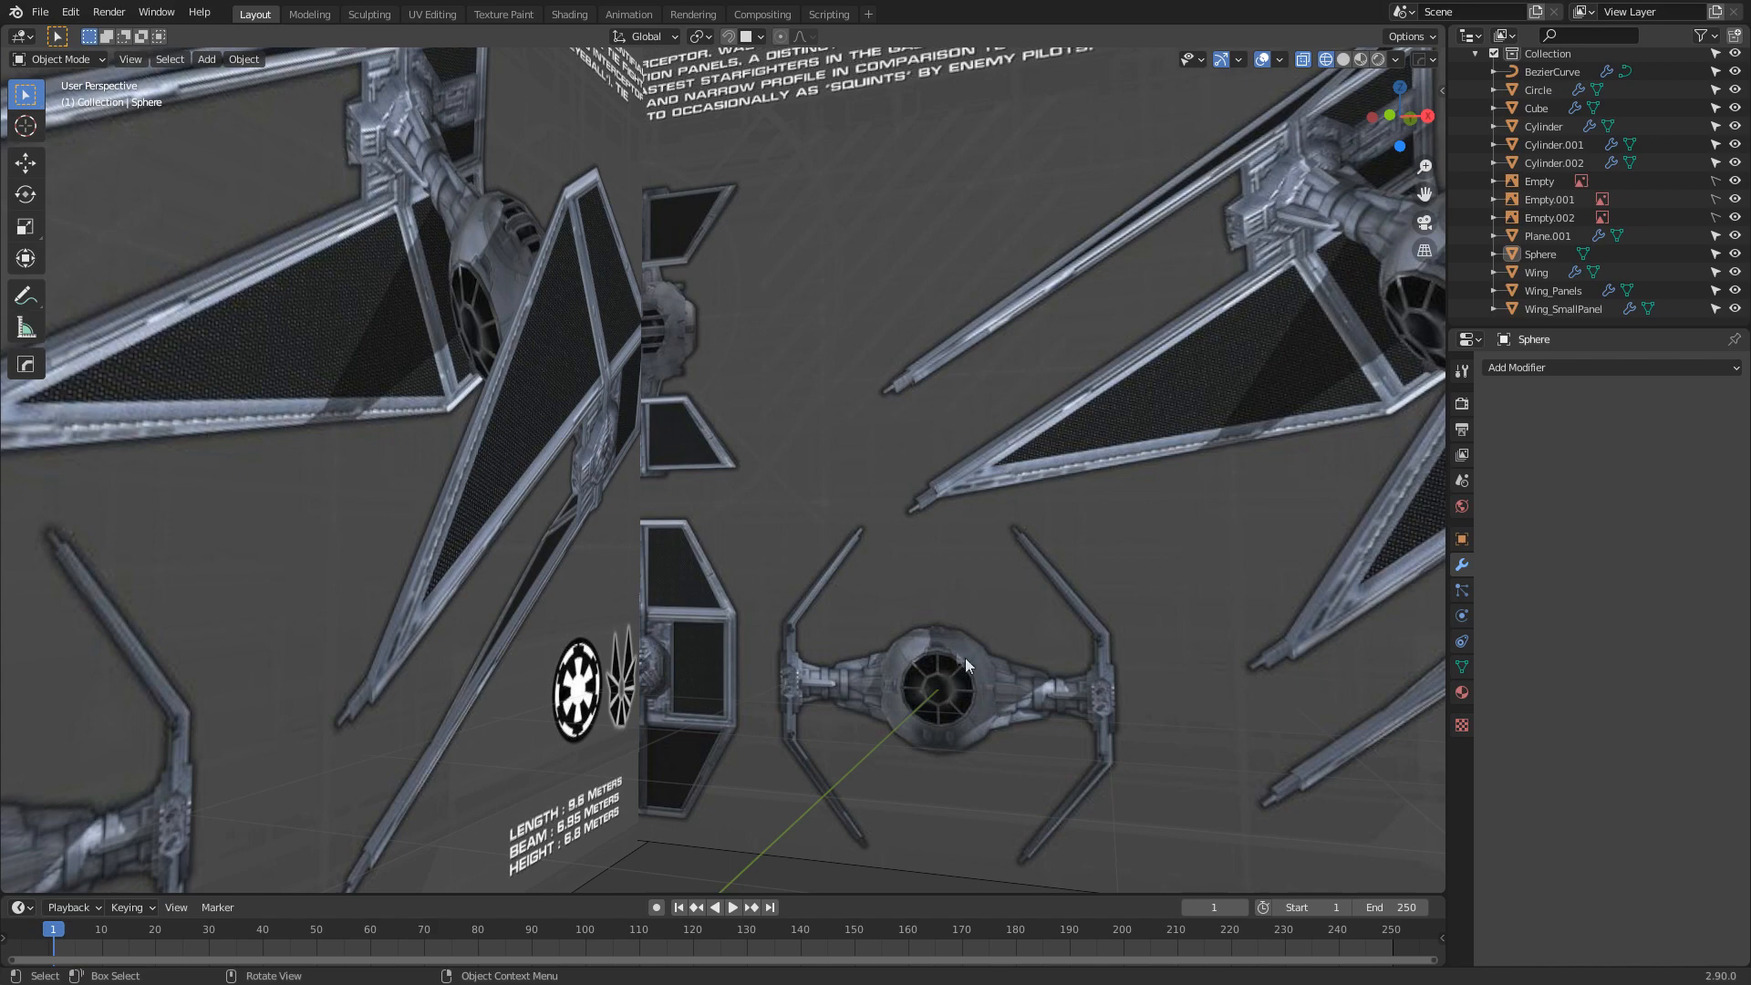
# Select the cockpit sphere and show the TIE Interceptor model from the front in solid shading
pyautogui.moveTo(951, 669); pyautogui.dragTo(577, 321, button='middle')
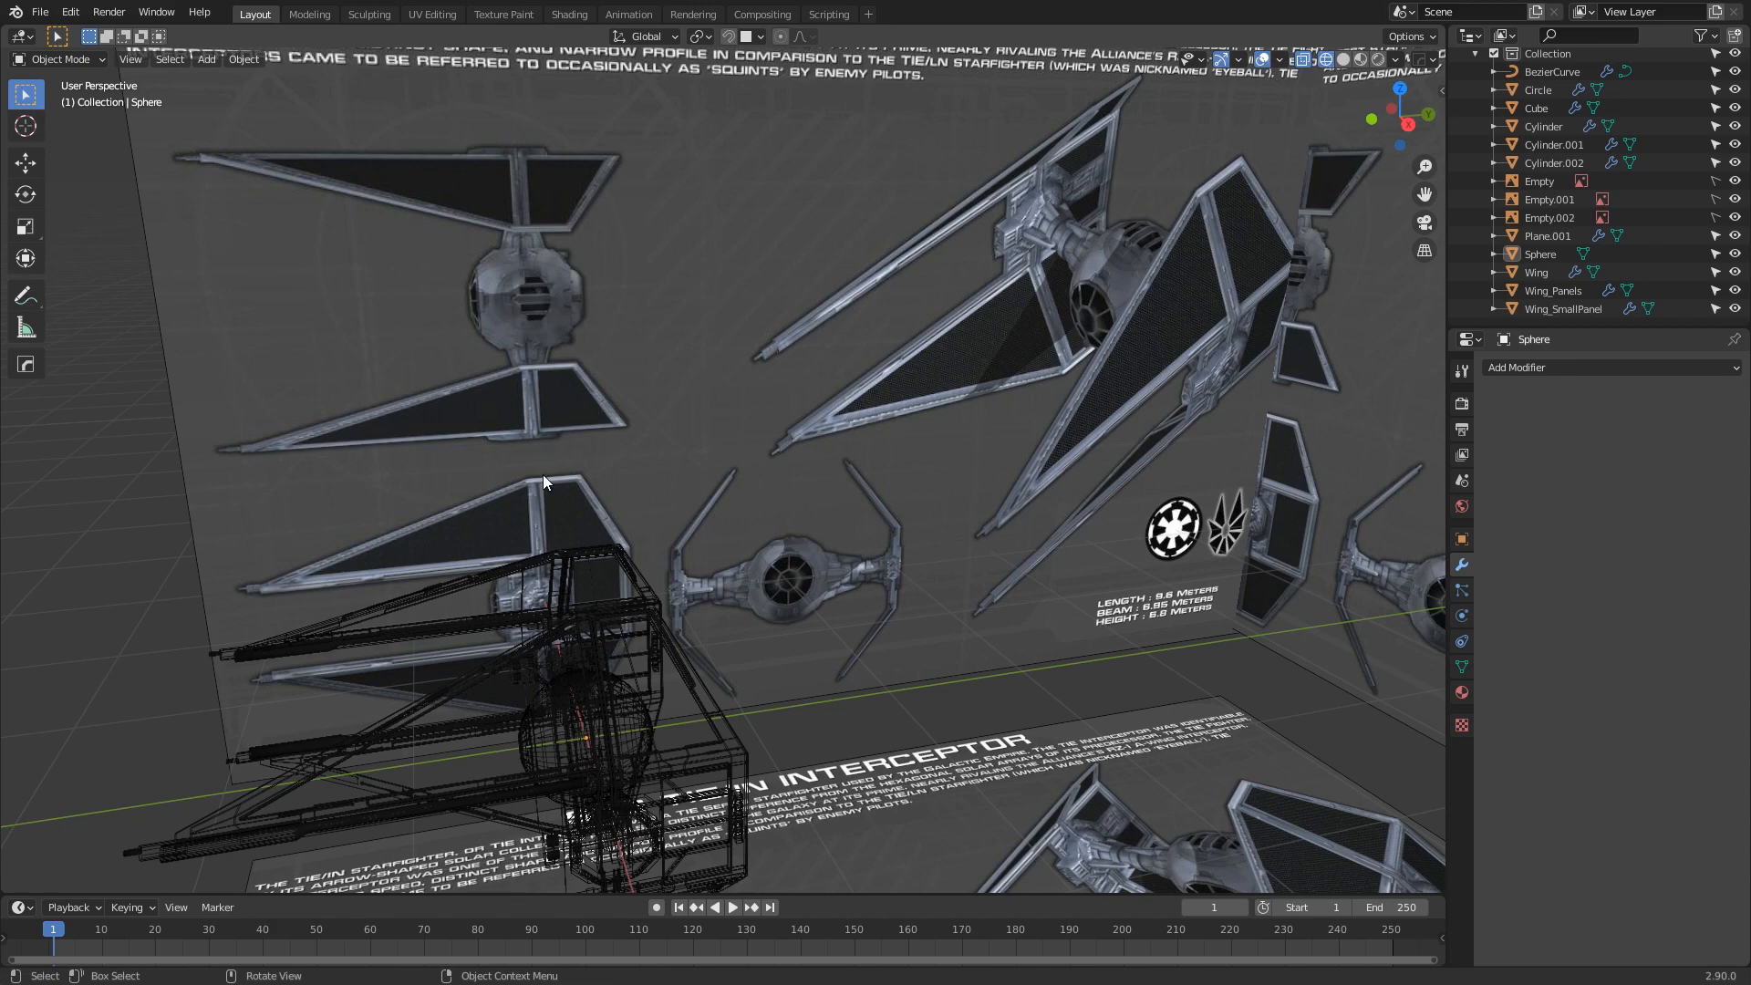
pyautogui.moveTo(513, 781); pyautogui.dragTo(855, 590, button='middle')
pyautogui.click(855, 590)
pyautogui.press('KP_3')
pyautogui.press('KP_1')
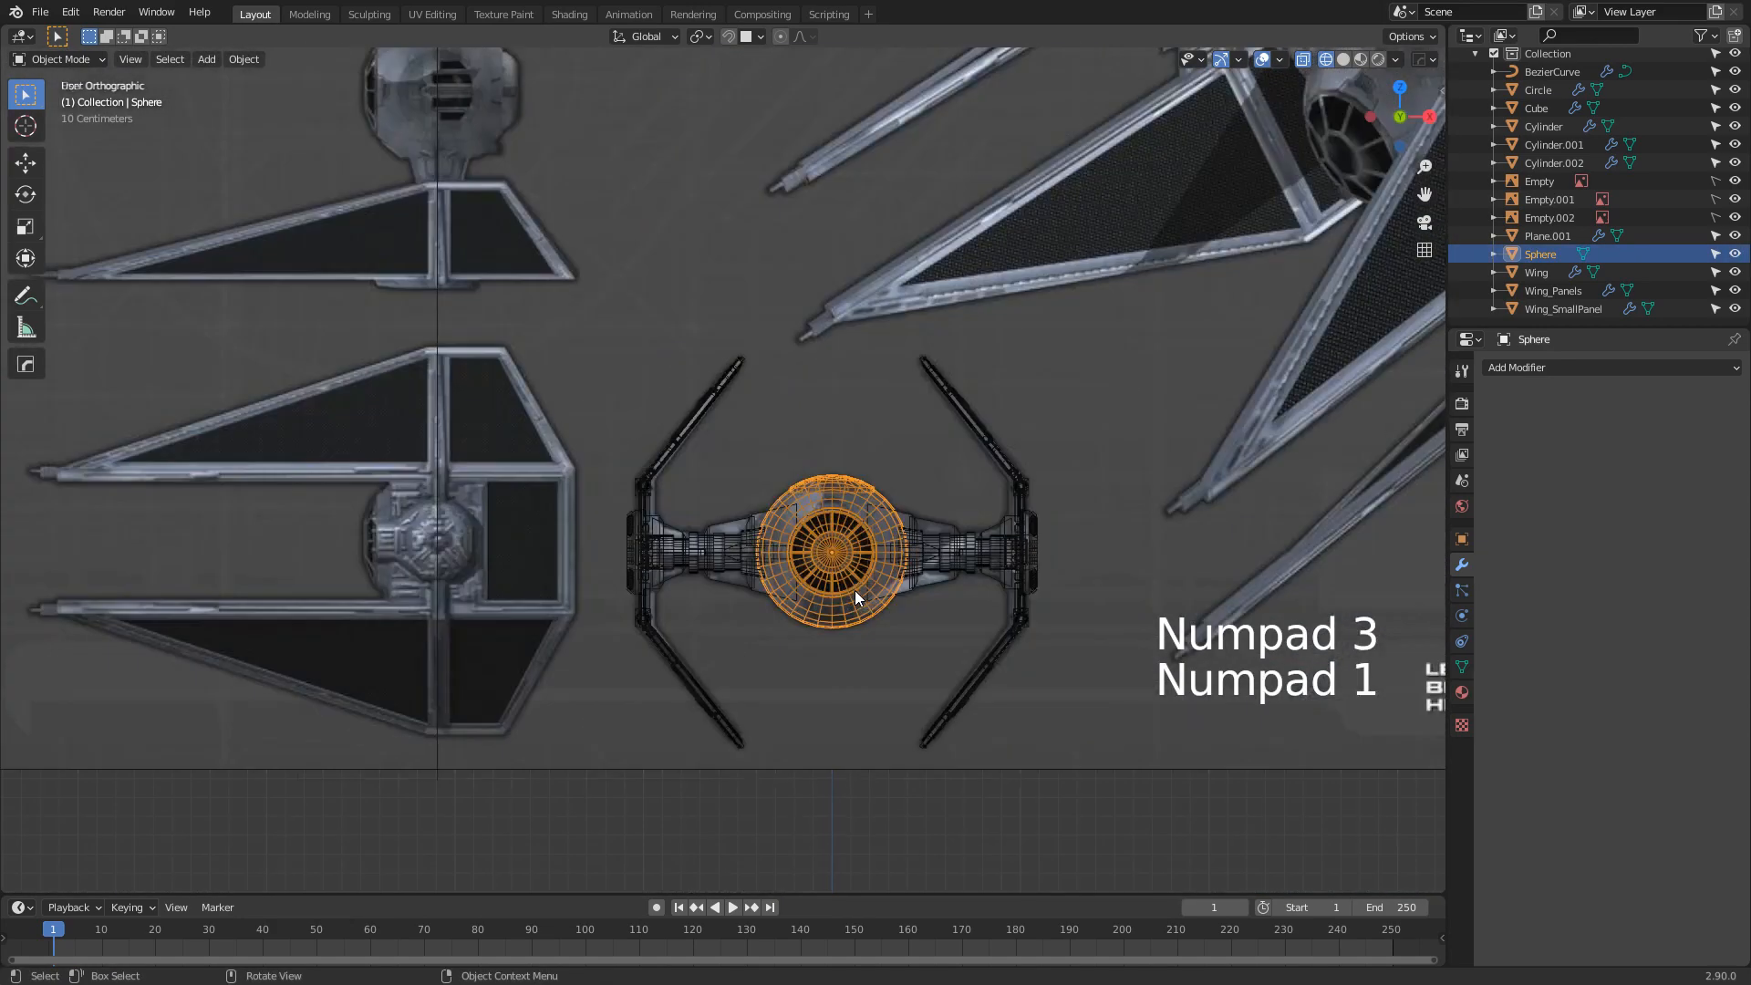
pyautogui.press('Tab')
pyautogui.press('z')
pyautogui.press('shift')
pyautogui.press('Tab')
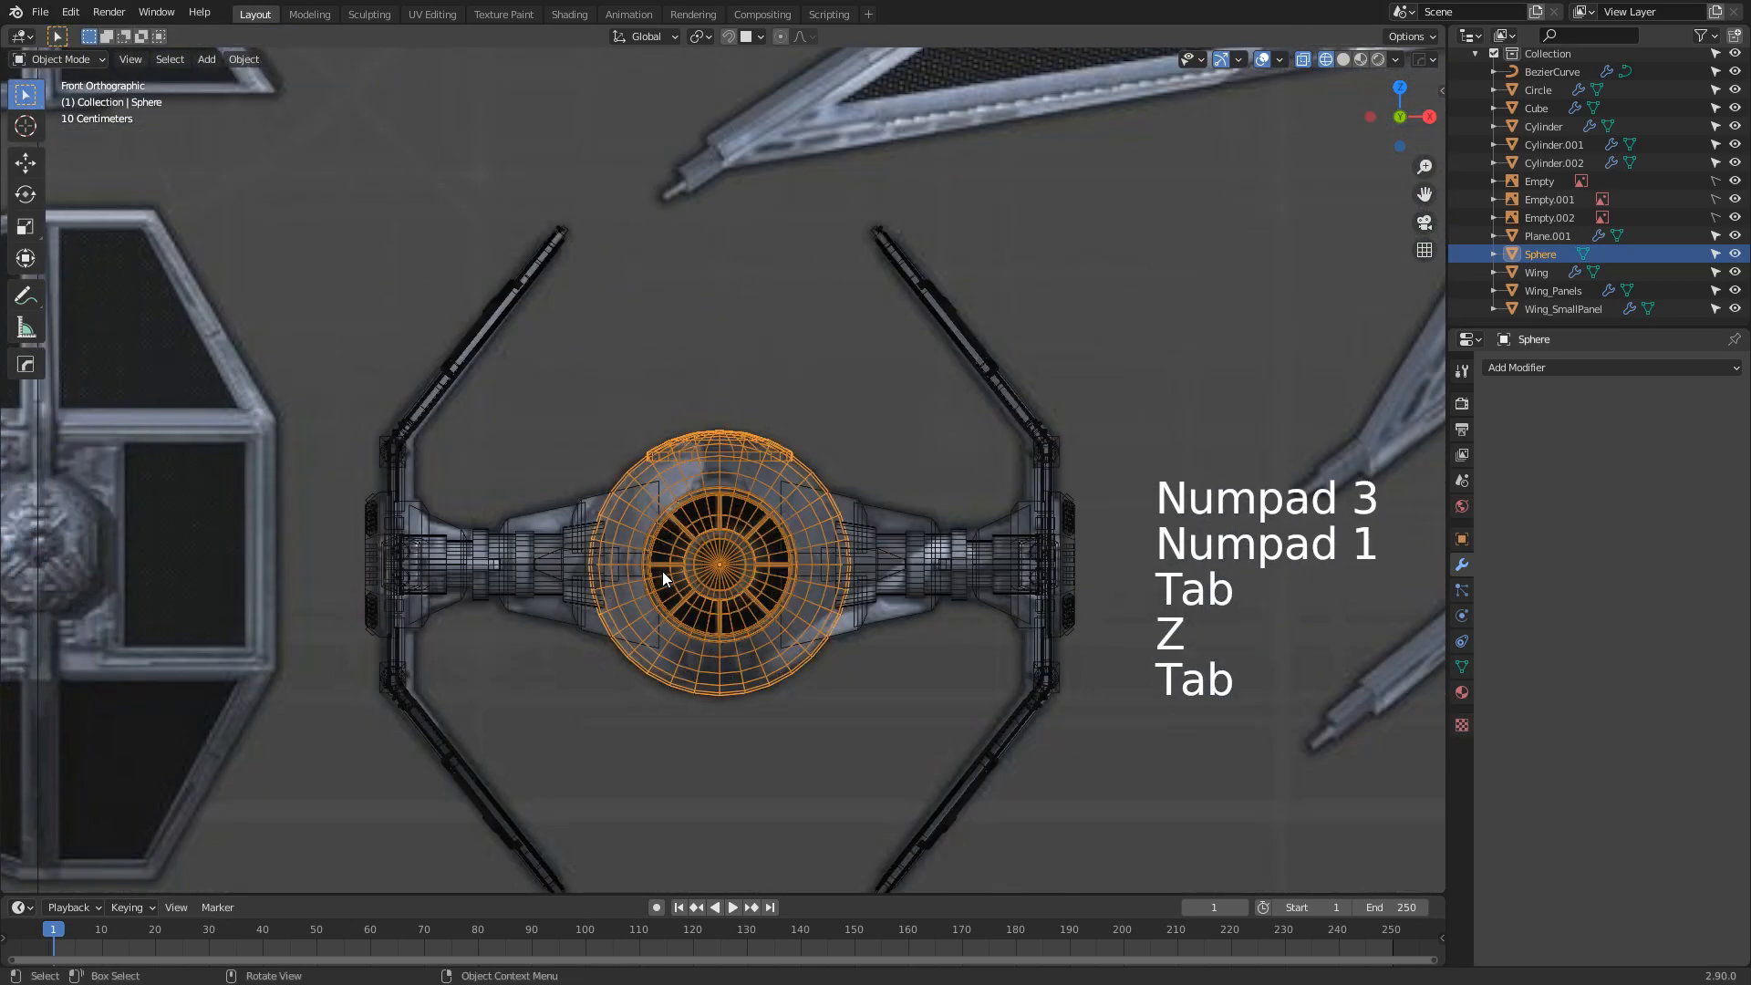
pyautogui.press('z')
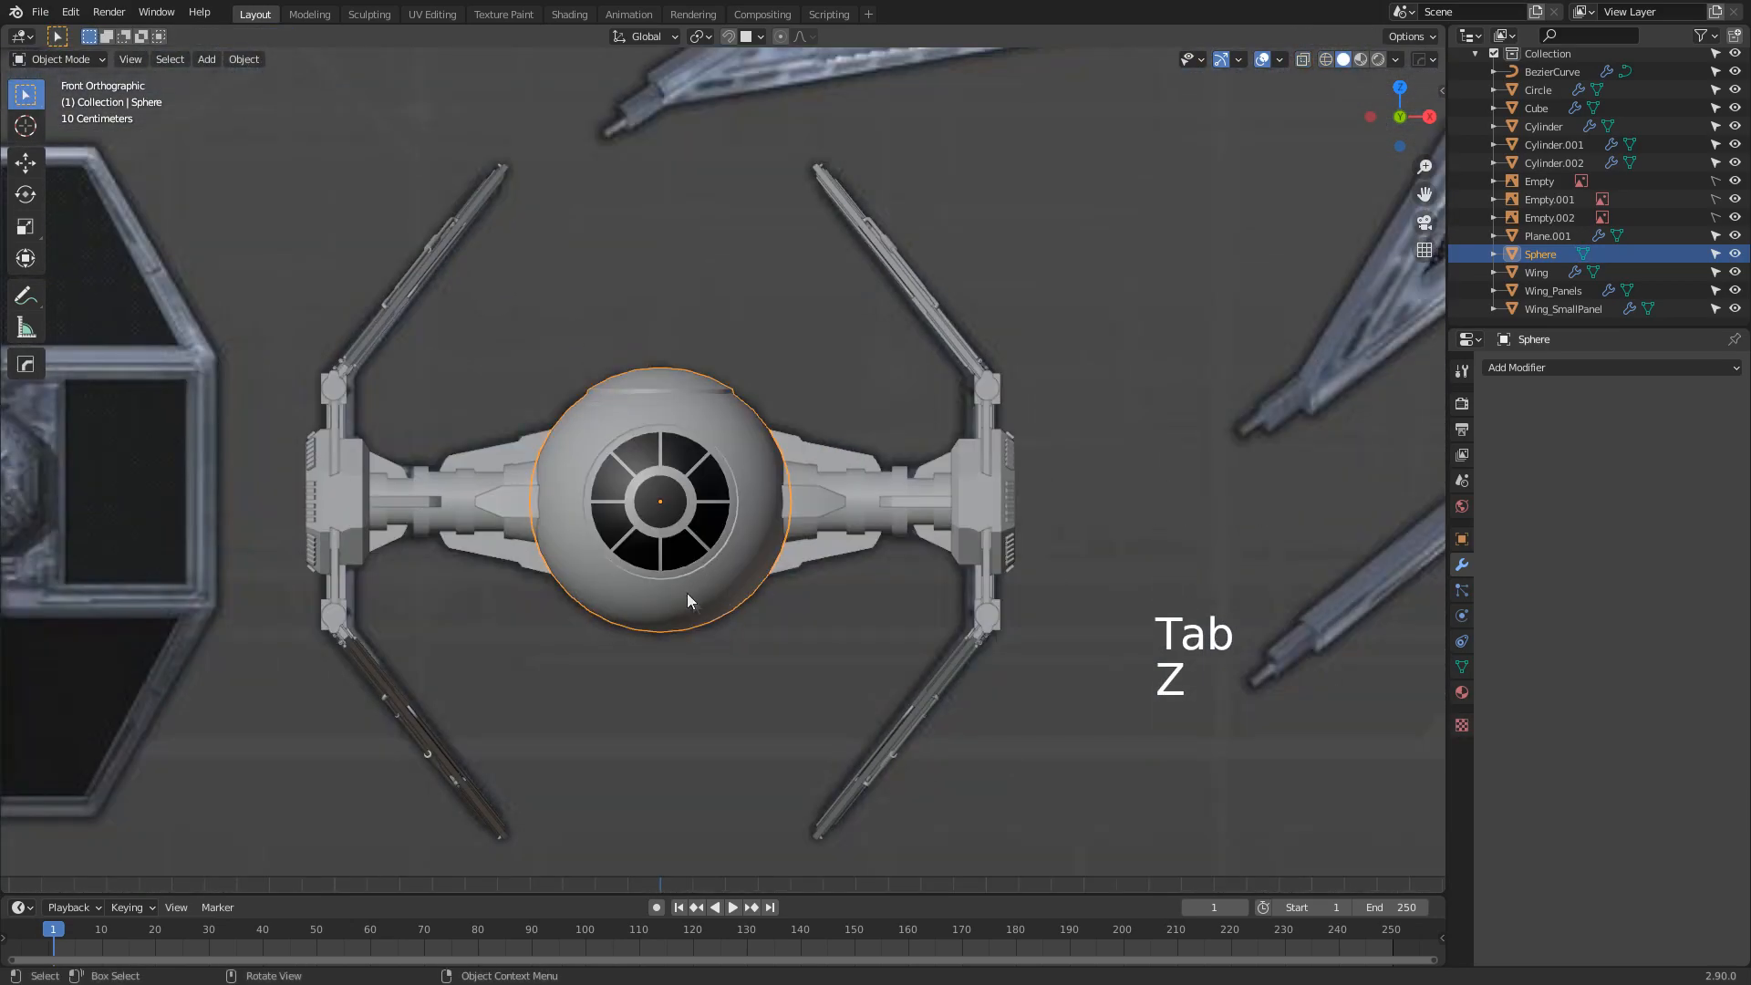
# Snap the 3D cursor to the centre of the cockpit sphere and add a cylinder mesh there
pyautogui.scroll(5, 639, 583)
pyautogui.hotkey('shift', 's')
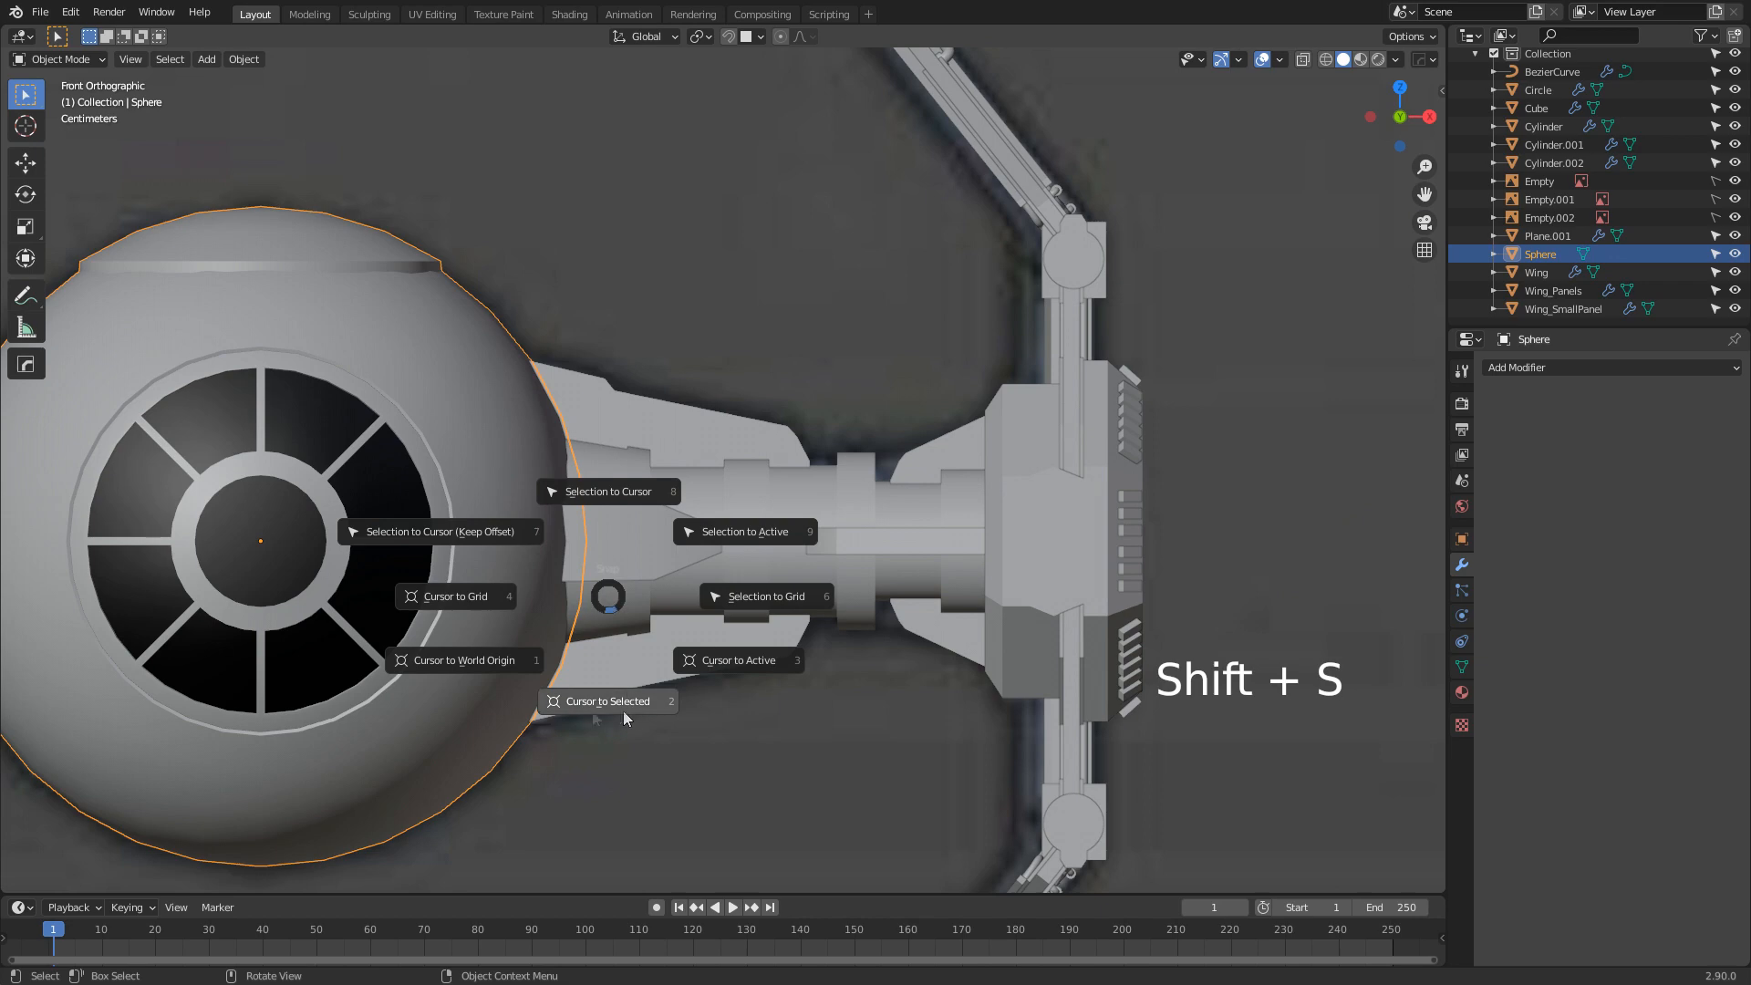
pyautogui.click(444, 670)
pyautogui.keyDown('shift'); pyautogui.moveTo(392, 660); pyautogui.dragTo(689, 587, button='middle'); pyautogui.keyUp('shift')
pyautogui.hotkey('shift', 'a')
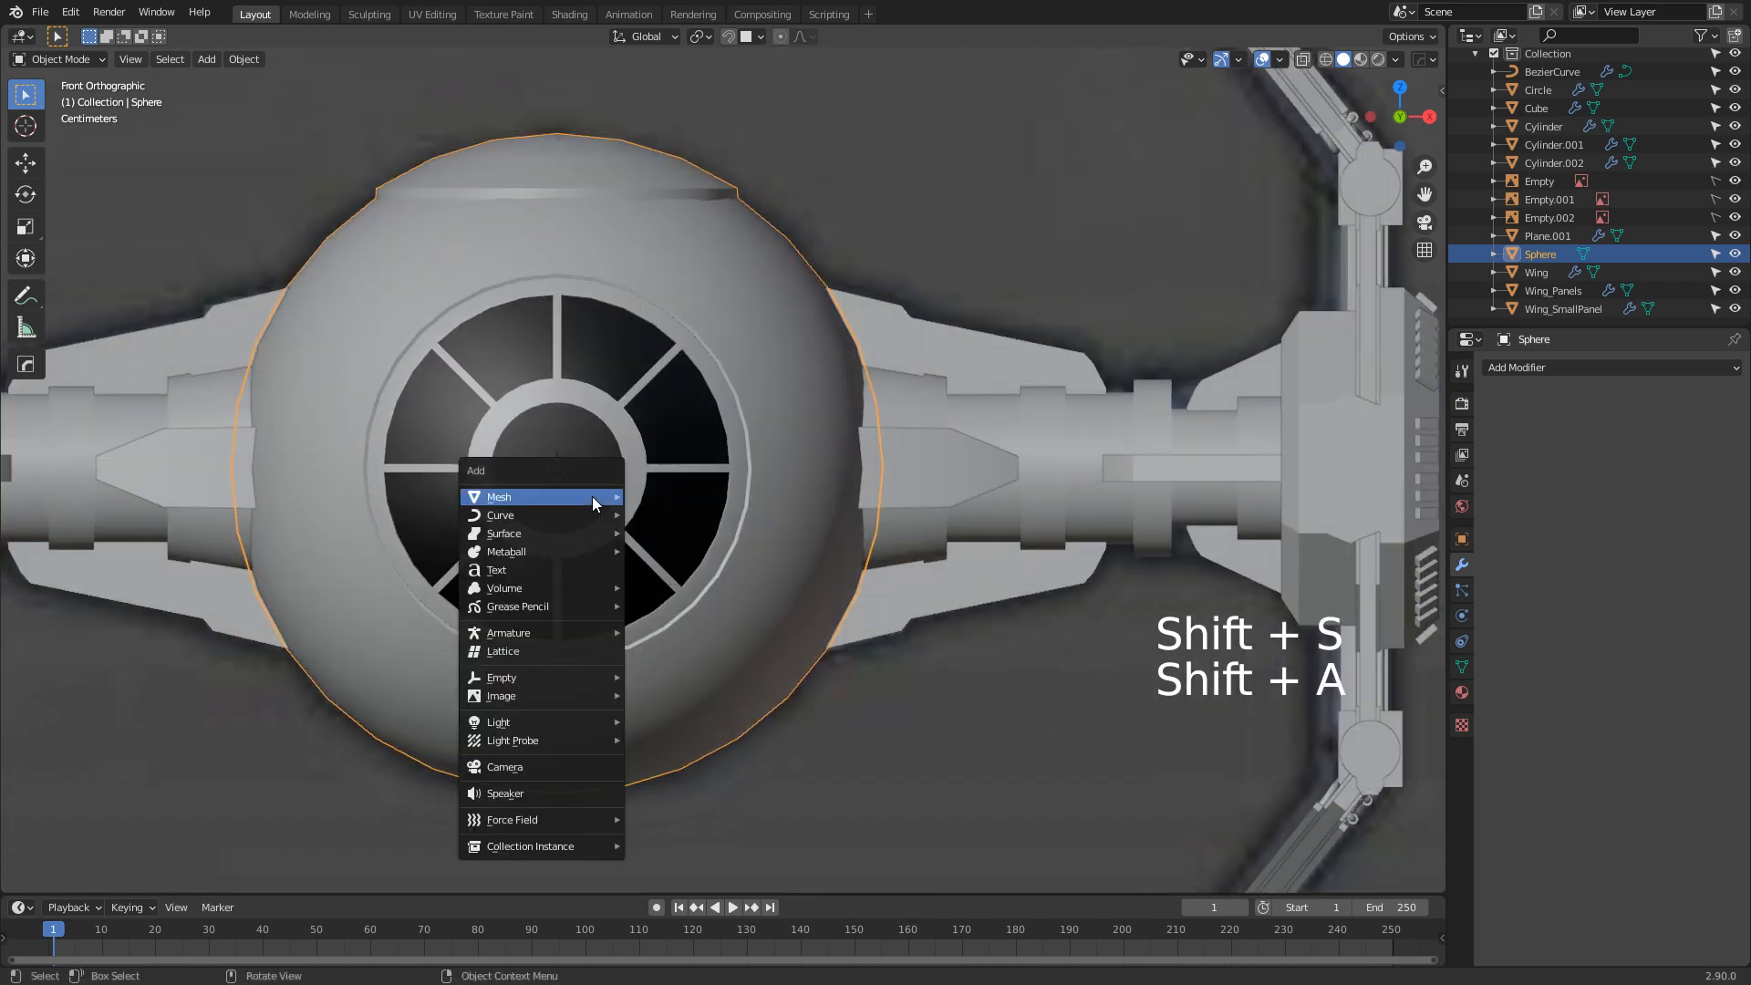
pyautogui.moveTo(593, 496)
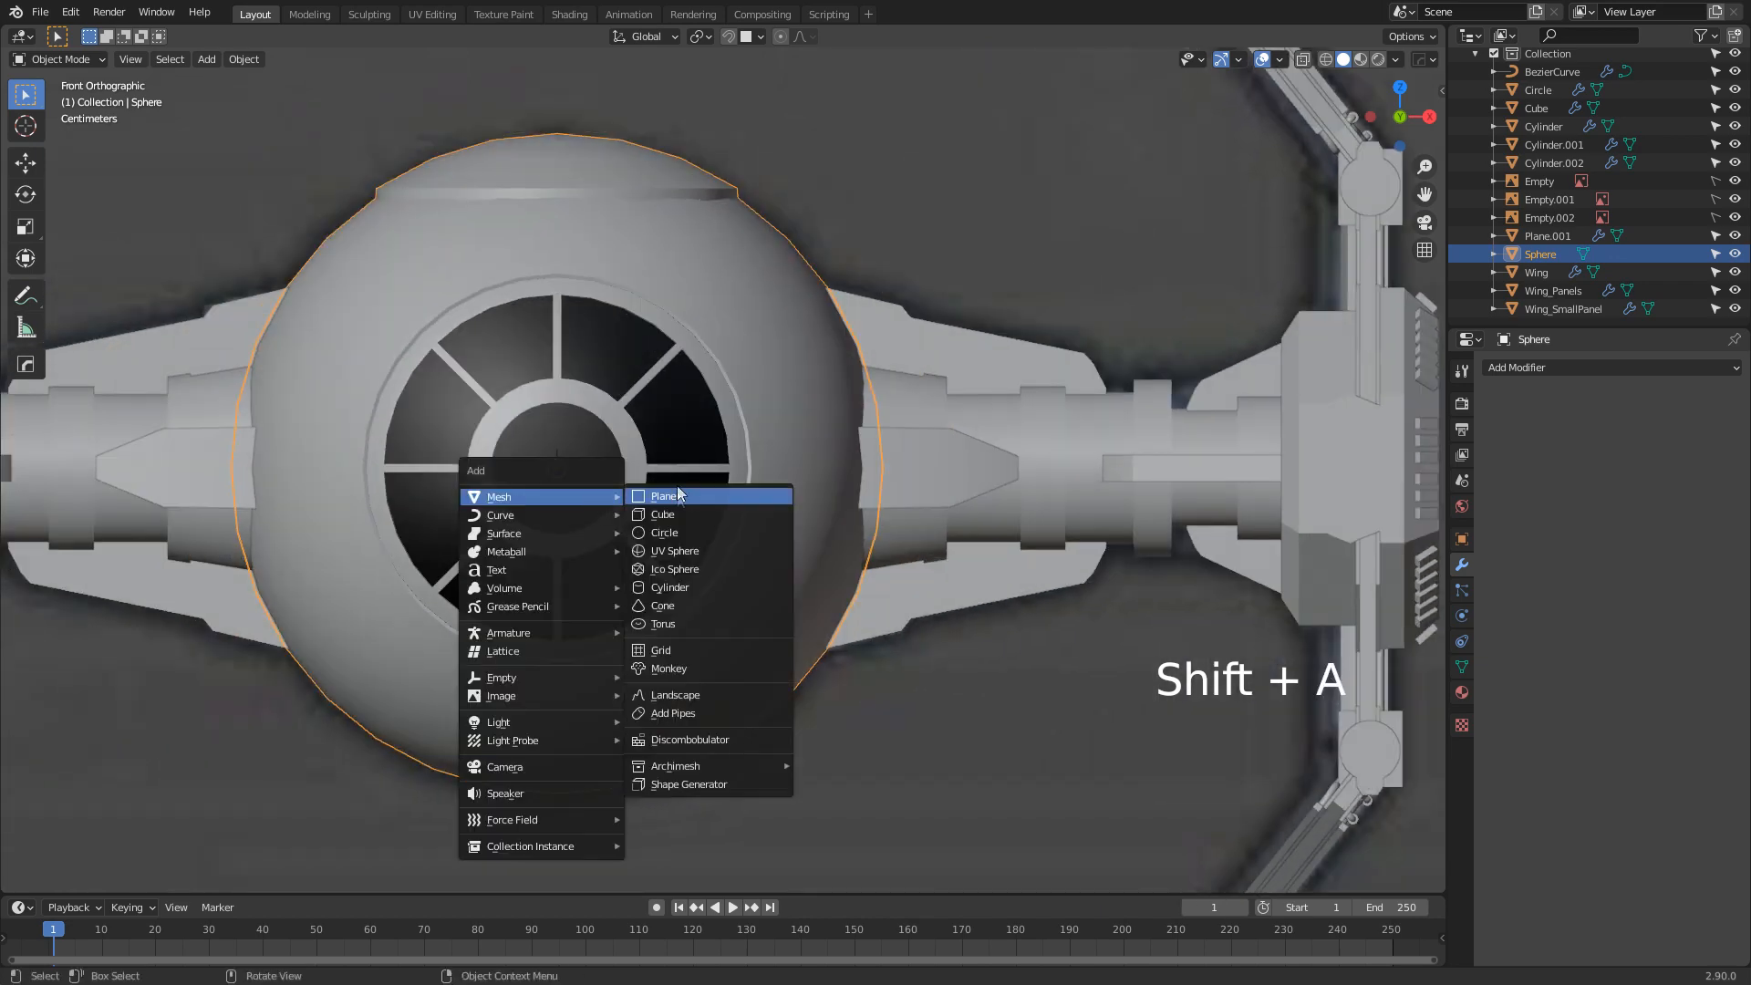
pyautogui.click(675, 587)
# Rotate the cylinder's mesh 90° about the X axis in edit mode so that it faces forward
pyautogui.scroll(-5, 712, 581)
pyautogui.press('Tab')
pyautogui.press('e')
pyautogui.hotkey('ctrl', 'z')
pyautogui.write('rx90')
pyautogui.press('Return')
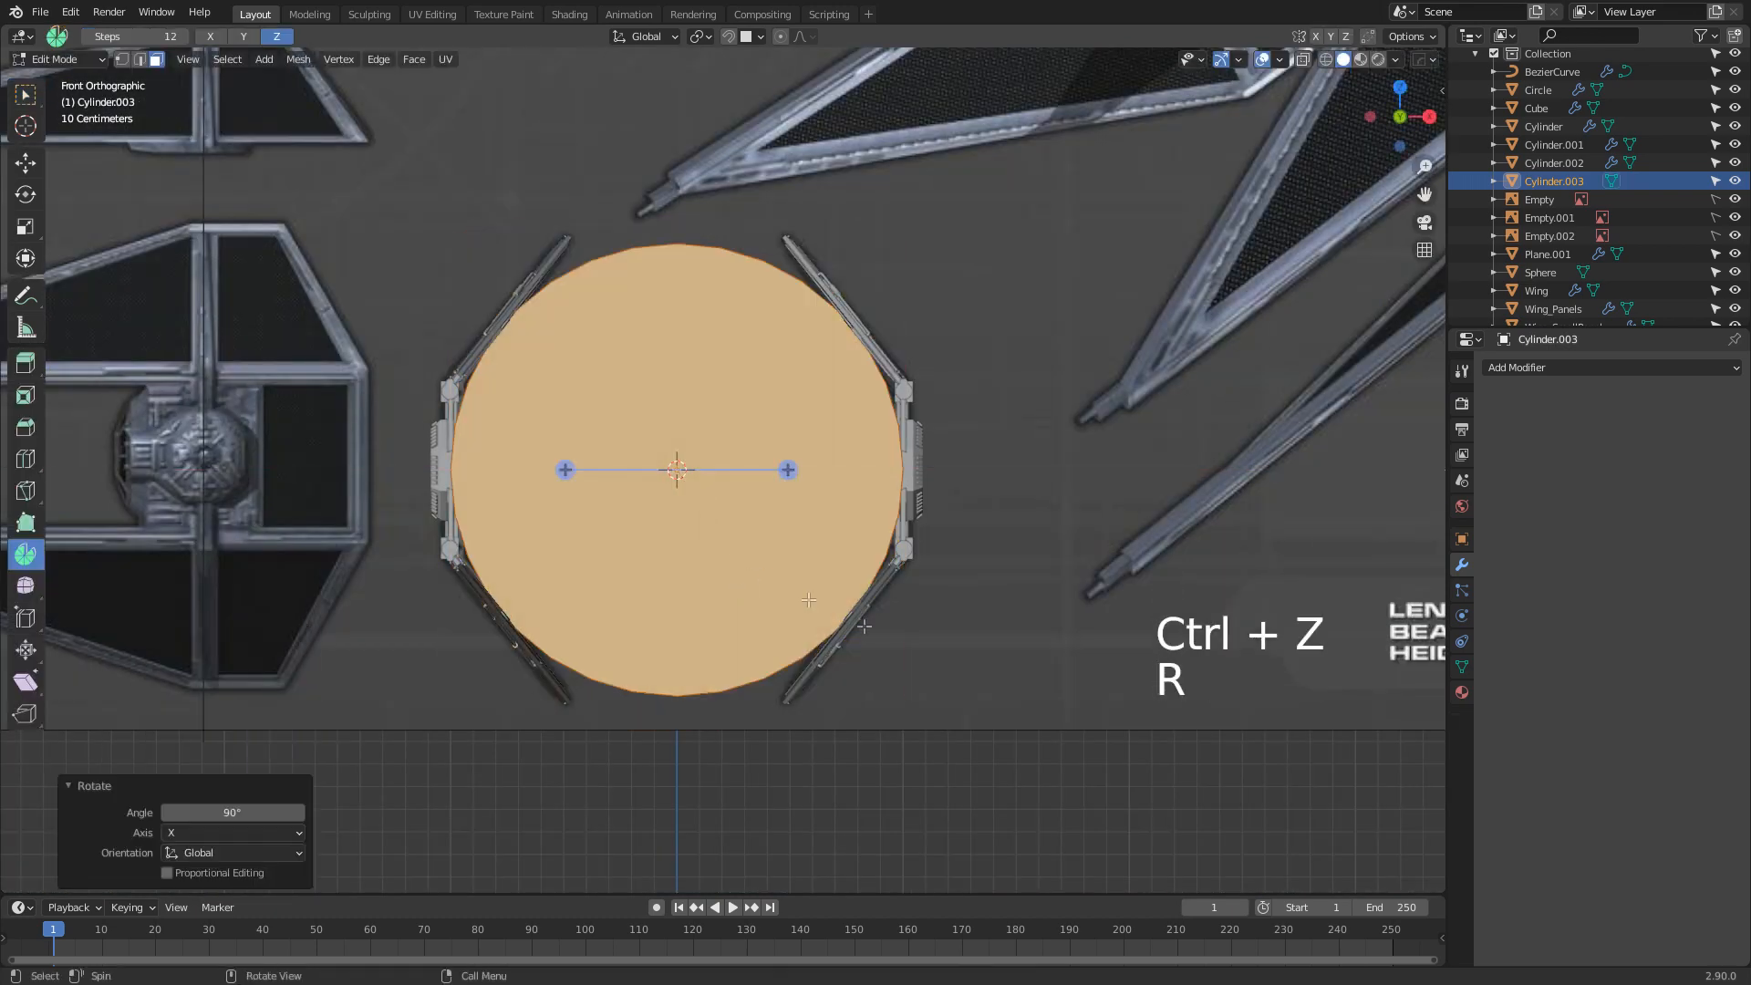
# Scale the cylinder to about 0.177, move it toward the underside of the cockpit, and switch to wireframe display
pyautogui.press('s')
pyautogui.click(743, 523)
pyautogui.press('g')
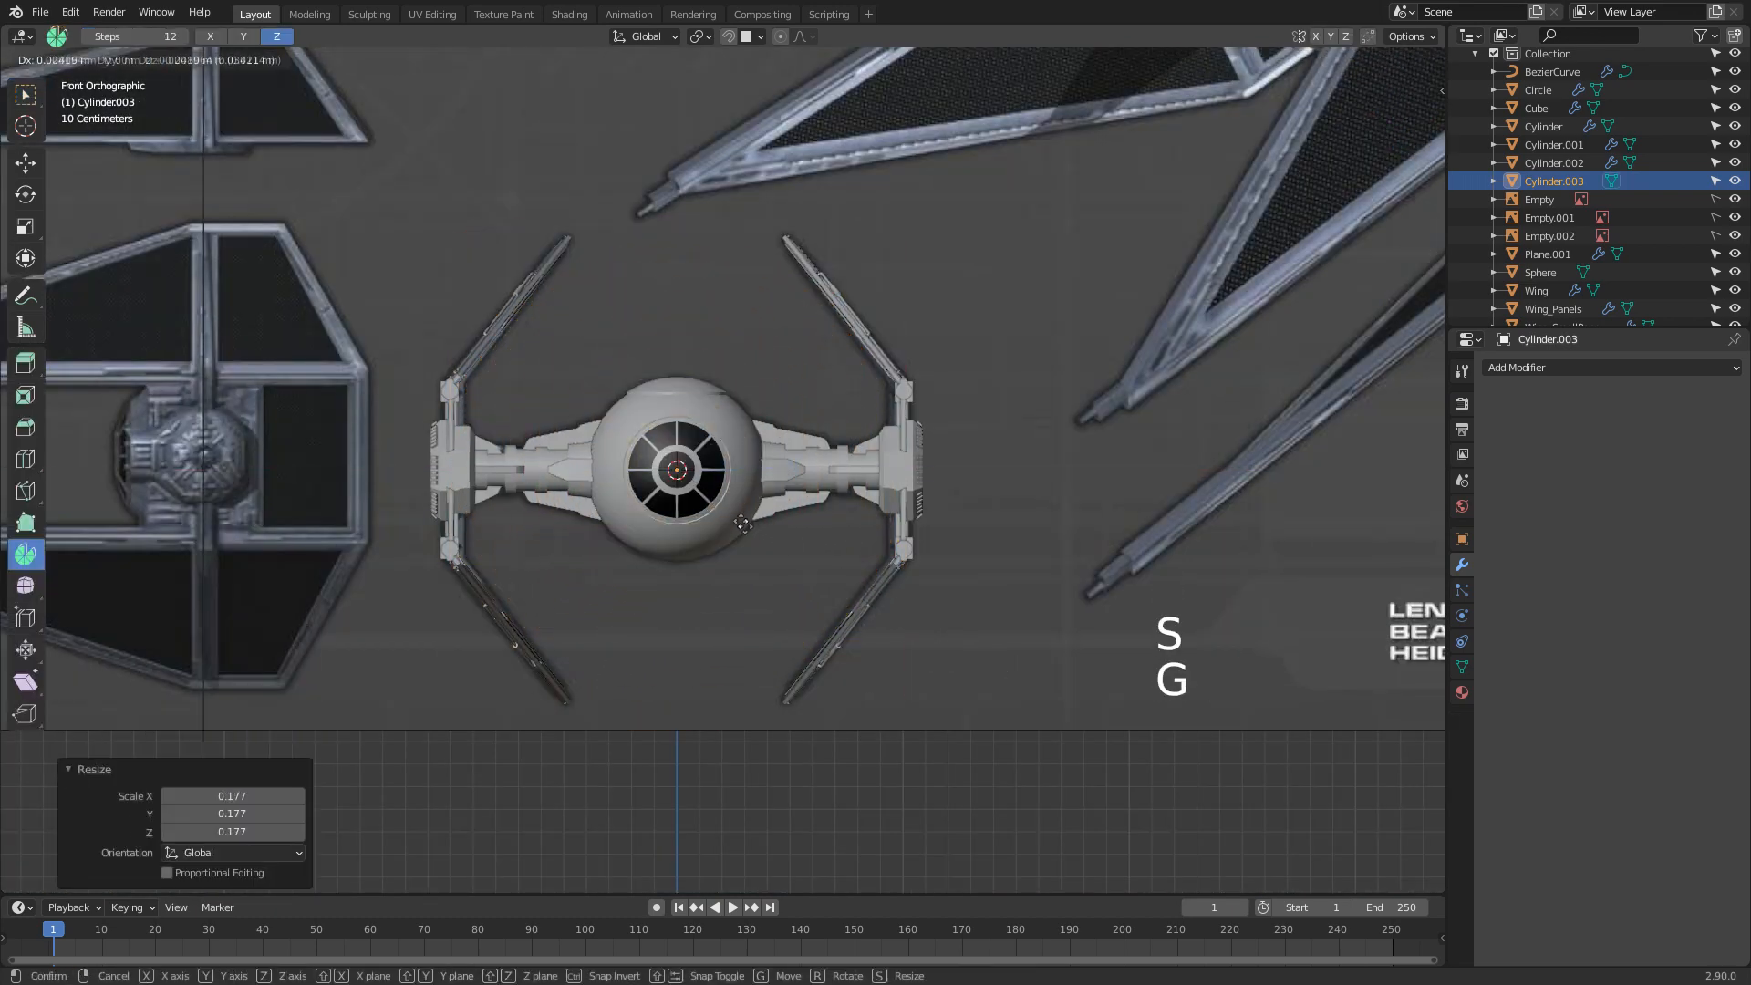
pyautogui.click(777, 570)
pyautogui.press('s')
pyautogui.click(757, 540)
pyautogui.press('x')
pyautogui.hotkey('ctrl', 'z')
pyautogui.press('z')
pyautogui.press('z')
pyautogui.press('z')
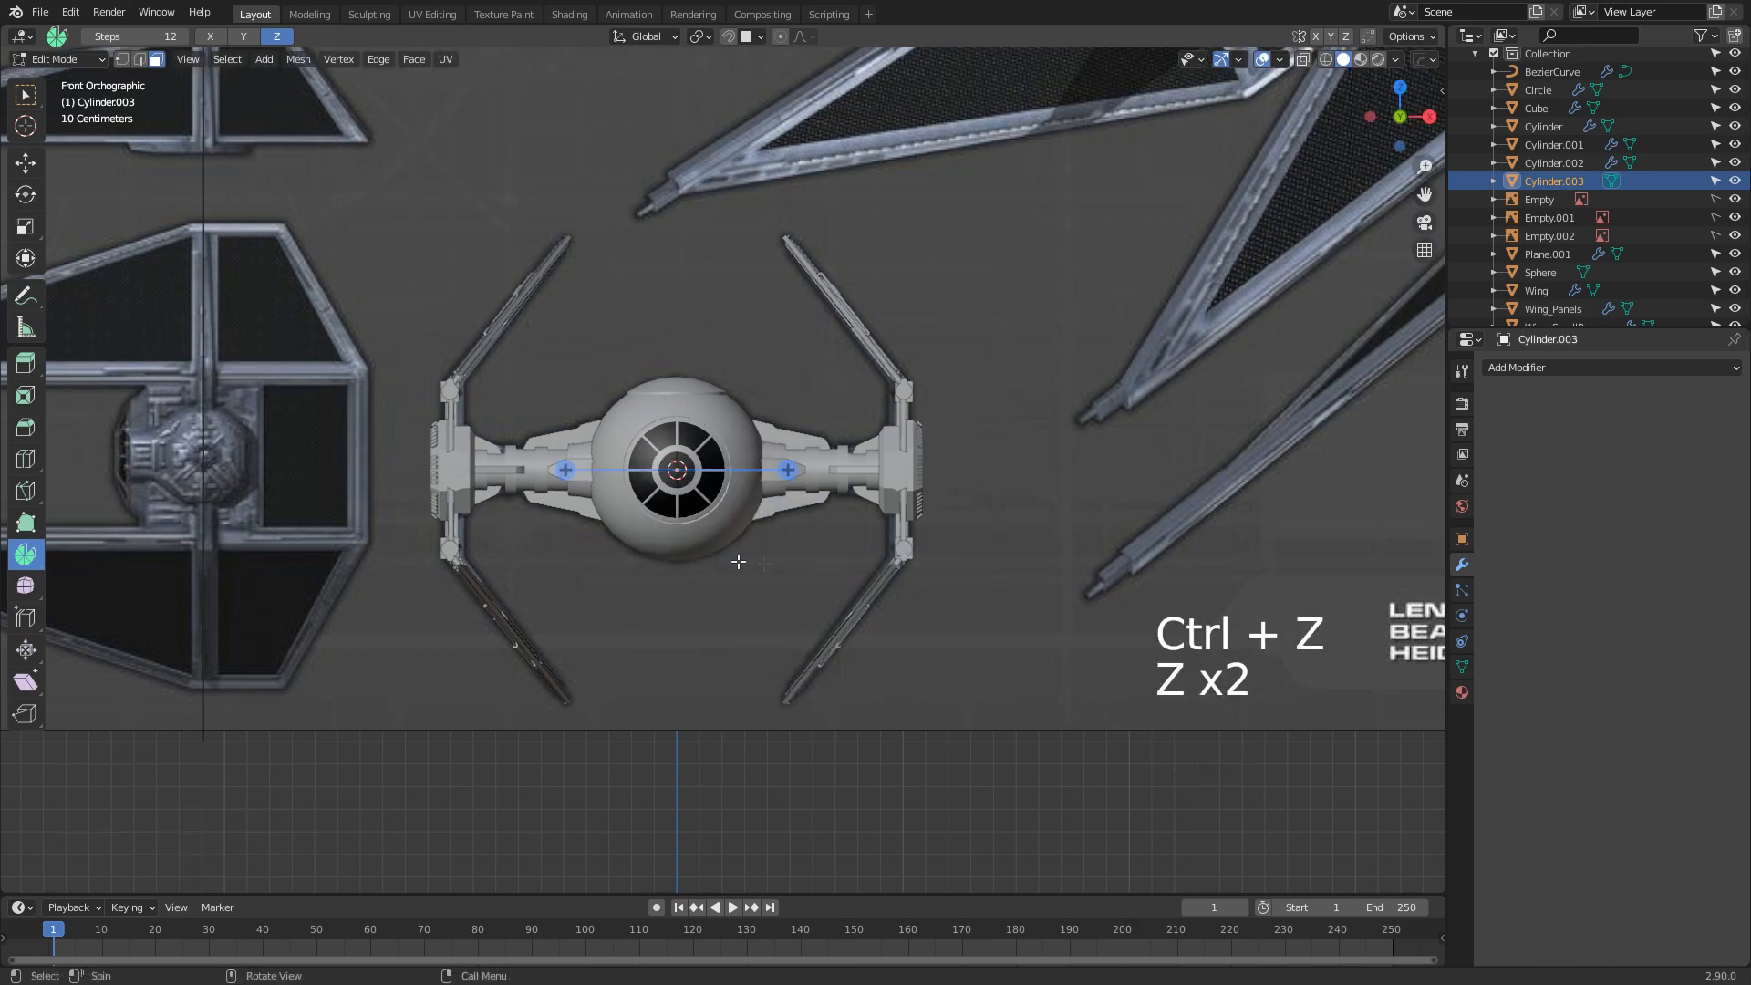
# Scale the cylinder by about 0.298 and place it just below the round cockpit window, slightly off centre
pyautogui.scroll(6, 730, 569)
pyautogui.press('s')
pyautogui.click(721, 629)
pyautogui.press('g')
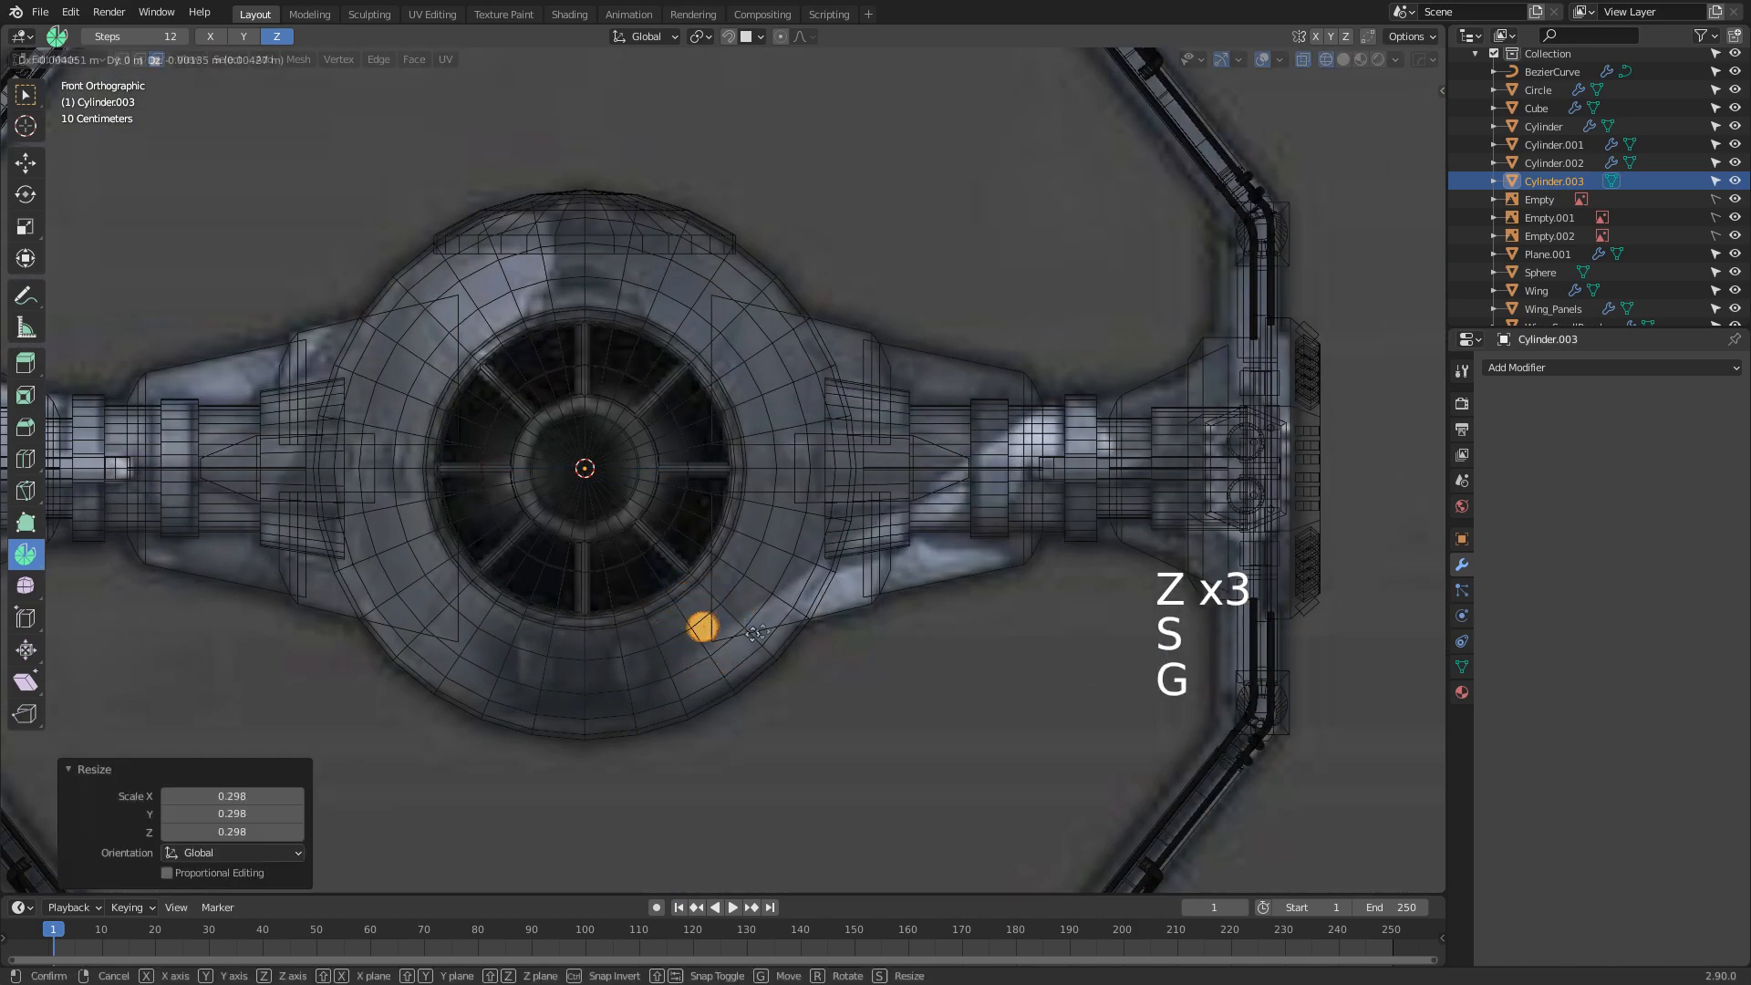
pyautogui.click(690, 667)
# Move the cylinder about 0.363 m forward along negative Y toward the front of the cockpit ball
pyautogui.moveTo(690, 668); pyautogui.dragTo(511, 670, button='middle')
pyautogui.scroll(-2, 639, 666)
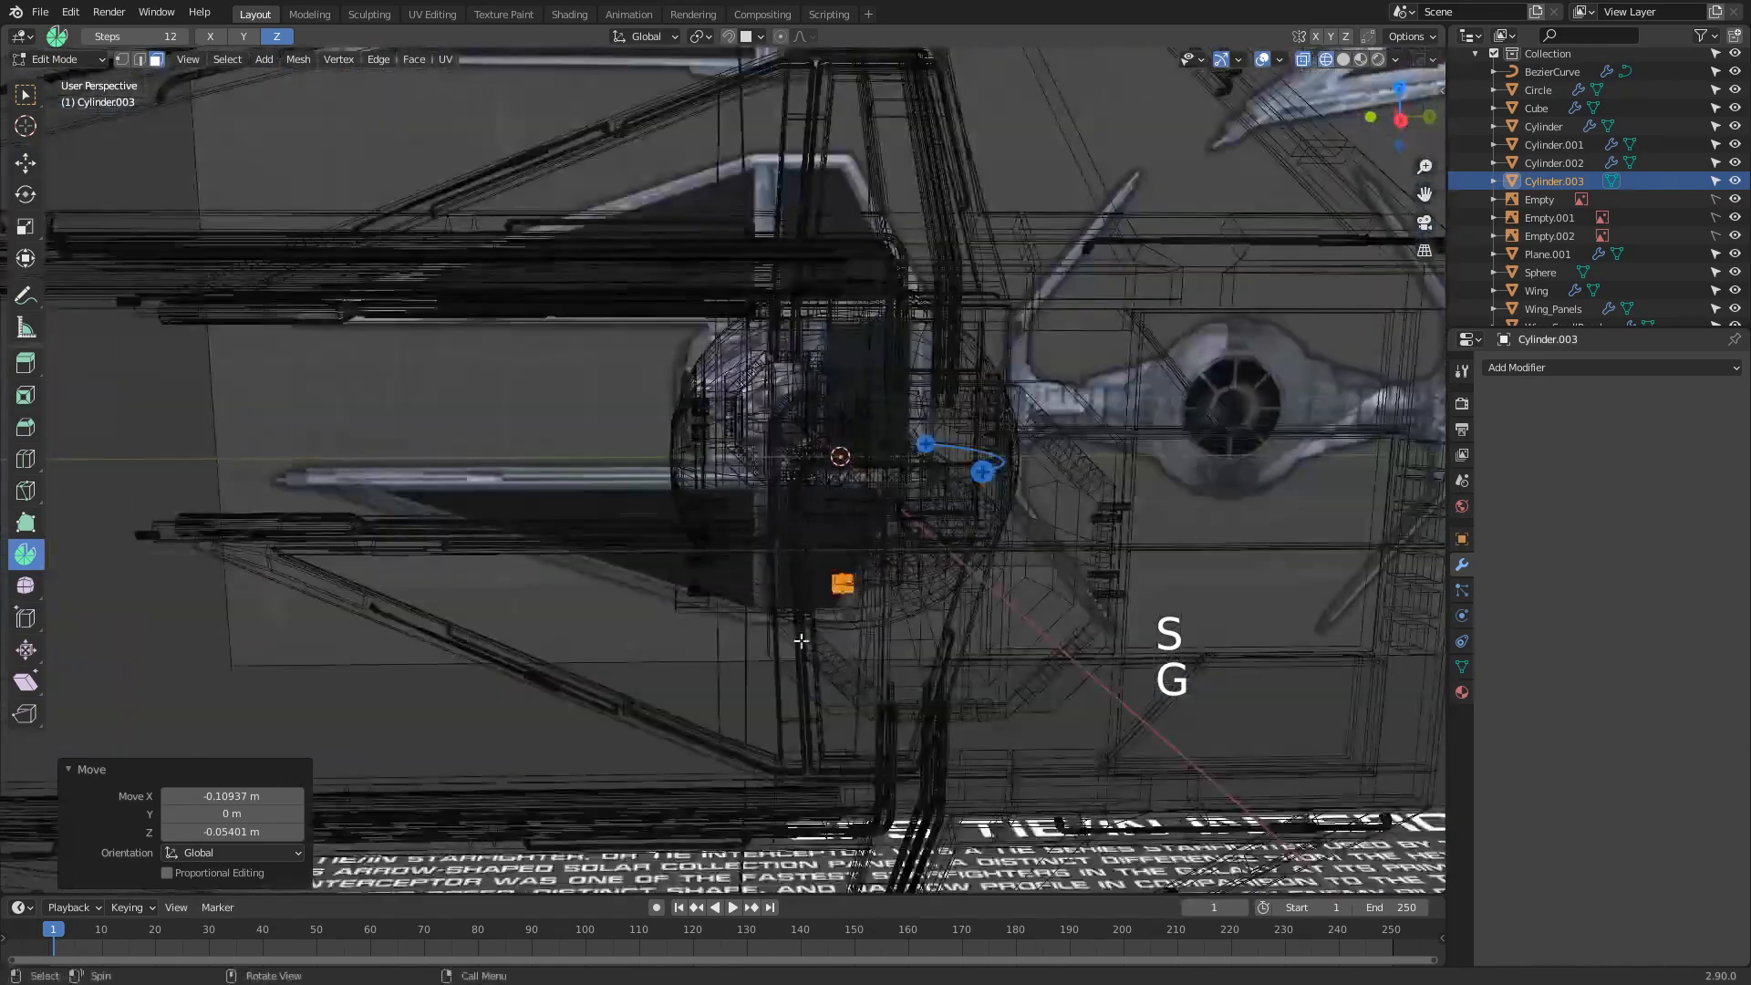
pyautogui.moveTo(899, 638)
pyautogui.keyDown('shift'); pyautogui.mouseDown(button='middle')
pyautogui.moveTo(716, 668)
pyautogui.moveTo(921, 638)
pyautogui.mouseUp(button='middle'); pyautogui.keyUp('shift')
pyautogui.scroll(2, 949, 657)
pyautogui.press('g')
pyautogui.press('y')
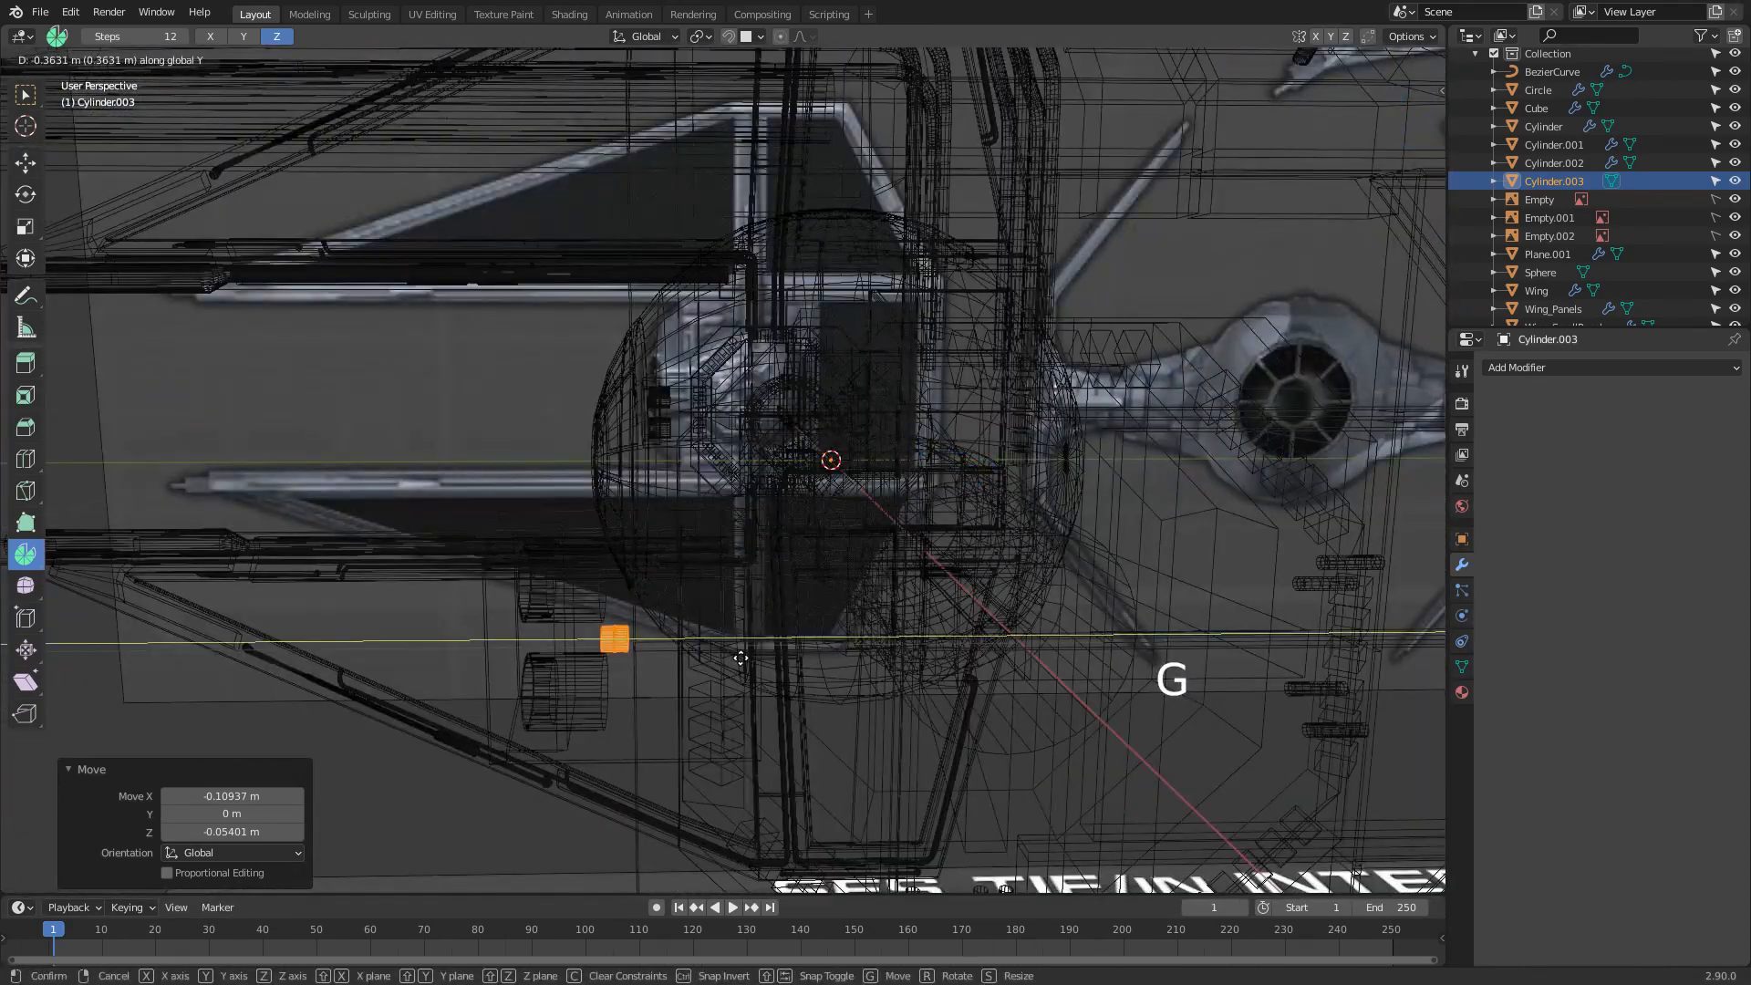
pyautogui.click(740, 658)
# Return to solid shading and scale the small cylinder by about 0.705
pyautogui.press('z')
pyautogui.click(629, 658)
pyautogui.moveTo(629, 658); pyautogui.dragTo(708, 653, button='middle')
pyautogui.press('z')
pyautogui.click(824, 655)
pyautogui.keyDown('shift'); pyautogui.moveTo(825, 654); pyautogui.dragTo(963, 568, button='middle'); pyautogui.keyUp('shift')
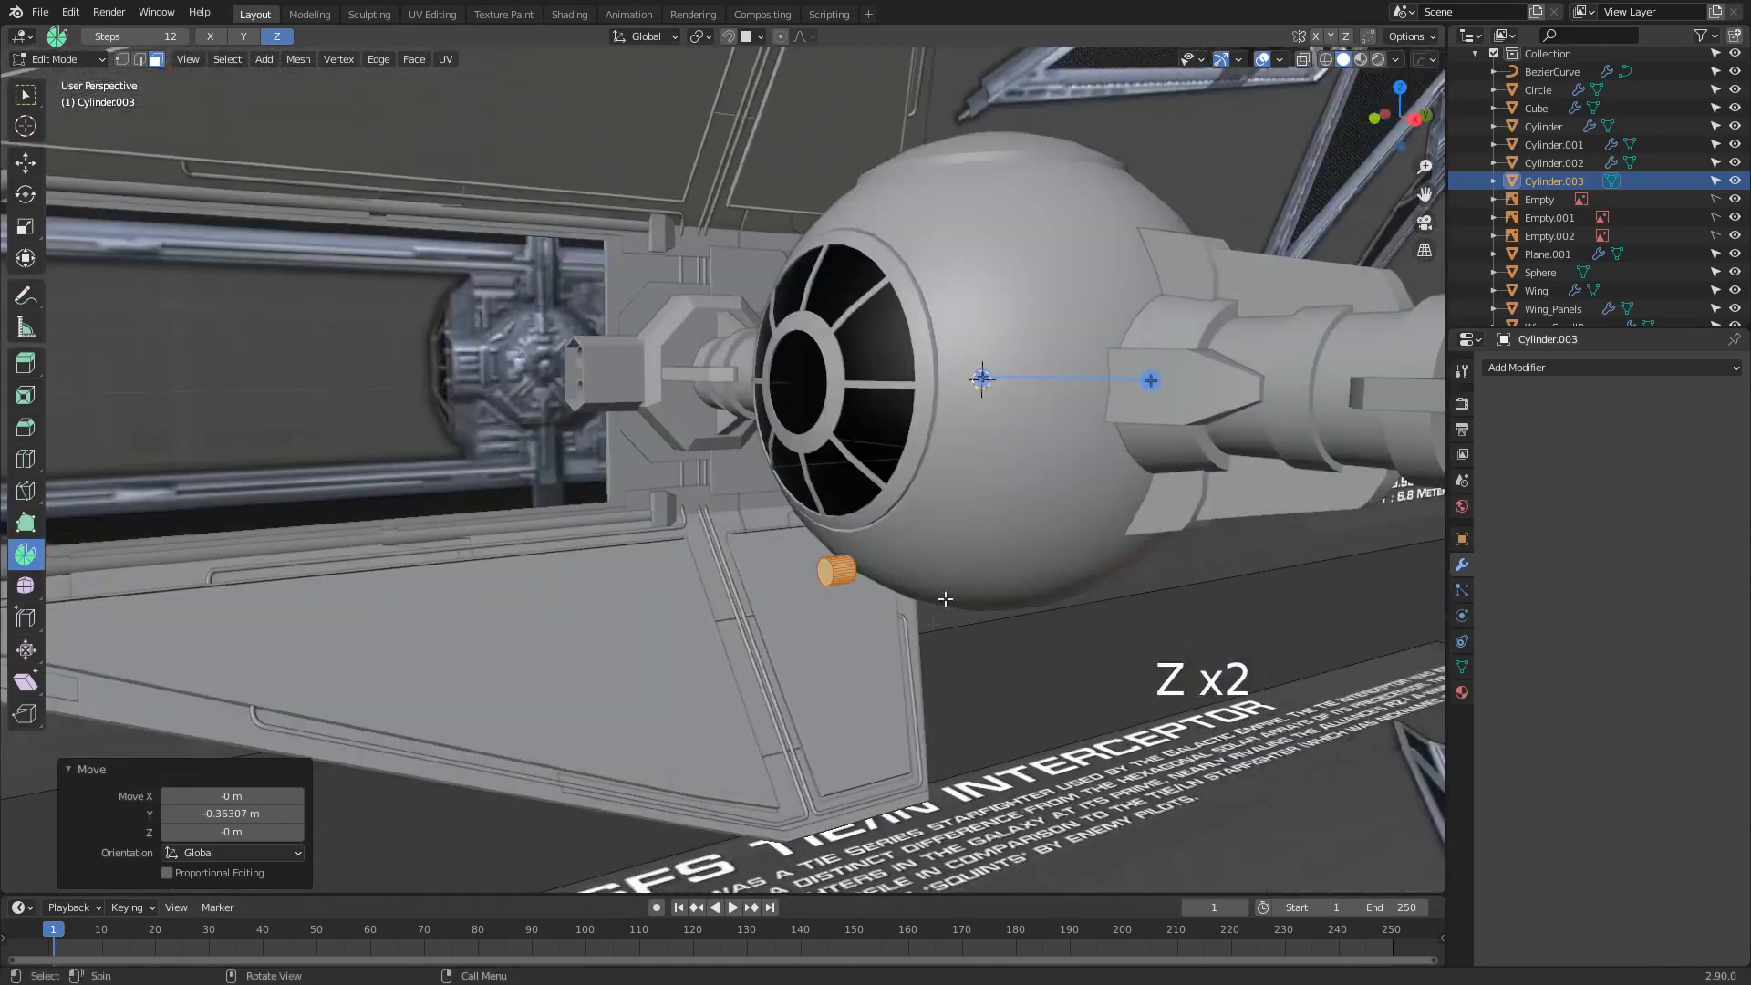
pyautogui.scroll(4, 963, 567)
pyautogui.keyDown('shift'); pyautogui.moveTo(1095, 790); pyautogui.dragTo(1045, 752, button='middle'); pyautogui.keyUp('shift')
pyautogui.press('s')
pyautogui.click(1011, 731)
pyautogui.press('s')
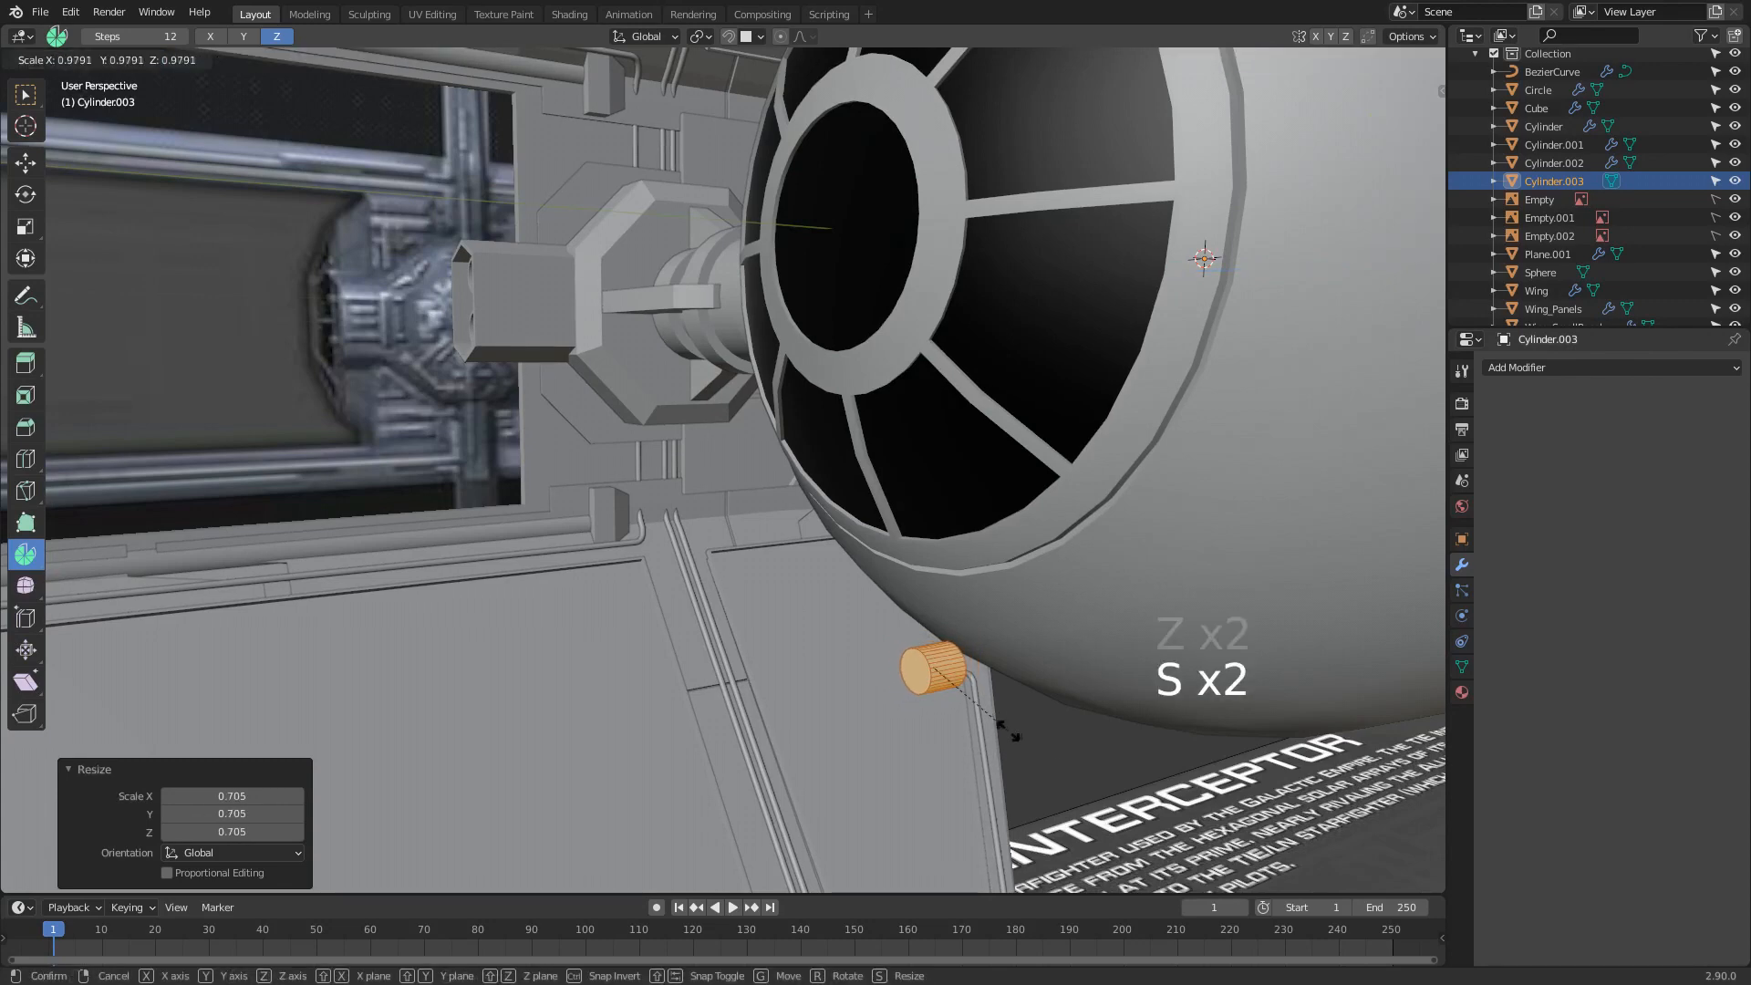
pyautogui.press('Escape')
# Inset the cylinder's front face and extrude it about 0.014 m inward to hollow the gun barrel
pyautogui.press('Tab')
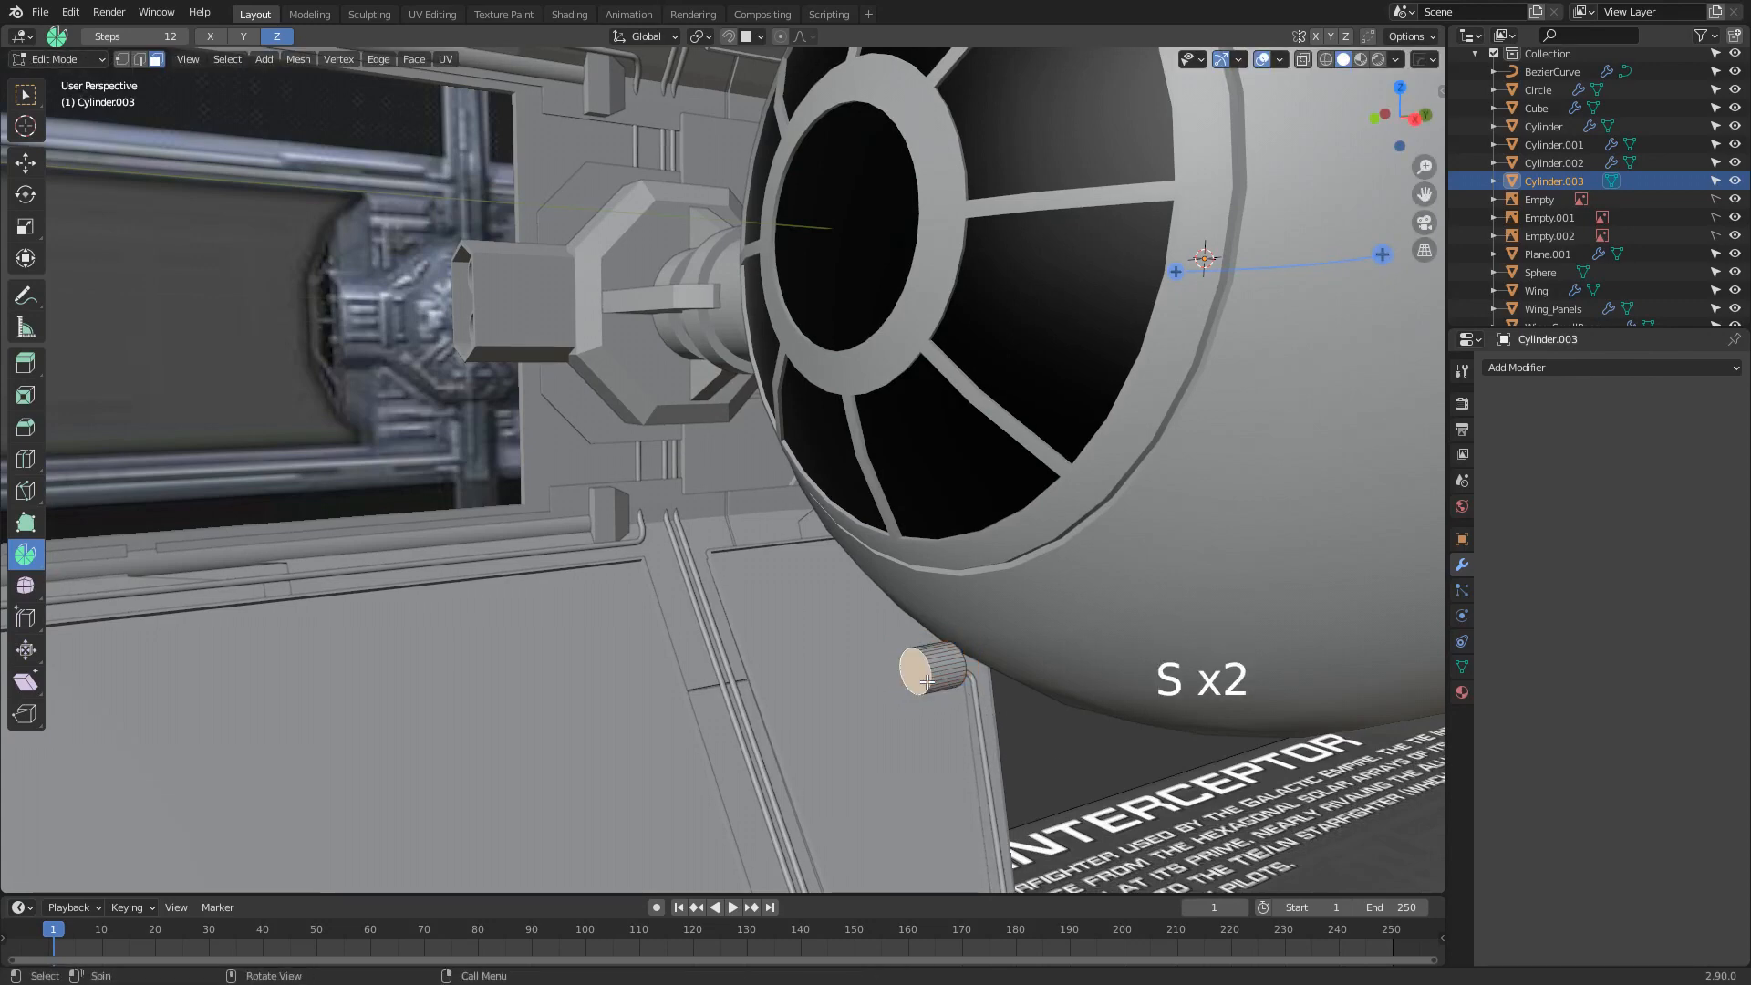
pyautogui.press('i')
pyautogui.click(1031, 734)
pyautogui.press('e')
pyautogui.click(1042, 728)
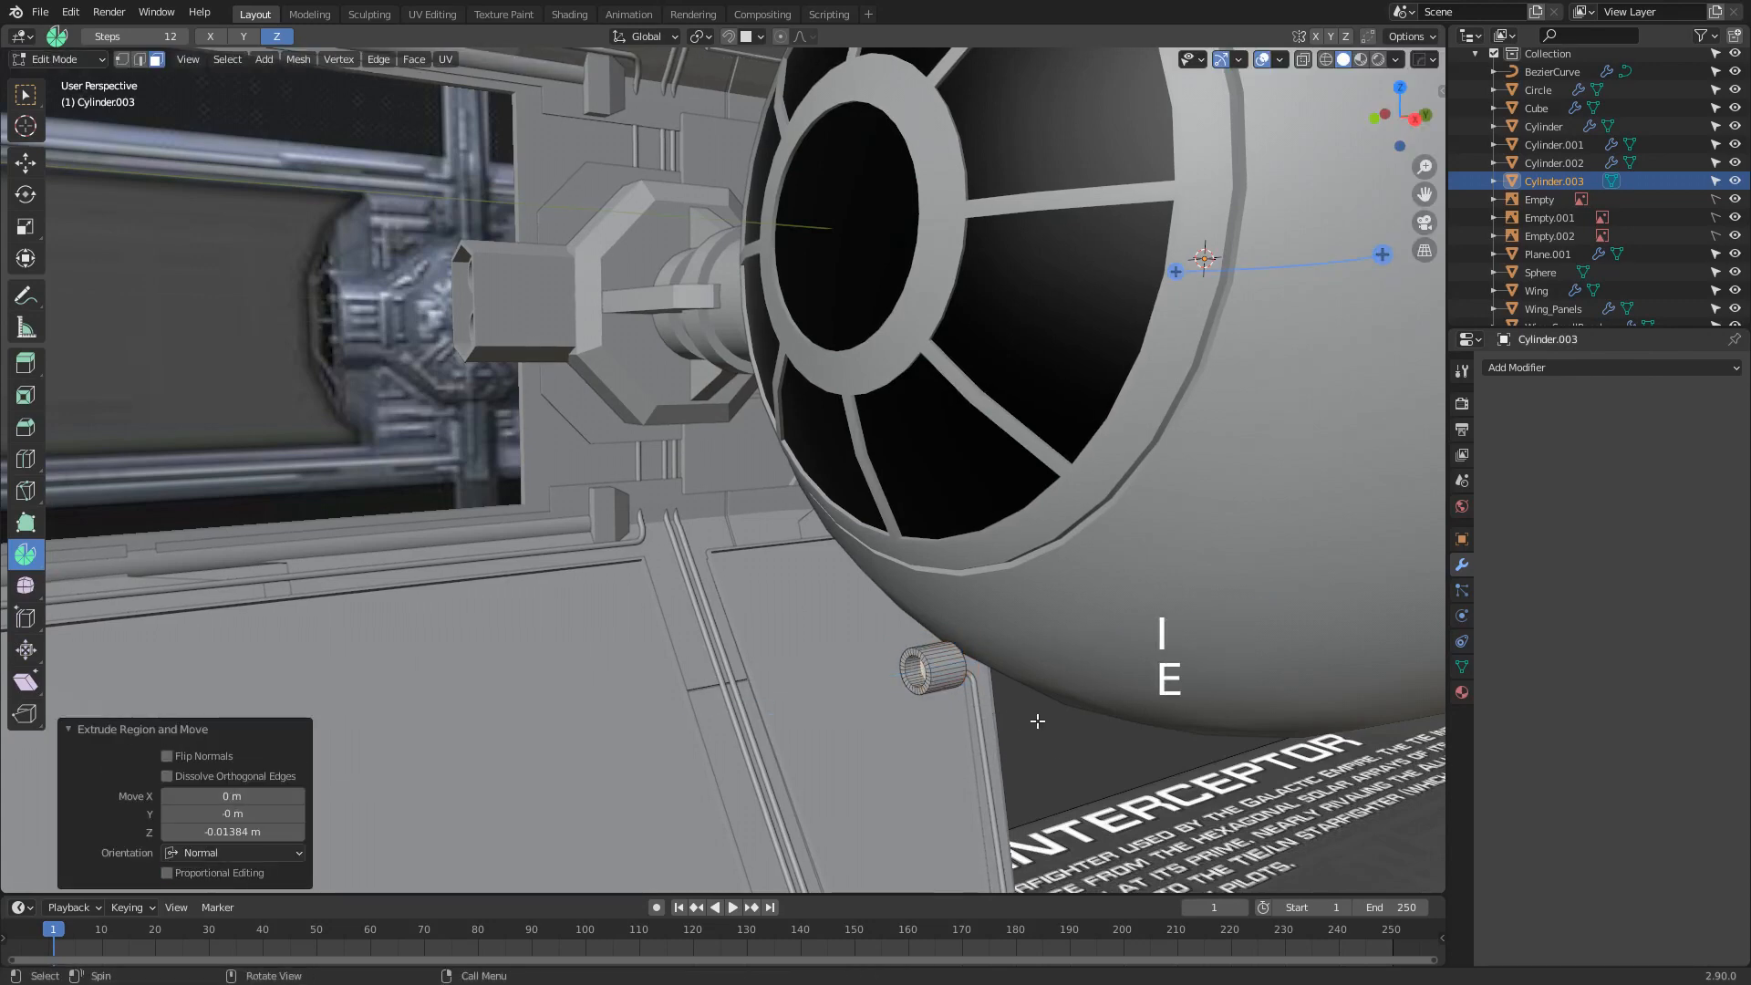
# Lengthen the barrel by moving its rear vertices about 0.113 m along Y into the cockpit hull
pyautogui.moveTo(1042, 728); pyautogui.dragTo(885, 698, button='middle')
pyautogui.keyDown('alt'); pyautogui.click(885, 698); pyautogui.keyUp('alt')
pyautogui.press('1')
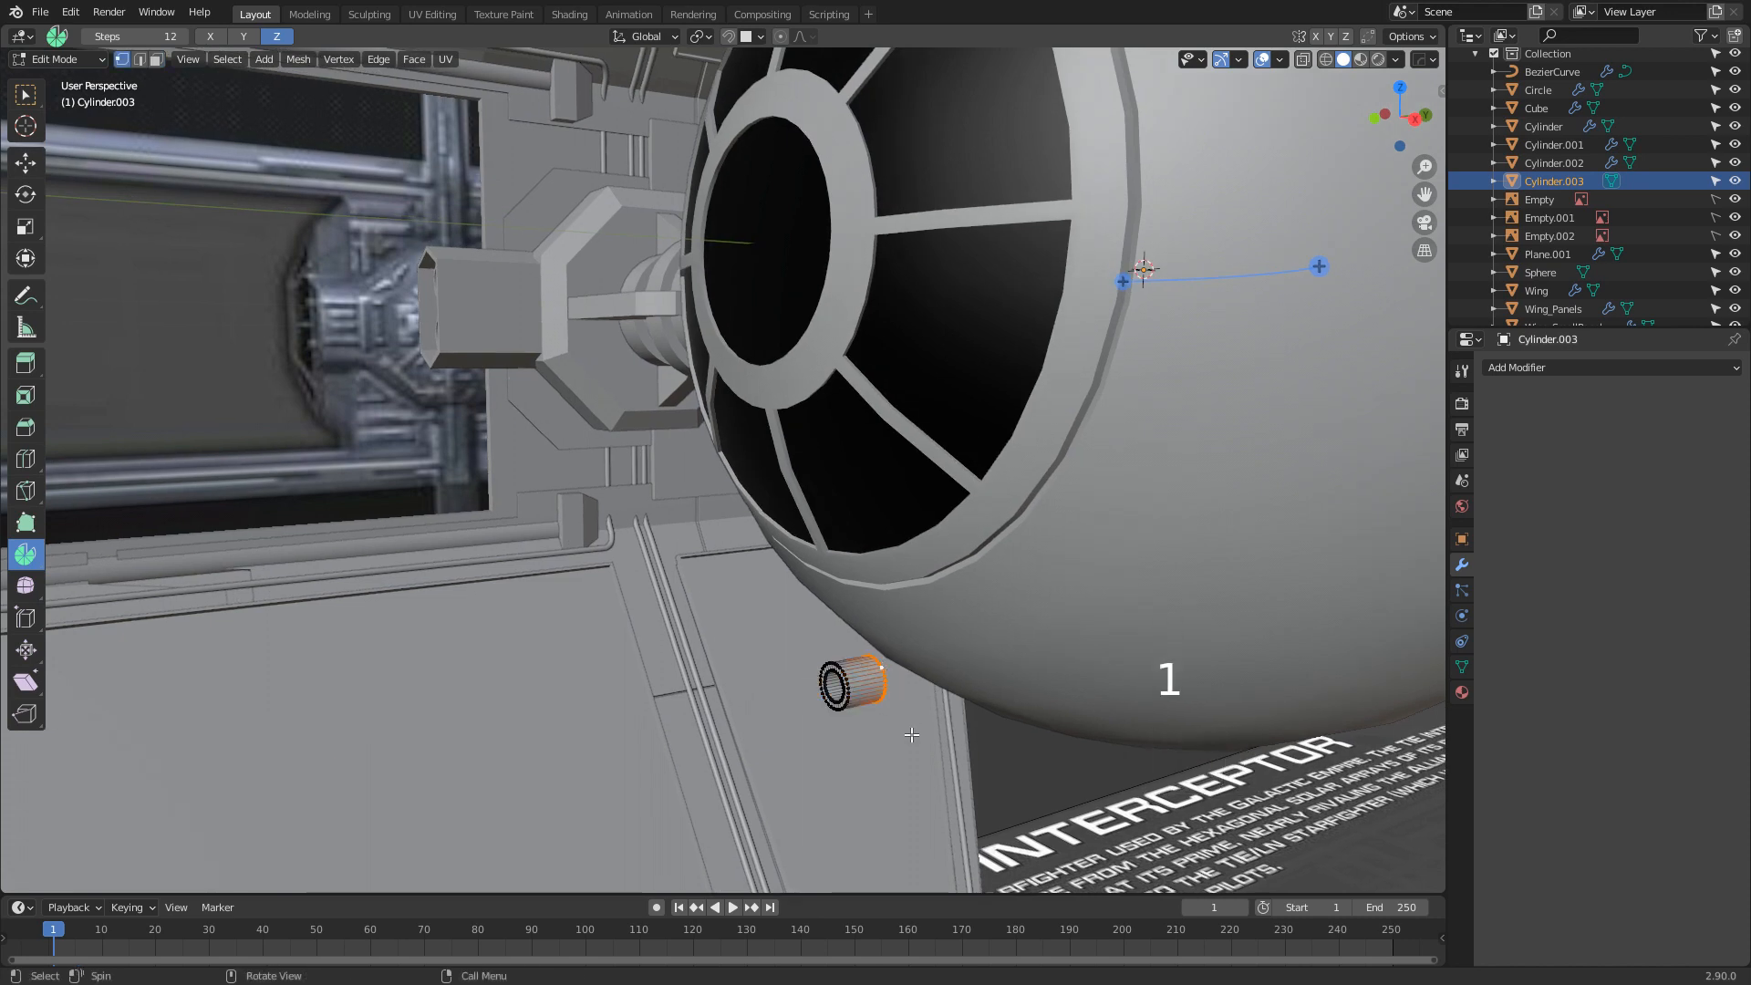
pyautogui.press('g')
pyautogui.press('y')
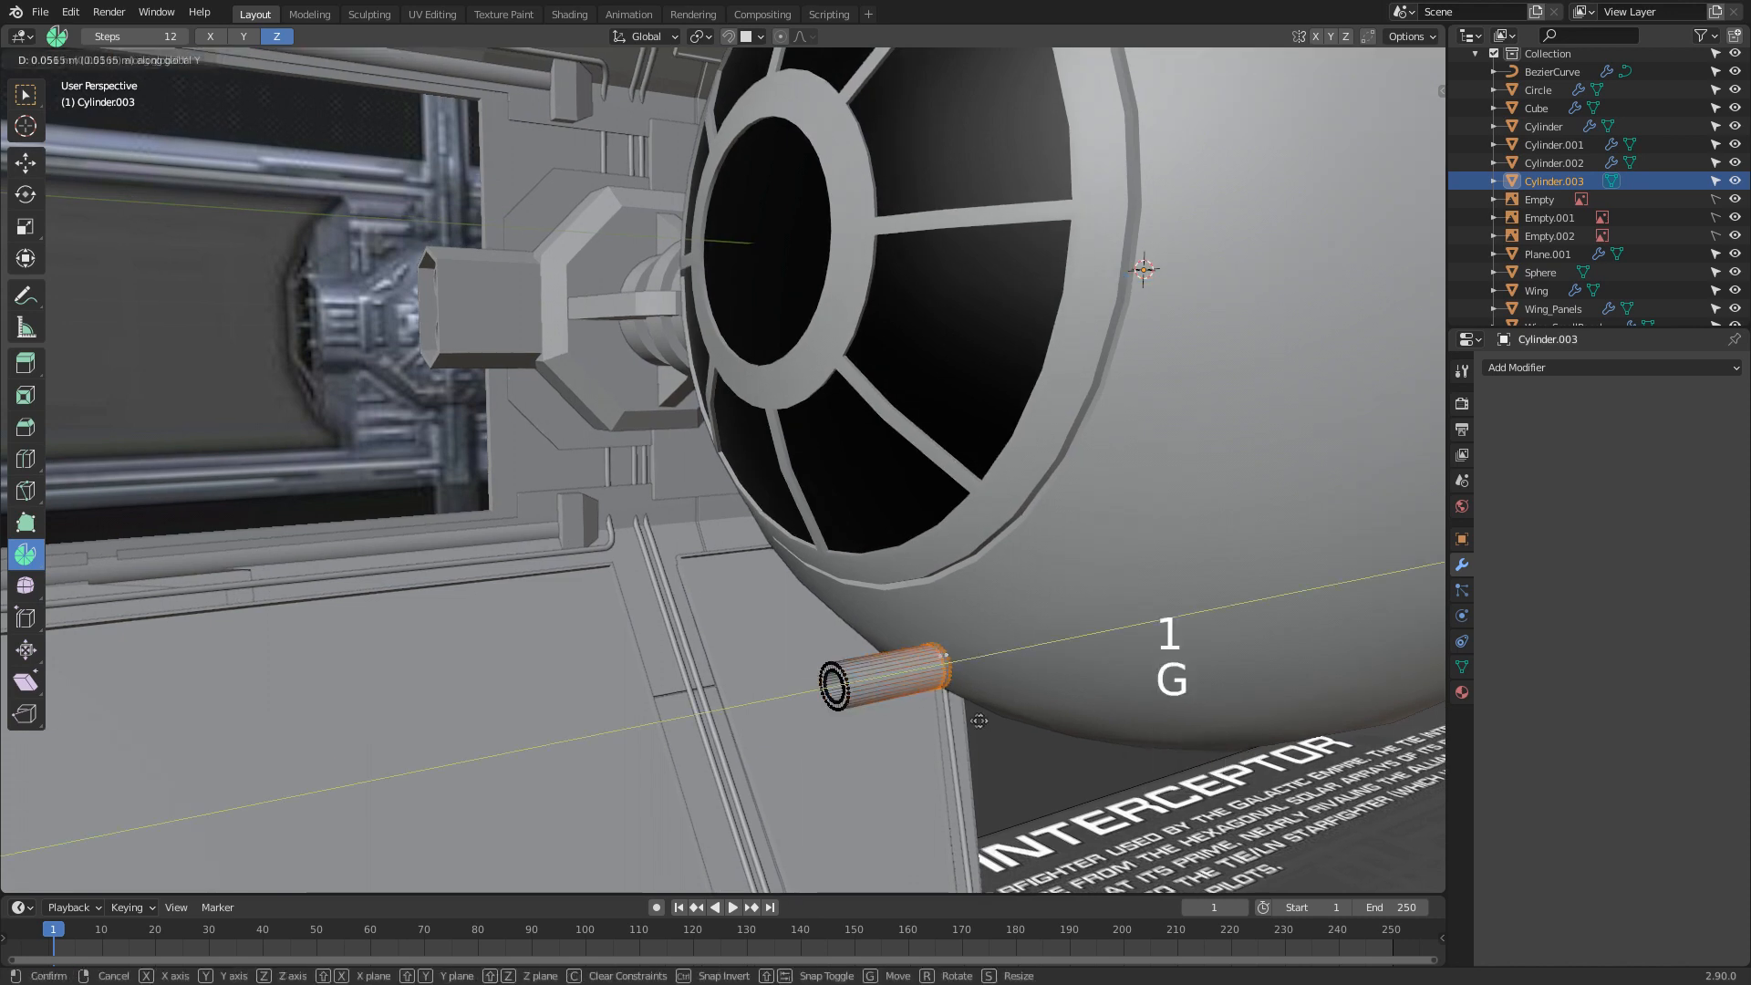
pyautogui.click(1043, 712)
# Finish editing the barrel and add a plane mesh at the 3D cursor in front view
pyautogui.moveTo(912, 730); pyautogui.dragTo(778, 547, button='middle')
pyautogui.scroll(2, 903, 715)
pyautogui.scroll(-1, 848, 689)
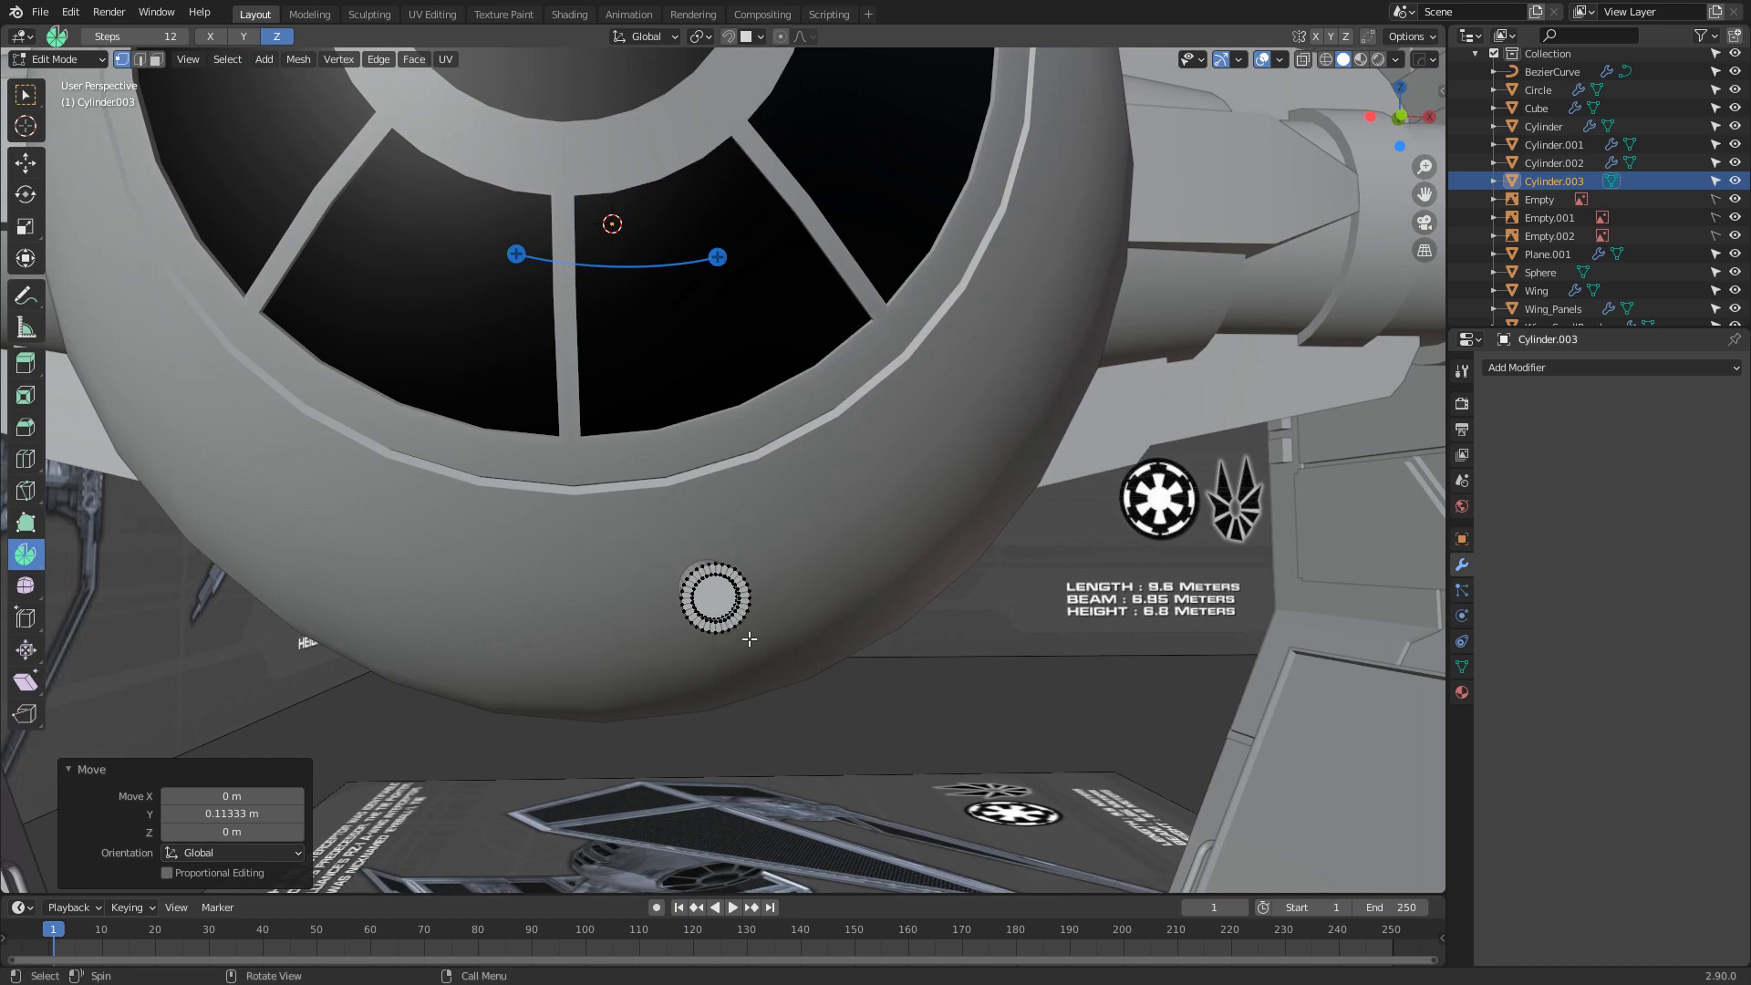
pyautogui.press('KP_3')
pyautogui.press('KP_1')
pyautogui.press('Tab')
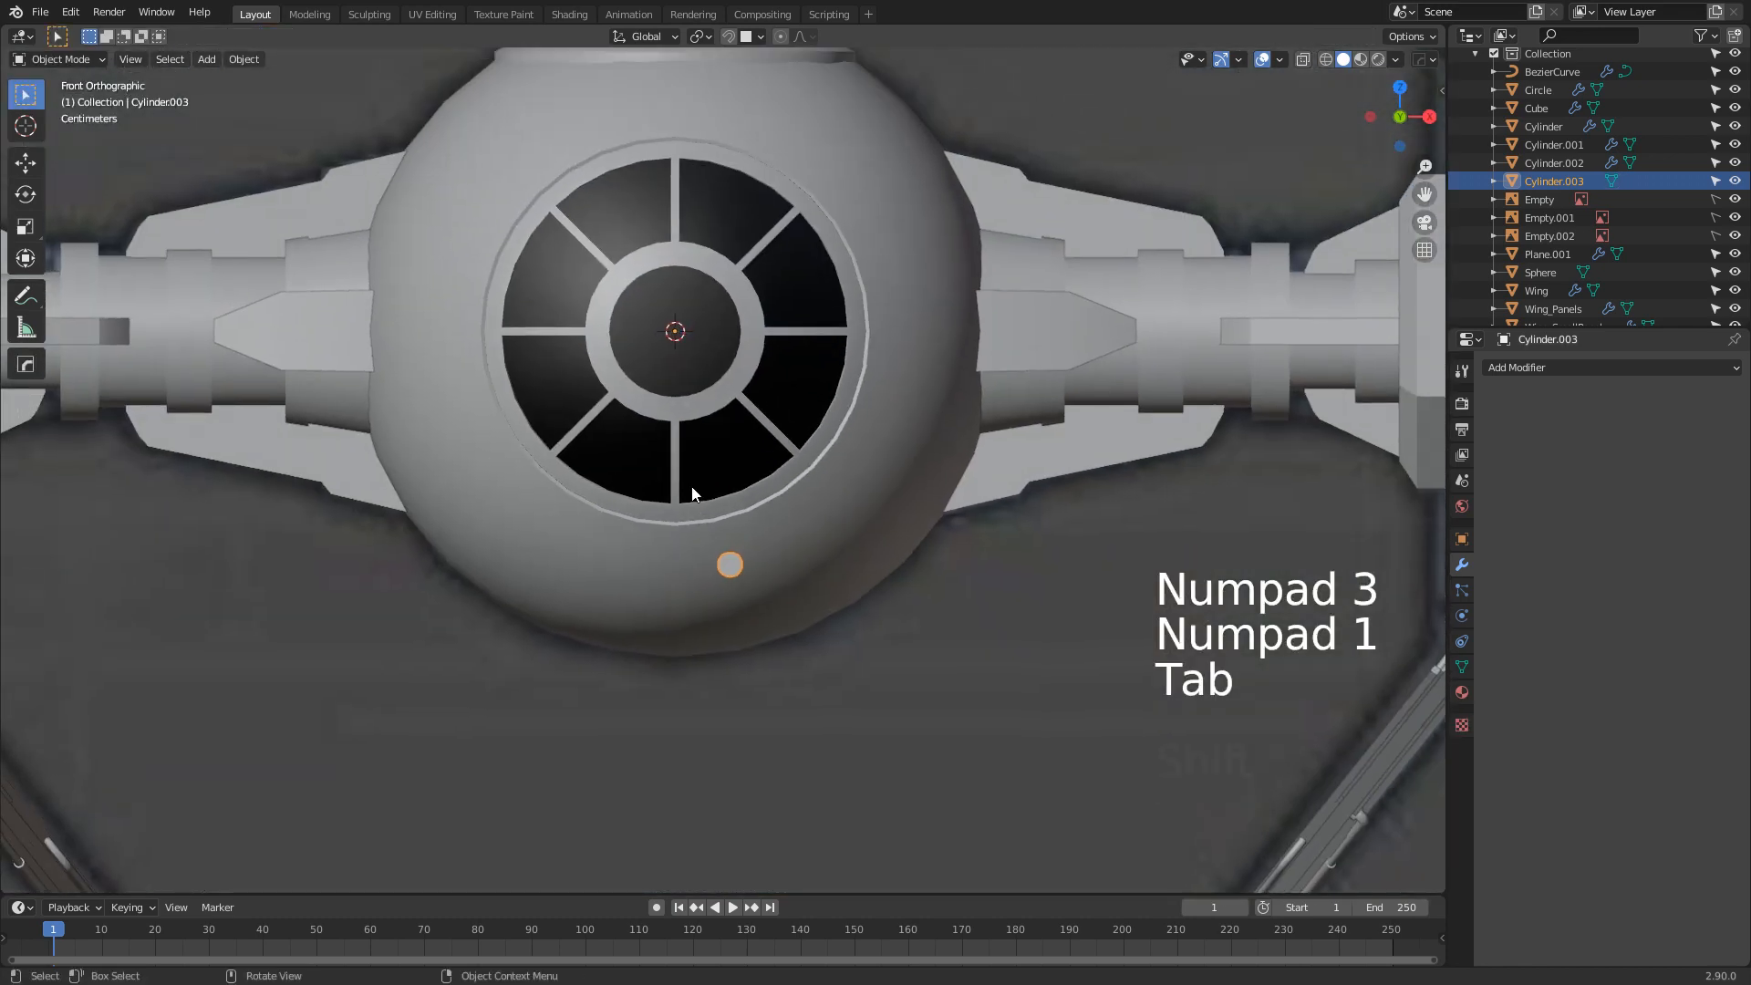
pyautogui.hotkey('shift', 'a')
pyautogui.moveTo(758, 464)
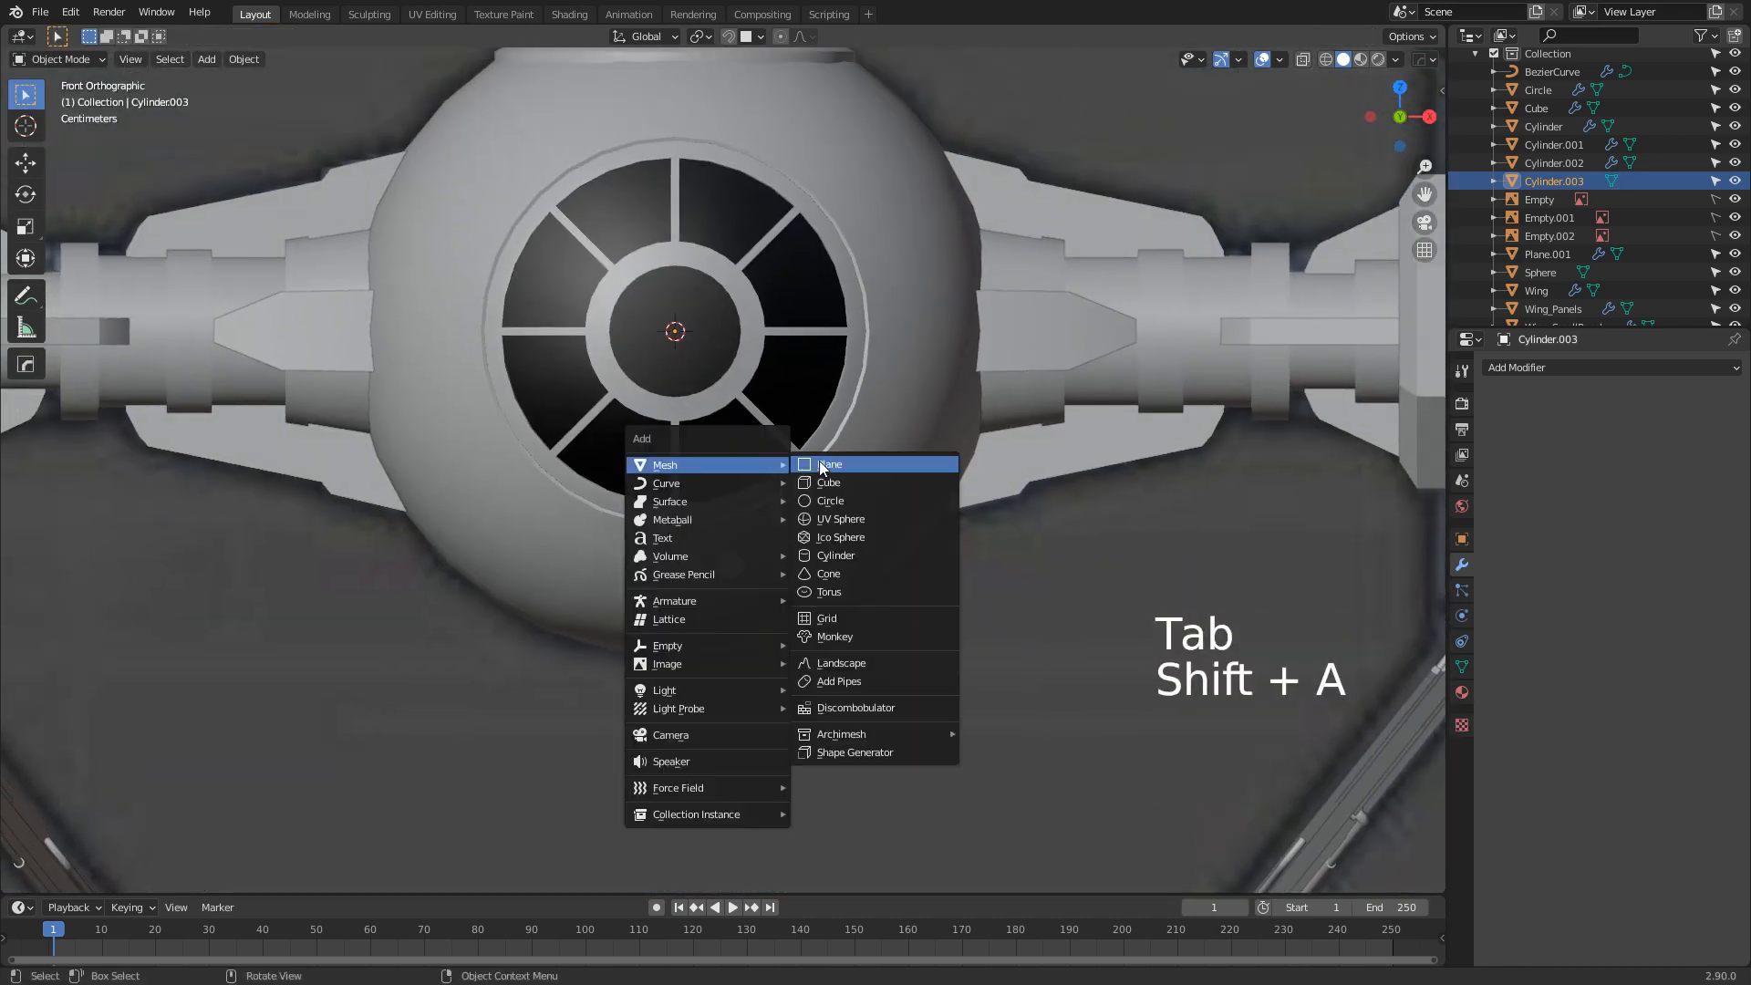
pyautogui.click(819, 462)
# Rotate the plane's mesh 90° about the X axis in edit mode so that it faces forward
pyautogui.press('Tab')
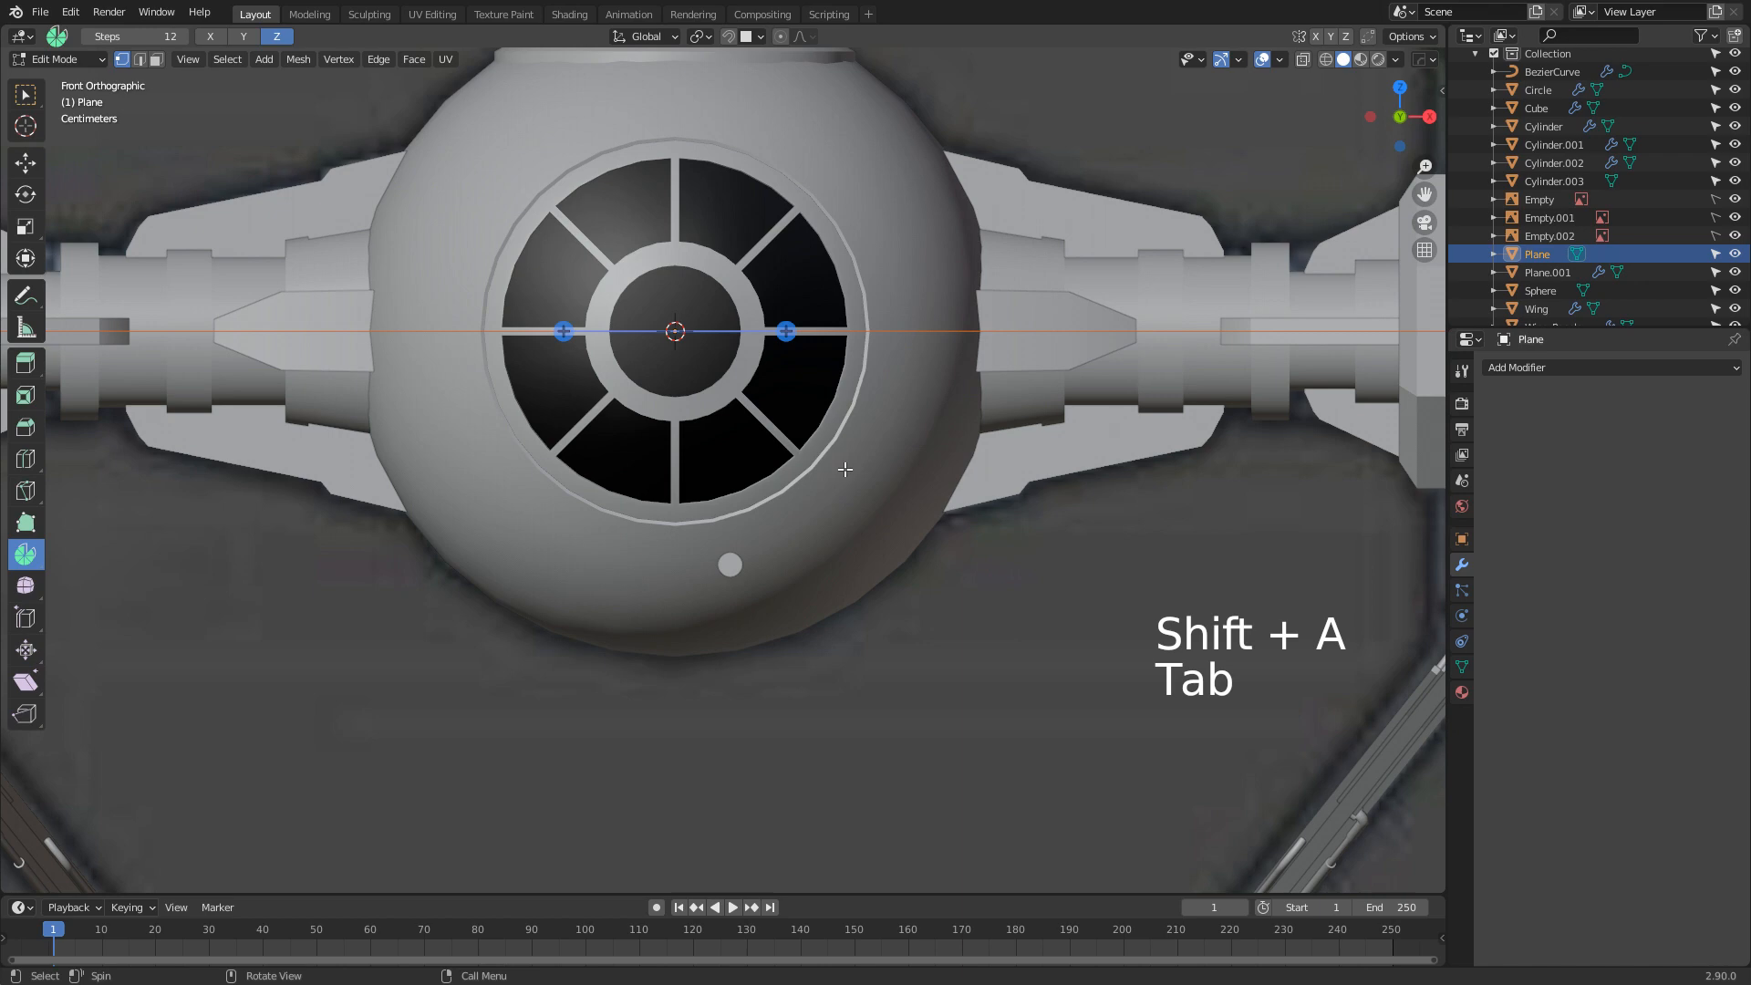
pyautogui.press('r')
pyautogui.press('x')
pyautogui.press('9')
pyautogui.press('0')
pyautogui.press('Return')
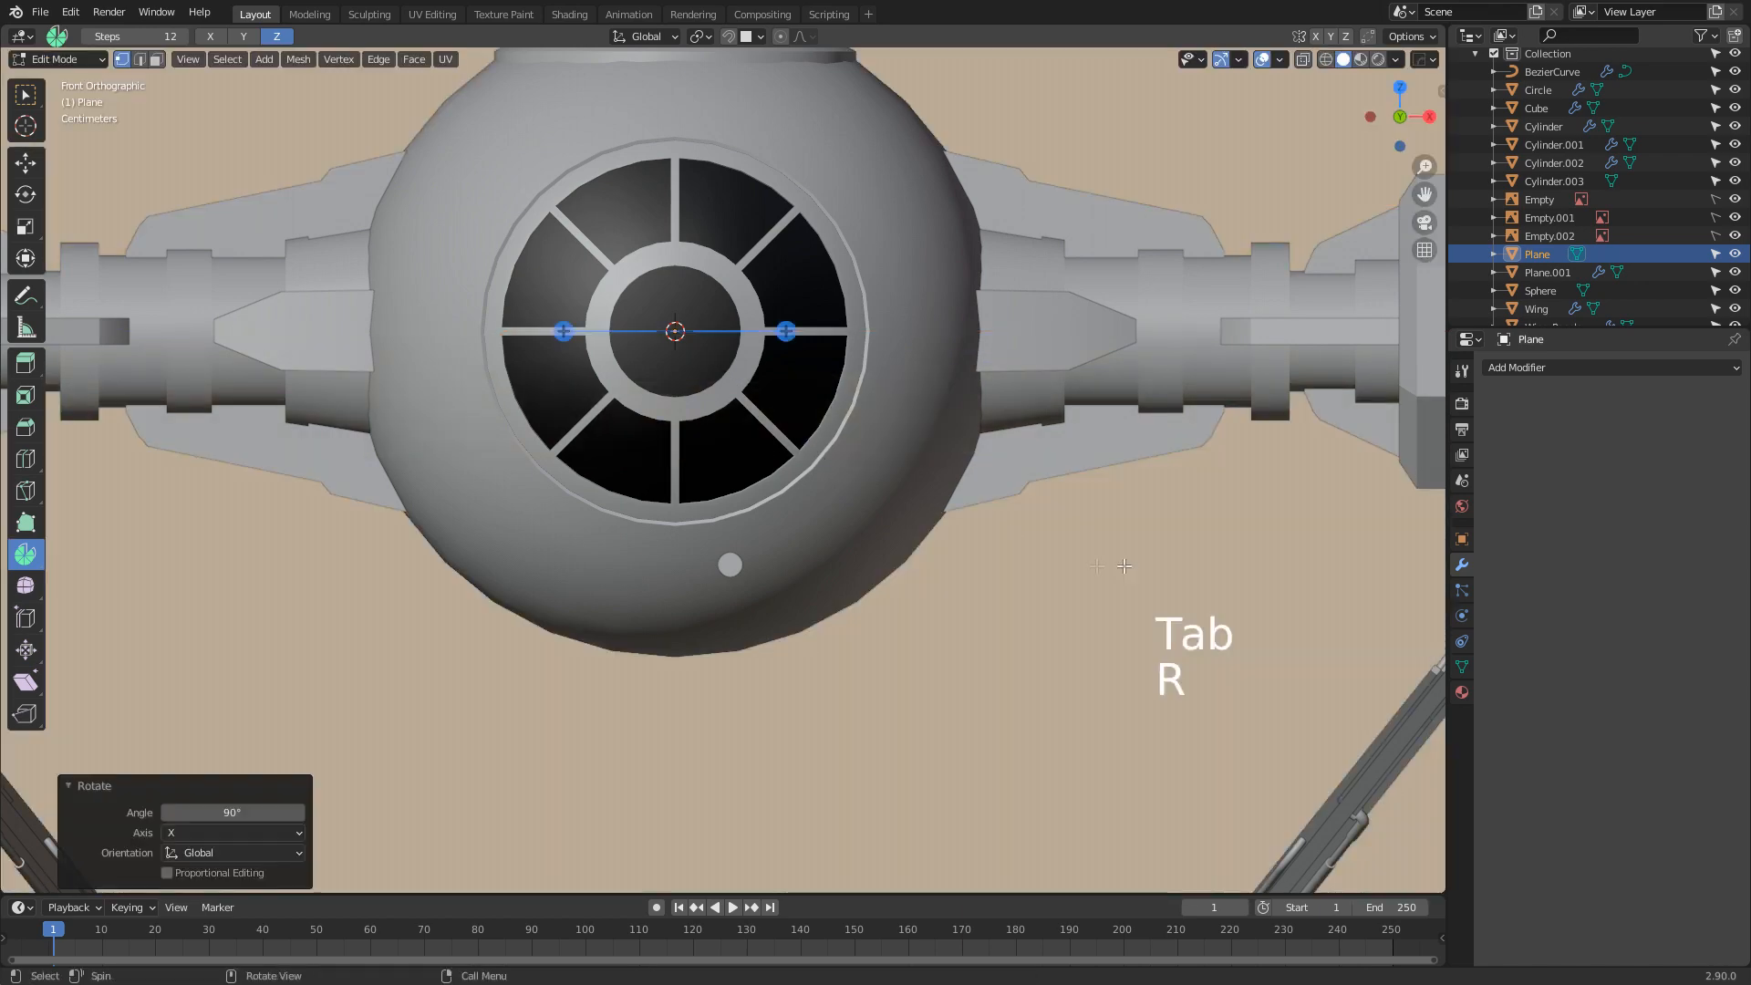
# Shrink the plane, move it toward the barrel, and bring it about 0.41 m forward along negative Y
pyautogui.press('s')
pyautogui.click(717, 398)
pyautogui.press('g')
pyautogui.click(781, 527)
pyautogui.moveTo(1076, 570); pyautogui.dragTo(948, 612, button='middle')
pyautogui.press('g')
pyautogui.press('y')
pyautogui.click(940, 607)
# Scale the plane by 0.25, move it over the gun barrel, and scale it again by about 0.582
pyautogui.write('s')
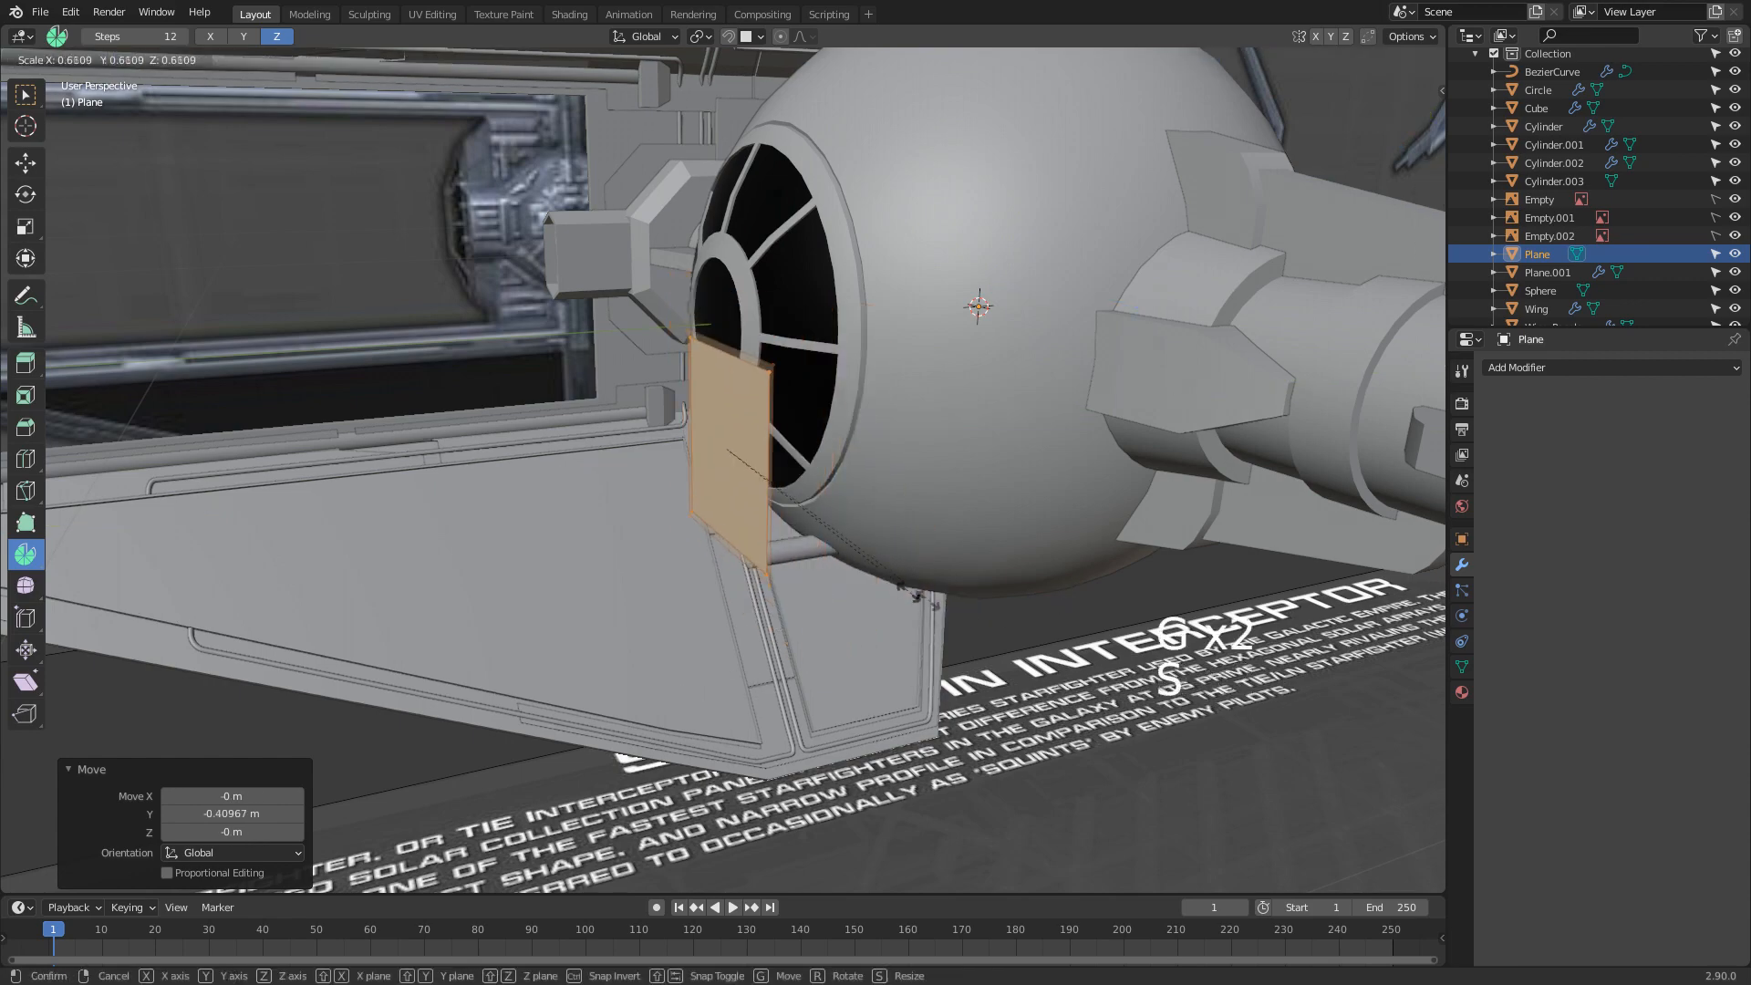
pyautogui.write('.25')
pyautogui.press('Return')
pyautogui.press('KP_3')
pyautogui.press('KP_1')
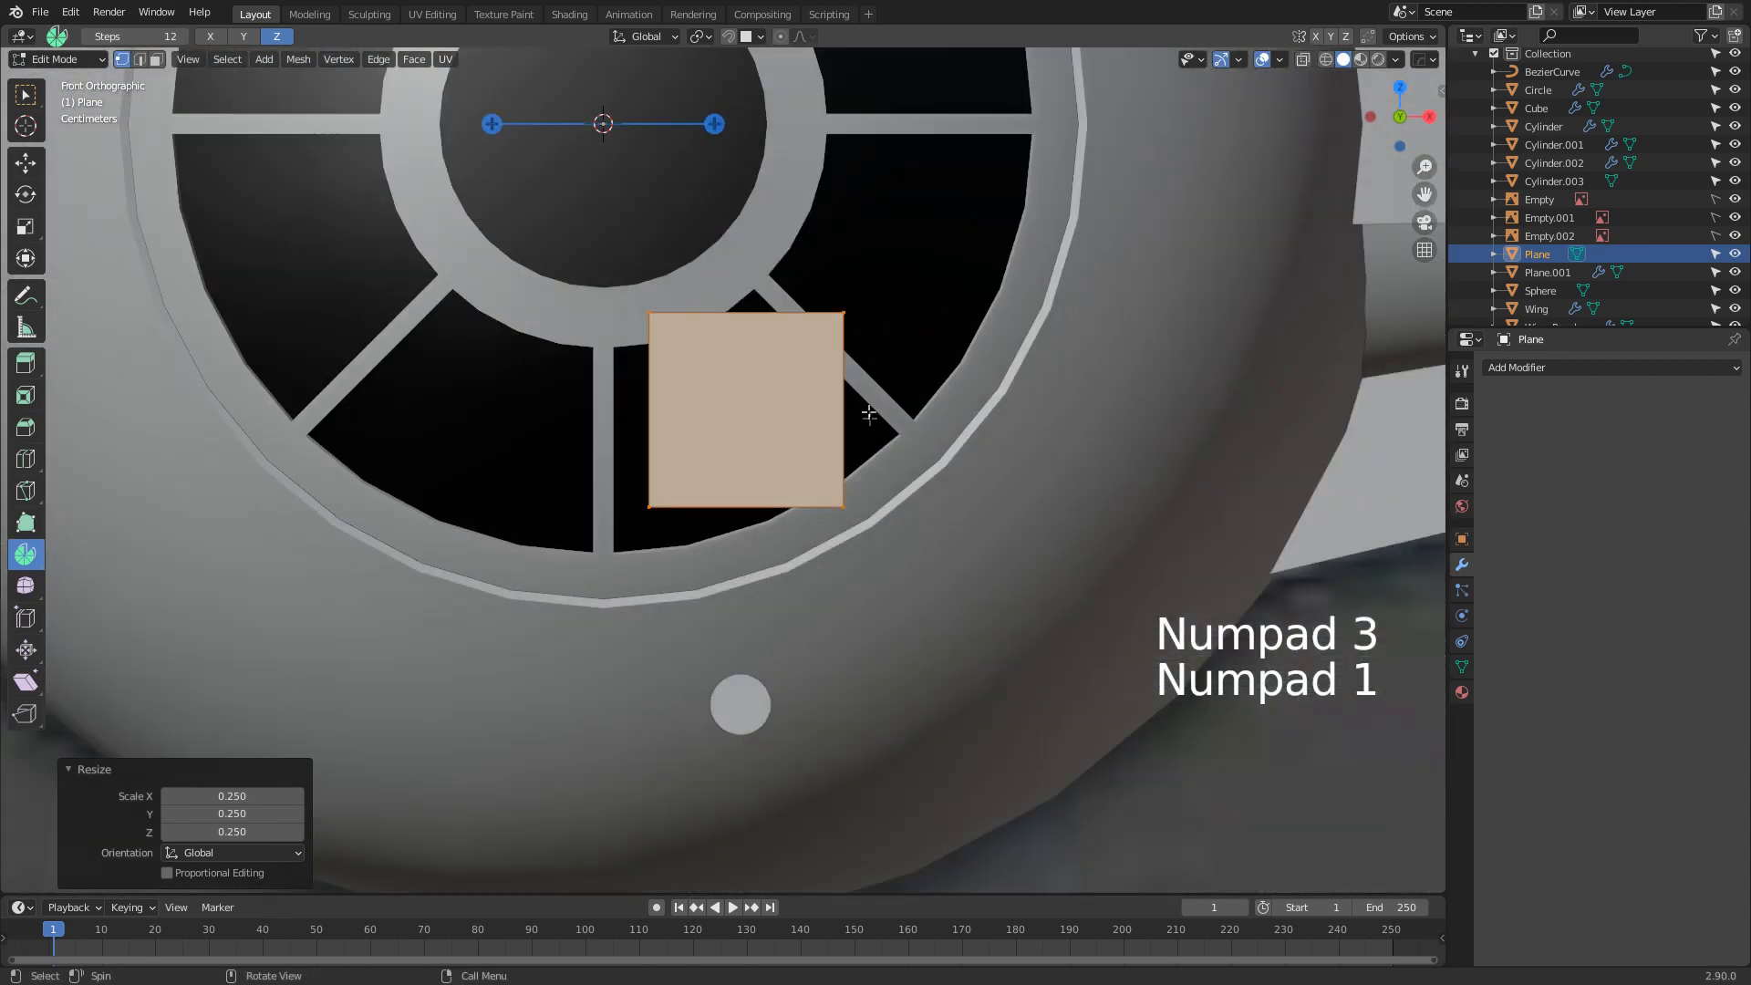
pyautogui.press('g')
pyautogui.click(874, 734)
pyautogui.press('s')
pyautogui.click(844, 691)
# Add a vertical loop cut near the plane's middle and raise the outer half of its upper edge about 0.016 m along Z
pyautogui.hotkey('ctrl', 'r')
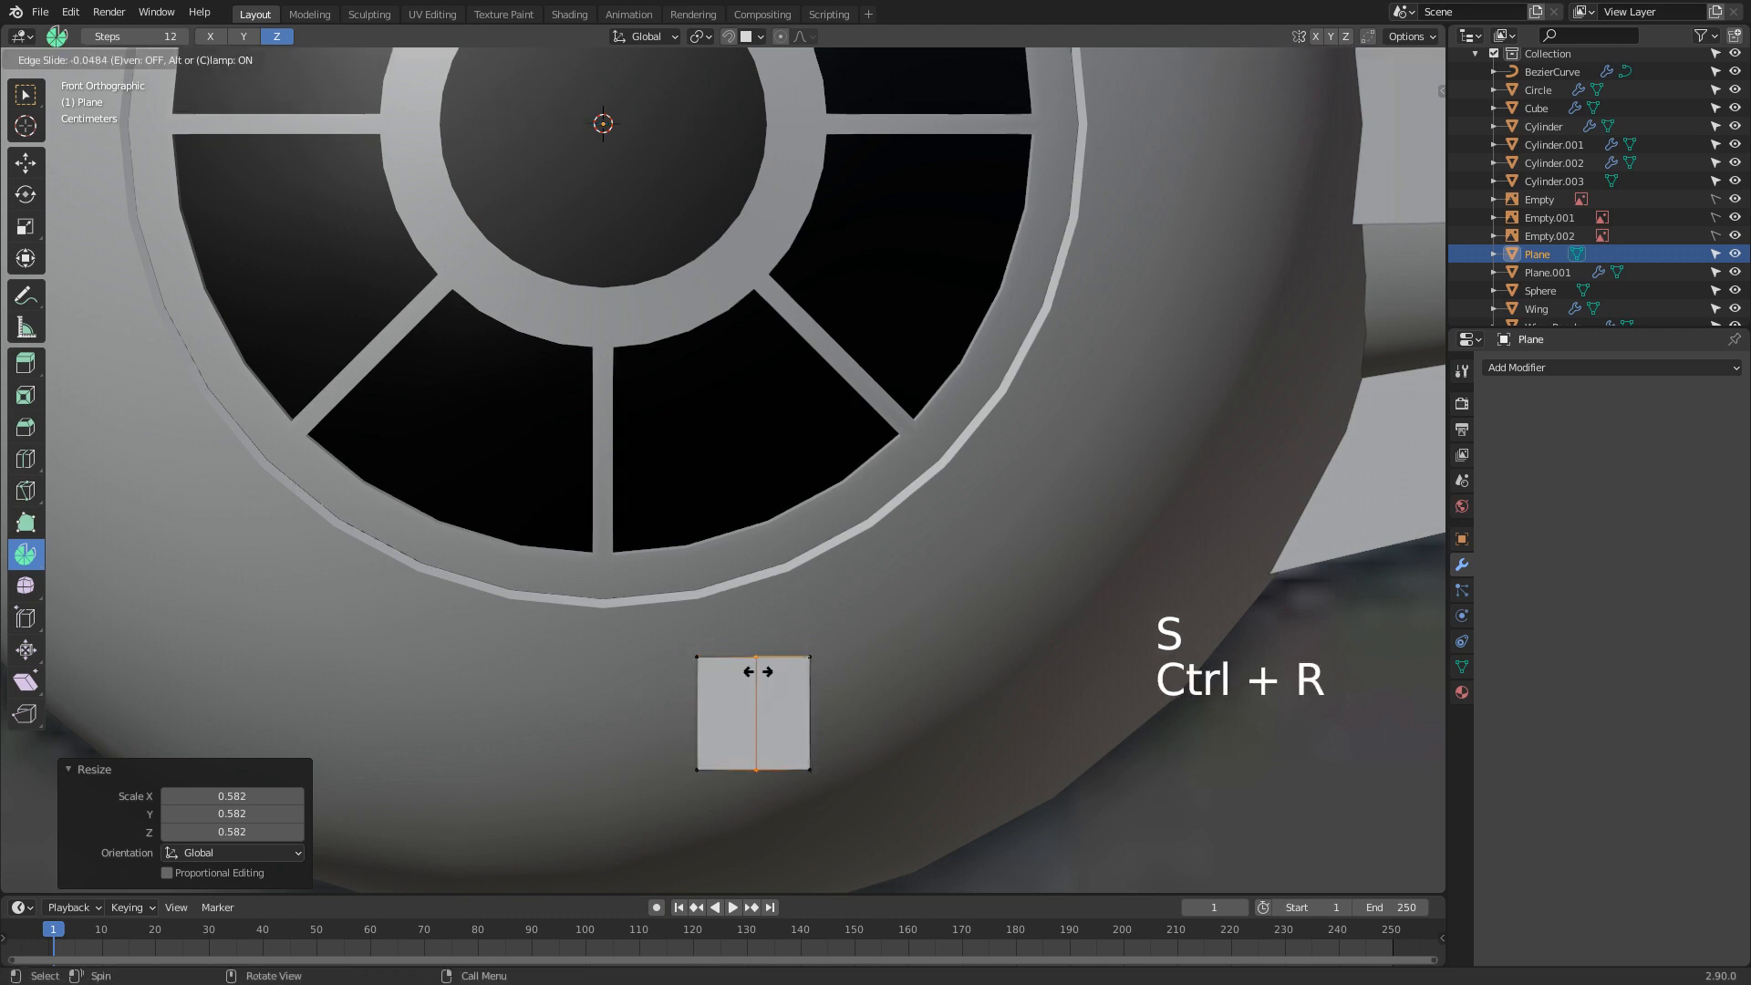
pyautogui.click(783, 660)
pyautogui.click(807, 658)
pyautogui.keyDown('shift'); pyautogui.click(755, 651); pyautogui.keyUp('shift')
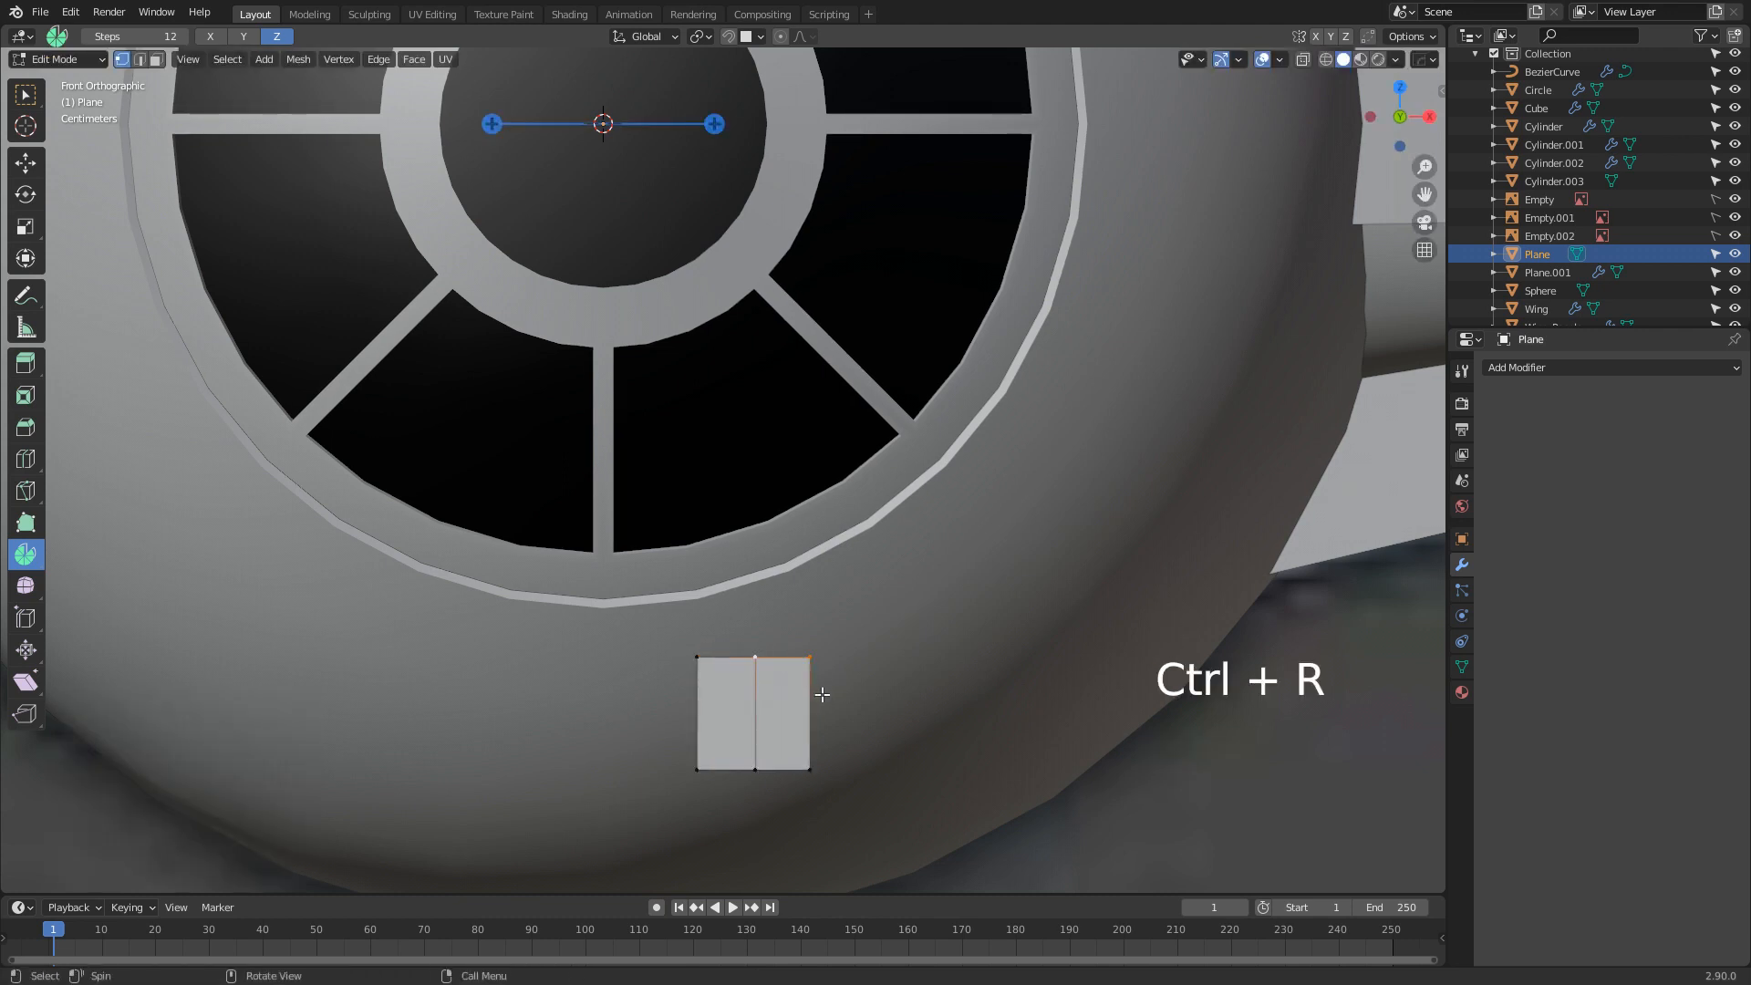
pyautogui.press('g')
pyautogui.press('z')
pyautogui.click(820, 666)
# In wireframe display, add a horizontal loop cut across the plane's lower part and flatten it by scaling Z to 0
pyautogui.scroll(3, 810, 812)
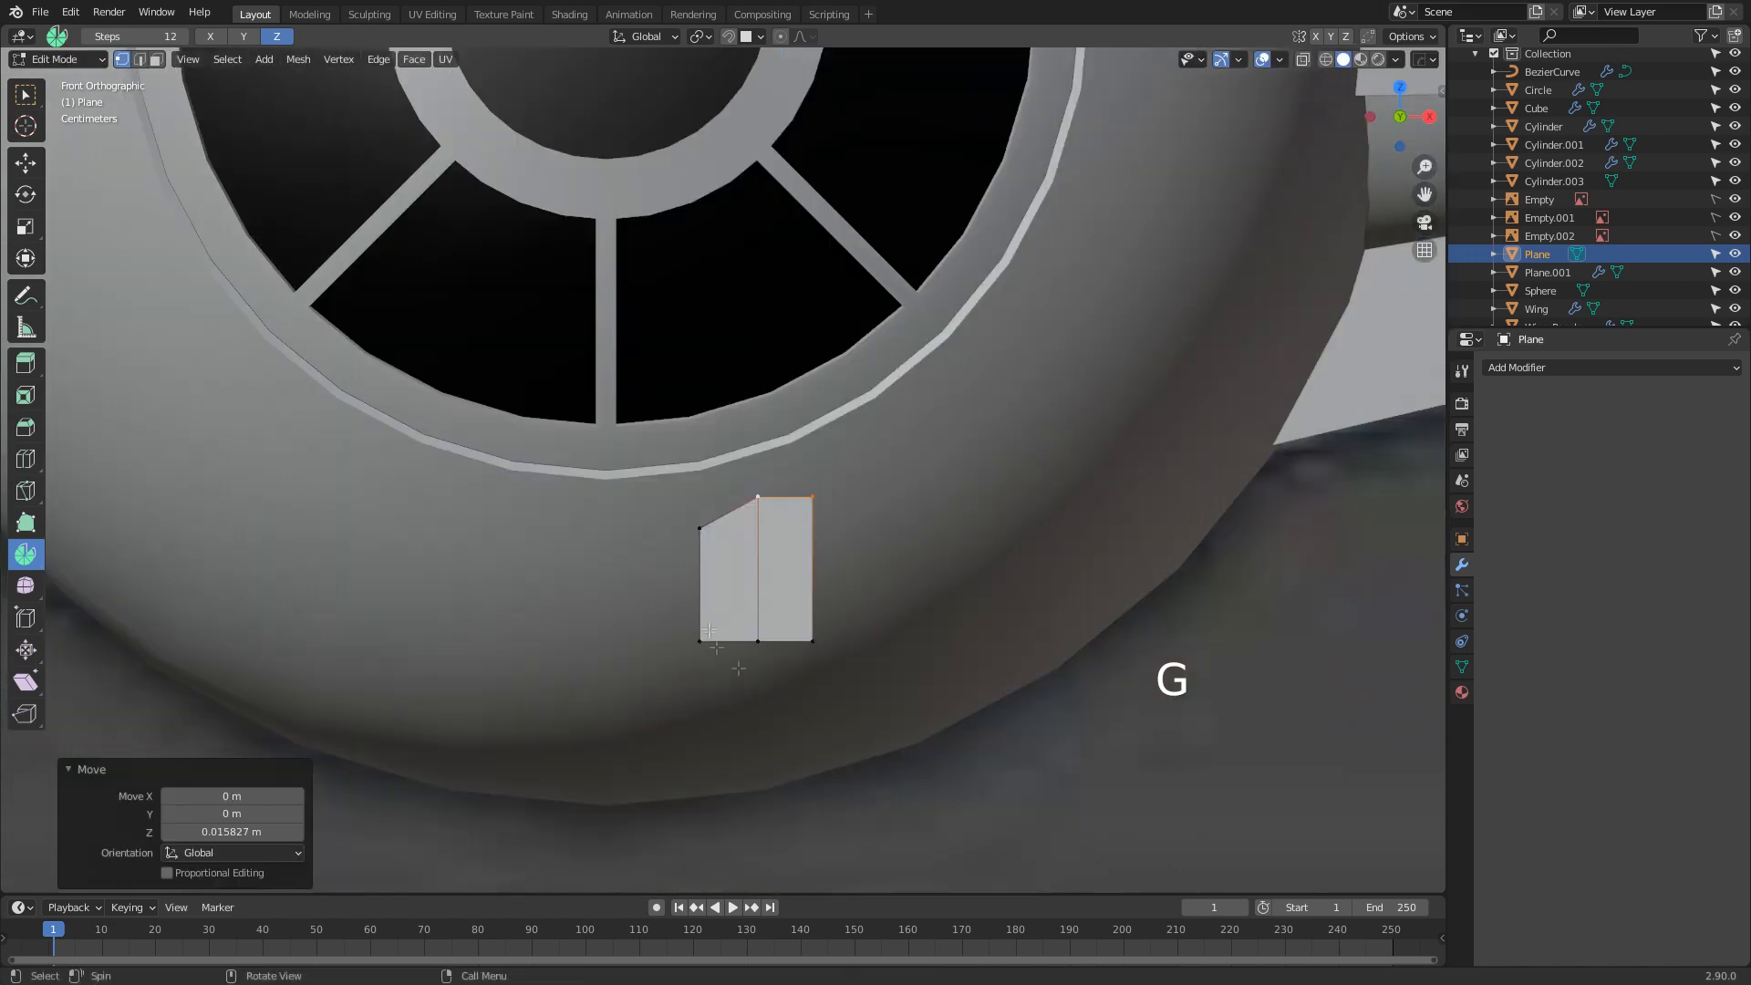
pyautogui.hotkey('alt', 'z')
pyautogui.click(654, 743)
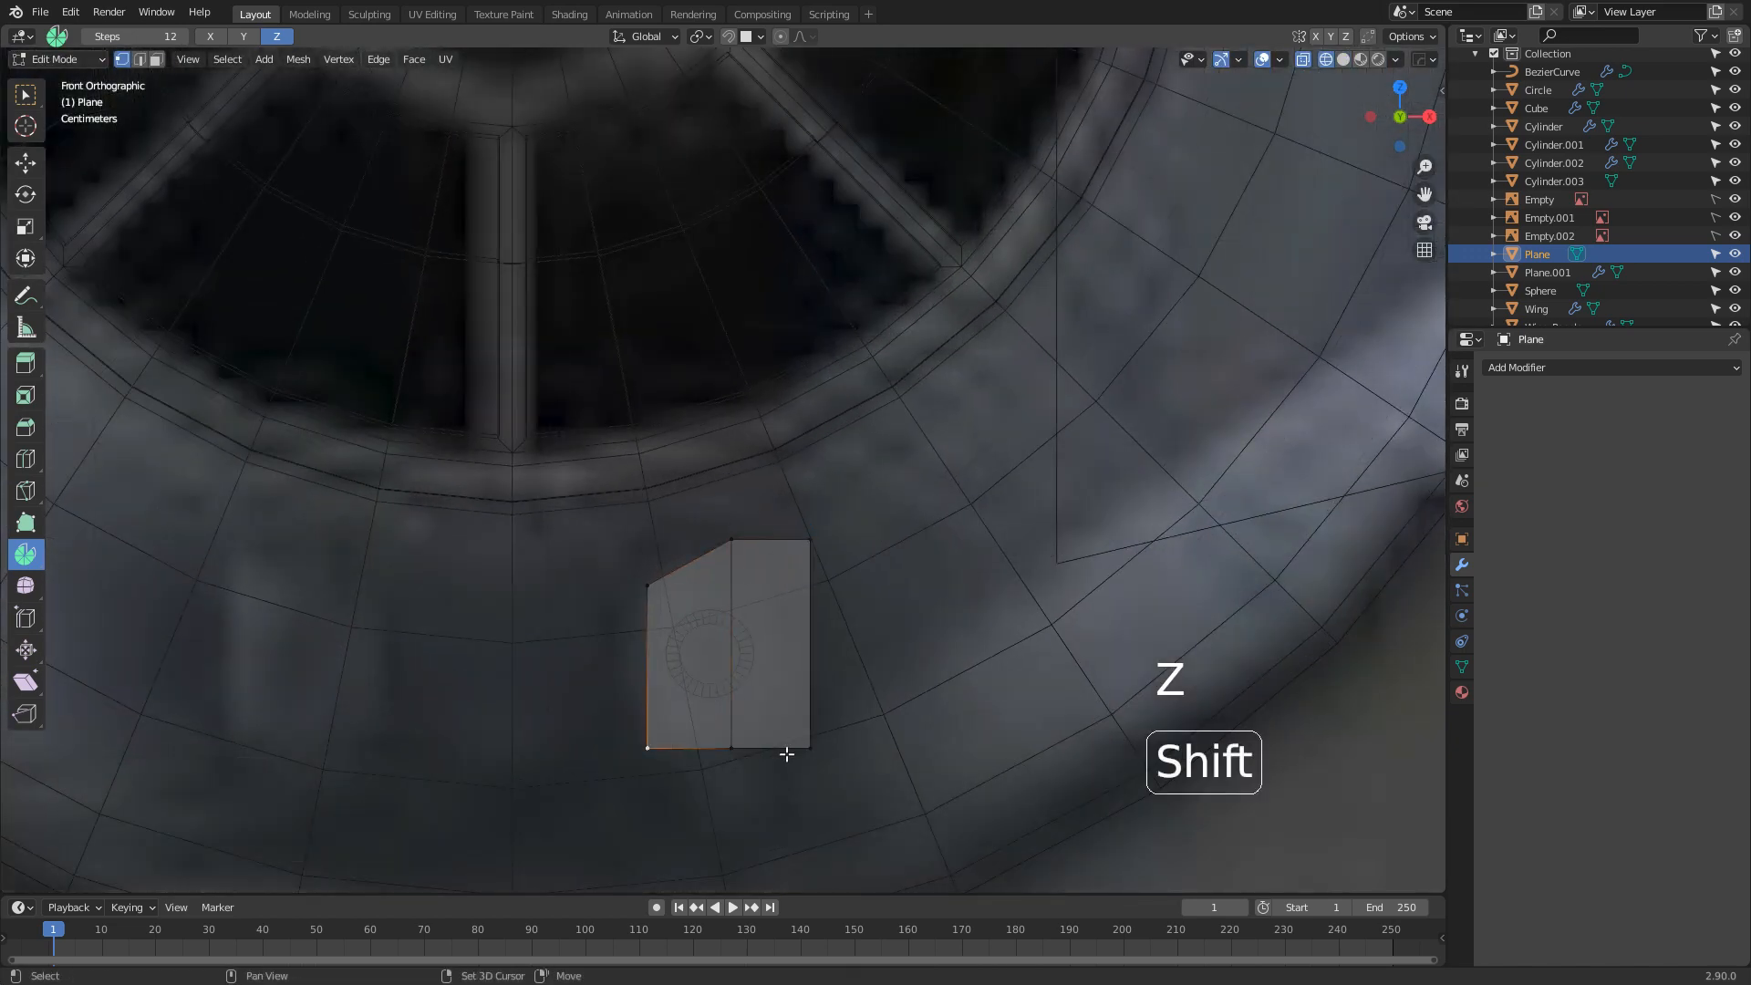
pyautogui.hotkey('ctrl', 'r')
pyautogui.click(800, 680)
pyautogui.click(797, 705)
pyautogui.press('s')
pyautogui.press('z')
pyautogui.press('0')
pyautogui.click(796, 705)
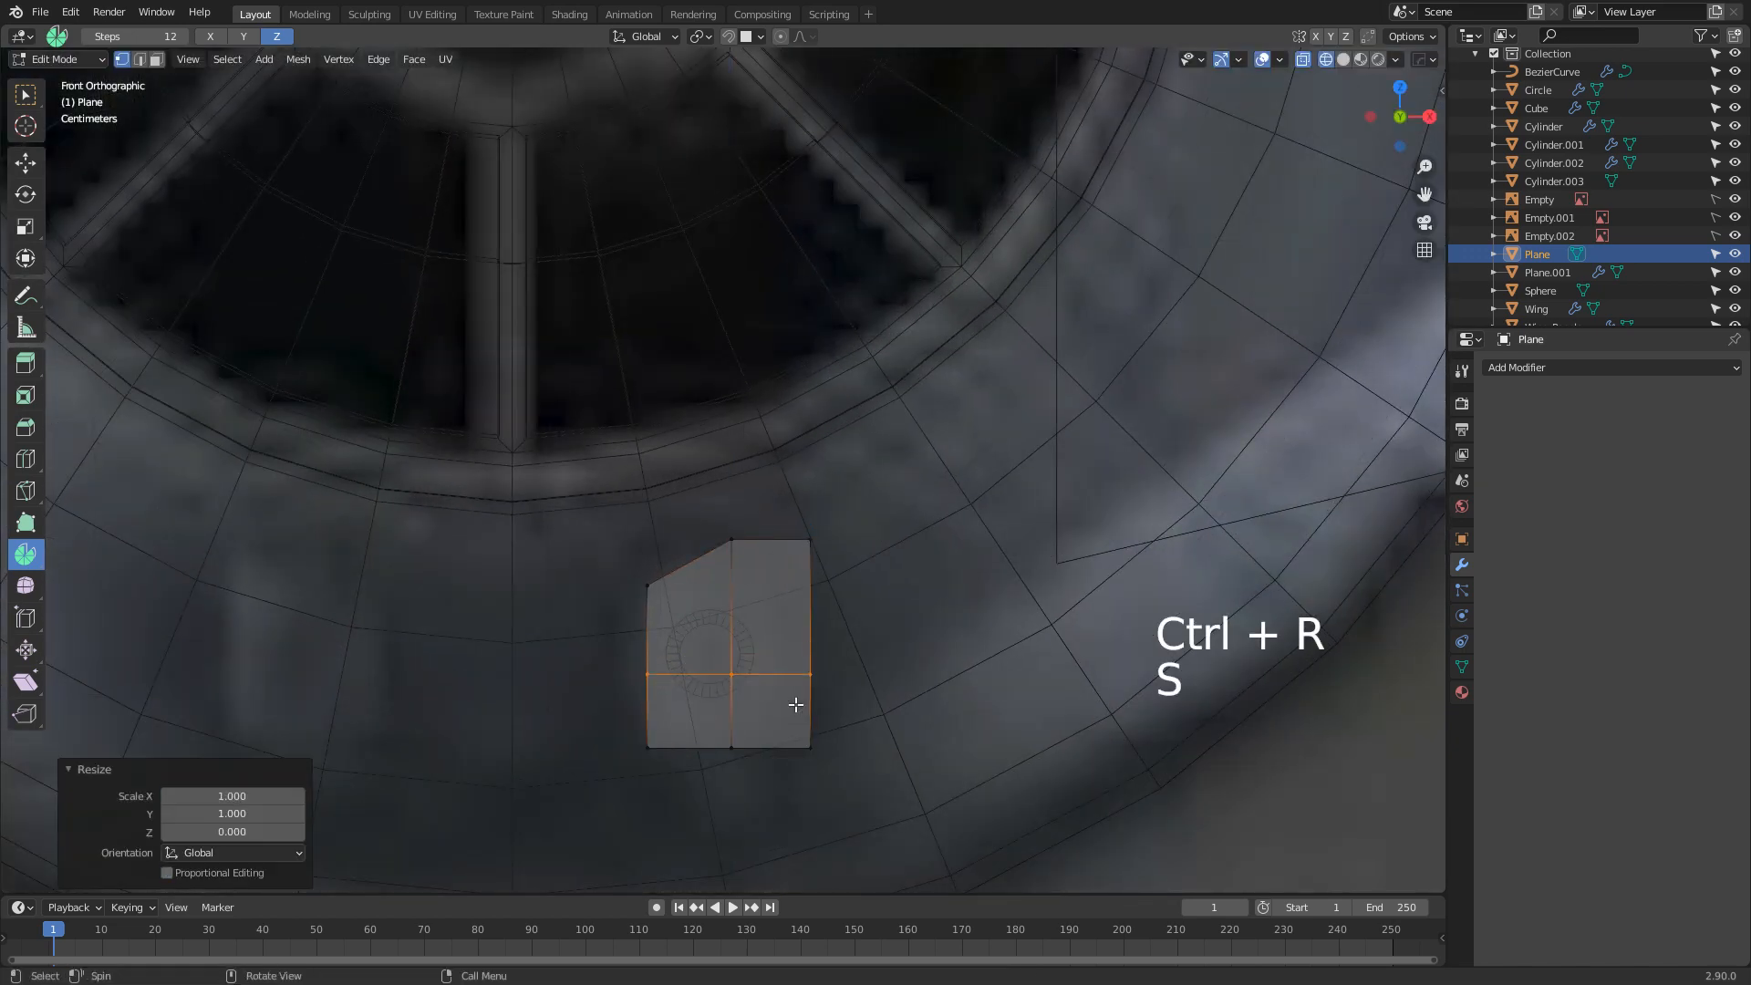
# Taper the plate's lower end by scaling its two bottom corner vertices to about 0.399 along X
pyautogui.click(649, 747)
pyautogui.keyDown('shift'); pyautogui.click(810, 748); pyautogui.keyUp('shift')
pyautogui.press('s')
pyautogui.press('x')
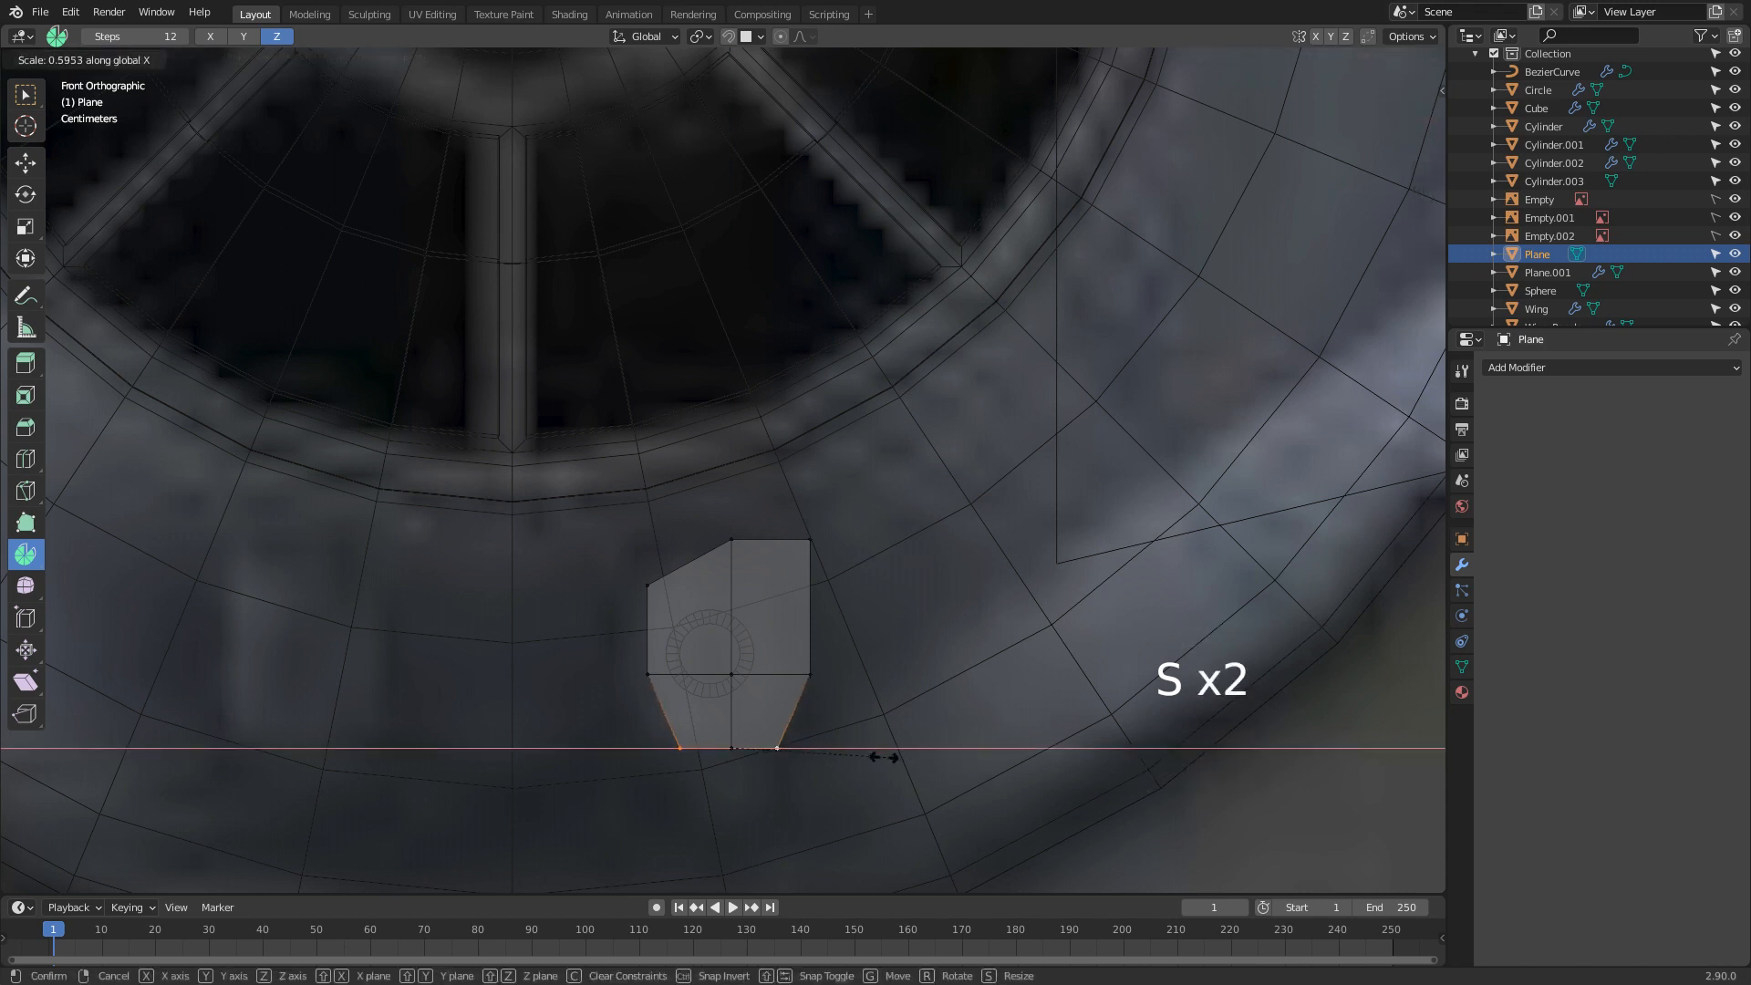
pyautogui.click(834, 739)
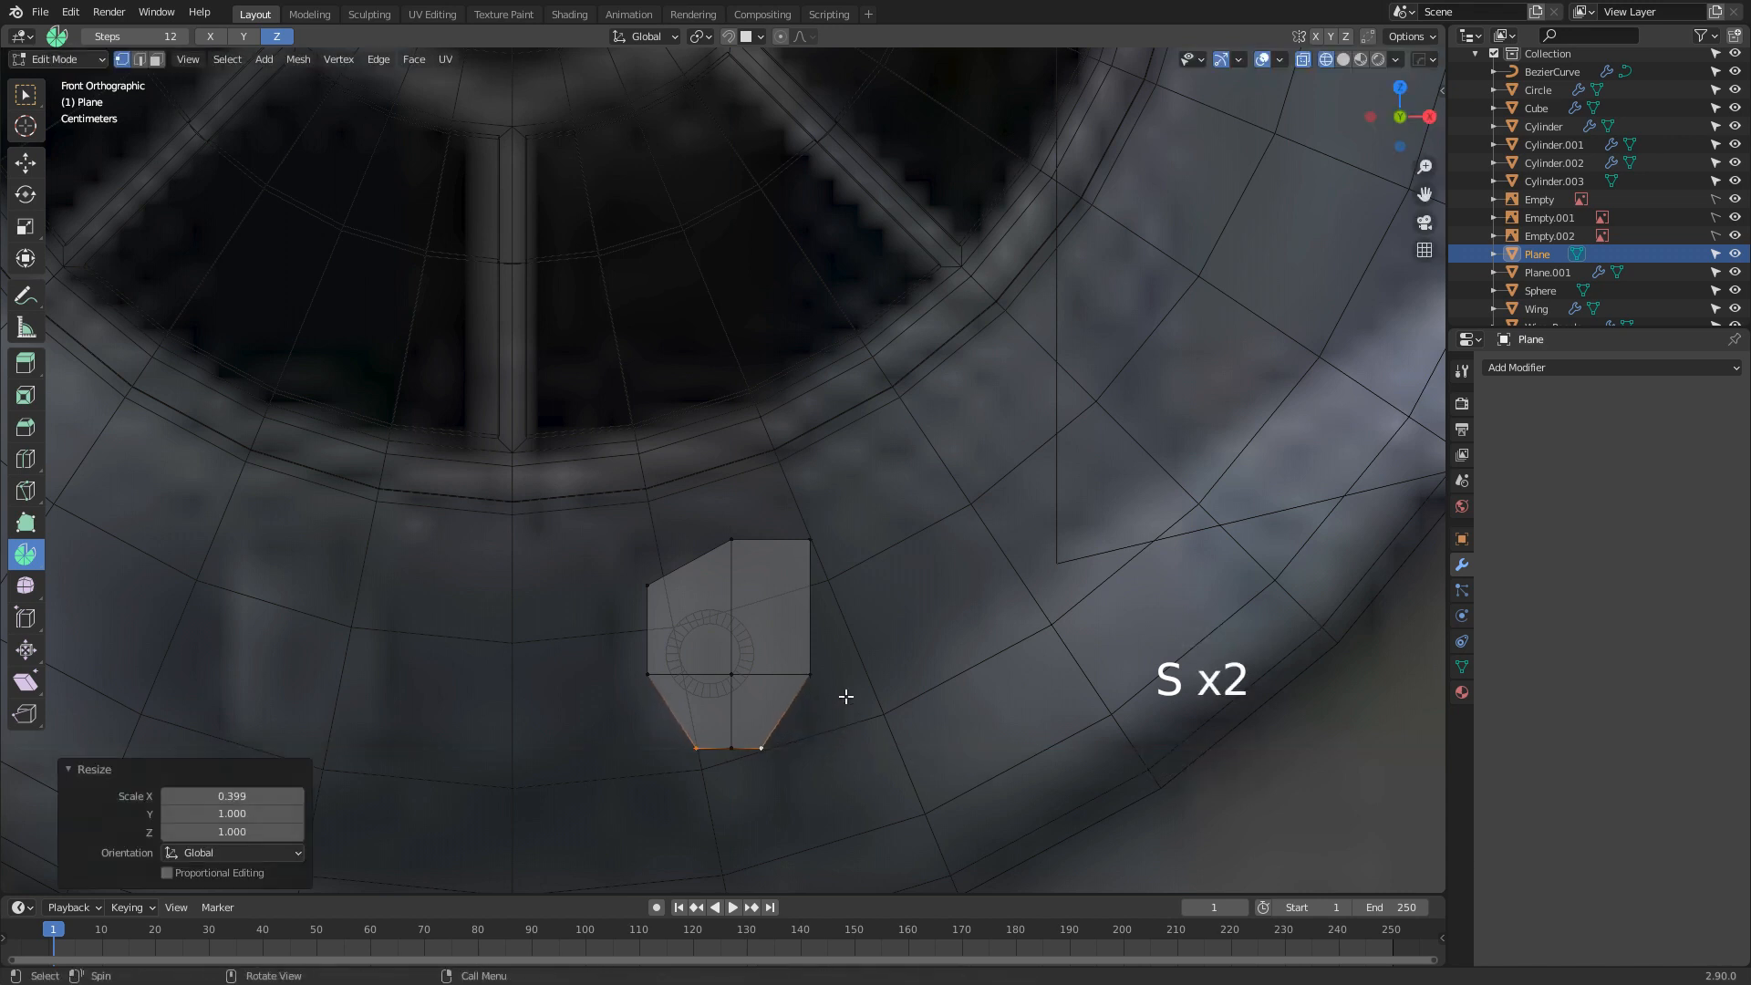
# Select the whole linked plate and move it about -0.007 m in X and -0.003 m in Z over the barrel
pyautogui.hotkey('ctrl', 'l')
pyautogui.press('g')
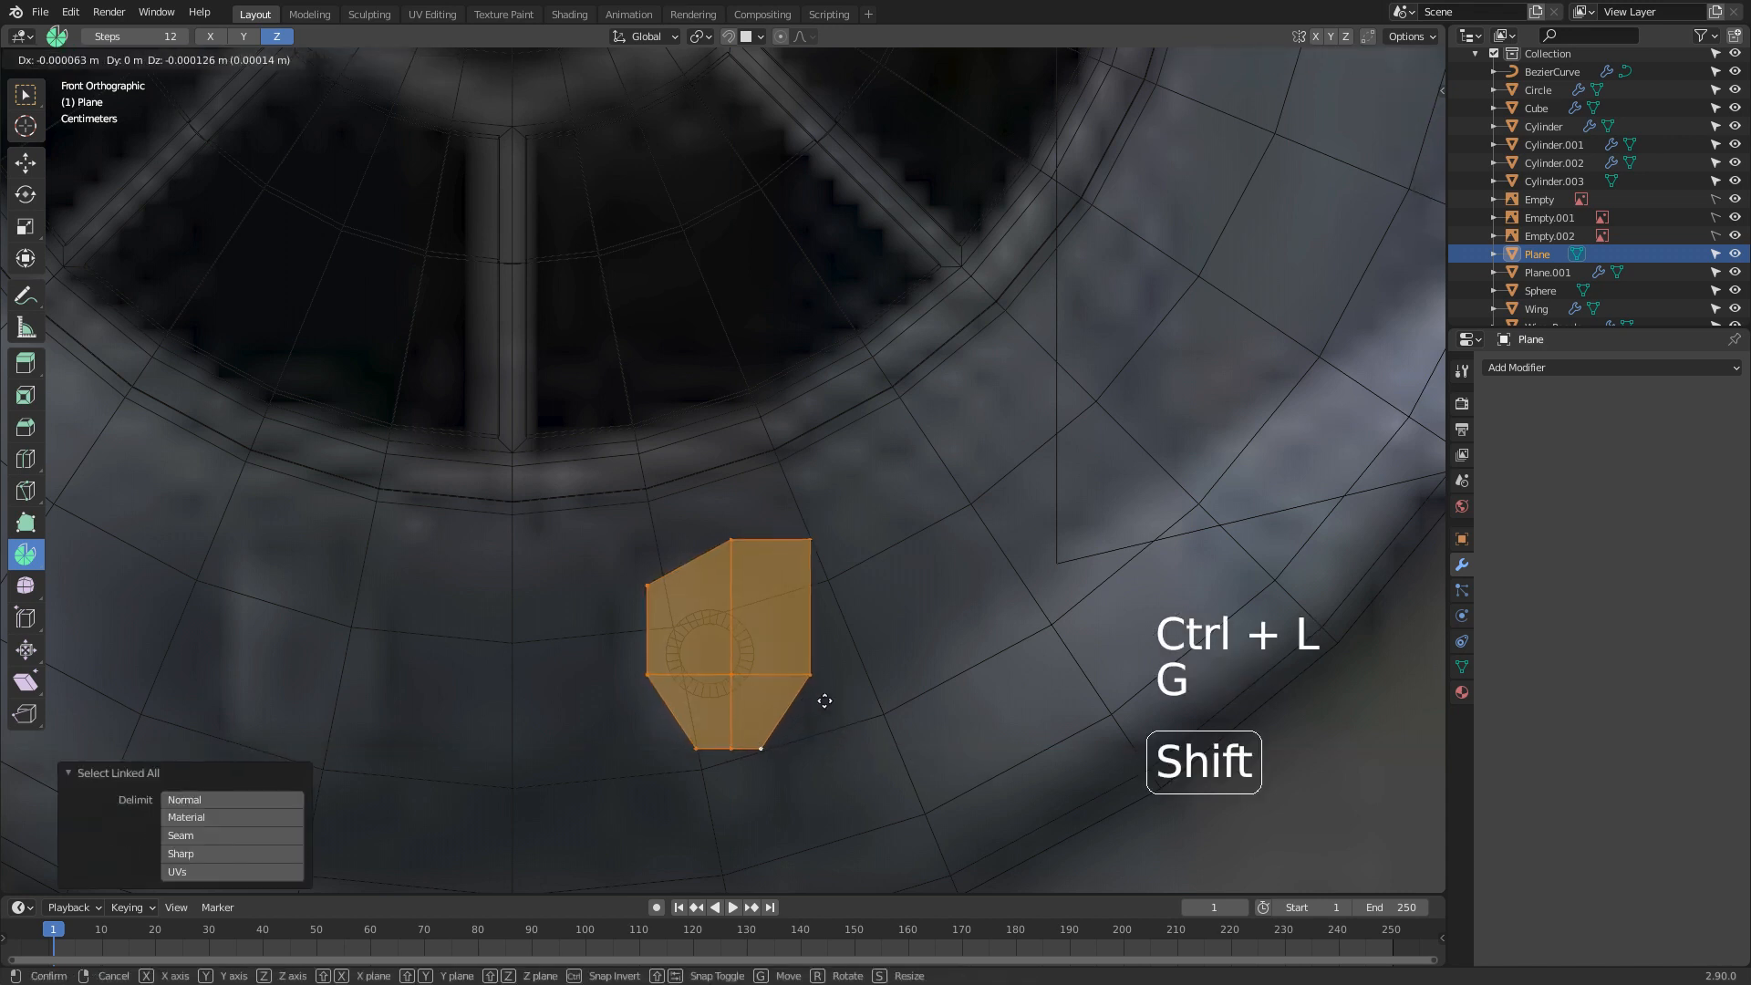
pyautogui.click(634, 762)
pyautogui.scroll(-5, 779, 600)
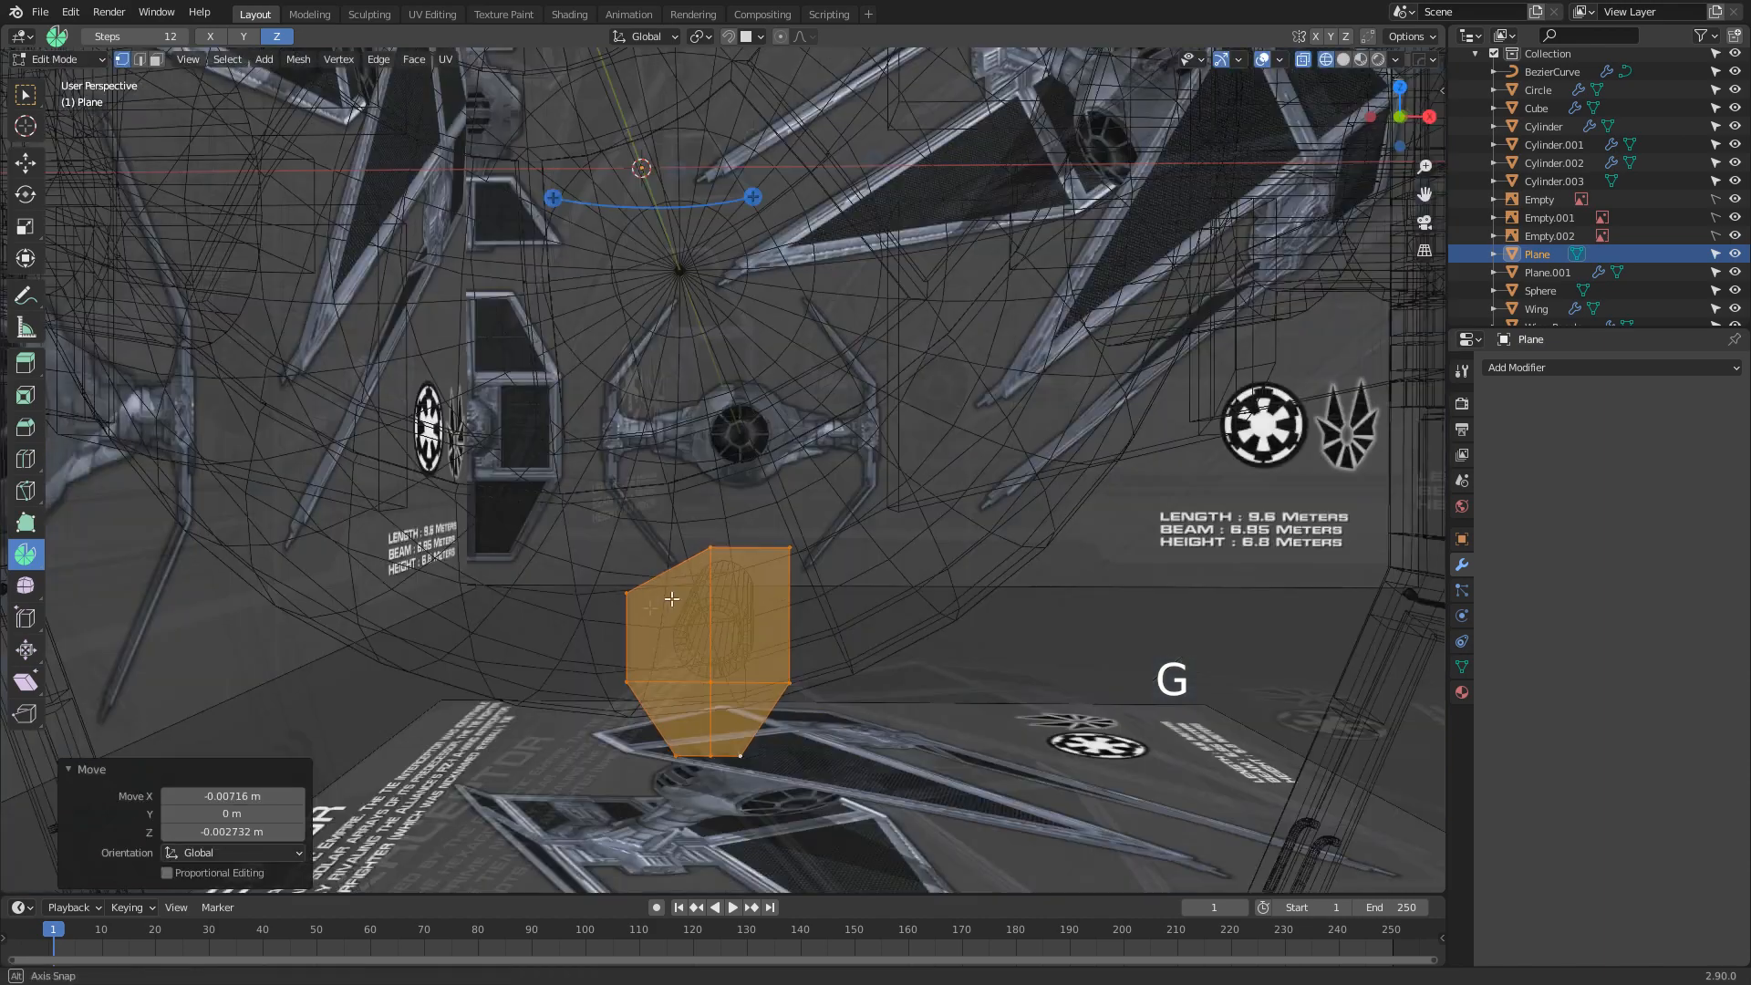
# Switch the display back to solid shading and reopen the gun plate for mesh editing
pyautogui.moveTo(780, 600); pyautogui.dragTo(912, 451, button='middle')
pyautogui.press('Tab')
pyautogui.click(901, 518)
pyautogui.press('z')
pyautogui.click(994, 516)
pyautogui.keyDown('shift'); pyautogui.moveTo(926, 586); pyautogui.dragTo(893, 646, button='middle'); pyautogui.keyUp('shift')
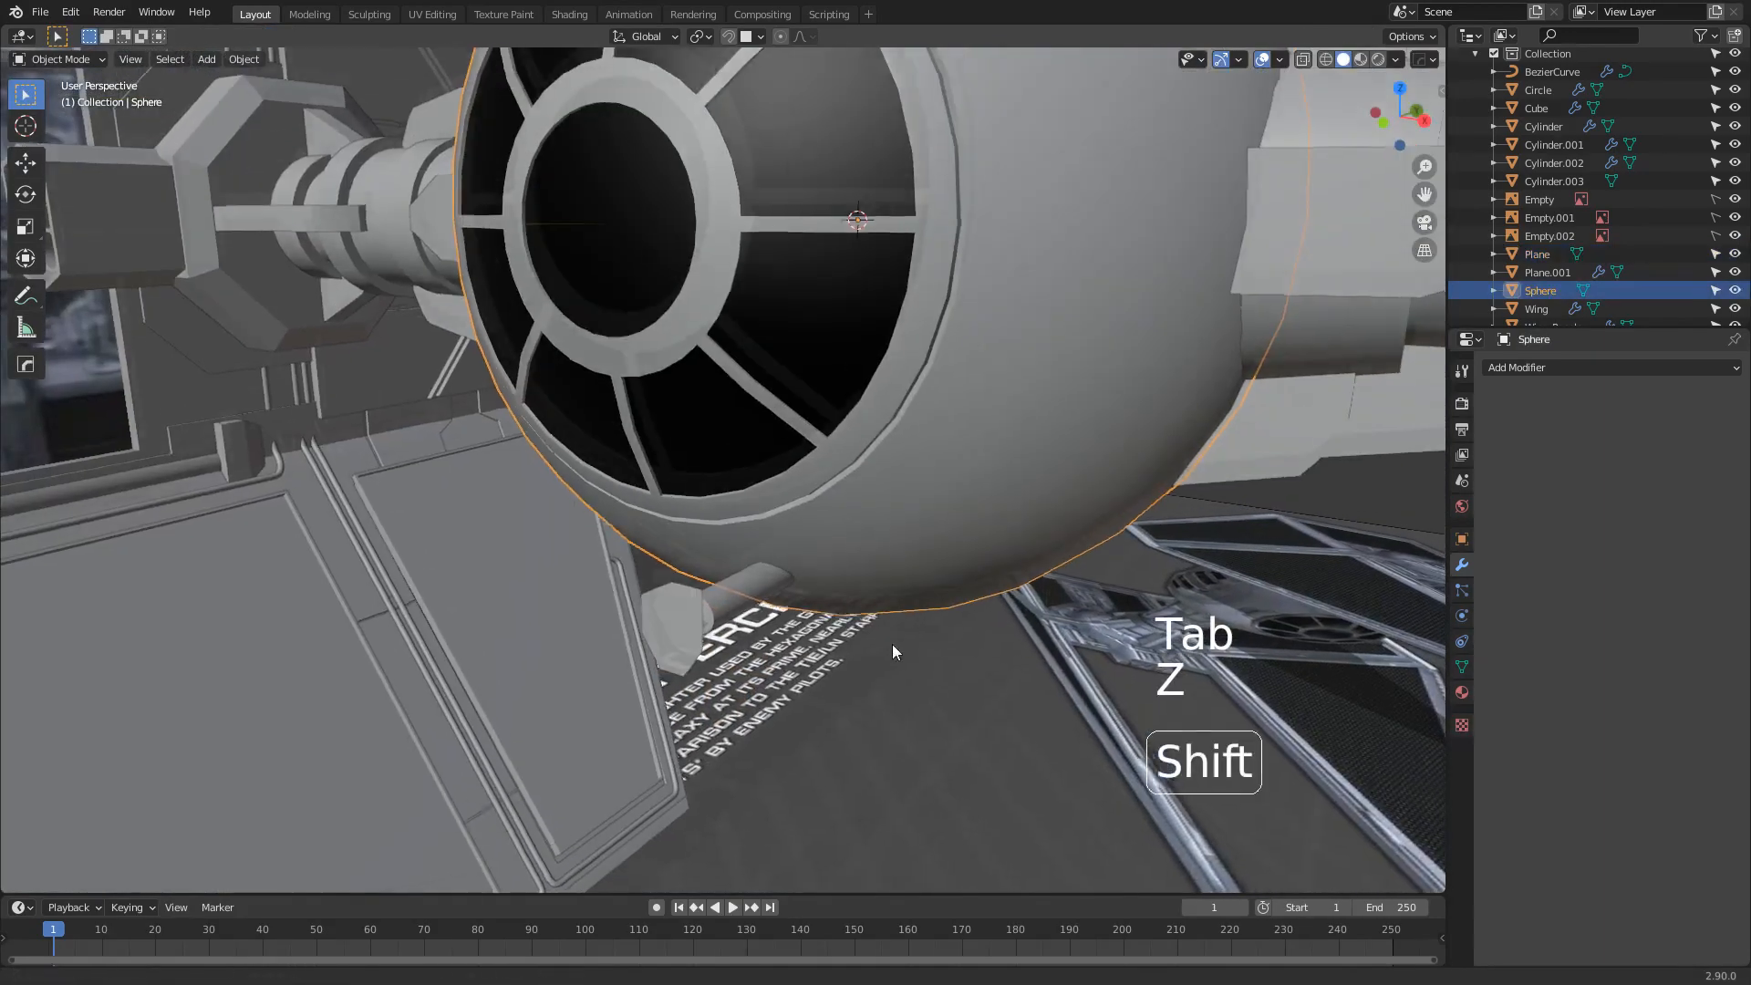
pyautogui.scroll(3, 785, 716)
pyautogui.click(657, 780)
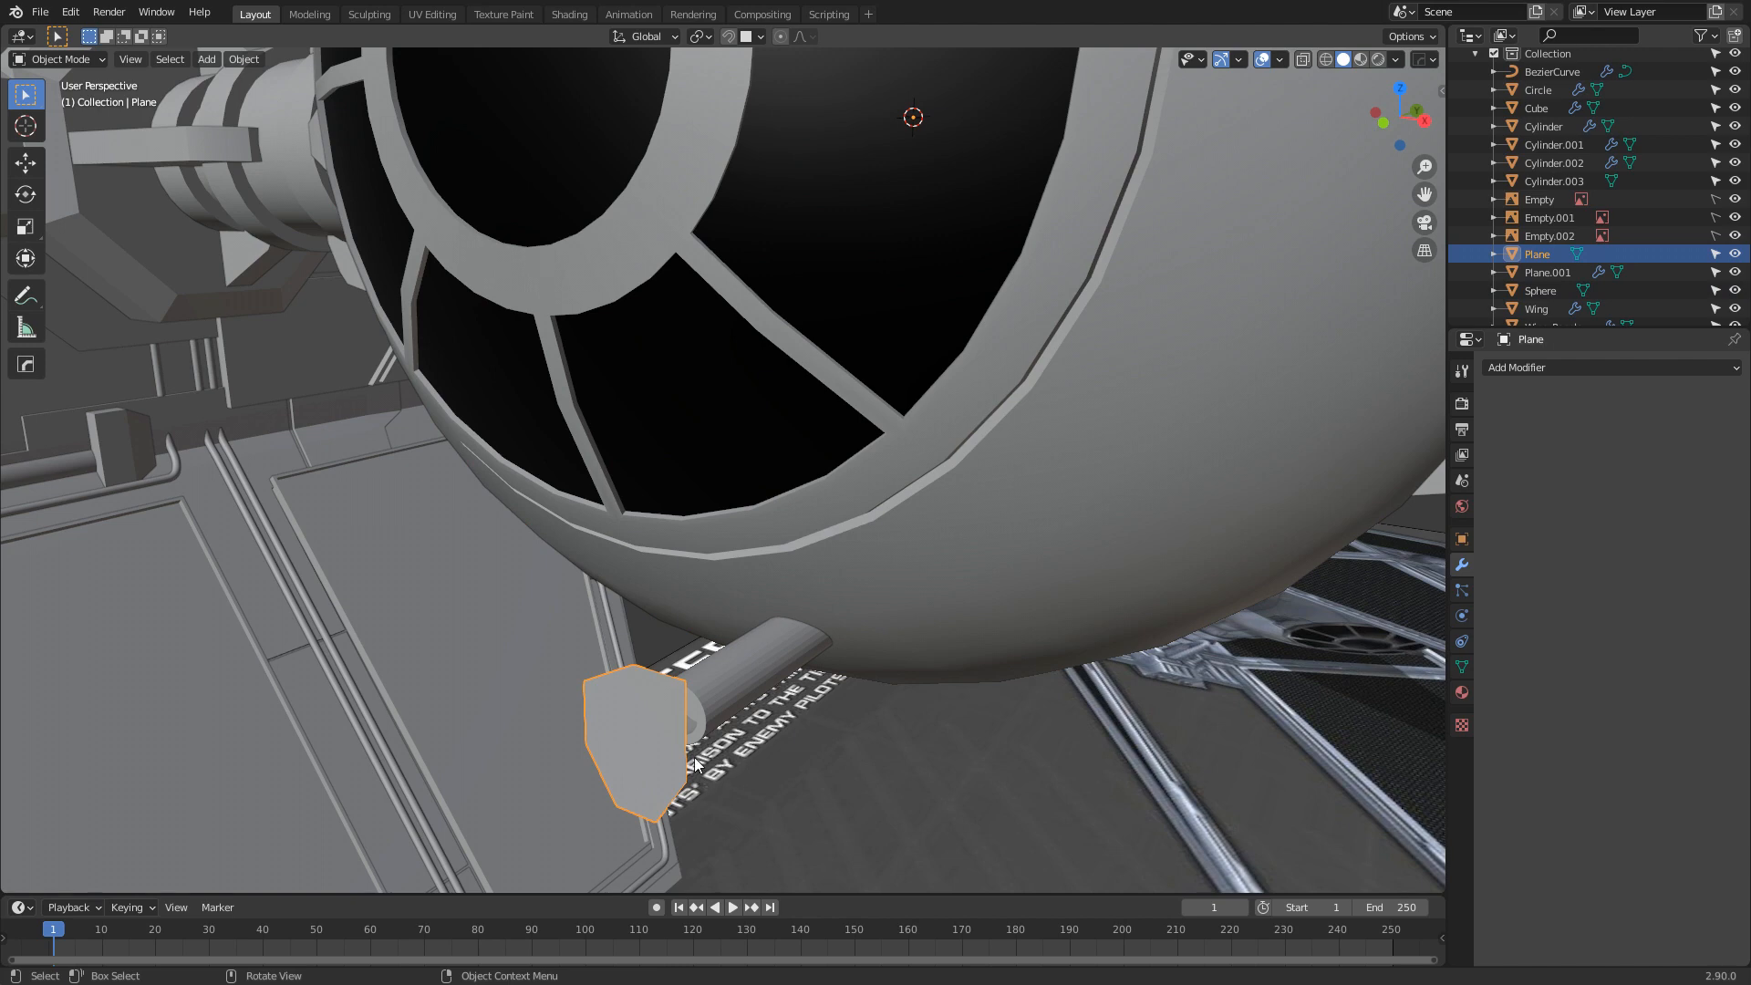
pyautogui.press('Tab')
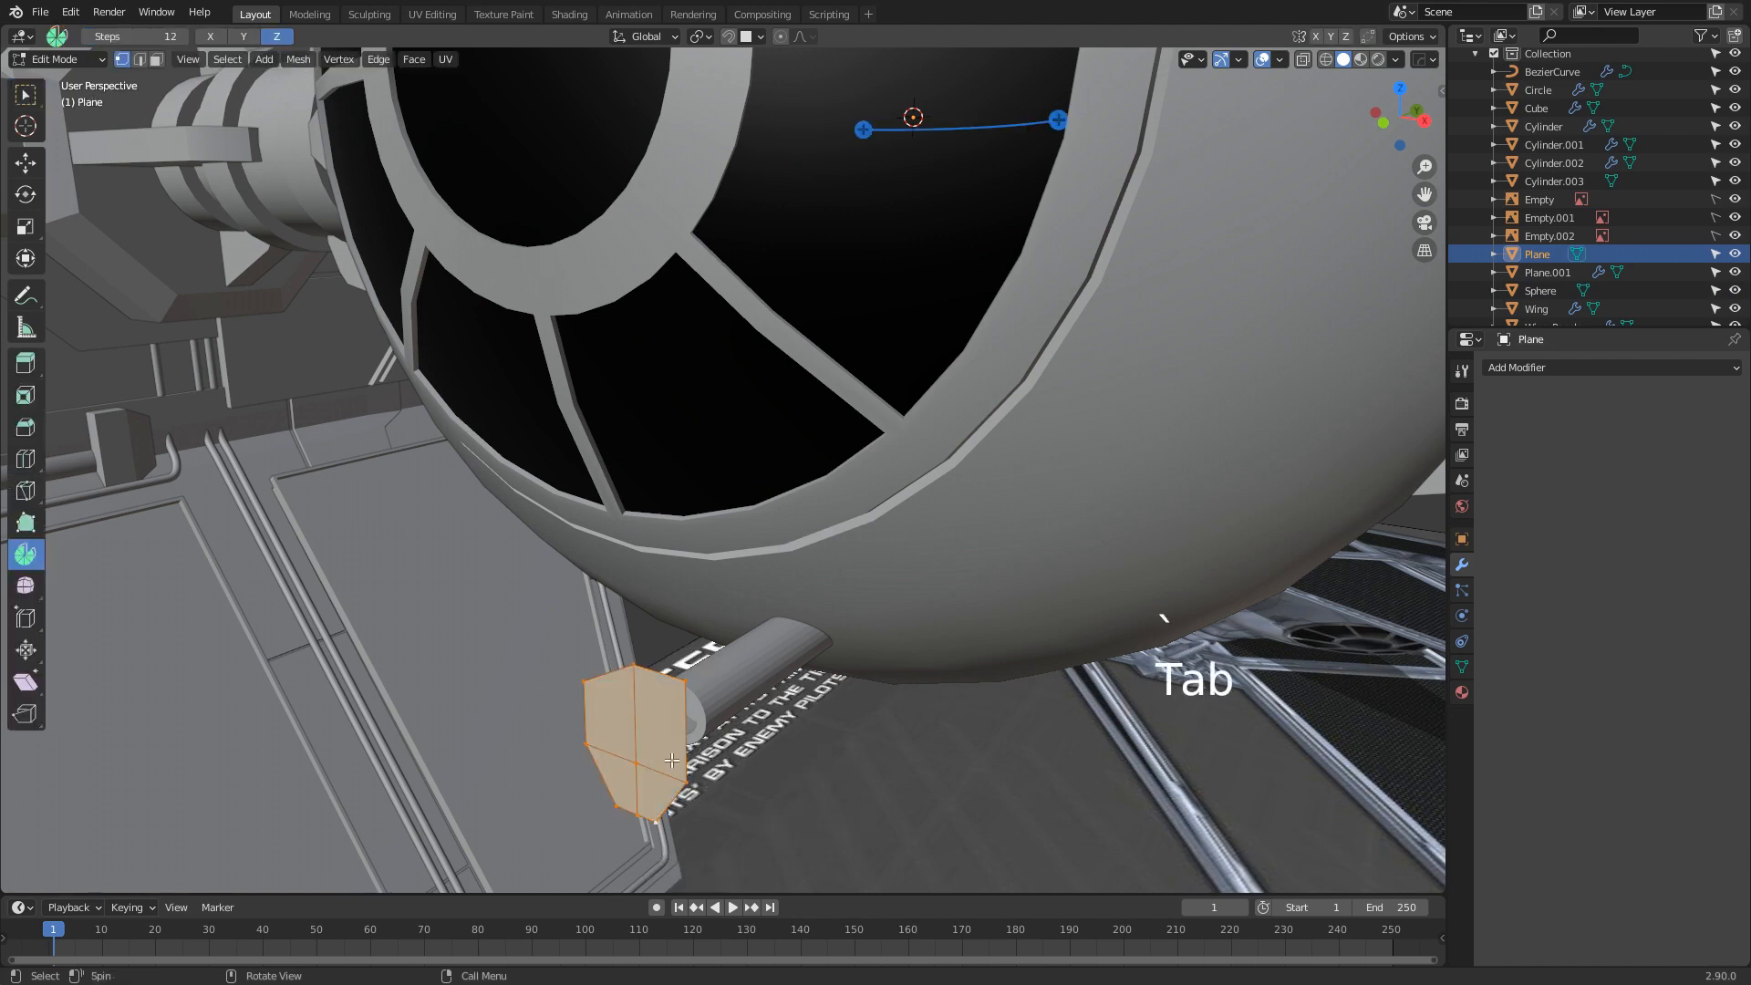
# Add three centred loop cuts to the plate: one horizontal across its upper part and one vertical through each half
pyautogui.scroll(1, 672, 761)
pyautogui.hotkey('ctrl', 'r')
pyautogui.click(673, 761)
pyautogui.rightClick(673, 760)
pyautogui.keyDown('shift'); pyautogui.moveTo(672, 761); pyautogui.dragTo(737, 640, button='middle'); pyautogui.keyUp('shift')
pyautogui.hotkey('ctrl', 'r')
pyautogui.click(716, 686)
pyautogui.rightClick(716, 686)
pyautogui.press('Tab')
pyautogui.press('Tab')
pyautogui.press('Tab')
pyautogui.press('Tab')
pyautogui.hotkey('ctrl', 'r')
pyautogui.click(658, 697)
pyautogui.rightClick(659, 697)
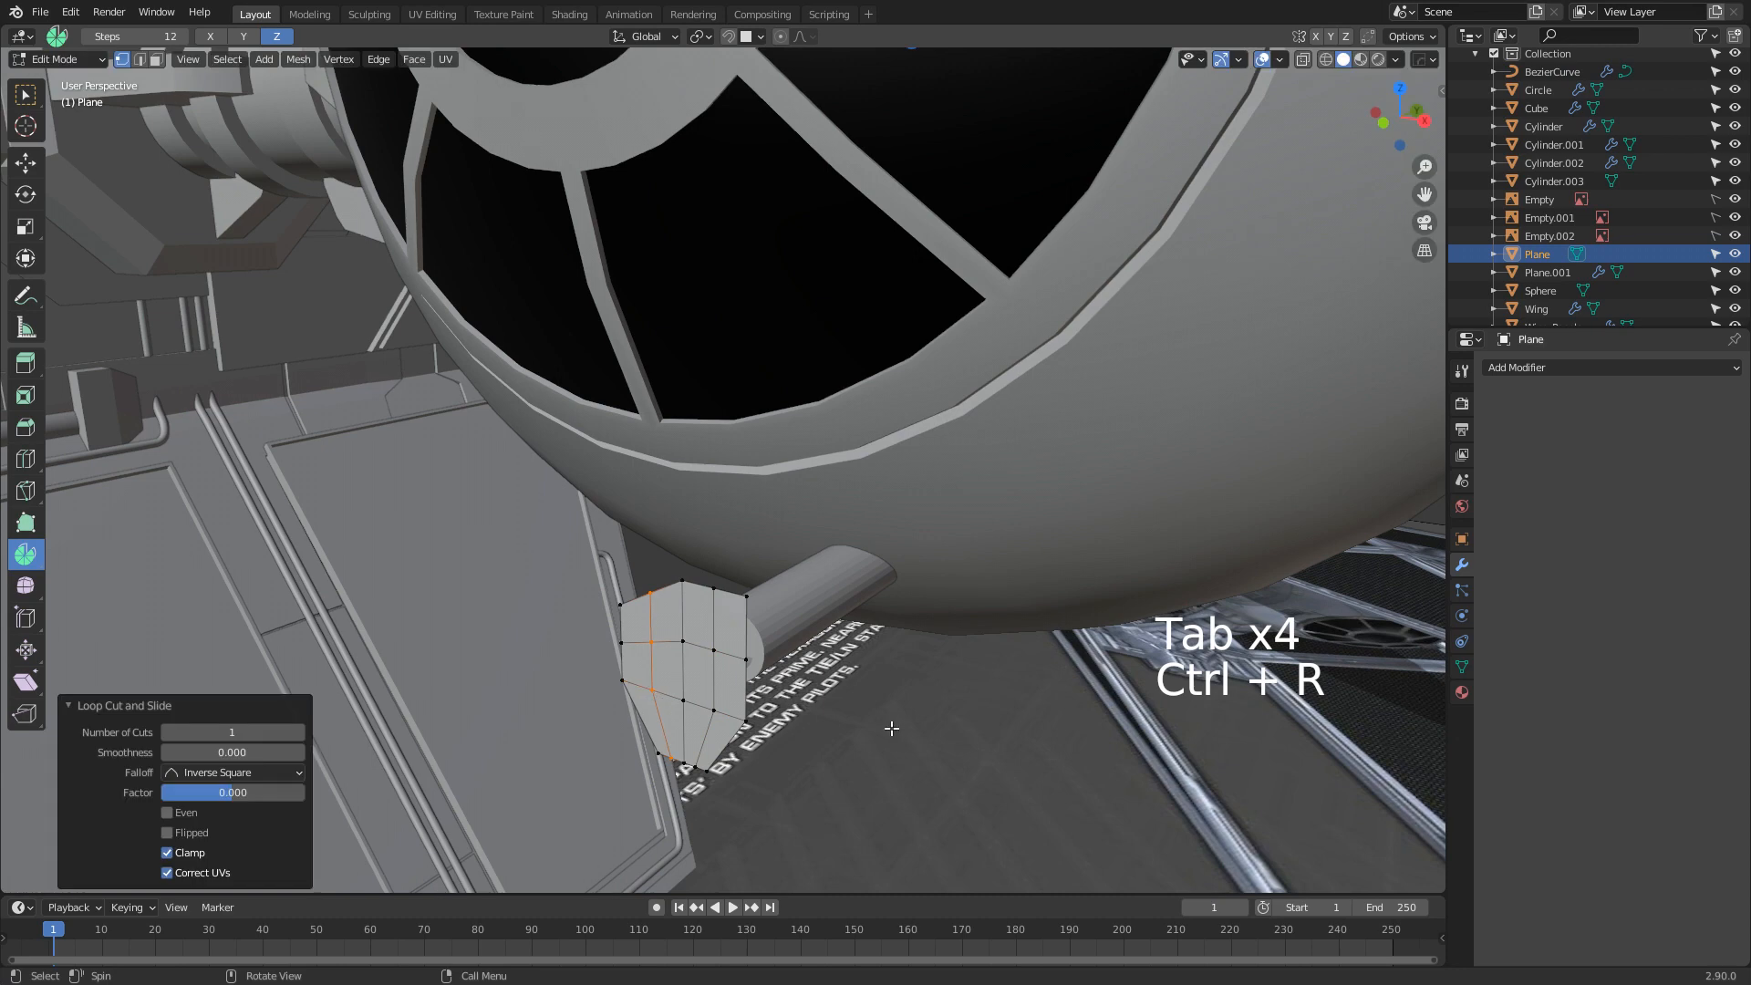
# Subdivide the whole plate mesh once
pyautogui.press('a')
pyautogui.rightClick(891, 728)
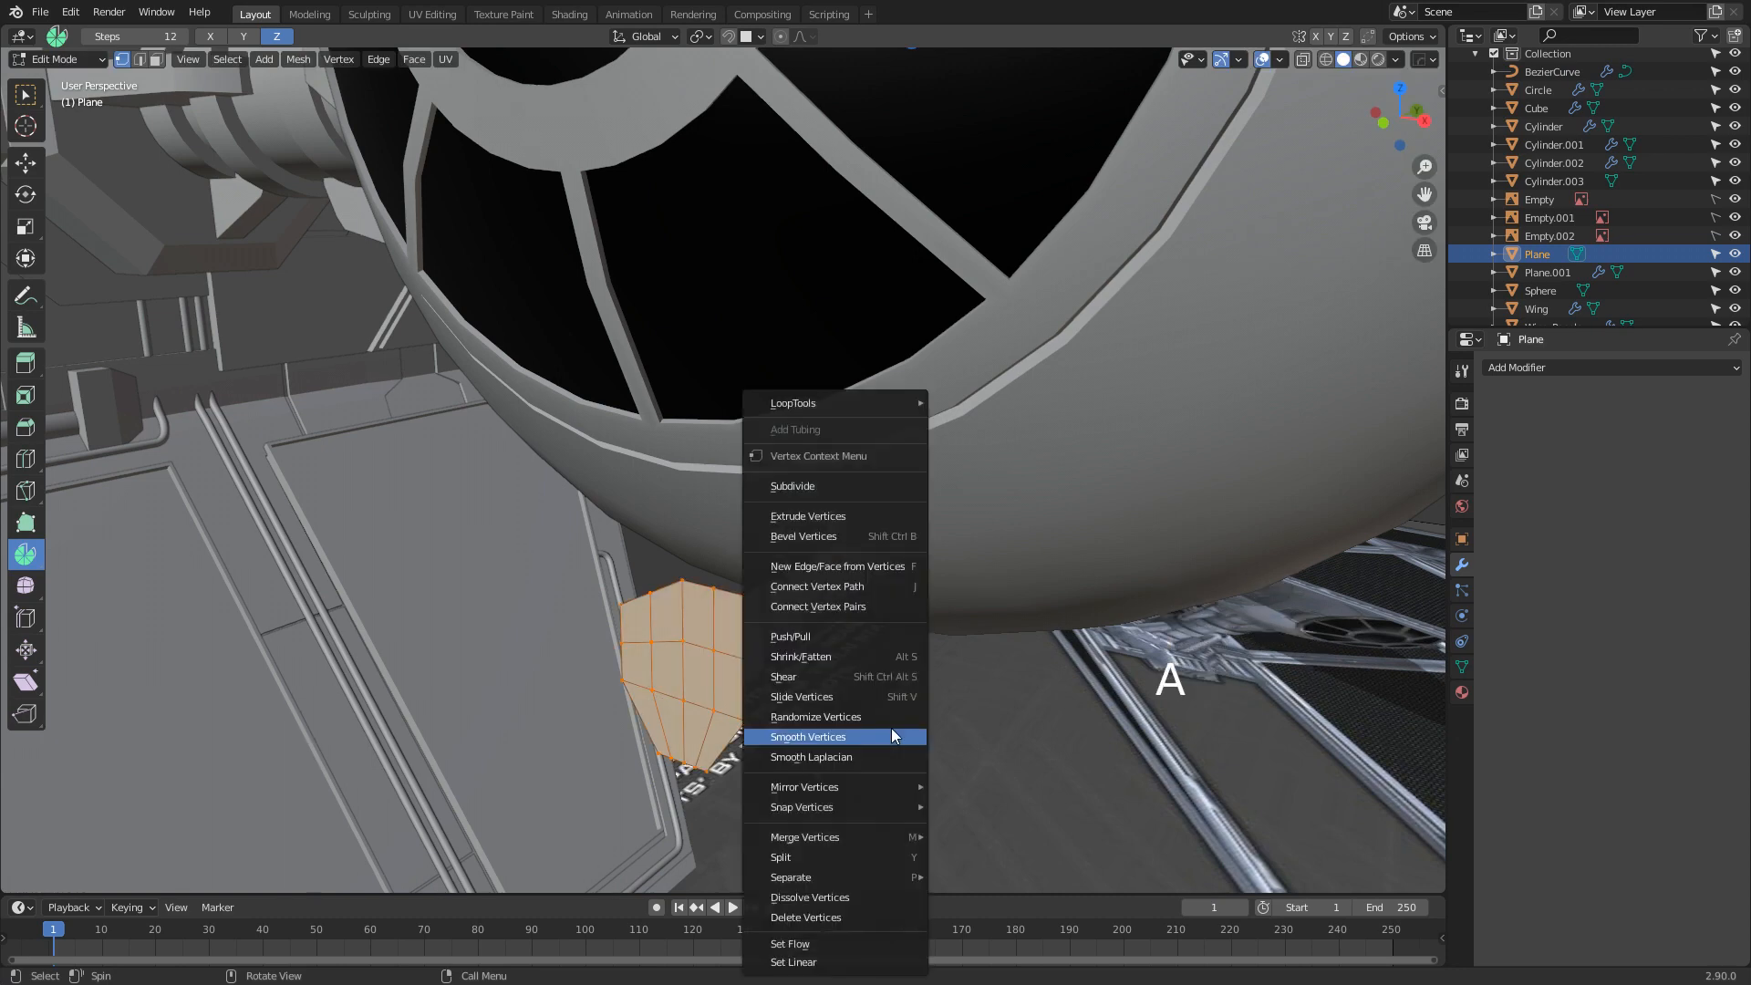
pyautogui.click(839, 487)
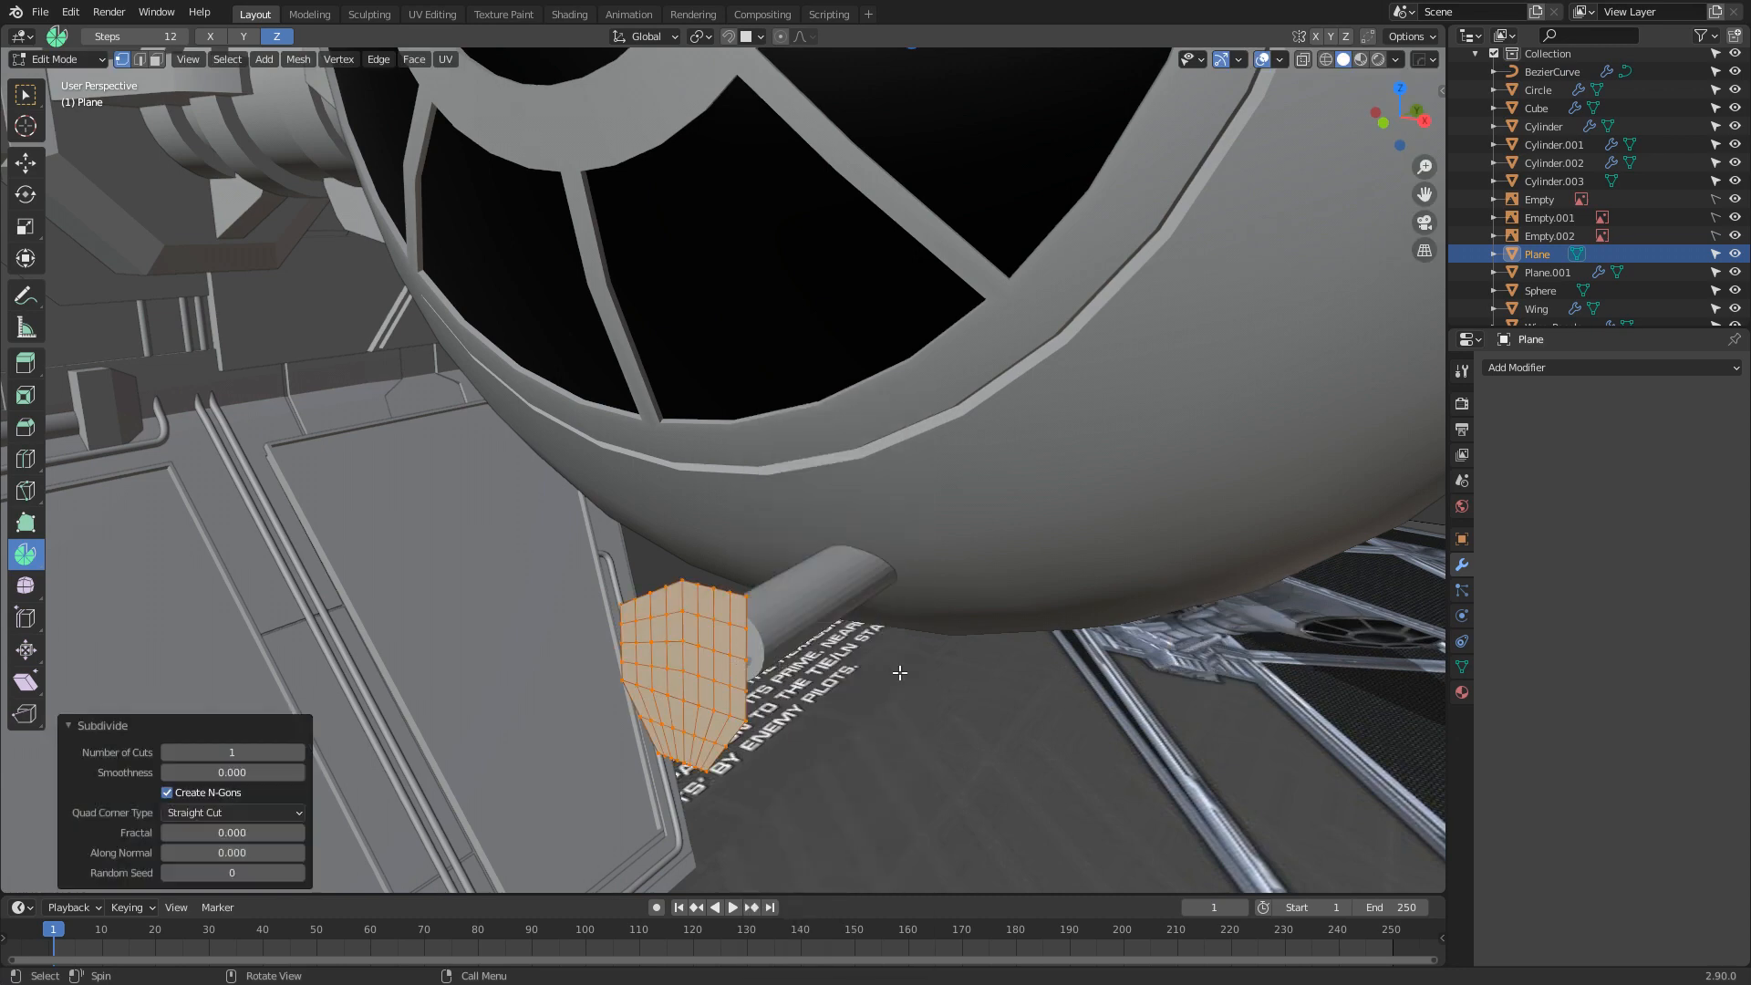
pyautogui.press('Tab')
pyautogui.press('Tab')
# Add a Shrinkwrap modifier to the plate with the cockpit Sphere as its target
pyautogui.click(1594, 369)
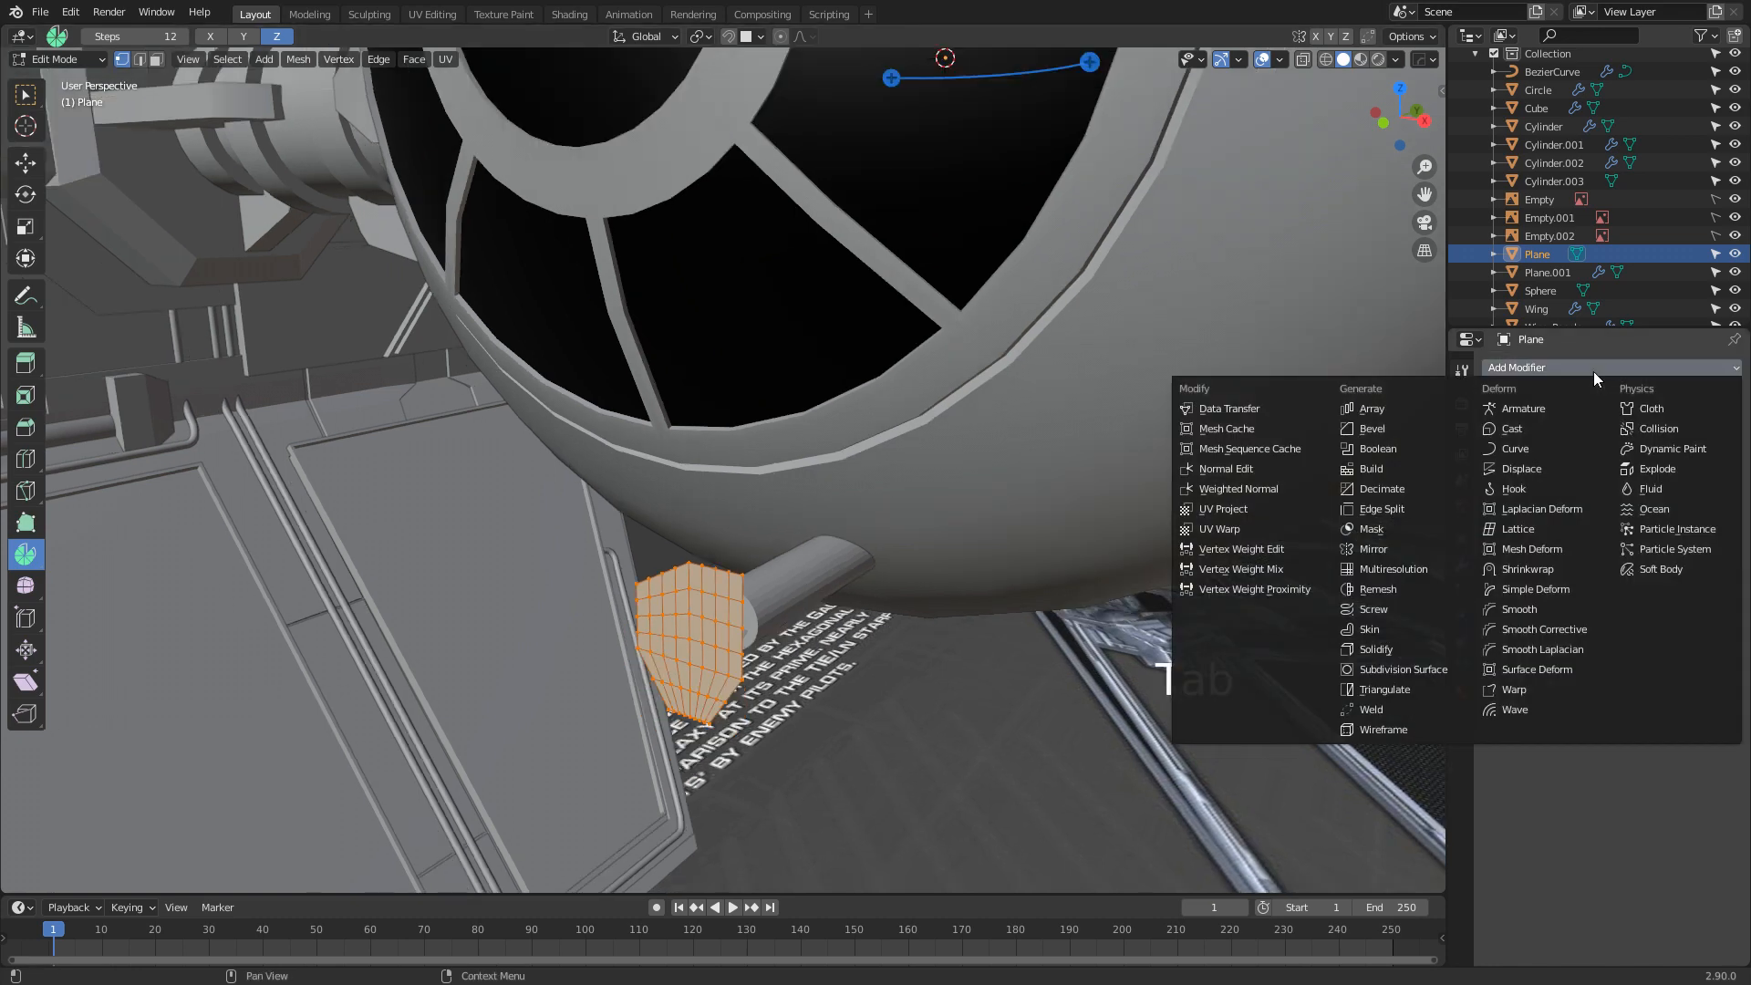
pyautogui.click(1537, 568)
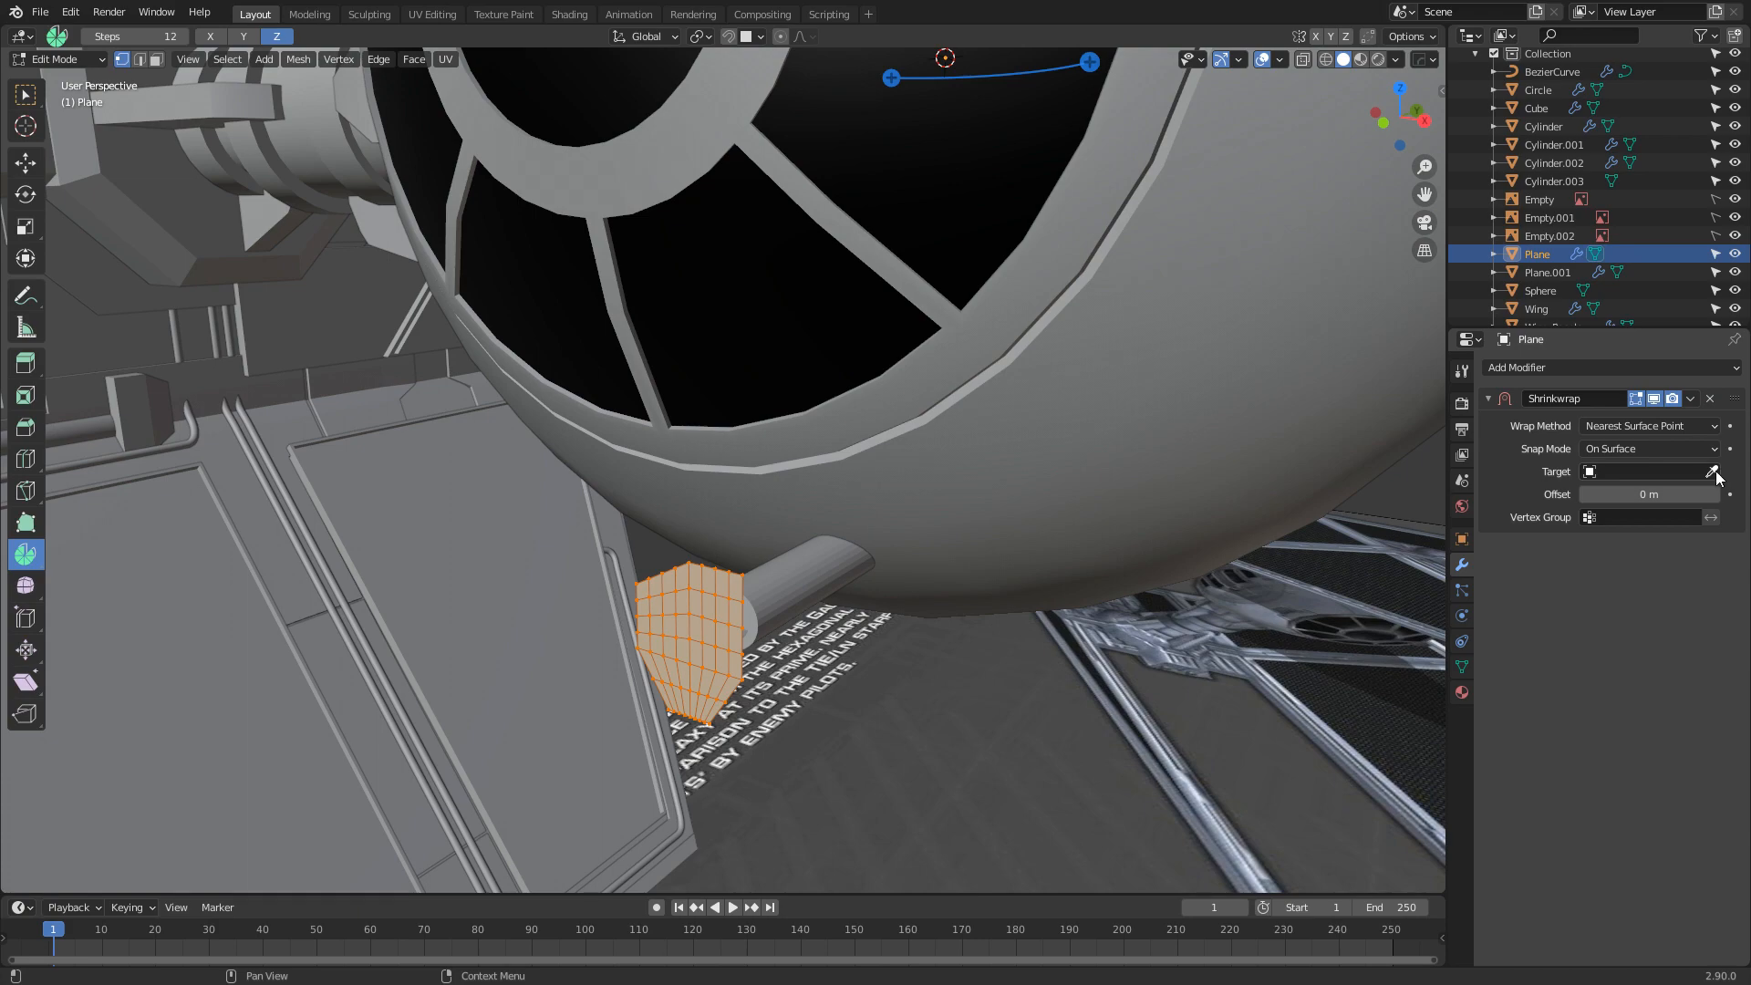
pyautogui.click(951, 458)
pyautogui.moveTo(887, 580); pyautogui.dragTo(789, 649, button='middle')
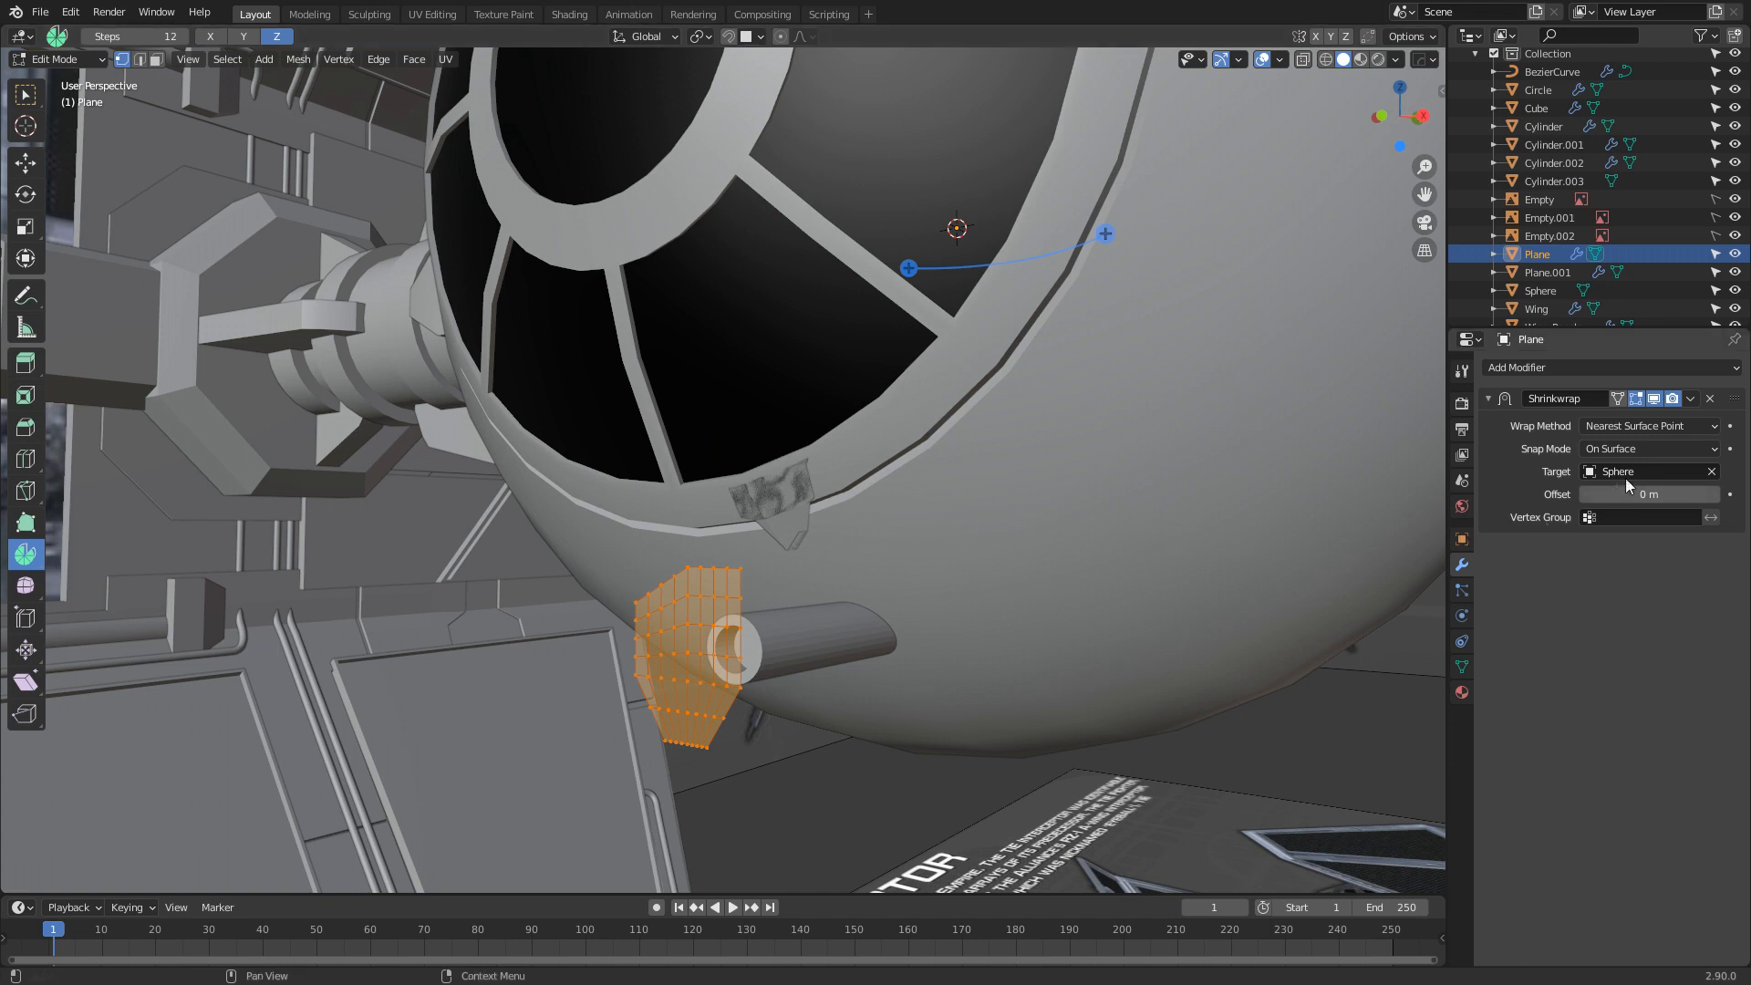
# Set the Shrinkwrap wrap method to Project and its projection axis to Y
pyautogui.click(1626, 448)
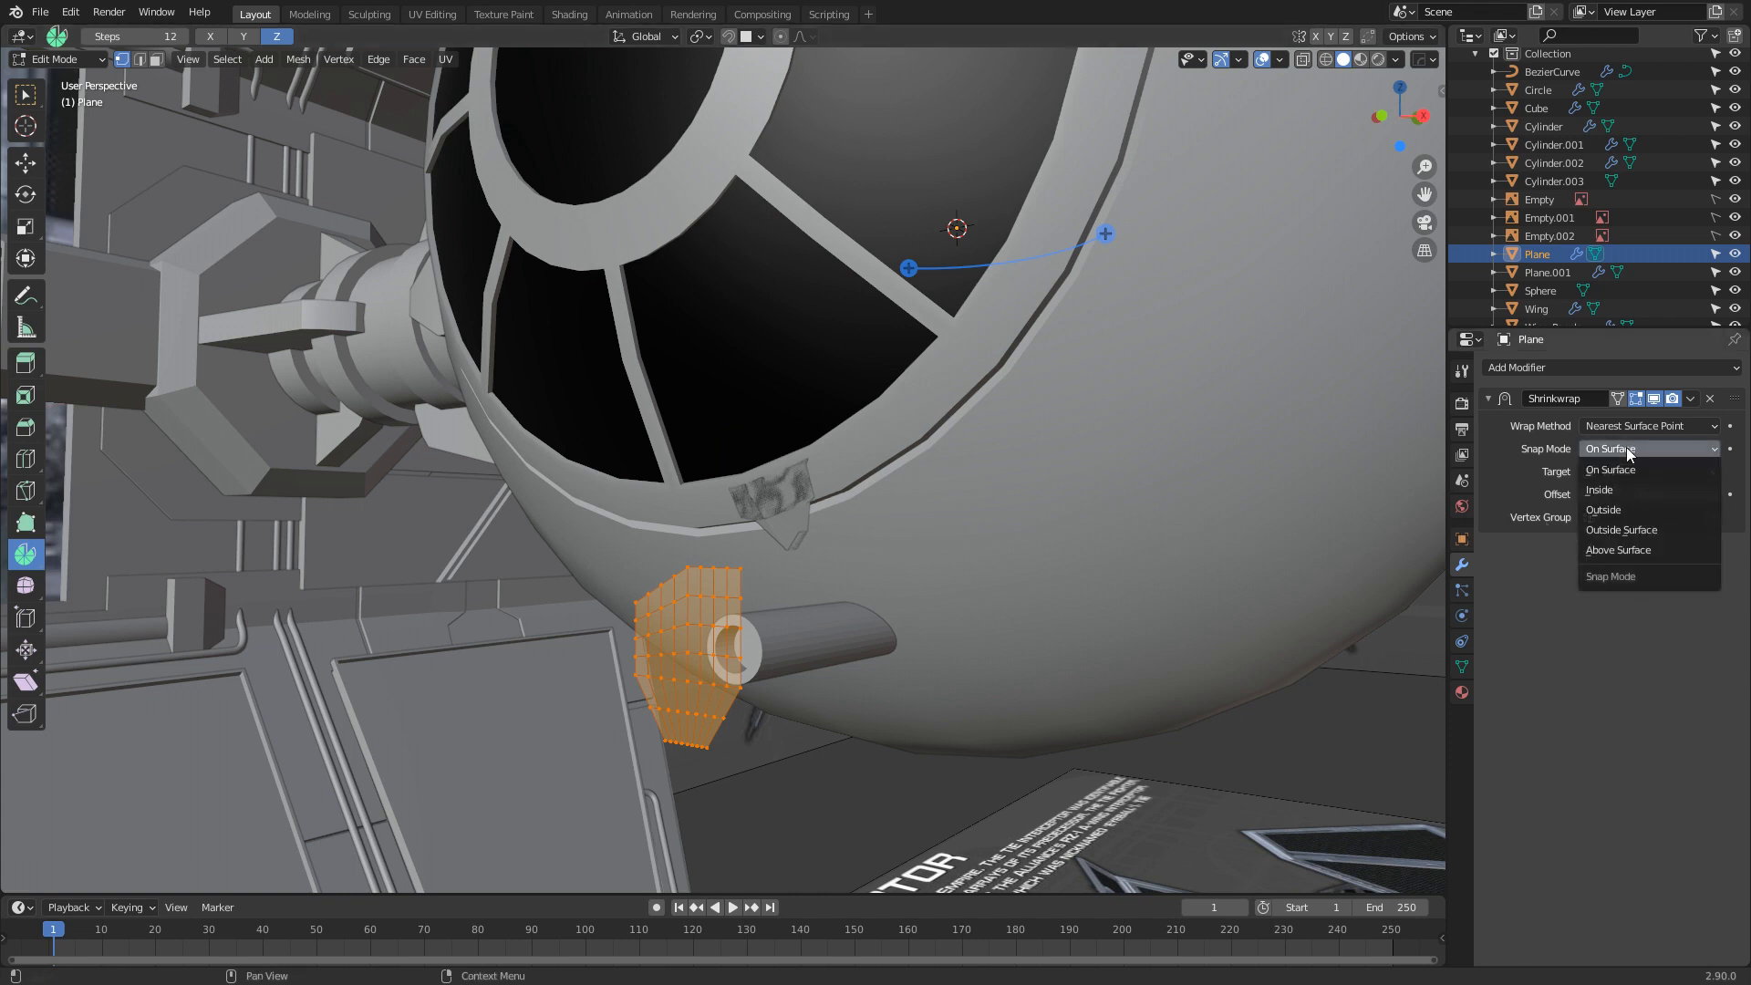
pyautogui.click(1649, 426)
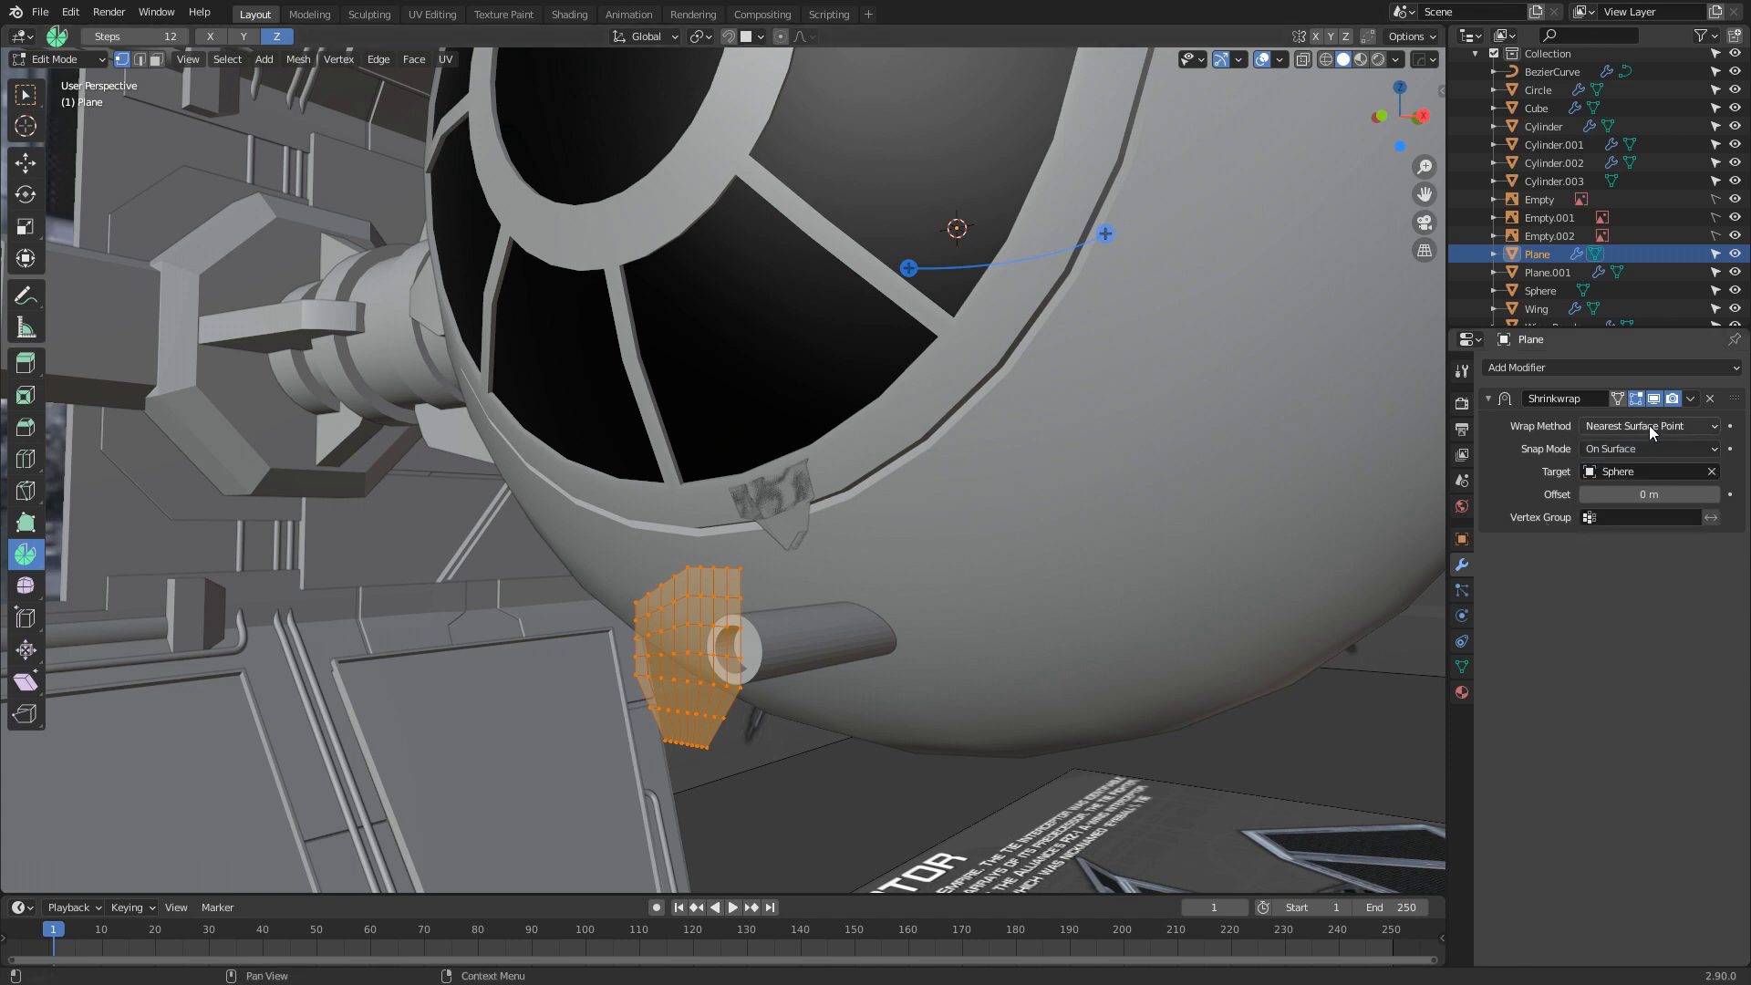
pyautogui.click(1626, 429)
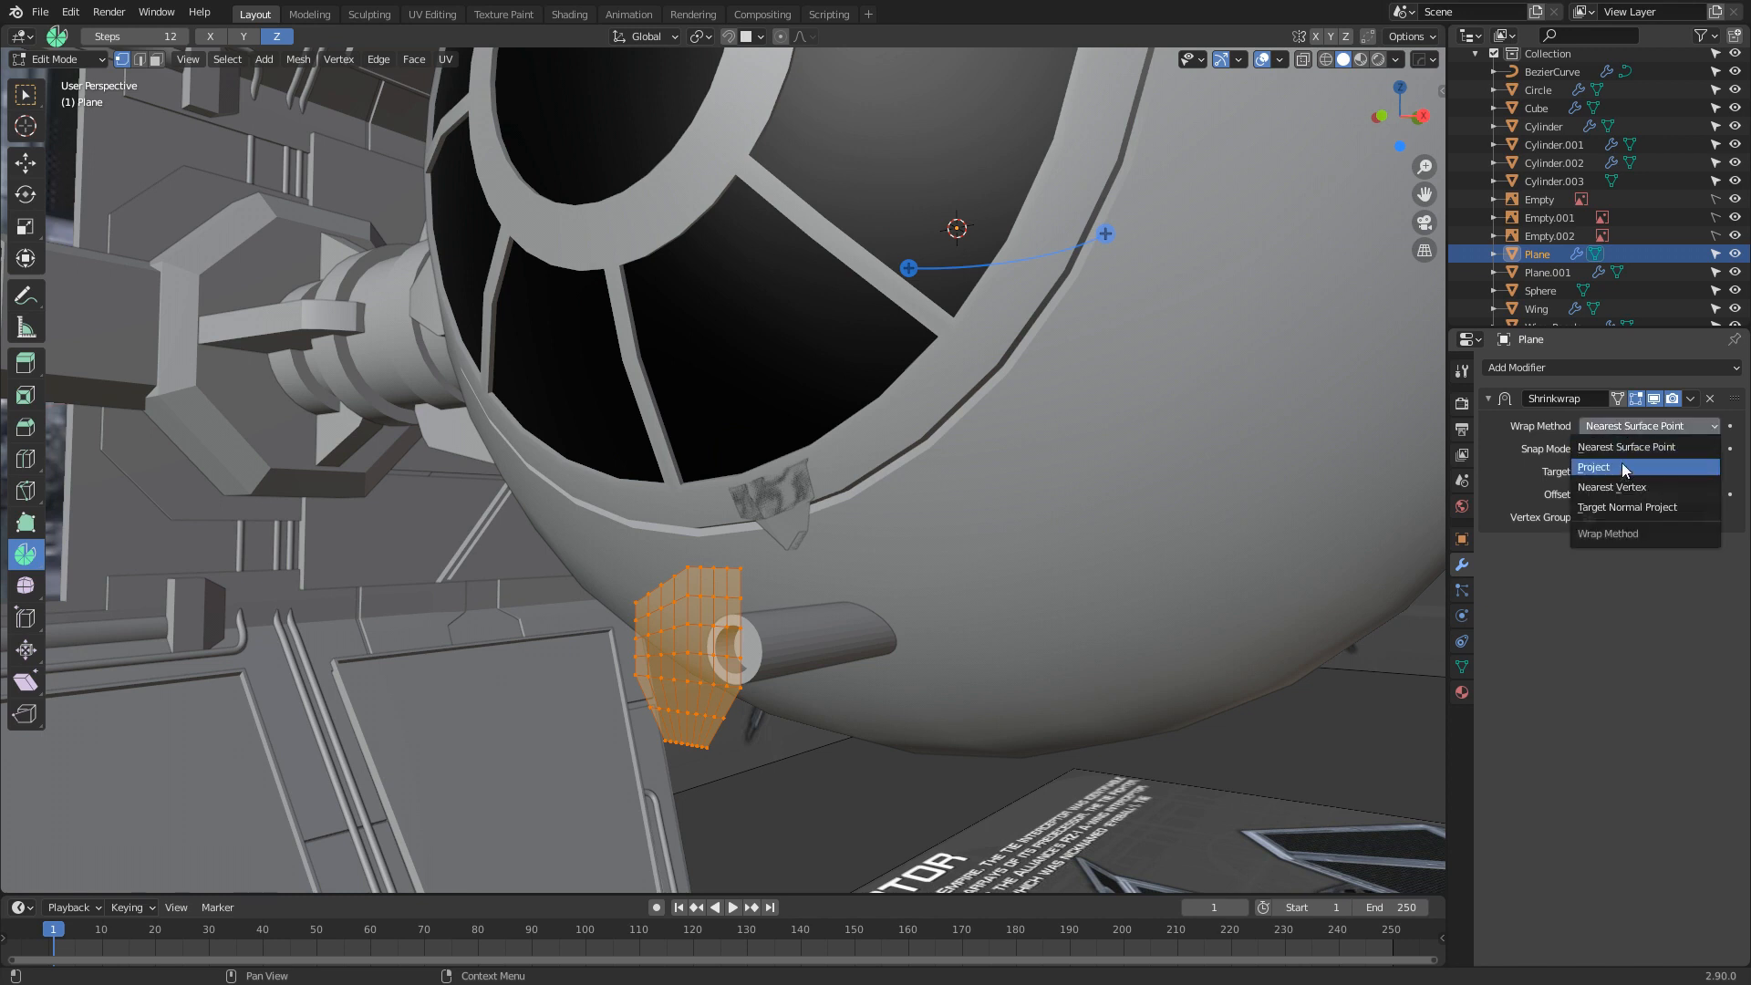
pyautogui.click(1620, 468)
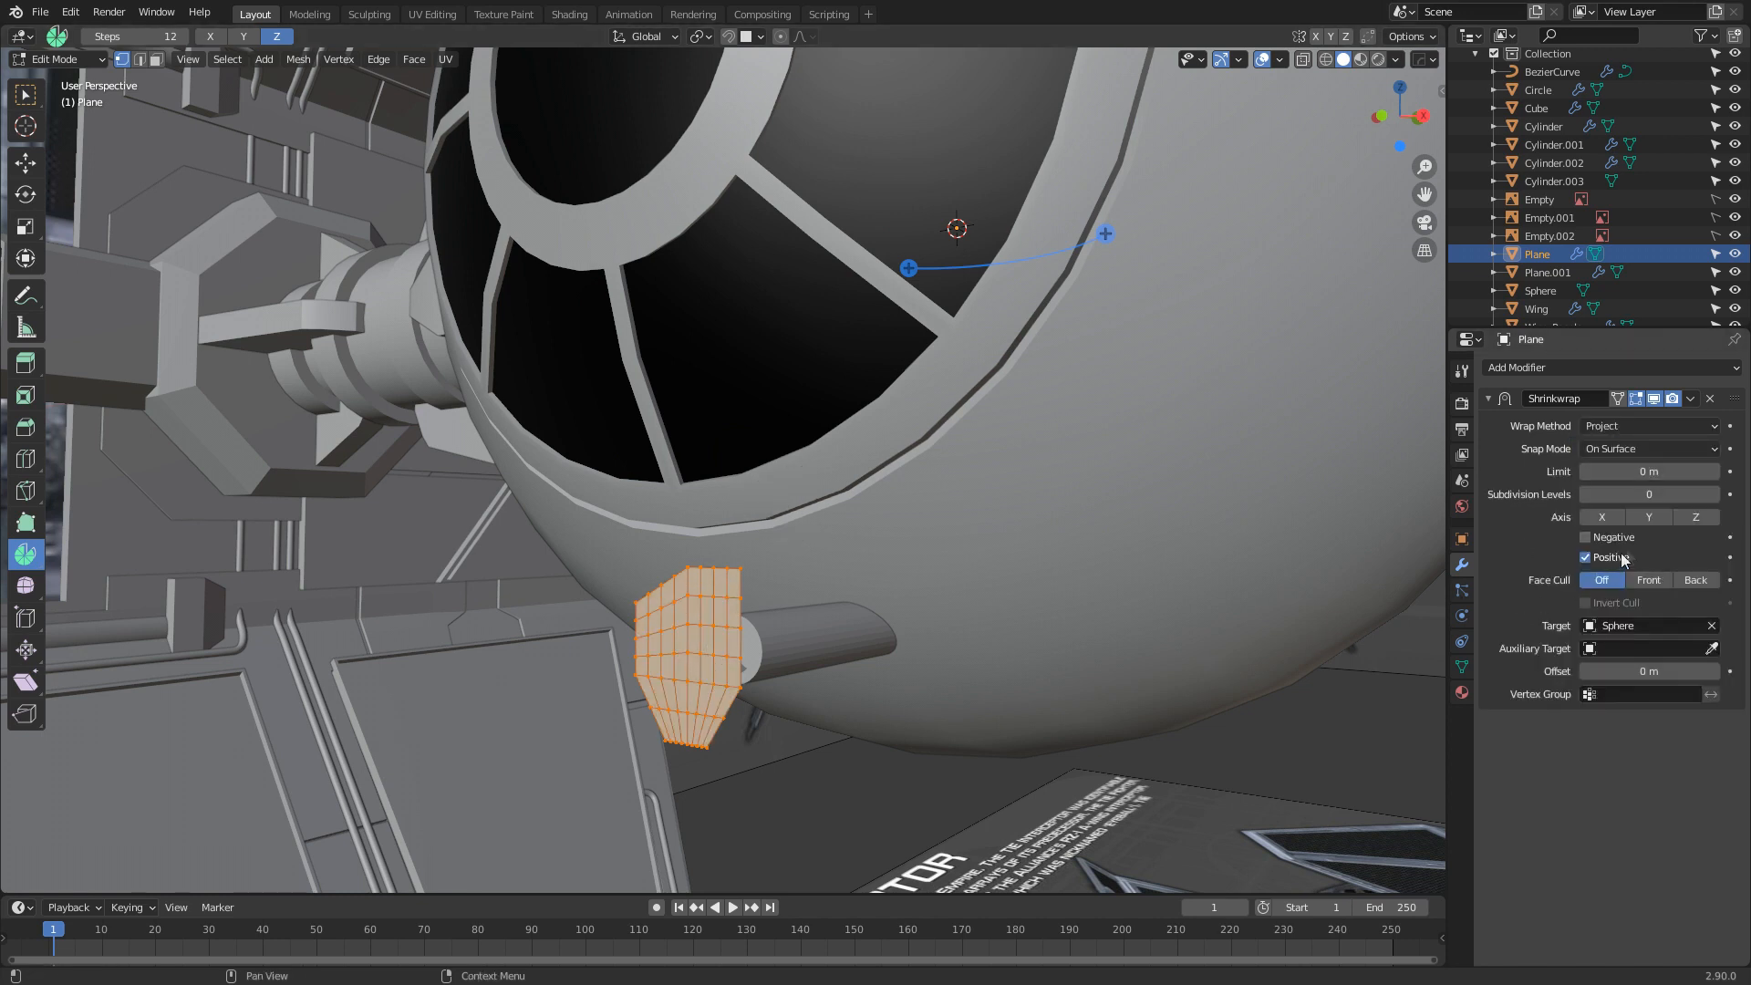
pyautogui.click(1650, 517)
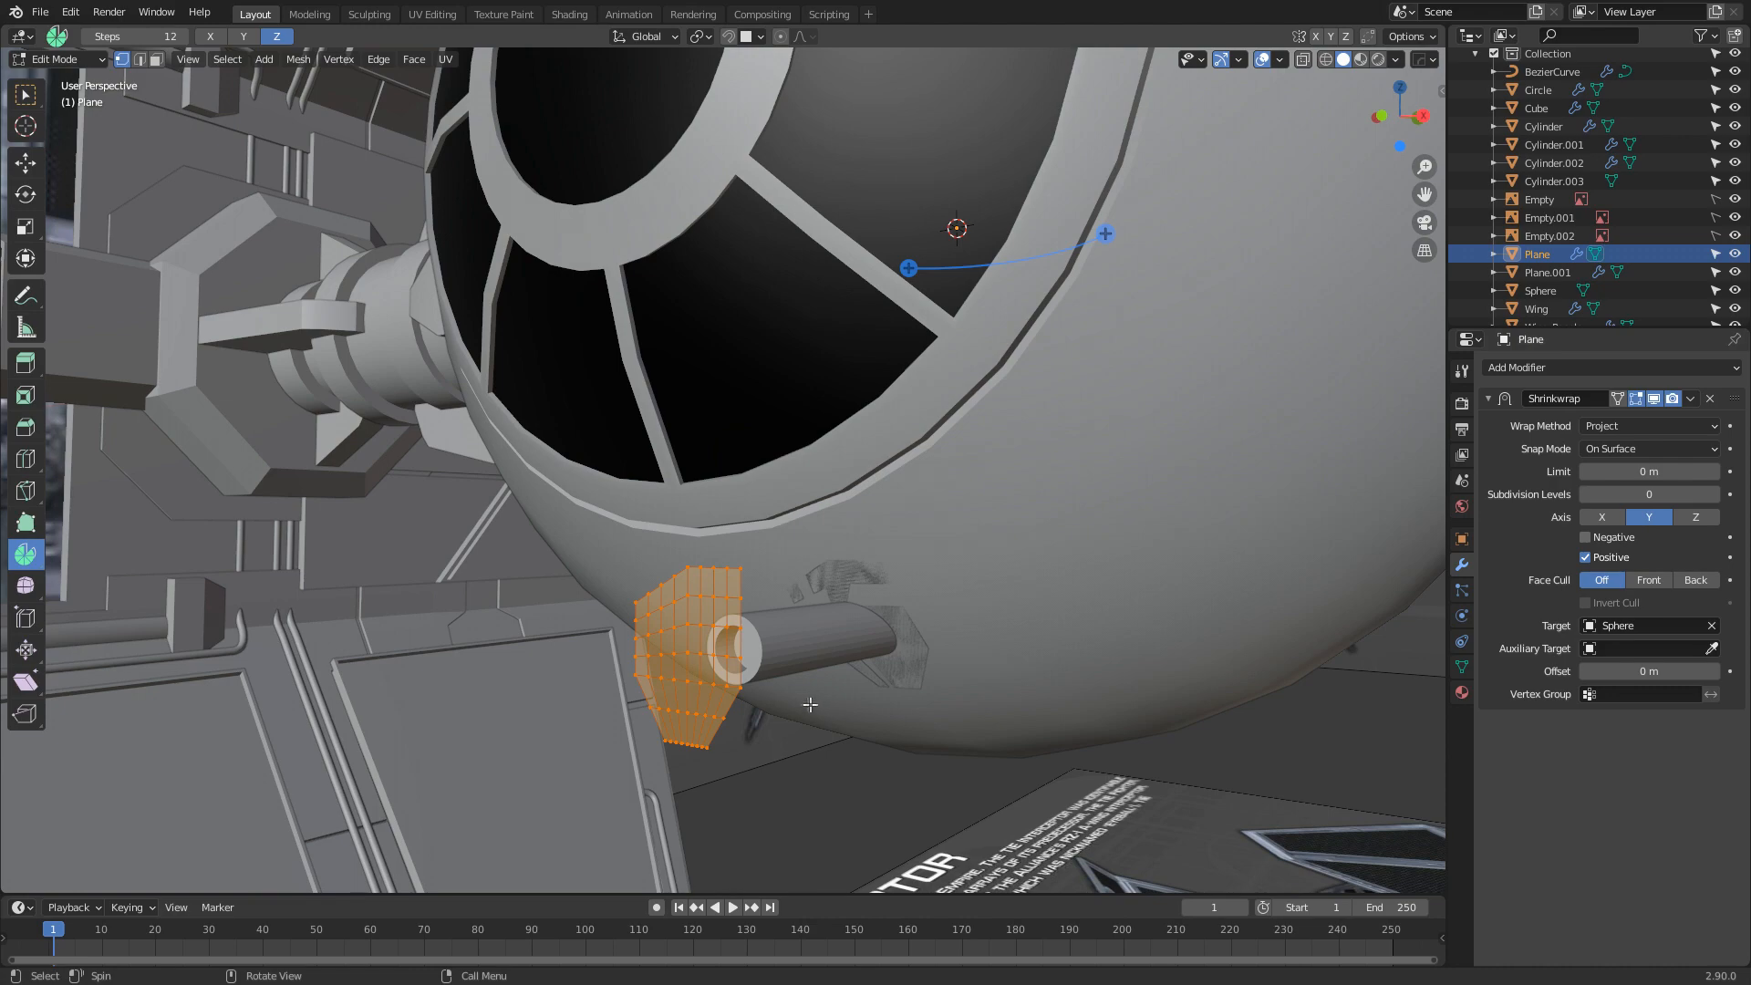
# Apply the plate's Shrinkwrap modifier in Object Mode and reopen the projected mesh for editing with everything selected
pyautogui.press('Tab')
pyautogui.moveTo(816, 697); pyautogui.dragTo(772, 657, button='middle')
pyautogui.scroll(2, 821, 713)
pyautogui.moveTo(729, 597); pyautogui.dragTo(602, 626, button='middle')
pyautogui.keyDown('shift'); pyautogui.moveTo(748, 593); pyautogui.dragTo(815, 580, button='middle'); pyautogui.keyUp('shift')
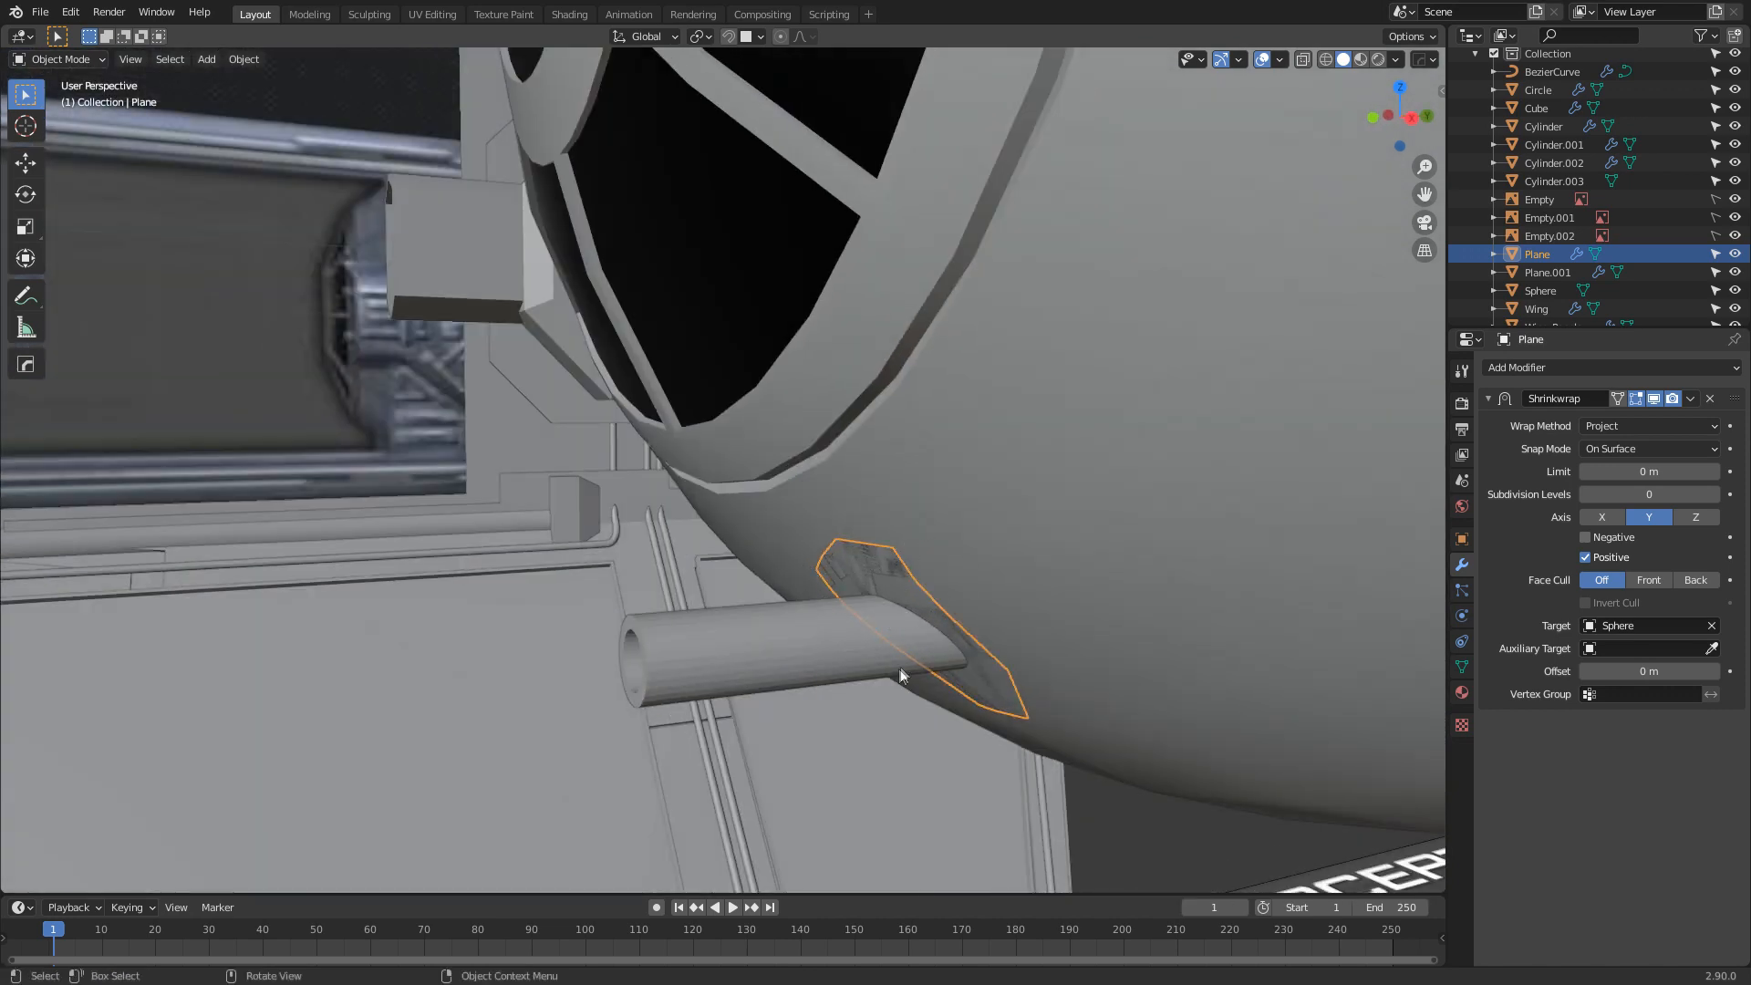
pyautogui.click(1695, 405)
pyautogui.click(1682, 418)
pyautogui.press('Tab')
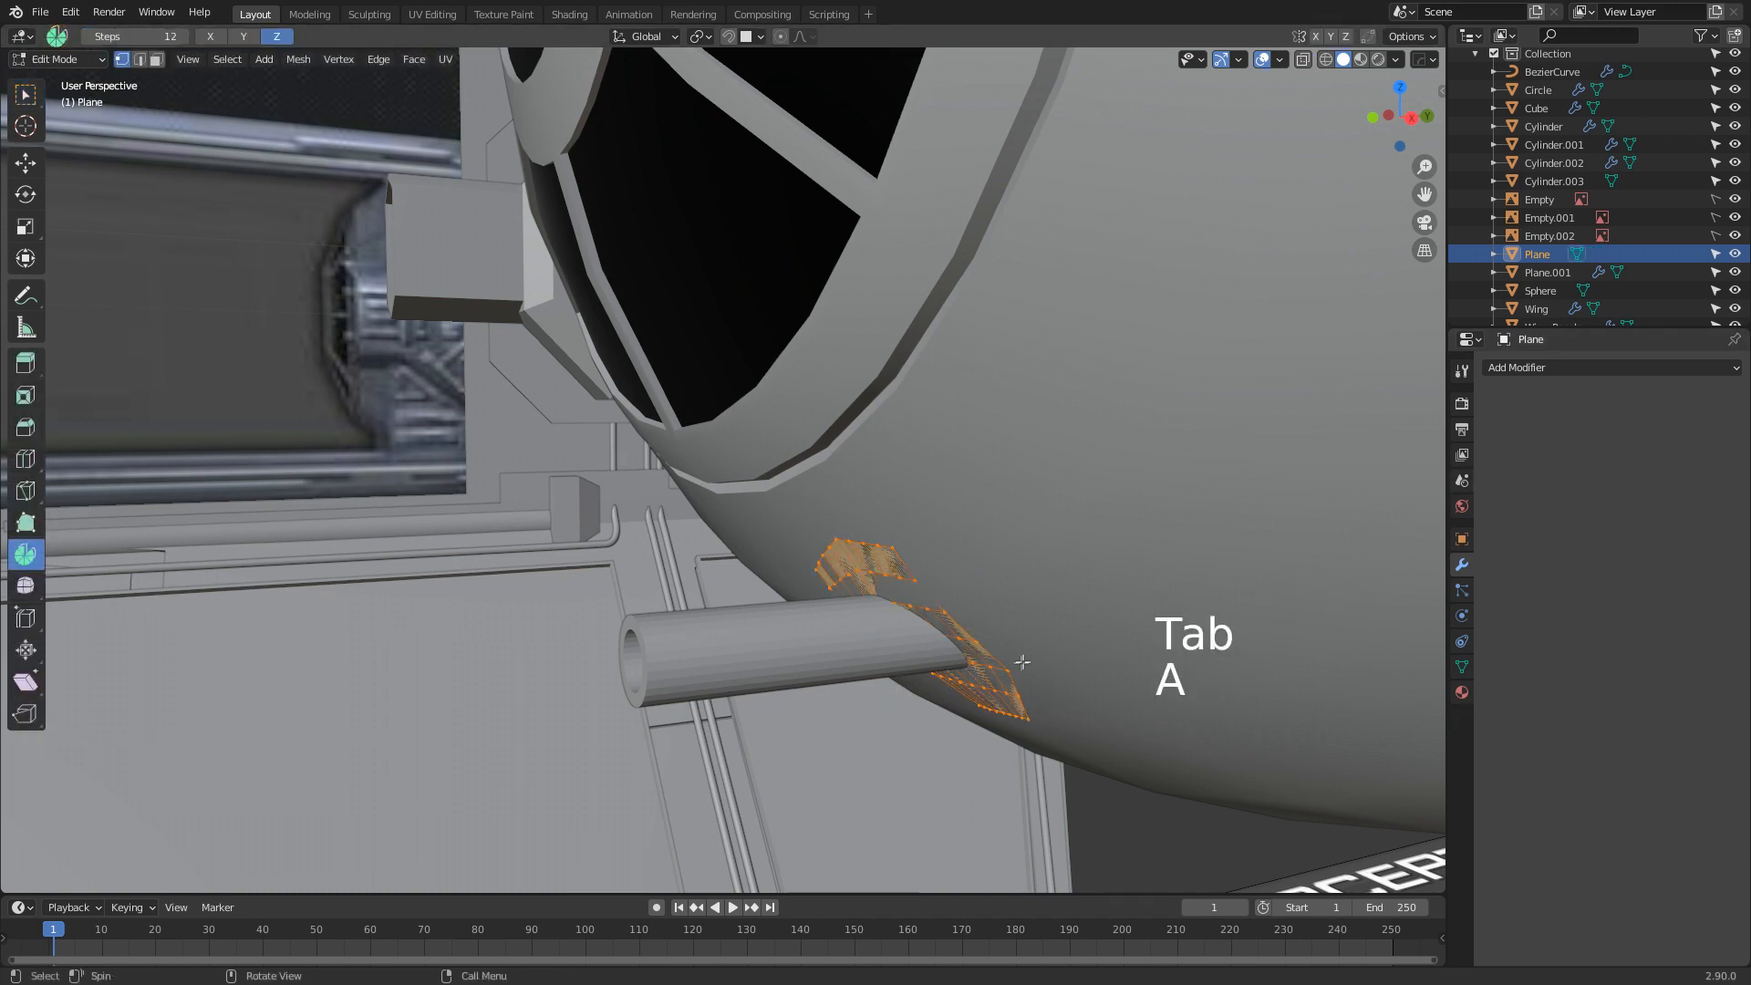
pyautogui.press('e')
pyautogui.press('x')
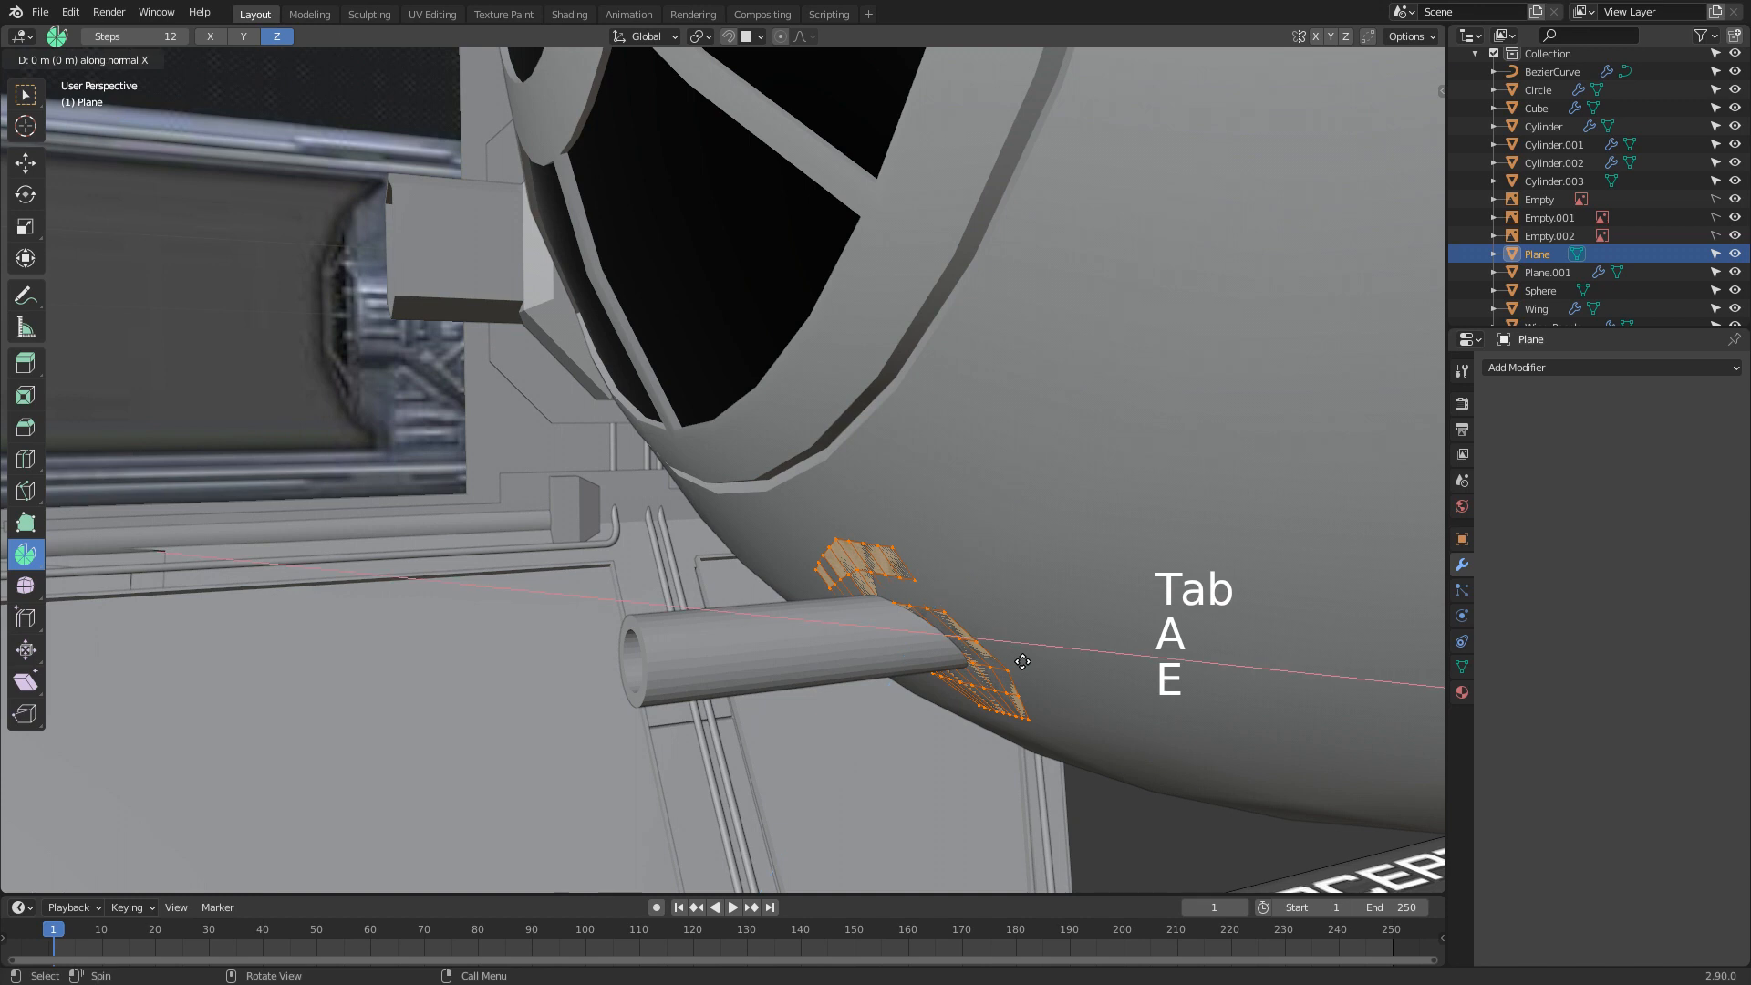
pyautogui.click(1022, 648)
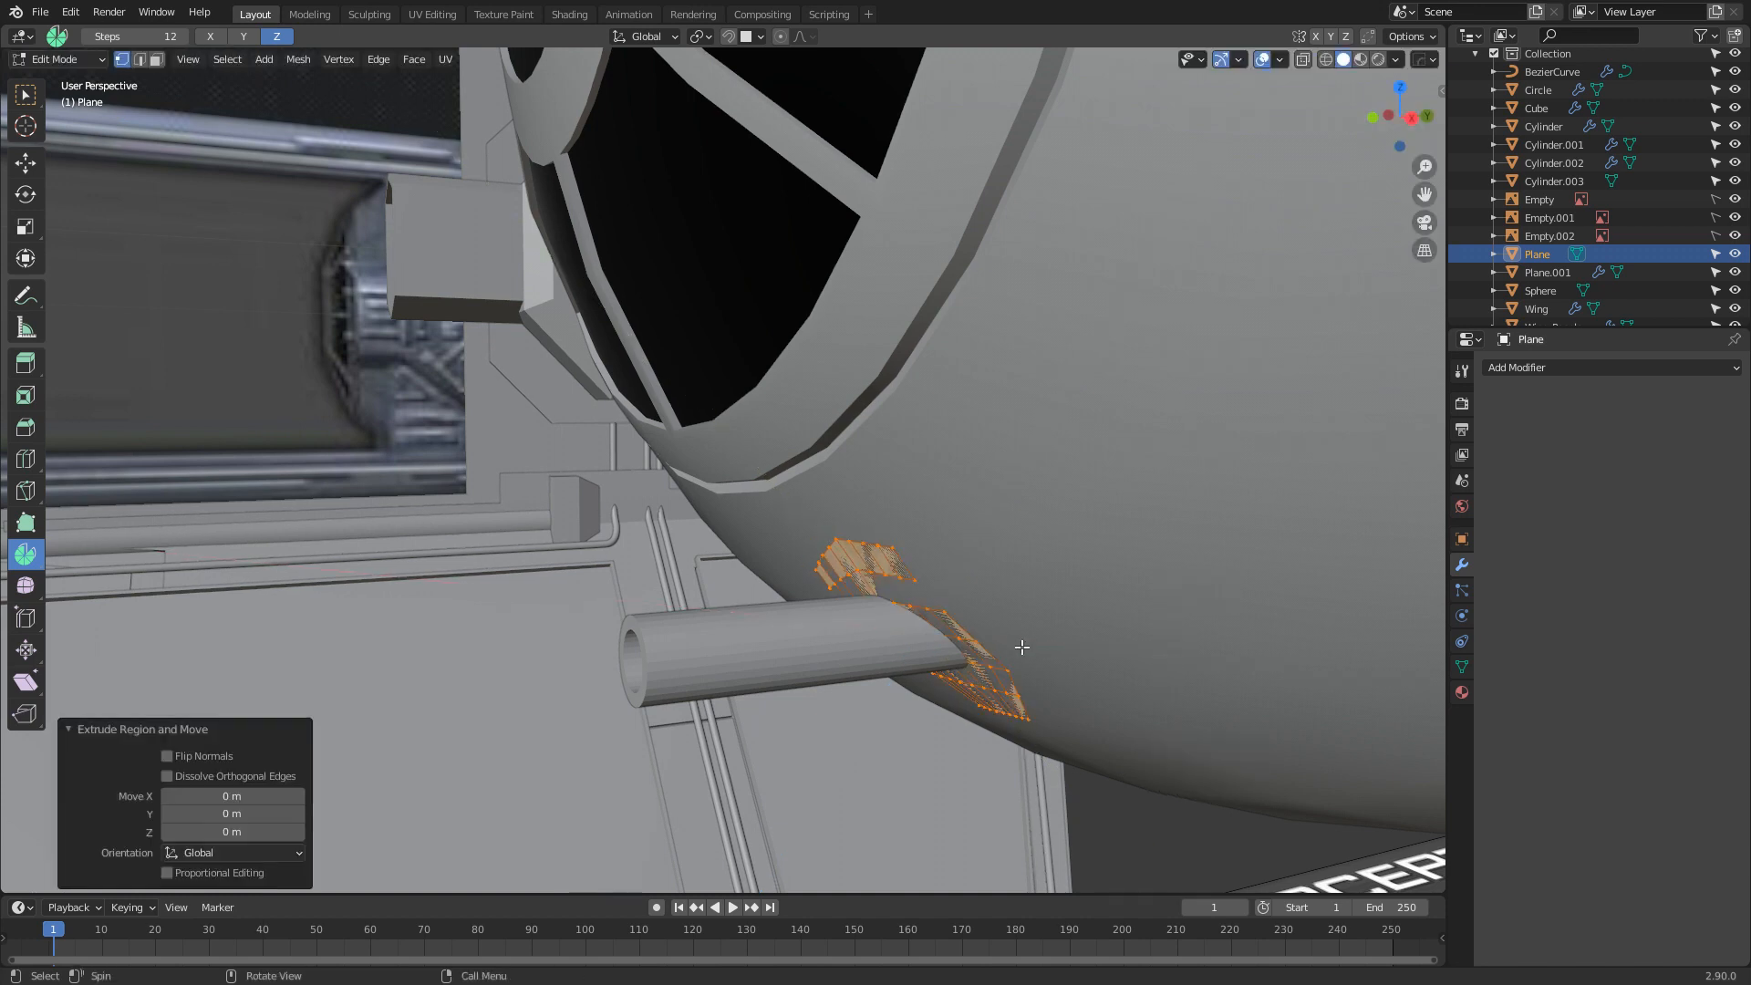
pyautogui.hotkey('ctrl', 'z')
# Extrude the whole plate about -0.0036 m along global Y to give it thickness, and return to Object Mode
pyautogui.press('e')
pyautogui.press('y')
pyautogui.press('y')
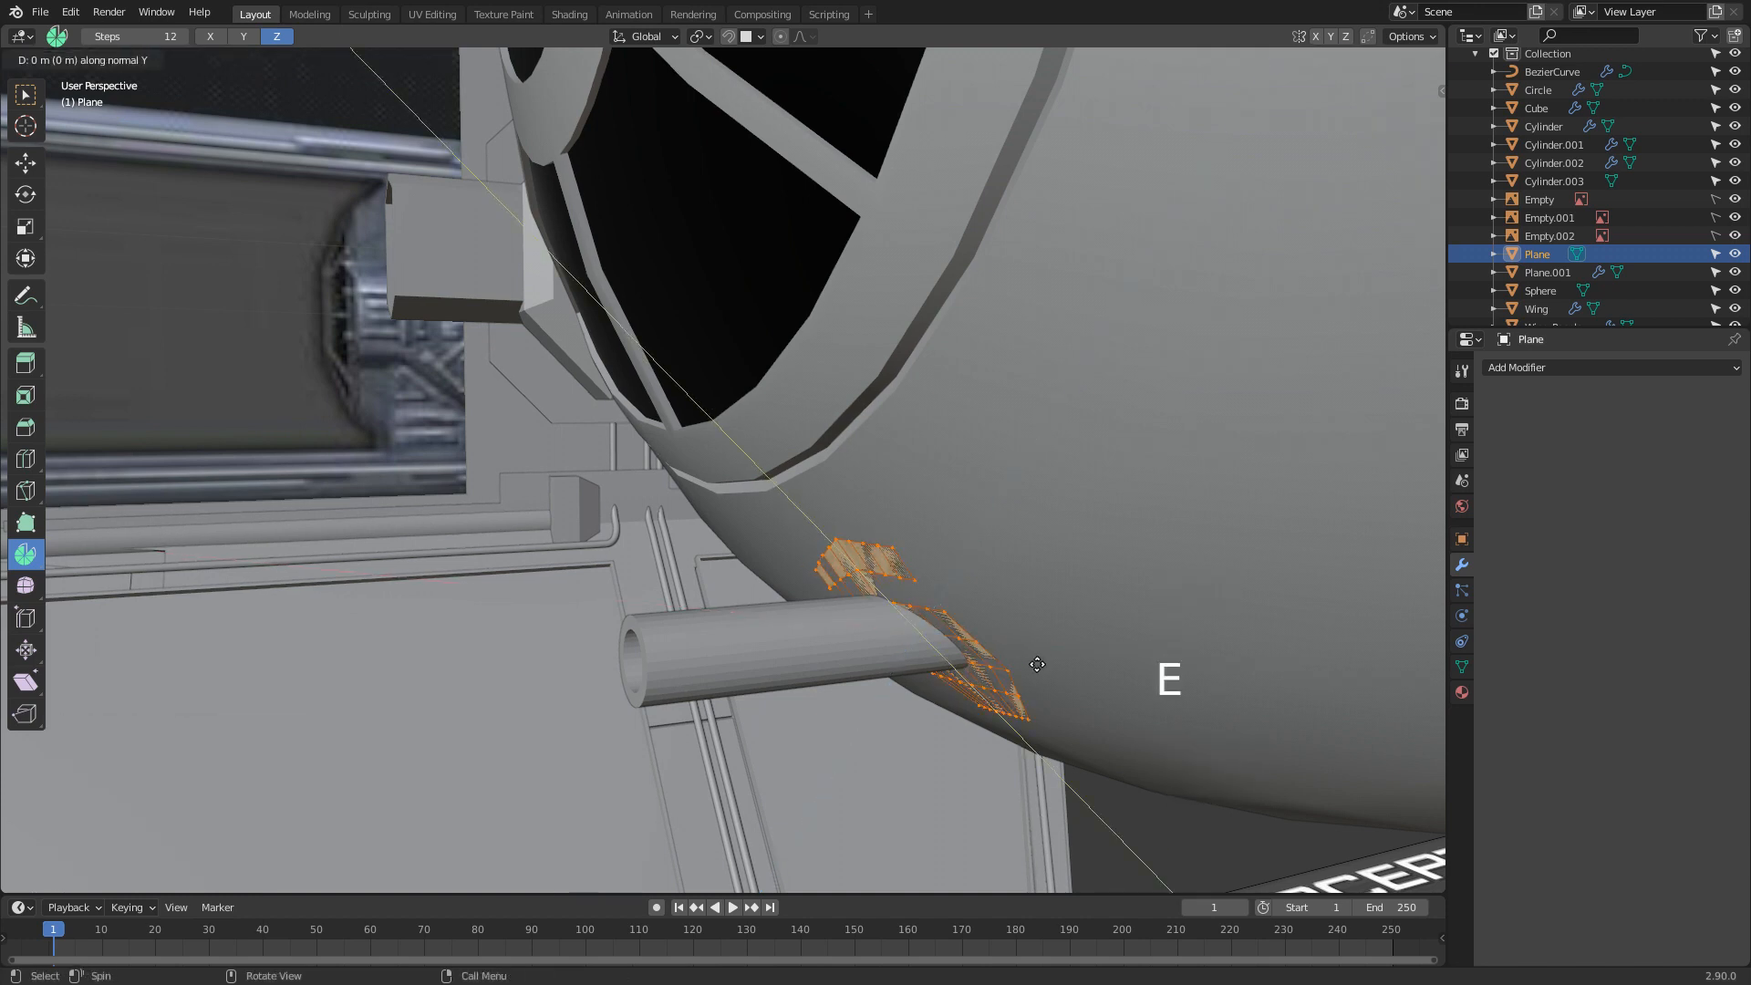
pyautogui.press('shift')
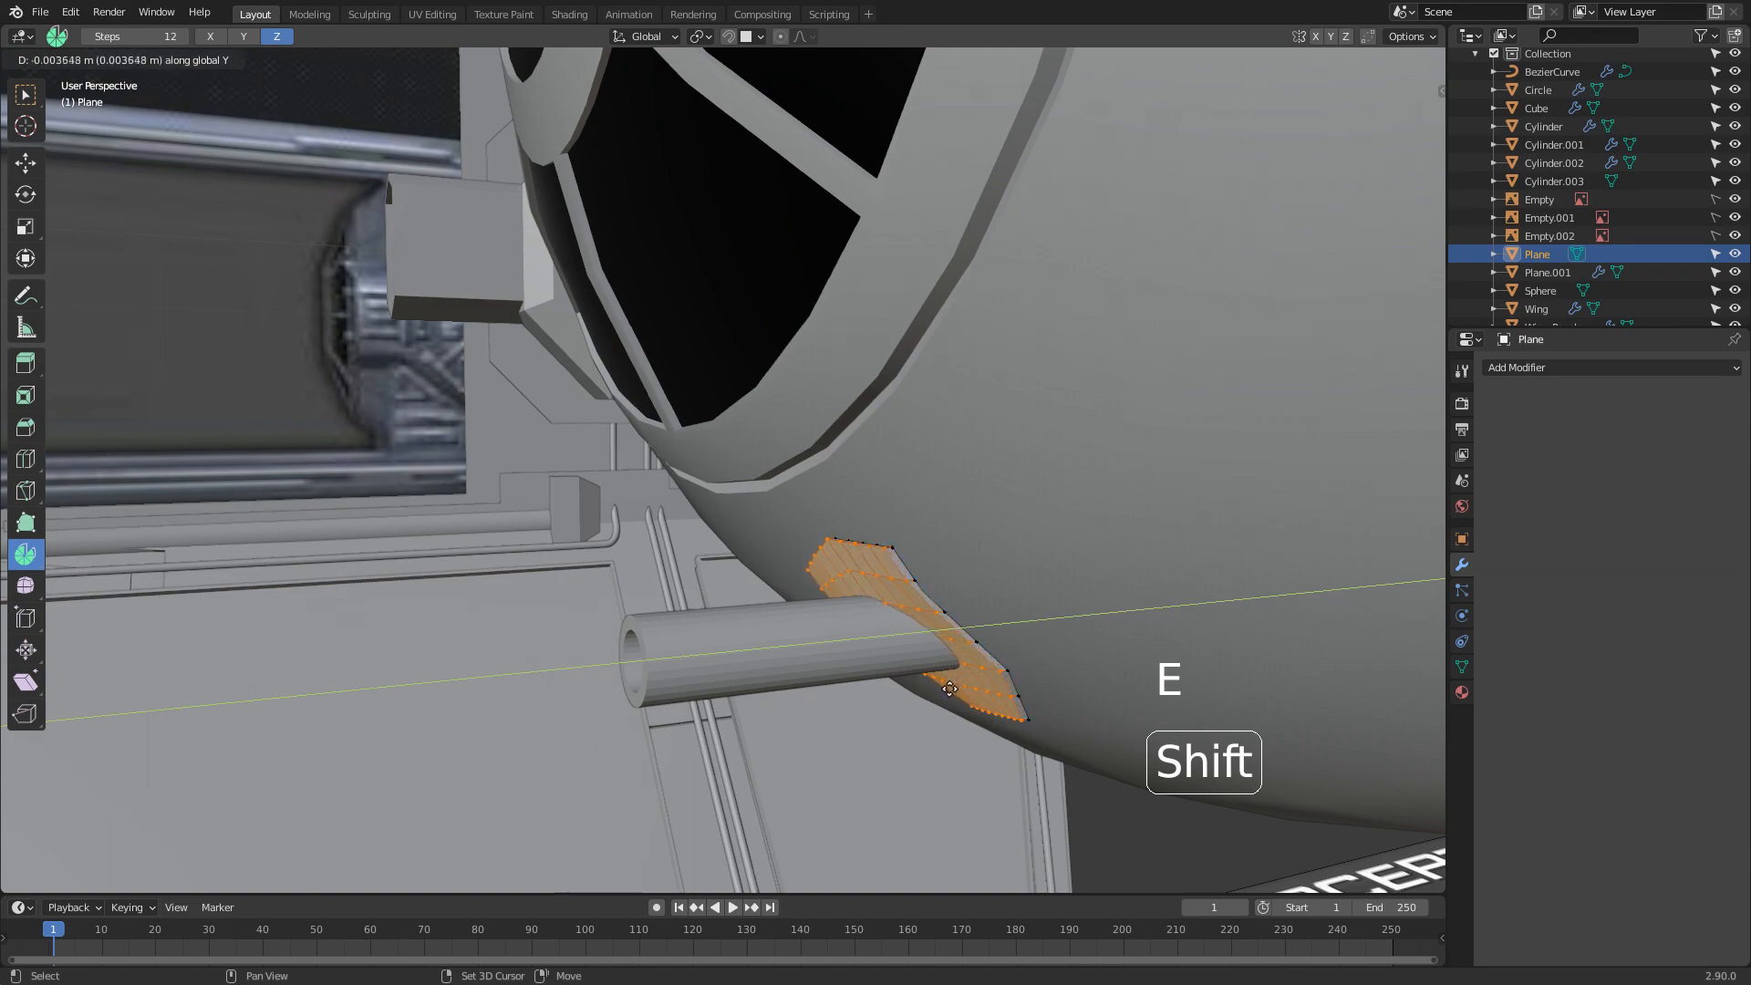
pyautogui.click(950, 689)
pyautogui.scroll(-3, 950, 689)
pyautogui.press('Tab')
# Shade the plate smooth and enable Auto Smooth for its normals
pyautogui.moveTo(848, 684); pyautogui.dragTo(987, 724, button='middle')
pyautogui.scroll(2, 987, 724)
pyautogui.scroll(2, 787, 672)
pyautogui.moveTo(720, 687); pyautogui.dragTo(750, 593, button='middle')
pyautogui.press('space')
pyautogui.rightClick(664, 599)
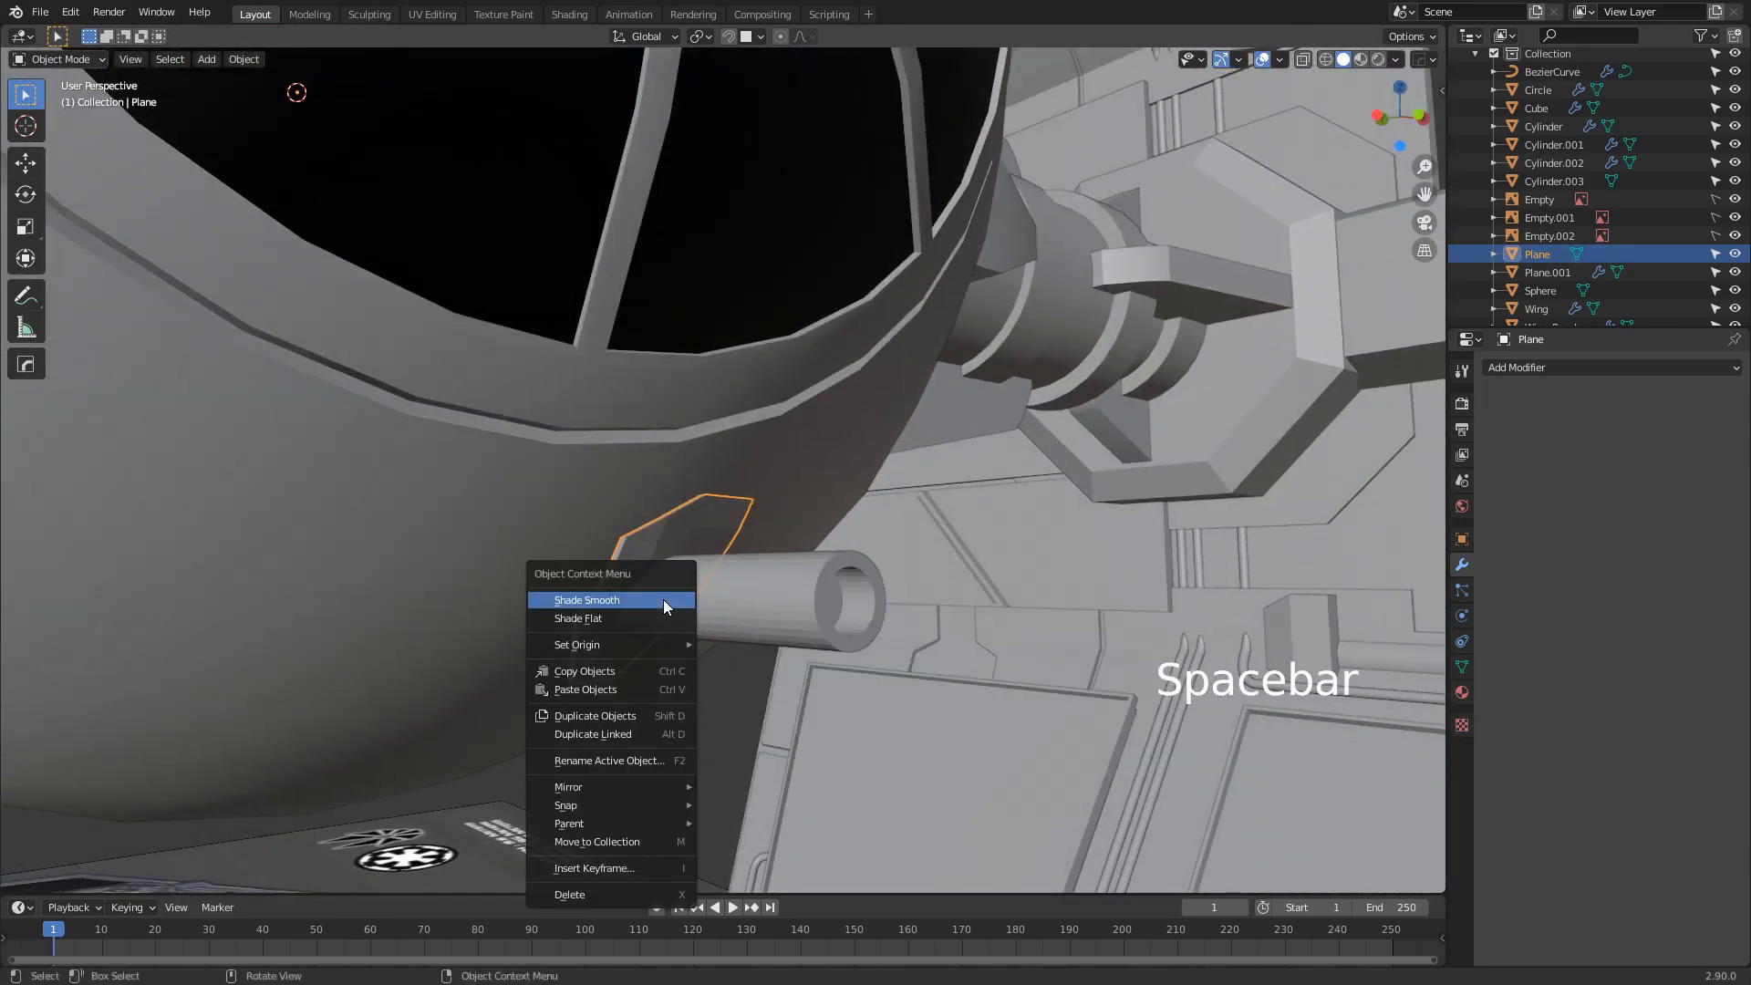
pyautogui.click(660, 602)
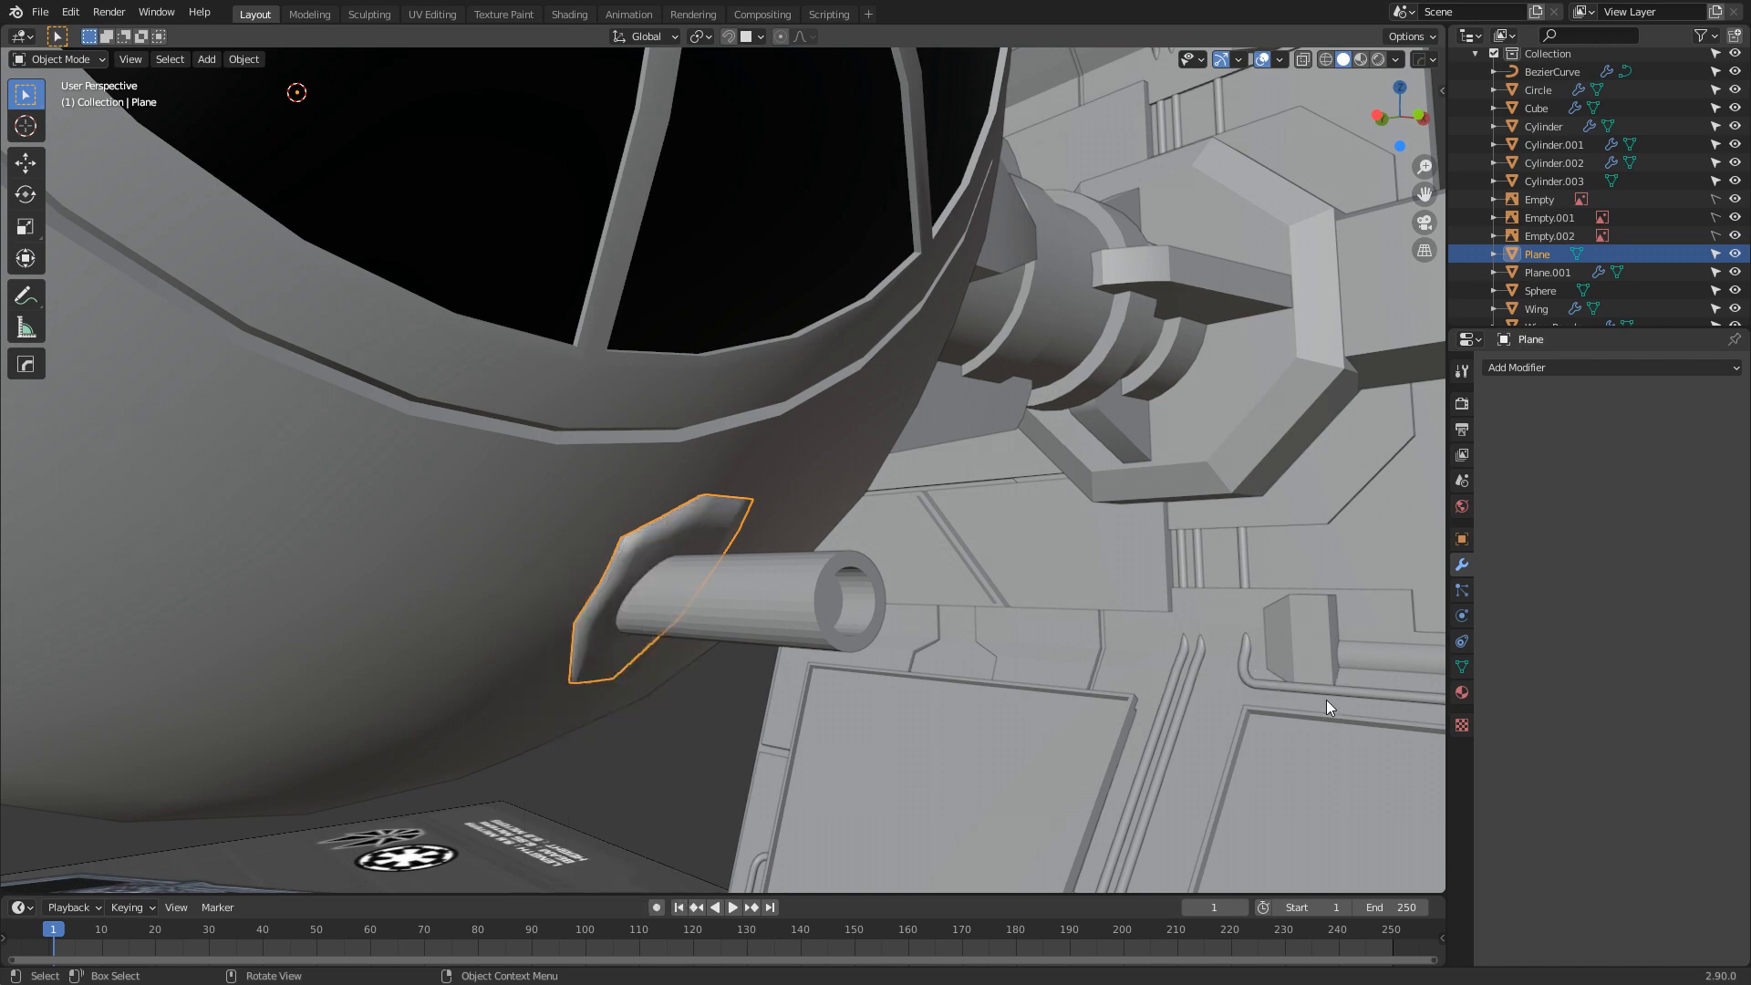
pyautogui.click(1463, 667)
pyautogui.click(1560, 706)
# Select the whole gun barrel mesh and move it about 0.066 m along Y into the hull
pyautogui.moveTo(967, 730); pyautogui.dragTo(748, 744, button='middle')
pyautogui.click(610, 726)
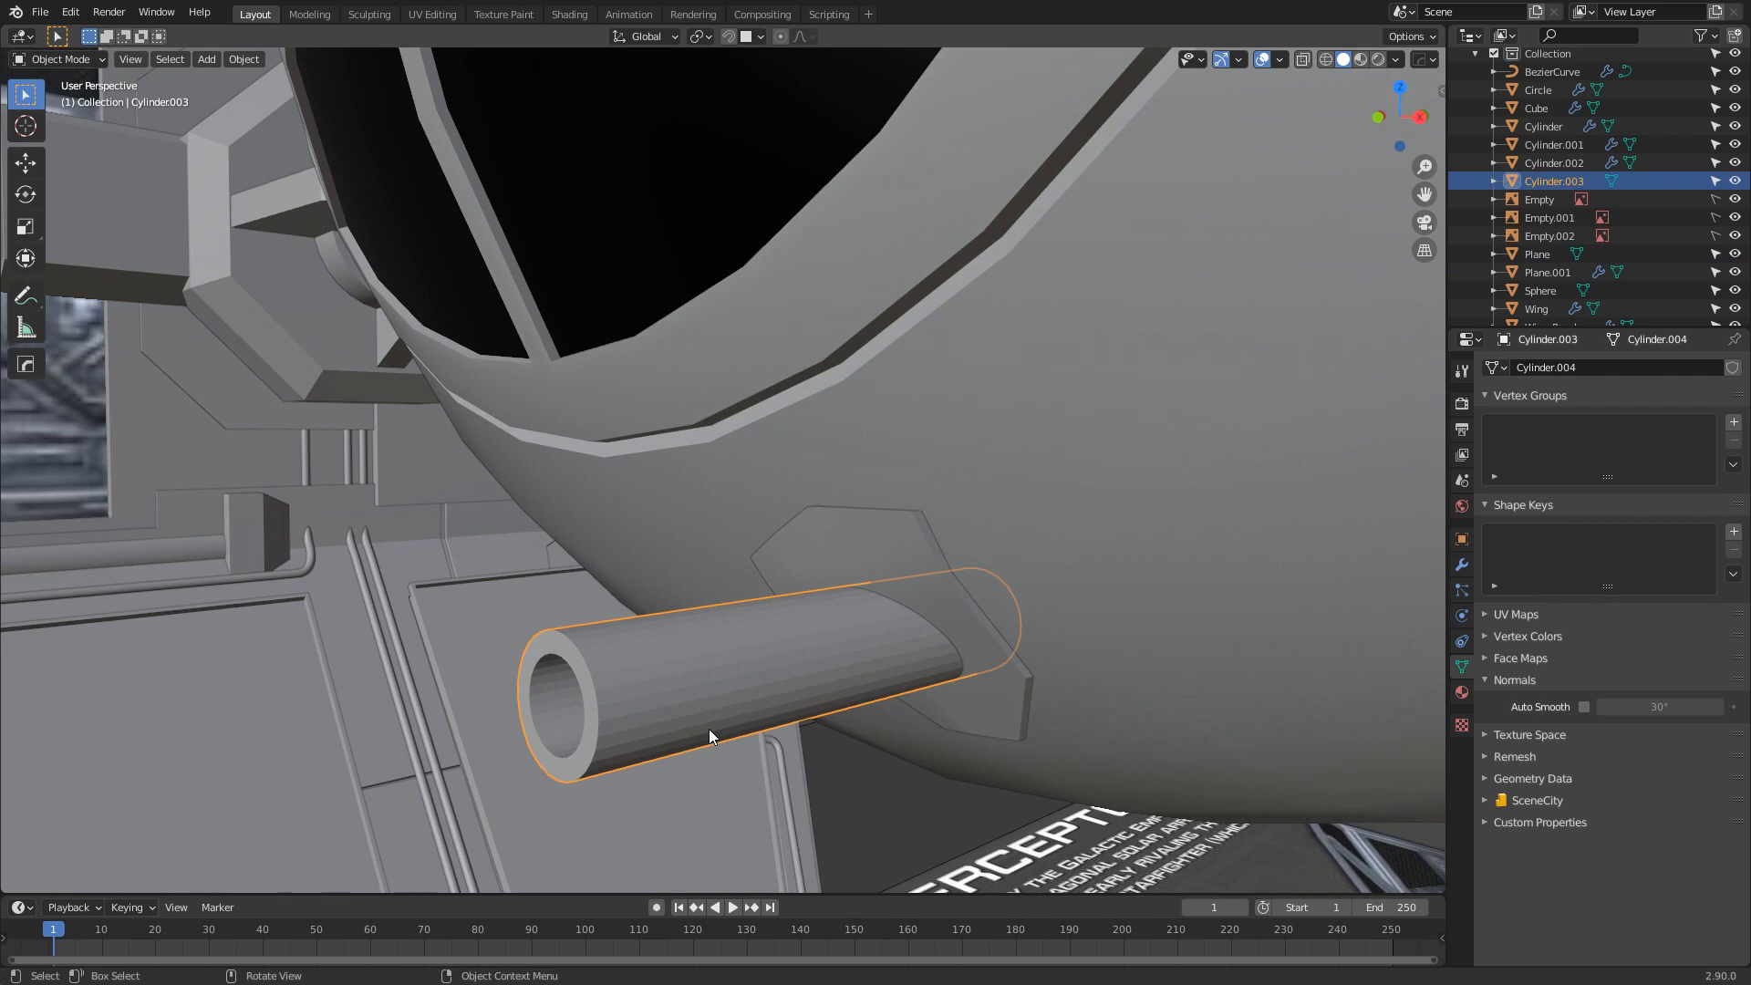
pyautogui.press('g')
pyautogui.press('Tab')
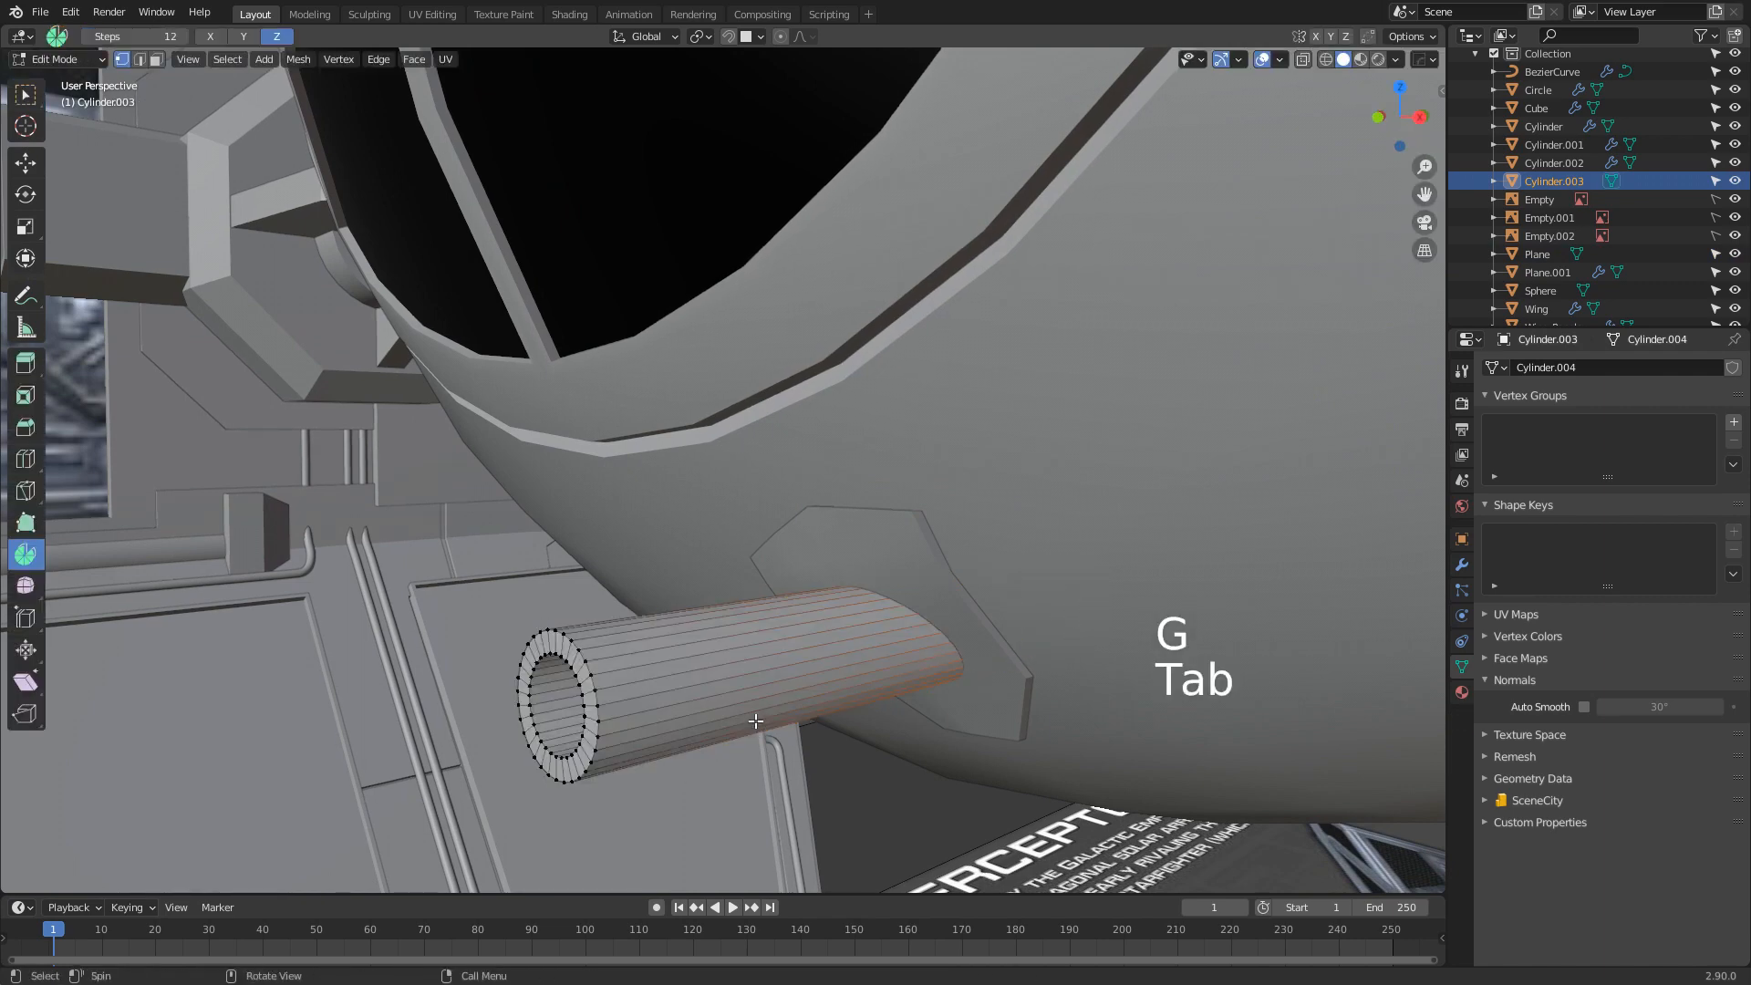
pyautogui.press('a')
pyautogui.press('g')
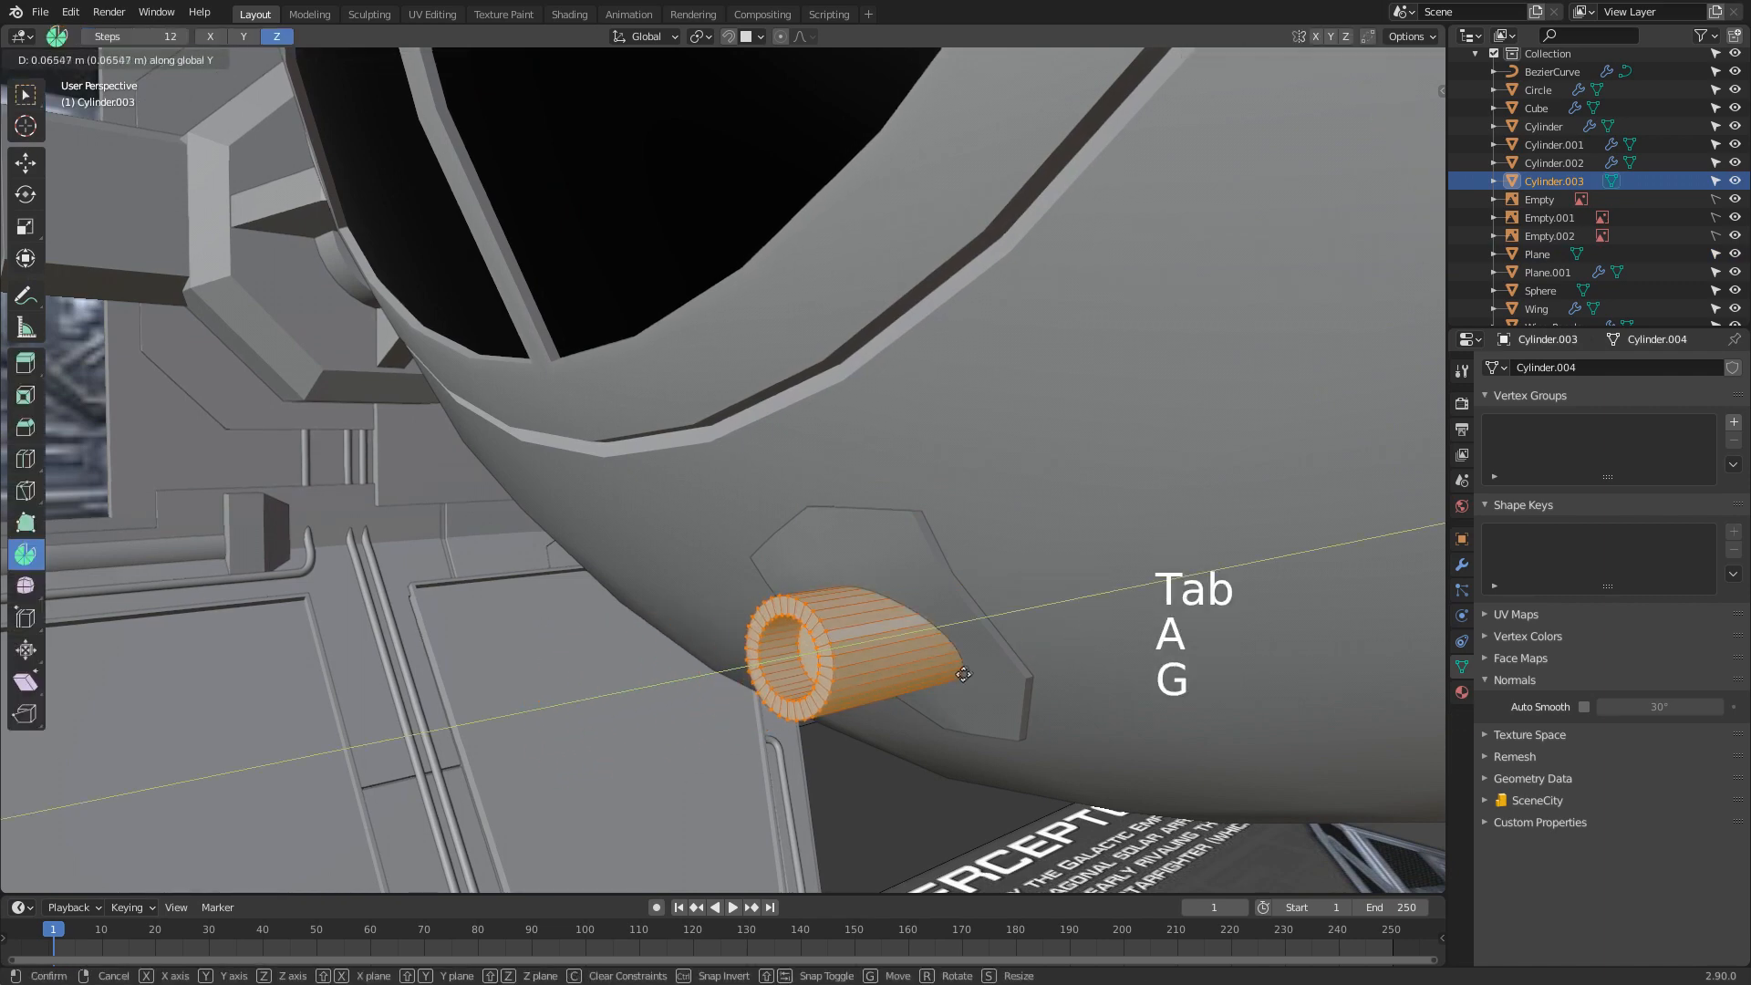
pyautogui.click(964, 675)
# Move the barrel about 0.006 m in X and 0.013 m in Z towards the plate's upper part
pyautogui.press('KP_3')
pyautogui.press('KP_1')
pyautogui.press('g')
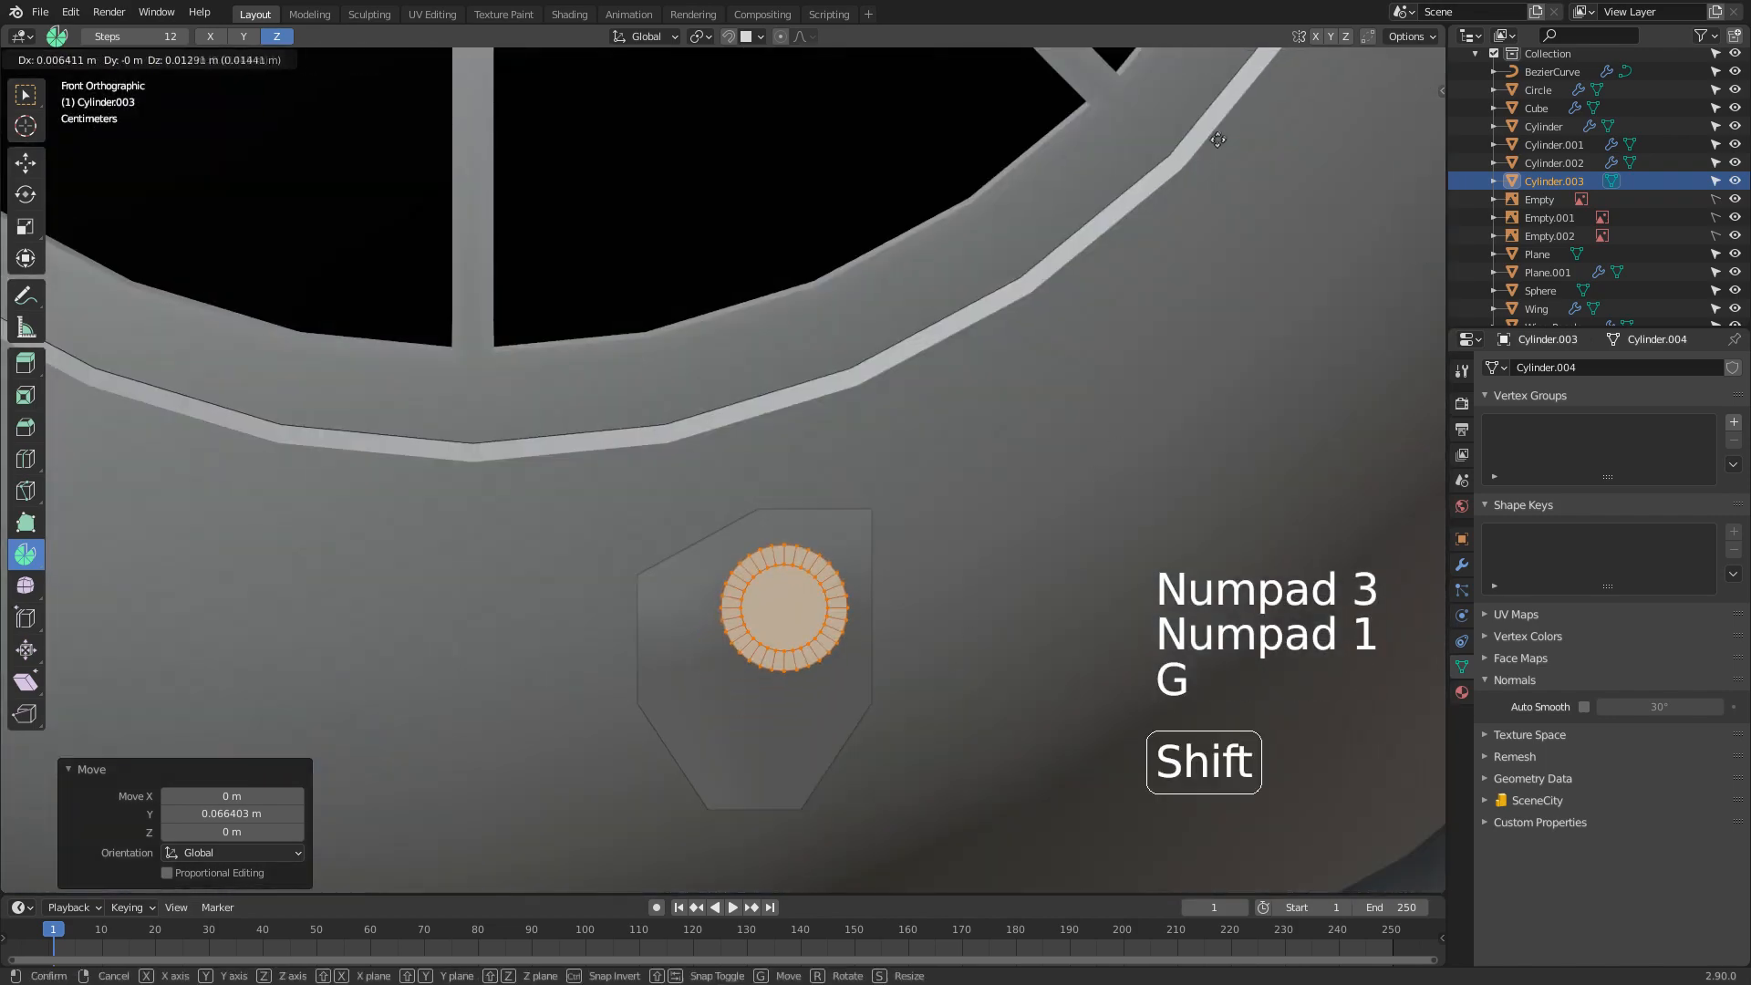
pyautogui.keyDown('shift'); pyautogui.click(1220, 133); pyautogui.keyUp('shift')
# Snap the 3D cursor to the selected barrel
pyautogui.scroll(-4, 1076, 246)
pyautogui.moveTo(641, 529); pyautogui.dragTo(852, 593, button='middle')
pyautogui.hotkey('shift', 's')
pyautogui.click(826, 697)
pyautogui.moveTo(829, 702); pyautogui.dragTo(697, 644, button='middle')
# Add a cube at the 3D cursor within the barrel mesh and shrink it in two scalings, the second to 0.444
pyautogui.hotkey('shift', 'a')
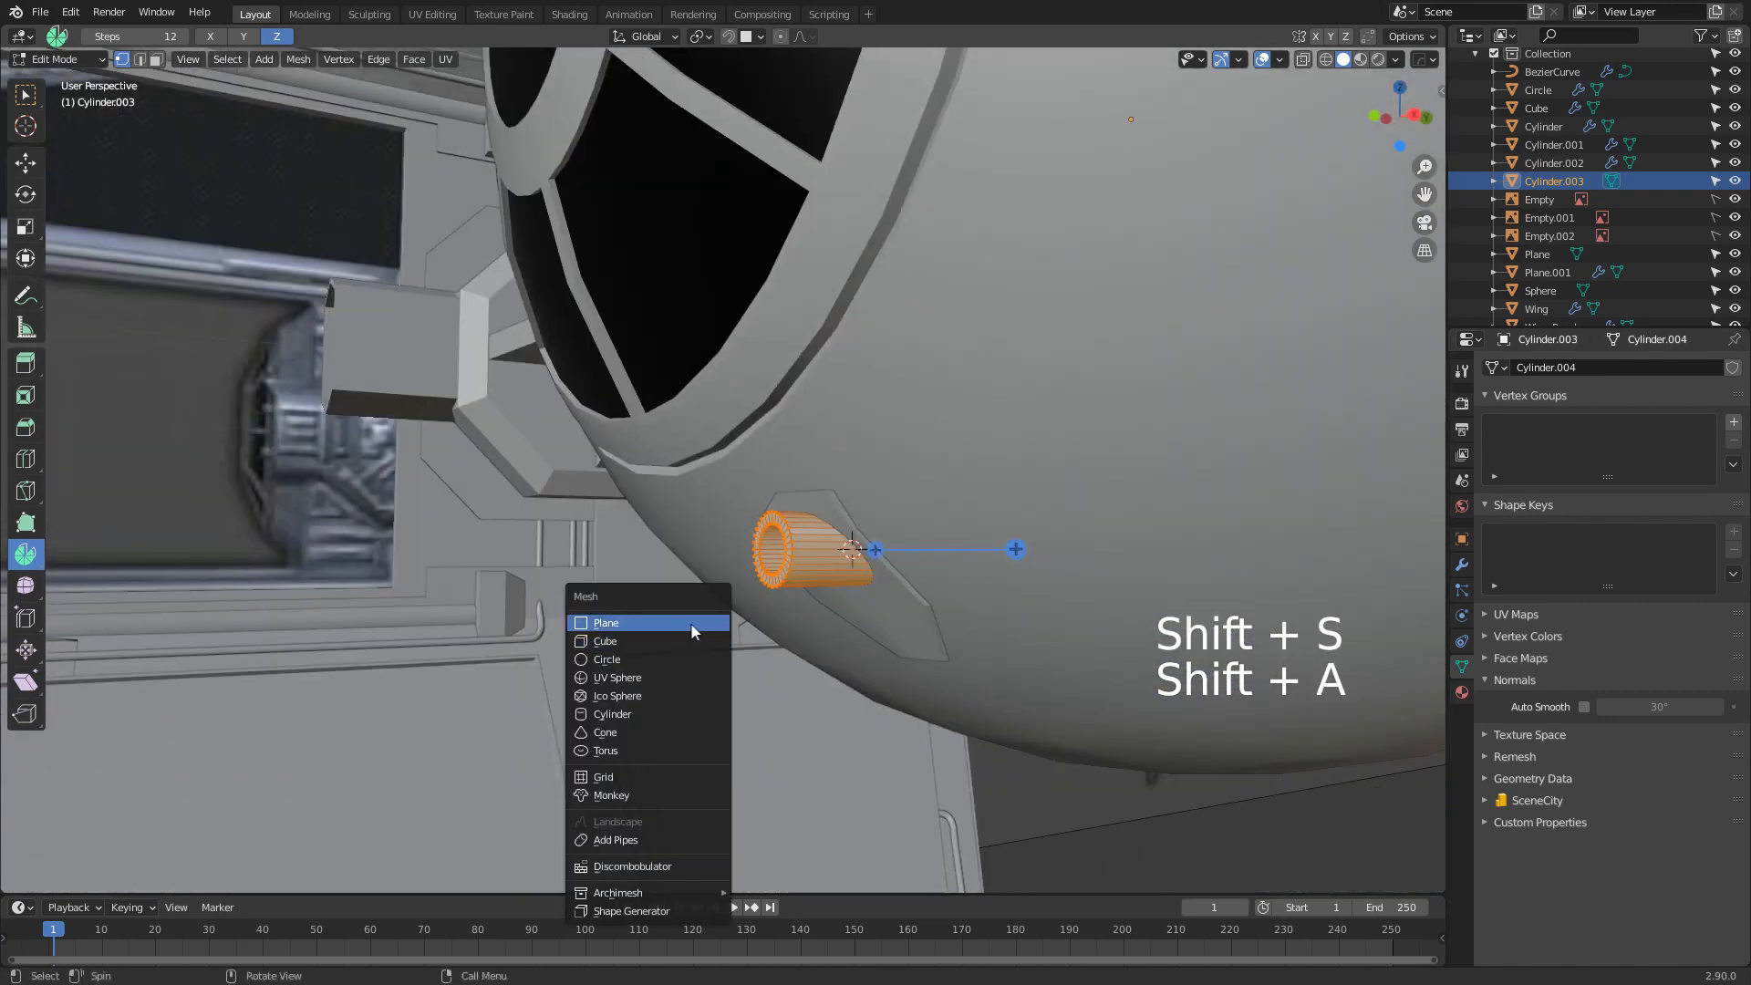
pyautogui.click(684, 642)
pyautogui.press('s')
pyautogui.click(1029, 624)
pyautogui.press('s')
pyautogui.click(967, 581)
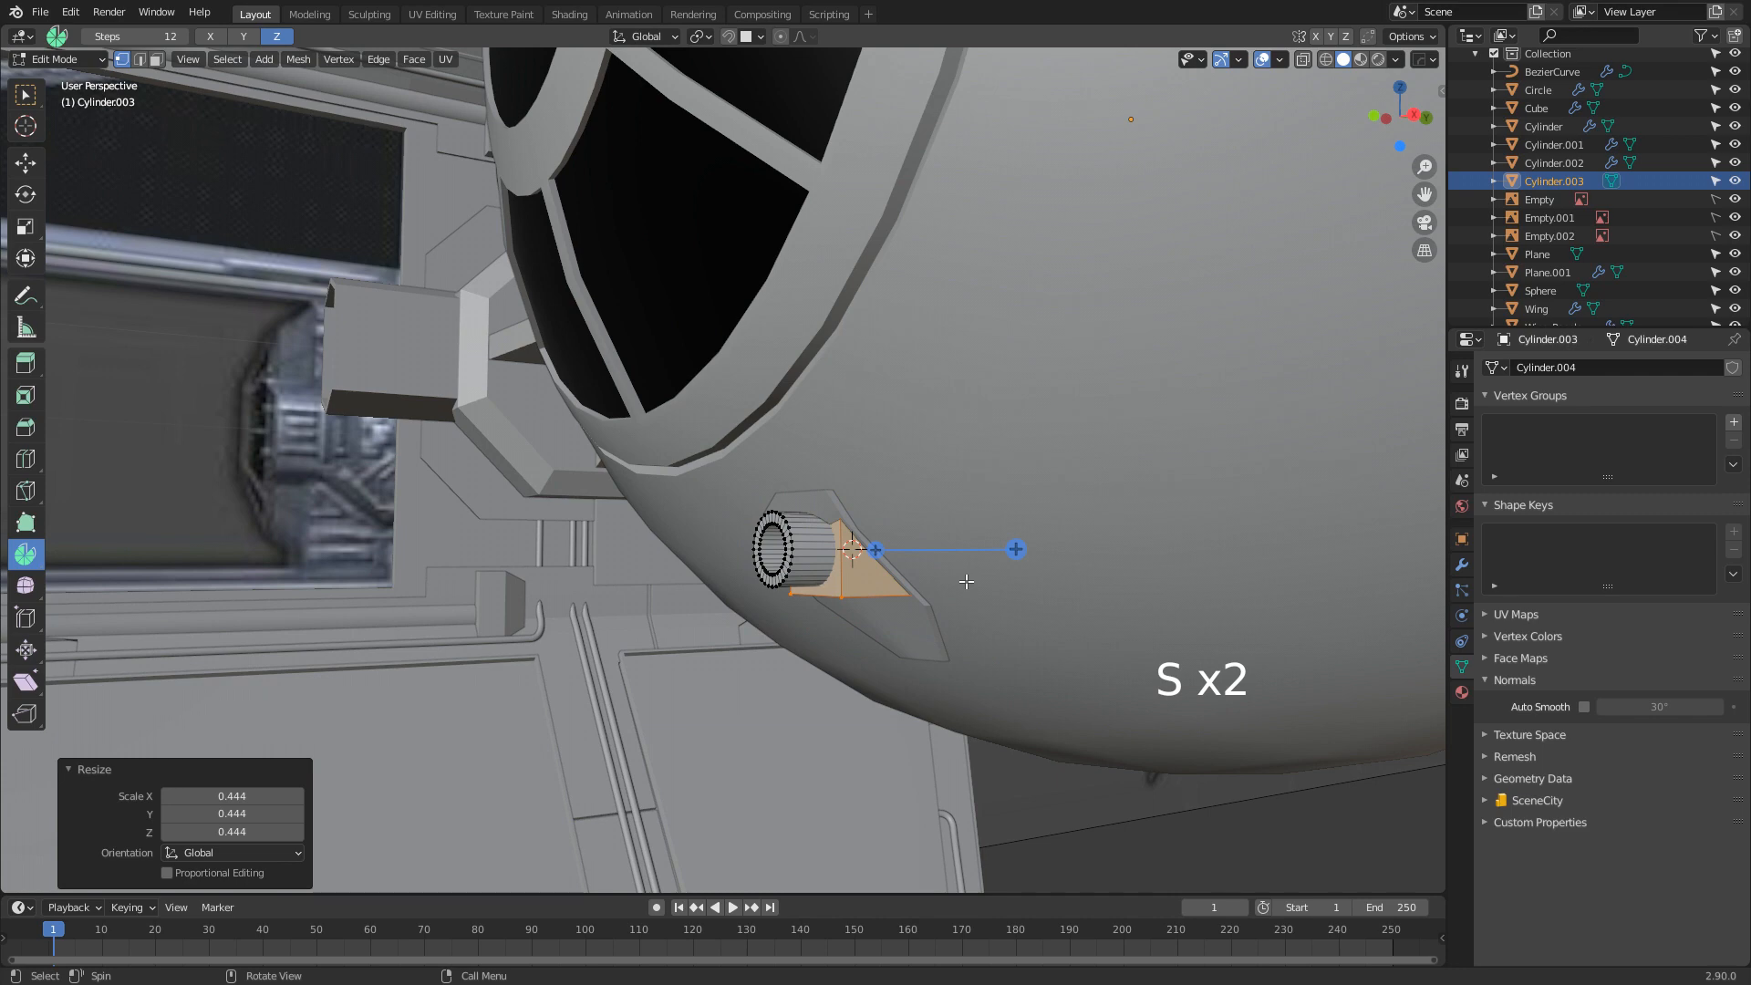
# Lower the cube beneath the barrel, scale it to 0.557 along X and shift it about -0.004 m in X
pyautogui.press('KP_3')
pyautogui.press('KP_1')
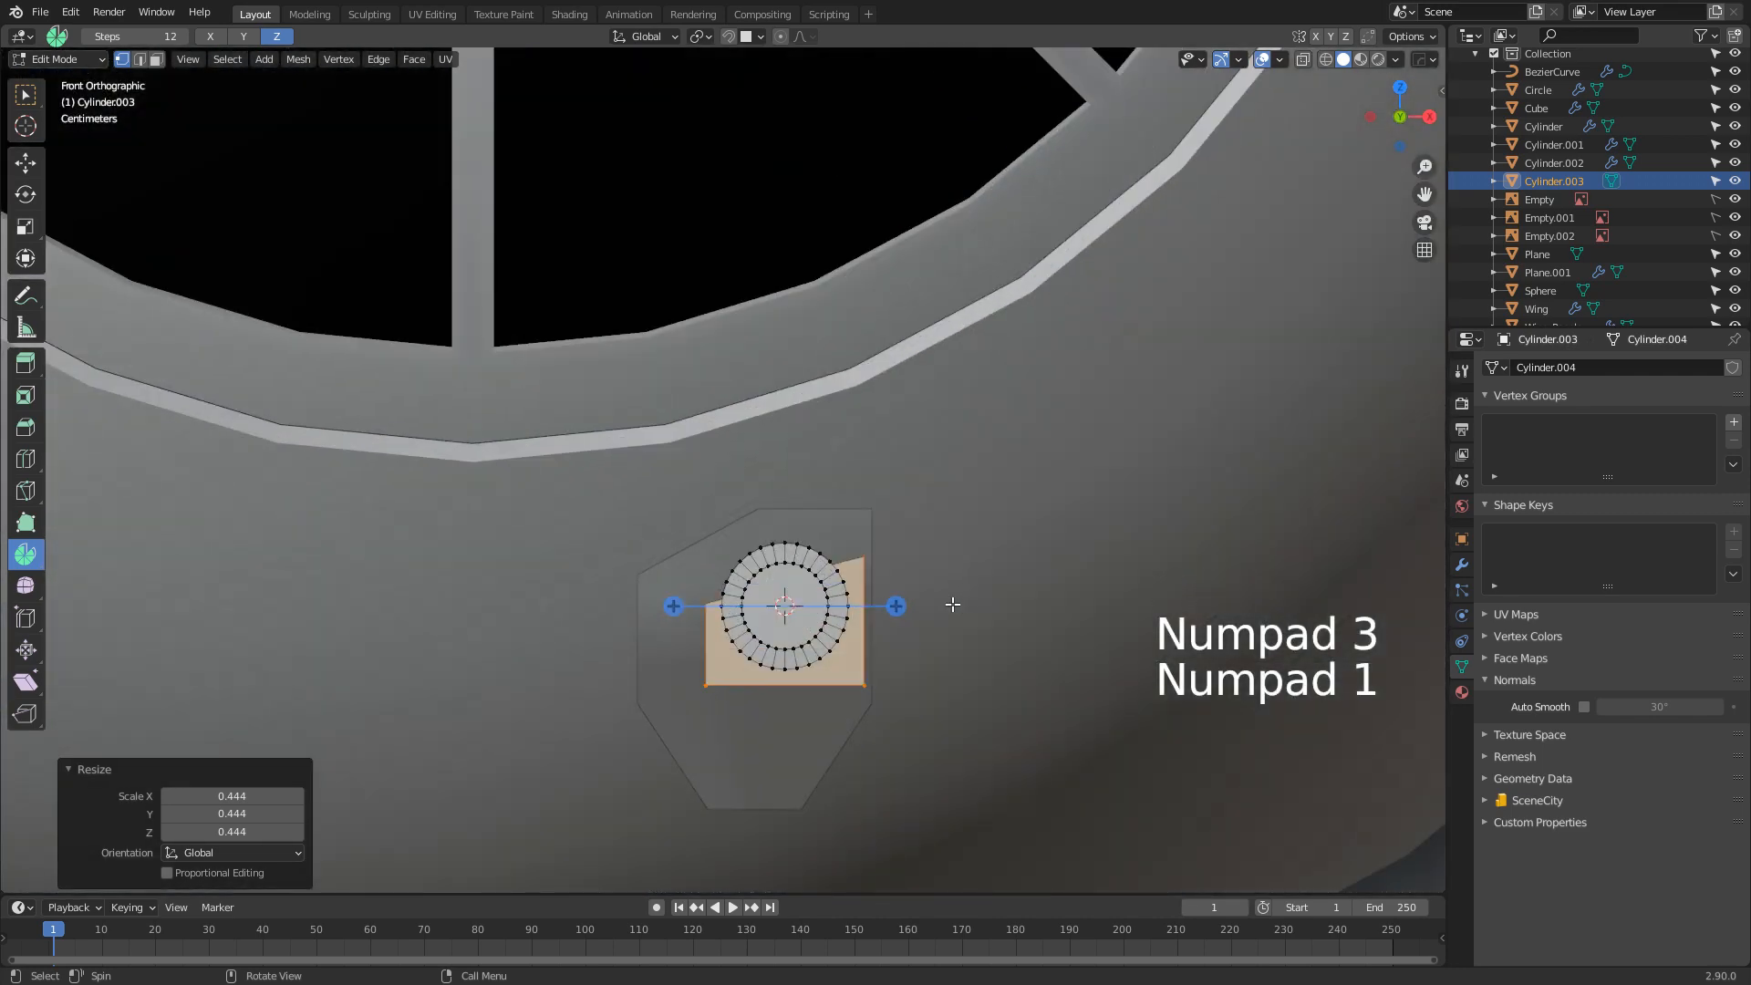
pyautogui.press('g')
pyautogui.click(931, 649)
pyautogui.press('s')
pyautogui.press('x')
pyautogui.click(951, 706)
pyautogui.press('g')
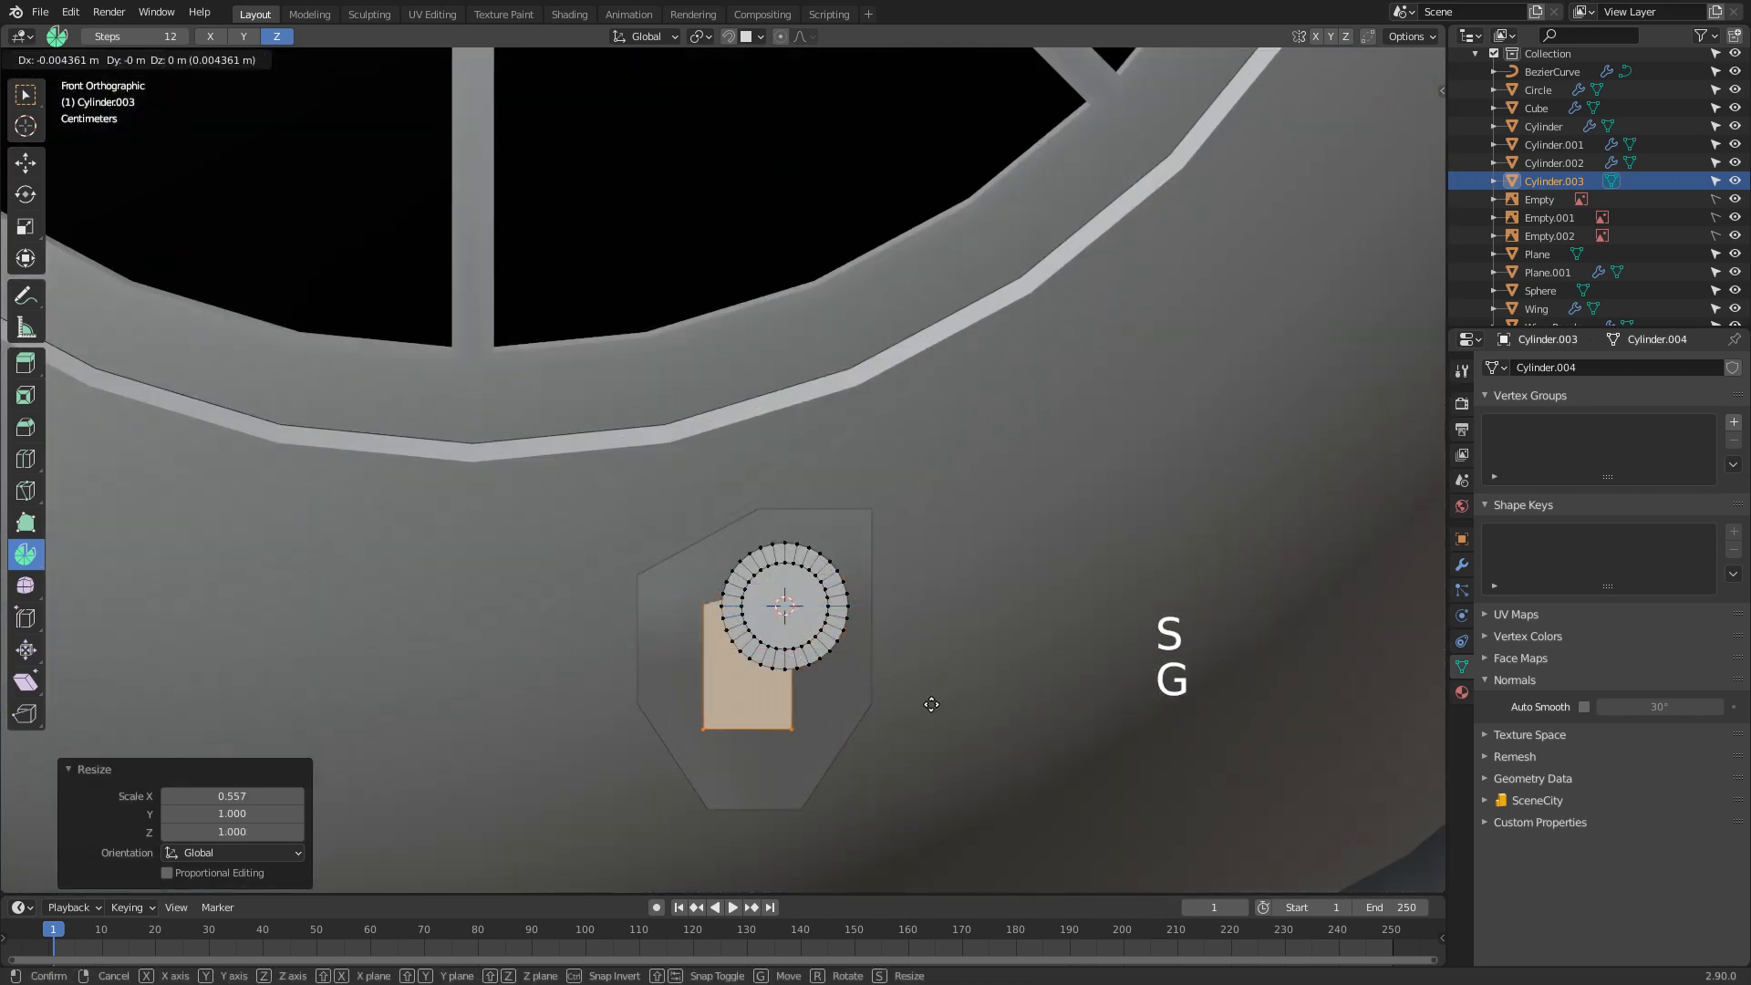
pyautogui.click(929, 706)
# Widen the box by moving its outer side face about 0.015 m along X
pyautogui.moveTo(927, 708); pyautogui.dragTo(798, 714, button='middle')
pyautogui.press('3')
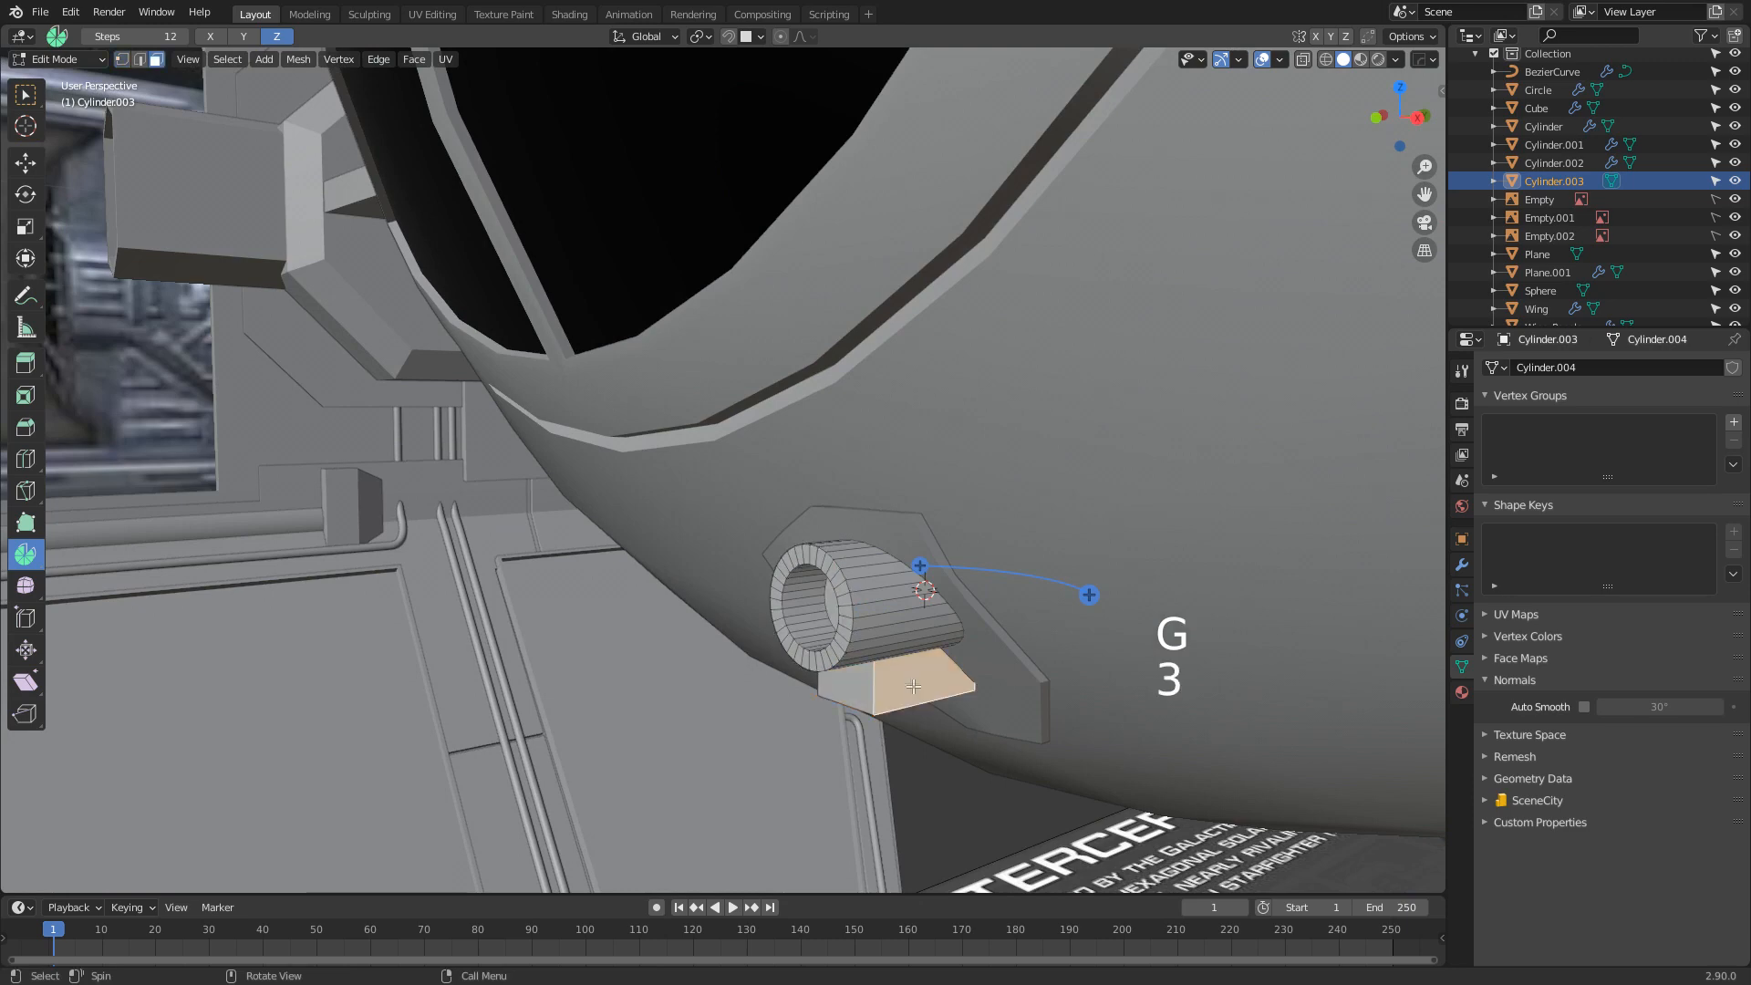
pyautogui.press('g')
pyautogui.moveTo(922, 692)
pyautogui.mouseDown(button='middle')
pyautogui.moveTo(1099, 673)
pyautogui.moveTo(946, 689)
pyautogui.mouseUp(button='middle')
pyautogui.click(947, 712)
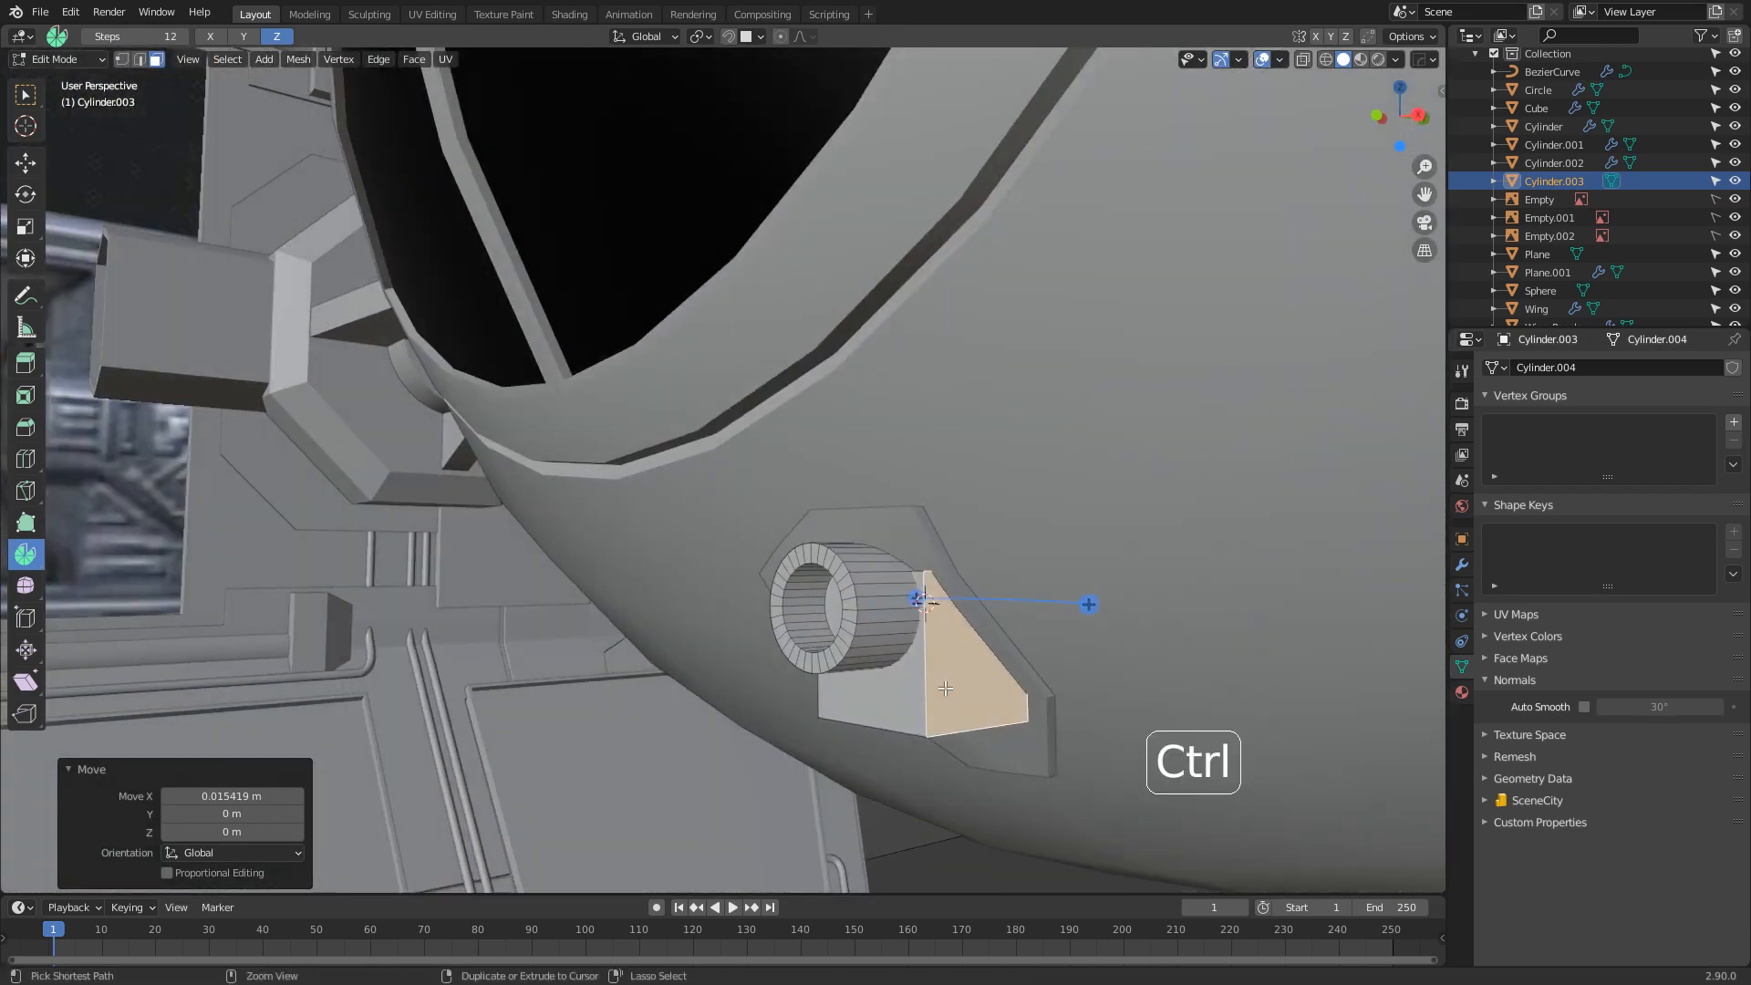
# Move the whole linked box about -0.011 m along Y, and the barrel about -0.008 m along Y
pyautogui.hotkey('ctrl', 'l')
pyautogui.press('g')
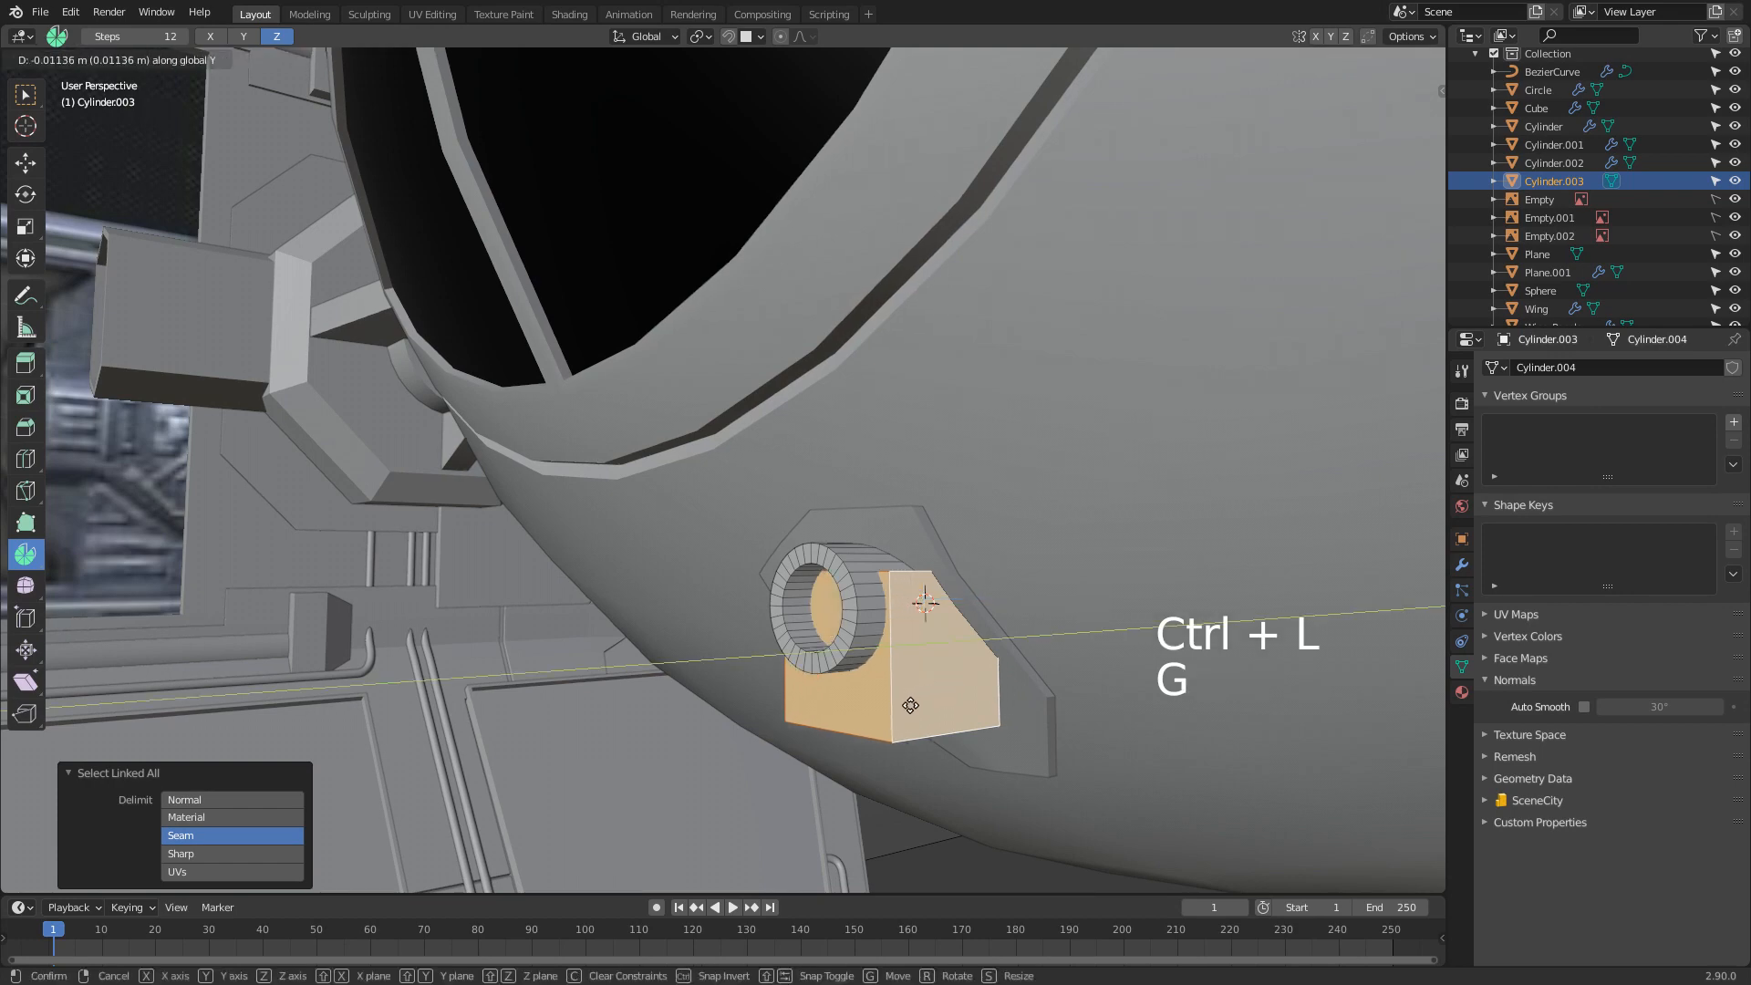
pyautogui.click(915, 705)
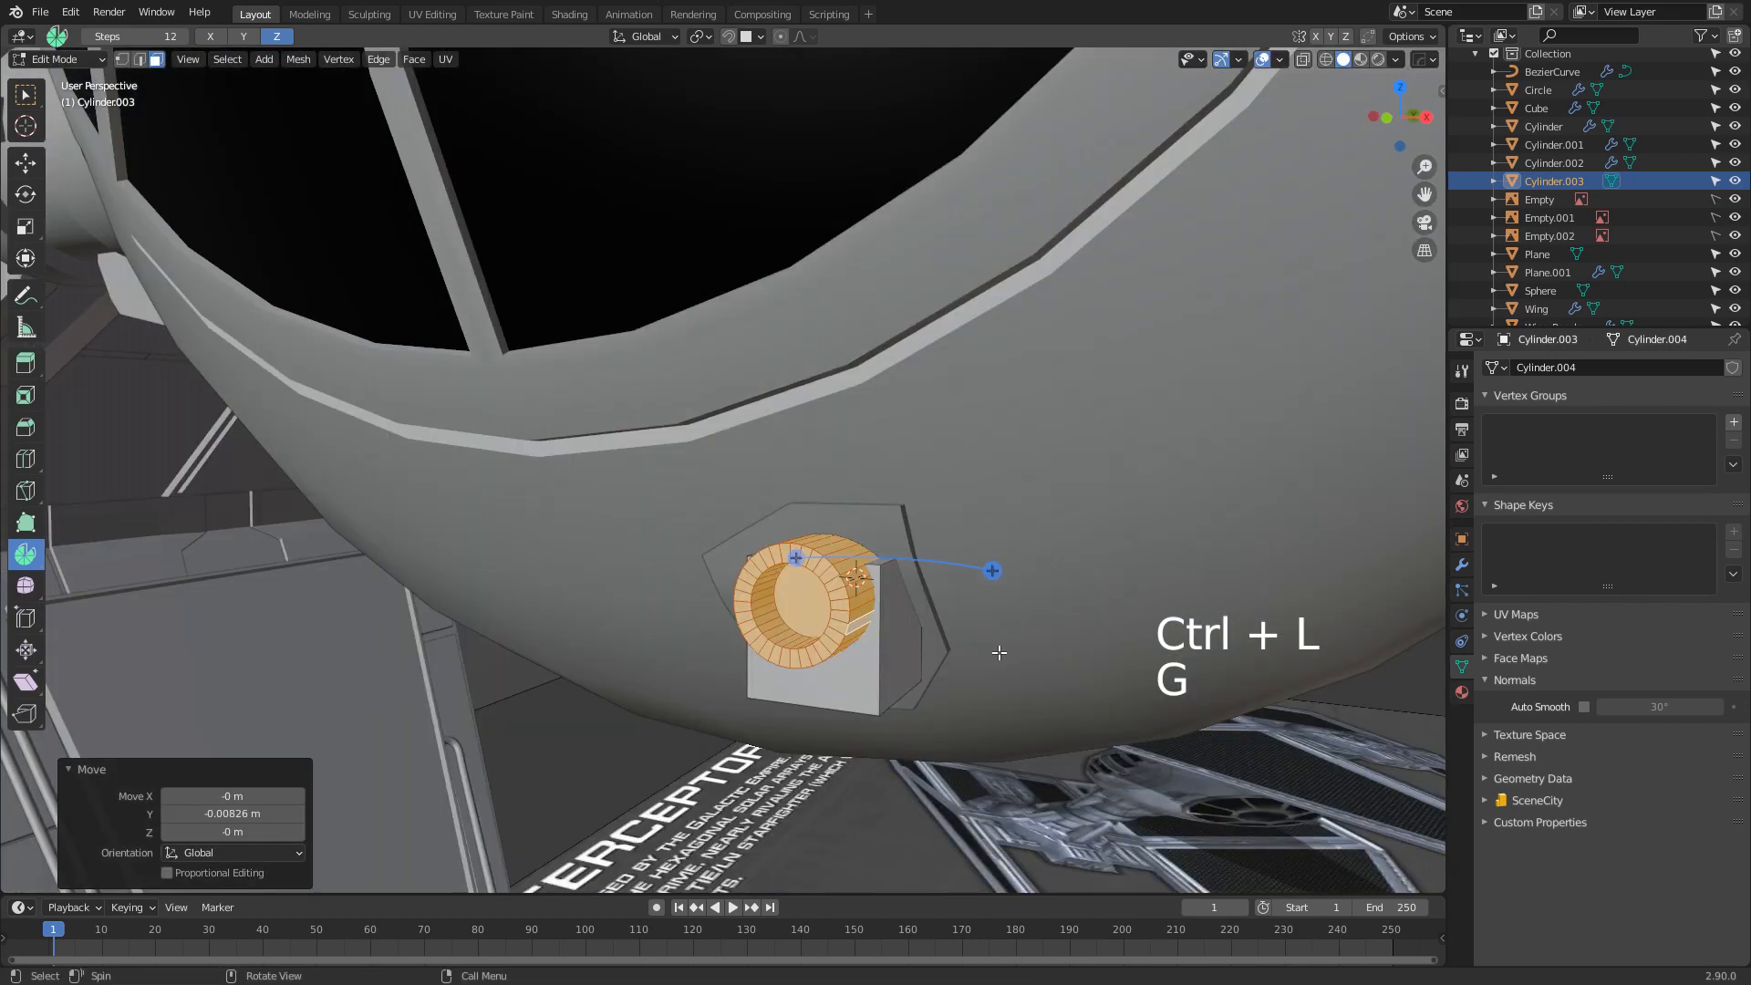
# Scale the selected gun barrel uniformly to 0.669 so it fits within the box's width
pyautogui.press('s')
pyautogui.click(948, 632)
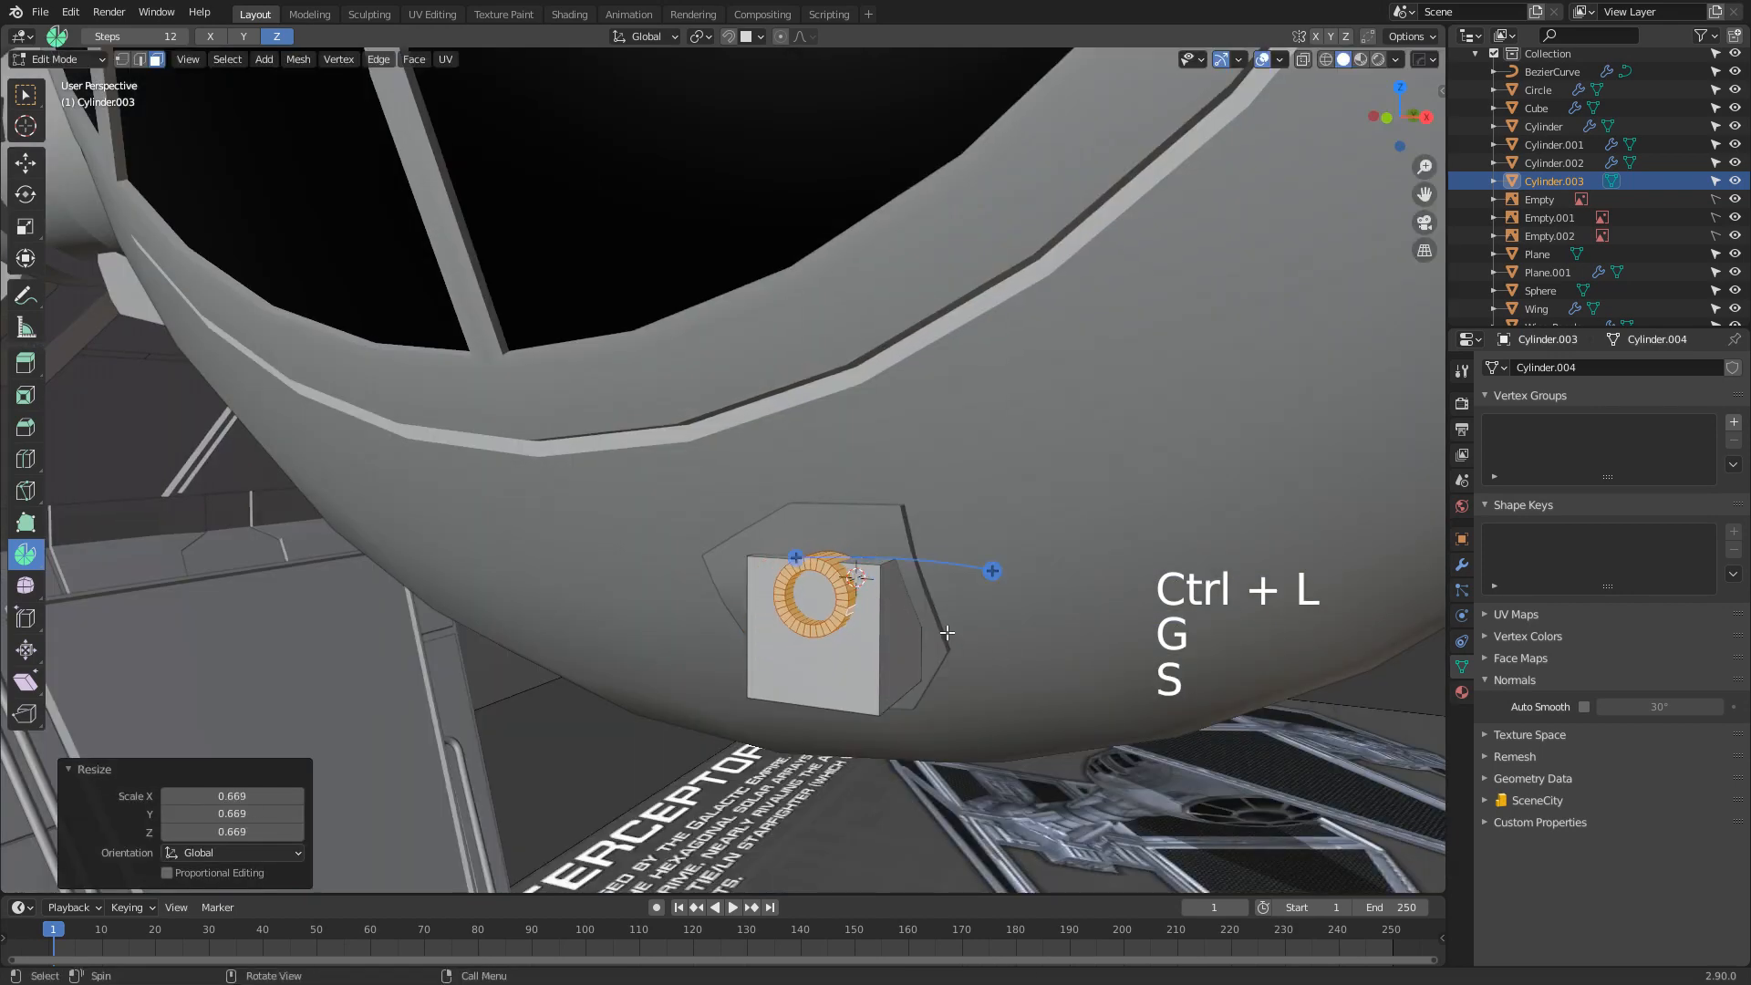
# Reposition the gun barrel along Y and along Z so it sits in the box mount
pyautogui.press('g')
pyautogui.press('y')
pyautogui.click(922, 652)
pyautogui.press('g')
pyautogui.press('z')
pyautogui.click(923, 629)
pyautogui.press('Tab')
pyautogui.moveTo(949, 675); pyautogui.dragTo(911, 685, button='middle')
pyautogui.scroll(2, 915, 735)
# Bevel the lower side edges of the box mount about 0.011 m with one segment
pyautogui.press('Tab')
pyautogui.moveTo(1016, 824); pyautogui.dragTo(967, 748, button='middle')
pyautogui.press('2')
pyautogui.click(1058, 852)
pyautogui.hotkey('ctrl', 'b')
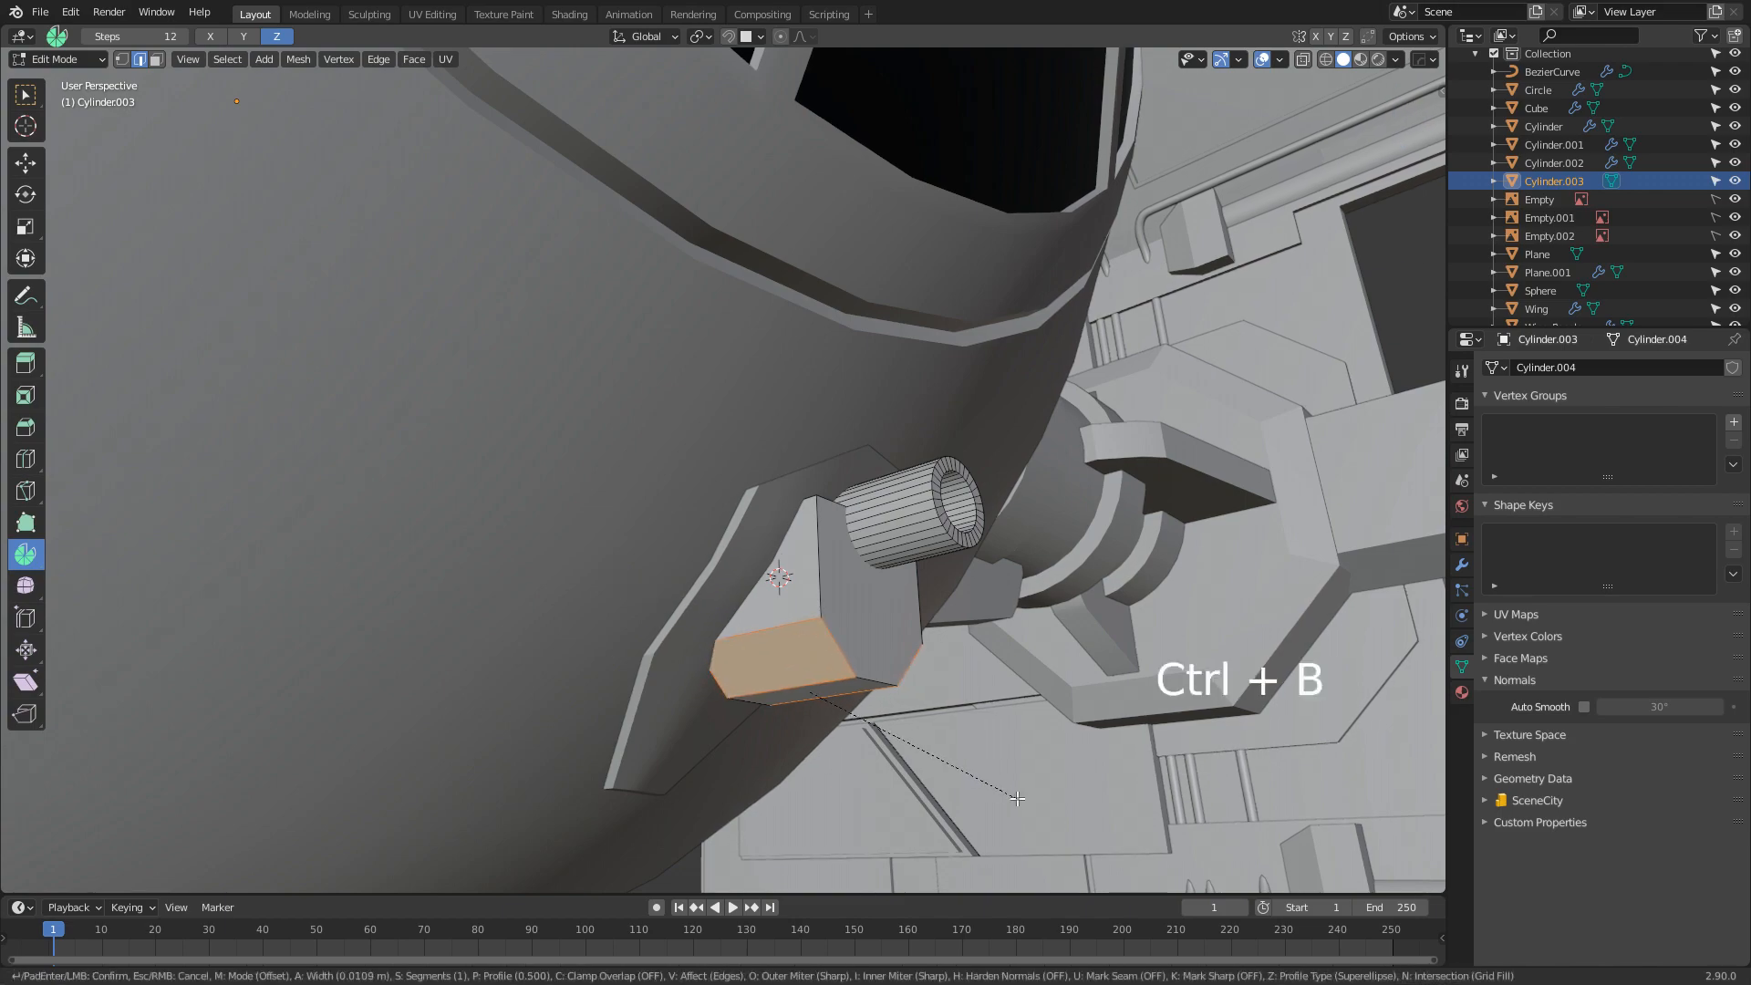
pyautogui.click(1017, 799)
# Try to raise the box's top face about 0.01 m along Z and start a loop cut, then undo the move
pyautogui.press('z')
pyautogui.moveTo(963, 701); pyautogui.dragTo(1140, 630, button='middle')
pyautogui.press('3')
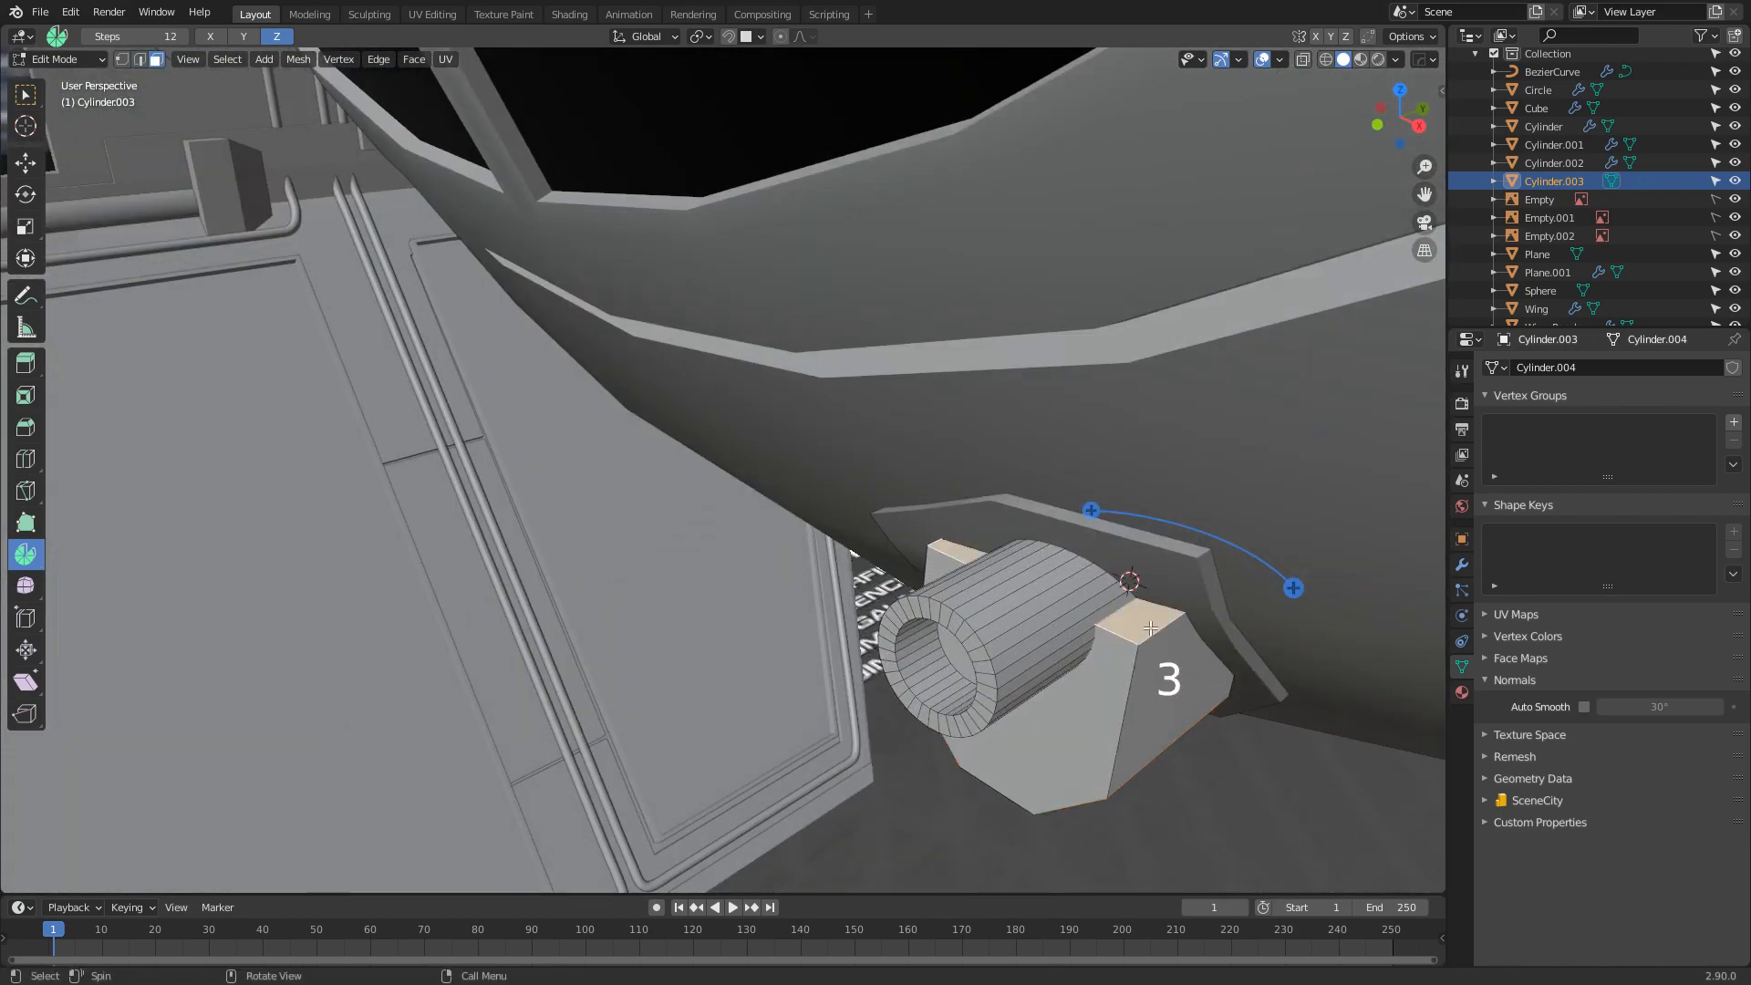
pyautogui.press('g')
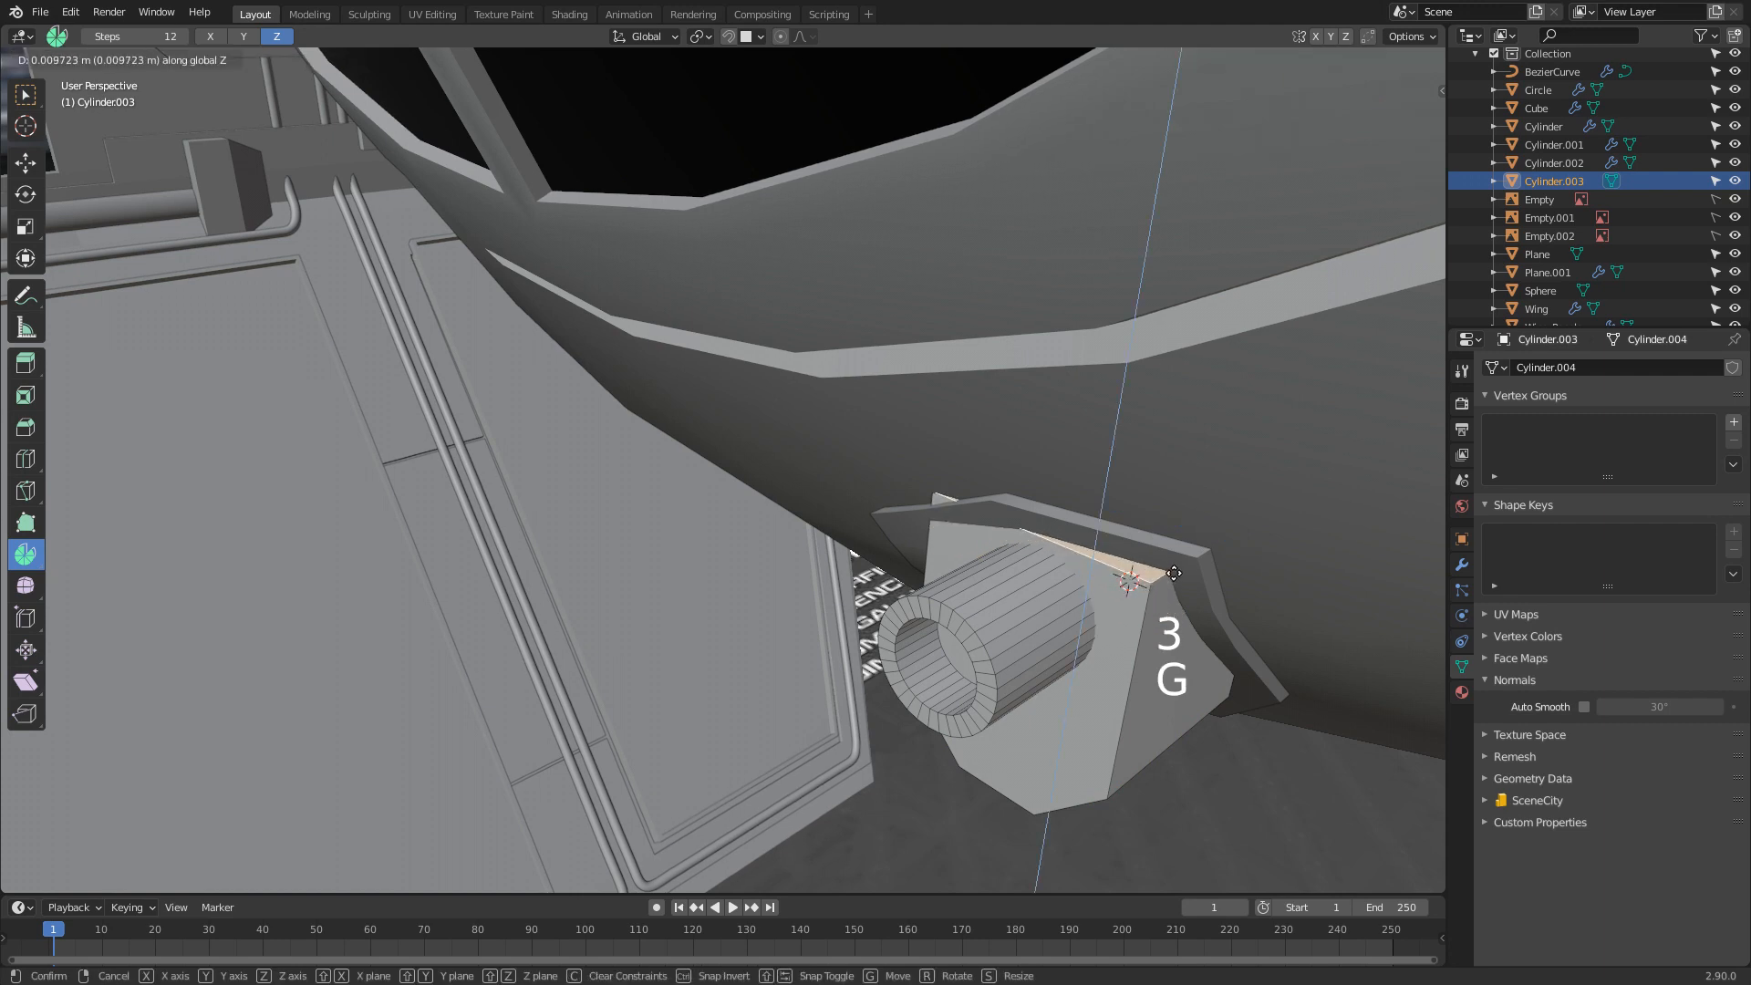
pyautogui.click(1174, 572)
pyautogui.hotkey('ctrl', 'r')
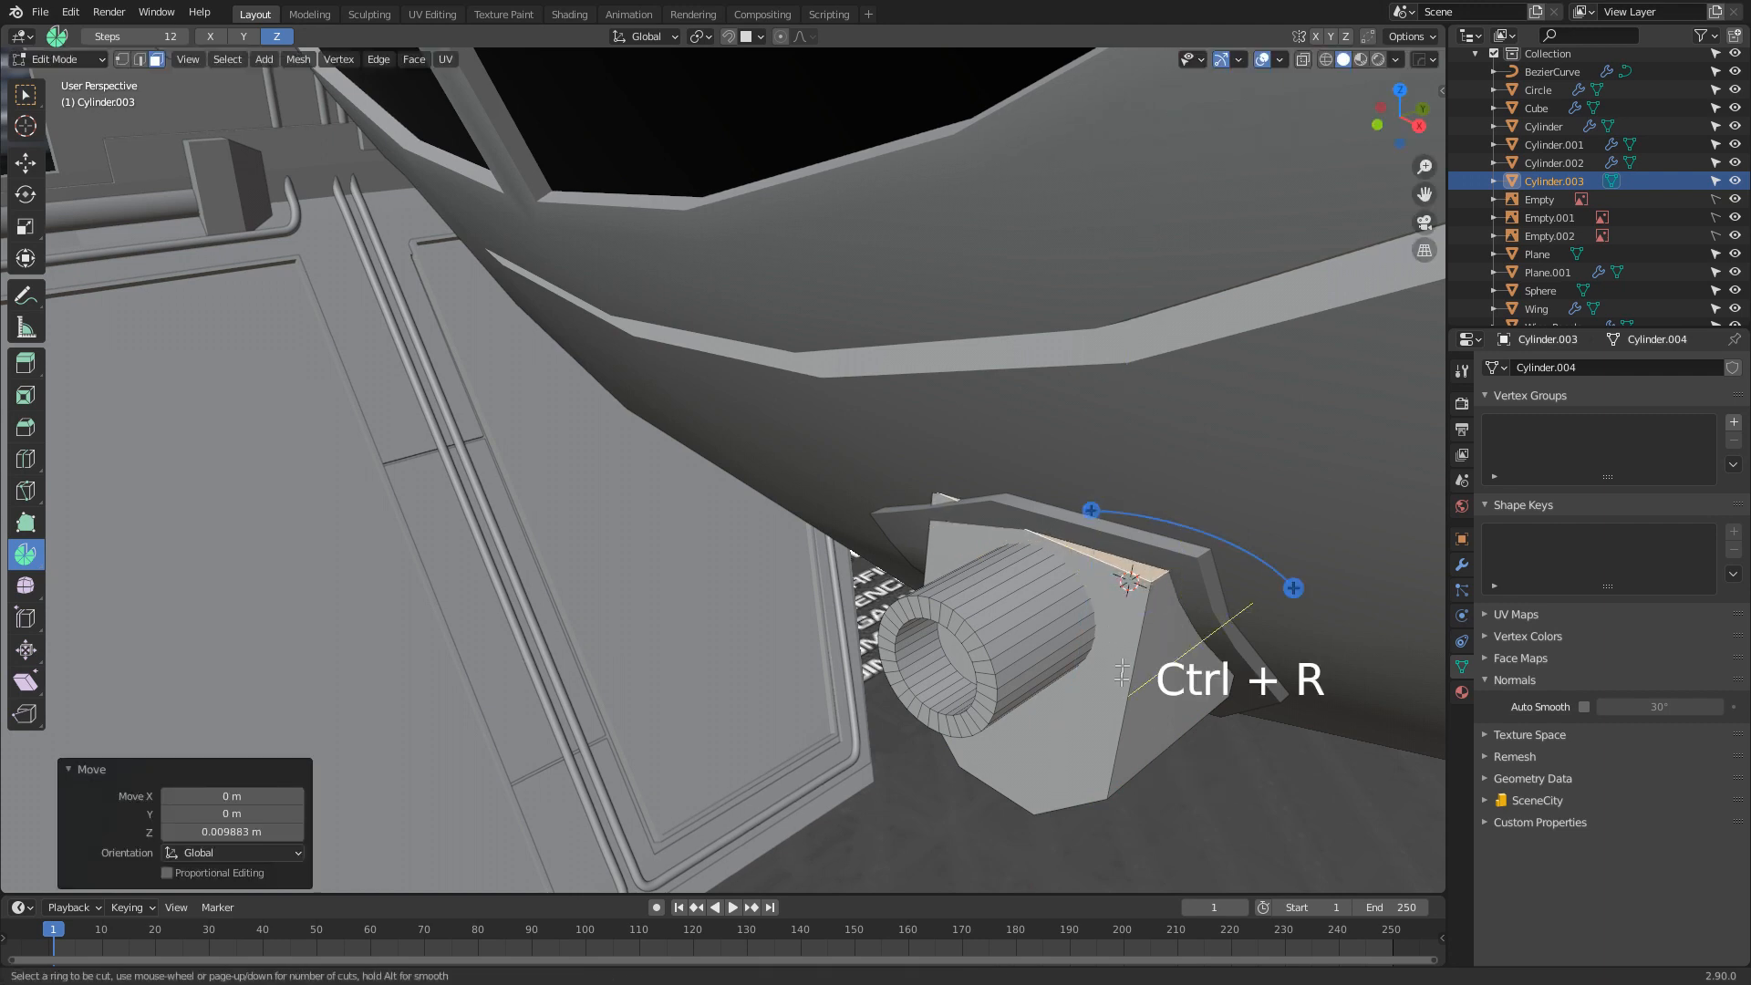
pyautogui.hotkey('ctrl', 'z')
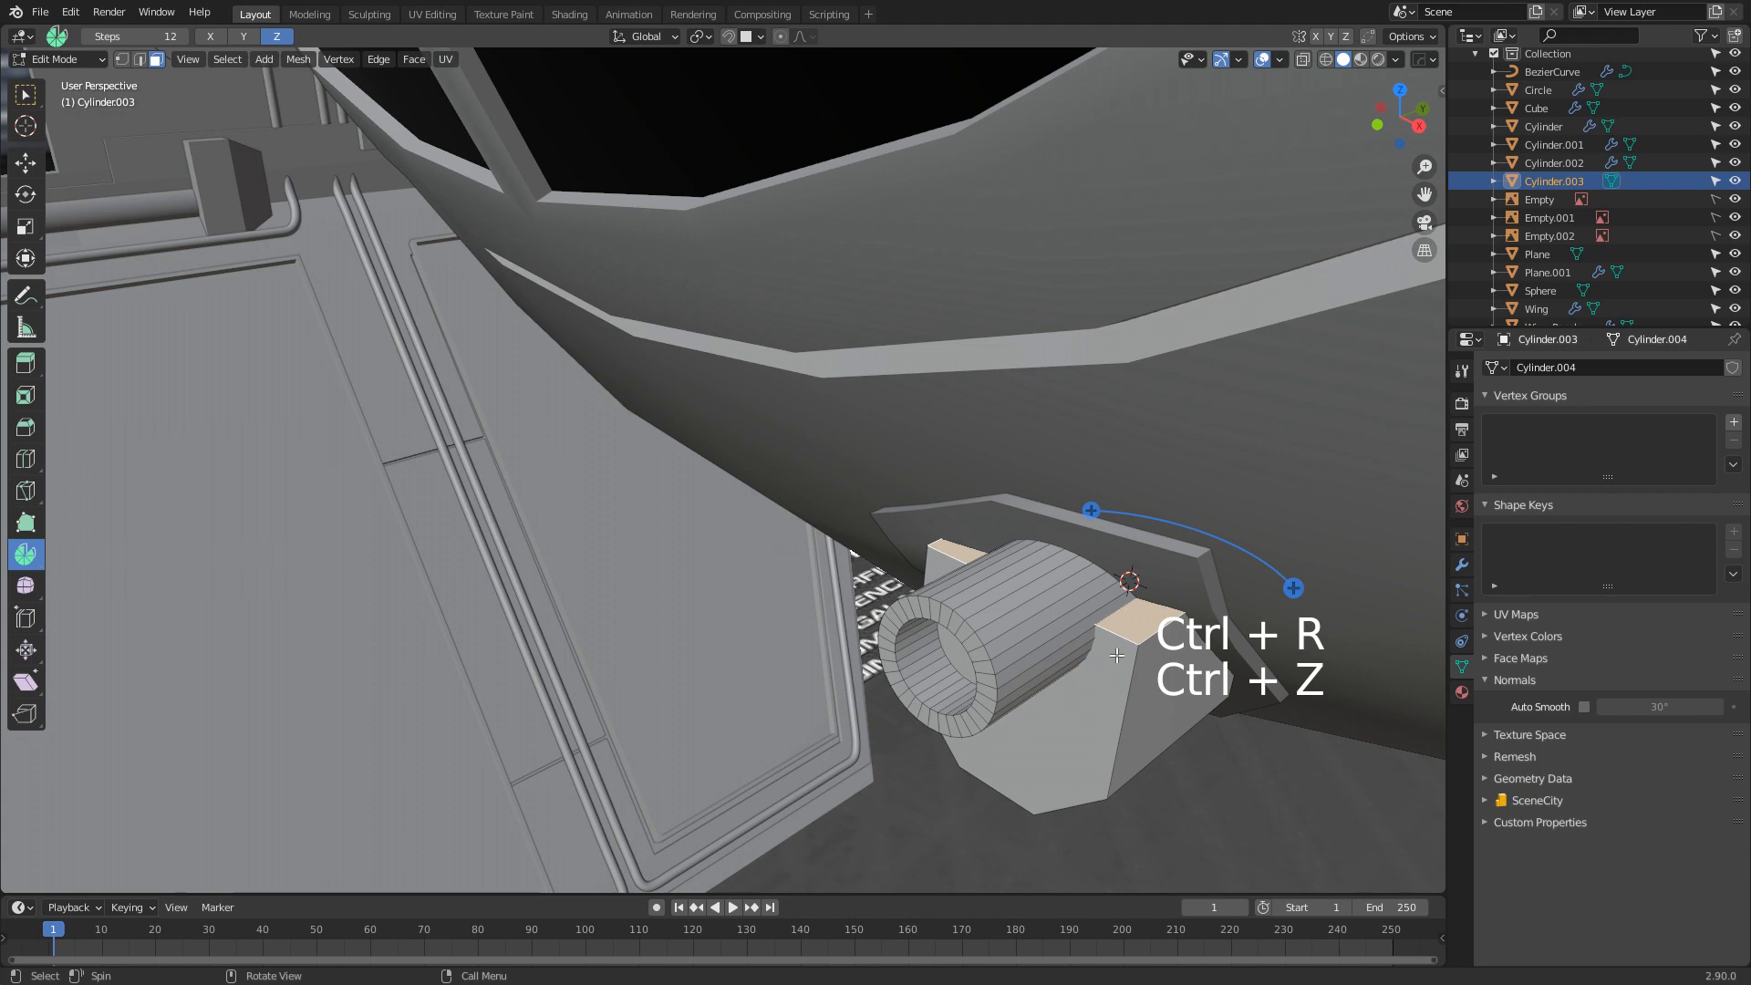
# Extrude the box's top face up about 0.009 m and taper the new top by scaling it to 0.447 along X
pyautogui.press('e')
pyautogui.click(1117, 655)
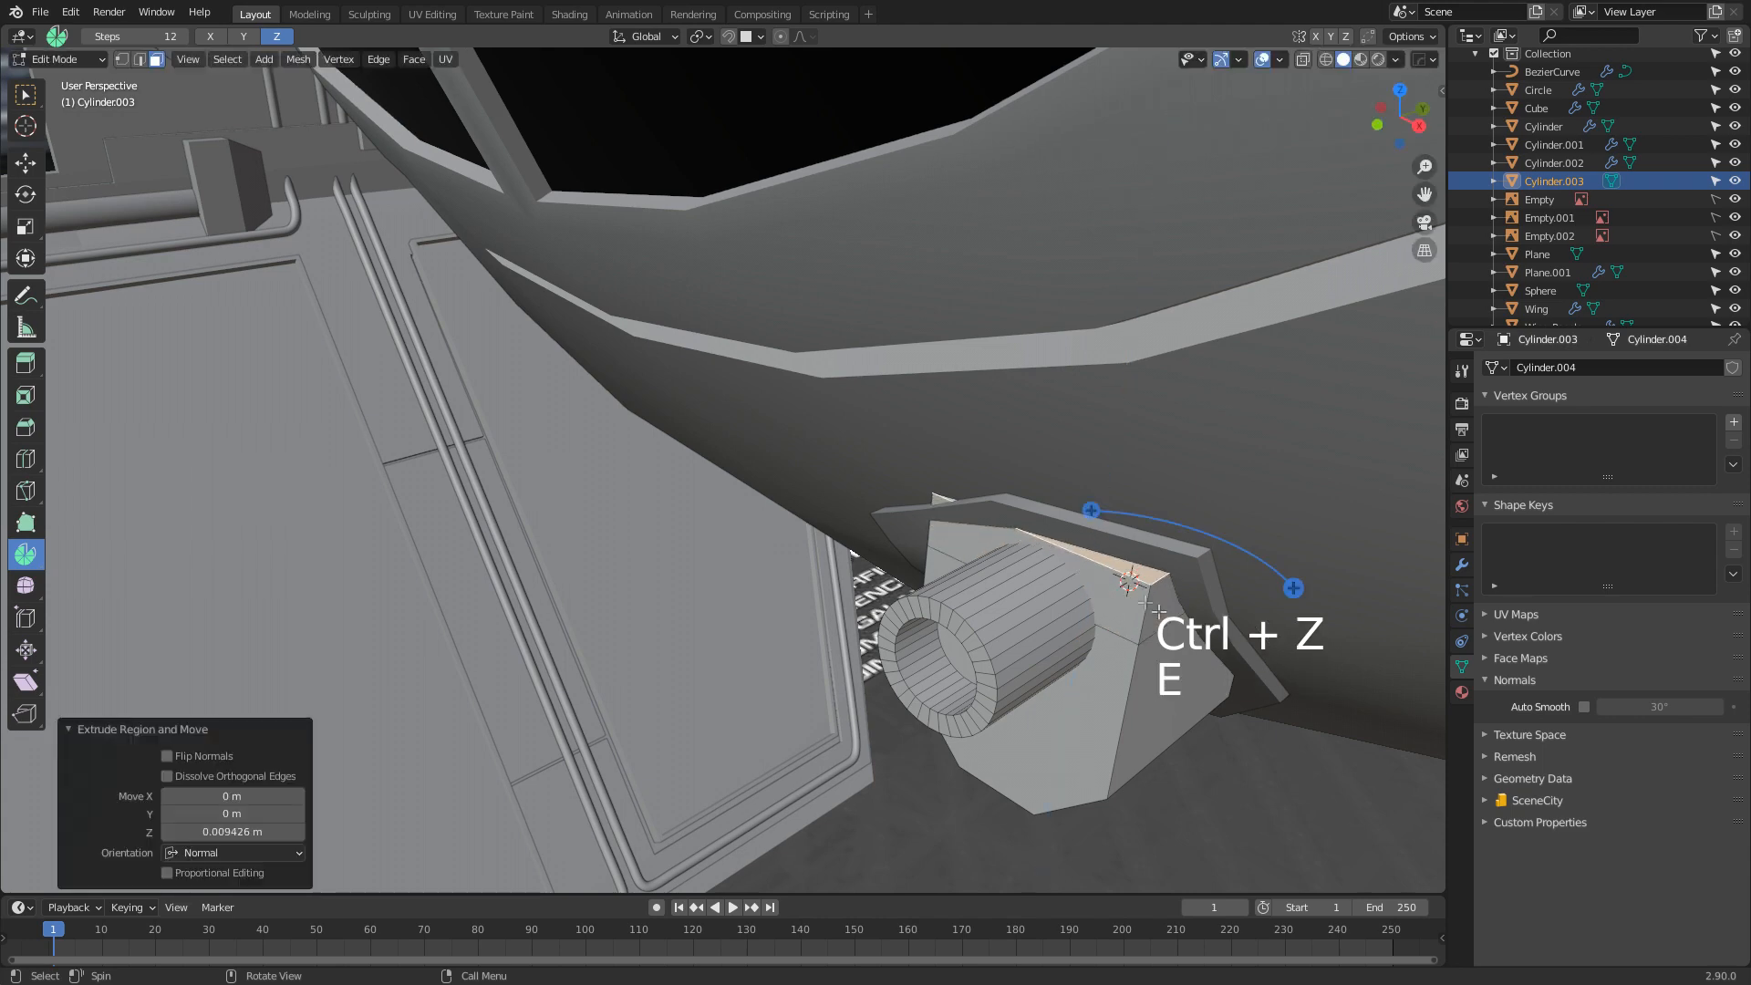
pyautogui.press('s')
pyautogui.click(1194, 584)
pyautogui.moveTo(1190, 587); pyautogui.dragTo(1097, 637, button='middle')
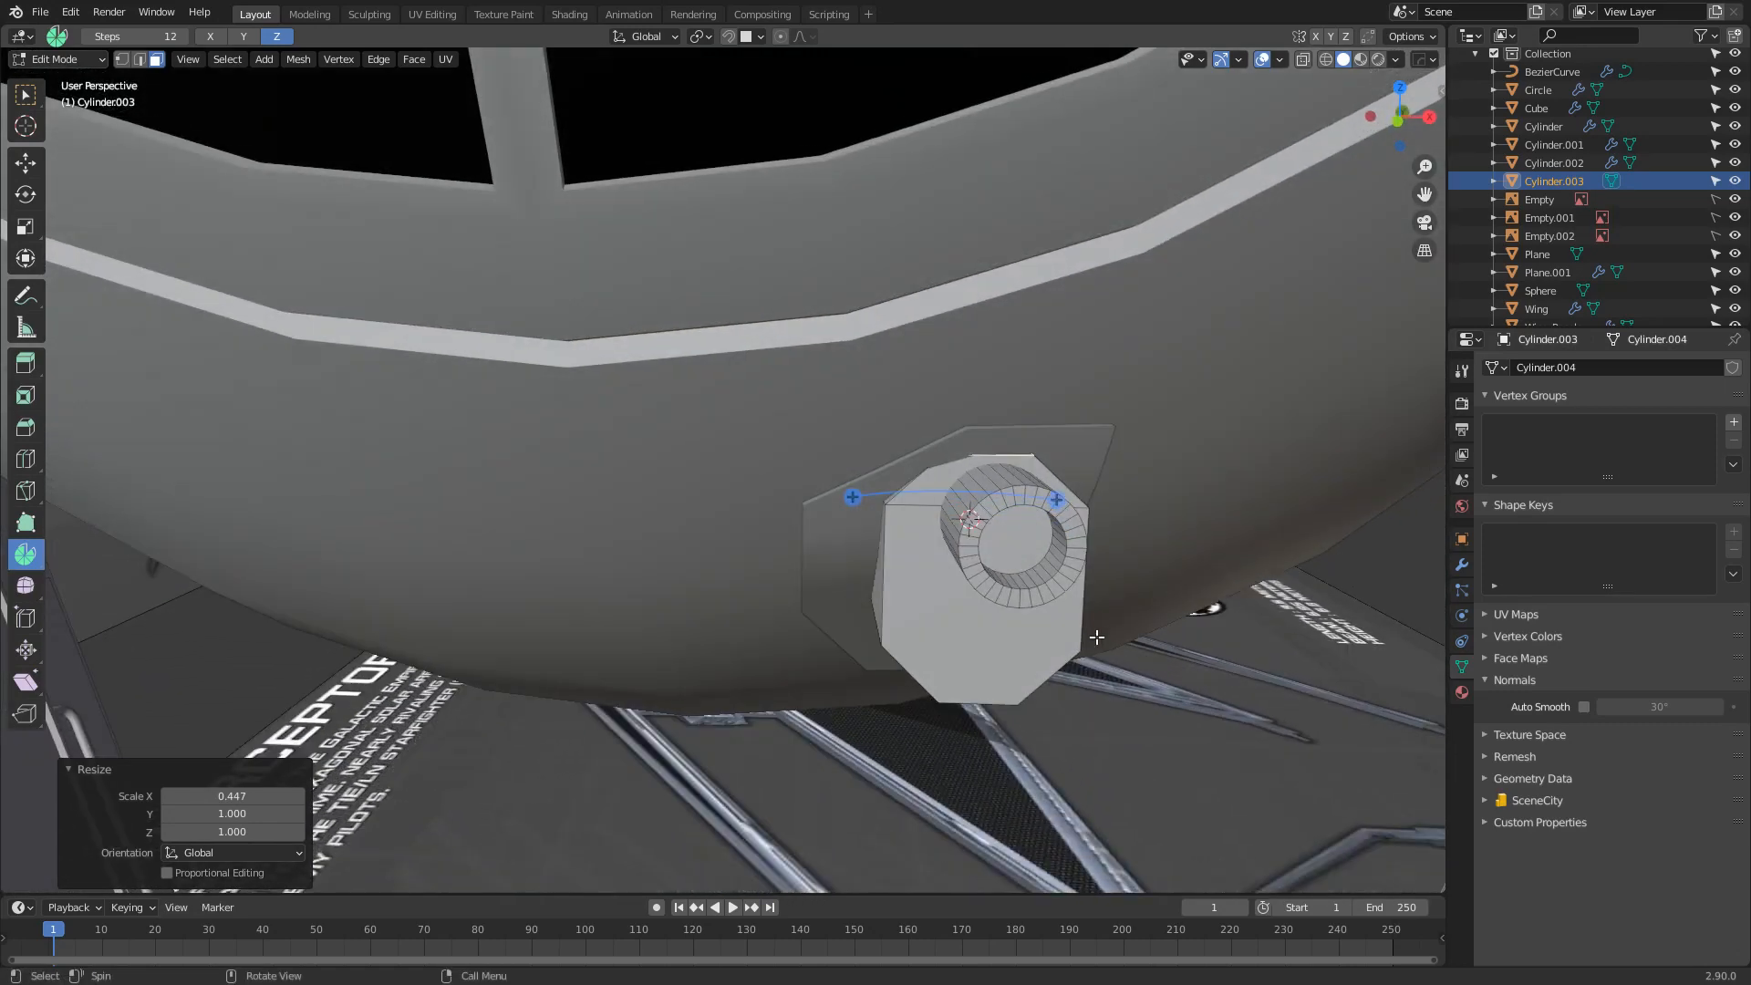
# Select the whole linked box and move it along Y relative to the barrel
pyautogui.hotkey('ctrl', 'l')
pyautogui.press('g')
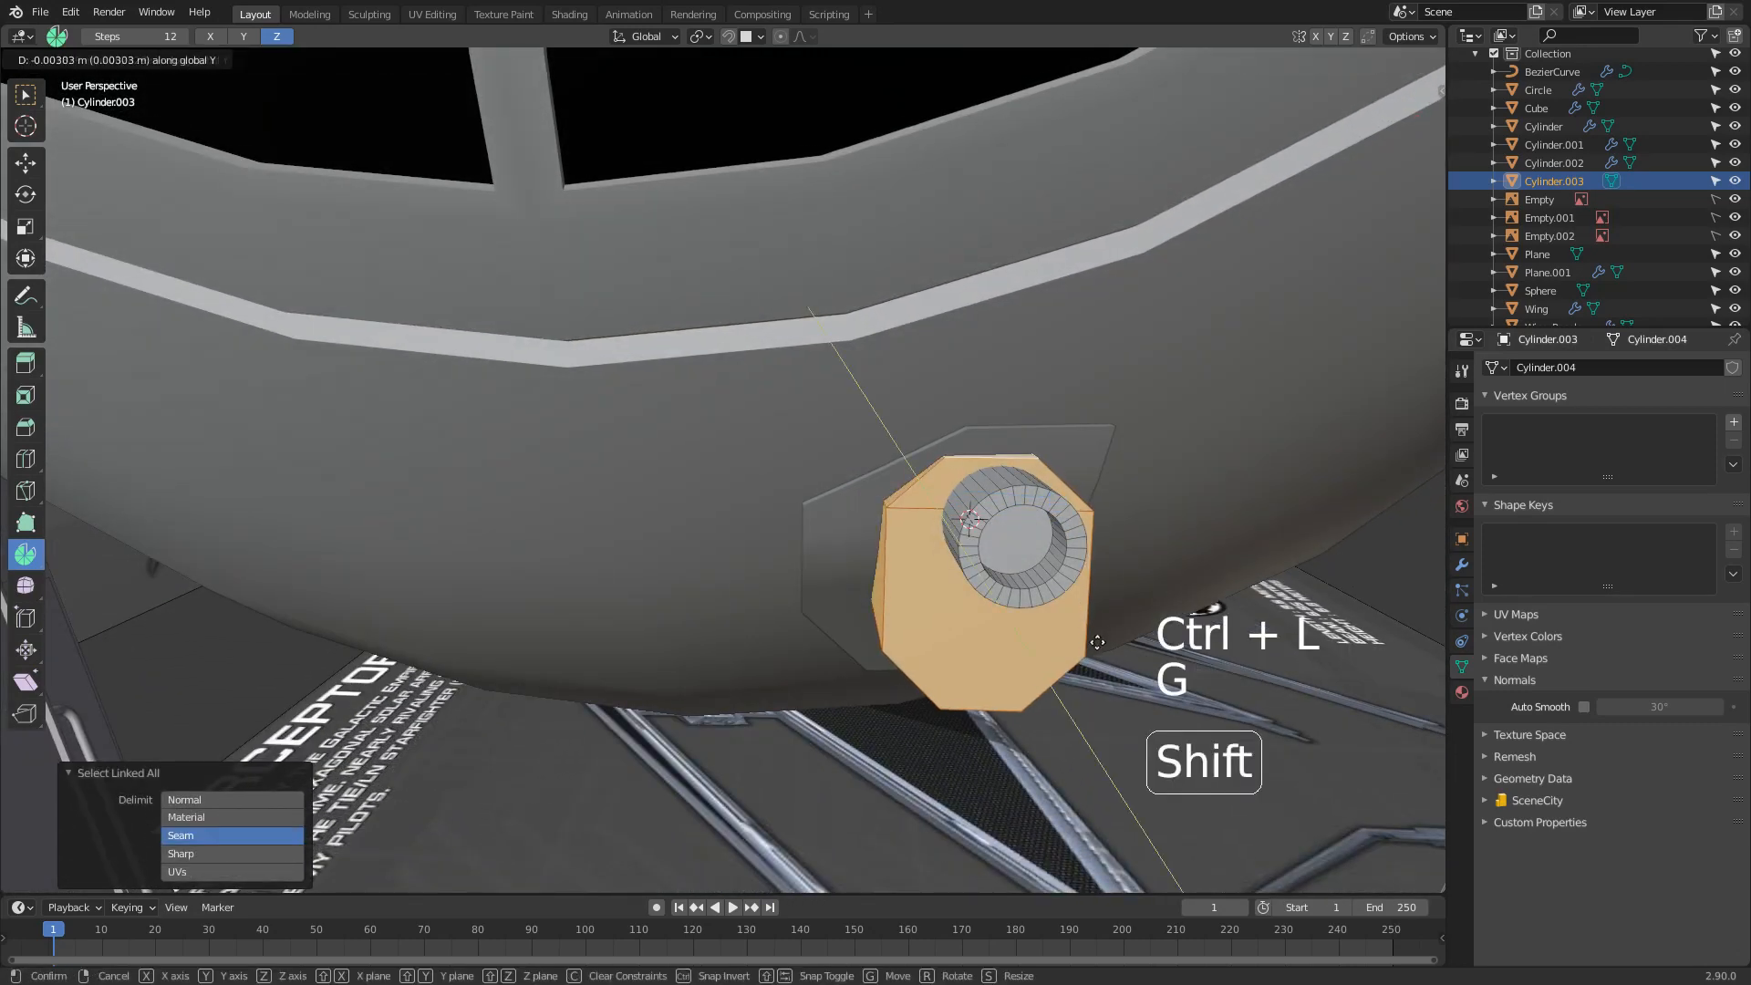
pyautogui.click(1100, 680)
pyautogui.moveTo(1099, 679); pyautogui.dragTo(904, 717, button='middle')
# Delete the box's front face and refill the opening as a main rectangle and a separate face between the lower bevels
pyautogui.click(821, 593)
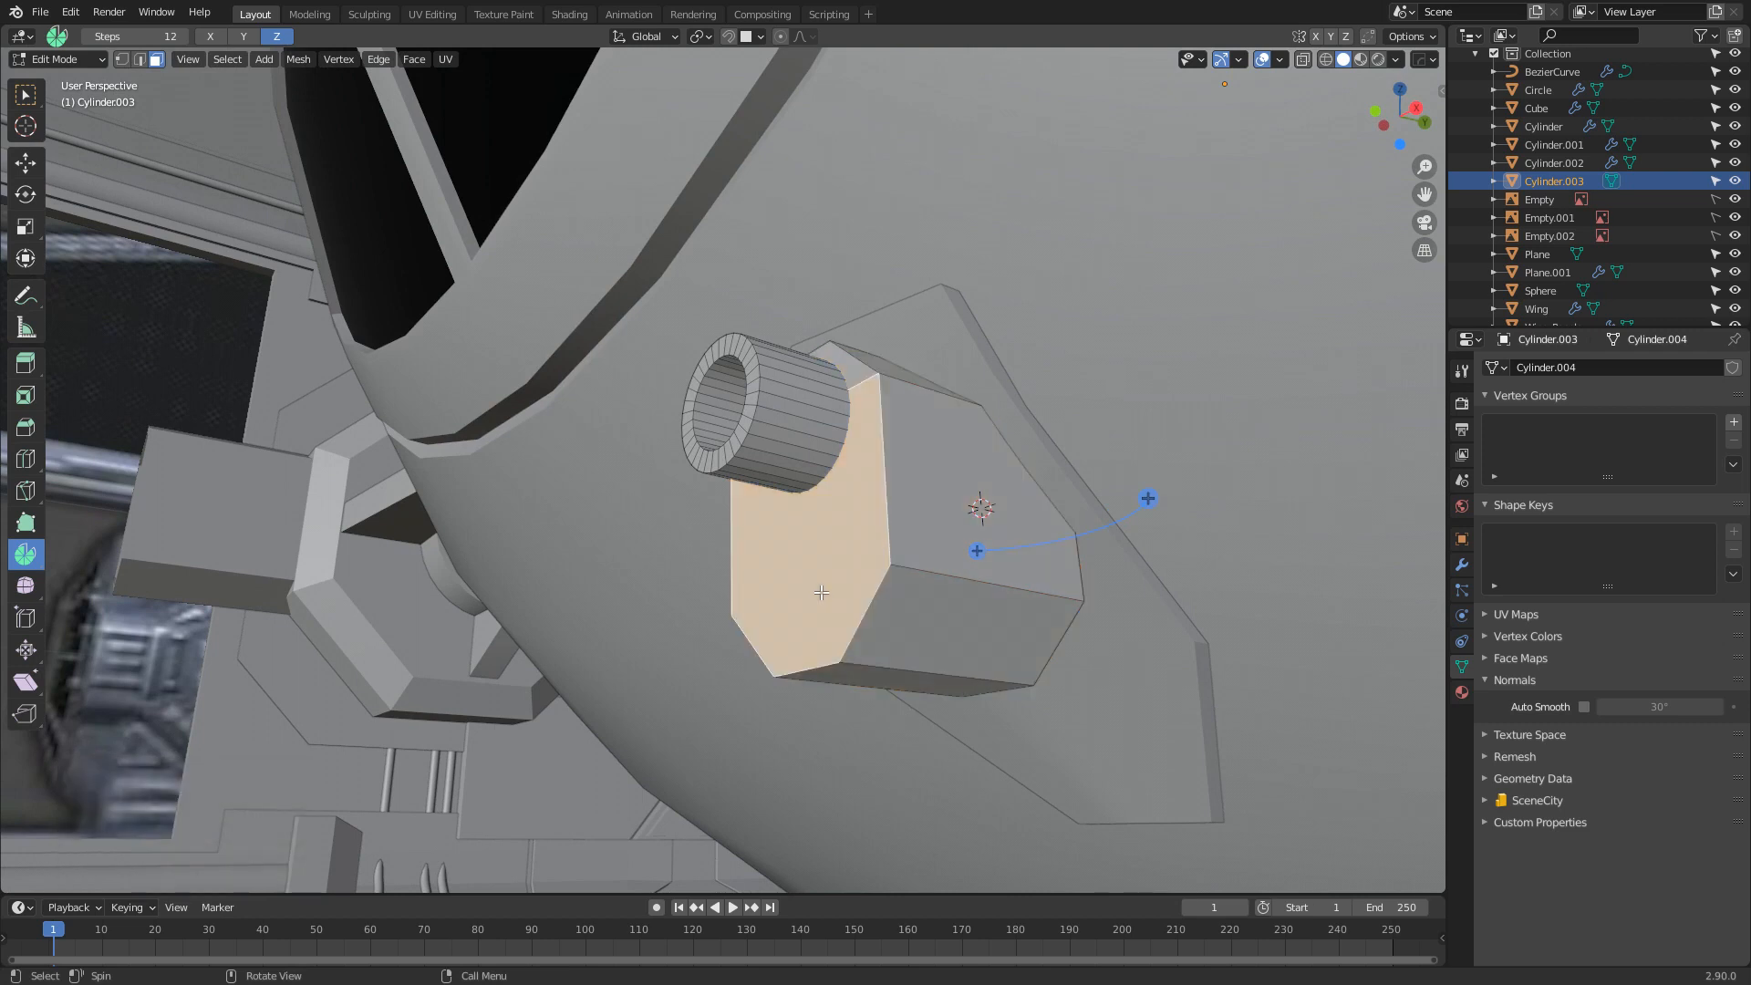
pyautogui.press('Delete')
pyautogui.click(801, 573)
pyautogui.press('2')
pyautogui.click(734, 551)
pyautogui.keyDown('shift'); pyautogui.click(887, 557); pyautogui.keyUp('shift')
pyautogui.press('f')
pyautogui.press('f')
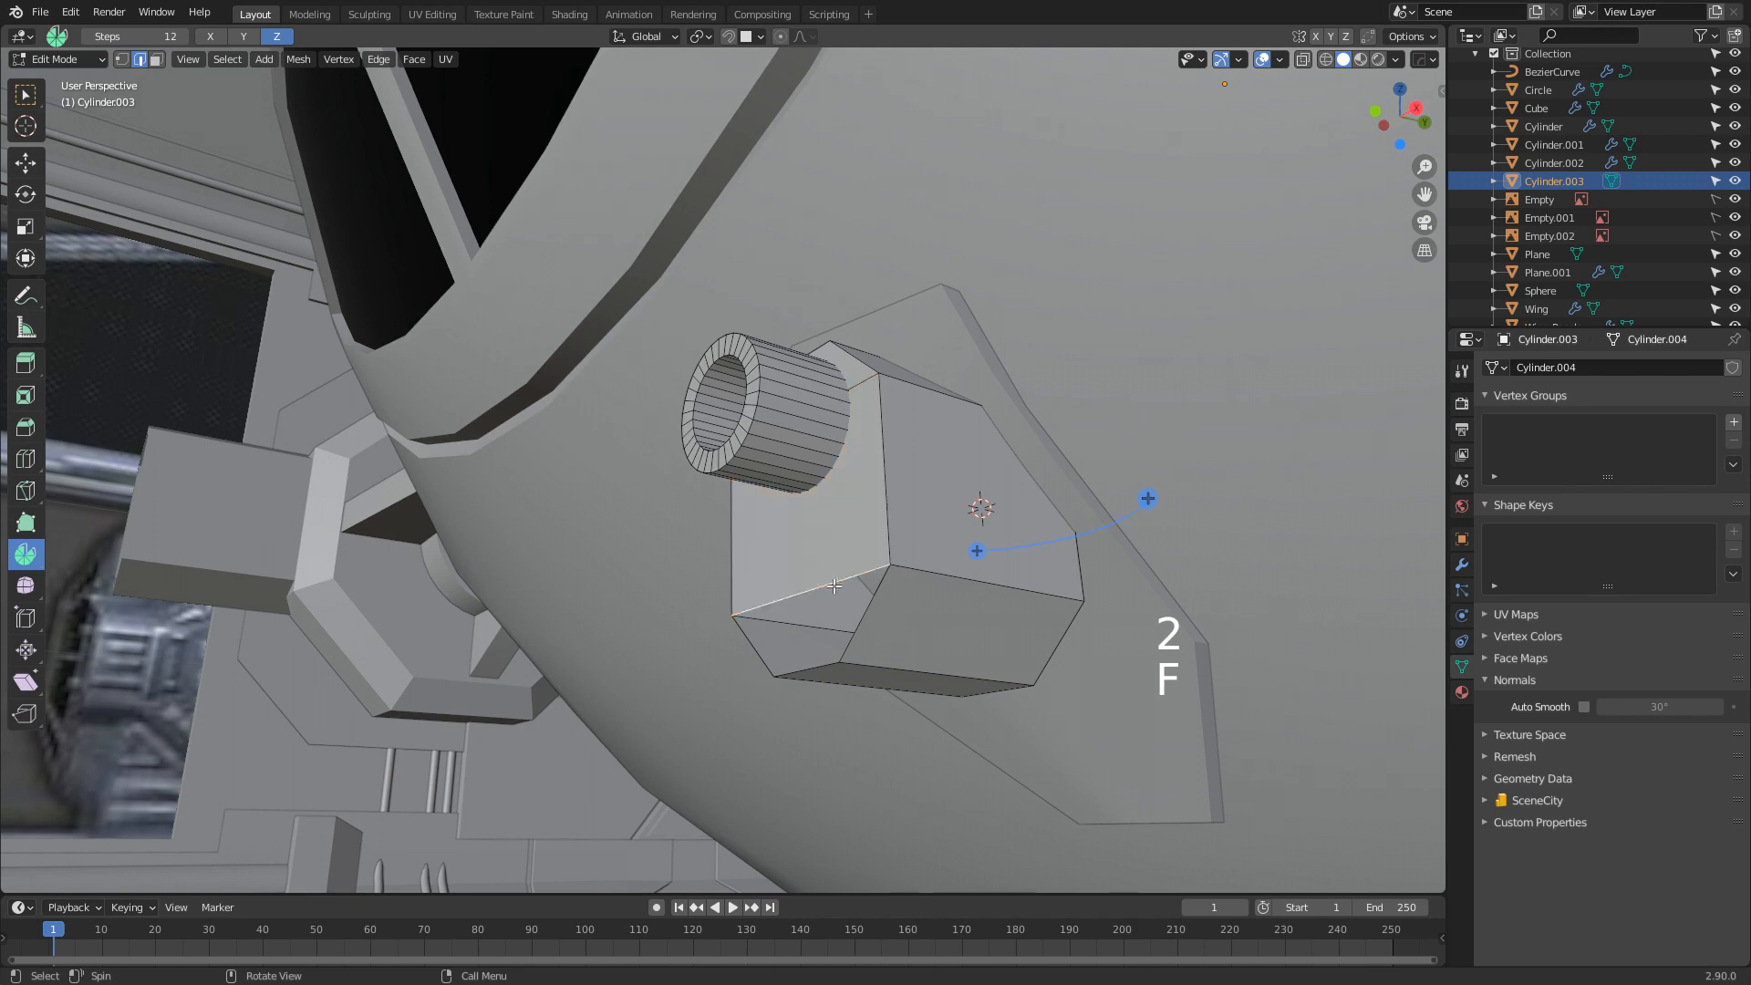
# Slope the box's lower front by moving its bottom front edge about 0.018 m along Y
pyautogui.moveTo(874, 573); pyautogui.dragTo(994, 698, button='middle')
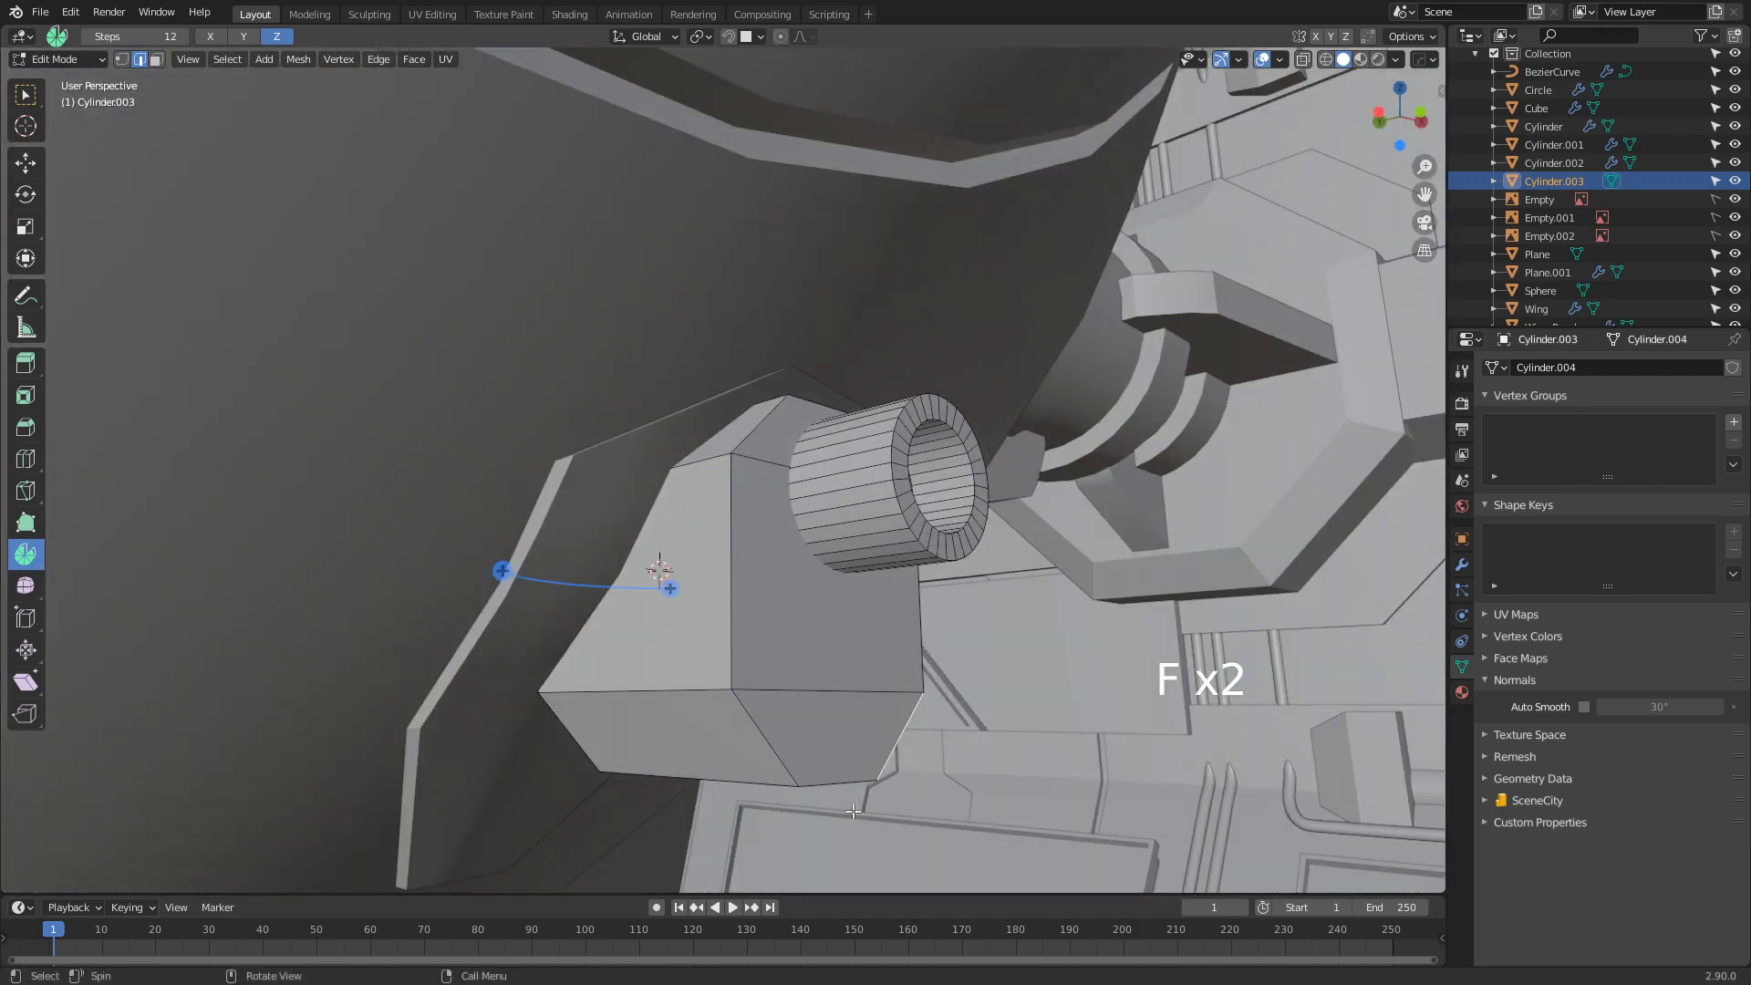
pyautogui.moveTo(848, 796); pyautogui.dragTo(1013, 675, button='middle')
pyautogui.press('g')
pyautogui.press('y')
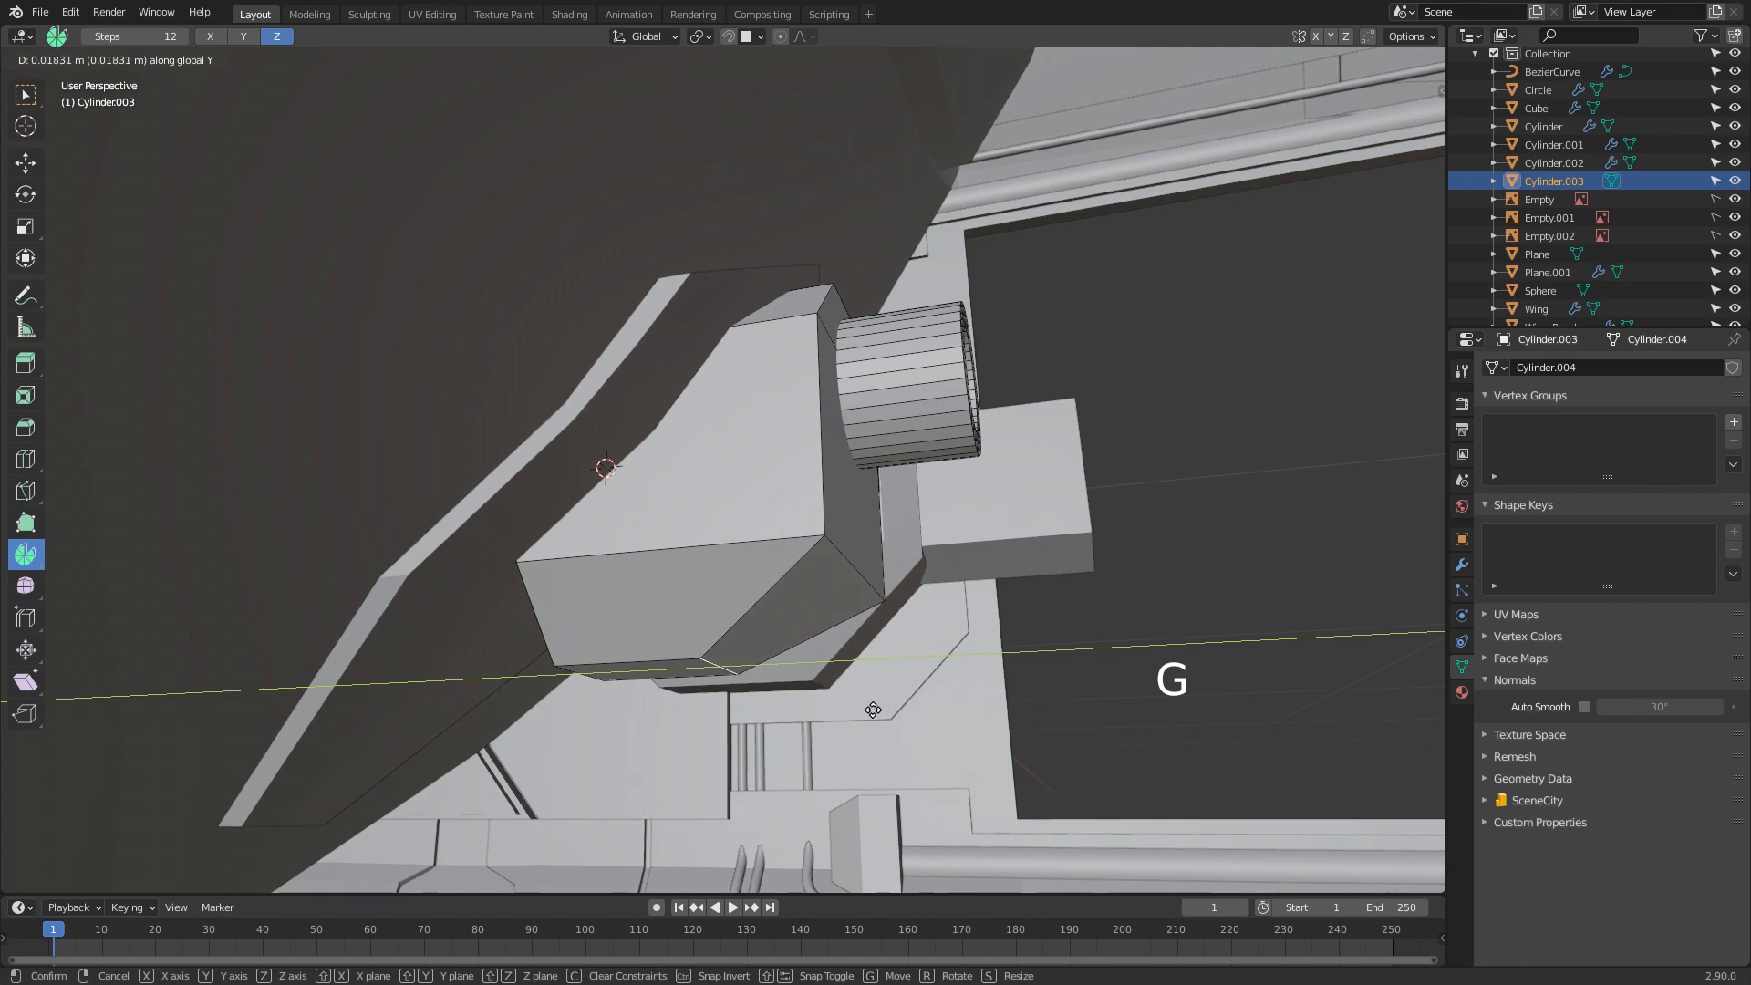
pyautogui.click(873, 709)
# Move the front rectangle and the trapezoid face above it together to adjust the box's depth around the barrel
pyautogui.moveTo(873, 710); pyautogui.dragTo(527, 437, button='middle')
pyautogui.press('3')
pyautogui.click(490, 412)
pyautogui.keyDown('shift'); pyautogui.click(513, 233); pyautogui.keyUp('shift')
pyautogui.moveTo(670, 497); pyautogui.dragTo(613, 447, button='middle')
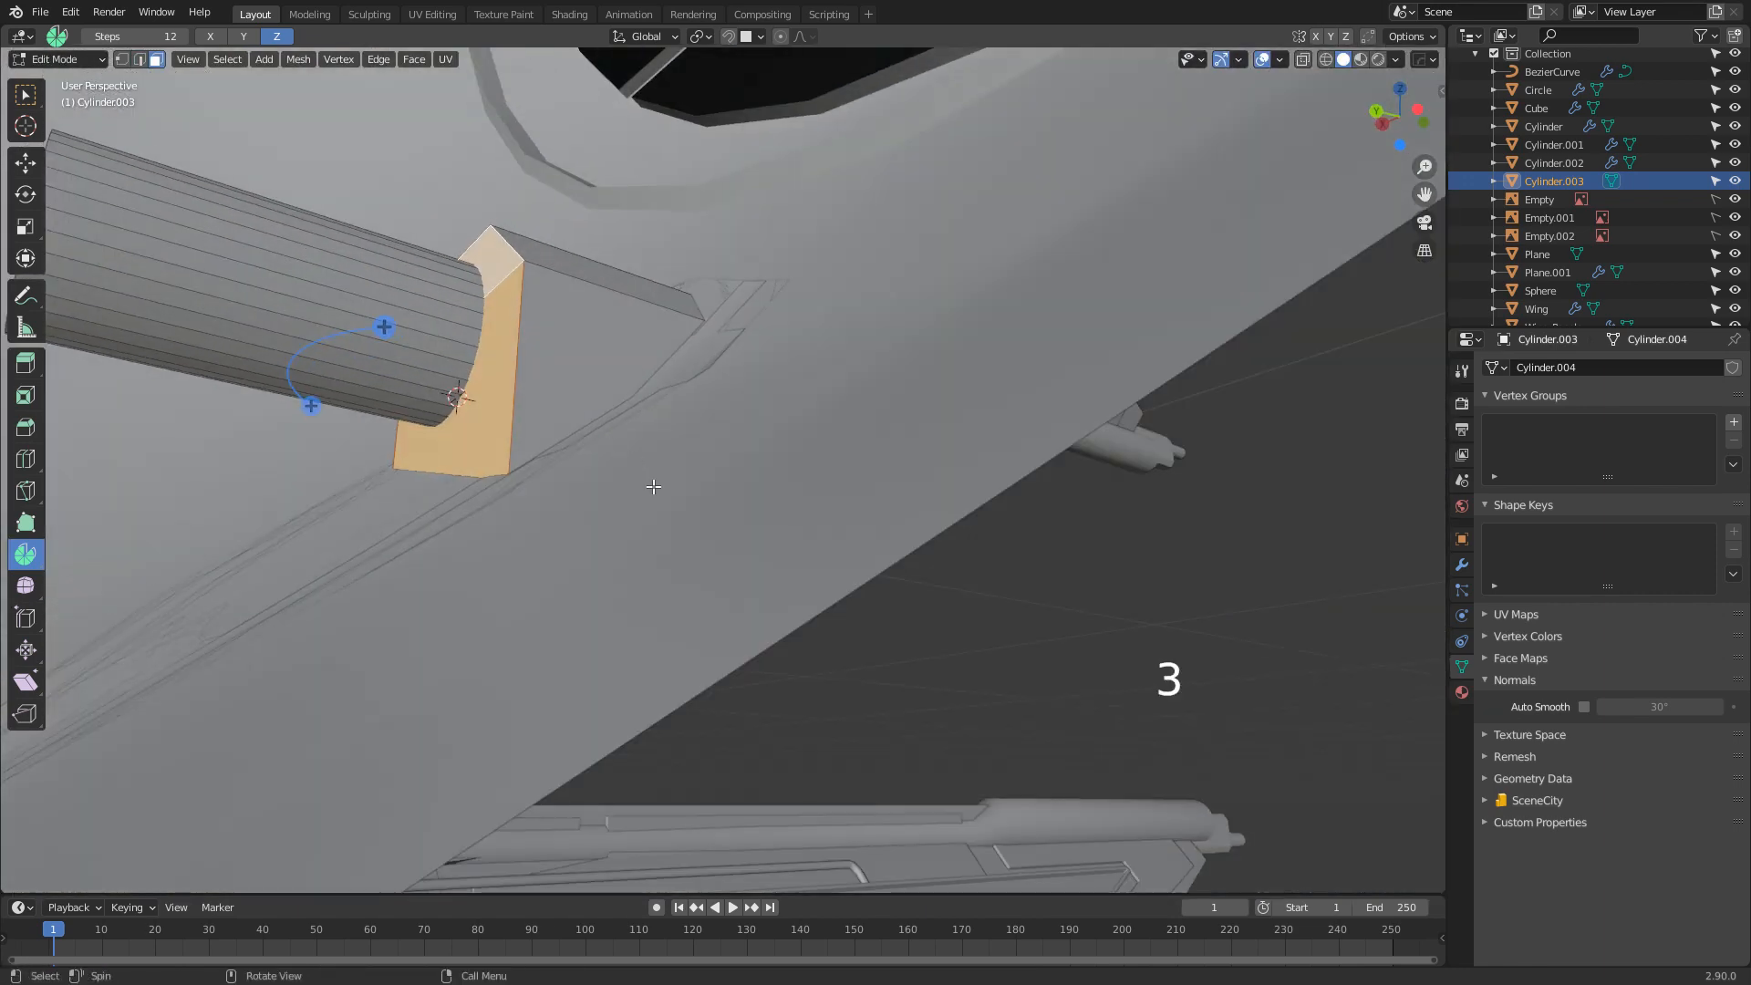
pyautogui.press('g')
pyautogui.click(529, 499)
pyautogui.moveTo(529, 499); pyautogui.dragTo(850, 541, button='middle')
pyautogui.press('Tab')
pyautogui.press('Tab')
pyautogui.moveTo(977, 536); pyautogui.dragTo(975, 547, button='middle')
# Duplicate the box's front rectangle in front view, place the copy at the lower outer corner and scale it to 0.567
pyautogui.click(828, 553)
pyautogui.moveTo(827, 553); pyautogui.dragTo(939, 570, button='middle')
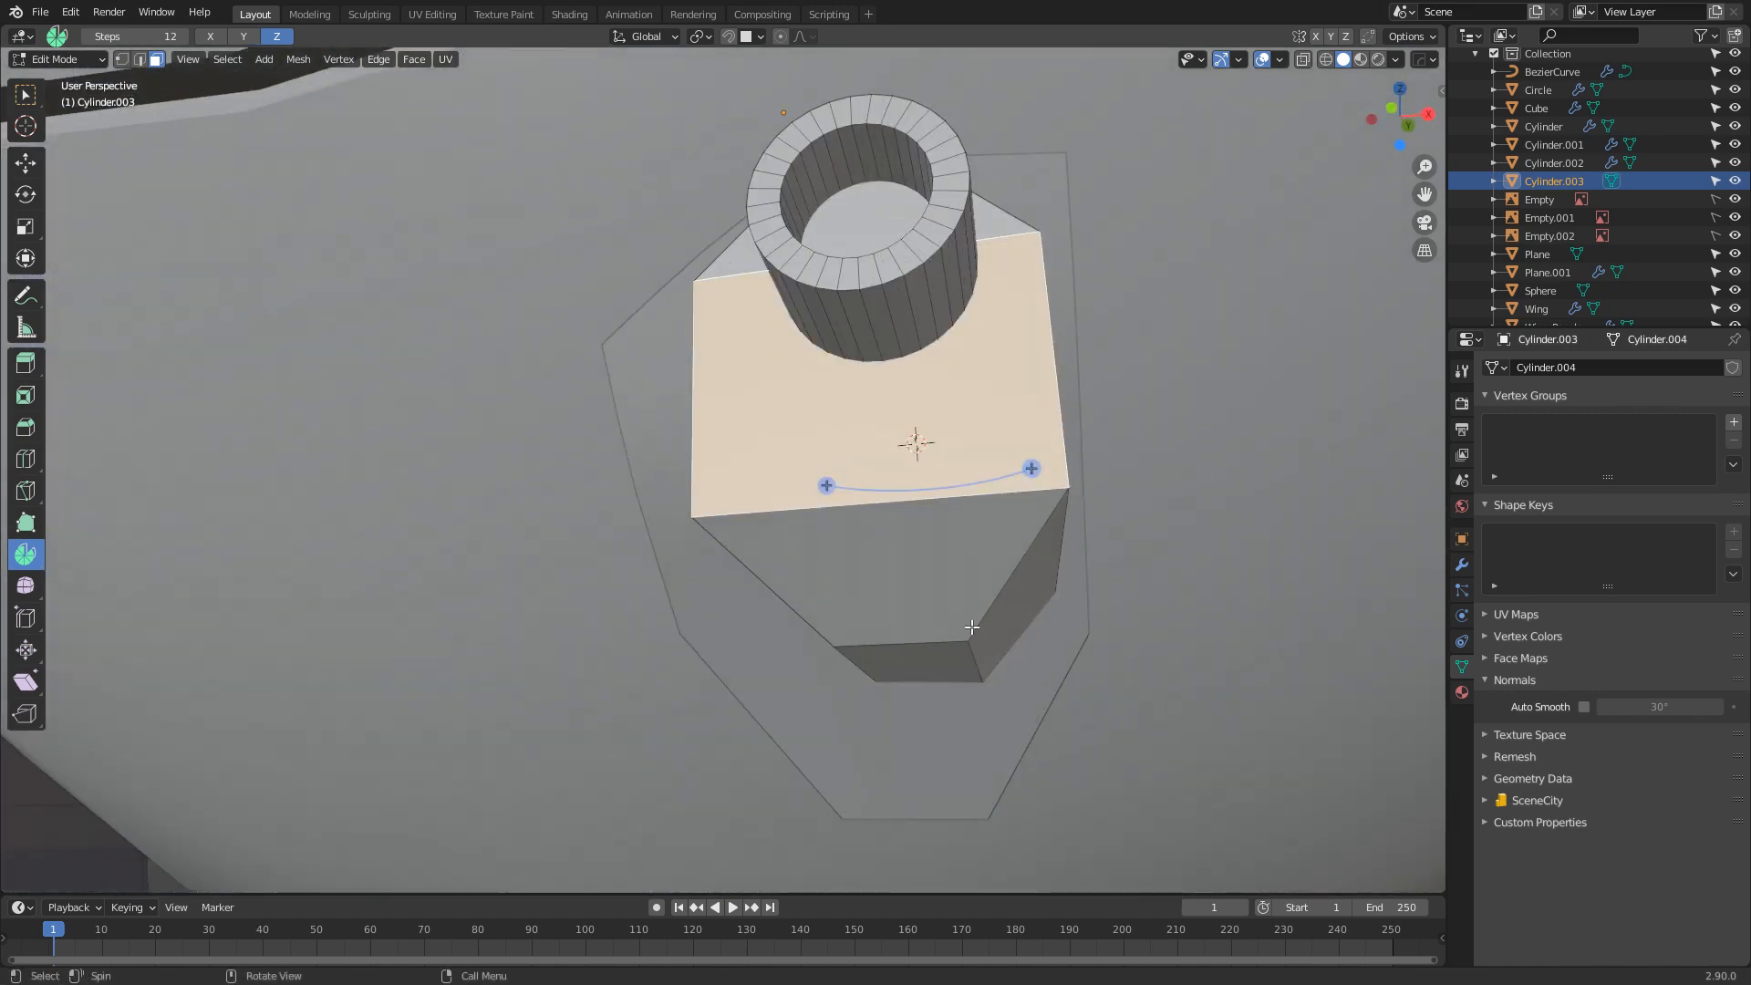
pyautogui.press('KP_3')
pyautogui.press('KP_1')
pyautogui.hotkey('shift', 'd')
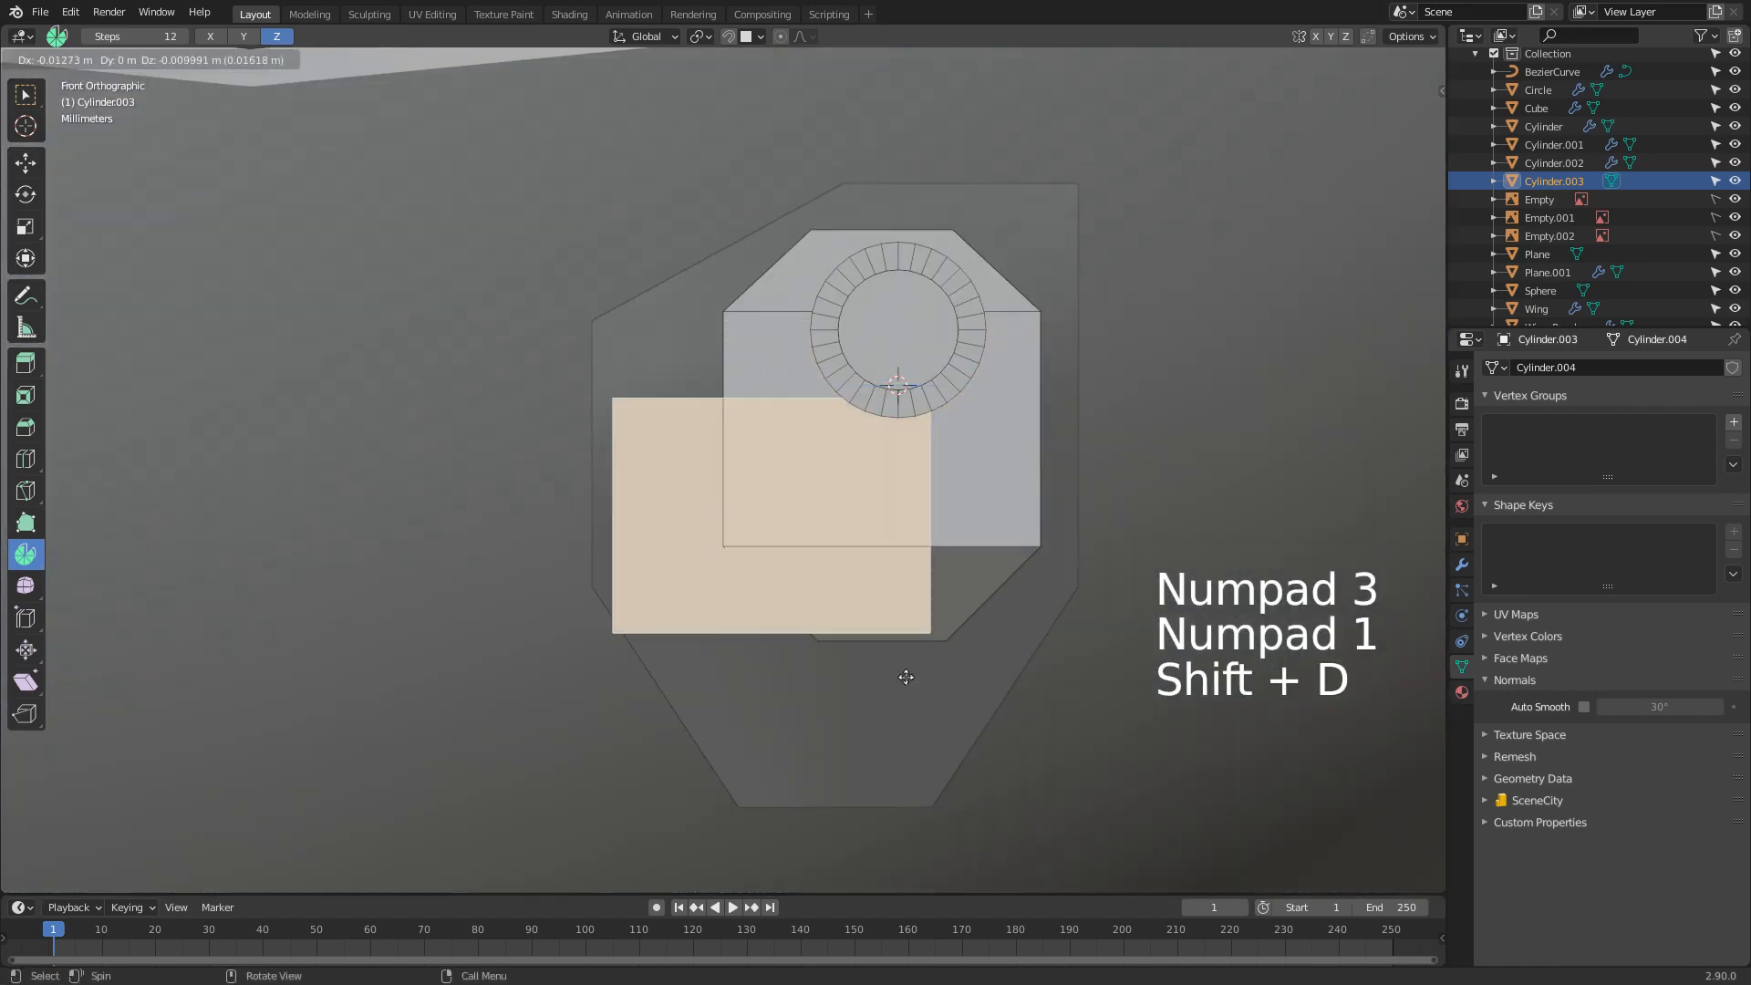
pyautogui.click(906, 677)
pyautogui.press('s')
pyautogui.click(1095, 625)
pyautogui.moveTo(1095, 625); pyautogui.dragTo(1015, 634, button='middle')
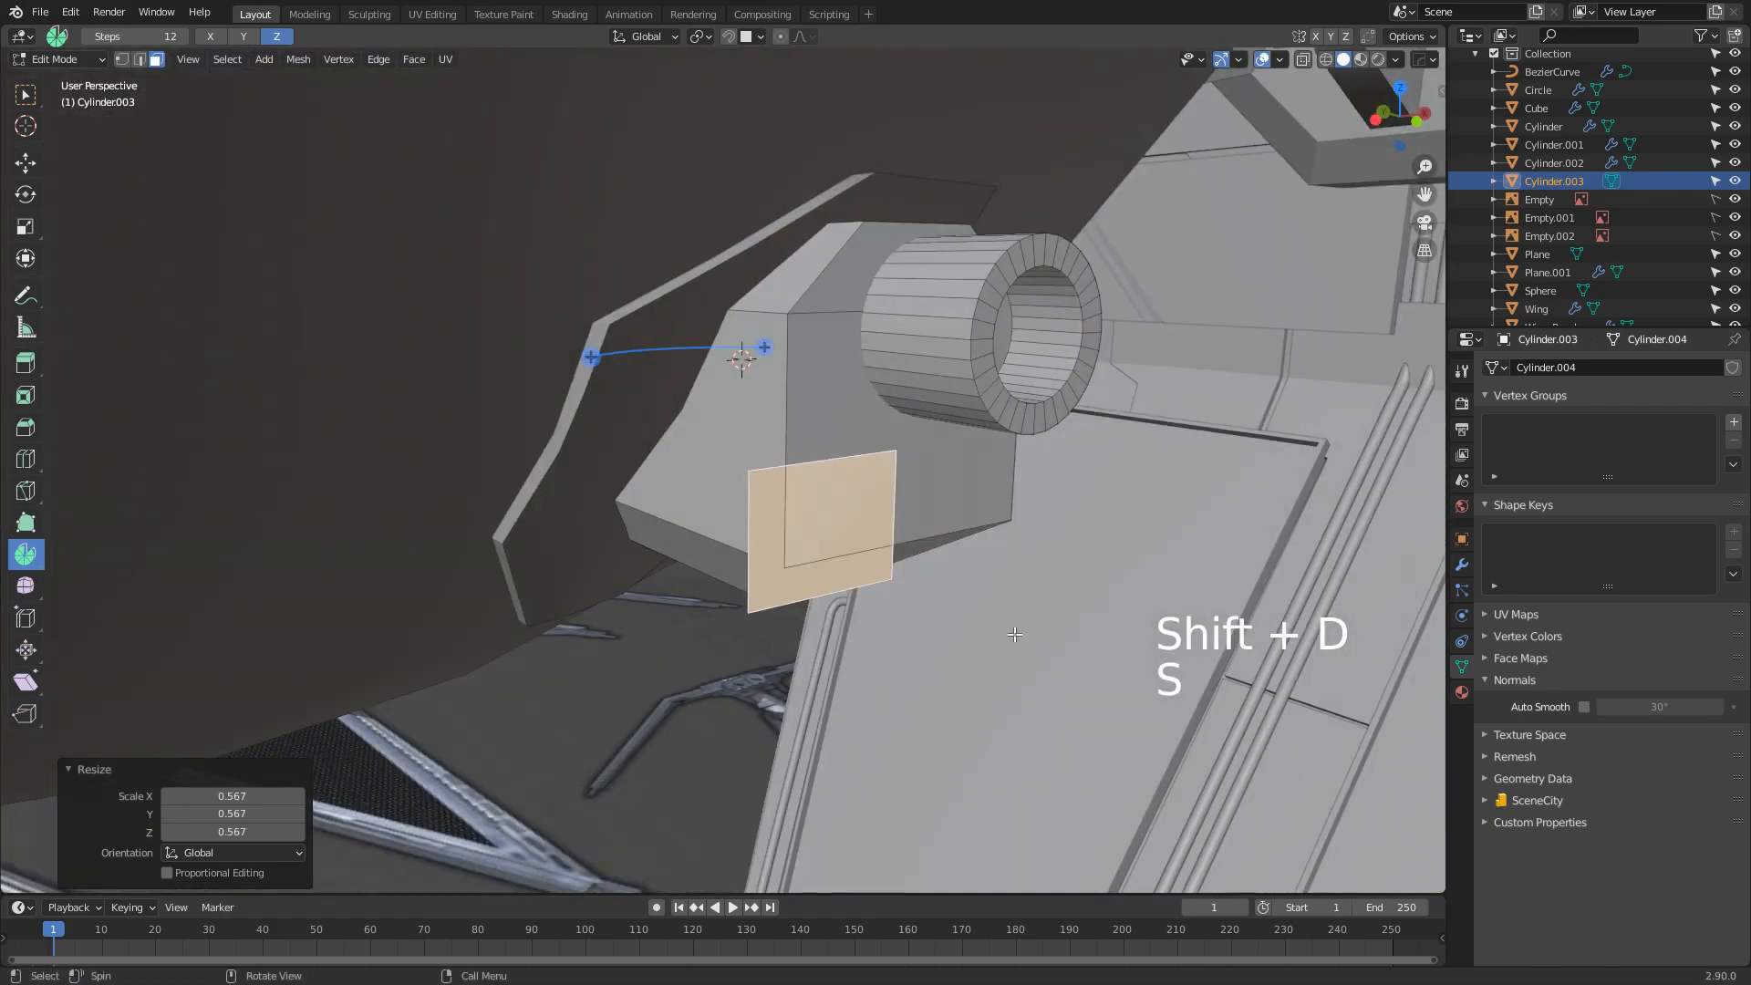
# Move the copied face about -0.0017 m along Y and extrude it back toward the hull as a smaller side box
pyautogui.press('g')
pyautogui.click(1015, 634)
pyautogui.press('e')
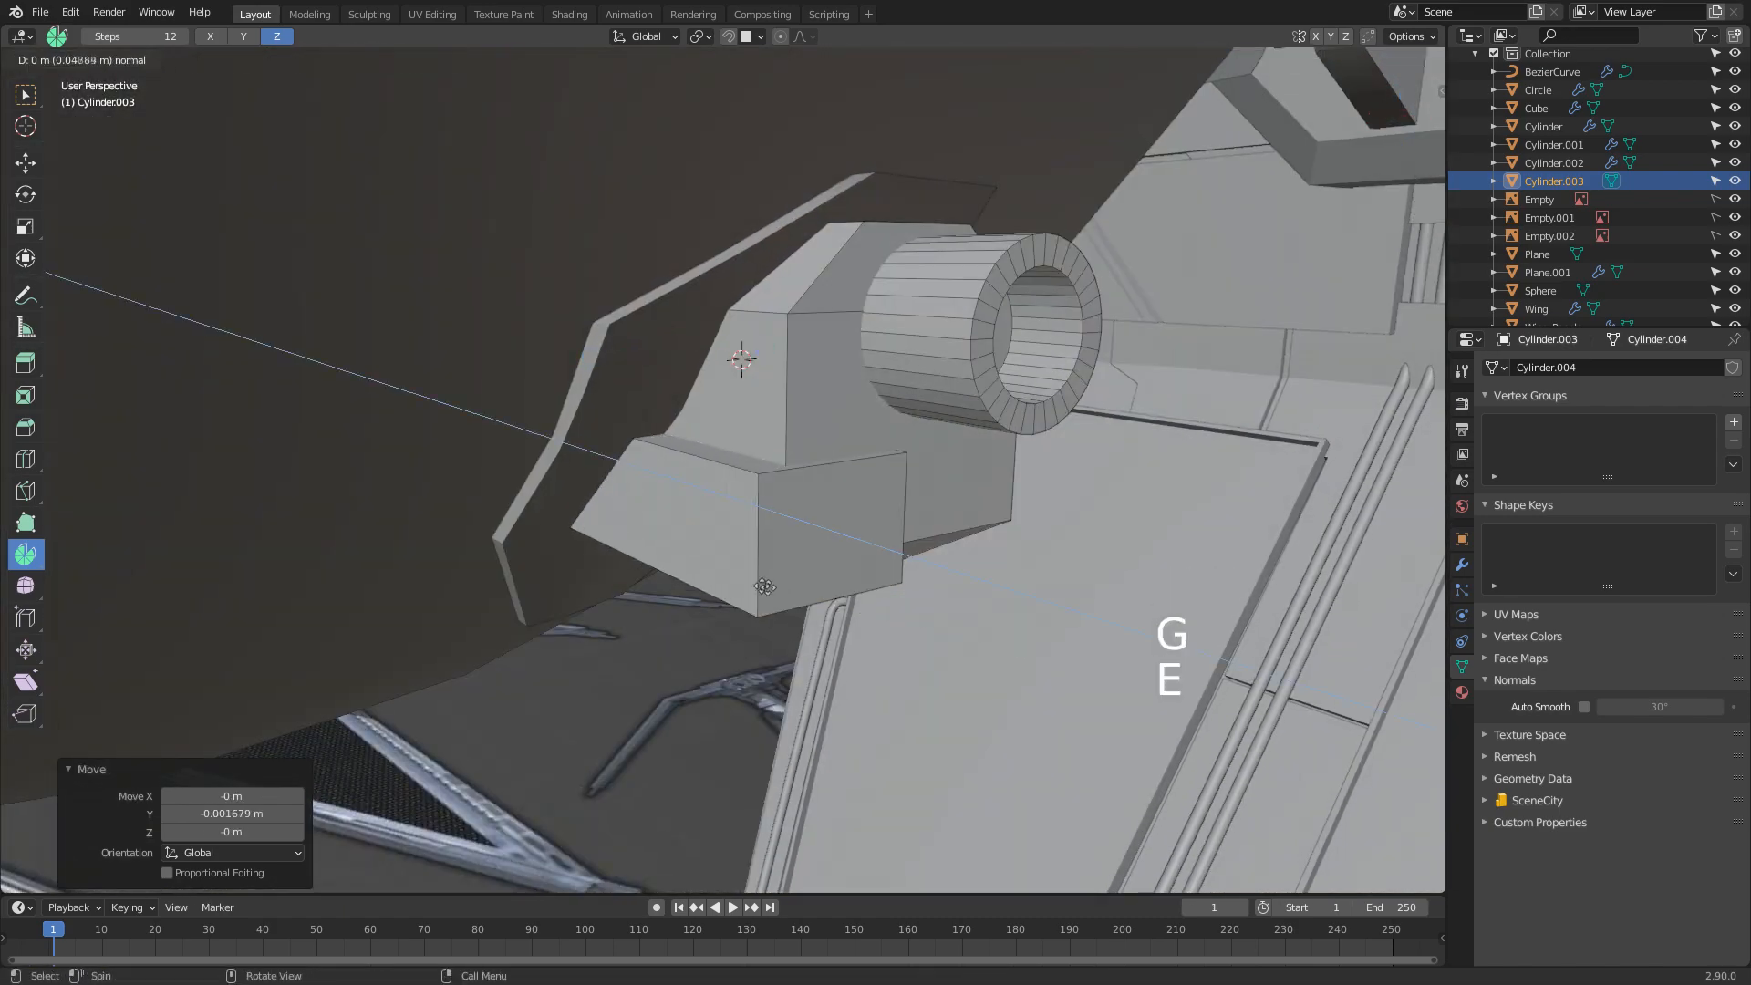
pyautogui.click(758, 588)
pyautogui.press('z')
pyautogui.click(879, 599)
pyautogui.press('Tab')
# Bevel the lower outer edge of the small side box about 0.004 m with one segment
pyautogui.scroll(-2, 942, 671)
pyautogui.moveTo(943, 673)
pyautogui.mouseDown(button='middle')
pyautogui.moveTo(735, 665)
pyautogui.moveTo(866, 673)
pyautogui.moveTo(774, 615)
pyautogui.moveTo(861, 645)
pyautogui.moveTo(775, 603)
pyautogui.mouseUp(button='middle')
pyautogui.press('Tab')
pyautogui.scroll(4, 861, 644)
pyautogui.press('2')
pyautogui.hotkey('ctrl', 'b')
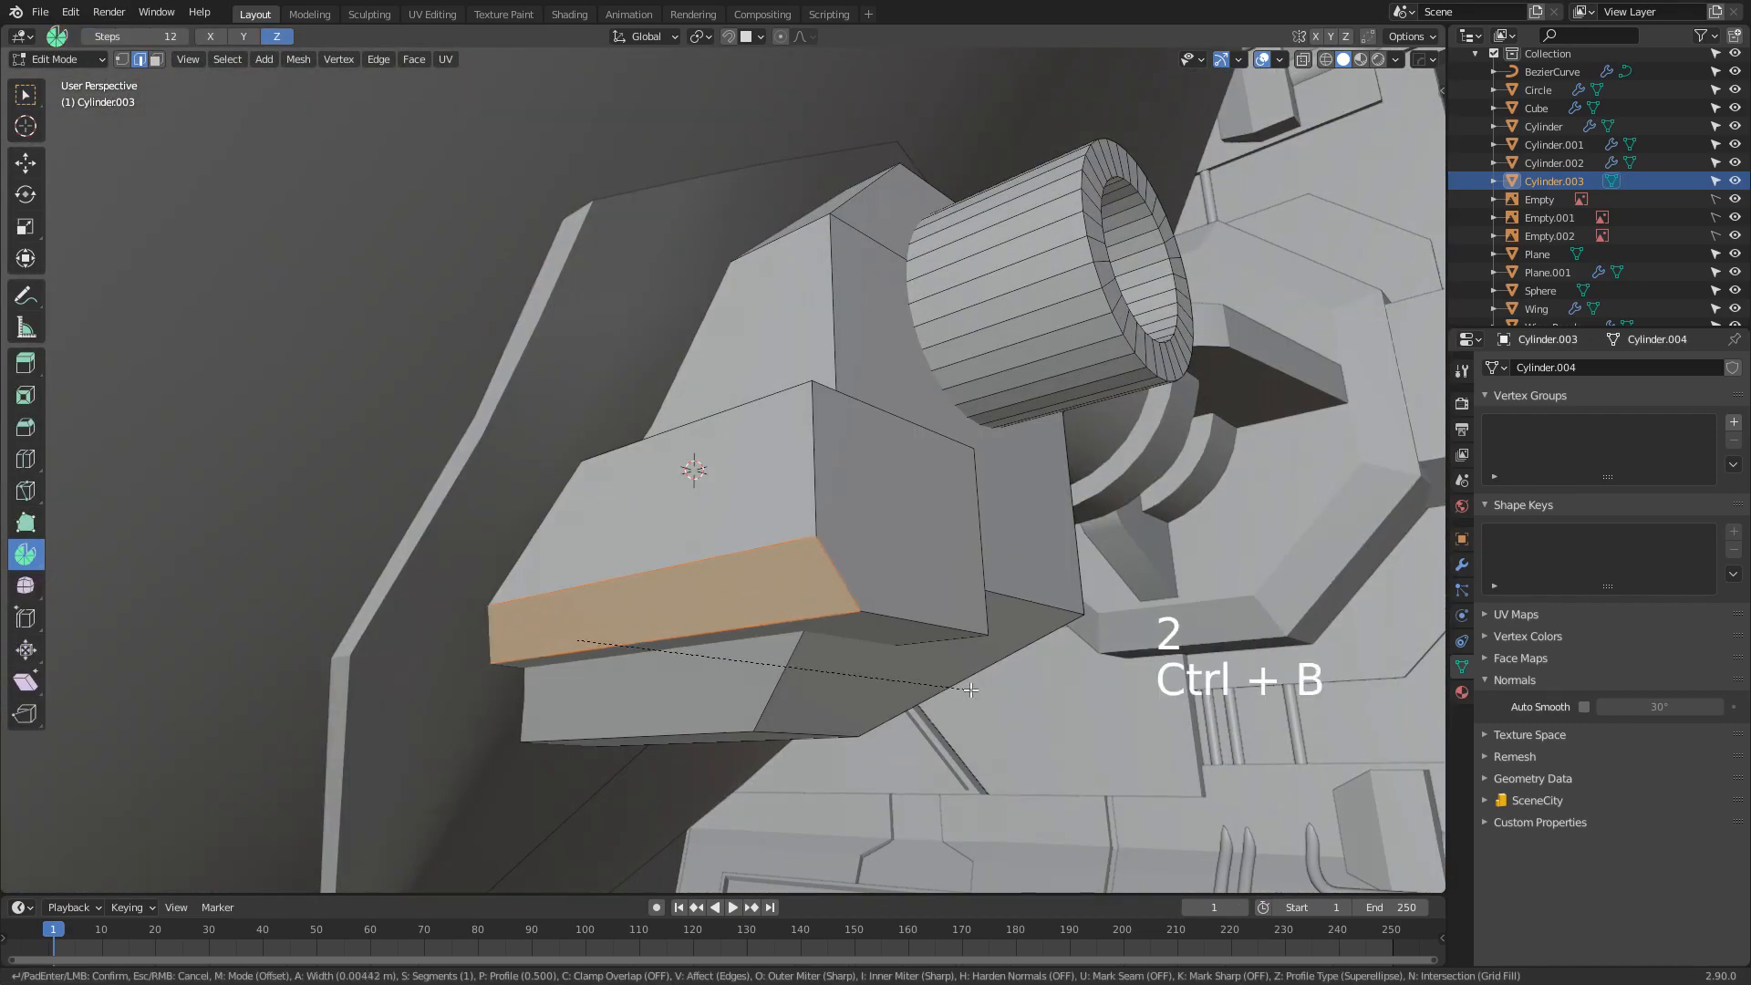
pyautogui.click(957, 685)
pyautogui.moveTo(958, 685); pyautogui.dragTo(863, 677, button='middle')
pyautogui.press('Tab')
# Join the hull plate with the gun mount into one object and enable Auto Smooth on it
pyautogui.scroll(-6, 917, 737)
pyautogui.scroll(-4, 915, 736)
pyautogui.scroll(-6, 836, 740)
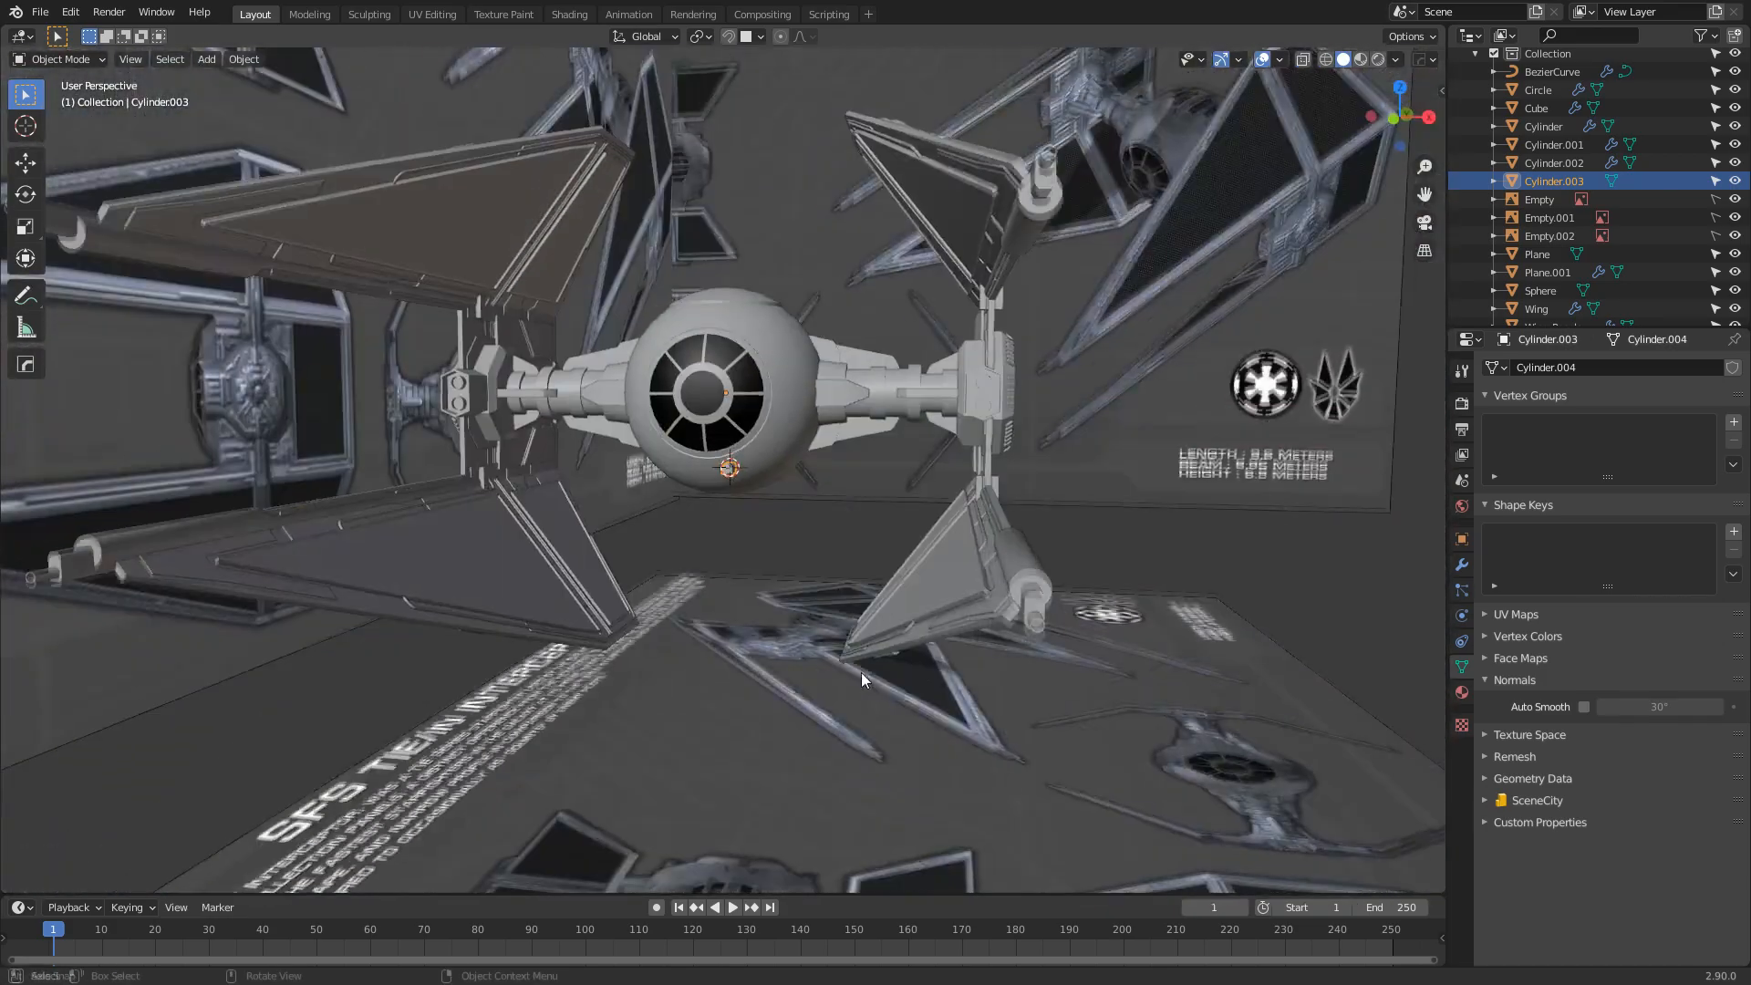
pyautogui.click(806, 743)
pyautogui.scroll(4, 773, 763)
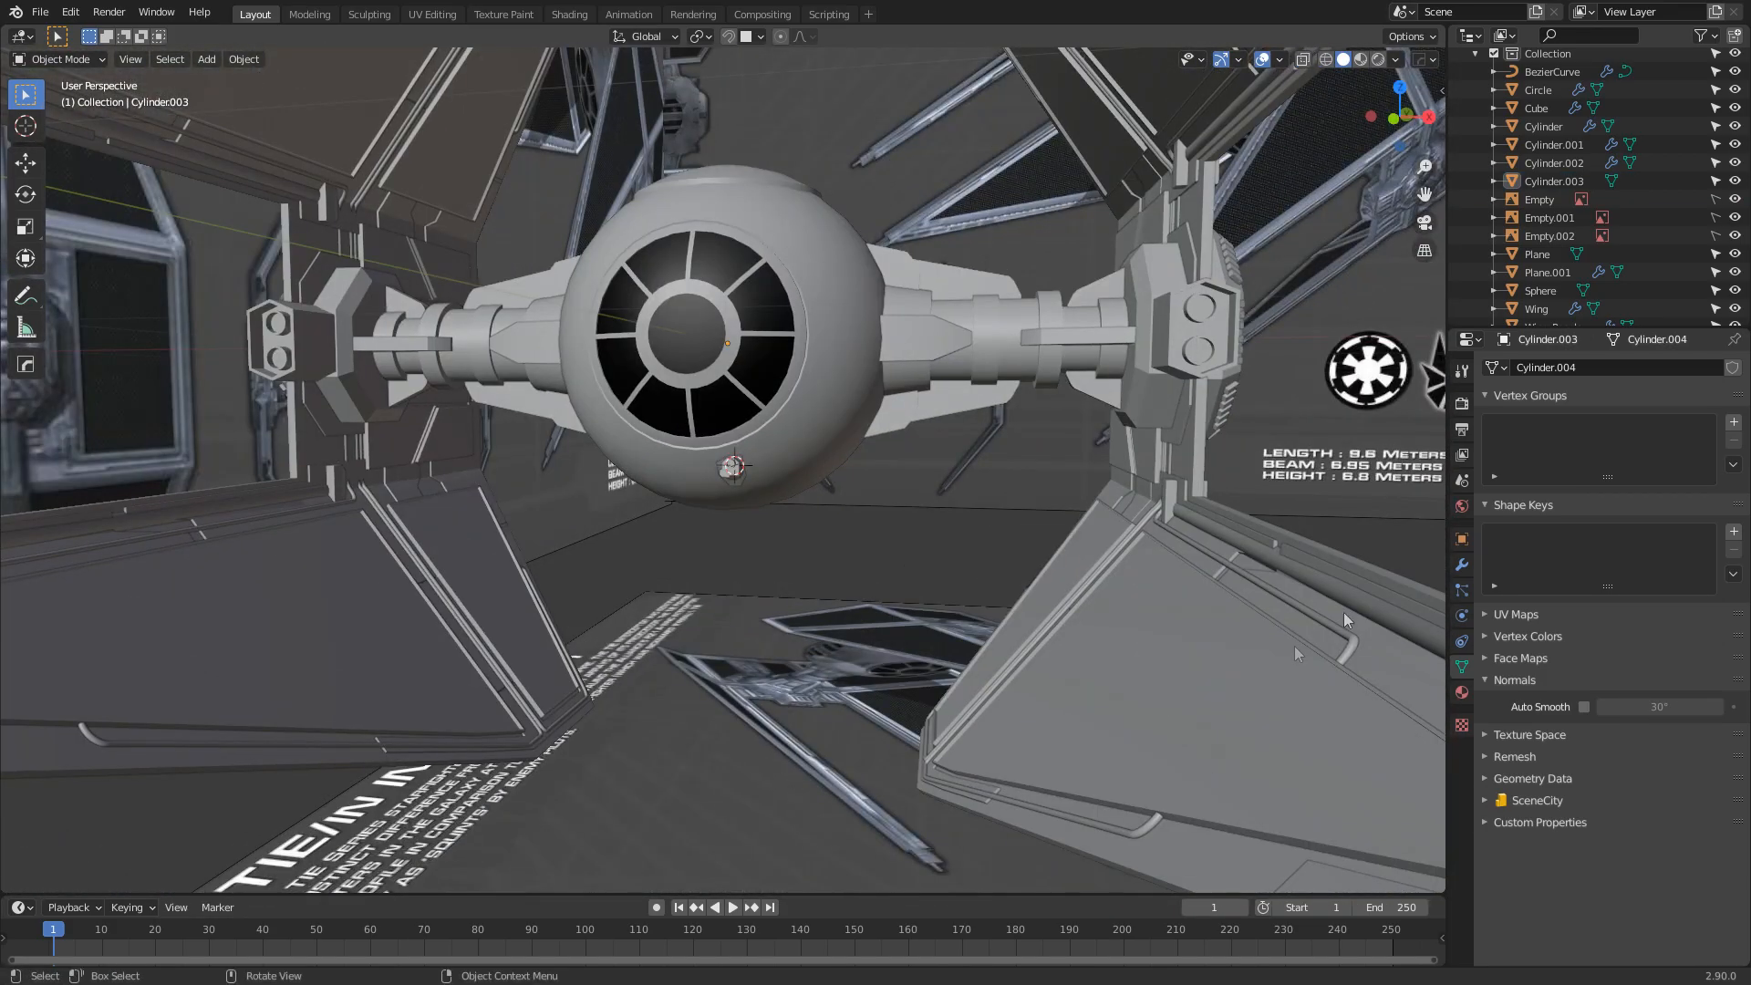
pyautogui.moveTo(851, 728); pyautogui.dragTo(770, 512, button='middle')
pyautogui.scroll(5, 846, 746)
pyautogui.click(755, 481)
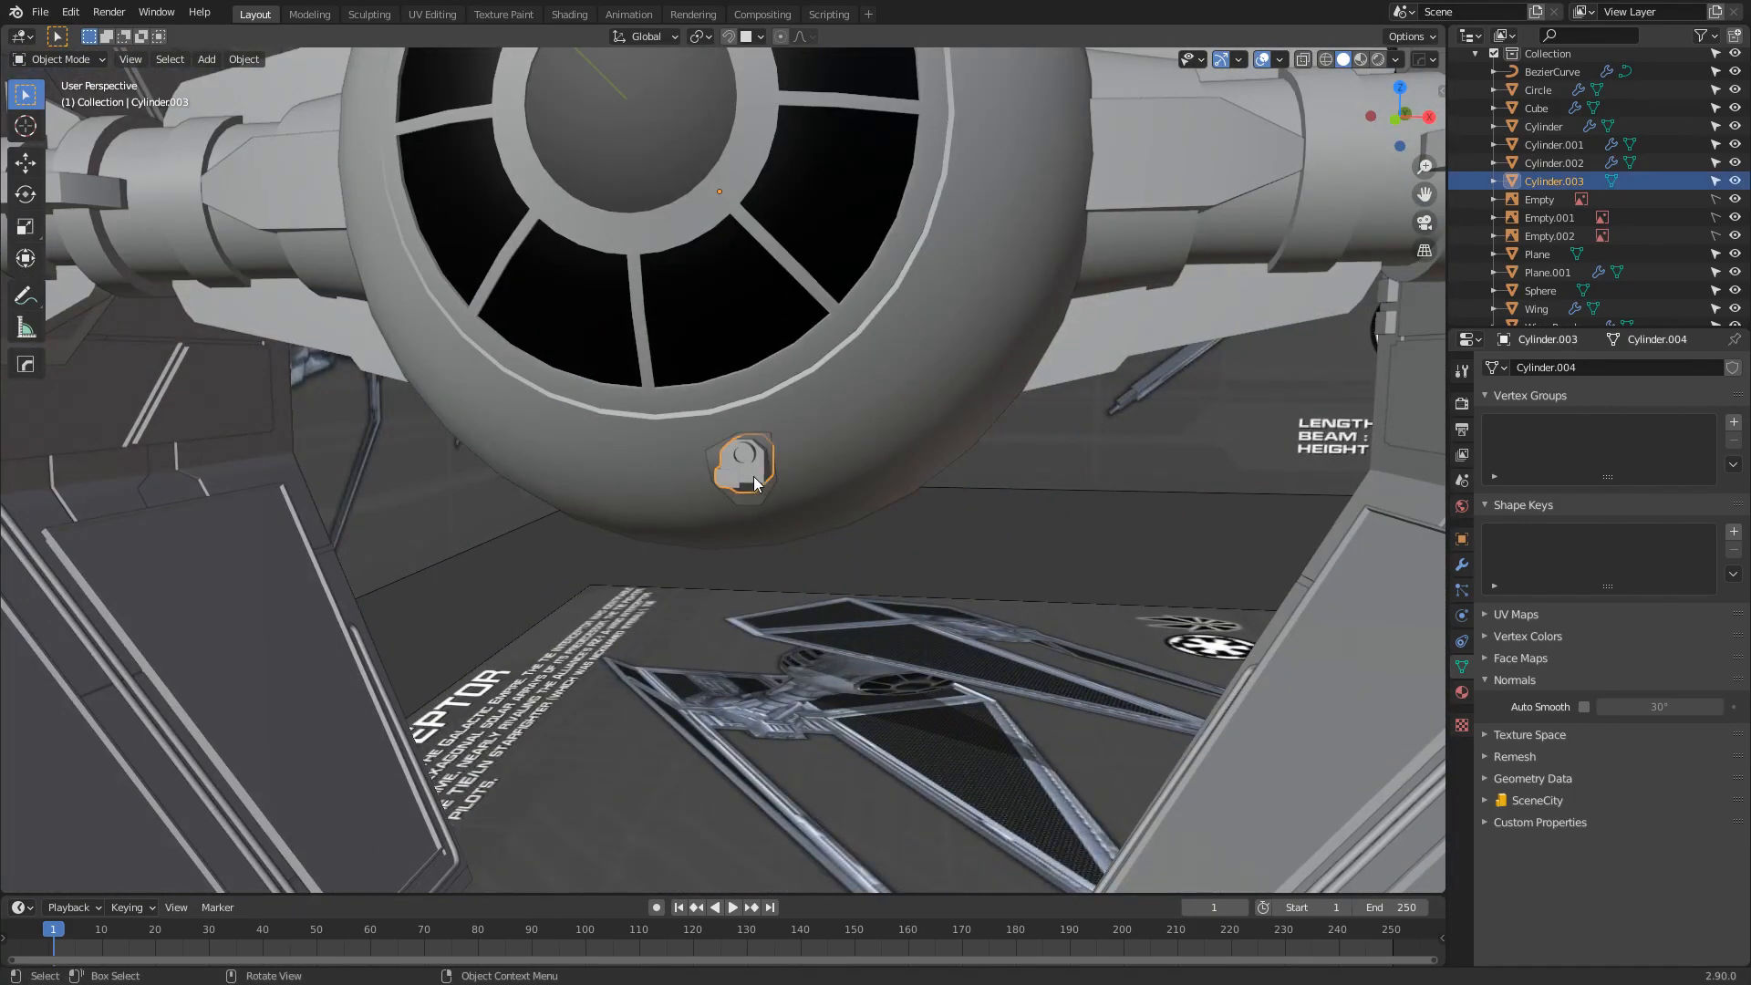
pyautogui.keyDown('shift'); pyautogui.click(867, 583); pyautogui.keyUp('shift')
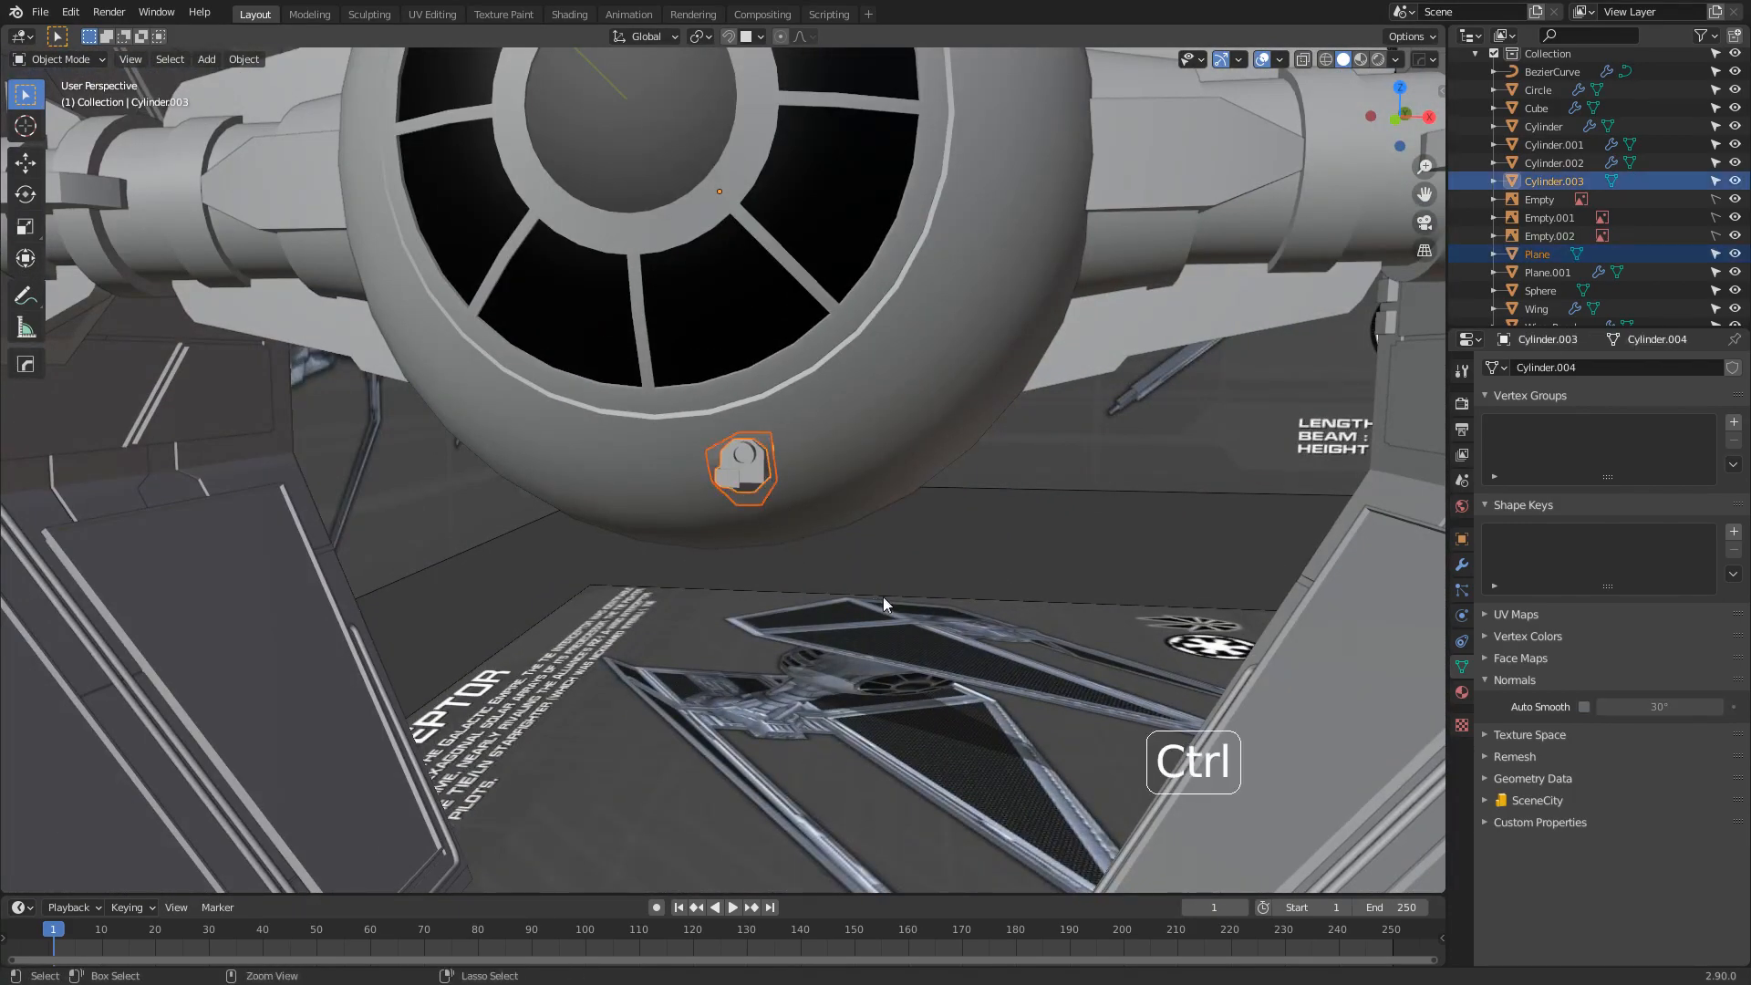
pyautogui.hotkey('ctrl', 'j')
pyautogui.scroll(2, 825, 595)
pyautogui.click(1585, 707)
# Add a Mirror modifier on the X axis to copy the gun assembly to the other side of the hull
pyautogui.click(1462, 565)
pyautogui.click(1548, 368)
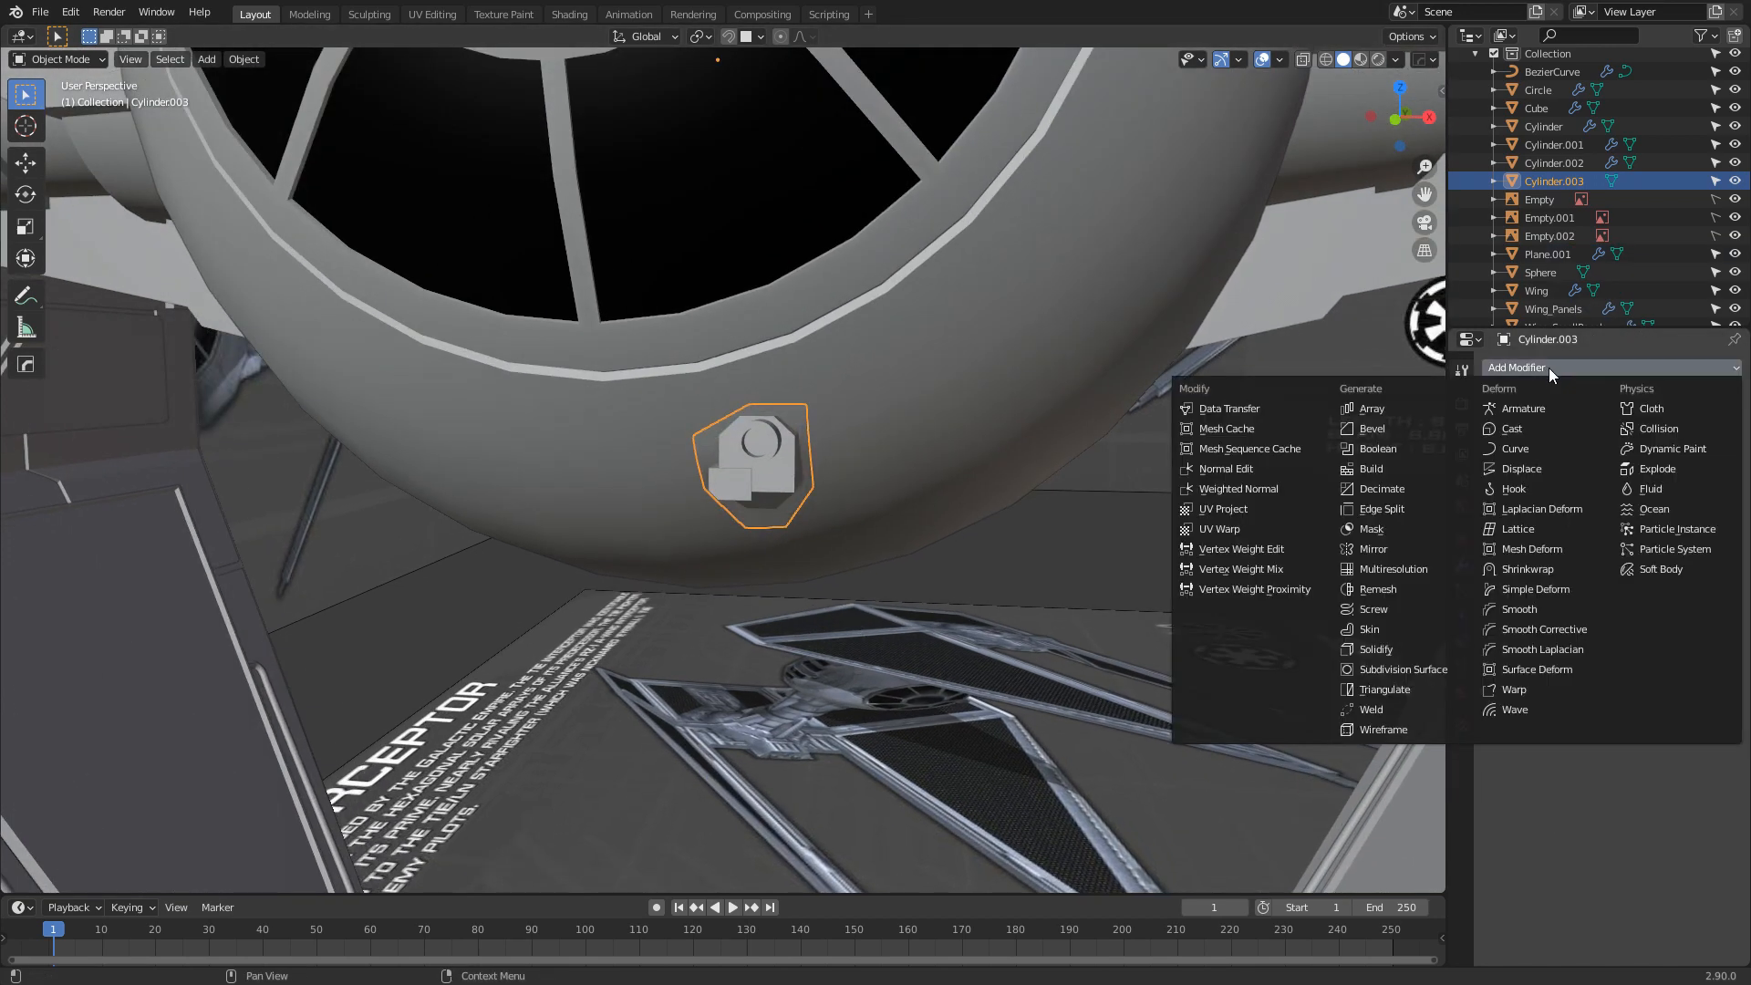
pyautogui.click(1420, 548)
pyautogui.click(630, 792)
pyautogui.scroll(-5, 629, 792)
pyautogui.moveTo(638, 792); pyautogui.dragTo(611, 817, button='middle')
pyautogui.scroll(4, 611, 816)
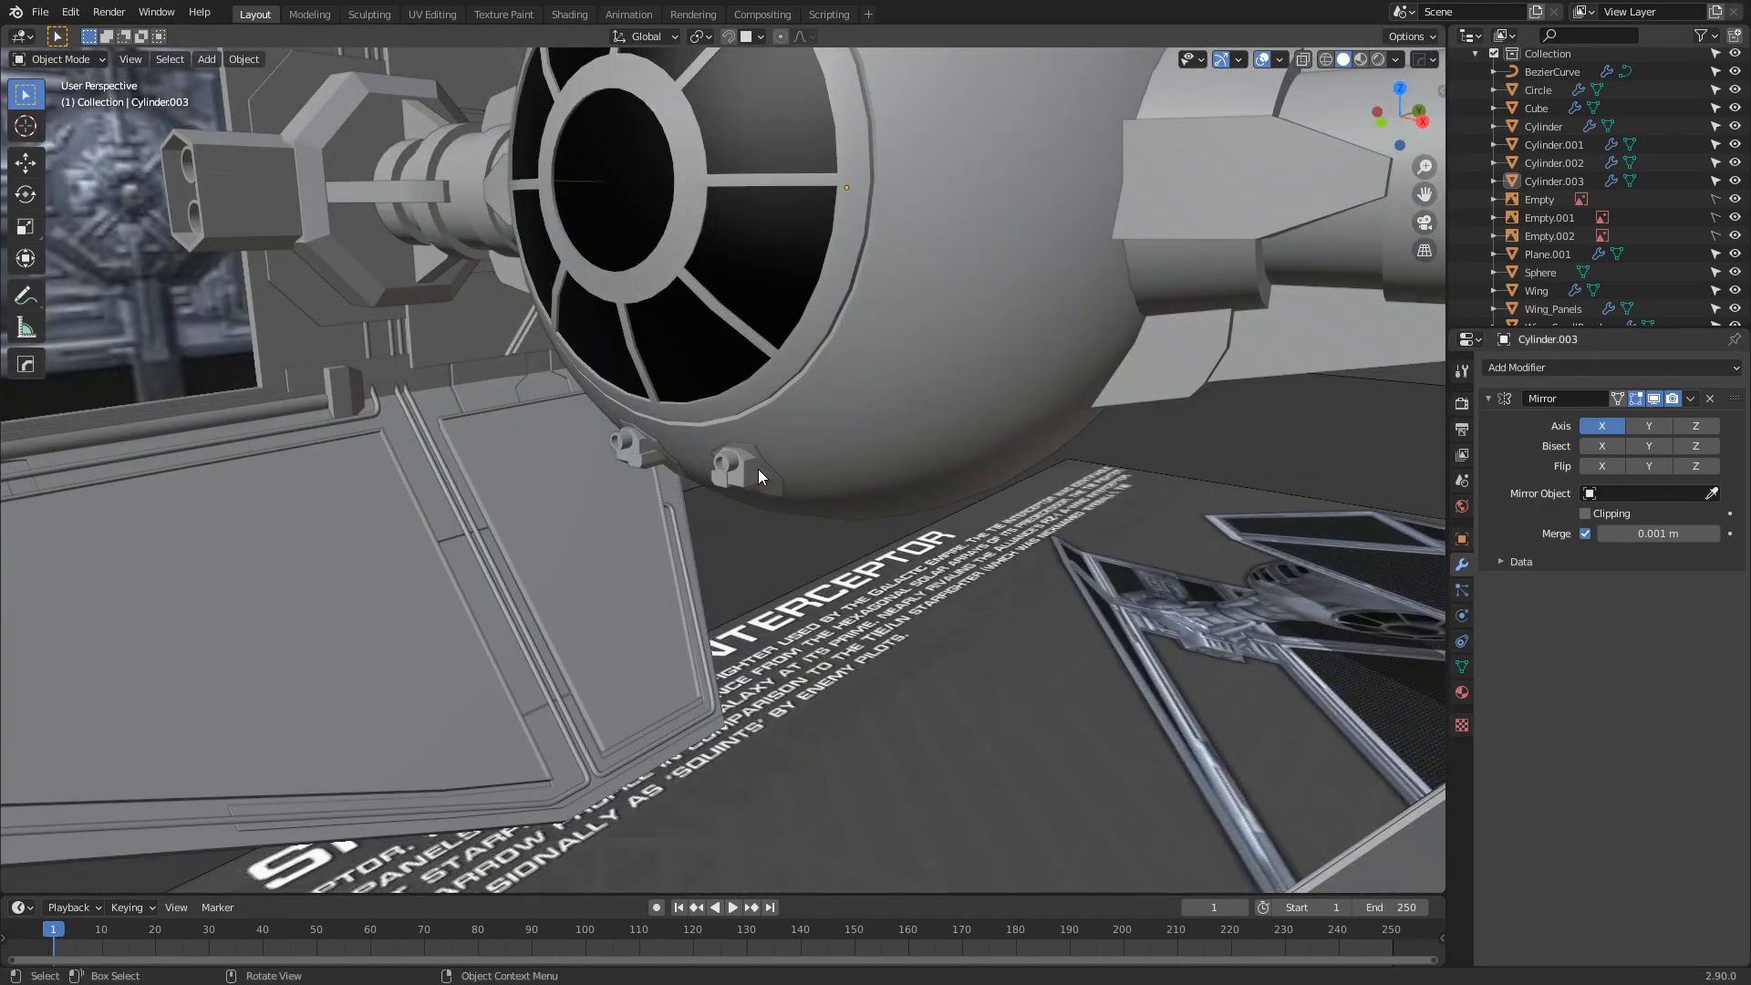
pyautogui.moveTo(829, 506)
pyautogui.mouseDown(button='middle')
pyautogui.moveTo(770, 524)
pyautogui.moveTo(653, 611)
pyautogui.moveTo(840, 494)
pyautogui.mouseUp(button='middle')
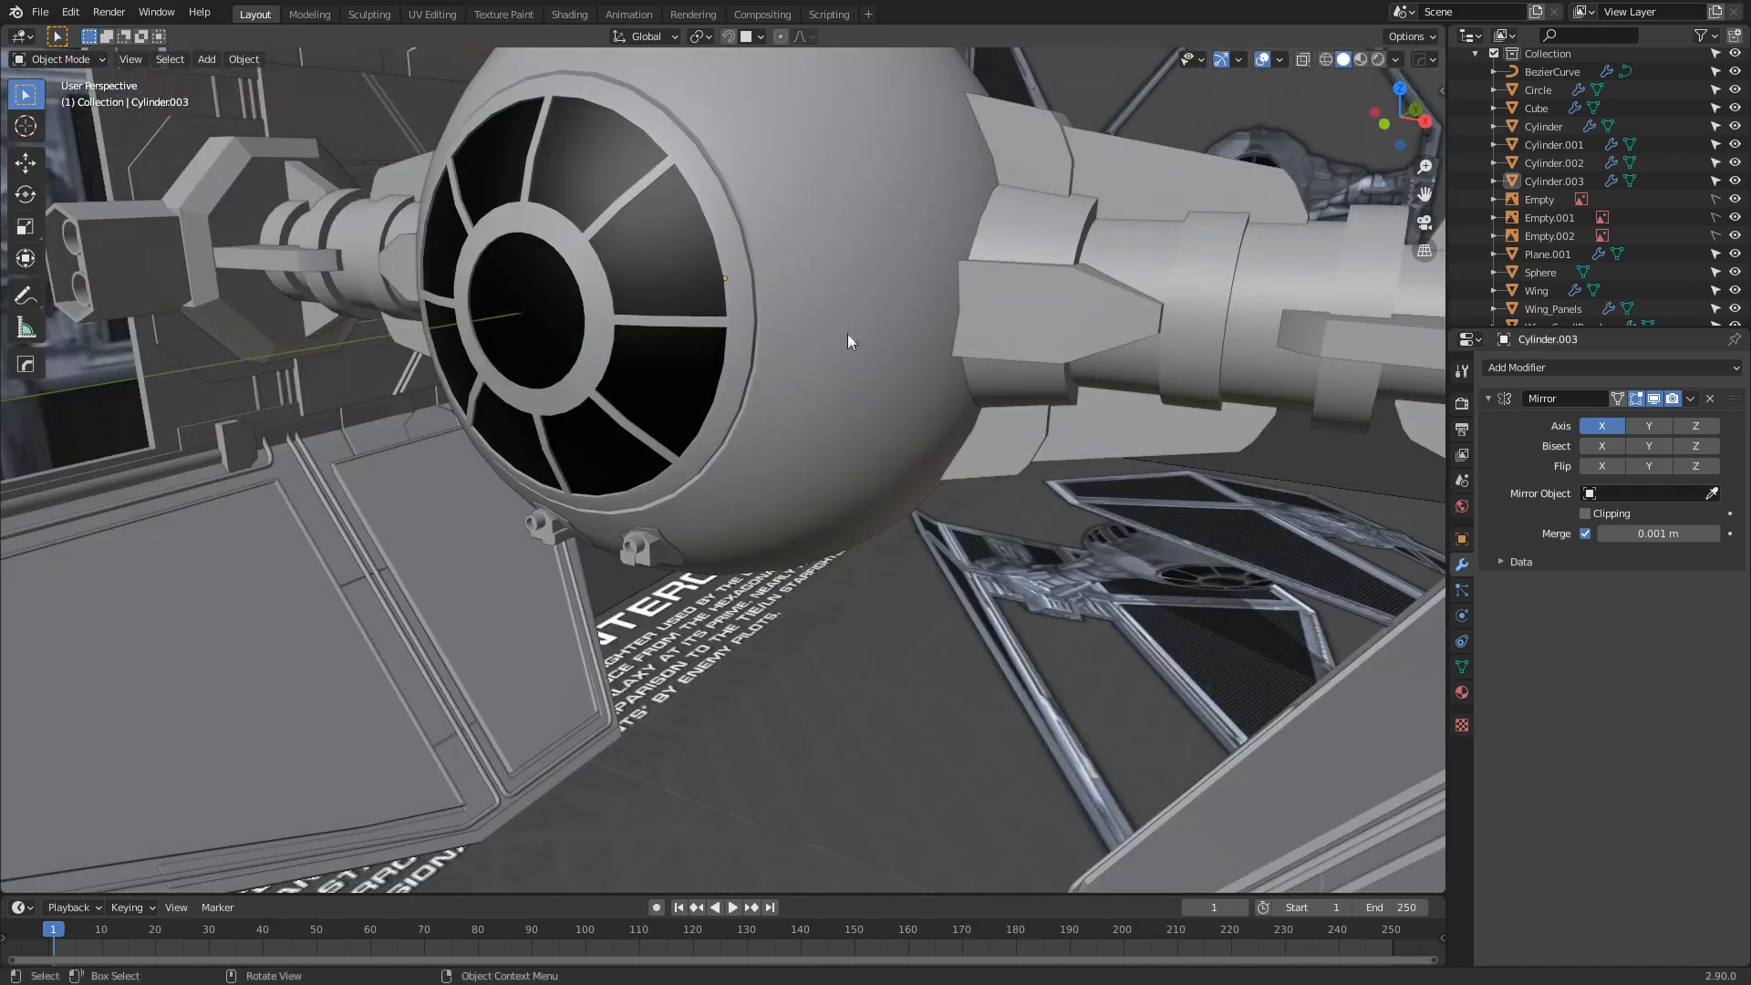
pyautogui.moveTo(848, 339); pyautogui.dragTo(821, 398, button='middle')
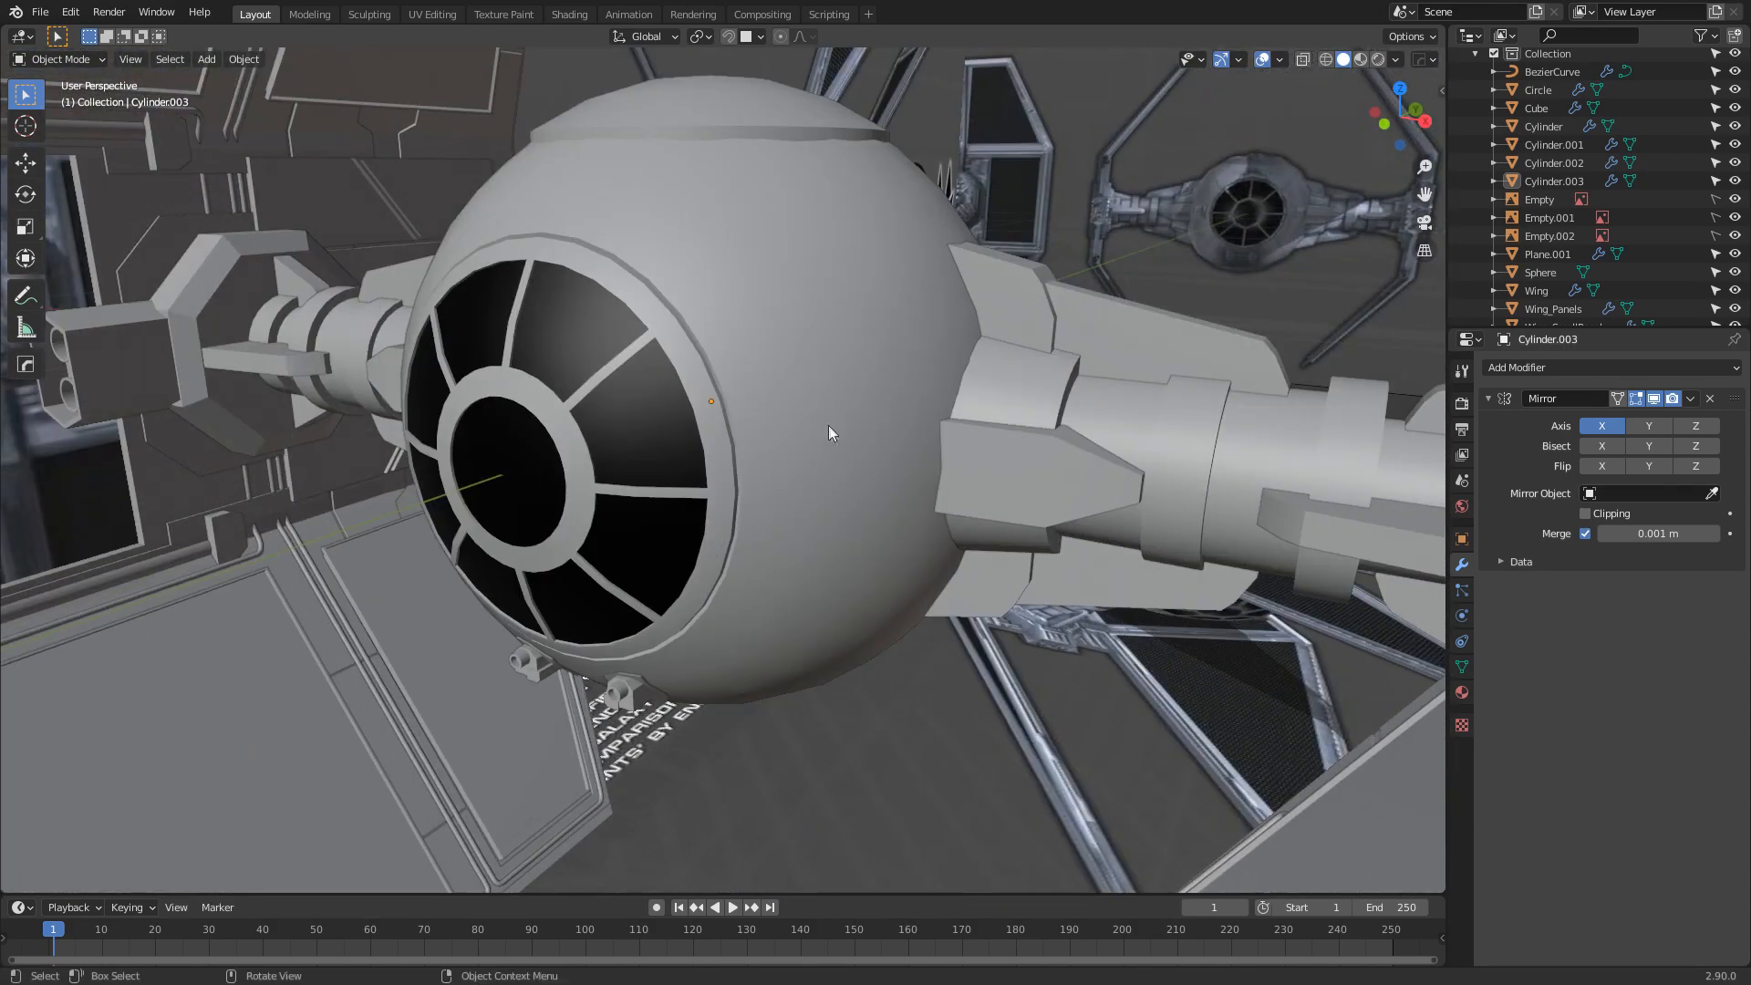
# Edit the cockpit sphere and add one loop cut around the hull just behind the window rim, with a slide factor of 0.166
pyautogui.press('Tab')
pyautogui.press('Tab')
pyautogui.press('Tab')
pyautogui.click(813, 370)
pyautogui.press('Tab')
pyautogui.scroll(3, 781, 479)
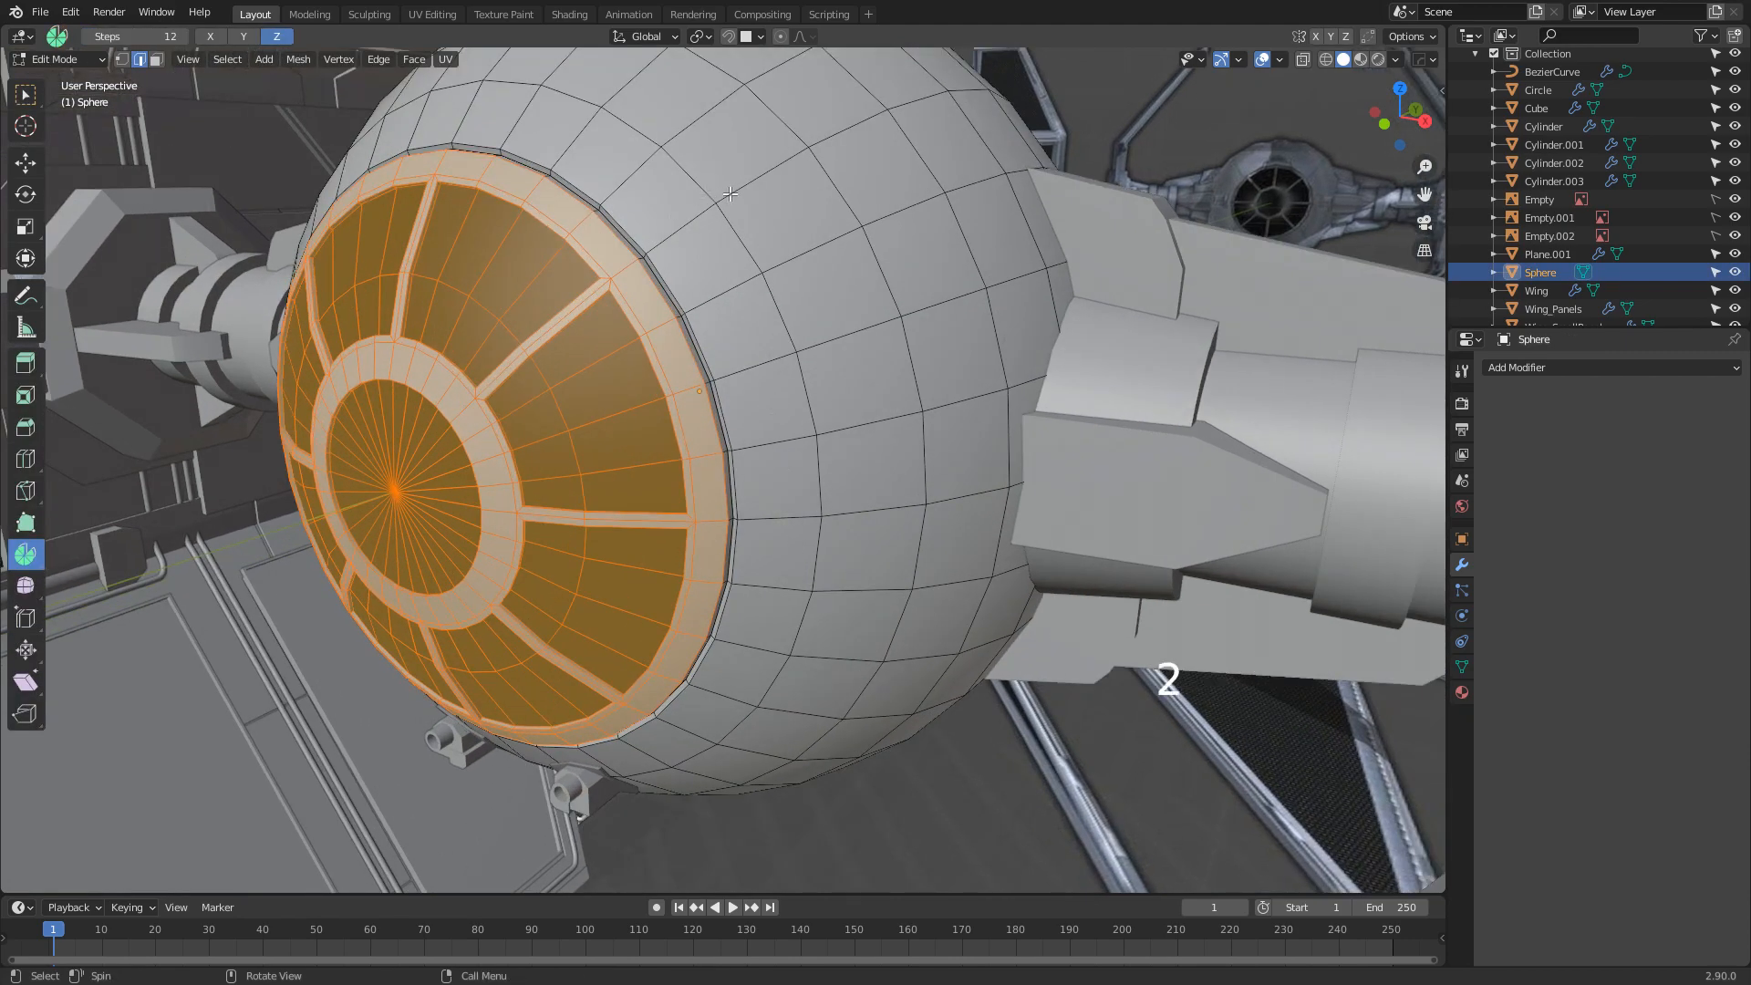
pyautogui.keyDown('alt'); pyautogui.click(759, 180); pyautogui.keyUp('alt')
pyautogui.moveTo(411, 178); pyautogui.dragTo(463, 191, button='middle')
pyautogui.keyDown('shift'); pyautogui.moveTo(462, 191); pyautogui.dragTo(502, 260, button='middle'); pyautogui.keyUp('shift')
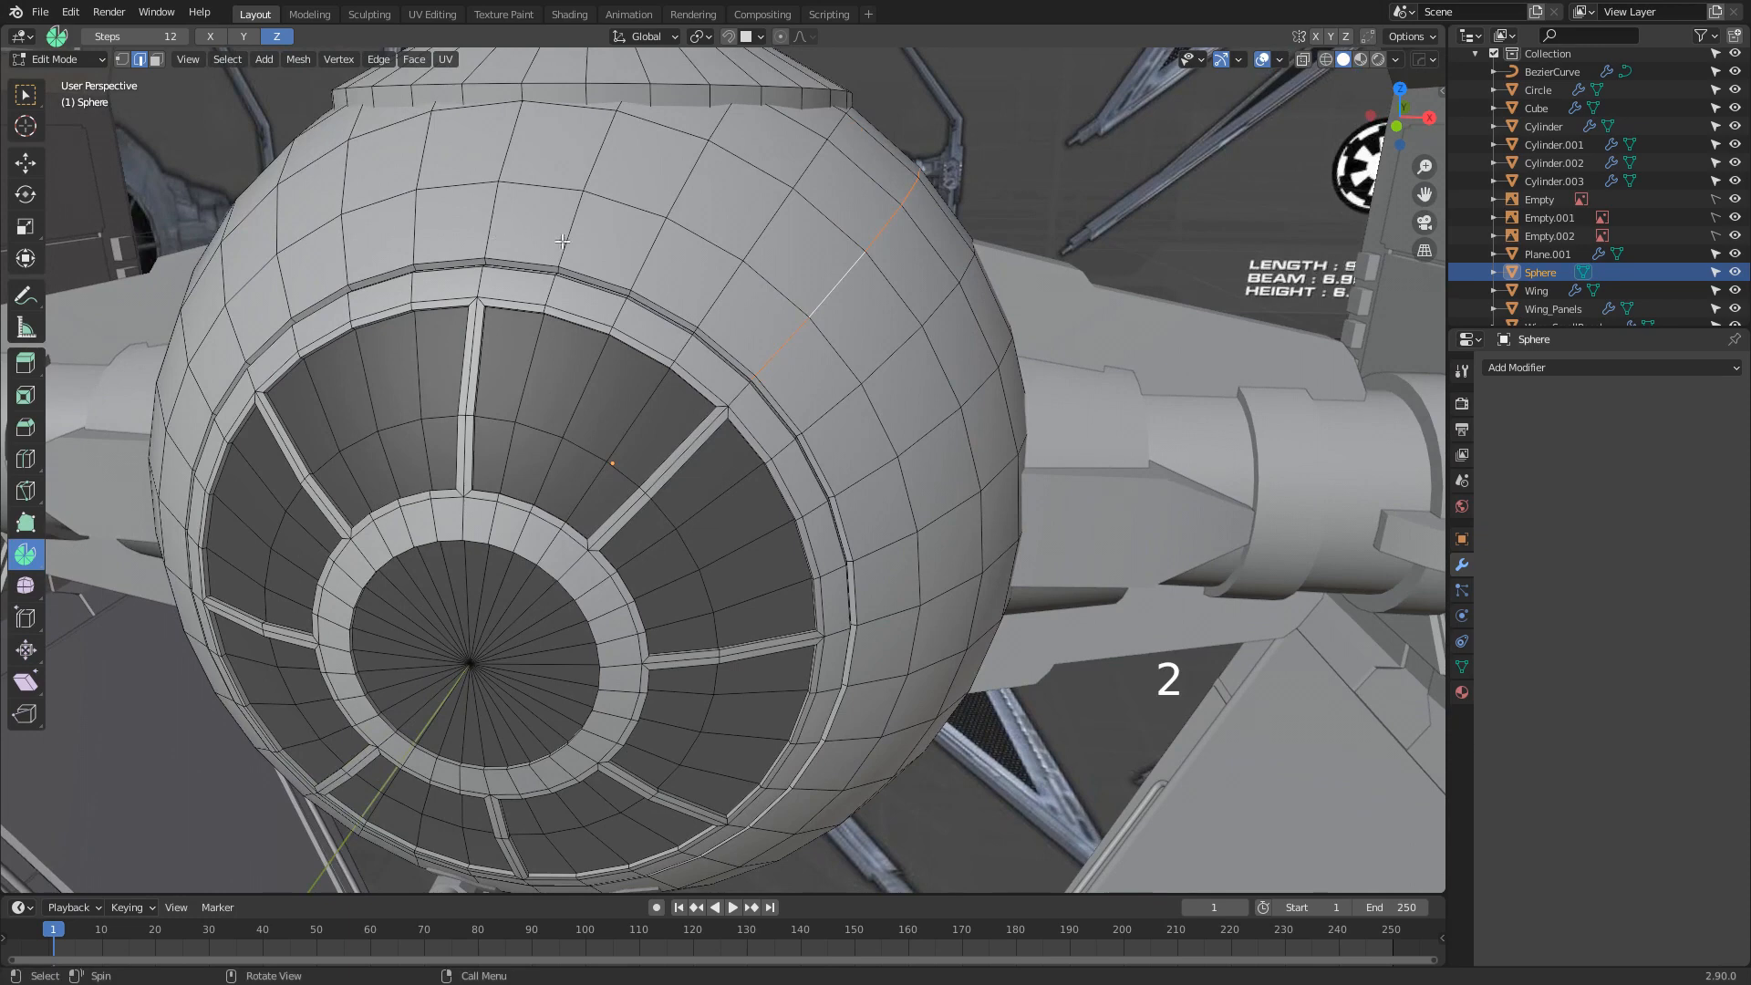
pyautogui.hotkey('ctrl', 'r')
pyautogui.click(757, 346)
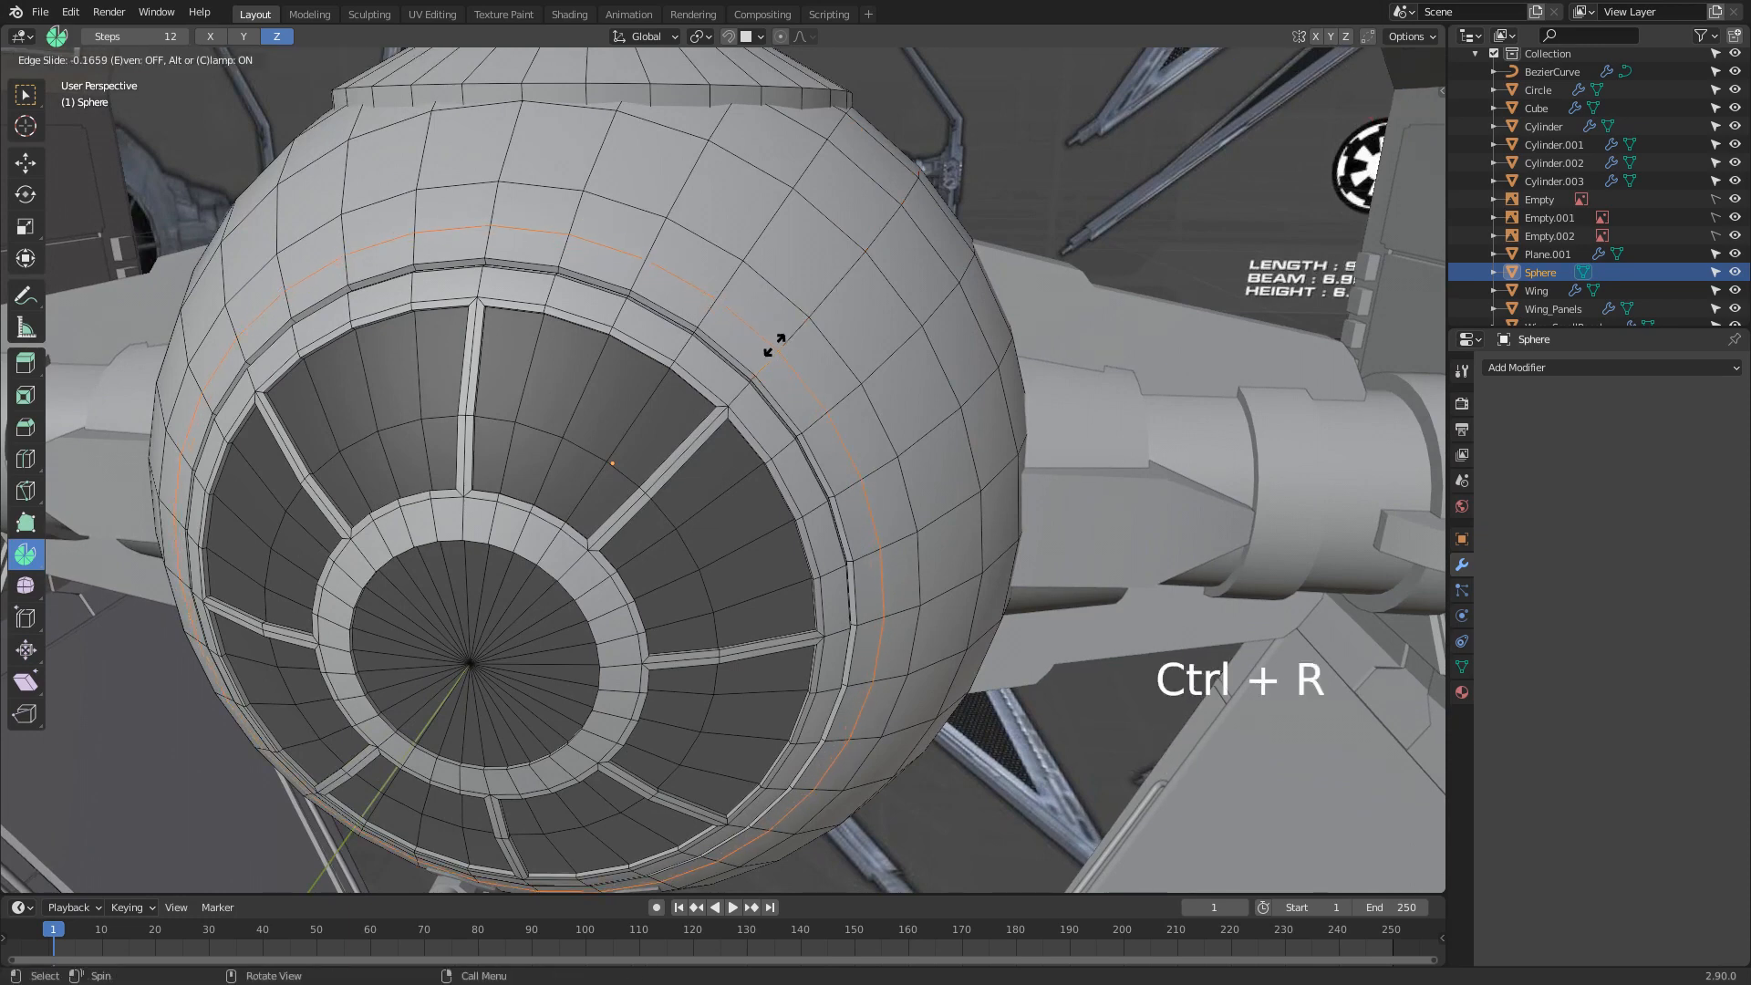
pyautogui.click(773, 344)
# Bevel the new loop into a thin strip 0.00133 m wide with 2 segments
pyautogui.keyDown('shift'); pyautogui.moveTo(774, 345); pyautogui.dragTo(949, 471, button='middle'); pyautogui.keyUp('shift')
pyautogui.scroll(3, 950, 471)
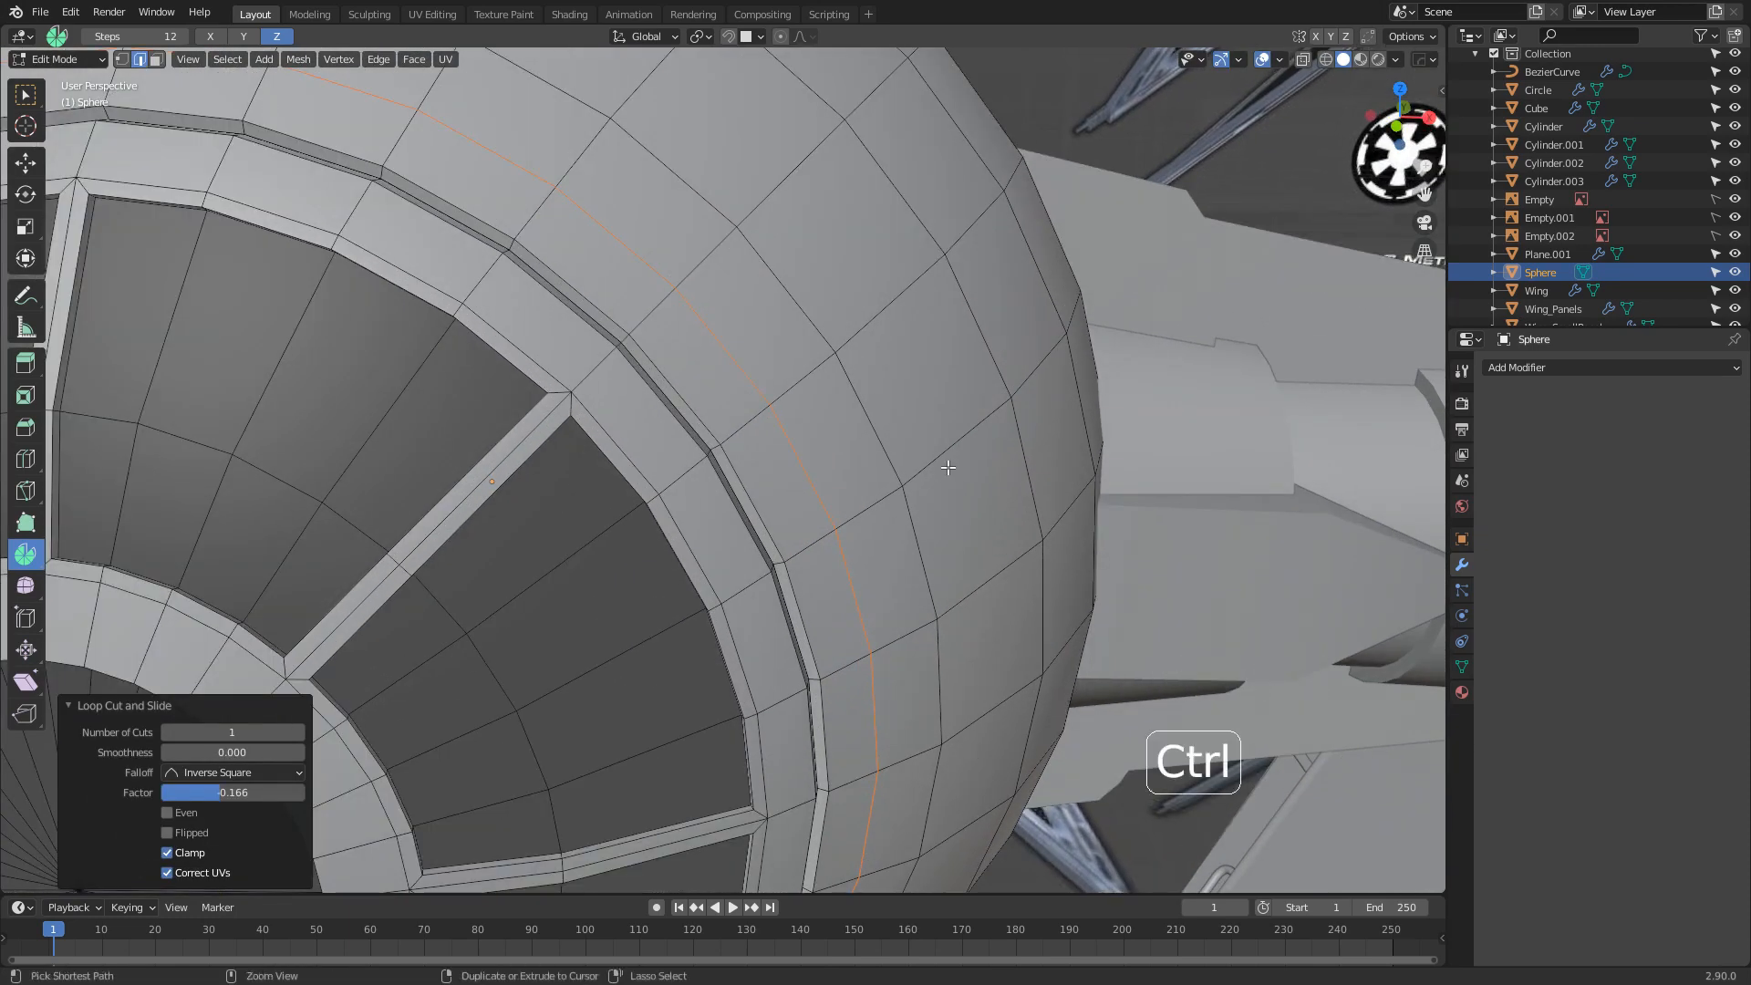
pyautogui.hotkey('ctrl', 'b')
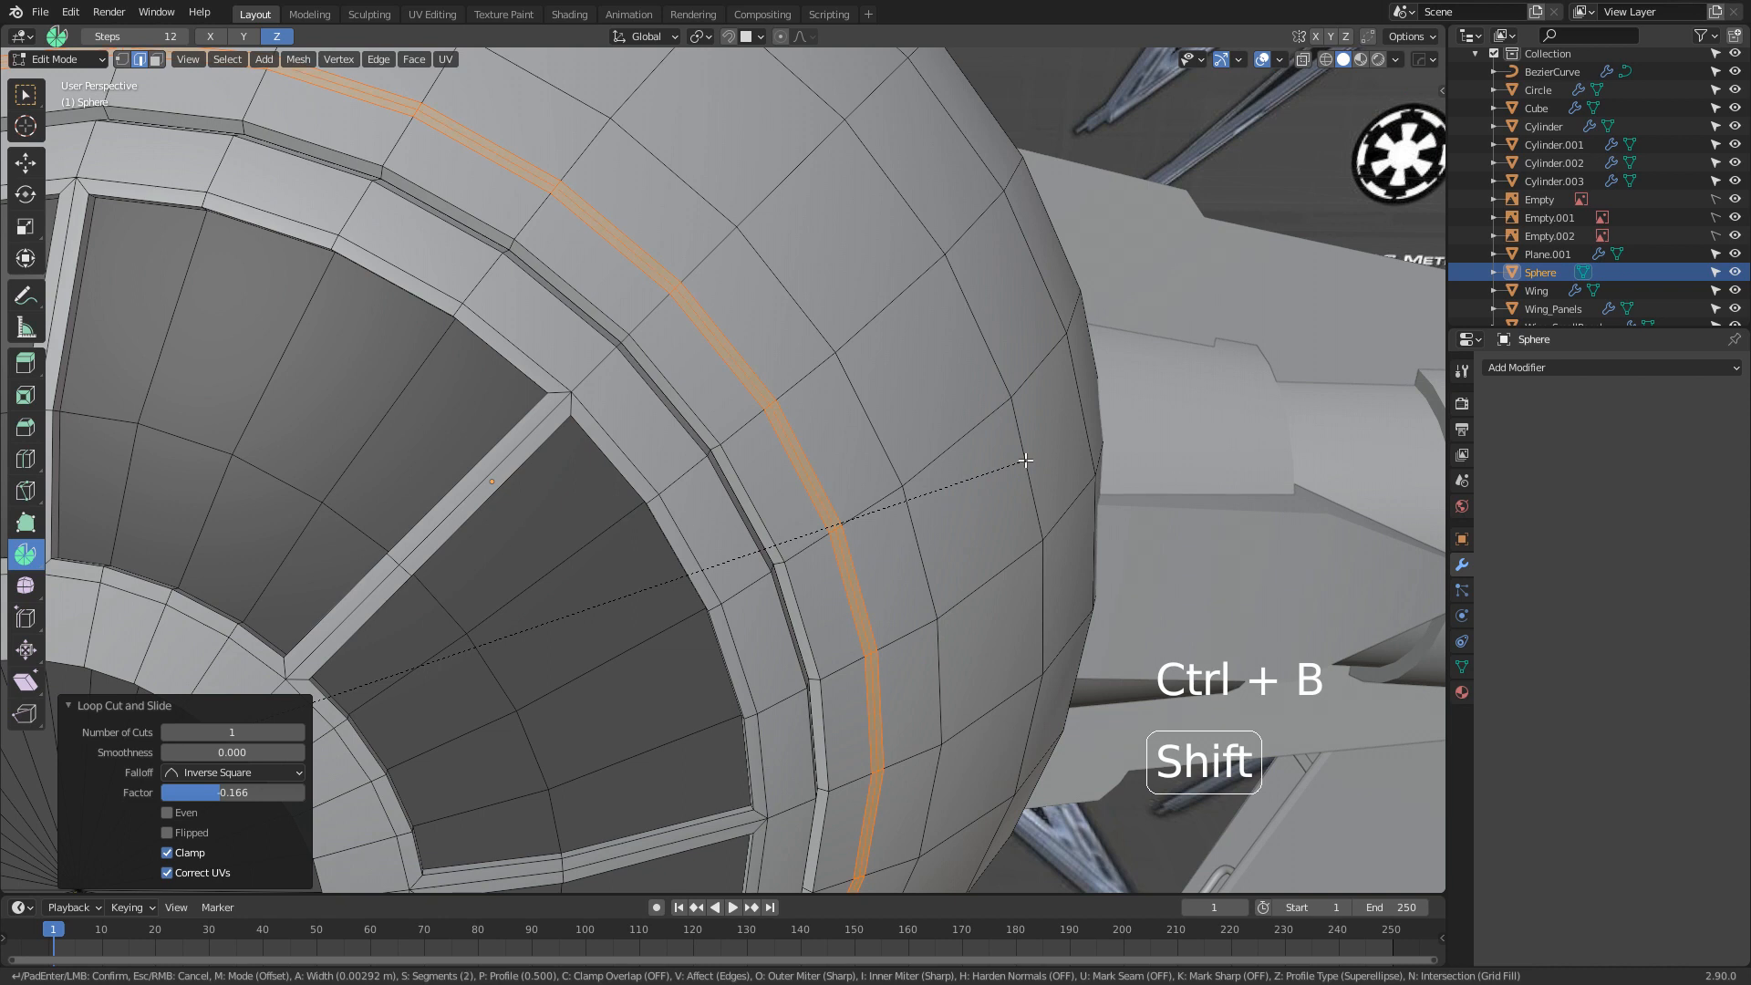
pyautogui.click(989, 475)
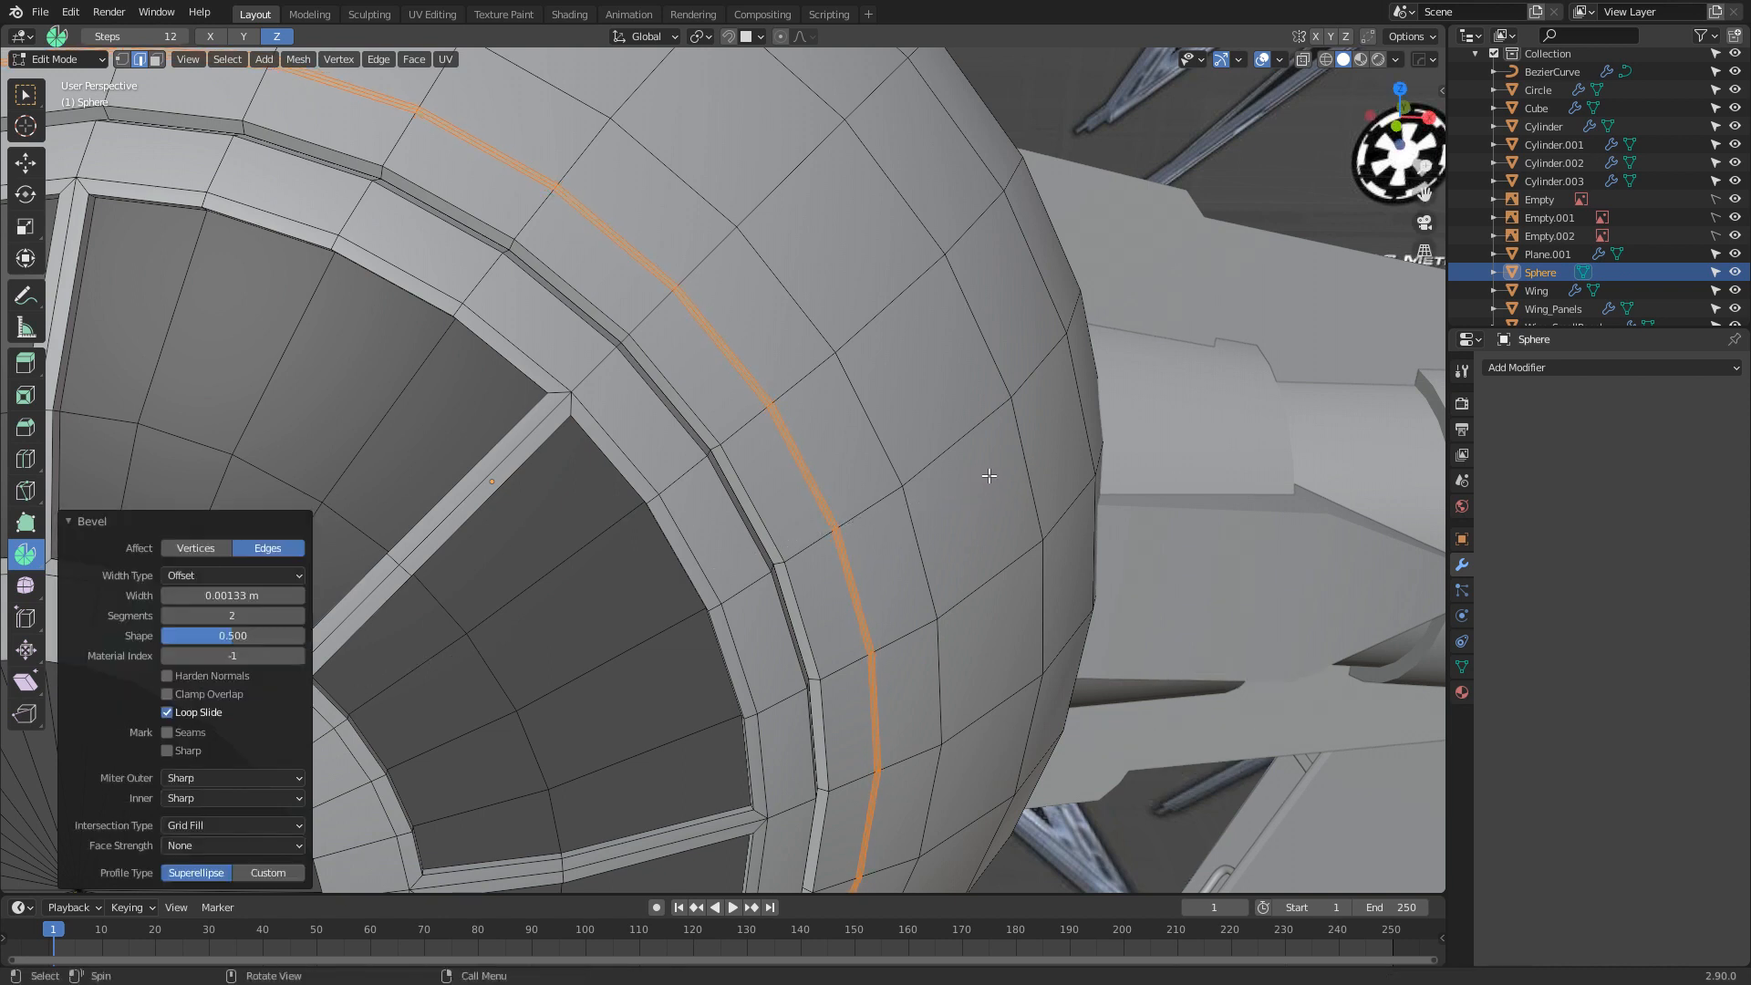
# Shrink the selection to the strip's middle loop and offset it along its normals to form a thin panel line
pyautogui.press('ctrl+KP_Subtract')
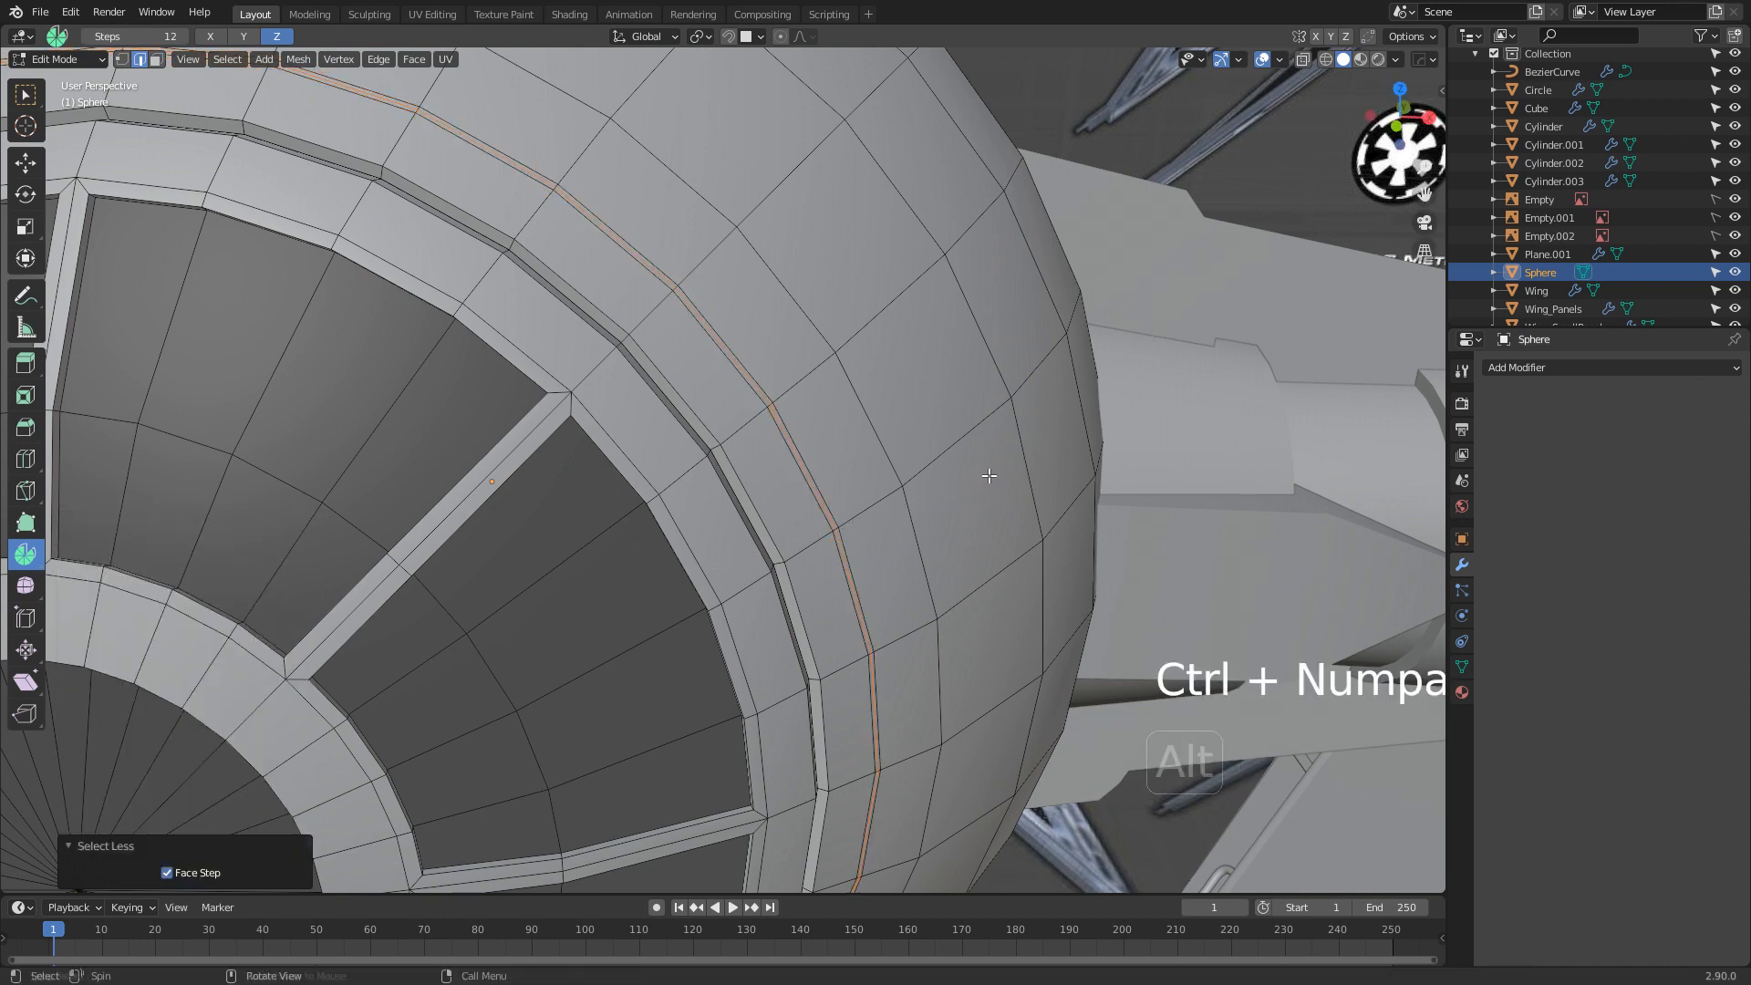
pyautogui.hotkey('alt', 's')
pyautogui.click(997, 511)
pyautogui.scroll(-2, 998, 511)
pyautogui.press('z')
pyautogui.scroll(-2, 994, 520)
pyautogui.press('Tab')
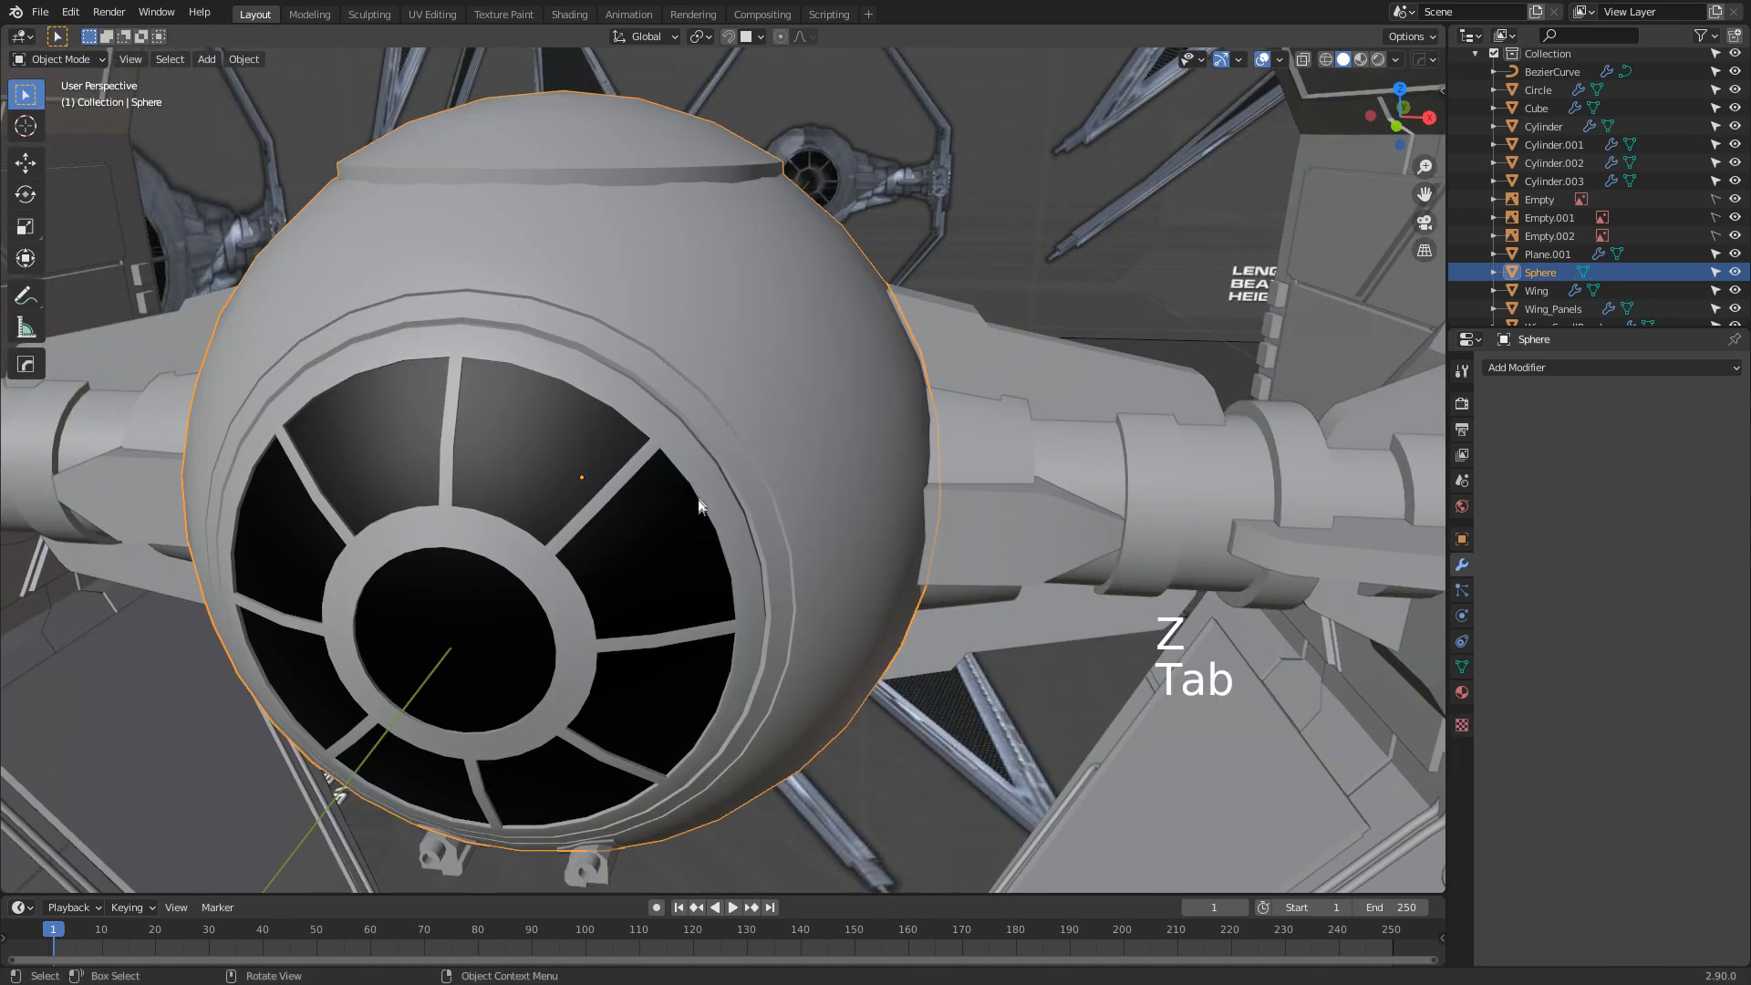
pyautogui.press('Tab')
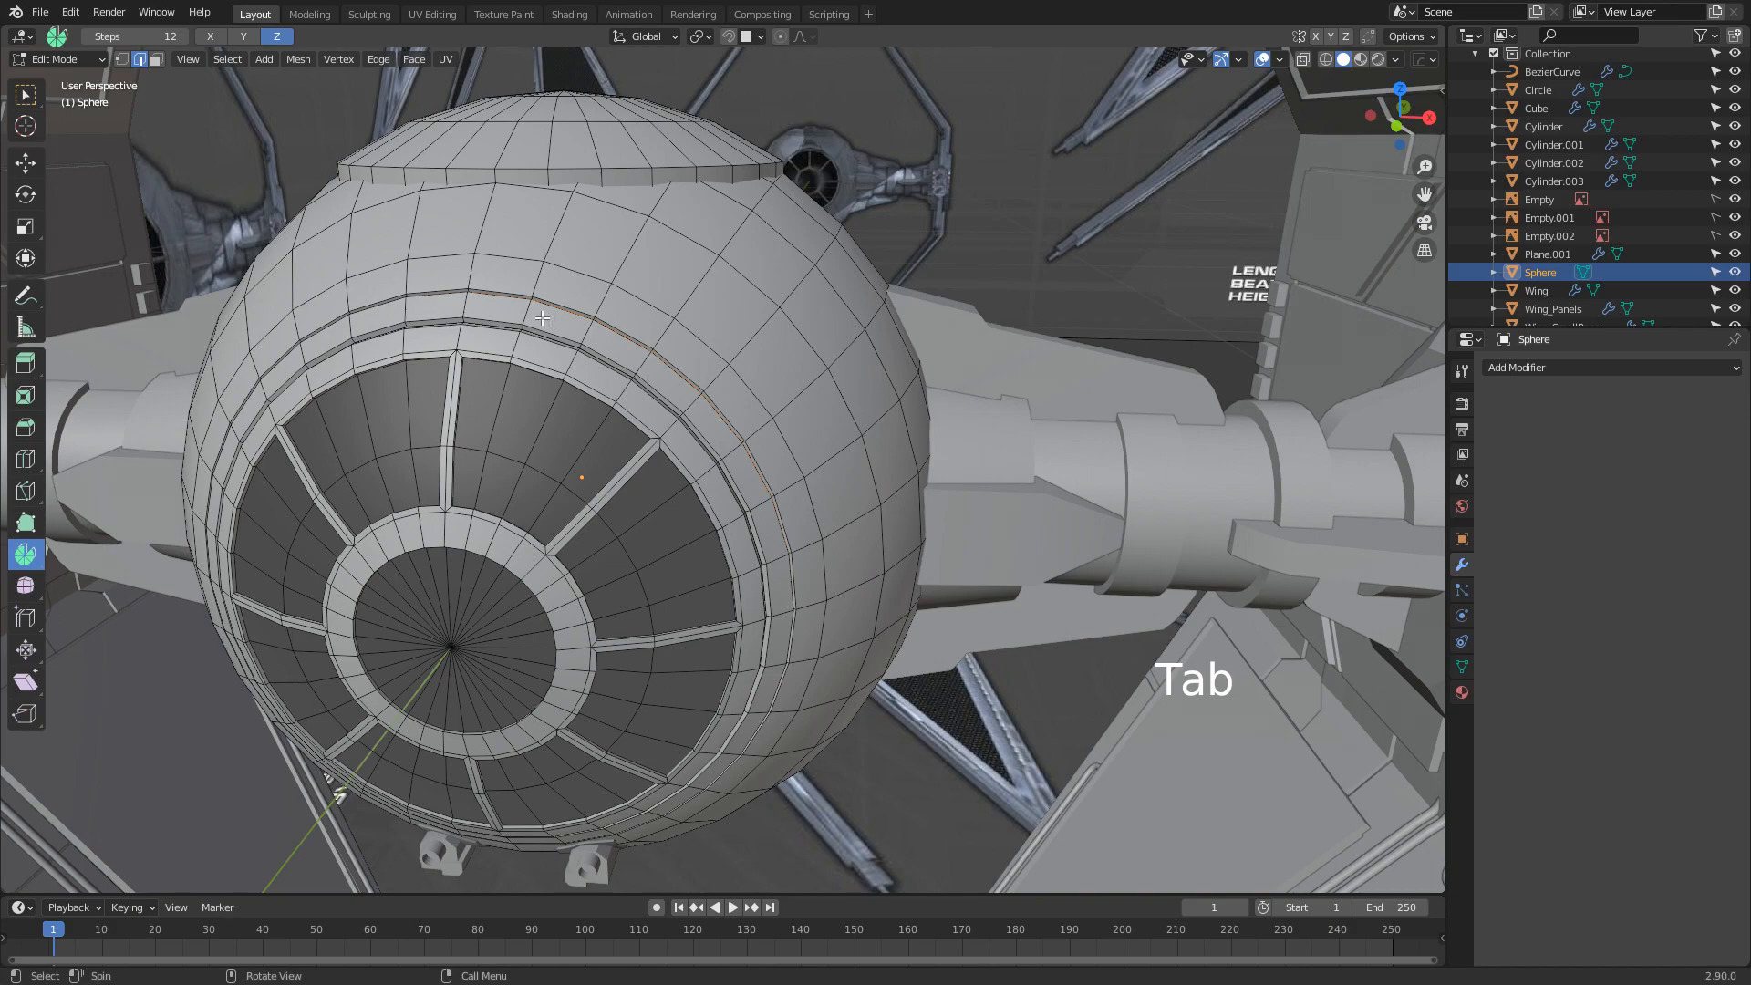
# Rip the middle loop of the thin panel line behind the window rim without moving it
pyautogui.press('Tab')
pyautogui.scroll(4, 687, 420)
pyautogui.moveTo(687, 420)
pyautogui.mouseDown(button='middle')
pyautogui.moveTo(877, 425)
pyautogui.moveTo(693, 388)
pyautogui.mouseUp(button='middle')
pyautogui.scroll(-8, 1123, 612)
pyautogui.scroll(4, 1124, 612)
pyautogui.moveTo(882, 603); pyautogui.dragTo(807, 550, button='middle')
pyautogui.scroll(3, 780, 529)
pyautogui.press('Tab')
pyautogui.press('v')
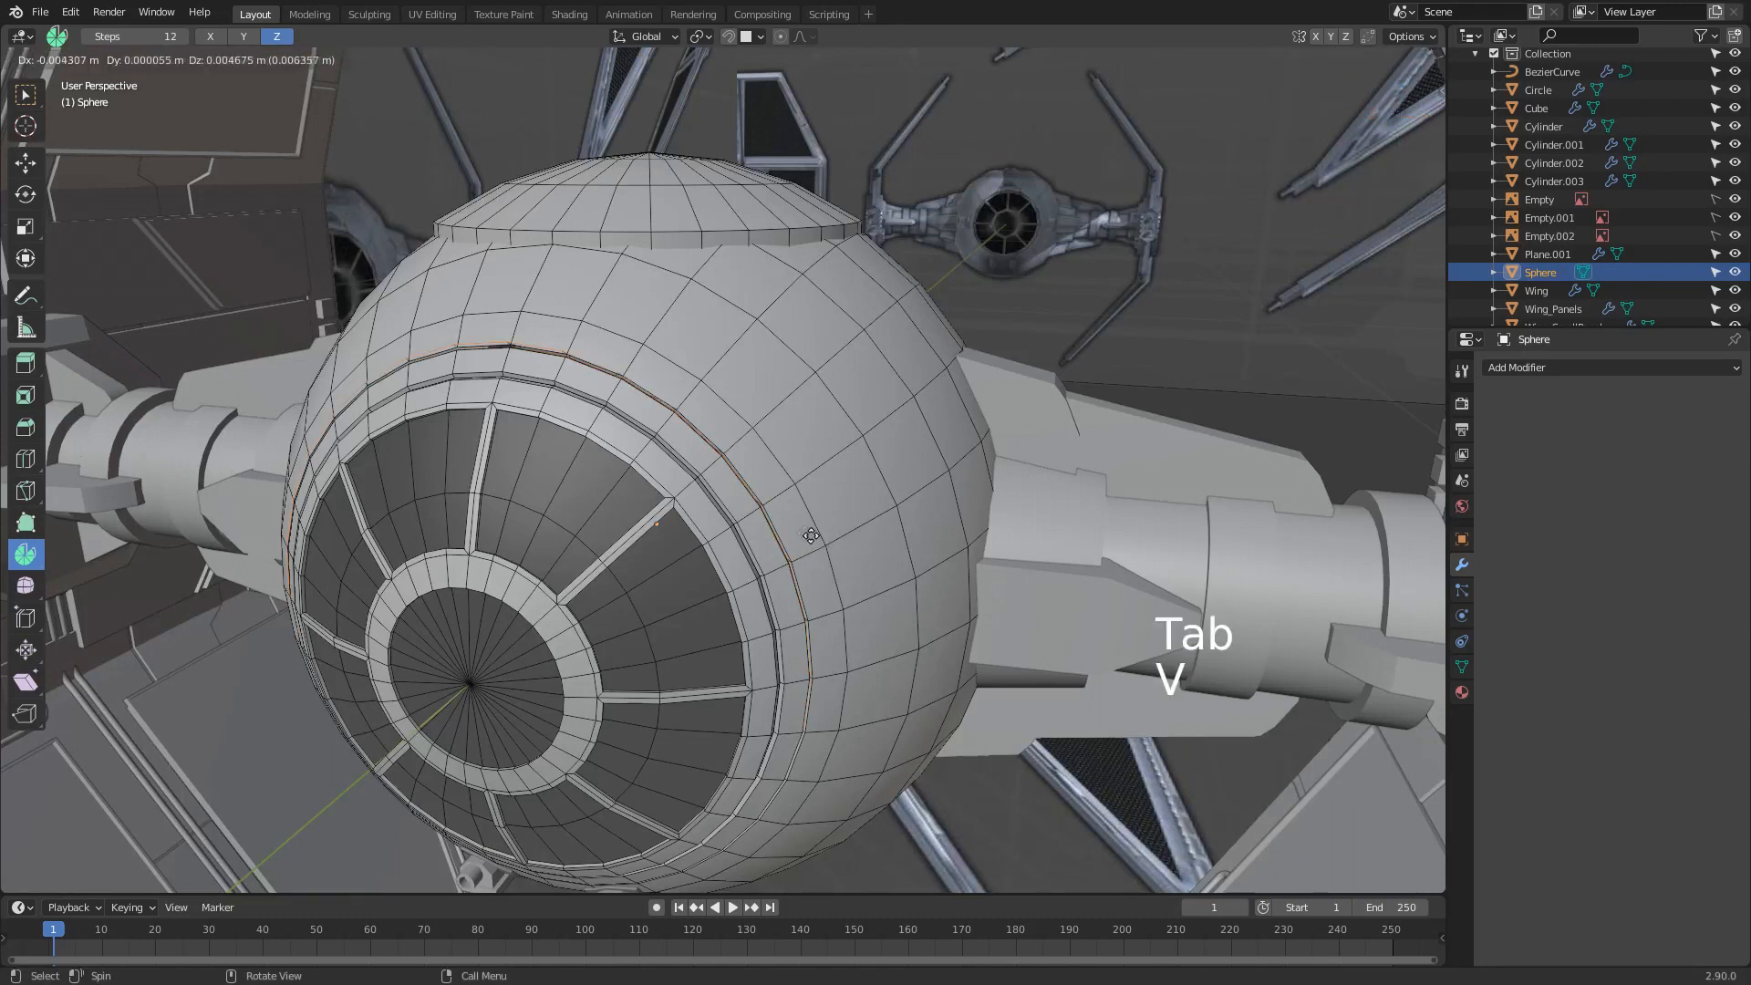
pyautogui.rightClick(795, 576)
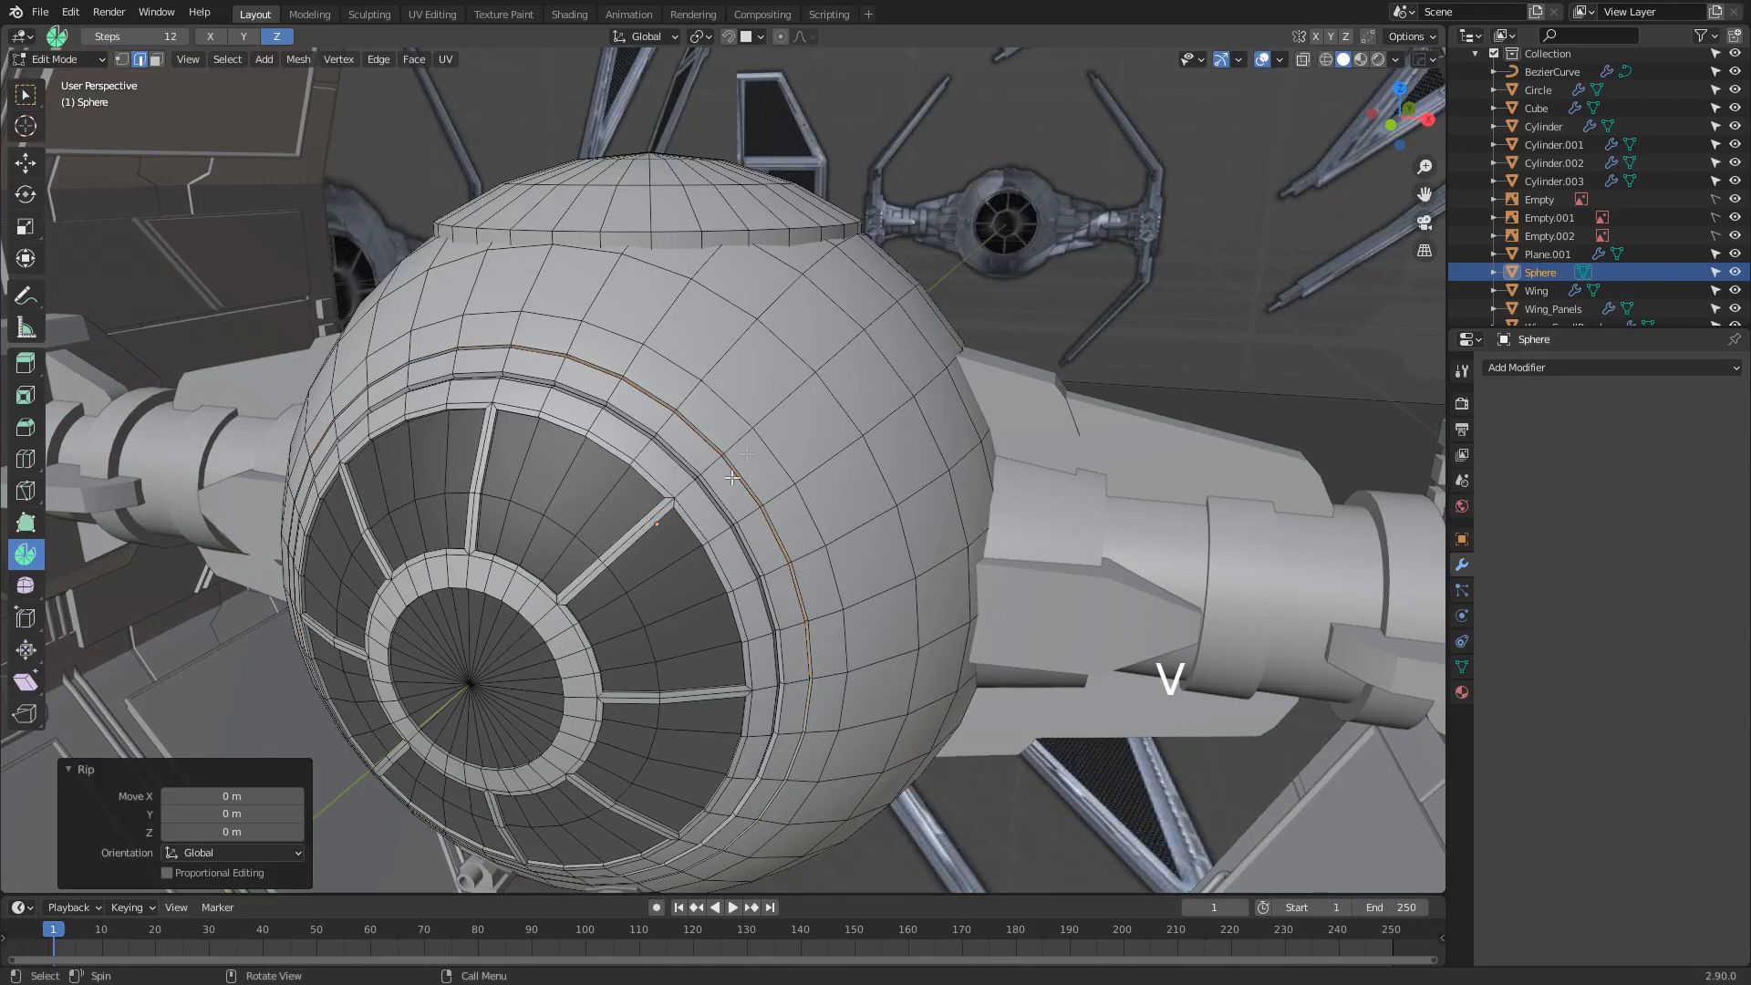
pyautogui.keyDown('alt'); pyautogui.click(786, 398); pyautogui.keyUp('alt')
pyautogui.keyDown('alt'); pyautogui.keyDown('shift'); pyautogui.click(786, 398); pyautogui.keyUp('shift'); pyautogui.keyUp('alt')
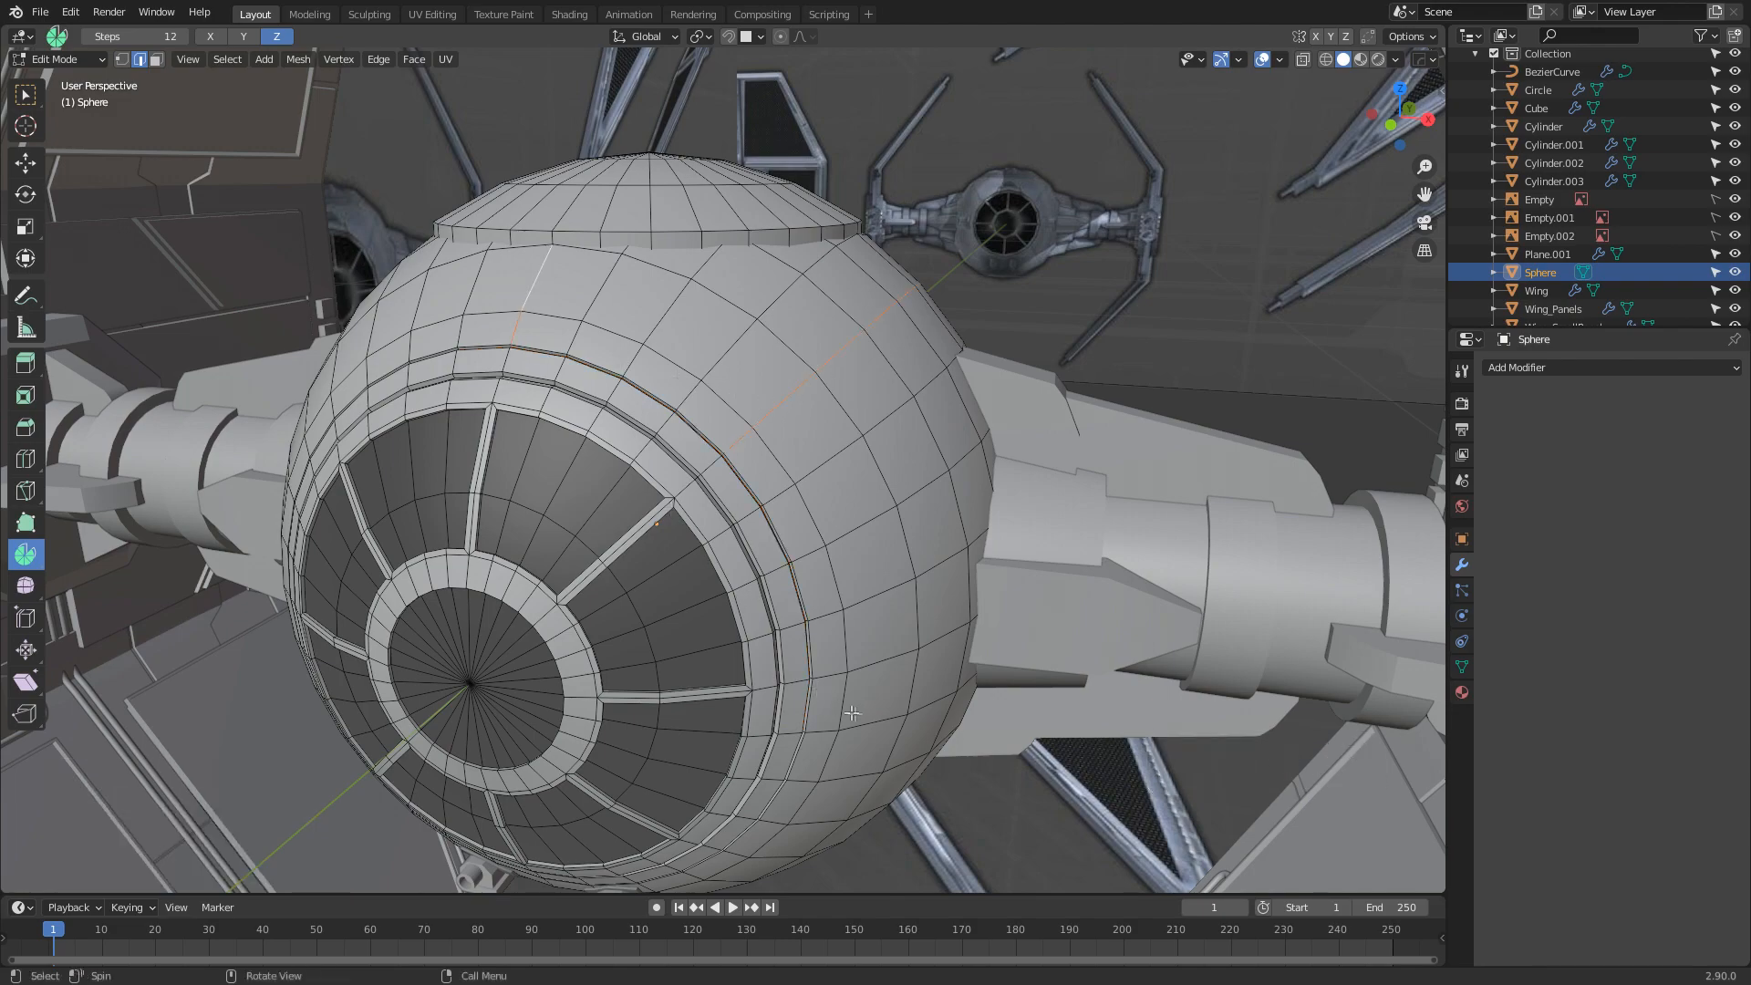
pyautogui.moveTo(890, 676)
pyautogui.mouseDown(button='middle')
pyautogui.moveTo(912, 644)
pyautogui.moveTo(869, 680)
pyautogui.mouseUp(button='middle')
pyautogui.moveTo(508, 820); pyautogui.dragTo(374, 665, button='middle')
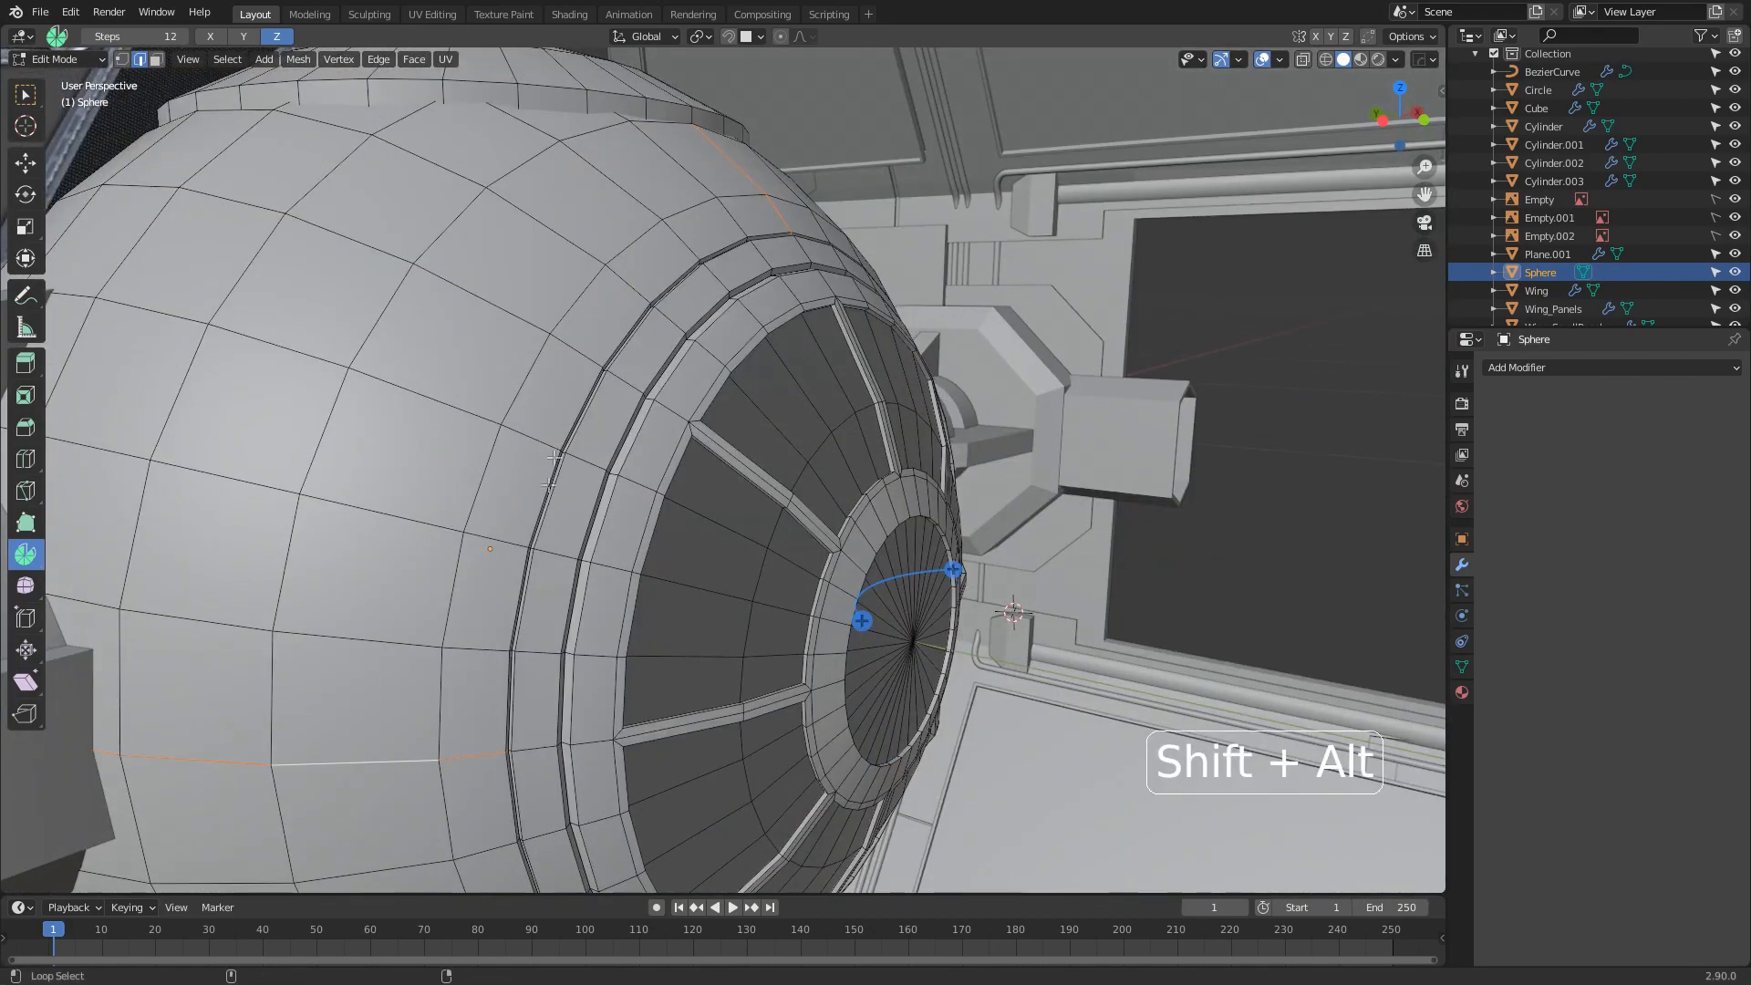
pyautogui.keyDown('alt'); pyautogui.keyDown('shift'); pyautogui.click(526, 316); pyautogui.keyUp('shift'); pyautogui.keyUp('alt')
pyautogui.moveTo(526, 317); pyautogui.dragTo(438, 374, button='middle')
pyautogui.scroll(-3, 437, 374)
pyautogui.moveTo(547, 602); pyautogui.dragTo(1169, 669, button='middle')
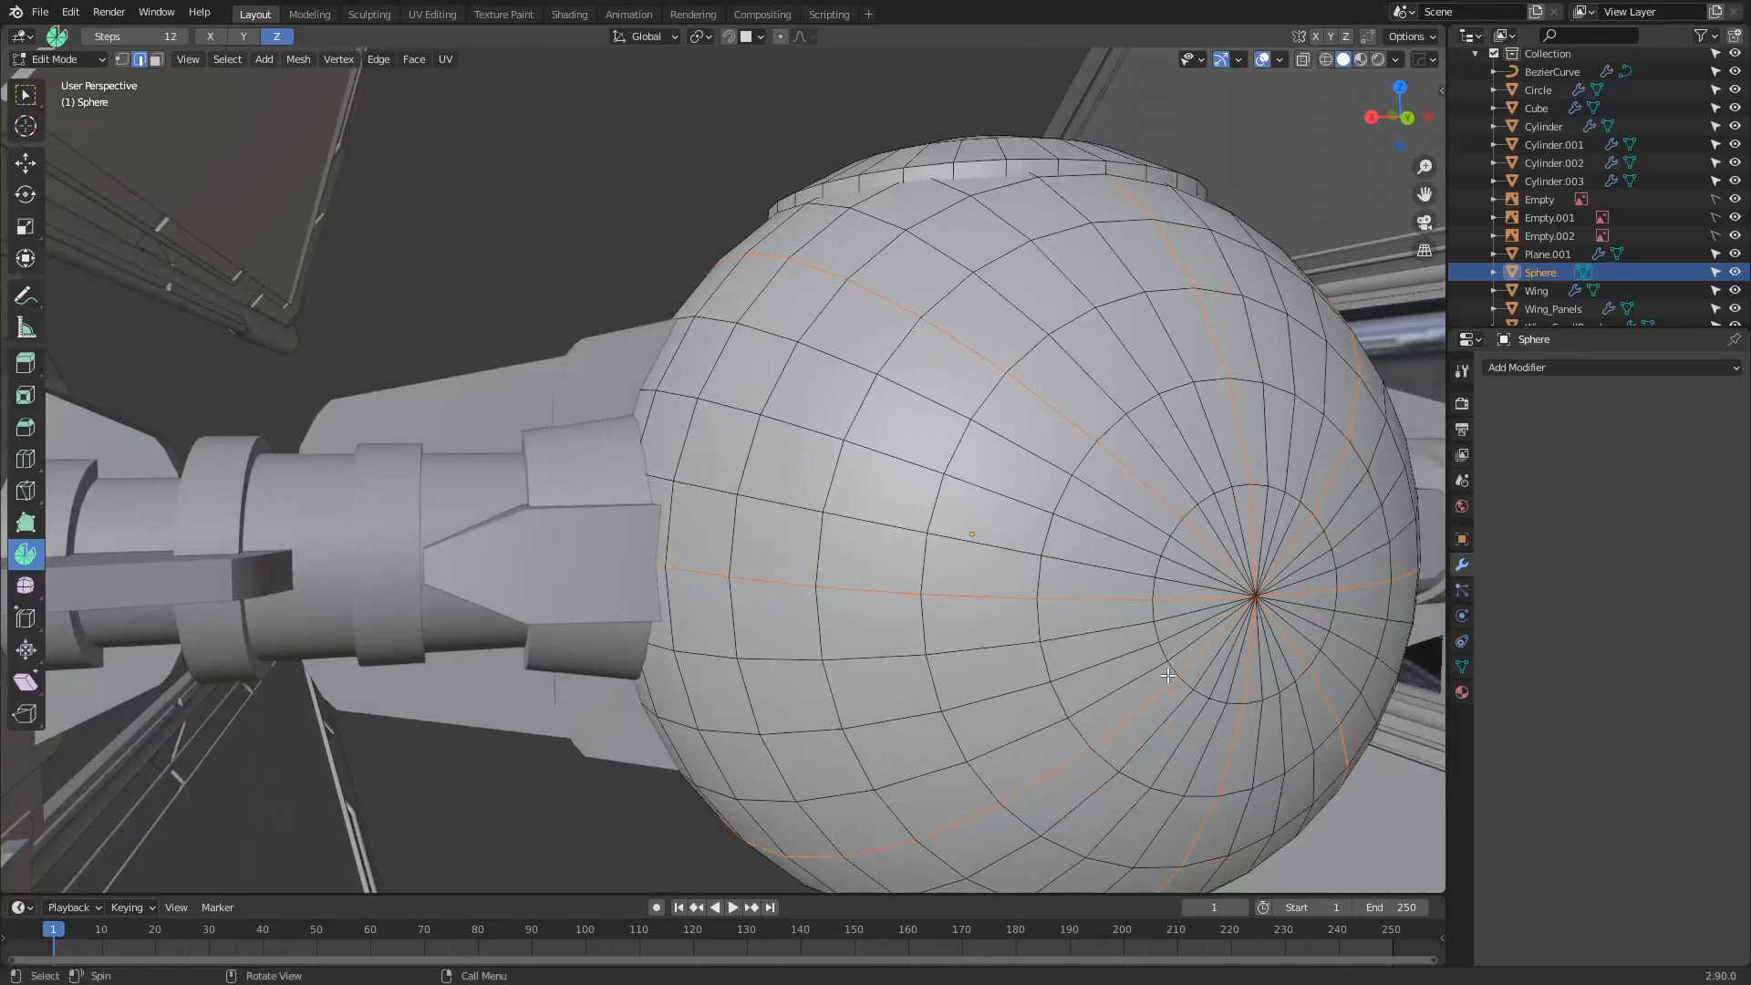
# Select the three innermost face rings around the sphere's rear pole and duplicate them 0.41899 m along the Y axis
pyautogui.keyDown('shift'); pyautogui.moveTo(1161, 673); pyautogui.dragTo(962, 618, button='middle'); pyautogui.keyUp('shift')
pyautogui.scroll(-1, 1015, 602)
pyautogui.press('3')
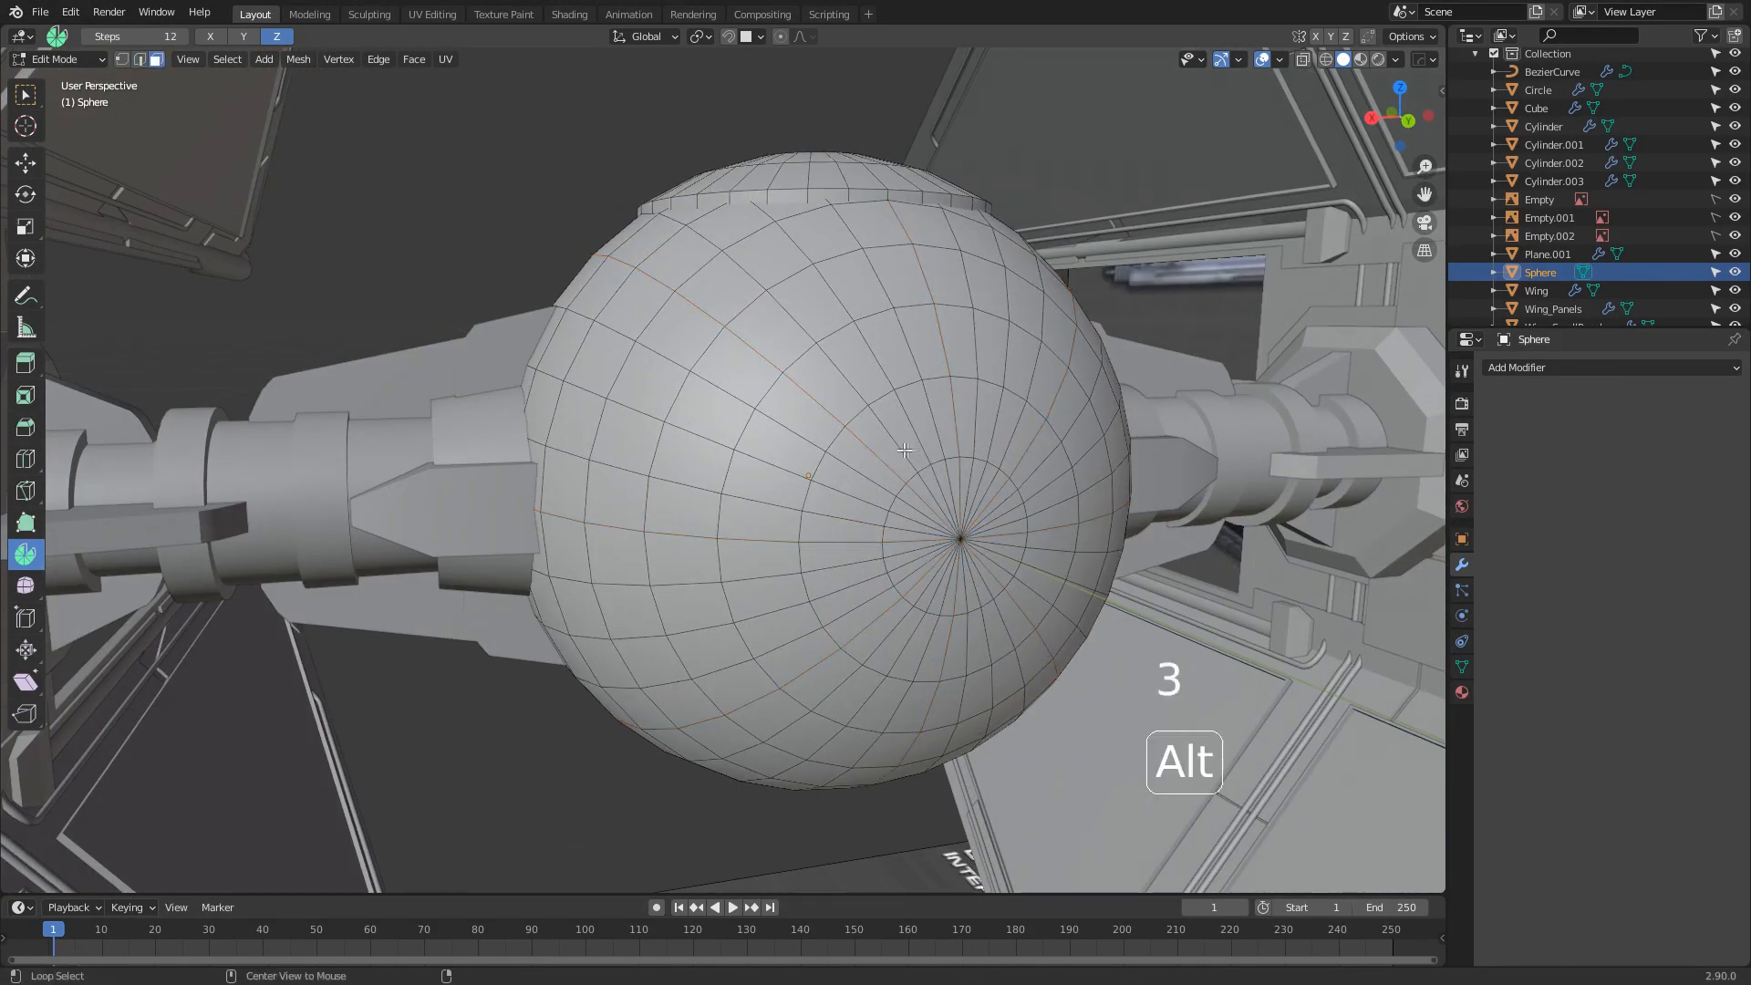
pyautogui.keyDown('alt'); pyautogui.keyDown('shift'); pyautogui.click(904, 450); pyautogui.keyUp('shift'); pyautogui.keyUp('alt')
pyautogui.keyDown('alt'); pyautogui.keyDown('shift'); pyautogui.click(967, 546); pyautogui.keyUp('shift'); pyautogui.keyUp('alt')
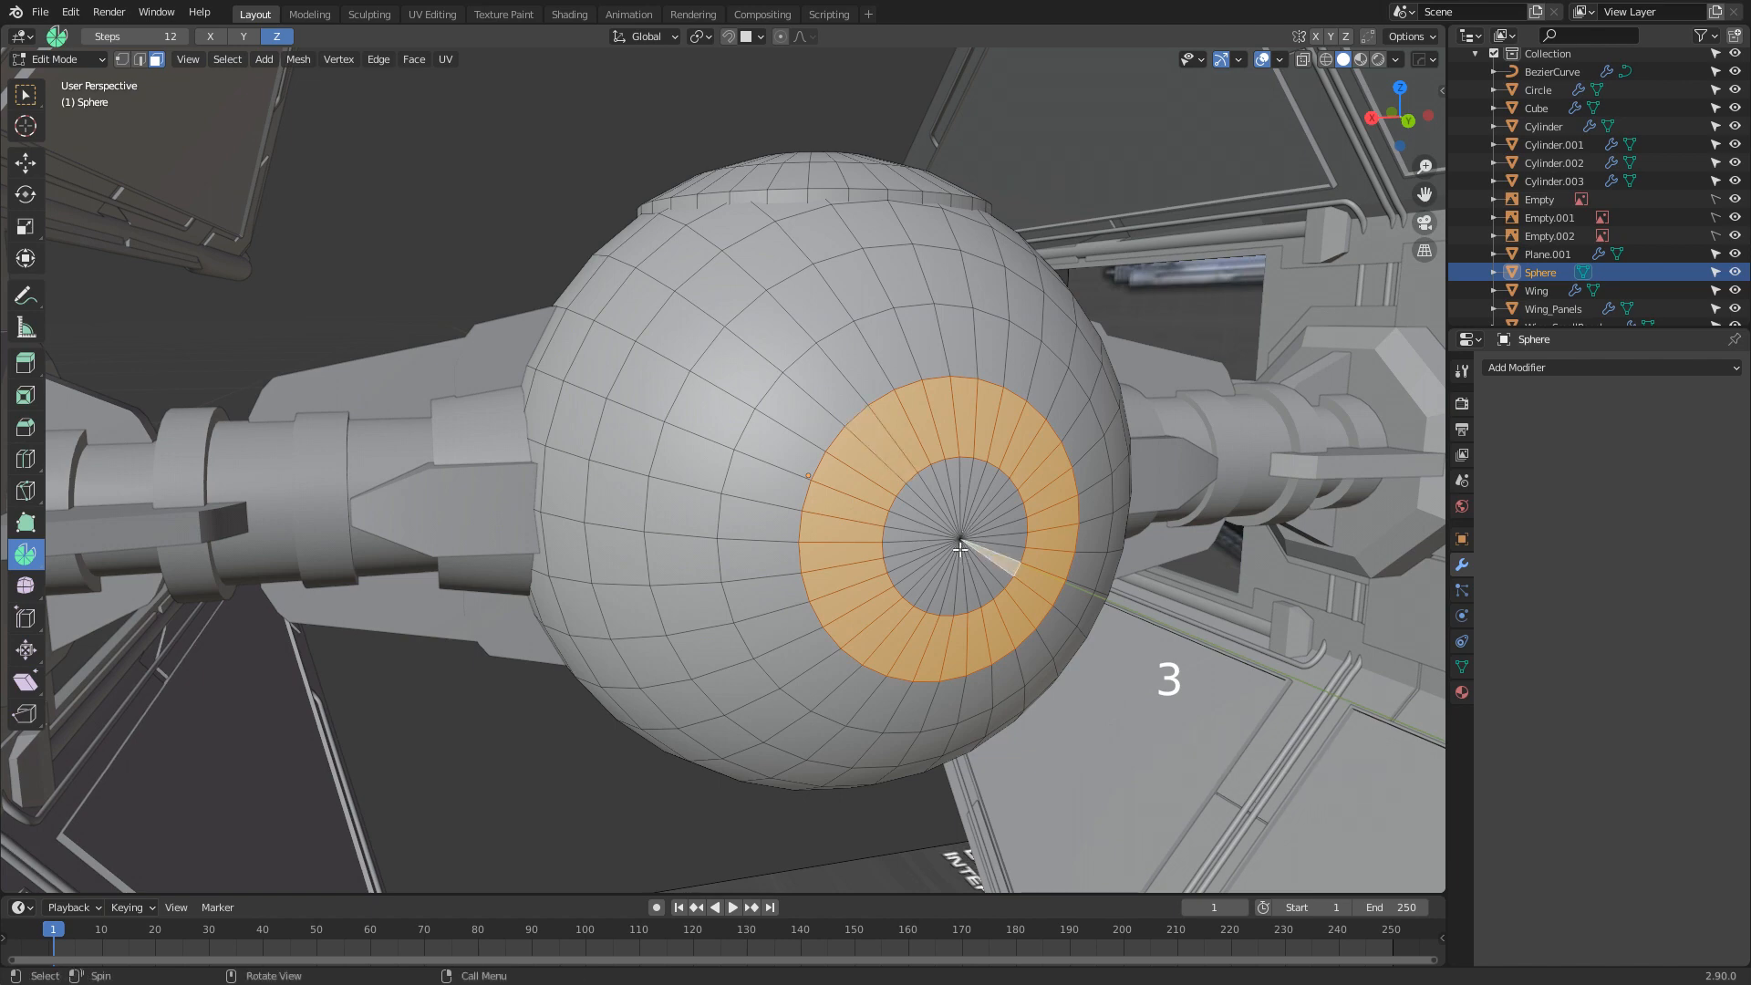
pyautogui.moveTo(962, 548); pyautogui.dragTo(923, 577)
pyautogui.keyDown('alt'); pyautogui.keyDown('shift'); pyautogui.click(804, 482); pyautogui.keyUp('shift'); pyautogui.keyUp('alt')
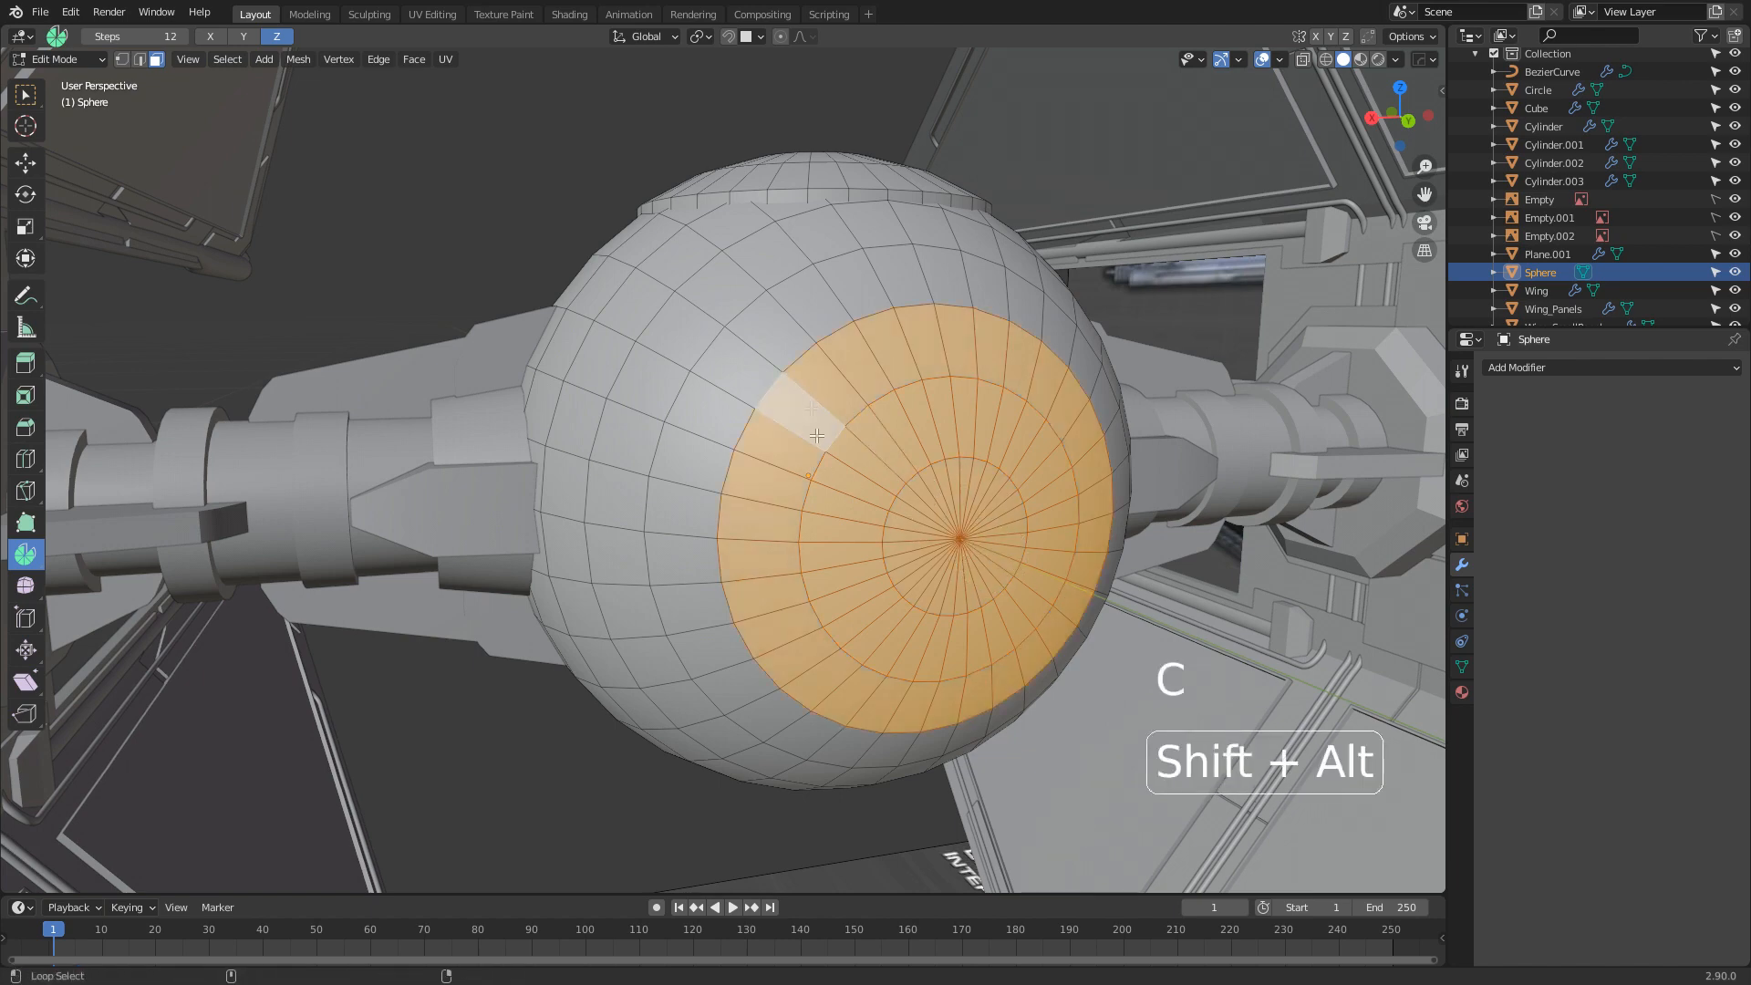
pyautogui.moveTo(805, 481); pyautogui.dragTo(962, 568, button='middle')
pyautogui.hotkey('shift', 'd')
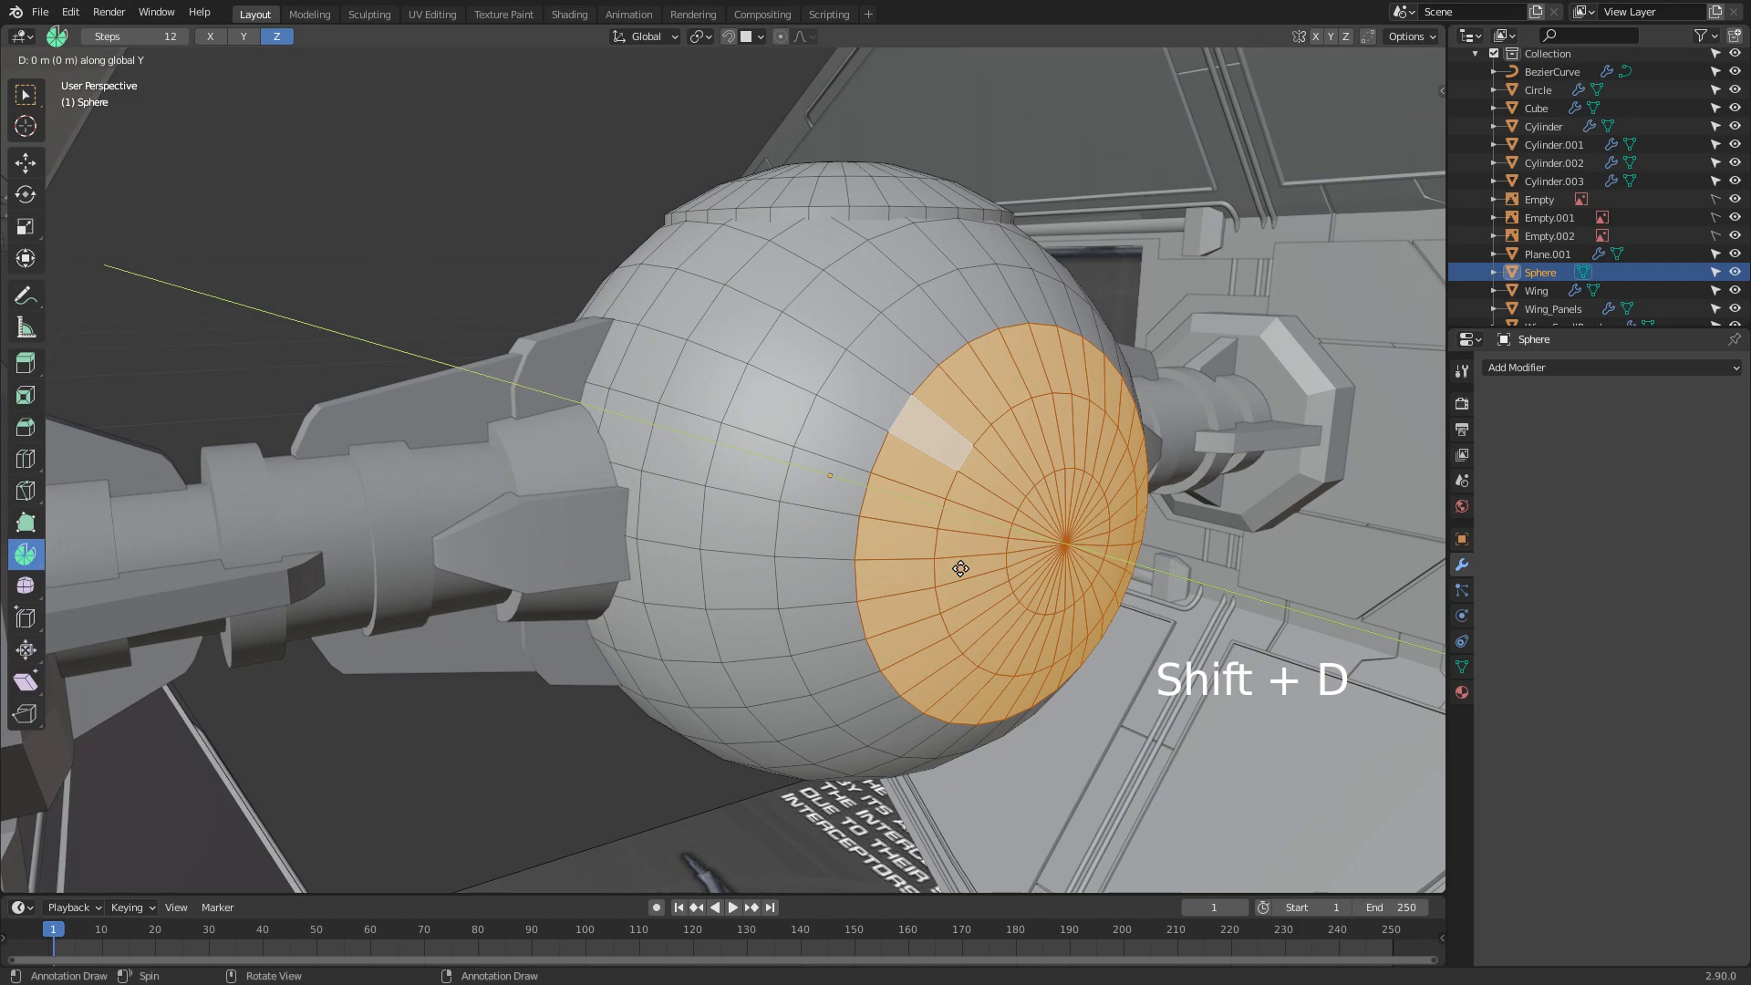
pyautogui.click(1338, 728)
pyautogui.moveTo(774, 591); pyautogui.dragTo(652, 586, button='middle')
pyautogui.scroll(-1, 969, 607)
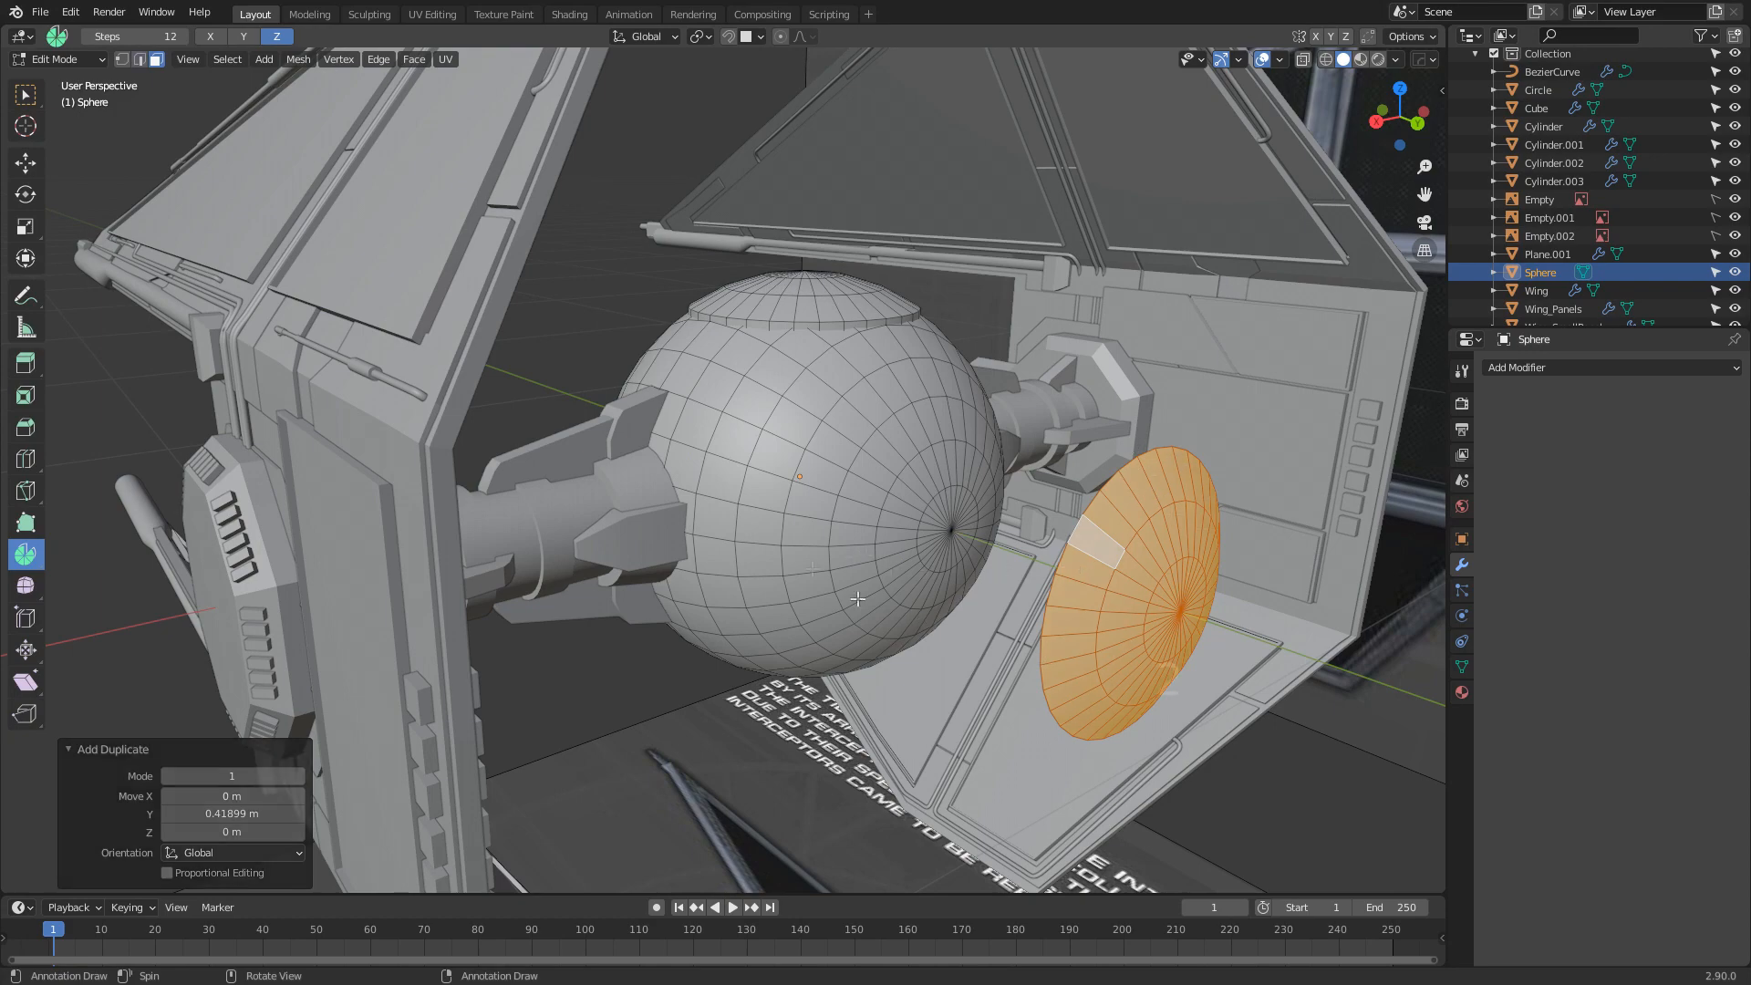
# Select the spaced lengthwise edge loops around the hull and bevel them 0.00181 m wide with 2 segments
pyautogui.press('2')
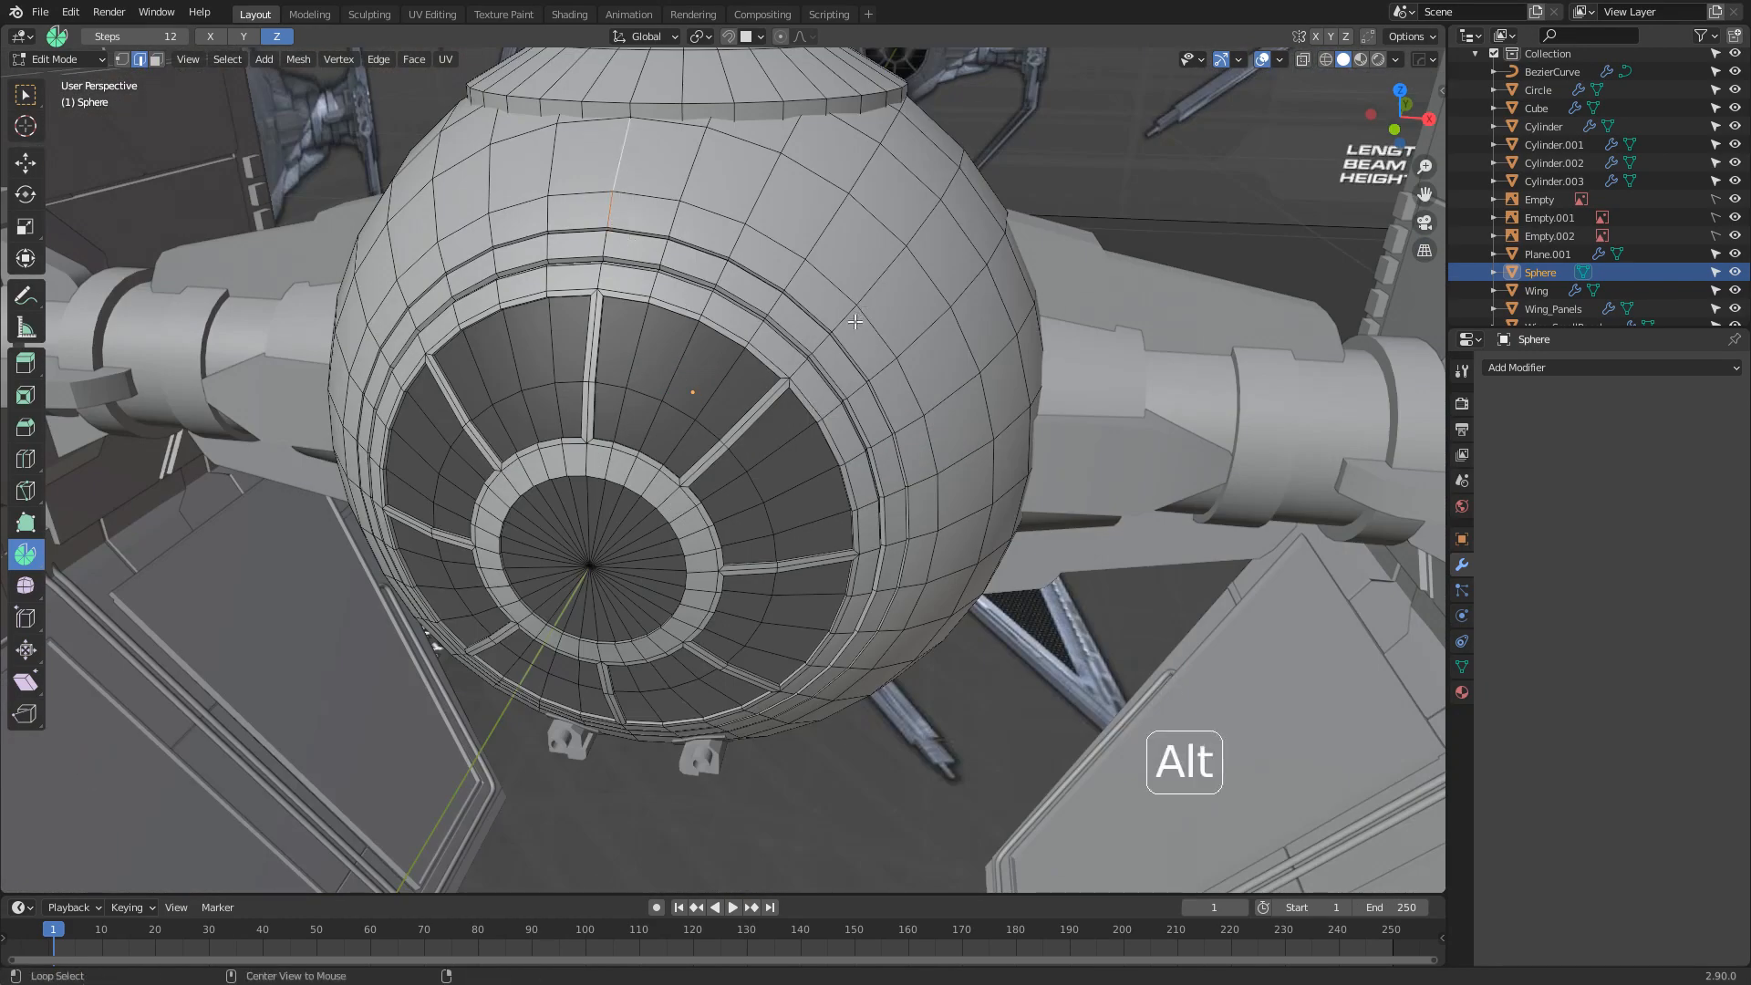
pyautogui.keyDown('alt'); pyautogui.keyDown('shift'); pyautogui.click(872, 289); pyautogui.keyUp('shift'); pyautogui.keyUp('alt')
pyautogui.moveTo(885, 319); pyautogui.dragTo(870, 202, button='middle')
pyautogui.keyDown('alt'); pyautogui.keyDown('shift'); pyautogui.click(944, 389); pyautogui.keyUp('shift'); pyautogui.keyUp('alt')
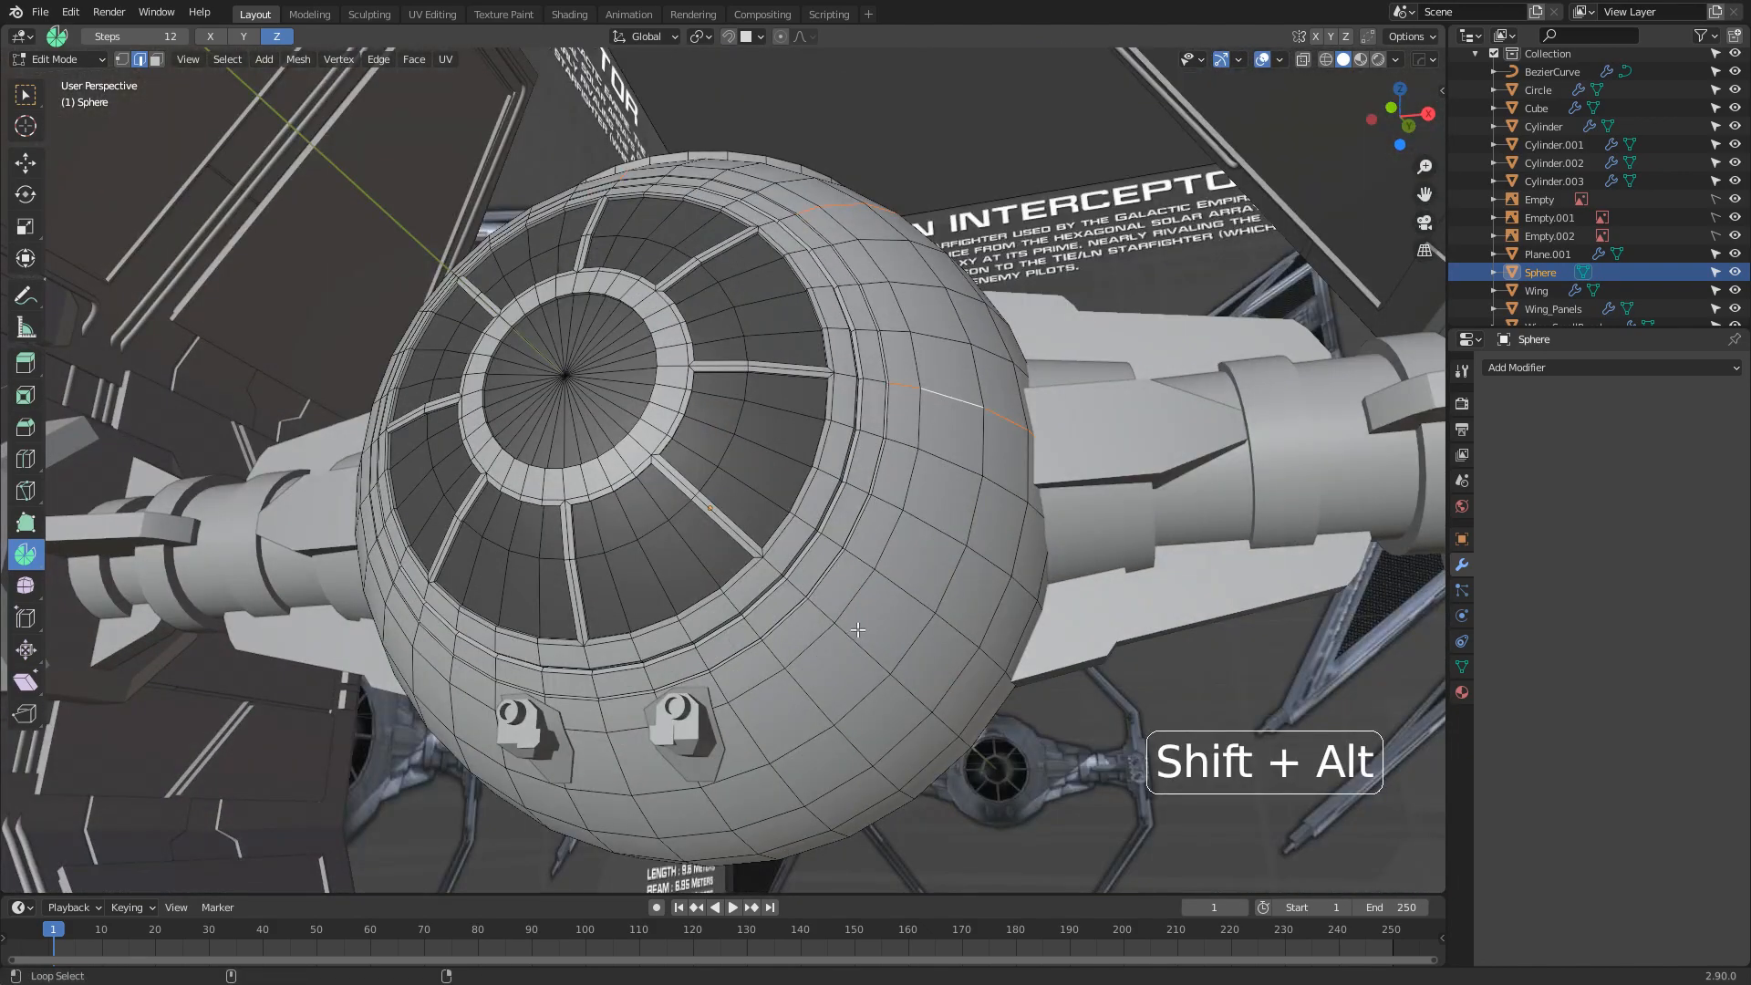
pyautogui.keyDown('alt'); pyautogui.keyDown('shift'); pyautogui.click(605, 741); pyautogui.keyUp('shift'); pyautogui.keyUp('alt')
pyautogui.moveTo(607, 737); pyautogui.dragTo(737, 728, button='middle')
pyautogui.keyDown('alt'); pyautogui.keyDown('shift'); pyautogui.click(429, 538); pyautogui.keyUp('shift'); pyautogui.keyUp('alt')
pyautogui.moveTo(442, 514); pyautogui.dragTo(455, 573, button='middle')
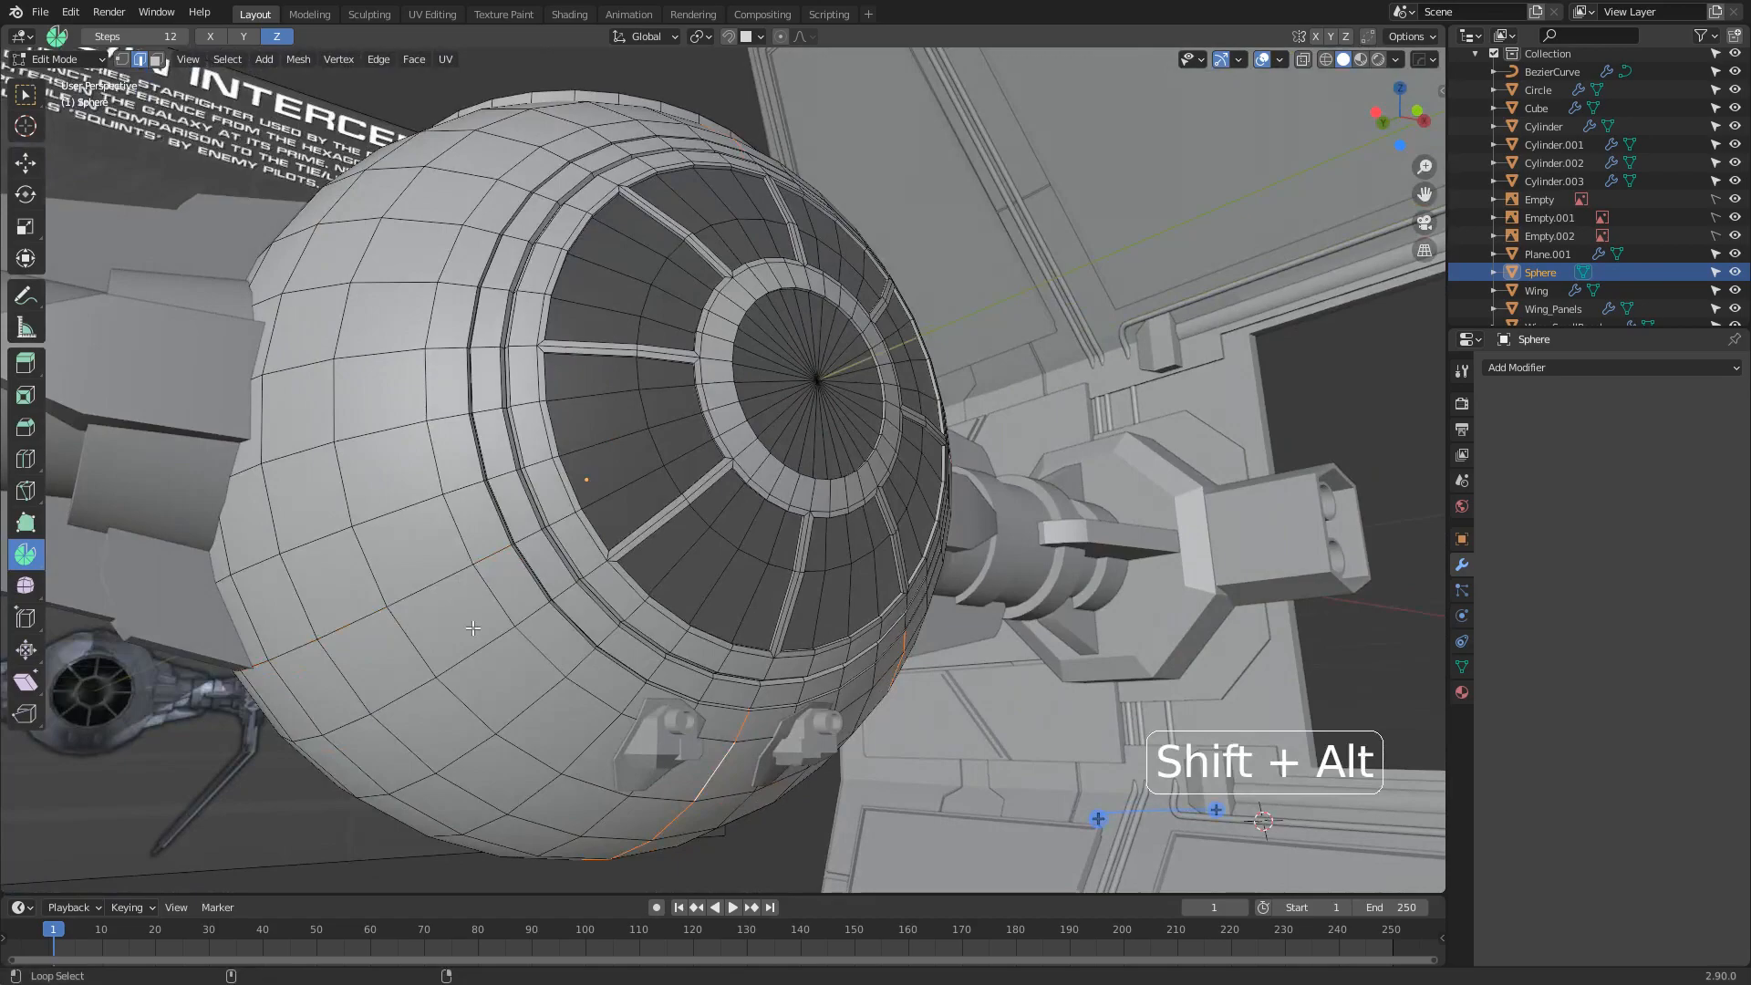
pyautogui.moveTo(478, 317); pyautogui.dragTo(473, 368, button='middle')
pyautogui.moveTo(433, 310); pyautogui.dragTo(916, 536, button='middle')
pyautogui.hotkey('ctrl', 'b')
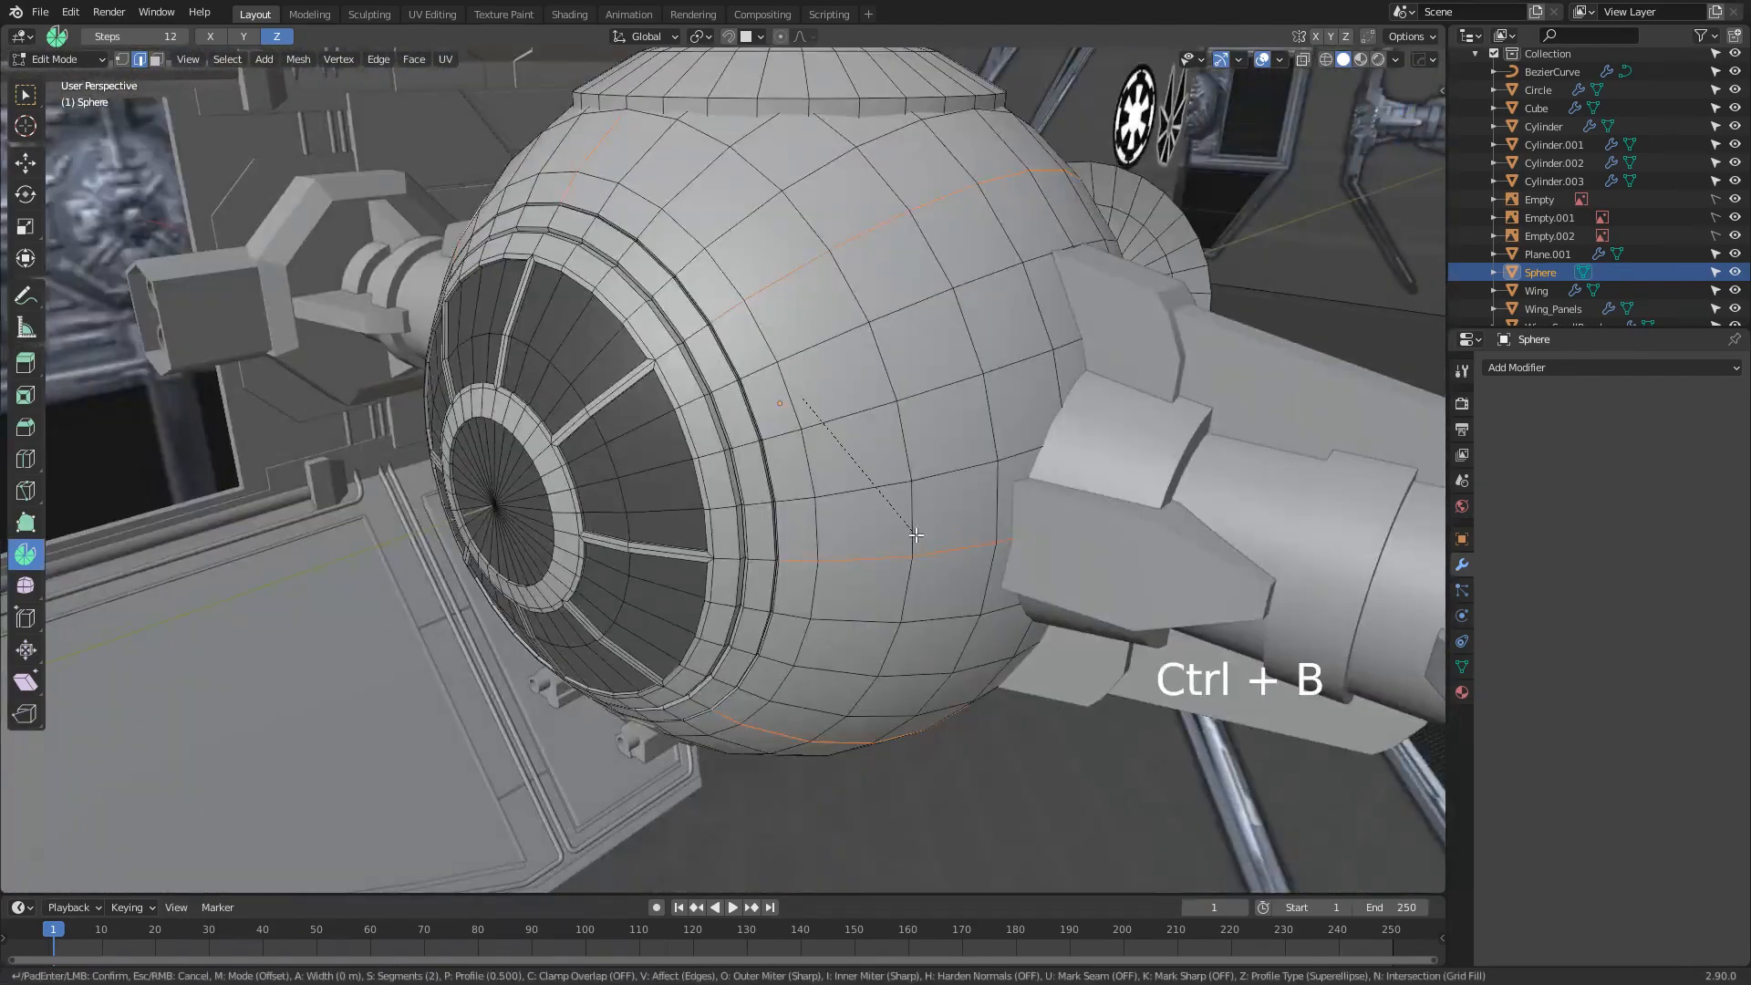
pyautogui.keyDown('shift'); pyautogui.click(922, 538); pyautogui.keyUp('shift')
pyautogui.moveTo(921, 538); pyautogui.dragTo(828, 518, button='middle')
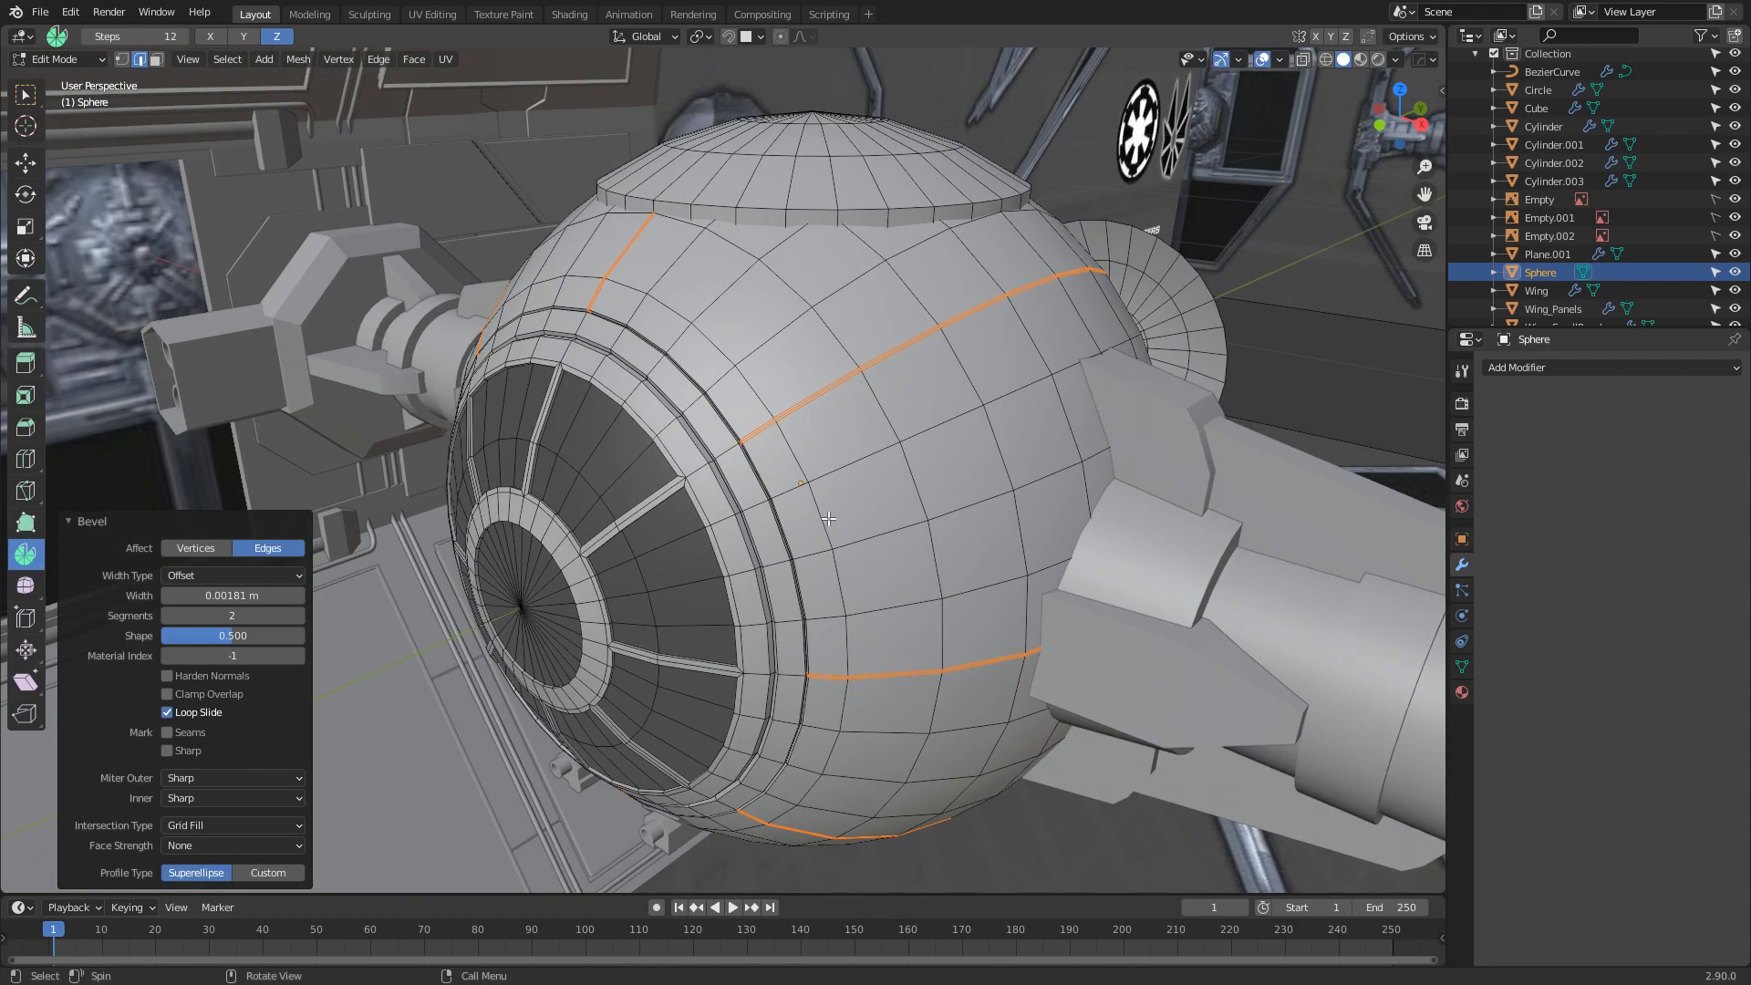
# Shrink the selection to the strips' middle edges, offset them -0.00402 m along their normals and rip them in place
pyautogui.scroll(4, 828, 519)
pyautogui.press('ctrl+KP_Subtract')
pyautogui.hotkey('alt', 's')
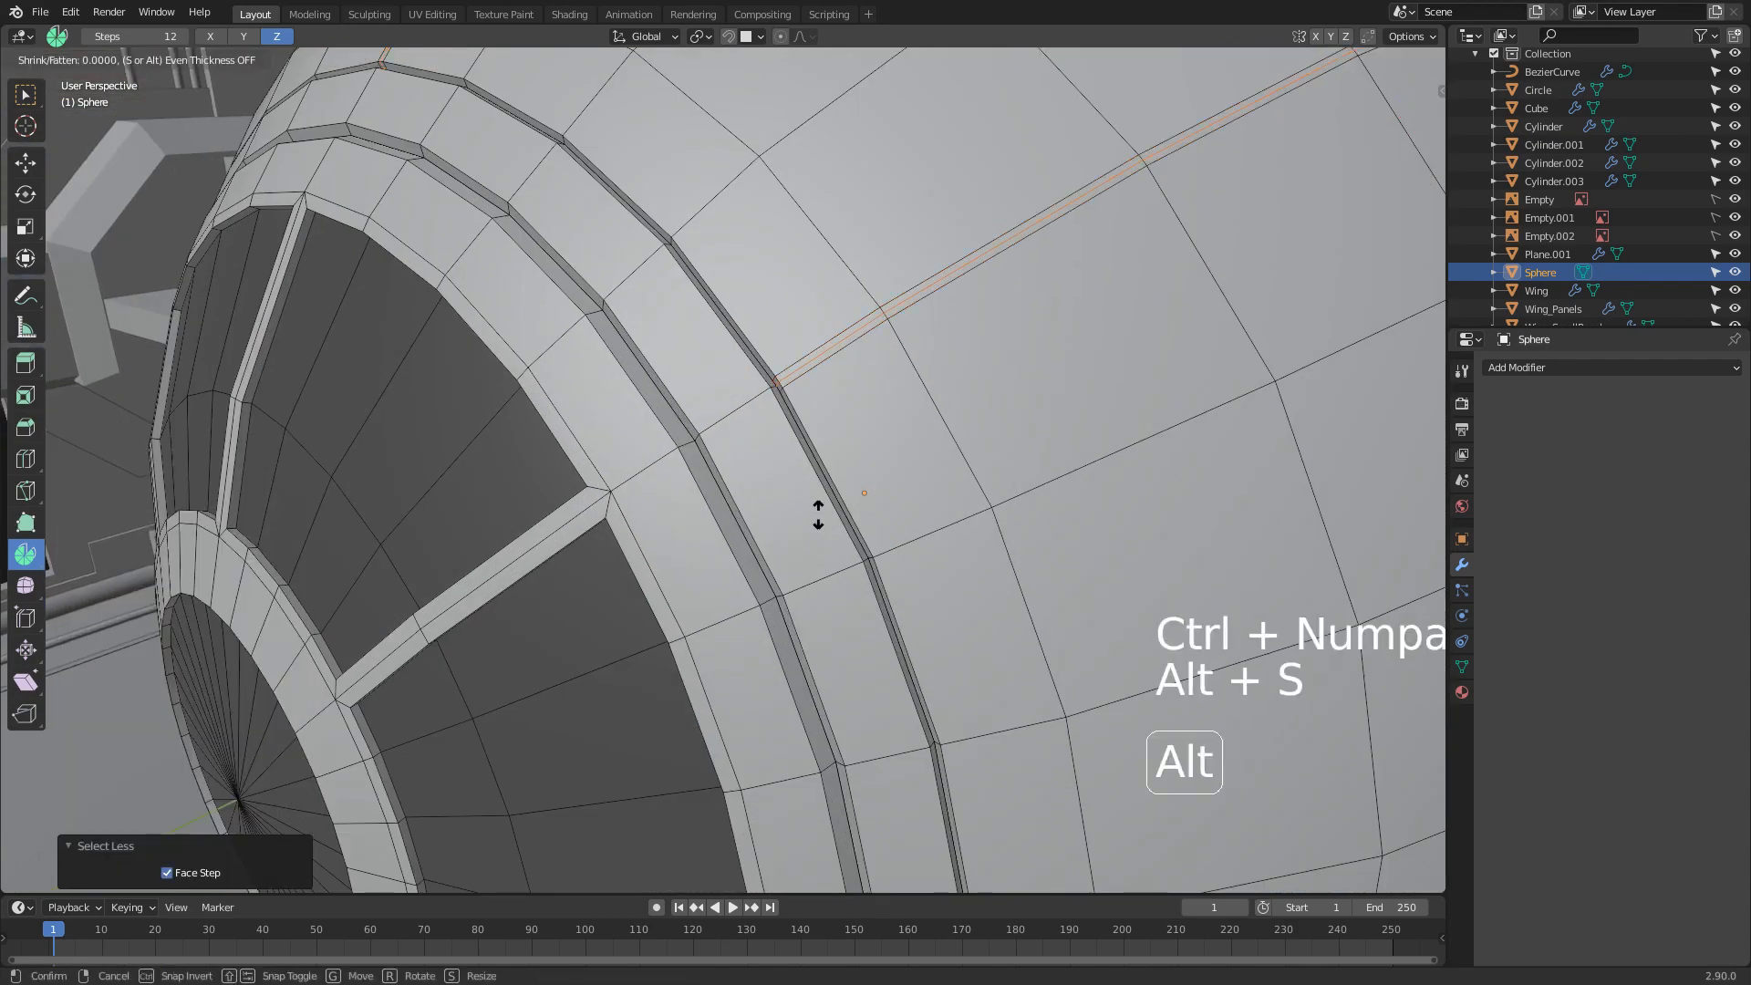
pyautogui.keyDown('shift'); pyautogui.click(814, 545); pyautogui.keyUp('shift')
pyautogui.press('v')
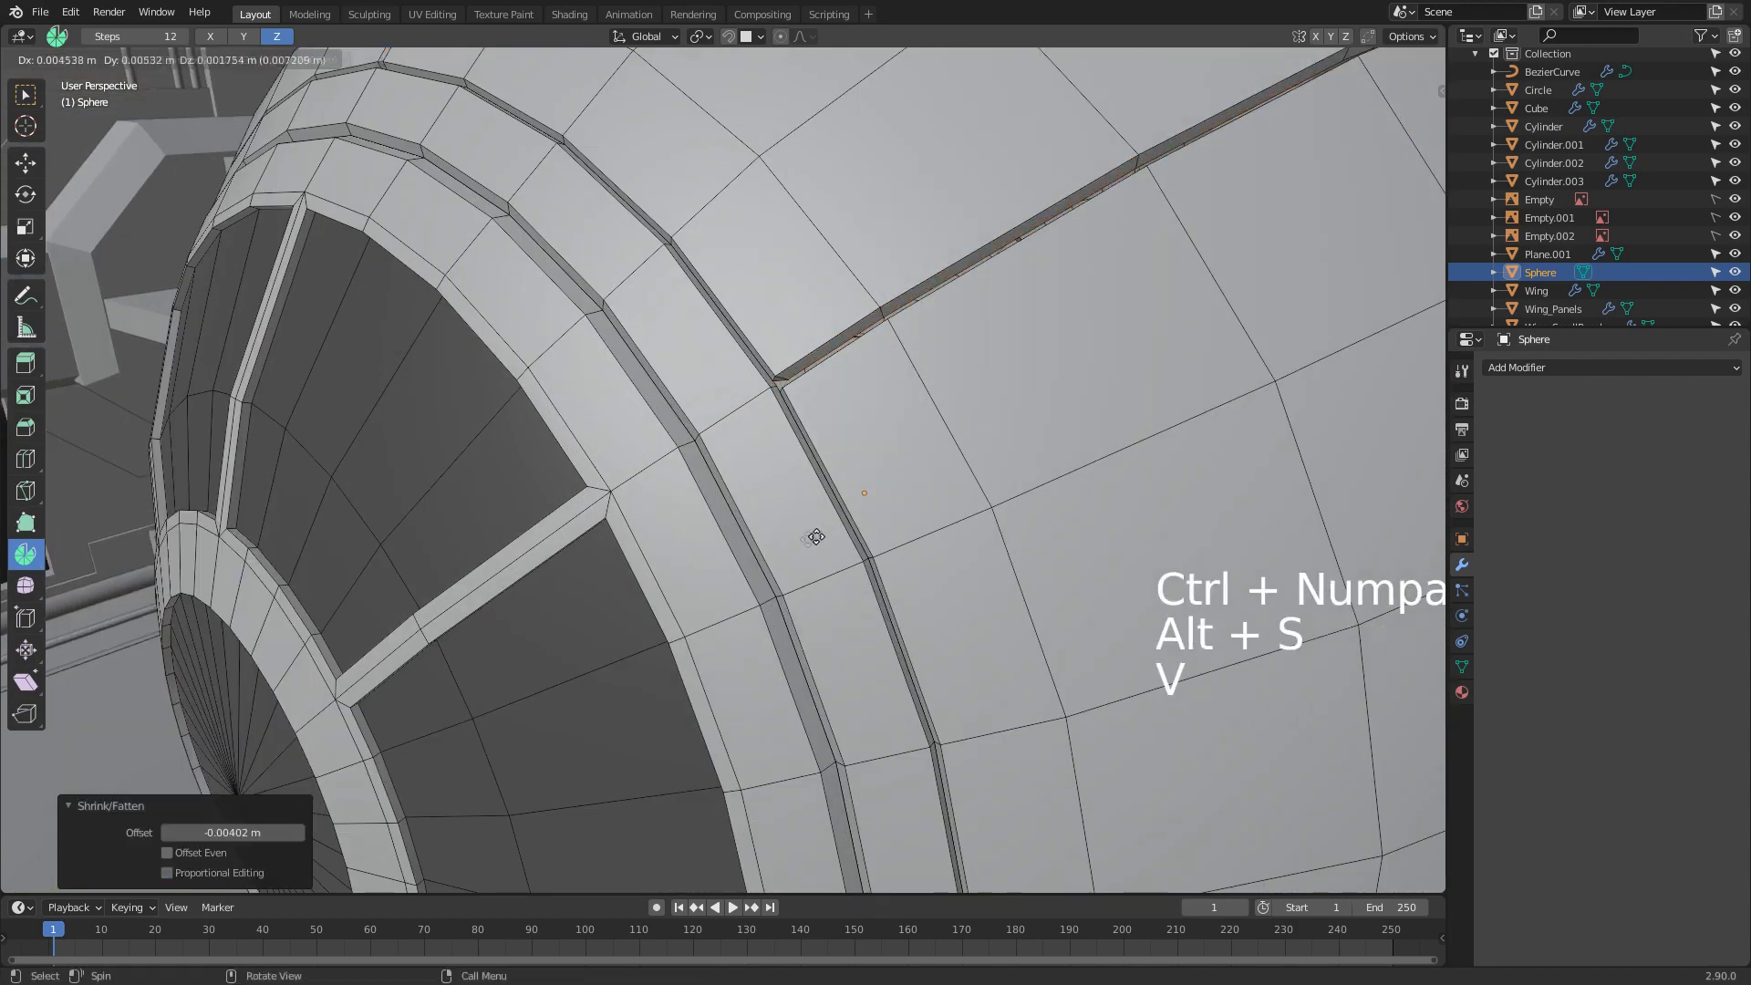
pyautogui.rightClick(817, 538)
# Switch the sphere mesh to vertex selection with wireframe shading at its rear pole
pyautogui.scroll(-4, 817, 538)
pyautogui.press('Tab')
pyautogui.moveTo(776, 579); pyautogui.dragTo(912, 588, button='middle')
pyautogui.scroll(-5, 917, 591)
pyautogui.moveTo(922, 592); pyautogui.dragTo(770, 621, button='middle')
pyautogui.keyDown('shift'); pyautogui.moveTo(770, 620); pyautogui.dragTo(586, 629, button='middle'); pyautogui.keyUp('shift')
pyautogui.scroll(4, 849, 483)
pyautogui.press('Tab')
pyautogui.press('1')
pyautogui.moveTo(853, 481); pyautogui.dragTo(775, 520, button='middle')
pyautogui.moveTo(775, 520)
pyautogui.mouseDown(button='middle')
pyautogui.moveTo(853, 512)
pyautogui.moveTo(782, 500)
pyautogui.moveTo(860, 505)
pyautogui.mouseUp(button='middle')
pyautogui.scroll(3, 852, 511)
pyautogui.press('z')
pyautogui.click(712, 493)
# Circle-select the vertices clustered at the sphere's rear pole, delete them and restore solid shading
pyautogui.press('c')
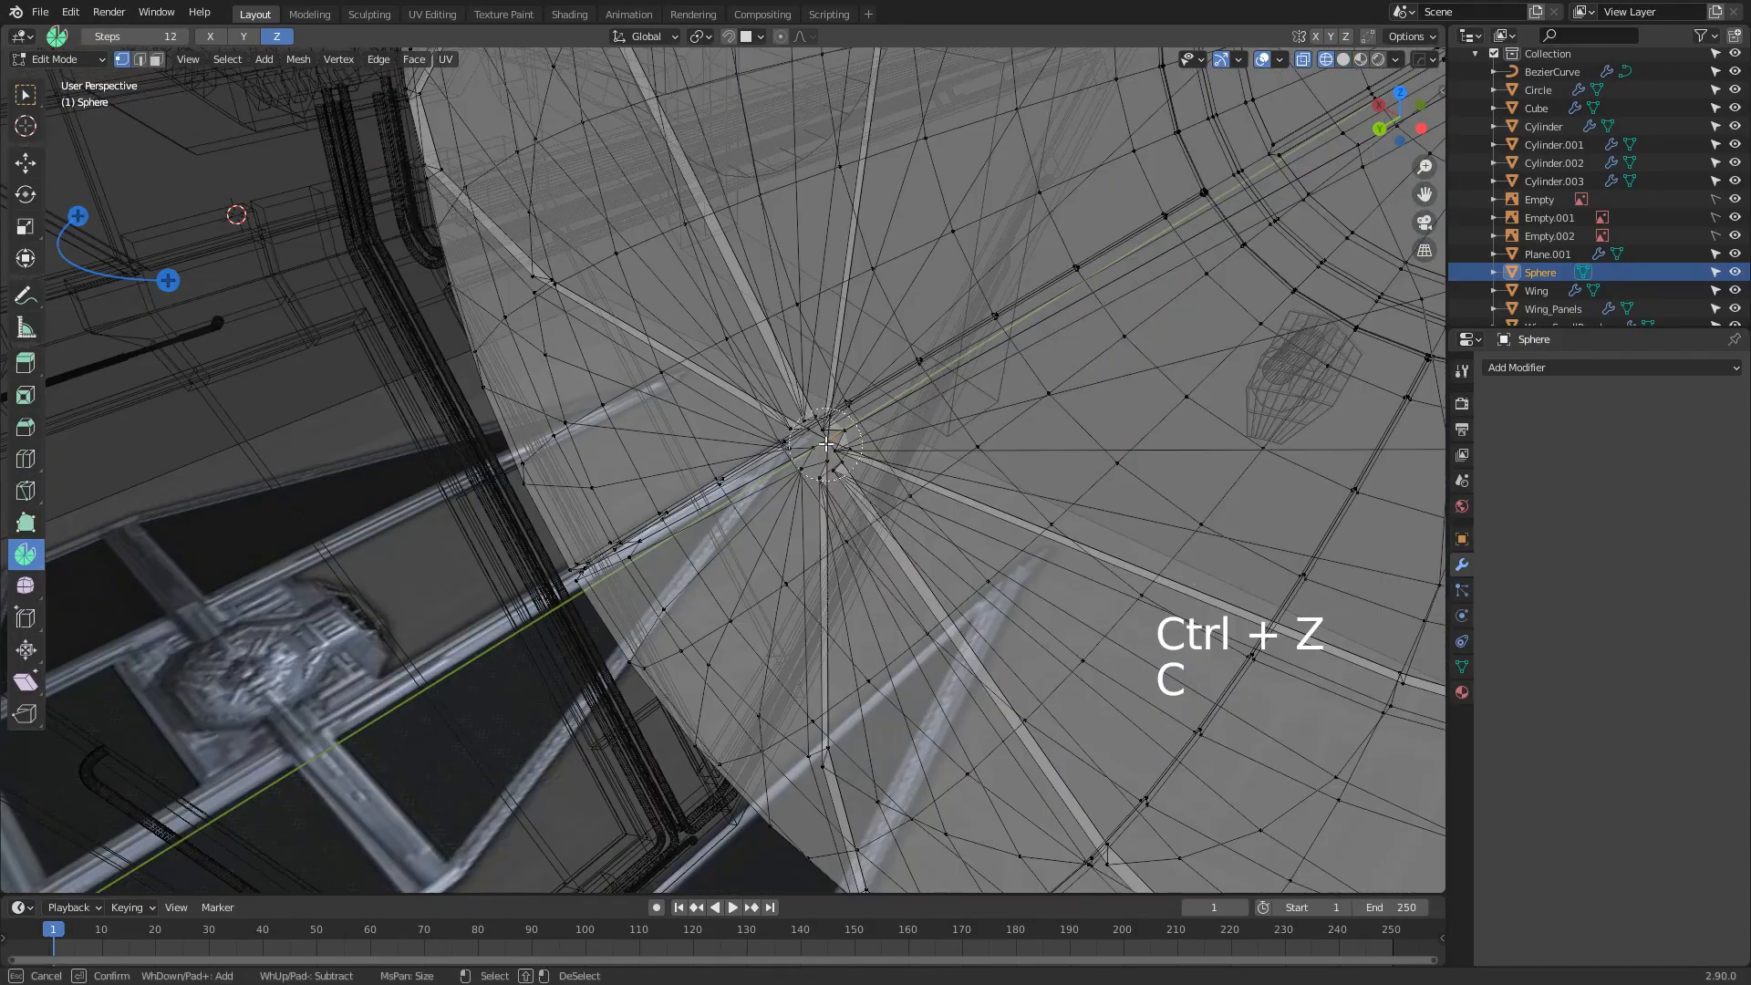
pyautogui.click(824, 444)
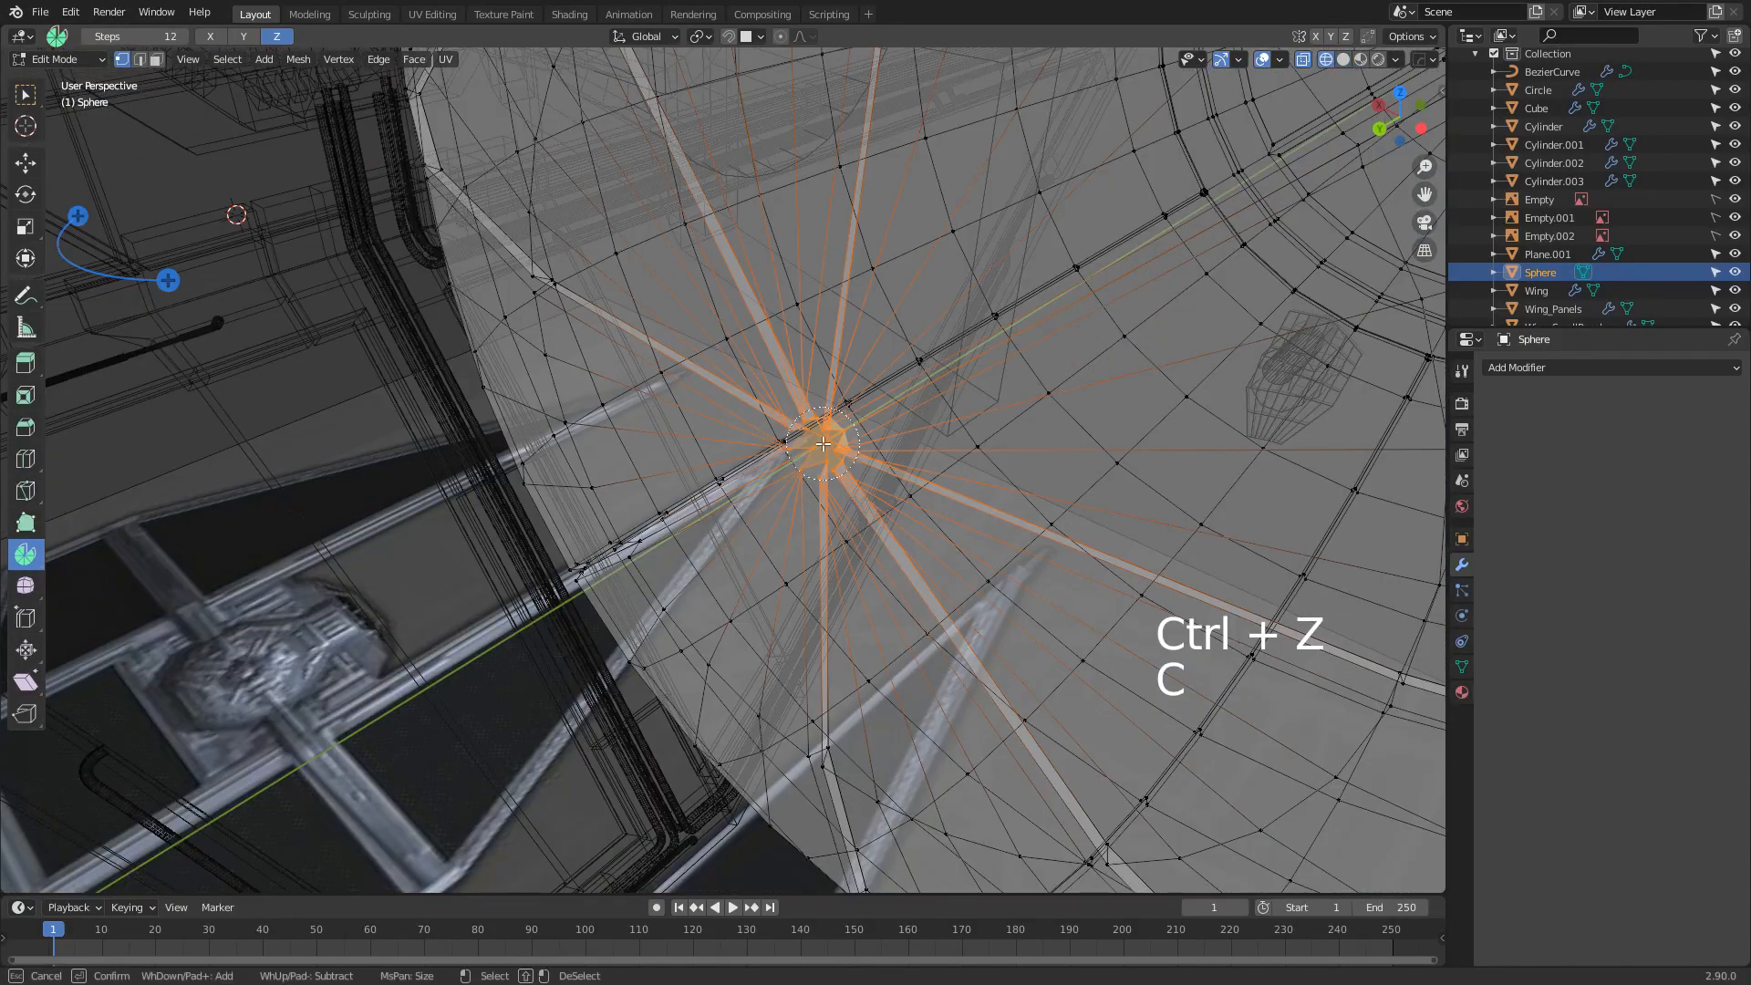
pyautogui.moveTo(826, 450); pyautogui.dragTo(896, 425, button='middle')
pyautogui.scroll(-2, 895, 426)
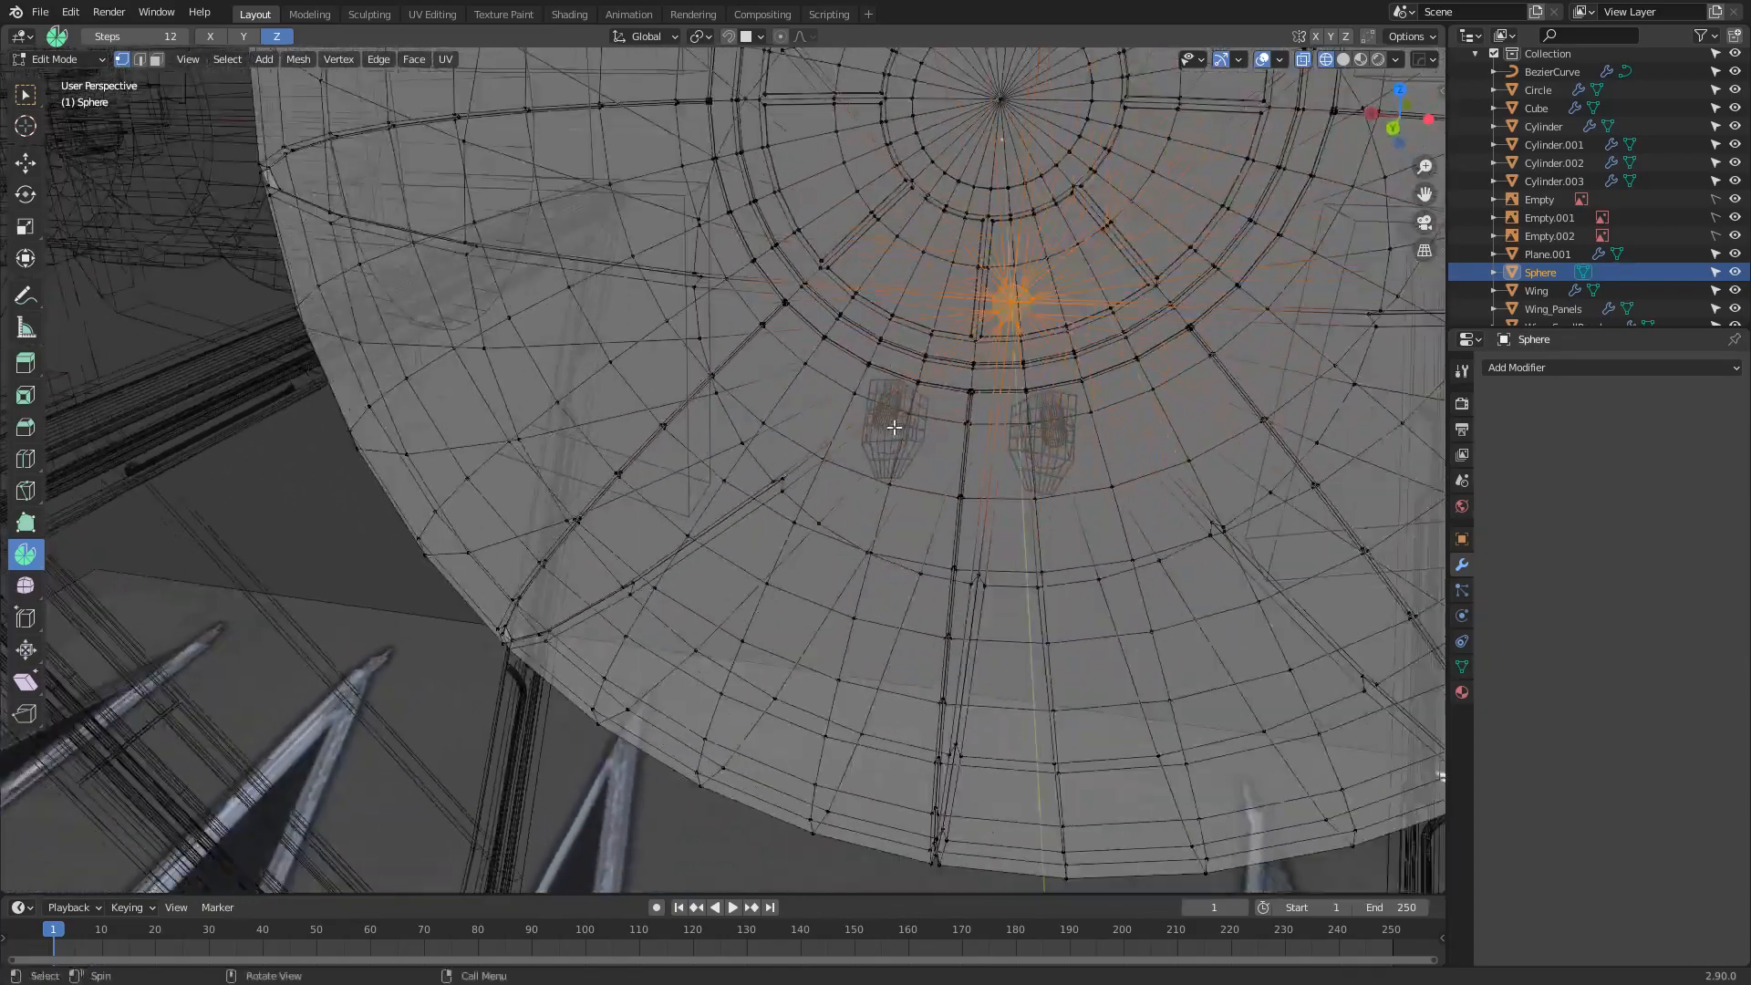
pyautogui.press('Delete')
pyautogui.click(880, 385)
pyautogui.scroll(-1, 872, 415)
pyautogui.press('z')
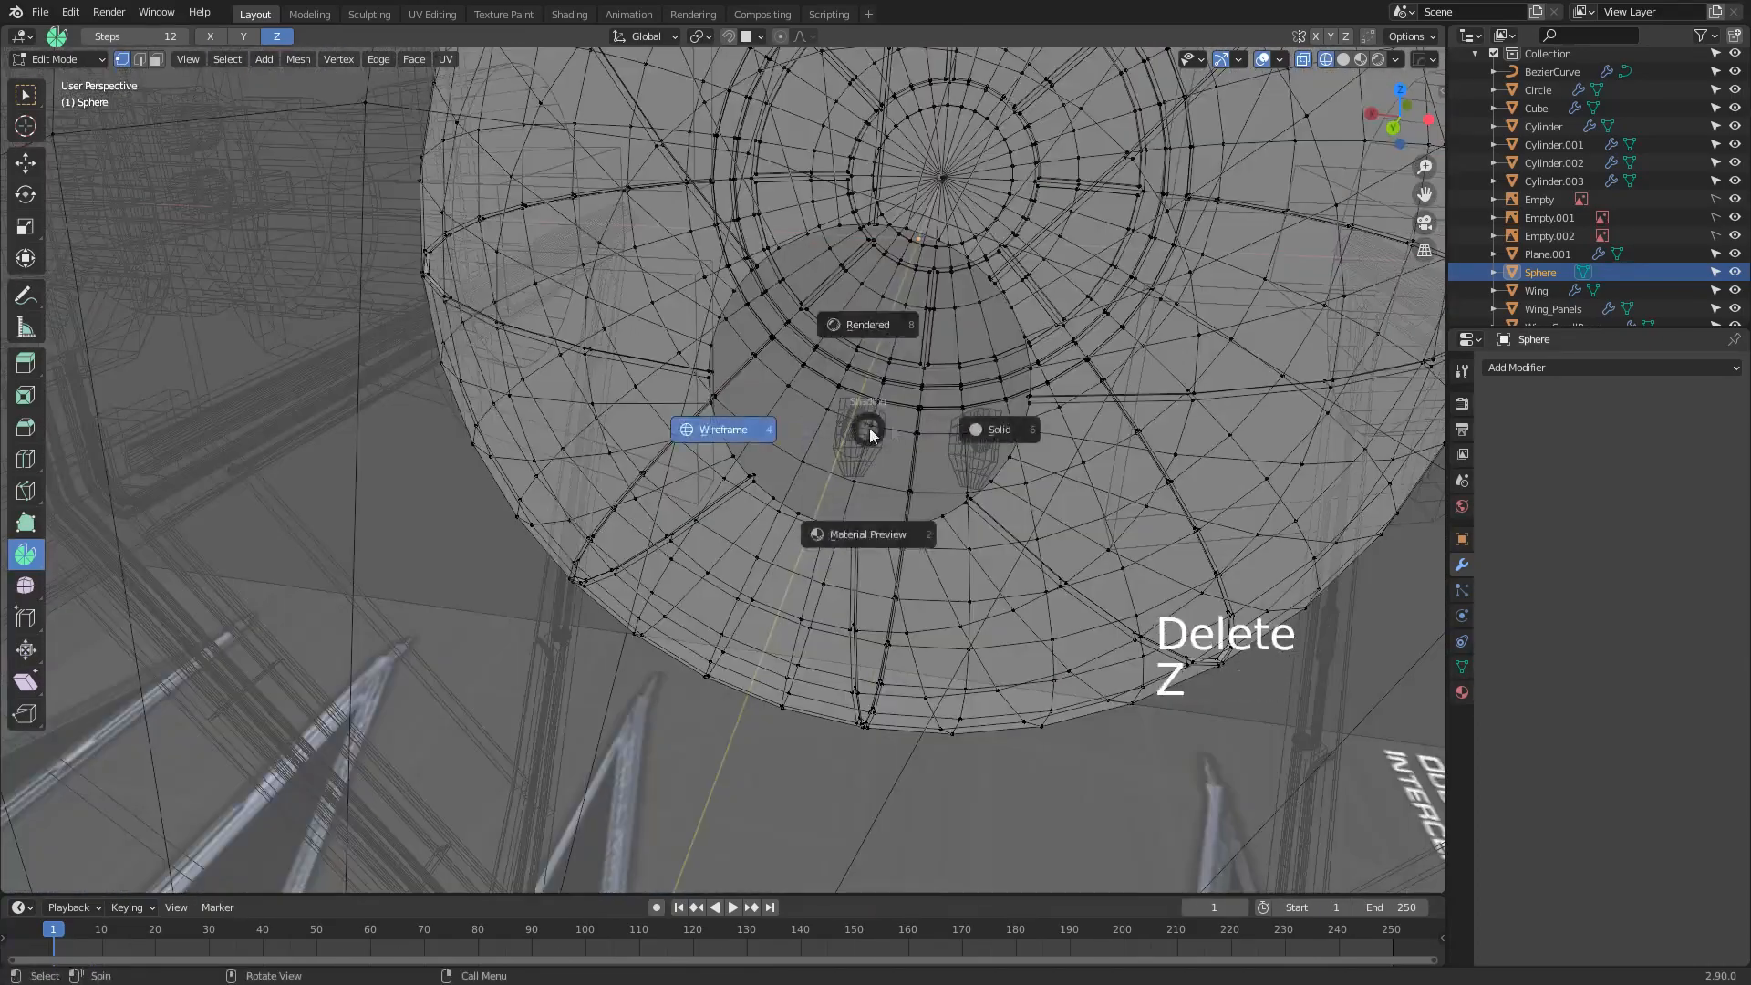
pyautogui.click(986, 432)
# Examine the hull's new panel lines and compare them with the cockpit in the reference images
pyautogui.scroll(5, 824, 532)
pyautogui.scroll(-6, 821, 536)
pyautogui.press('Tab')
pyautogui.moveTo(821, 535); pyautogui.dragTo(704, 522, button='middle')
pyautogui.moveTo(737, 343); pyautogui.dragTo(699, 380, button='middle')
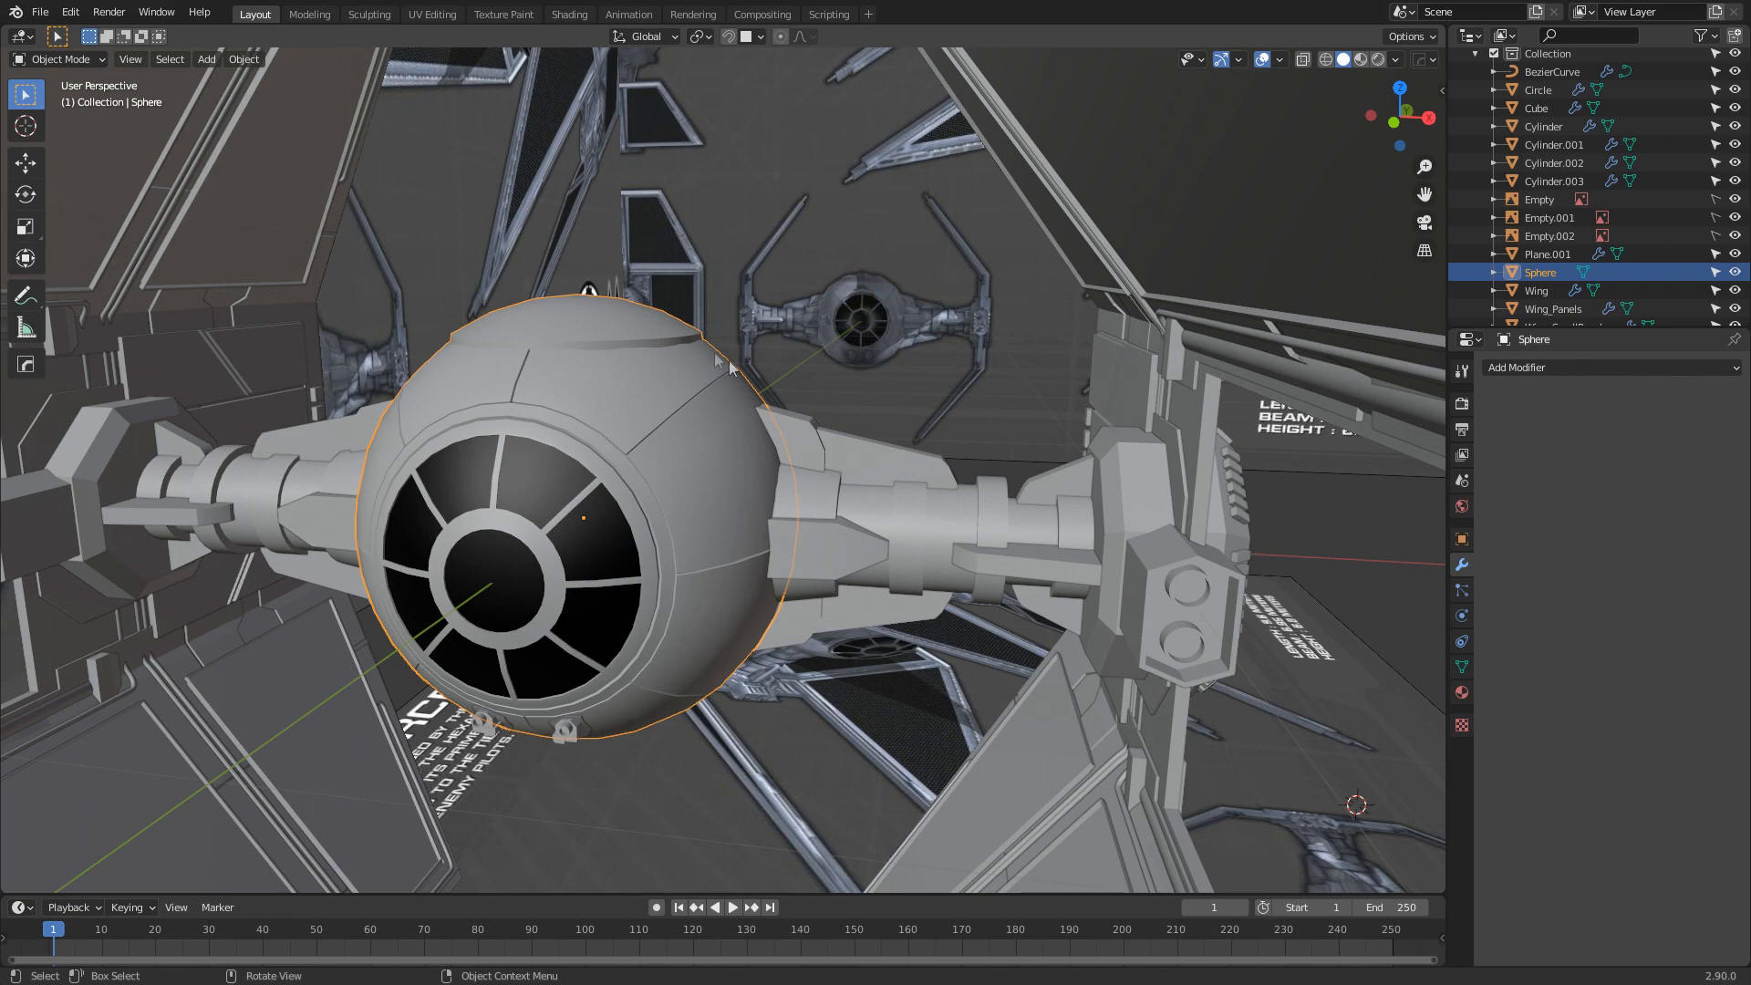
pyautogui.scroll(-2, 884, 562)
pyautogui.keyDown('shift'); pyautogui.moveTo(995, 315); pyautogui.dragTo(708, 616, button='middle'); pyautogui.keyUp('shift')
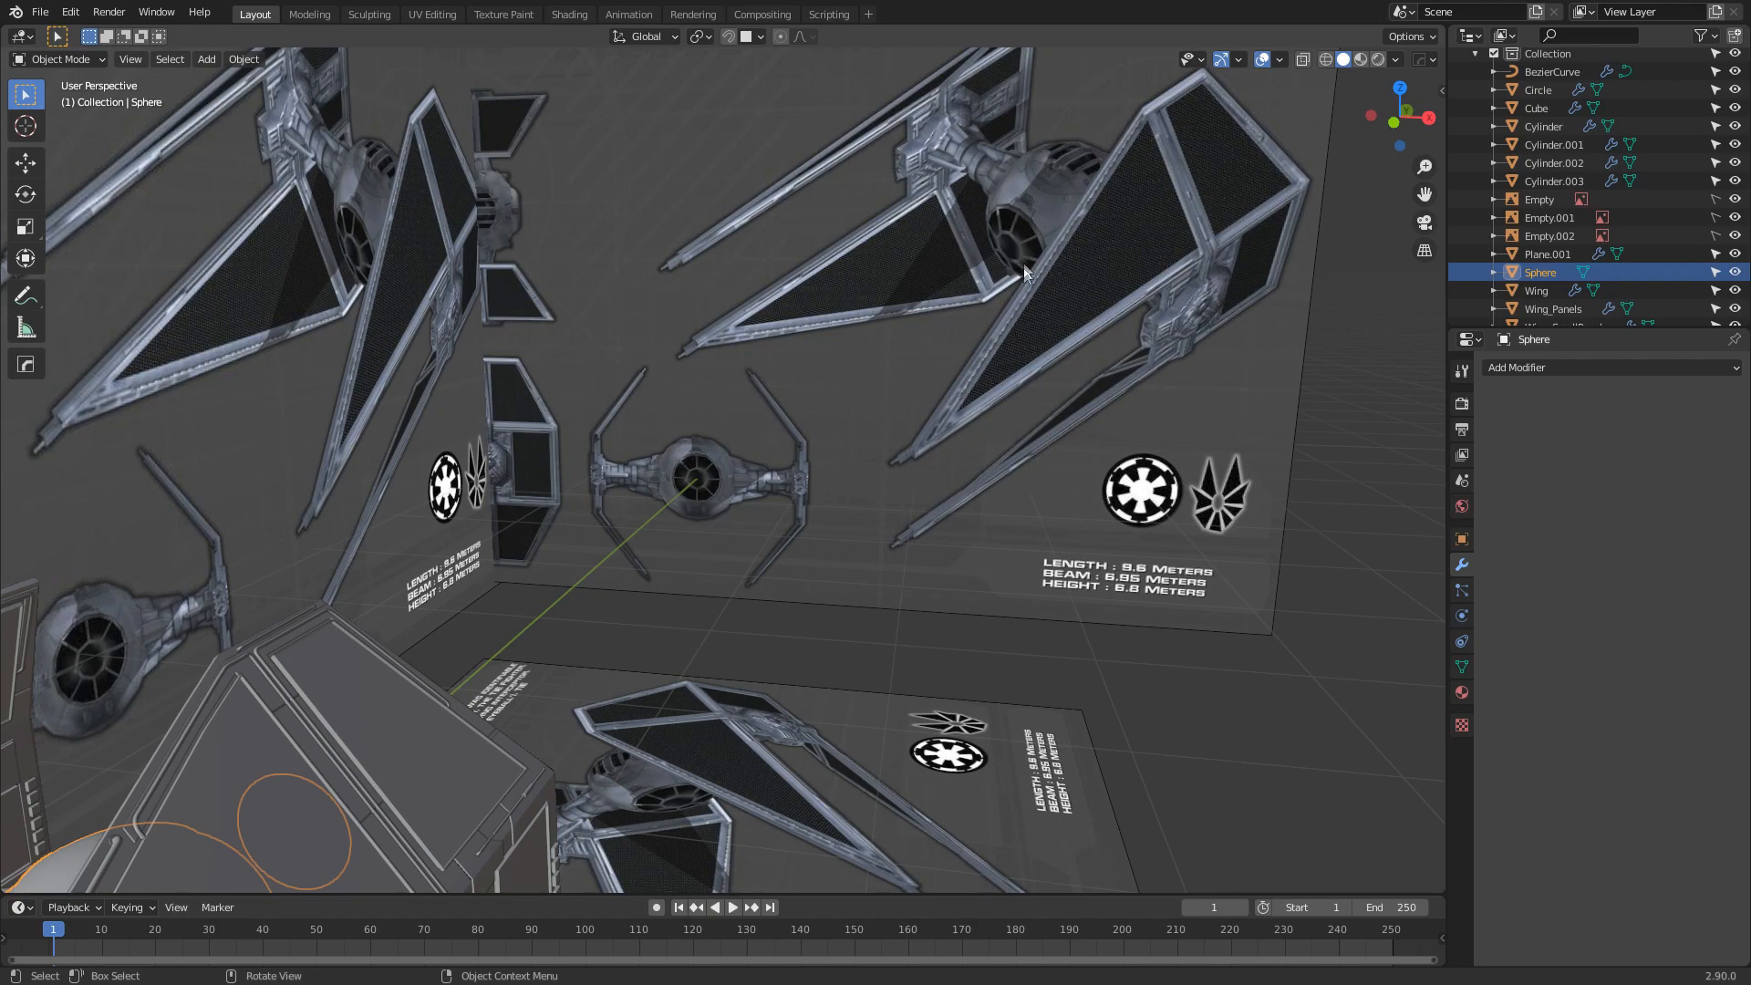
pyautogui.press('KP_Decimal')
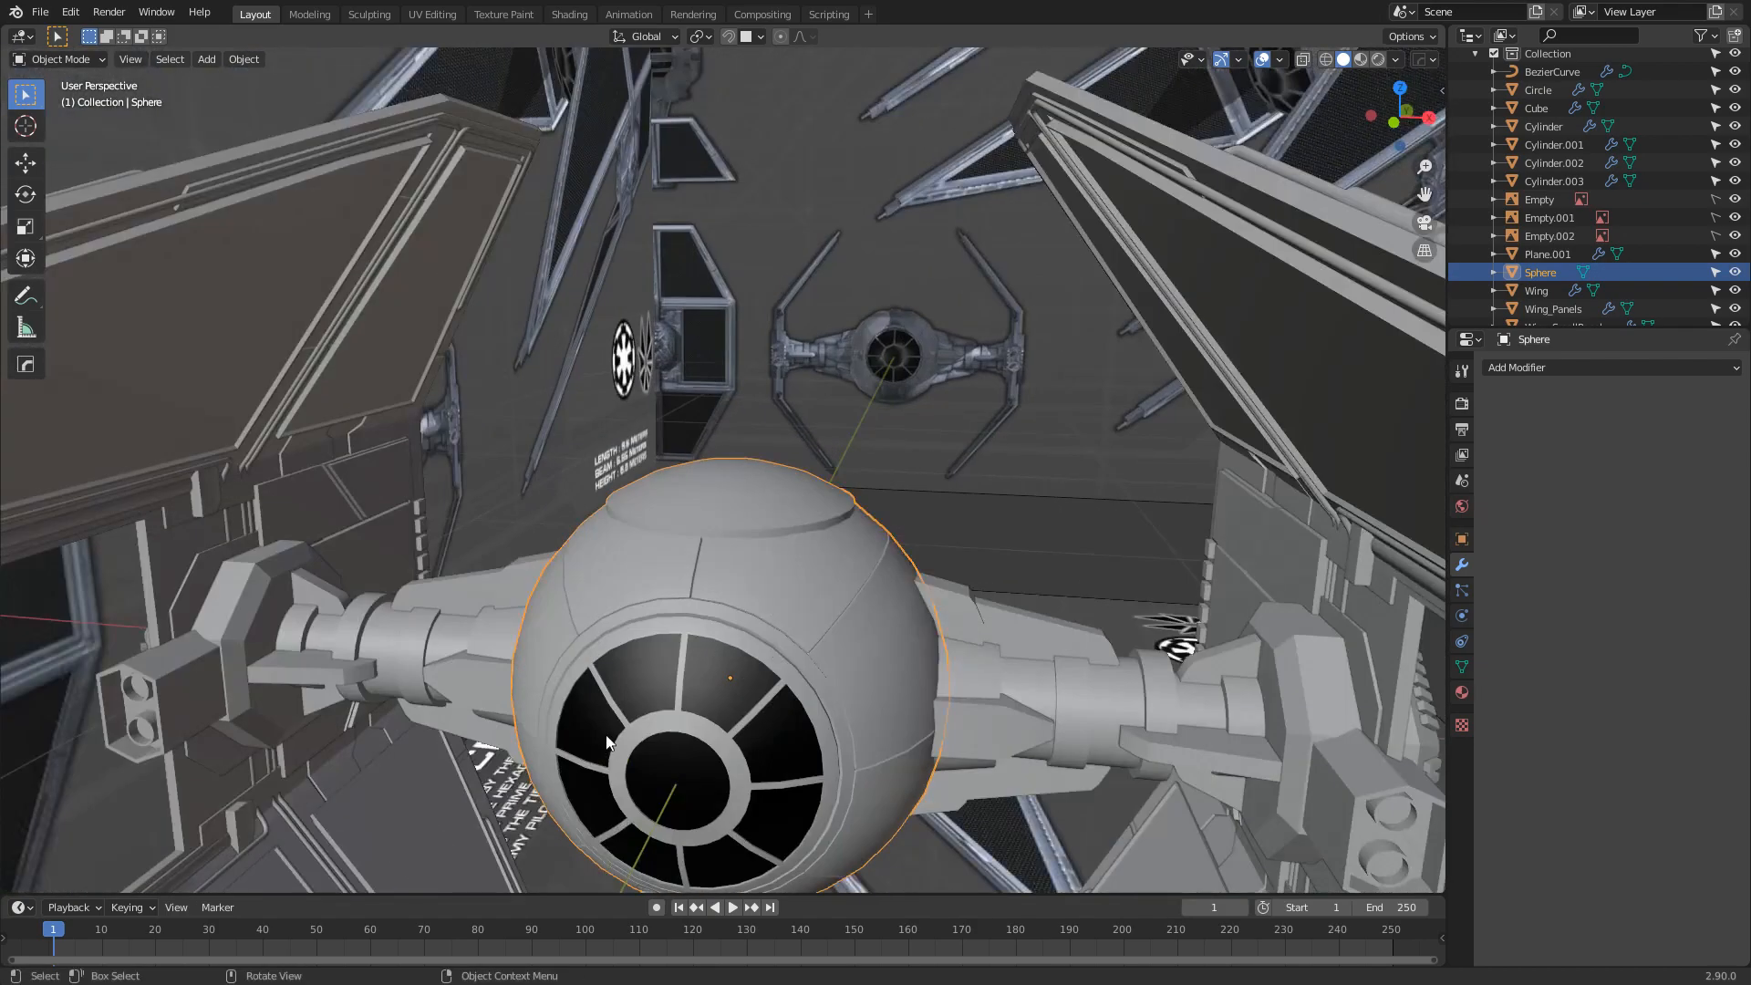
# Try to extrude the faces on both sides of the top seam, just behind the window rim's panel line
pyautogui.press('Tab')
pyautogui.scroll(2, 803, 629)
pyautogui.keyDown('shift'); pyautogui.moveTo(605, 736); pyautogui.dragTo(811, 637, button='middle'); pyautogui.keyUp('shift')
pyautogui.scroll(2, 812, 637)
pyautogui.press('4')
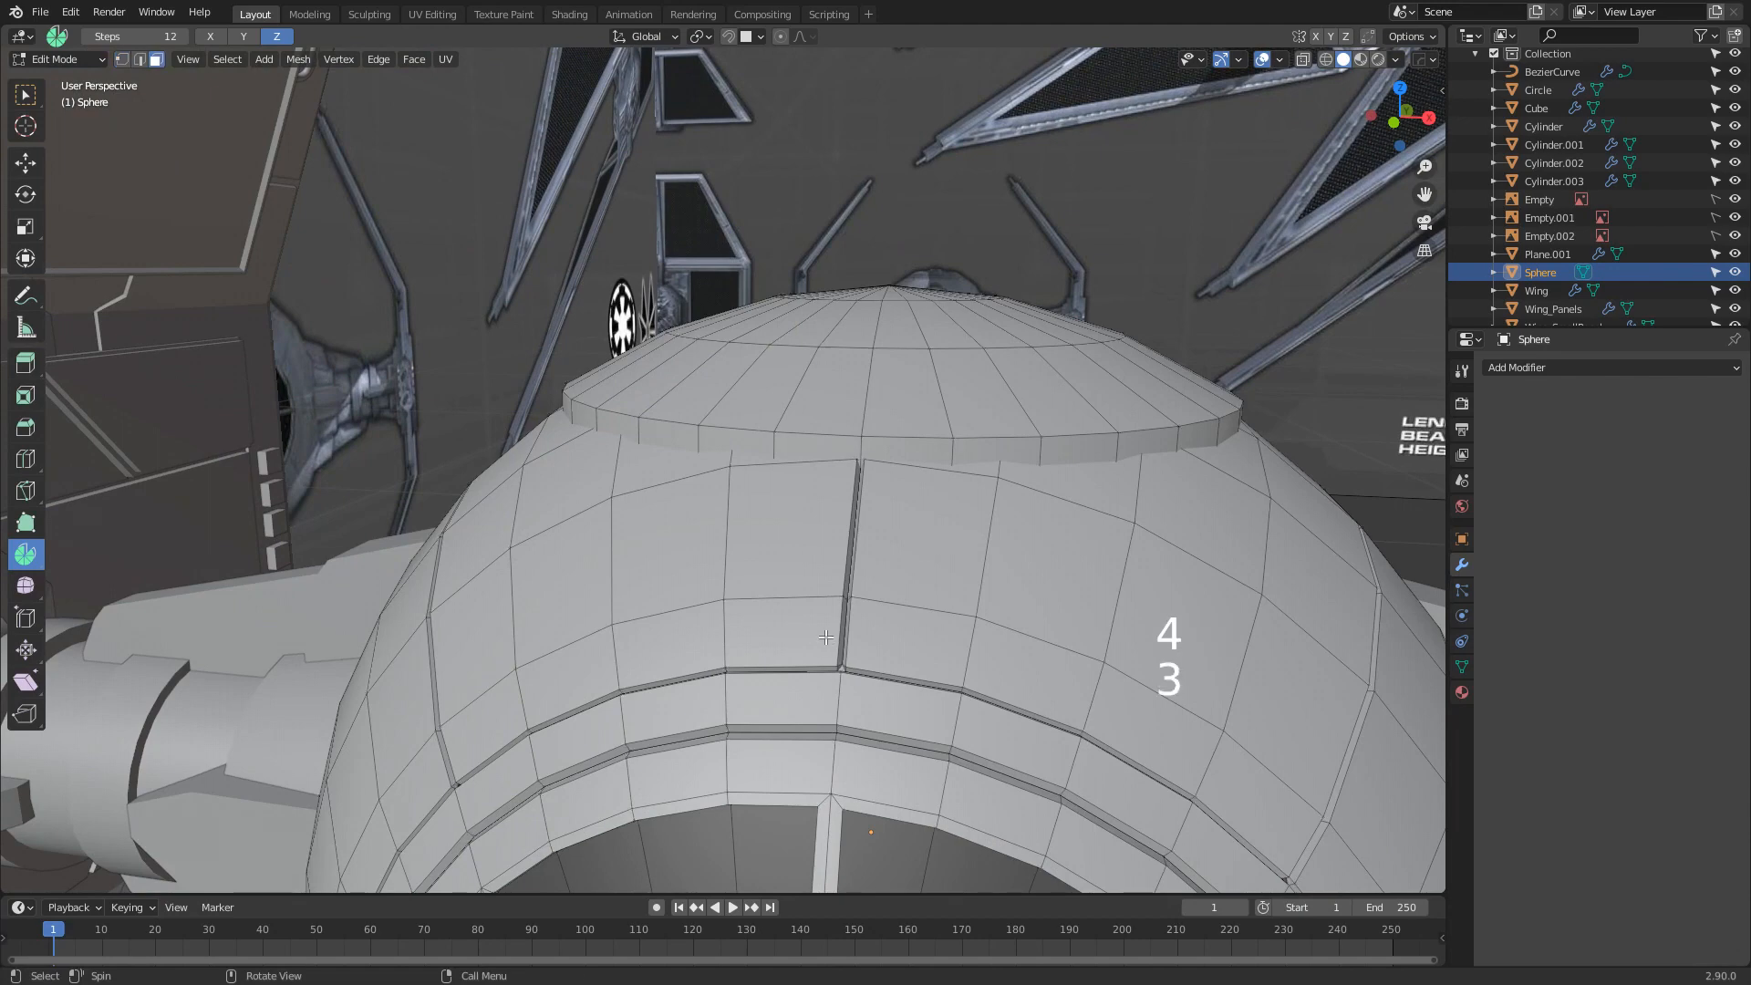
pyautogui.click(809, 637)
pyautogui.click(872, 638)
pyautogui.scroll(2, 876, 642)
pyautogui.keyDown('shift'); pyautogui.moveTo(878, 646); pyautogui.dragTo(792, 636, button='middle'); pyautogui.keyUp('shift')
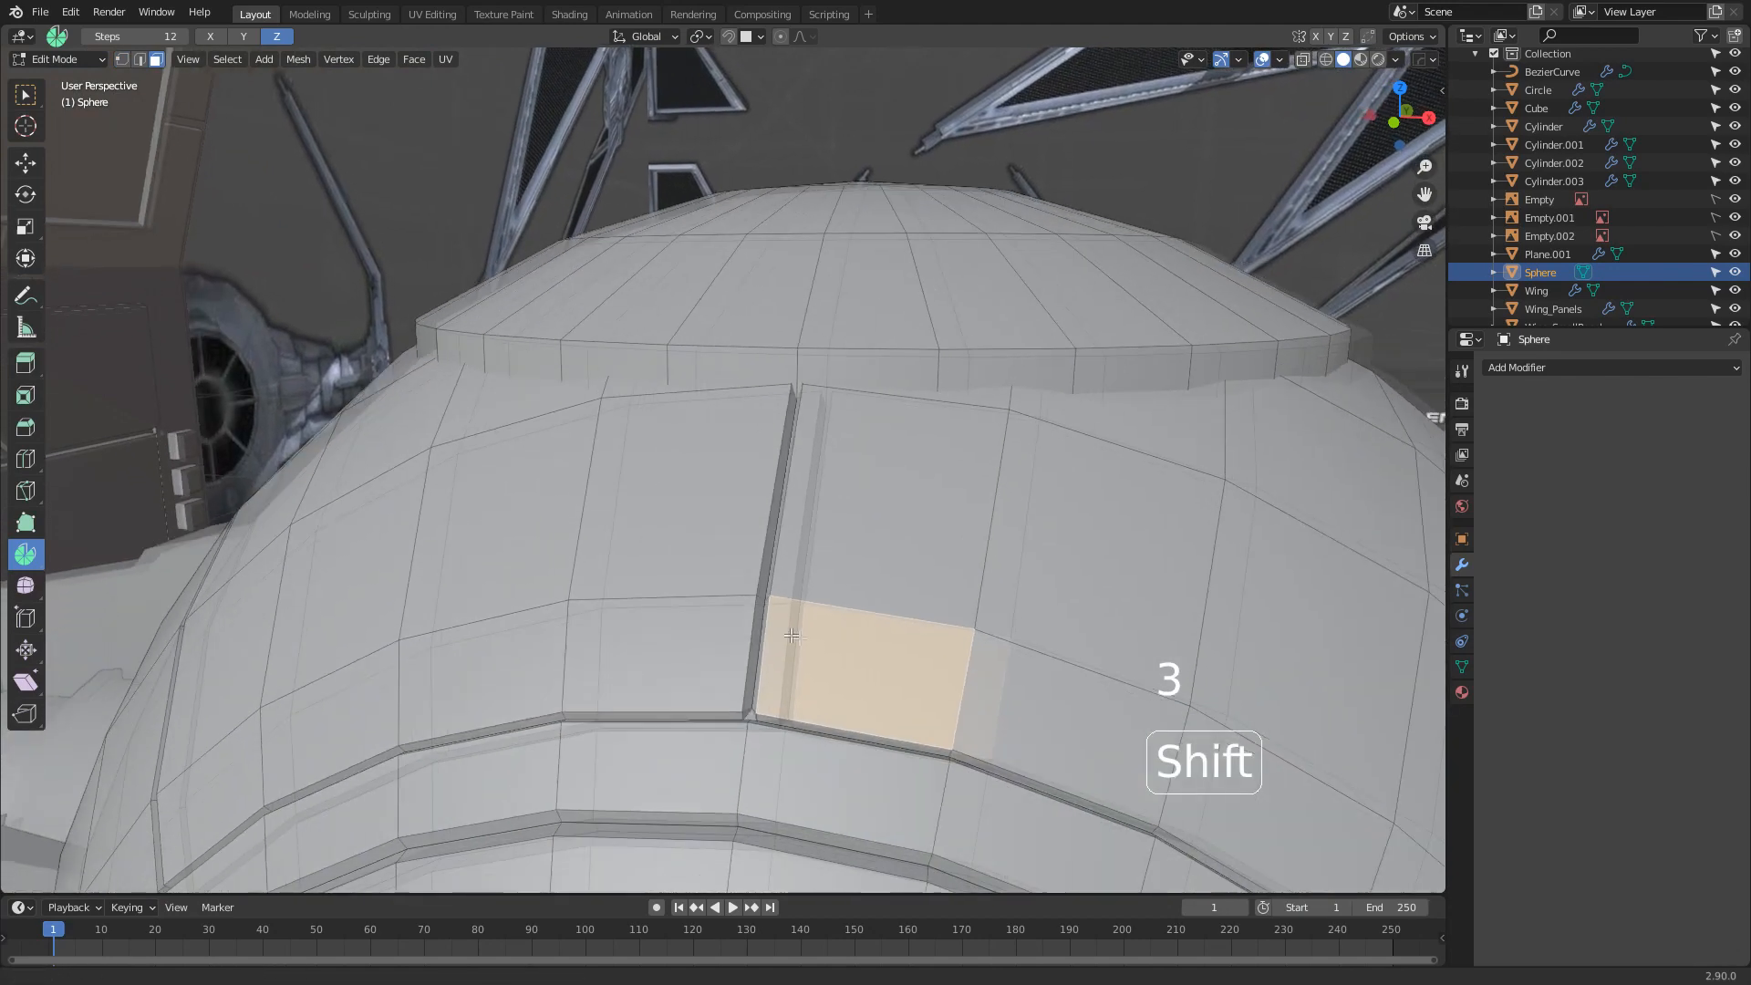
pyautogui.scroll(3, 792, 635)
pyautogui.keyDown('shift'); pyautogui.moveTo(810, 648); pyautogui.dragTo(811, 654, button='middle'); pyautogui.keyUp('shift')
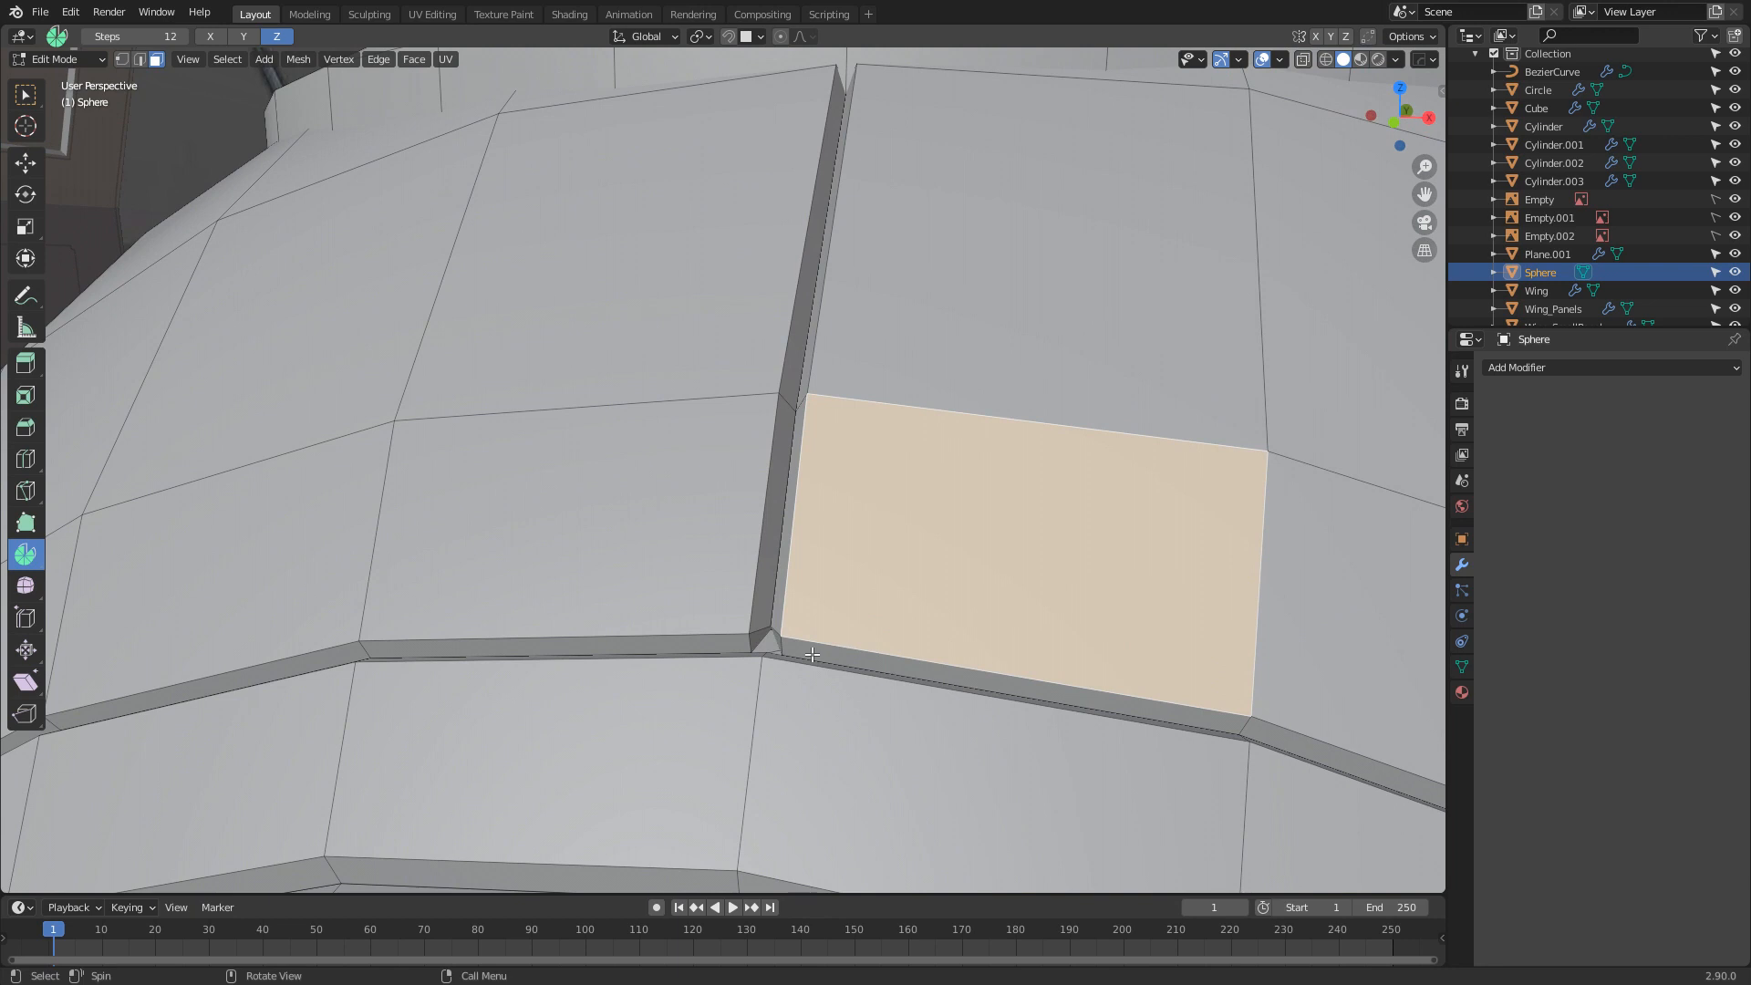
pyautogui.keyDown('shift'); pyautogui.click(743, 620); pyautogui.keyUp('shift')
pyautogui.press('e')
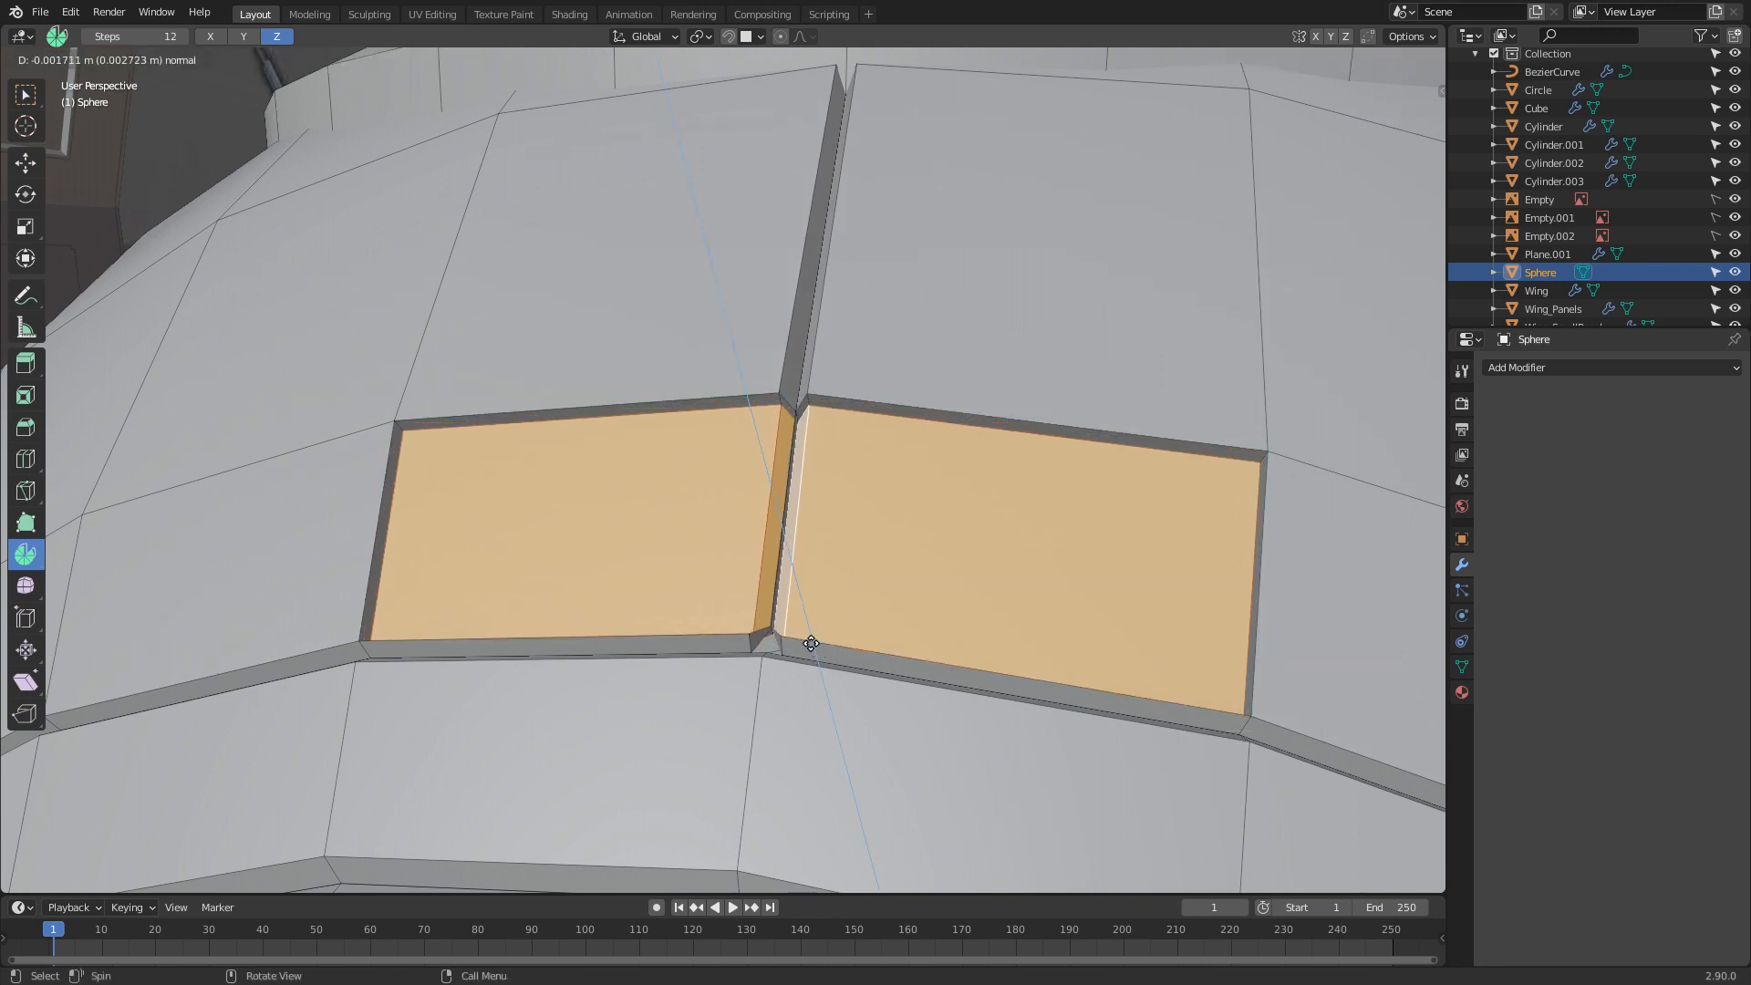
pyautogui.rightClick(811, 644)
pyautogui.hotkey('ctrl', 'z')
# Extend the face selection to the upper pair of faces beside the top seam
pyautogui.scroll(-13, 811, 645)
pyautogui.moveTo(811, 646); pyautogui.dragTo(789, 587, button='middle')
pyautogui.scroll(6, 857, 643)
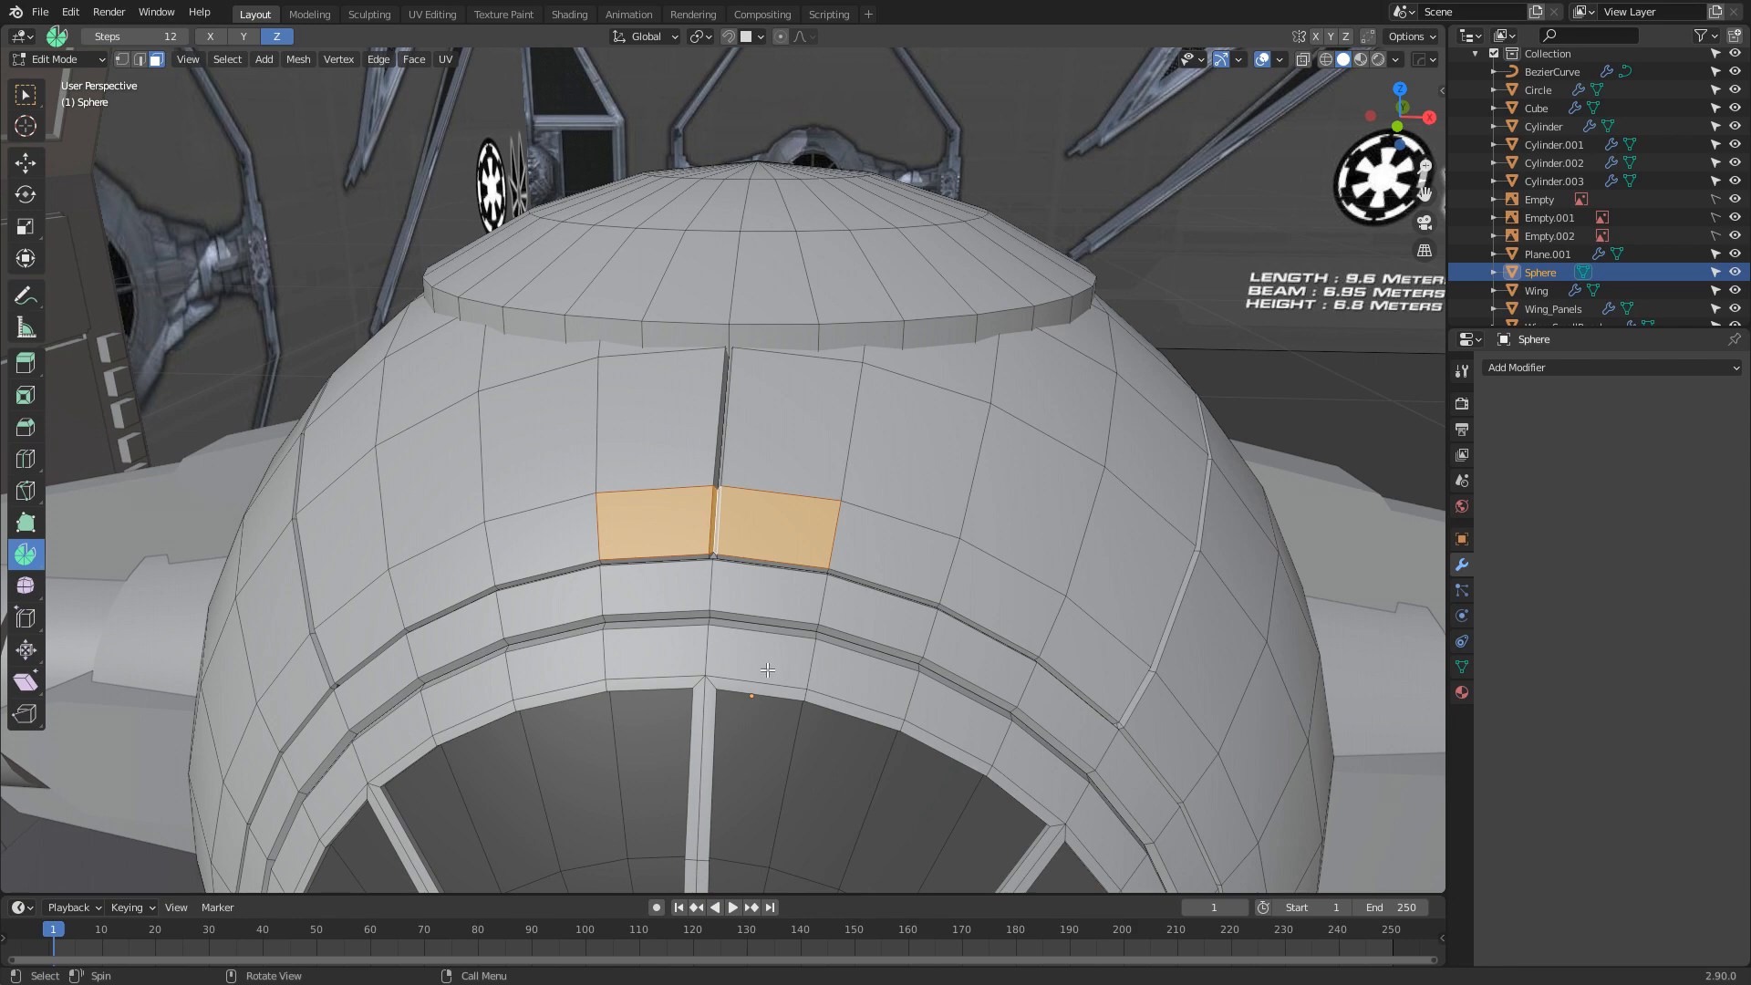
pyautogui.scroll(6, 765, 670)
pyautogui.moveTo(743, 665); pyautogui.dragTo(719, 658, button='middle')
pyautogui.keyDown('shift'); pyautogui.moveTo(718, 659); pyautogui.dragTo(662, 633, button='middle'); pyautogui.keyUp('shift')
pyautogui.scroll(-4, 652, 620)
pyautogui.keyDown('shift'); pyautogui.click(518, 412); pyautogui.keyUp('shift')
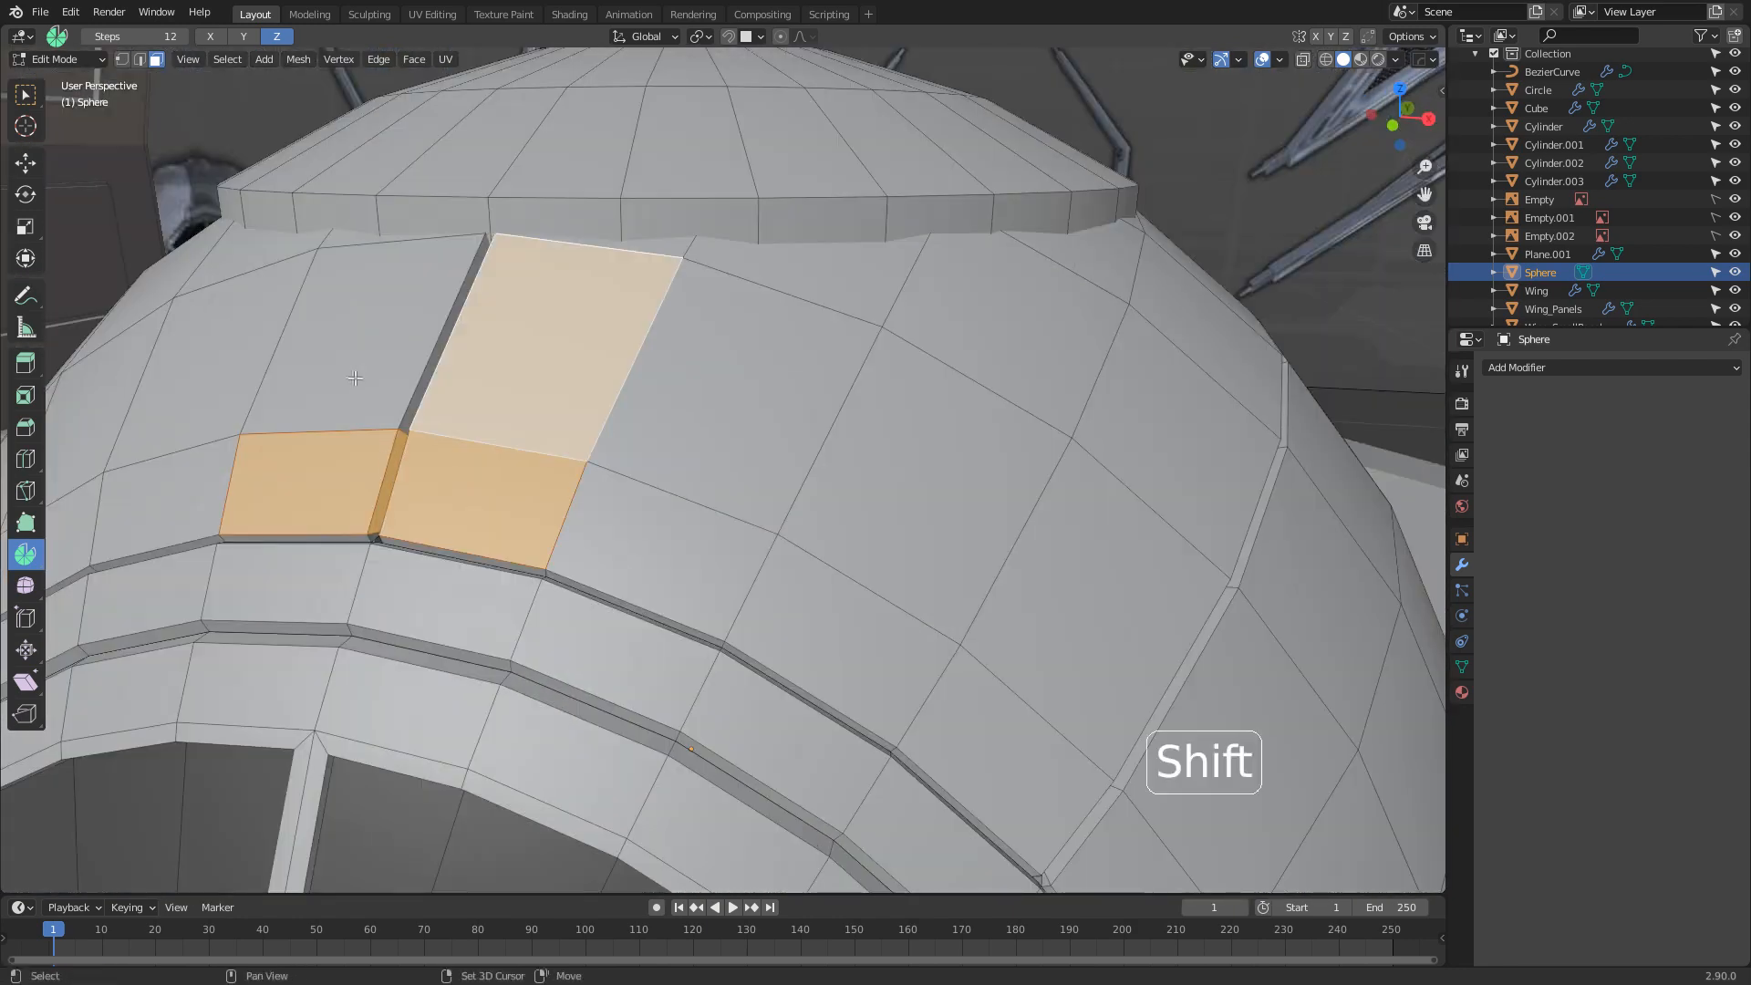
pyautogui.keyDown('shift'); pyautogui.click(397, 388); pyautogui.keyUp('shift')
pyautogui.keyDown('shift'); pyautogui.scroll(3, 502, 538); pyautogui.keyUp('shift')
# Select only the four faces flanking the top seam in front of the hatch and duplicate them along the Y axis
pyautogui.click(354, 573)
pyautogui.keyDown('shift'); pyautogui.click(564, 415); pyautogui.keyUp('shift')
pyautogui.keyDown('shift'); pyautogui.click(511, 553); pyautogui.keyUp('shift')
pyautogui.keyDown('shift'); pyautogui.click(402, 415); pyautogui.keyUp('shift')
pyautogui.moveTo(448, 508); pyautogui.dragTo(471, 545, button='middle')
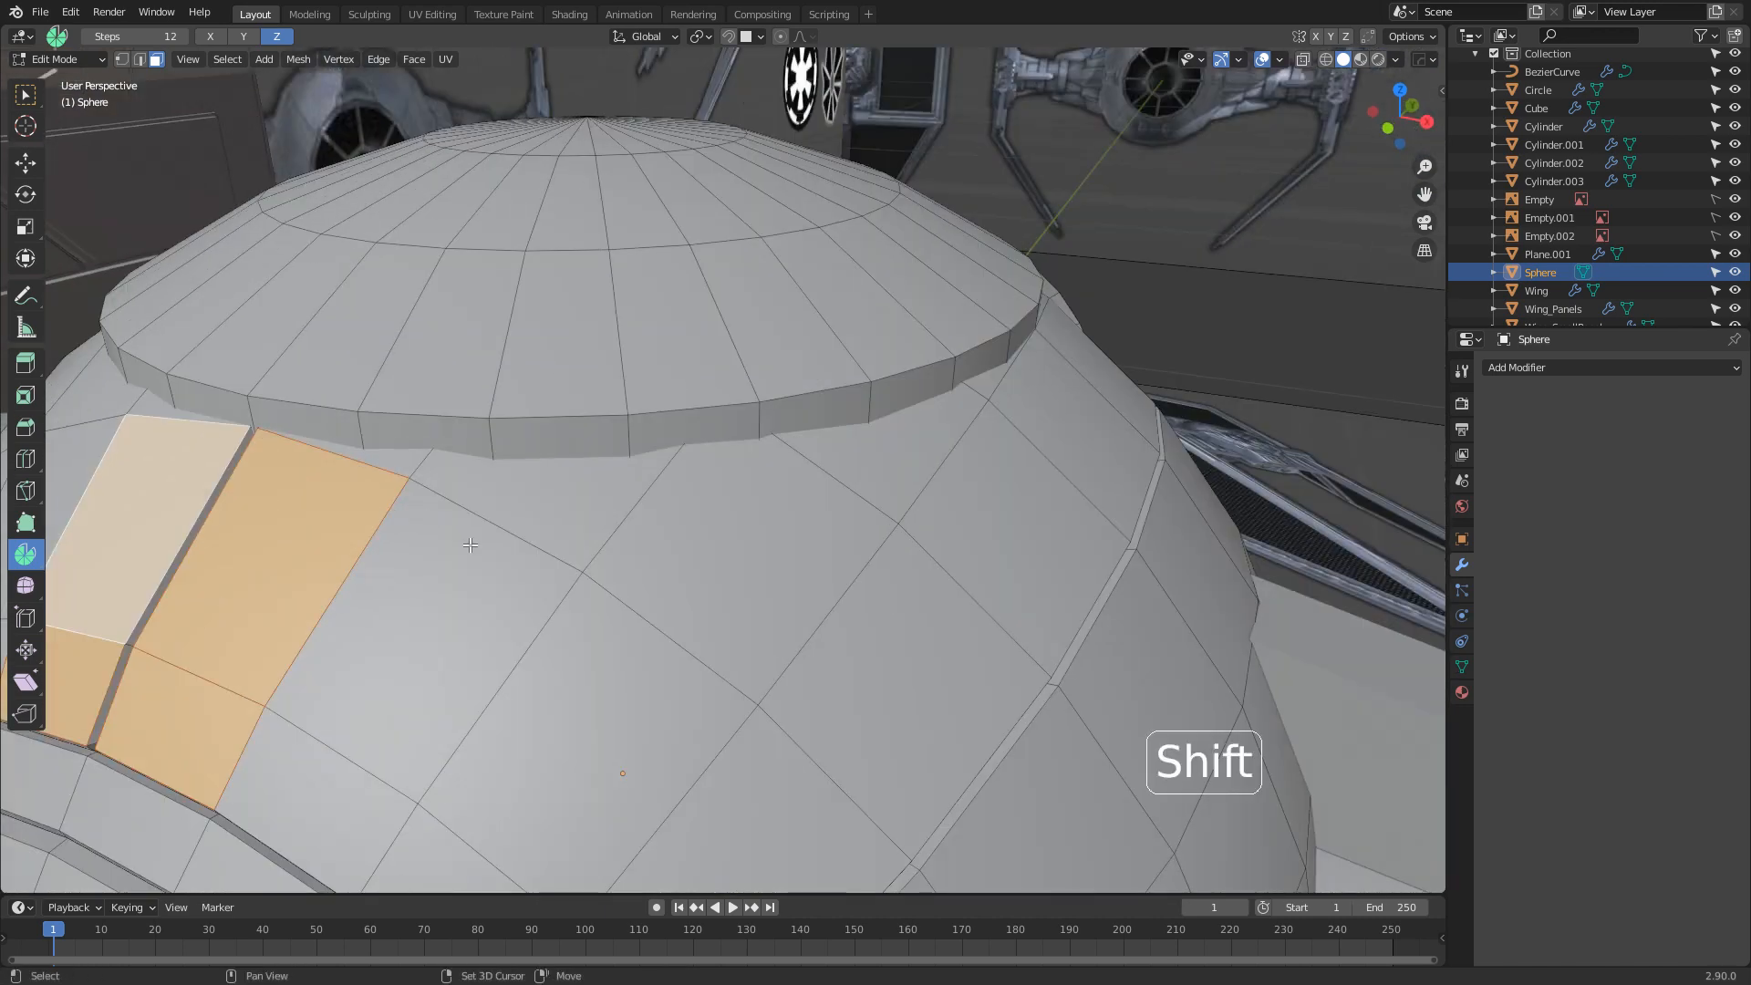
pyautogui.hotkey('shift', 'd')
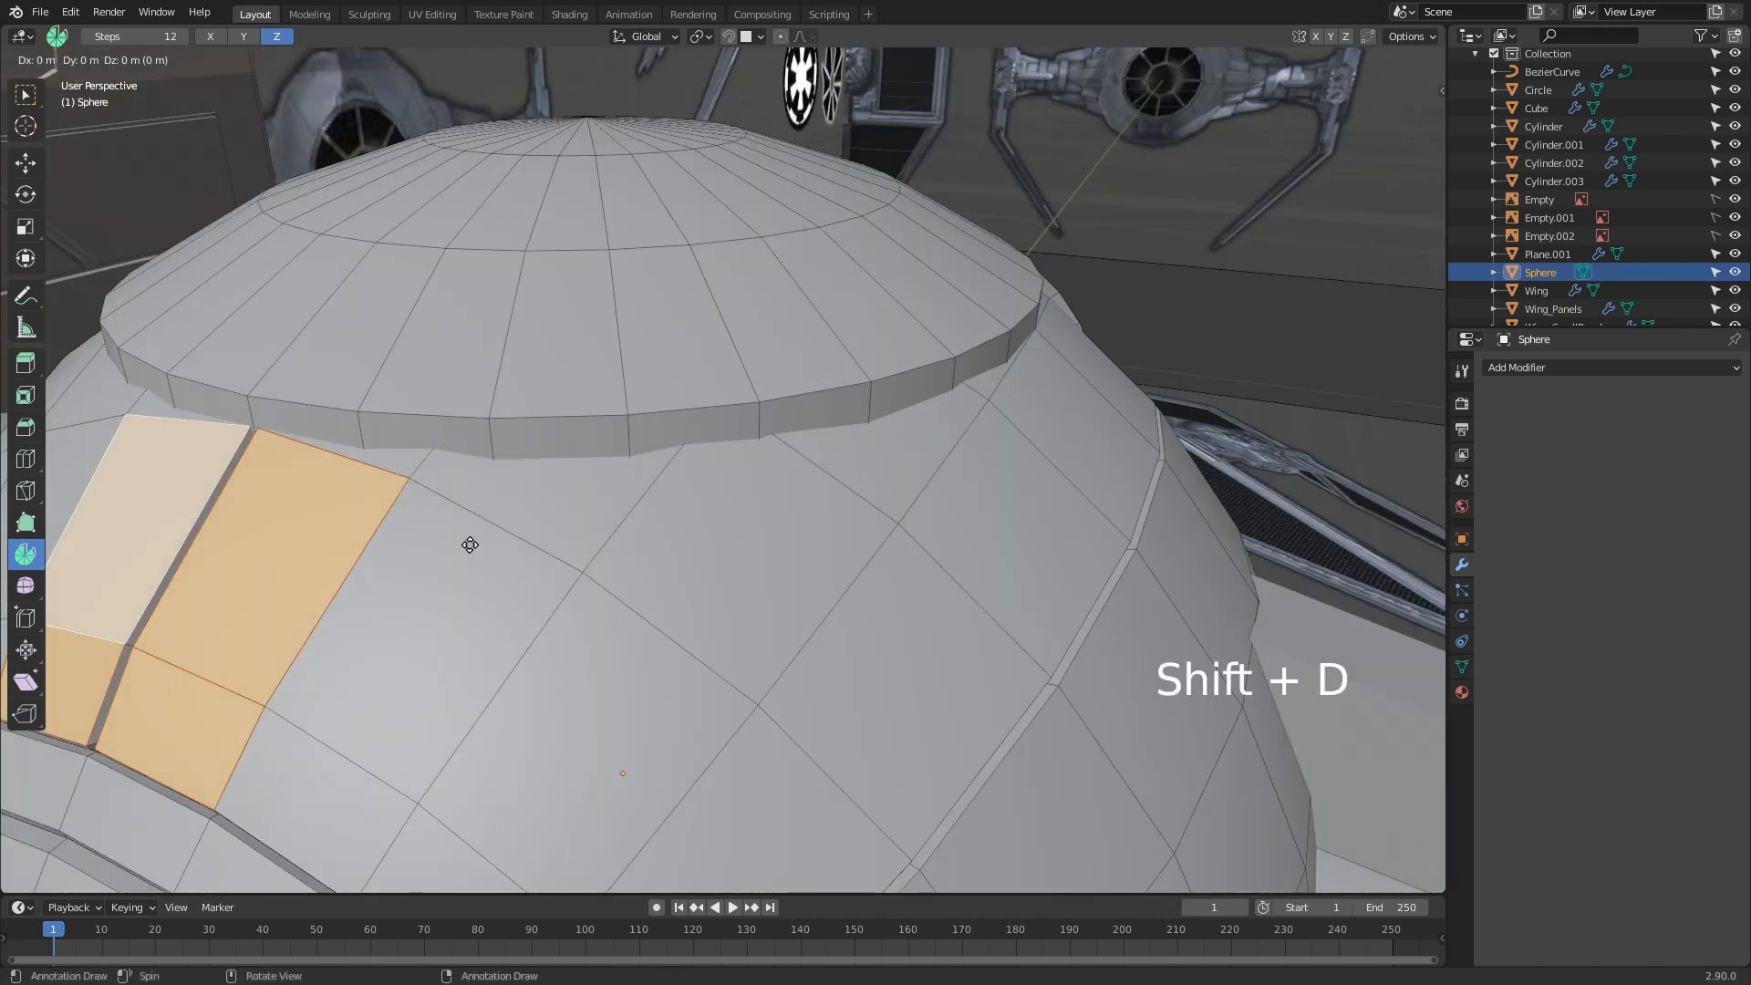
pyautogui.press('y')
pyautogui.press('y')
pyautogui.click(432, 569)
# Merge at center the middle and the lower vertex pairs on both sides of the duplicated faces' seam gap
pyautogui.keyDown('shift'); pyautogui.moveTo(400, 592); pyautogui.dragTo(756, 471, button='middle'); pyautogui.keyUp('shift')
pyautogui.press('1')
pyautogui.click(724, 438)
pyautogui.keyDown('shift'); pyautogui.click(739, 439); pyautogui.keyUp('shift')
pyautogui.press('m')
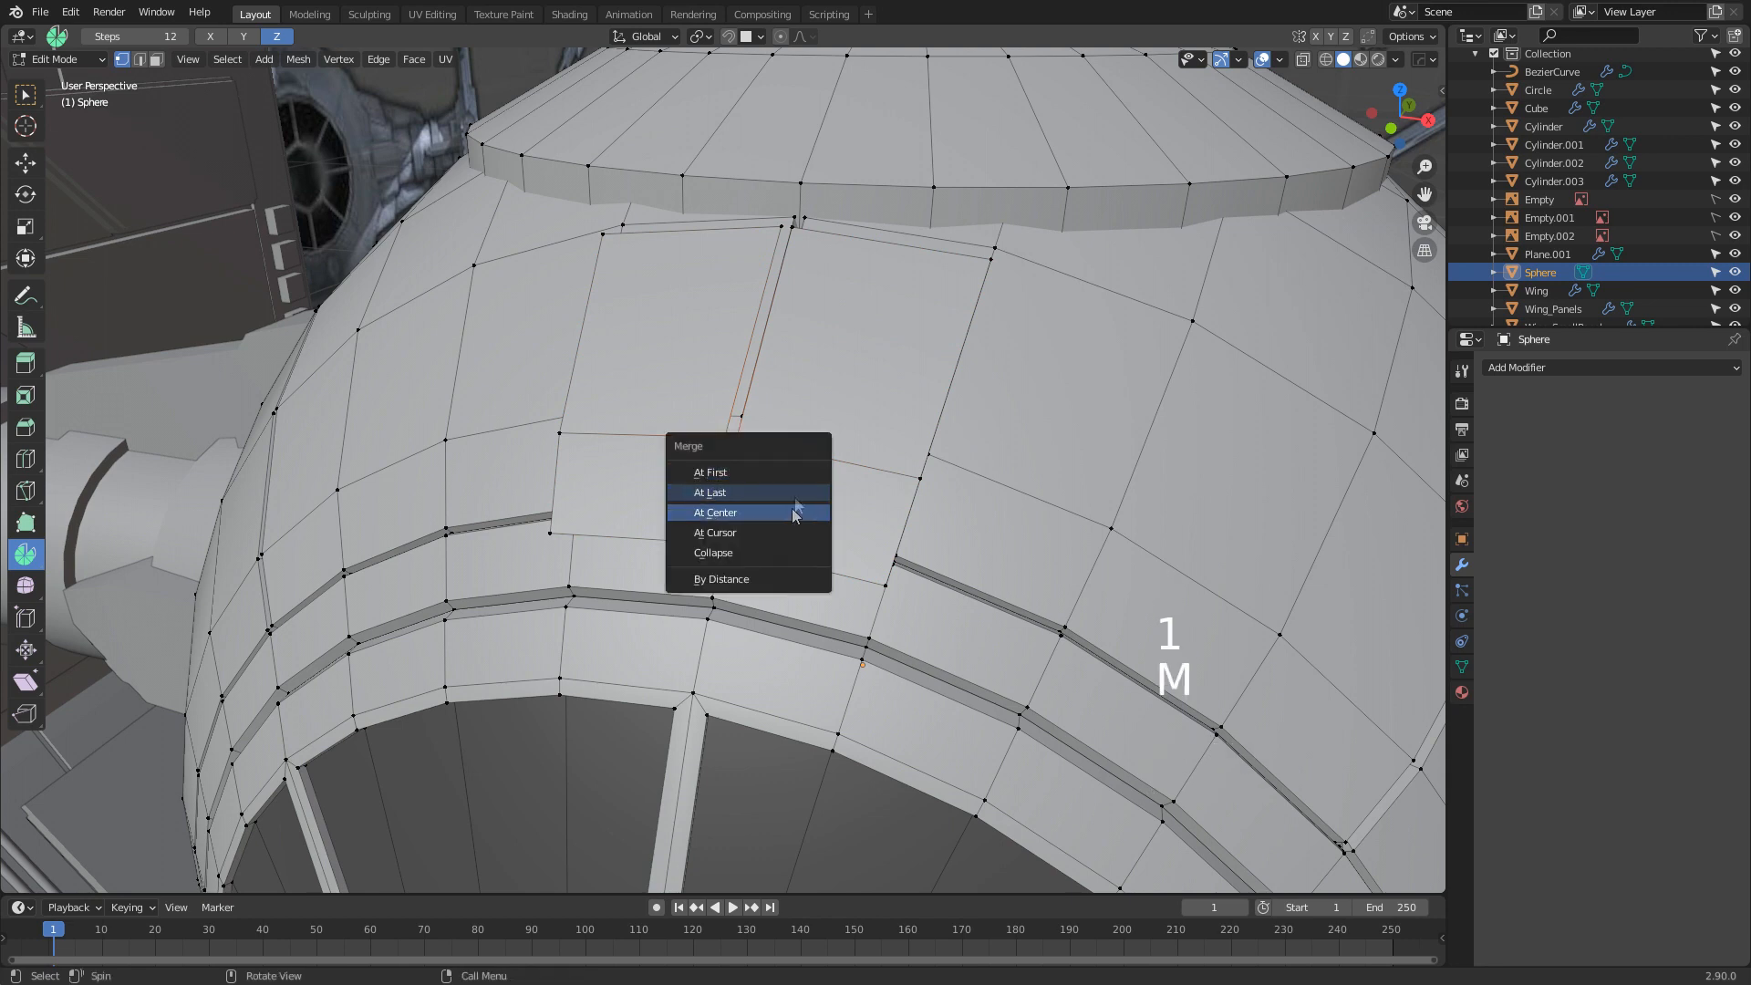
pyautogui.click(784, 514)
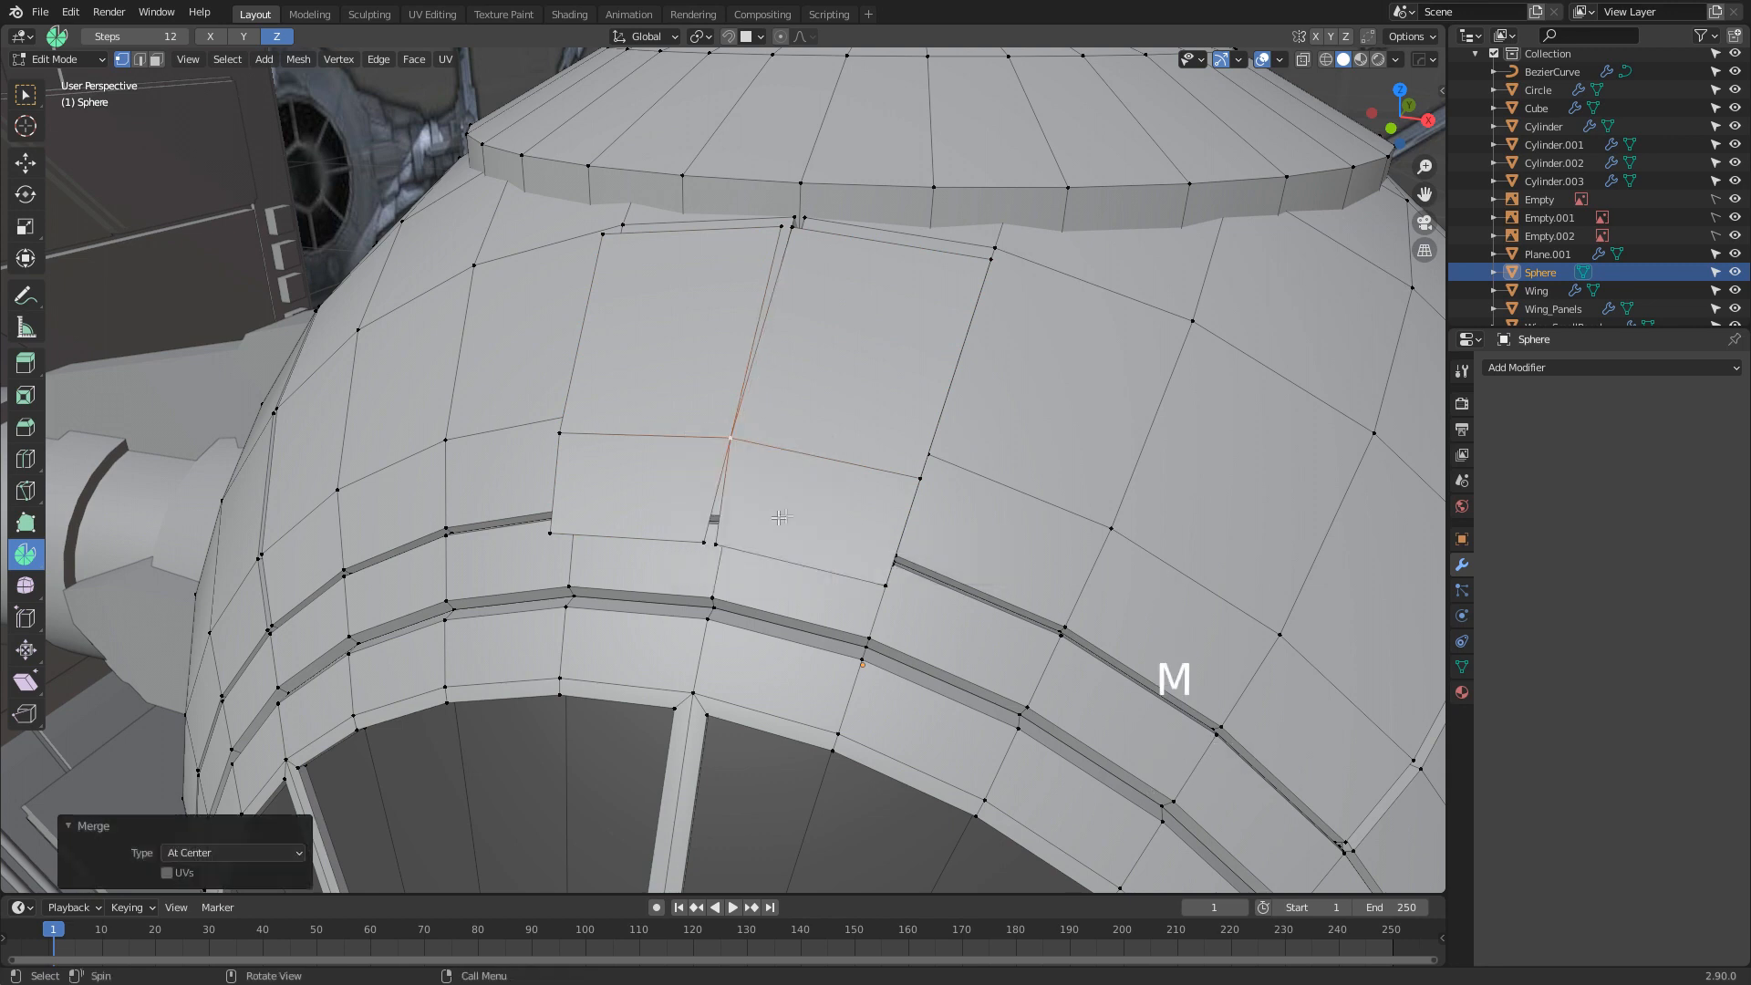
pyautogui.keyDown('shift'); pyautogui.click(705, 542); pyautogui.keyUp('shift')
pyautogui.press('m')
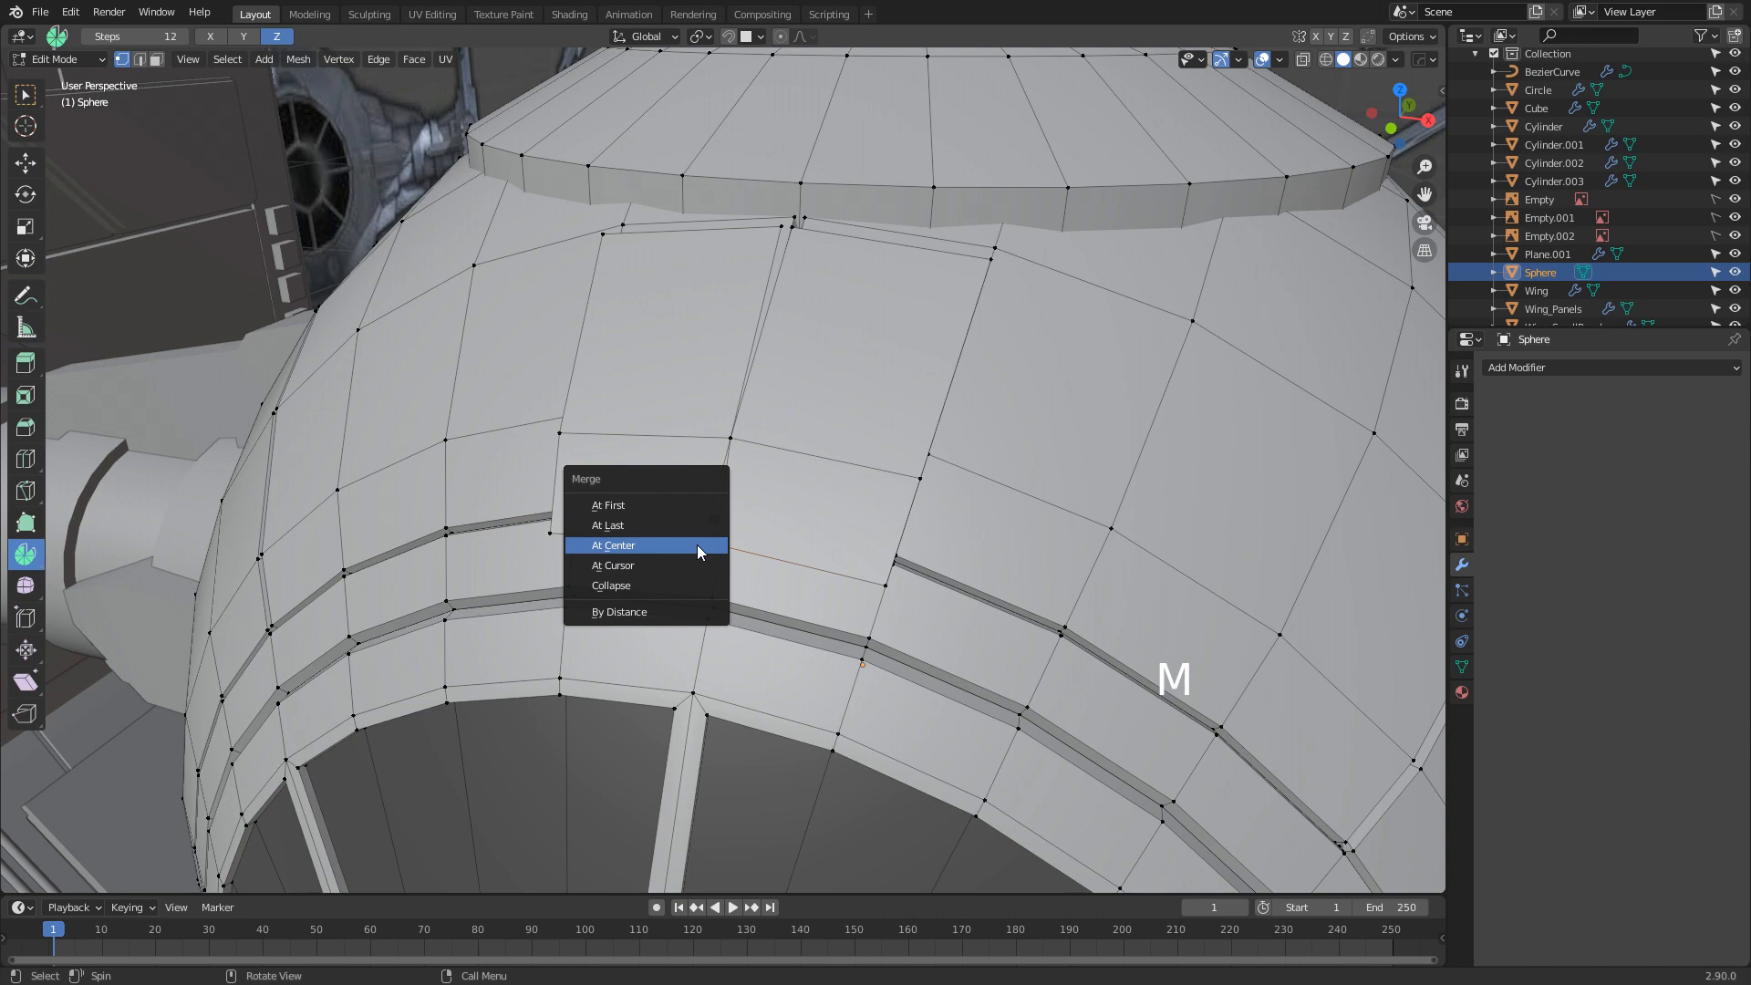
pyautogui.click(704, 550)
# Merge at center the upper vertex pair to close the gap between the duplicated faces below the hatch
pyautogui.moveTo(705, 550); pyautogui.dragTo(732, 438, button='middle')
pyautogui.keyDown('shift'); pyautogui.click(716, 428); pyautogui.keyUp('shift')
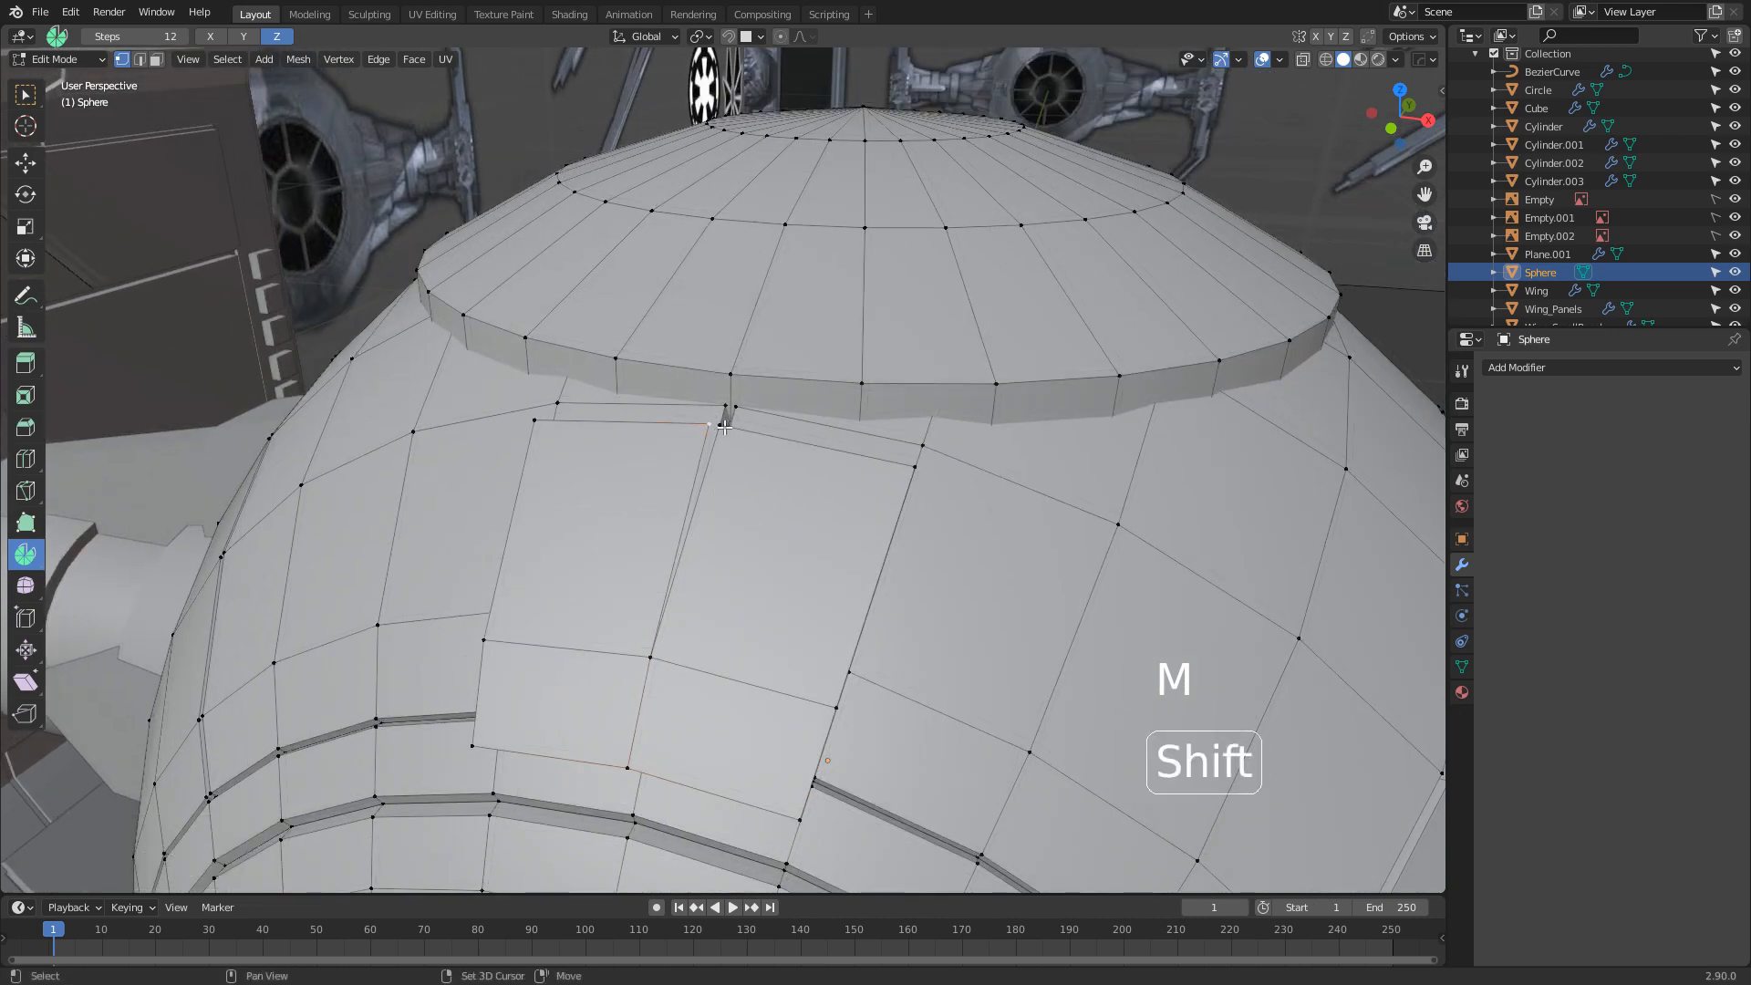
pyautogui.press('Delete')
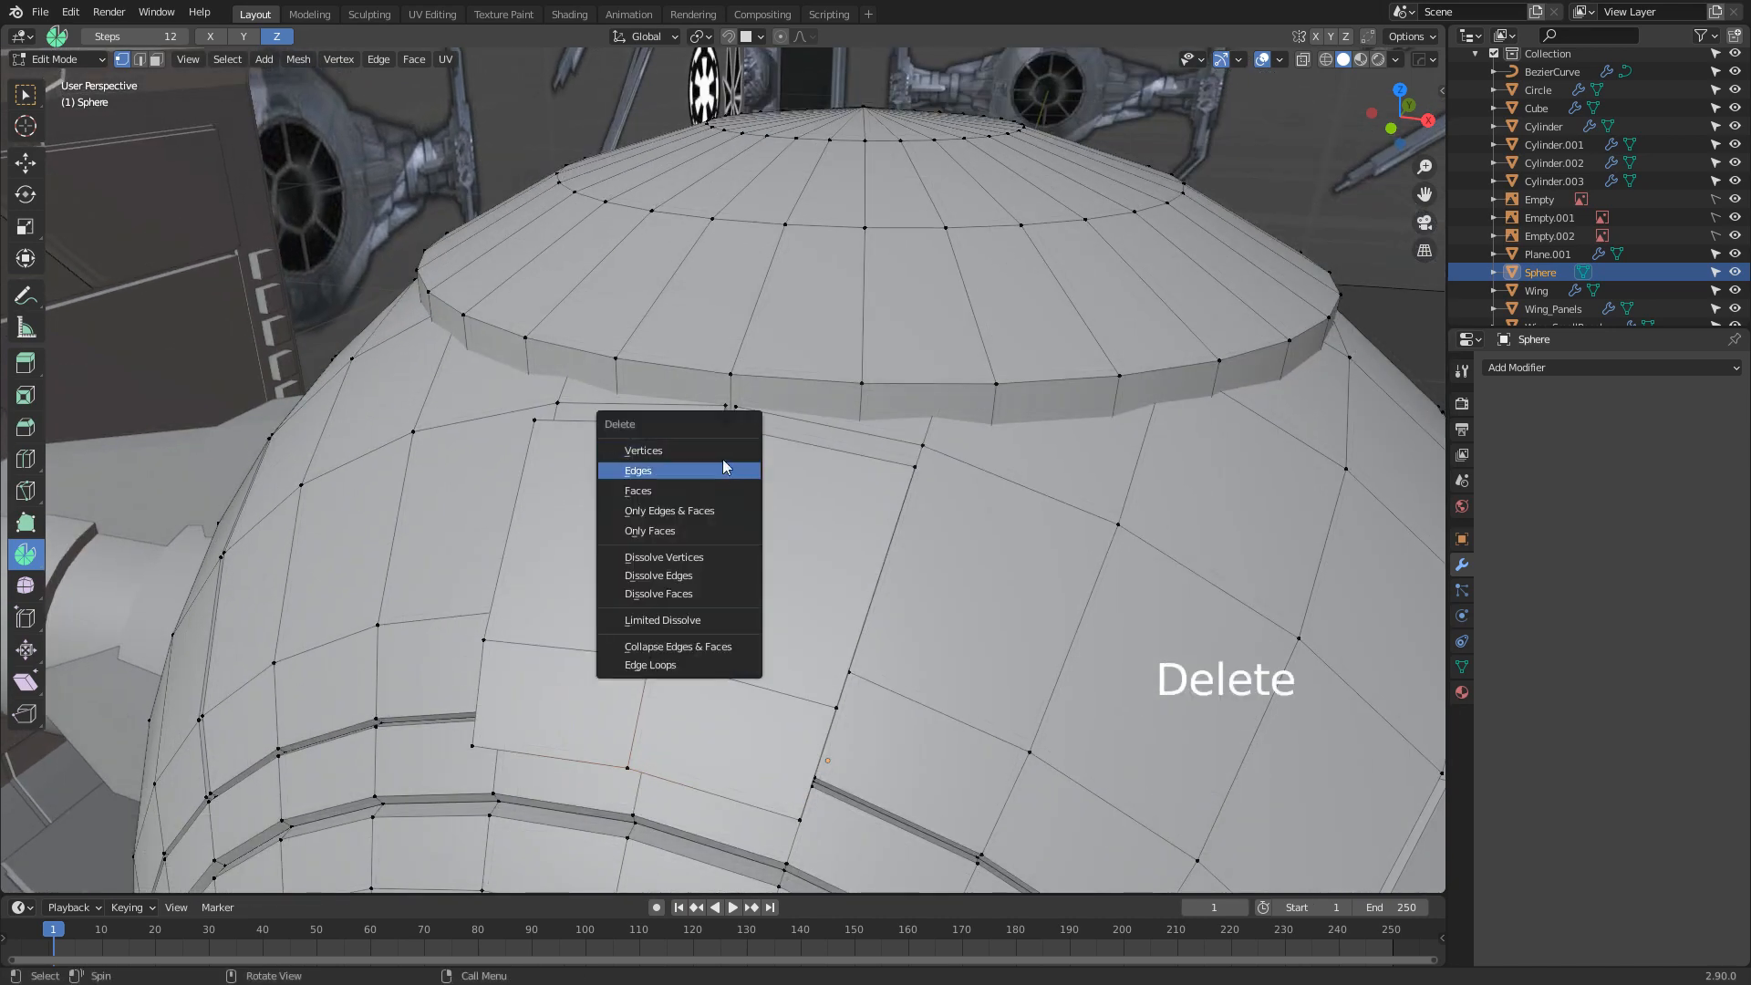
pyautogui.click(679, 594)
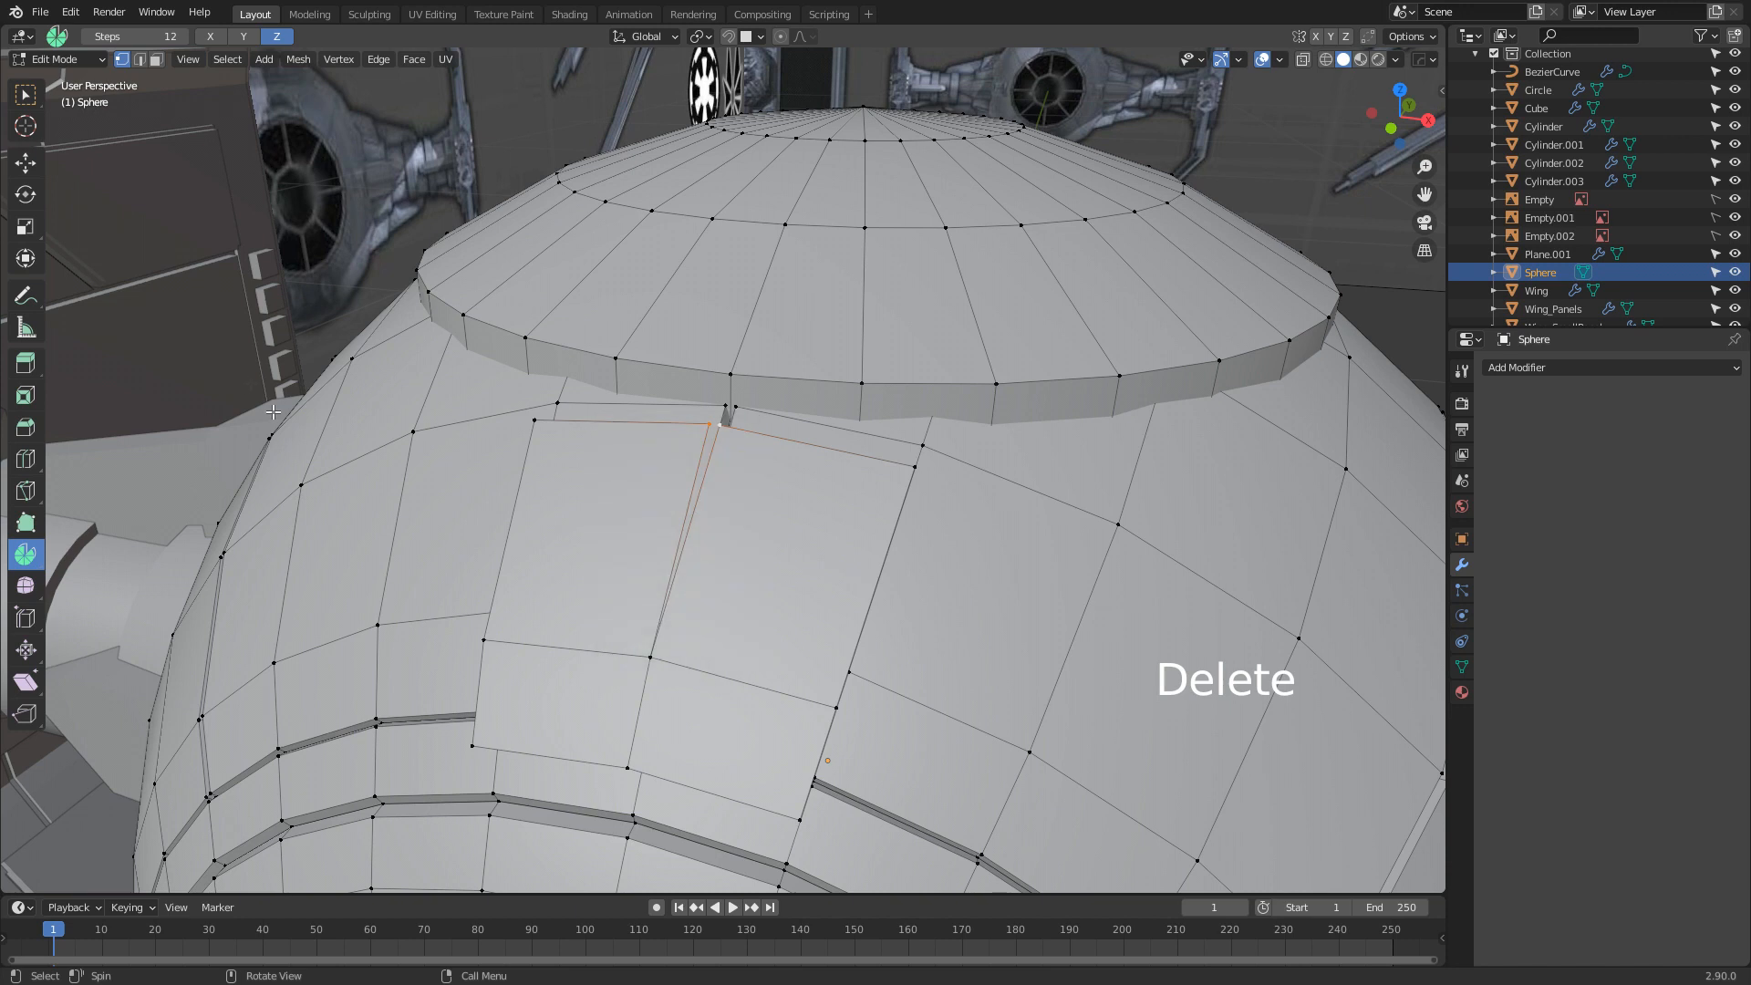
pyautogui.press('m')
pyautogui.click(666, 584)
# Add a loop cut across the upper pair of duplicated faces and delete the topmost edge row to shorten the panel
pyautogui.hotkey('ctrl', 'r')
pyautogui.click(708, 503)
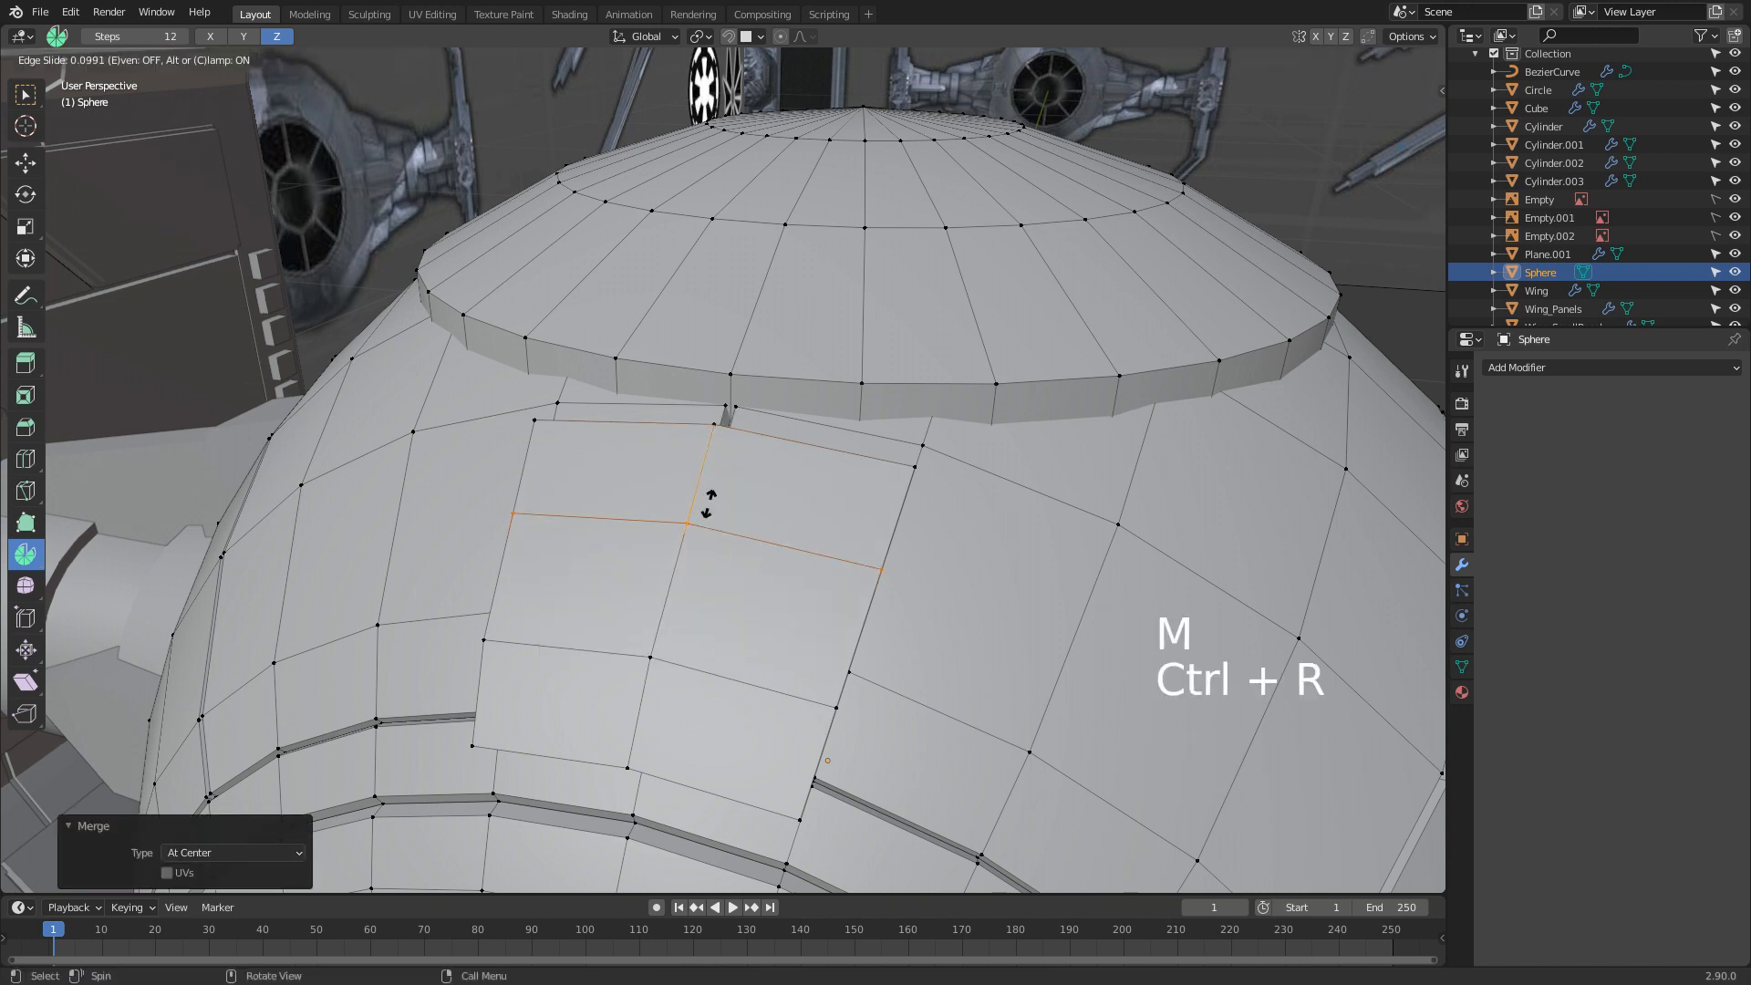
pyautogui.click(709, 502)
pyautogui.keyDown('alt'); pyautogui.click(751, 433); pyautogui.keyUp('alt')
pyautogui.press('Delete')
pyautogui.click(790, 438)
pyautogui.keyDown('shift'); pyautogui.moveTo(616, 695); pyautogui.dragTo(662, 604, button='middle'); pyautogui.keyUp('shift')
pyautogui.hotkey('ctrl', 'r')
pyautogui.click(643, 501)
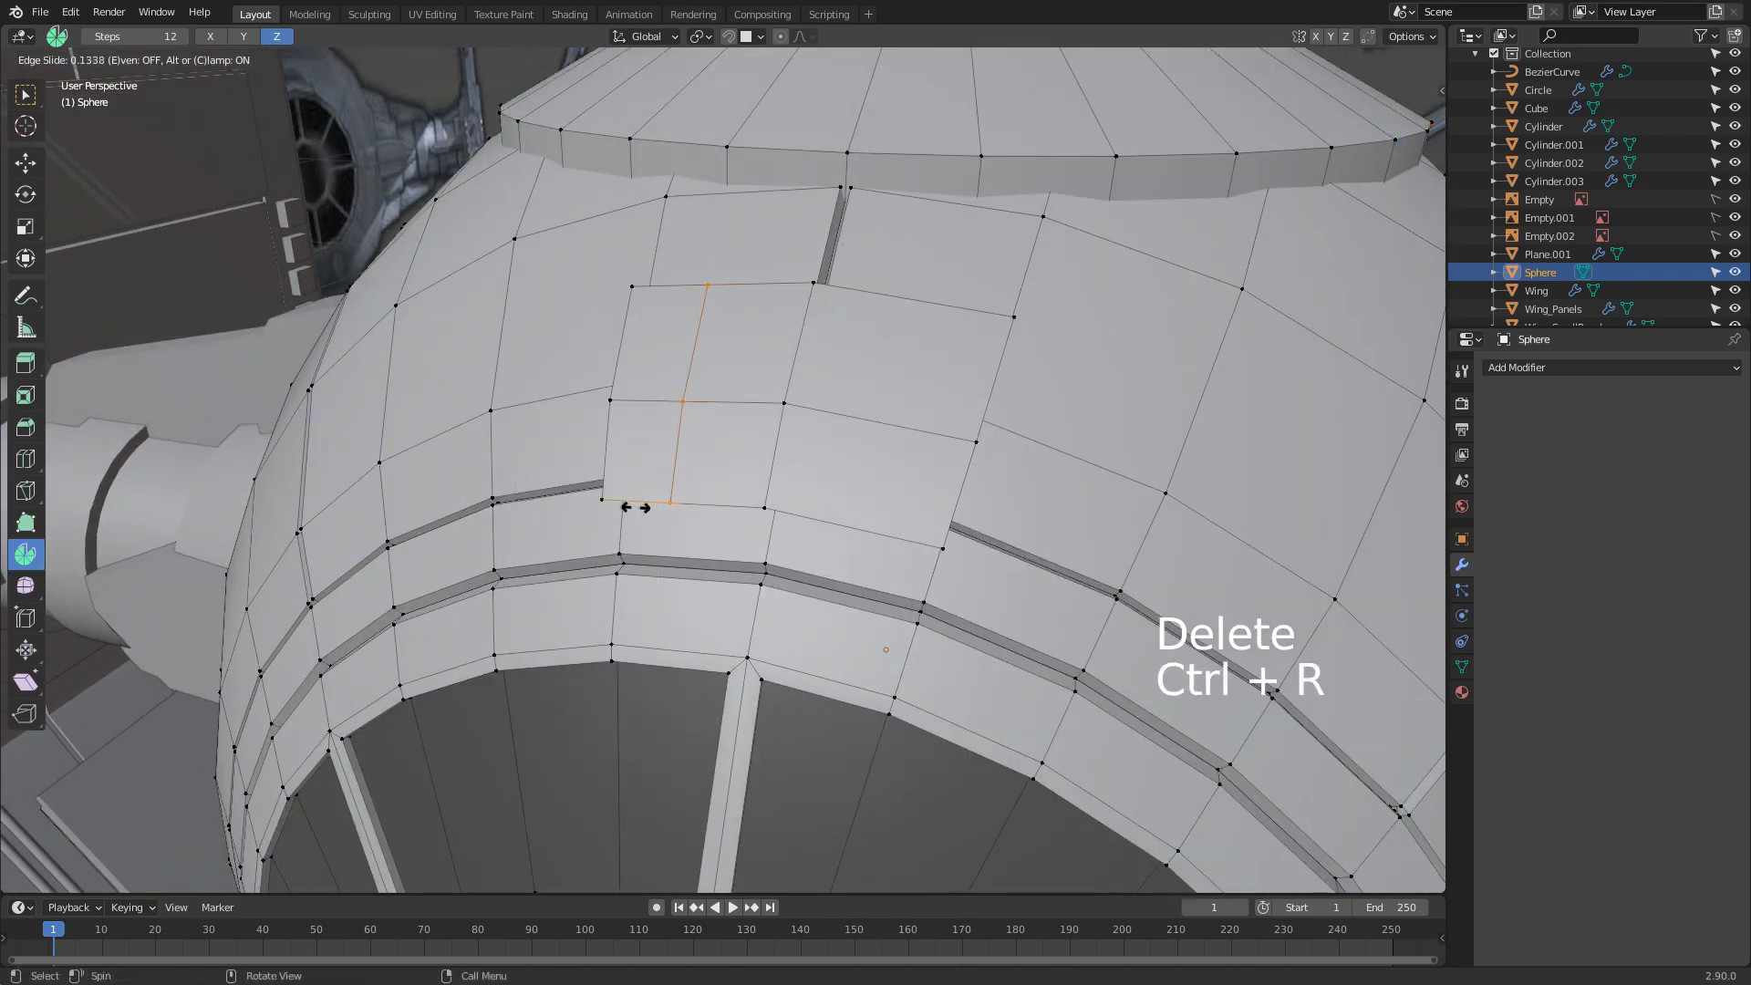
pyautogui.click(613, 507)
pyautogui.hotkey('ctrl', 'z')
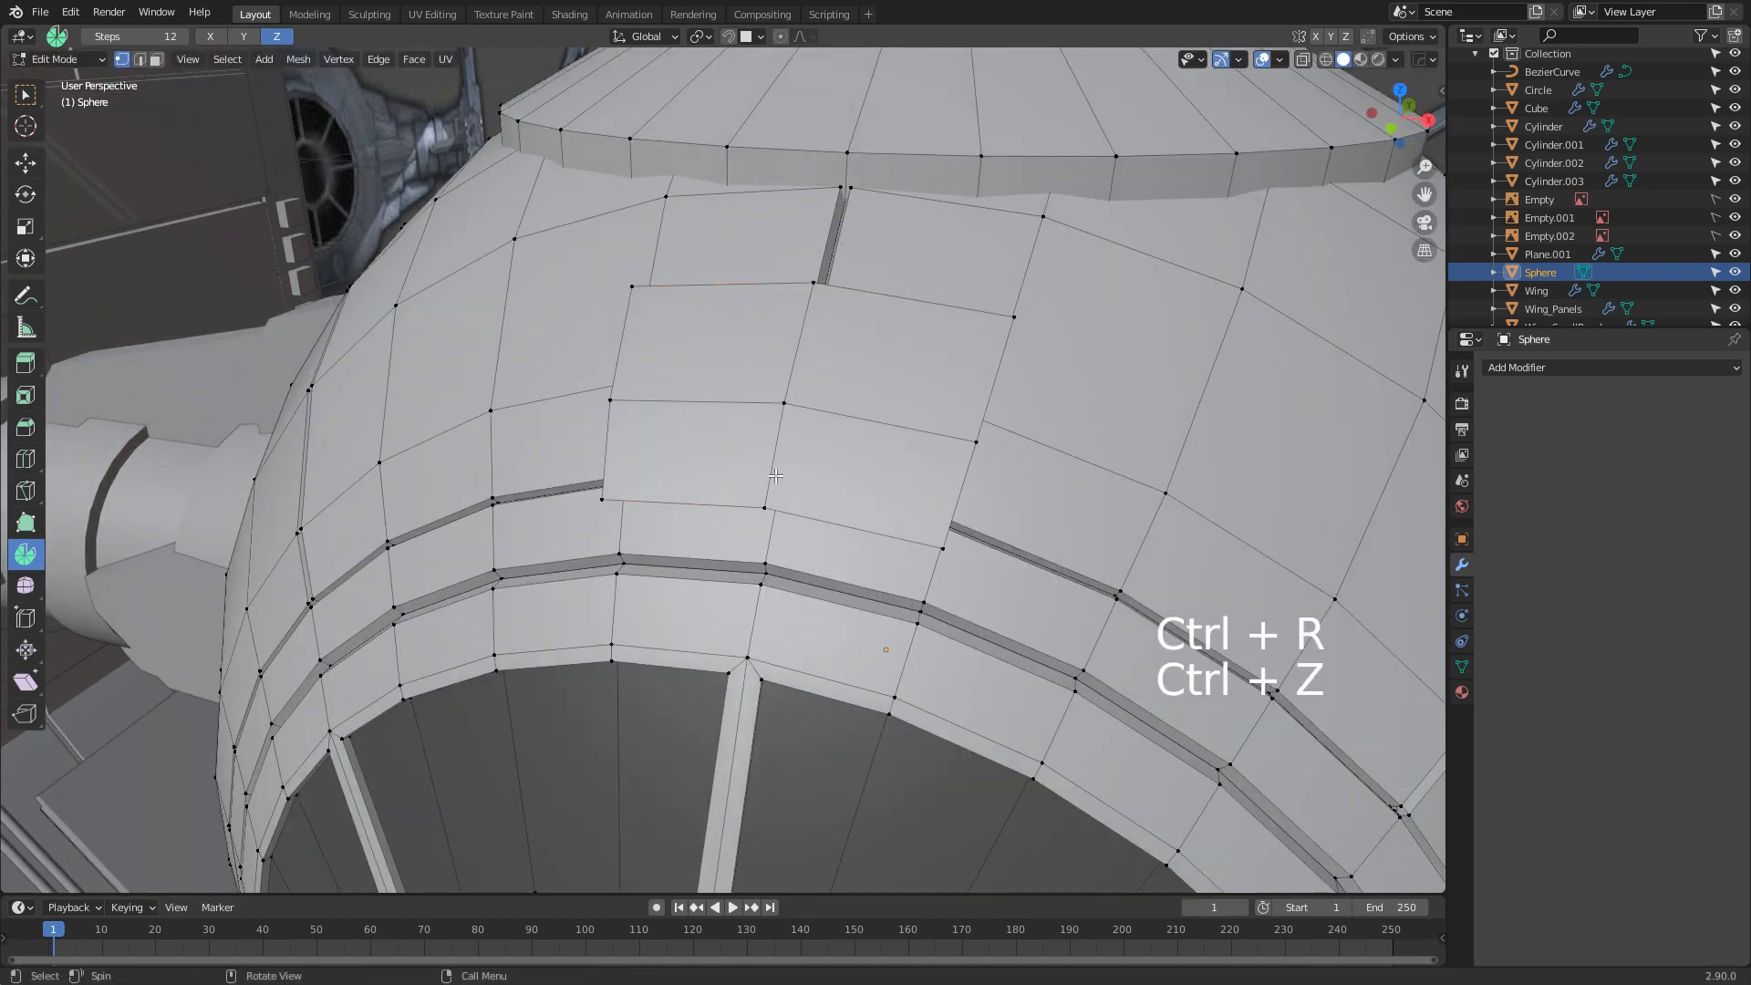
# Split both face columns with a centred lengthwise loop cut each and delete the outermost vertices on both sides to narrow the panel
pyautogui.hotkey('ctrl', 'r')
pyautogui.click(848, 488)
pyautogui.hotkey('ctrl', 'r')
pyautogui.click(681, 503)
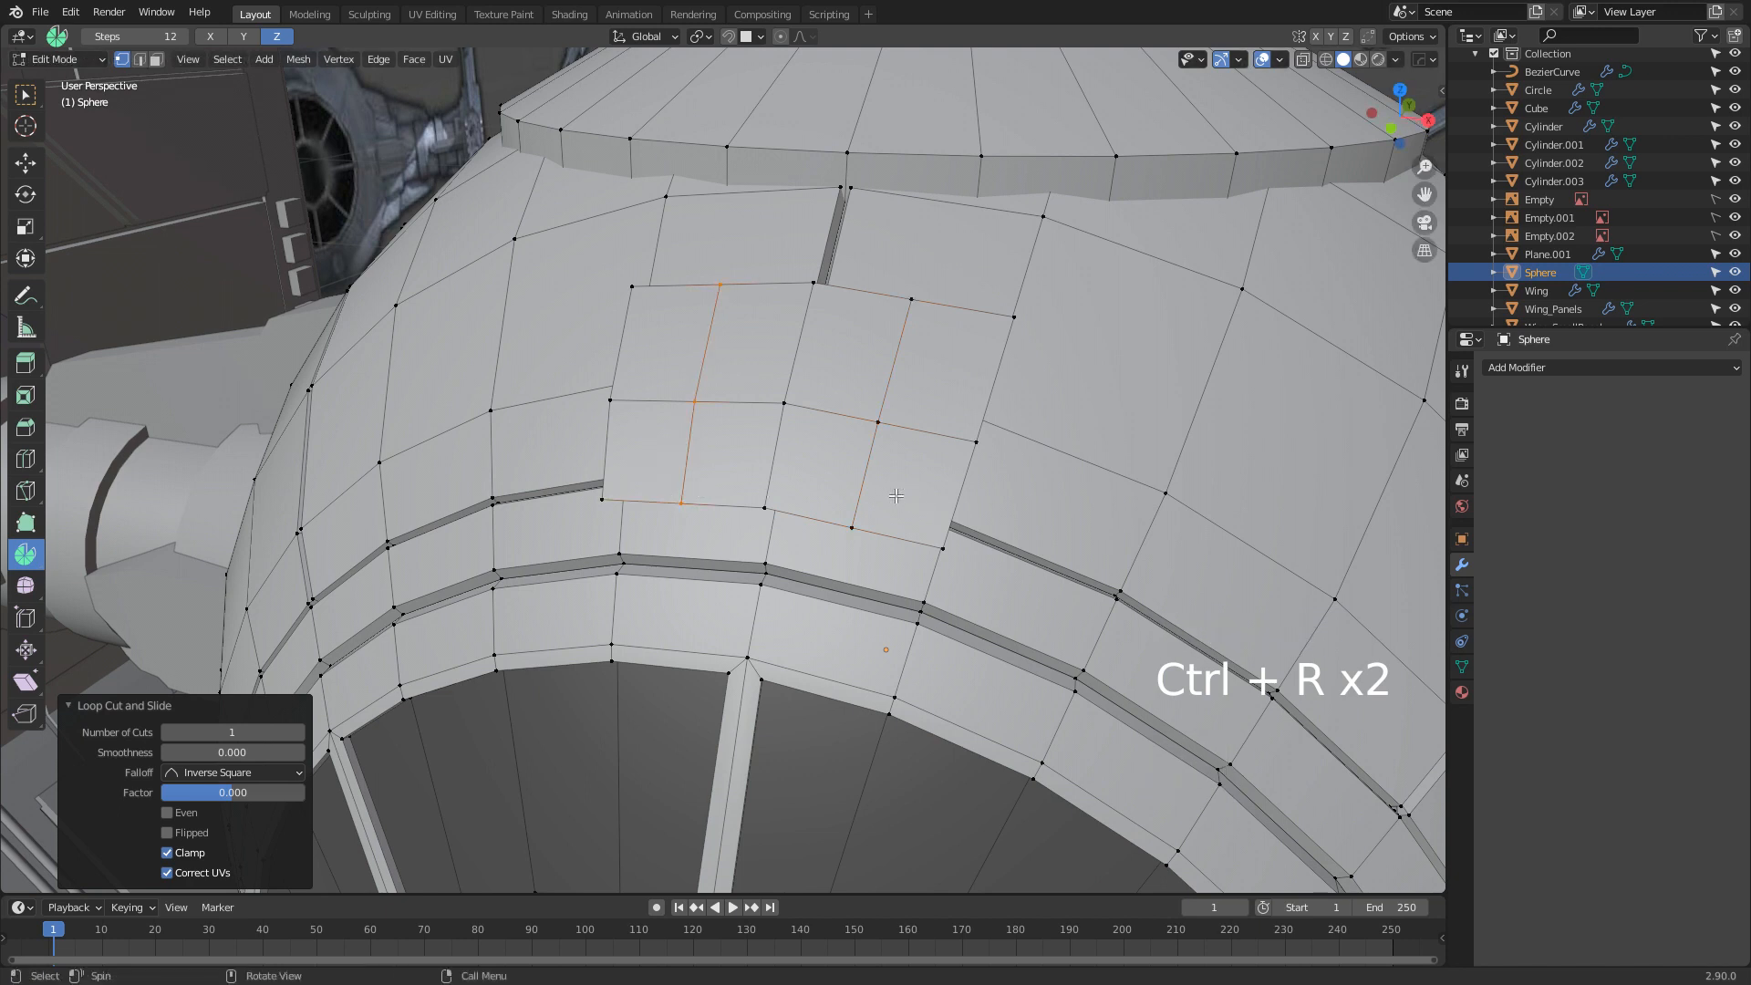
pyautogui.keyDown('alt'); pyautogui.click(608, 443); pyautogui.keyUp('alt')
pyautogui.keyDown('alt'); pyautogui.keyDown('shift'); pyautogui.click(967, 476); pyautogui.keyUp('shift'); pyautogui.keyUp('alt')
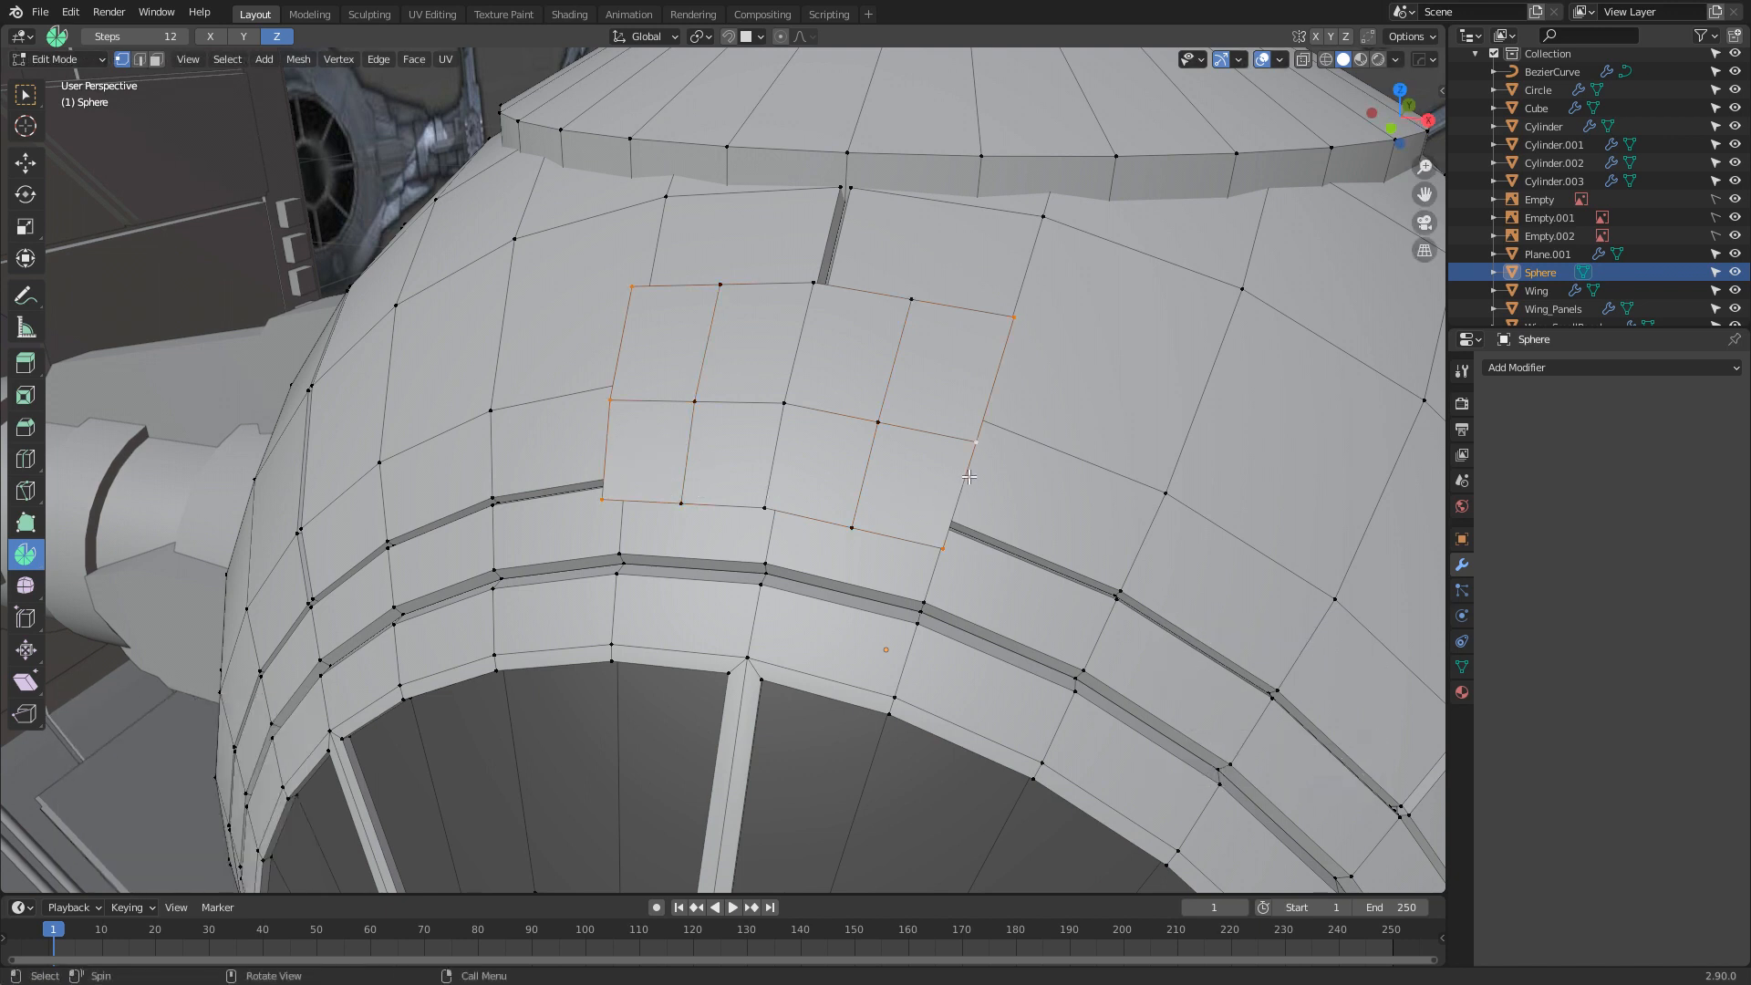
pyautogui.press('Delete')
pyautogui.click(968, 479)
# Select the panel's four faces and inset them to form a narrow border
pyautogui.scroll(-5, 913, 520)
pyautogui.moveTo(837, 573); pyautogui.dragTo(739, 508, button='middle')
pyautogui.scroll(3, 880, 567)
pyautogui.scroll(4, 742, 606)
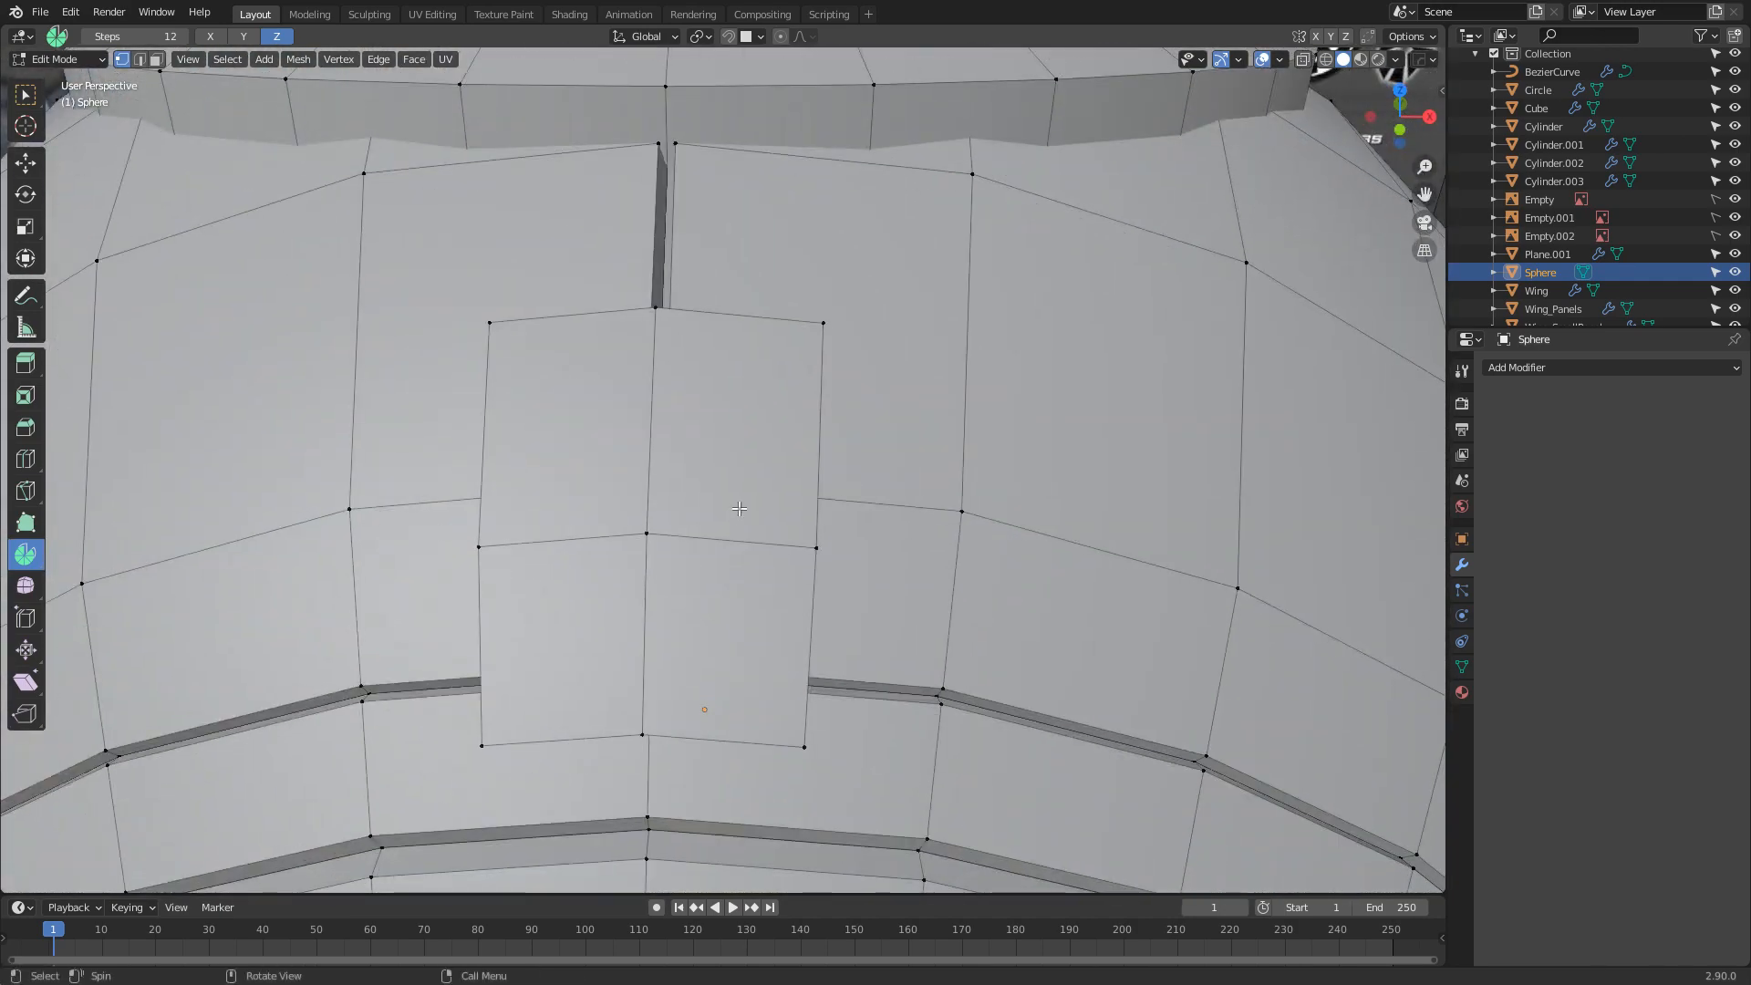
pyautogui.scroll(-3, 727, 548)
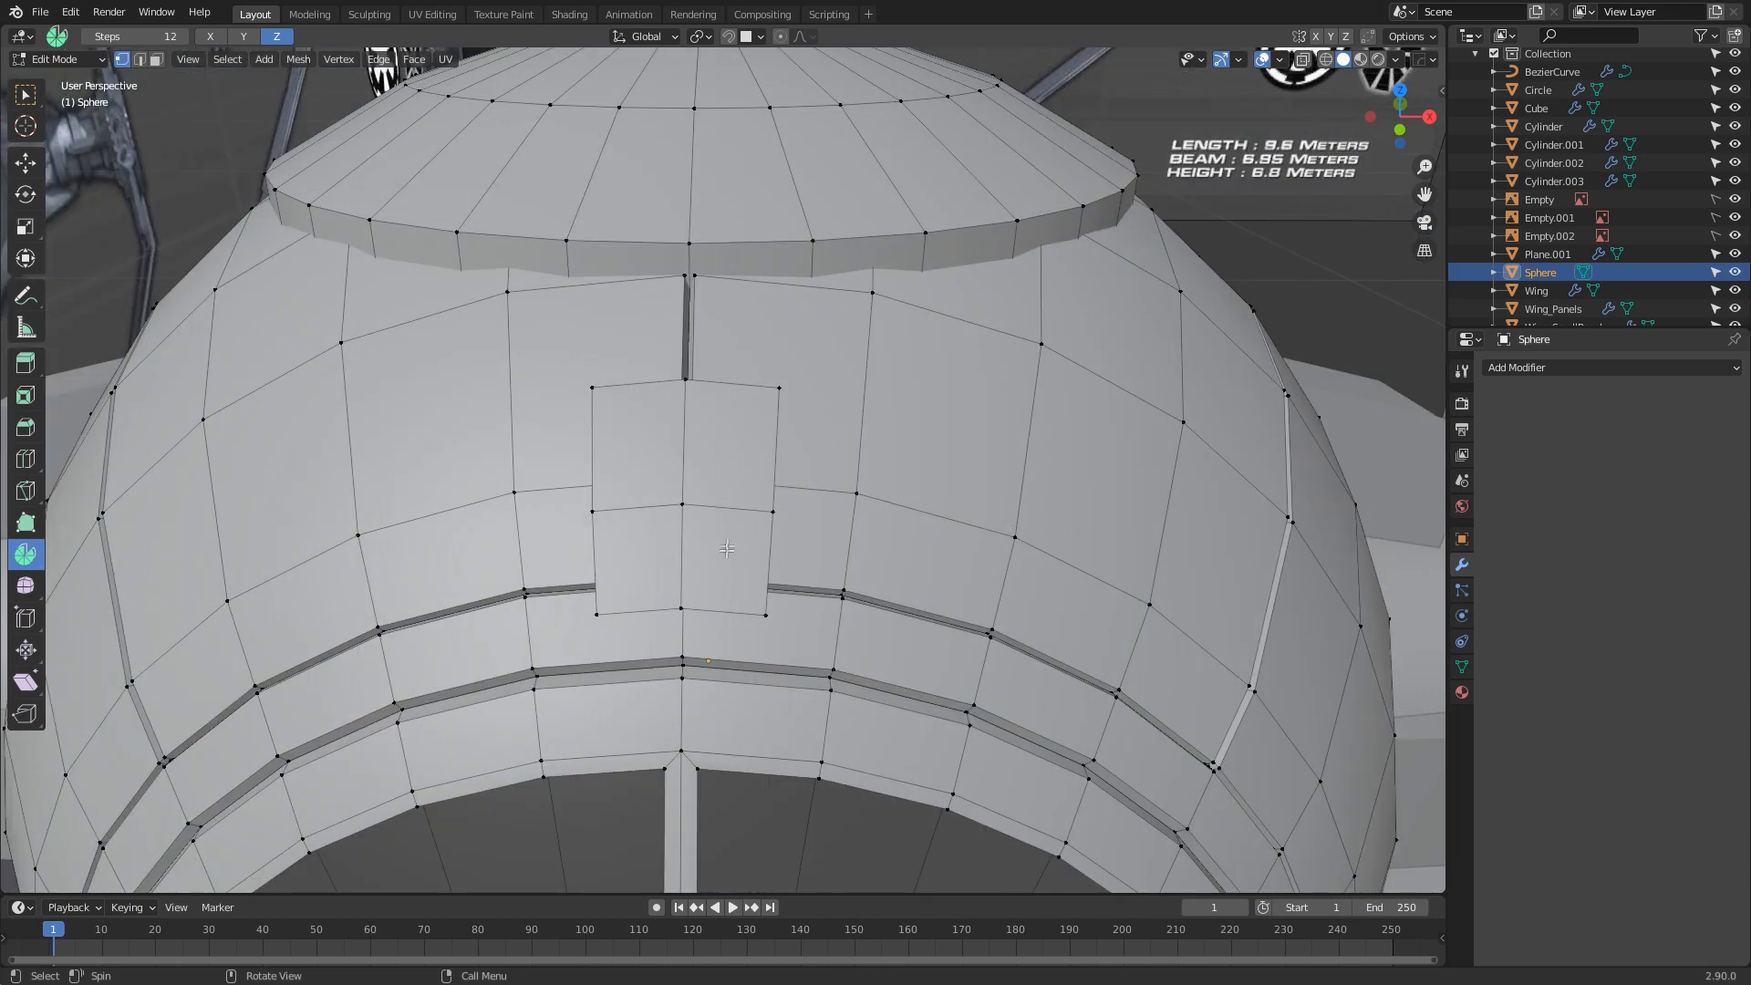
pyautogui.click(741, 453)
pyautogui.keyDown('shift'); pyautogui.click(639, 445); pyautogui.keyUp('shift')
pyautogui.keyDown('shift'); pyautogui.click(725, 558); pyautogui.keyUp('shift')
pyautogui.keyDown('shift'); pyautogui.click(639, 558); pyautogui.keyUp('shift')
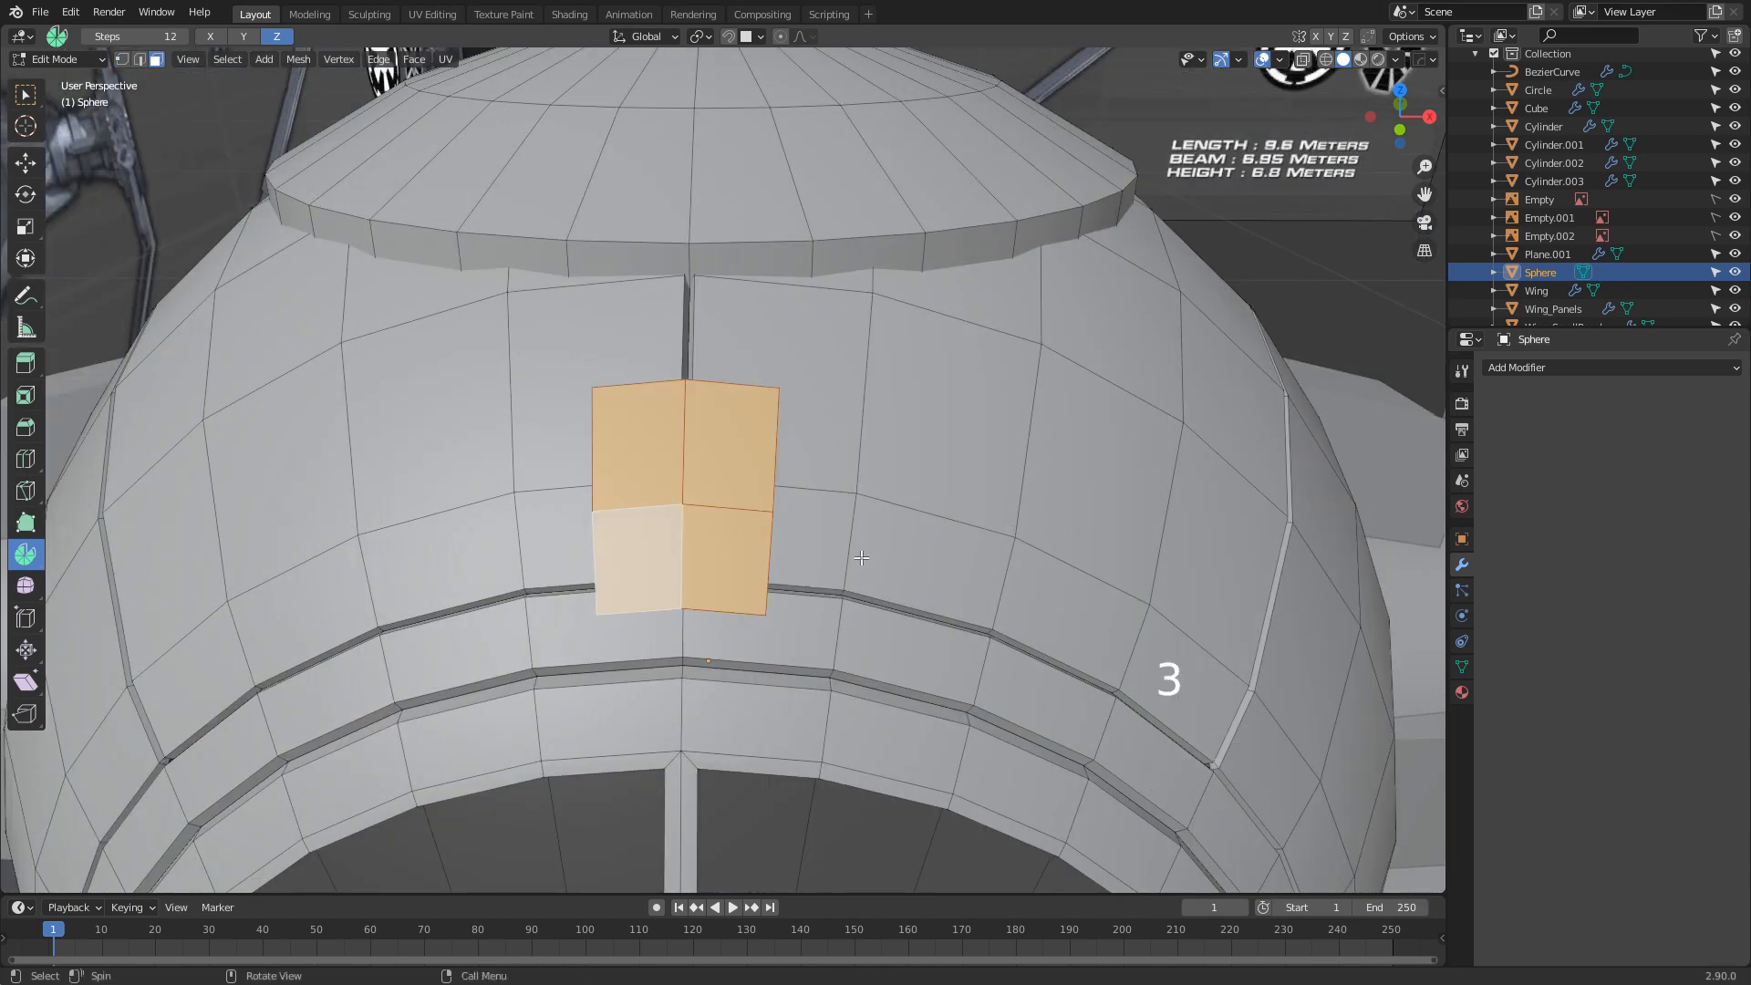
pyautogui.press('i')
pyautogui.click(752, 542)
# Extrude the four inset faces slightly outward from the cockpit sphere
pyautogui.moveTo(752, 542)
pyautogui.mouseDown(button='middle')
pyautogui.moveTo(633, 522)
pyautogui.moveTo(744, 517)
pyautogui.mouseUp(button='middle')
pyautogui.press('e')
pyautogui.click(610, 532)
# Select the two faces of the raised panel nearest the cockpit window
pyautogui.click(748, 378)
pyautogui.keyDown('shift'); pyautogui.click(714, 381); pyautogui.keyUp('shift')
pyautogui.keyDown('shift'); pyautogui.moveTo(732, 388); pyautogui.dragTo(728, 491, button='middle'); pyautogui.keyUp('shift')
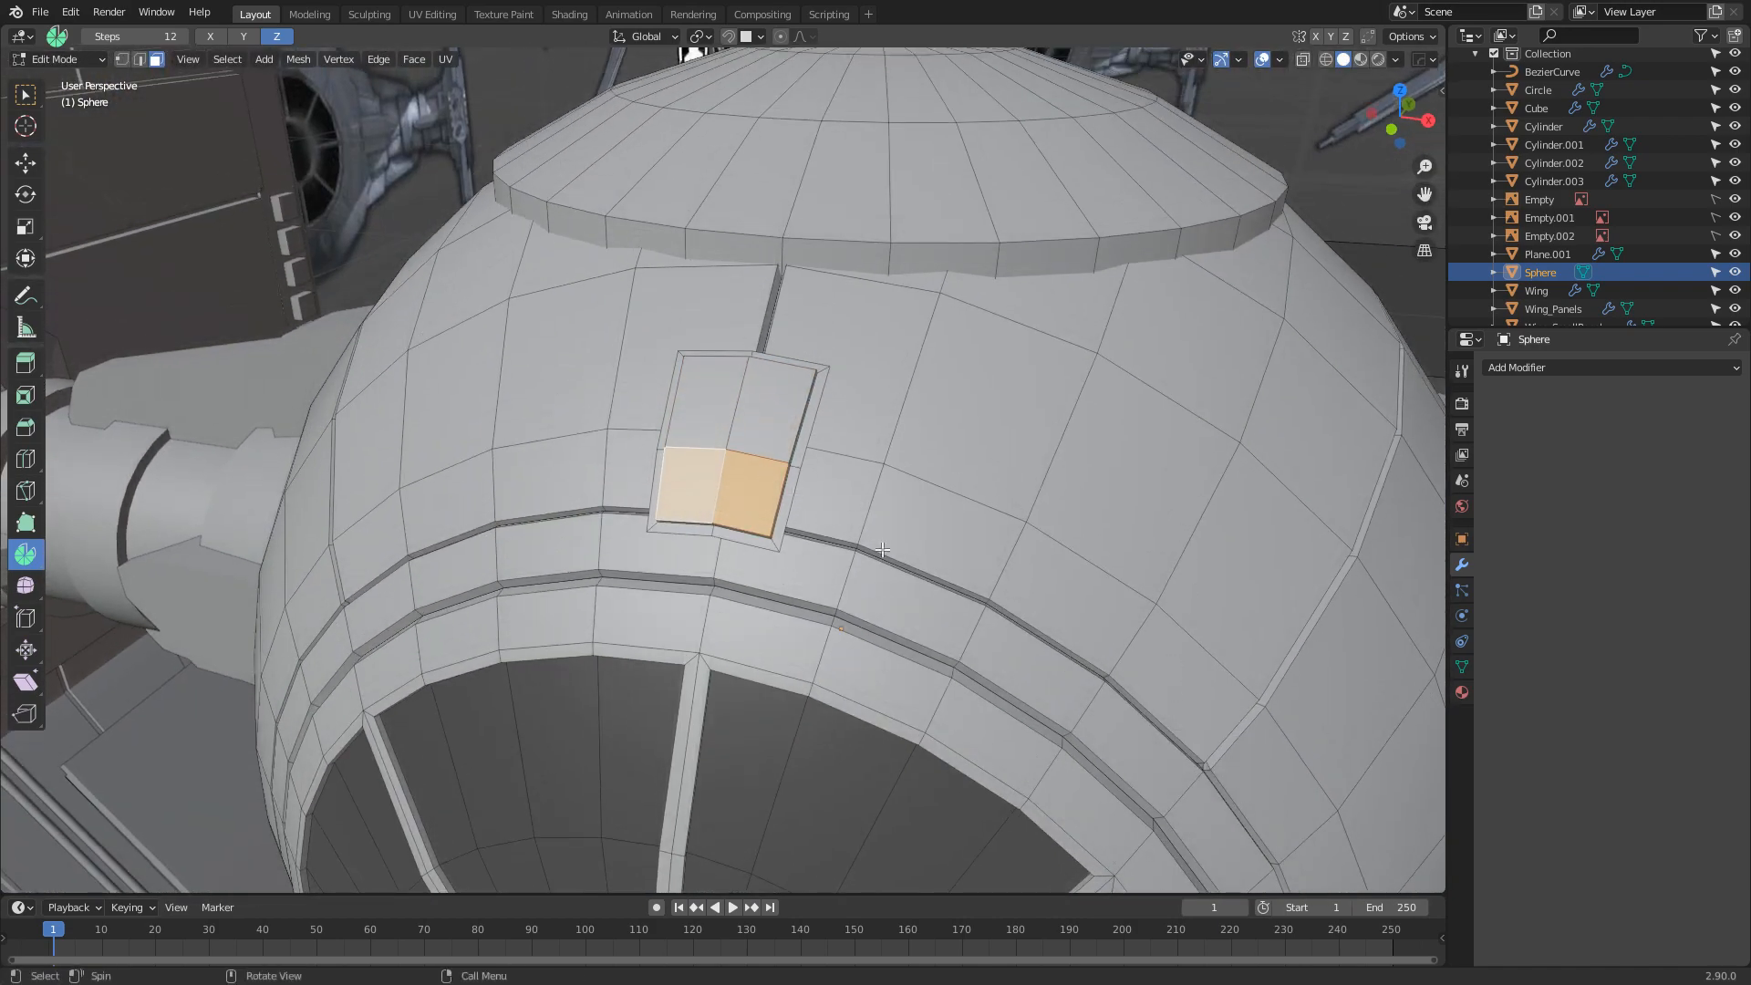
pyautogui.press('i')
pyautogui.rightClick(908, 547)
pyautogui.hotkey('ctrl', 'z')
# Inset the two selected lower panel faces and extrude them outward into a raised block
pyautogui.keyDown('shift'); pyautogui.click(669, 492); pyautogui.keyUp('shift')
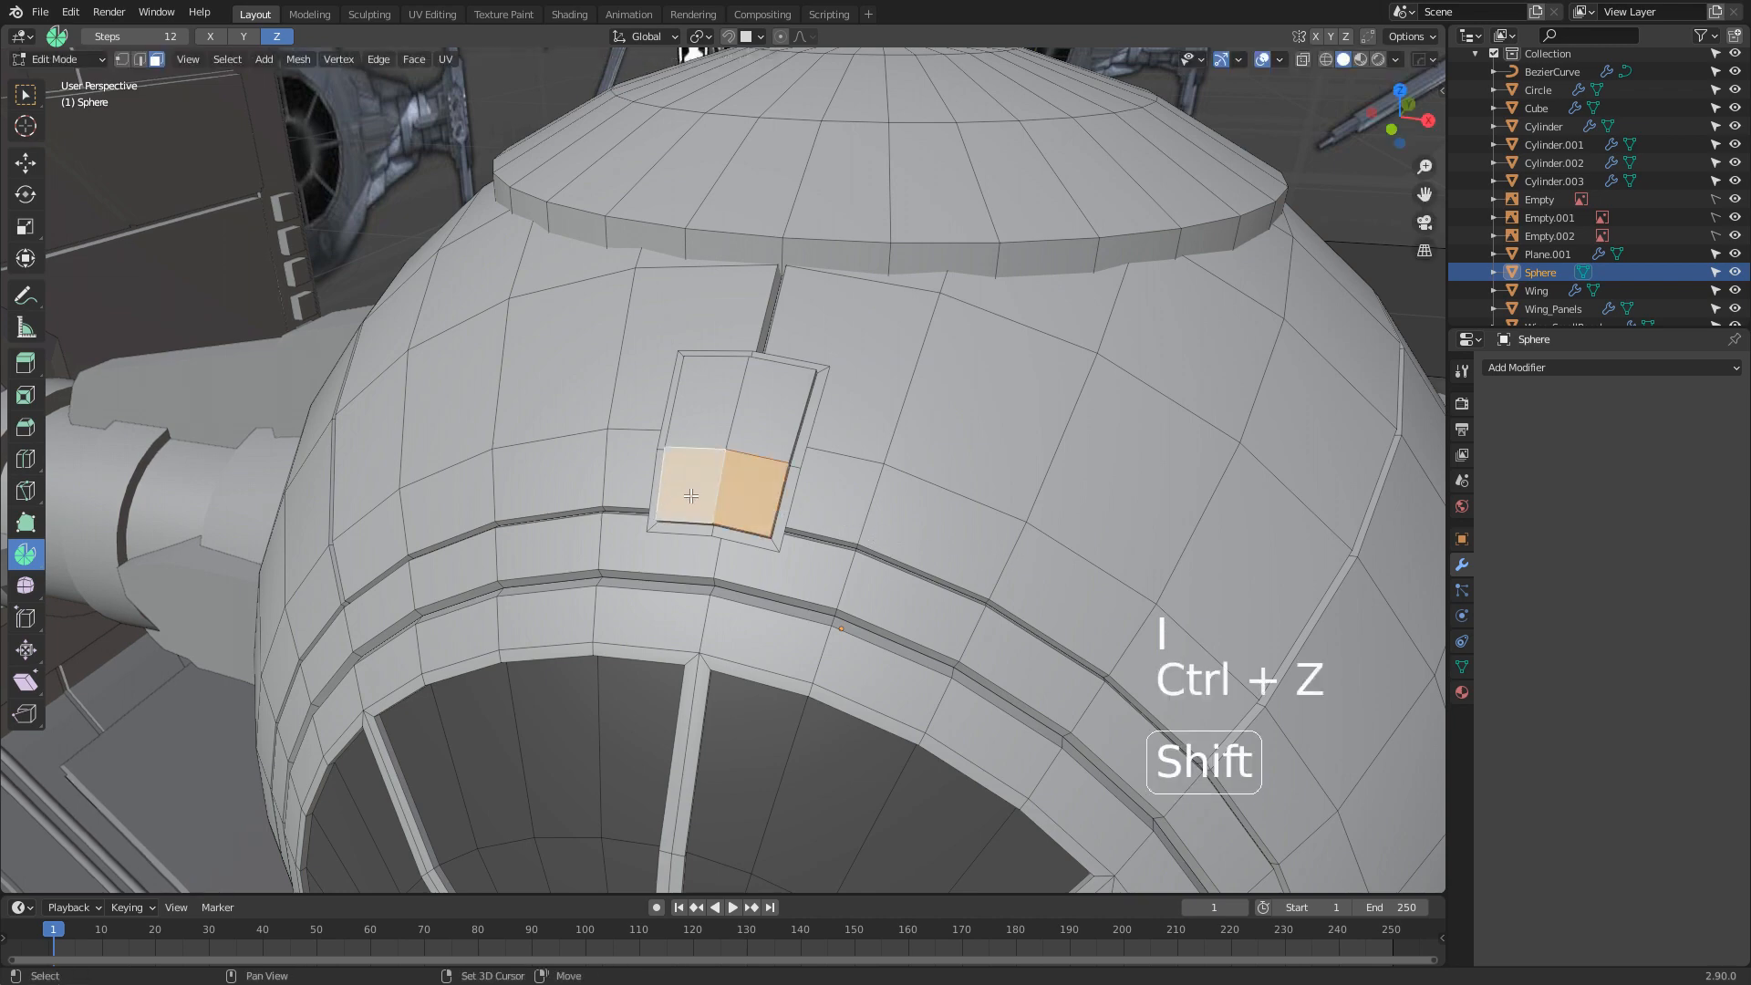
pyautogui.press('i')
pyautogui.click(987, 531)
pyautogui.moveTo(987, 531)
pyautogui.mouseDown(button='middle')
pyautogui.moveTo(930, 532)
pyautogui.moveTo(960, 543)
pyautogui.mouseUp(button='middle')
pyautogui.press('e')
pyautogui.click(941, 529)
# Select the two upper faces of the raised panel and snap the 3D cursor to their center
pyautogui.click(1005, 454)
pyautogui.keyDown('shift'); pyautogui.moveTo(1014, 456); pyautogui.dragTo(829, 546, button='middle'); pyautogui.keyUp('shift')
pyautogui.keyDown('shift'); pyautogui.click(946, 495); pyautogui.keyUp('shift')
pyautogui.scroll(2, 836, 611)
pyautogui.hotkey('shift', 's')
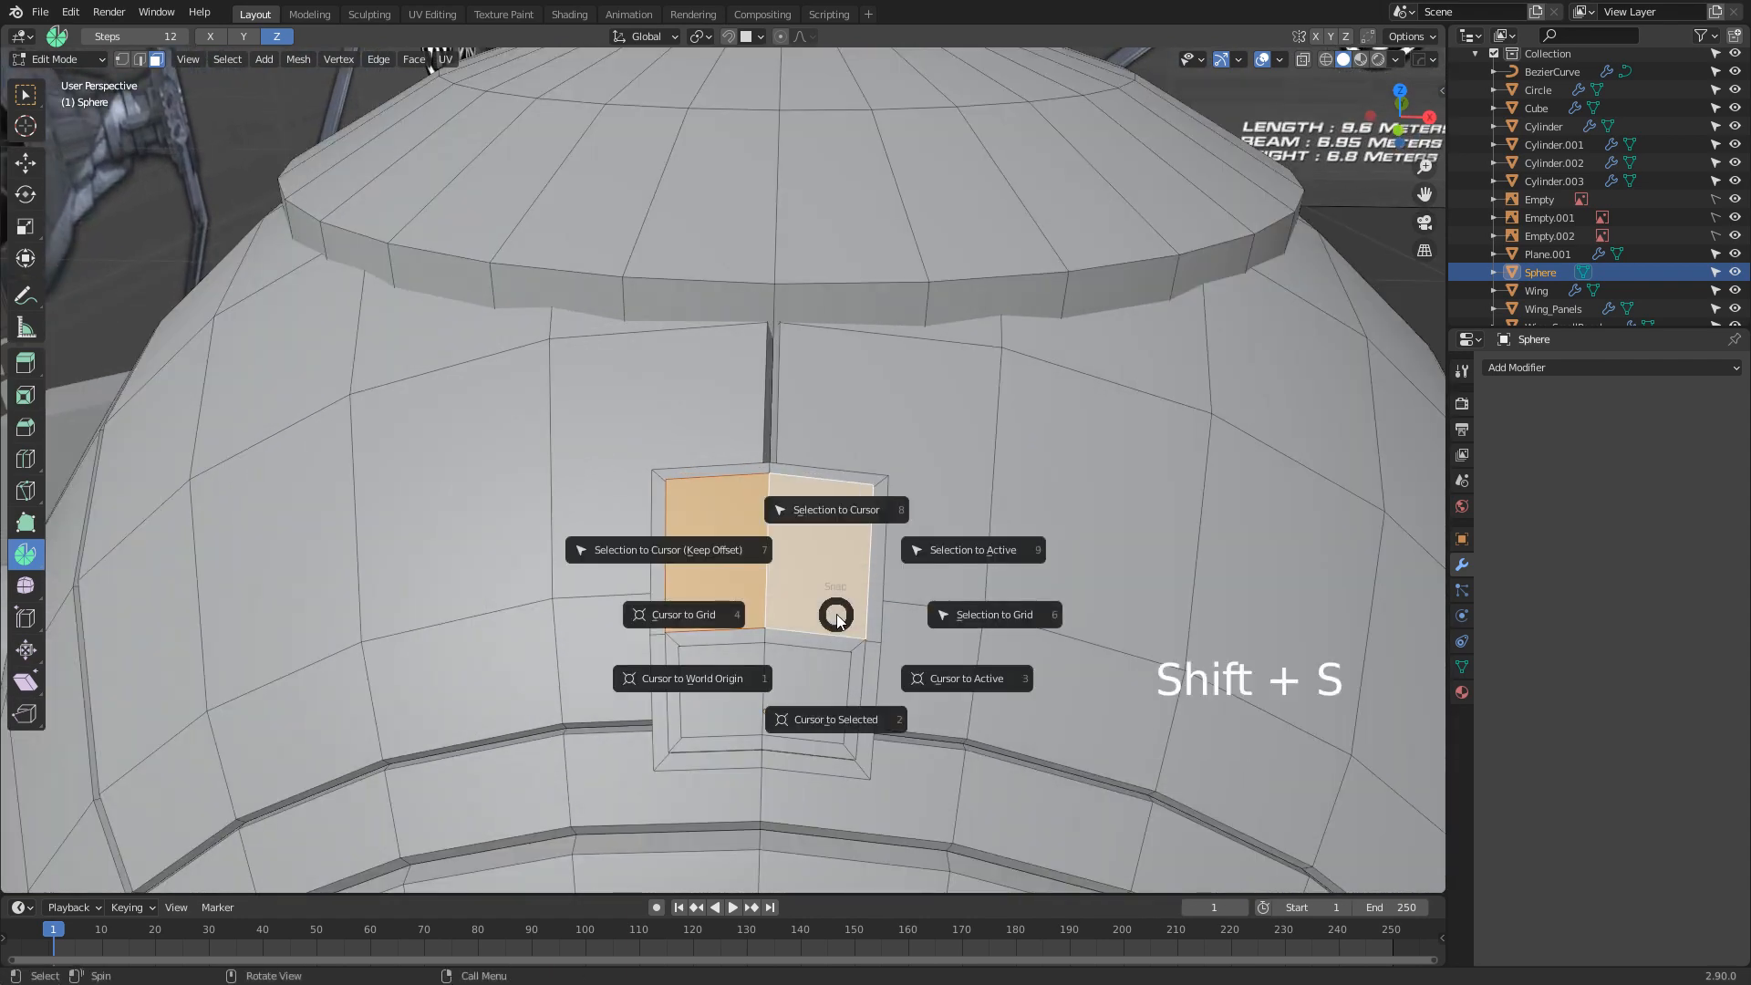
pyautogui.click(840, 709)
# Add a 32-vertex cylinder at the 3D cursor, scaling it down by about 0.096 and again by about 0.073
pyautogui.hotkey('shift', 'a')
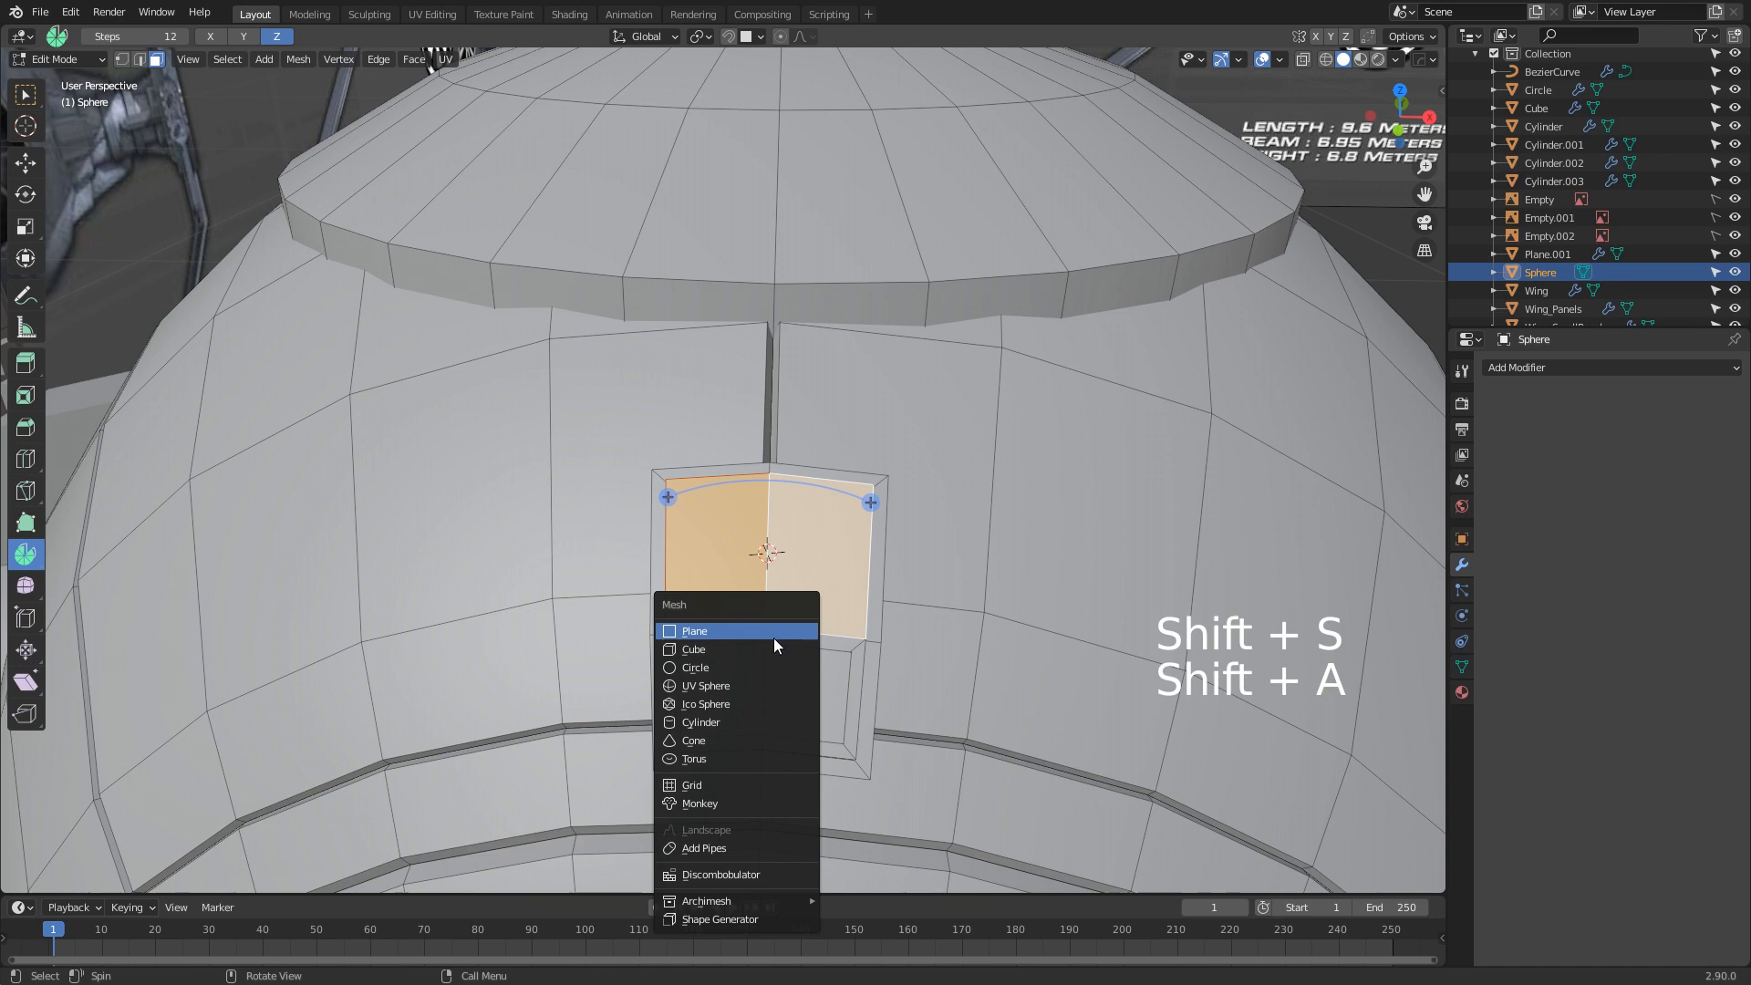
pyautogui.click(768, 725)
pyautogui.scroll(-4, 768, 711)
pyautogui.press('s')
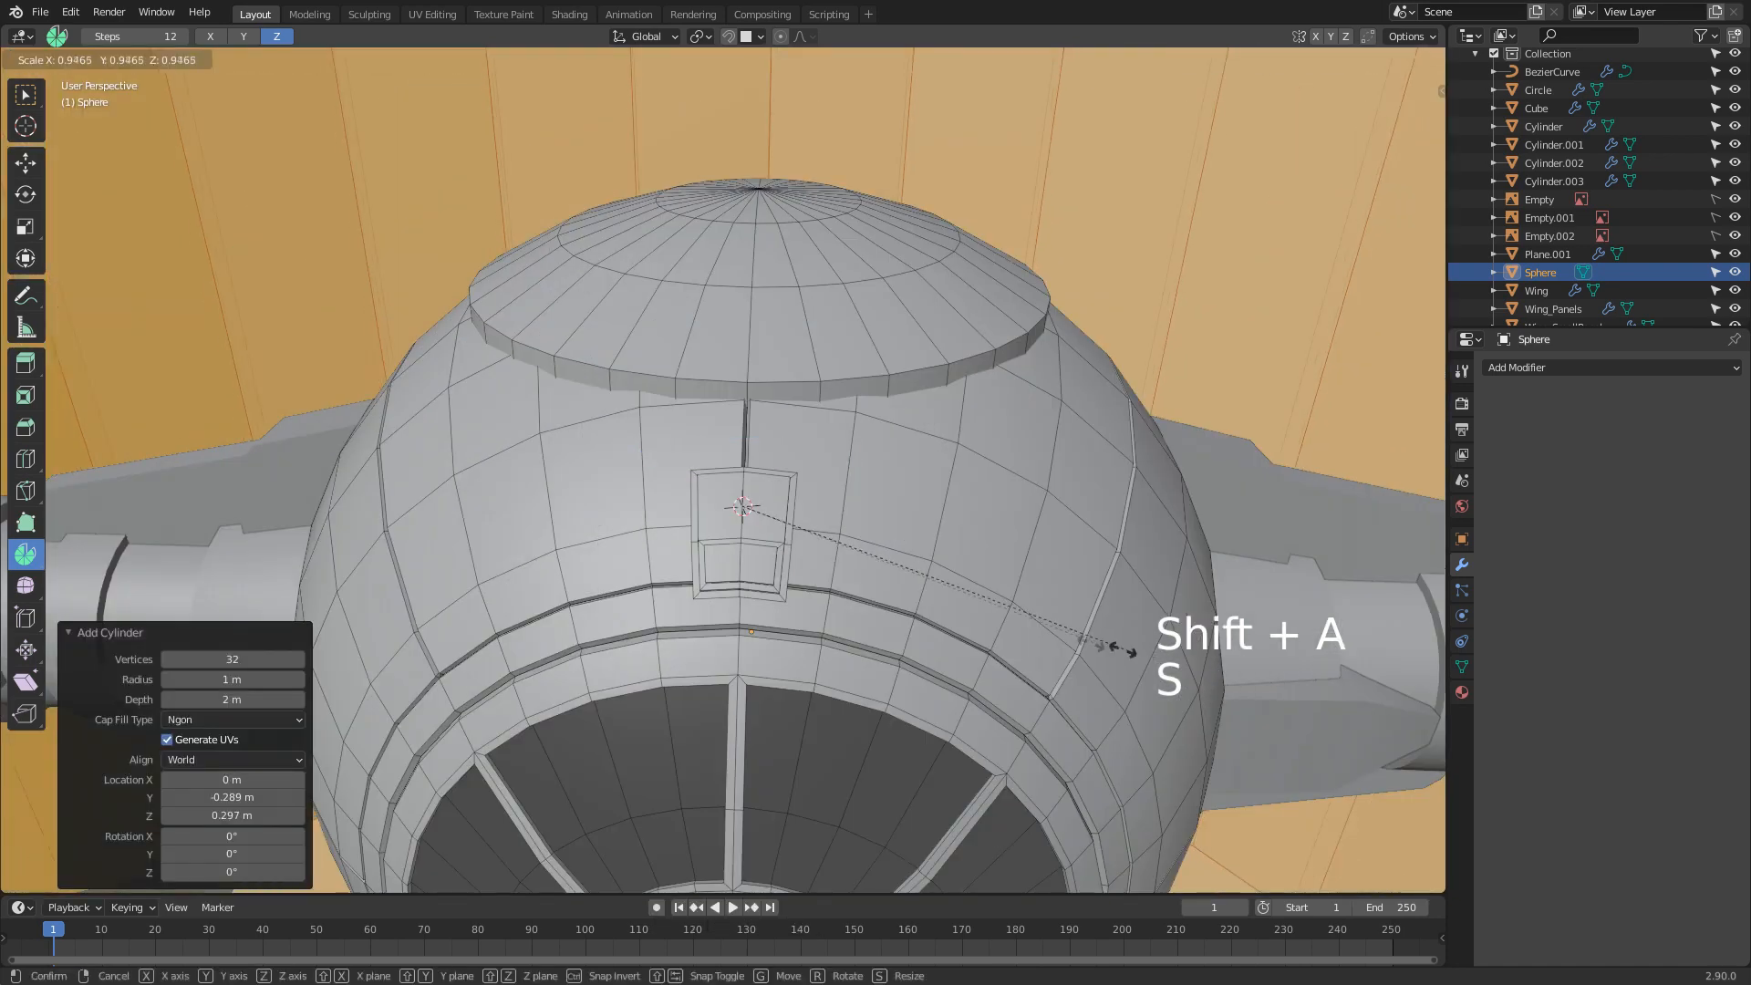
pyautogui.click(769, 539)
pyautogui.press('s')
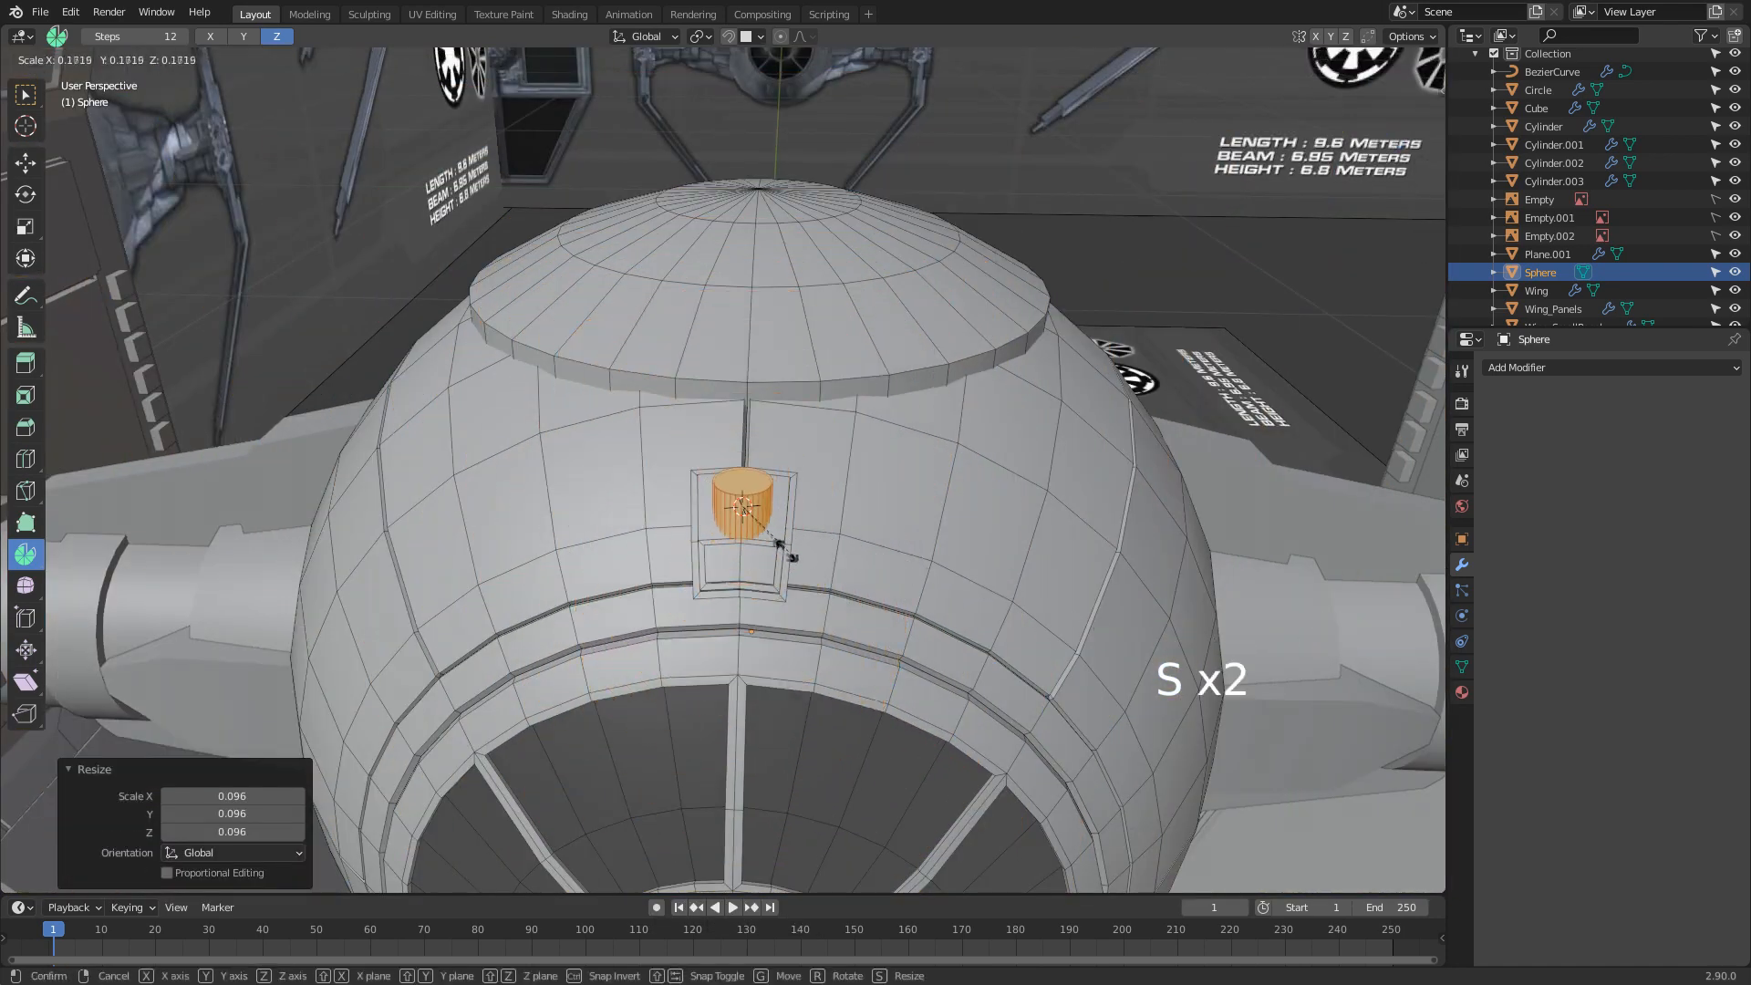
pyautogui.click(740, 526)
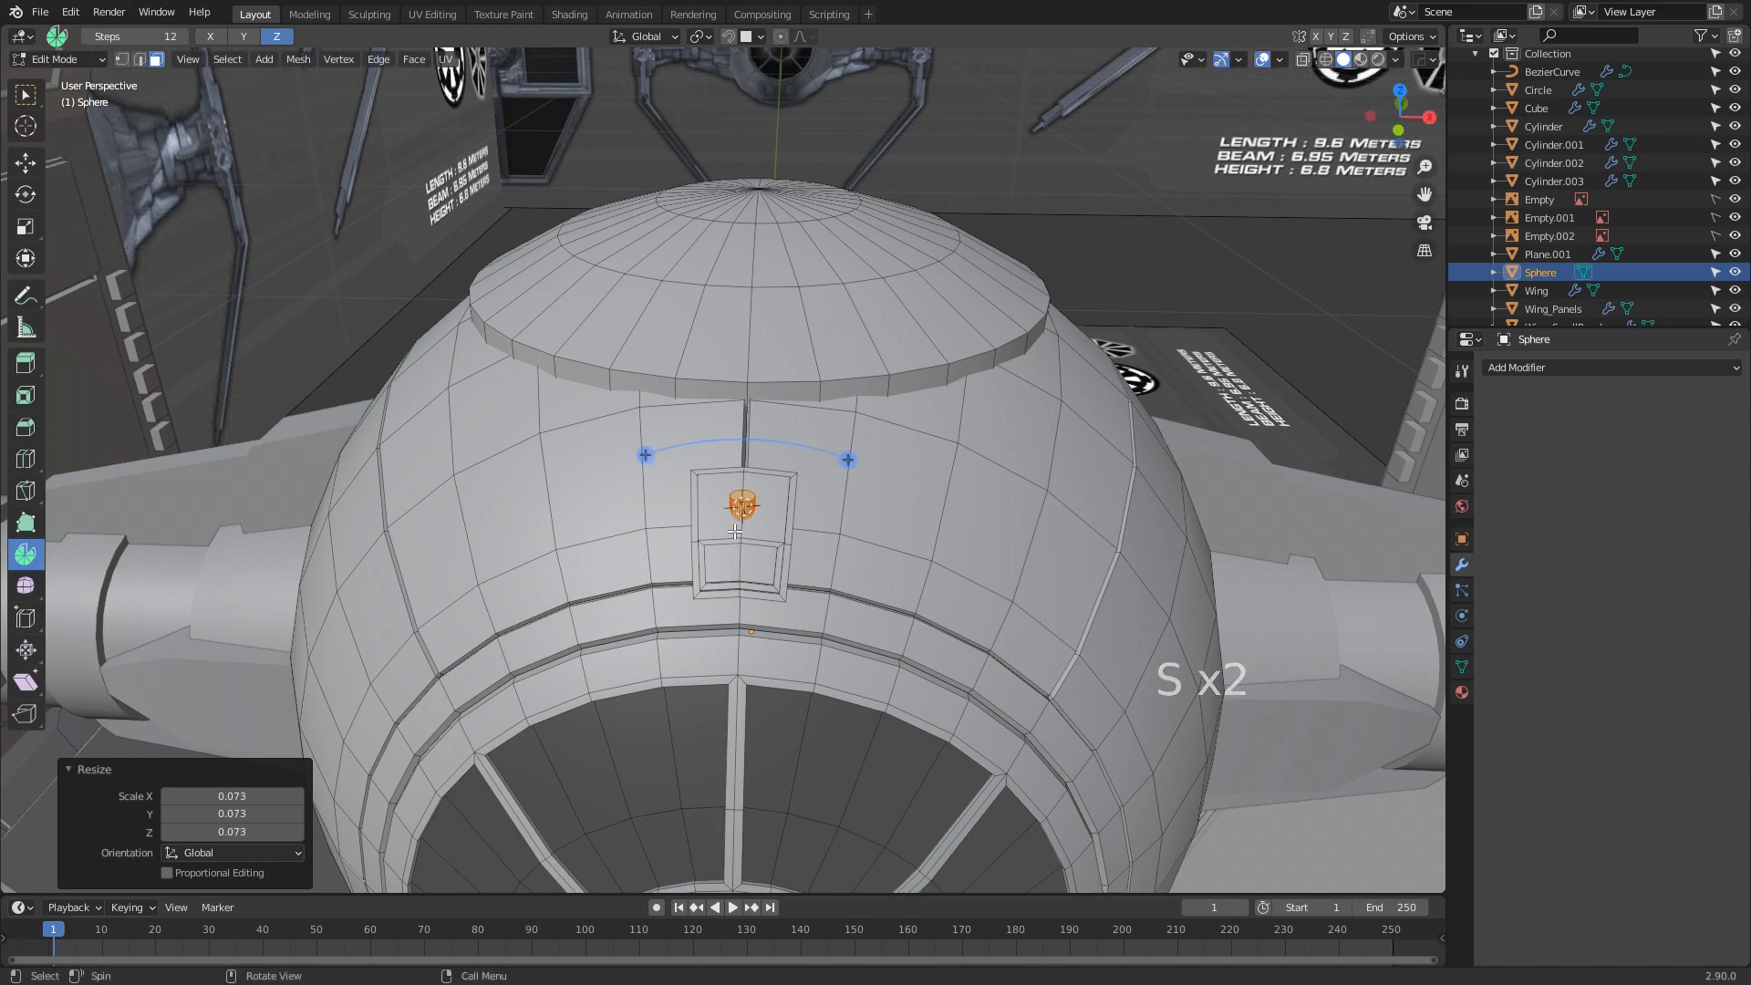
# Rotate the small cylinder 45° about the X axis in the front view
pyautogui.press('KP_3')
pyautogui.press('KP_1')
pyautogui.scroll(3, 764, 854)
pyautogui.scroll(6, 764, 854)
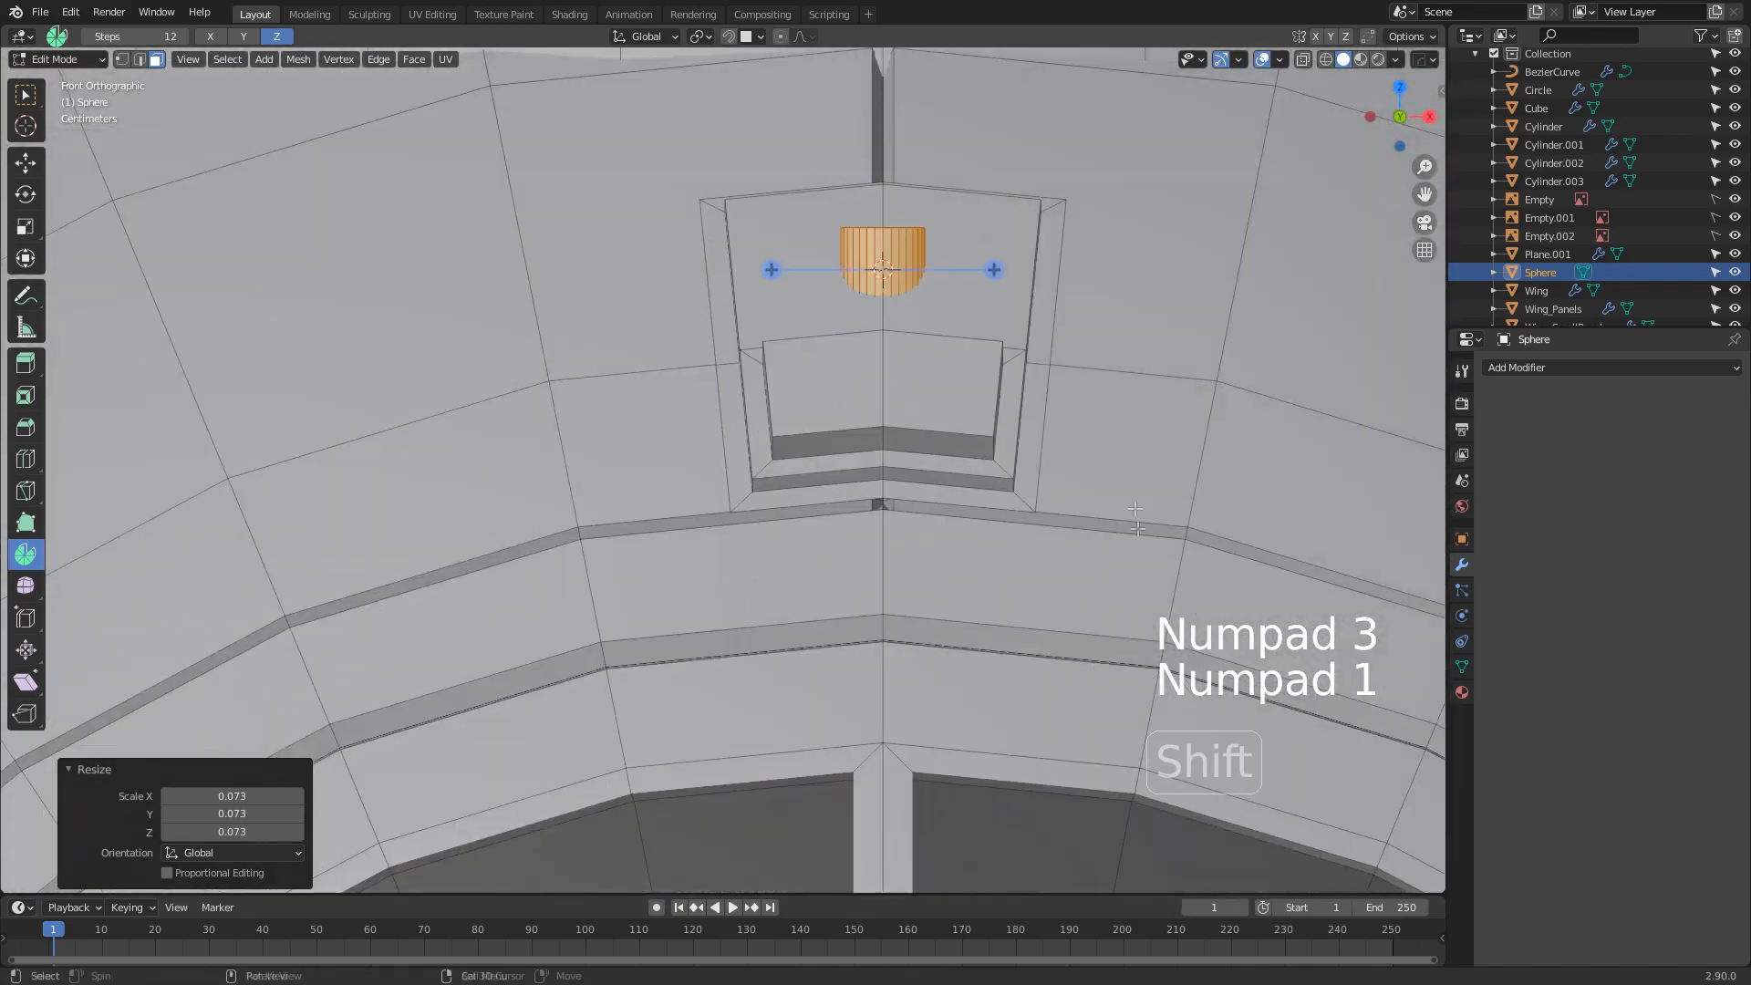
pyautogui.keyDown('shift'); pyautogui.moveTo(1097, 519); pyautogui.dragTo(906, 643, button='middle'); pyautogui.keyUp('shift')
pyautogui.press('r')
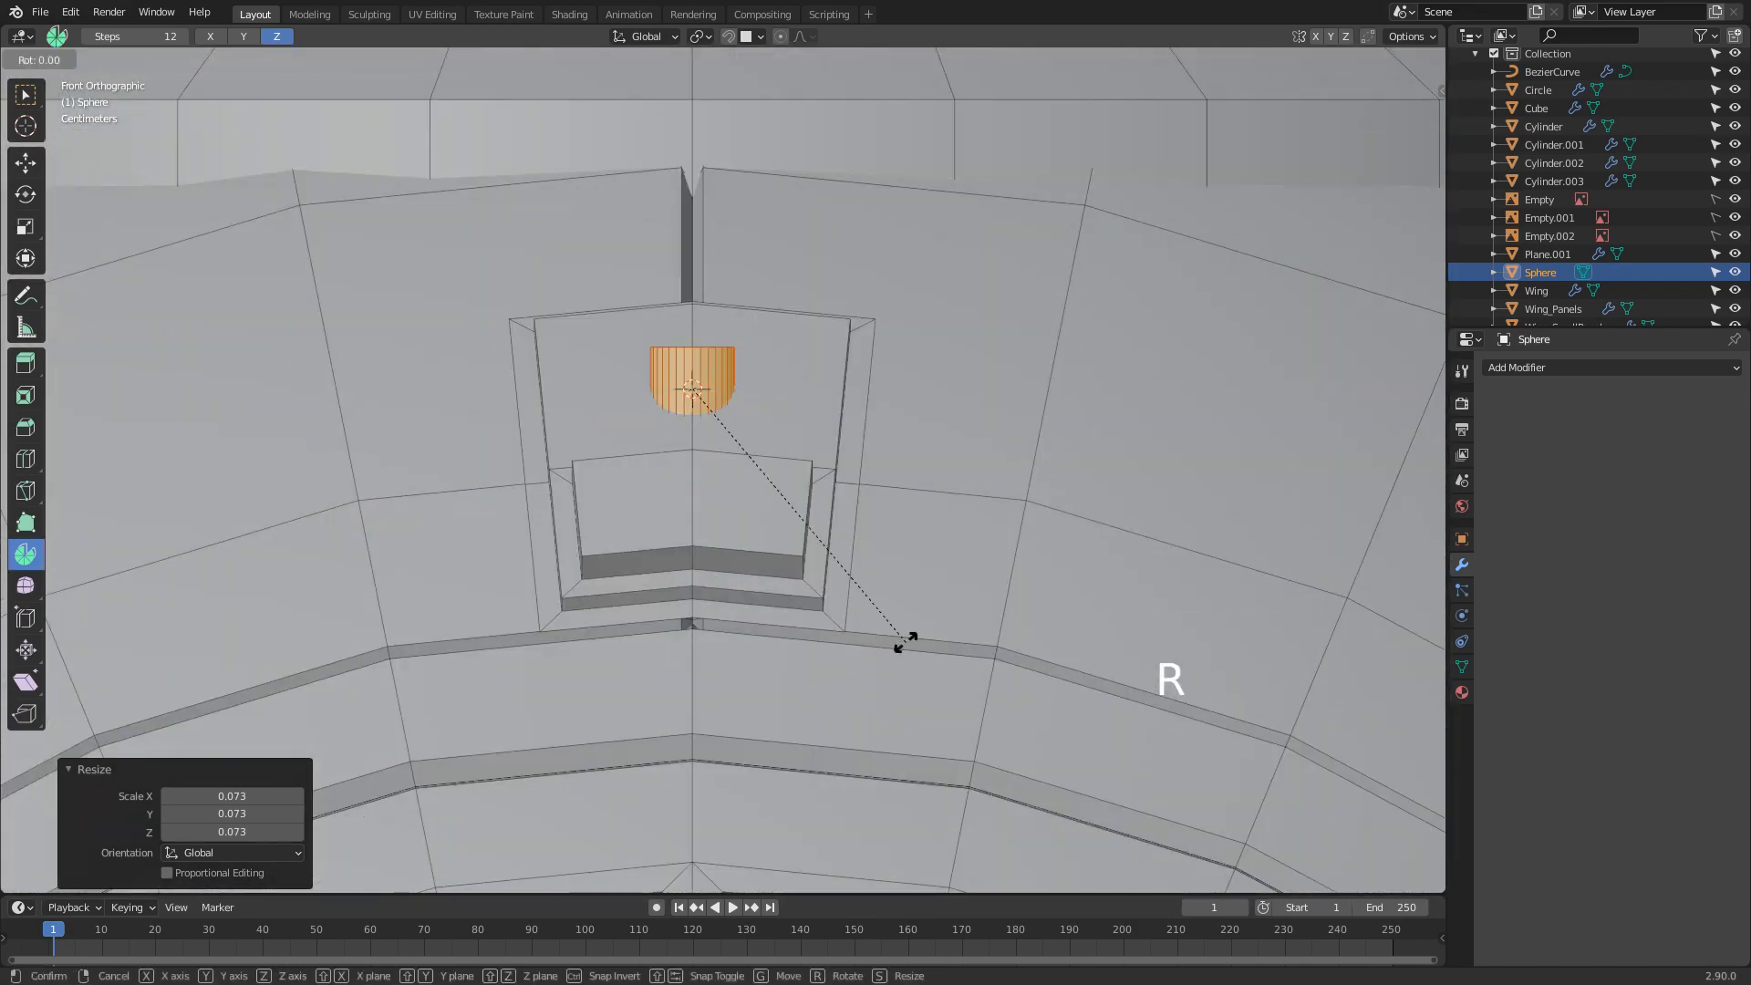
pyautogui.press('x')
pyautogui.press('4')
pyautogui.press('5')
pyautogui.press('Return')
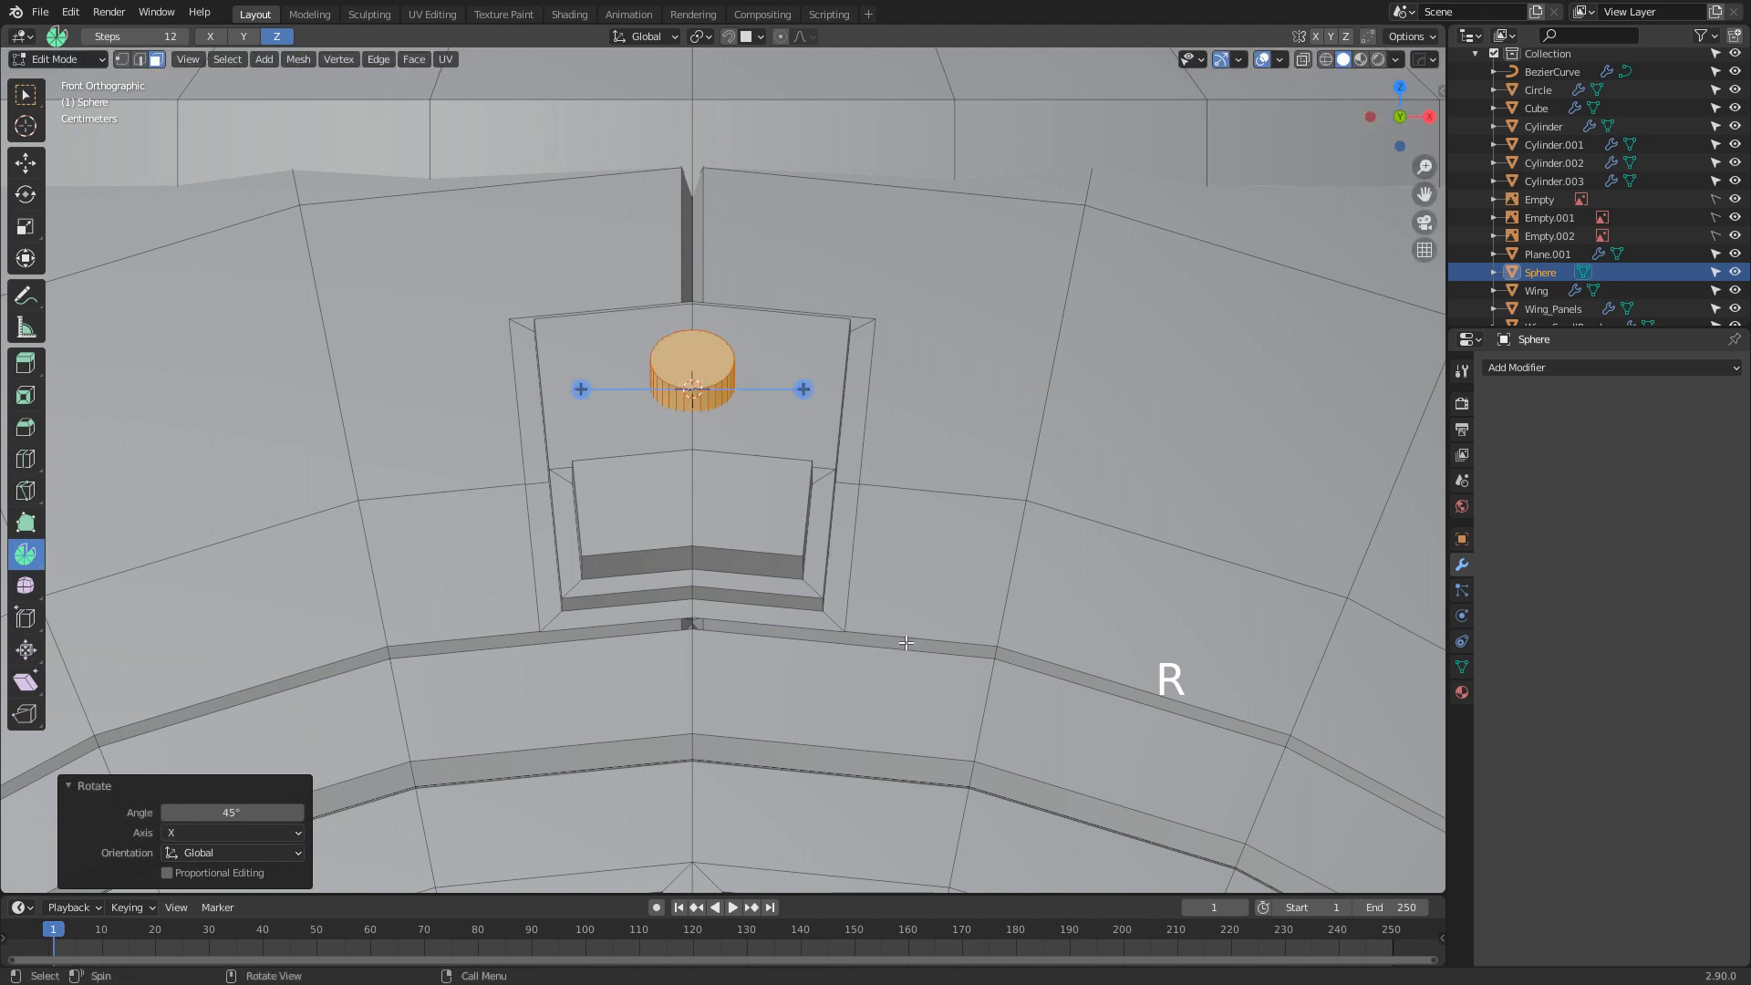
# Move the cylinder about -0.0104 m along X and duplicate it about 0.0224 m along X to the seam's other side
pyautogui.press('g')
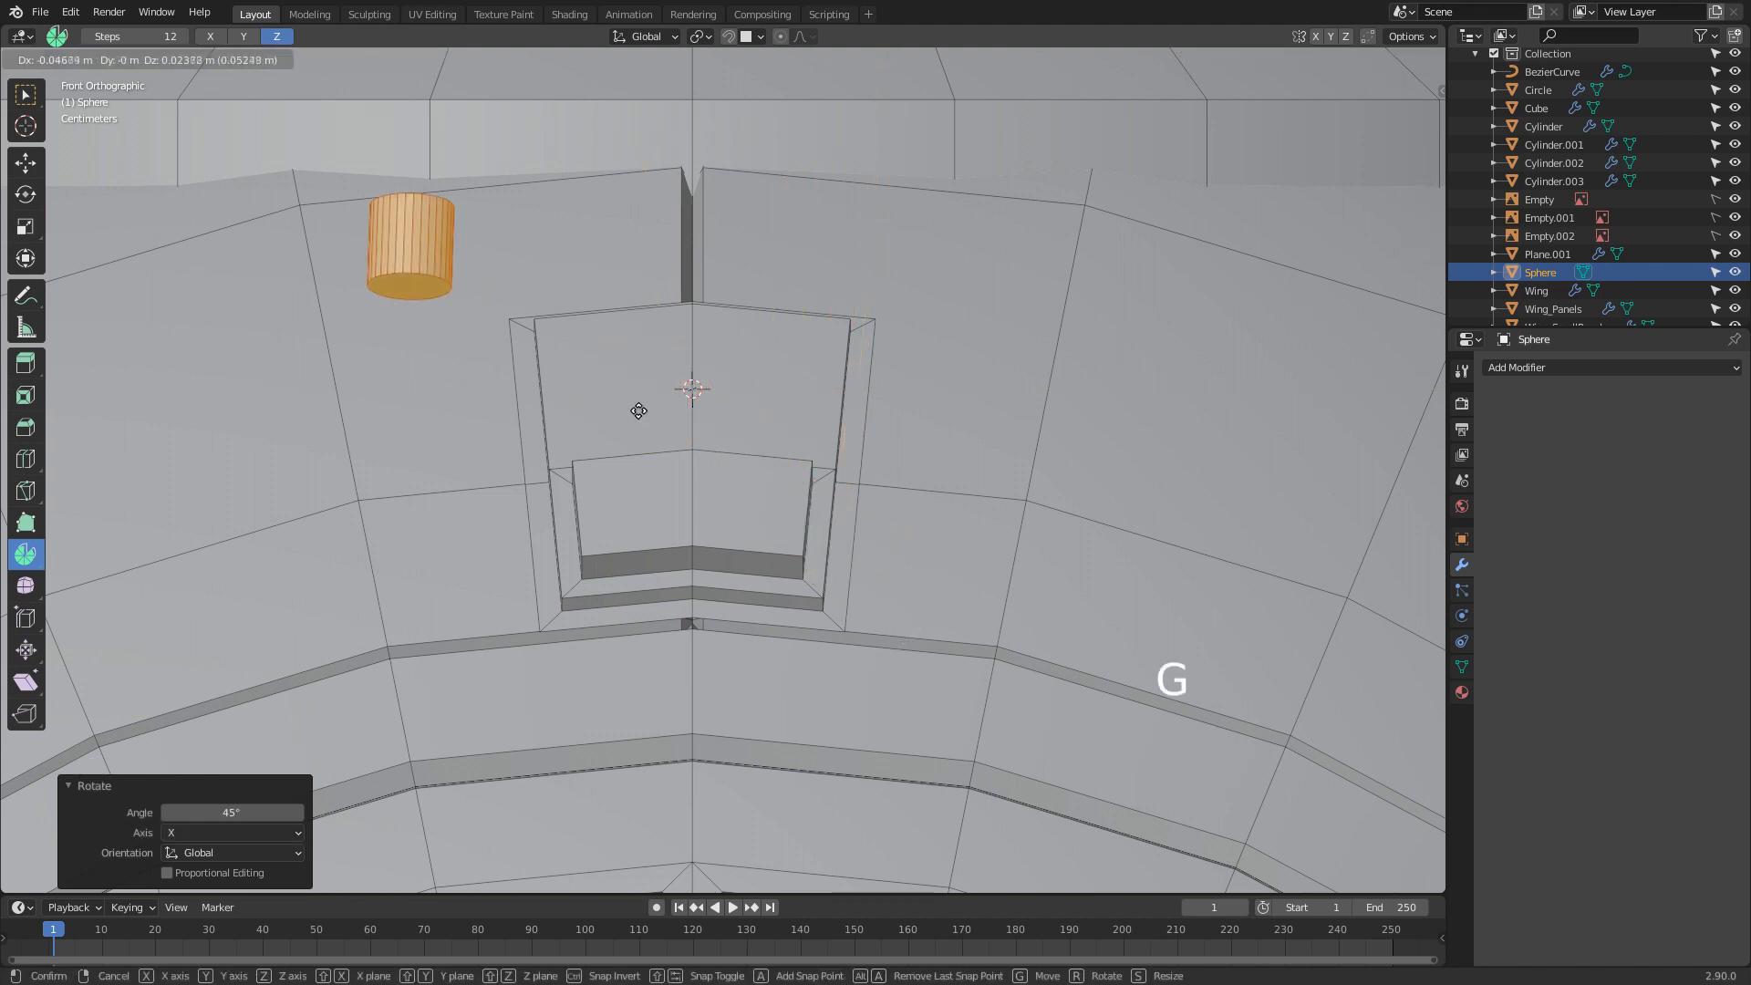
pyautogui.press('ctrl')
pyautogui.press('x')
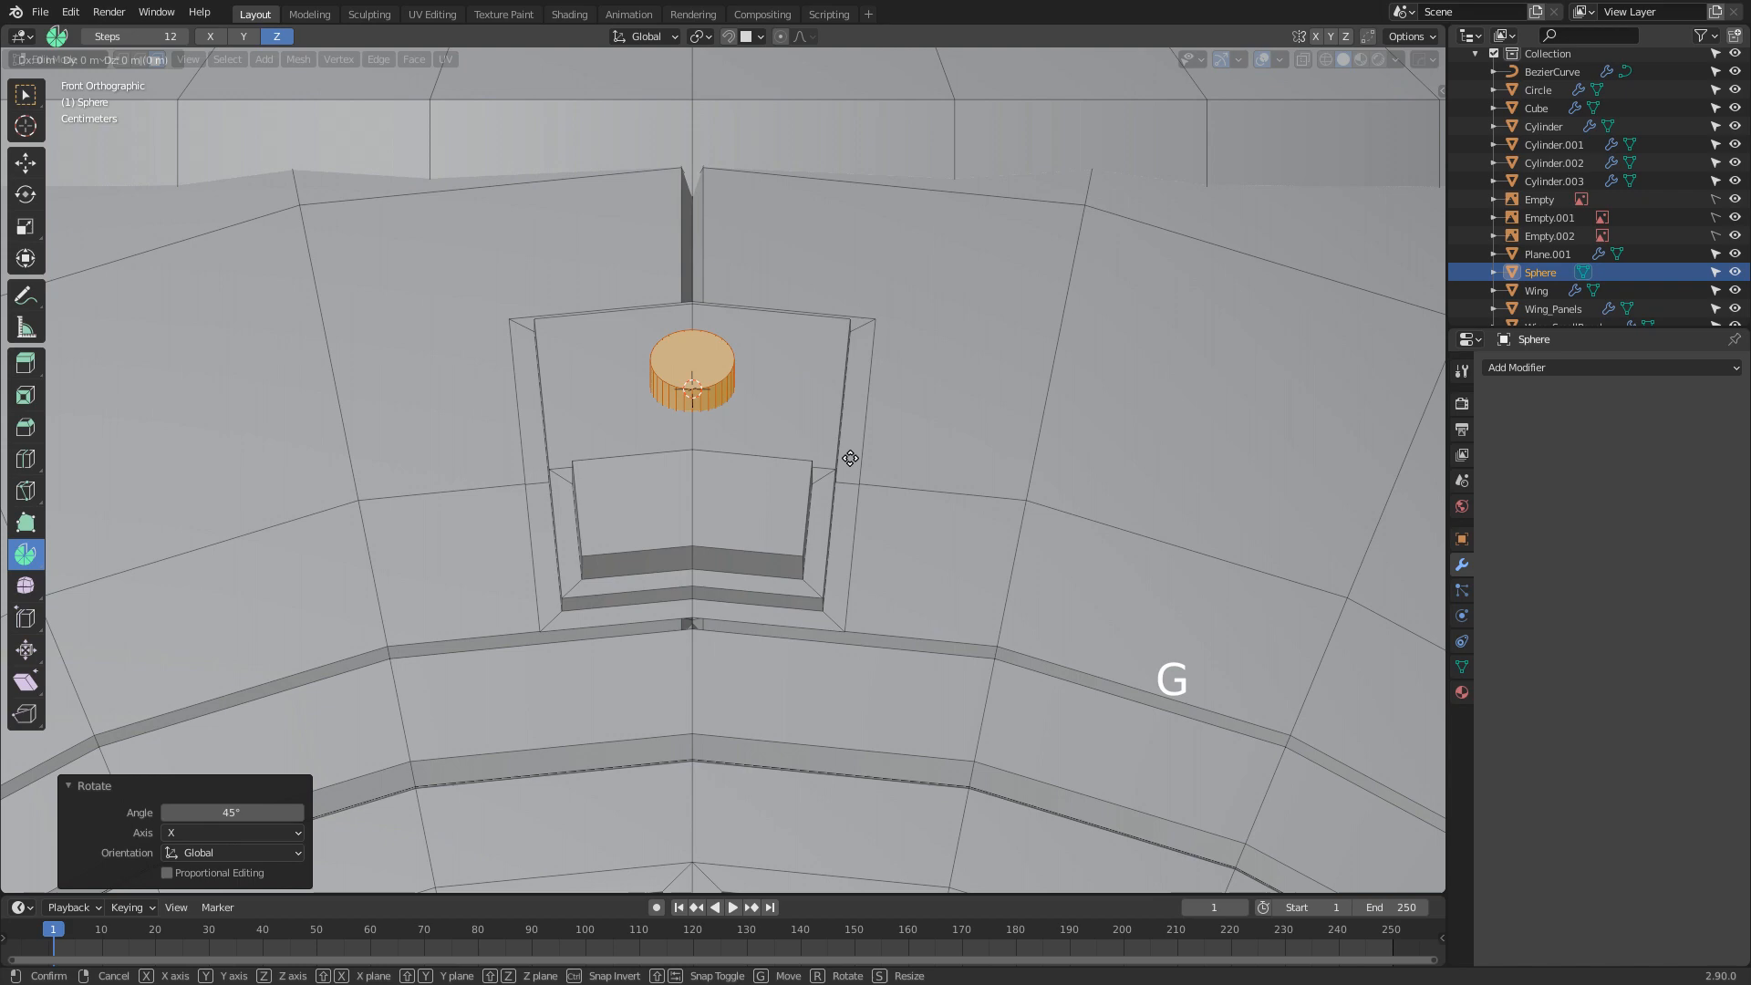
pyautogui.click(787, 448)
pyautogui.hotkey('shift', 'd')
pyautogui.press('x')
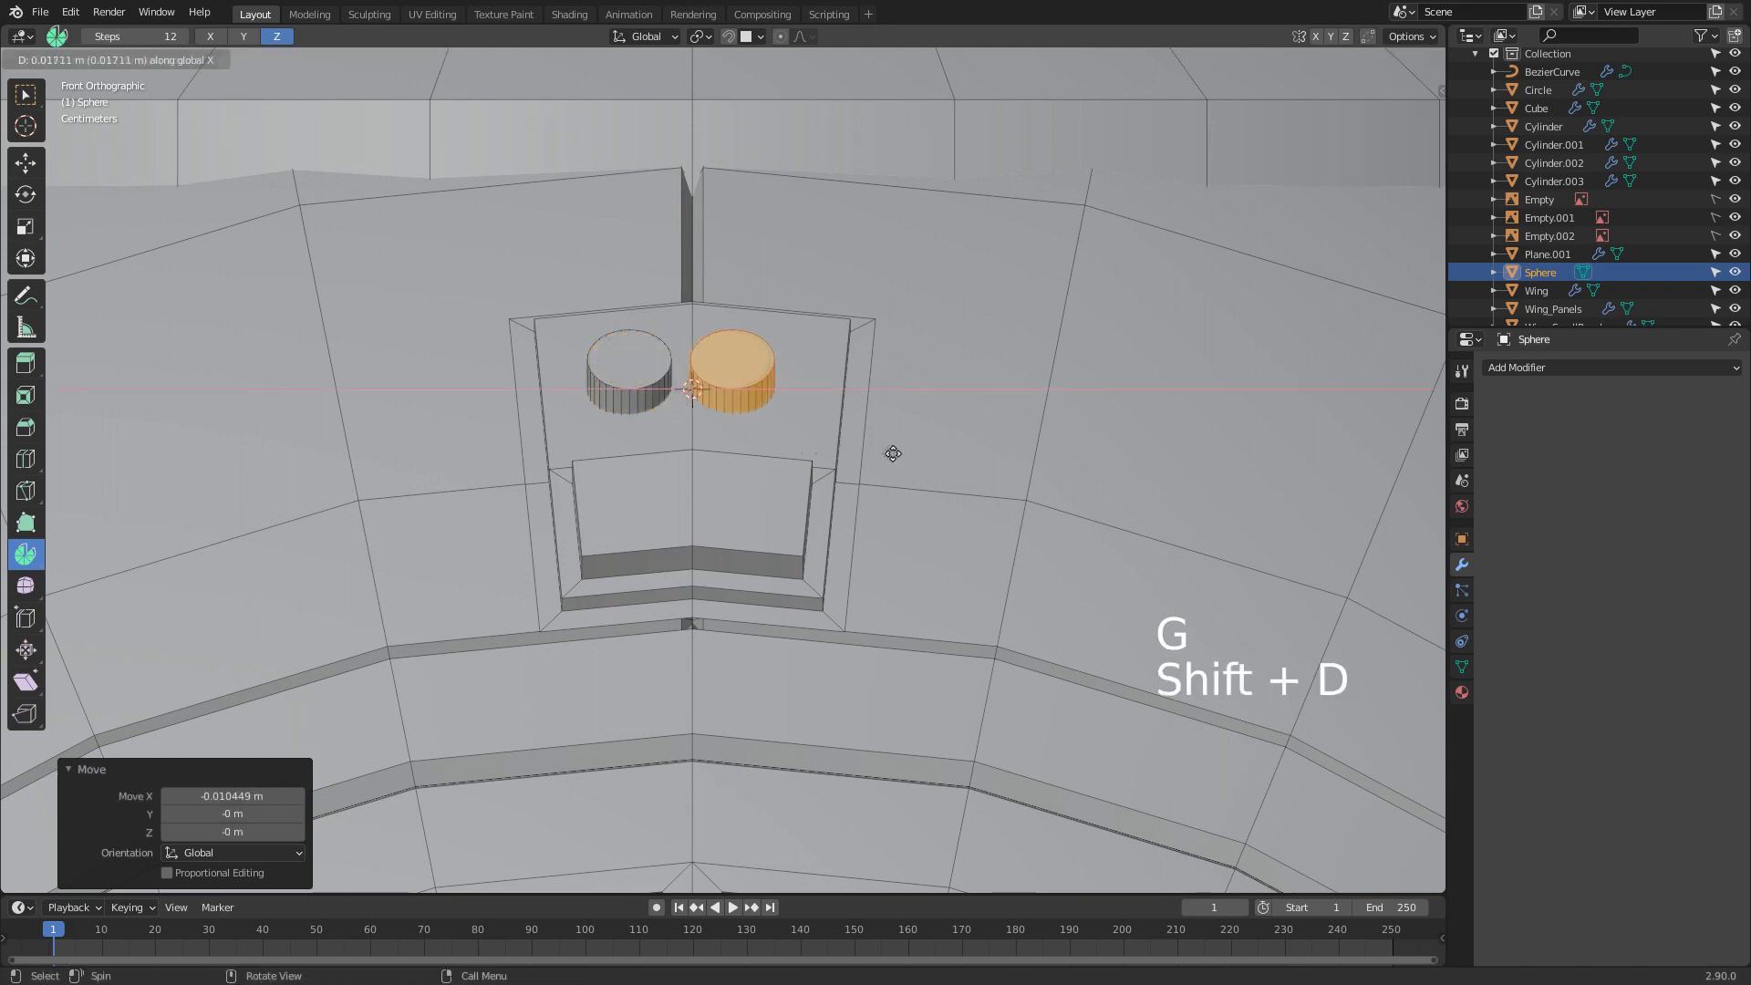
pyautogui.click(922, 453)
# Extrude the panel's outer border edges toward the hull by about 0.0022 m in Y and -0.0017 m in Z
pyautogui.moveTo(854, 561); pyautogui.dragTo(702, 605, button='middle')
pyautogui.scroll(-5, 702, 606)
pyautogui.scroll(6, 646, 572)
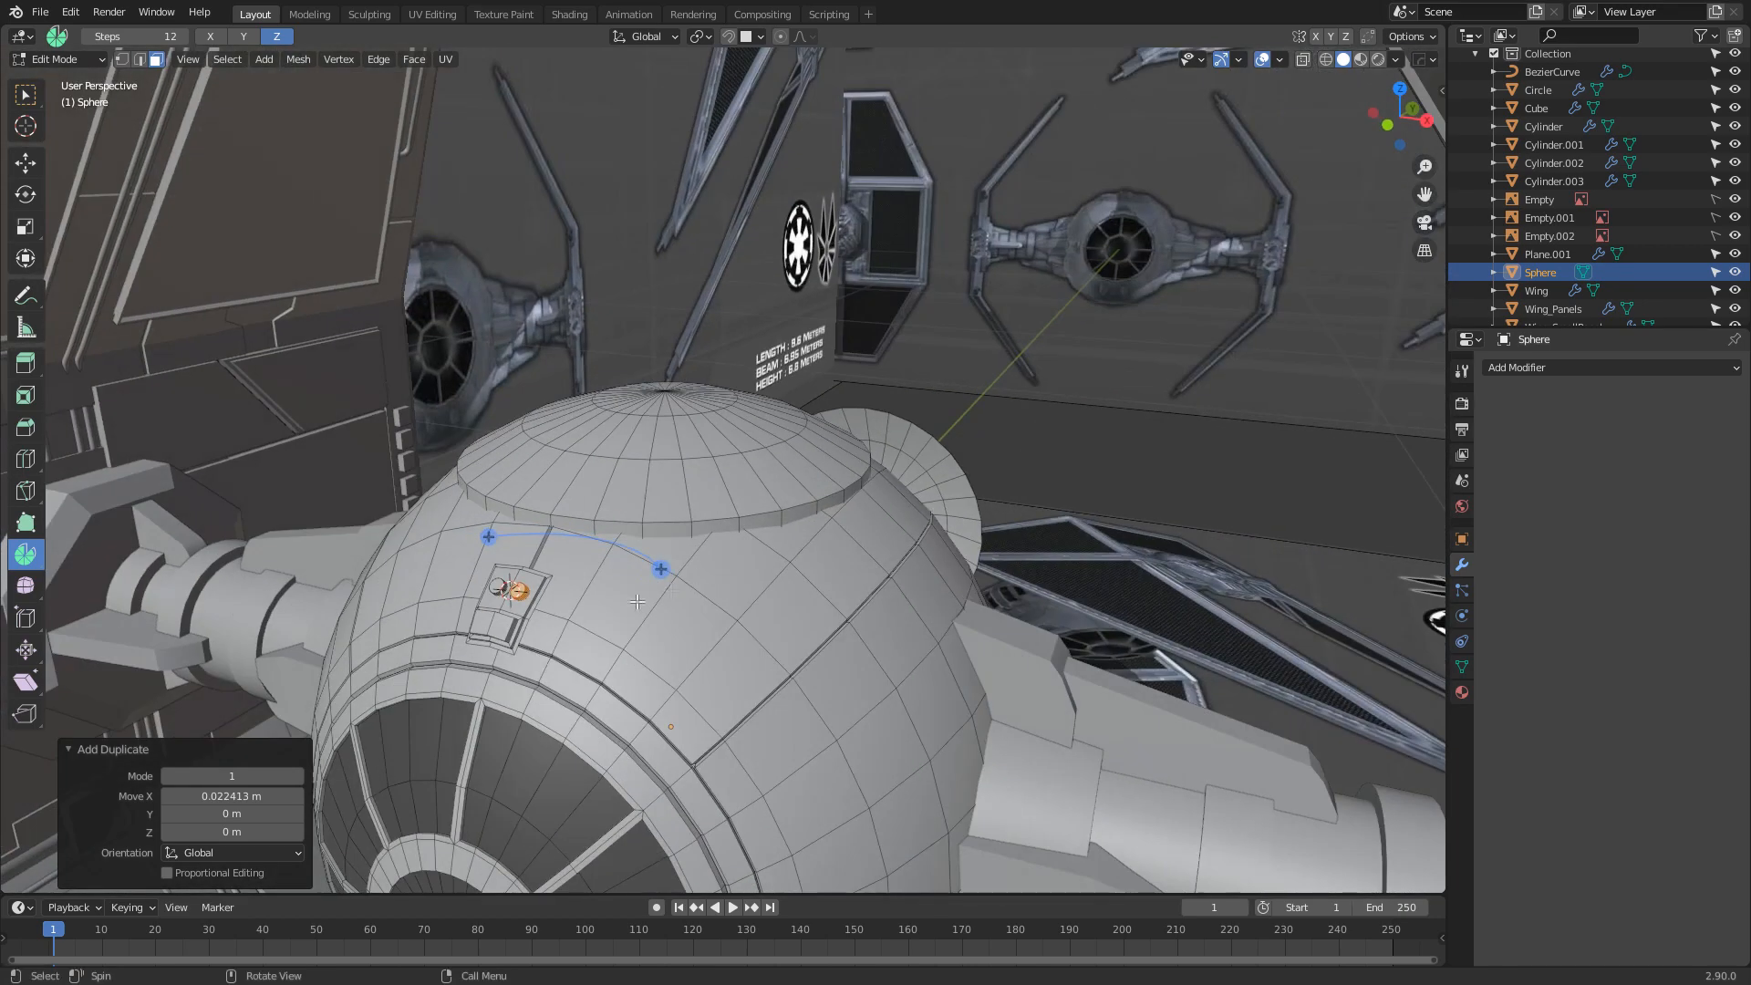
pyautogui.press('2')
pyautogui.scroll(3, 693, 567)
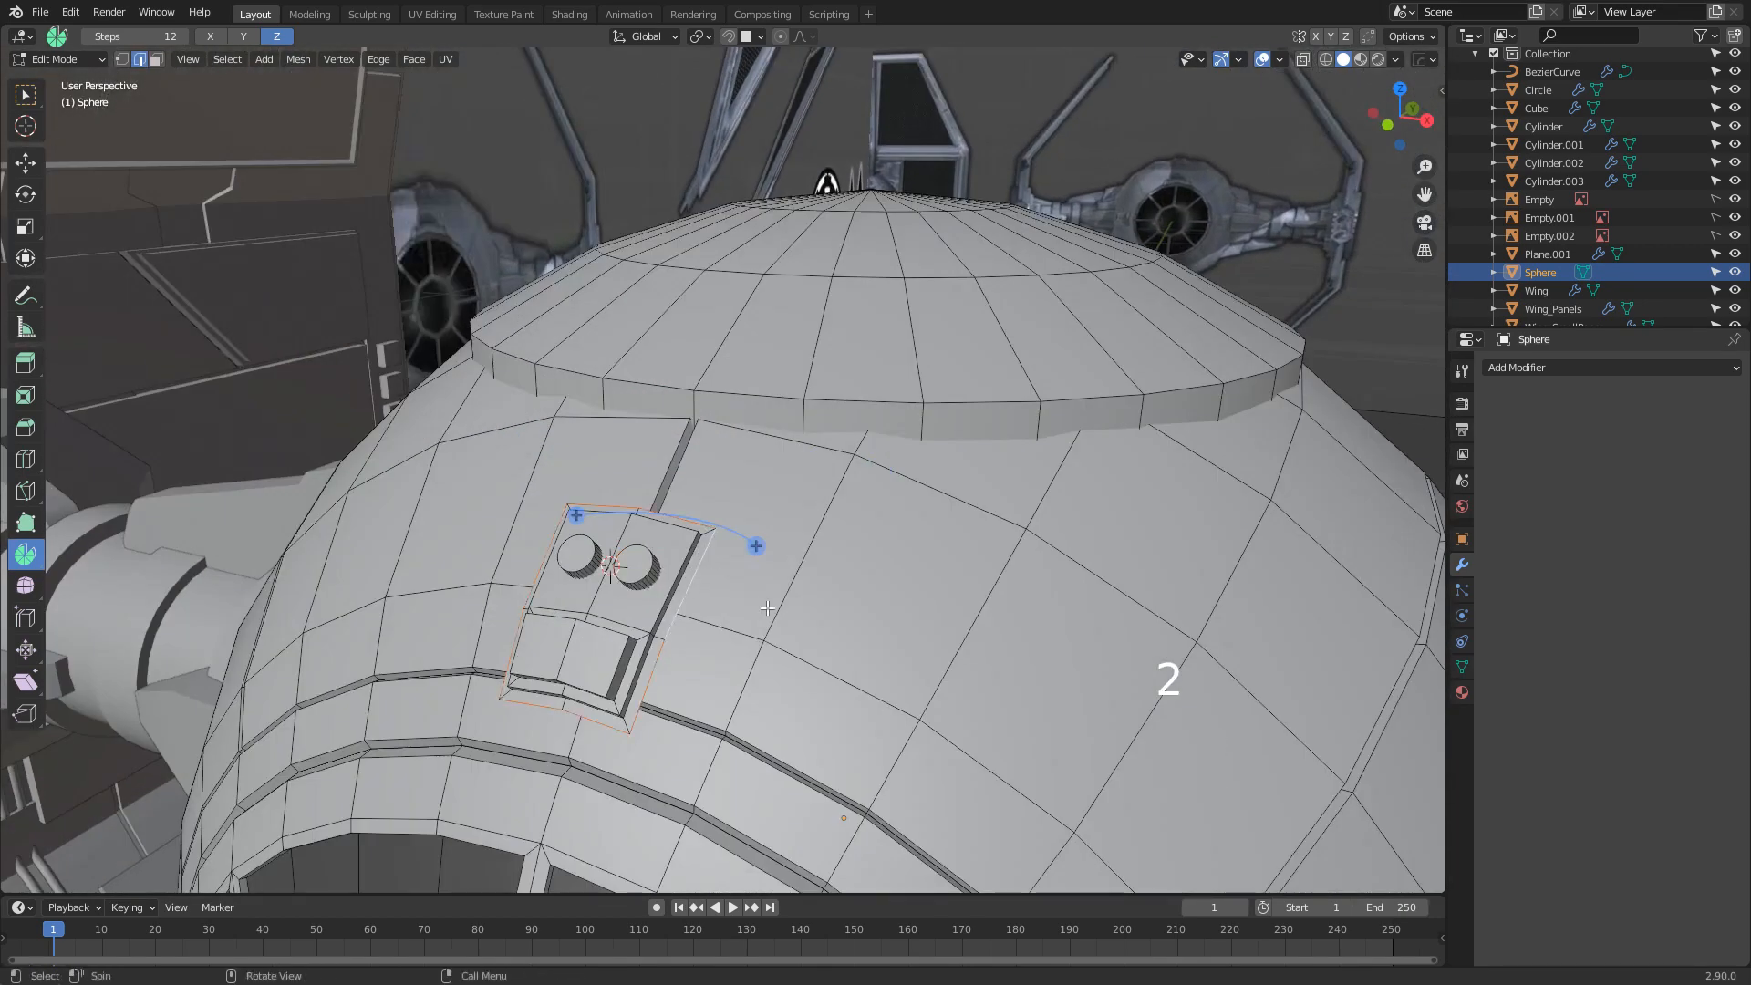
pyautogui.press('KP_3')
pyautogui.scroll(3, 636, 547)
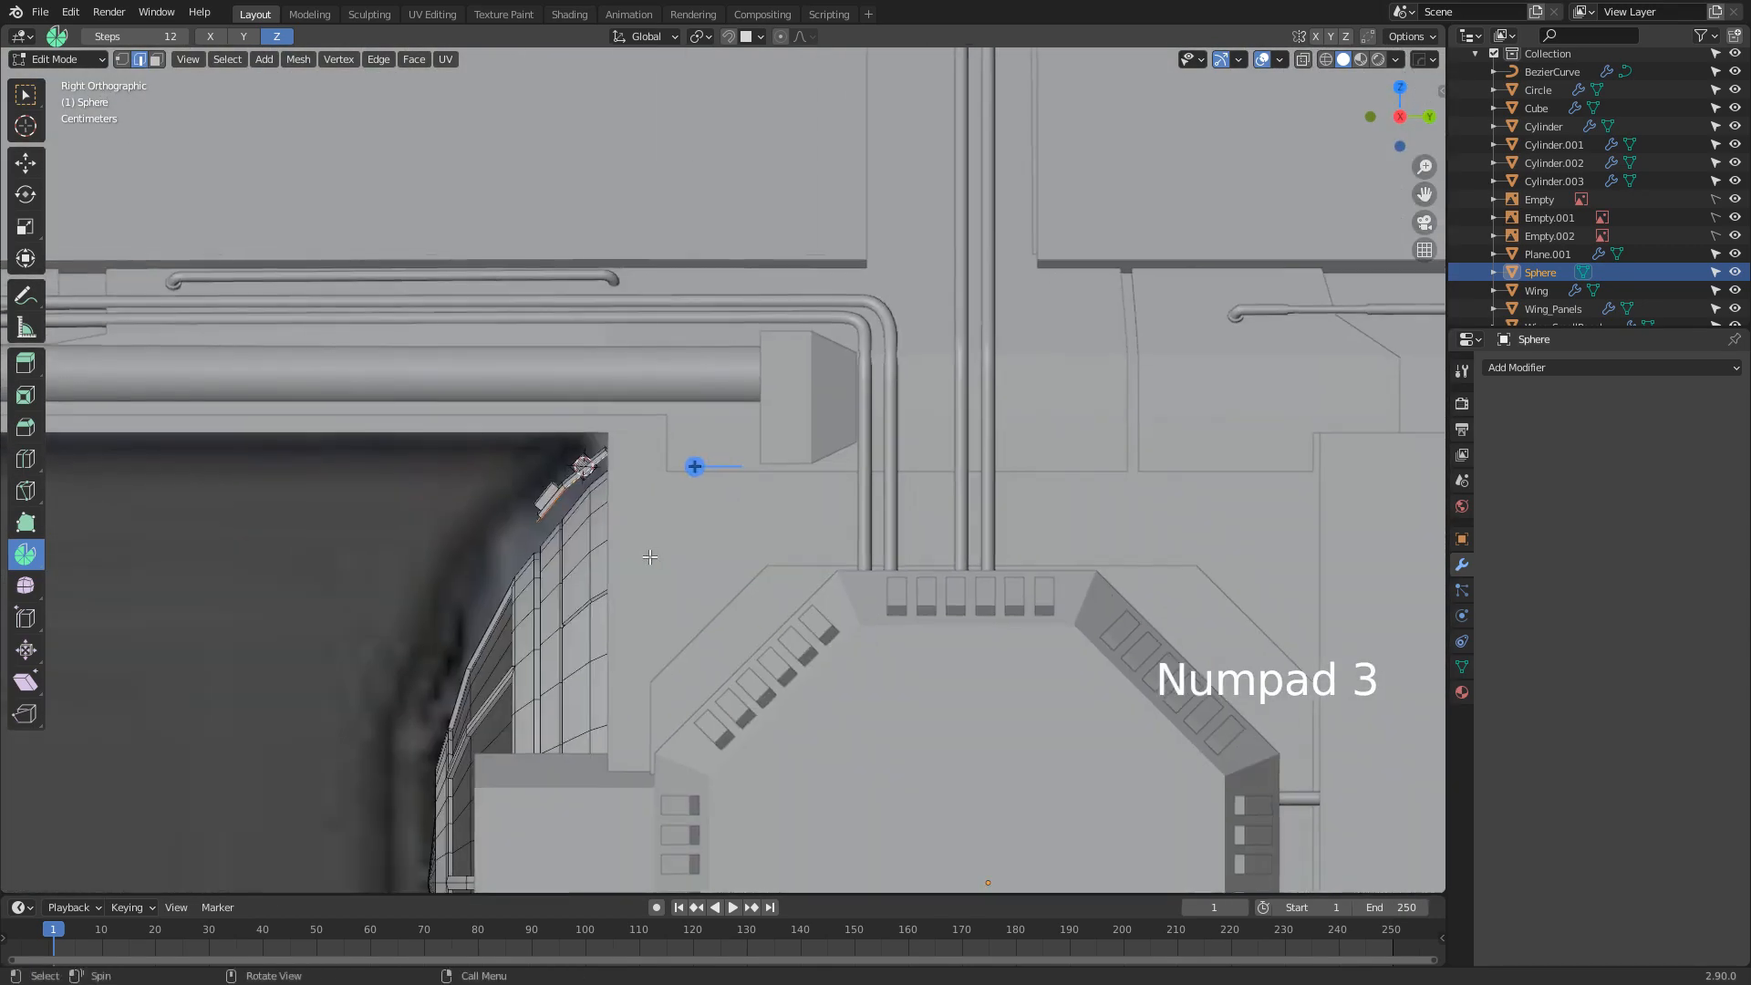
pyautogui.press('e')
pyautogui.click(696, 594)
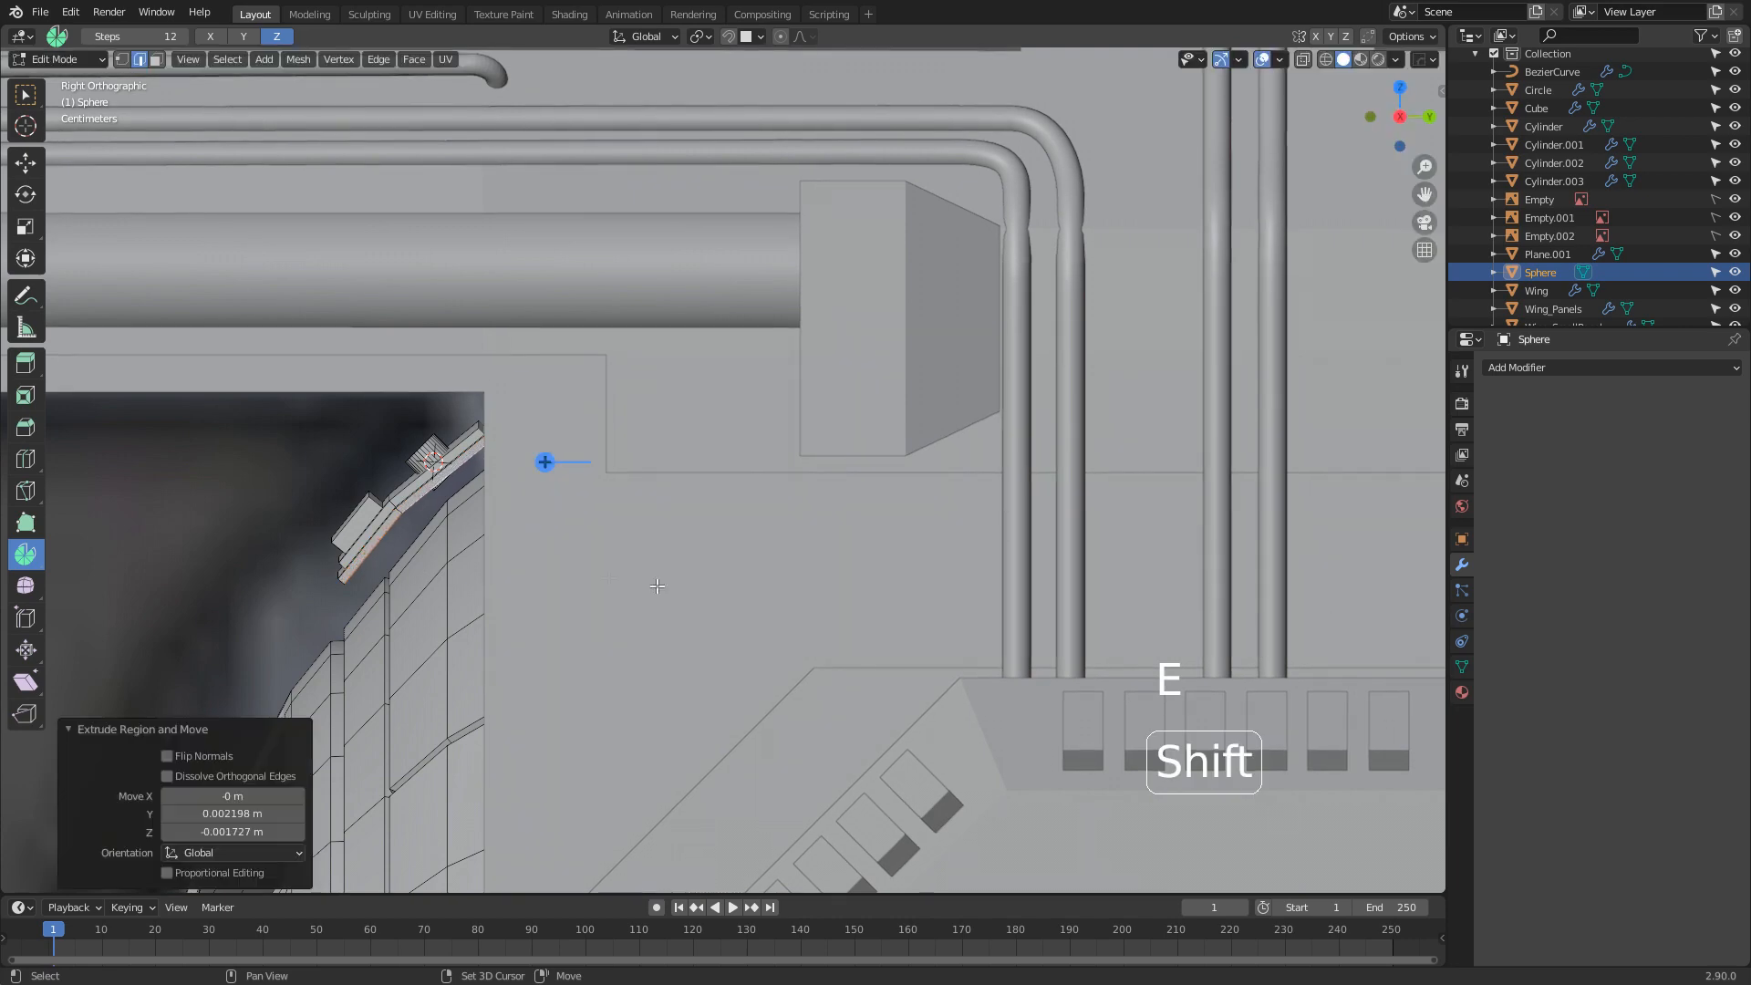
# Select the whole linked panel with both cylinders and move it down against the hull in the side view
pyautogui.keyDown('shift'); pyautogui.moveTo(587, 571); pyautogui.dragTo(785, 552, button='middle'); pyautogui.keyUp('shift')
pyautogui.scroll(2, 588, 507)
pyautogui.keyDown('shift'); pyautogui.moveTo(576, 502); pyautogui.dragTo(780, 531, button='middle'); pyautogui.keyUp('shift')
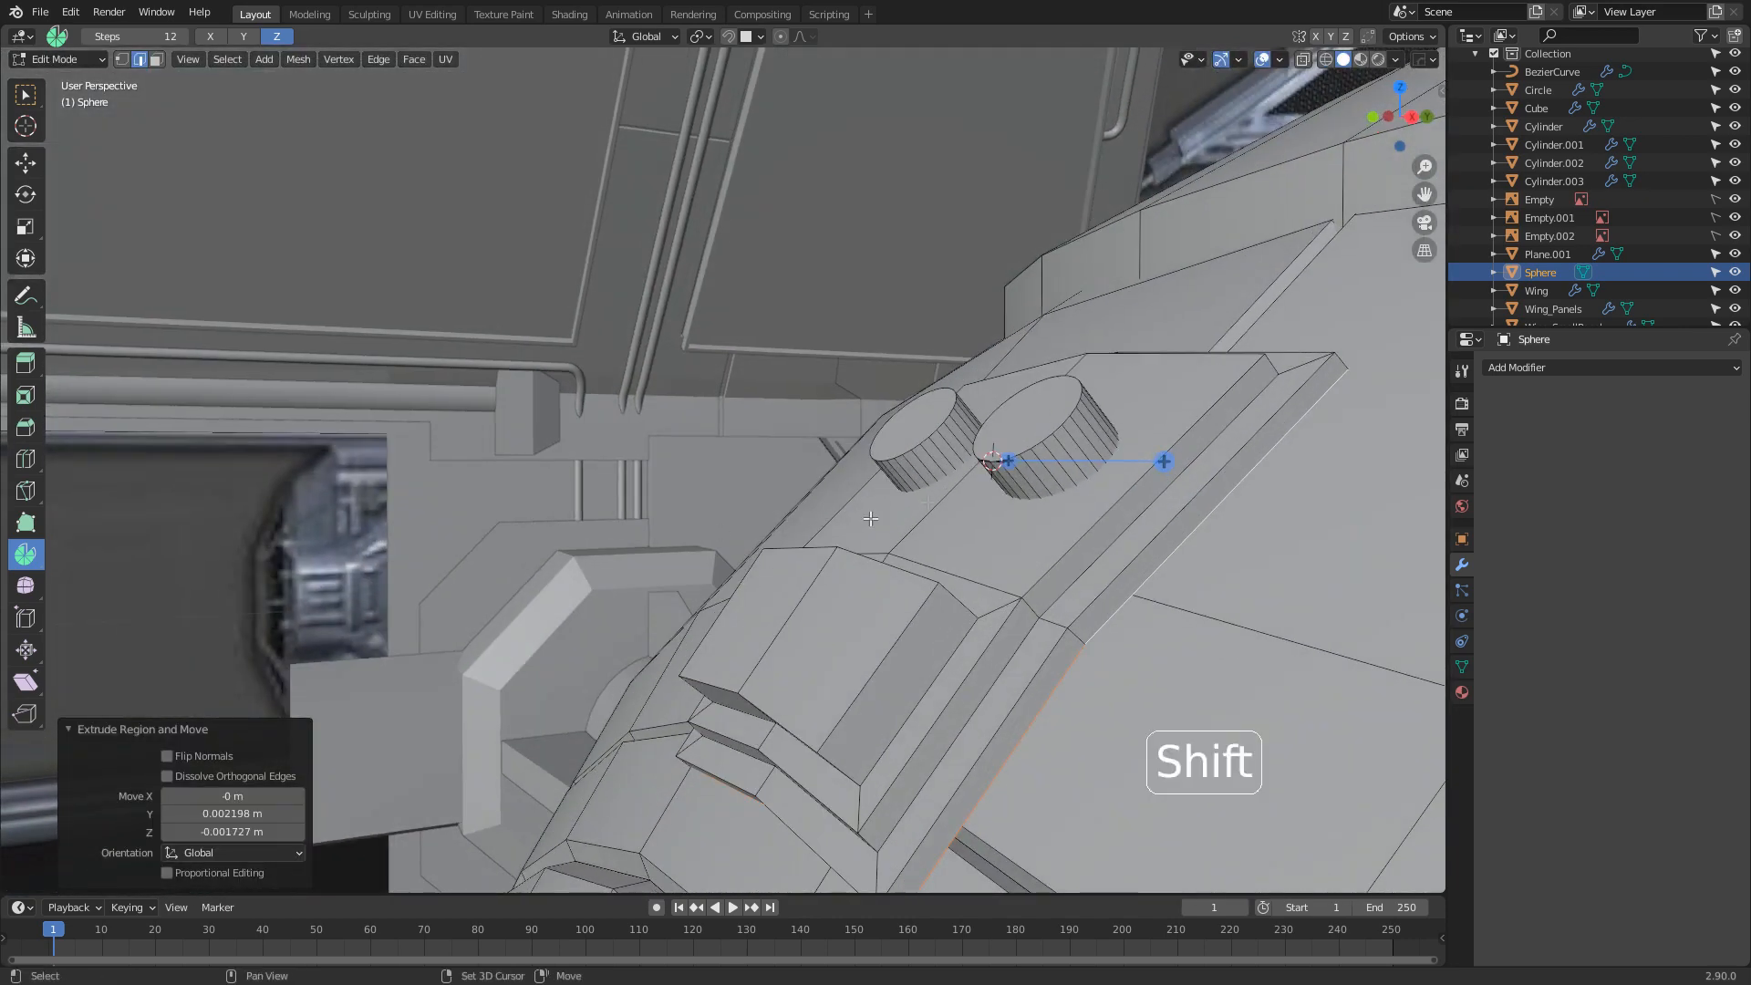
pyautogui.keyDown('shift'); pyautogui.click(962, 448); pyautogui.keyUp('shift')
pyautogui.hotkey('ctrl', 'l')
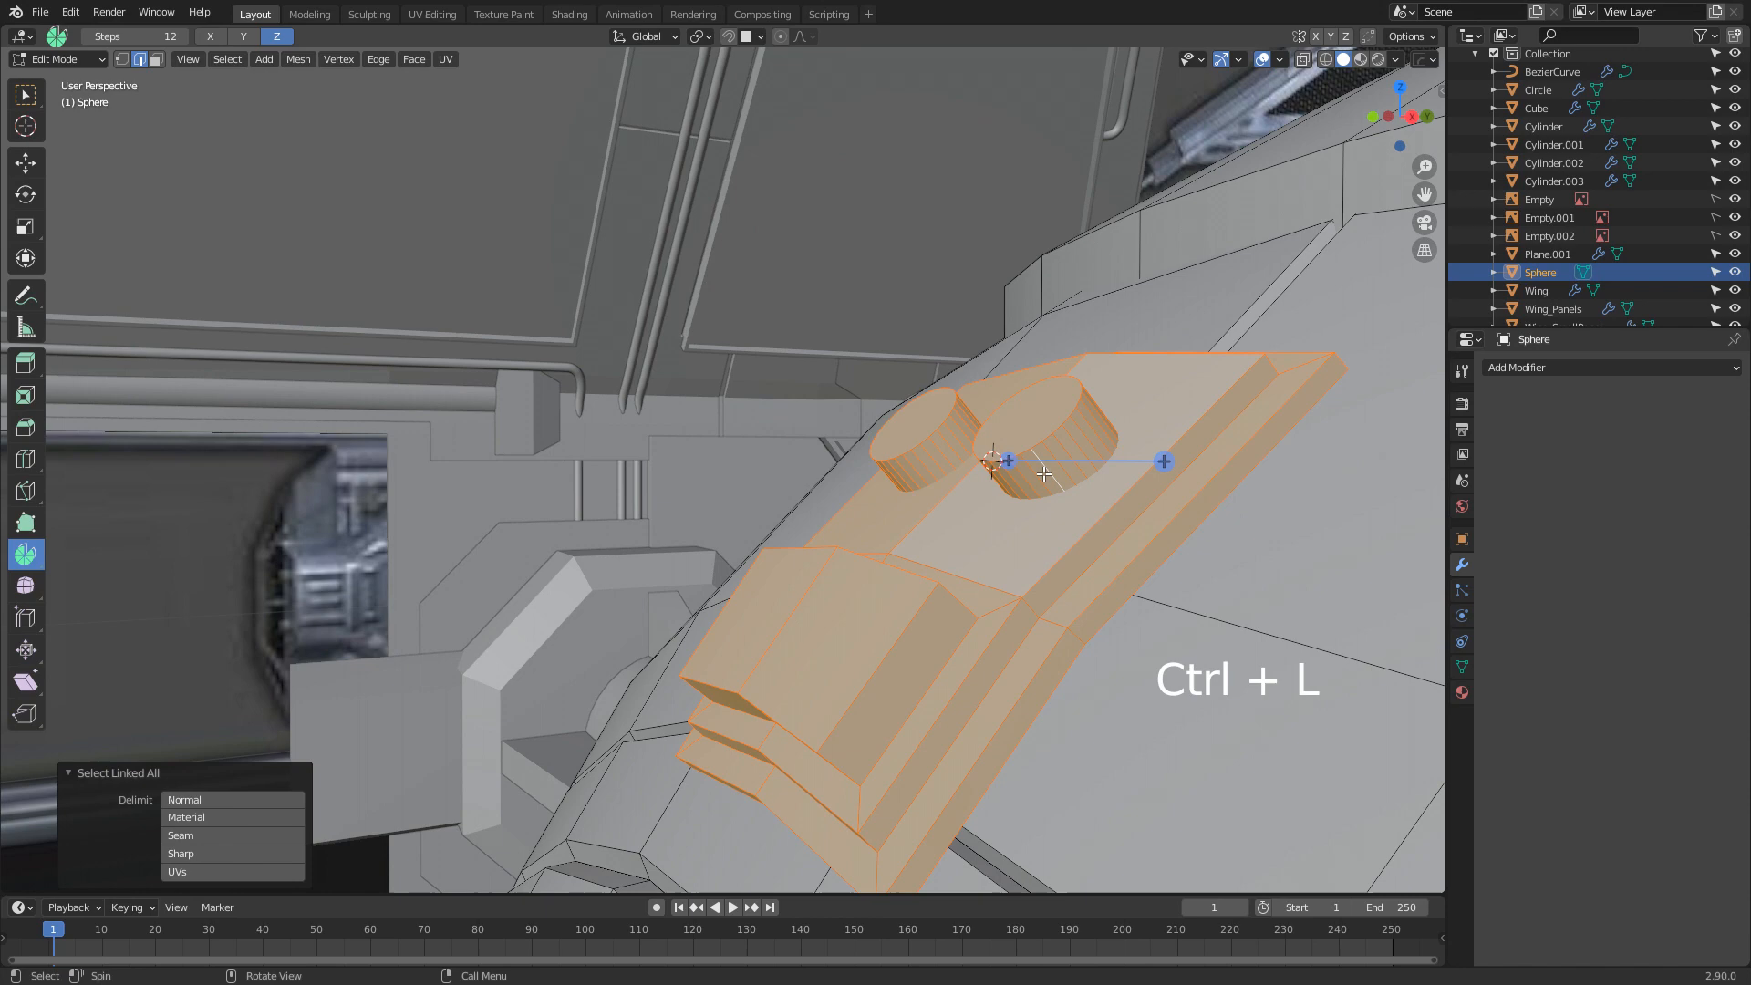
pyautogui.press('KP_3')
pyautogui.press('g')
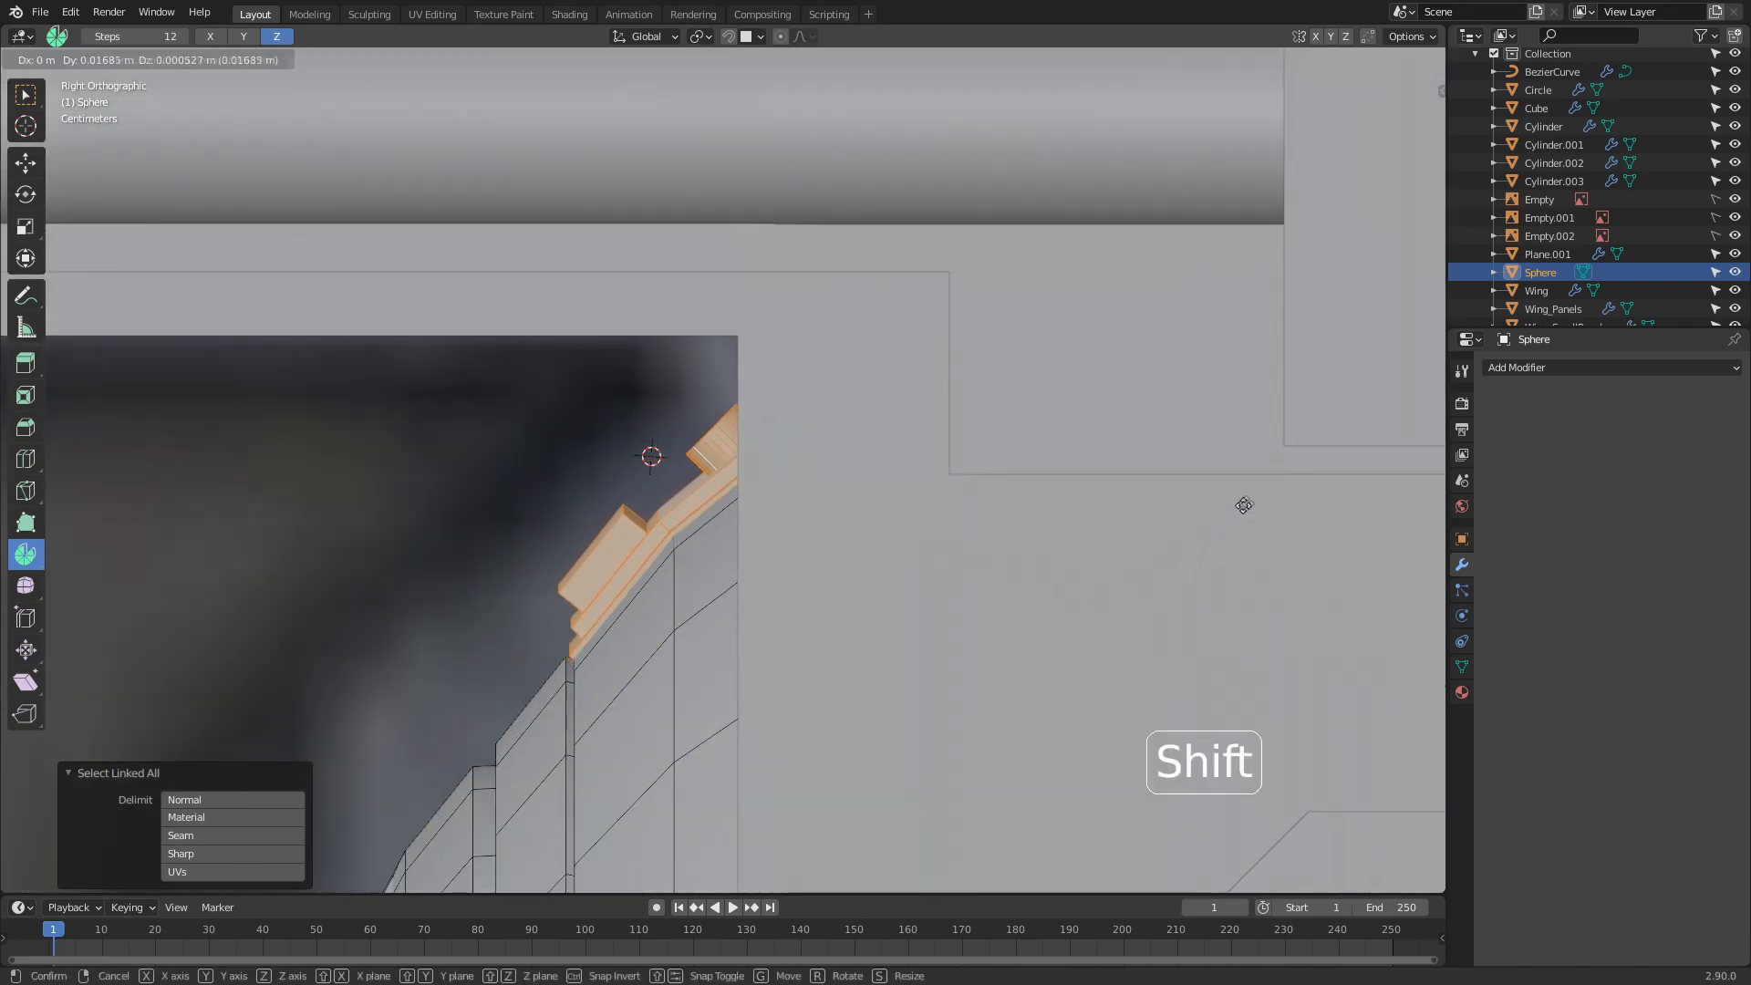
pyautogui.keyDown('shift'); pyautogui.click(1272, 467); pyautogui.keyUp('shift')
# Return the Sphere to Object Mode and check the finished panel on the whole cockpit
pyautogui.moveTo(1269, 469)
pyautogui.mouseDown(button='middle')
pyautogui.moveTo(993, 571)
pyautogui.moveTo(905, 679)
pyautogui.moveTo(759, 703)
pyautogui.moveTo(795, 739)
pyautogui.moveTo(595, 625)
pyautogui.moveTo(710, 713)
pyautogui.moveTo(552, 598)
pyautogui.mouseUp(button='middle')
pyautogui.press('z')
pyautogui.press('Tab')
pyautogui.scroll(-5, 993, 571)
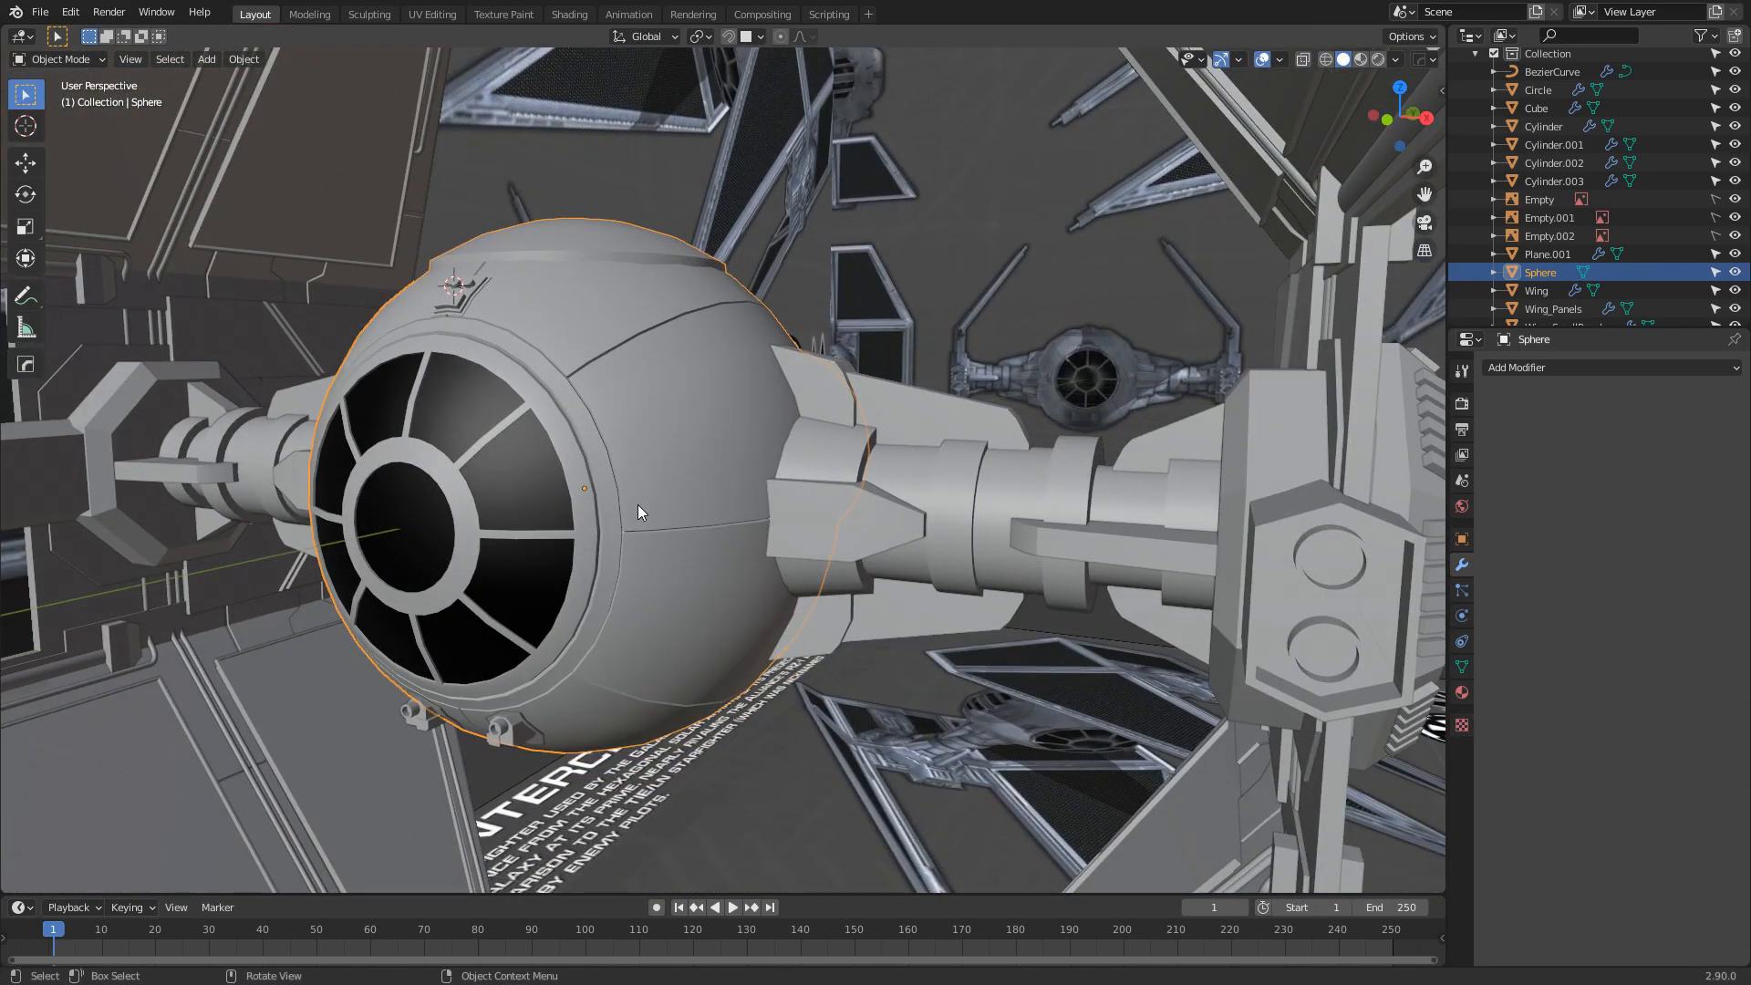
# Scale the raised panel's two lower side edges along X by about 1.566 to flare its base outward
pyautogui.keyDown('shift'); pyautogui.moveTo(638, 505); pyautogui.dragTo(578, 545, button='middle'); pyautogui.keyUp('shift')
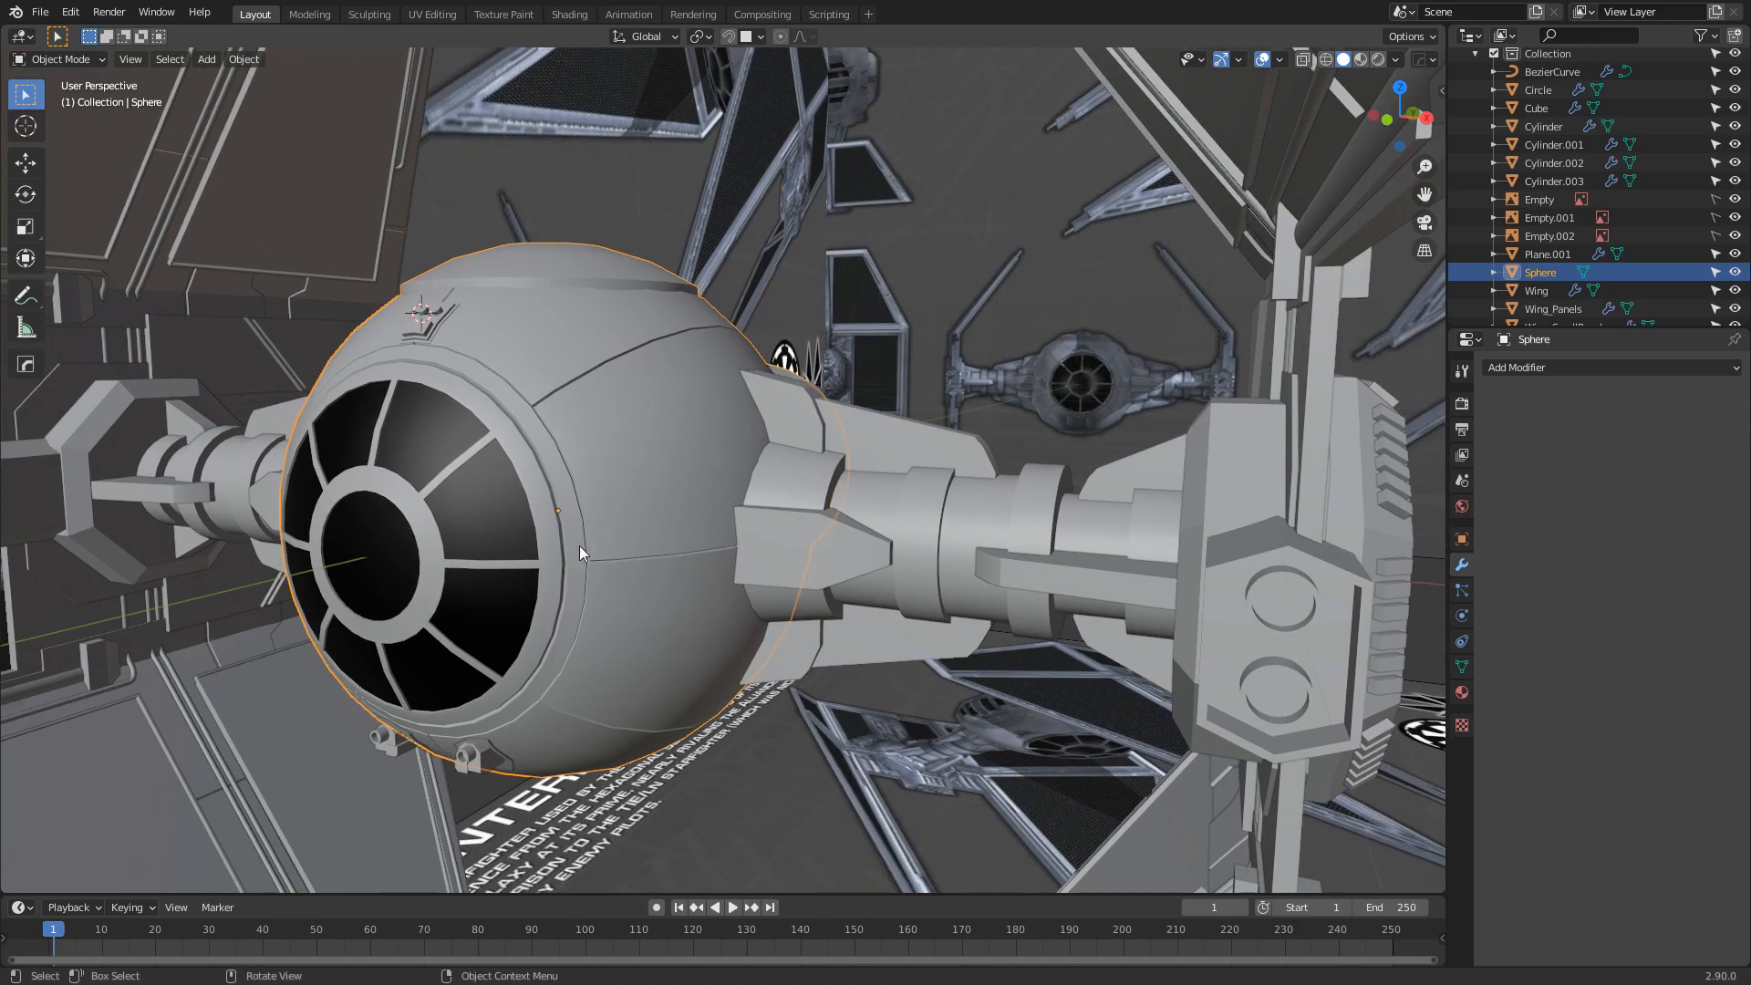
pyautogui.keyDown('shift'); pyautogui.moveTo(1139, 402); pyautogui.dragTo(694, 598, button='middle'); pyautogui.keyUp('shift')
pyautogui.scroll(3, 694, 599)
pyautogui.press('Tab')
pyautogui.scroll(1, 836, 664)
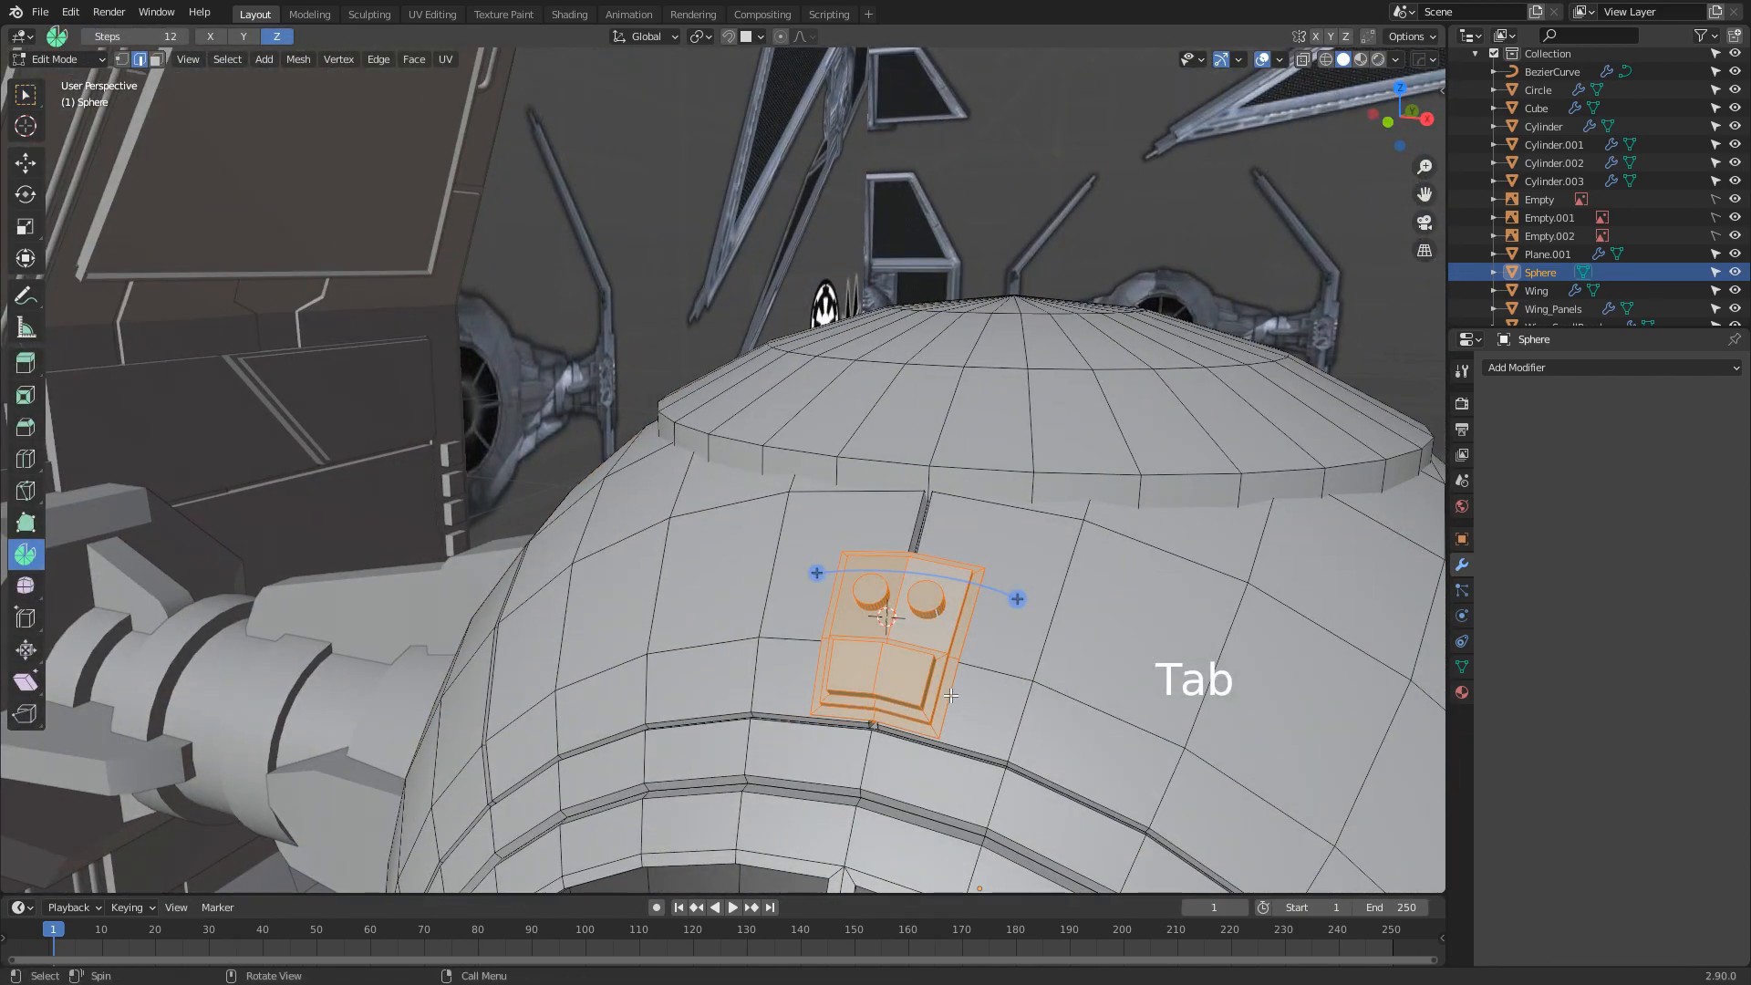
pyautogui.press('2')
pyautogui.moveTo(951, 695)
pyautogui.keyDown('shift'); pyautogui.mouseDown(button='middle')
pyautogui.moveTo(931, 684)
pyautogui.moveTo(451, 832)
pyautogui.moveTo(660, 695)
pyautogui.mouseUp(button='middle'); pyautogui.keyUp('shift')
pyautogui.hotkey('shift', 'z')
pyautogui.keyDown('shift'); pyautogui.click(711, 752); pyautogui.keyUp('shift')
pyautogui.moveTo(730, 744); pyautogui.dragTo(593, 741, button='middle')
pyautogui.keyDown('shift'); pyautogui.moveTo(1378, 784); pyautogui.dragTo(1074, 730, button='middle'); pyautogui.keyUp('shift')
pyautogui.press('z')
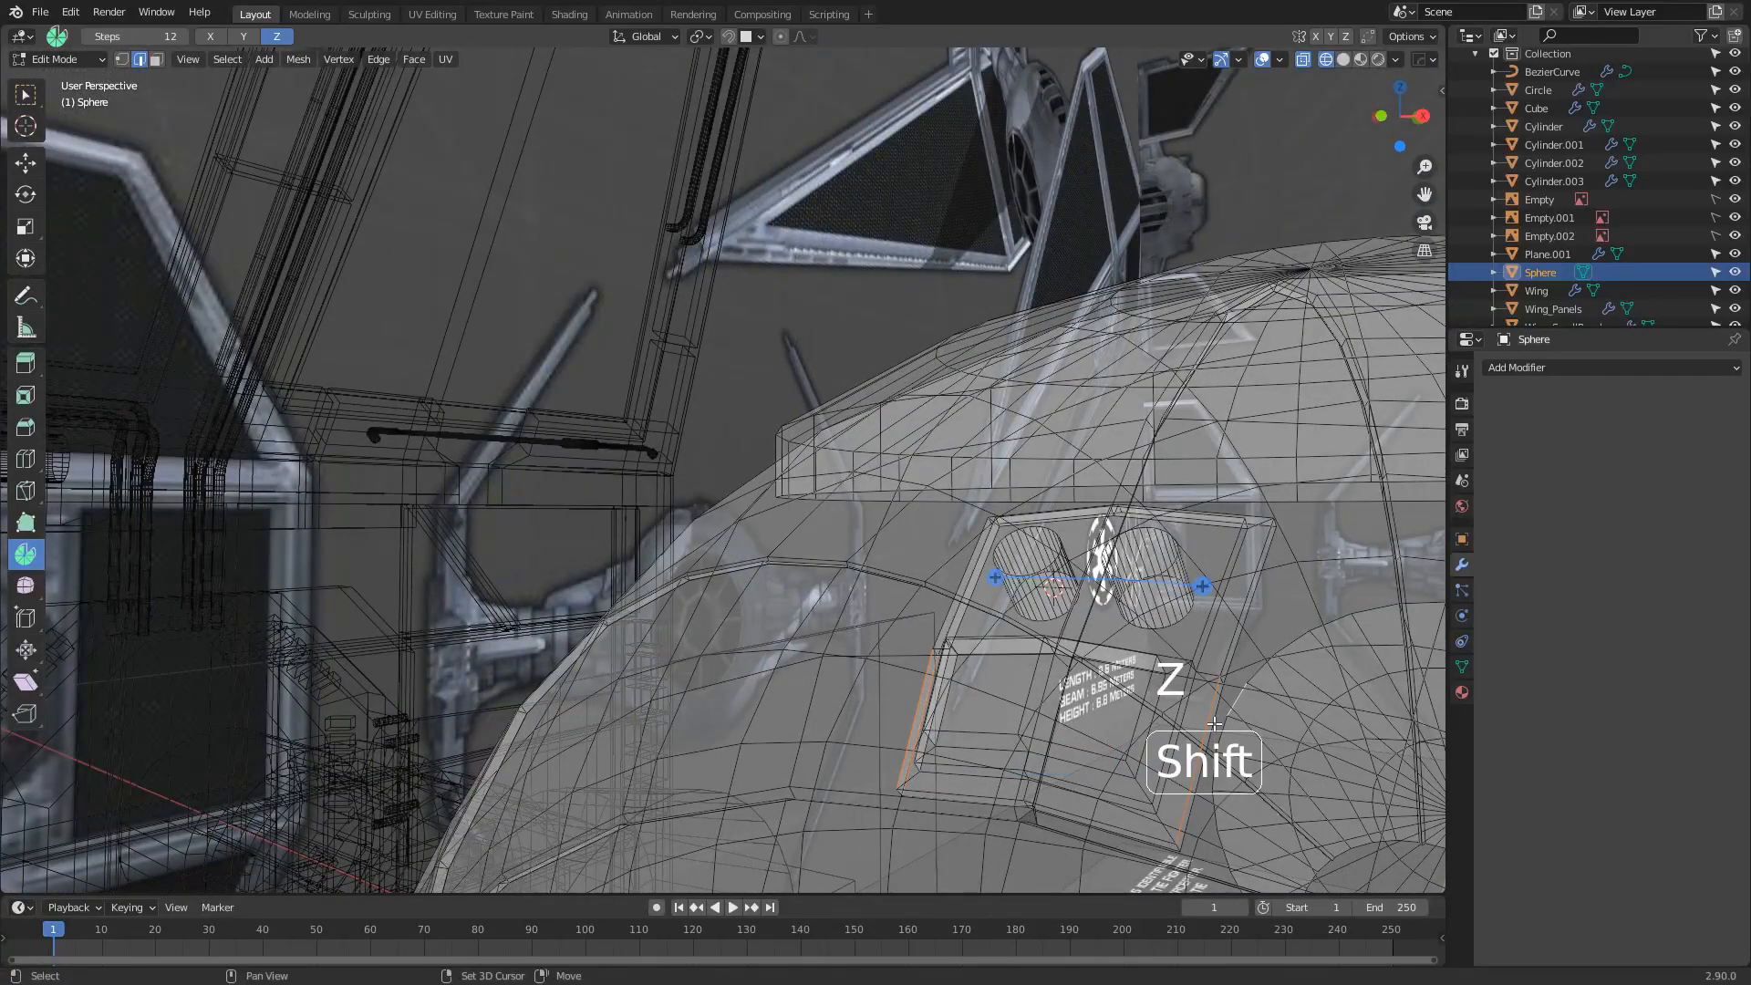
pyautogui.hotkey('ctrl', 'z')
pyautogui.press('z')
pyautogui.click(1247, 848)
pyautogui.press('s')
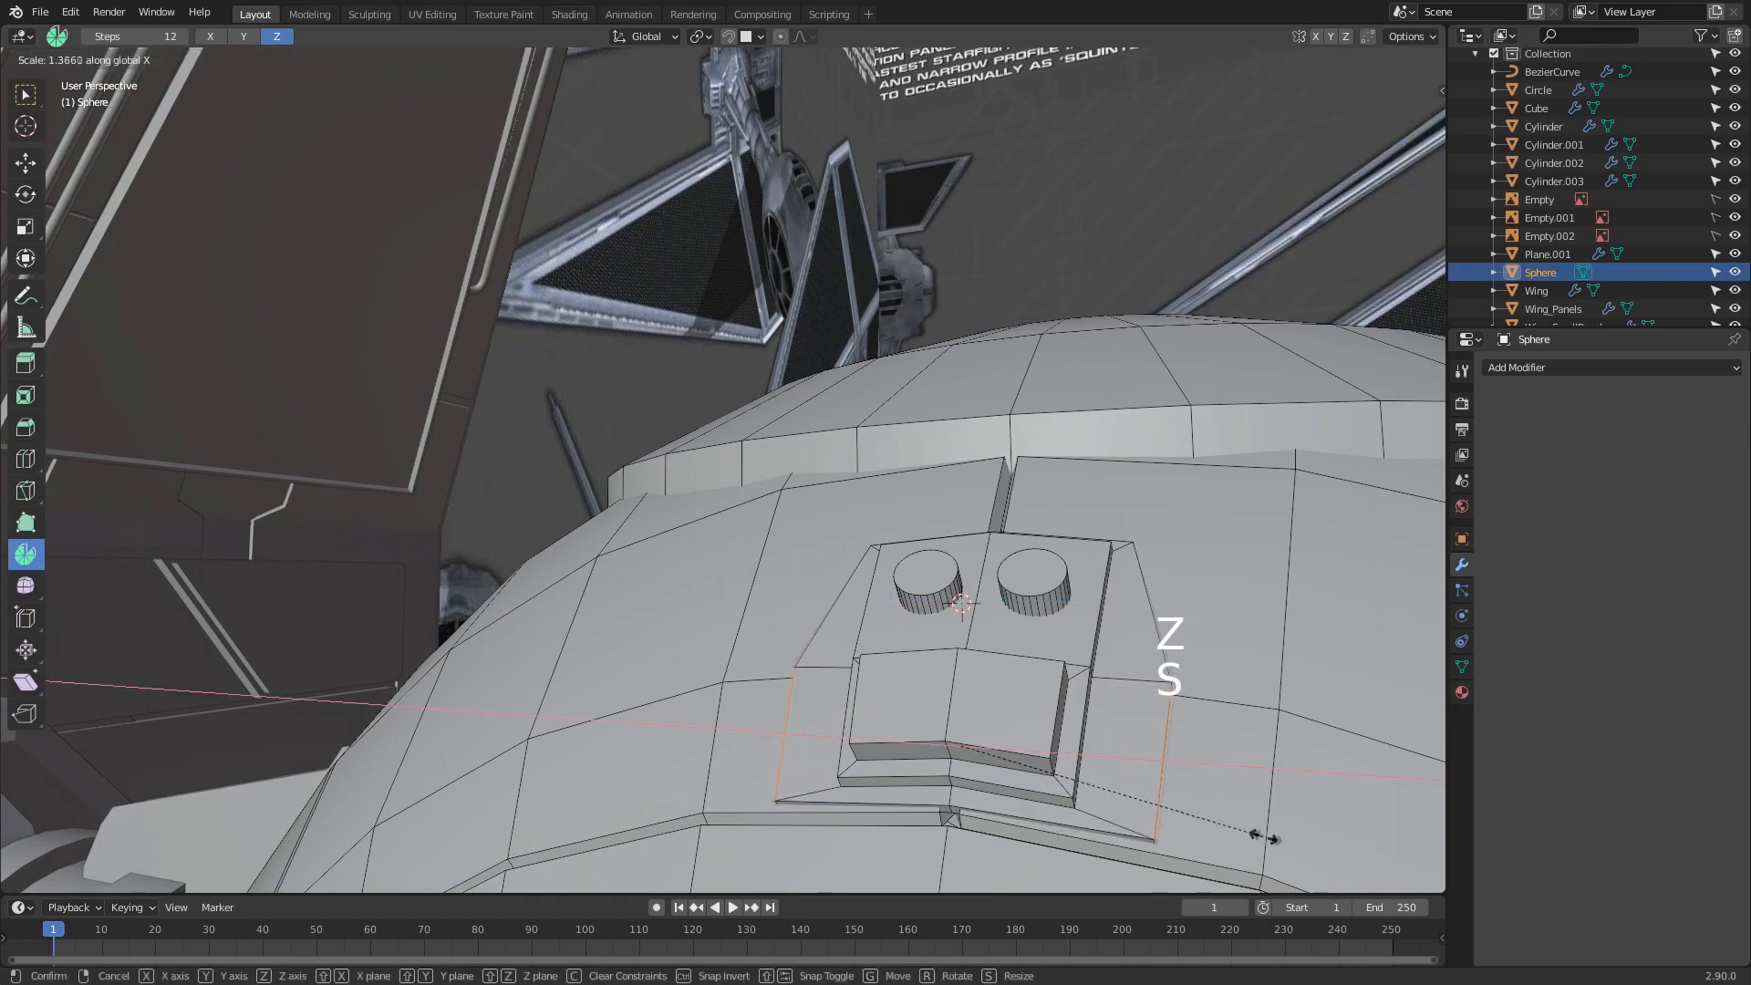
pyautogui.click(1309, 842)
# Extrude the end faces of the raised panel toward the top hatch by about 0.018 m along their normal
pyautogui.moveTo(1108, 780); pyautogui.dragTo(887, 822, button='middle')
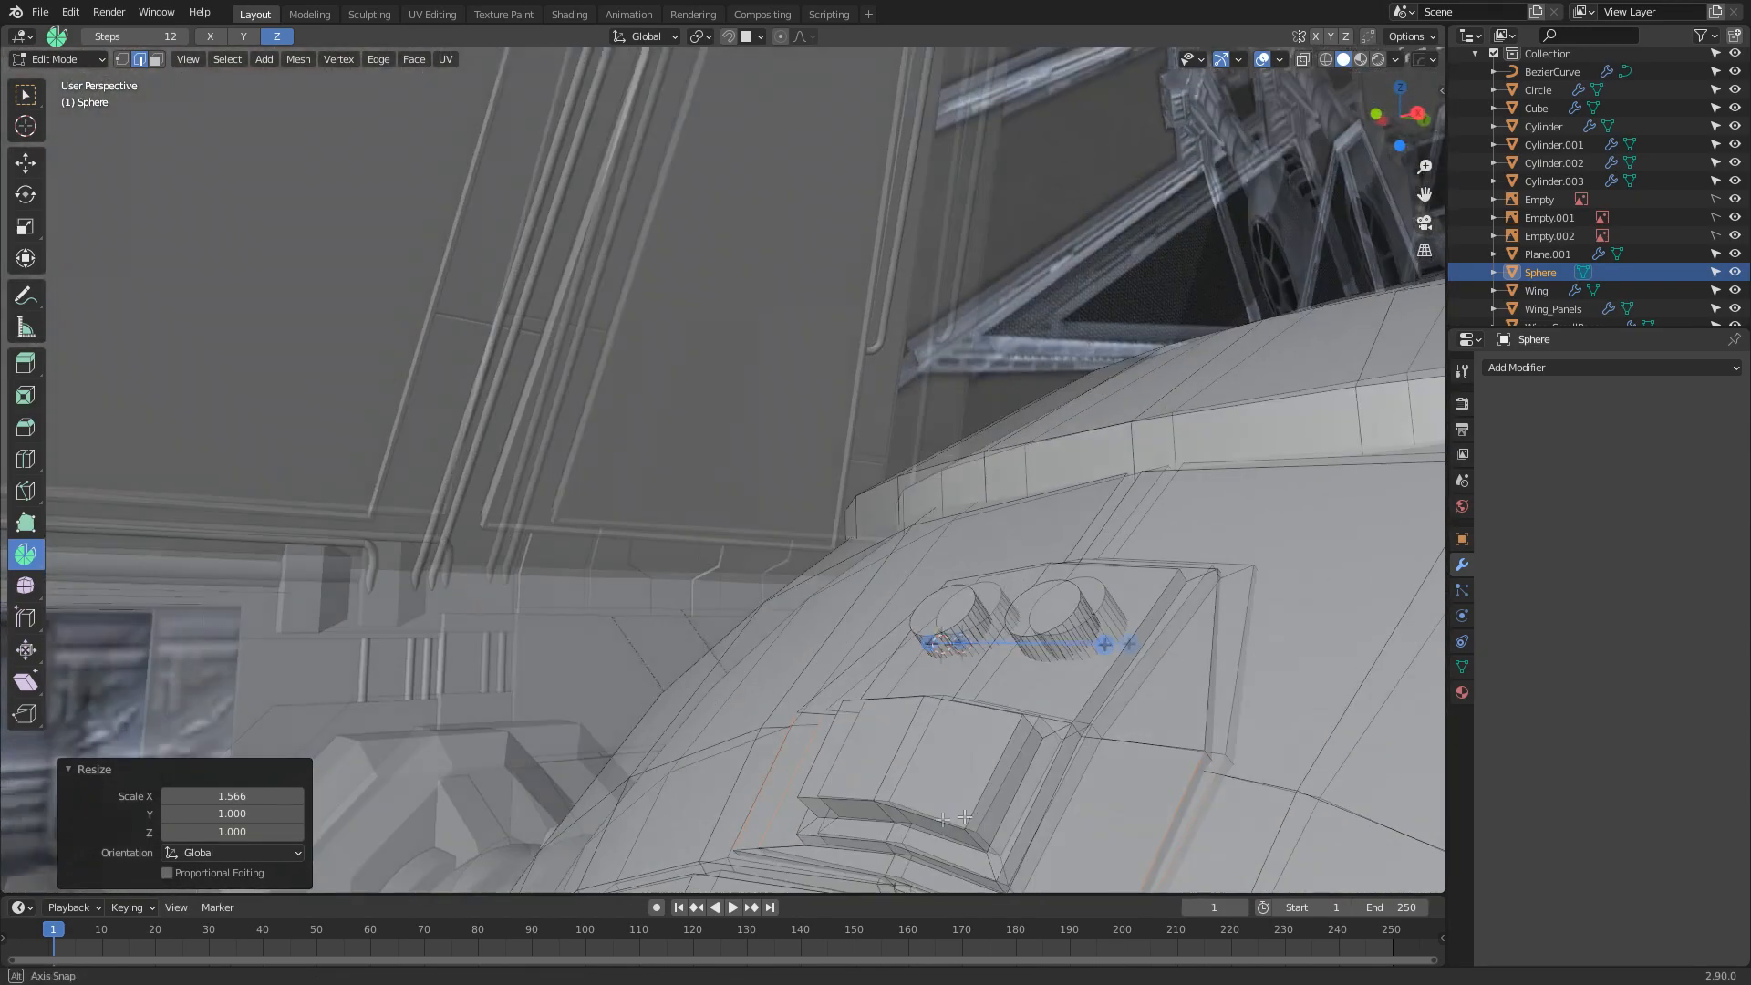
pyautogui.moveTo(1031, 748); pyautogui.dragTo(926, 789, button='middle')
pyautogui.keyDown('shift'); pyautogui.moveTo(1213, 666); pyautogui.dragTo(875, 693, button='middle'); pyautogui.keyUp('shift')
pyautogui.moveTo(1095, 629); pyautogui.dragTo(1039, 649, button='middle')
pyautogui.press('3')
pyautogui.click(1012, 634)
pyautogui.click(1003, 579)
pyautogui.keyDown('shift'); pyautogui.click(1003, 675); pyautogui.keyUp('shift')
pyautogui.press('e')
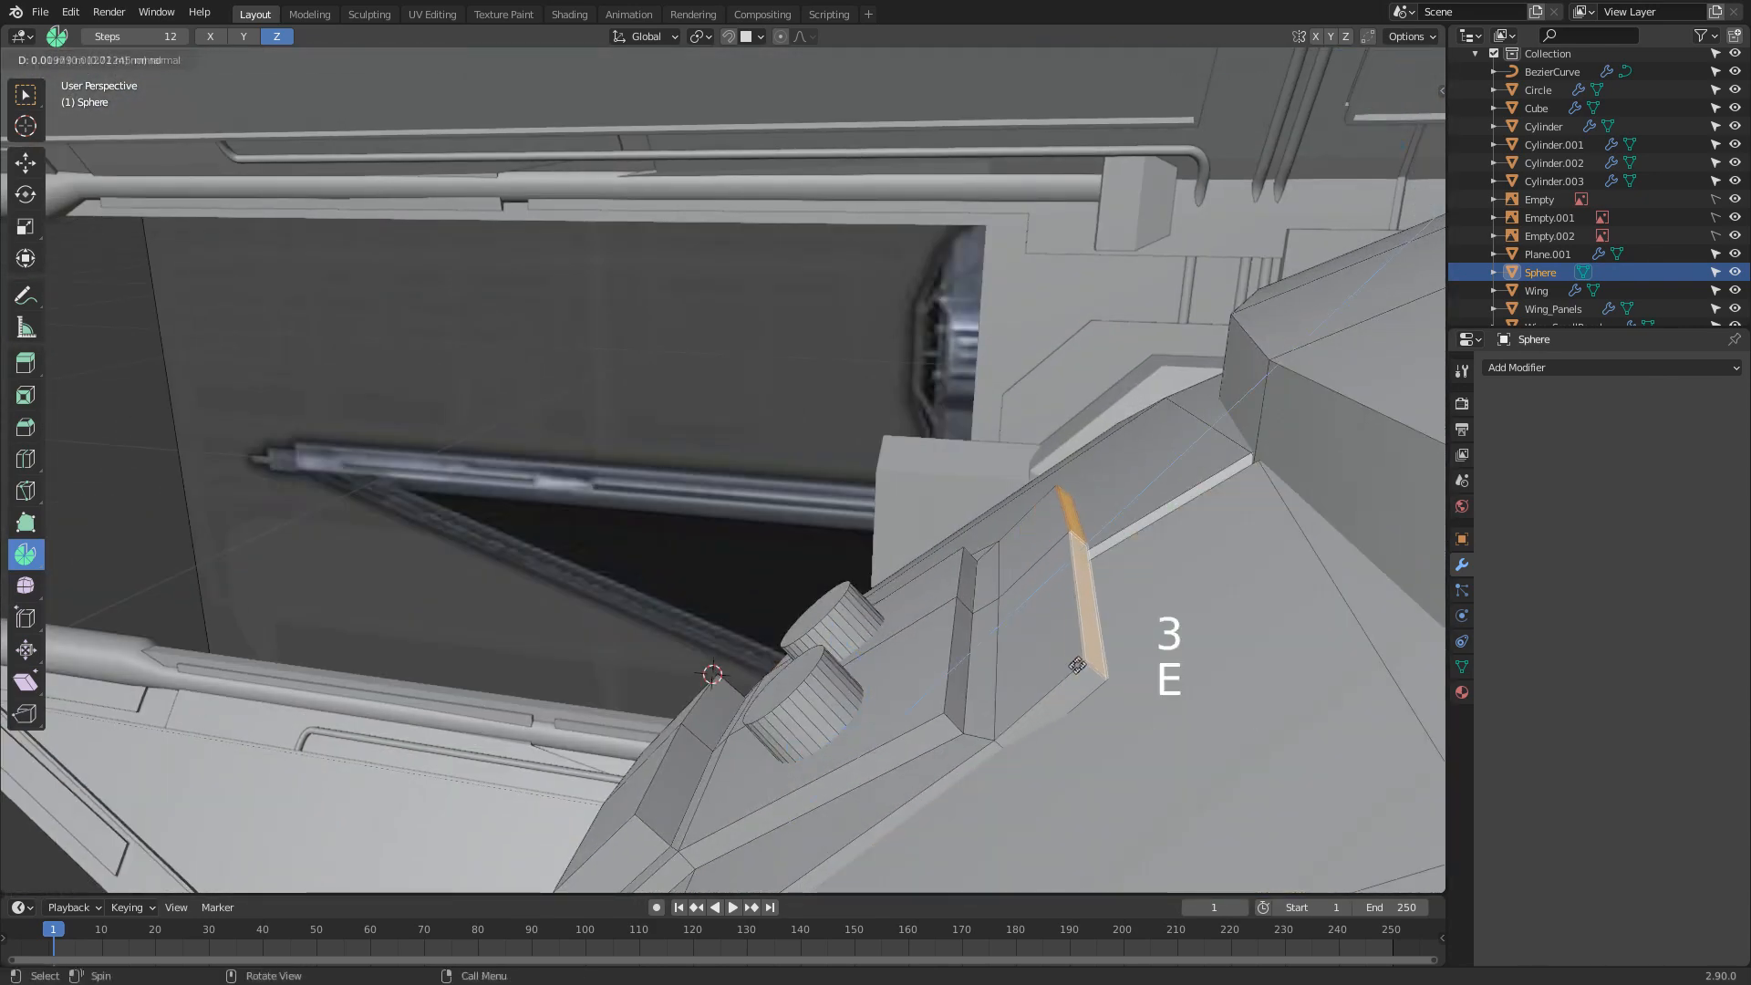
pyautogui.click(1102, 636)
# Move the extruded end faces slightly down and back onto the hull in the right-side wireframe view
pyautogui.press('KP_3')
pyautogui.press('z')
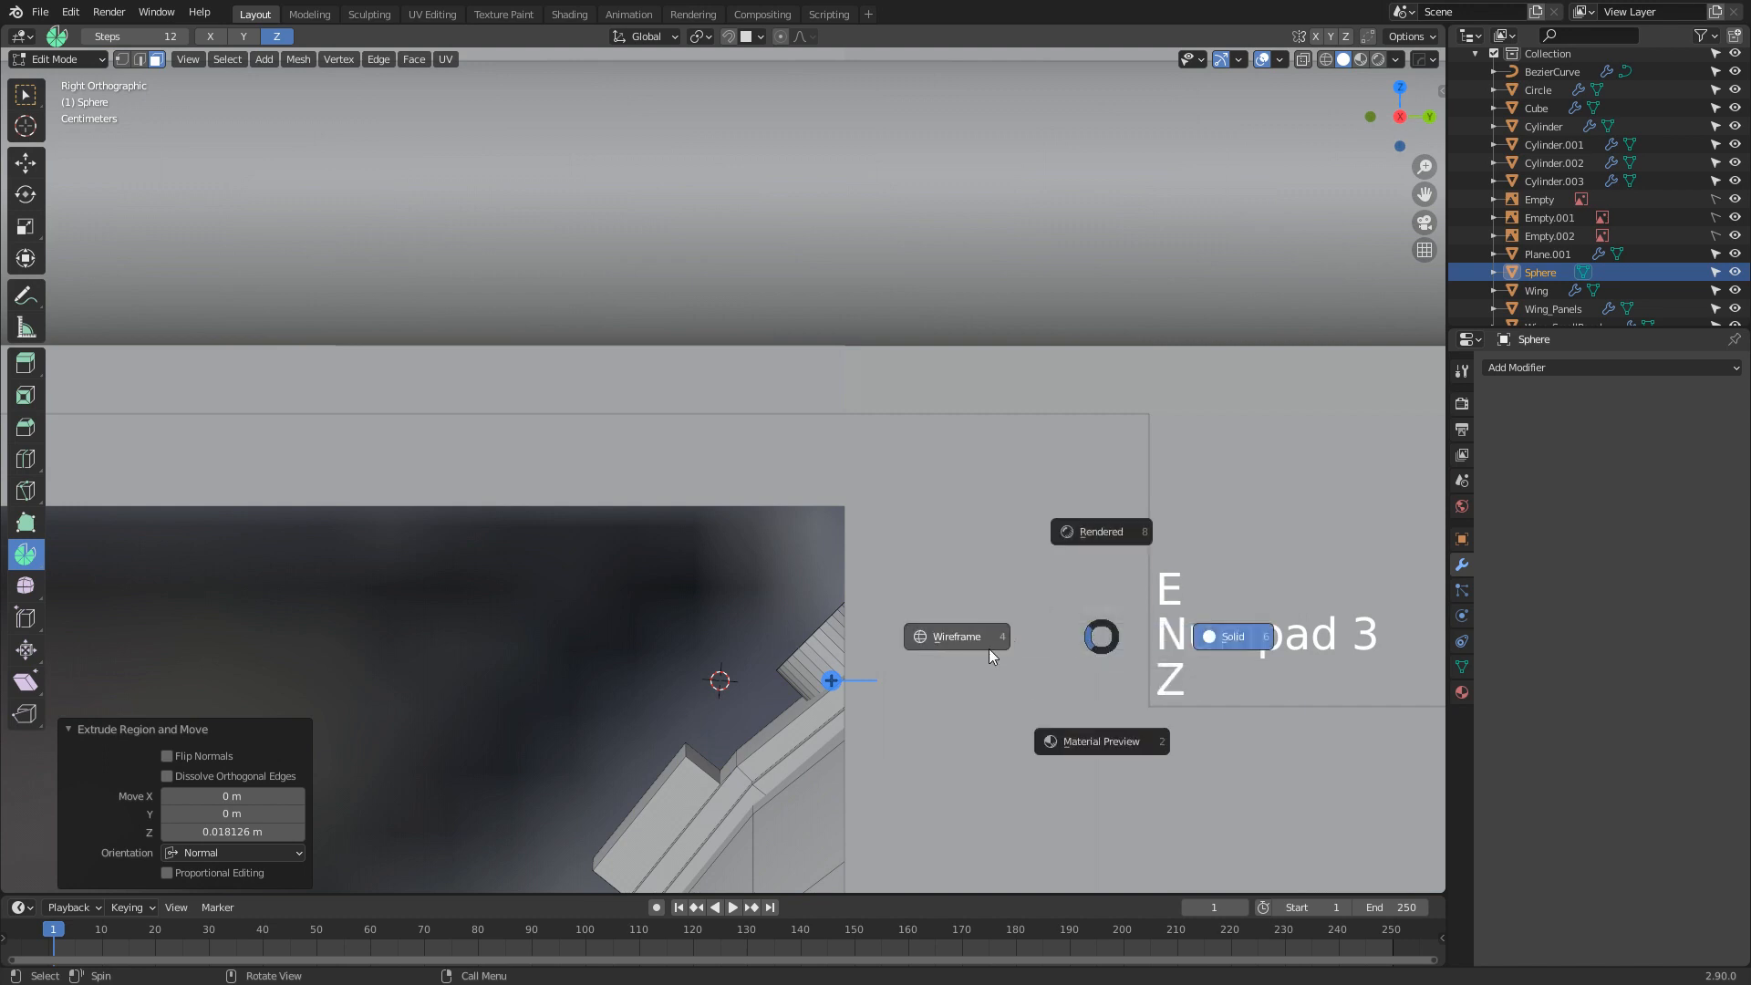
pyautogui.click(976, 651)
pyautogui.press('g')
pyautogui.press('shift')
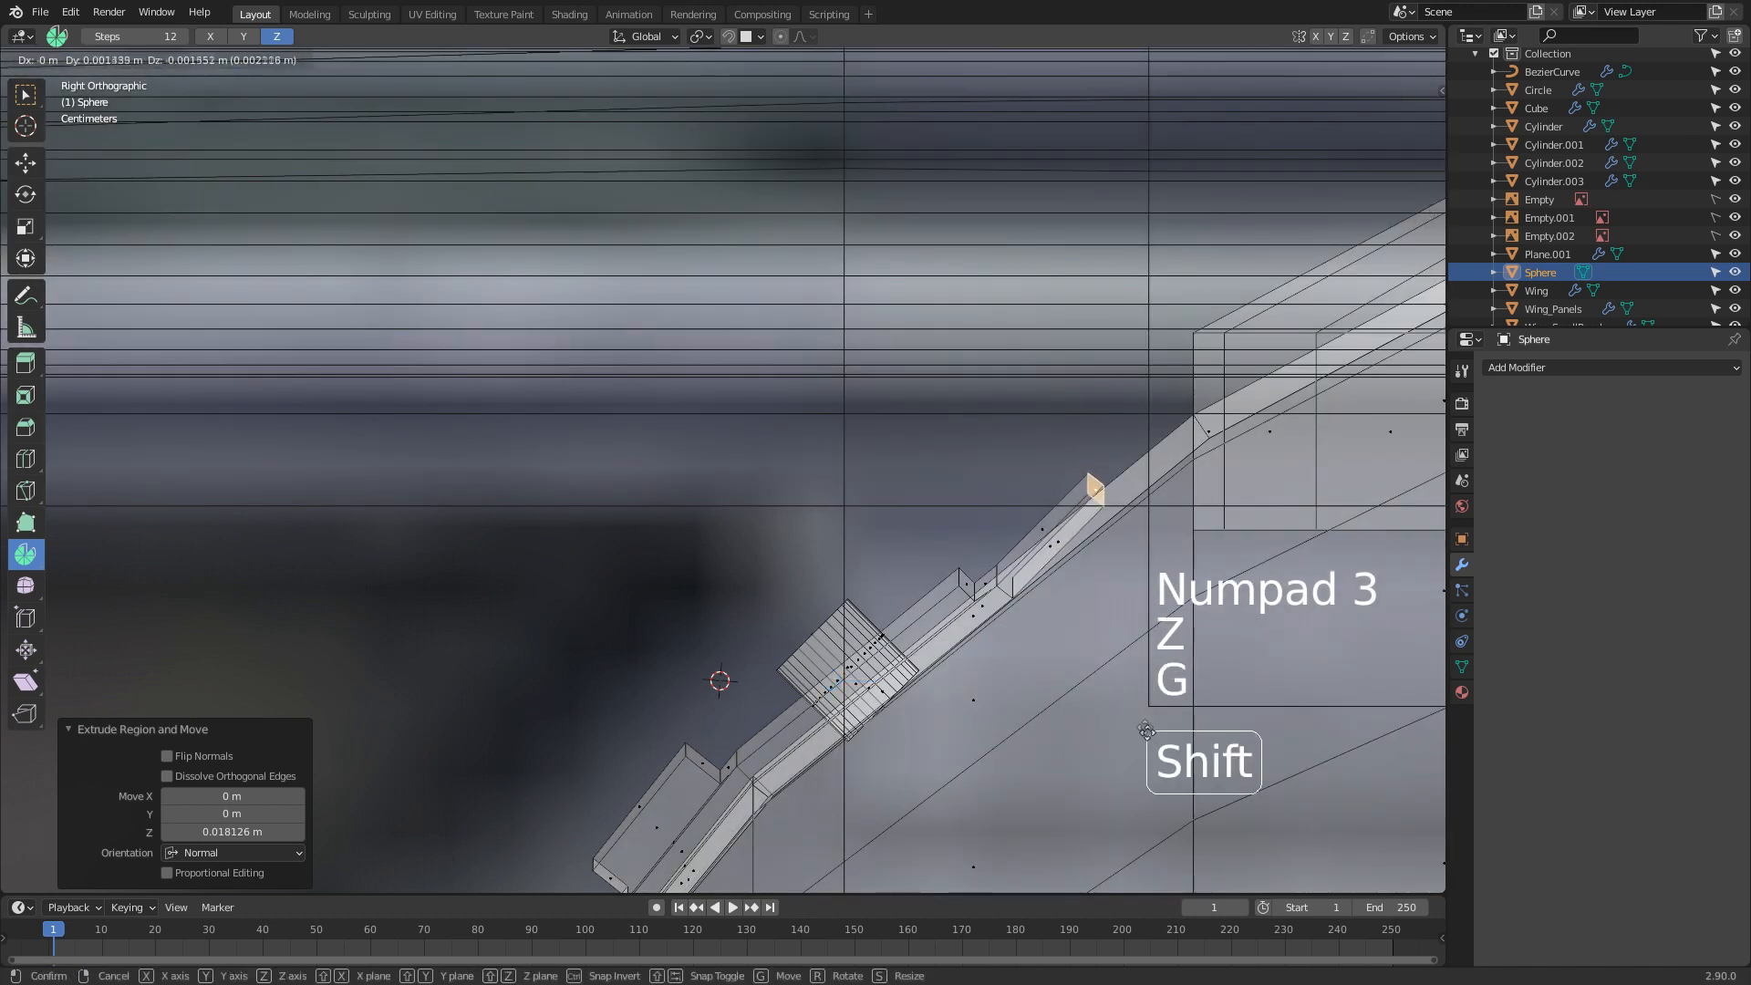
pyautogui.click(1214, 803)
pyautogui.press('z')
pyautogui.click(1314, 786)
# Return to Object Mode and examine the detail panel and top hatch on the whole ship
pyautogui.scroll(-5, 665, 764)
pyautogui.press('Tab')
pyautogui.moveTo(638, 744)
pyautogui.mouseDown(button='middle')
pyautogui.moveTo(846, 739)
pyautogui.moveTo(834, 755)
pyautogui.moveTo(803, 675)
pyautogui.mouseUp(button='middle')
pyautogui.scroll(-6, 849, 743)
pyautogui.moveTo(803, 675); pyautogui.dragTo(730, 684, button='middle')
pyautogui.click(850, 849)
pyautogui.keyDown('shift'); pyautogui.moveTo(794, 821); pyautogui.dragTo(739, 711, button='middle'); pyautogui.keyUp('shift')
pyautogui.moveTo(721, 711); pyautogui.dragTo(642, 791, button='middle')
pyautogui.click(681, 752)
pyautogui.keyDown('shift'); pyautogui.moveTo(703, 490); pyautogui.dragTo(677, 664, button='middle'); pyautogui.keyUp('shift')
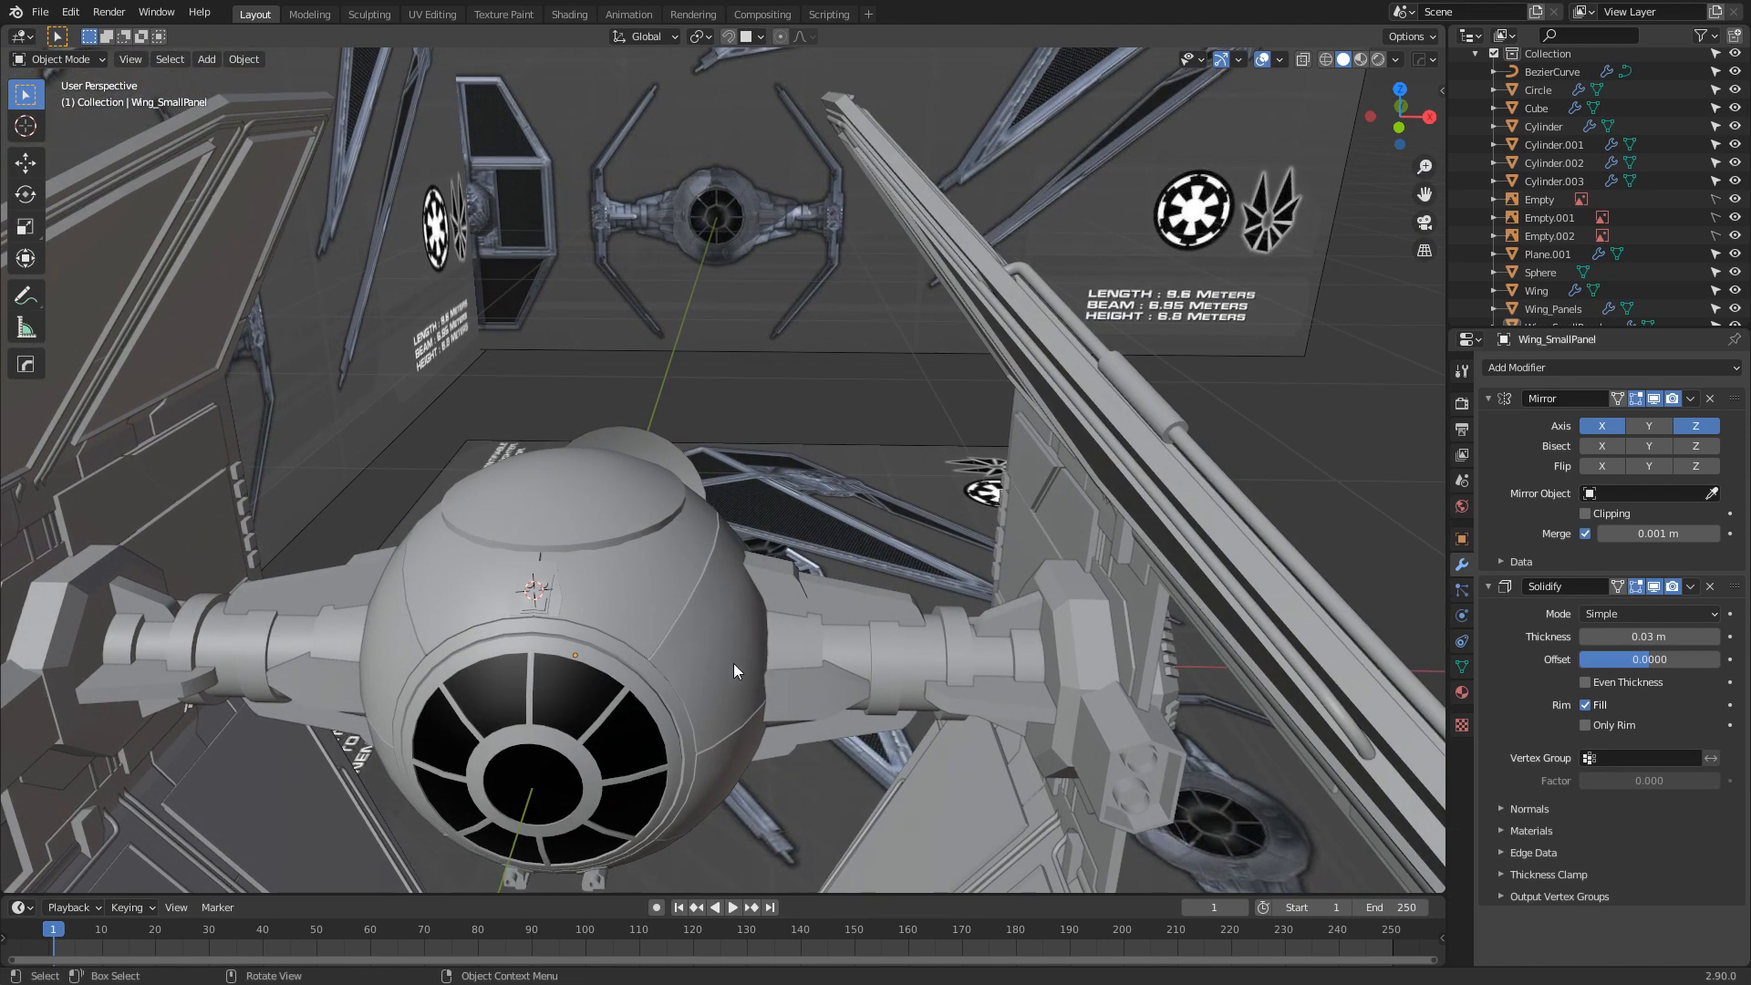
pyautogui.scroll(-4, 716, 725)
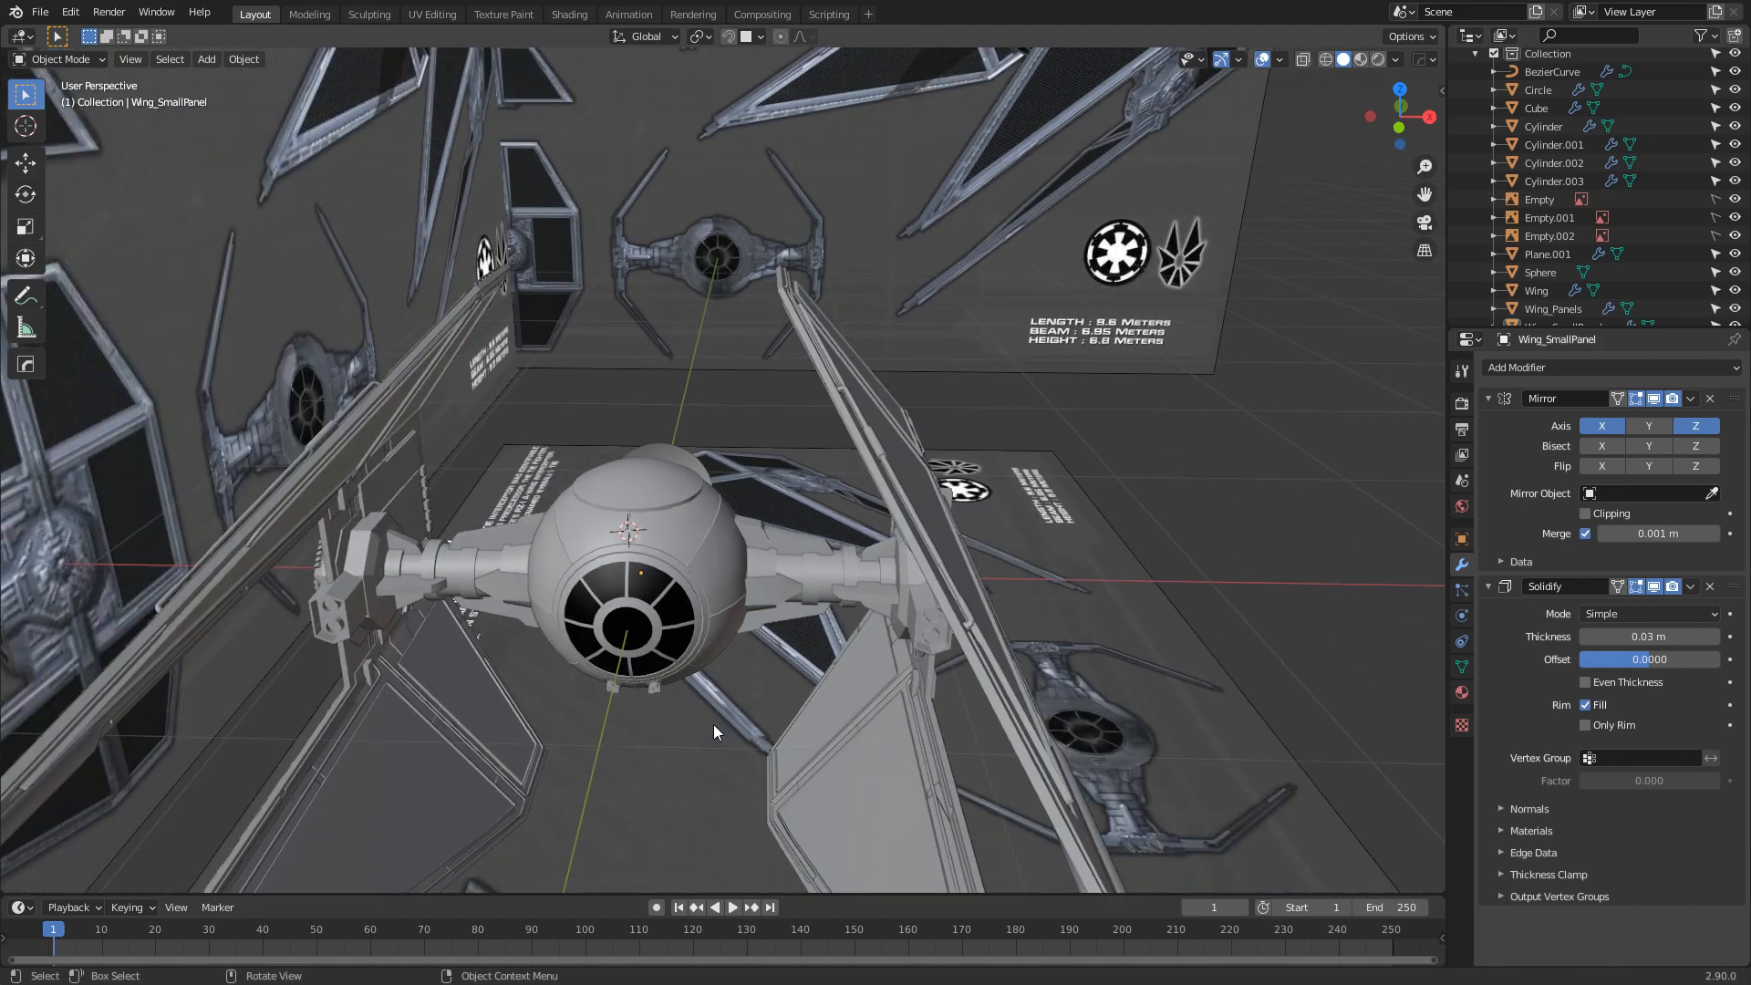
pyautogui.scroll(3, 714, 725)
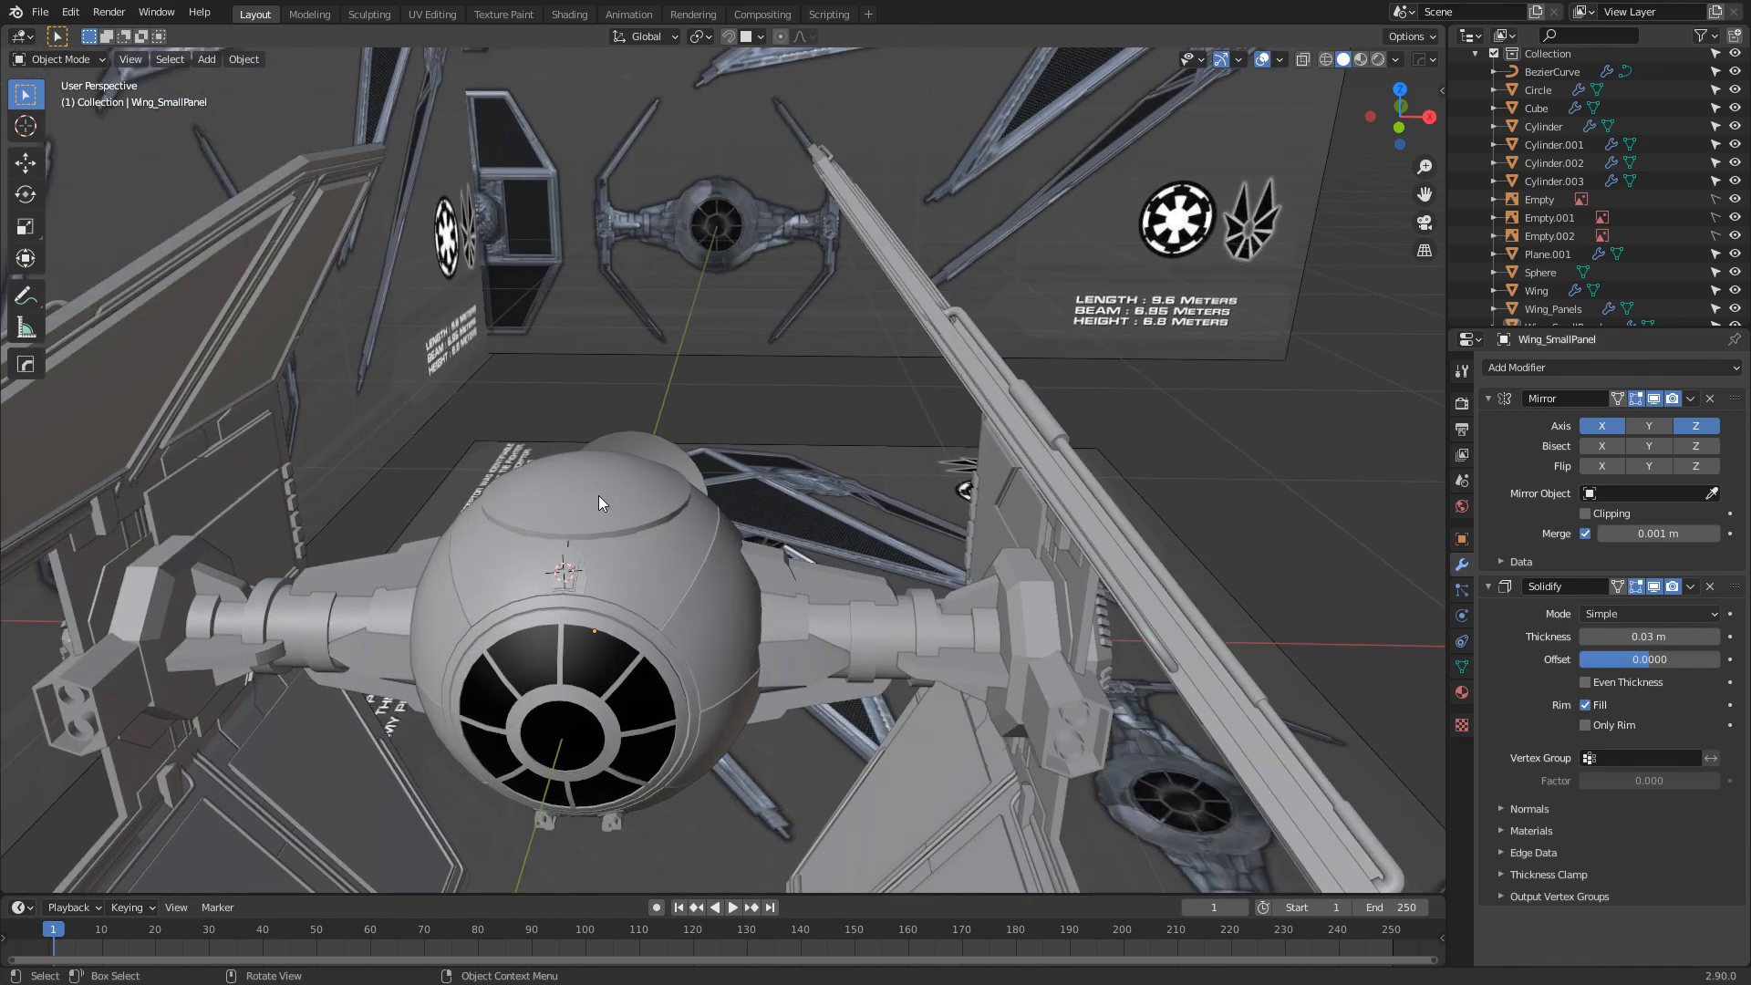
# Select the Sphere's linked top hatch dome in Edit Mode, hide the rest of its mesh and return to Object Mode
pyautogui.press('KP_7')
pyautogui.press('z')
pyautogui.moveTo(567, 458)
pyautogui.keyDown('shift'); pyautogui.mouseDown(button='middle')
pyautogui.moveTo(504, 536)
pyautogui.moveTo(511, 564)
pyautogui.mouseUp(button='middle'); pyautogui.keyUp('shift')
pyautogui.click(672, 435)
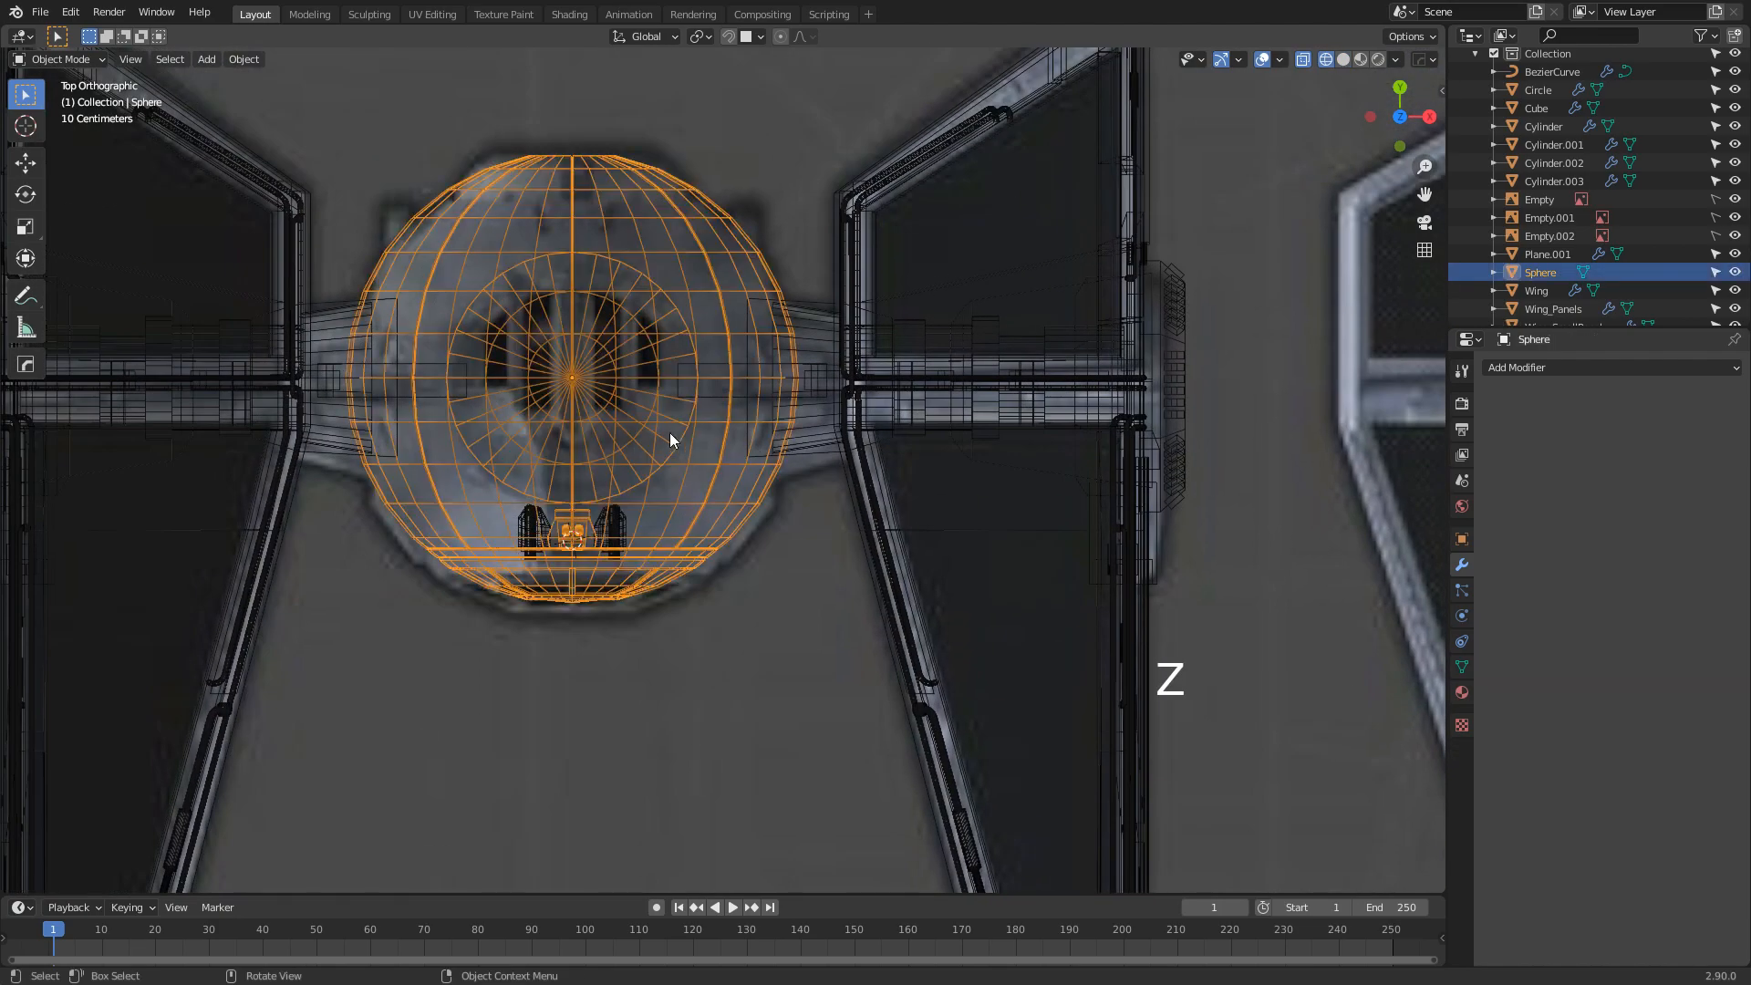
pyautogui.moveTo(670, 451); pyautogui.dragTo(613, 524, button='middle')
pyautogui.press('Tab')
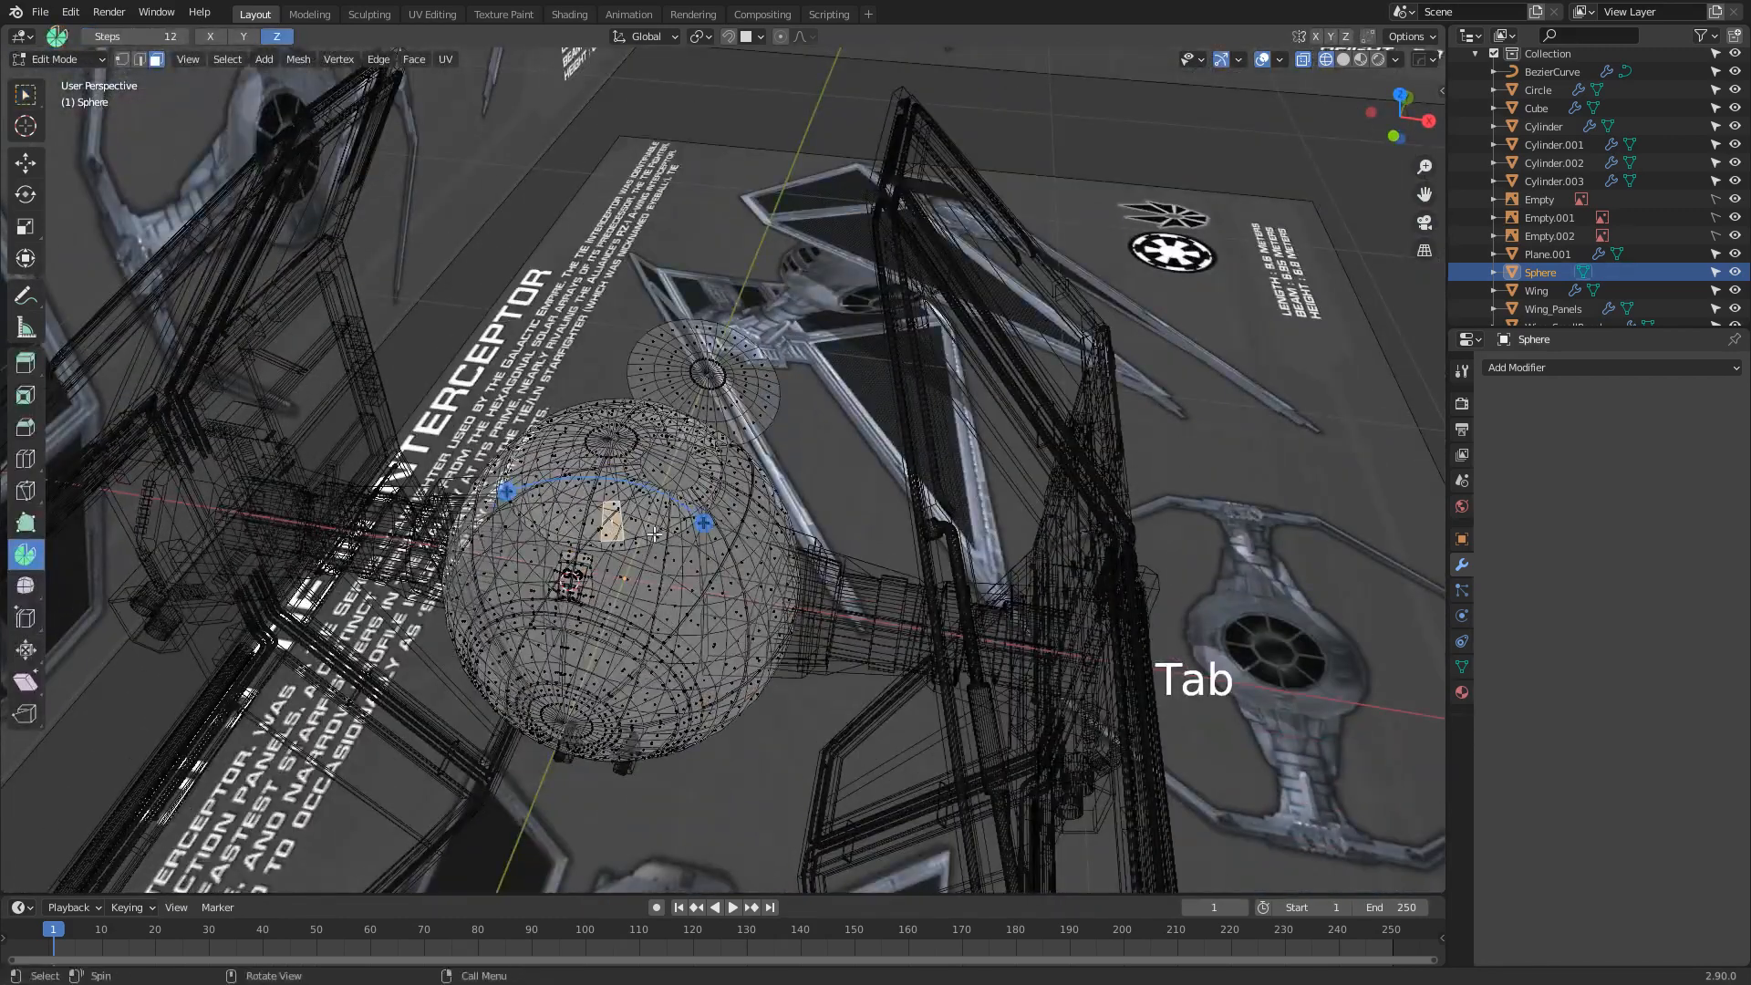
pyautogui.hotkey('ctrl', 'l')
pyautogui.hotkey('ctrl', 'i')
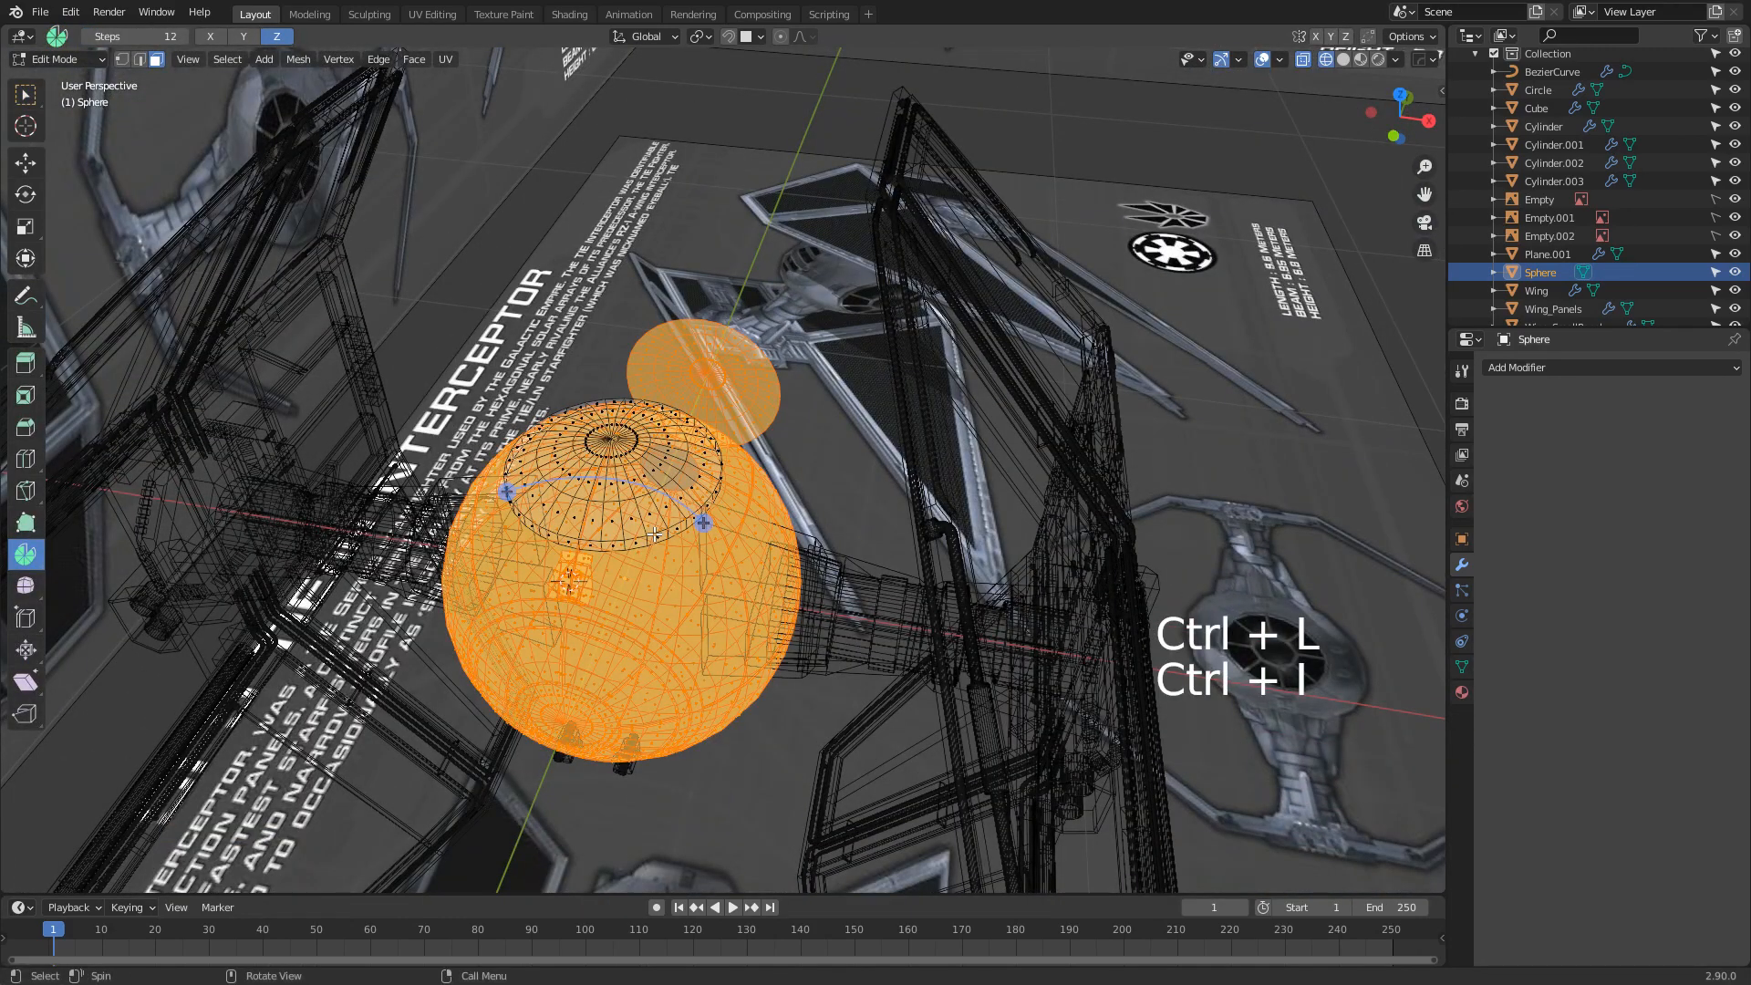
pyautogui.press('h')
pyautogui.press('Tab')
# Hide all model objects other than the Sphere and reopen the Sphere in Edit Mode
pyautogui.moveTo(655, 534); pyautogui.dragTo(747, 583, button='middle')
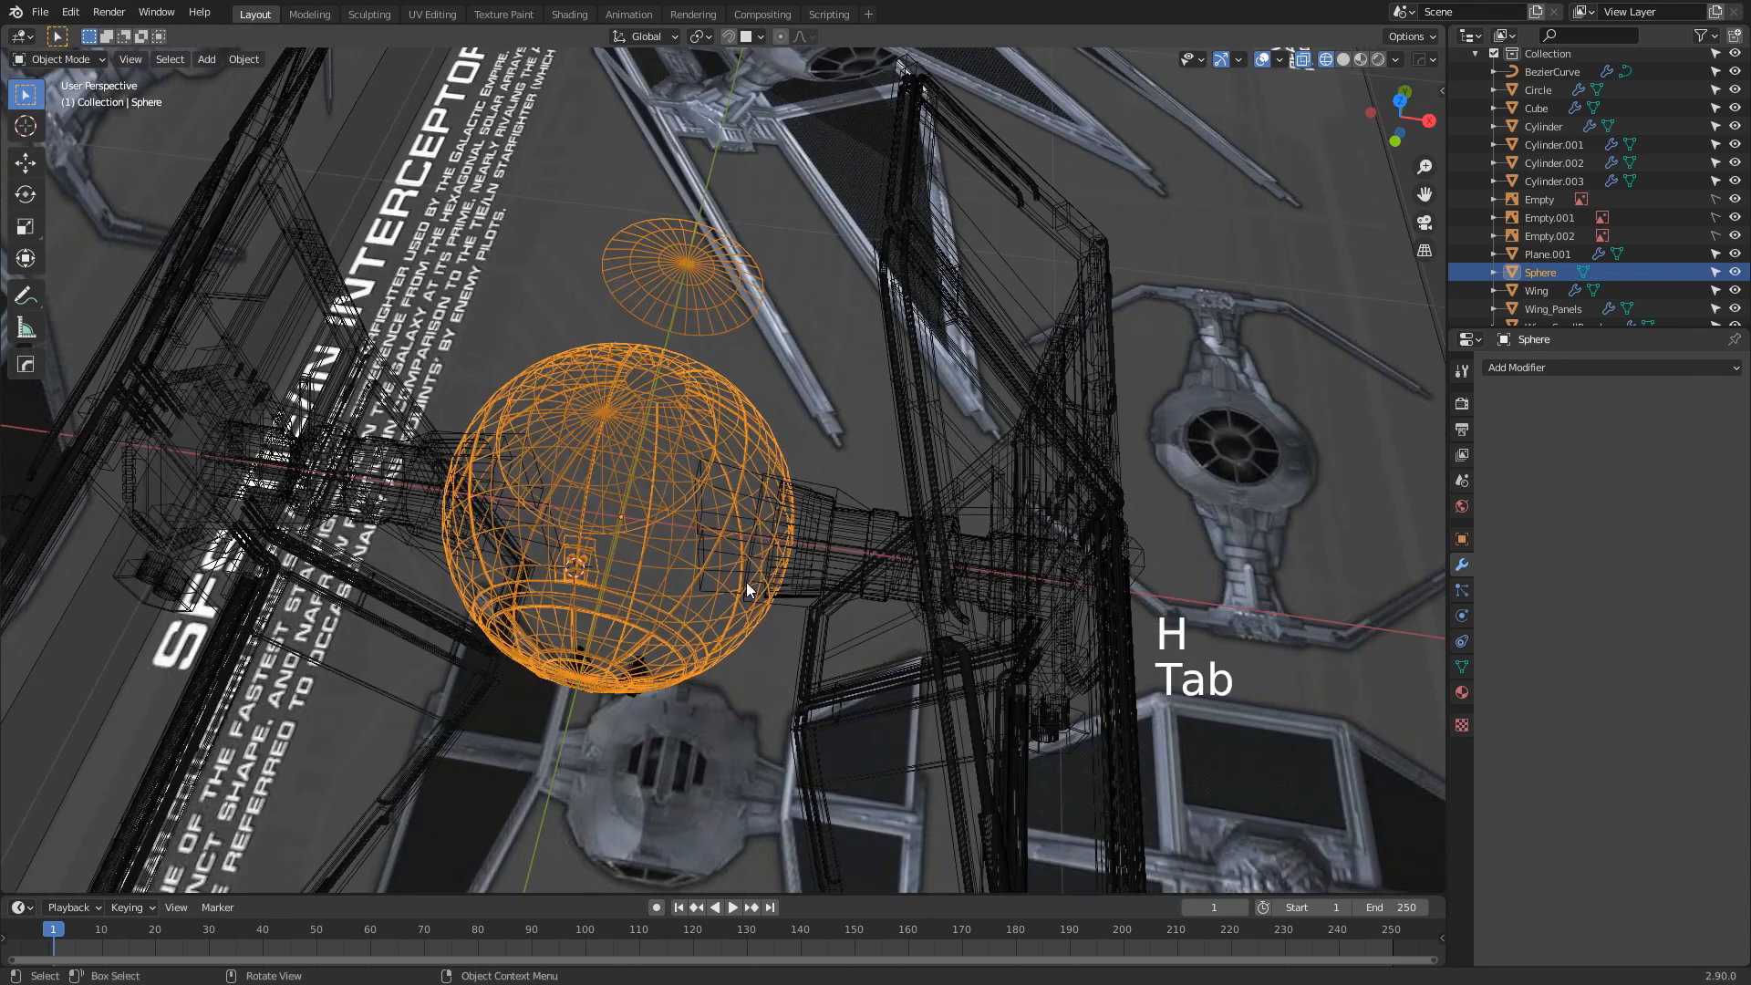
pyautogui.hotkey('ctrl', 'i')
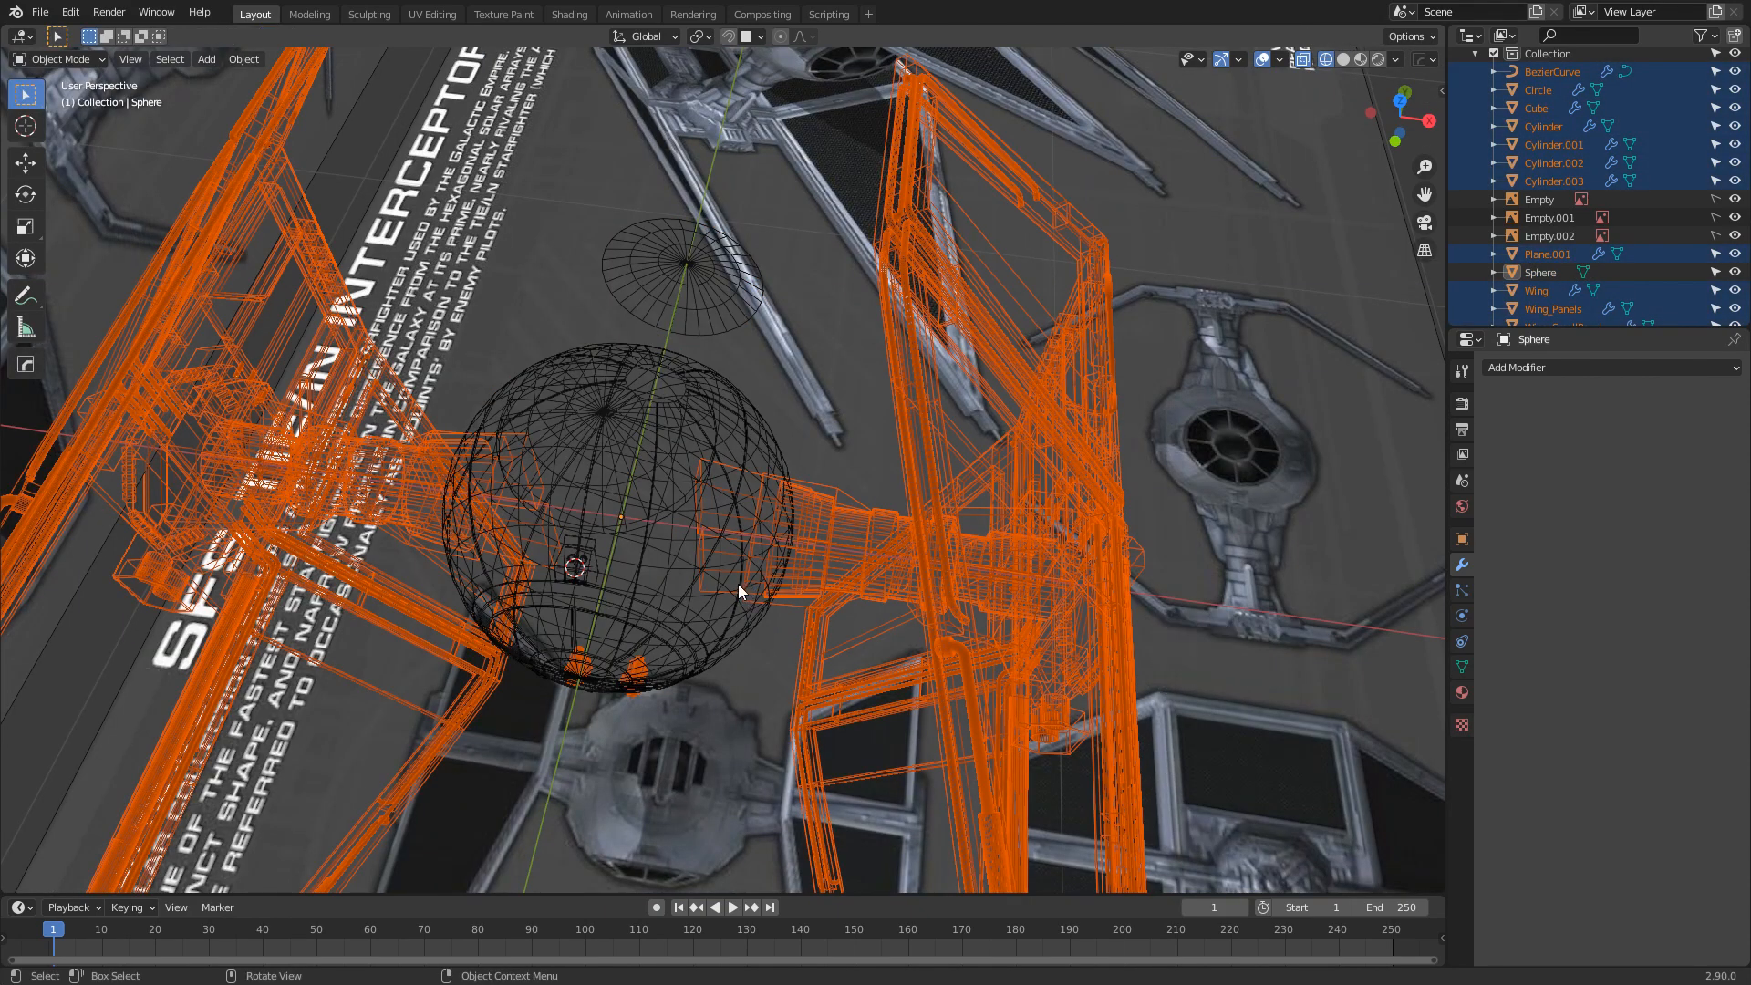
pyautogui.press('h')
pyautogui.click(725, 583)
pyautogui.press('Tab')
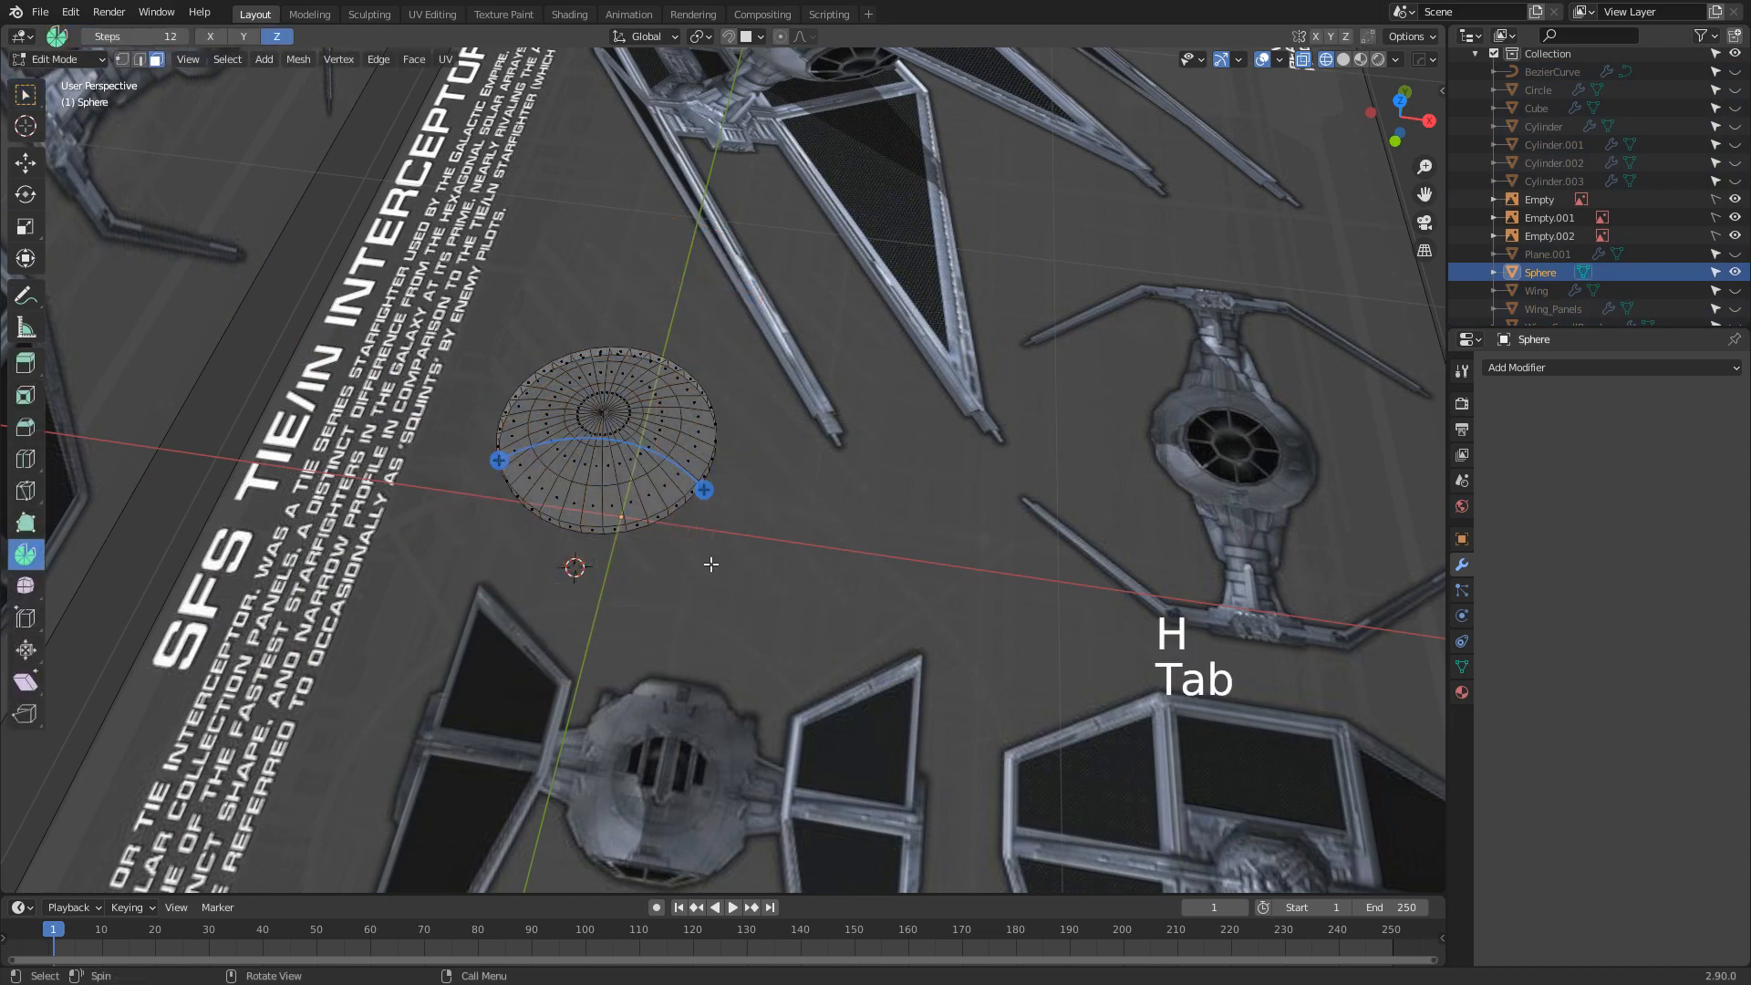
# Add one loop cut around the hatch dome's outer face ring with a slide factor of about 0.478
pyautogui.press('KP_7')
pyautogui.keyDown('shift'); pyautogui.moveTo(562, 465); pyautogui.dragTo(708, 460, button='middle'); pyautogui.keyUp('shift')
pyautogui.scroll(4, 637, 583)
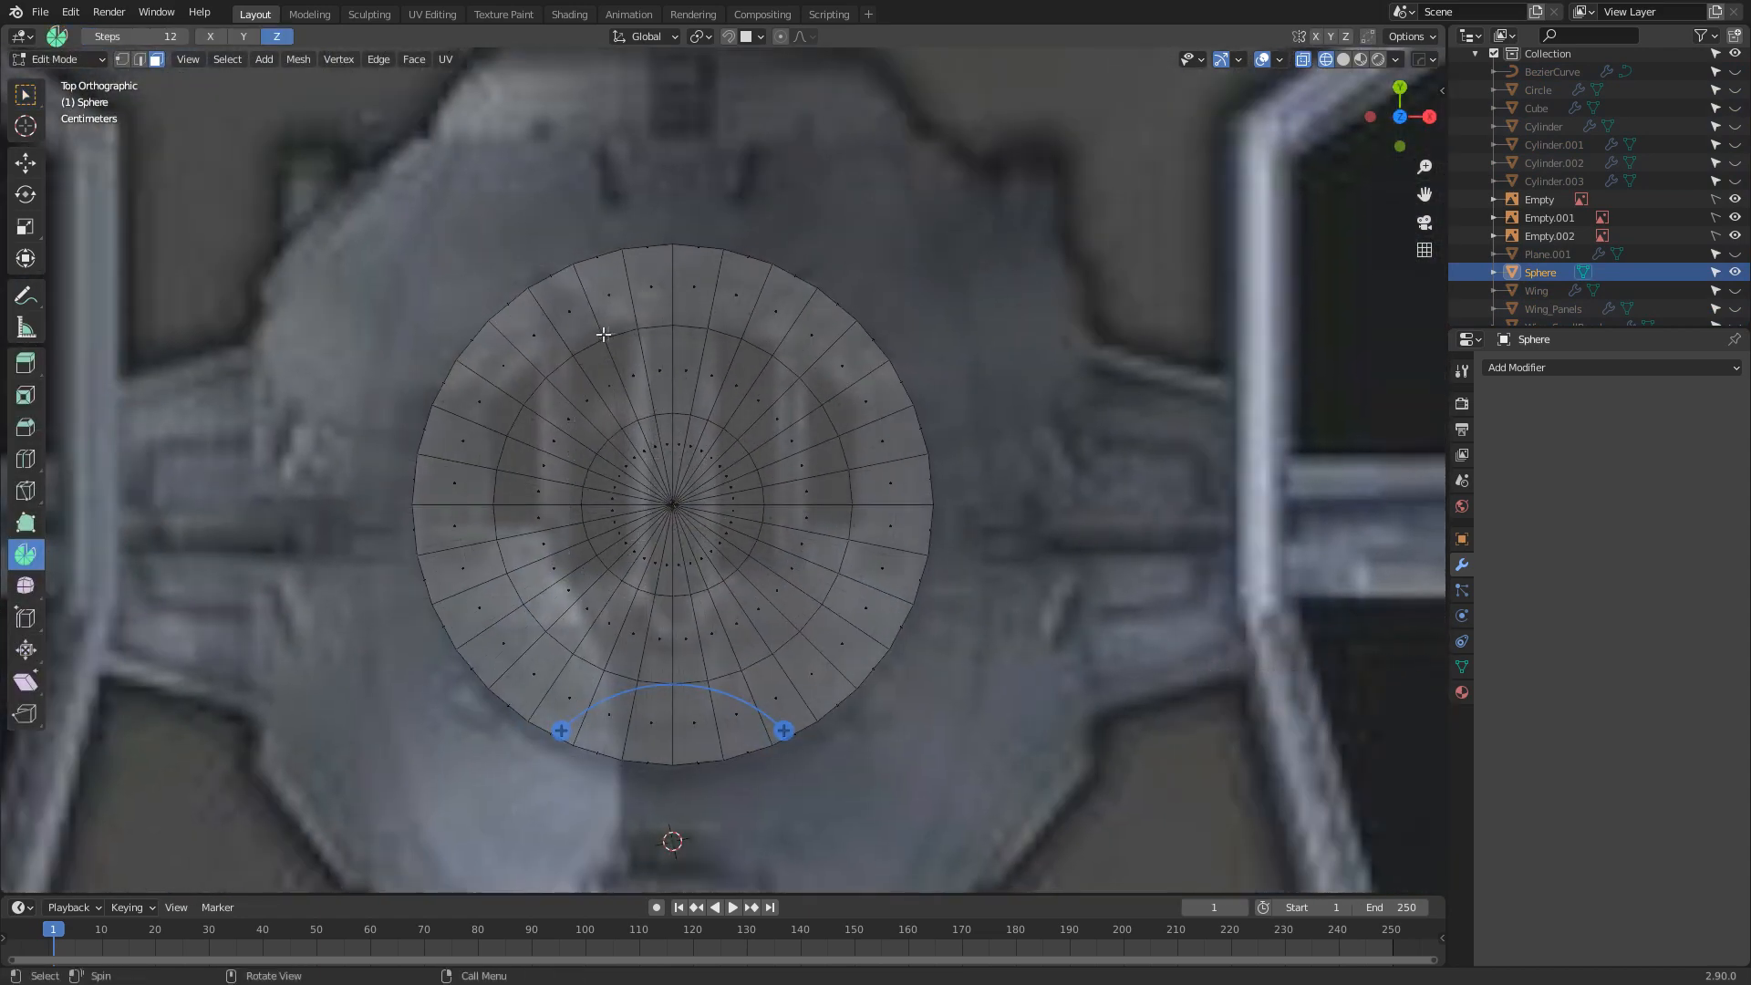
pyautogui.keyDown('shift'); pyautogui.moveTo(593, 511); pyautogui.dragTo(606, 607, button='middle'); pyautogui.keyUp('shift')
pyautogui.scroll(4, 605, 609)
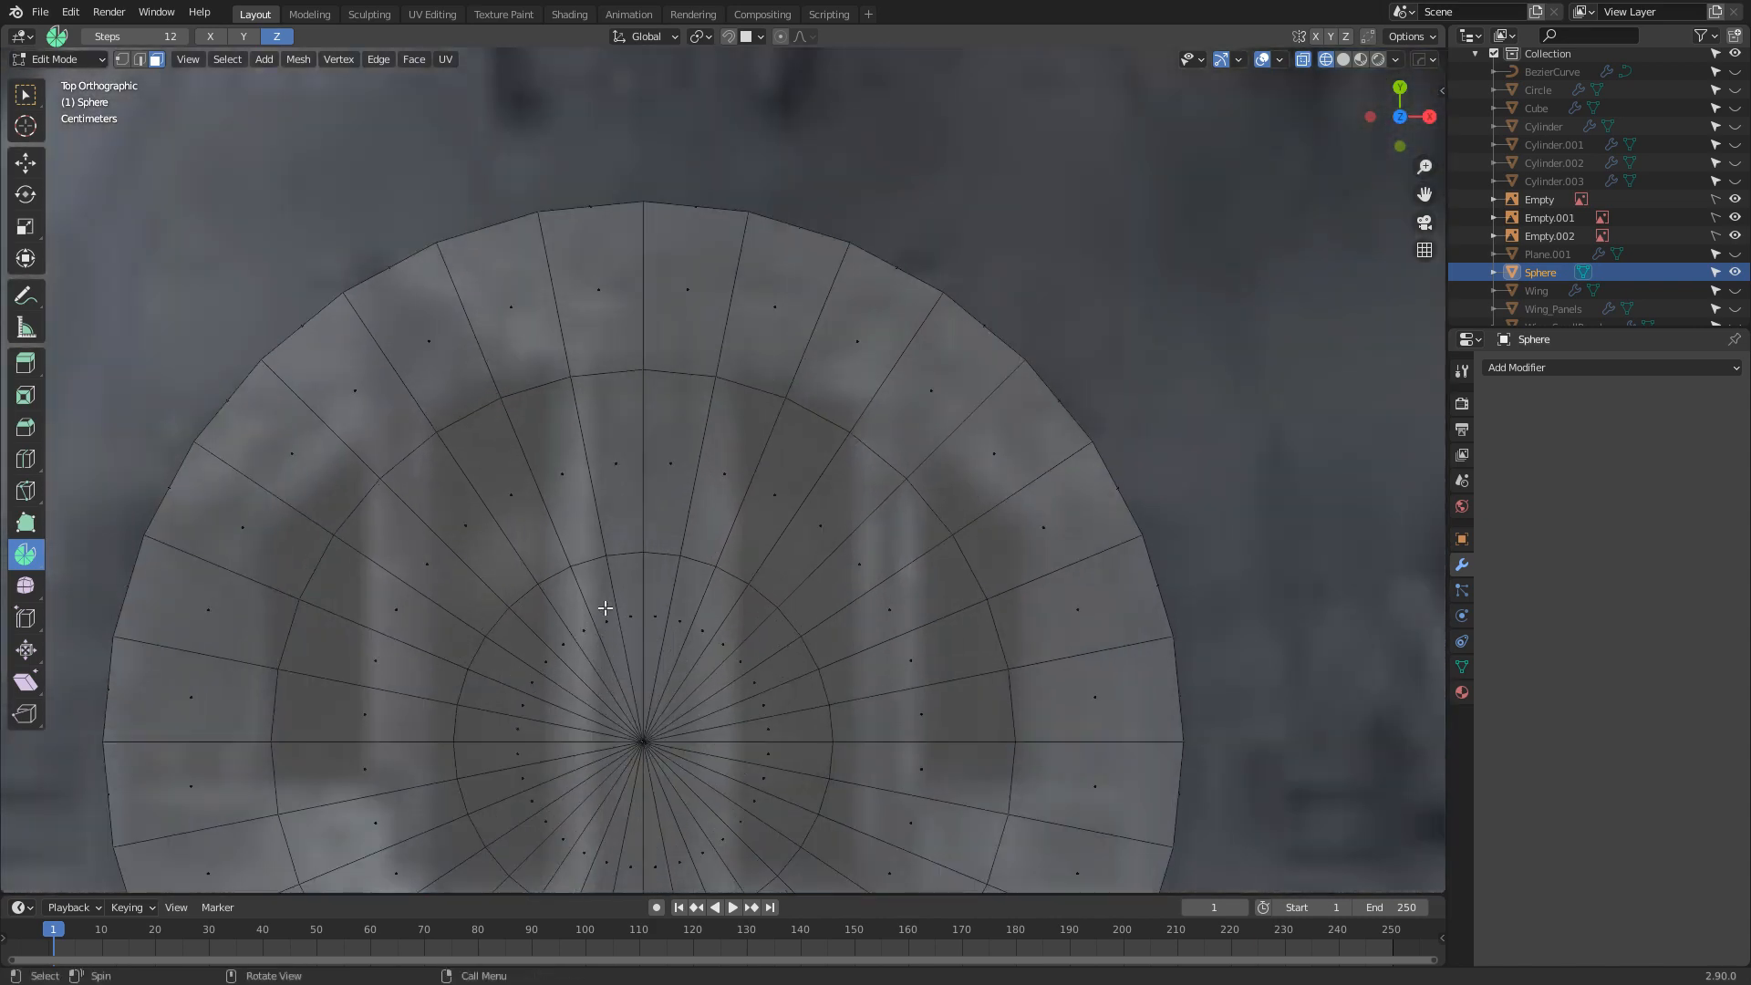
pyautogui.hotkey('ctrl', 'r')
pyautogui.click(665, 332)
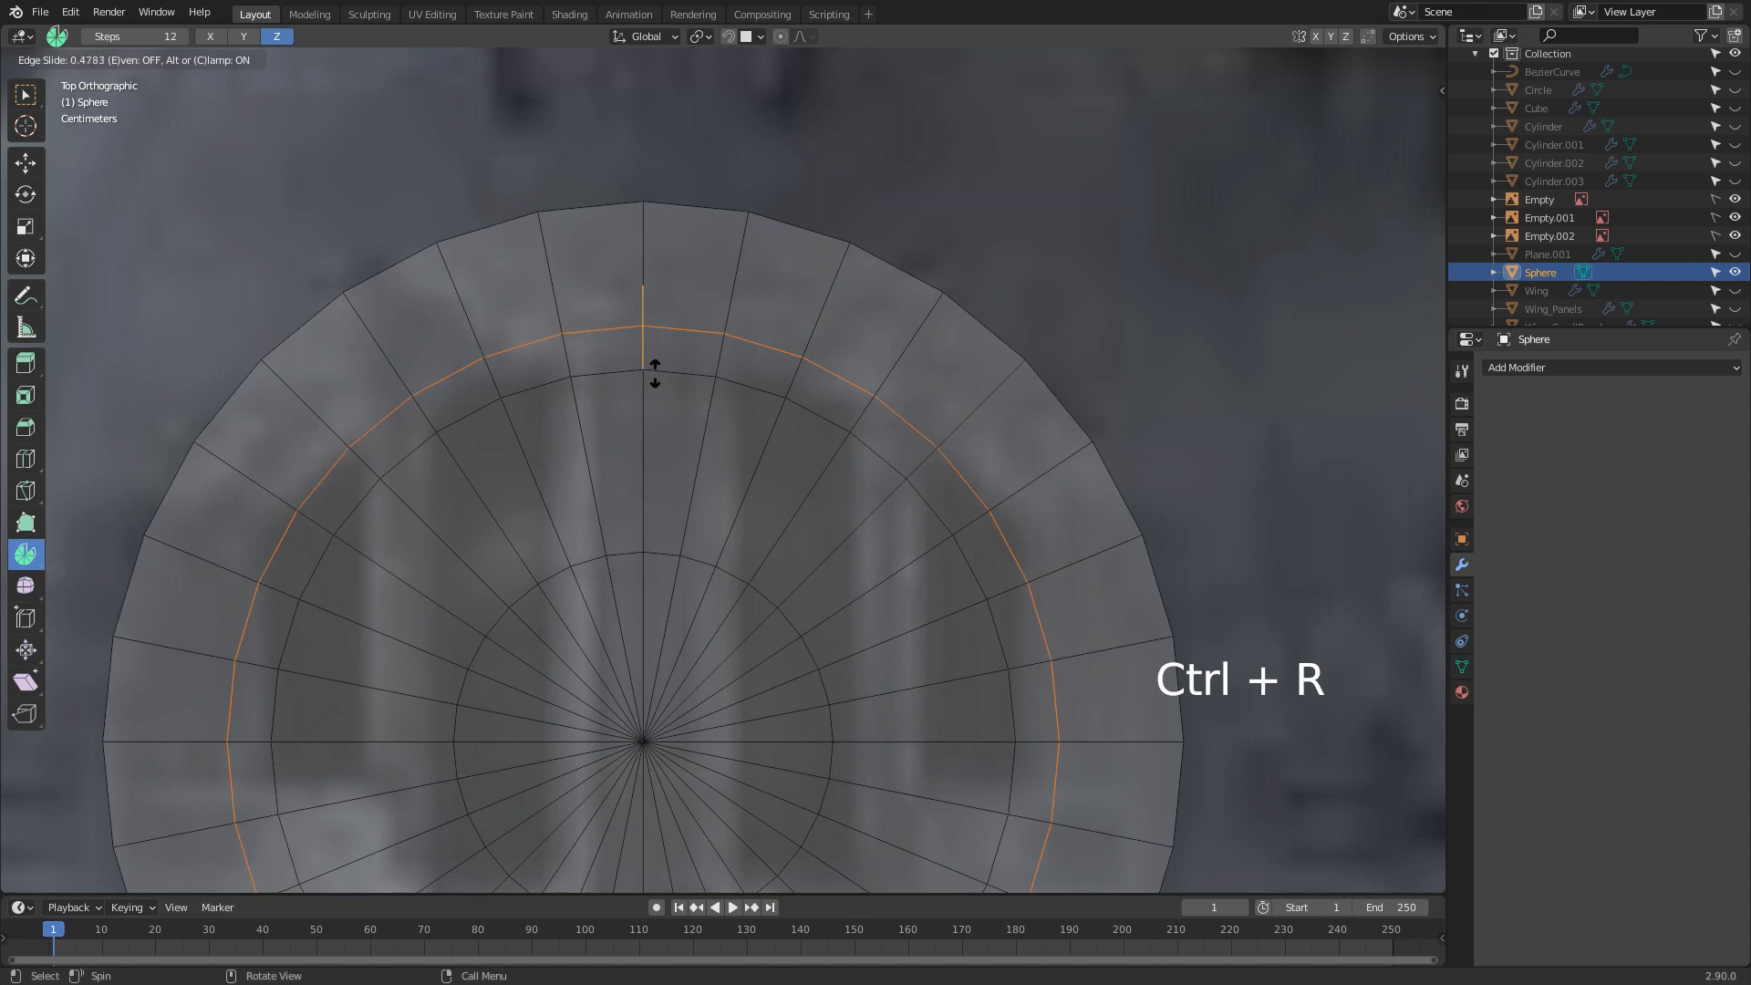
pyautogui.click(655, 374)
# Add one loop cut between the hatch dome's two original inner rings with a slide factor of about 0.029
pyautogui.keyDown('shift'); pyautogui.moveTo(913, 581); pyautogui.dragTo(894, 453, button='middle'); pyautogui.keyUp('shift')
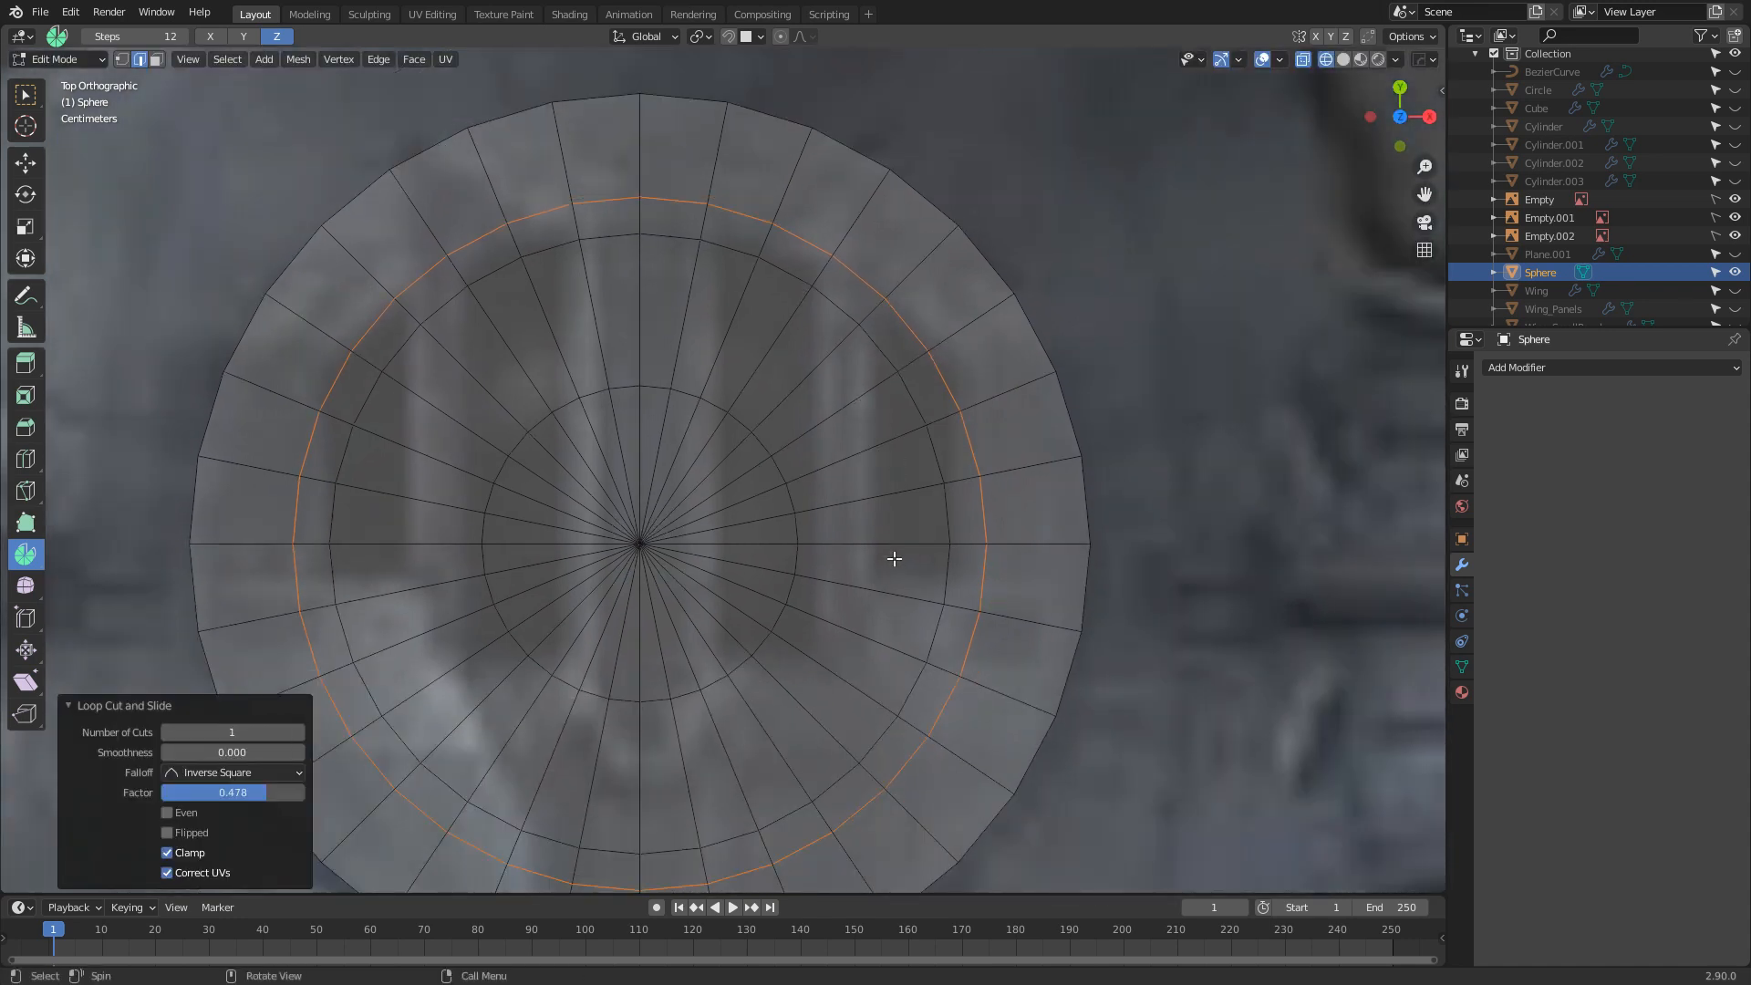
pyautogui.hotkey('ctrl', 'r')
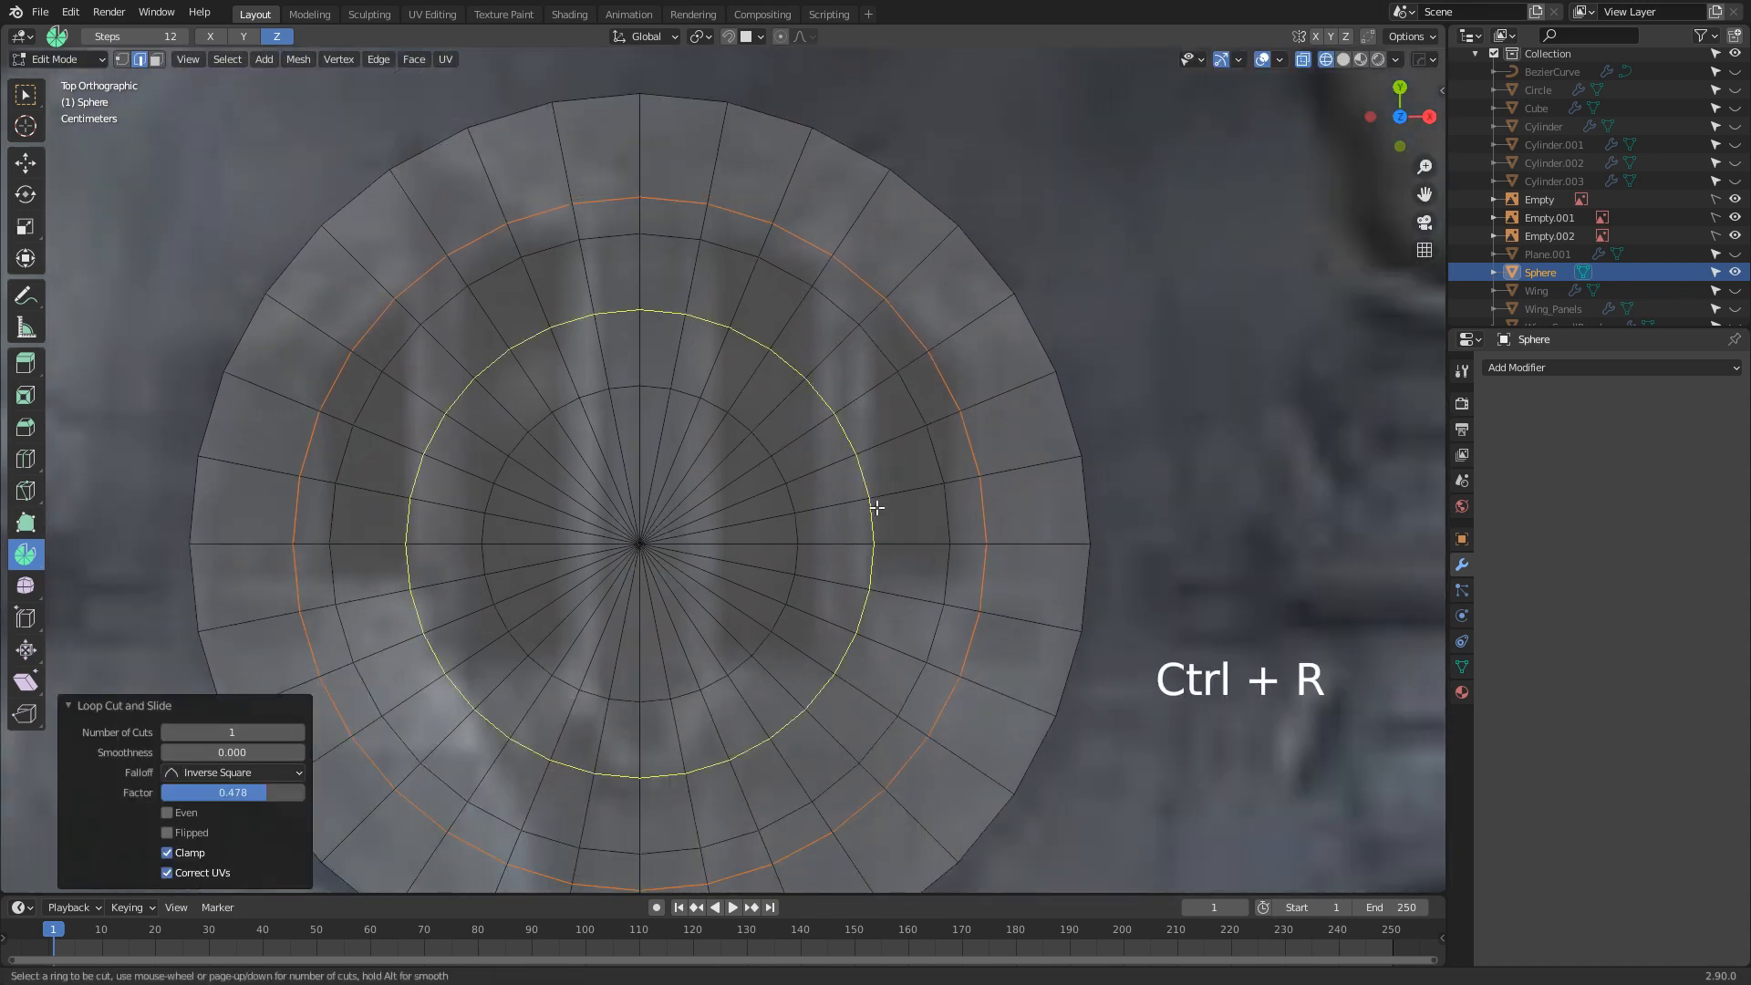
pyautogui.click(877, 507)
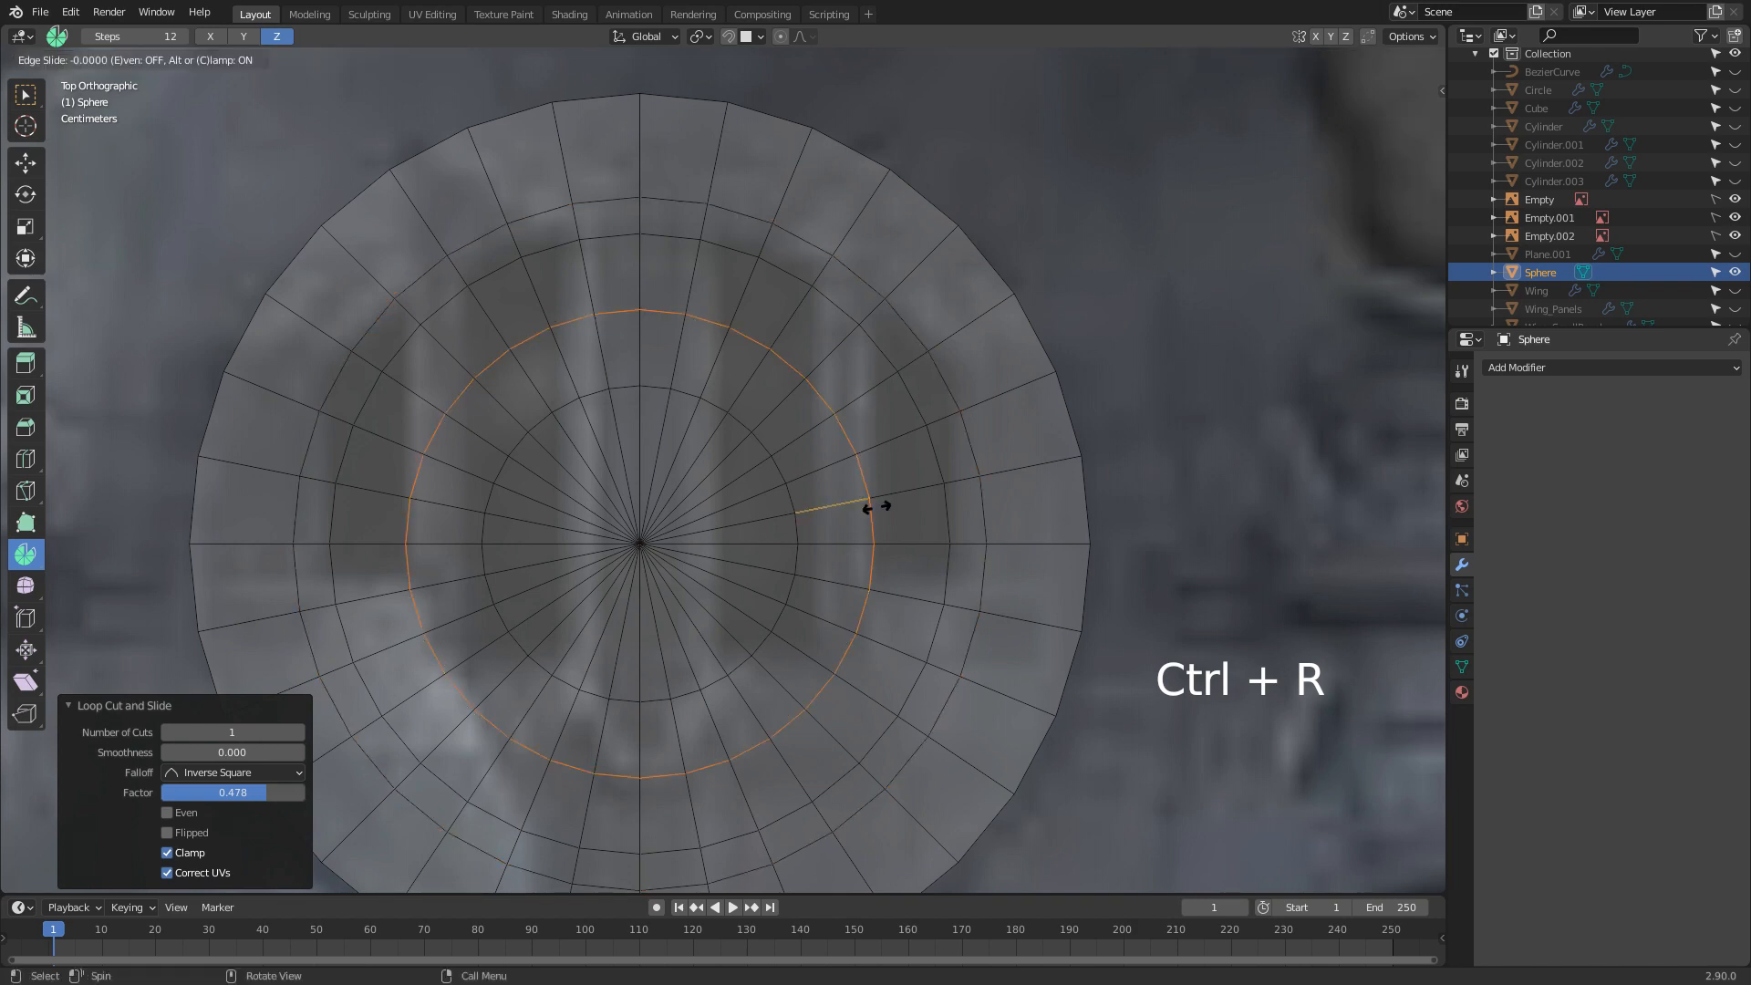
pyautogui.click(873, 504)
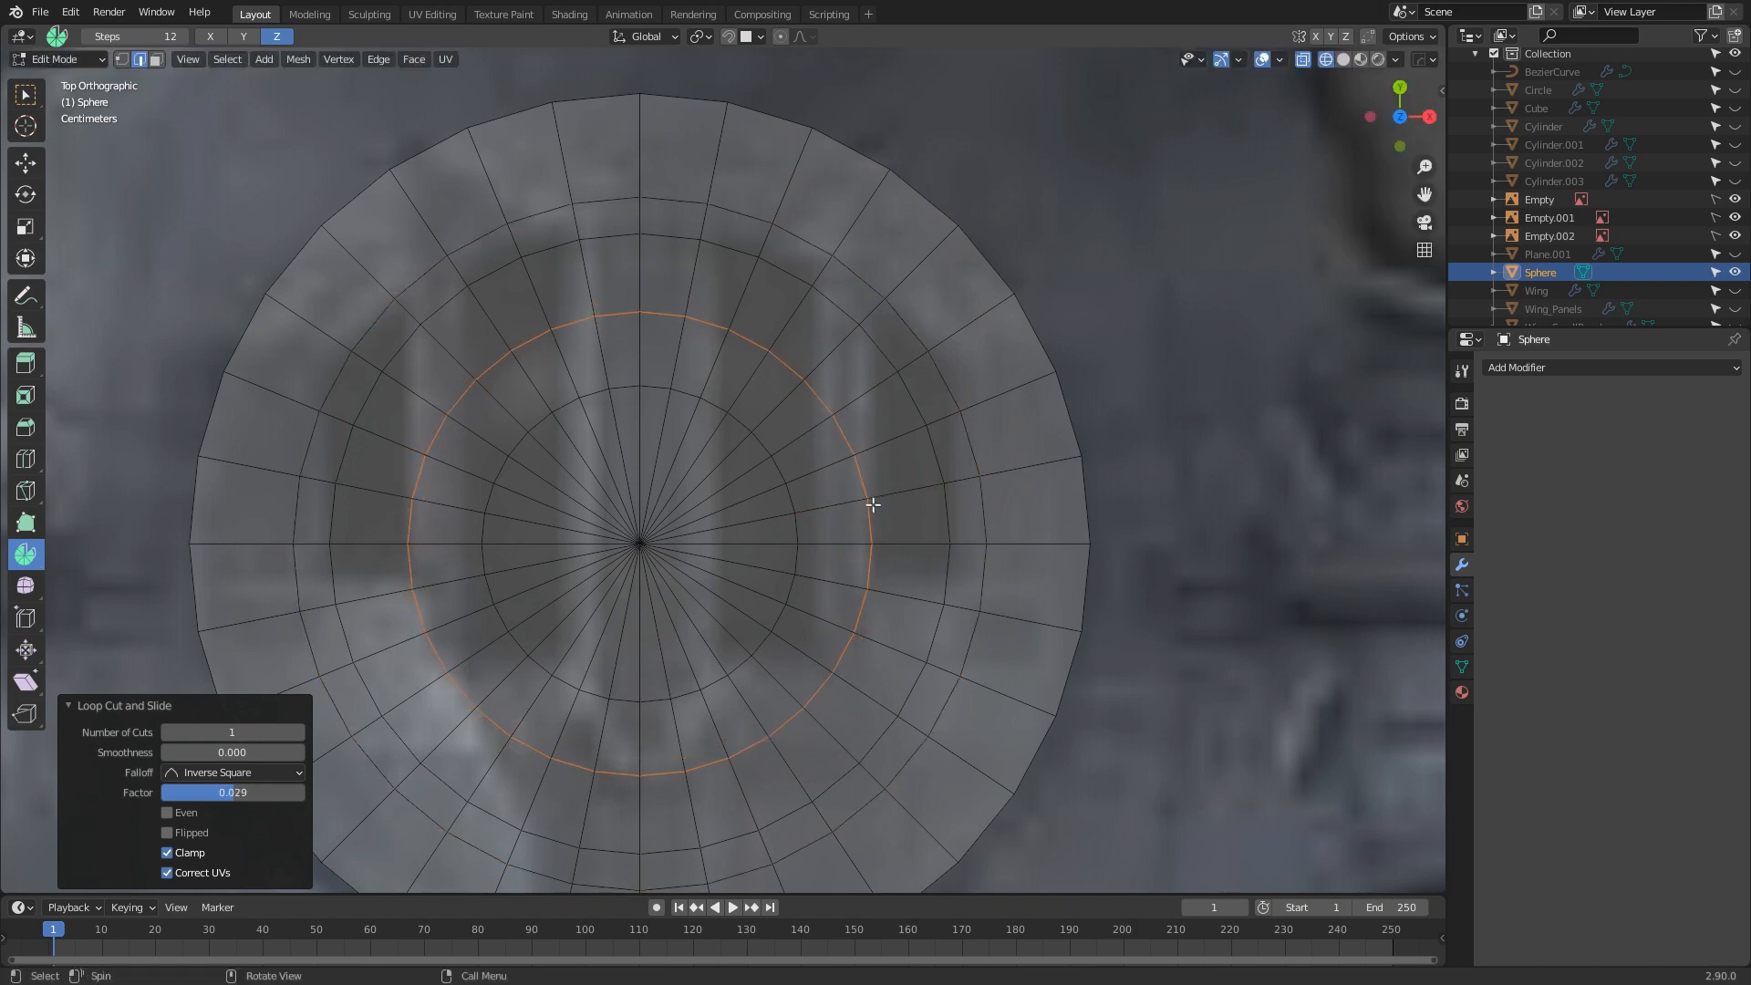
# Select the entire linked hatch dome and separate the selection into its own object
pyautogui.hotkey('ctrl', 'l')
pyautogui.press('p')
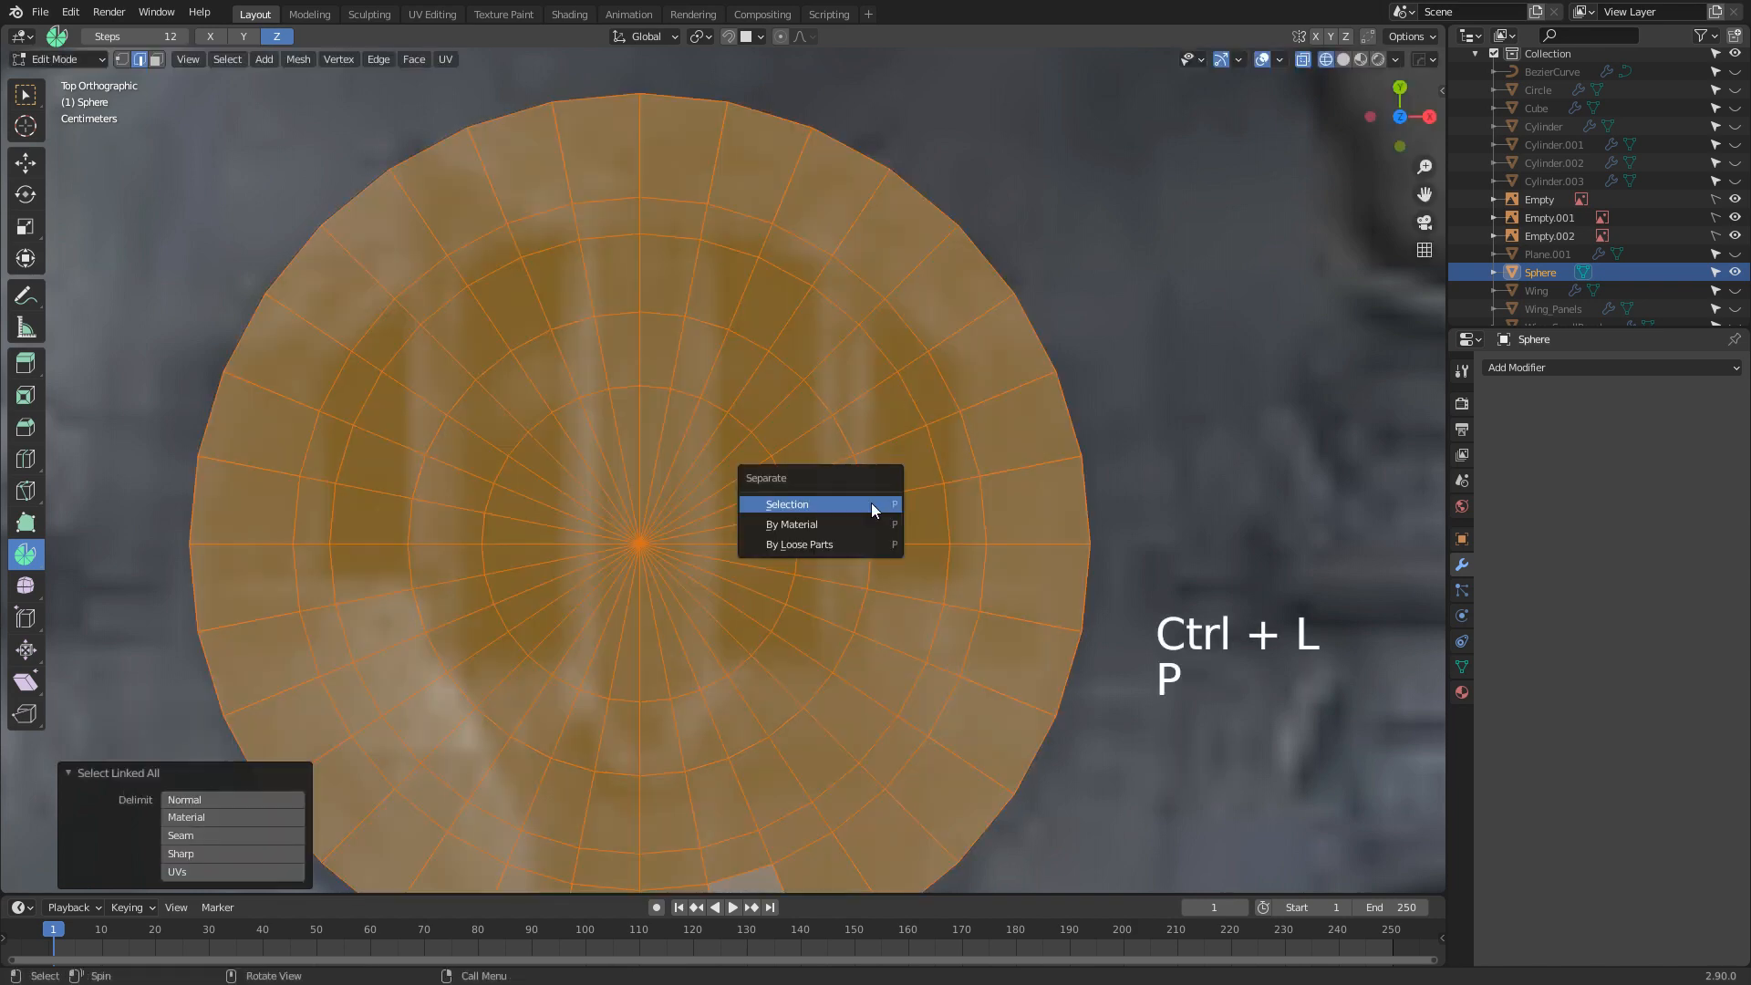
pyautogui.click(872, 504)
pyautogui.scroll(-3, 872, 504)
pyautogui.scroll(-3, 690, 430)
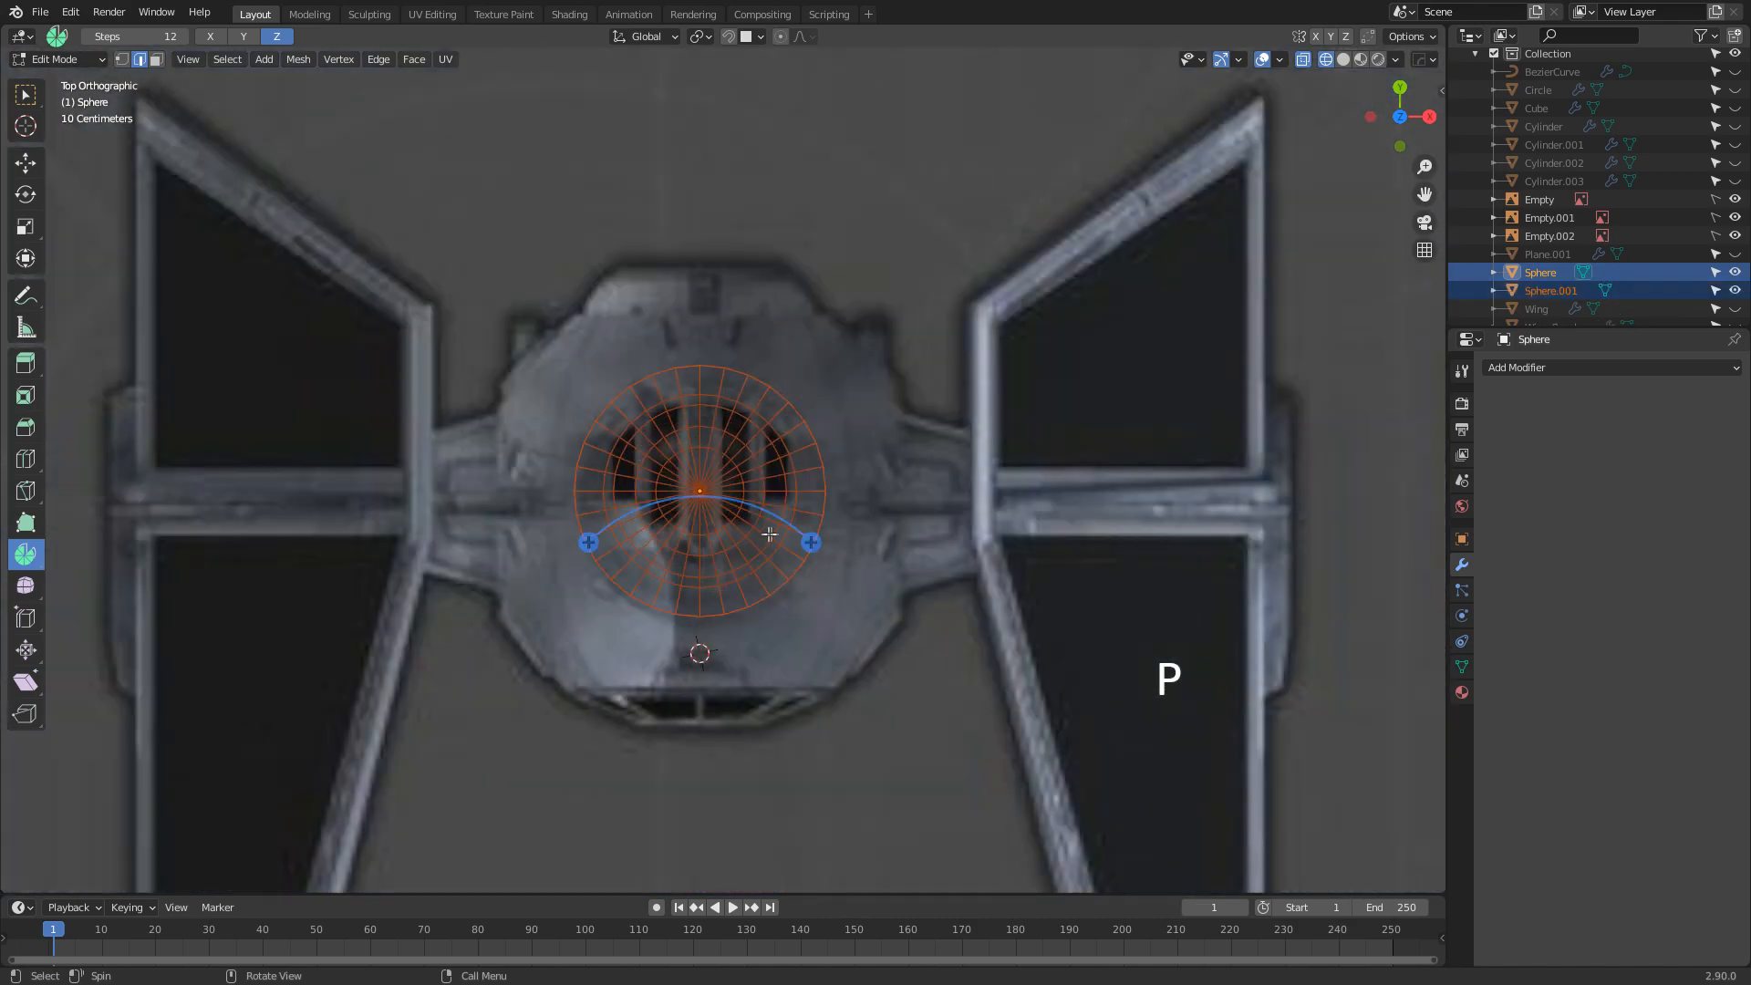
# Make the Sphere the only selected object and reveal its hidden mesh in Edit Mode
pyautogui.moveTo(691, 431); pyautogui.dragTo(725, 435, button='middle')
pyautogui.press('Tab')
pyautogui.press('Tab')
pyautogui.press('Tab')
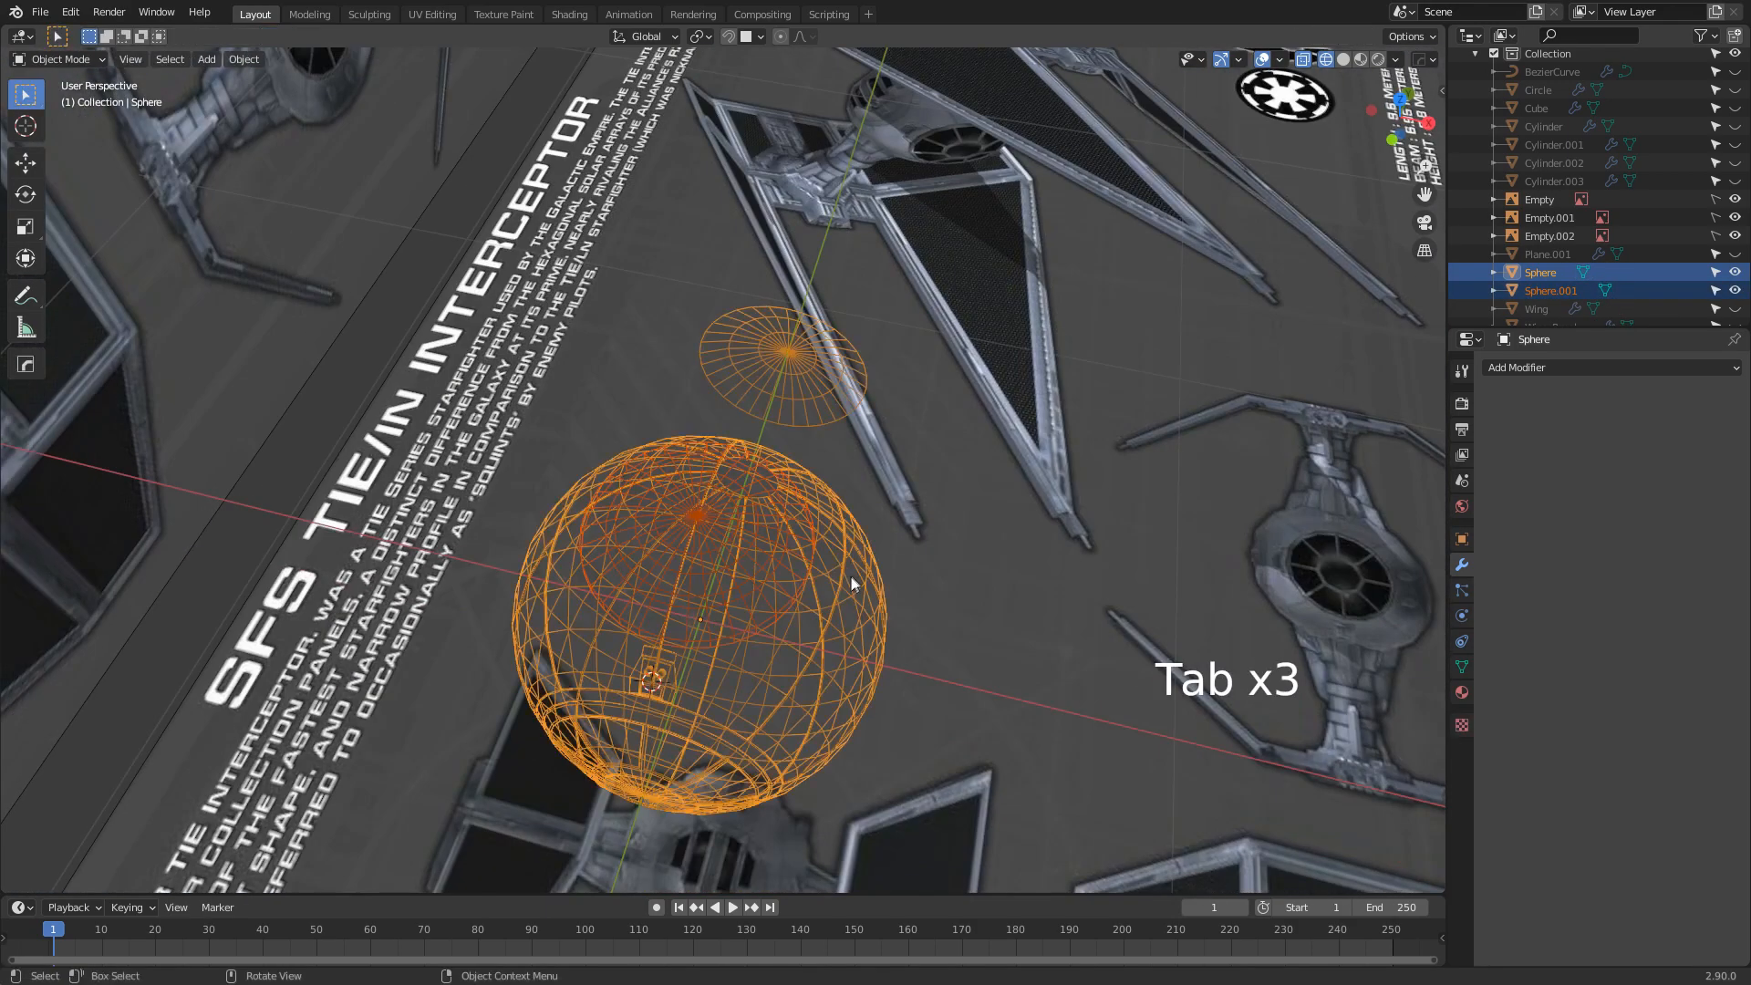
pyautogui.keyDown('ctrl'); pyautogui.click(1550, 290); pyautogui.keyUp('ctrl')
pyautogui.click(1556, 275)
pyautogui.press('Tab')
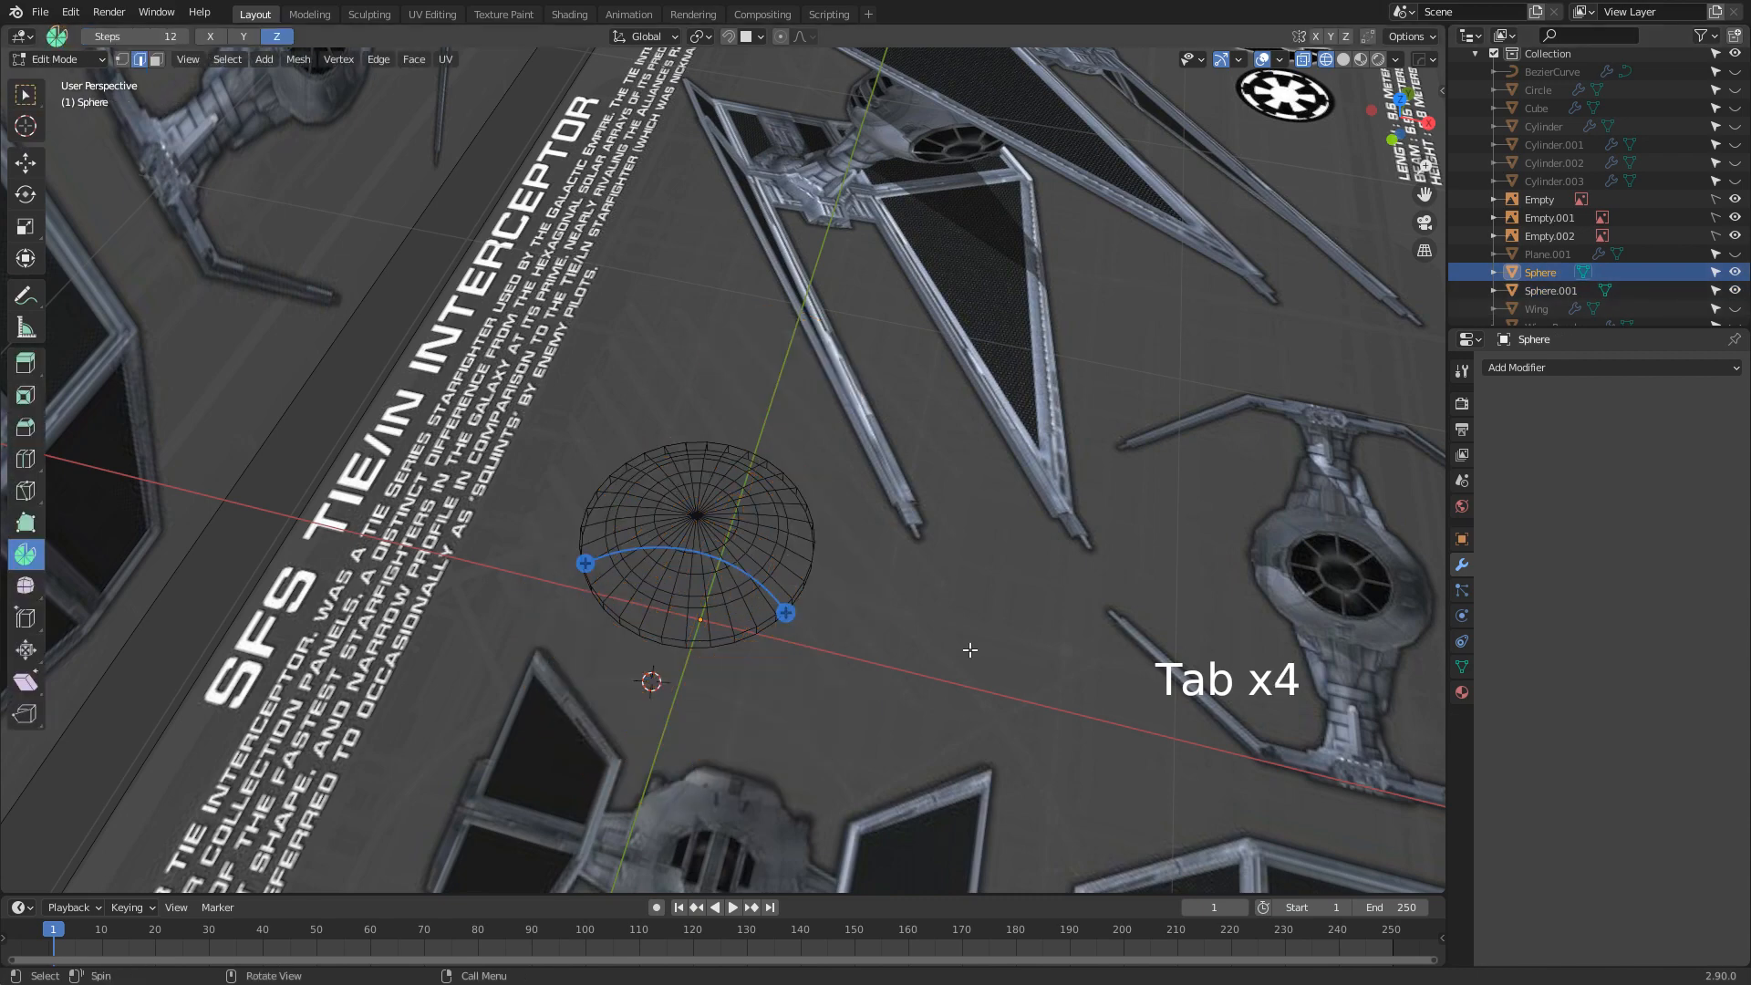
pyautogui.hotkey('alt', 'h')
pyautogui.scroll(2, 966, 643)
pyautogui.press('Tab')
# Hide the Sphere and open the separated hatch dome, Sphere.001, in Edit Mode in top view
pyautogui.press('Tab')
pyautogui.press('Tab')
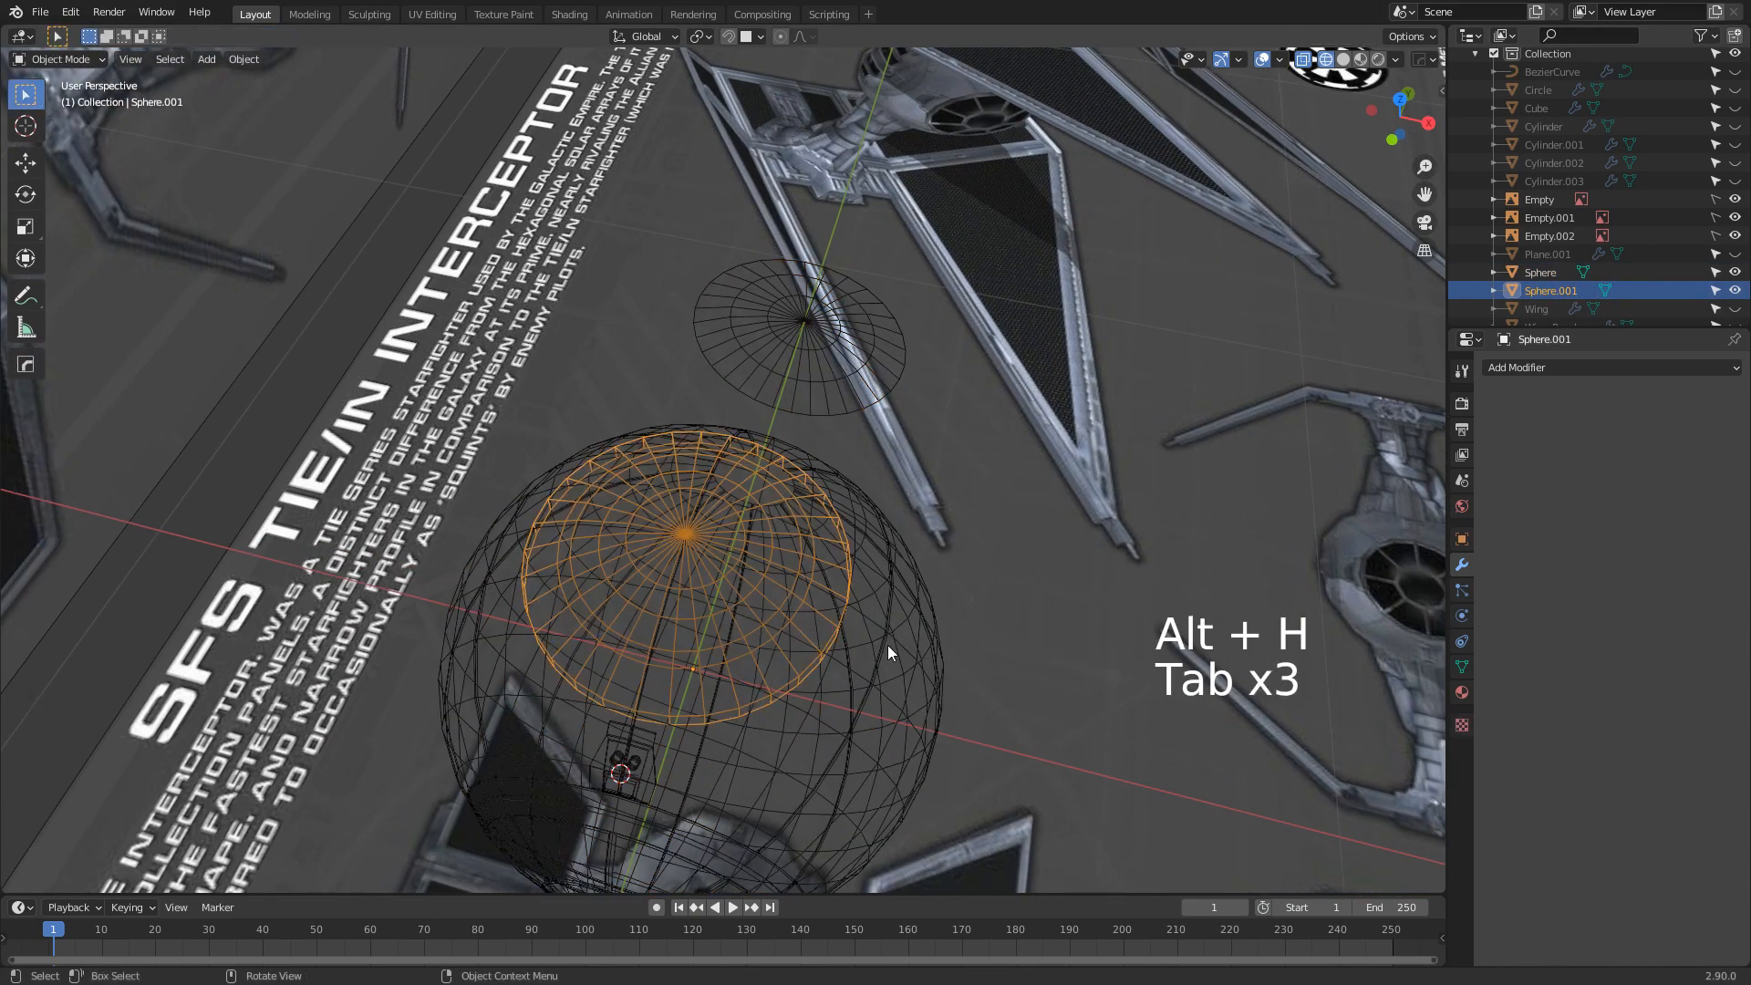
pyautogui.press('h')
pyautogui.press('Tab')
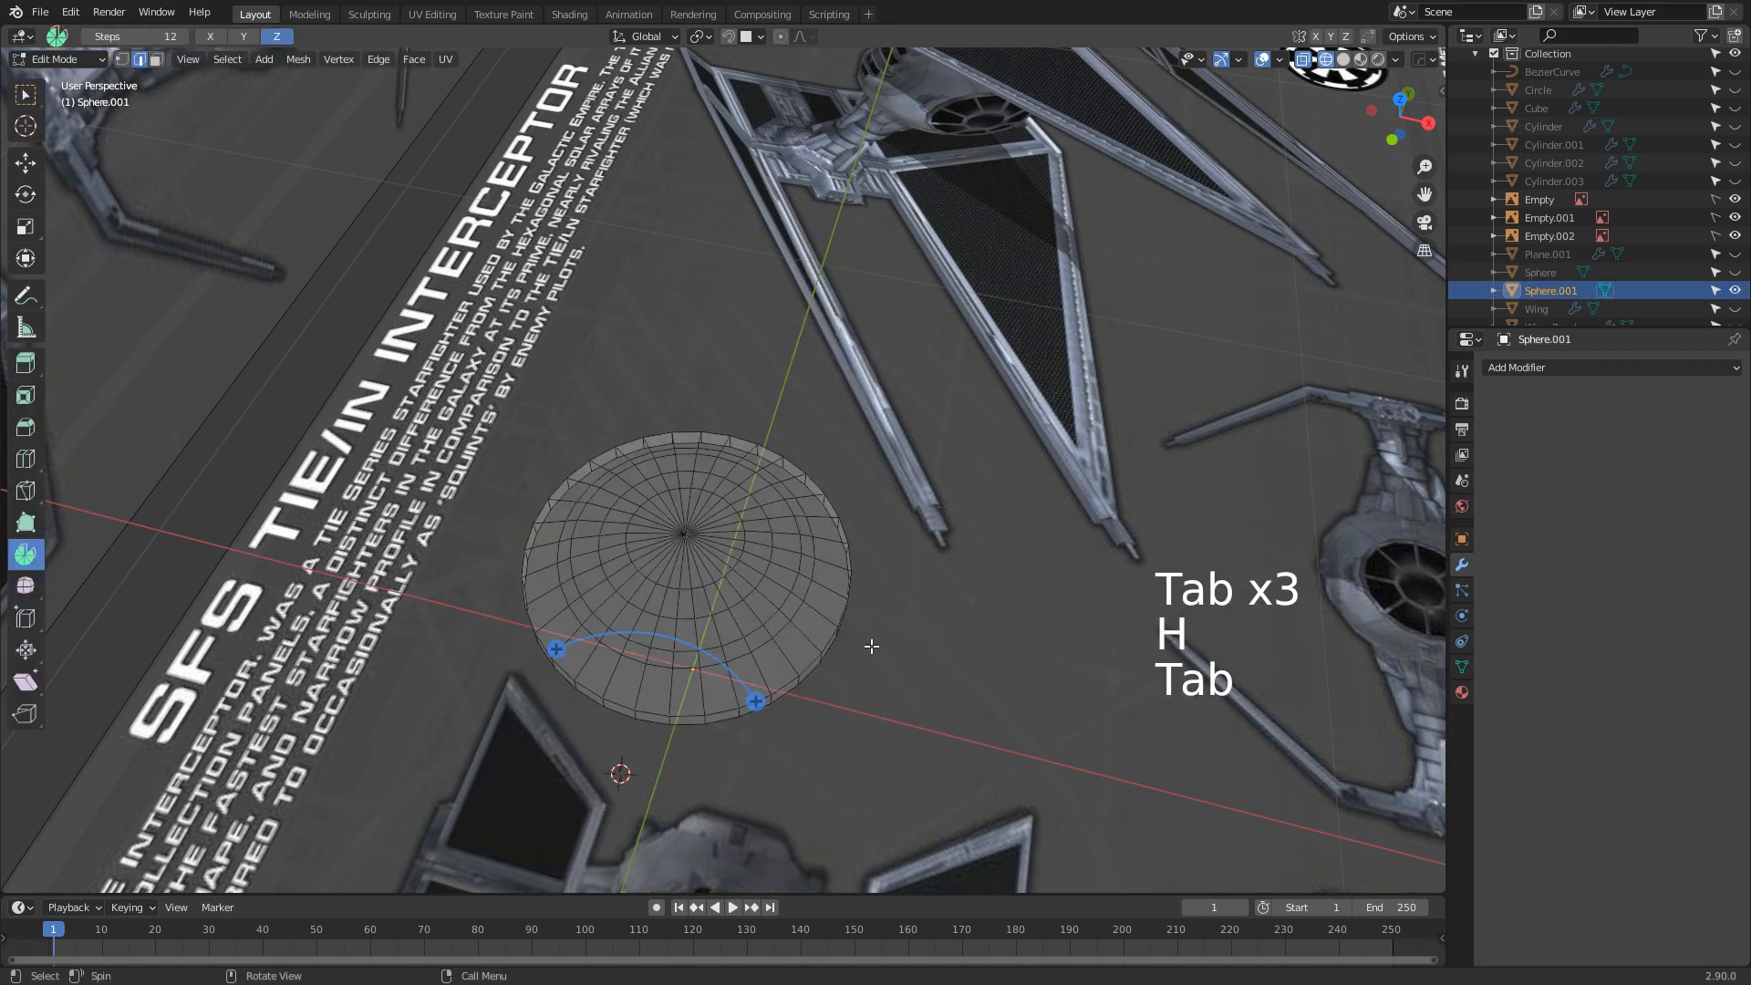
pyautogui.press('KP_7')
pyautogui.scroll(6, 852, 716)
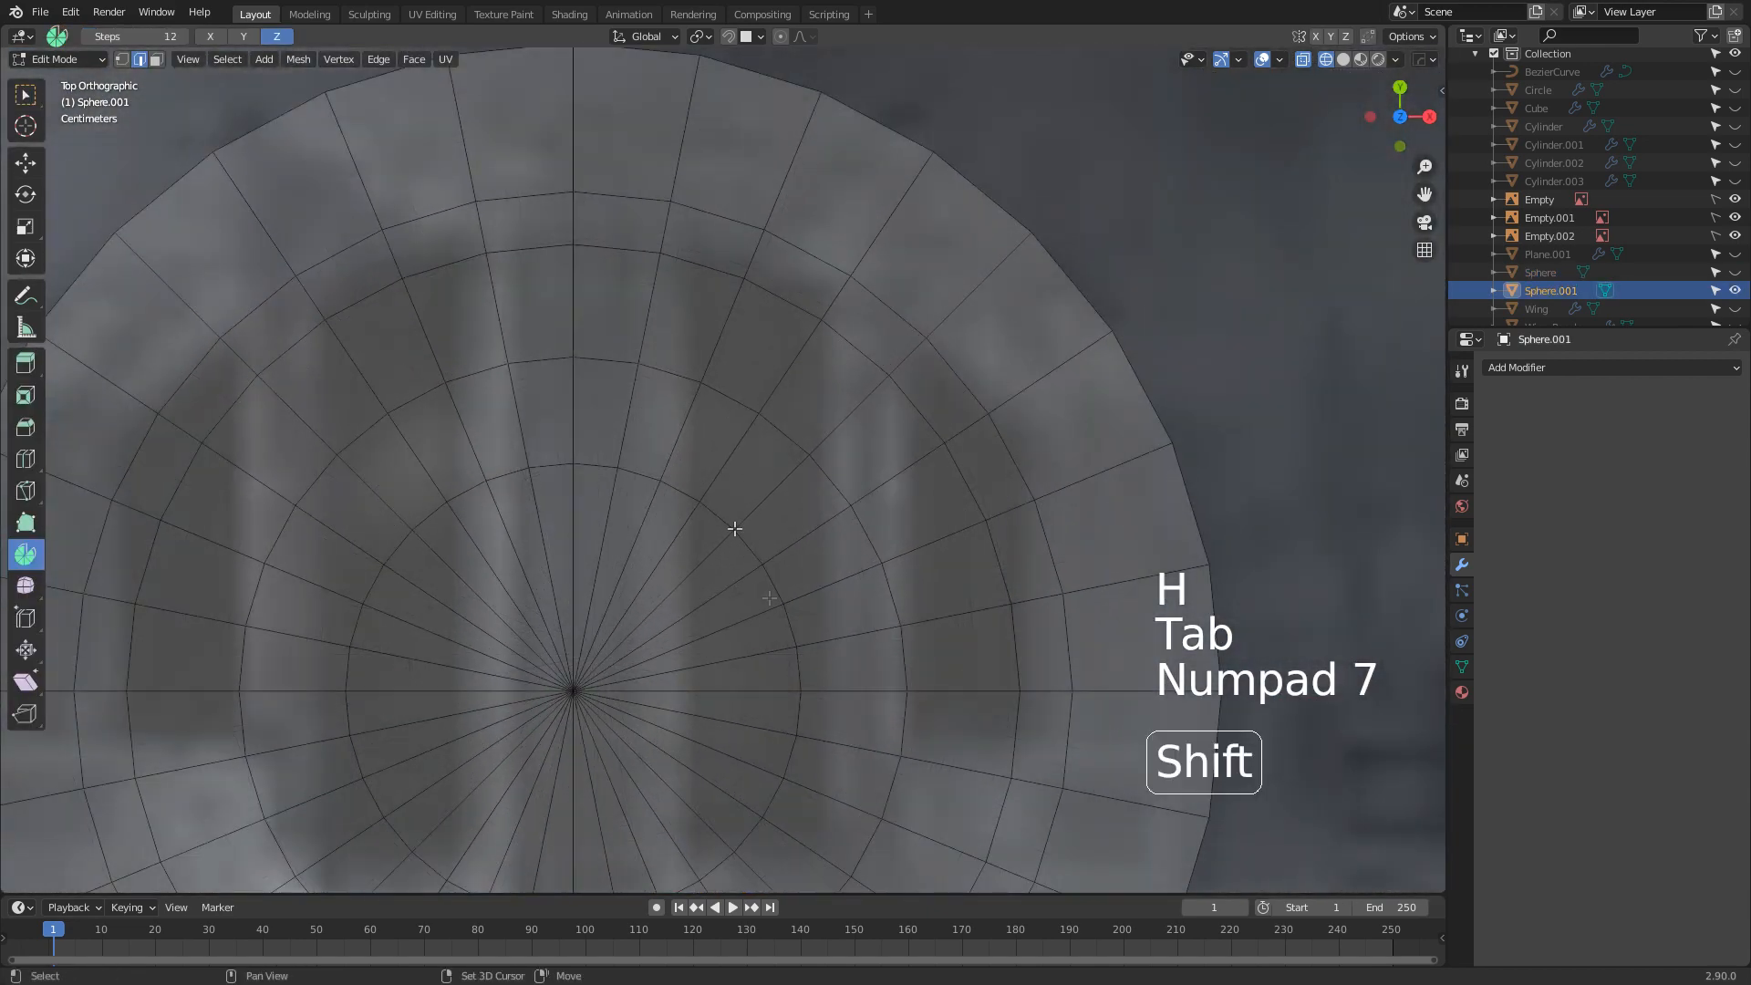
# Slide a vertex near the upper edge of the hatch's dark vent area along its edge to follow the reference
pyautogui.press('ctrl')
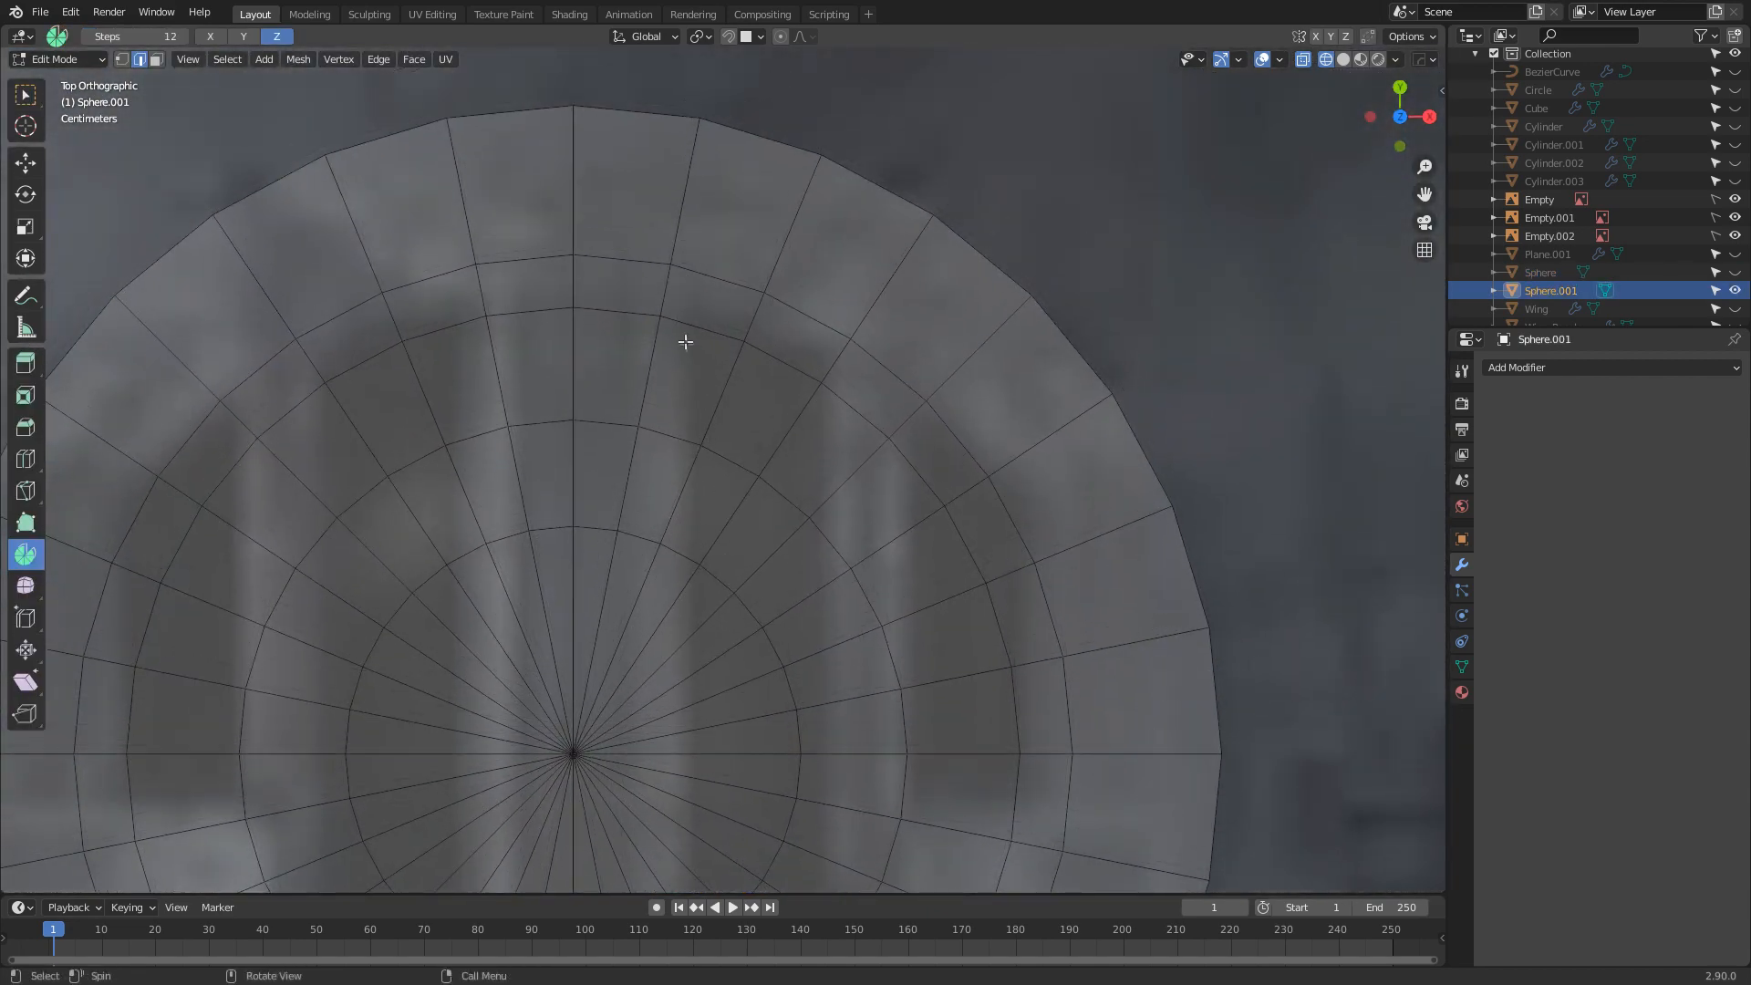
pyautogui.press('1')
pyautogui.click(697, 343)
pyautogui.press('g')
pyautogui.press('g')
pyautogui.click(759, 384)
# Add one loop cut just outside the hatch's innermost ring with a slide factor of about -0.207
pyautogui.keyDown('shift'); pyautogui.moveTo(718, 542); pyautogui.dragTo(686, 340, button='middle'); pyautogui.keyUp('shift')
pyautogui.keyDown('shift'); pyautogui.moveTo(692, 581); pyautogui.dragTo(690, 479, button='middle'); pyautogui.keyUp('shift')
pyautogui.click(686, 644)
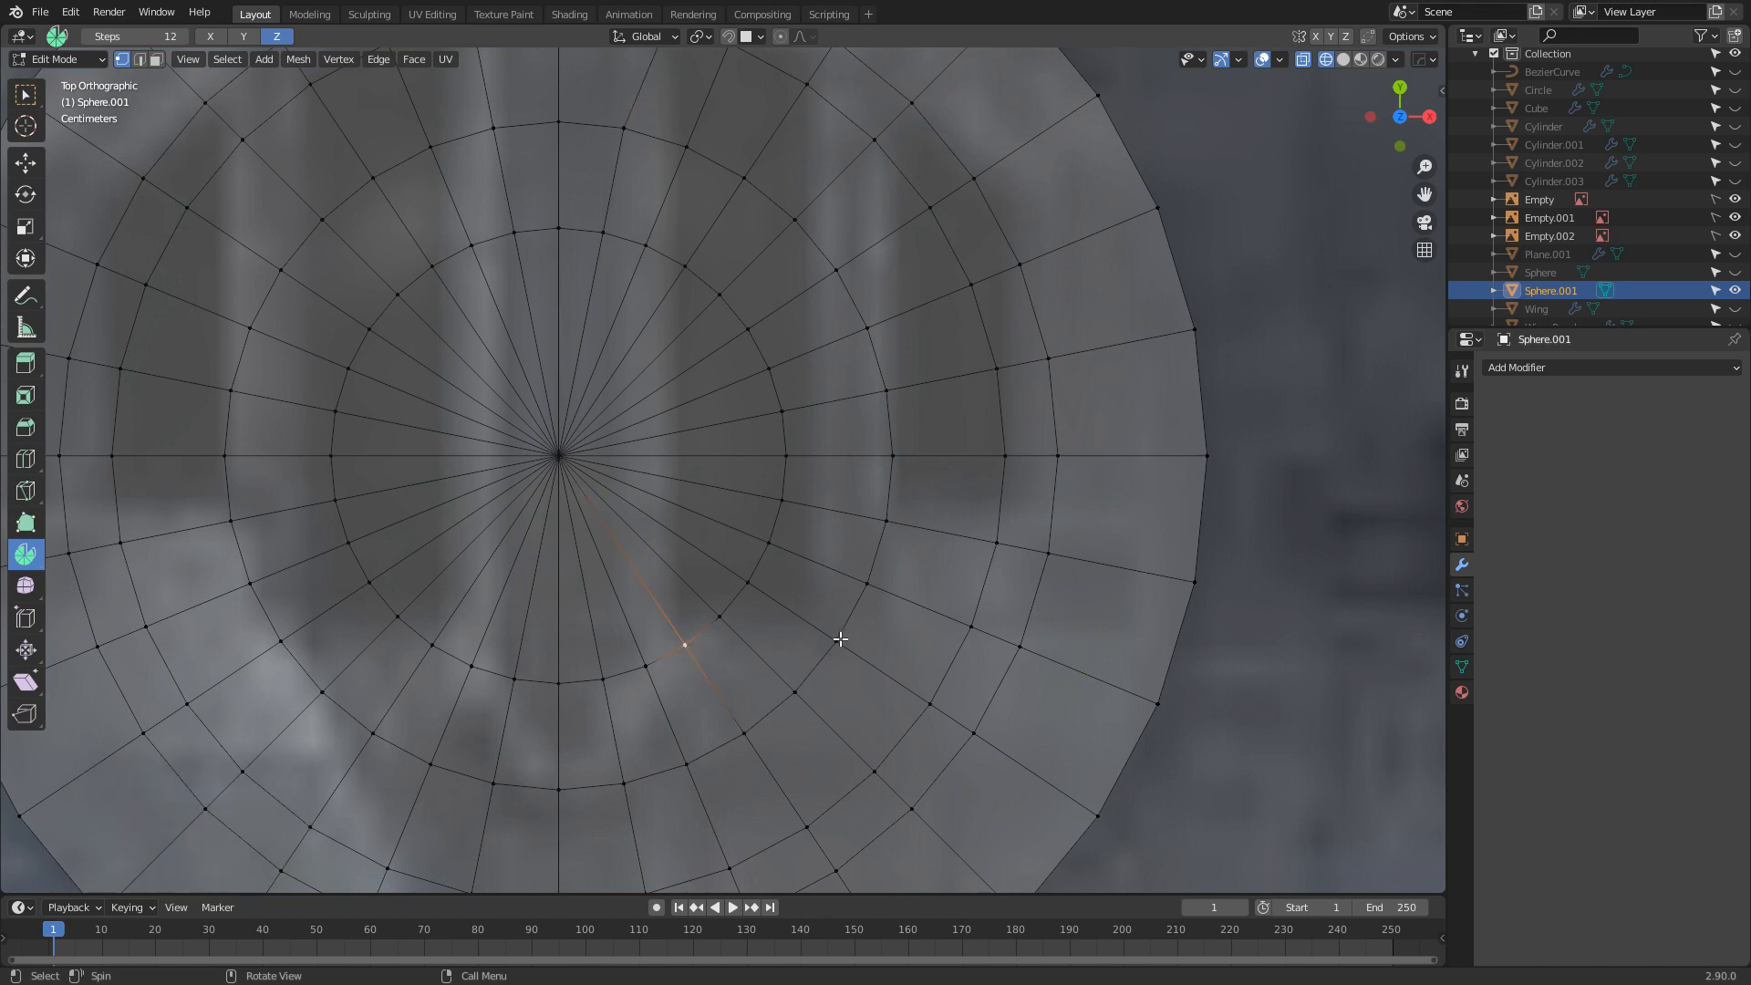
pyautogui.hotkey('ctrl', 'r')
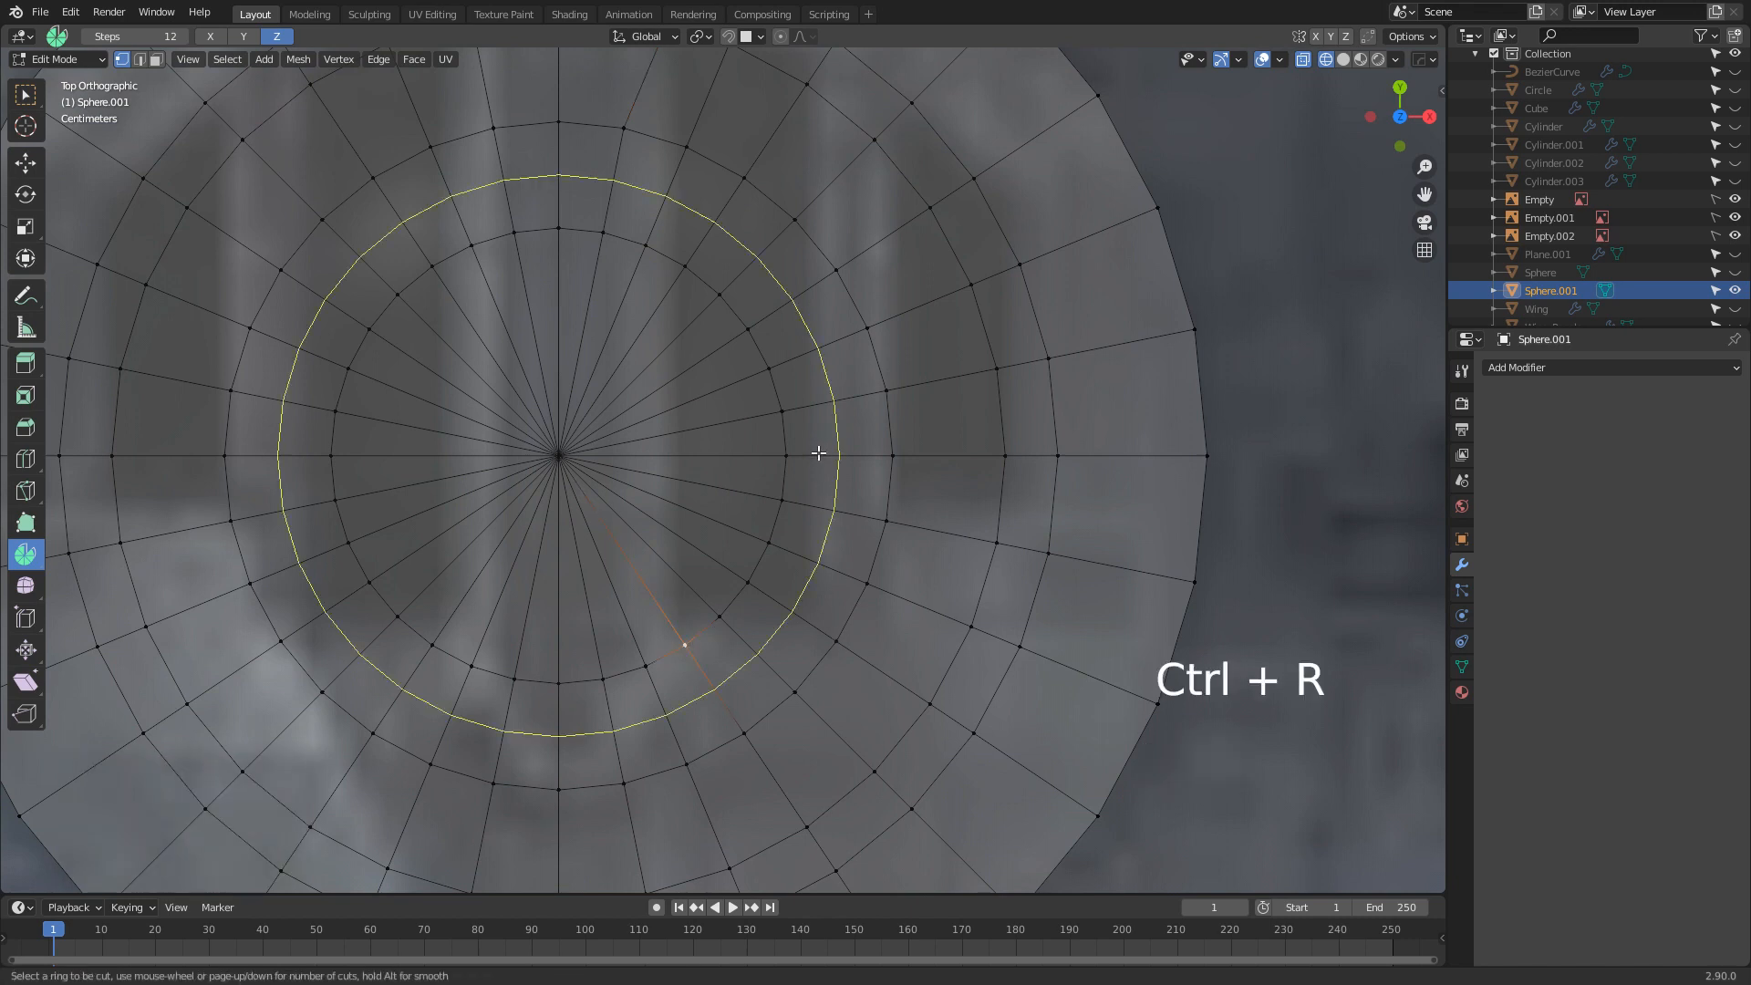
pyautogui.click(819, 455)
pyautogui.click(829, 503)
pyautogui.moveTo(865, 578); pyautogui.dragTo(796, 517, button='middle')
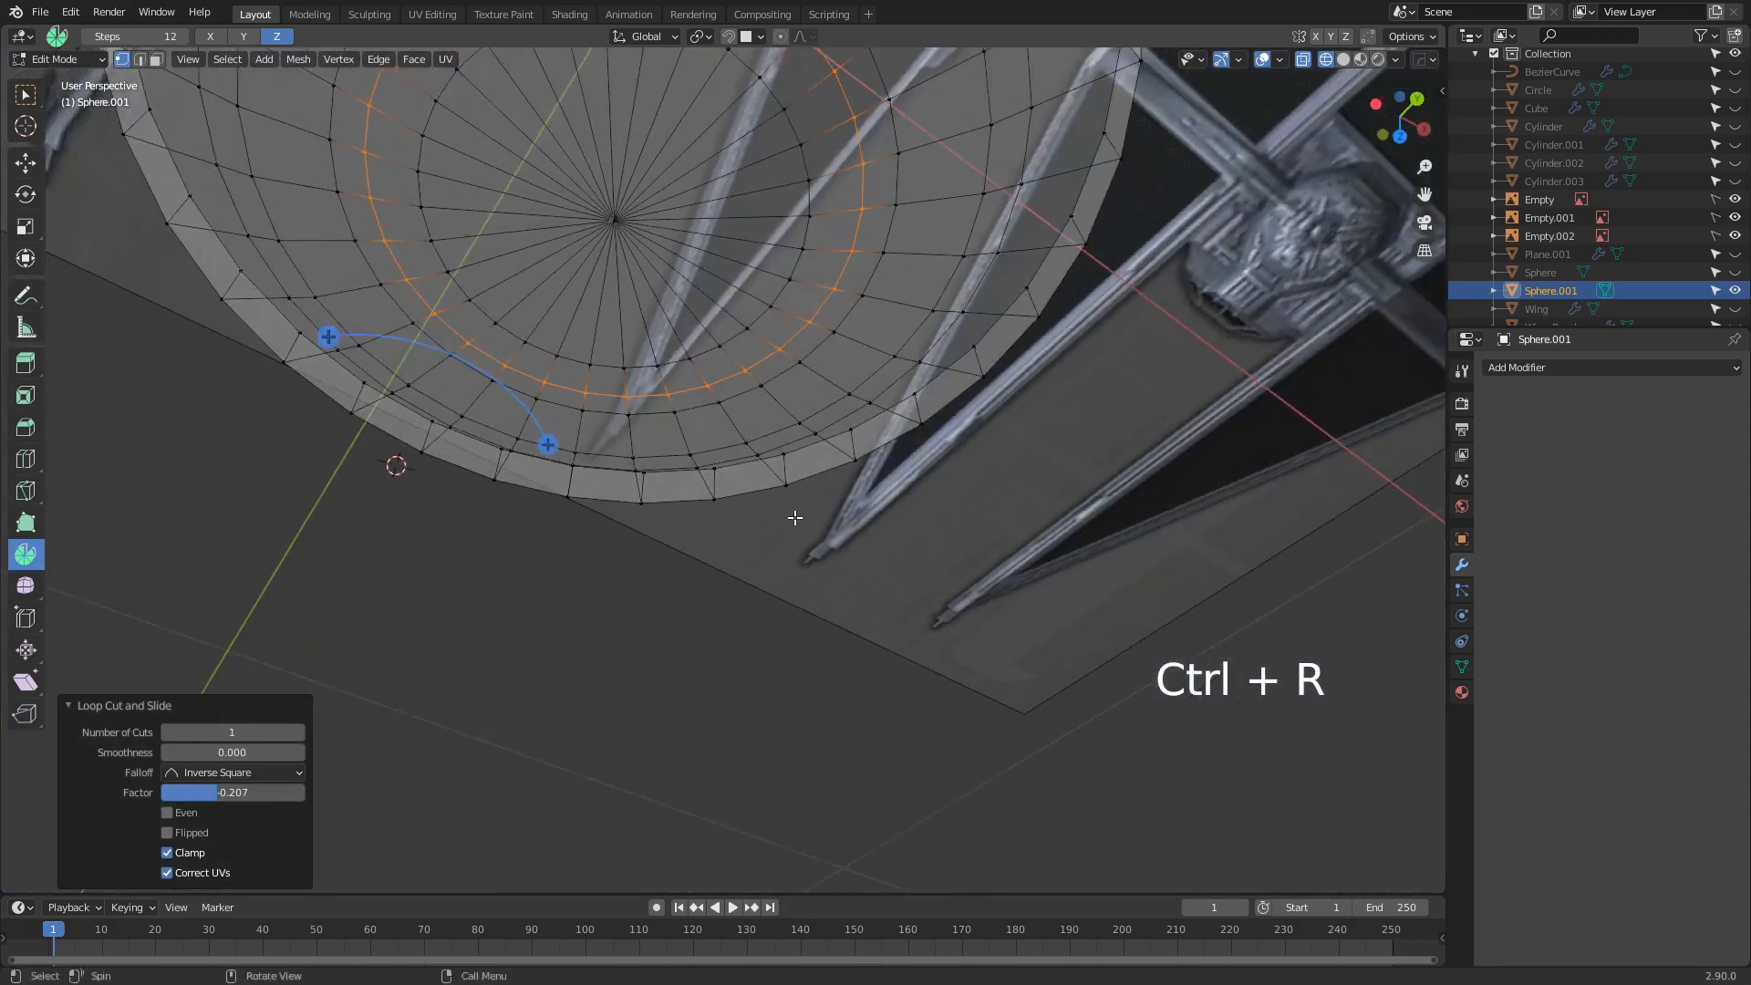
# Delete the faces of the hatch dome's negative-X half in top view
pyautogui.press('KP_7')
pyautogui.scroll(-4, 794, 518)
pyautogui.keyDown('shift'); pyautogui.moveTo(694, 565); pyautogui.dragTo(704, 407, button='middle'); pyautogui.keyUp('shift')
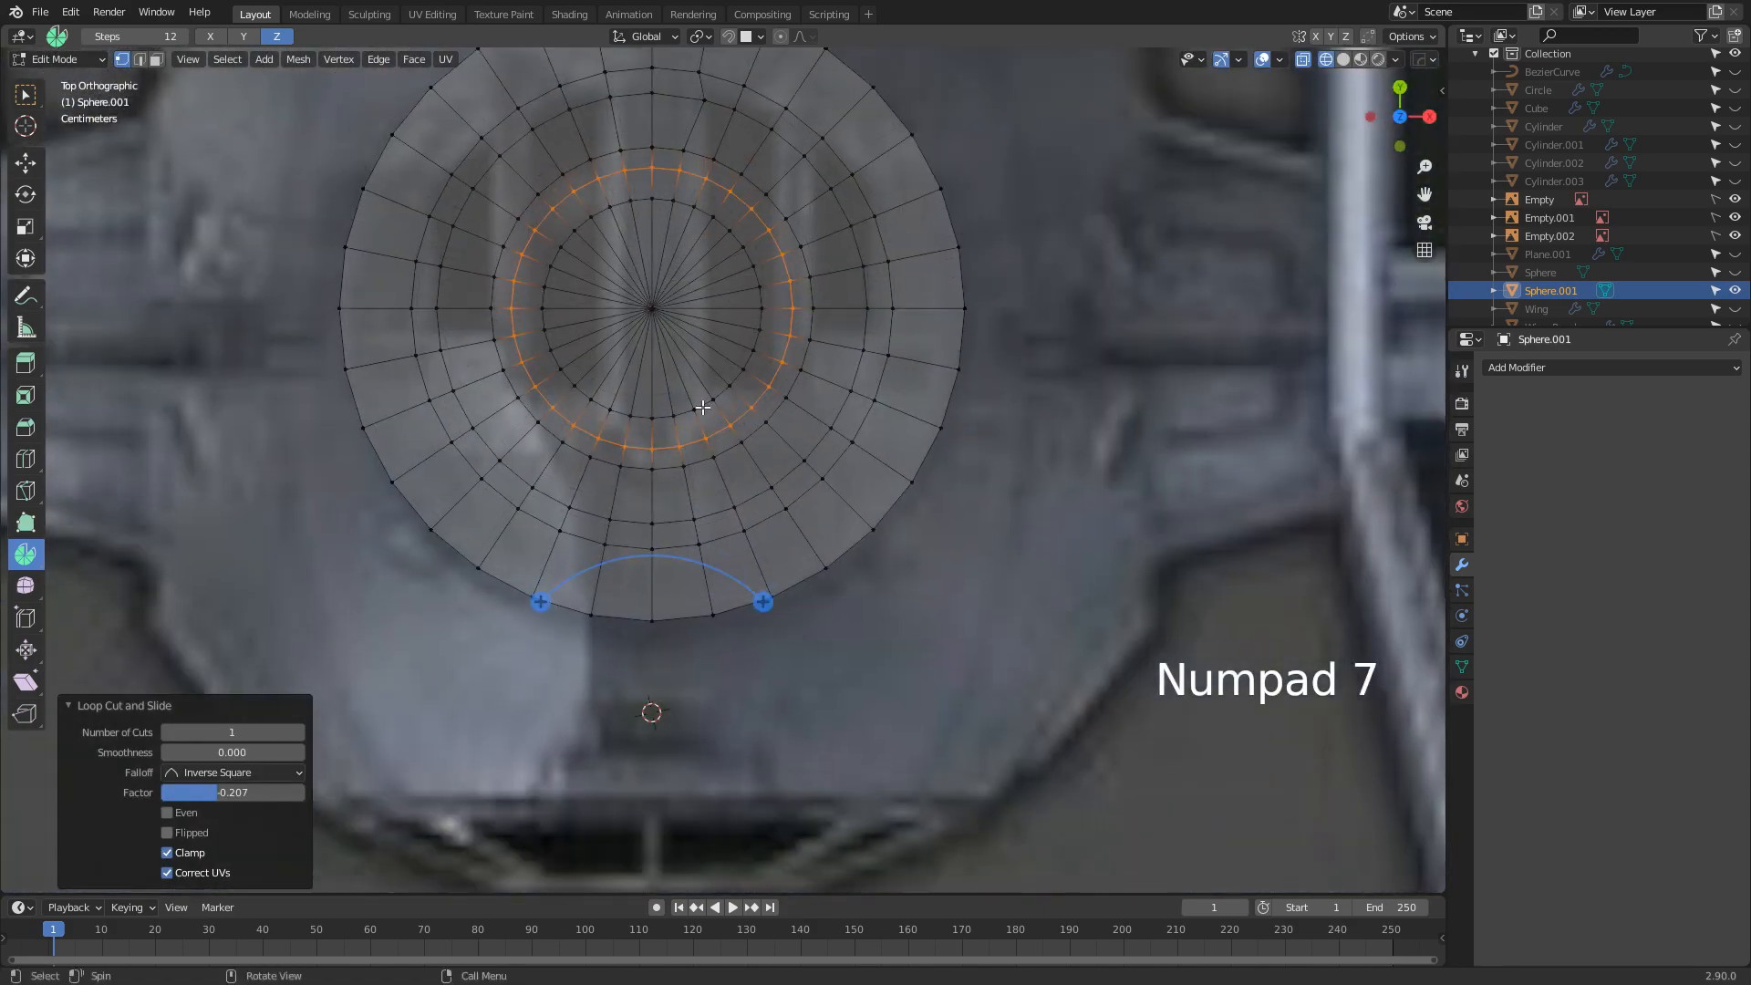
pyautogui.scroll(-1, 711, 323)
pyautogui.press('v')
pyautogui.click(668, 69)
pyautogui.hotkey('ctrl', 'z')
pyautogui.press('b')
pyautogui.moveTo(668, 66); pyautogui.dragTo(352, 771)
pyautogui.press('Delete')
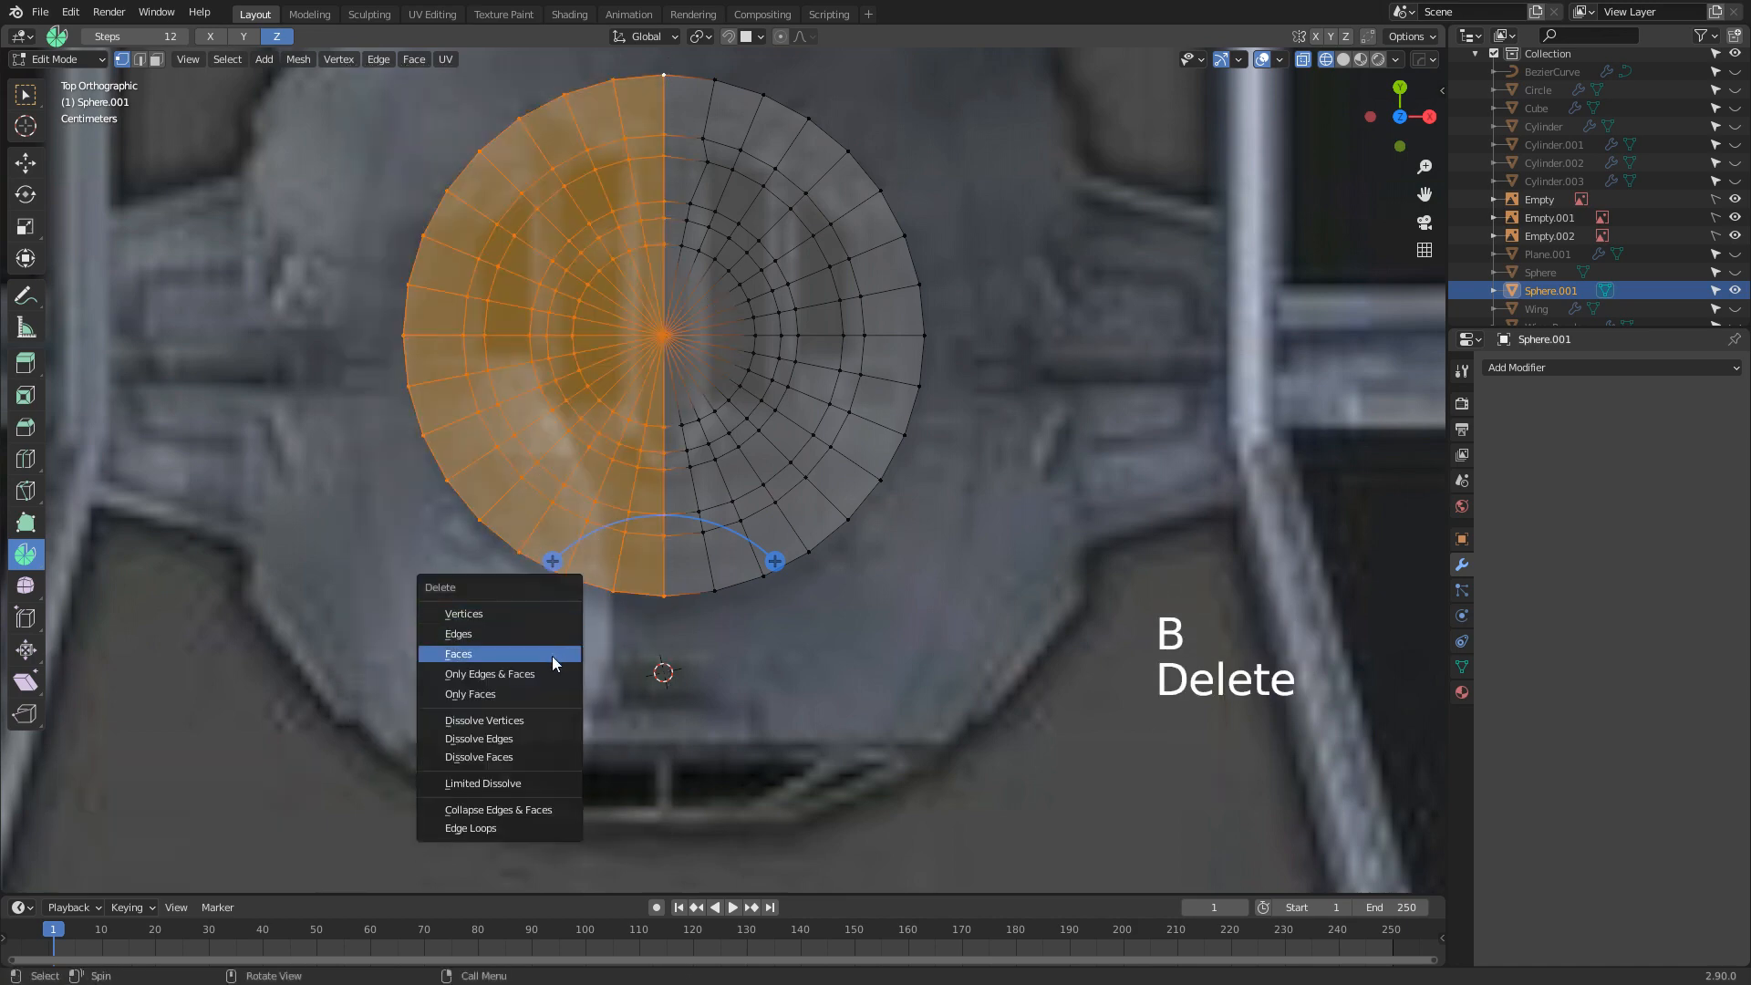
pyautogui.click(551, 655)
# Add a Mirror modifier on the X axis to the halved hatch dome
pyautogui.scroll(3, 645, 731)
pyautogui.click(1616, 368)
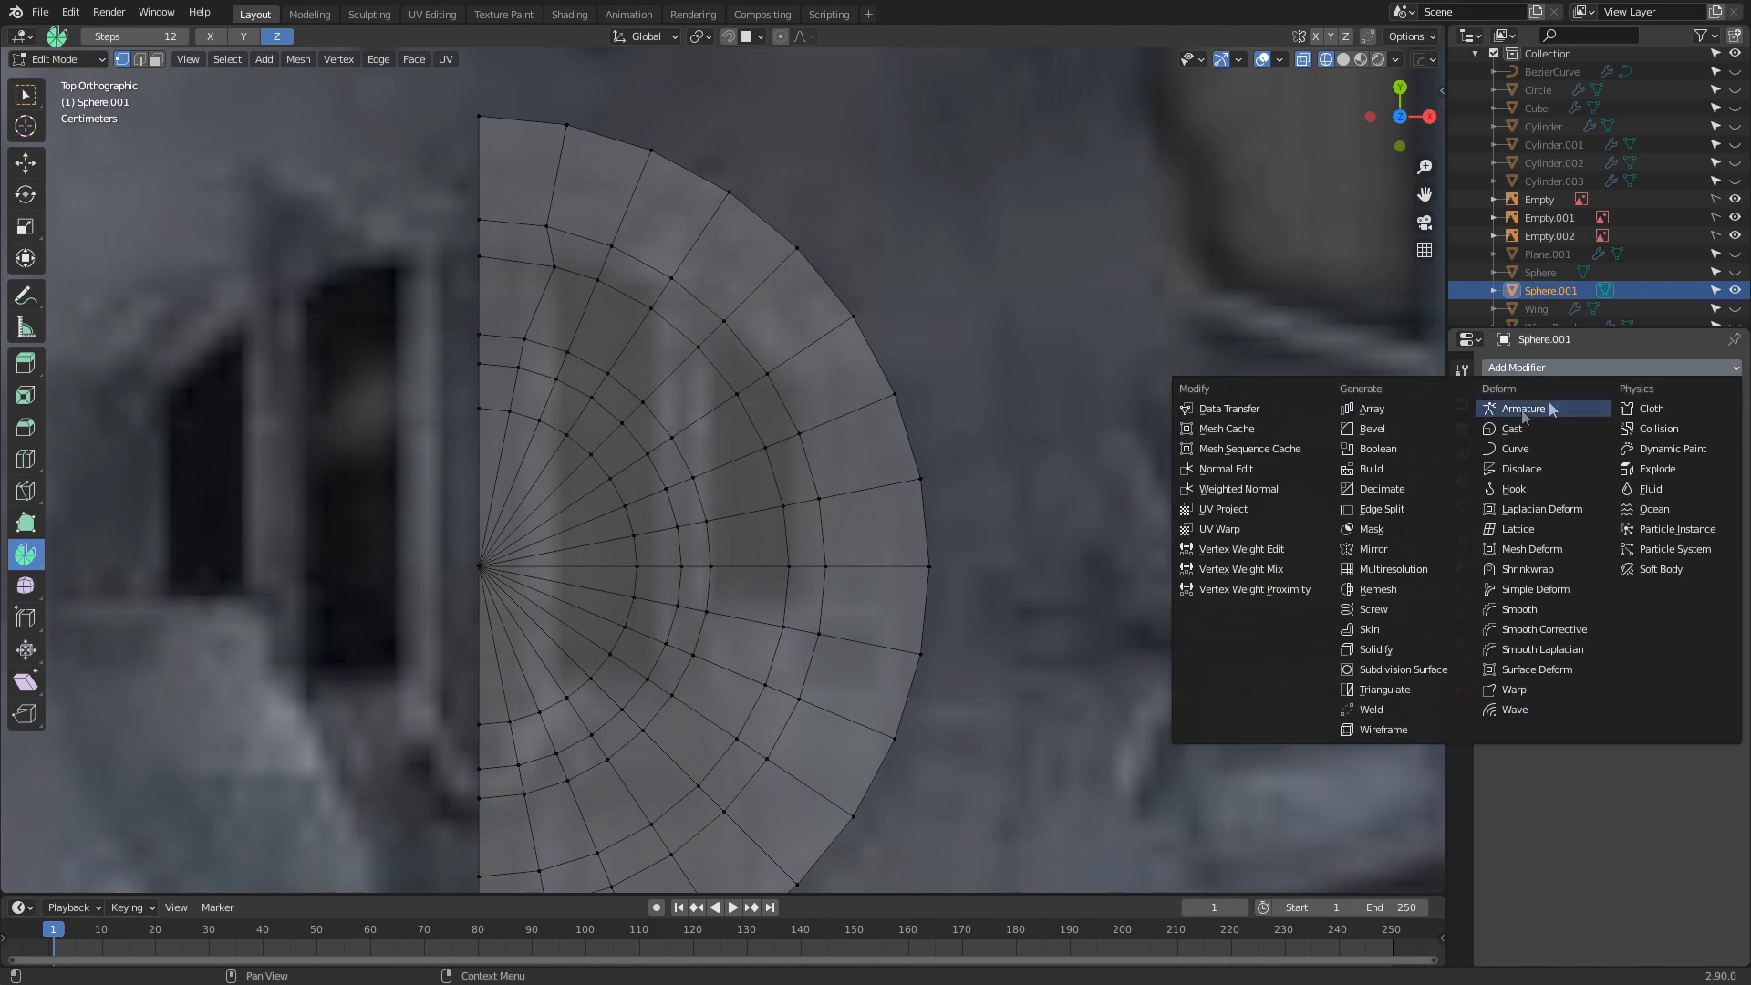
pyautogui.click(1394, 539)
# Slide the vertex near the inner vent's upper inner corner inward along its spoke by a factor of about 0.154
pyautogui.keyDown('shift'); pyautogui.moveTo(519, 490); pyautogui.dragTo(595, 576, button='middle'); pyautogui.keyUp('shift')
pyautogui.keyDown('shift'); pyautogui.moveTo(694, 446); pyautogui.dragTo(676, 563, button='middle'); pyautogui.keyUp('shift')
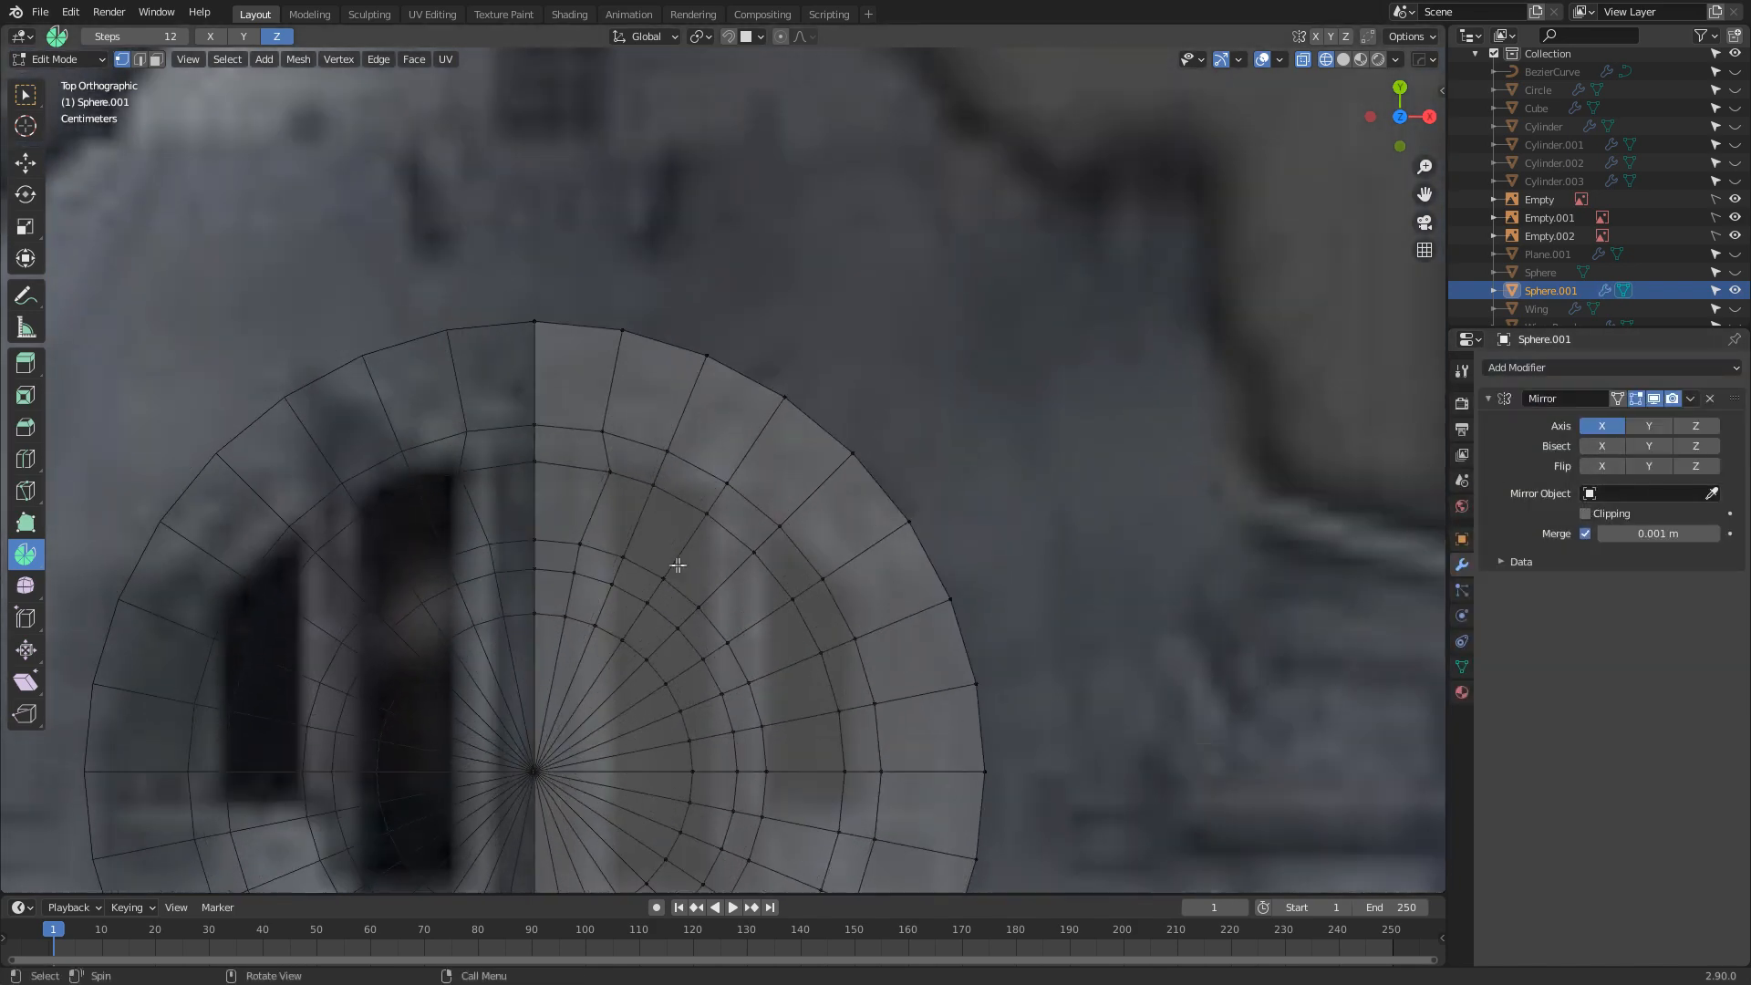
pyautogui.scroll(2, 677, 563)
pyautogui.click(698, 537)
pyautogui.click(737, 500)
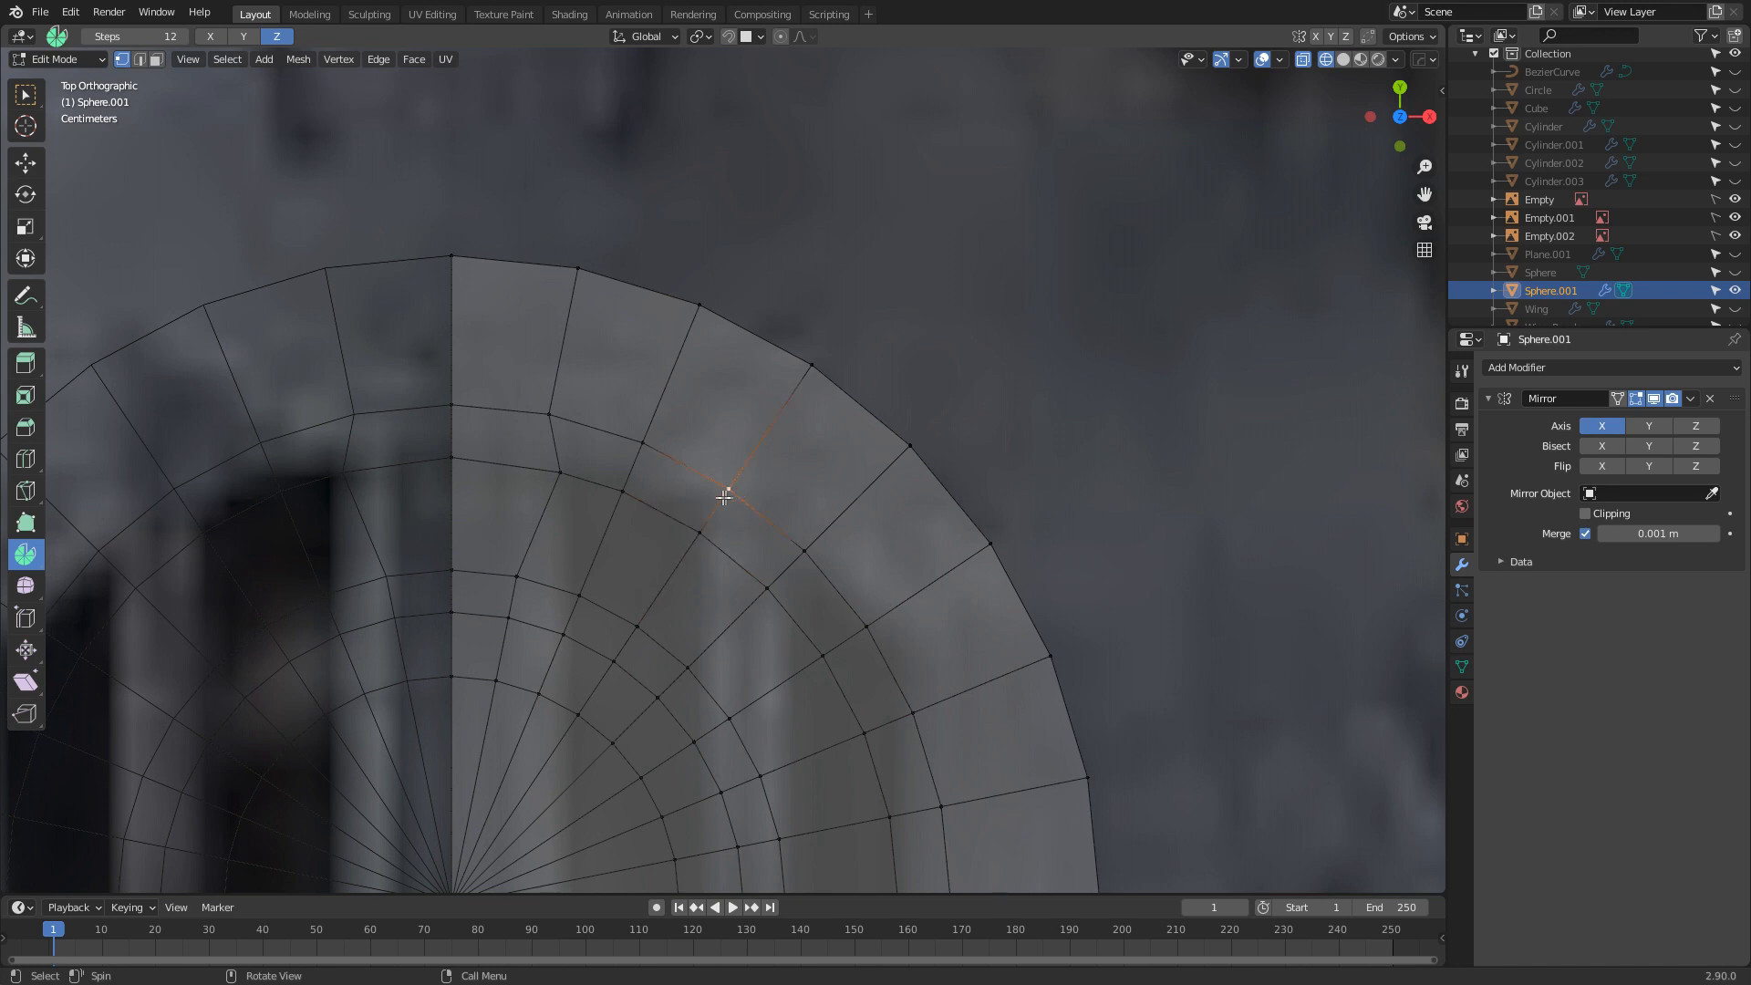
pyautogui.click(562, 477)
pyautogui.press('g')
pyautogui.press('g')
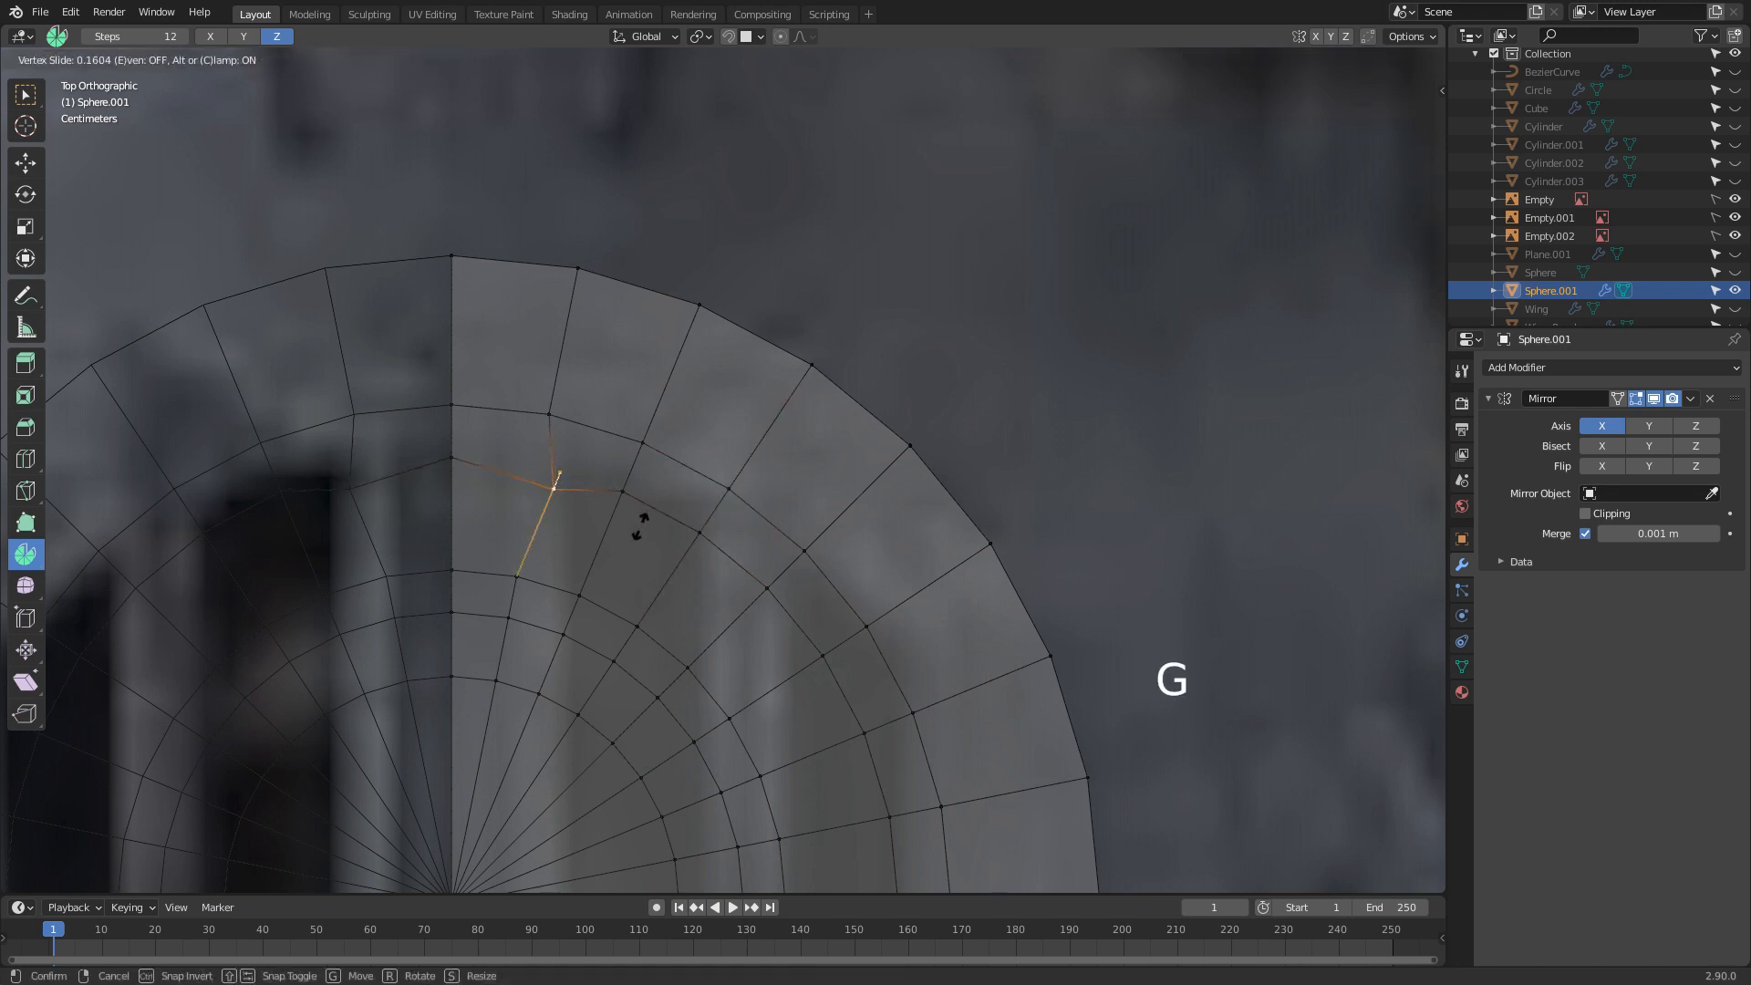
pyautogui.click(644, 524)
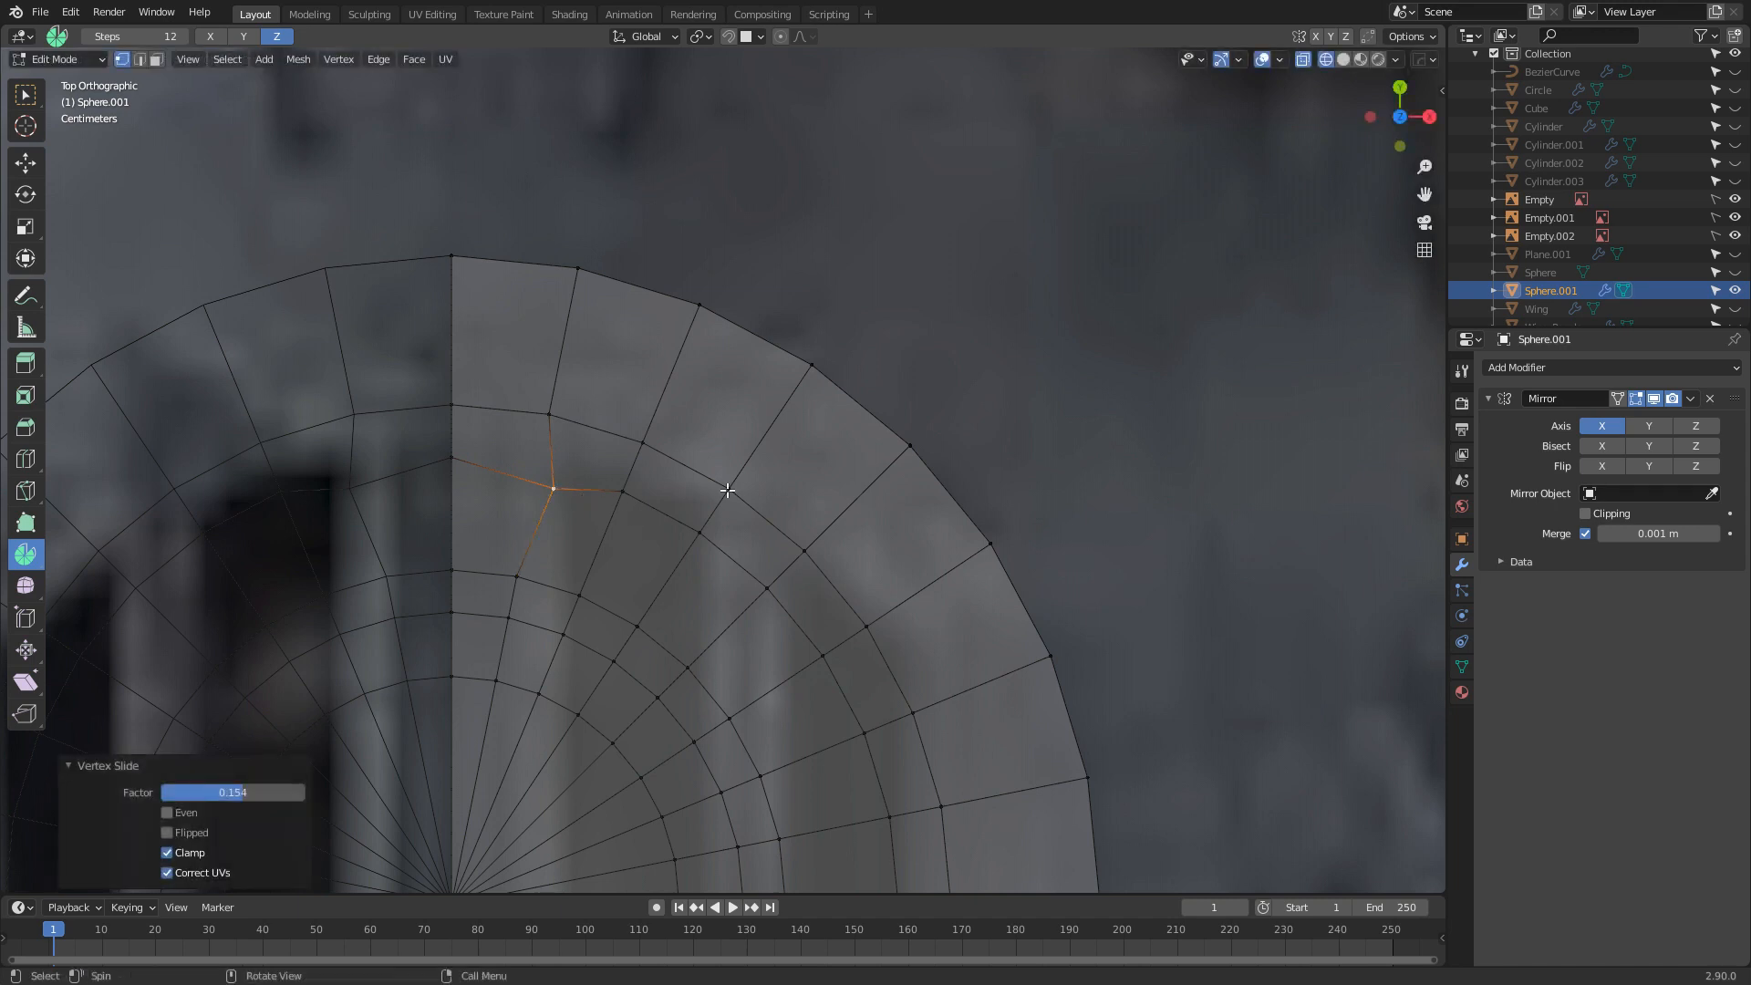
pyautogui.keyDown('shift'); pyautogui.moveTo(728, 764); pyautogui.dragTo(756, 613, button='middle'); pyautogui.keyUp('shift')
pyautogui.keyDown('shift'); pyautogui.moveTo(695, 529); pyautogui.dragTo(680, 387, button='middle'); pyautogui.keyUp('shift')
pyautogui.press('k')
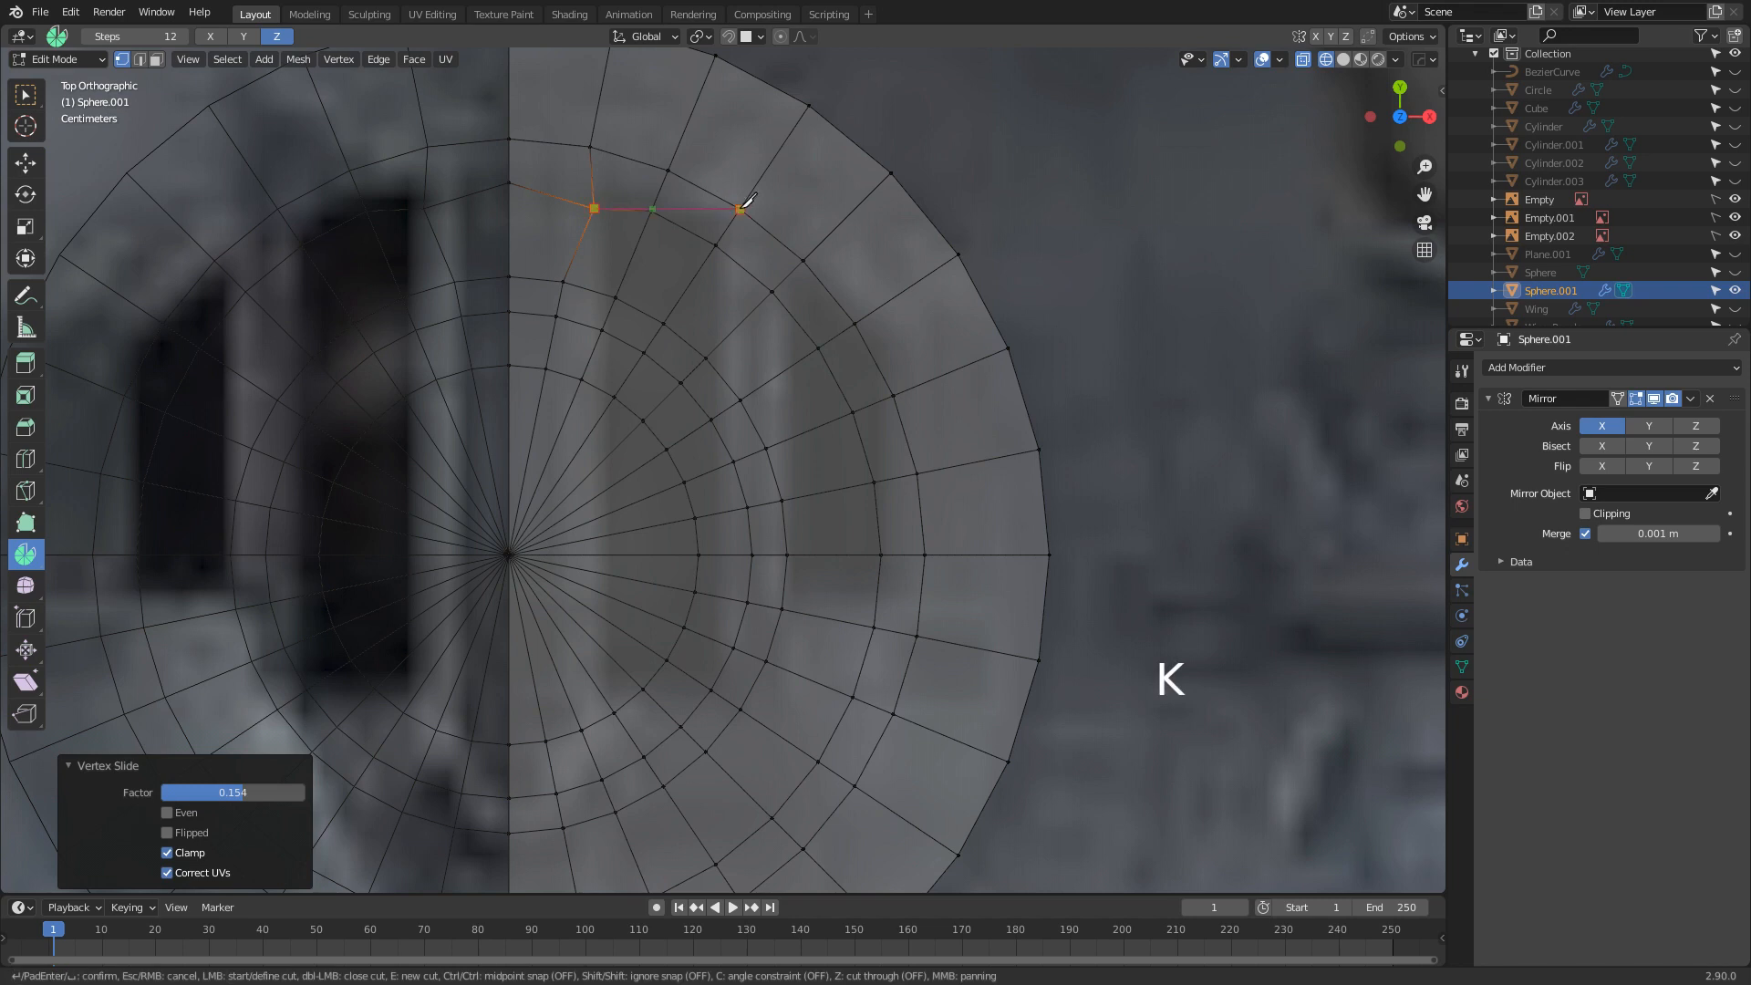
pyautogui.press('z')
pyautogui.click(740, 209)
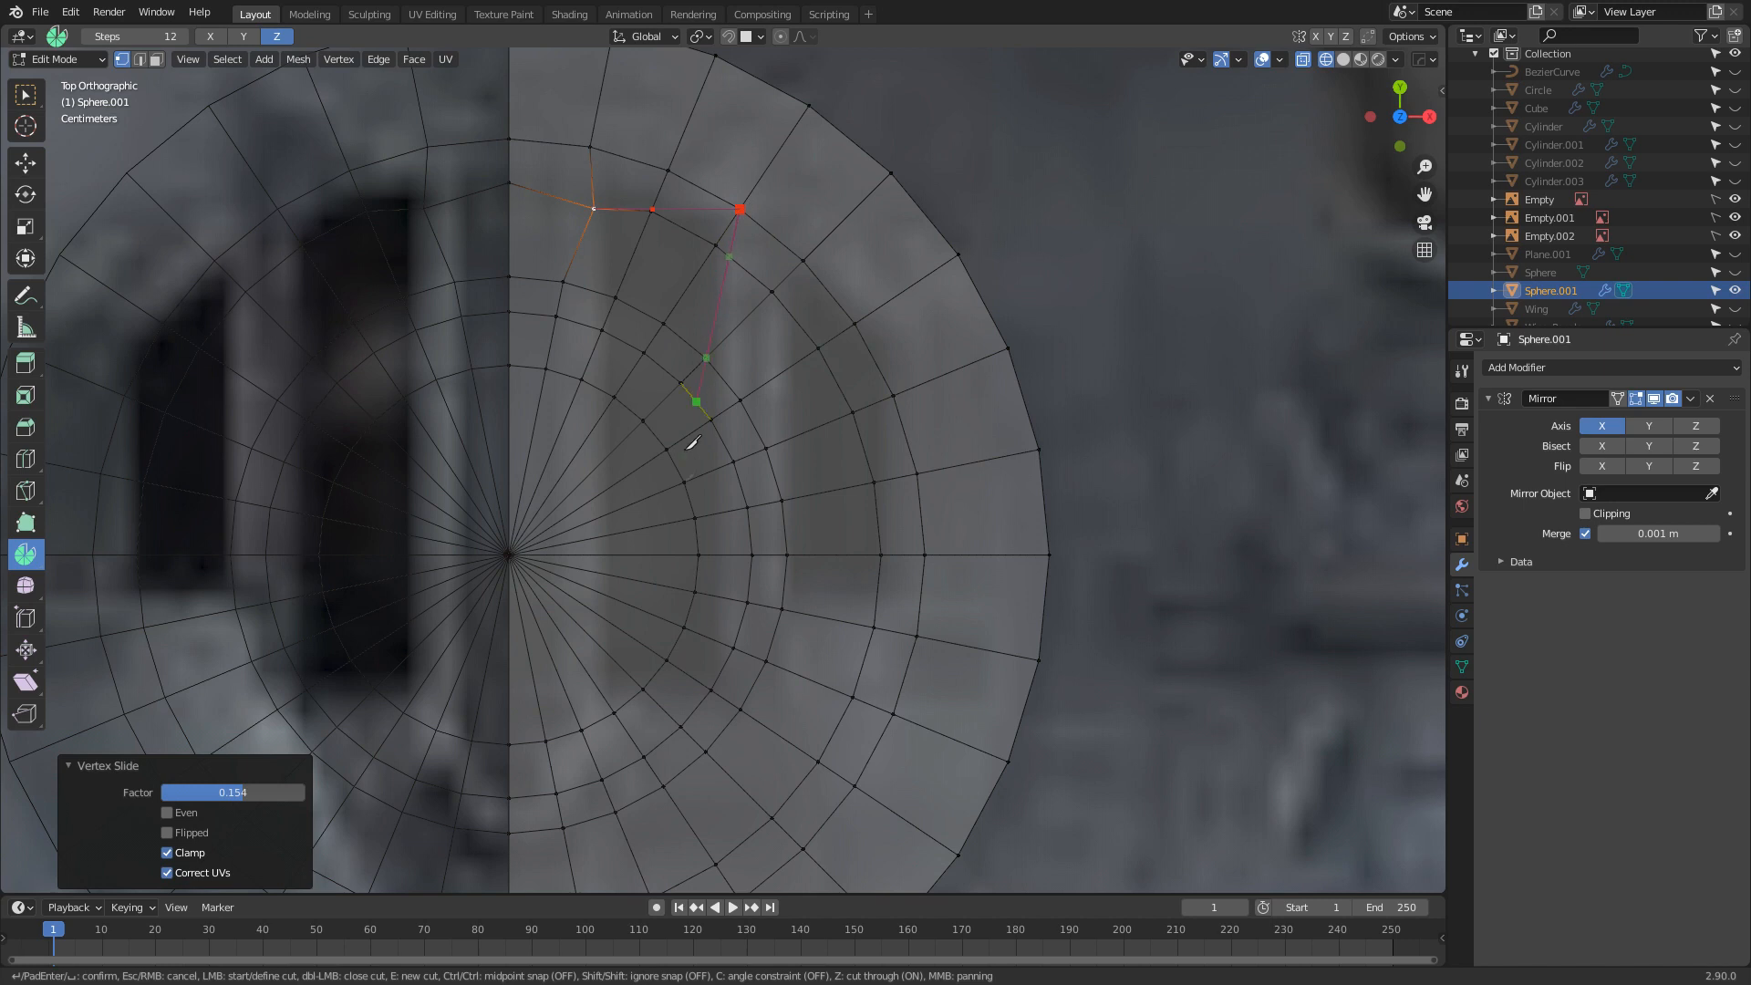
pyautogui.rightClick(713, 690)
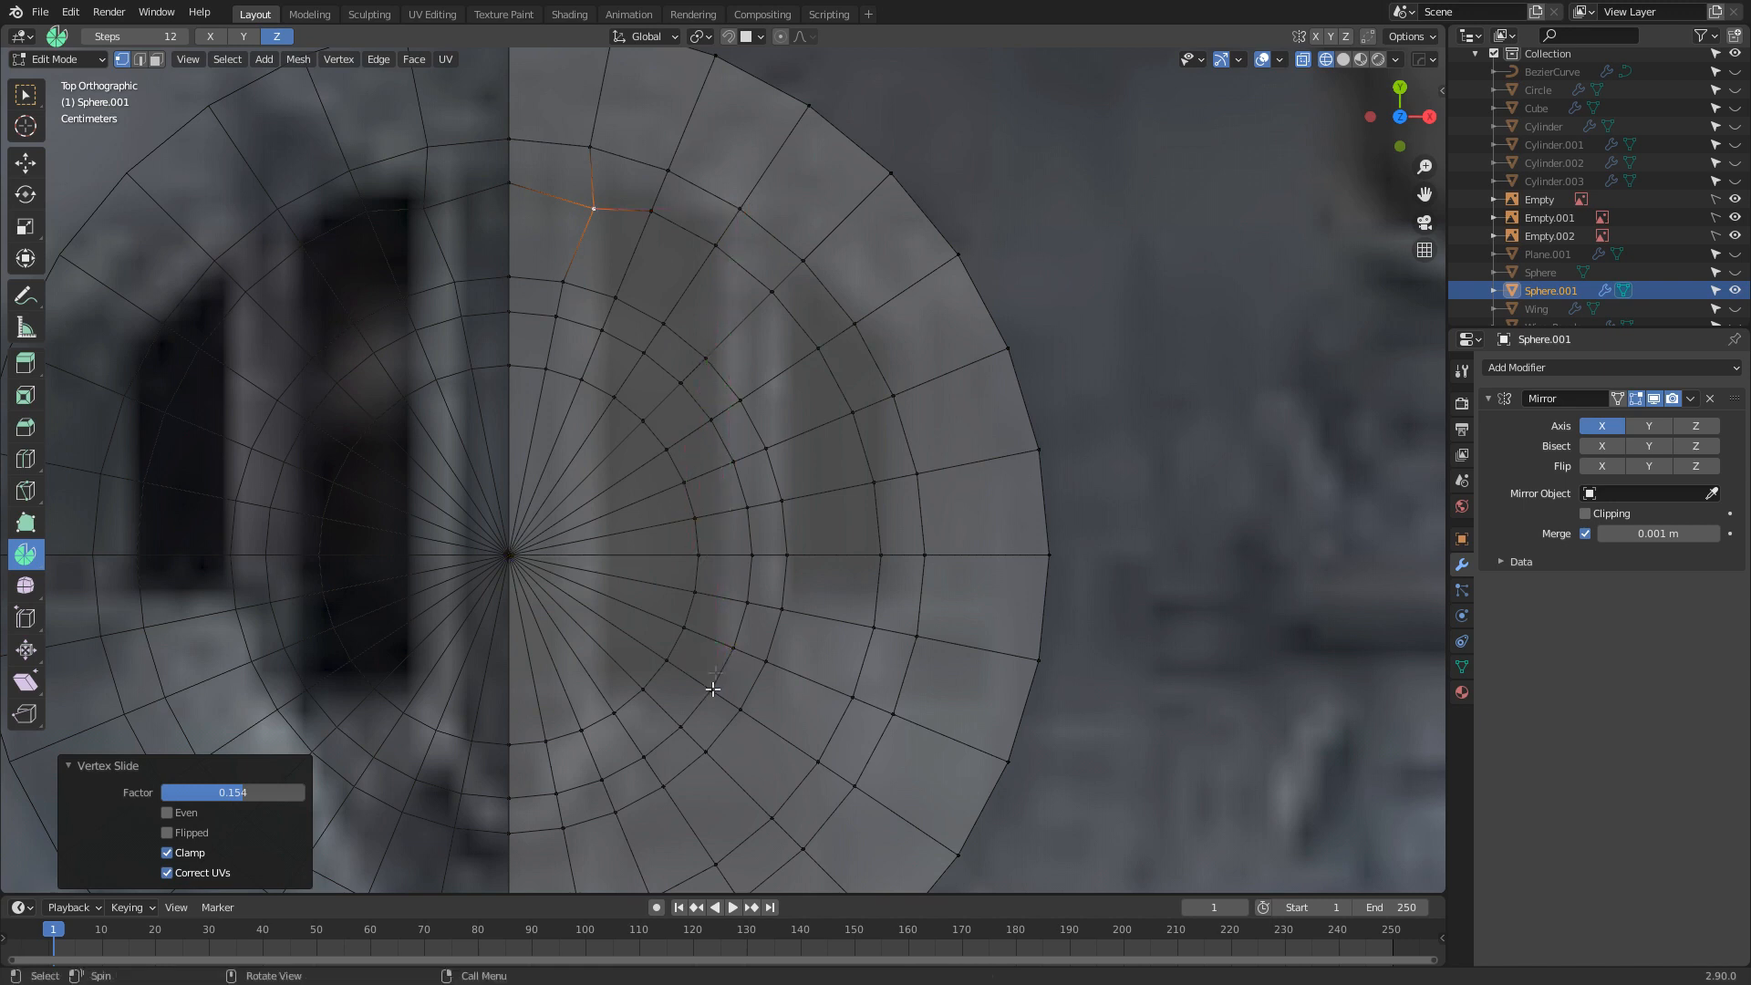
# Try to move the vertex at the inner vent's upper outer corner freely toward the reference edge, and undo the move
pyautogui.click(743, 204)
pyautogui.press('g')
pyautogui.press('g')
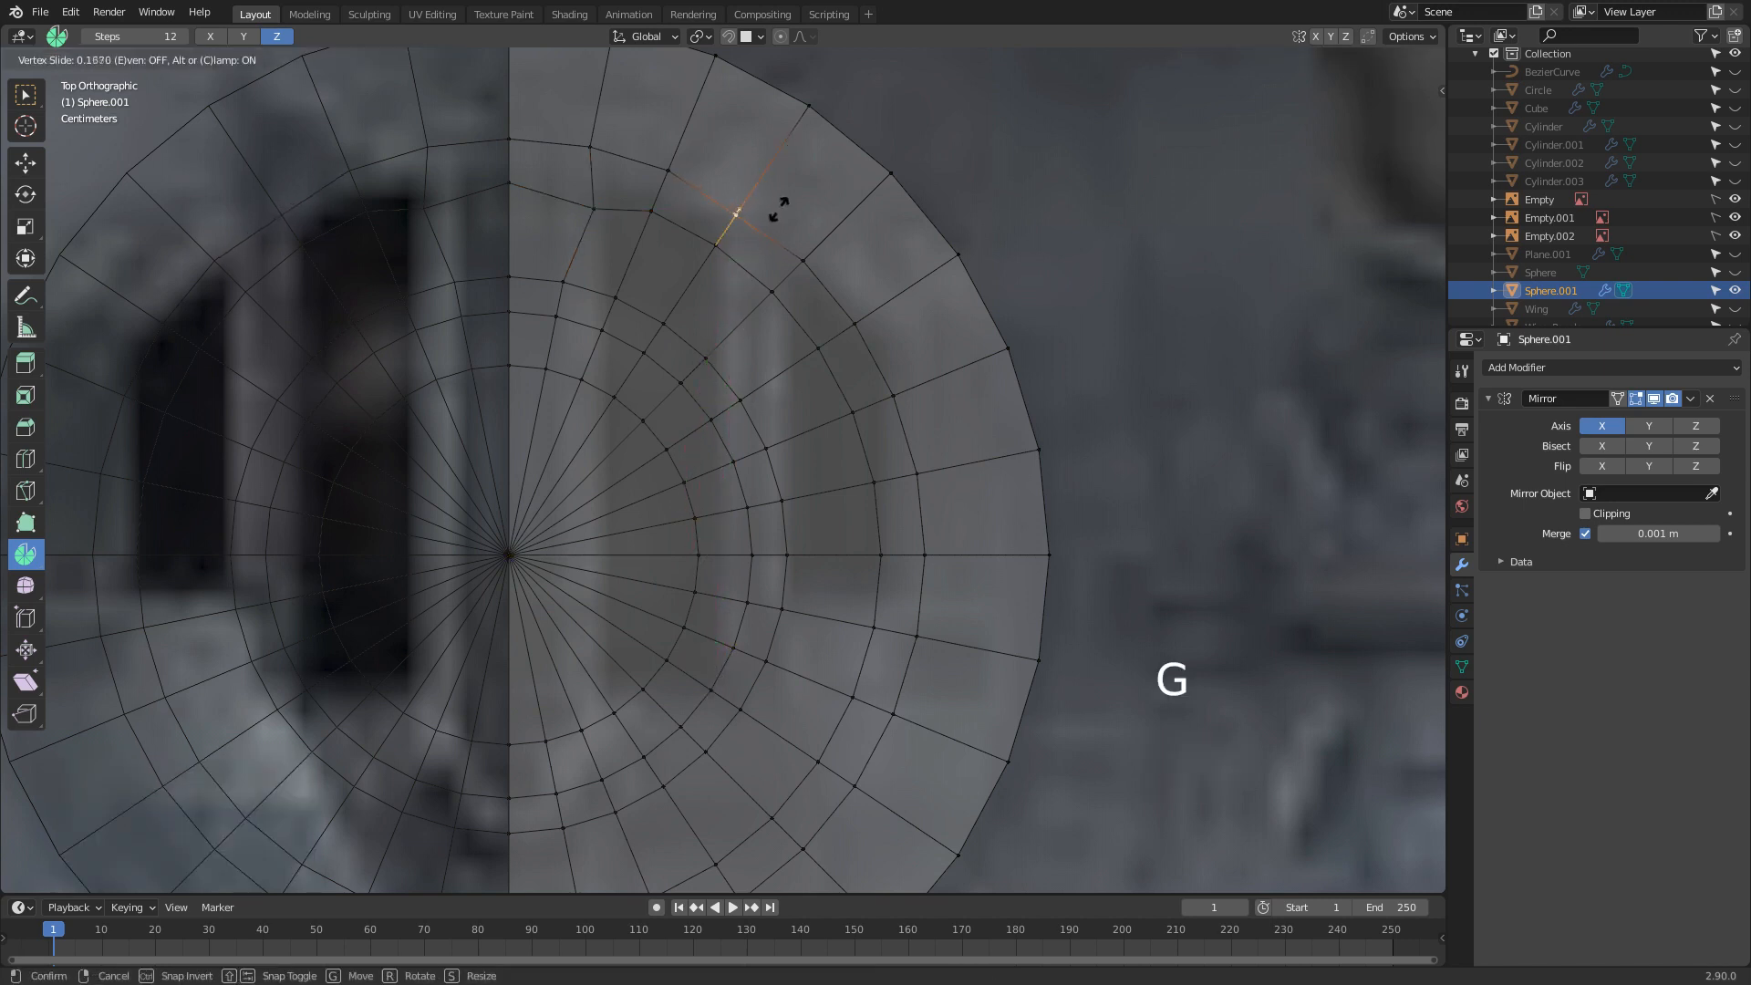
pyautogui.press('g')
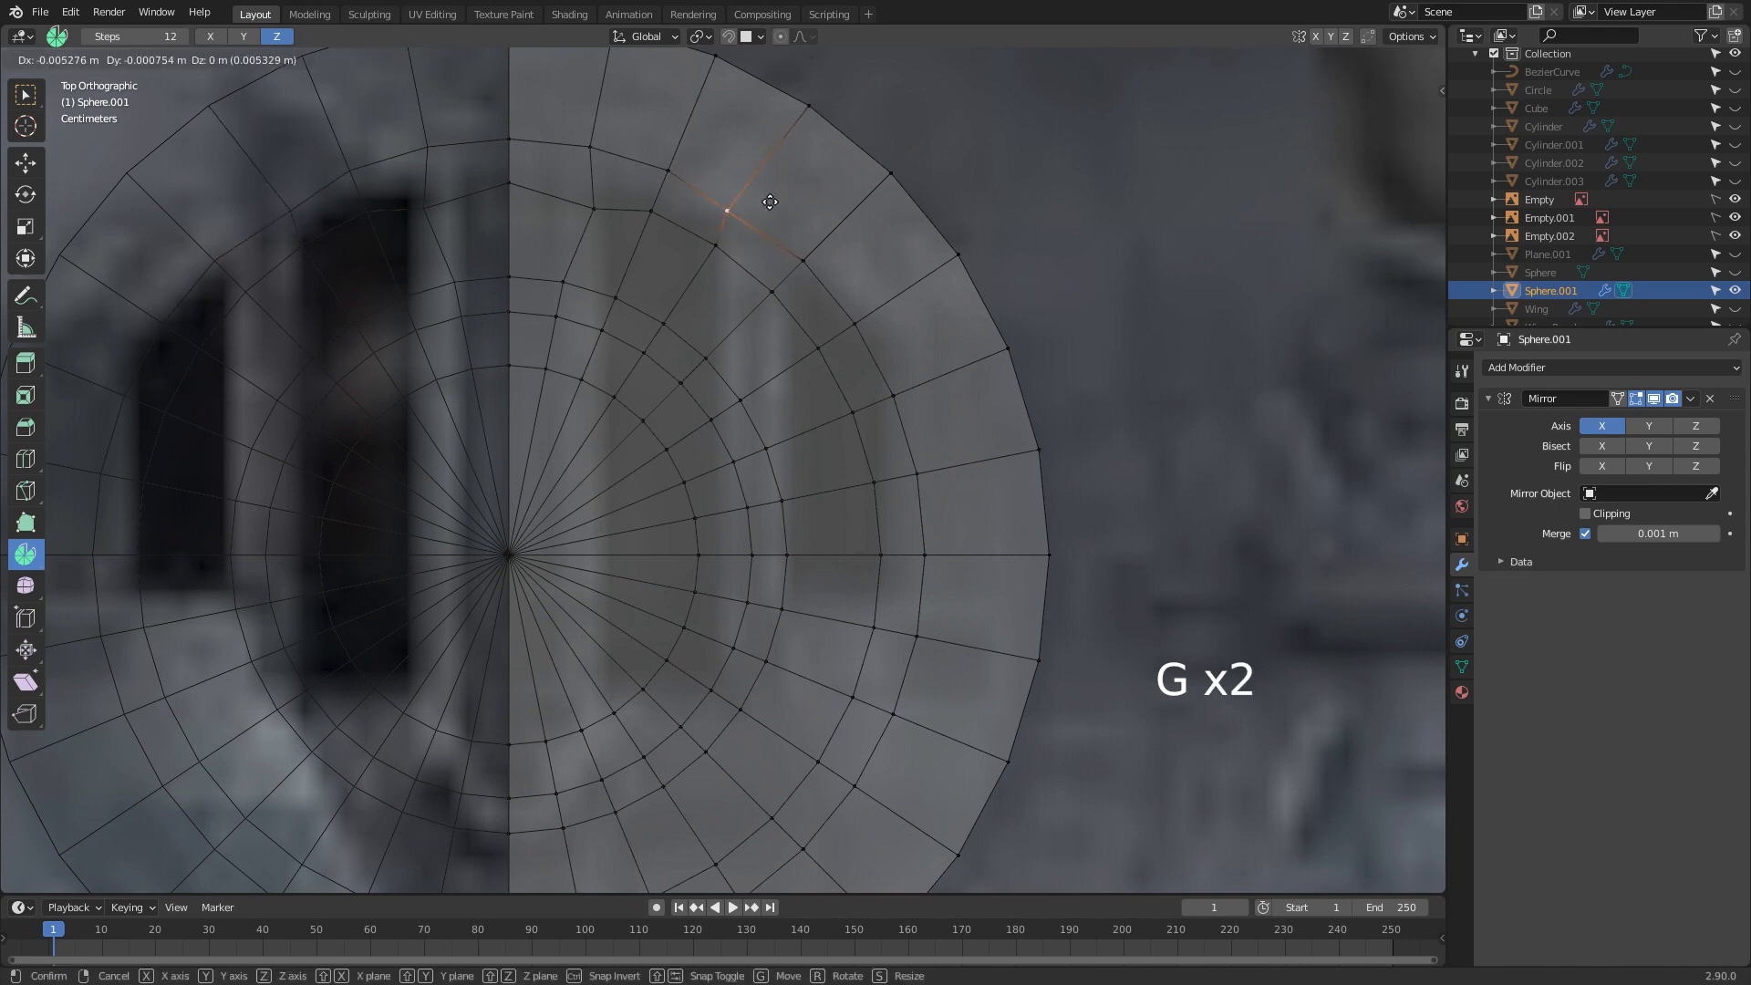
pyautogui.click(770, 202)
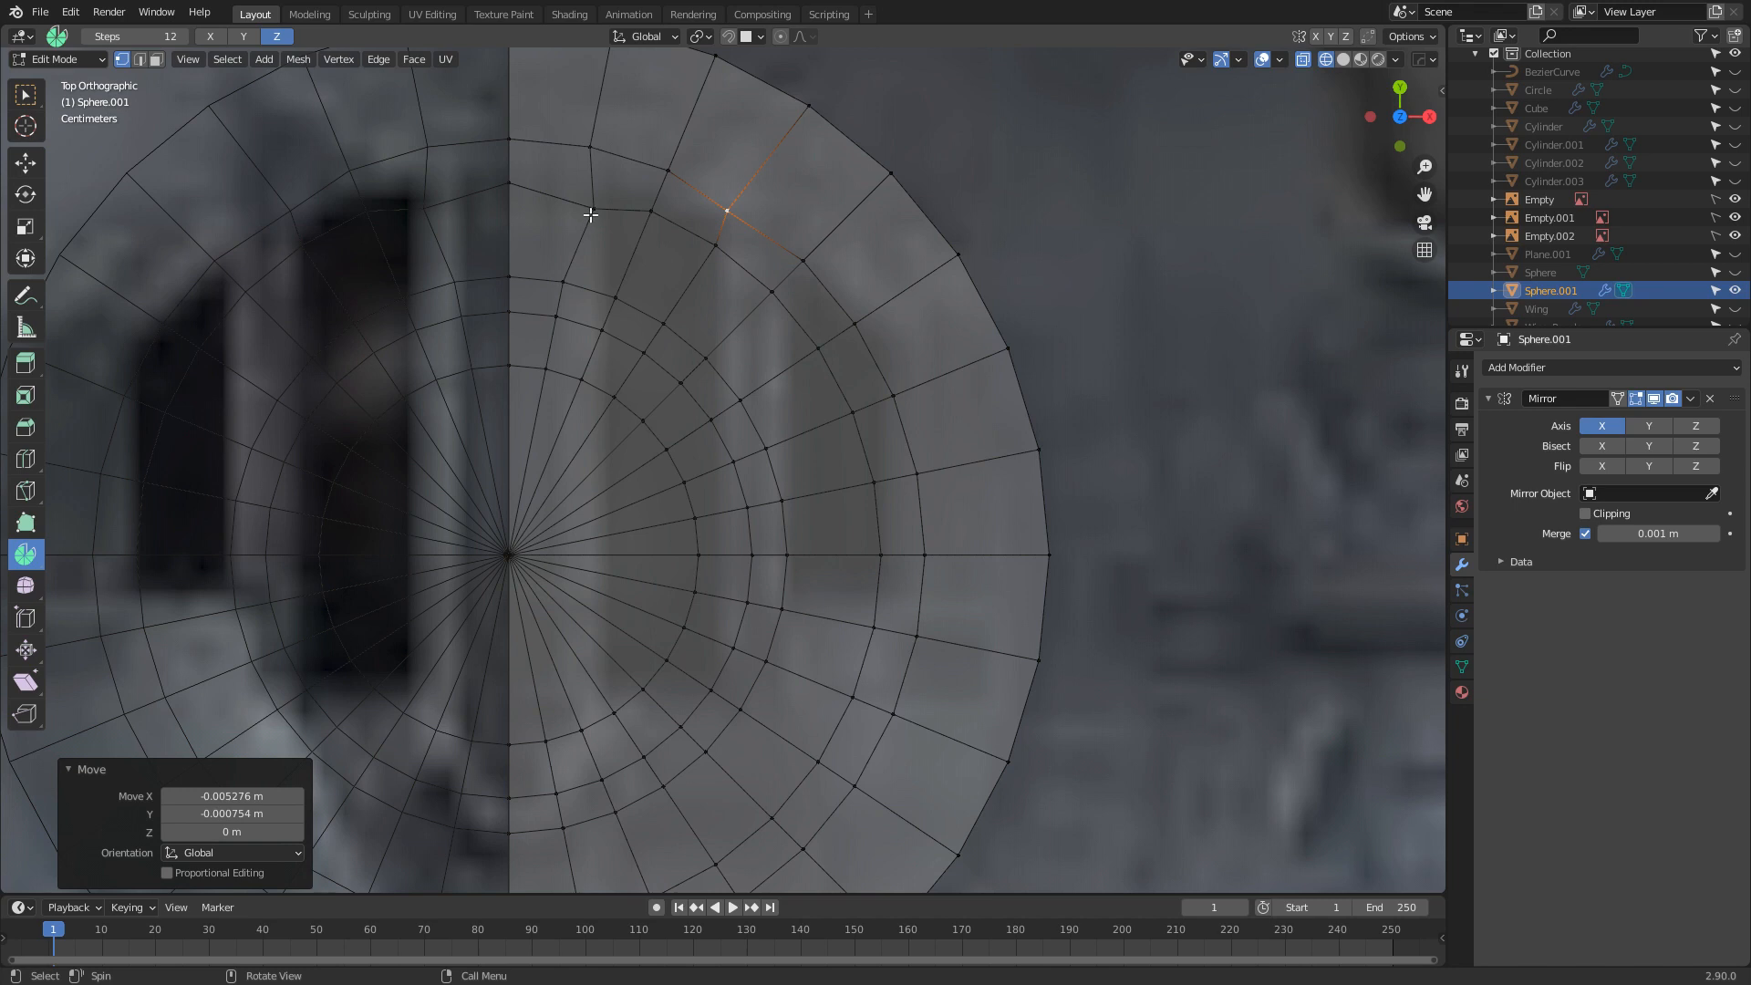
pyautogui.hotkey('ctrl', 'z')
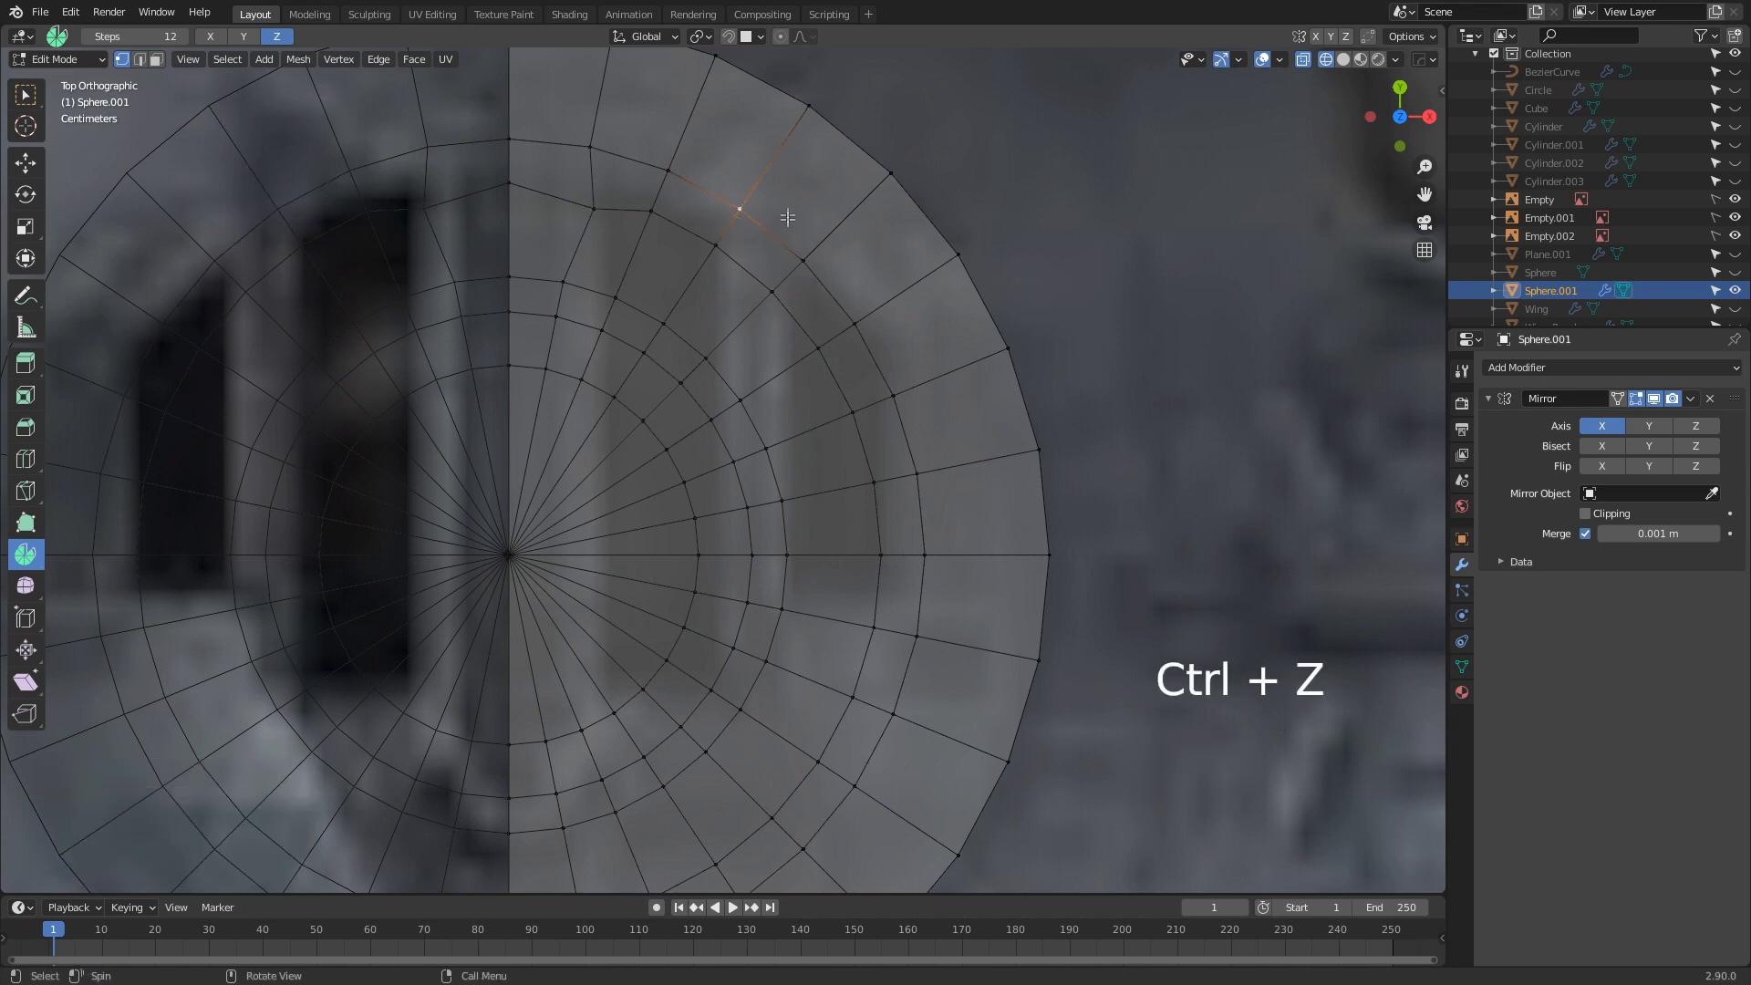
# Slide the vertex at the inner vent's upper outer corner along its spoke by a factor of about 0.190
pyautogui.press('g')
pyautogui.press('g')
pyautogui.press('shift')
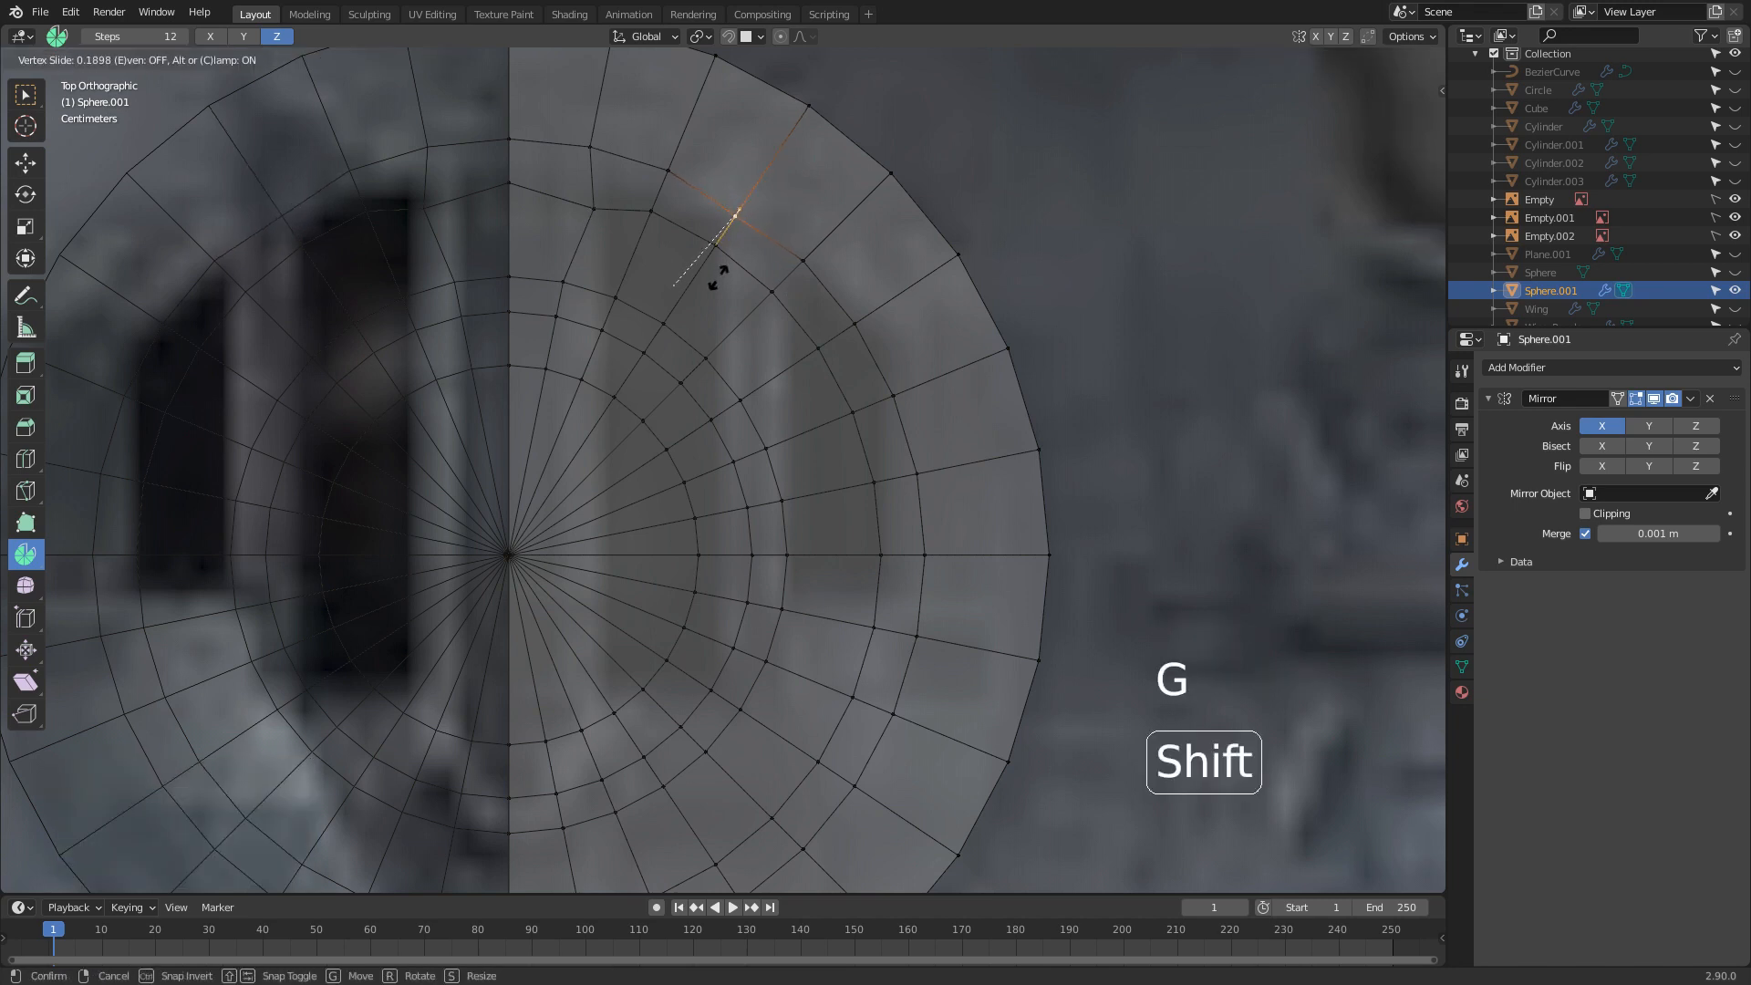
pyautogui.click(714, 281)
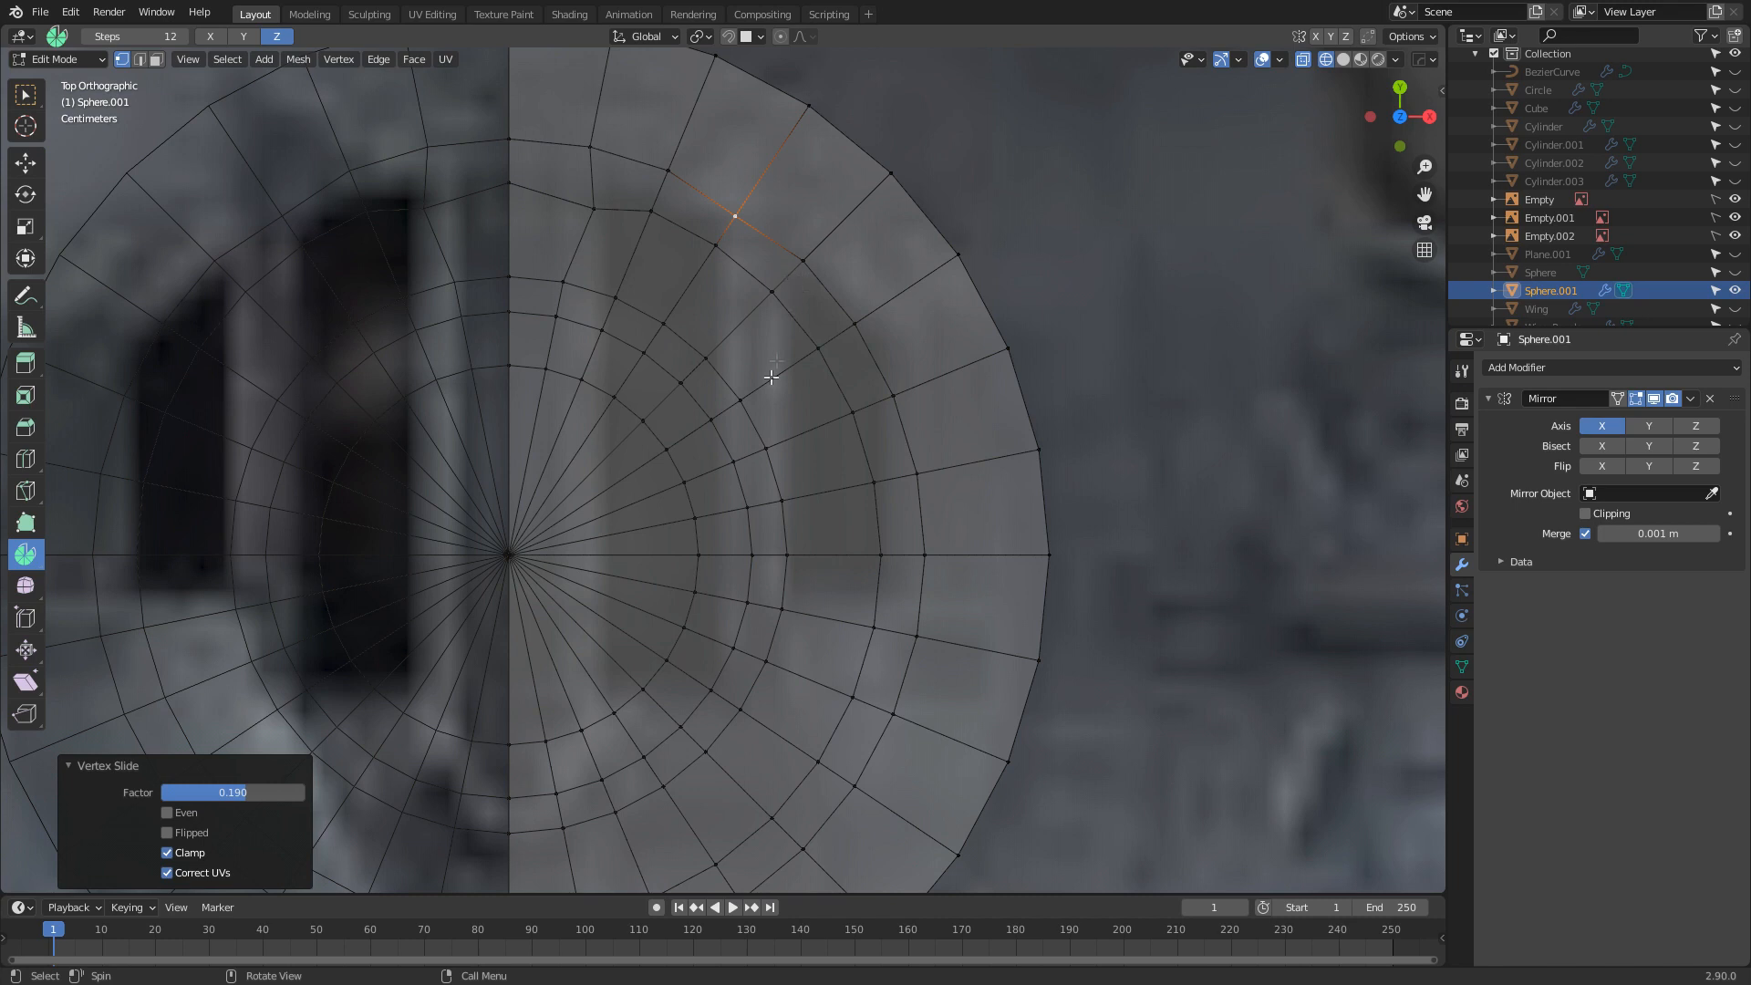
# Undo the recent vertex slides around the inner vent's upper edge
pyautogui.hotkey('ctrl', 'z')
pyautogui.hotkey('ctrl', 'z')
pyautogui.hotkey('ctrl', 'z')
pyautogui.hotkey('ctrl', 'z')
pyautogui.hotkey('ctrl', 'z')
pyautogui.hotkey('ctrl', 'z')
pyautogui.hotkey('ctrl', 'z')
pyautogui.hotkey('ctrl', 'z')
pyautogui.hotkey('ctrl', 'z')
# Slide the ring vertex beside the inner vent's upper inner corner toward the mirror line by a factor of about 0.200
pyautogui.click(600, 195)
pyautogui.press('g')
pyautogui.press('g')
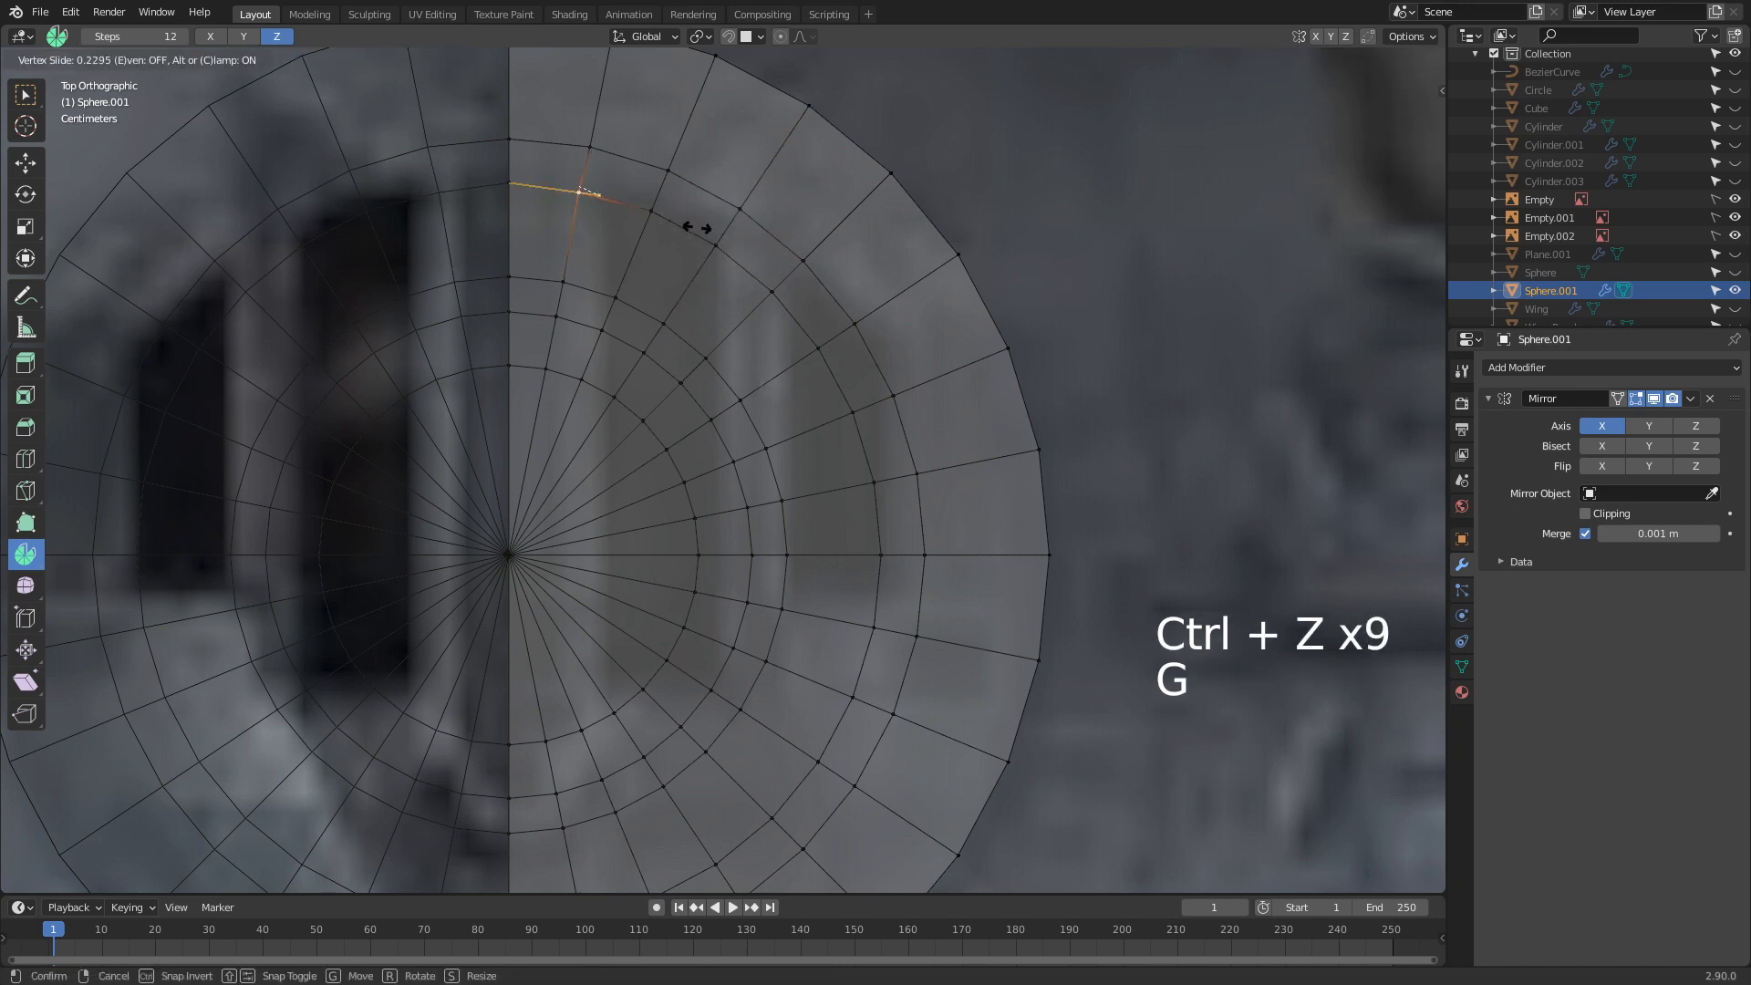
pyautogui.click(720, 297)
# Add a radial loop cut between the two spokes flanking the inner vent's upper inner corner
pyautogui.scroll(-1, 794, 497)
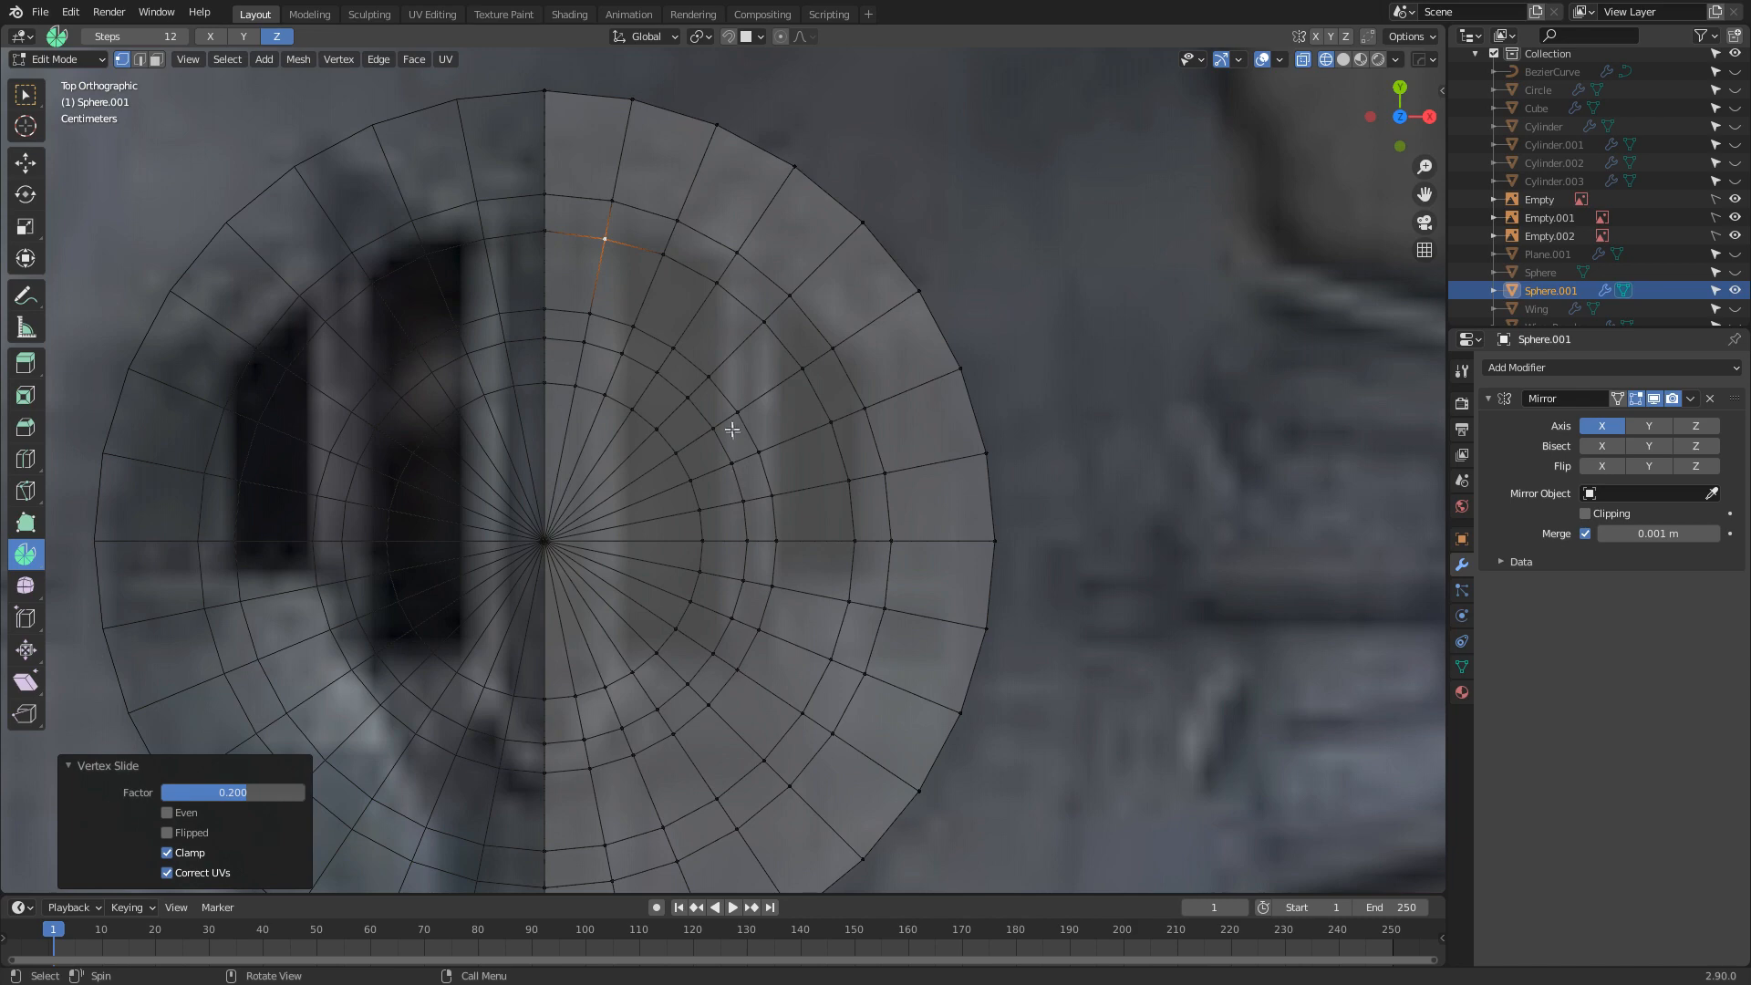
pyautogui.scroll(-2, 693, 522)
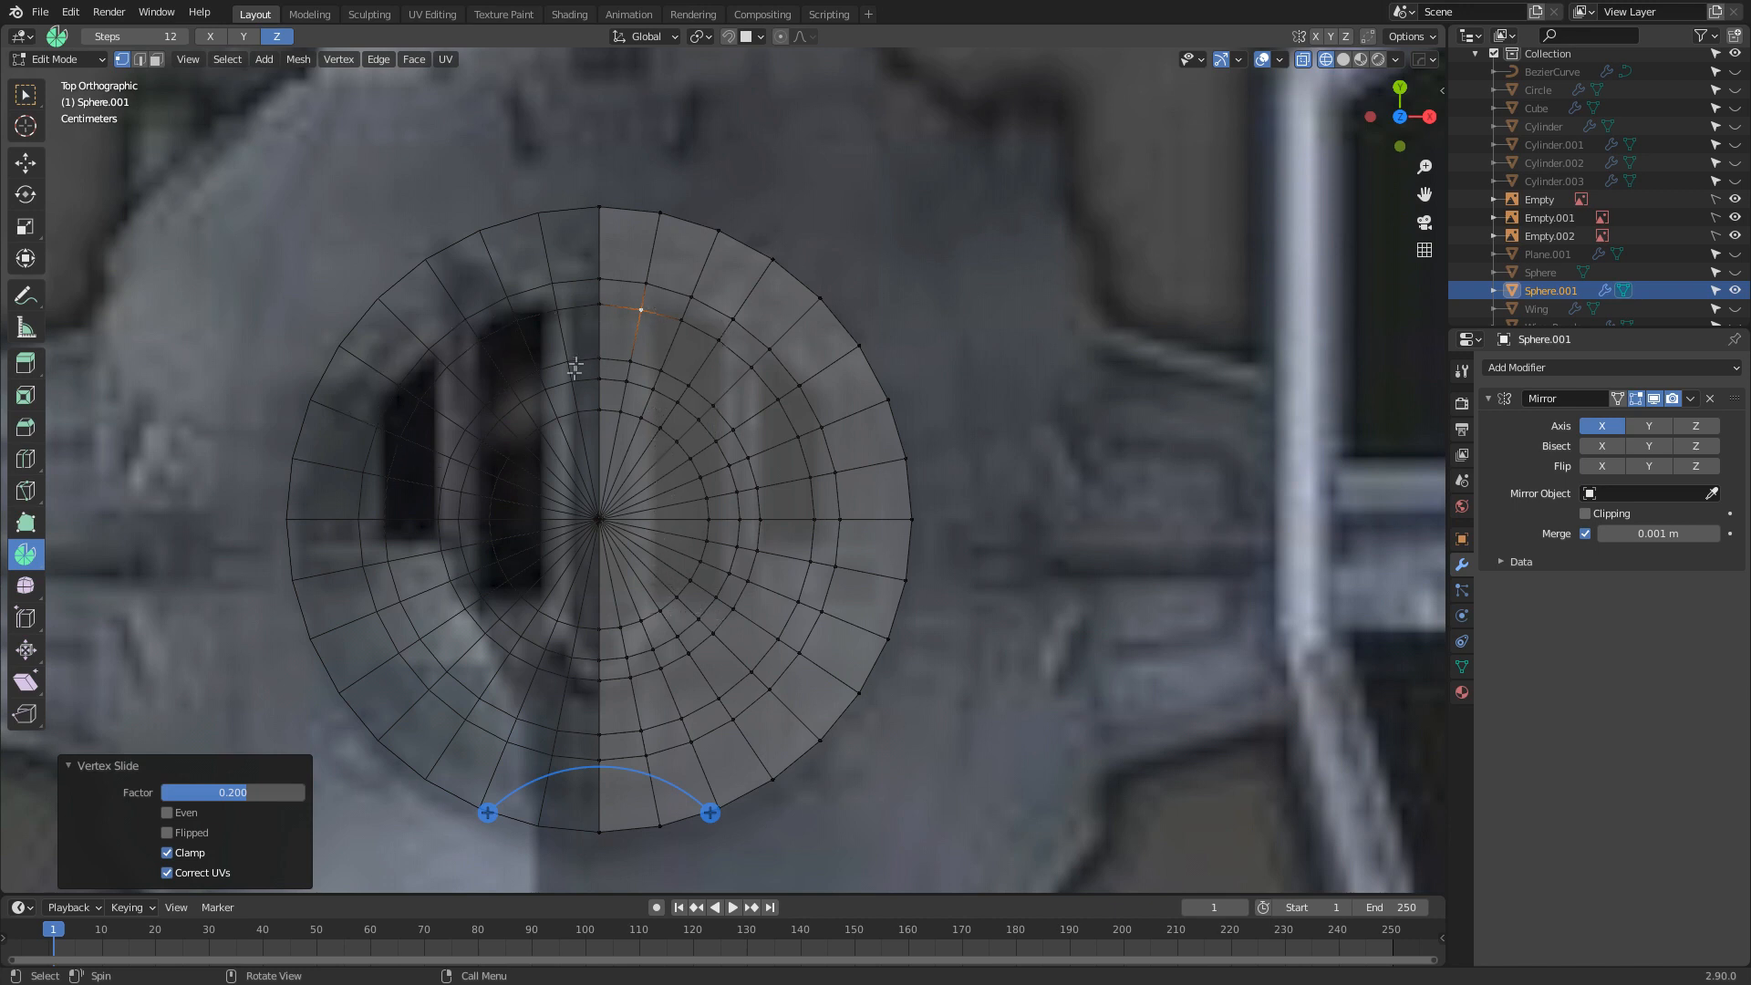
pyautogui.keyDown('shift'); pyautogui.moveTo(747, 426); pyautogui.dragTo(747, 449, button='middle'); pyautogui.keyUp('shift')
pyautogui.scroll(3, 748, 449)
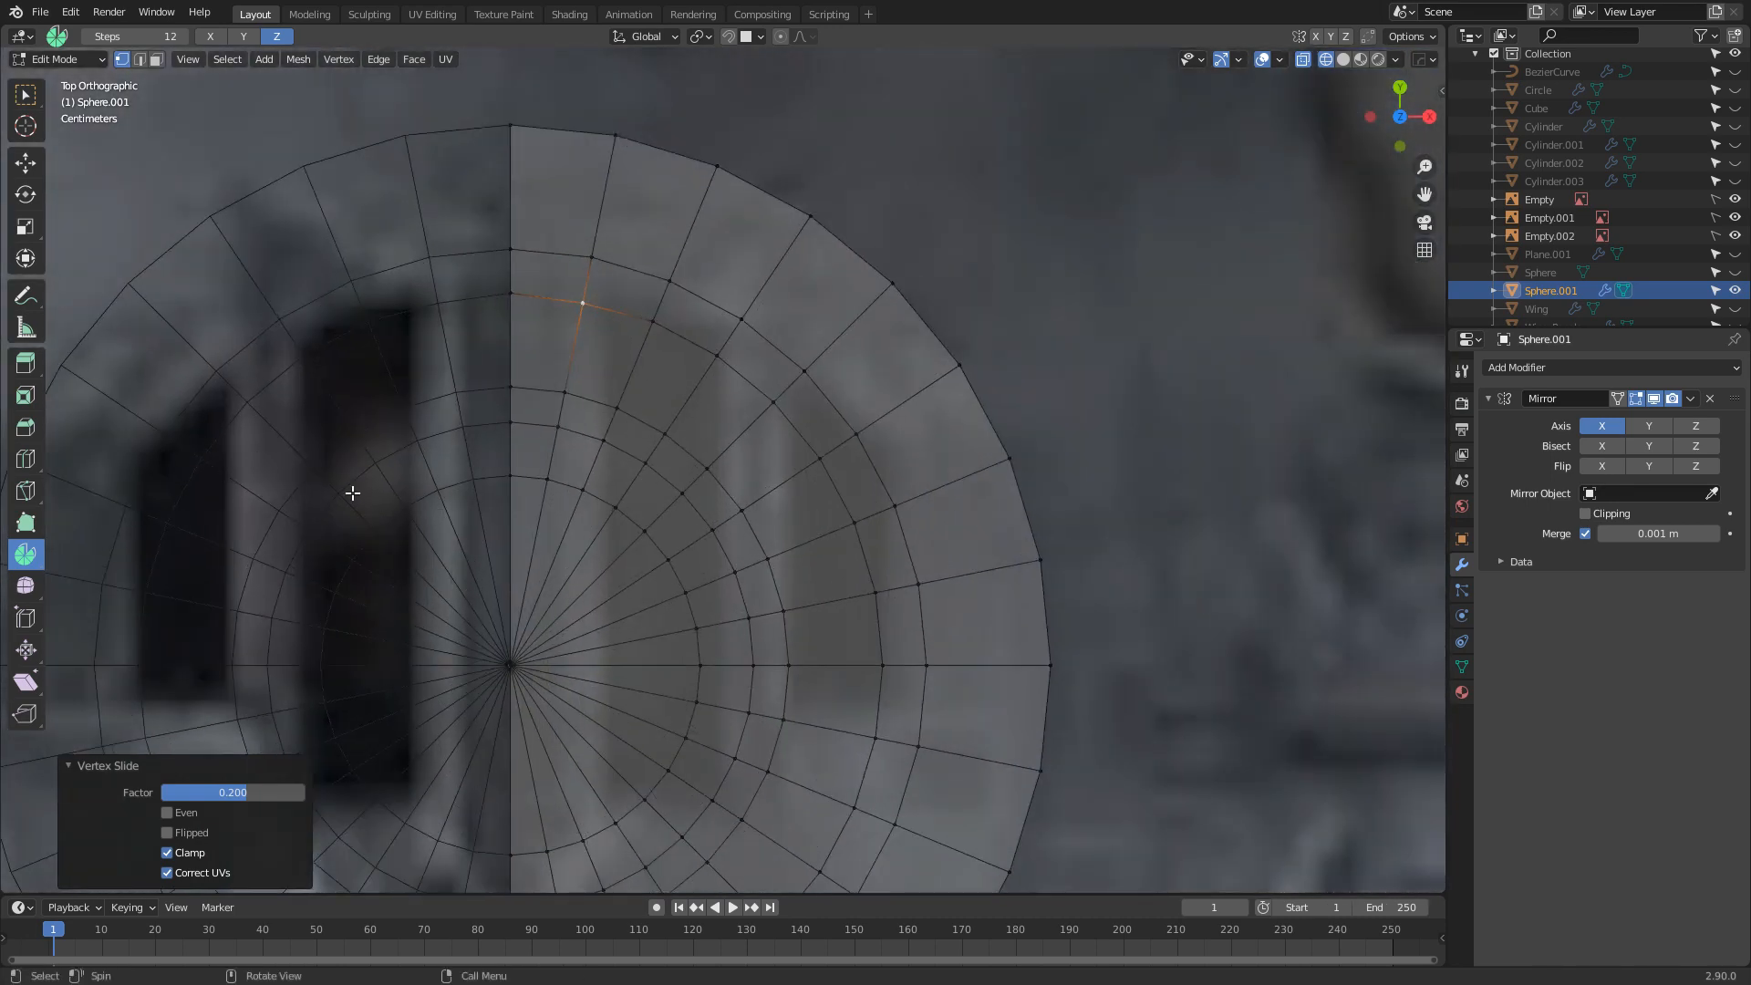
pyautogui.keyDown('shift'); pyautogui.moveTo(356, 492); pyautogui.dragTo(424, 431, button='middle'); pyautogui.keyUp('shift')
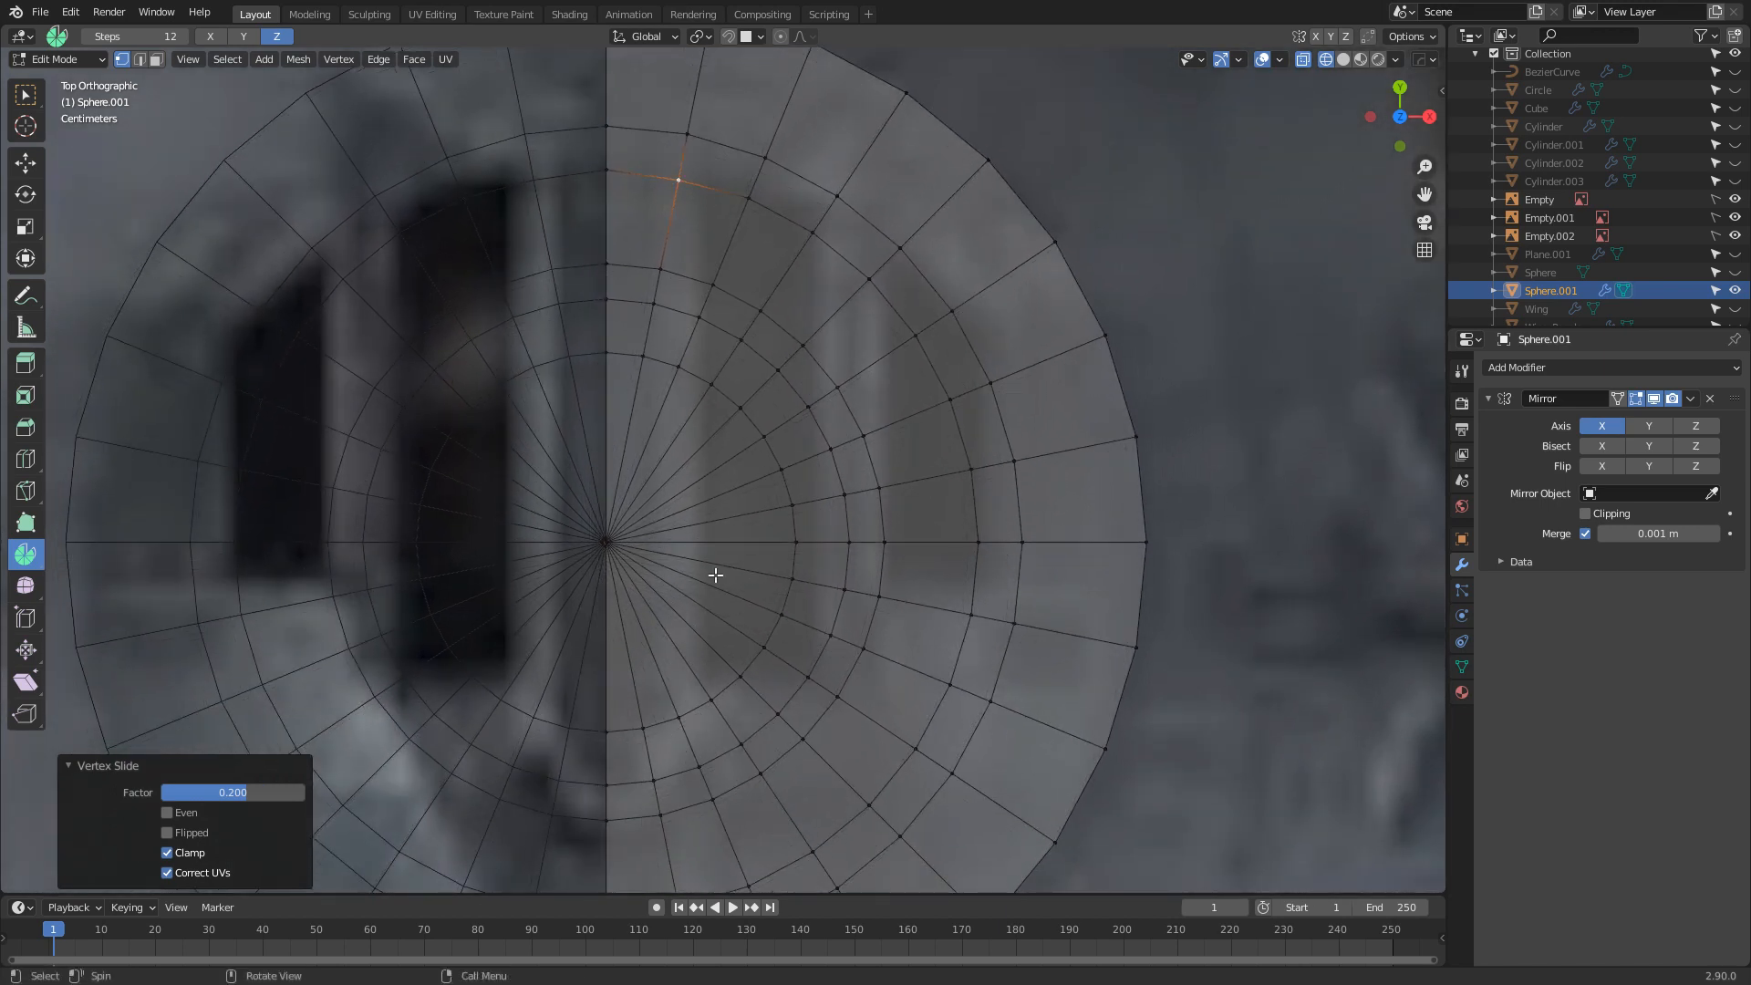
pyautogui.click(606, 543)
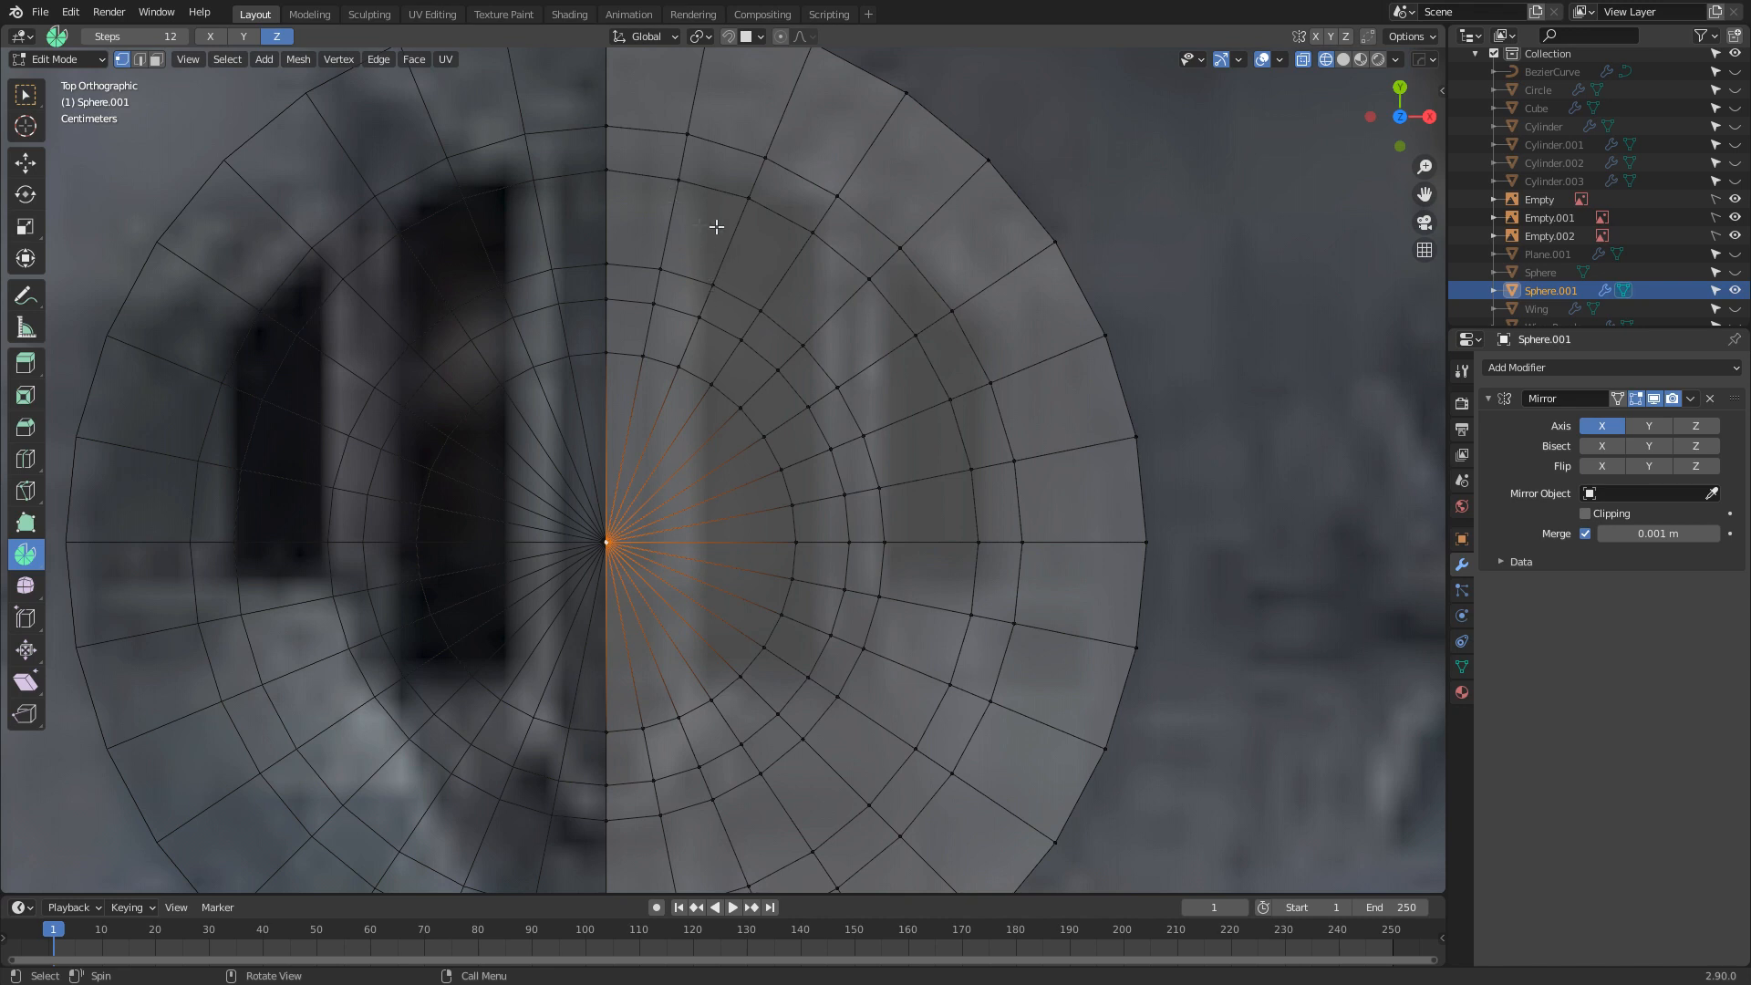
pyautogui.click(750, 198)
pyautogui.hotkey('ctrl', 'r')
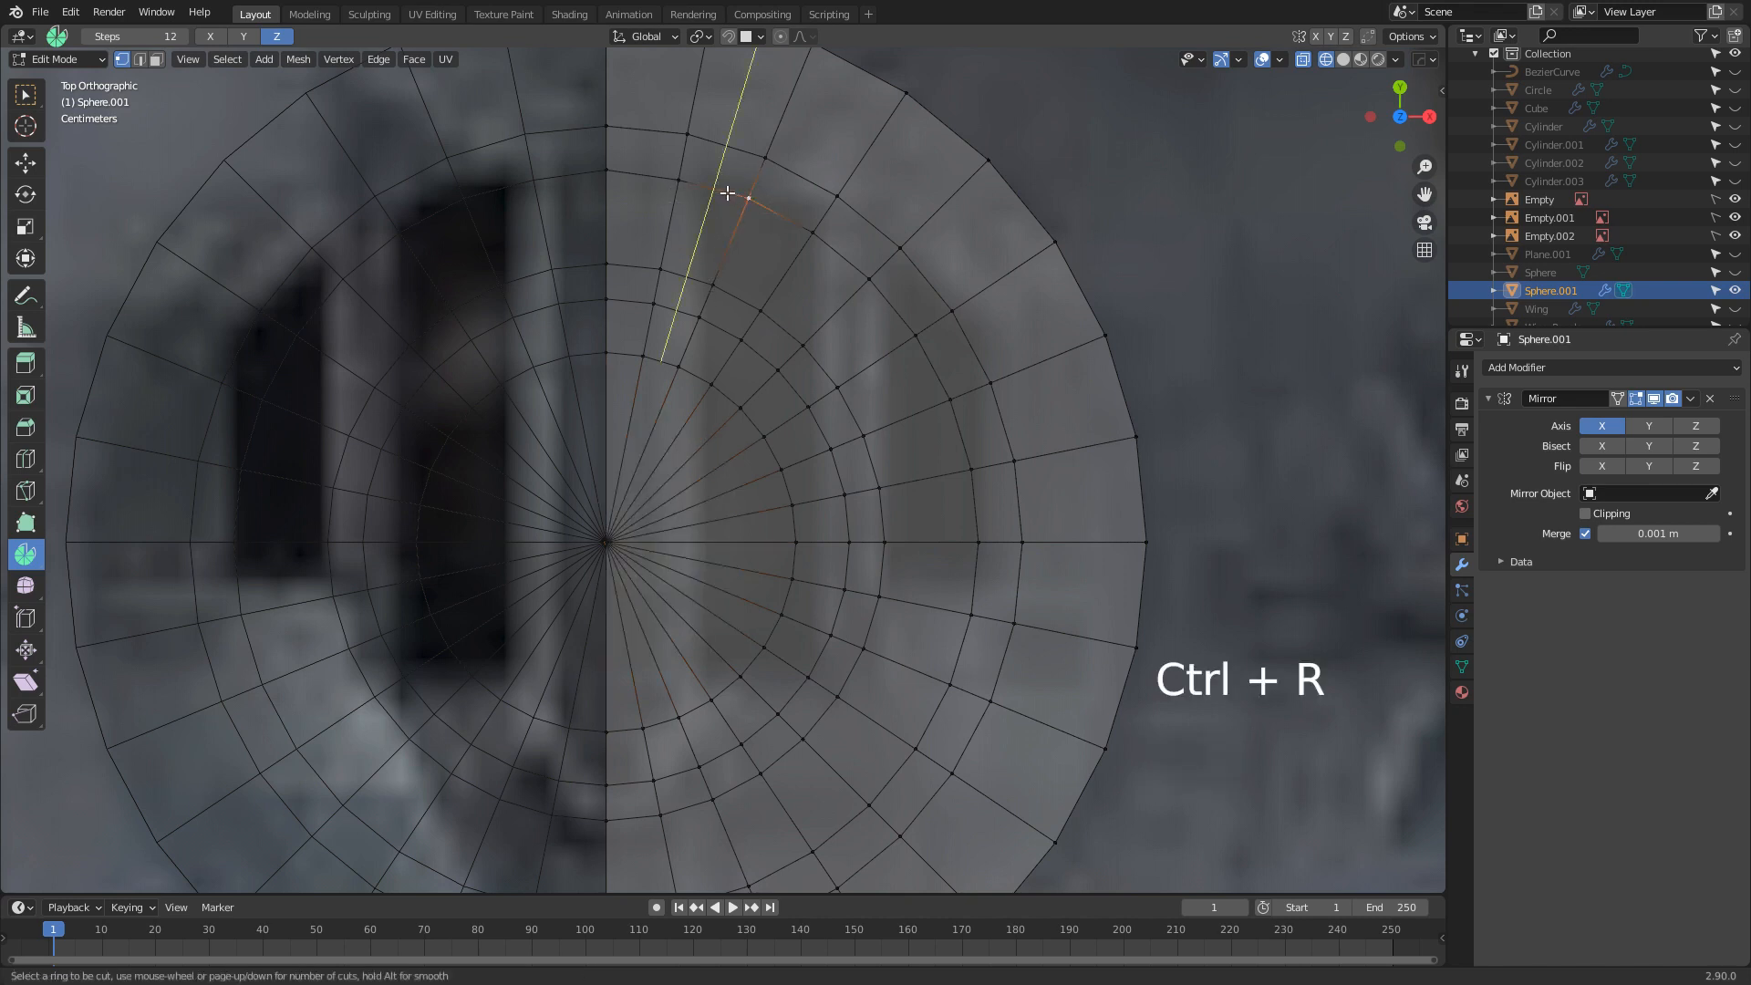
pyautogui.click(727, 193)
# Slide the new cut's vertex onto the inner vent's upper inner corner with a factor of about 0.088
pyautogui.keyDown('shift'); pyautogui.moveTo(724, 188); pyautogui.dragTo(715, 293, button='middle'); pyautogui.keyUp('shift')
pyautogui.click(696, 286)
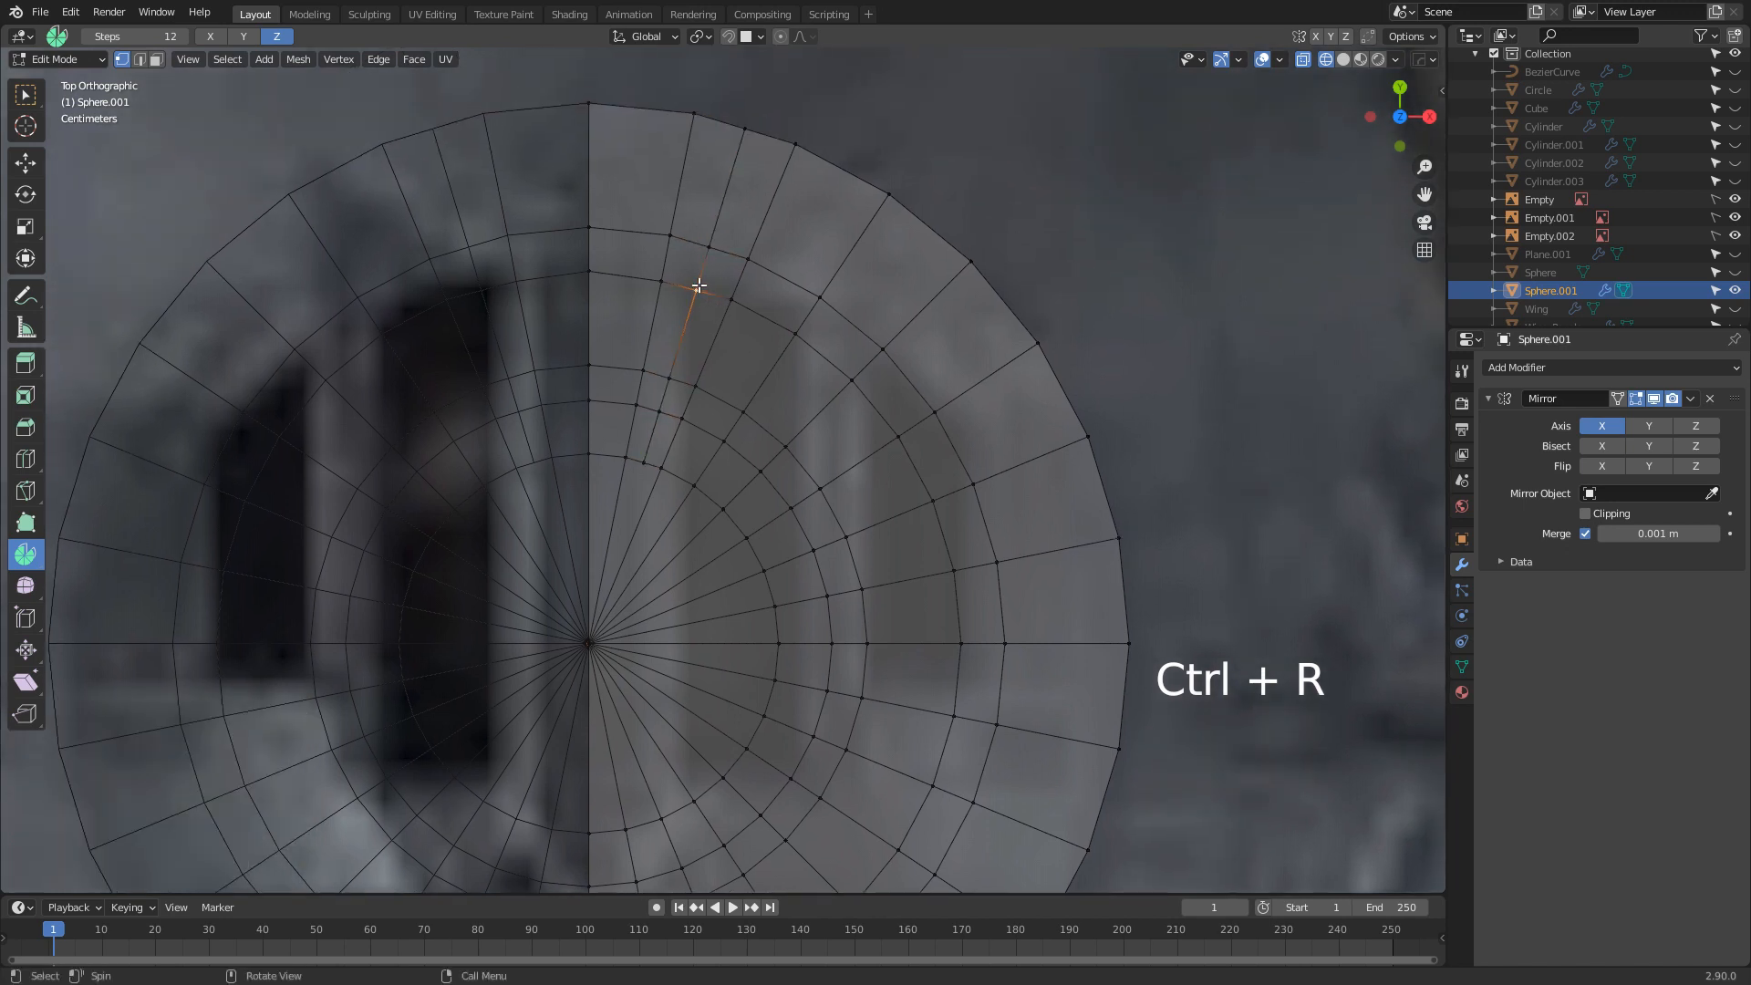
pyautogui.press('g')
pyautogui.press('g')
pyautogui.click(750, 296)
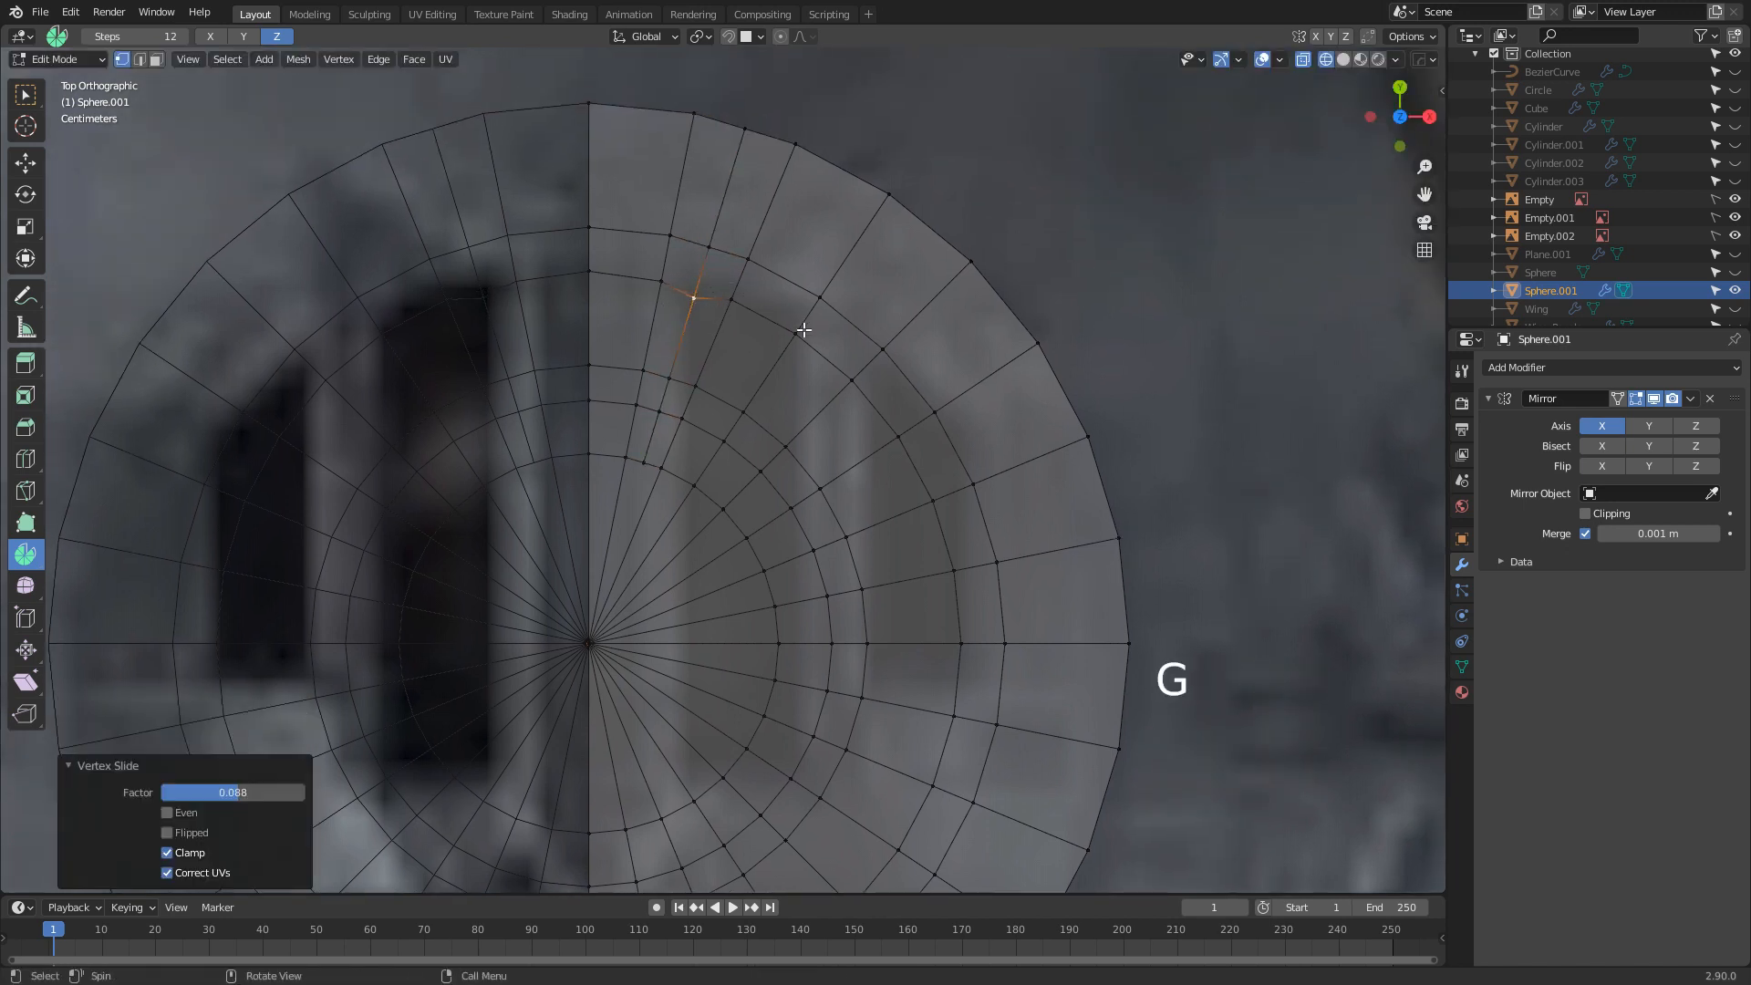
# Slide the vertex at the inner vent's upper outer corner outward by about 0.603 and adjust the vertex between the two corners
pyautogui.click(804, 331)
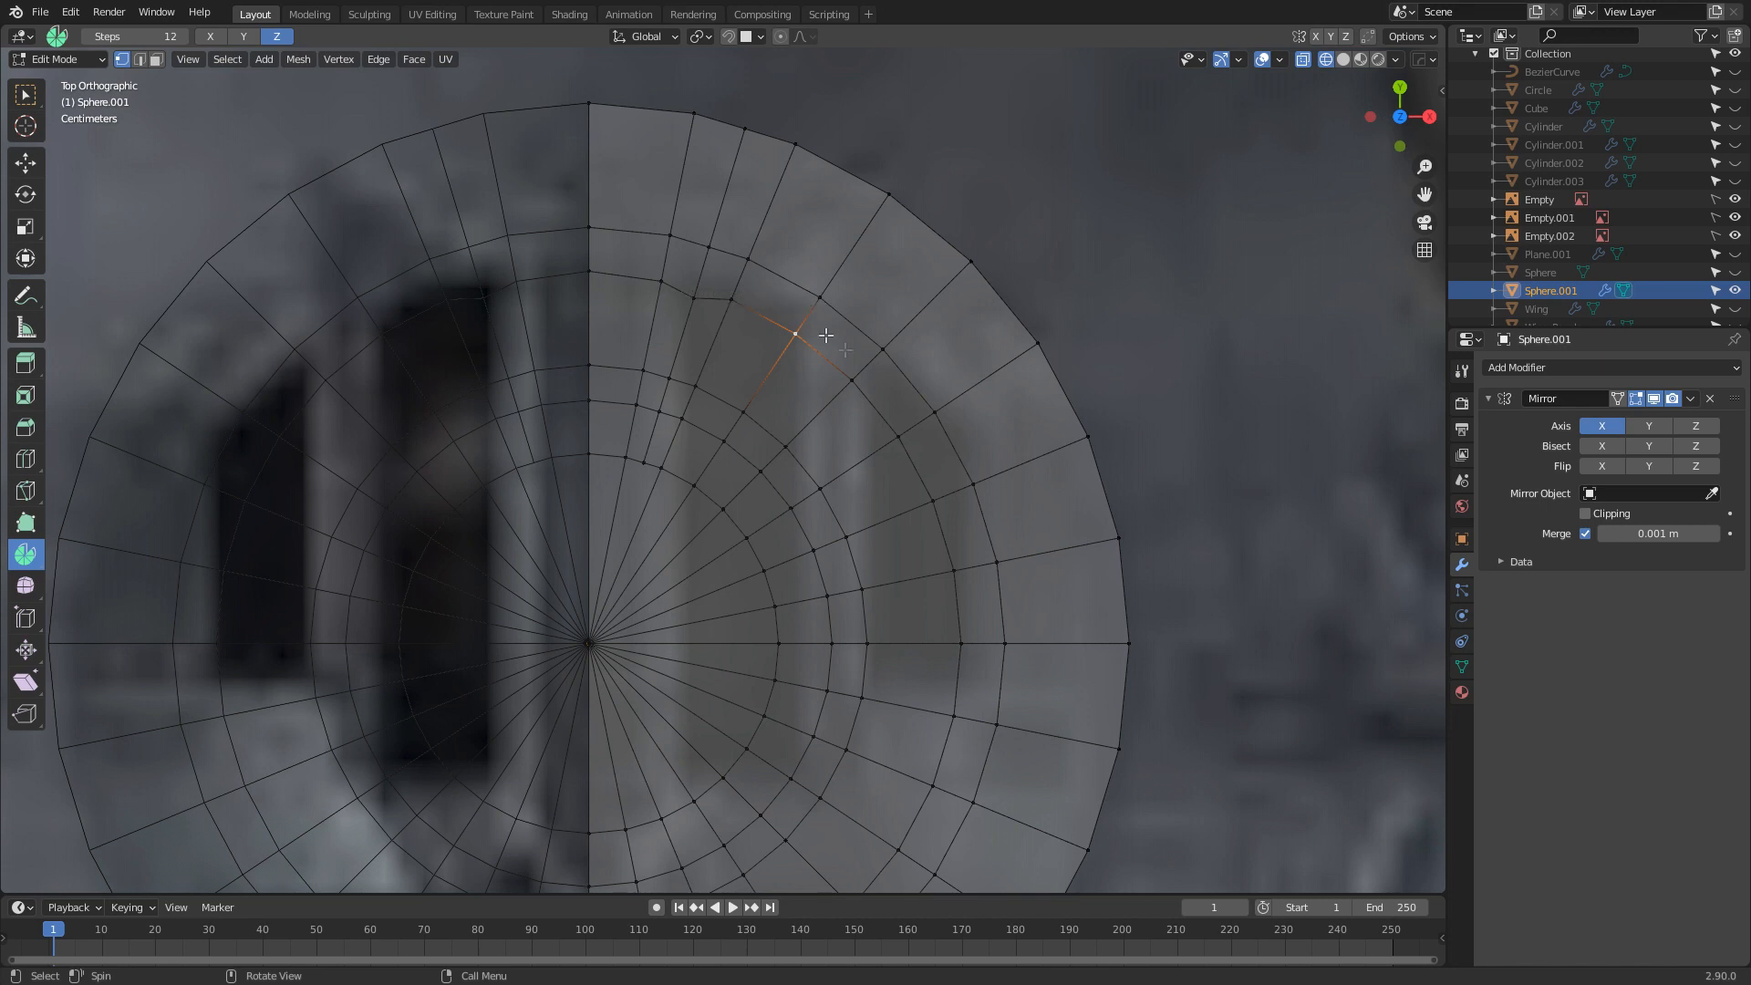
pyautogui.press('g')
pyautogui.press('g')
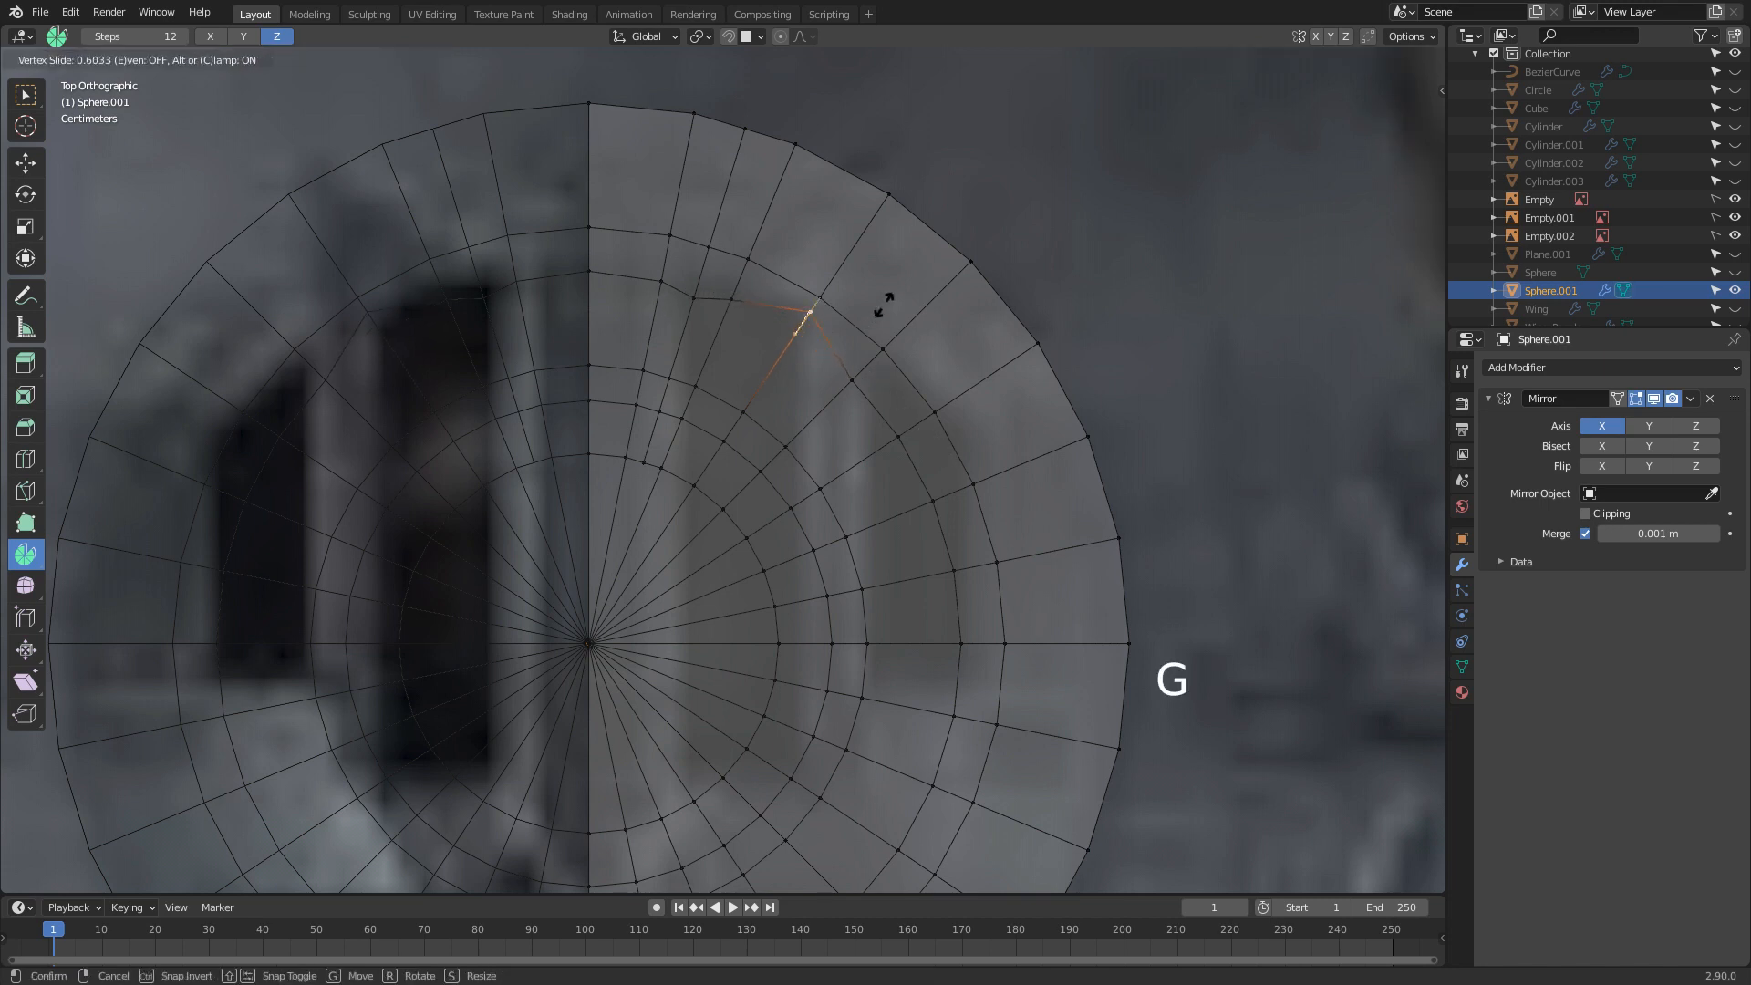
pyautogui.click(884, 304)
pyautogui.click(740, 299)
pyautogui.press('g')
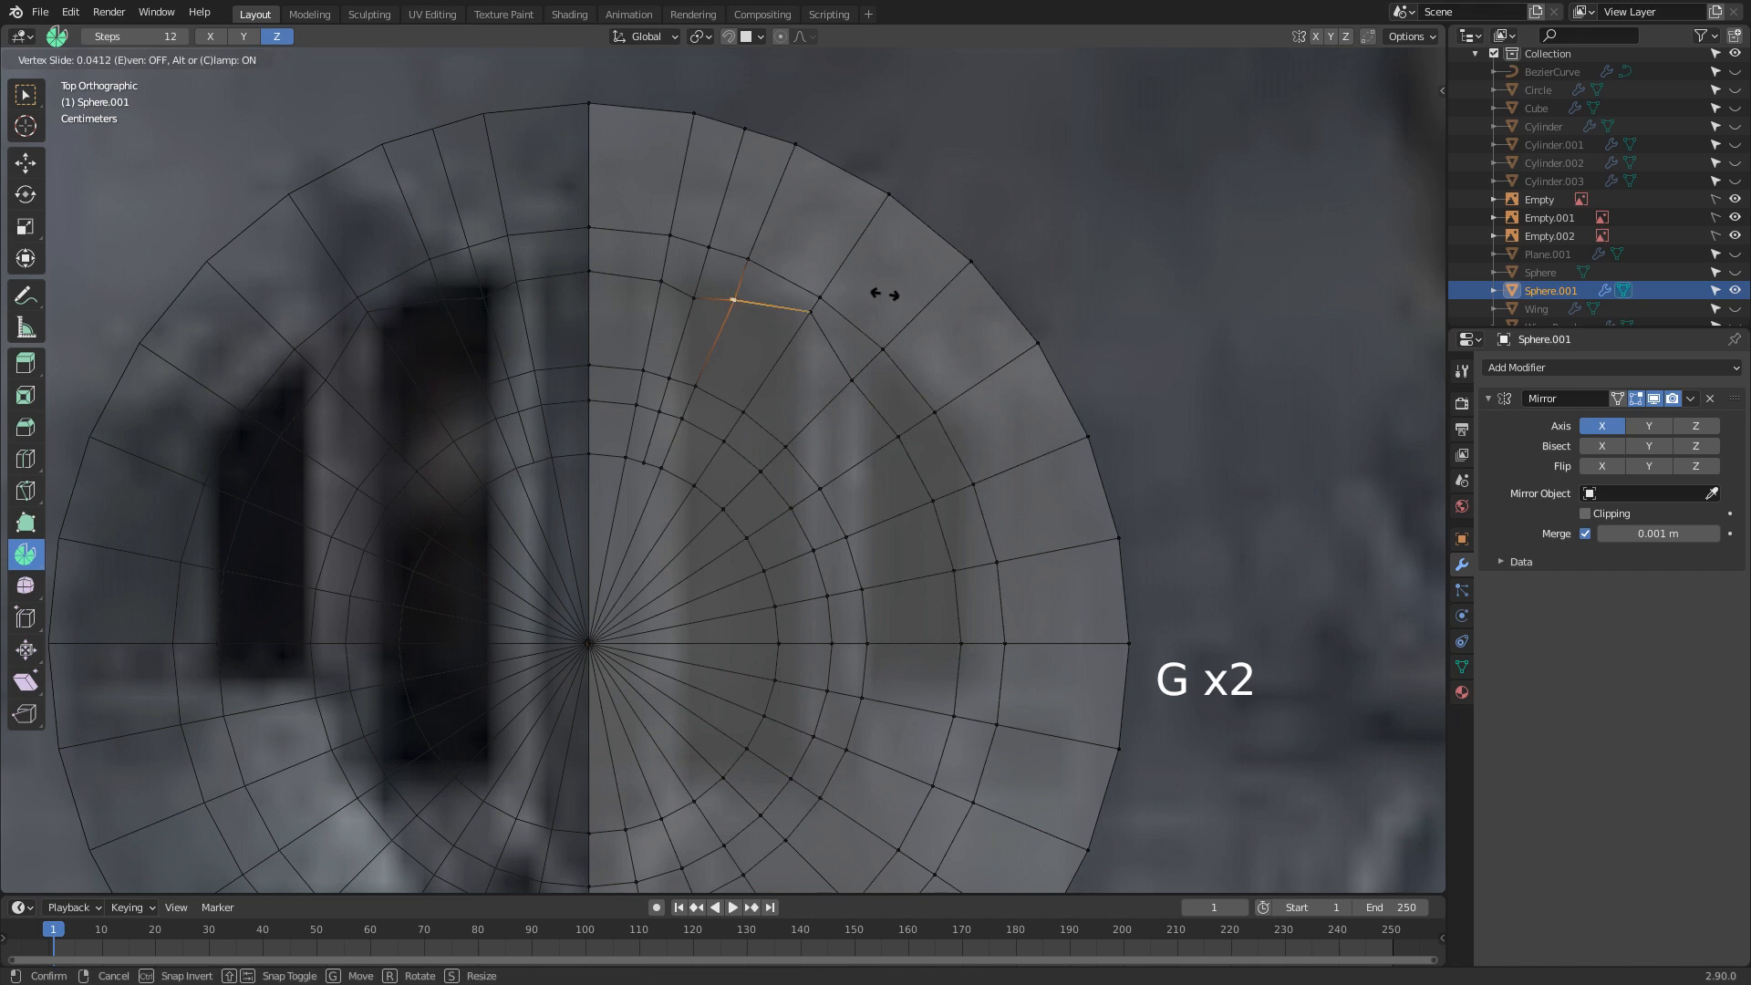
pyautogui.click(880, 288)
# Slide two ring vertices to the outer vent's slanted upper edge, the outermost one by a factor of about 0.159
pyautogui.click(885, 352)
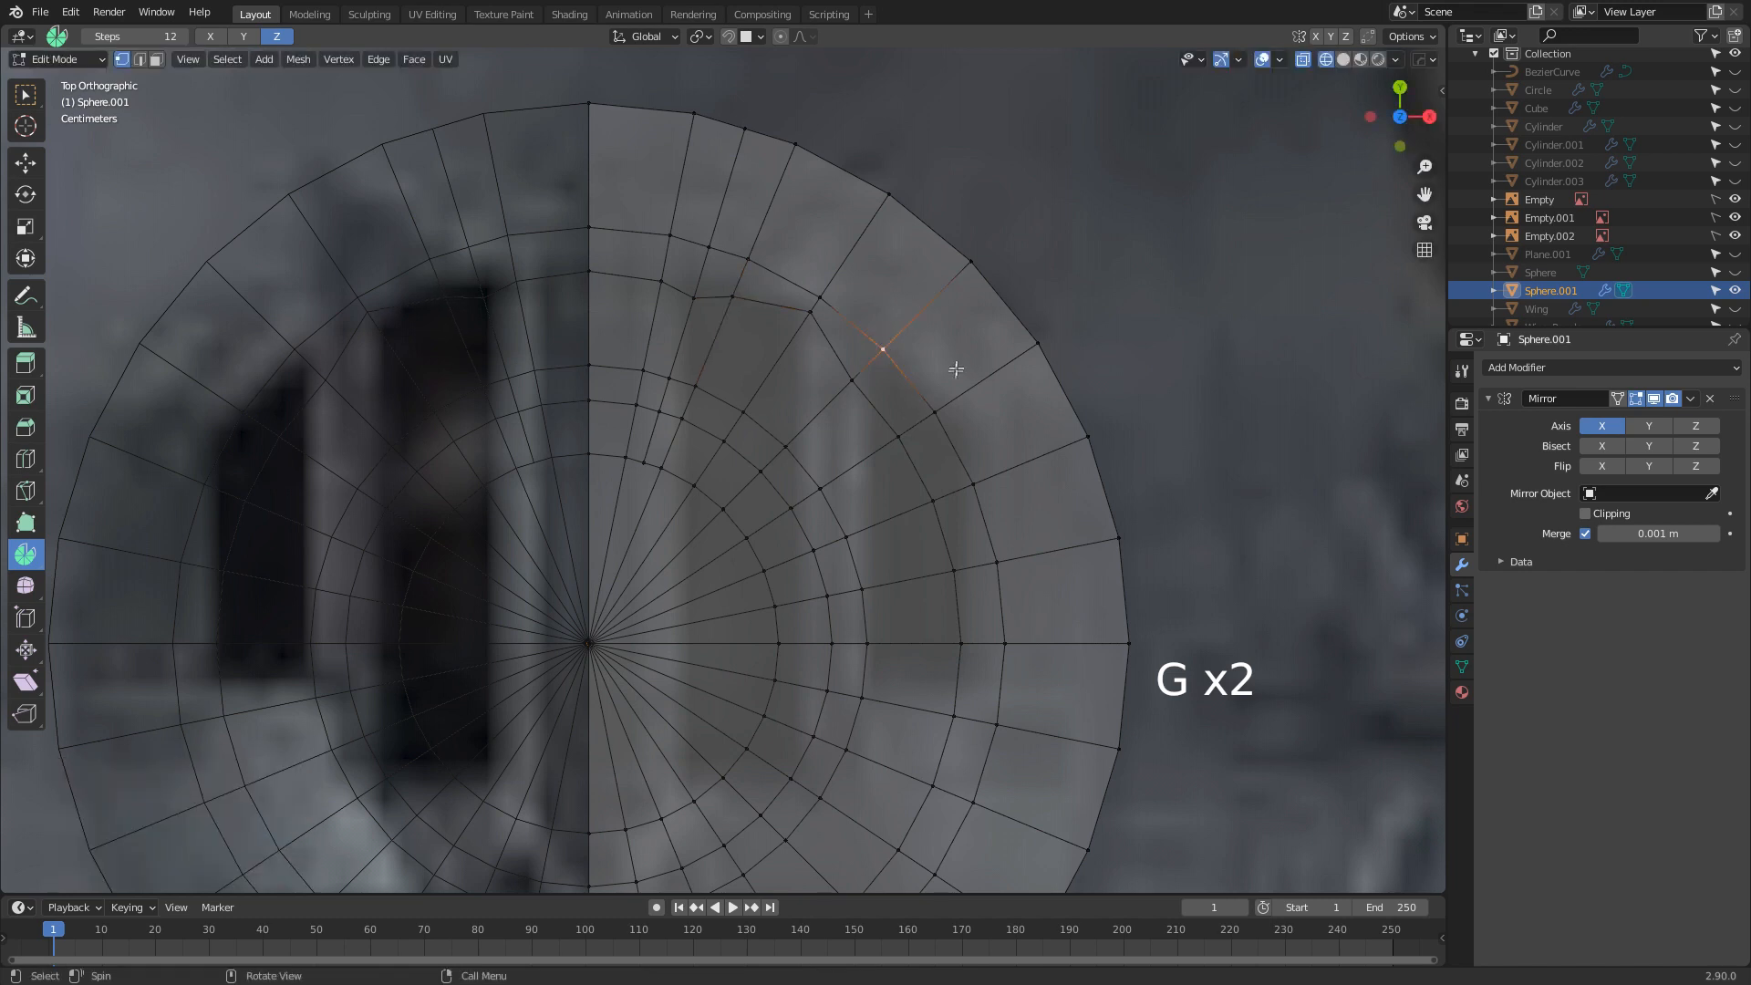
pyautogui.press('g')
pyautogui.press('g')
pyautogui.click(945, 380)
pyautogui.click(937, 411)
pyautogui.press('g')
pyautogui.press('g')
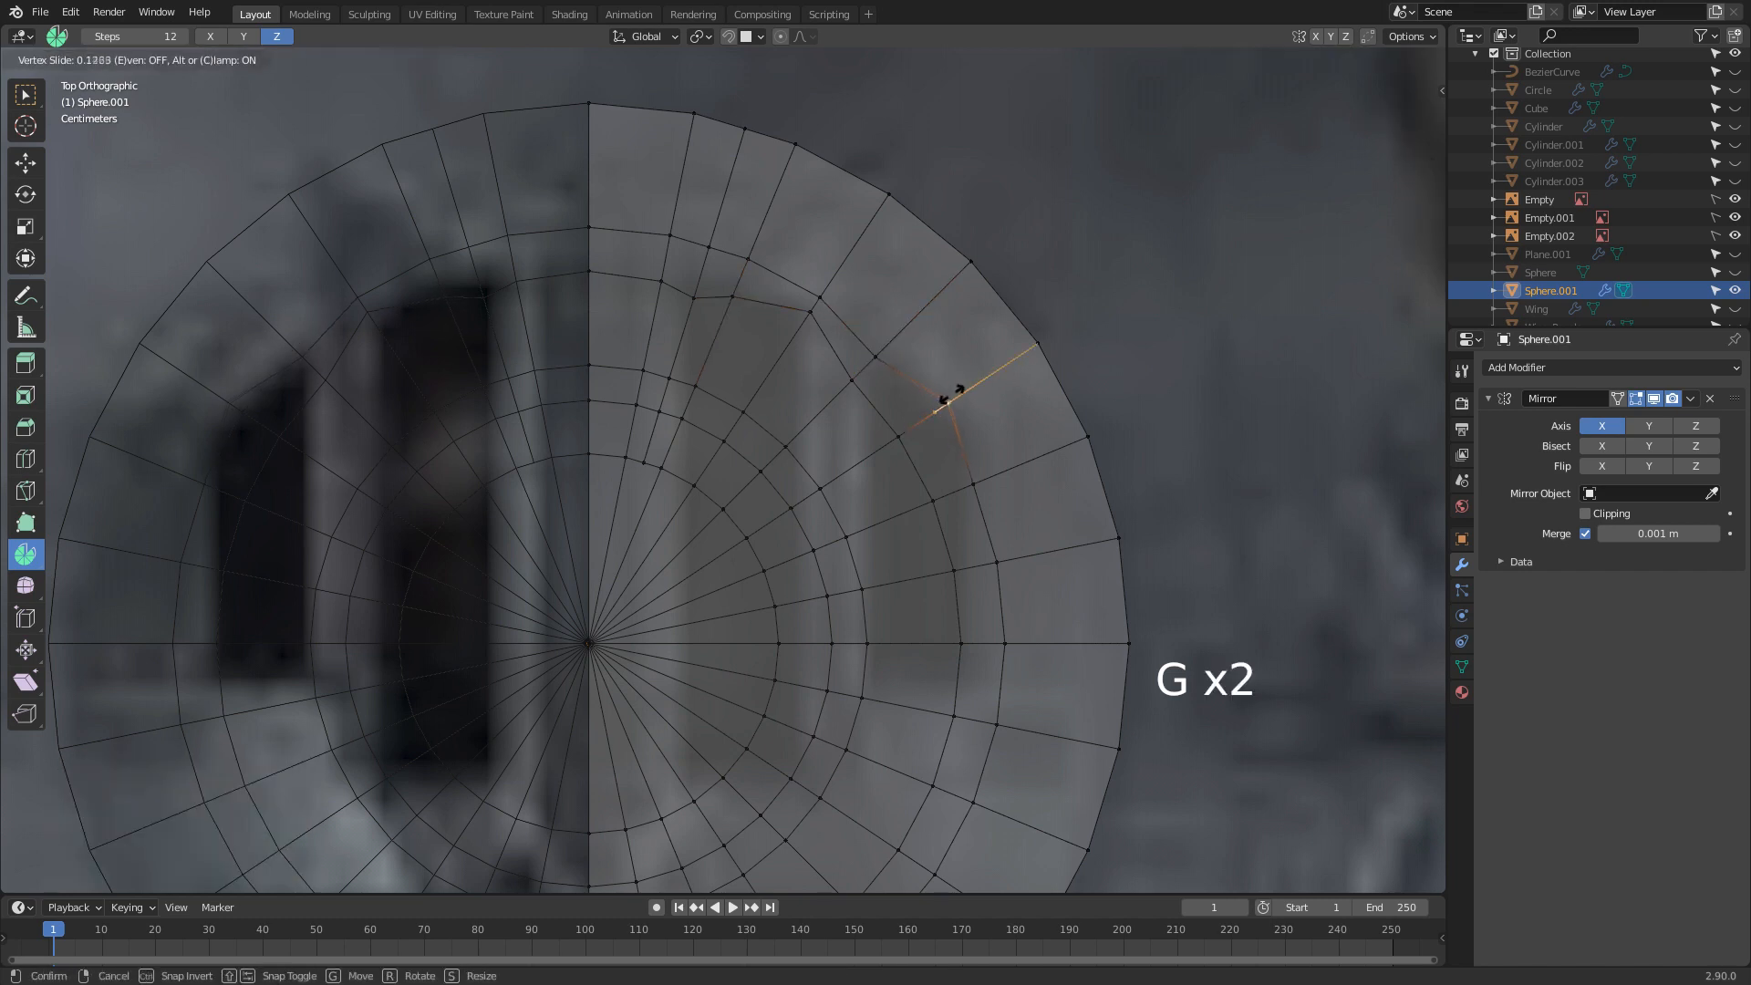
pyautogui.click(949, 399)
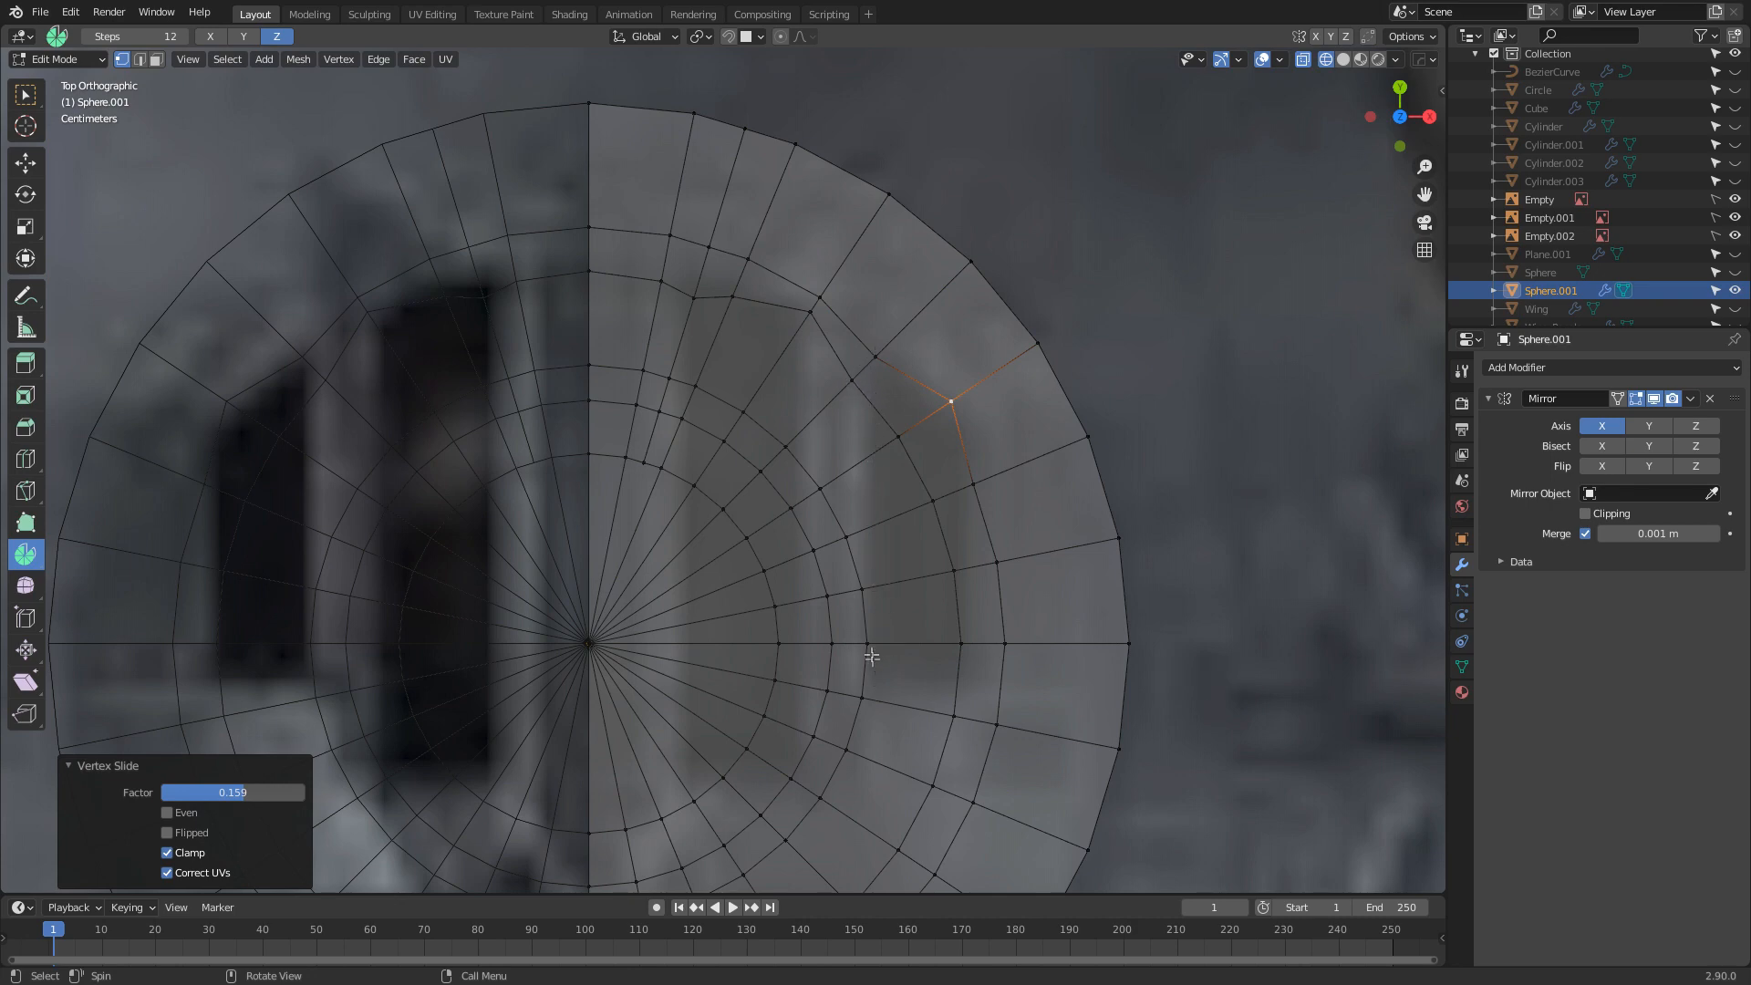
# Knife-cut the inner vent's rectangular outline through the dome's half with angle constraint and cut-through on, starting at its upper inner corner
pyautogui.keyDown('shift'); pyautogui.scroll(-4, 871, 644); pyautogui.keyUp('shift')
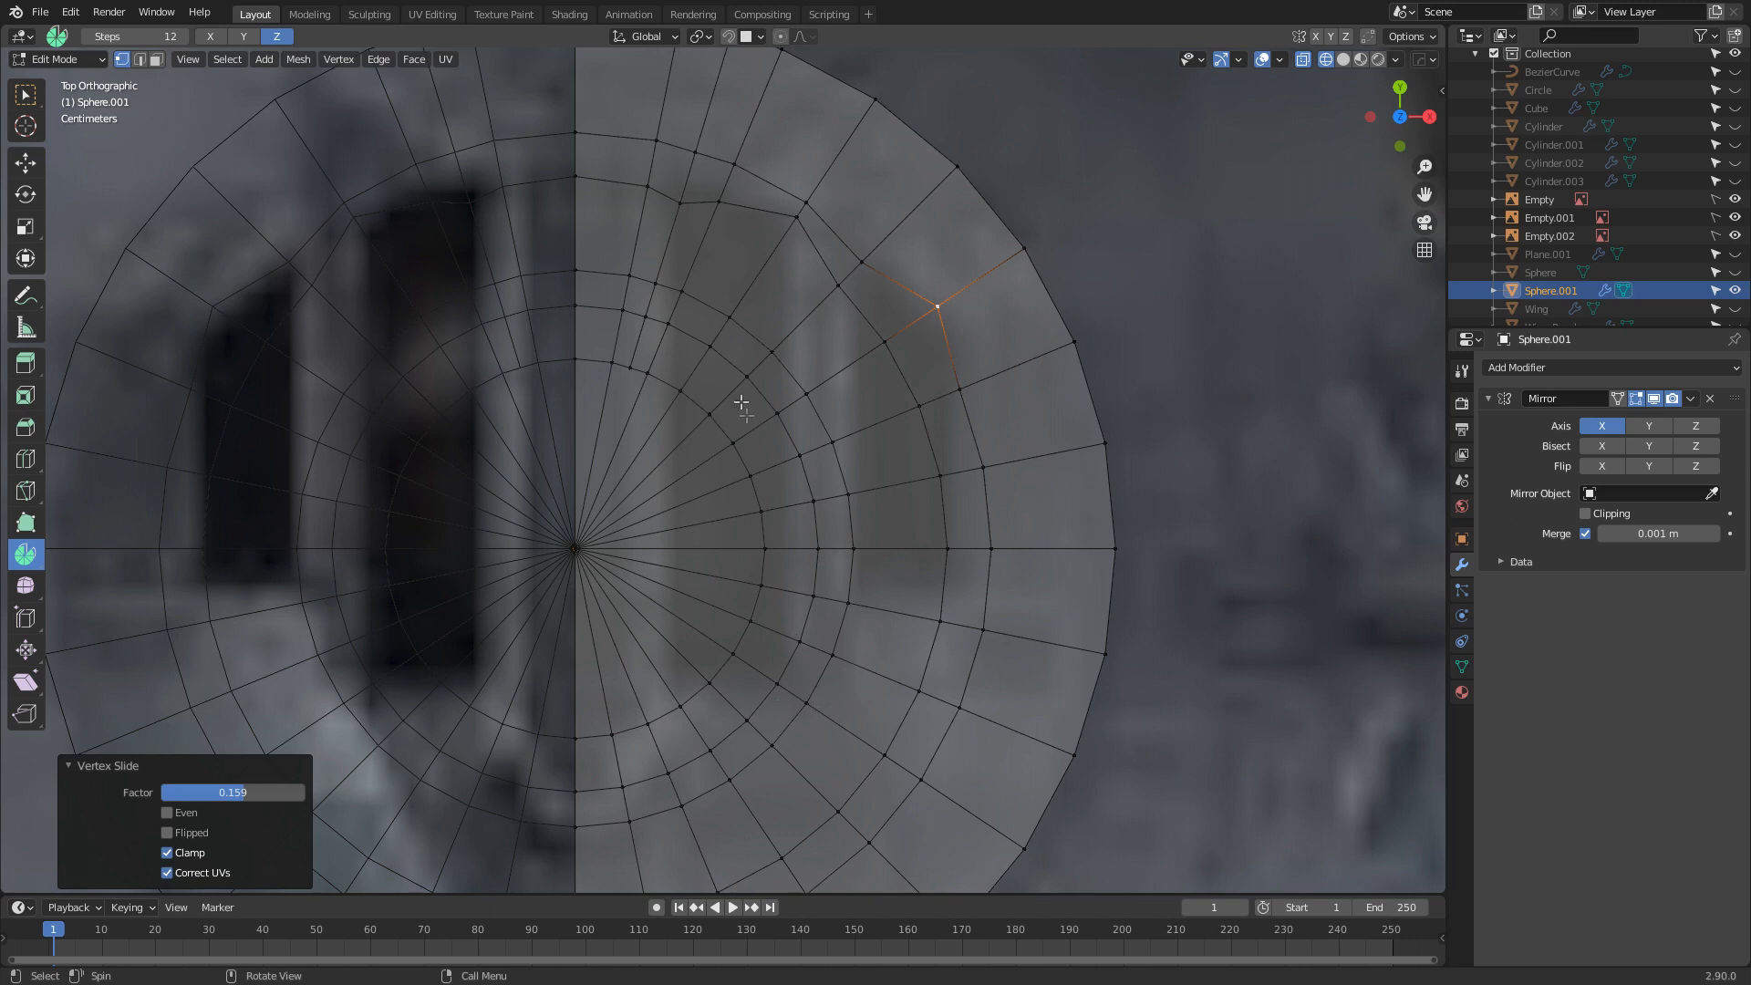
pyautogui.click(678, 199)
pyautogui.press('k')
pyautogui.click(681, 201)
pyautogui.press('c')
pyautogui.press('z')
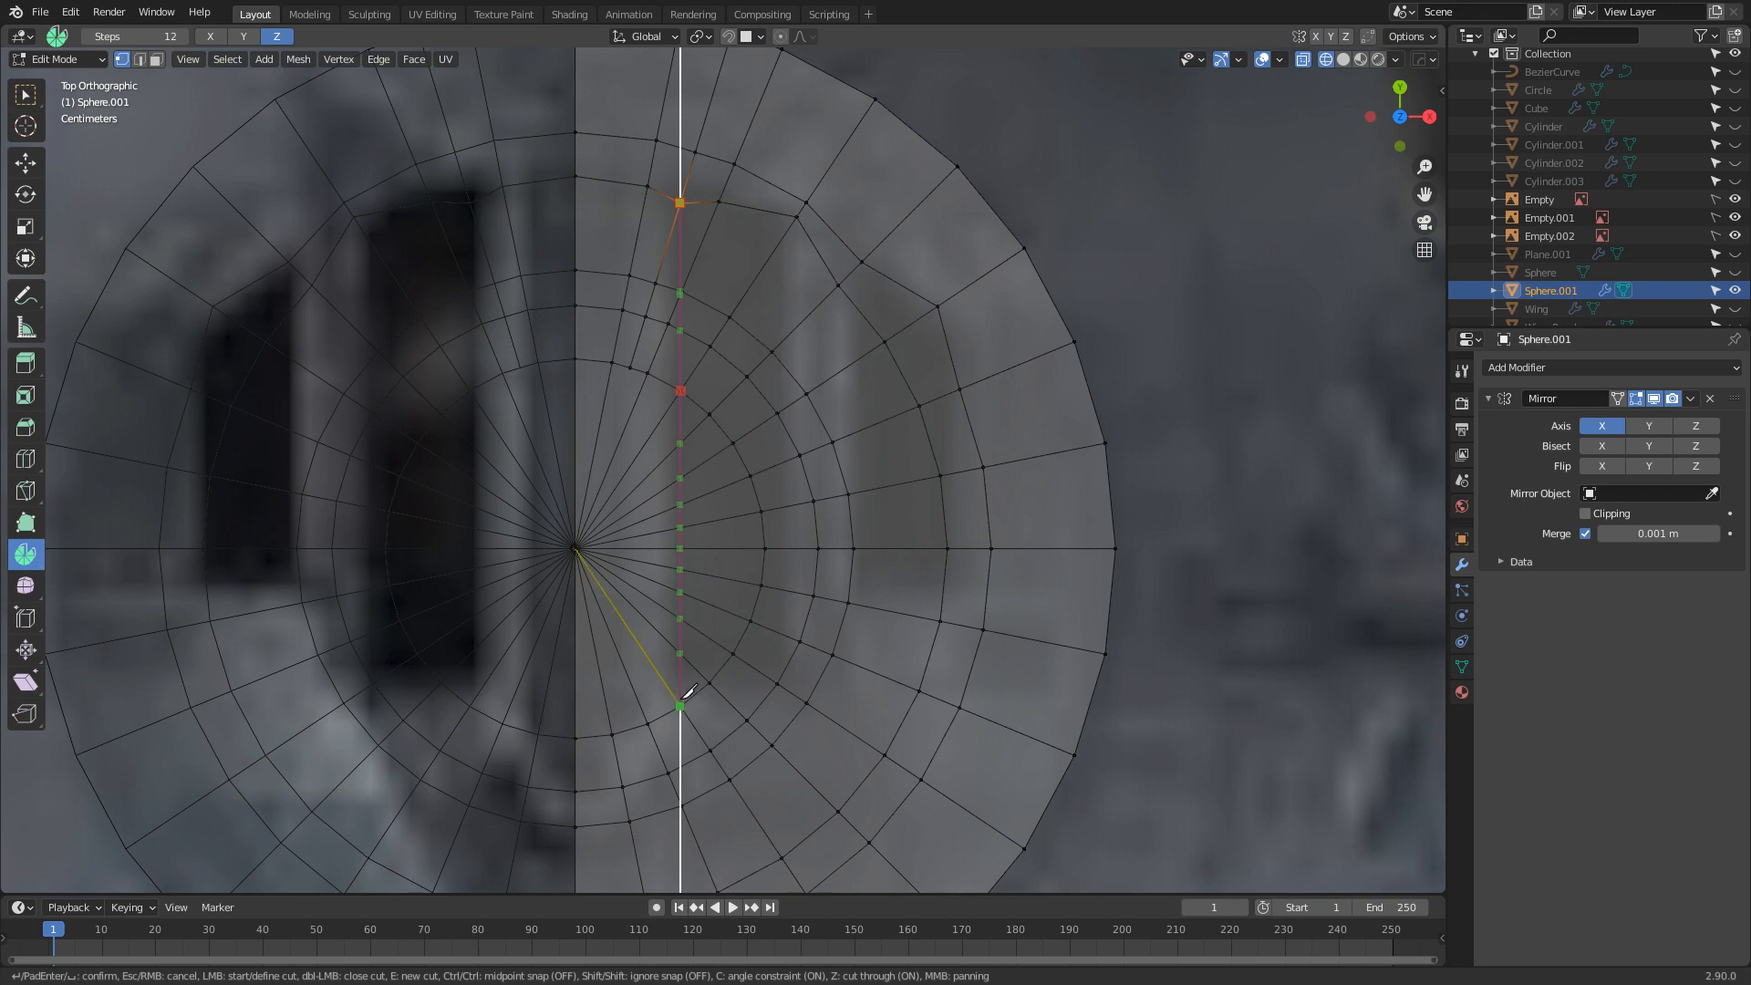
pyautogui.click(681, 684)
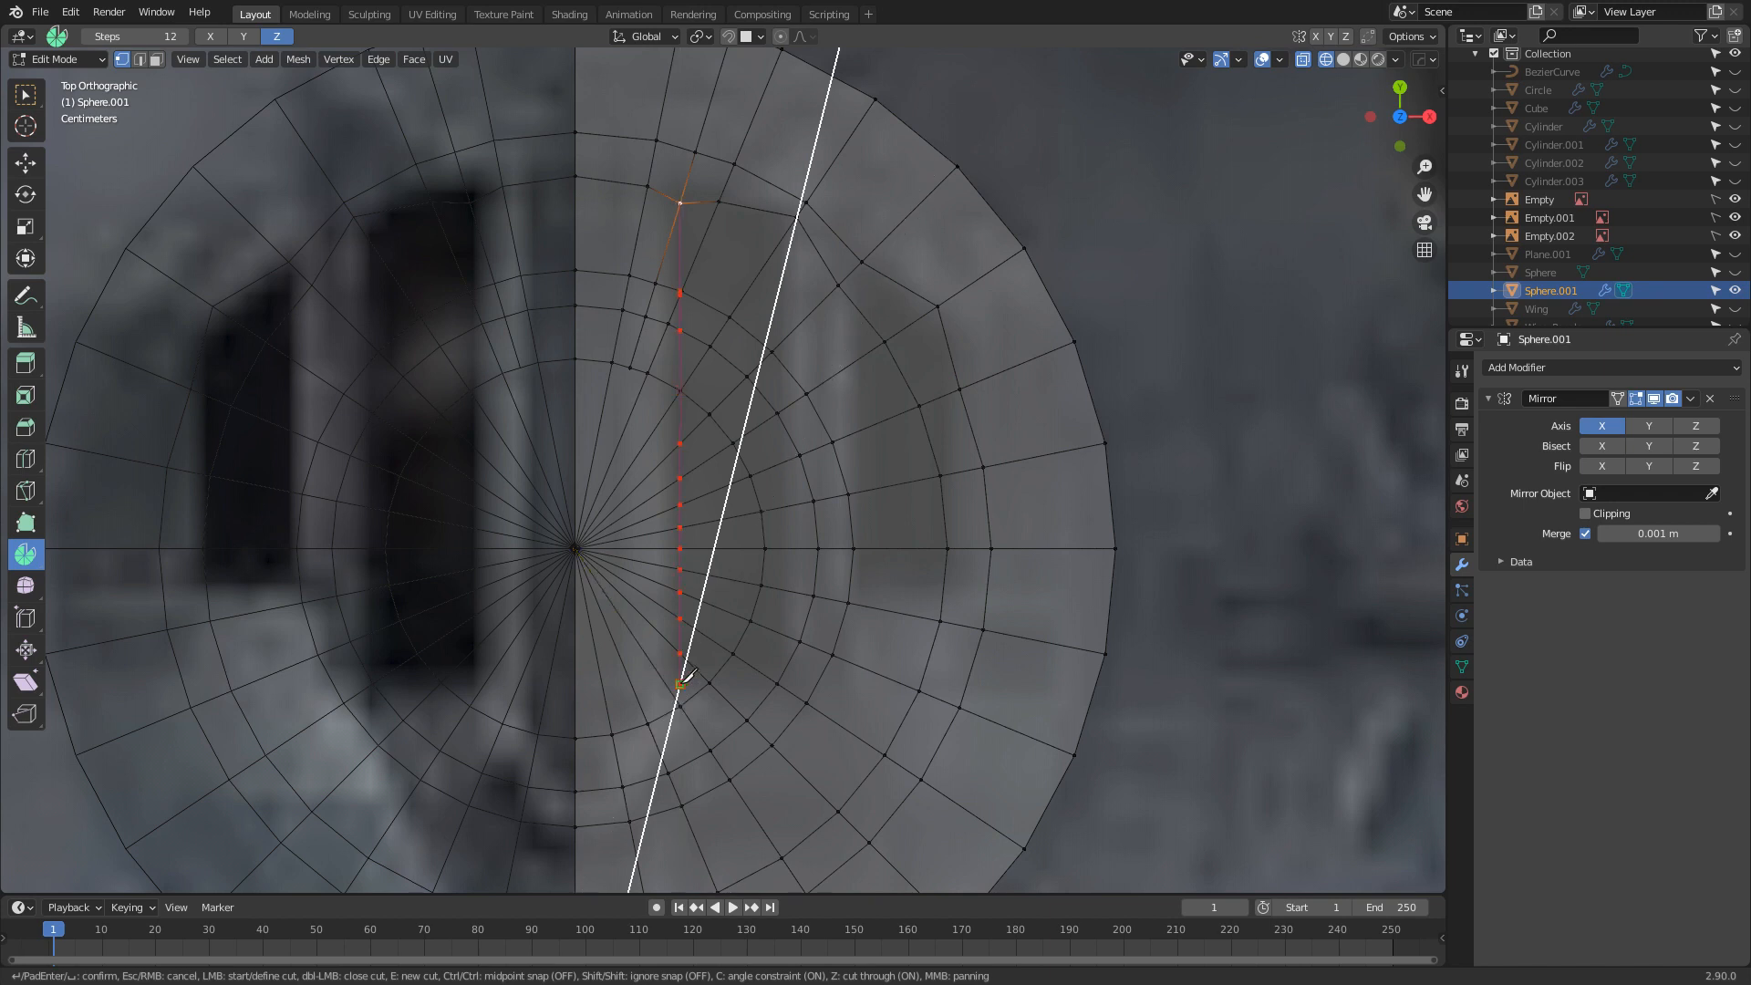
pyautogui.click(793, 682)
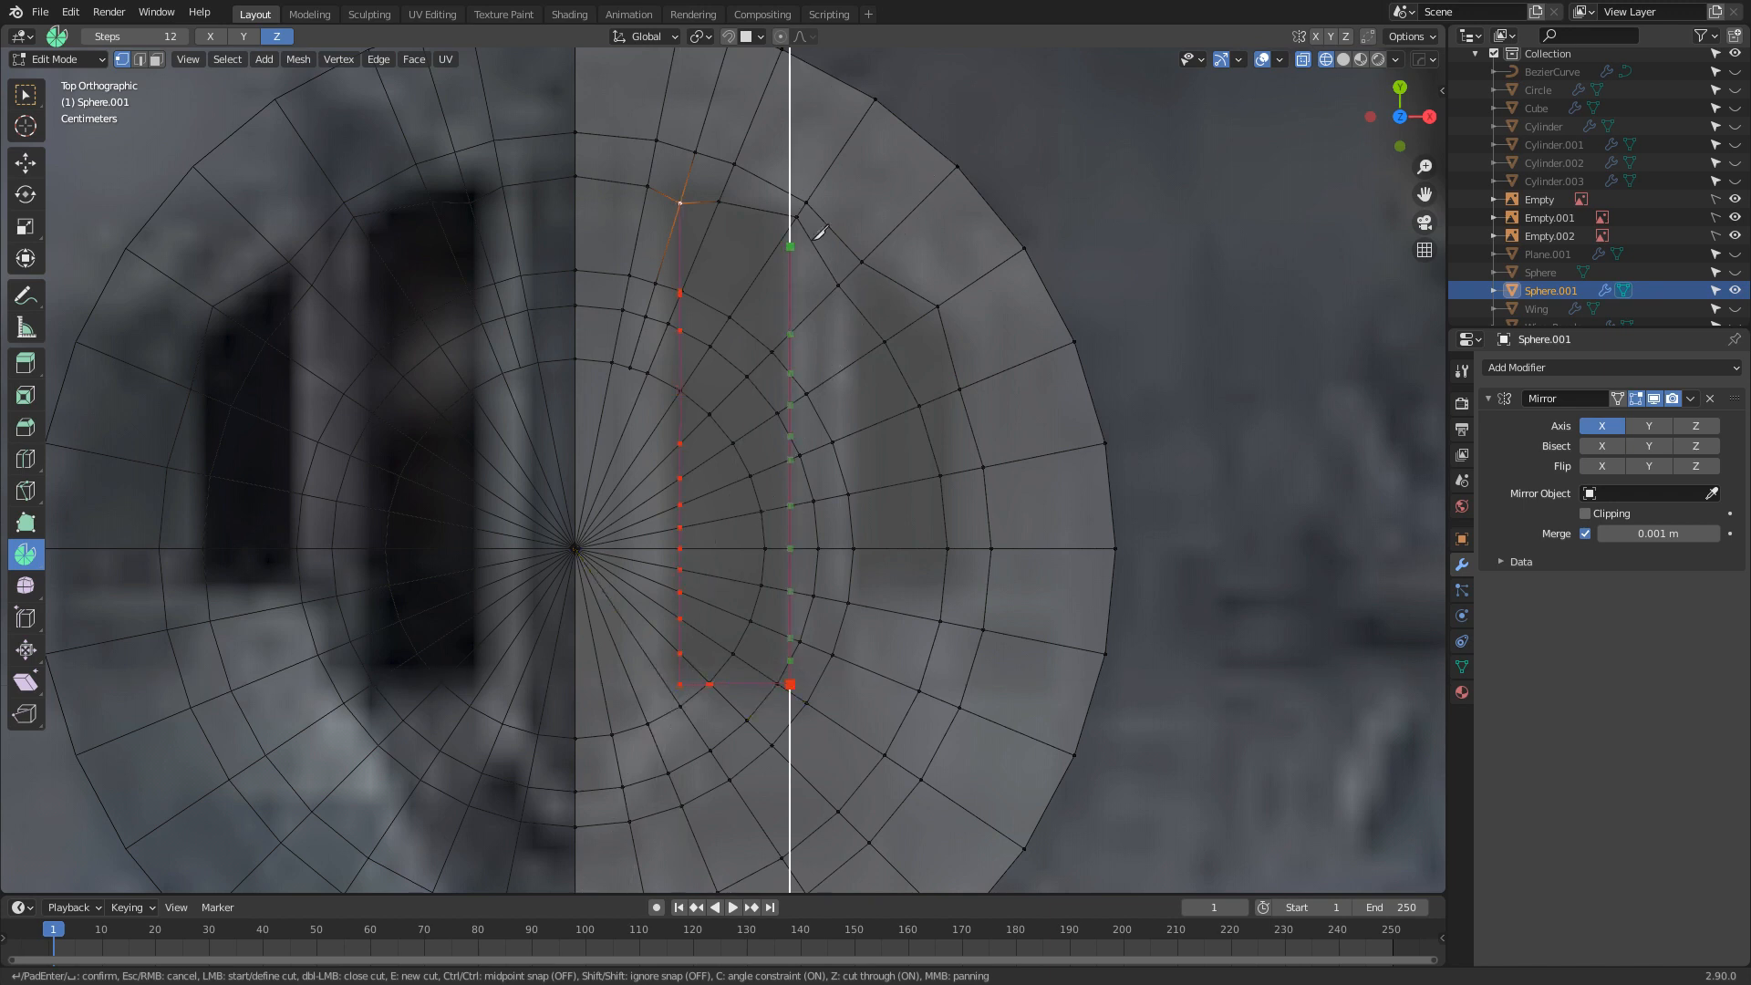
pyautogui.click(793, 207)
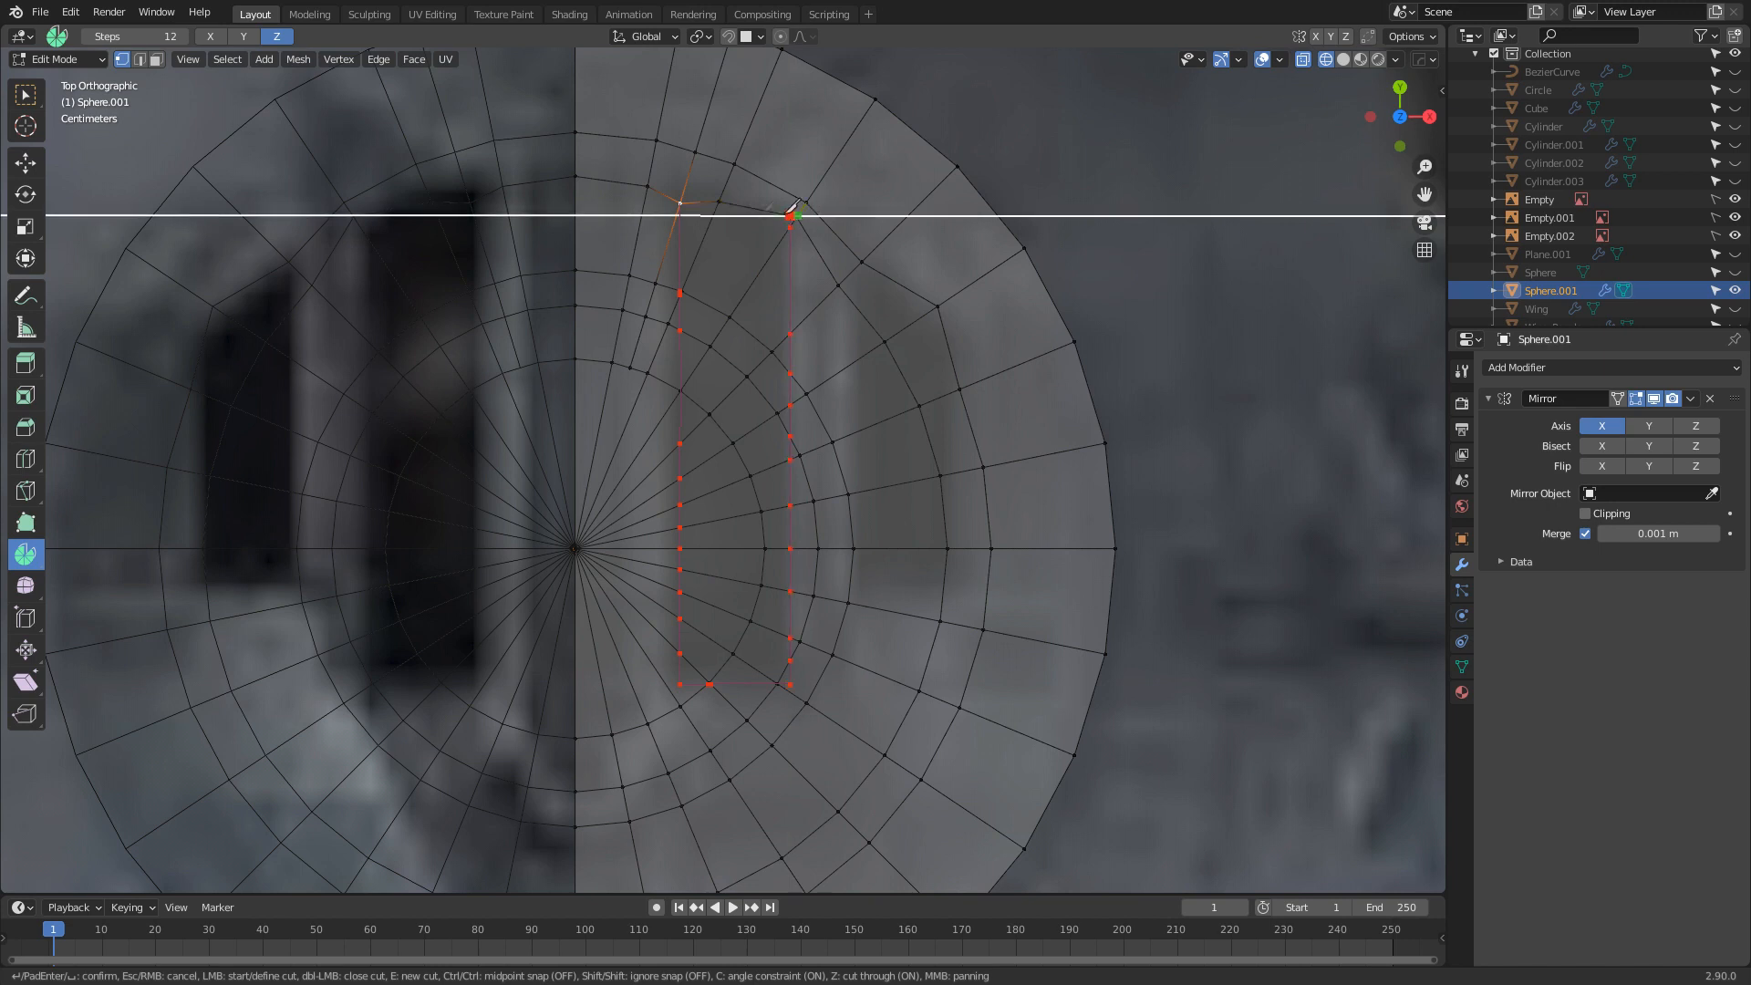
pyautogui.click(684, 205)
pyautogui.press('Return')
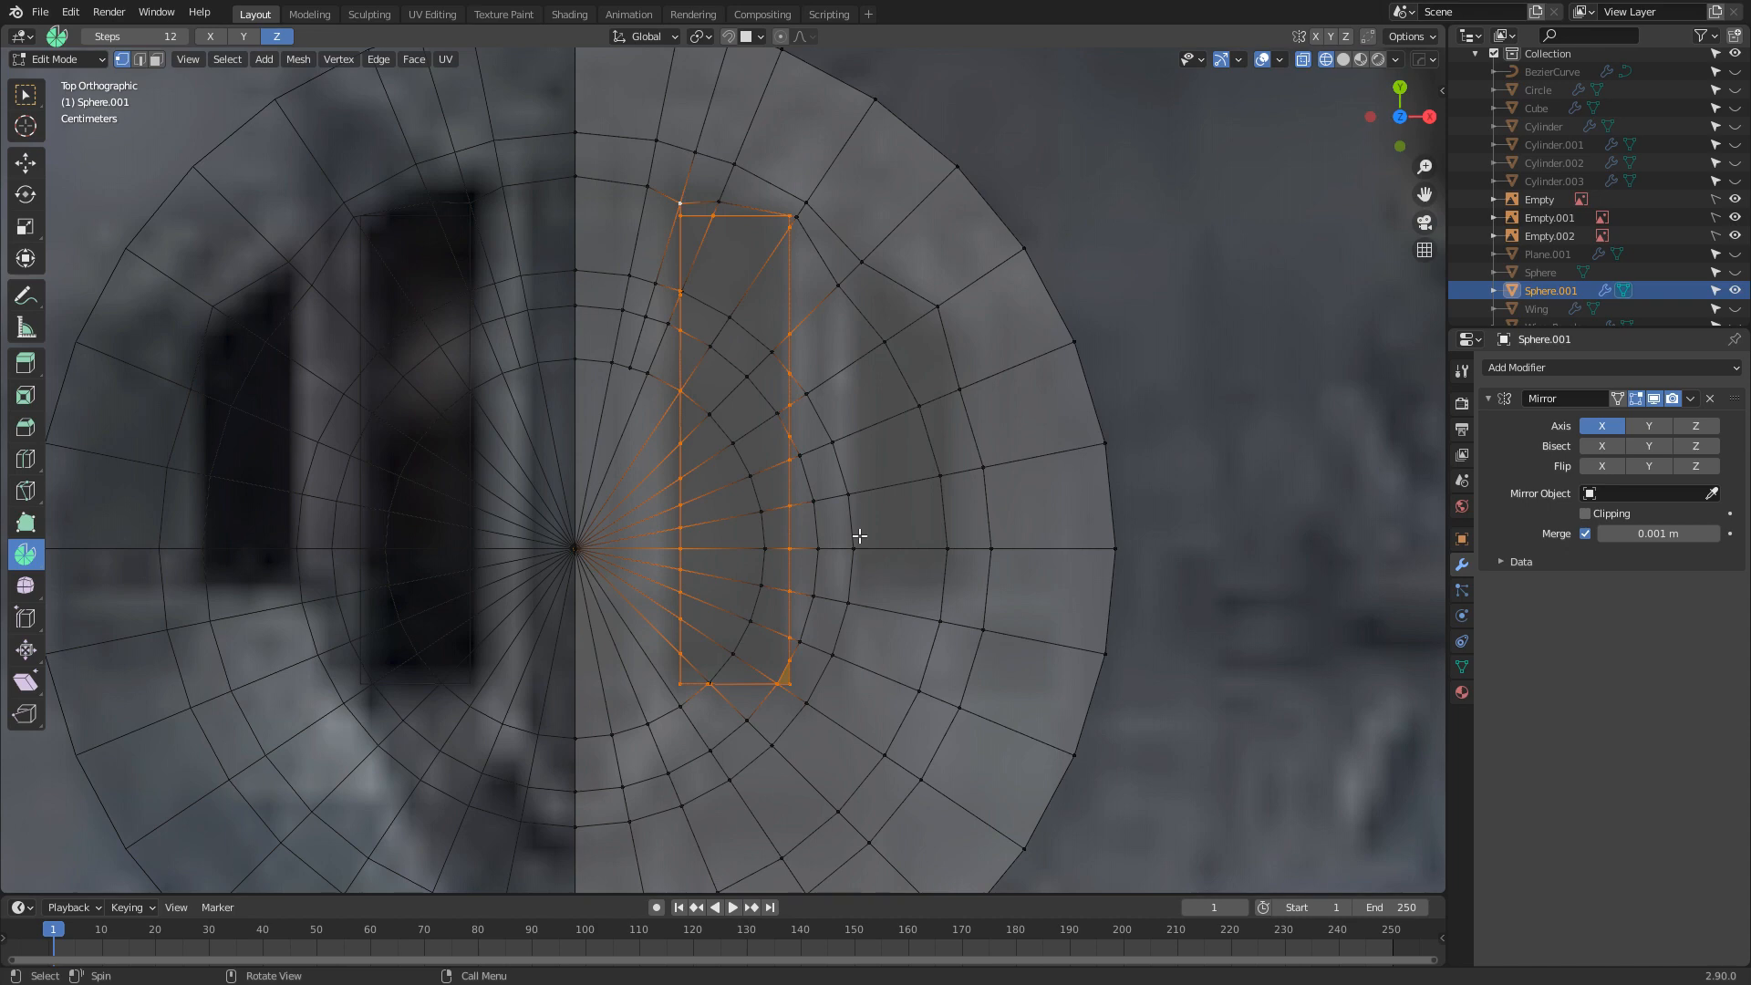
# Knife-cut the outer vent's outline with straight sides and lower edge, closing it along the slanted upper edge
pyautogui.scroll(2, 810, 618)
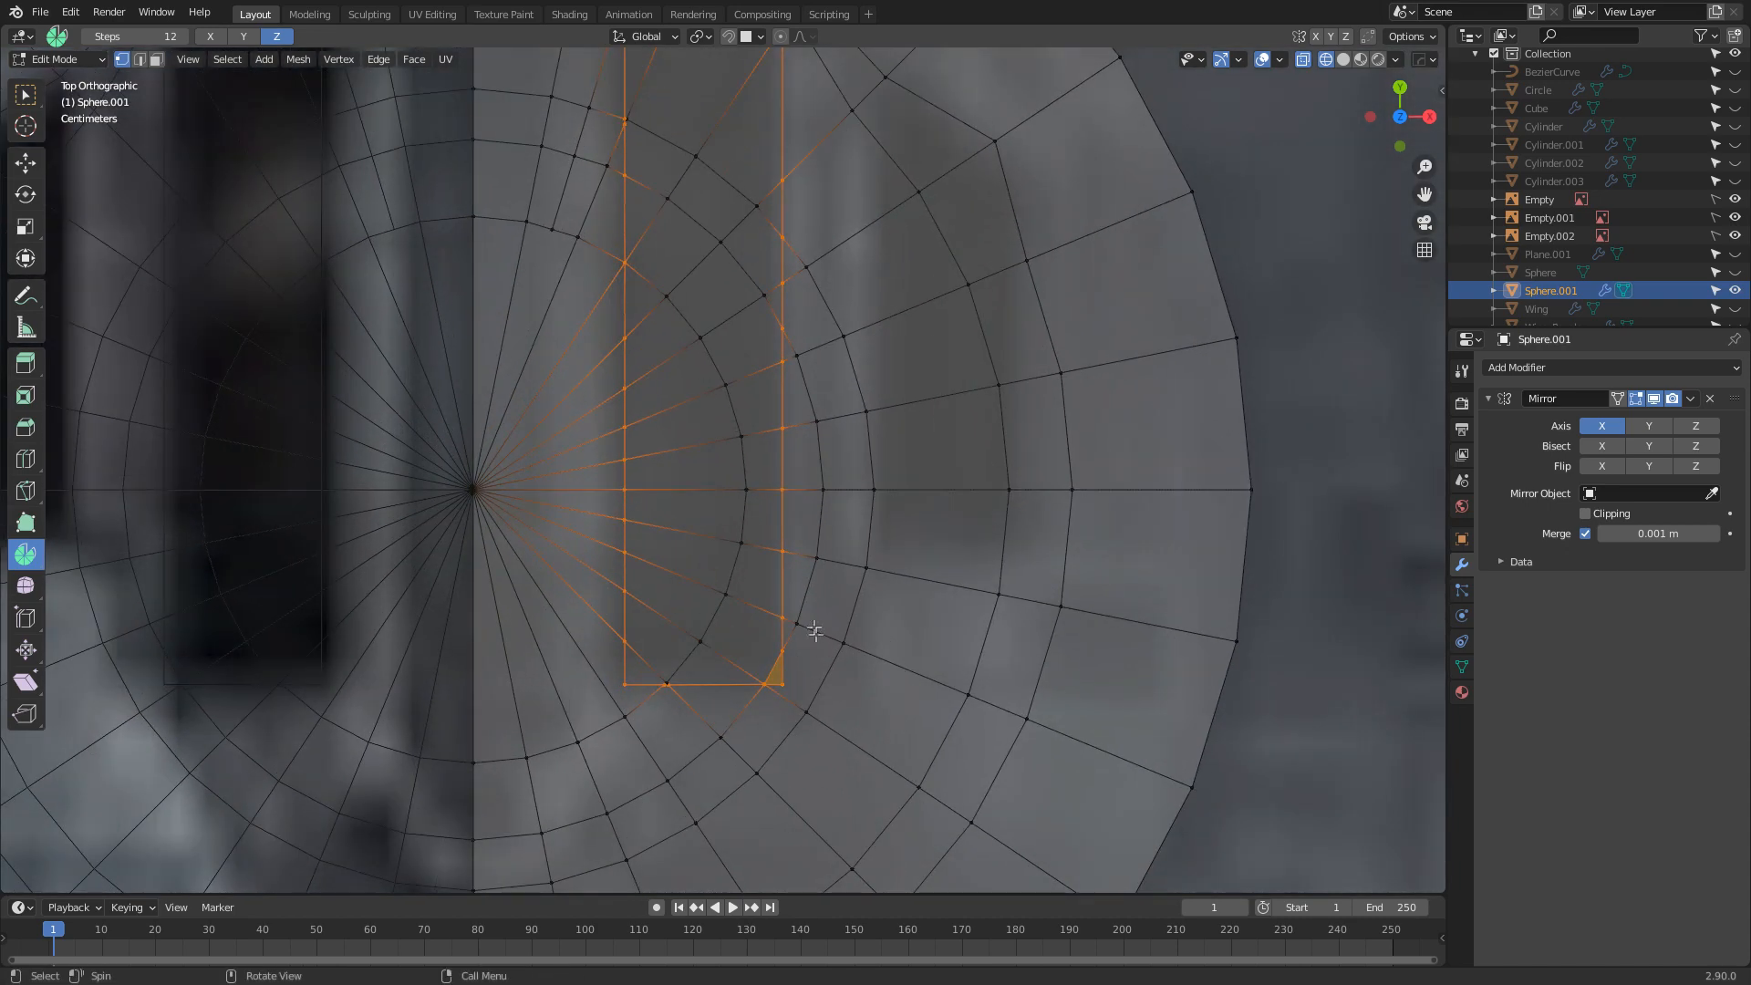
pyautogui.click(784, 652)
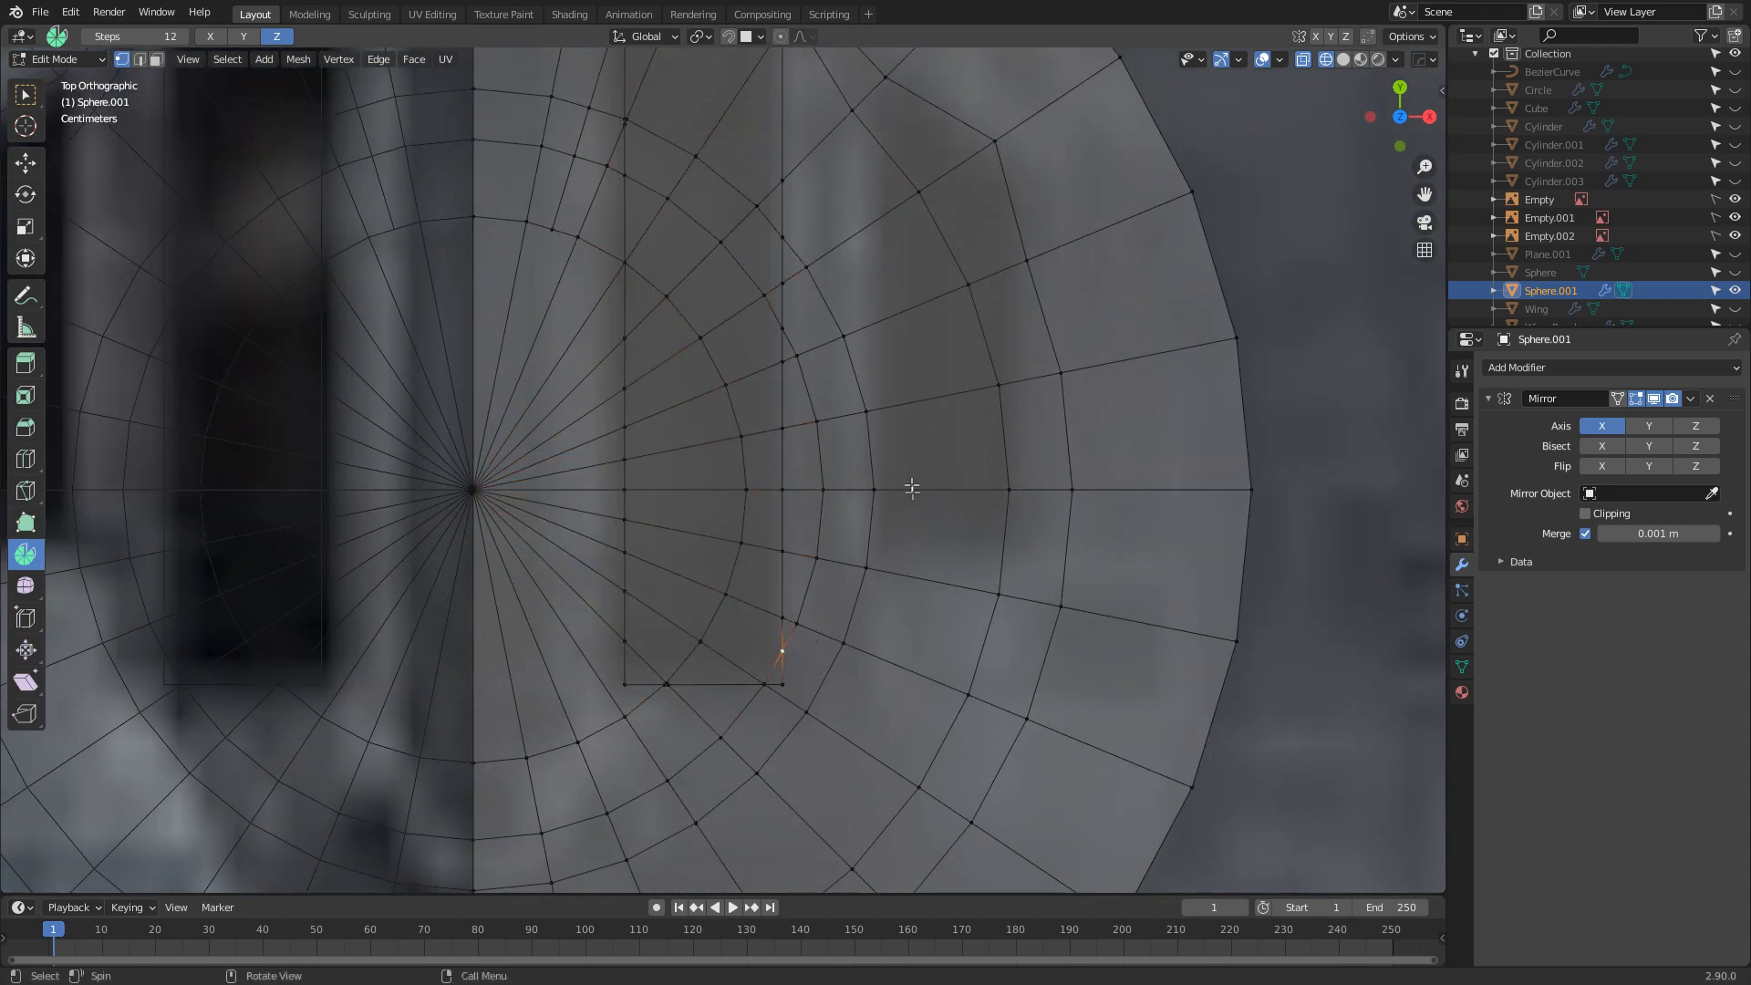
pyautogui.keyDown('shift'); pyautogui.moveTo(912, 489); pyautogui.dragTo(894, 624, button='middle'); pyautogui.keyUp('shift')
pyautogui.click(871, 212)
pyautogui.press('k')
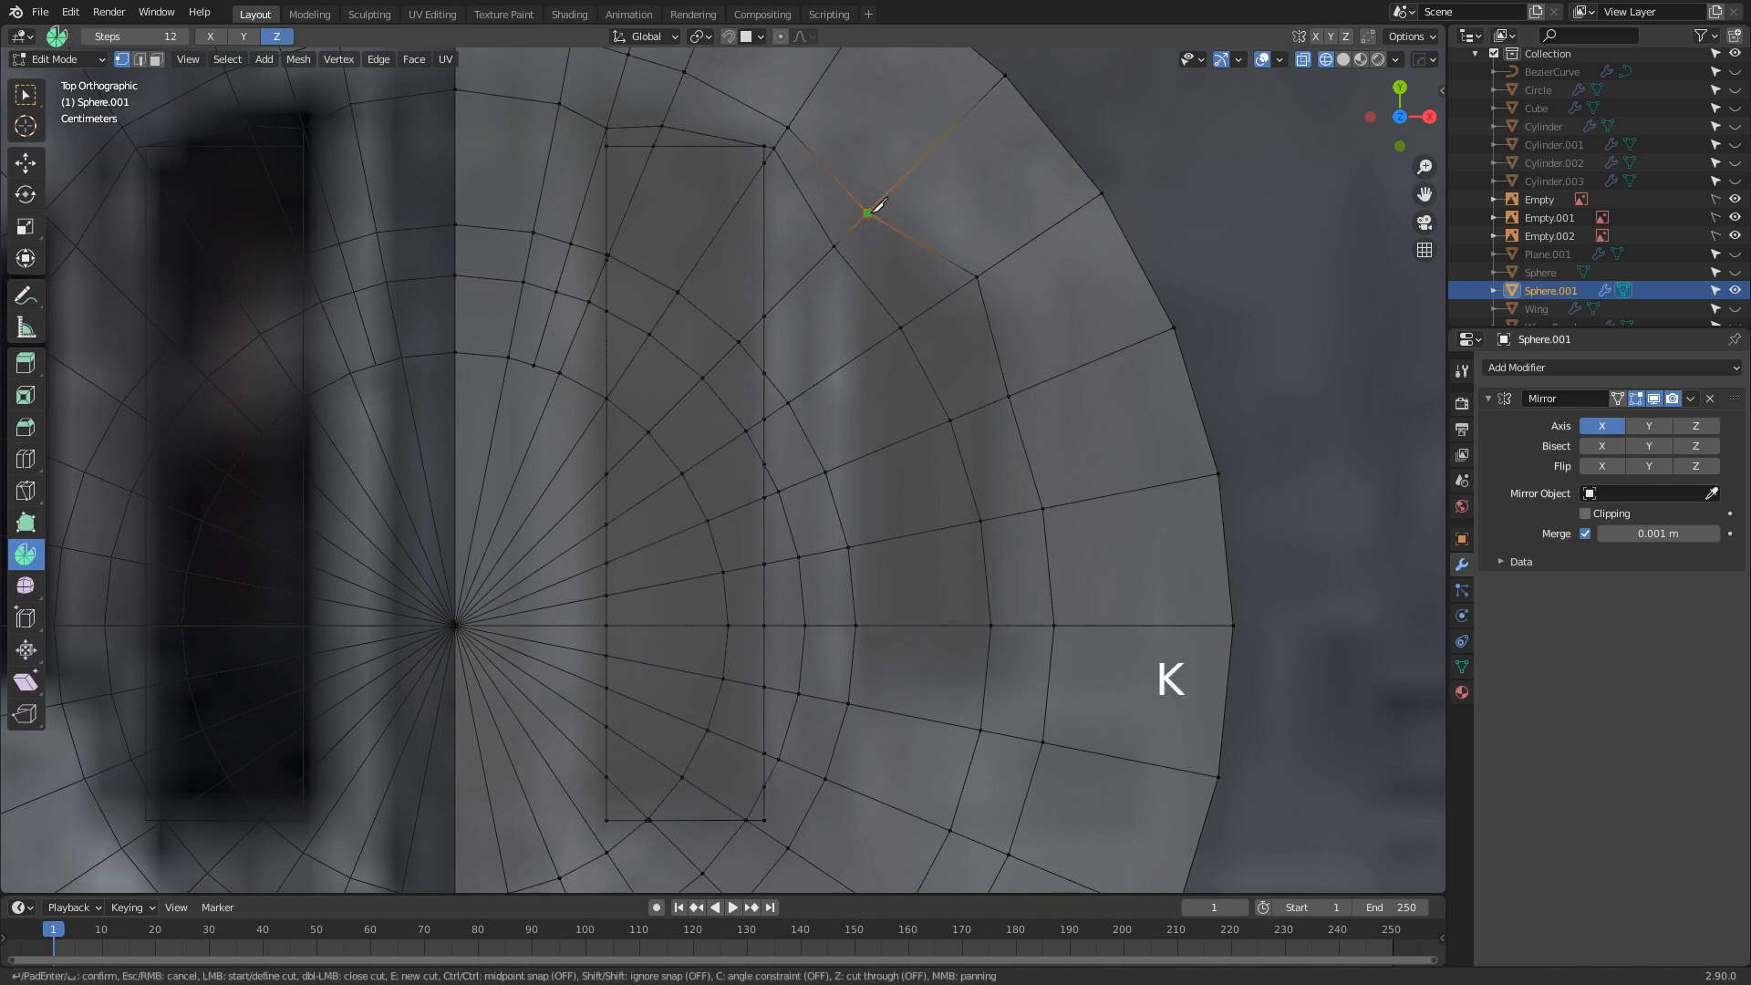
pyautogui.press('c')
pyautogui.press('z')
pyautogui.click(873, 675)
pyautogui.click(986, 673)
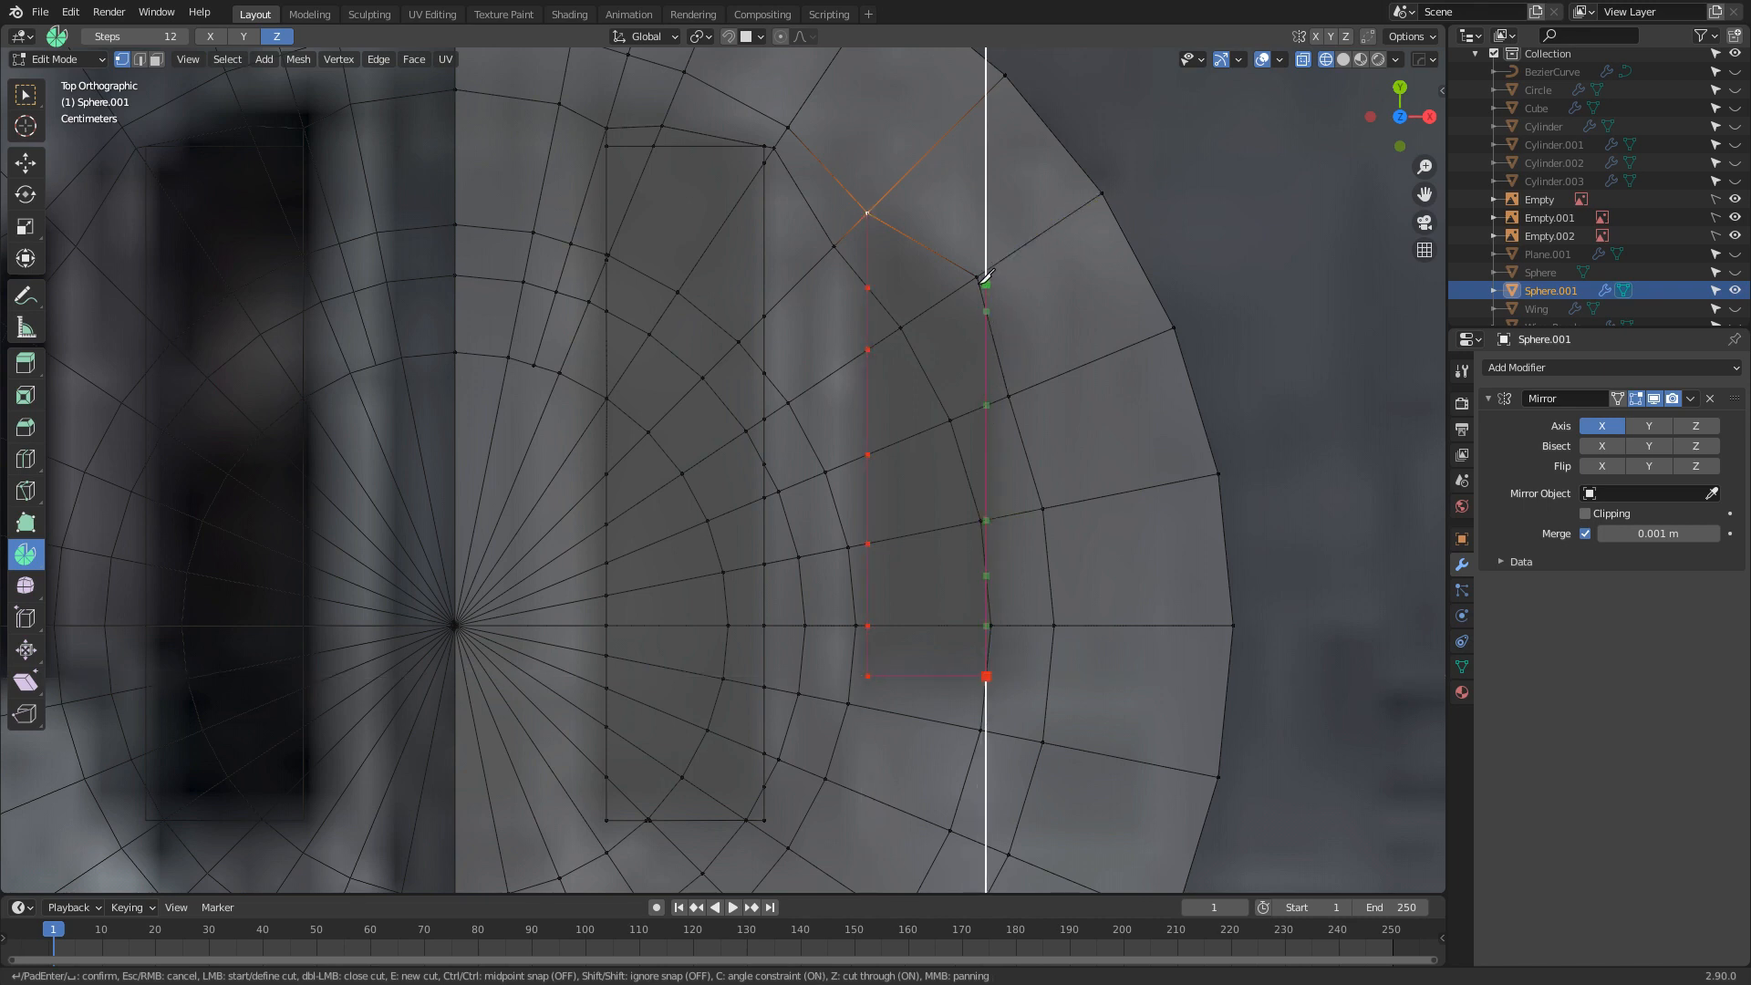
pyautogui.click(985, 283)
pyautogui.press('c')
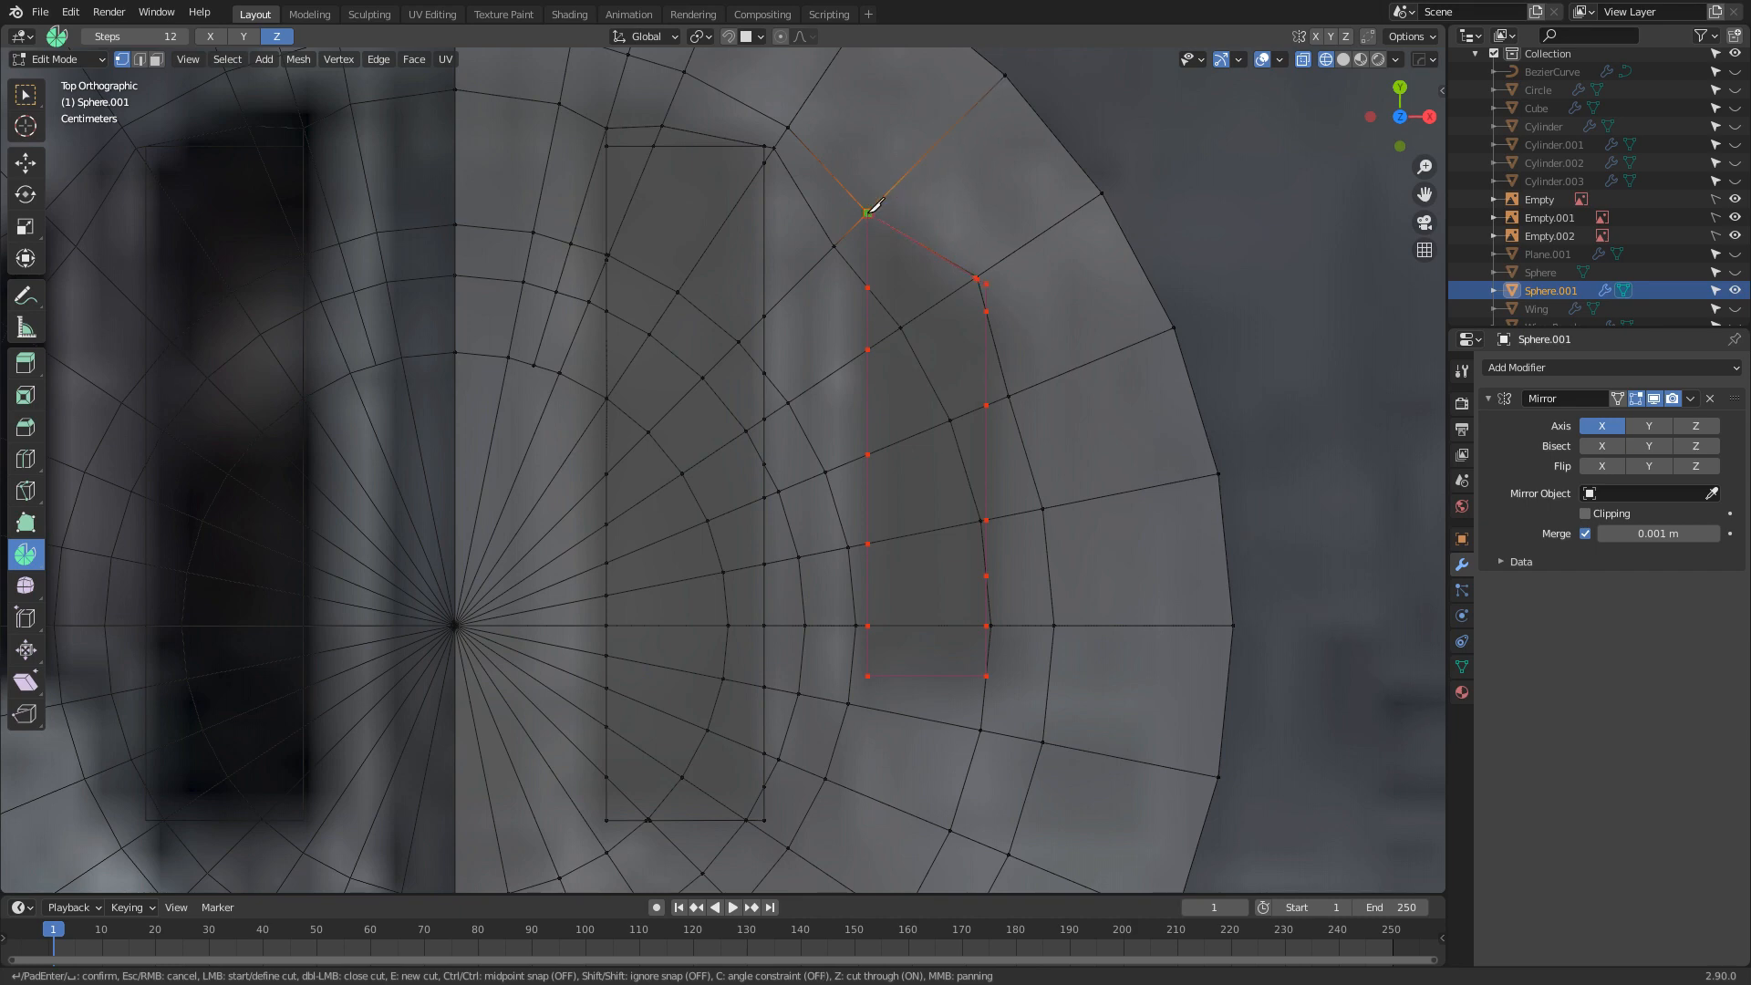
pyautogui.click(867, 213)
pyautogui.press('Return')
# Merge the three clustered vertices at the outer vent's upper outer corner at the last selected one
pyautogui.scroll(8, 876, 435)
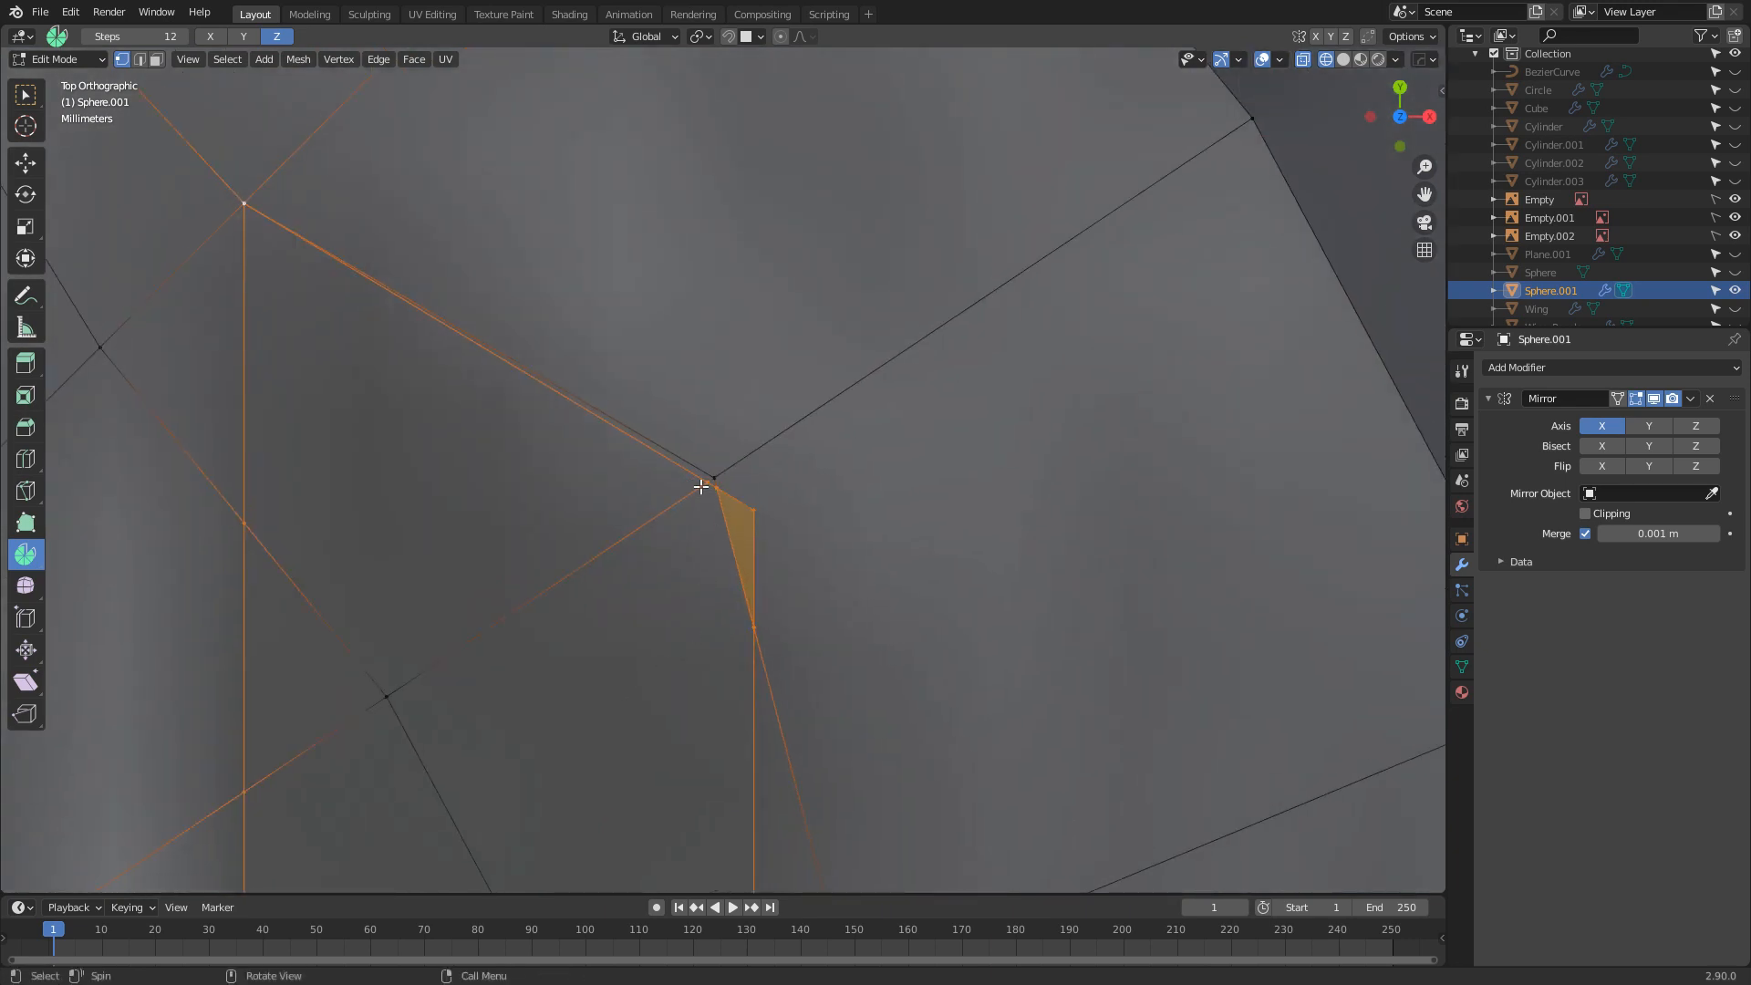
pyautogui.click(701, 487)
pyautogui.keyDown('shift'); pyautogui.click(716, 474); pyautogui.keyUp('shift')
pyautogui.keyDown('shift'); pyautogui.click(721, 492); pyautogui.keyUp('shift')
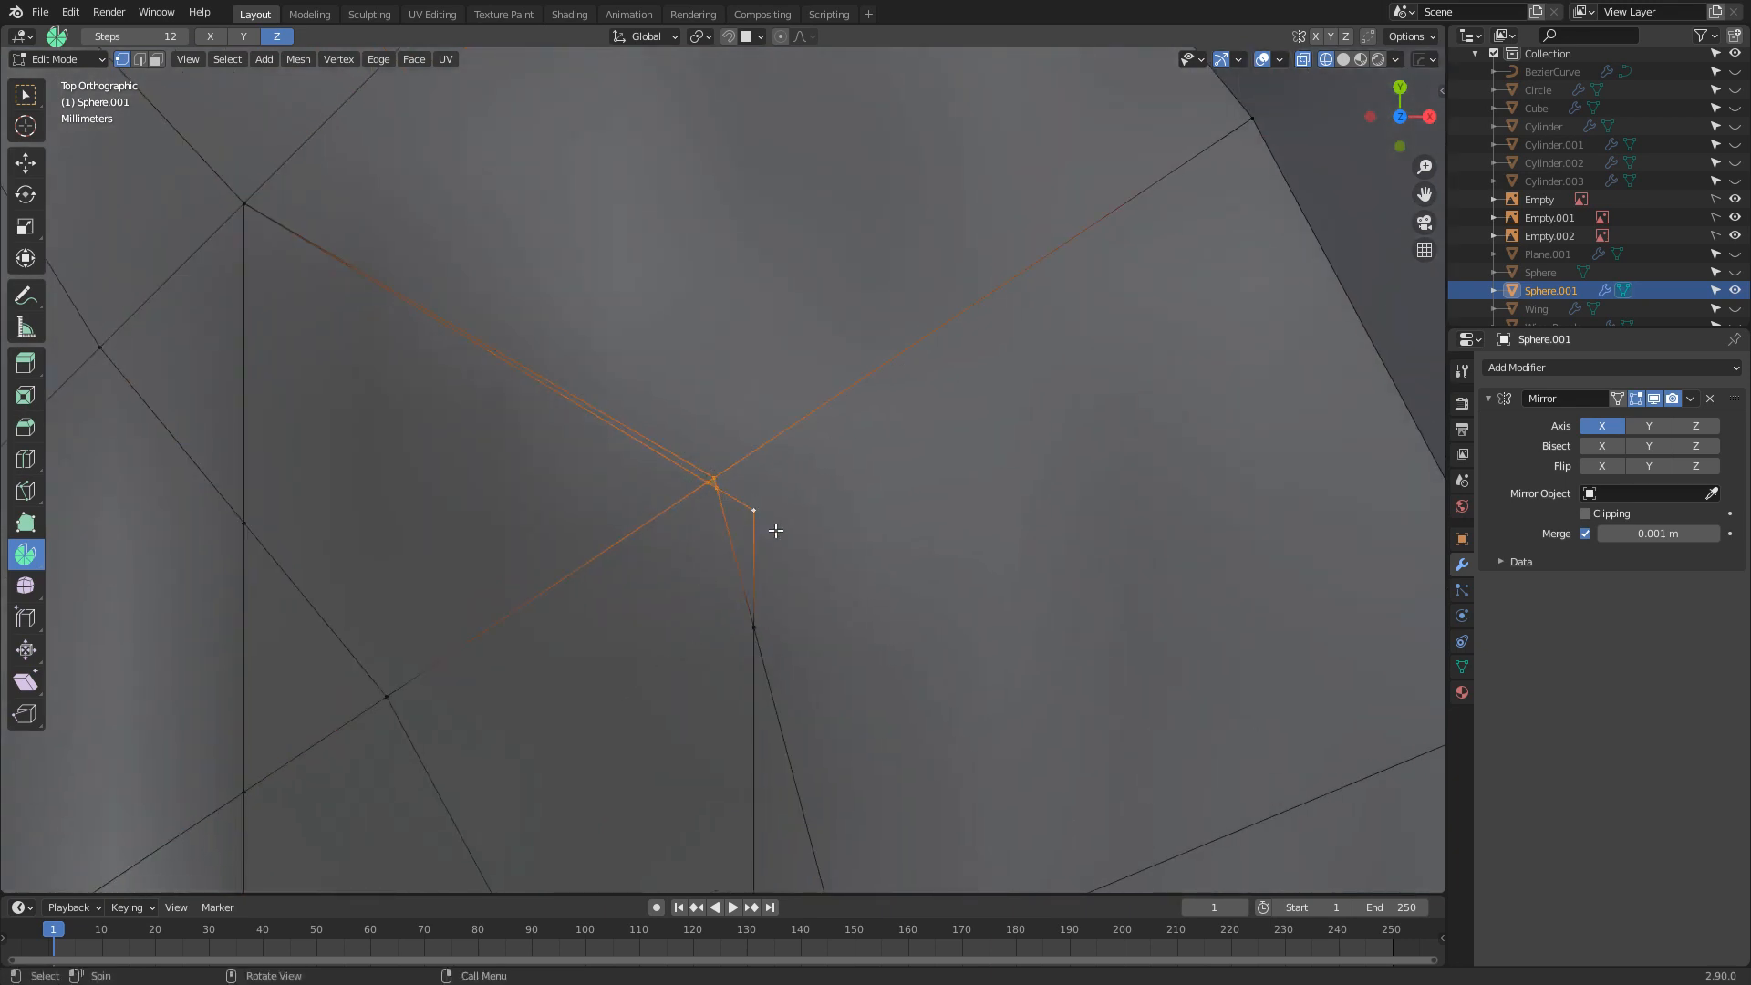
pyautogui.press('m')
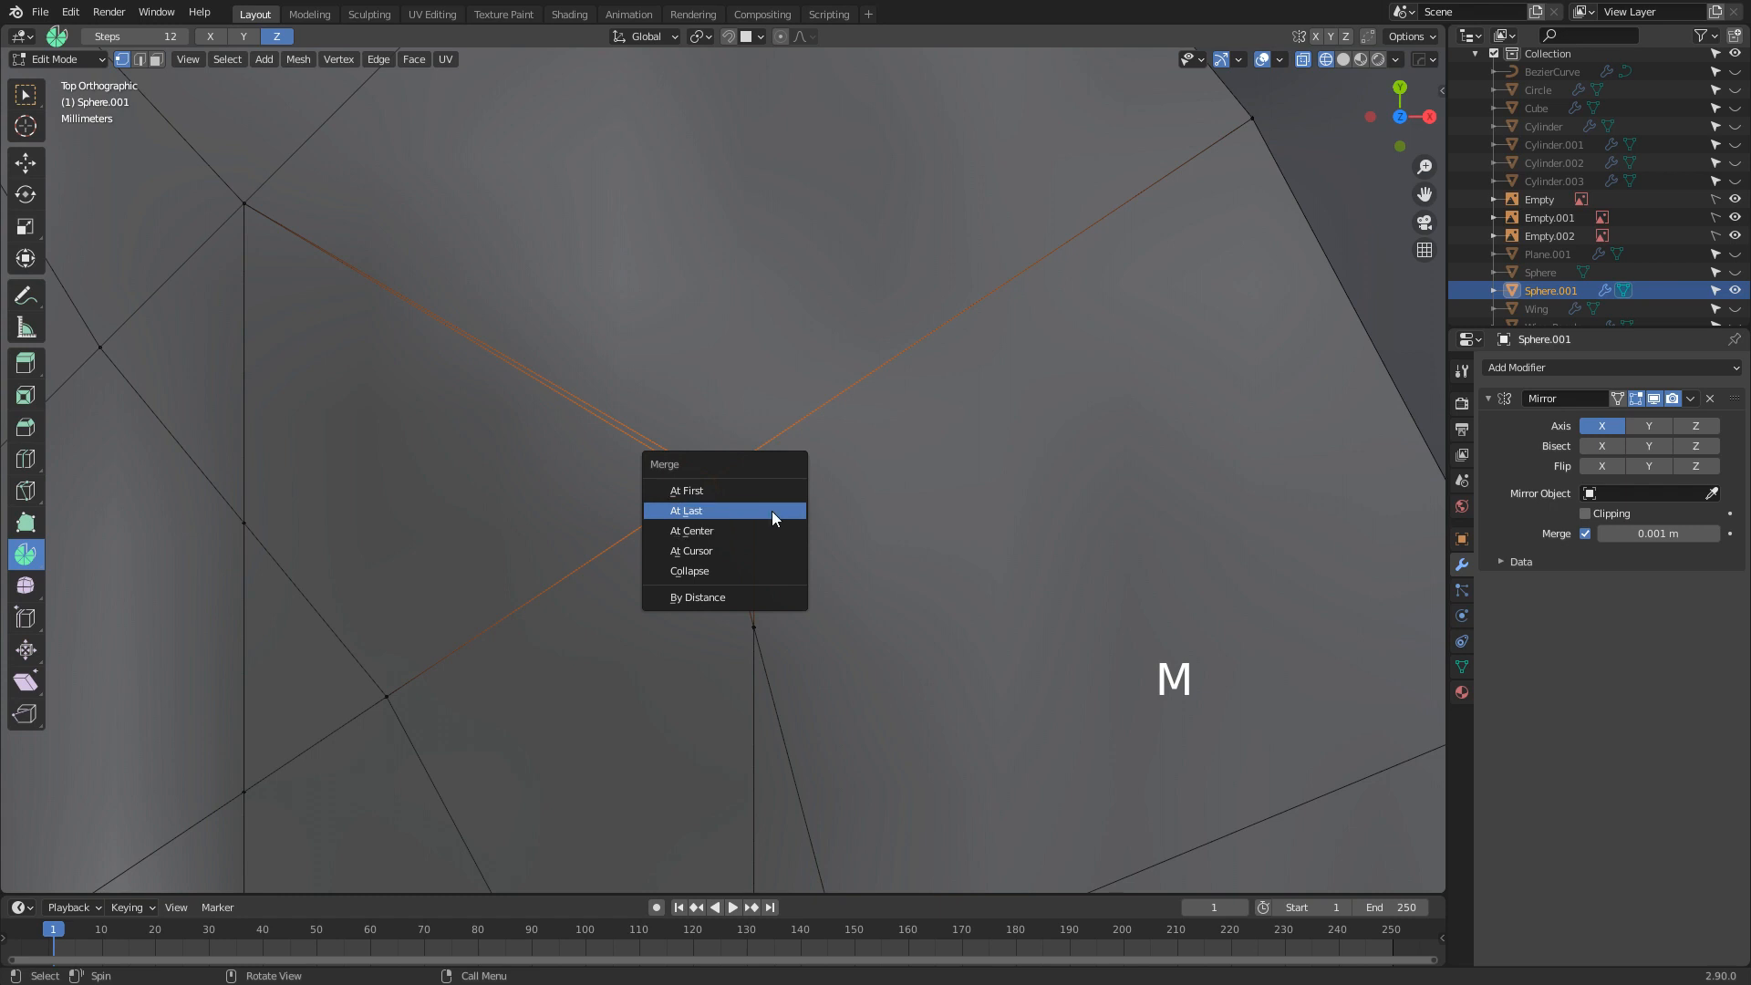
pyautogui.click(771, 511)
# Merge the vertex just below the outer vent's upper outer corner into that corner vertex using At Last
pyautogui.click(753, 626)
pyautogui.keyDown('shift'); pyautogui.click(756, 524); pyautogui.keyUp('shift')
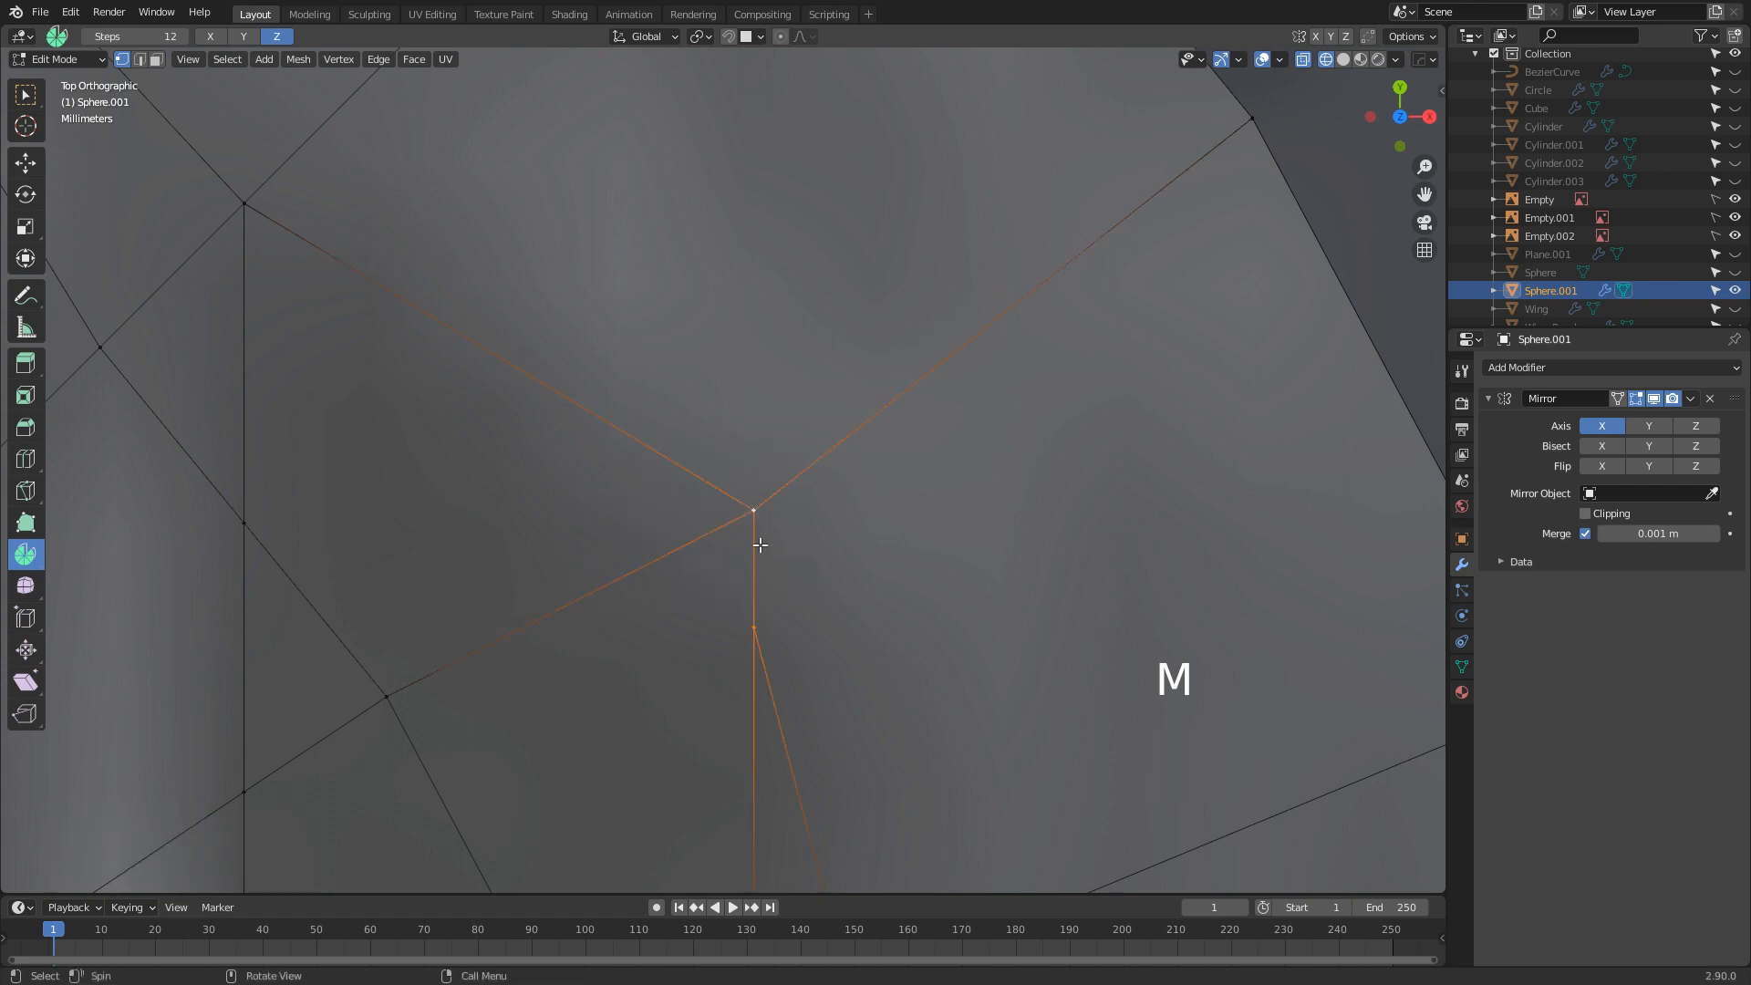
pyautogui.press('m')
pyautogui.click(760, 545)
pyautogui.scroll(-2, 775, 583)
pyautogui.keyDown('shift'); pyautogui.moveTo(860, 802); pyautogui.dragTo(862, 543, button='middle'); pyautogui.keyUp('shift')
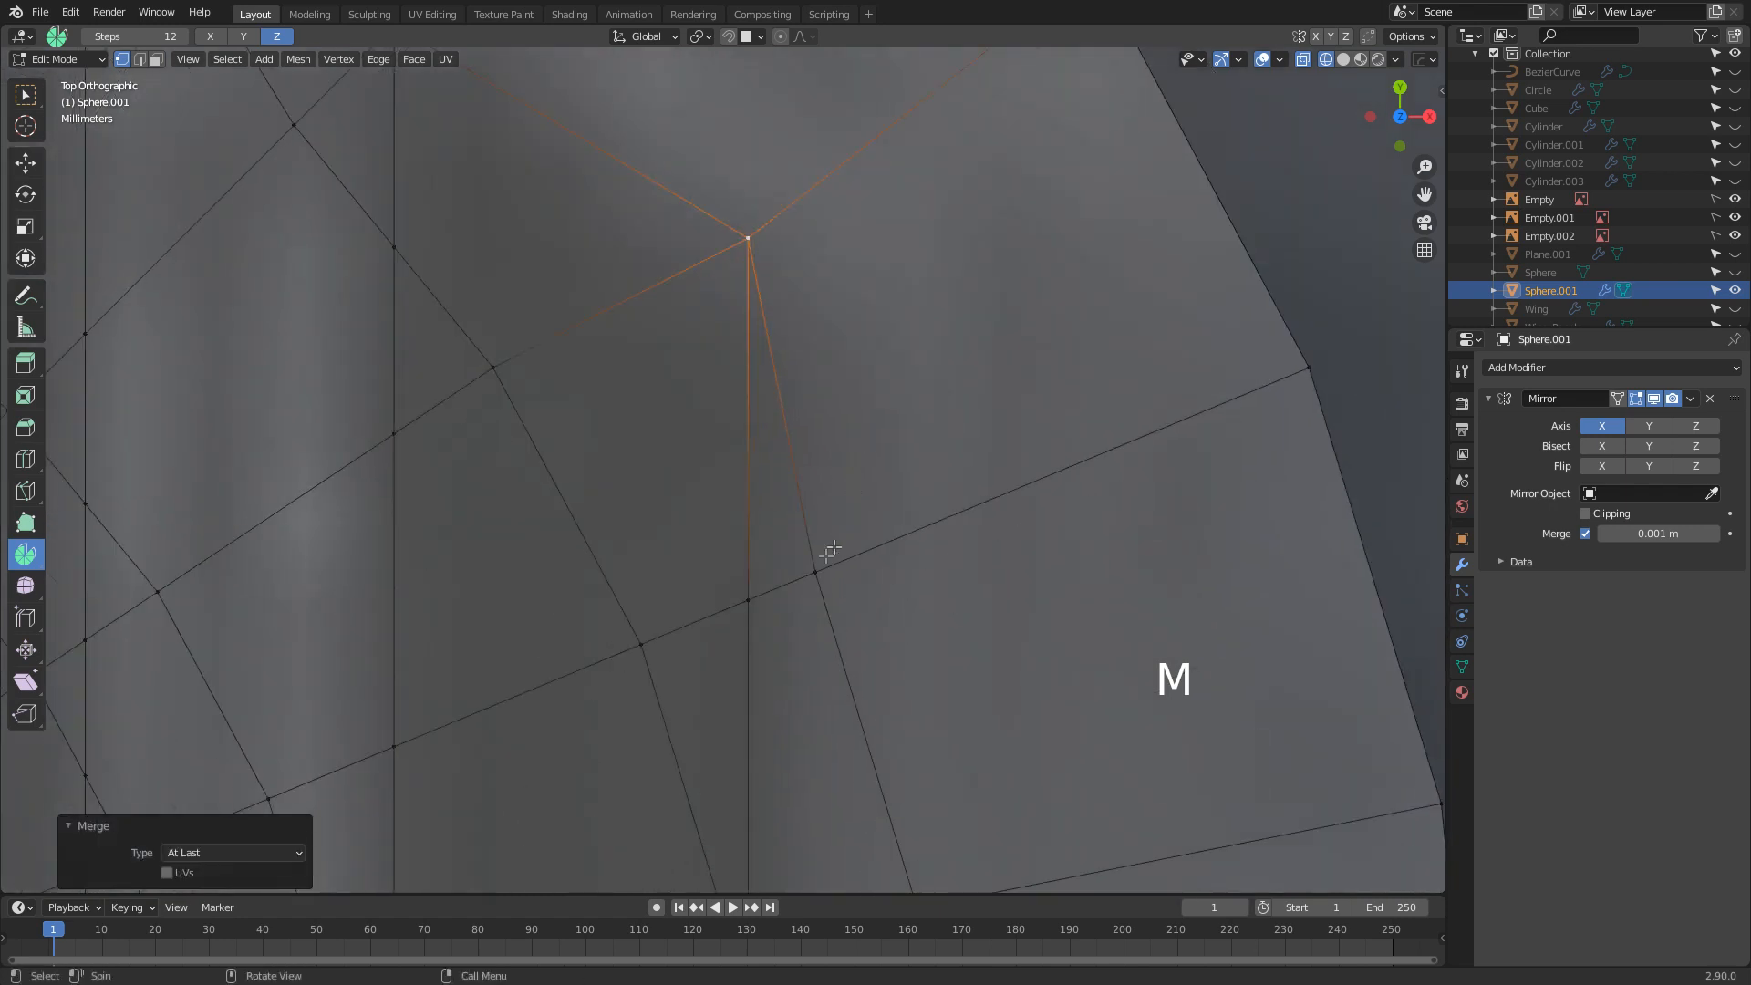
# Merge the ring vertex on the spoke below that corner onto the outer vent's outer edge using At Last
pyautogui.click(821, 573)
pyautogui.keyDown('shift'); pyautogui.click(761, 602); pyautogui.keyUp('shift')
pyautogui.press('m')
pyautogui.click(828, 604)
pyautogui.scroll(-3, 812, 454)
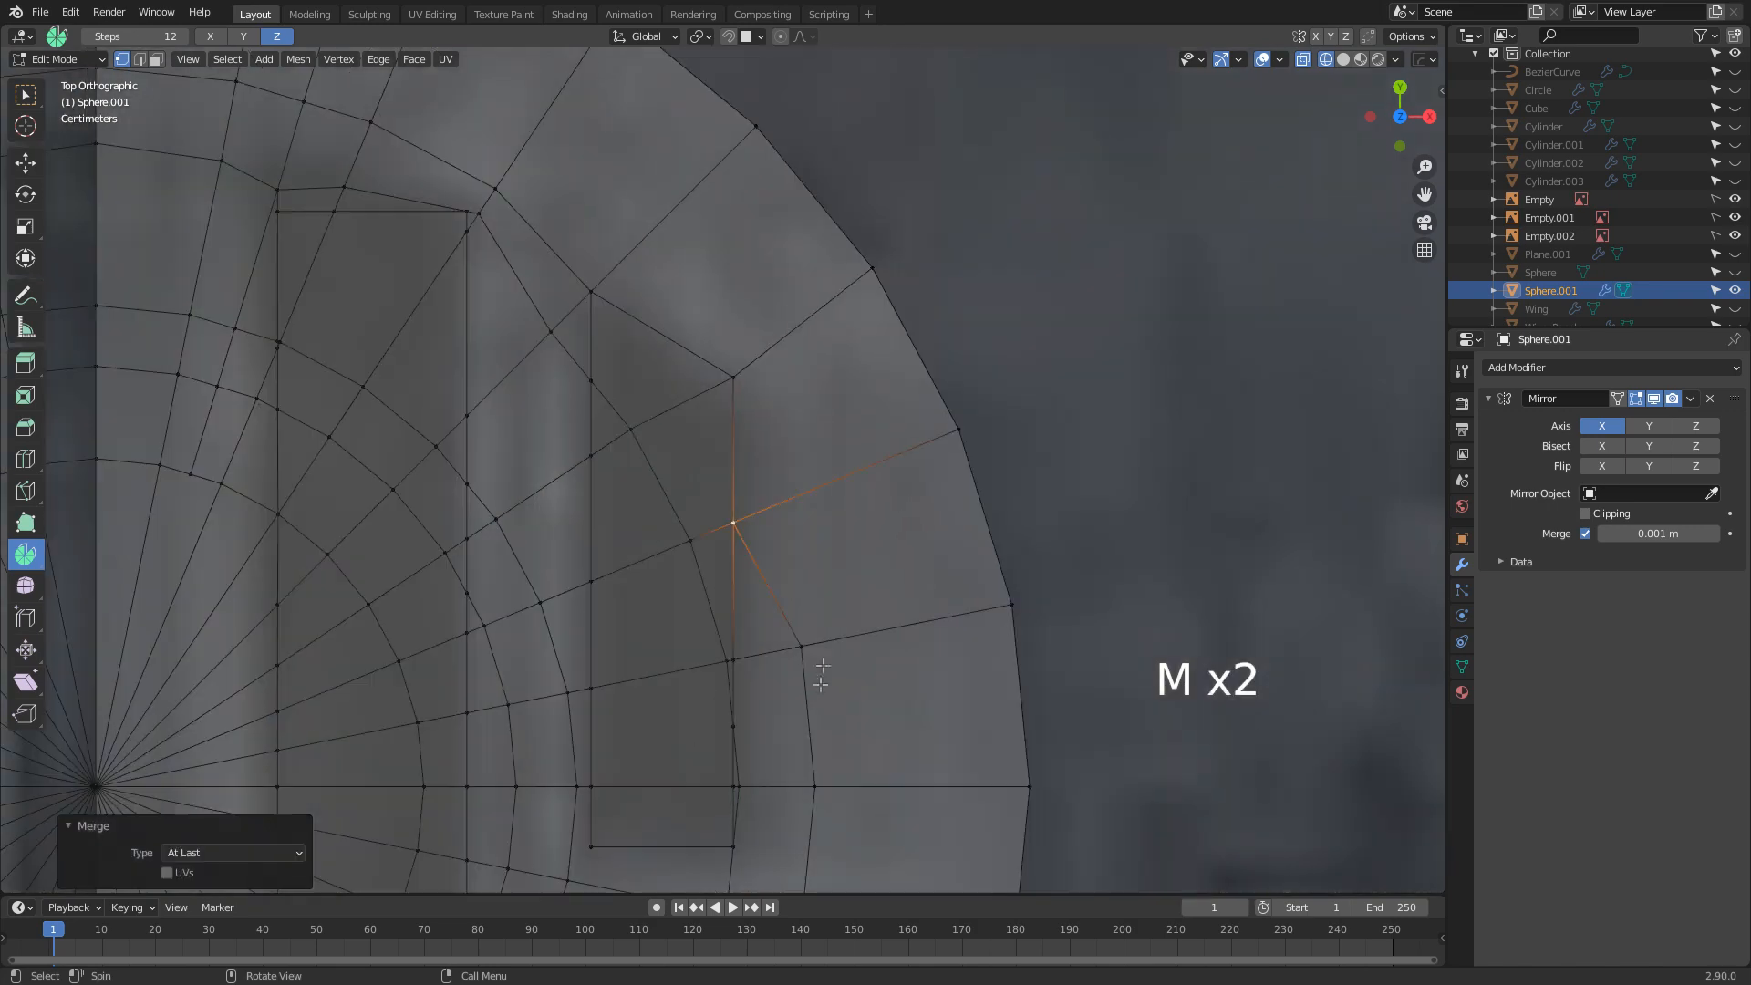
# Merge the stray ring vertices at the next two spokes onto the outer vent's straight outer edge
pyautogui.scroll(2, 759, 516)
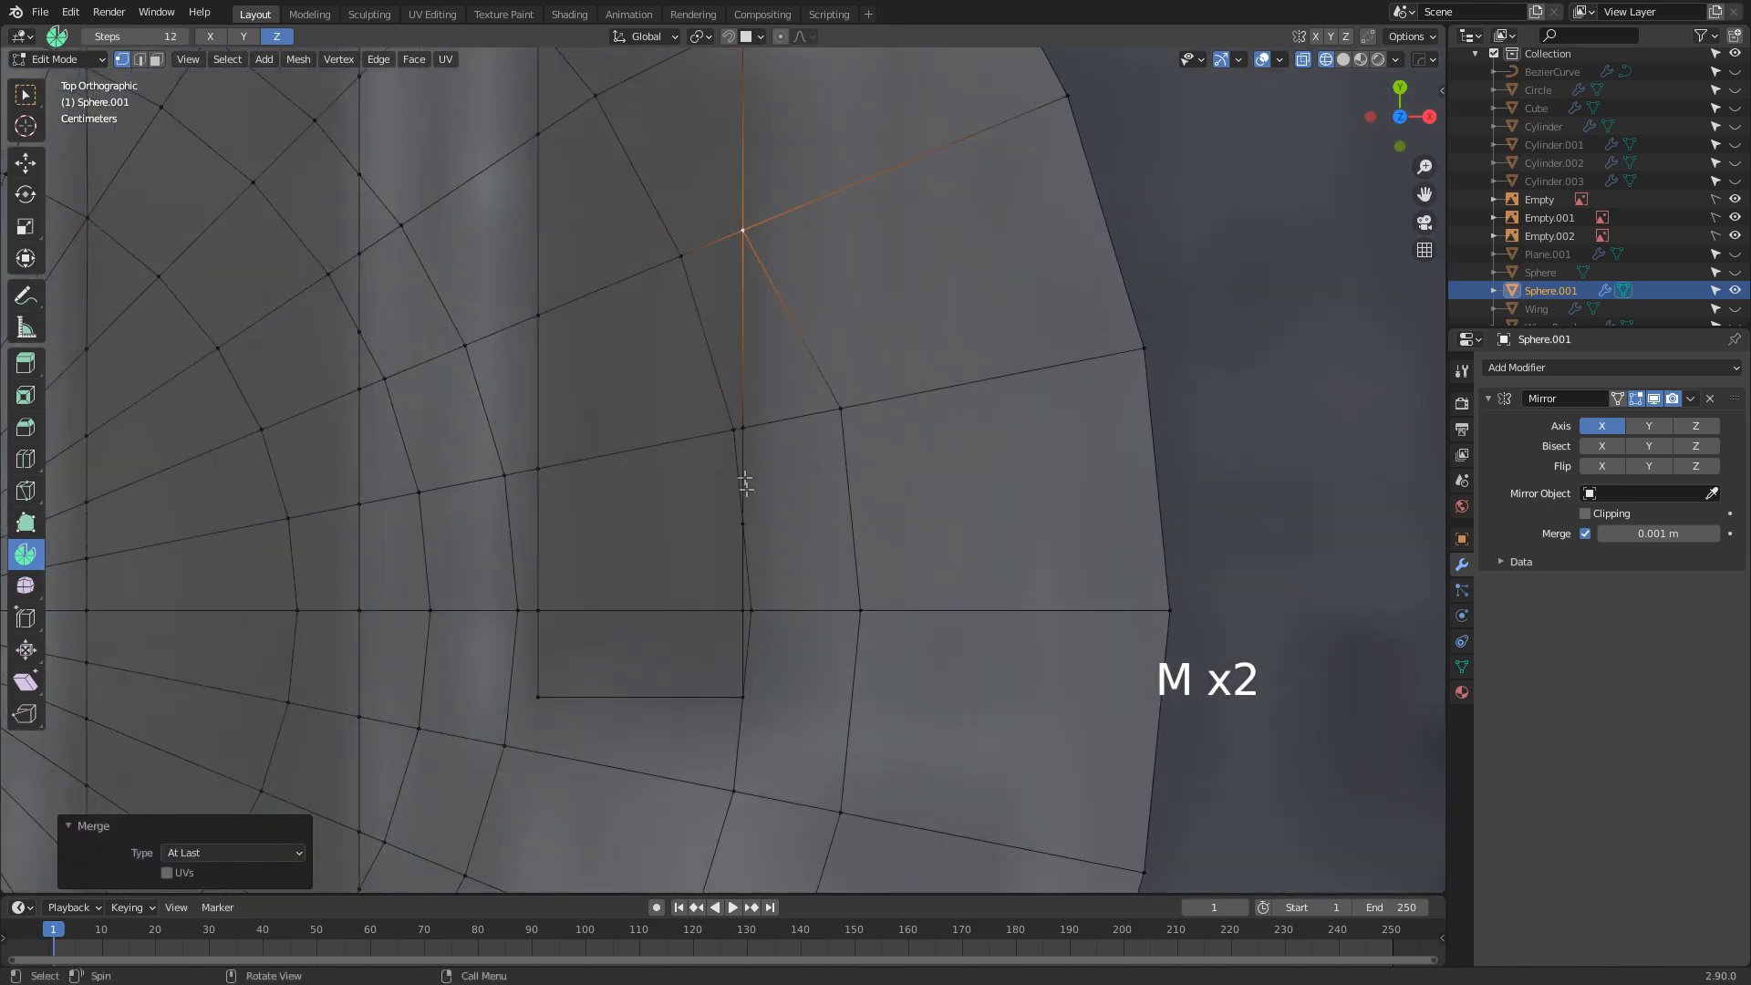
pyautogui.click(737, 425)
pyautogui.keyDown('shift'); pyautogui.click(751, 519); pyautogui.keyUp('shift')
pyautogui.keyDown('shift'); pyautogui.click(752, 438); pyautogui.keyUp('shift')
pyautogui.keyDown('shift'); pyautogui.click(754, 431); pyautogui.keyUp('shift')
pyautogui.press('m')
pyautogui.click(742, 426)
pyautogui.click(843, 403)
pyautogui.click(754, 617)
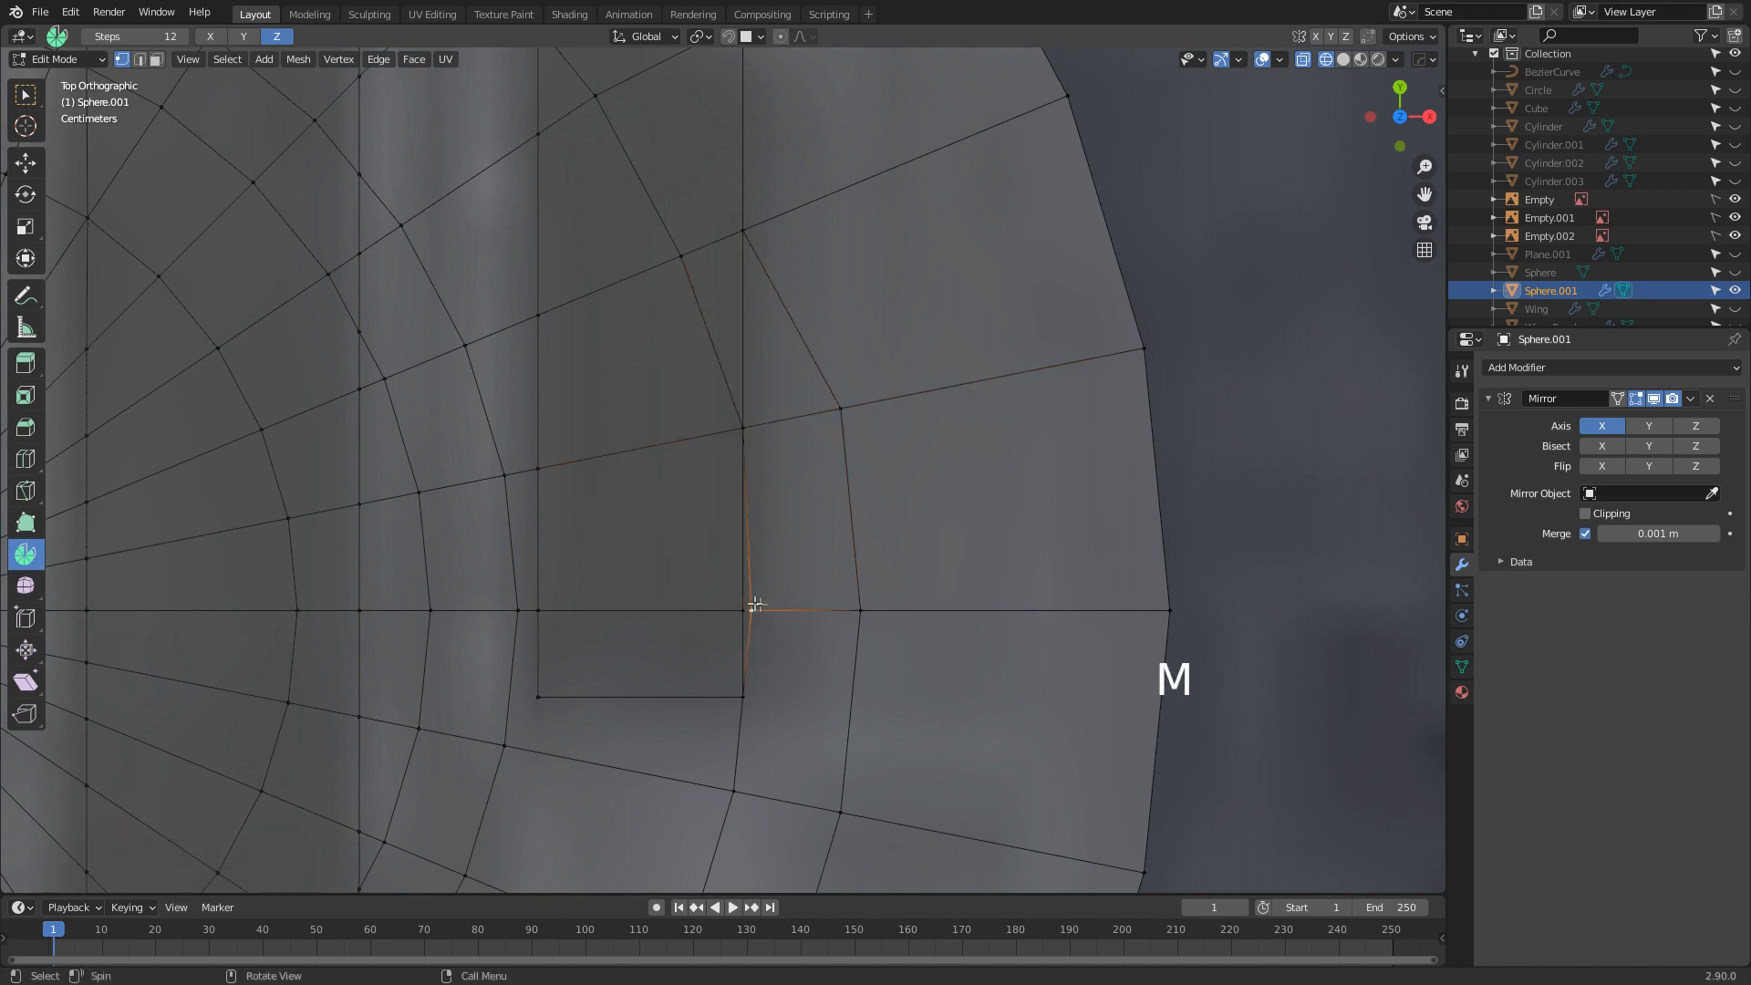
pyautogui.press('m')
pyautogui.click(757, 627)
# Add a centred loop cut across the outermost band just below the horizontal spoke, near the outer vent's lower outer corner
pyautogui.keyDown('shift'); pyautogui.moveTo(774, 763); pyautogui.dragTo(768, 629, button='middle'); pyautogui.keyUp('shift')
pyautogui.click(742, 654)
pyautogui.hotkey('ctrl', 'r')
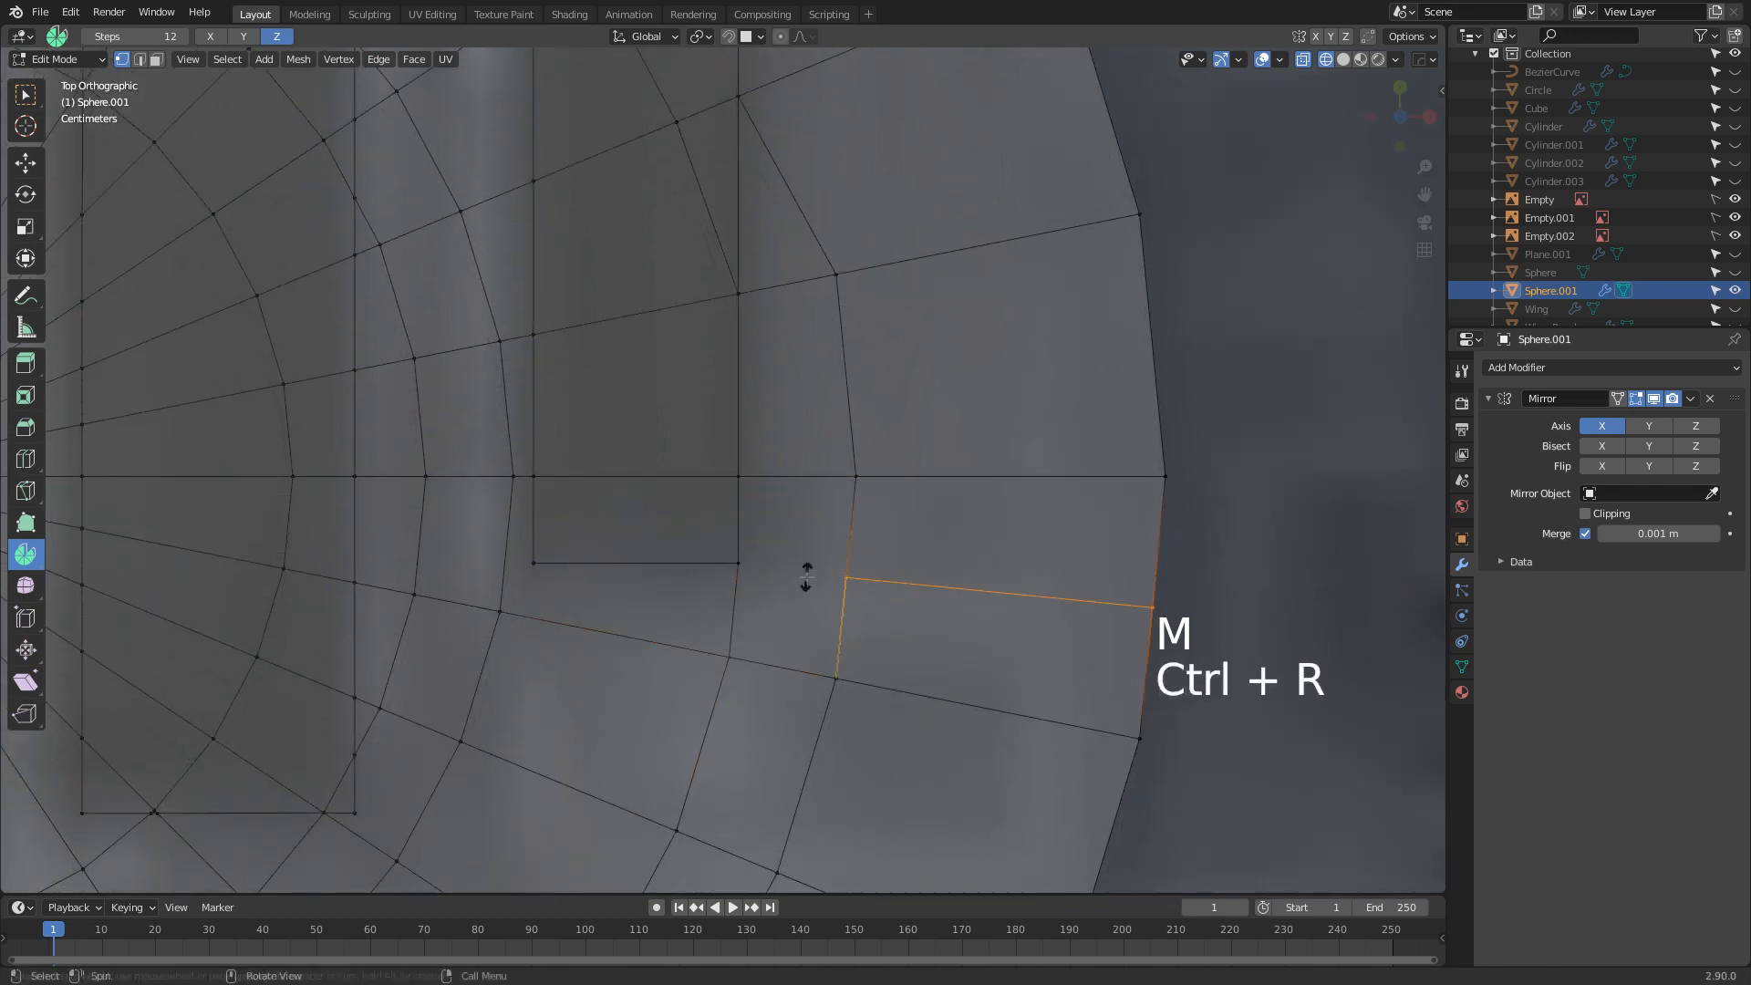
pyautogui.click(792, 579)
pyautogui.rightClick(790, 580)
# Delete the face beside the outer vent's lower outer corner and refill the hole with faces meeting that corner and the new cut
pyautogui.press('3')
pyautogui.click(791, 582)
pyautogui.press('Delete')
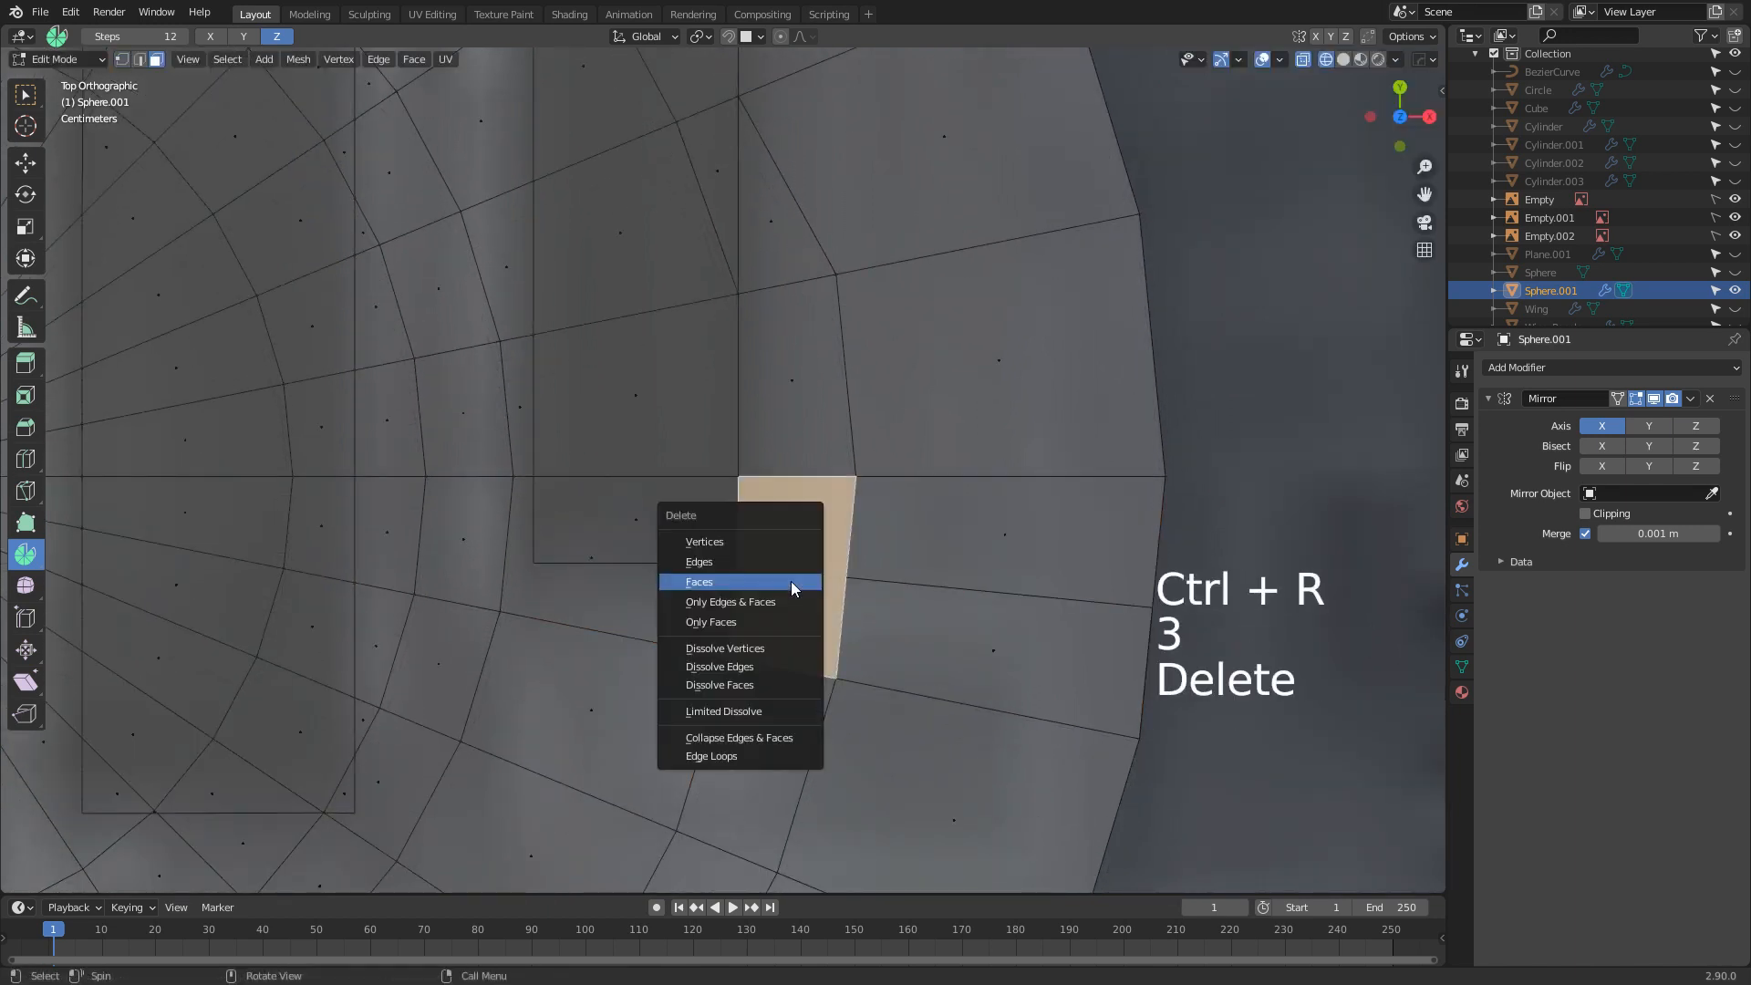
pyautogui.click(791, 582)
pyautogui.press('2')
pyautogui.click(808, 556)
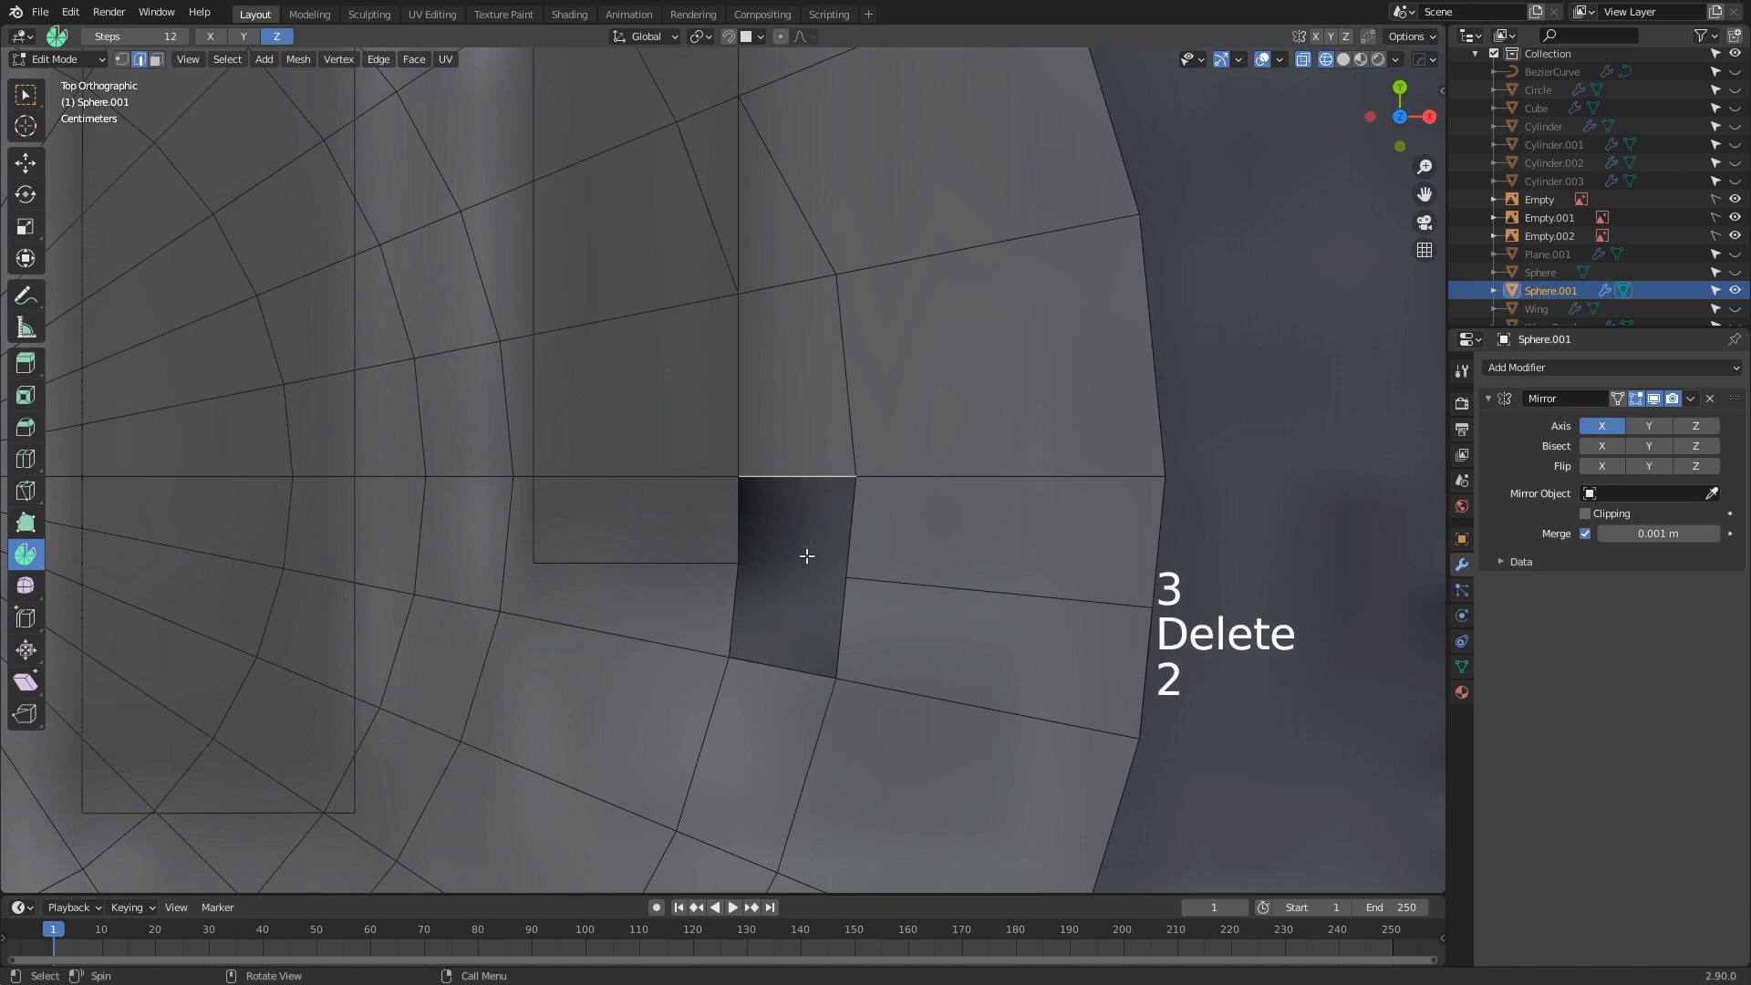
pyautogui.press('f')
pyautogui.press('f')
pyautogui.press('f')
pyautogui.keyDown('shift'); pyautogui.moveTo(739, 625); pyautogui.dragTo(868, 648, button='middle'); pyautogui.keyUp('shift')
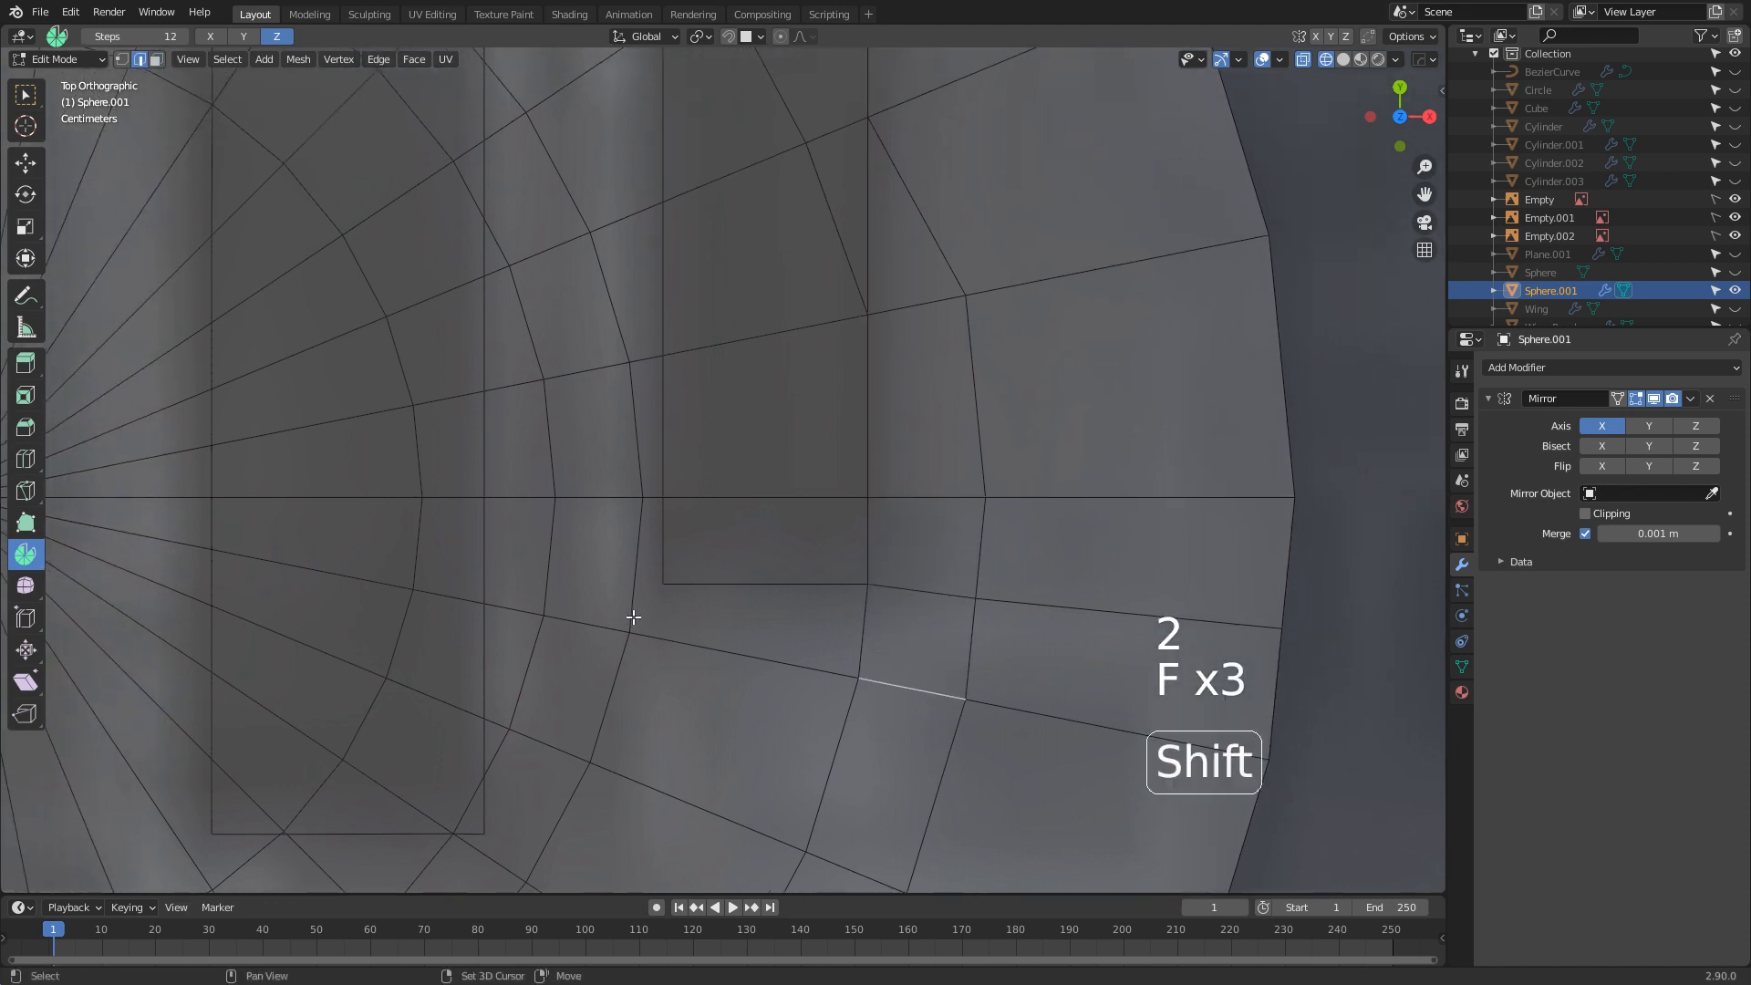
pyautogui.keyDown('shift'); pyautogui.moveTo(633, 614); pyautogui.dragTo(690, 596, button='middle'); pyautogui.keyUp('shift')
pyautogui.hotkey('ctrl', 'r')
pyautogui.click(686, 586)
pyautogui.rightClick(686, 587)
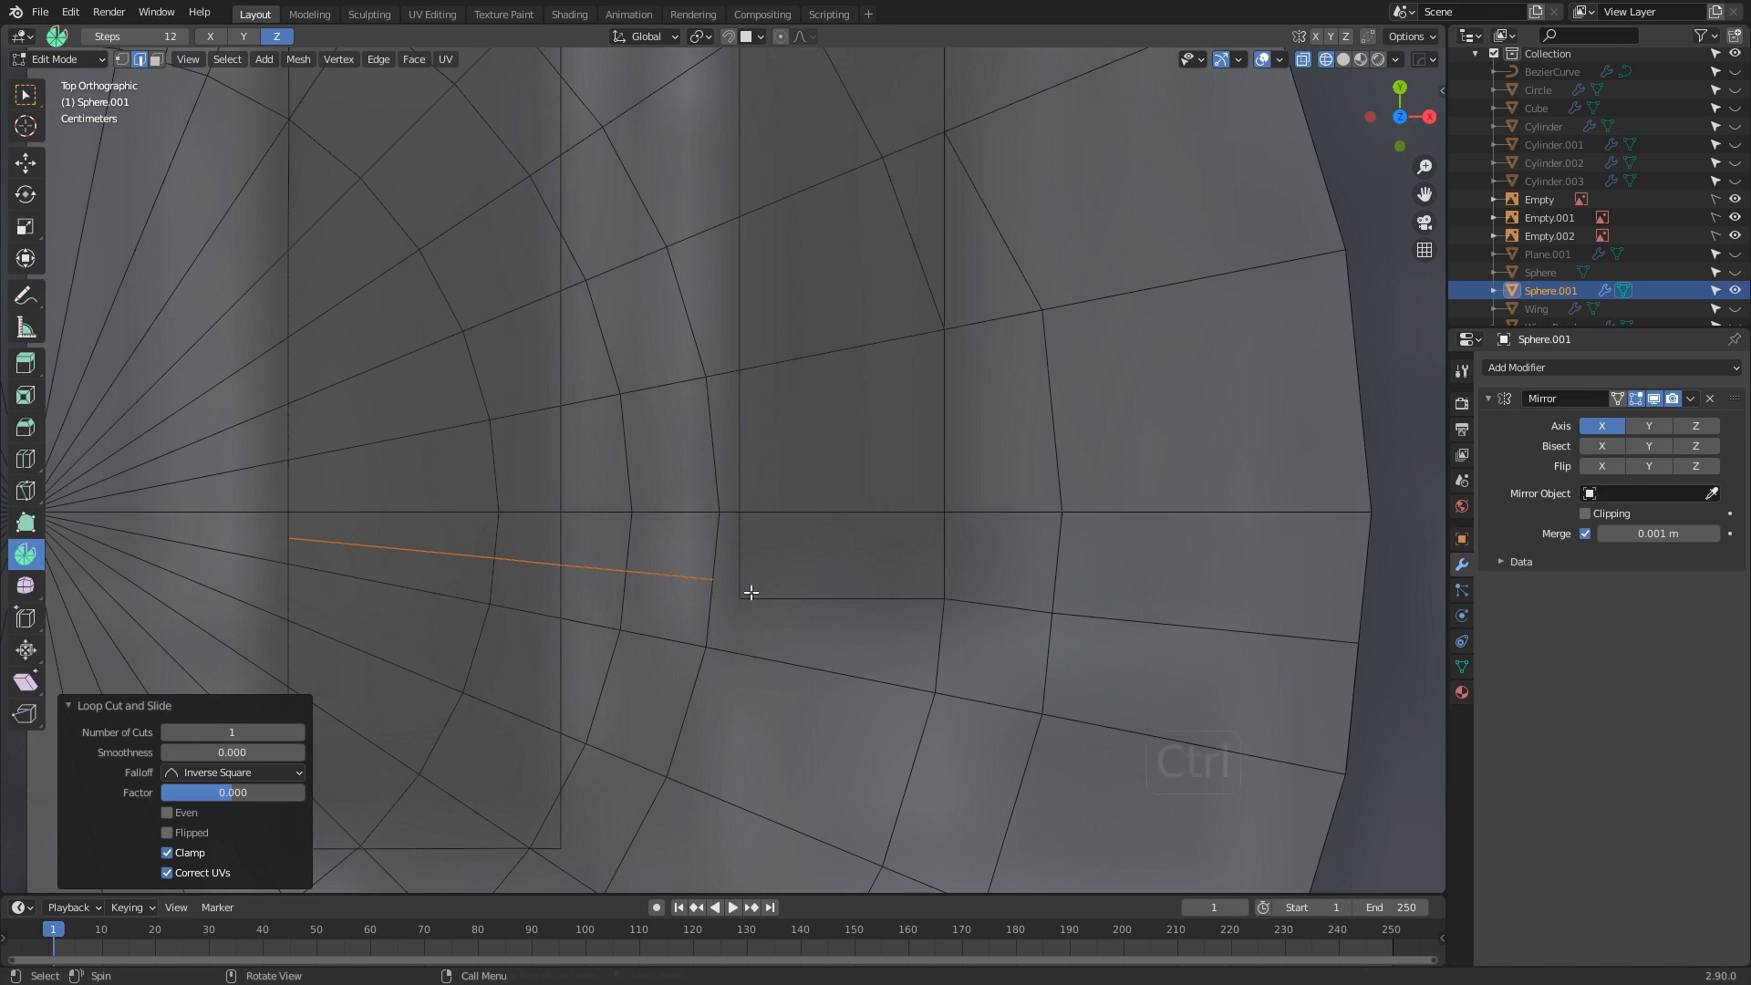
pyautogui.hotkey('ctrl', 'z')
# Add a loop cut between the two vents just below the horizontal spoke, slid level with the outer vent's lower edge
pyautogui.hotkey('ctrl', 'r')
pyautogui.click(713, 586)
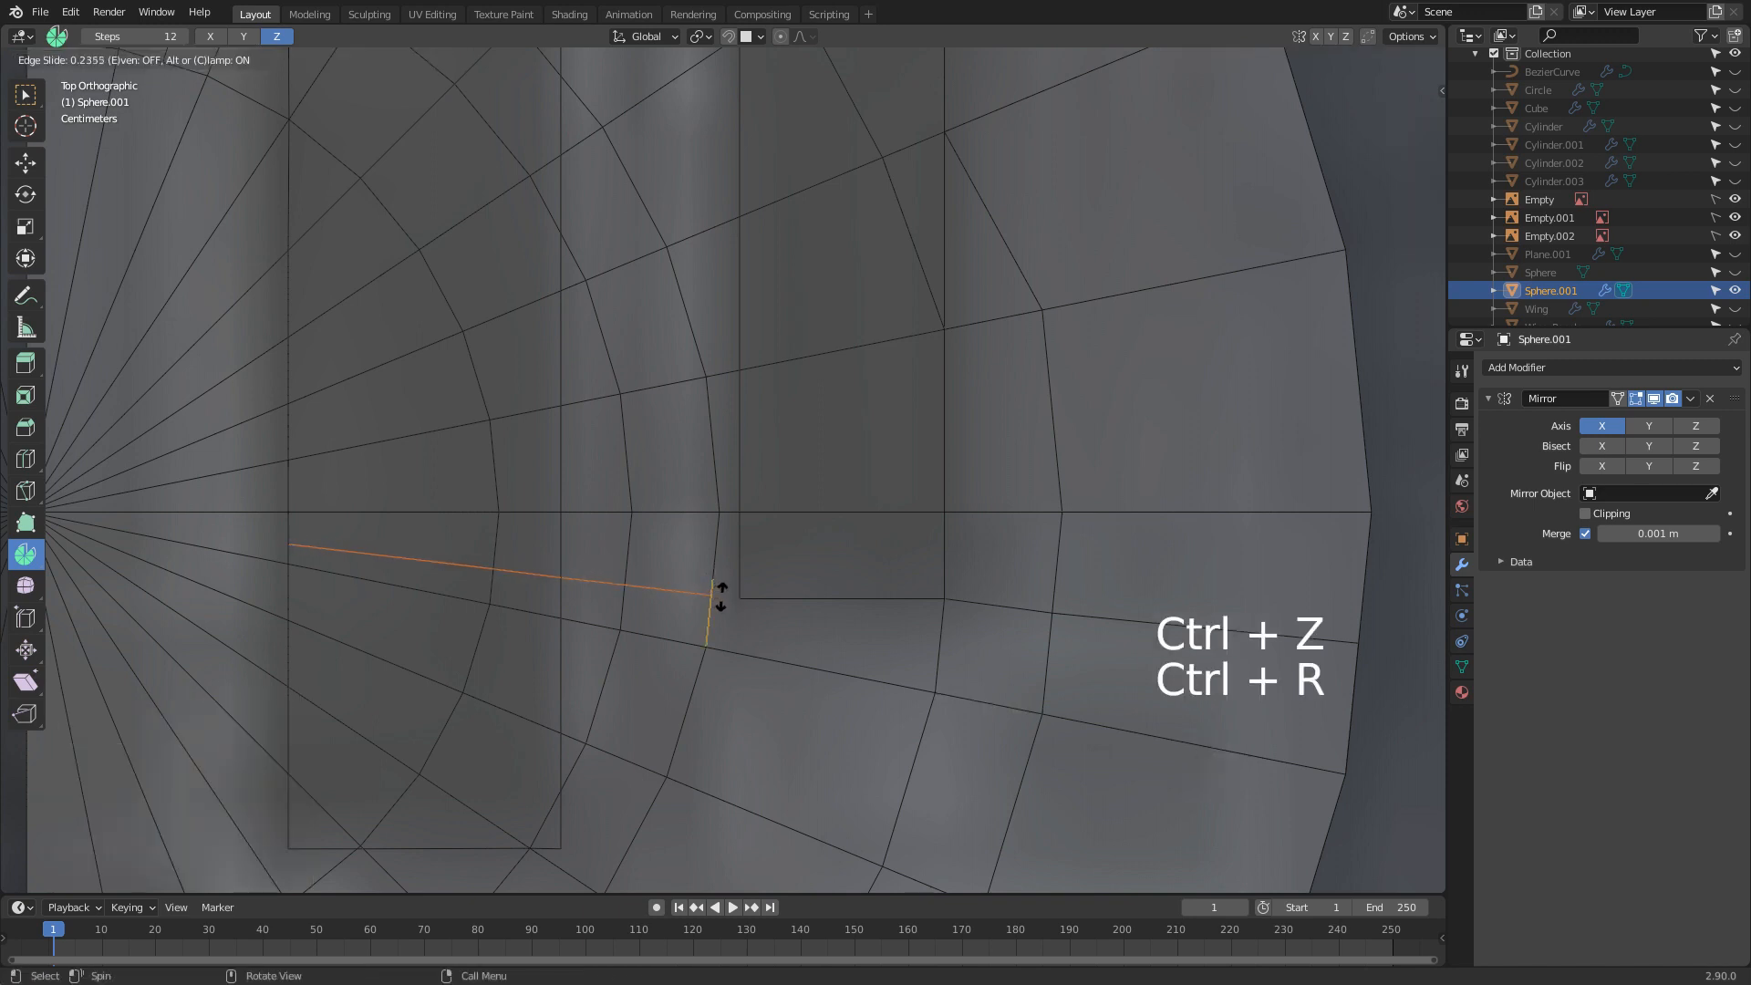
pyautogui.click(715, 597)
# Delete the L-shaped face around the outer vent's lower inner corner and fill the narrow gap beside its inner edge with a face
pyautogui.press('3')
pyautogui.click(816, 623)
pyautogui.press('Delete')
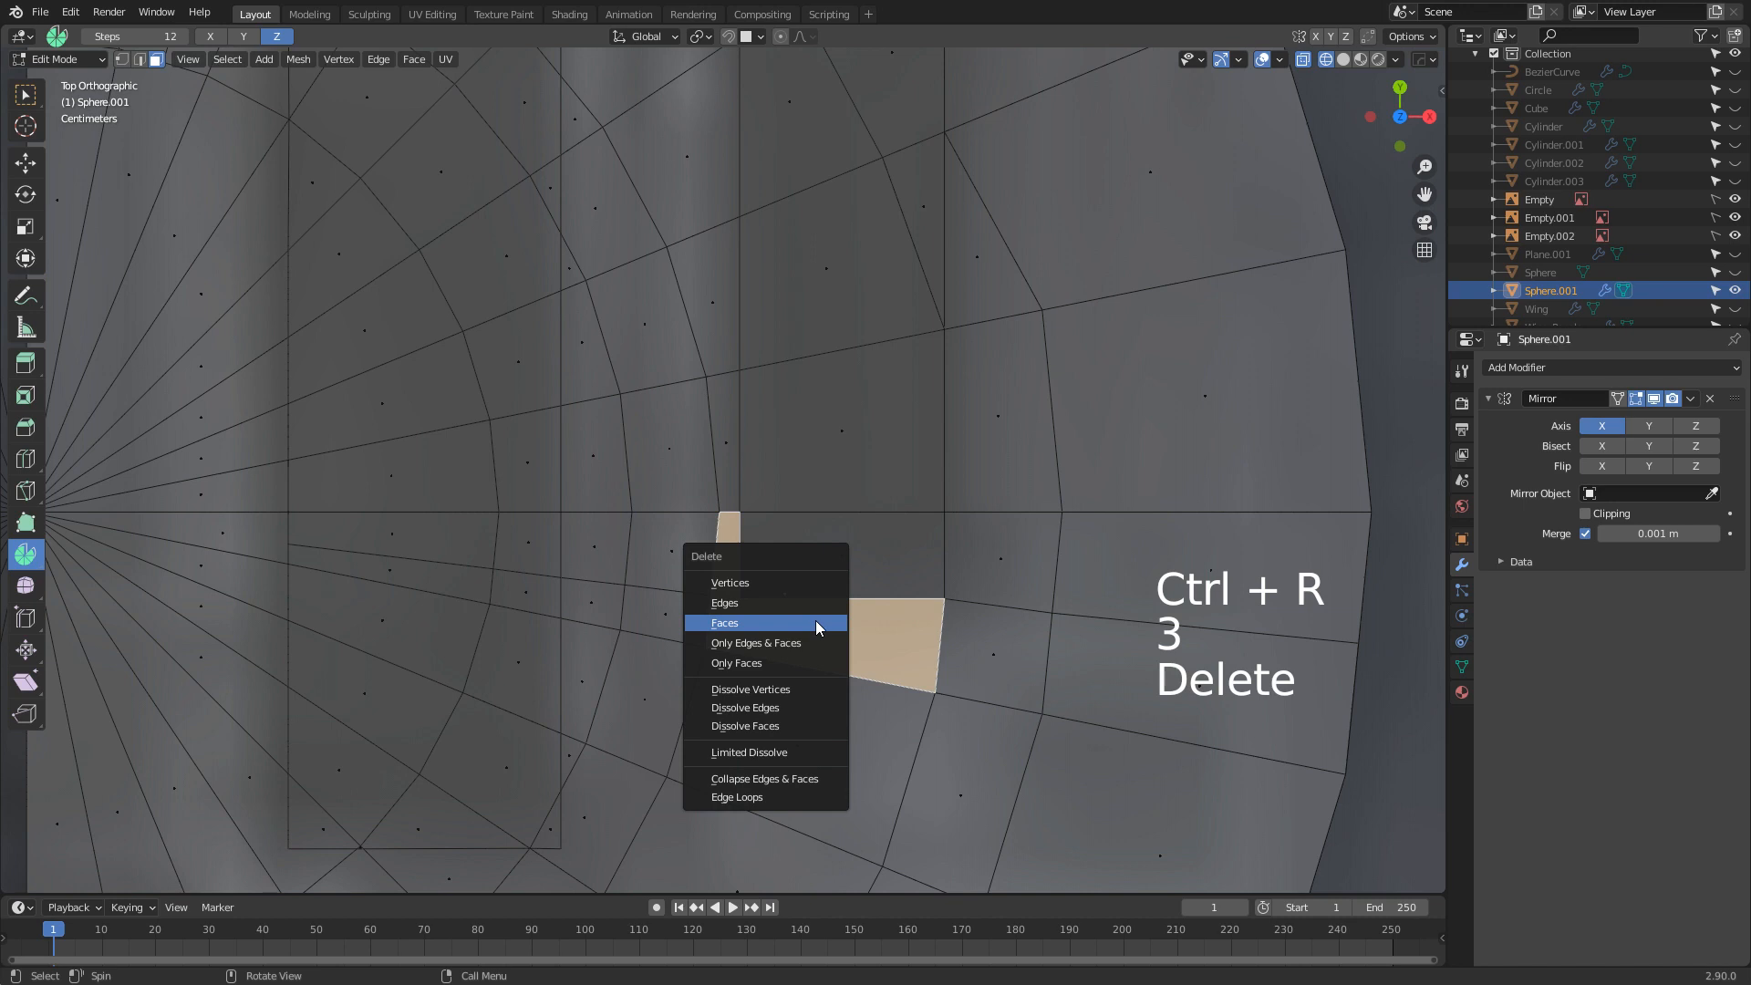
pyautogui.click(816, 619)
pyautogui.press('2')
pyautogui.click(715, 571)
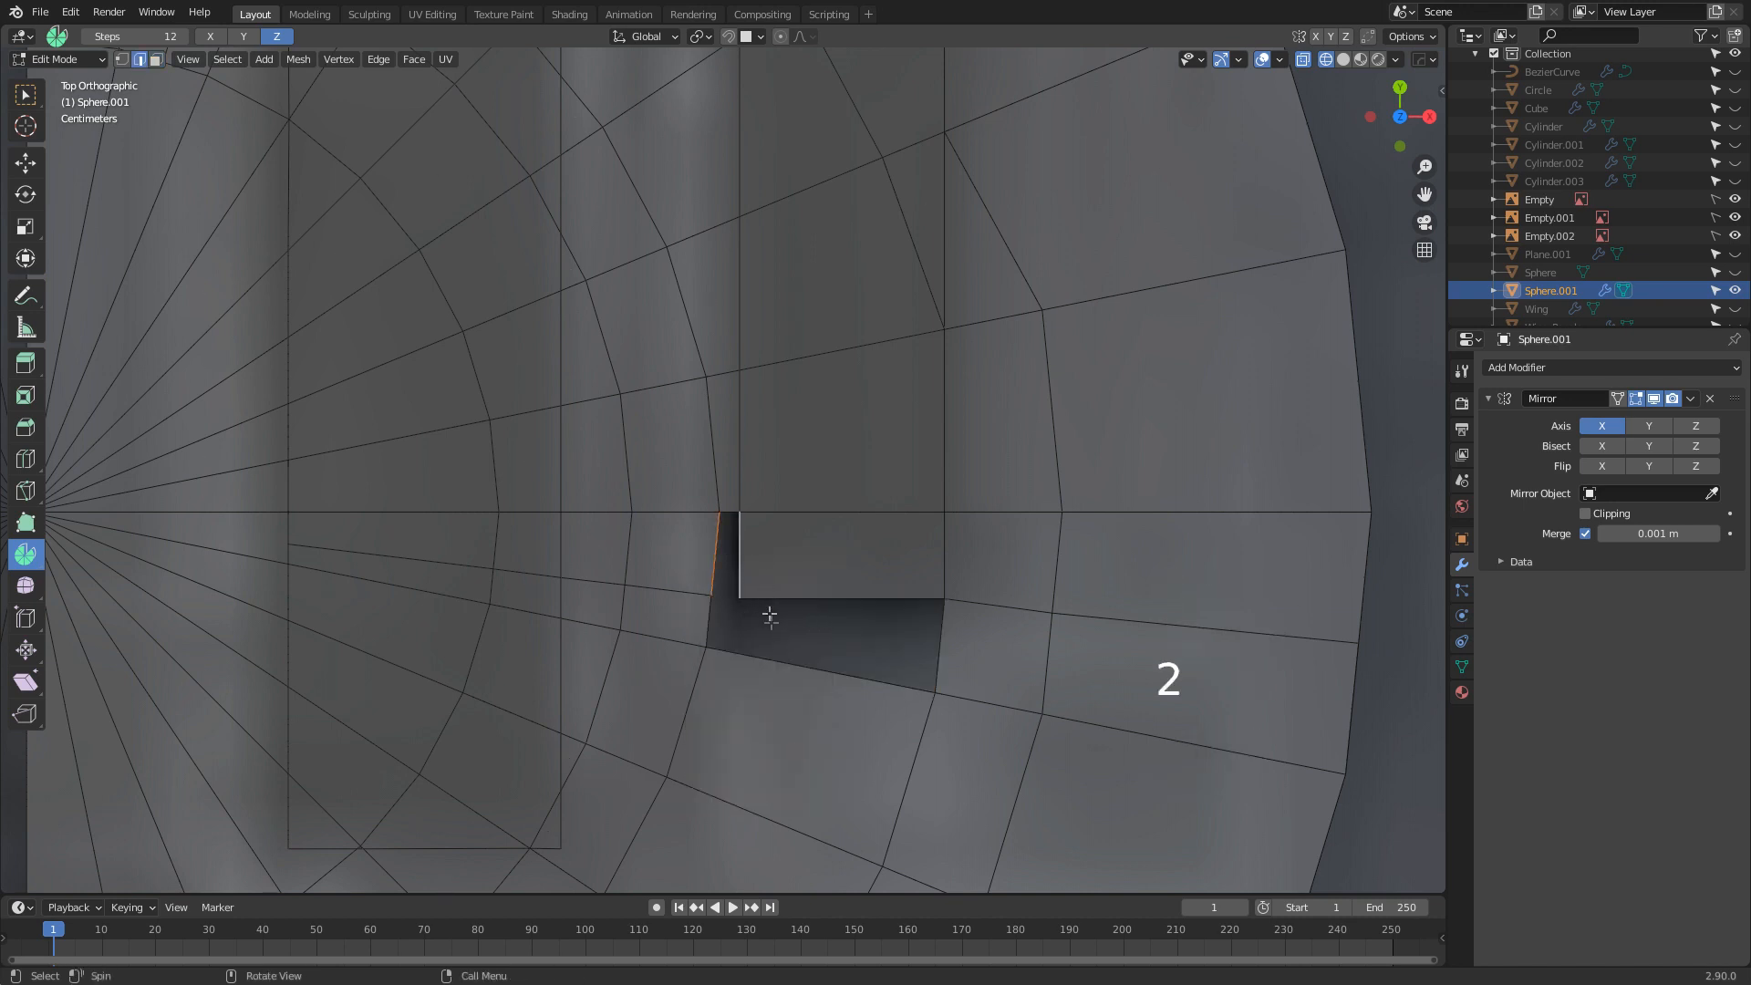
pyautogui.press('f')
# Add a loop cut below the outer vent, slid toward its lower inner corner, and fill the remaining hole beneath the vent with faces
pyautogui.hotkey('ctrl', 'r')
pyautogui.click(741, 663)
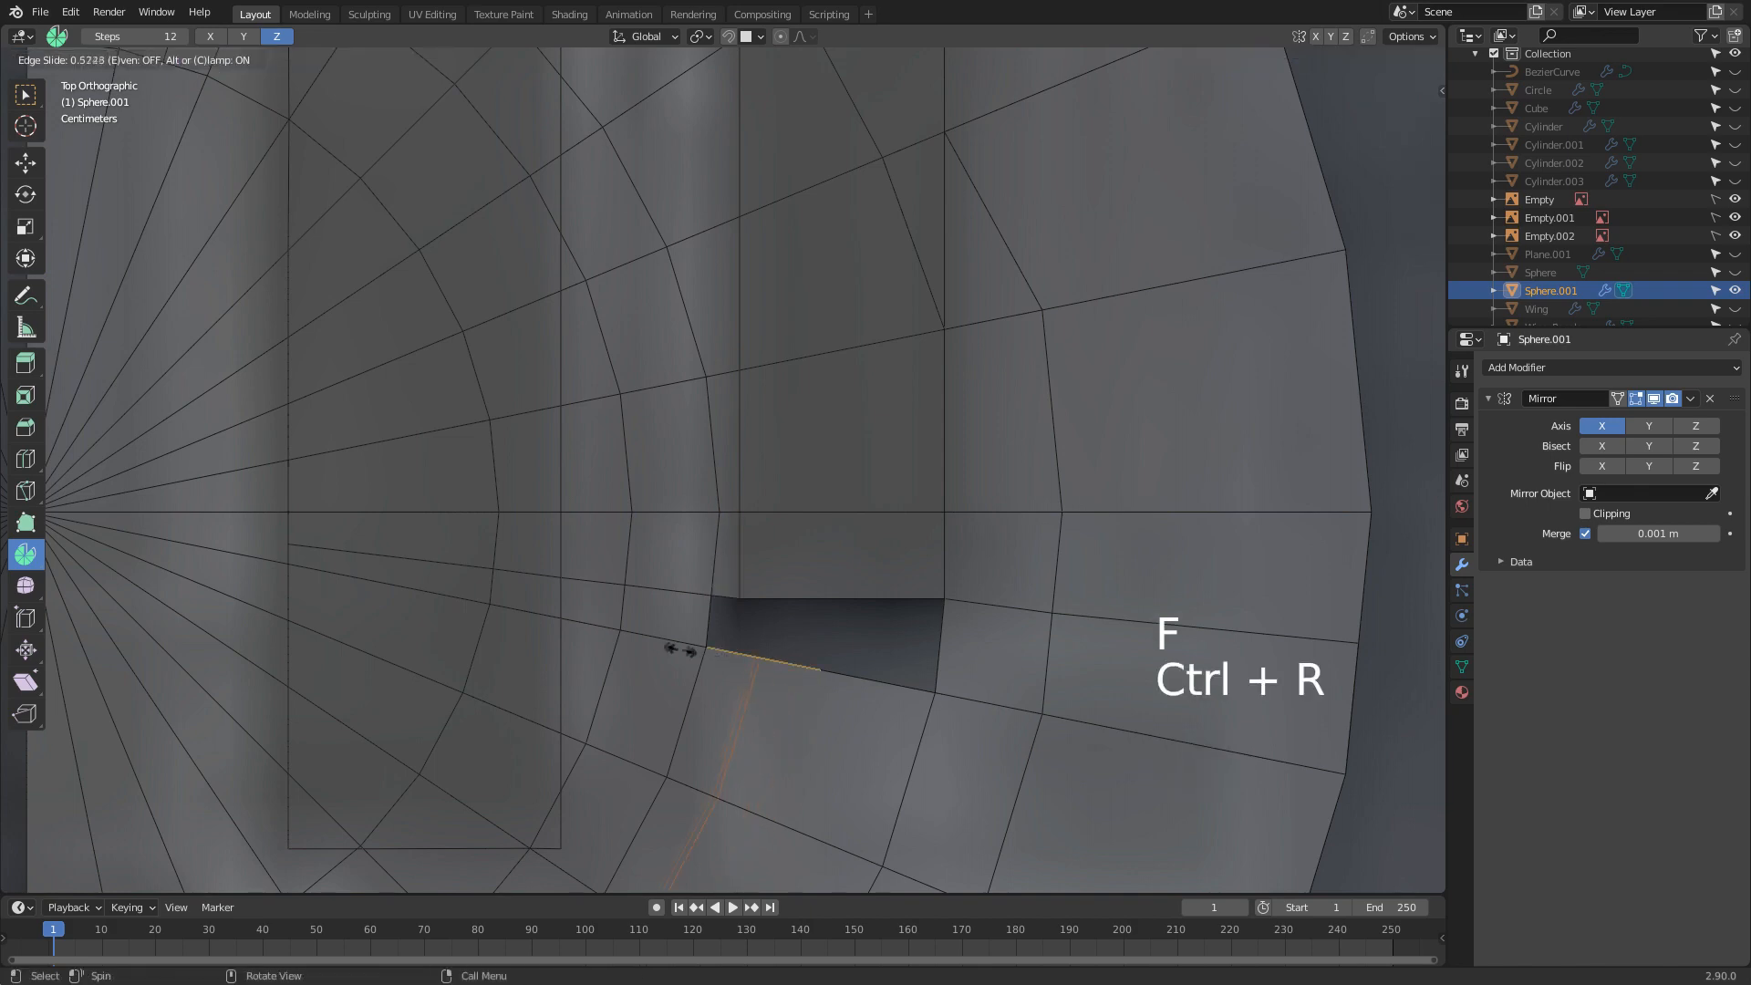
pyautogui.click(661, 645)
pyautogui.click(700, 612)
pyautogui.press('f')
pyautogui.press('f')
pyautogui.press('f')
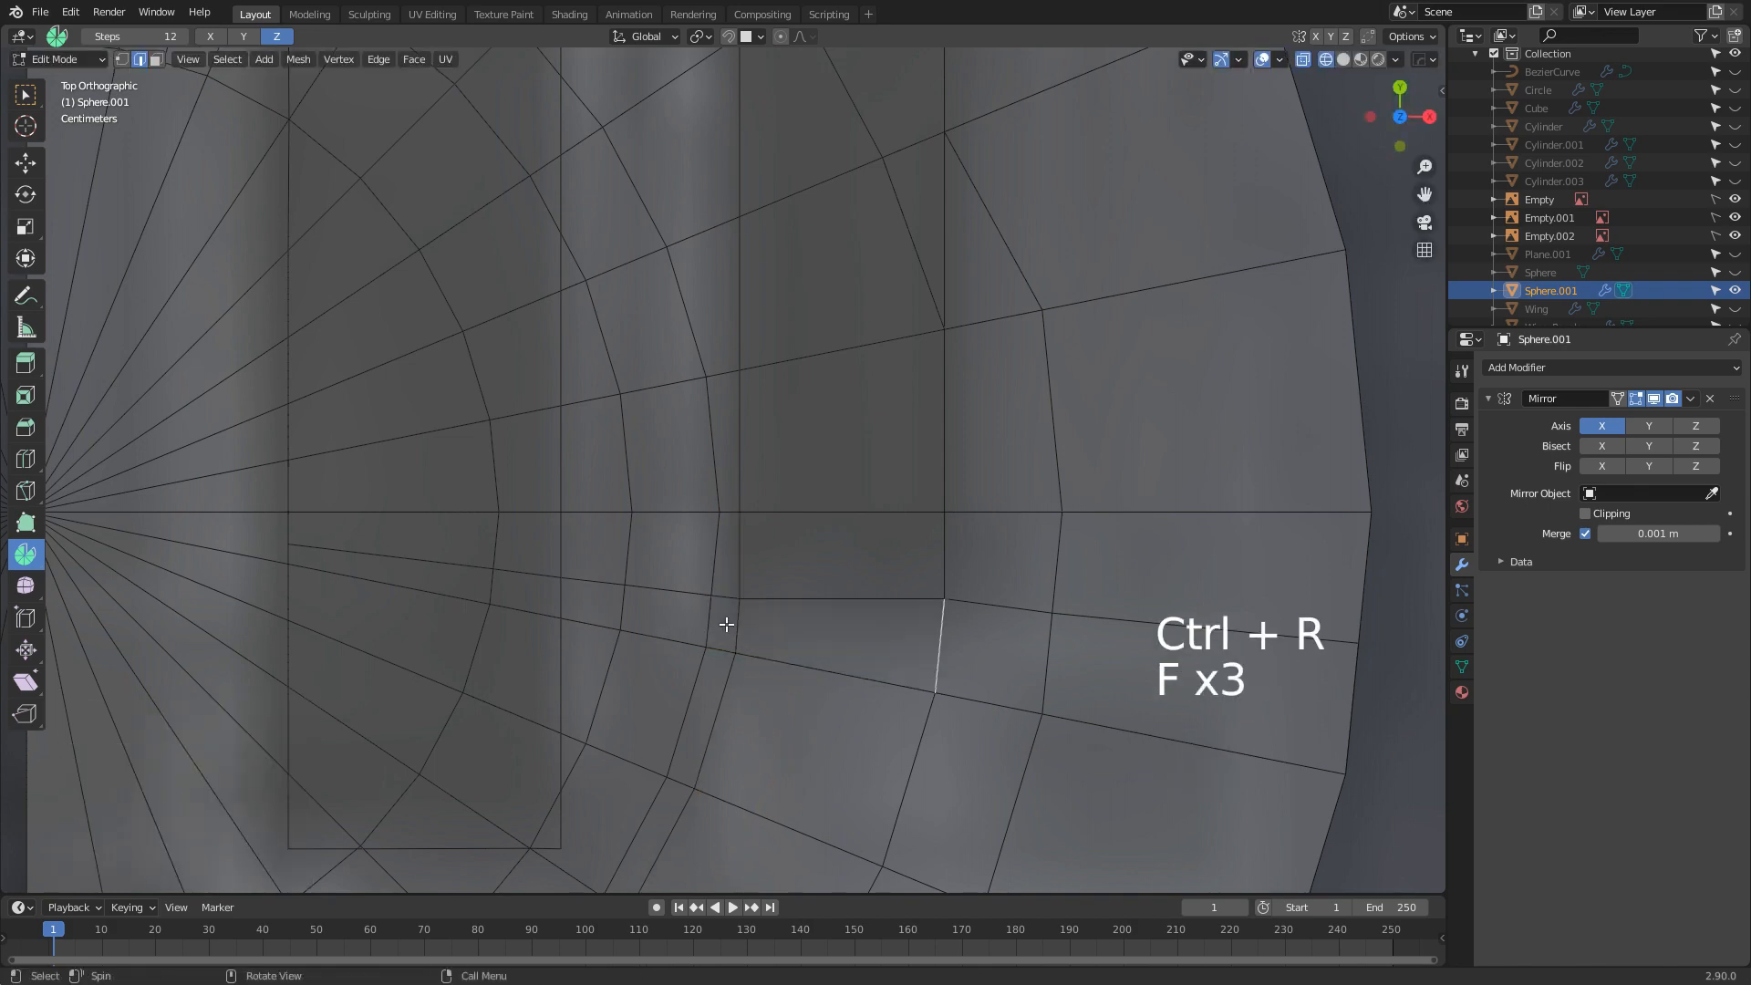
# Delete the six-sided face between the inner vent's outer edge and the upper part of the outer vent's inner edge
pyautogui.keyDown('shift'); pyautogui.moveTo(803, 519); pyautogui.dragTo(927, 763, button='middle'); pyautogui.keyUp('shift')
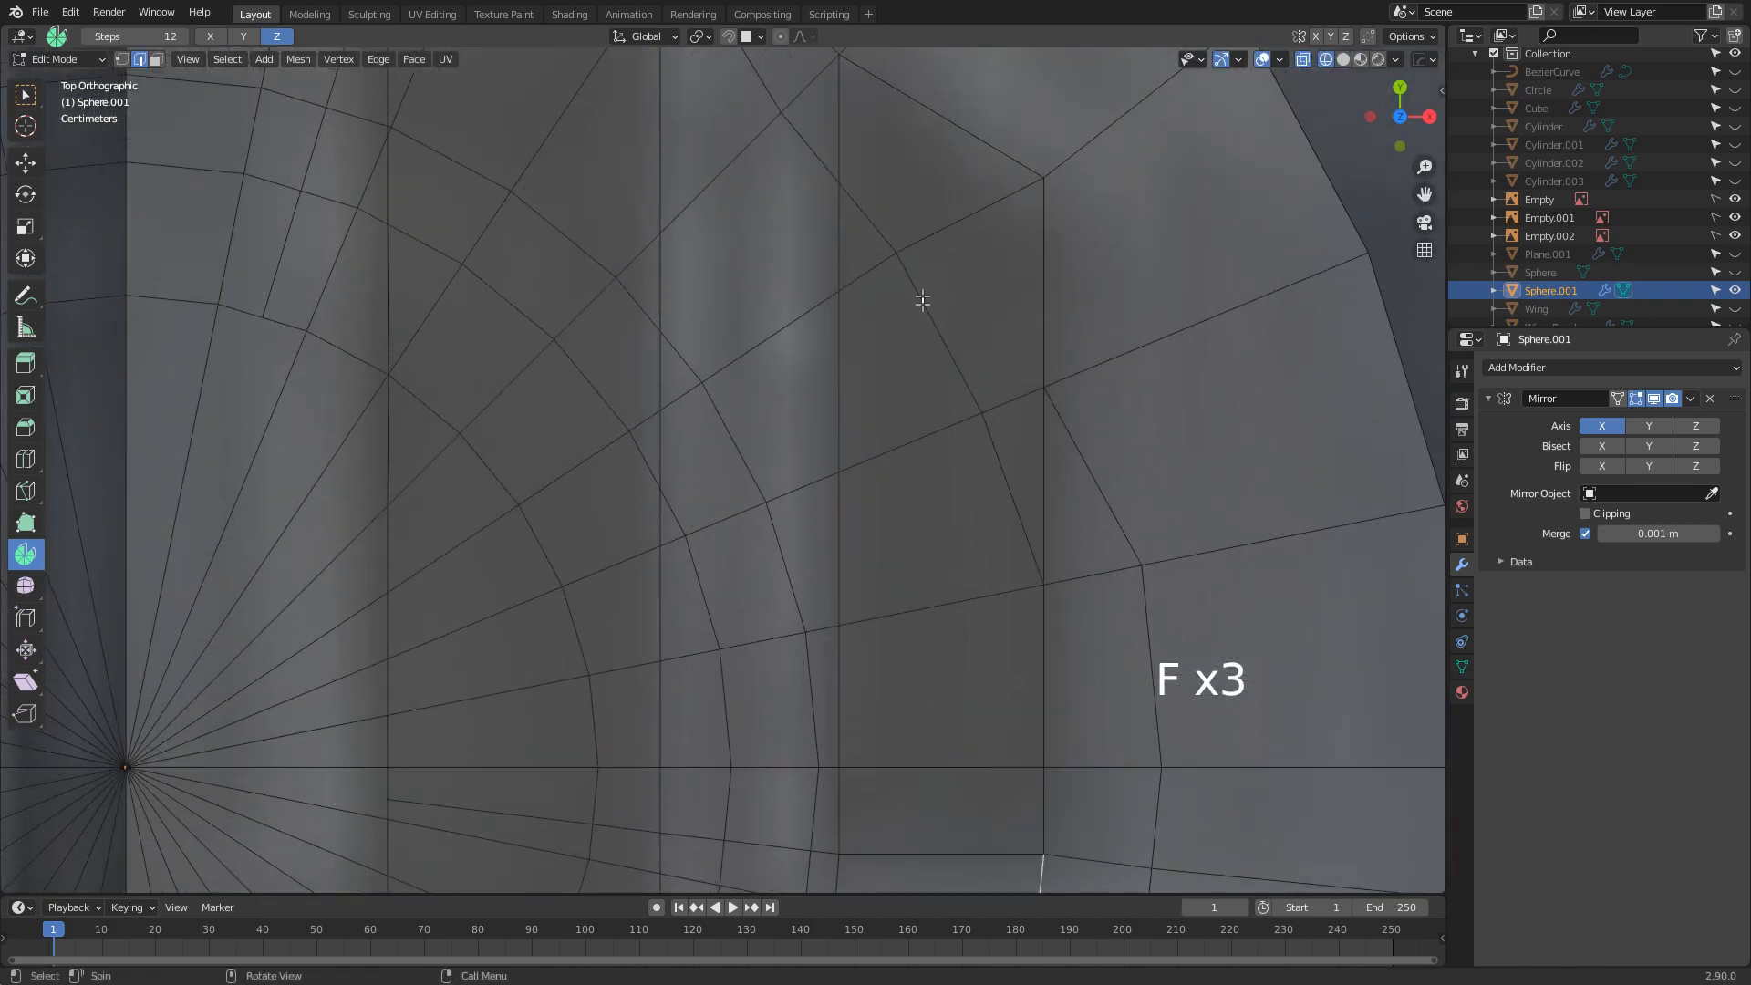
pyautogui.press('1')
pyautogui.click(890, 273)
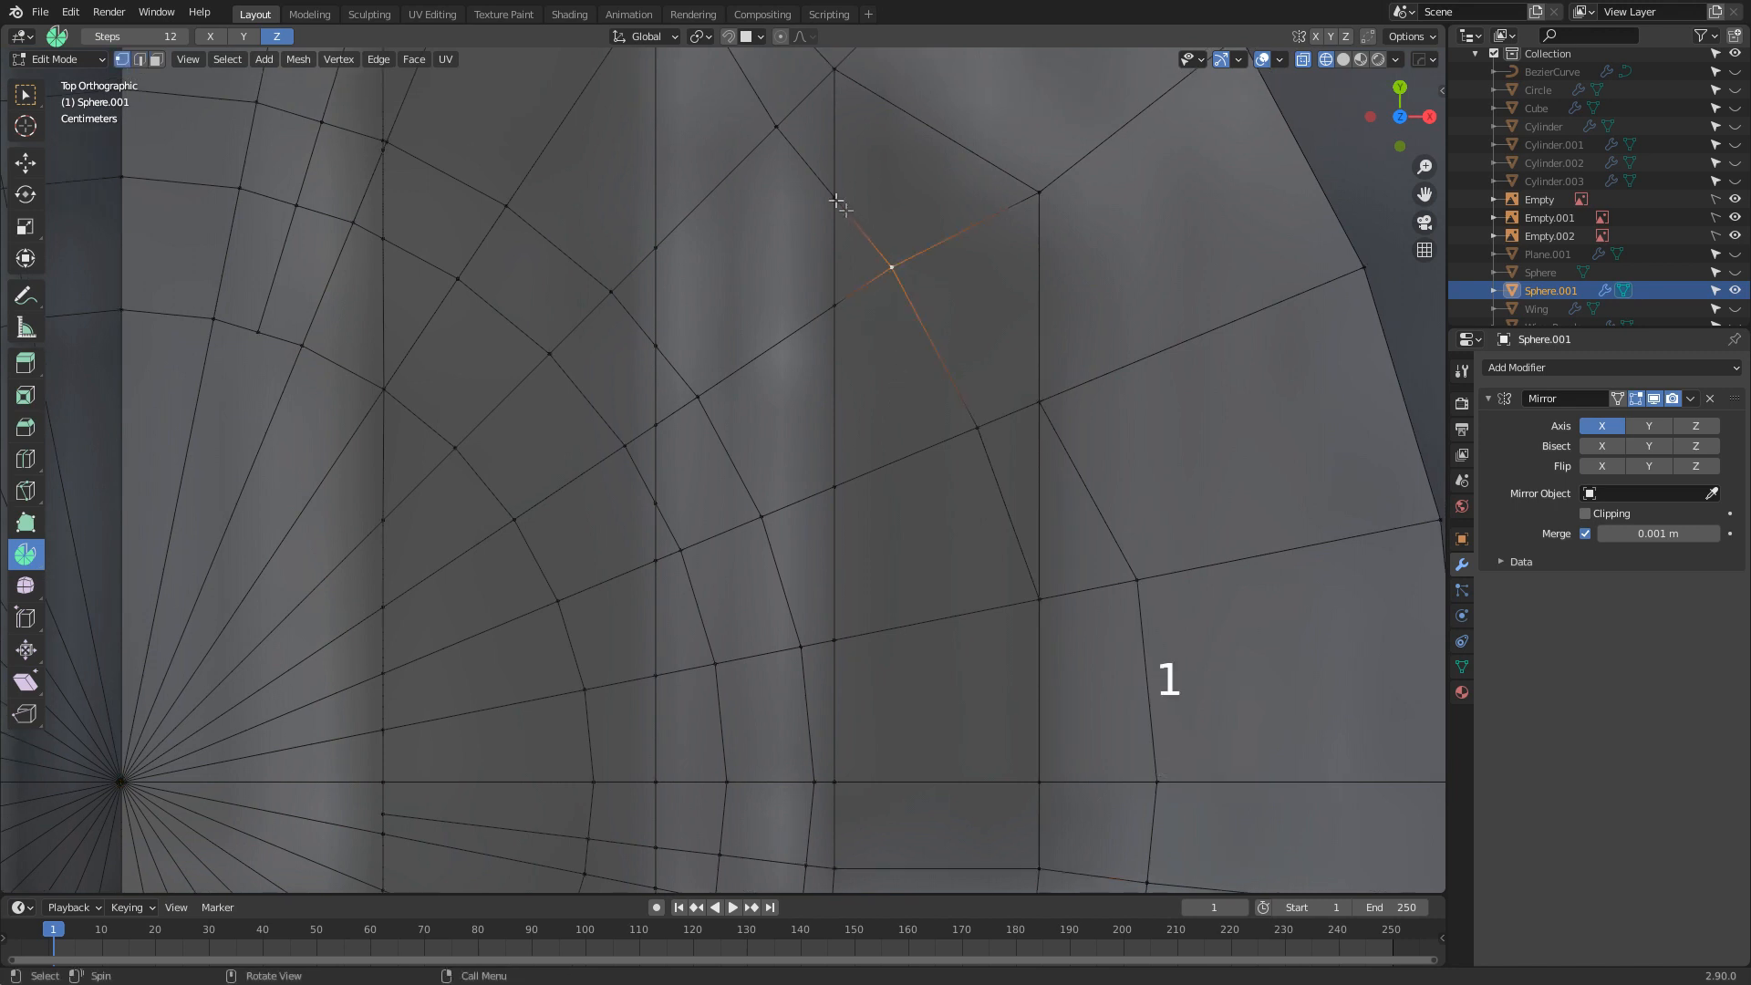
pyautogui.scroll(-2, 790, 177)
pyautogui.keyDown('shift'); pyautogui.moveTo(766, 258); pyautogui.dragTo(749, 290, button='middle'); pyautogui.keyUp('shift')
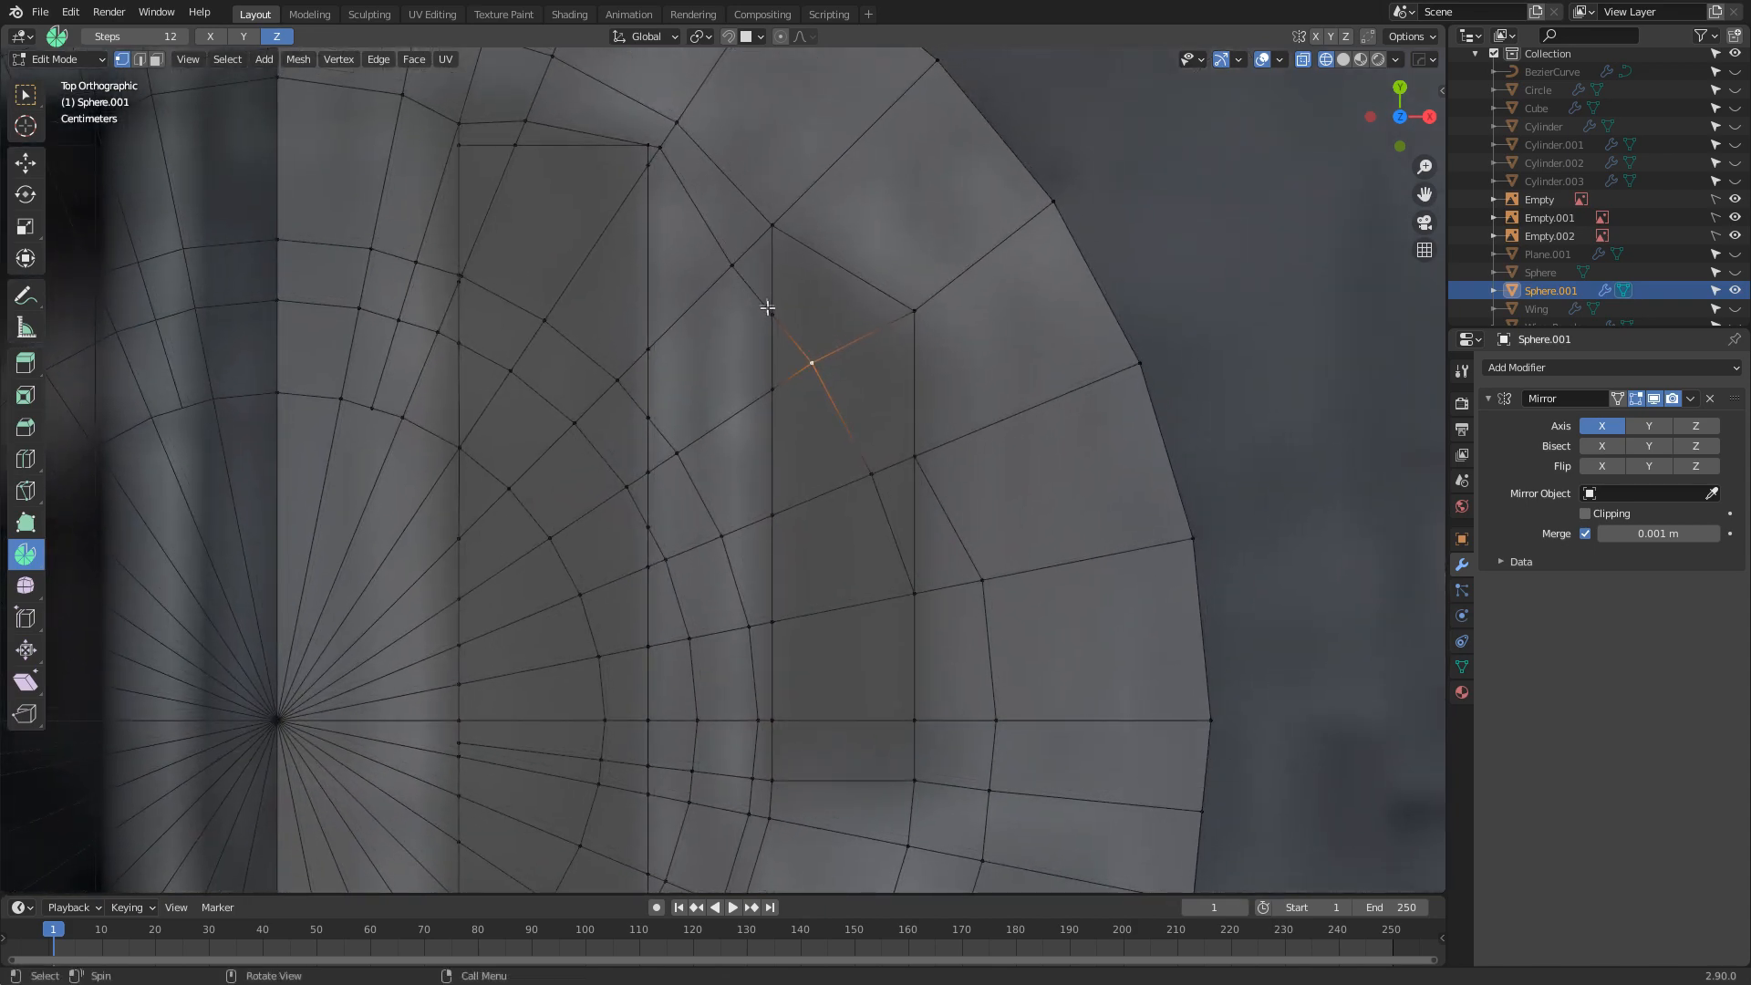
pyautogui.press('3')
pyautogui.click(707, 374)
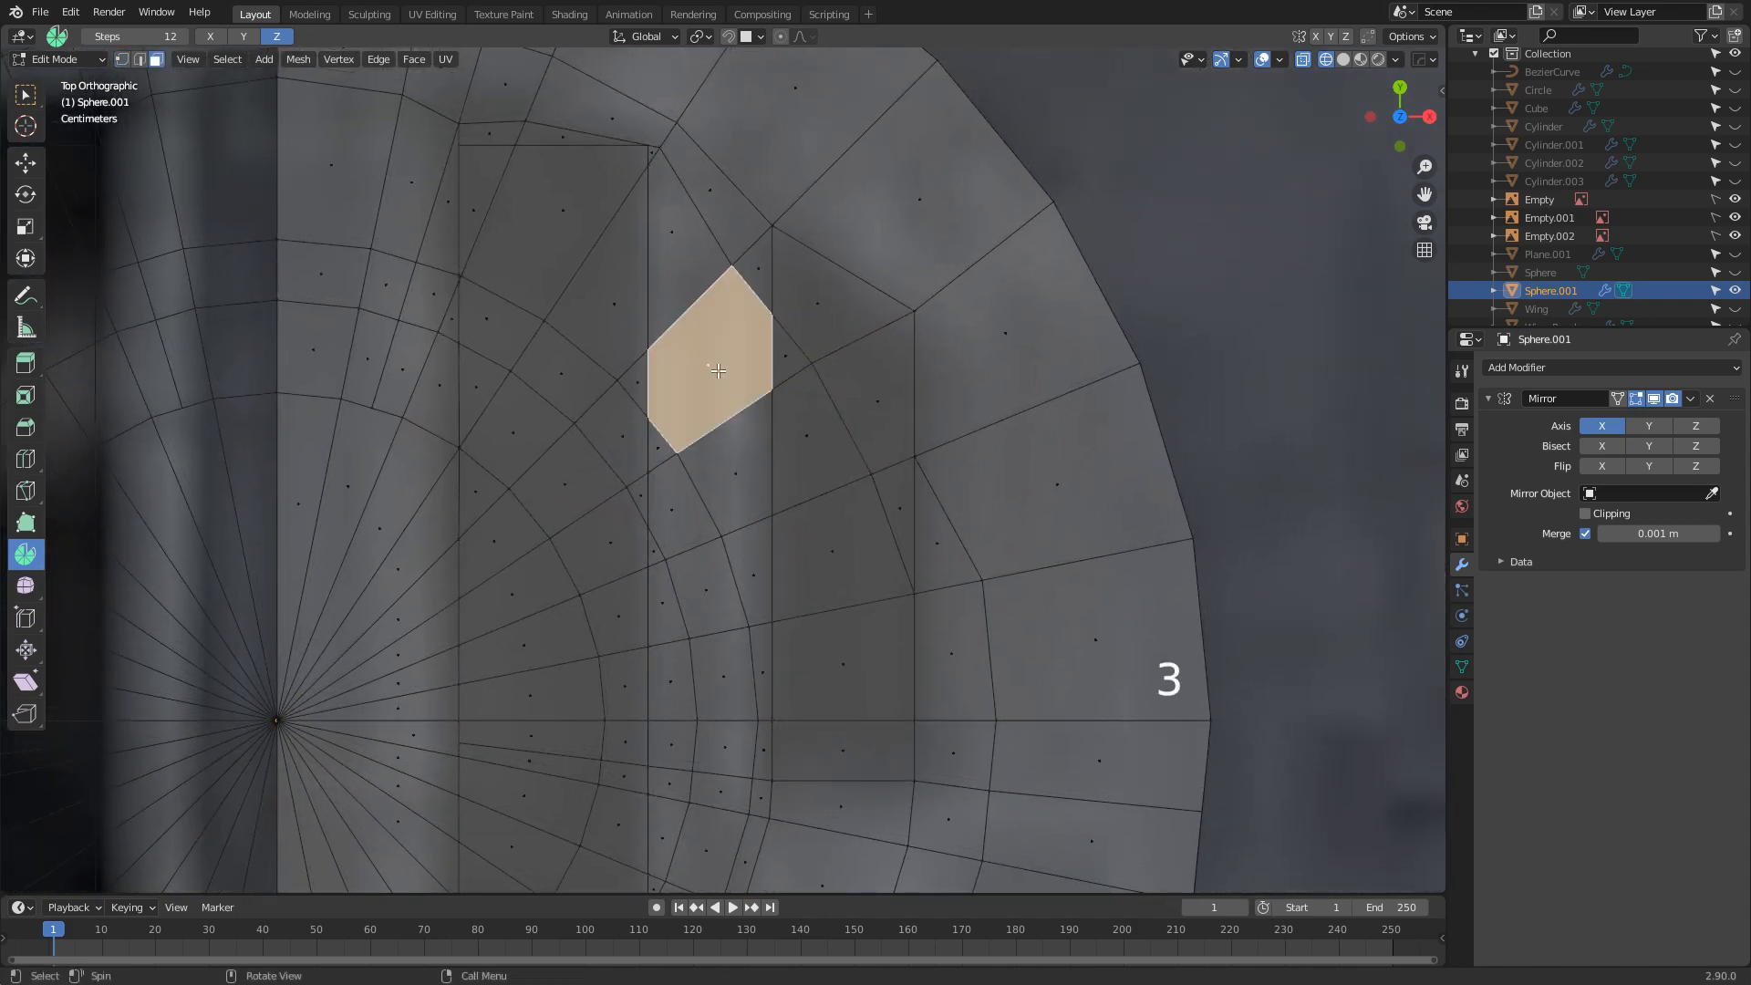
pyautogui.press('Delete')
pyautogui.click(721, 370)
# Fill the hole between the two vents with two faces, each built from a pair of facing border edges
pyautogui.scroll(2, 719, 370)
pyautogui.press('2')
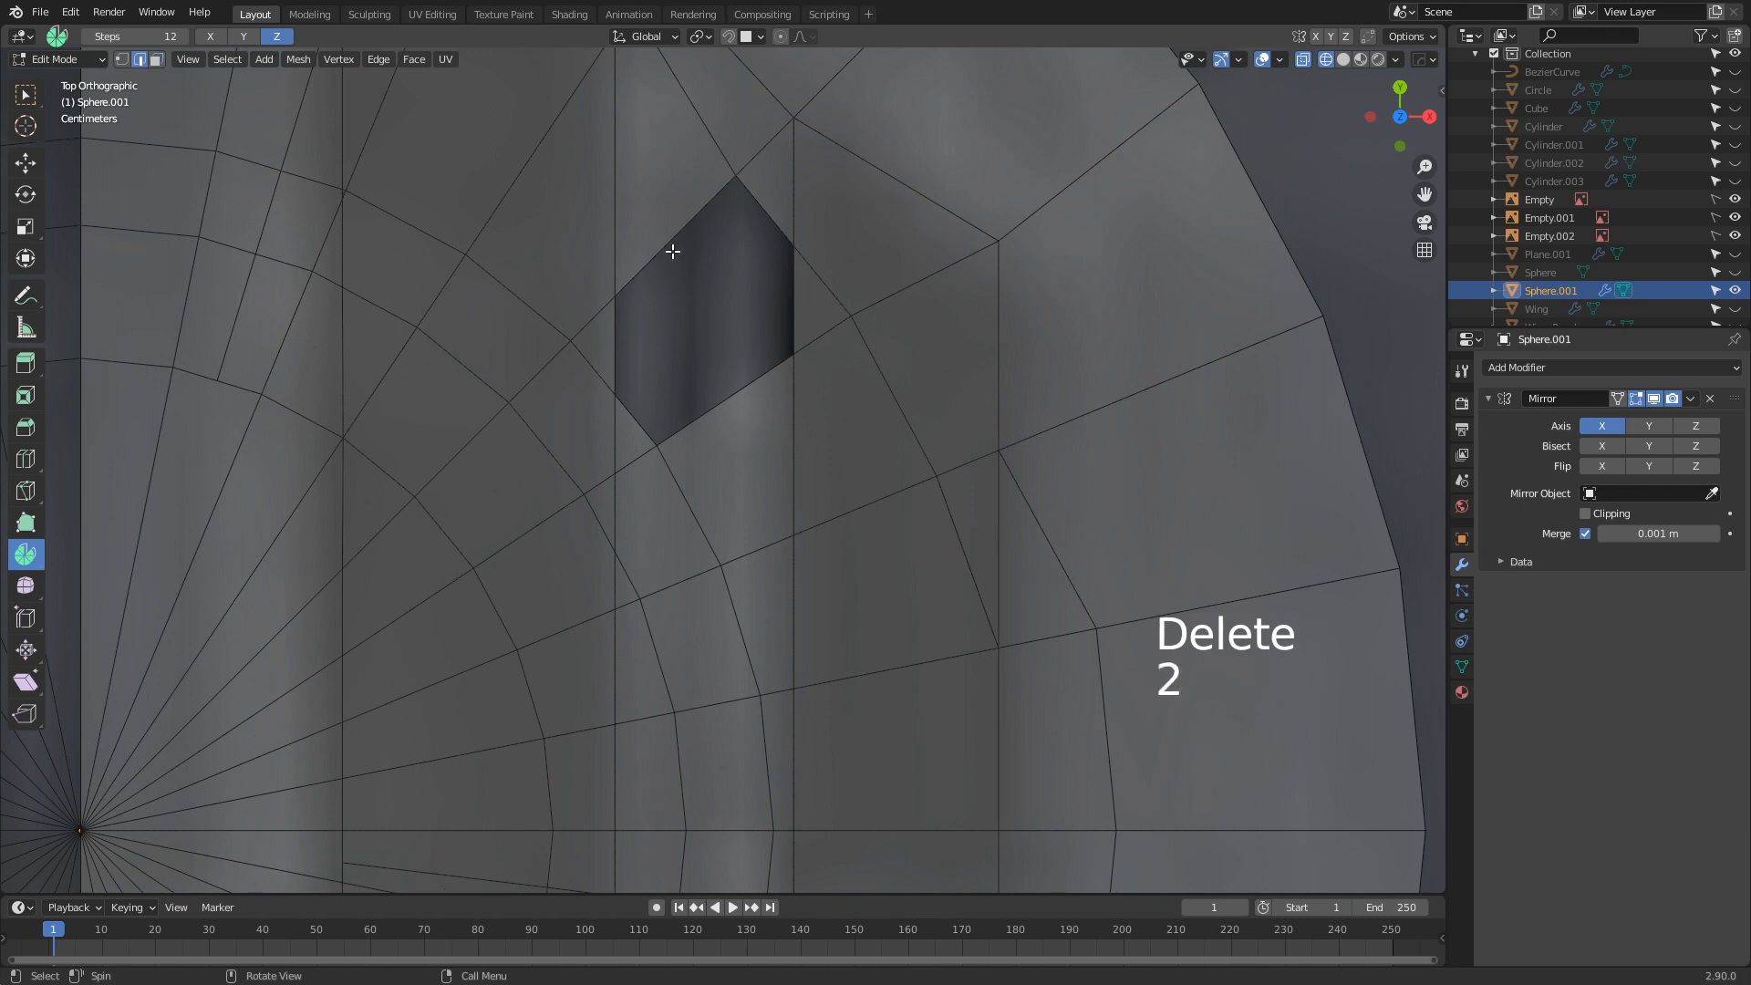
pyautogui.click(673, 252)
pyautogui.keyDown('shift'); pyautogui.click(790, 292); pyautogui.keyUp('shift')
pyautogui.press('f')
pyautogui.click(722, 377)
pyautogui.keyDown('shift'); pyautogui.click(633, 359); pyautogui.keyUp('shift')
pyautogui.press('f')
# Merge the vertex between the vents into the neighbouring crossing on the upper part of the inner vent's outer edge, using At Last
pyautogui.scroll(-2, 684, 390)
pyautogui.keyDown('shift'); pyautogui.moveTo(741, 470); pyautogui.dragTo(711, 366, button='middle'); pyautogui.keyUp('shift')
pyautogui.scroll(2, 707, 325)
pyautogui.press('1')
pyautogui.click(669, 262)
pyautogui.keyDown('shift'); pyautogui.click(585, 311); pyautogui.keyUp('shift')
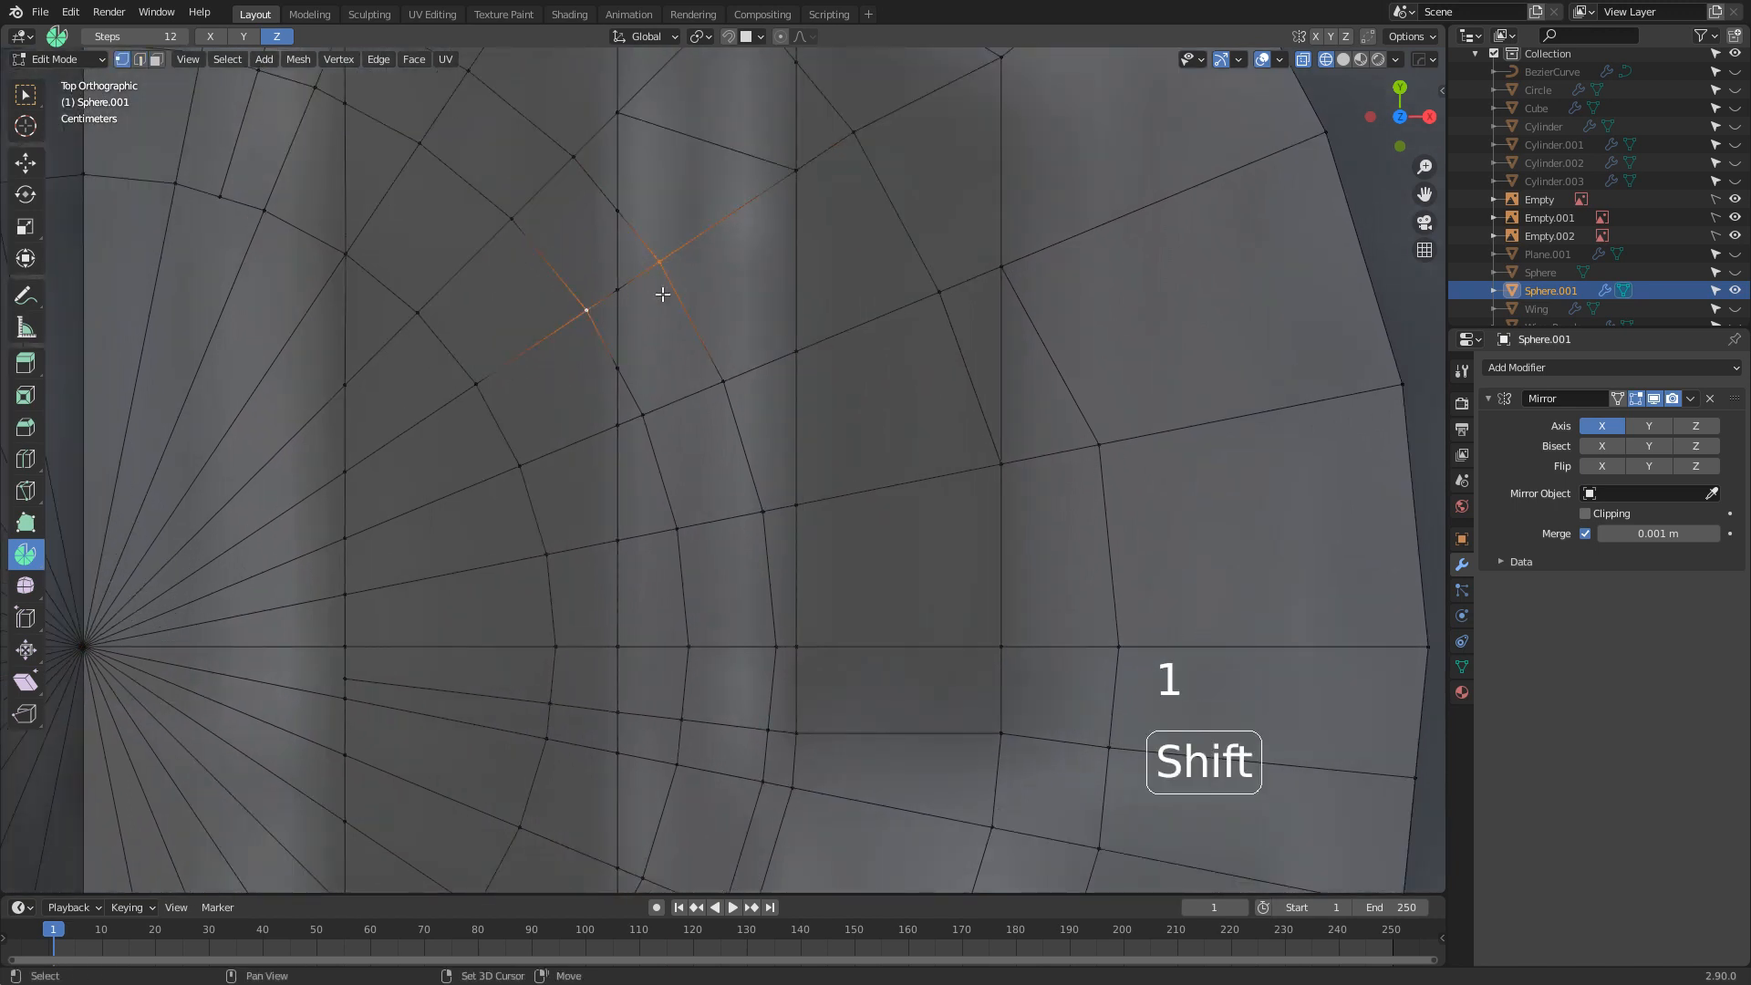
pyautogui.click(659, 266)
pyautogui.keyDown('shift'); pyautogui.click(619, 290); pyautogui.keyUp('shift')
pyautogui.press('m')
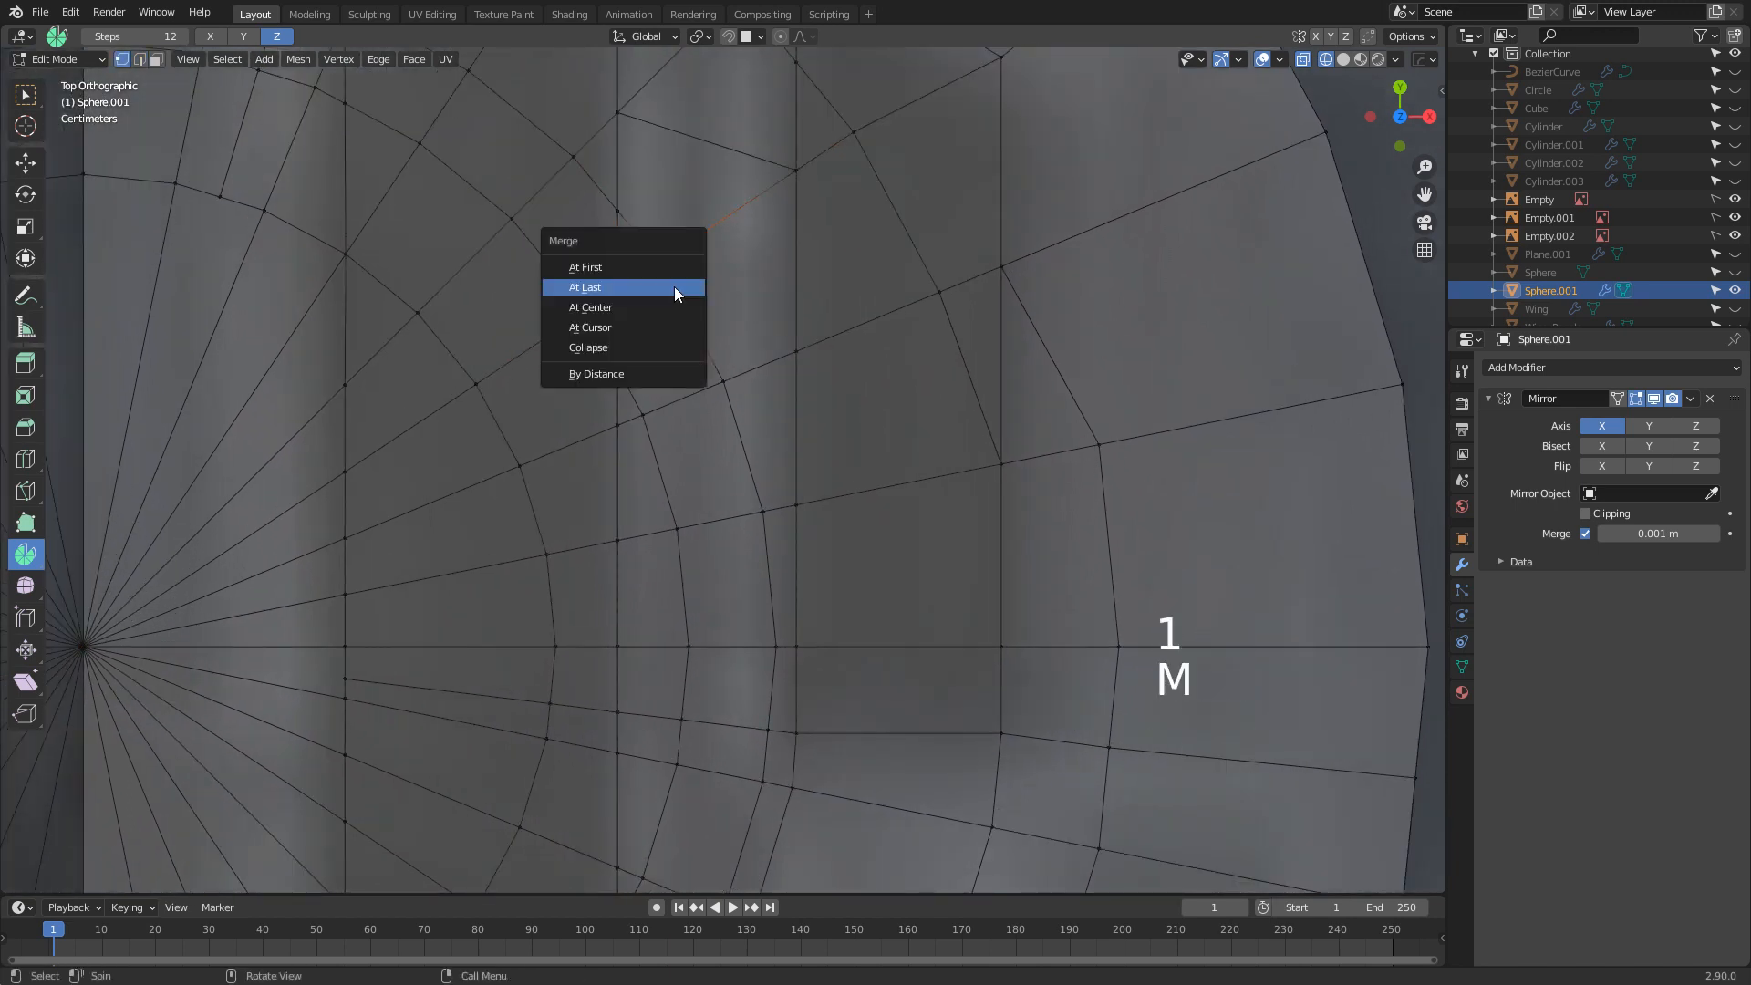
pyautogui.click(675, 286)
# Merge the vertices around the next radial crossing down into the one on the inner vent's outer edge, using At Last
pyautogui.keyDown('shift'); pyautogui.moveTo(703, 395); pyautogui.dragTo(708, 367, button='middle'); pyautogui.keyUp('shift')
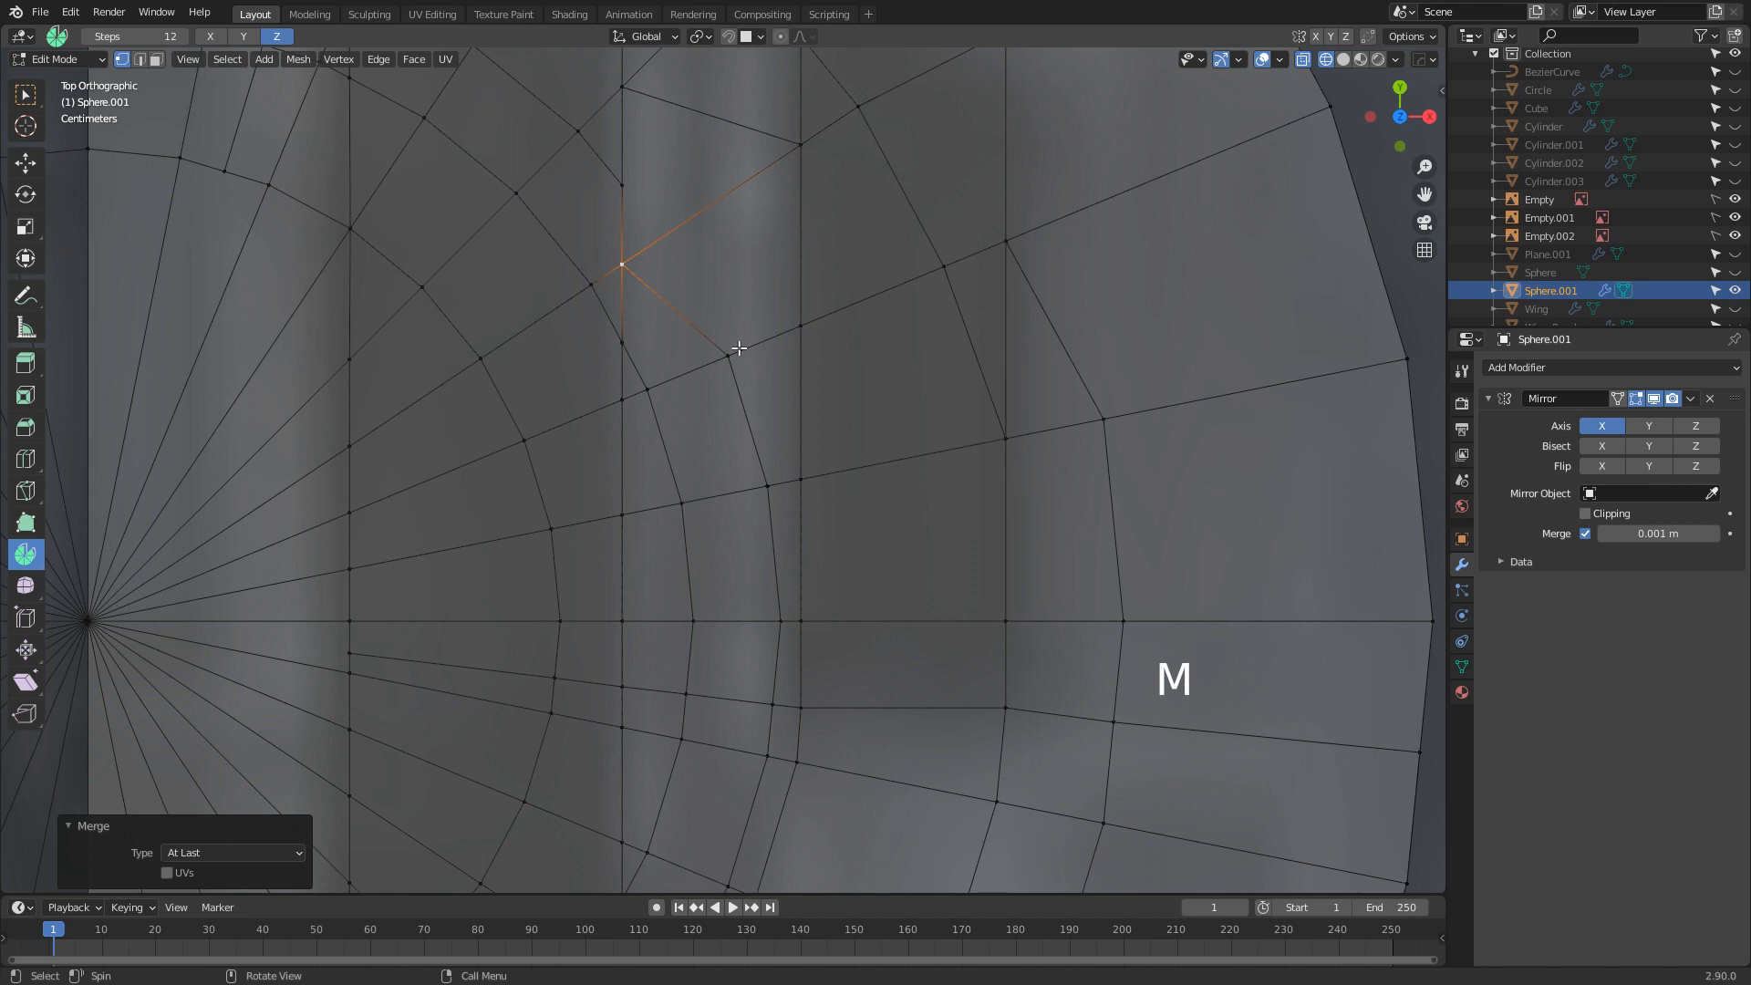
pyautogui.click(651, 385)
pyautogui.keyDown('shift'); pyautogui.click(624, 346); pyautogui.keyUp('shift')
pyautogui.keyDown('shift'); pyautogui.click(624, 399); pyautogui.keyUp('shift')
pyautogui.press('m')
pyautogui.click(641, 389)
pyautogui.scroll(-1, 644, 397)
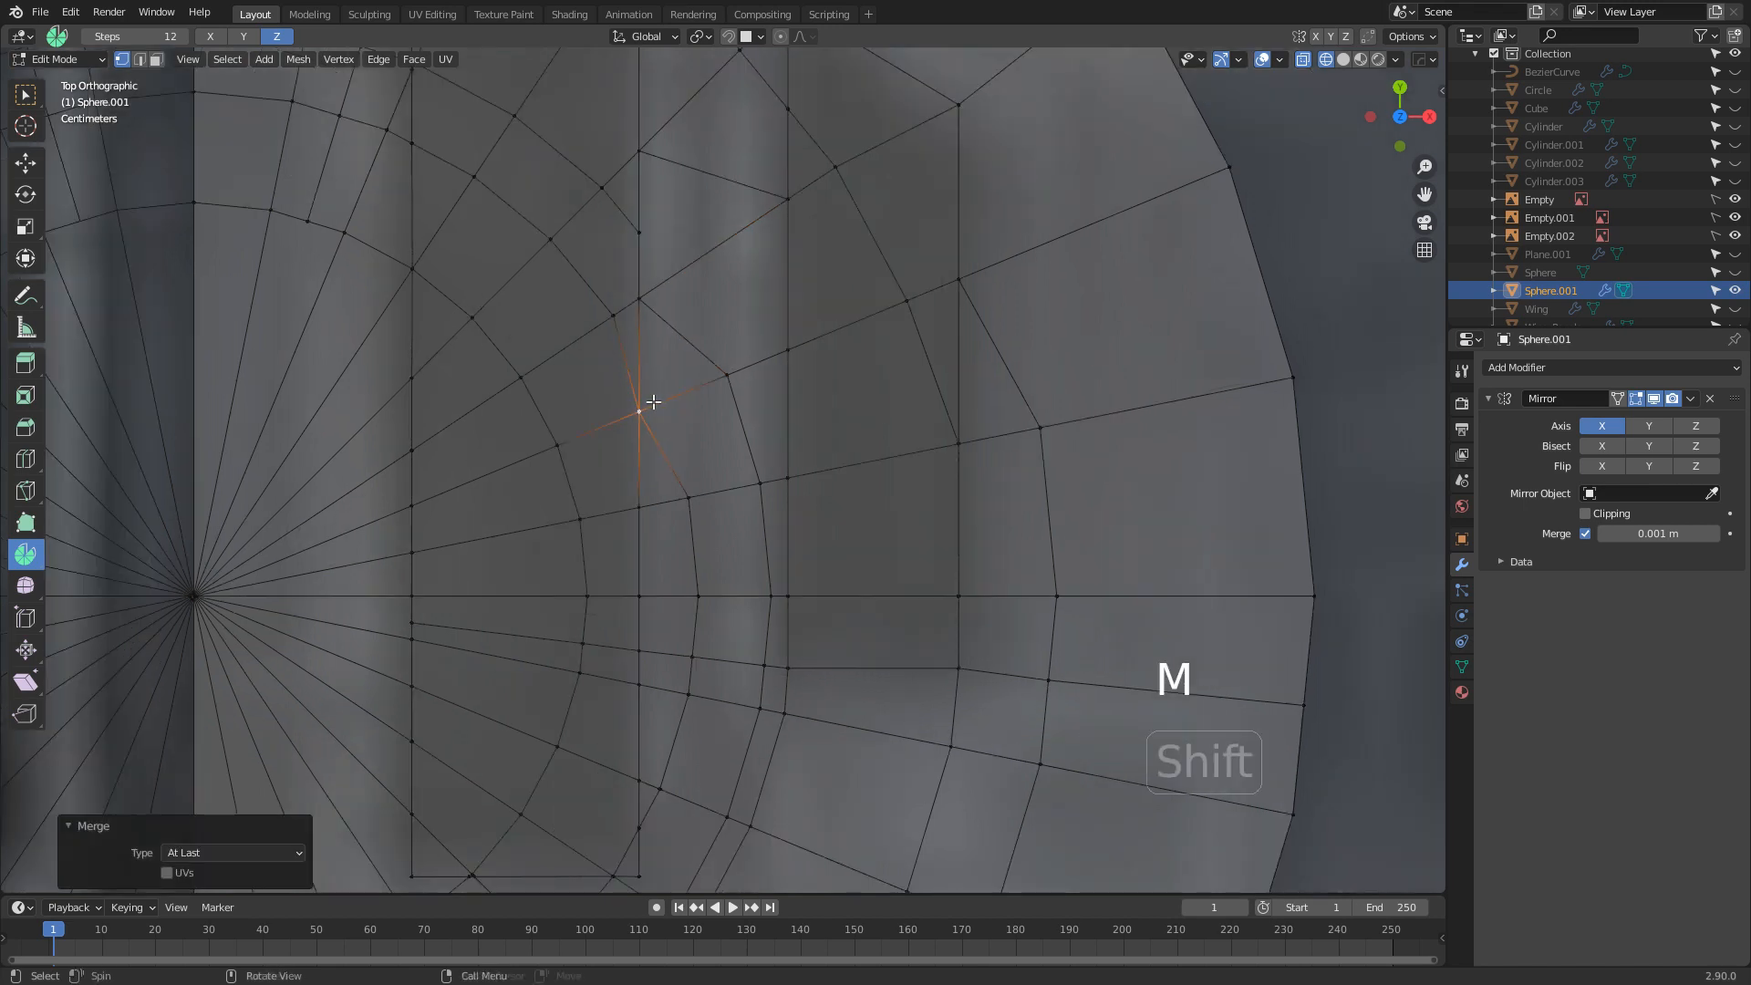
# Merge the doubled vertices near the inner corner on the inner vent's bottom edge, using At Last
pyautogui.keyDown('shift'); pyautogui.scroll(-3, 671, 410); pyautogui.keyUp('shift')
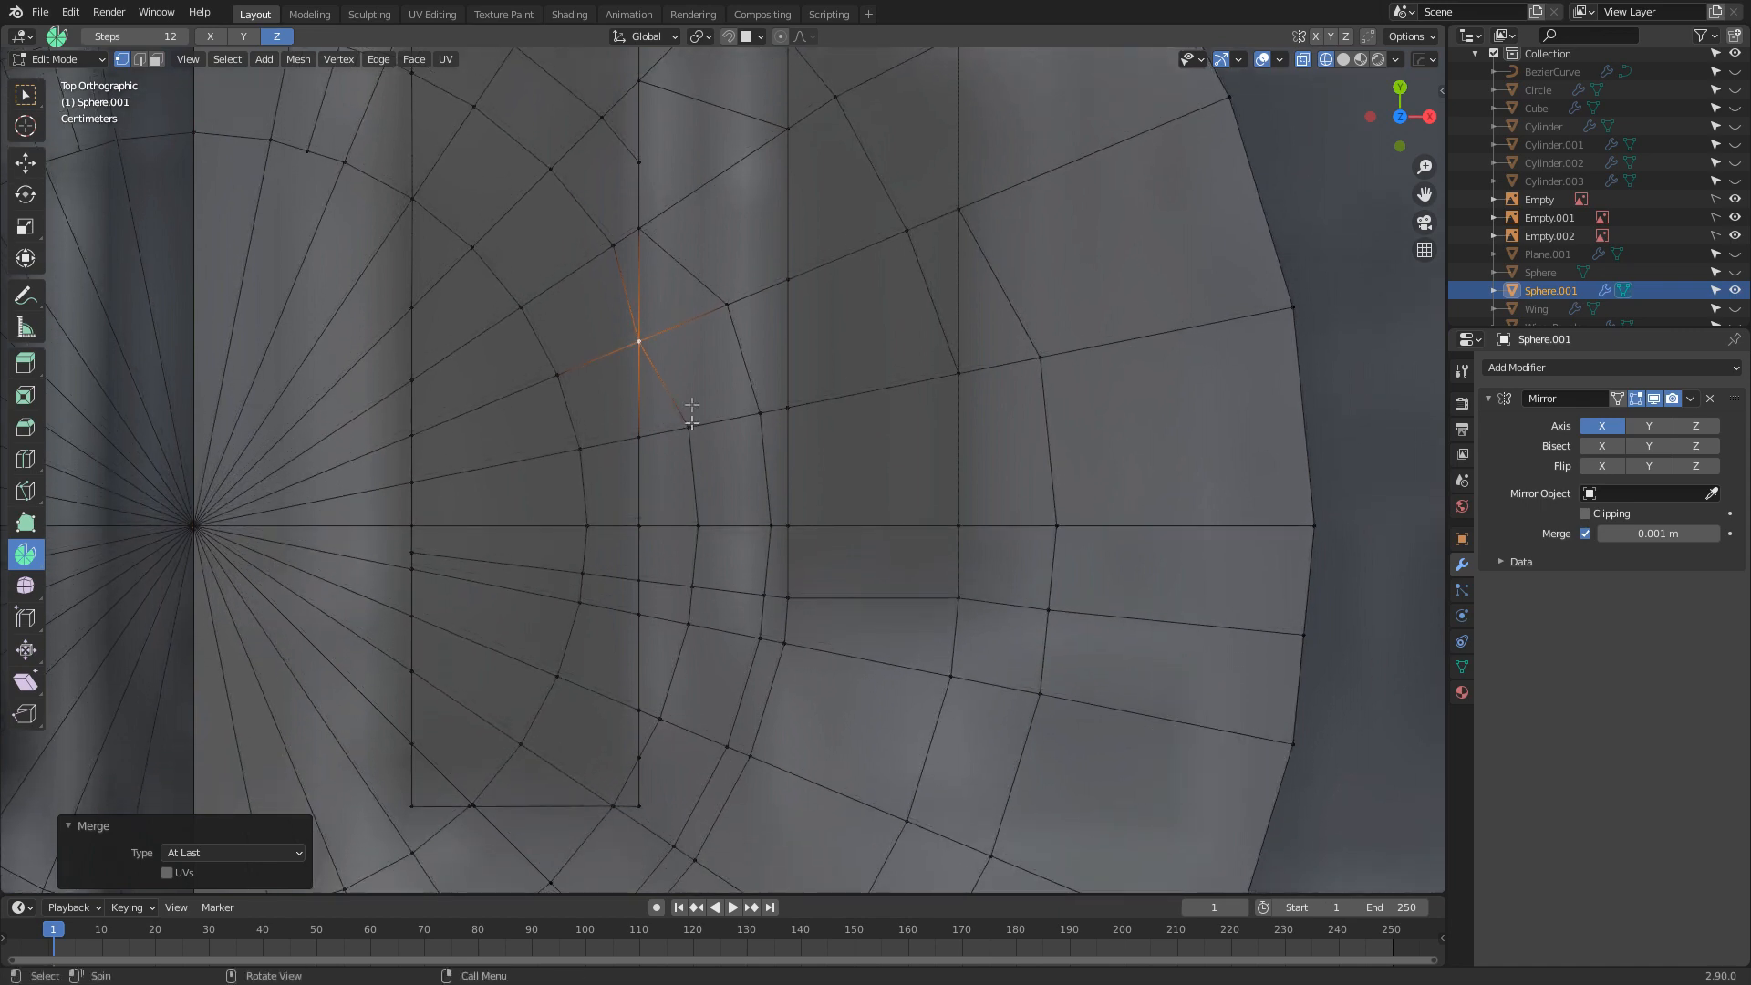
pyautogui.keyDown('shift'); pyautogui.moveTo(677, 547); pyautogui.dragTo(778, 466, button='middle'); pyautogui.keyUp('shift')
pyautogui.keyDown('shift'); pyautogui.moveTo(632, 616); pyautogui.dragTo(756, 388, button='middle'); pyautogui.keyUp('shift')
pyautogui.scroll(5, 756, 387)
pyautogui.click(654, 538)
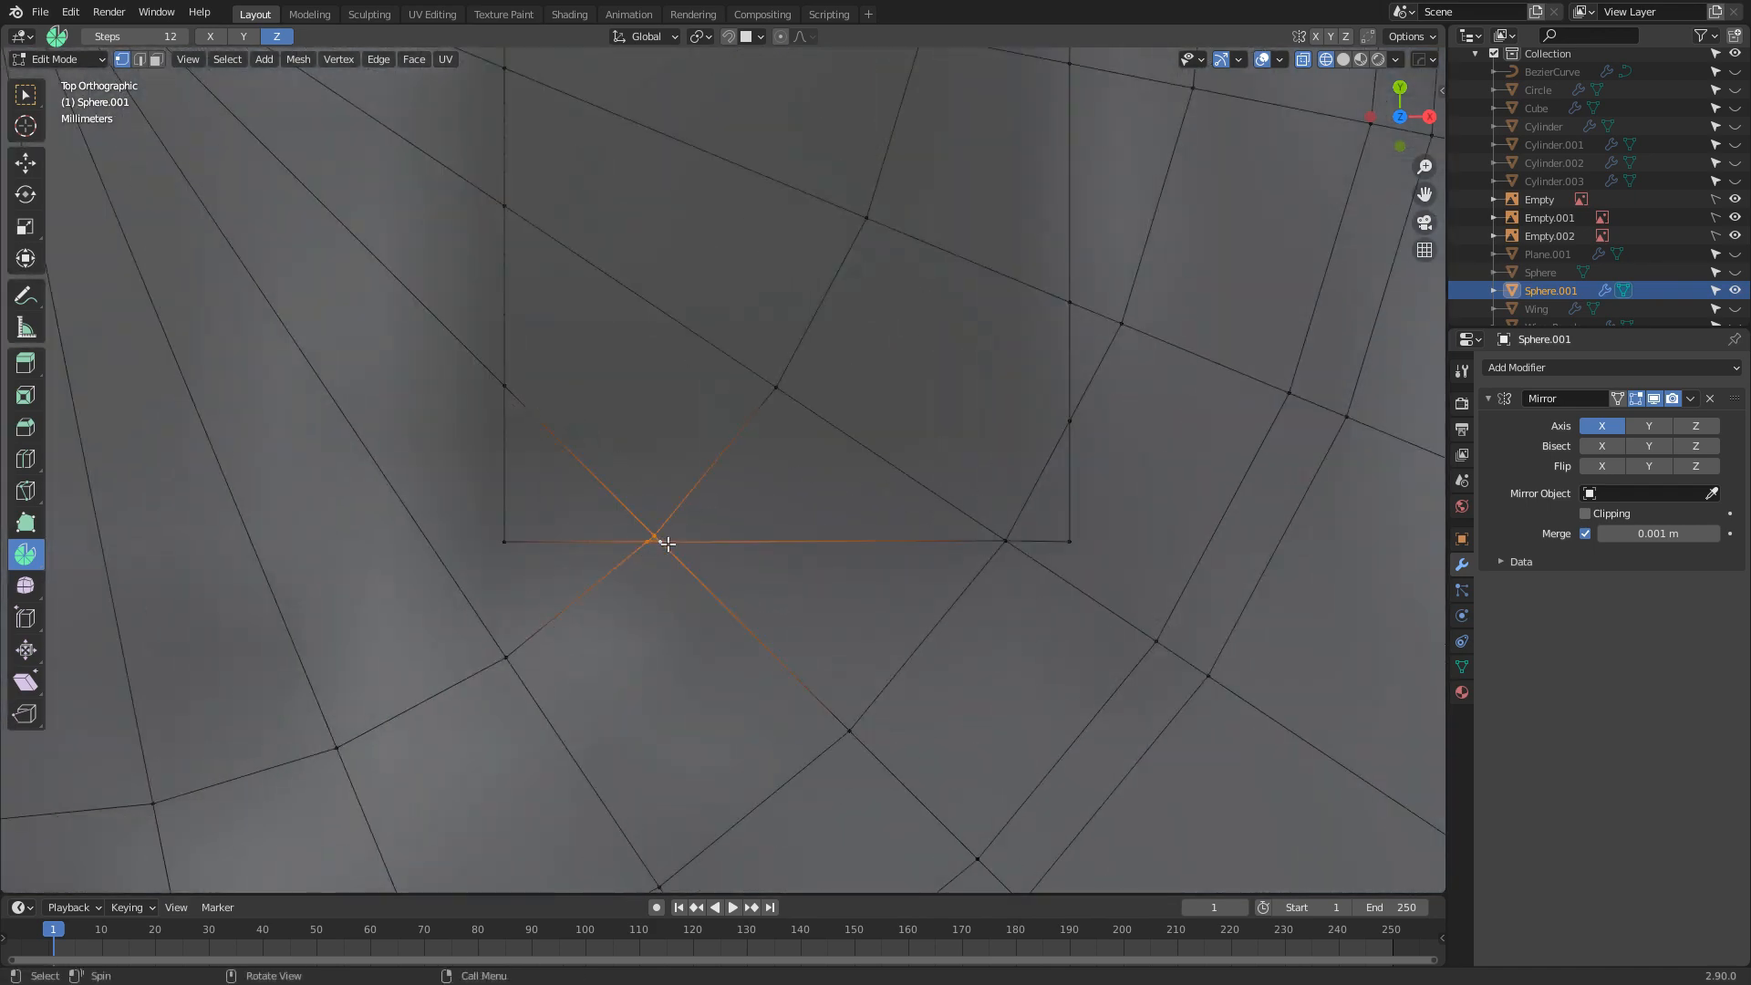
pyautogui.press('m')
pyautogui.click(671, 544)
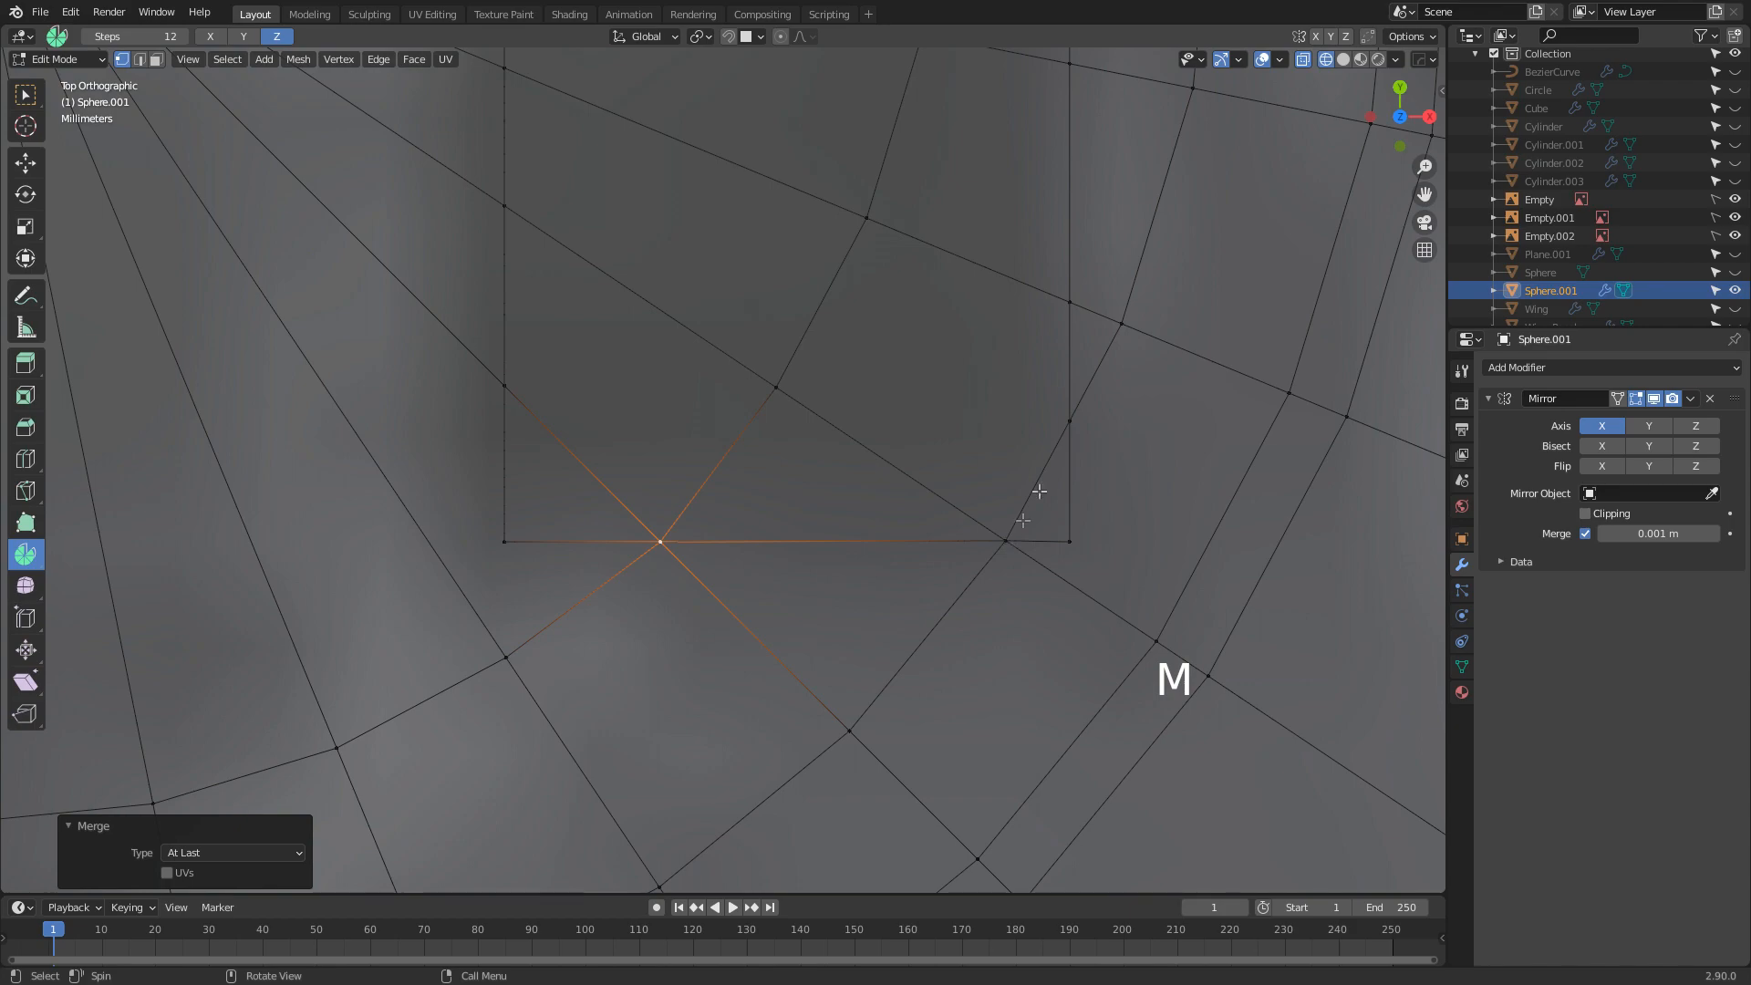
# Merge the lowest crossing vertex on the inner vent's outer edge into the vent's lower outer corner
pyautogui.click(1070, 421)
pyautogui.keyDown('shift'); pyautogui.click(1070, 542); pyautogui.keyUp('shift')
pyautogui.press('m')
pyautogui.click(1073, 539)
pyautogui.scroll(-2, 1076, 539)
# Switch to solid shading and merge the adjacent bottom-edge vertex of the inner vent into its lower outer corner, using At Last
pyautogui.press('z')
pyautogui.click(1189, 535)
pyautogui.scroll(-8, 1076, 547)
pyautogui.moveTo(1073, 551)
pyautogui.mouseDown(button='middle')
pyautogui.moveTo(999, 484)
pyautogui.moveTo(976, 513)
pyautogui.moveTo(900, 442)
pyautogui.moveTo(949, 505)
pyautogui.mouseUp(button='middle')
pyautogui.press('Tab')
pyautogui.press('KP_7')
pyautogui.press('z')
pyautogui.press('Tab')
pyautogui.scroll(2, 853, 478)
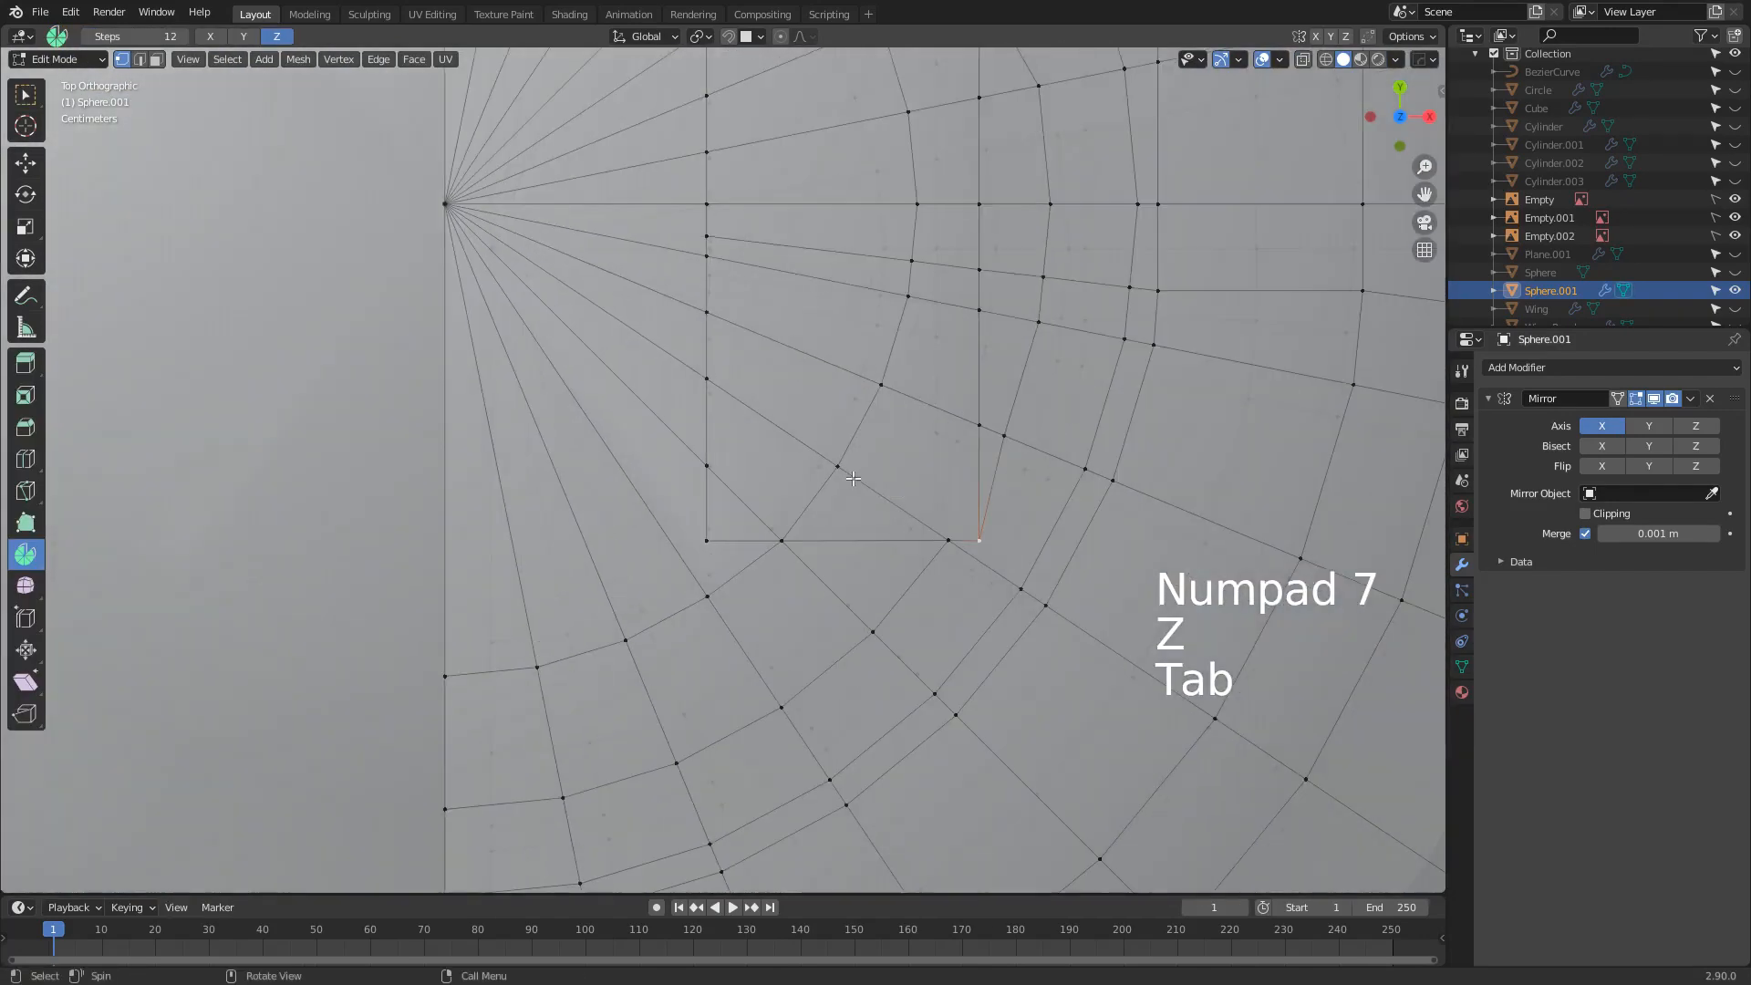
pyautogui.keyDown('shift'); pyautogui.click(950, 540); pyautogui.keyUp('shift')
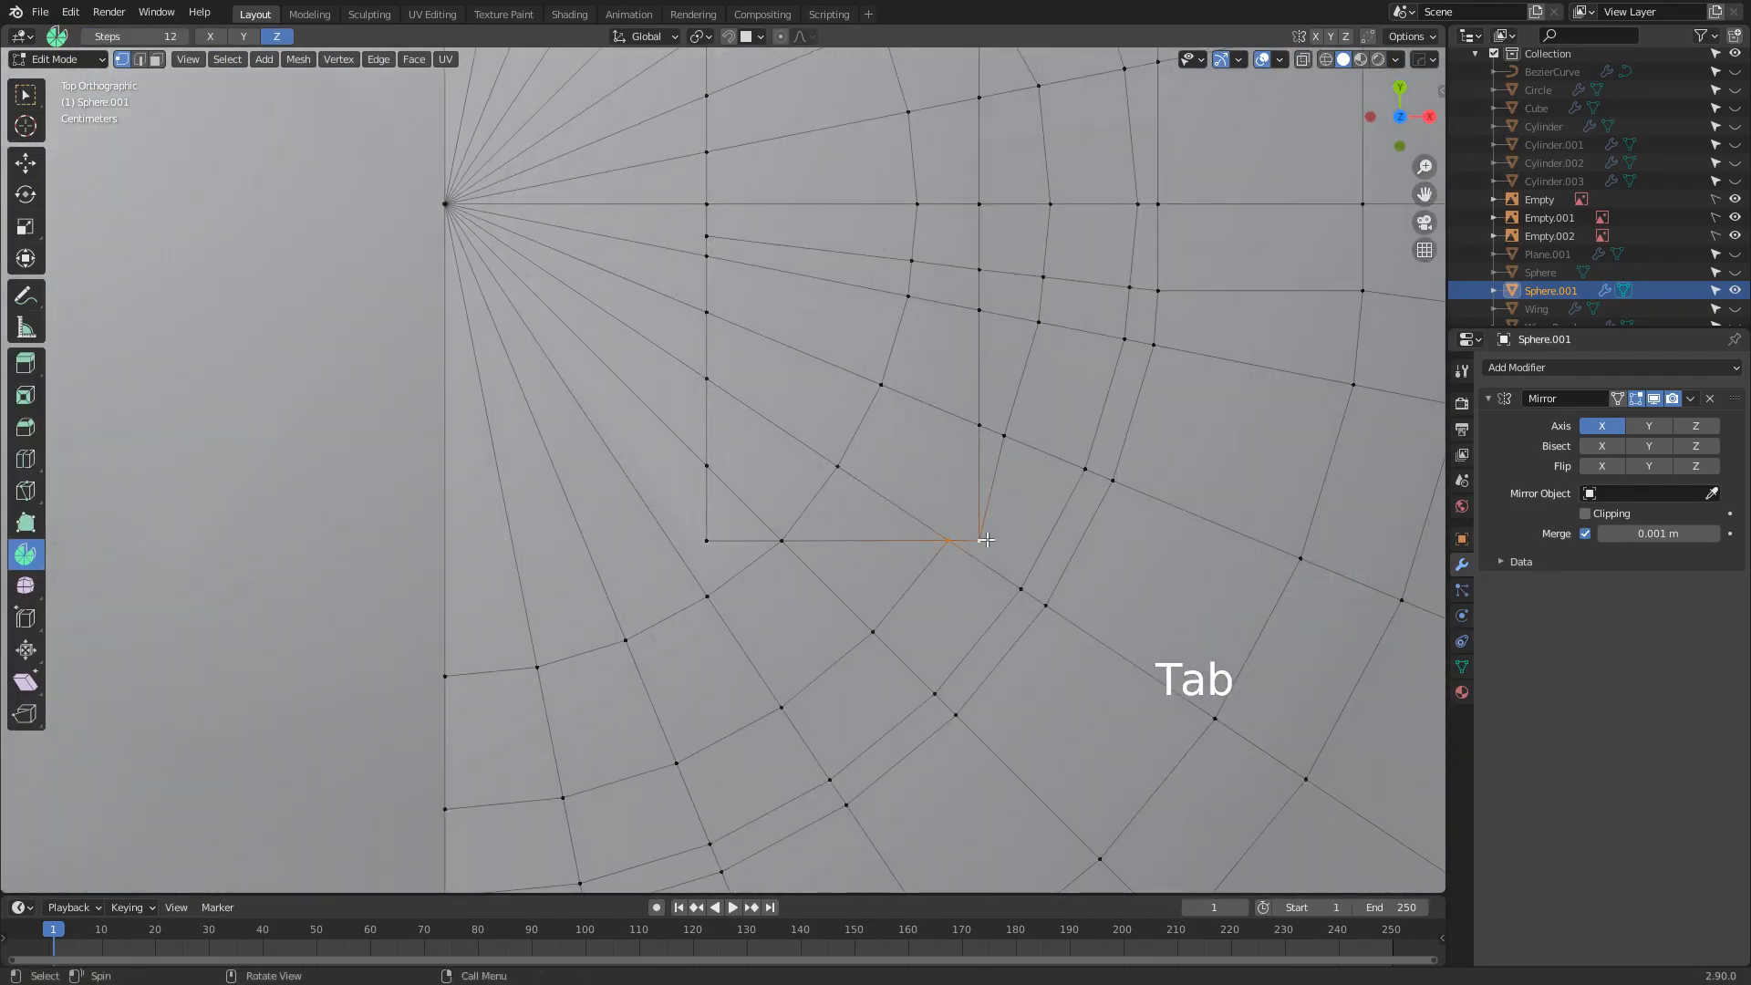
pyautogui.press('m')
pyautogui.click(987, 539)
# Delete the face wrapping around the inner vent's lower inner corner and try to add a loop cut beside the hole
pyautogui.keyDown('shift'); pyautogui.moveTo(737, 613); pyautogui.dragTo(797, 658, button='middle'); pyautogui.keyUp('shift')
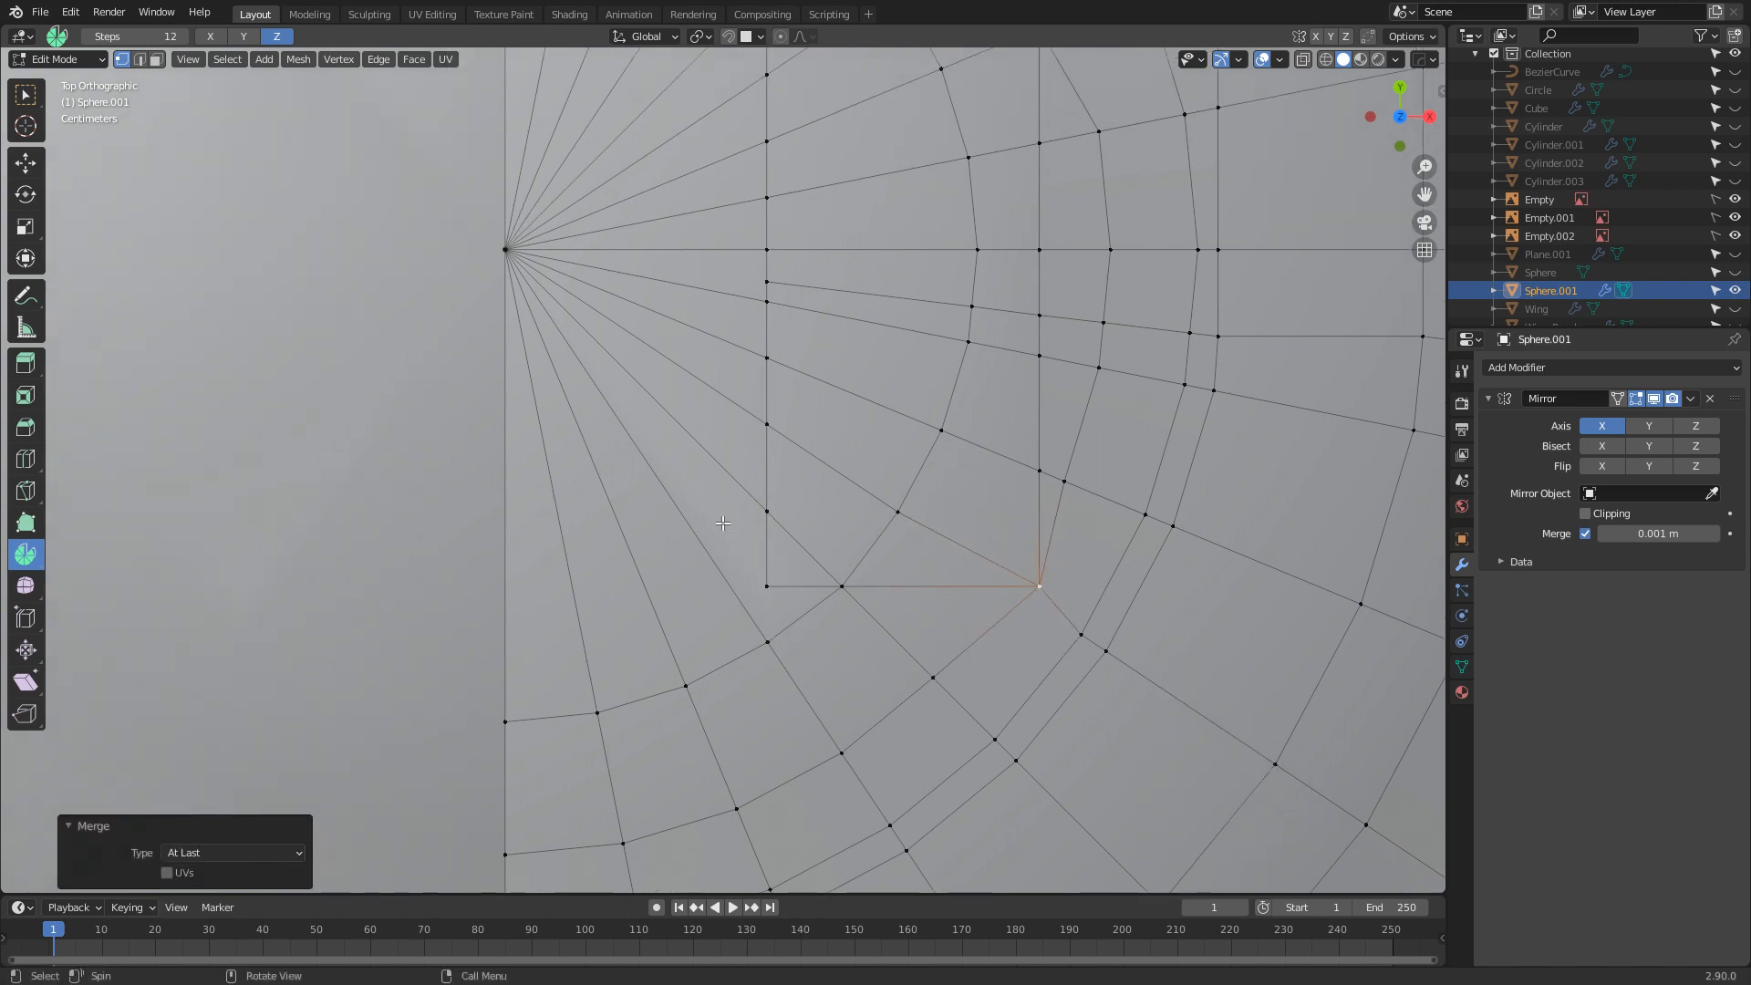
pyautogui.keyDown('shift'); pyautogui.click(716, 510); pyautogui.keyUp('shift')
pyautogui.press('3')
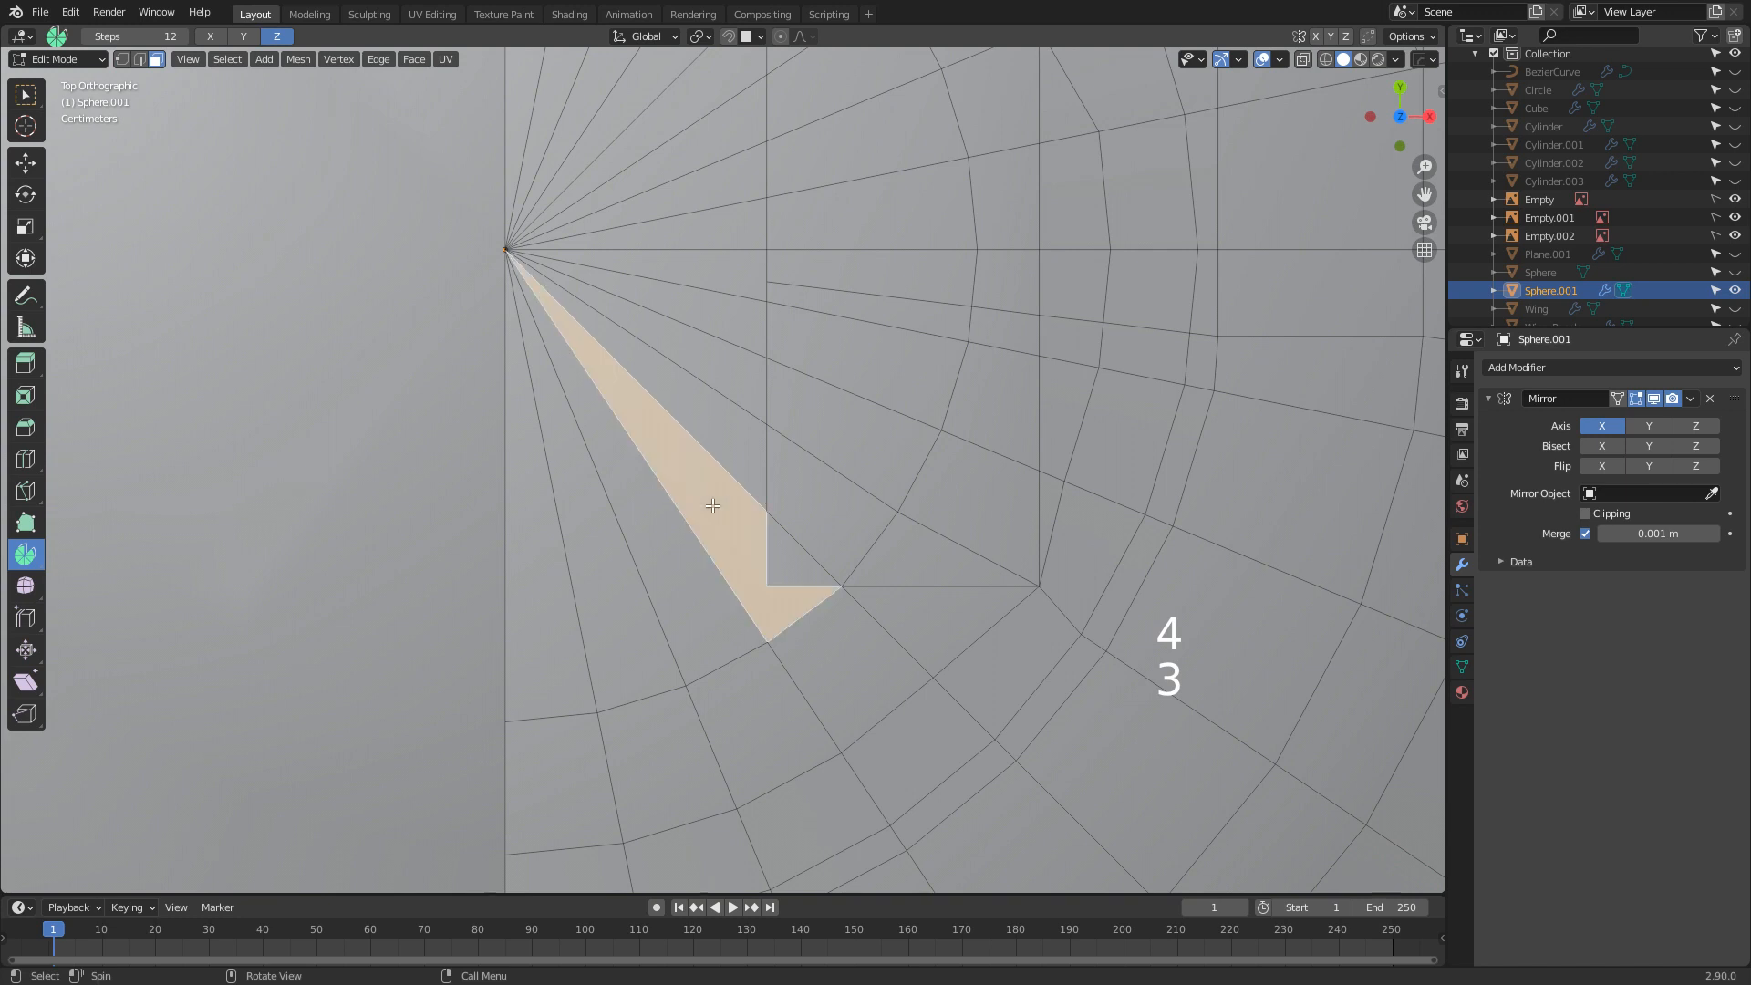
pyautogui.press('Delete')
pyautogui.click(714, 505)
pyautogui.hotkey('ctrl', 'r')
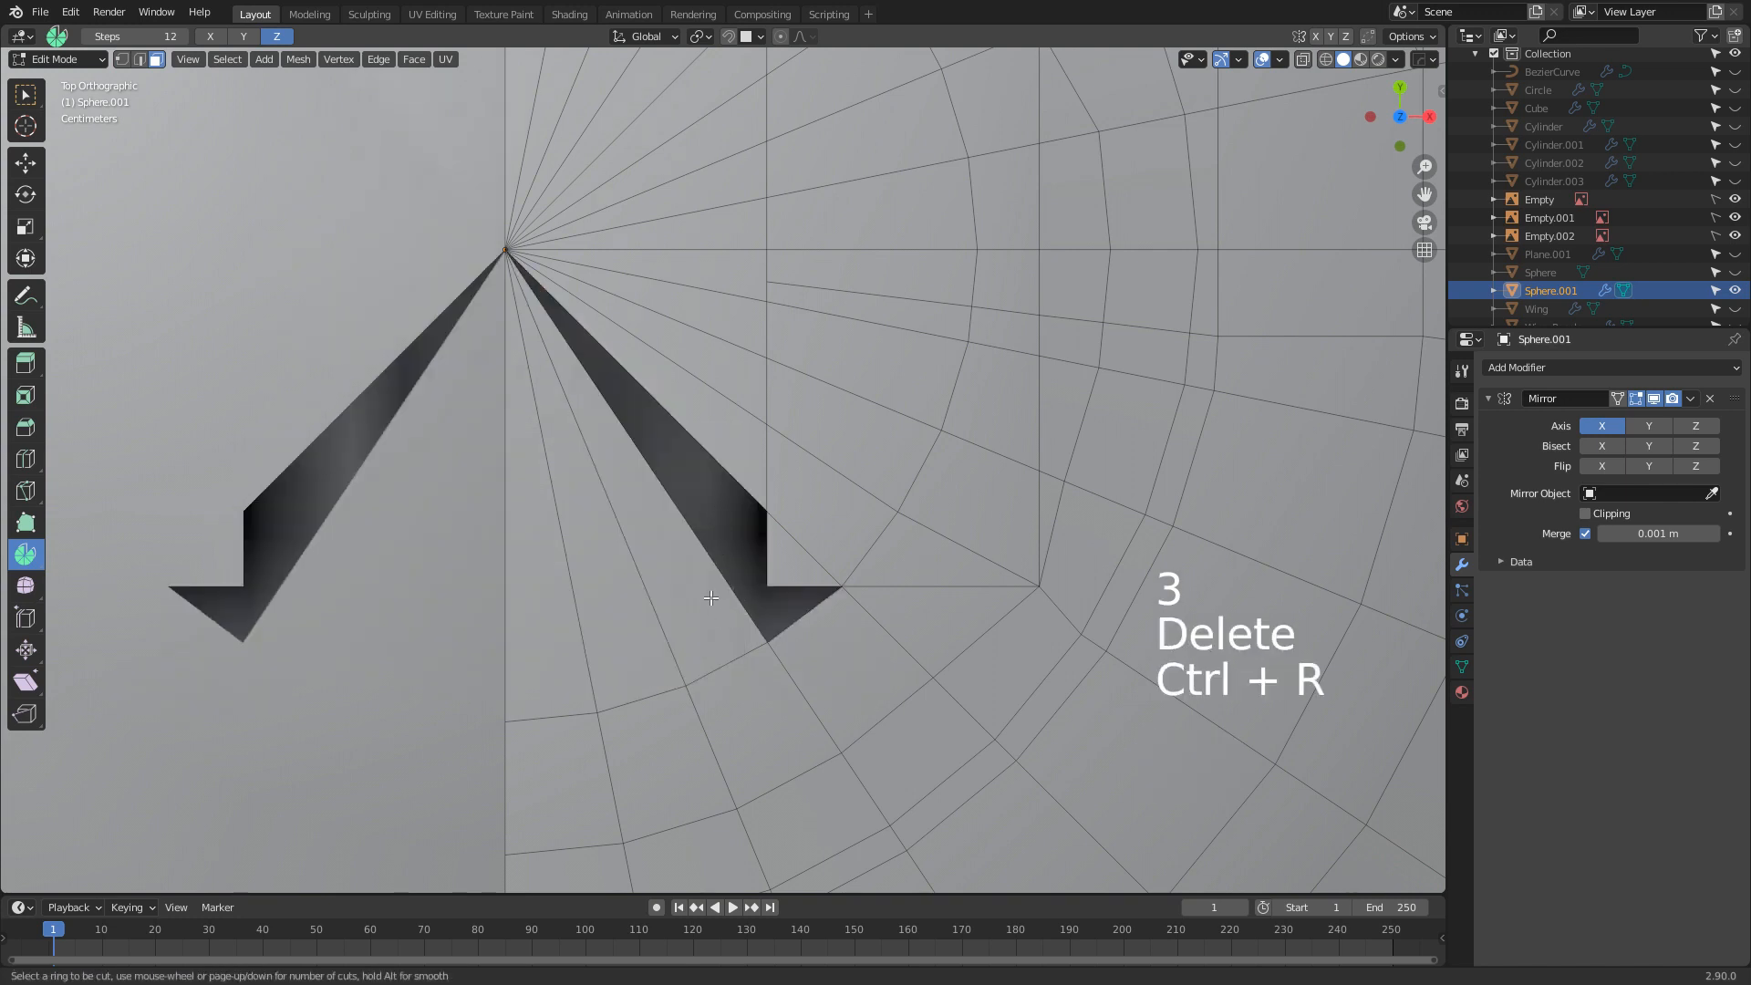
pyautogui.rightClick(669, 515)
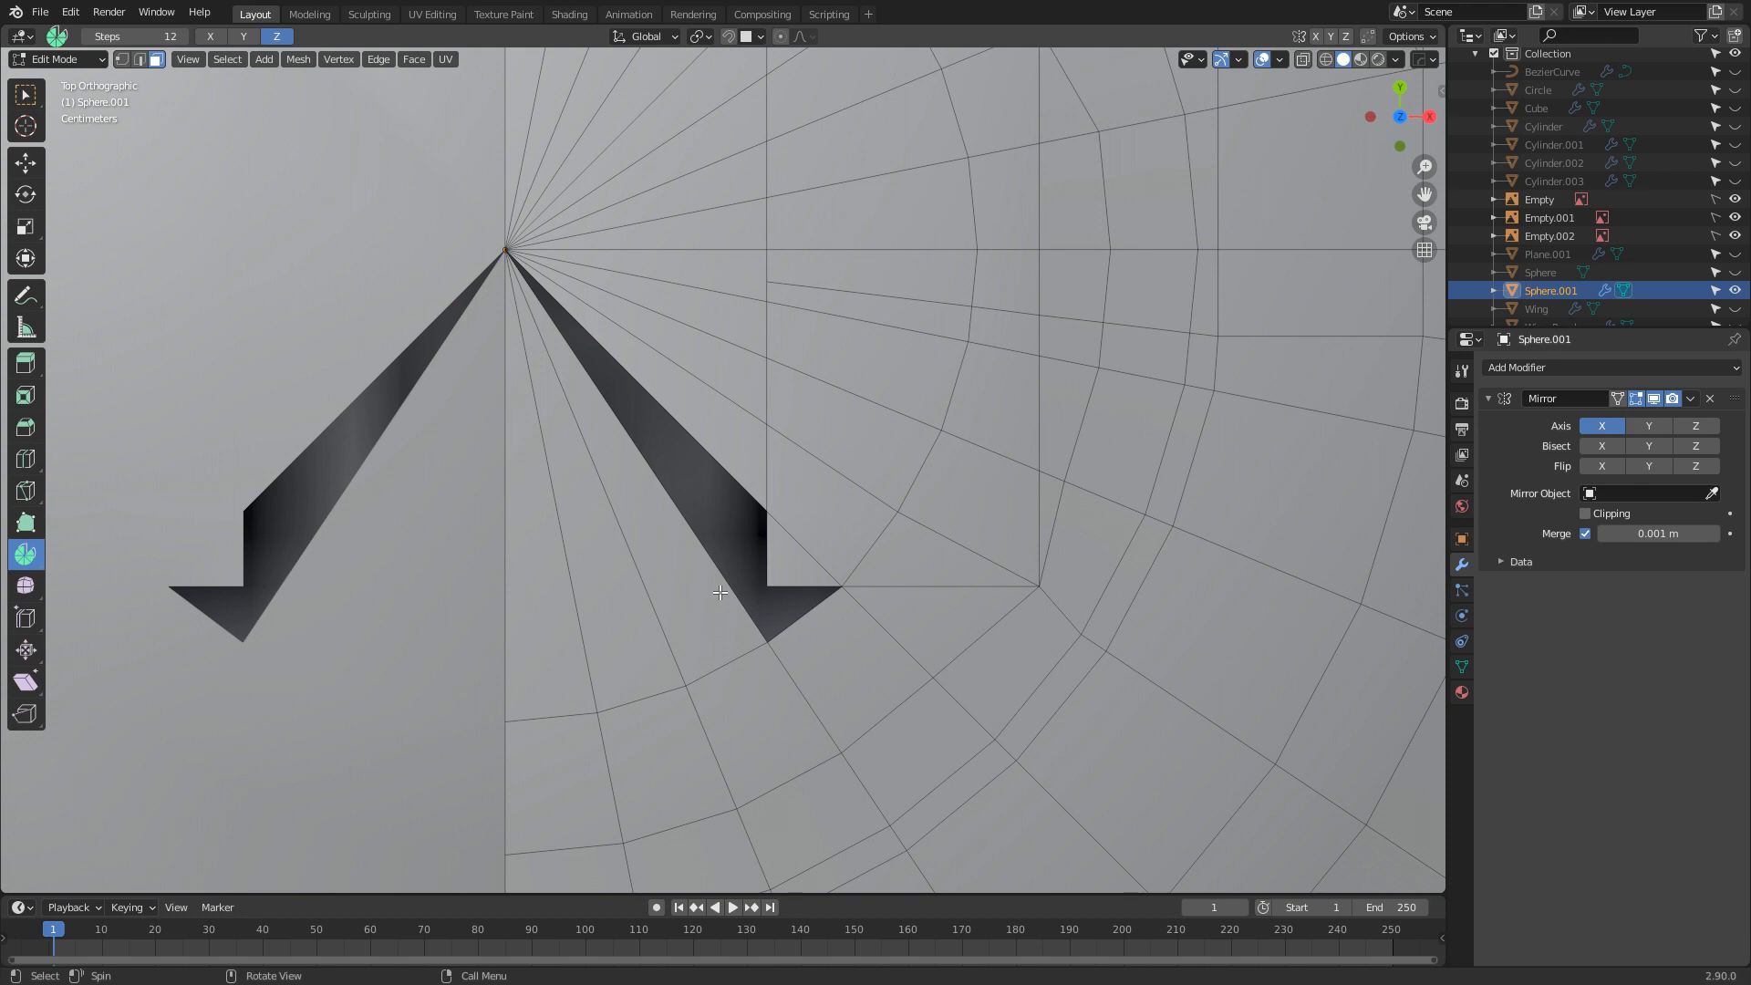
# Slide the three ring edges below the dome's pole inward, level with the inner vent's bottom edge
pyautogui.click(736, 661)
pyautogui.press('2')
pyautogui.click(709, 672)
pyautogui.keyDown('shift'); pyautogui.click(643, 698); pyautogui.keyUp('shift')
pyautogui.keyDown('shift'); pyautogui.click(570, 715); pyautogui.keyUp('shift')
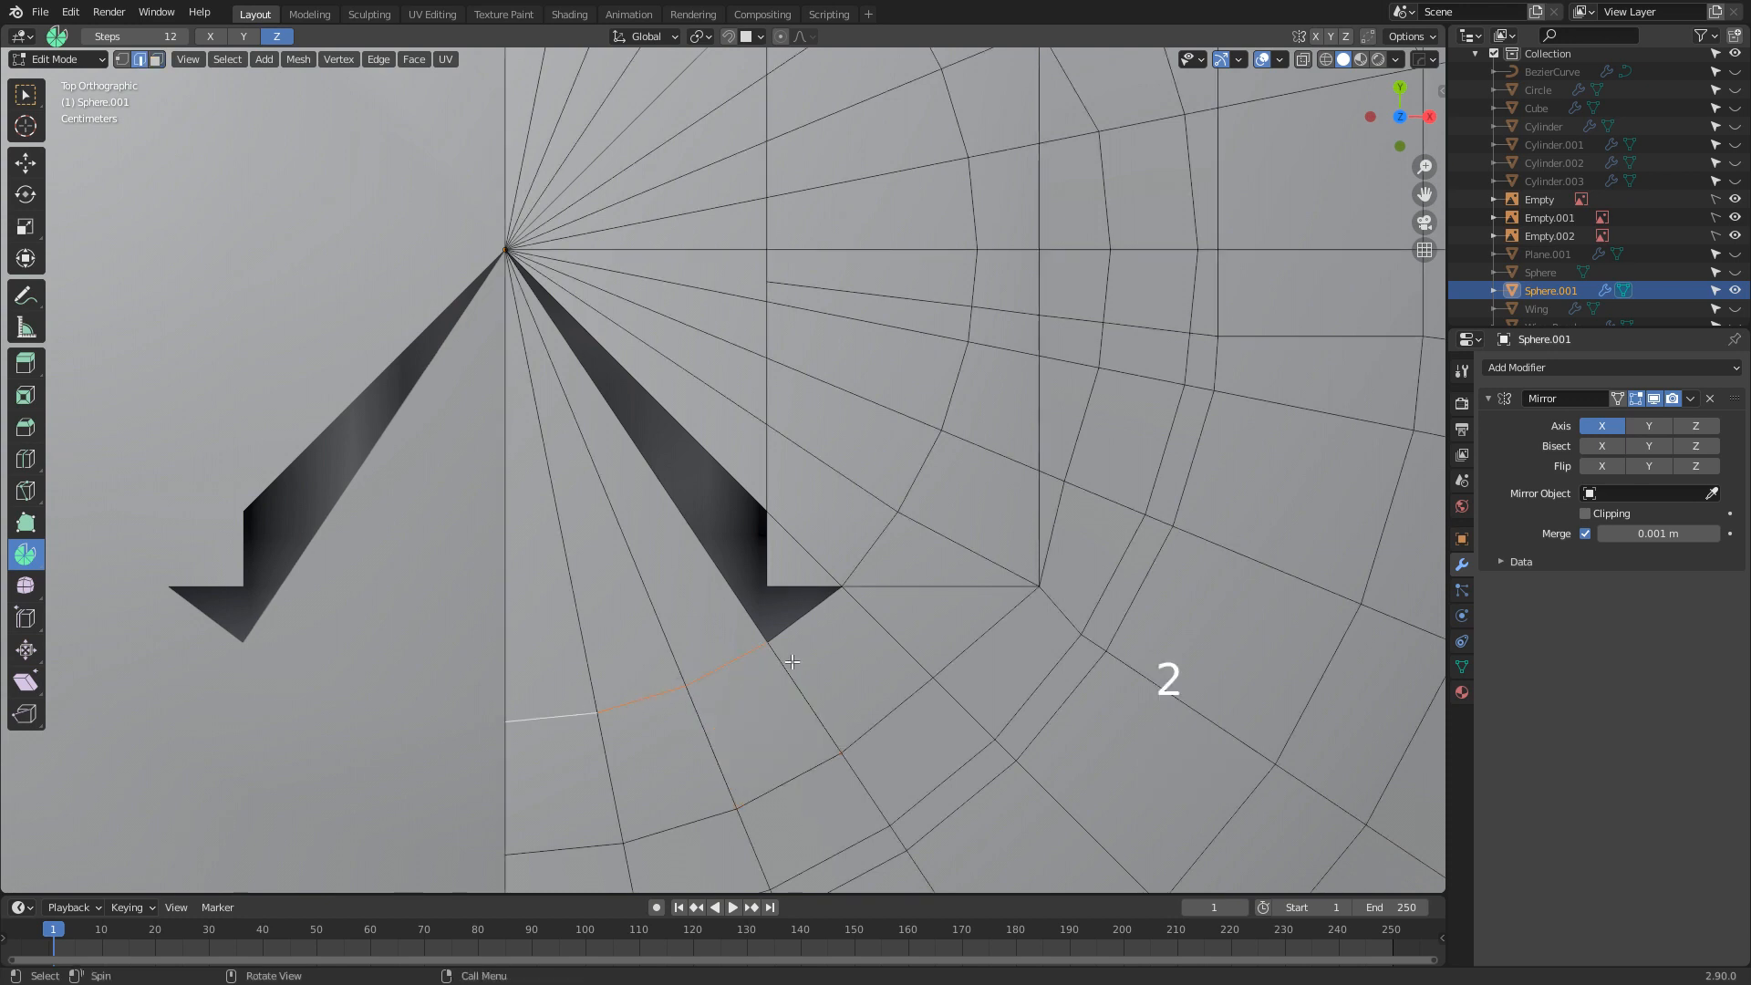
pyautogui.press('g')
pyautogui.press('g')
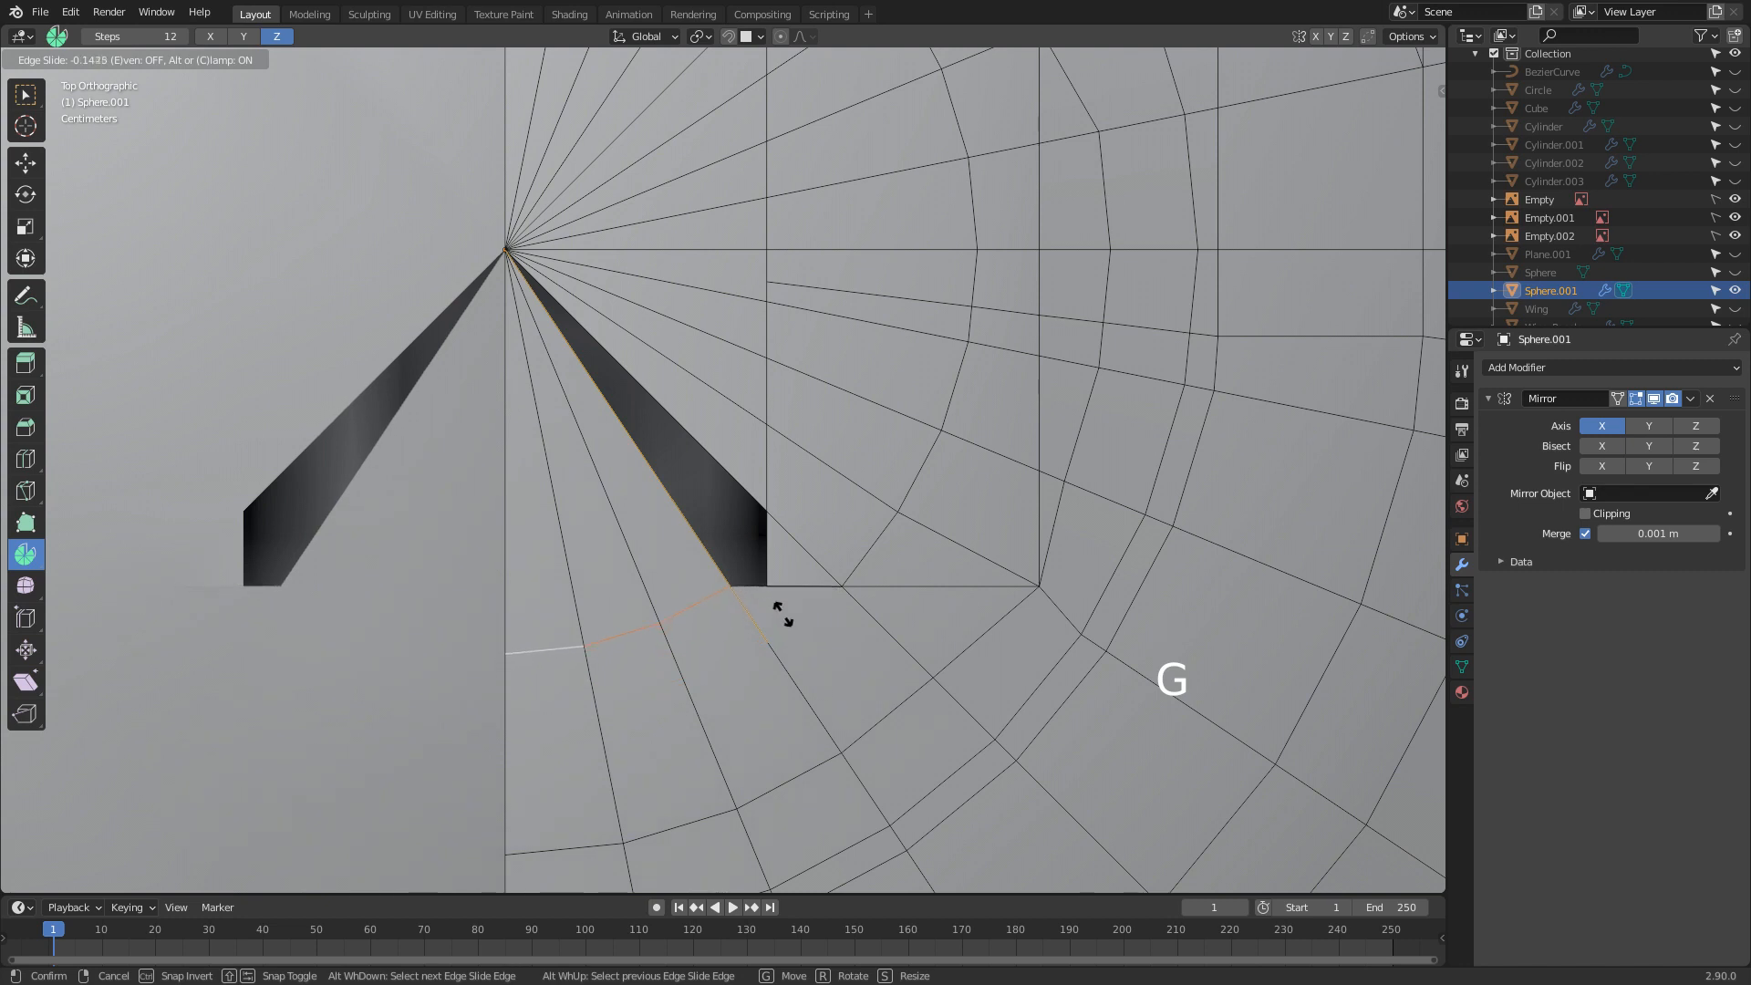
pyautogui.click(783, 613)
# Merge the slid ring's end vertex into the inner vent's lower inner corner and fill the remaining gap with a face
pyautogui.press('1')
pyautogui.keyDown('shift'); pyautogui.click(785, 590); pyautogui.keyUp('shift')
pyautogui.press('m')
pyautogui.click(784, 589)
pyautogui.keyDown('shift'); pyautogui.moveTo(759, 539); pyautogui.dragTo(766, 582, button='middle'); pyautogui.keyUp('shift')
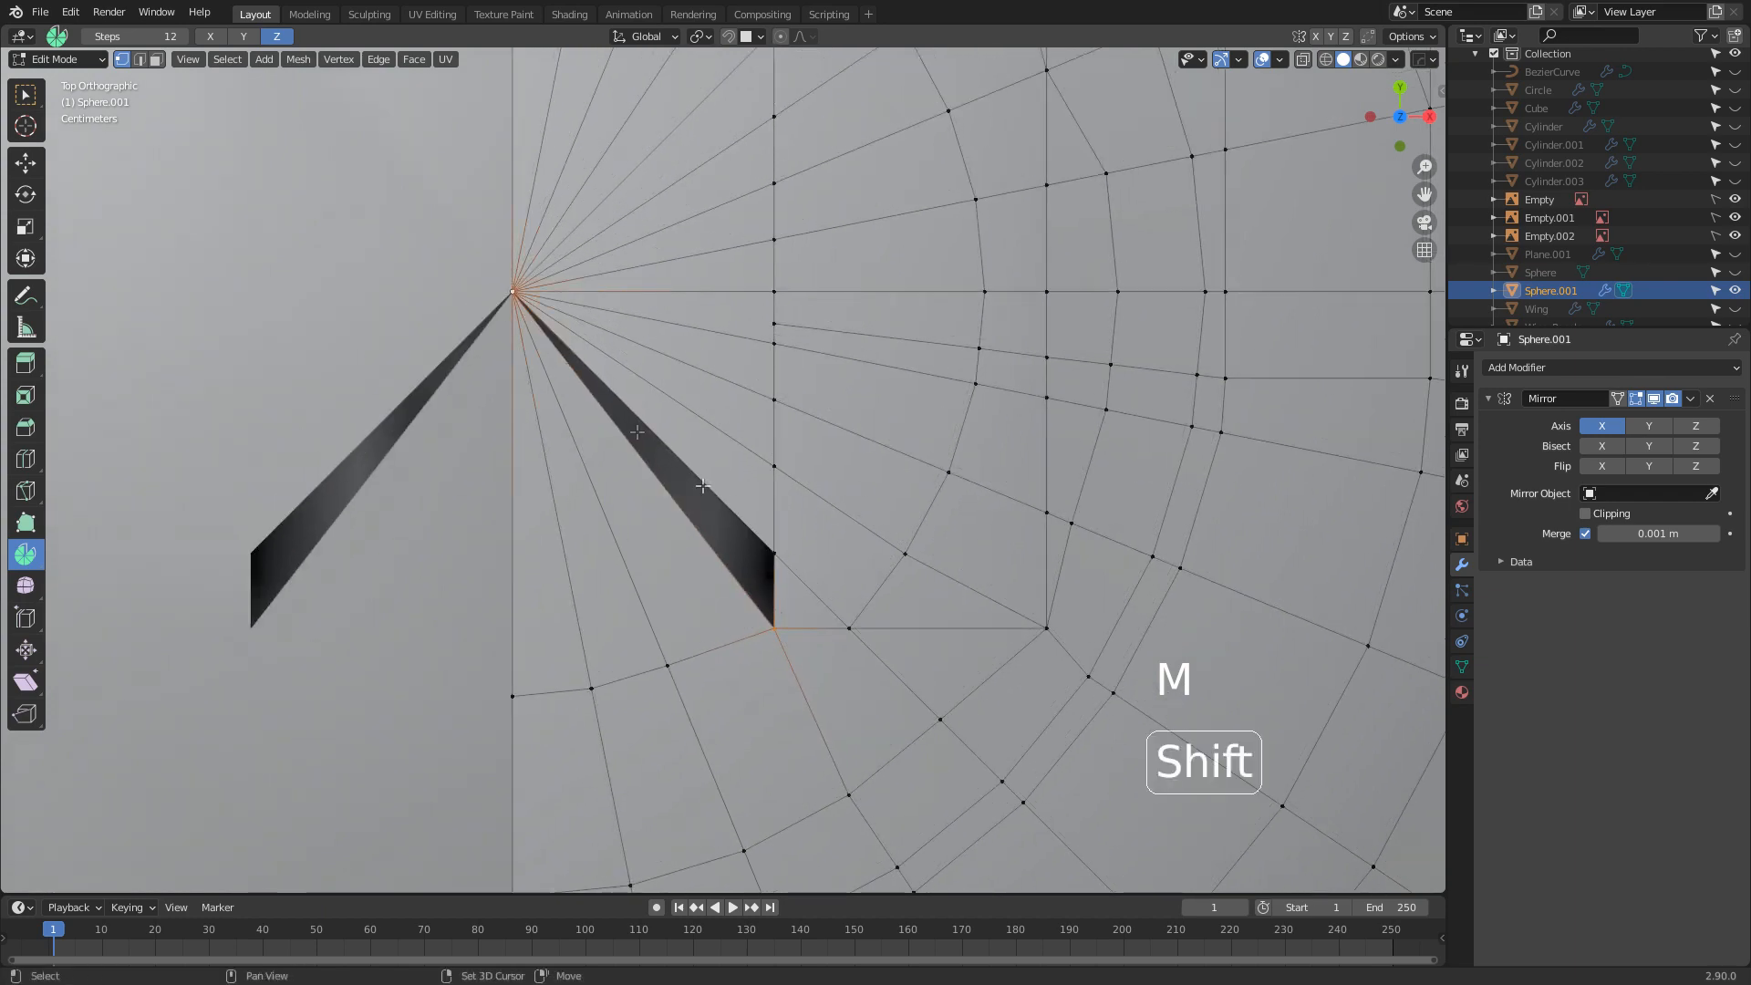
pyautogui.press('f')
# Merge the extra edge row's vertices across the inner vent into those on the radial edge below, using At Last
pyautogui.keyDown('shift'); pyautogui.moveTo(777, 371); pyautogui.dragTo(716, 567, button='middle'); pyautogui.keyUp('shift')
pyautogui.keyDown('shift'); pyautogui.moveTo(893, 519); pyautogui.dragTo(840, 490, button='middle'); pyautogui.keyUp('shift')
pyautogui.click(677, 474)
pyautogui.keyDown('shift'); pyautogui.click(677, 493); pyautogui.keyUp('shift')
pyautogui.press('m')
pyautogui.click(715, 517)
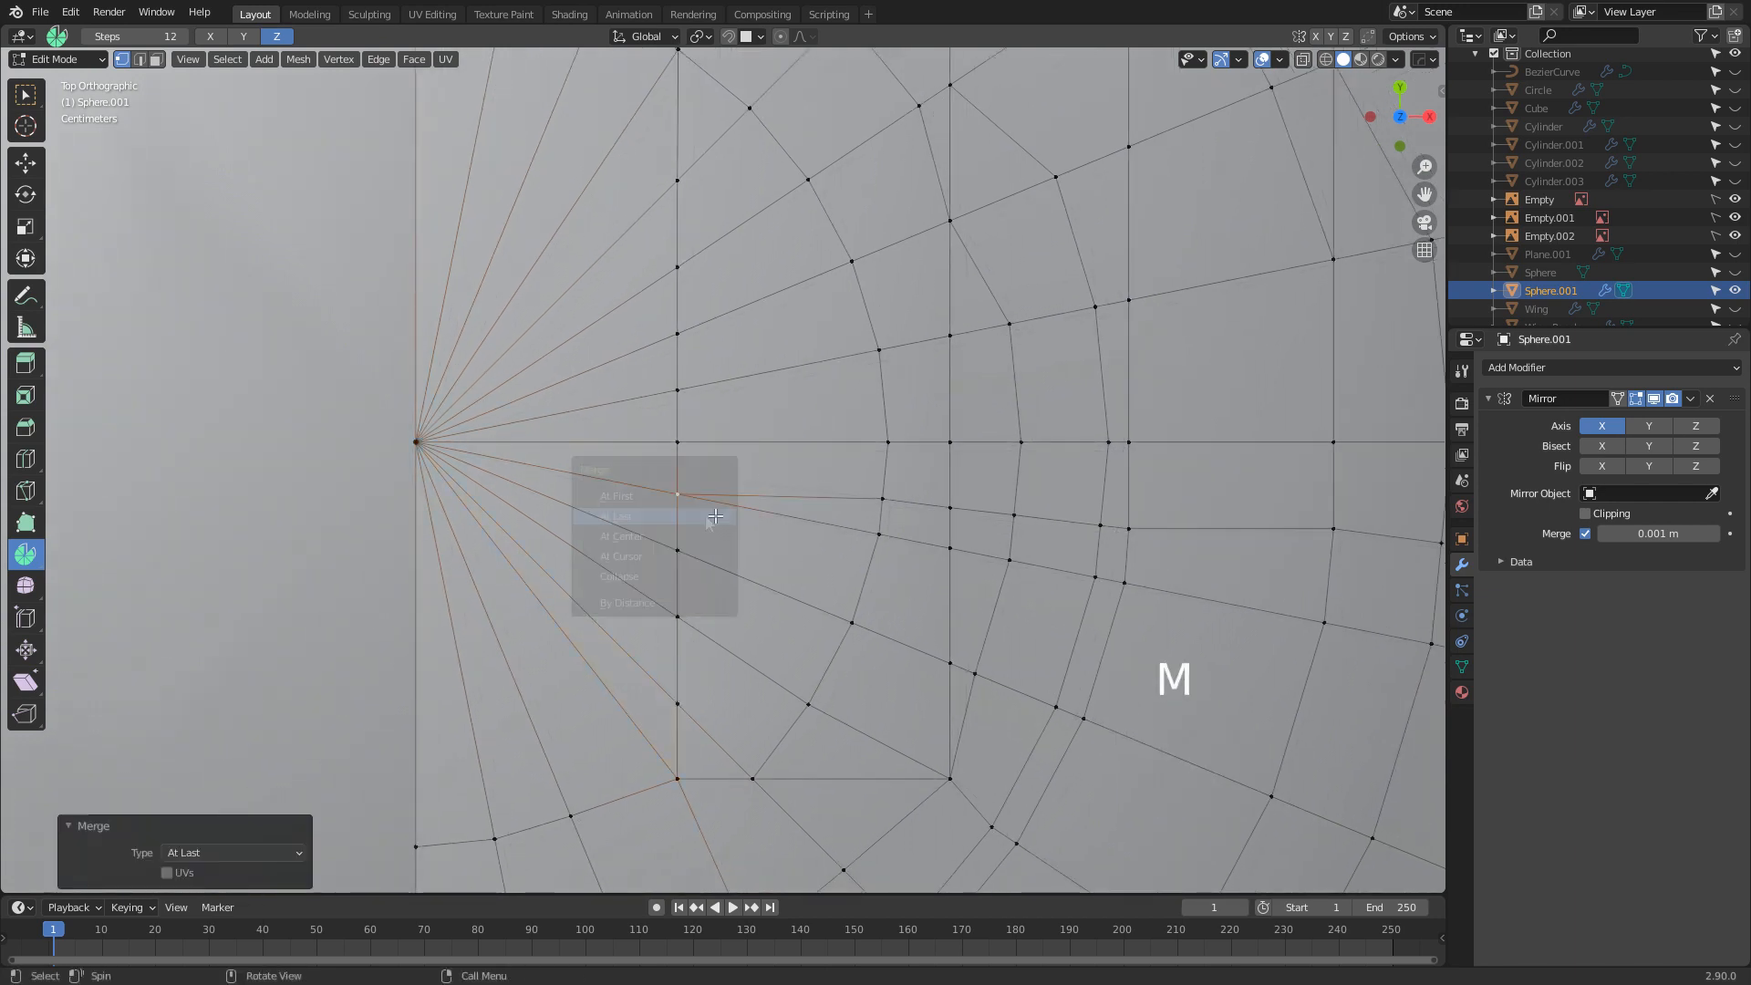
pyautogui.keyDown('shift'); pyautogui.click(883, 500); pyautogui.keyUp('shift')
pyautogui.press('m')
pyautogui.click(892, 535)
pyautogui.keyDown('shift'); pyautogui.click(950, 508); pyautogui.keyUp('shift')
pyautogui.press('m')
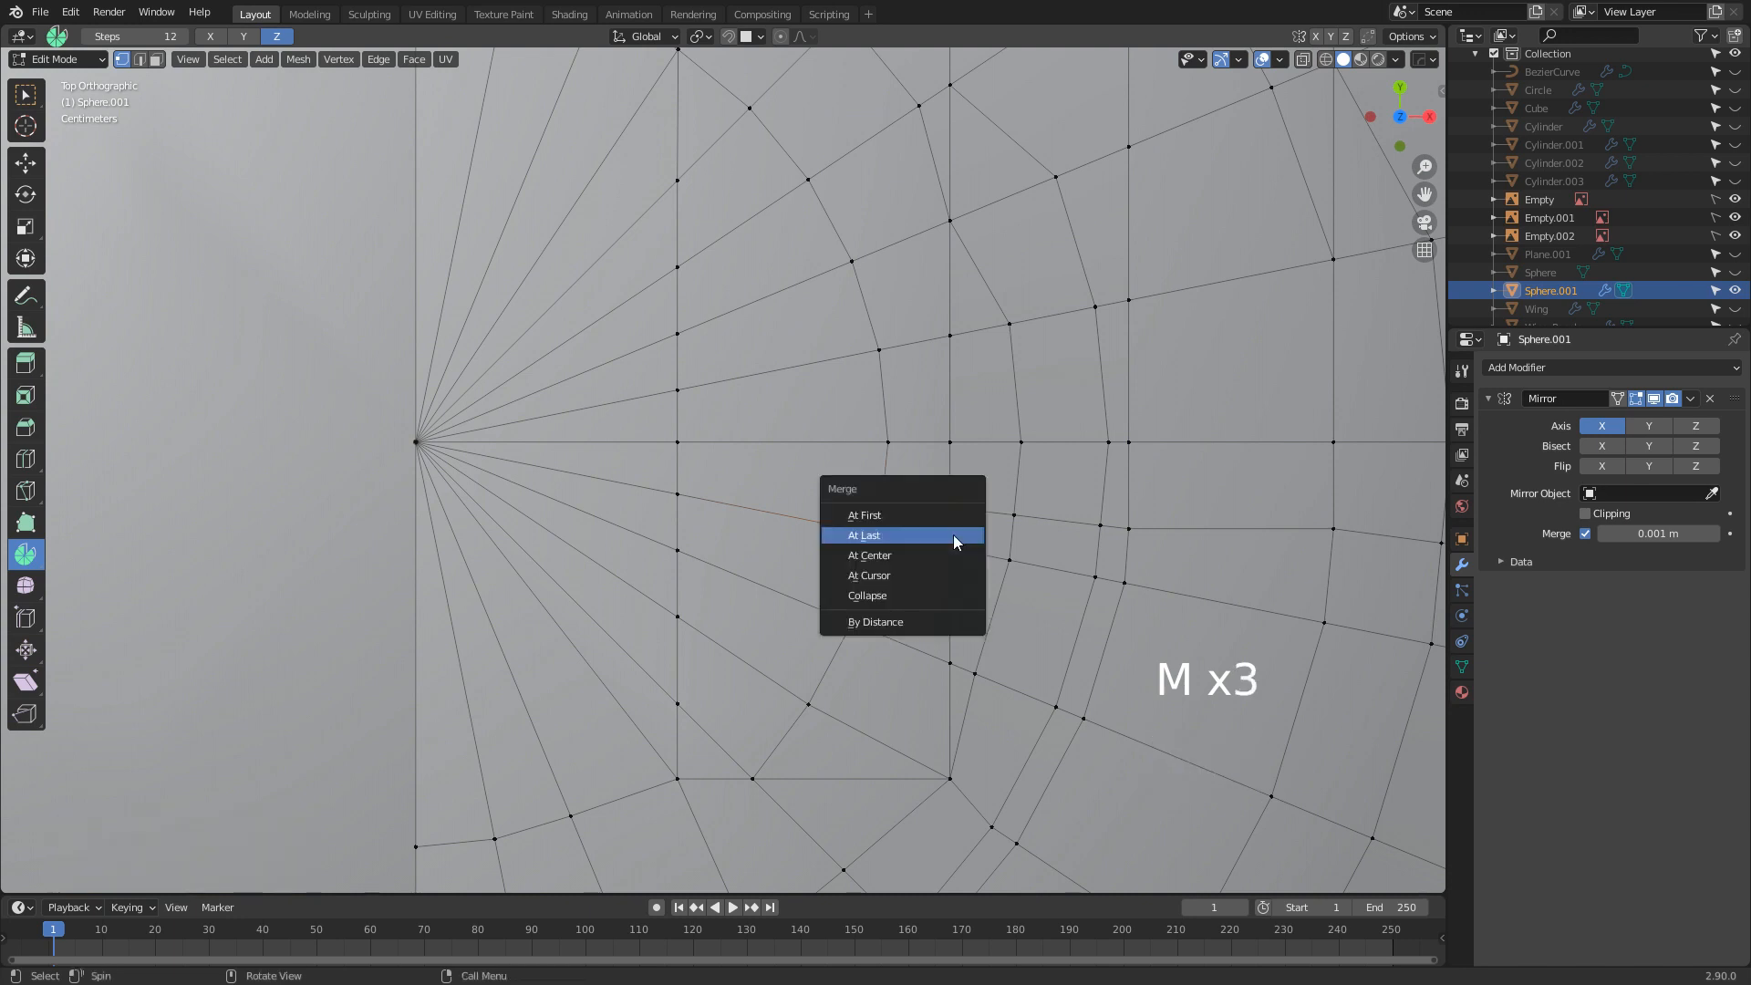
pyautogui.click(955, 542)
# Merge the extra row's vertices on the two rings between the vents into those on the radial edge below
pyautogui.keyDown('shift'); pyautogui.moveTo(955, 542); pyautogui.dragTo(887, 528, button='middle'); pyautogui.keyUp('shift')
pyautogui.keyDown('shift'); pyautogui.click(943, 547); pyautogui.keyUp('shift')
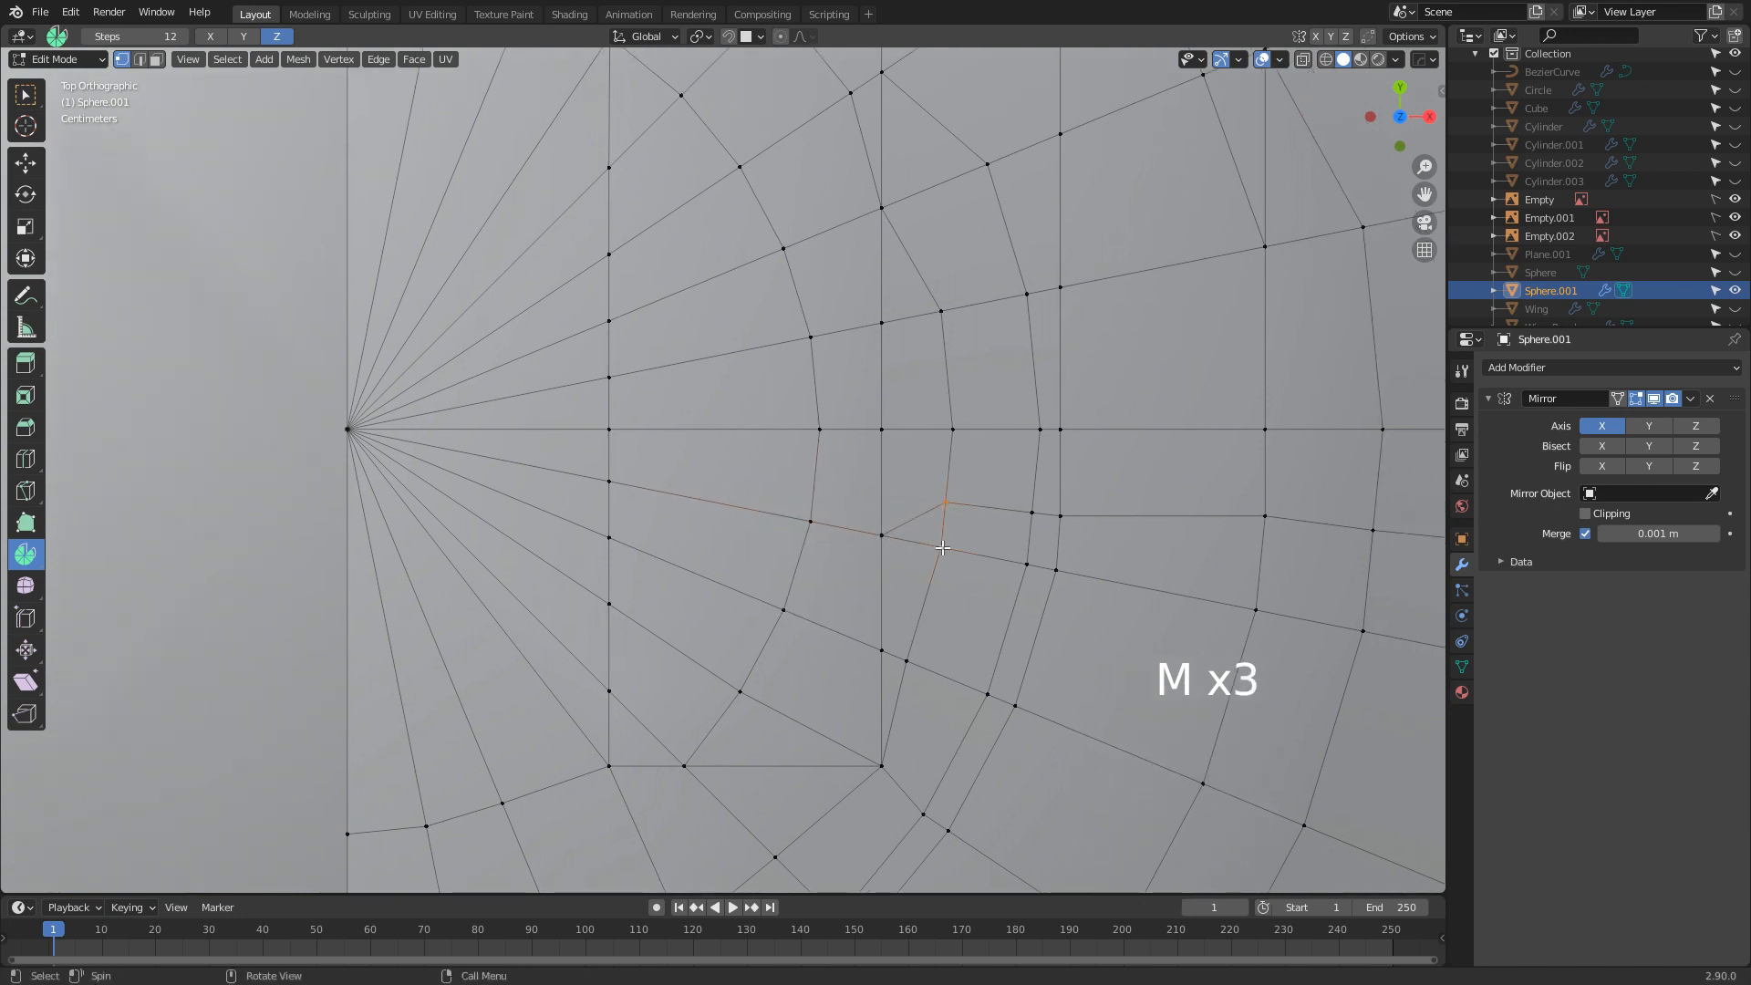
pyautogui.press('m')
pyautogui.click(949, 547)
pyautogui.keyDown('shift'); pyautogui.moveTo(951, 546); pyautogui.dragTo(782, 534, button='middle'); pyautogui.keyUp('shift')
pyautogui.keyDown('shift'); pyautogui.click(873, 502); pyautogui.keyUp('shift')
pyautogui.press('n')
pyautogui.press('n')
pyautogui.press('m')
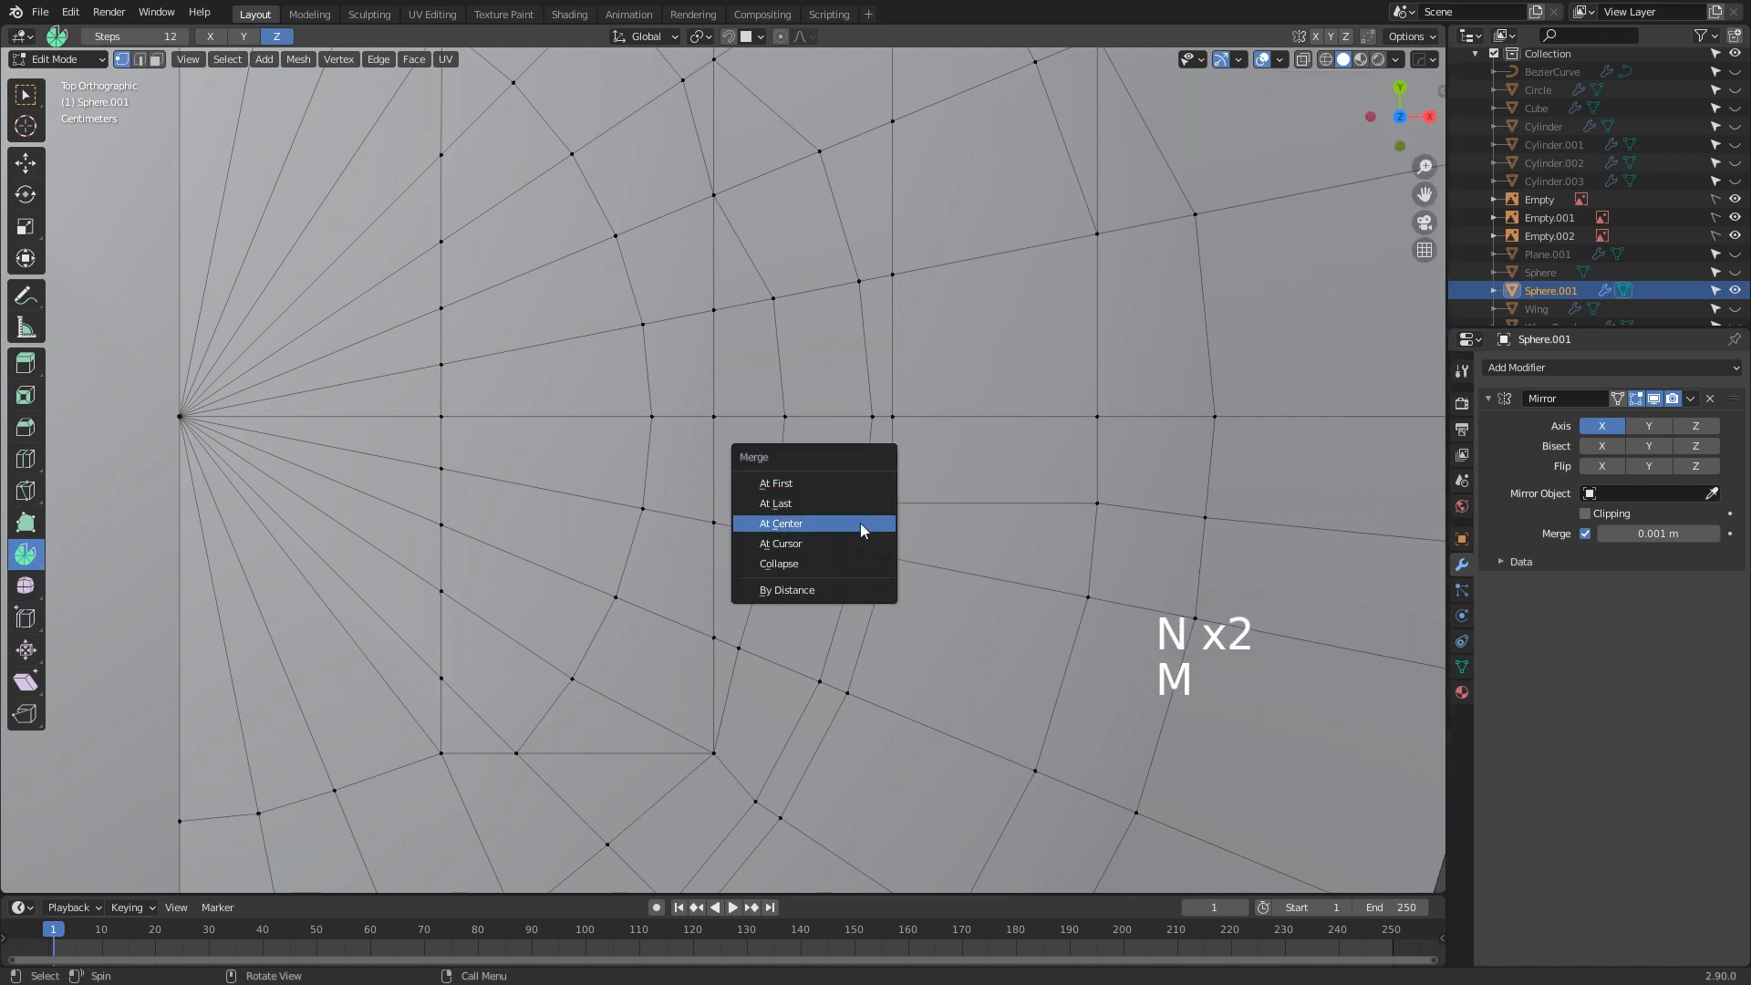
pyautogui.click(850, 504)
pyautogui.keyDown('shift'); pyautogui.click(868, 507); pyautogui.keyUp('shift')
pyautogui.press('m')
pyautogui.click(858, 551)
# Merge the outer vent's two lower corner vertices into the vertices beneath them on the radial edge, using At Last
pyautogui.keyDown('shift'); pyautogui.click(891, 547); pyautogui.keyUp('shift')
pyautogui.press('m')
pyautogui.click(891, 549)
pyautogui.keyDown('shift'); pyautogui.moveTo(861, 538); pyautogui.dragTo(613, 505, button='middle'); pyautogui.keyUp('shift')
pyautogui.keyDown('shift'); pyautogui.click(841, 564); pyautogui.keyUp('shift')
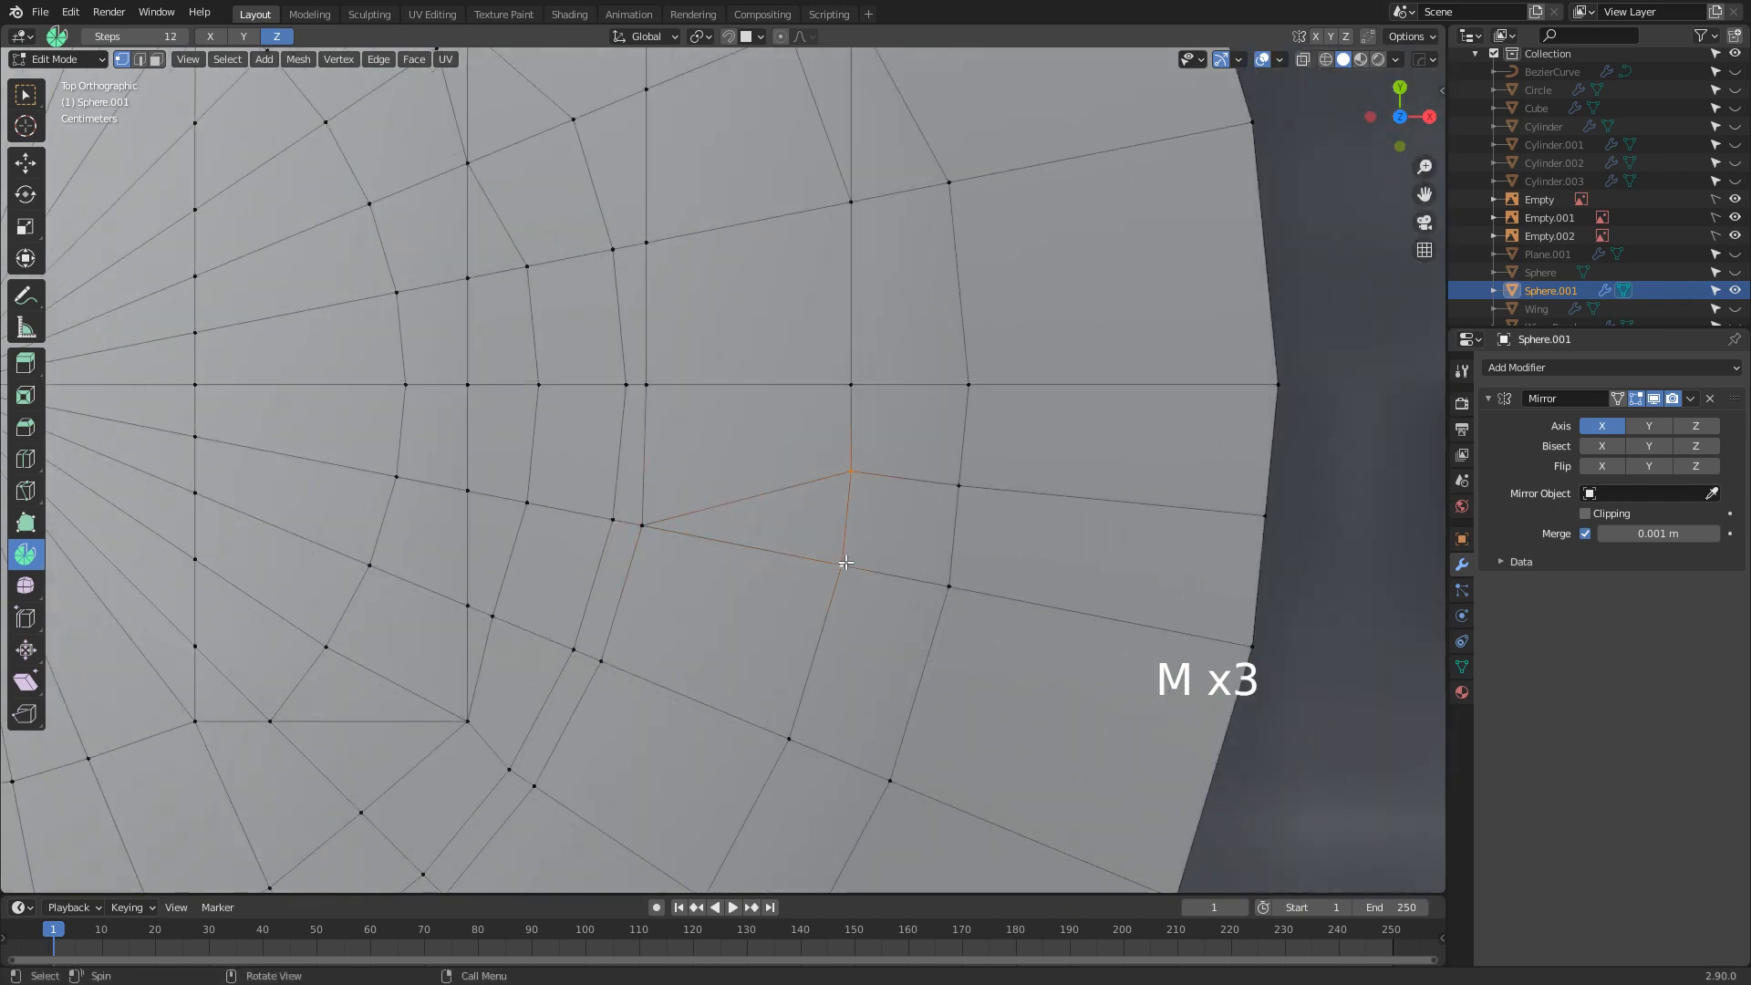
pyautogui.press('m')
pyautogui.click(846, 563)
pyautogui.scroll(-3, 679, 528)
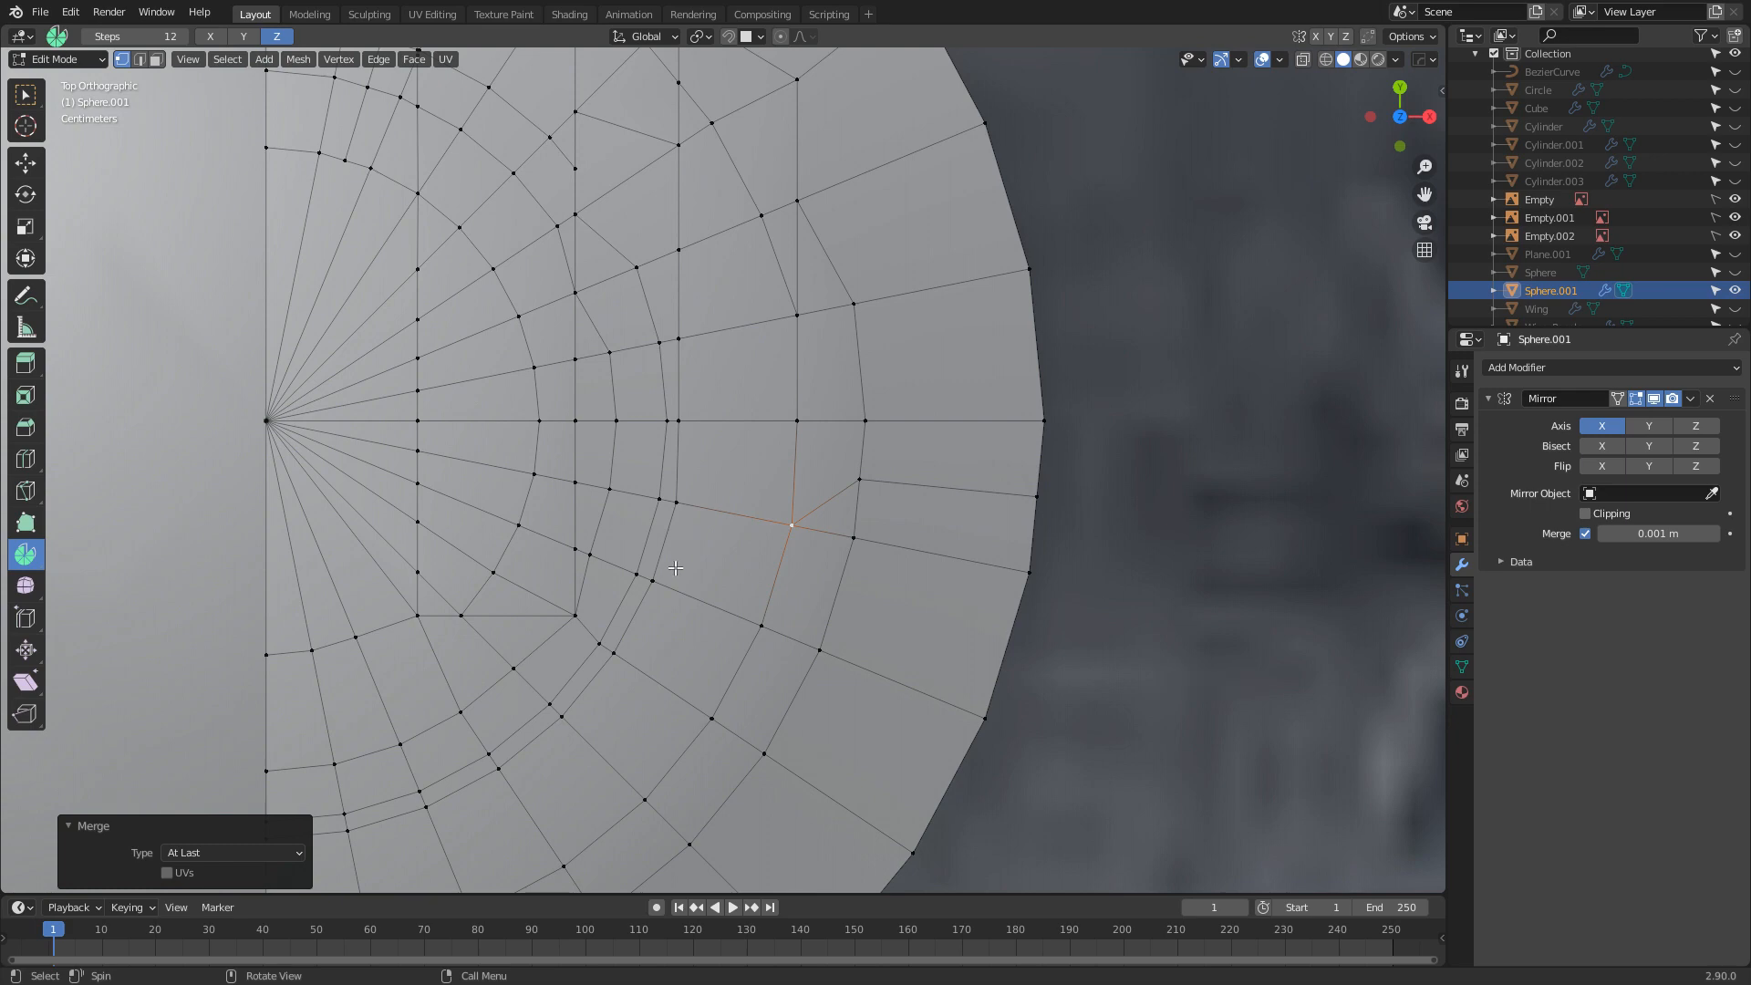
pyautogui.scroll(-6, 675, 567)
pyautogui.scroll(6, 669, 558)
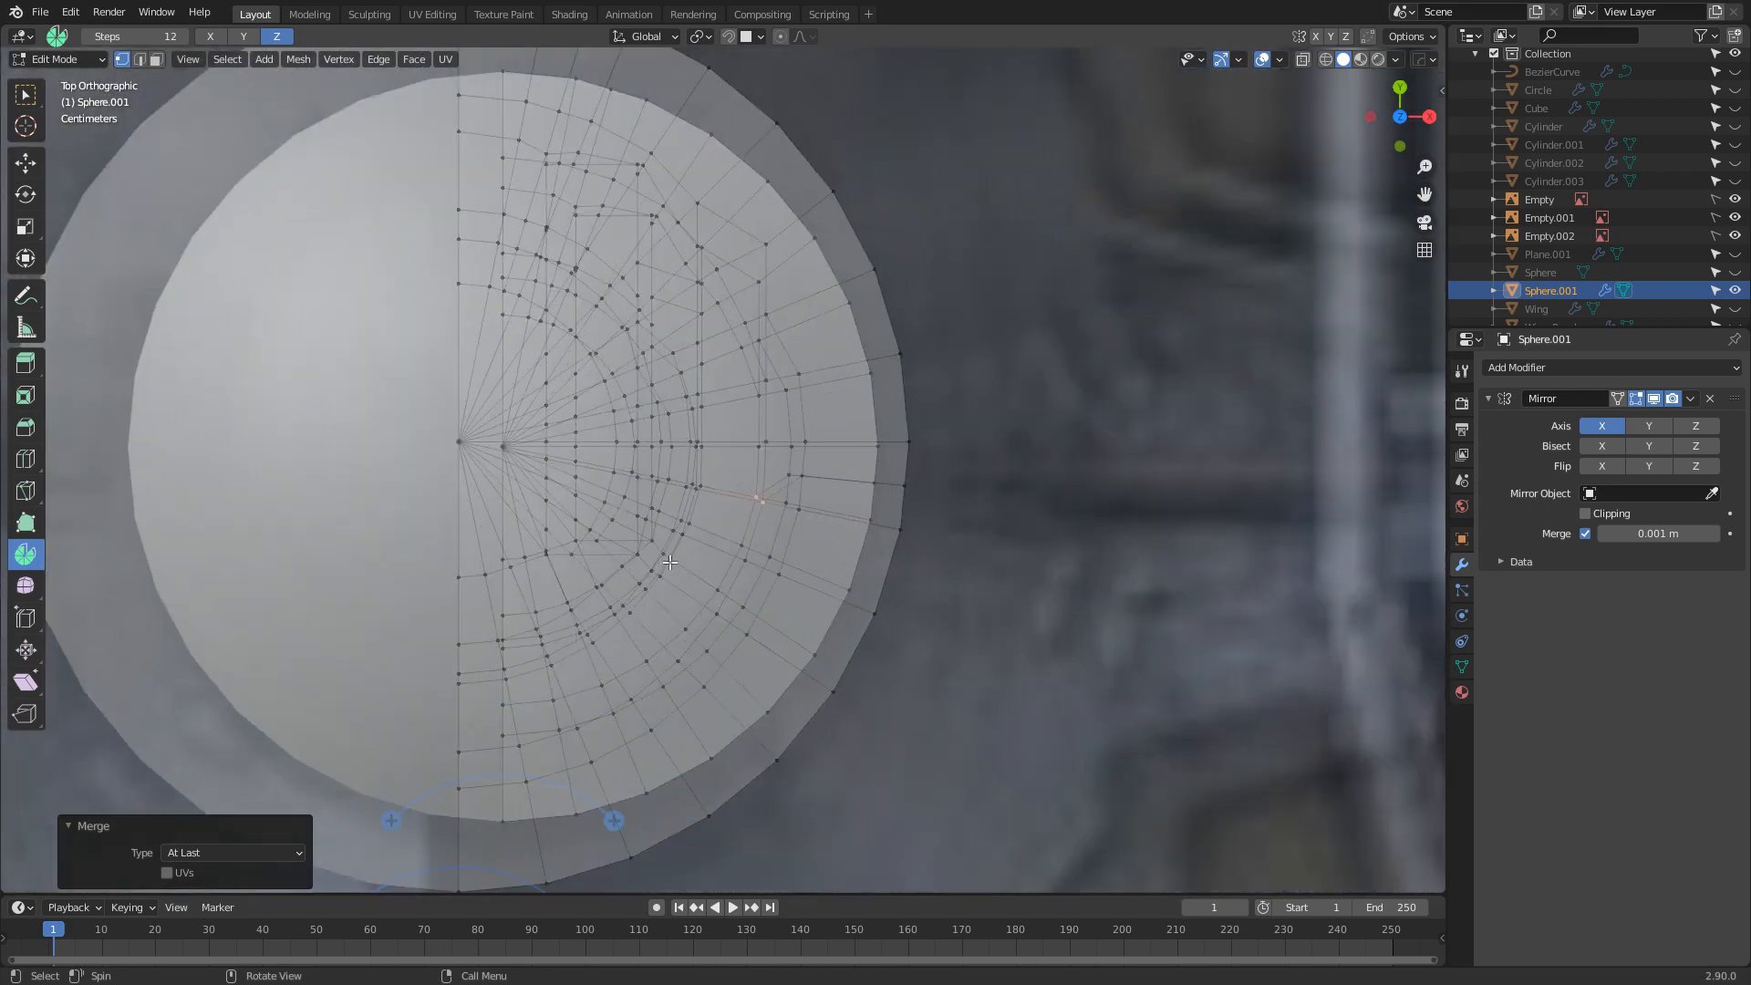
# Undo the vertex merges, face fills, loop cuts and Mirror modifier back to the half dome before the outer vent's clean-up
pyautogui.hotkey('ctrl', 'z')
pyautogui.hotkey('ctrl', 'z')
pyautogui.hotkey('ctrl', 'z')
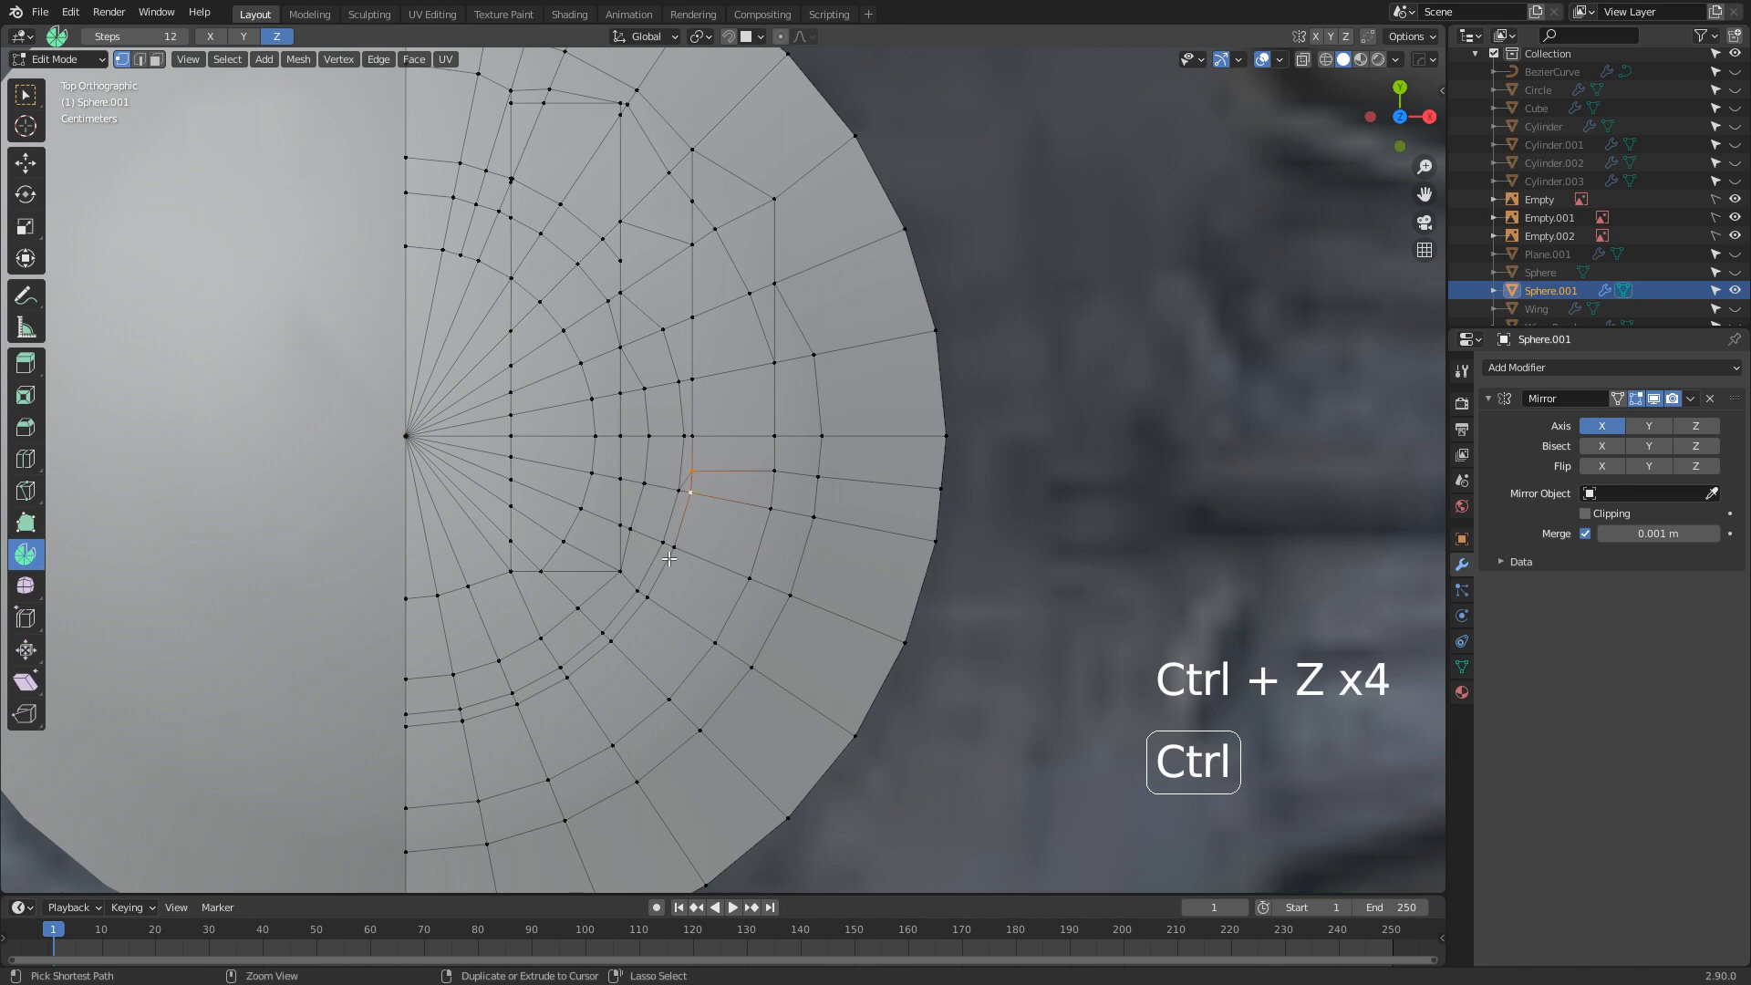
pyautogui.hotkey('ctrl', 'z')
pyautogui.hotkey('ctrl', 'z')
pyautogui.hotkey('ctrl', 'z')
pyautogui.hotkey('ctrl', 'z')
pyautogui.hotkey('ctrl', 'z')
pyautogui.hotkey('ctrl', 'z')
pyautogui.hotkey('ctrl', 'z')
pyautogui.hotkey('ctrl', 'z')
pyautogui.hotkey('ctrl', 'z')
pyautogui.hotkey('ctrl', 'z')
pyautogui.hotkey('ctrl', 'z')
pyautogui.hotkey('ctrl', 'z')
pyautogui.hotkey('ctrl', 'z')
pyautogui.hotkey('ctrl', 'z')
pyautogui.hotkey('ctrl', 'z')
pyautogui.hotkey('ctrl', 'z')
pyautogui.hotkey('ctrl', 'z')
pyautogui.hotkey('ctrl', 'z')
pyautogui.hotkey('ctrl', 'z')
pyautogui.hotkey('ctrl', 'z')
pyautogui.hotkey('ctrl', 'z')
pyautogui.hotkey('ctrl', 'z')
pyautogui.hotkey('ctrl', 'z')
pyautogui.hotkey('ctrl', 'z')
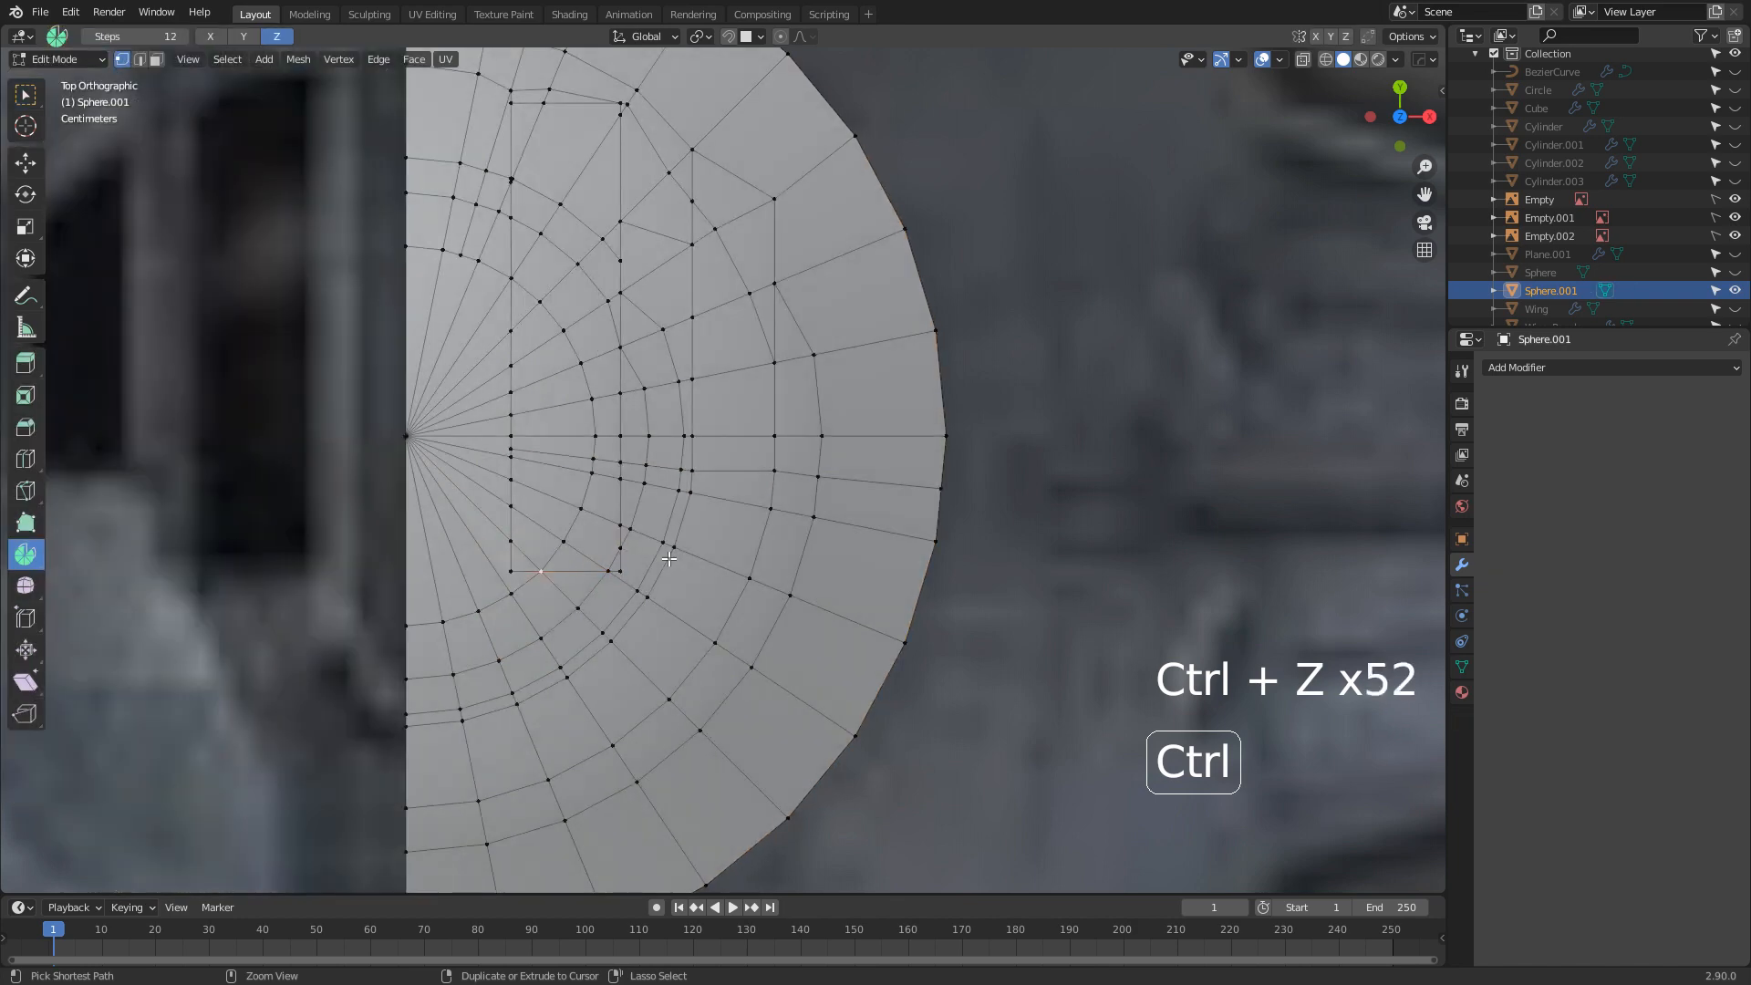
pyautogui.hotkey('ctrl', 'z')
pyautogui.hotkey('ctrl', 'z')
pyautogui.hotkey('ctrl', 'z')
pyautogui.hotkey('ctrl', 'z')
pyautogui.hotkey('ctrl', 'z')
pyautogui.hotkey('ctrl', 'z')
pyautogui.hotkey('ctrl', 'z')
pyautogui.hotkey('ctrl', 'z')
pyautogui.hotkey('ctrl', 'z')
pyautogui.hotkey('ctrl', 'z')
pyautogui.hotkey('ctrl', 'z')
pyautogui.hotkey('ctrl', 'z')
pyautogui.hotkey('ctrl', 'z')
pyautogui.hotkey('ctrl', 'z')
pyautogui.hotkey('ctrl', 'z')
pyautogui.hotkey('ctrl', 'z')
pyautogui.hotkey('ctrl', 'z')
pyautogui.hotkey('ctrl', 'z')
pyautogui.hotkey('ctrl', 'z')
pyautogui.hotkey('ctrl', 'z')
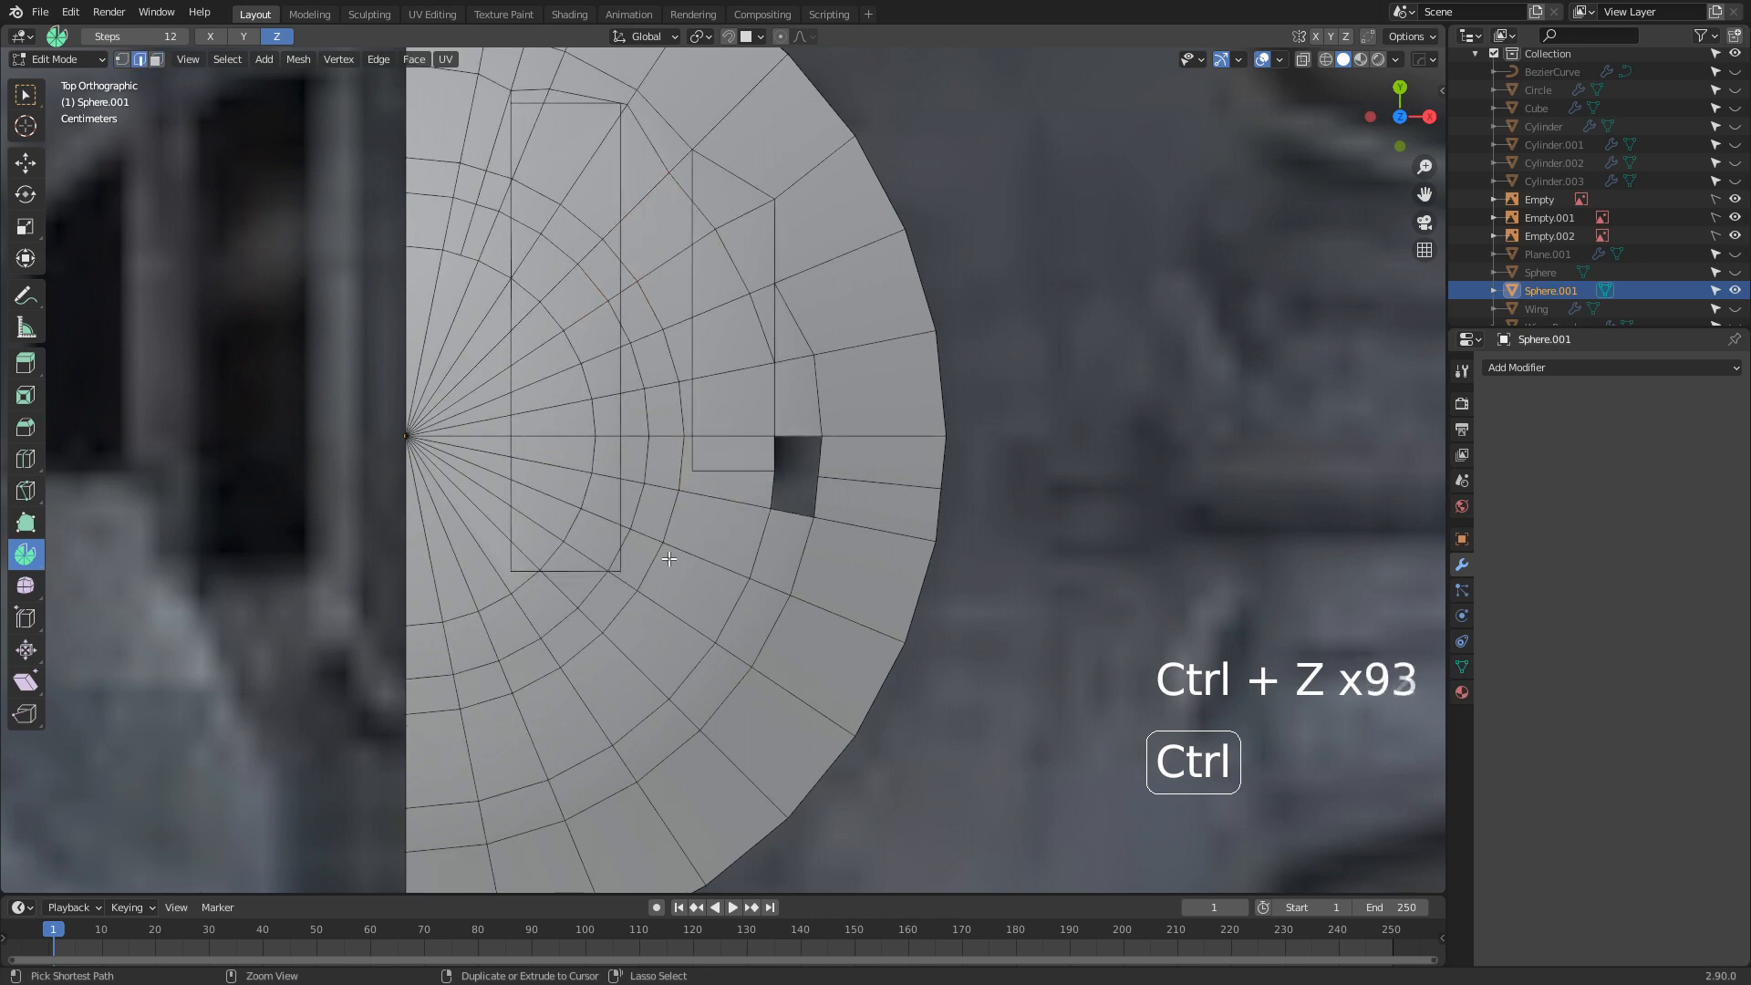
# Merge the ring vertex above the dome's horizontal centreline into the adjacent vertex on the outer vent's outer edge
pyautogui.scroll(1, 730, 487)
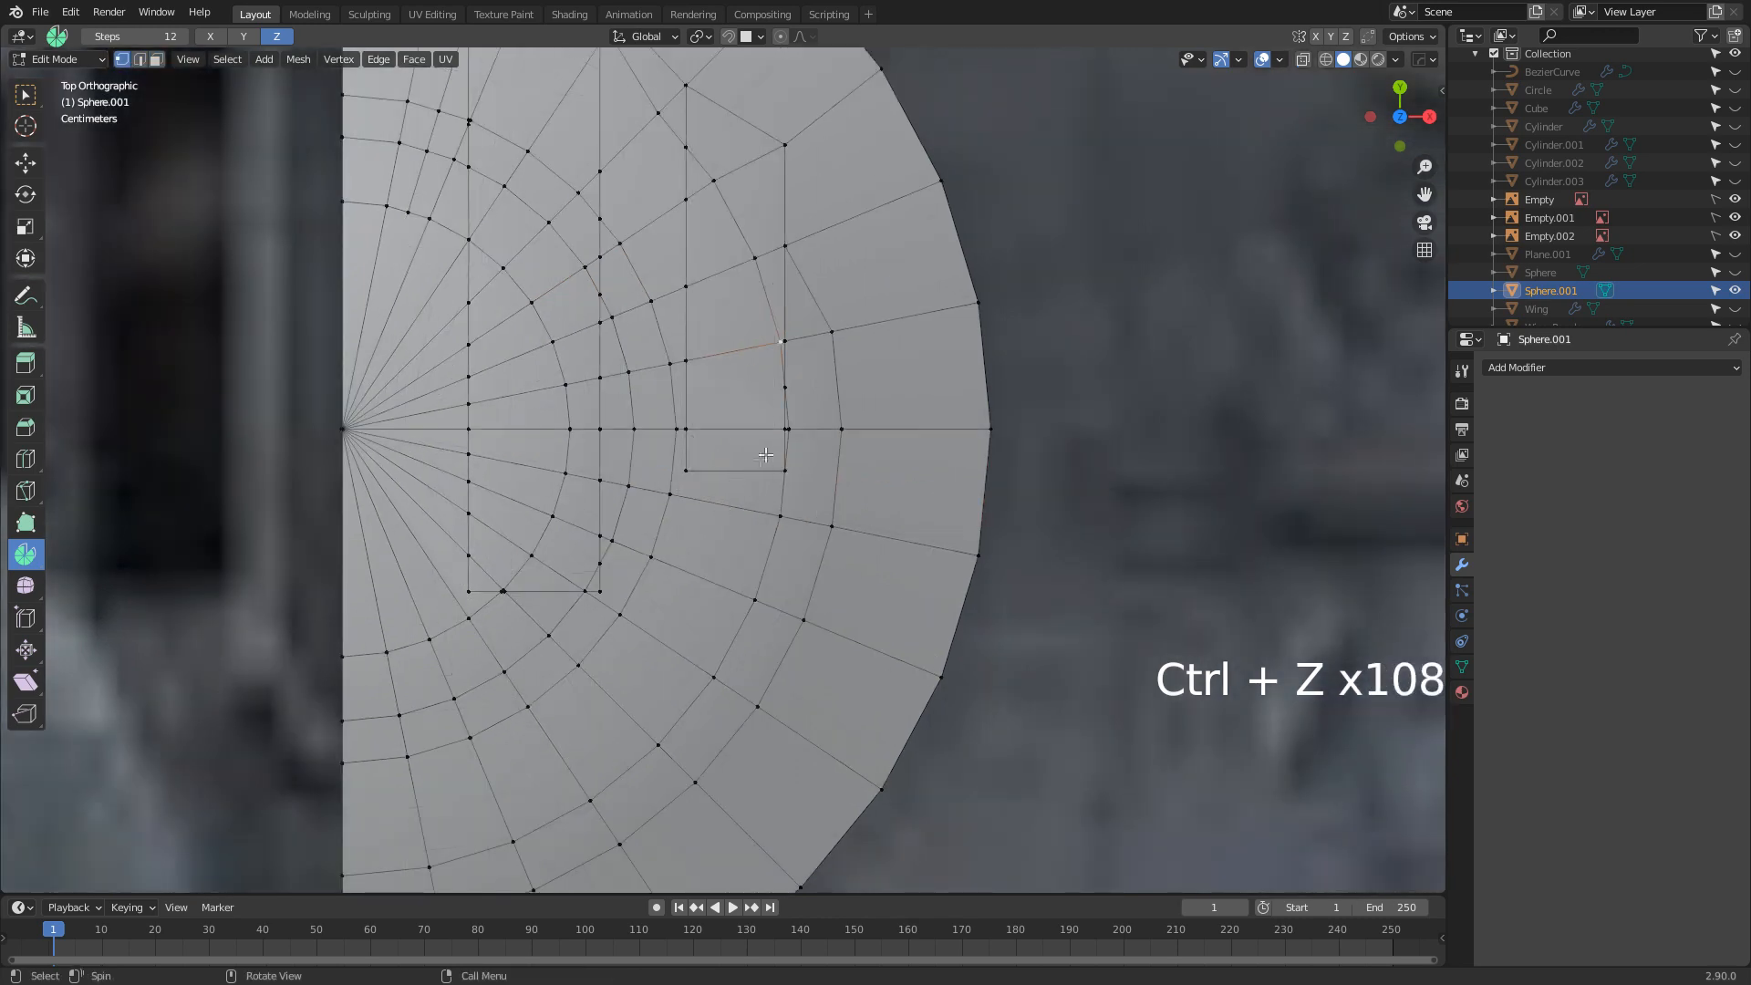
pyautogui.scroll(1, 721, 460)
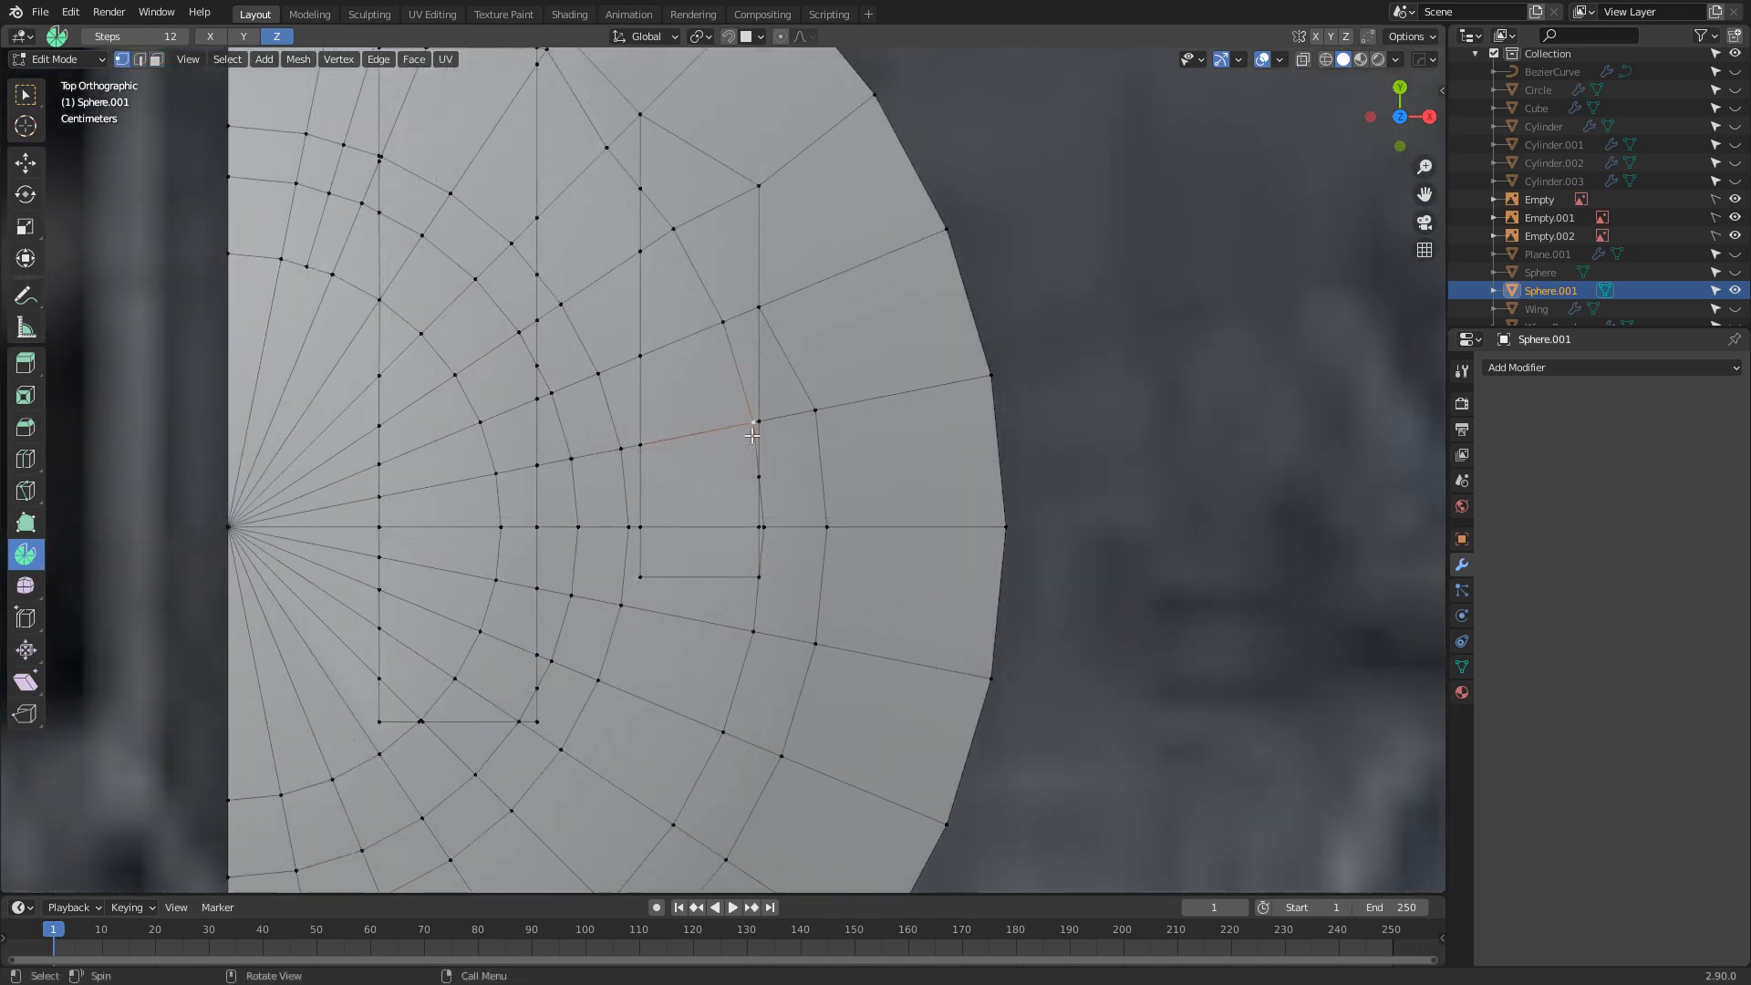
pyautogui.scroll(2, 744, 479)
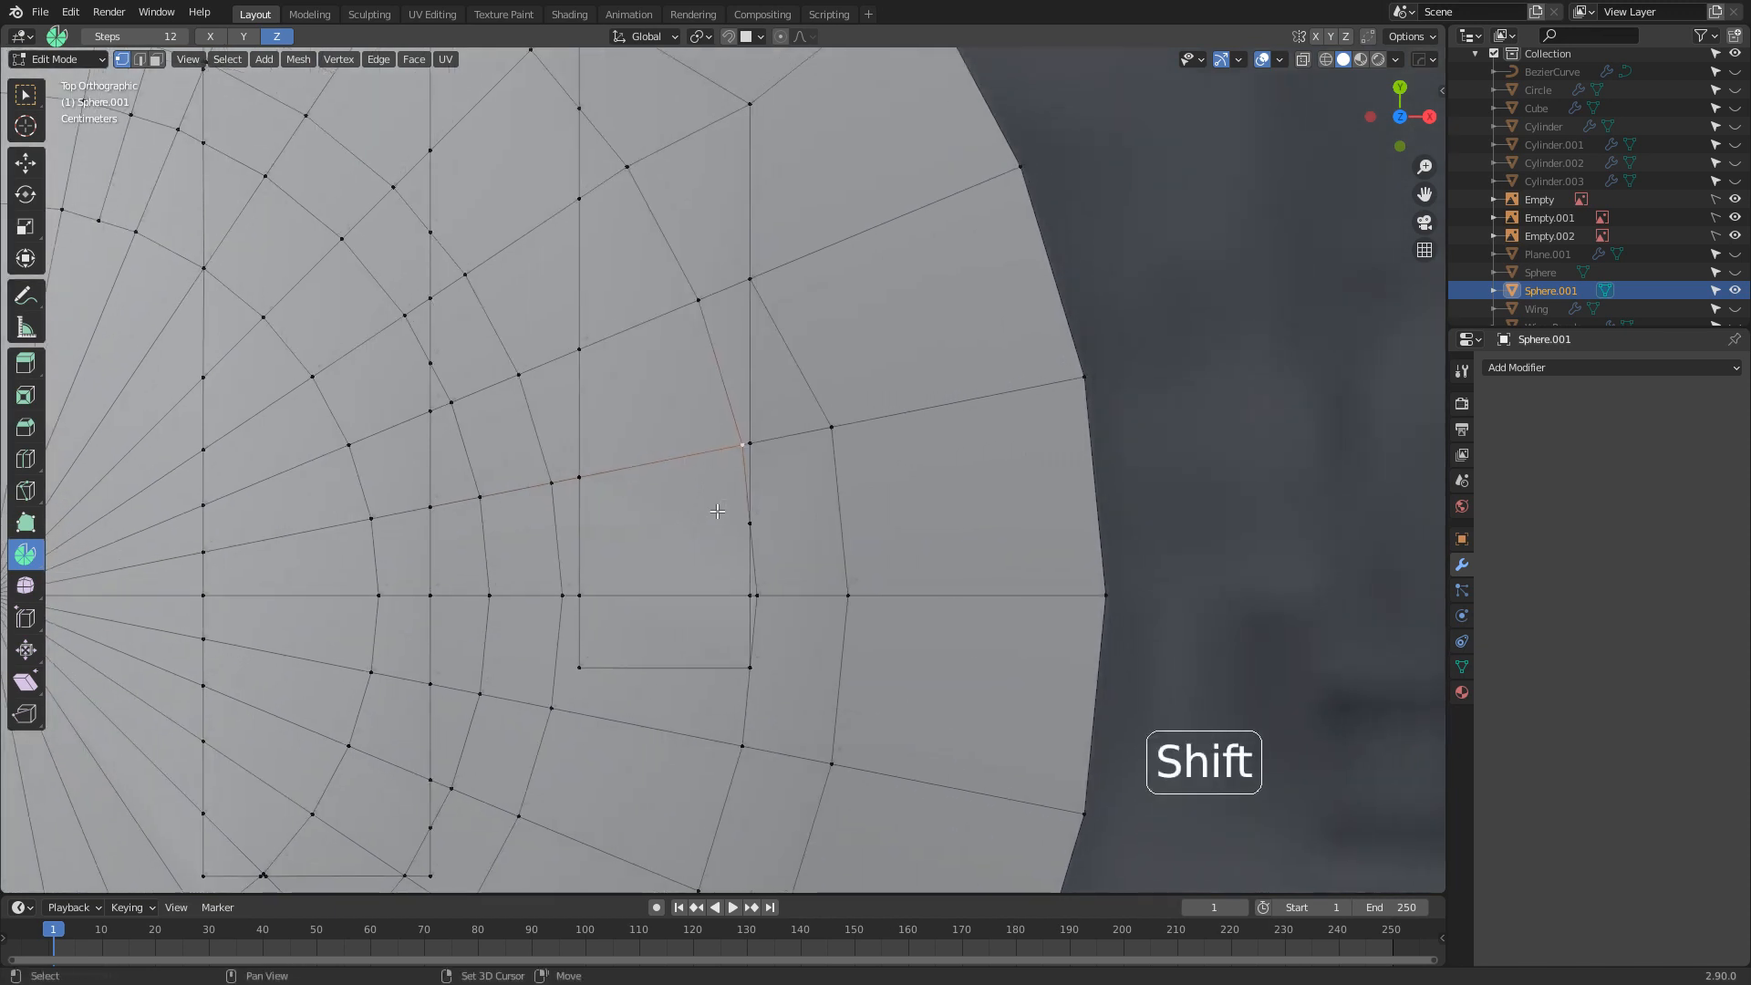
pyautogui.press(',')
pyautogui.click(763, 432)
pyautogui.press('m')
pyautogui.click(762, 430)
# Merge the centreline ring vertex into the outer vent's outer edge, and the ring vertex near the vent's lower inner corner into that corner
pyautogui.click(748, 592)
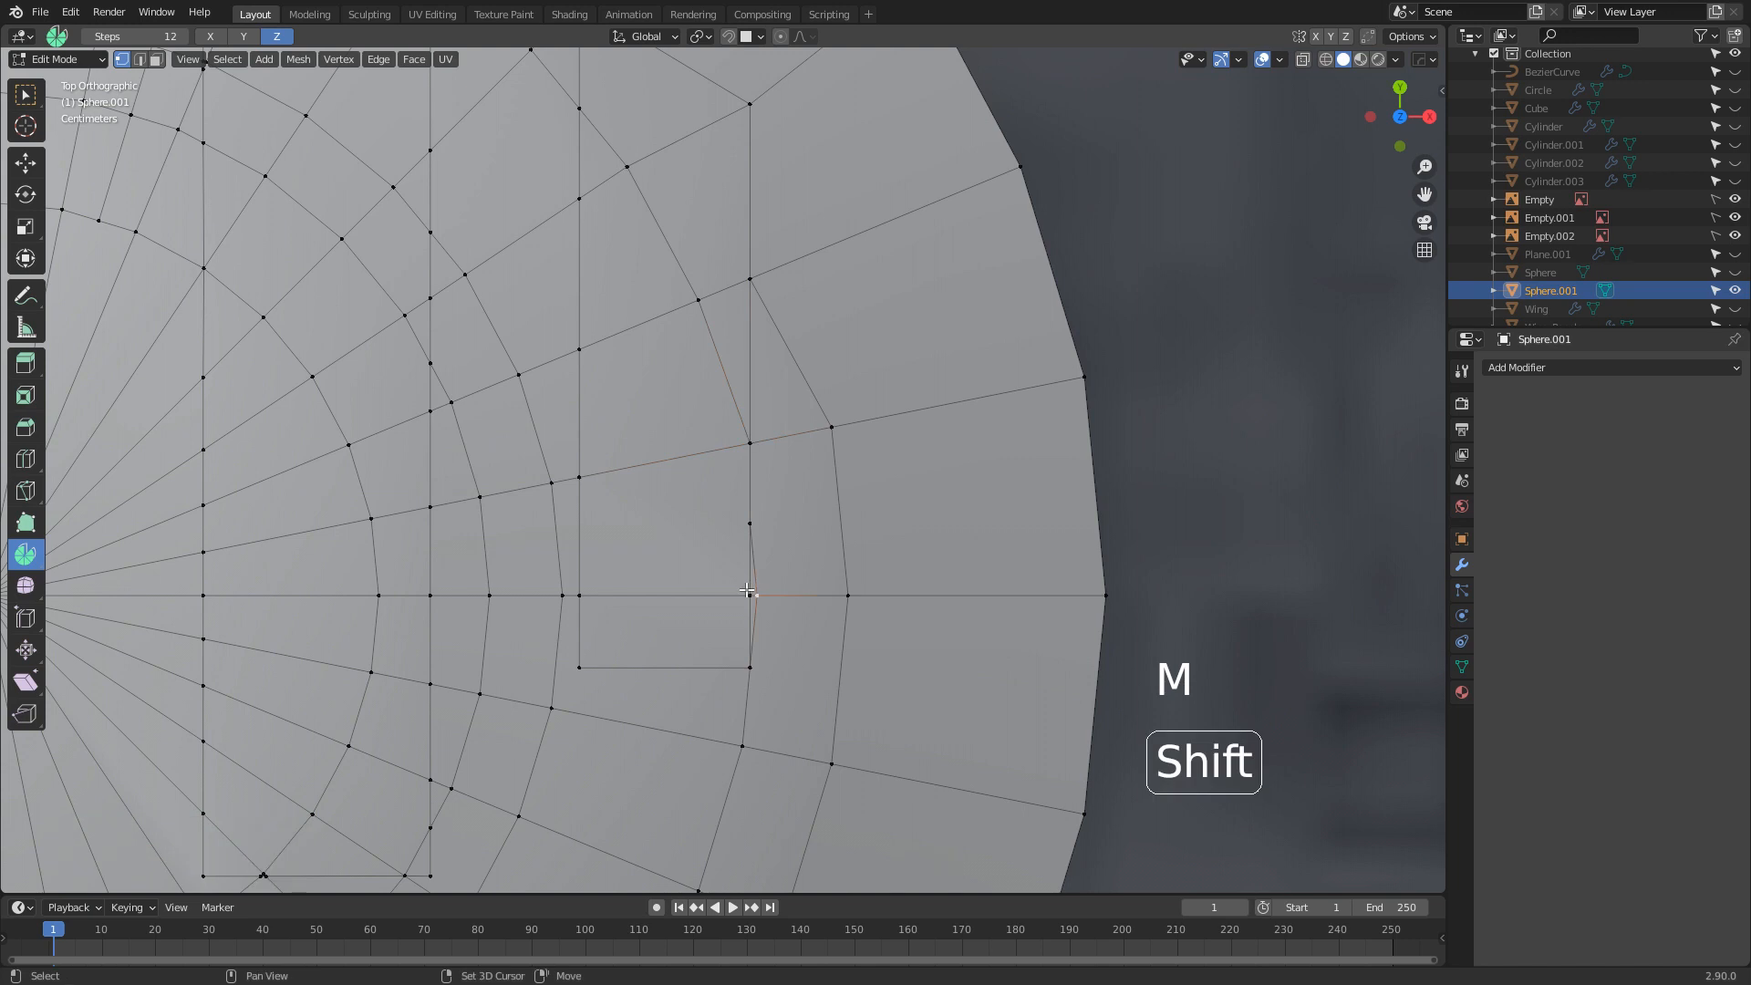
pyautogui.press('m')
pyautogui.click(751, 594)
pyautogui.click(555, 708)
pyautogui.keyDown('shift'); pyautogui.click(587, 684); pyautogui.keyUp('shift')
pyautogui.press('m')
pyautogui.click(586, 682)
# Merge the ring vertices beside the outer vent's inner edge on the centreline and its lower outer corner into those outline vertices, At Last
pyautogui.click(563, 596)
pyautogui.keyDown('shift'); pyautogui.click(586, 594); pyautogui.keyUp('shift')
pyautogui.press('m')
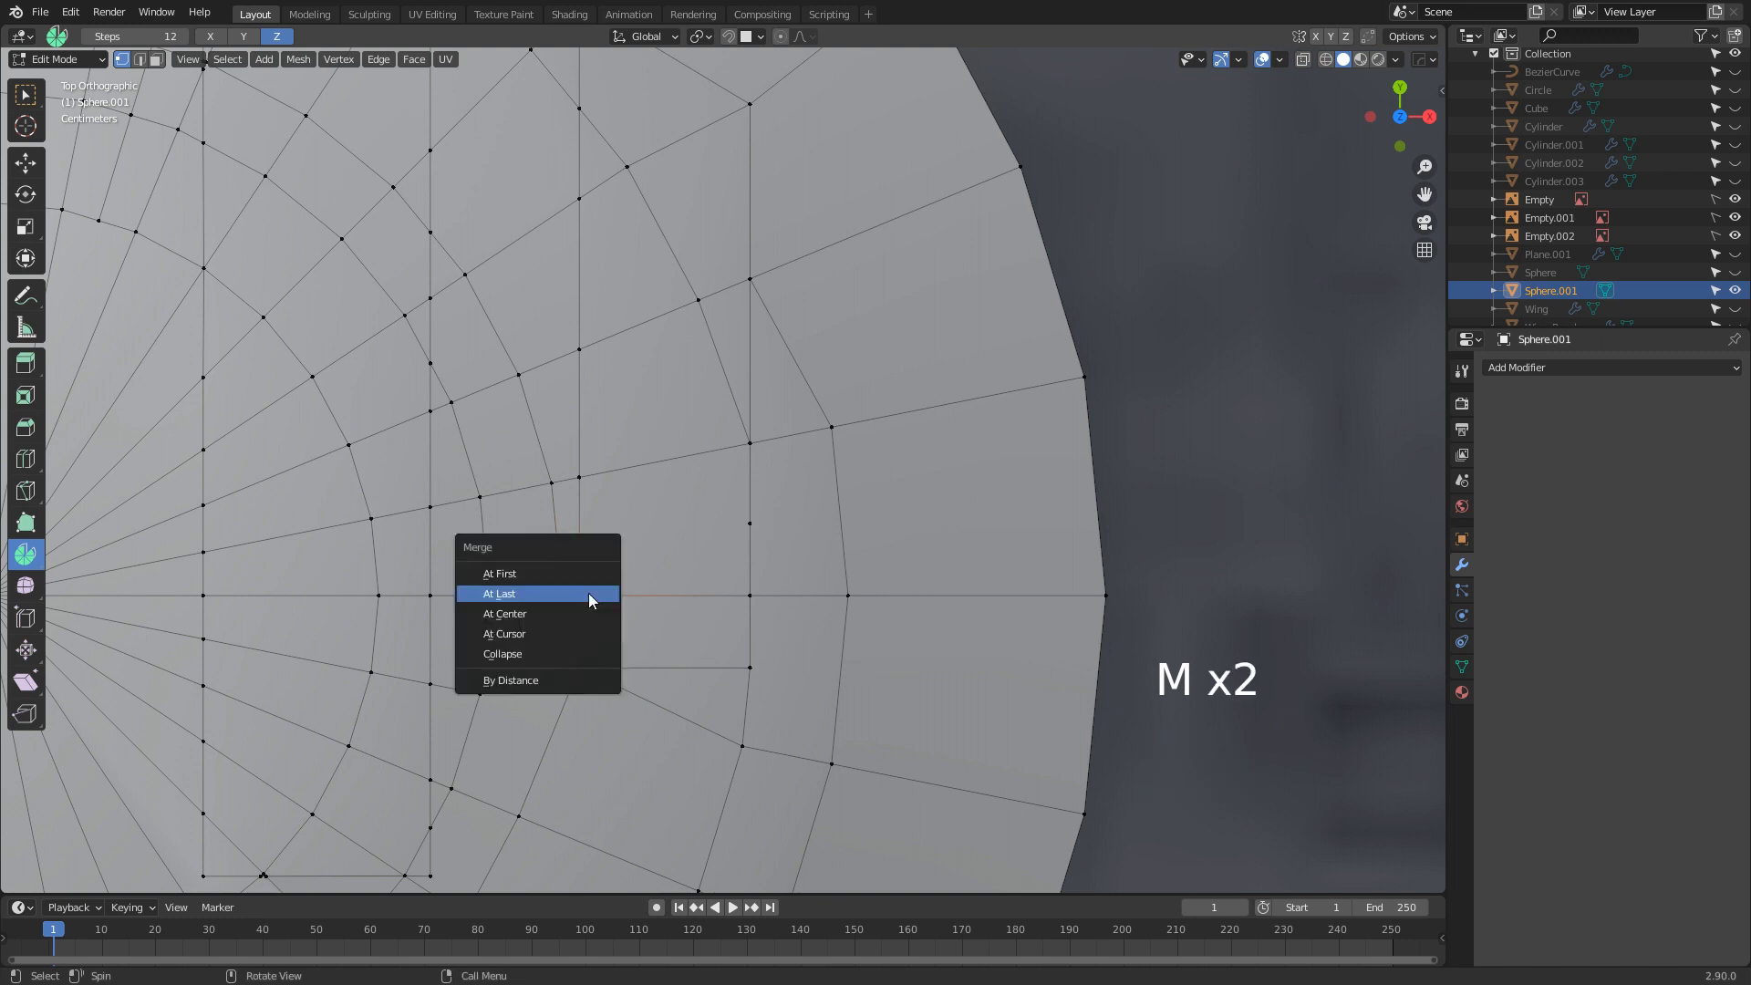
pyautogui.click(587, 595)
pyautogui.click(739, 742)
pyautogui.keyDown('shift'); pyautogui.click(751, 669); pyautogui.keyUp('shift')
pyautogui.press('m')
pyautogui.click(753, 671)
# Slide the radial edge between the dome's two outermost rings up until it roughly continues the outer vent's lower edge
pyautogui.click(829, 763)
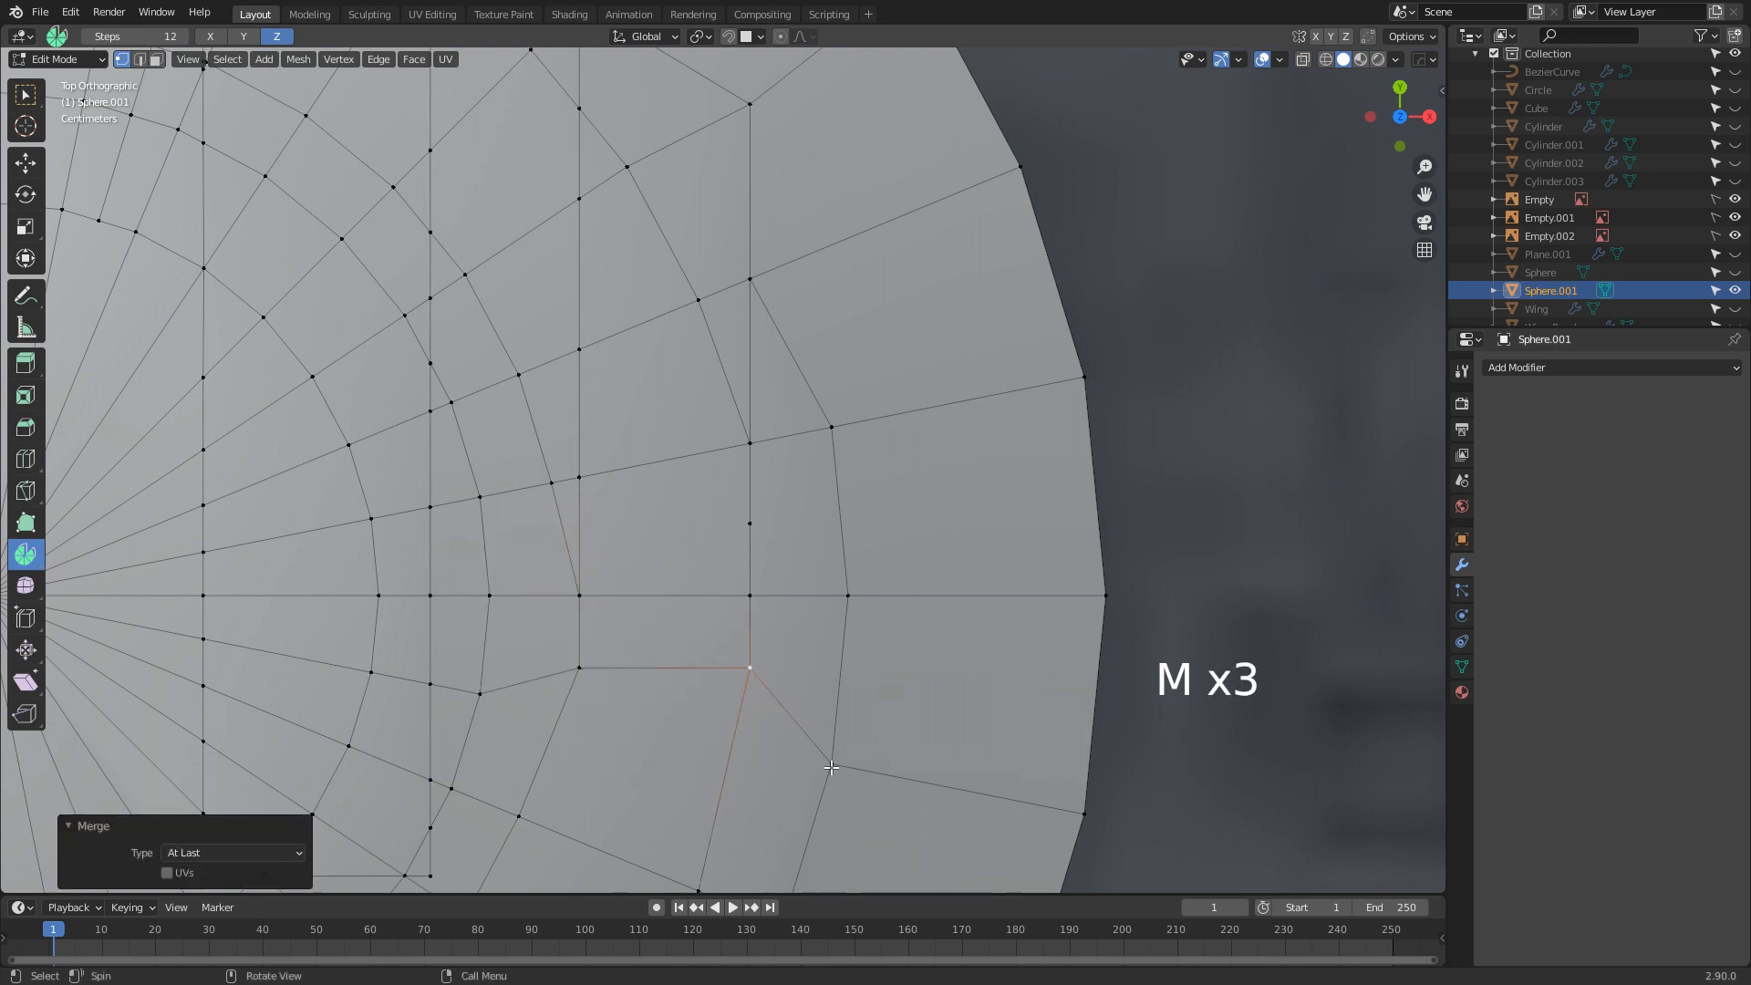
pyautogui.keyDown('shift'); pyautogui.click(1085, 813); pyautogui.keyUp('shift')
pyautogui.press('g')
pyautogui.press('g')
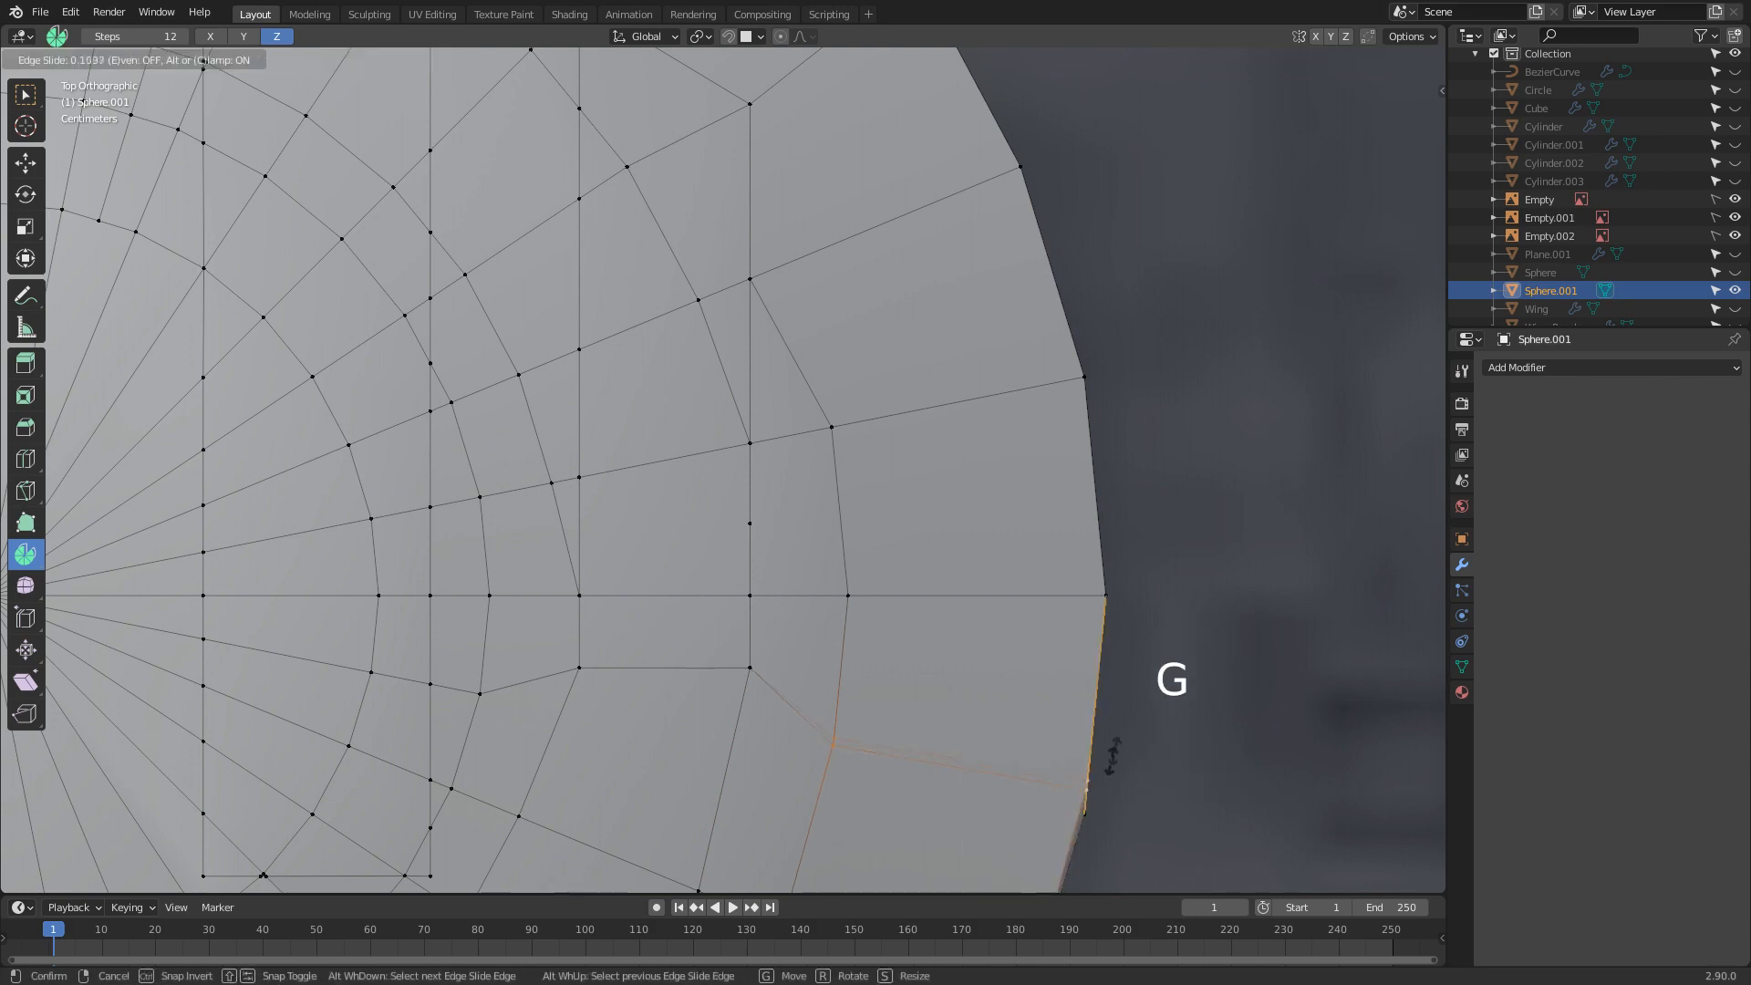
pyautogui.click(1134, 681)
# Slide the ring vertex between the two vents slightly upward with a factor of about 0.157 to smooth the radial edge
pyautogui.keyDown('shift'); pyautogui.moveTo(821, 718); pyautogui.dragTo(903, 666, button='middle'); pyautogui.keyUp('shift')
pyautogui.keyDown('shift'); pyautogui.click(566, 642); pyautogui.keyUp('shift')
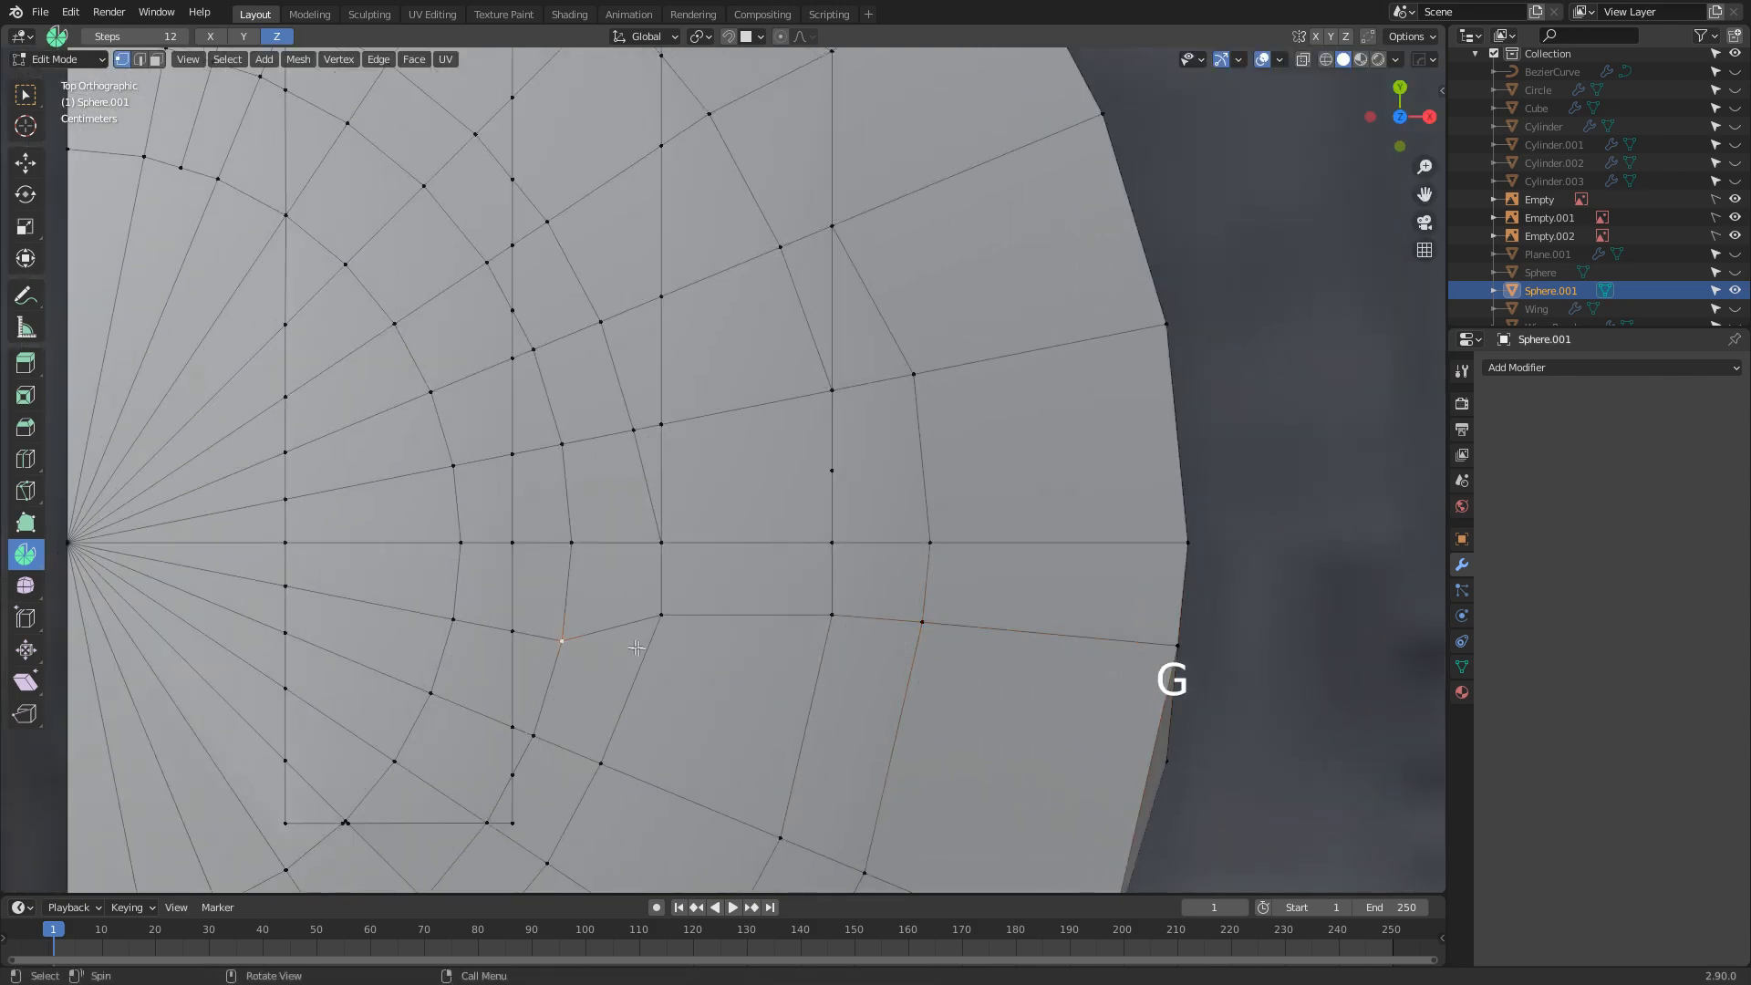
pyautogui.press('g')
pyautogui.press('g')
pyautogui.click(649, 628)
# Merge the stray vertex on the outer vent's outer edge above the centreline into the vertex on the centreline, using At Last
pyautogui.moveTo(523, 639)
pyautogui.keyDown('shift'); pyautogui.mouseDown(button='middle')
pyautogui.moveTo(584, 629)
pyautogui.moveTo(504, 655)
pyautogui.mouseUp(button='middle'); pyautogui.keyUp('shift')
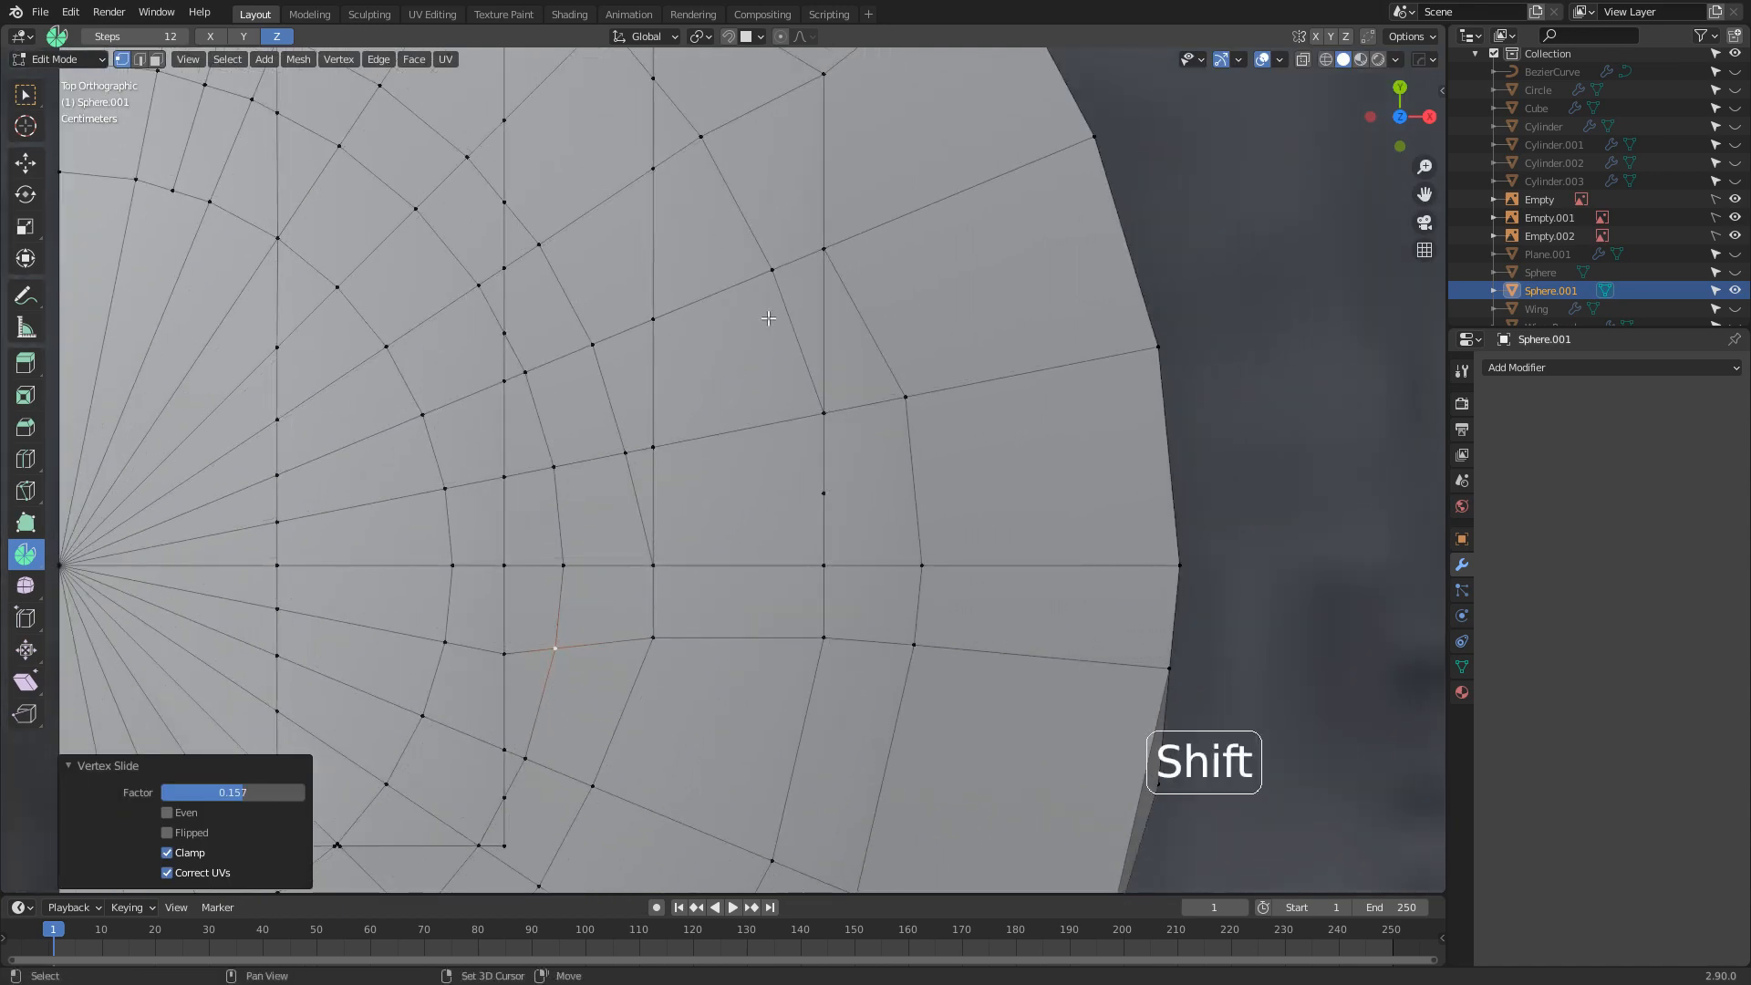
pyautogui.keyDown('shift'); pyautogui.moveTo(834, 491); pyautogui.dragTo(849, 542, button='middle'); pyautogui.keyUp('shift')
pyautogui.click(847, 542)
pyautogui.keyDown('shift'); pyautogui.click(828, 626); pyautogui.keyUp('shift')
pyautogui.press('m')
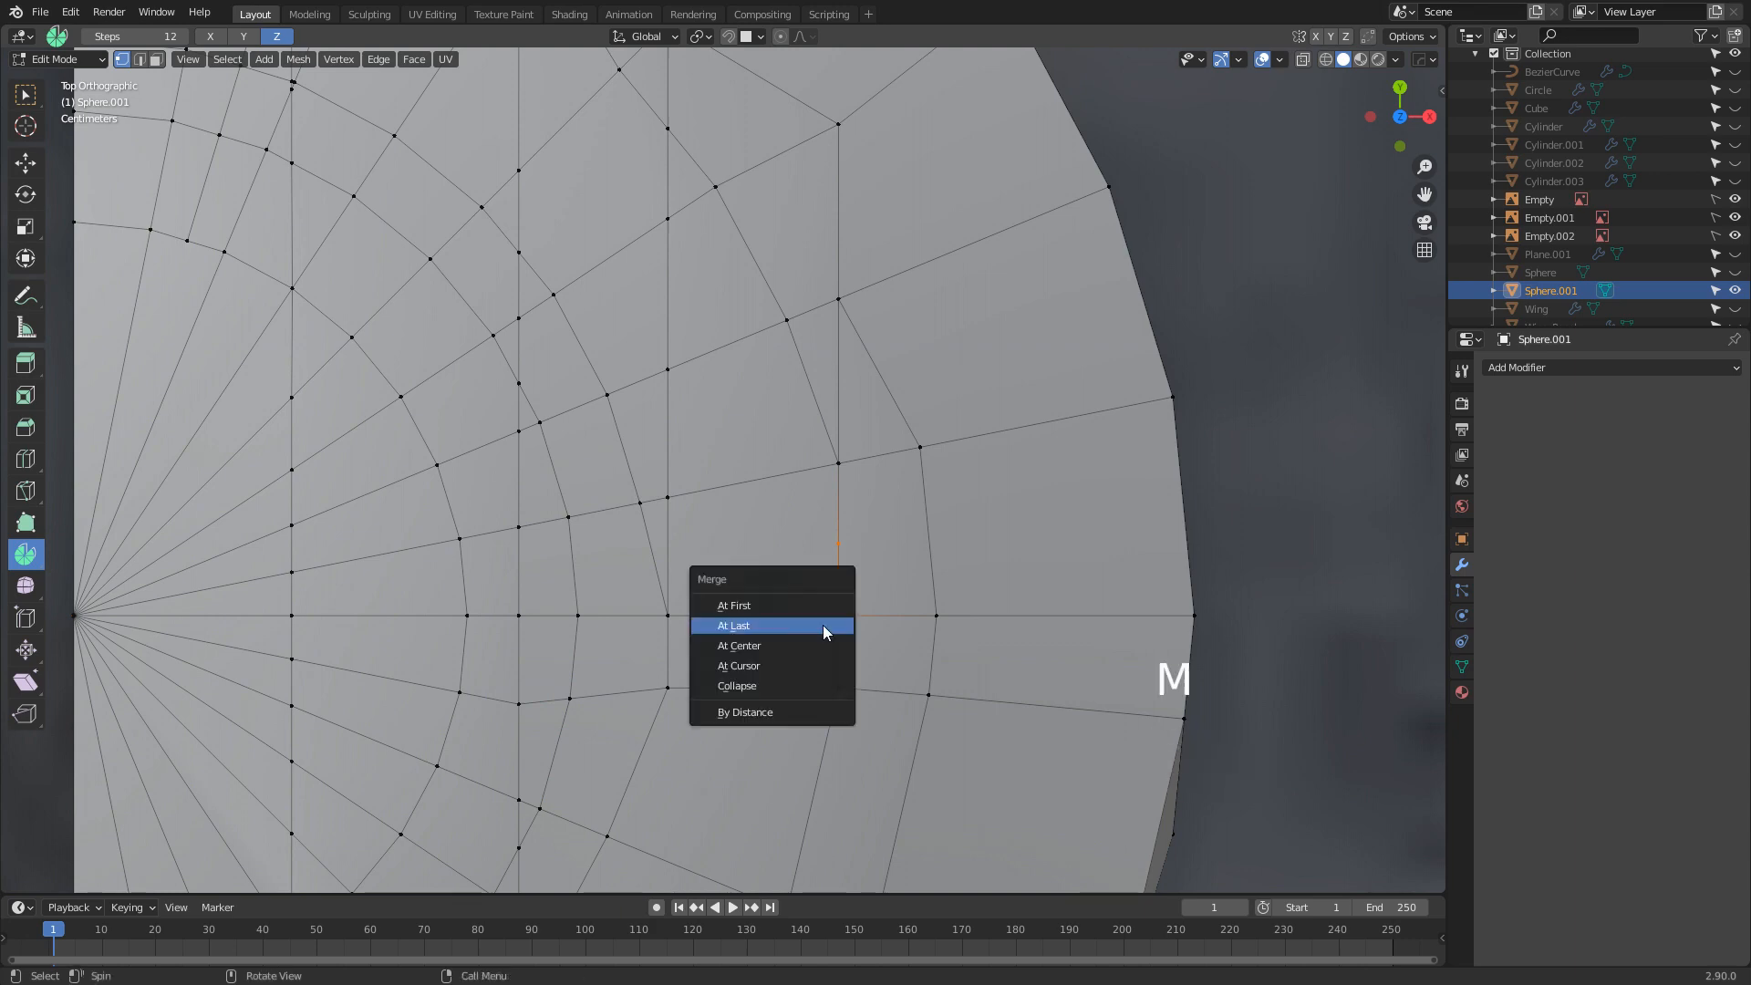
pyautogui.click(825, 625)
# Merge the two ring crossing vertices beside the inner vent's lower outer corner into that corner vertex, using At Last
pyautogui.keyDown('shift'); pyautogui.moveTo(643, 595); pyautogui.dragTo(684, 721, button='middle'); pyautogui.keyUp('shift')
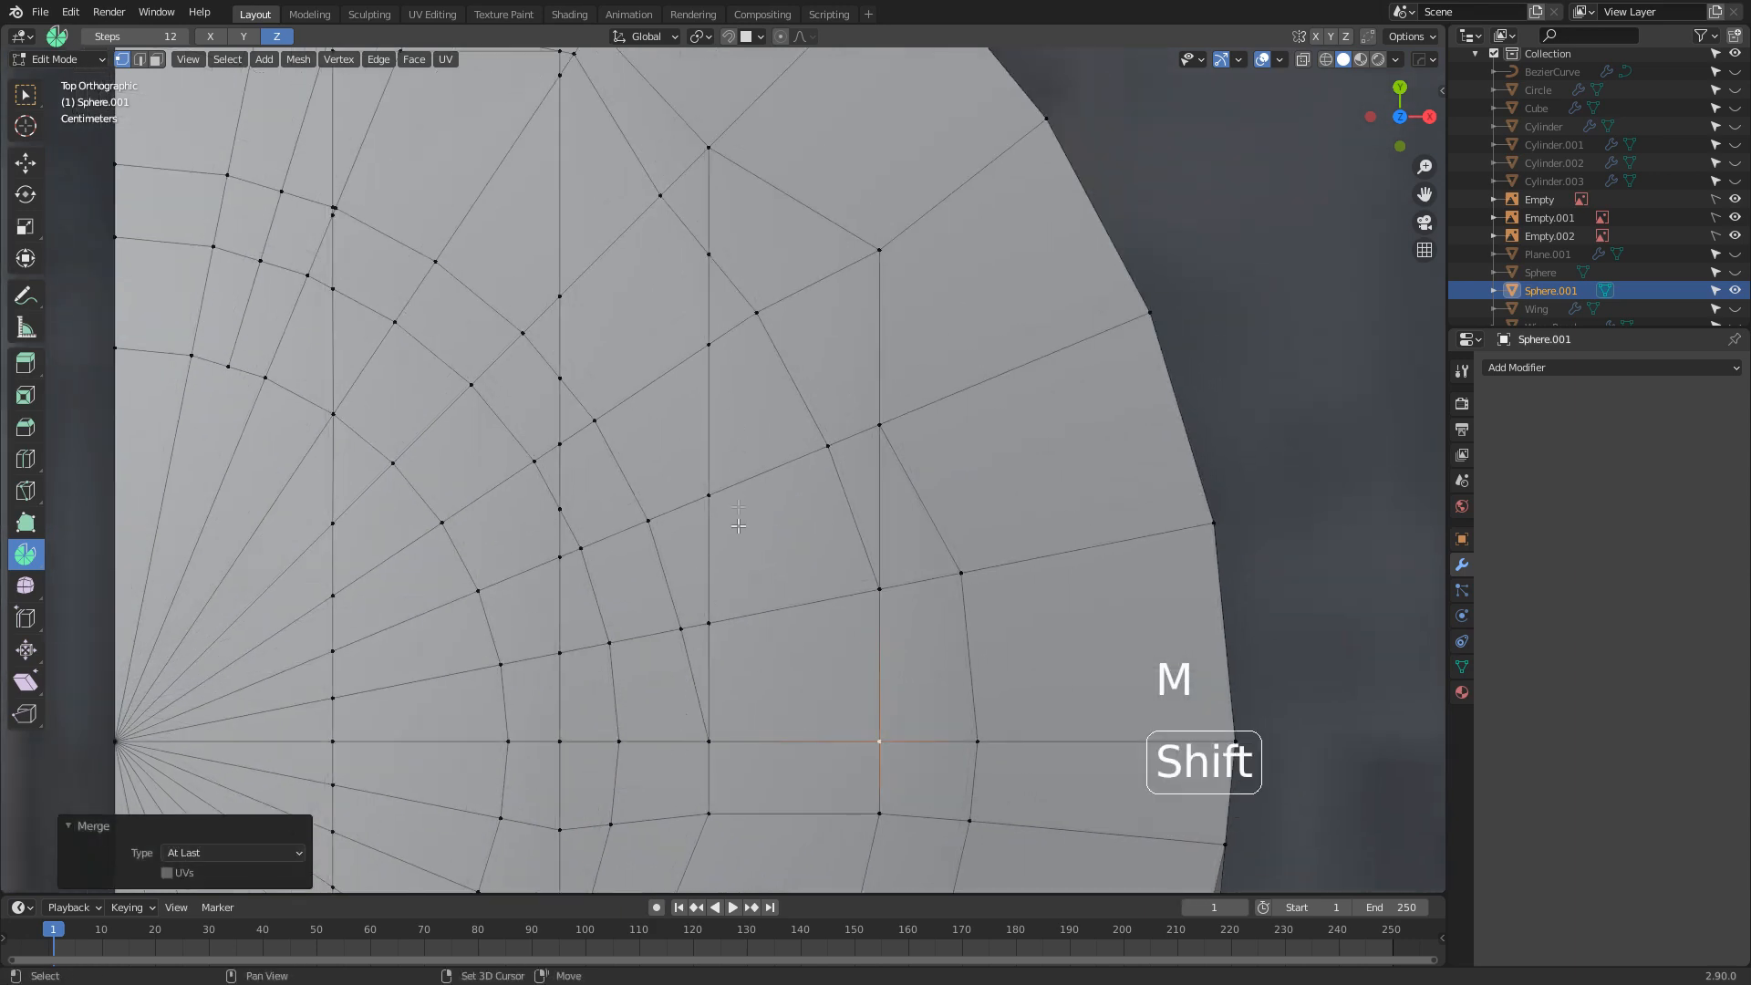
pyautogui.scroll(-1, 691, 643)
pyautogui.keyDown('shift'); pyautogui.moveTo(548, 721); pyautogui.dragTo(808, 472, button='middle'); pyautogui.keyUp('shift')
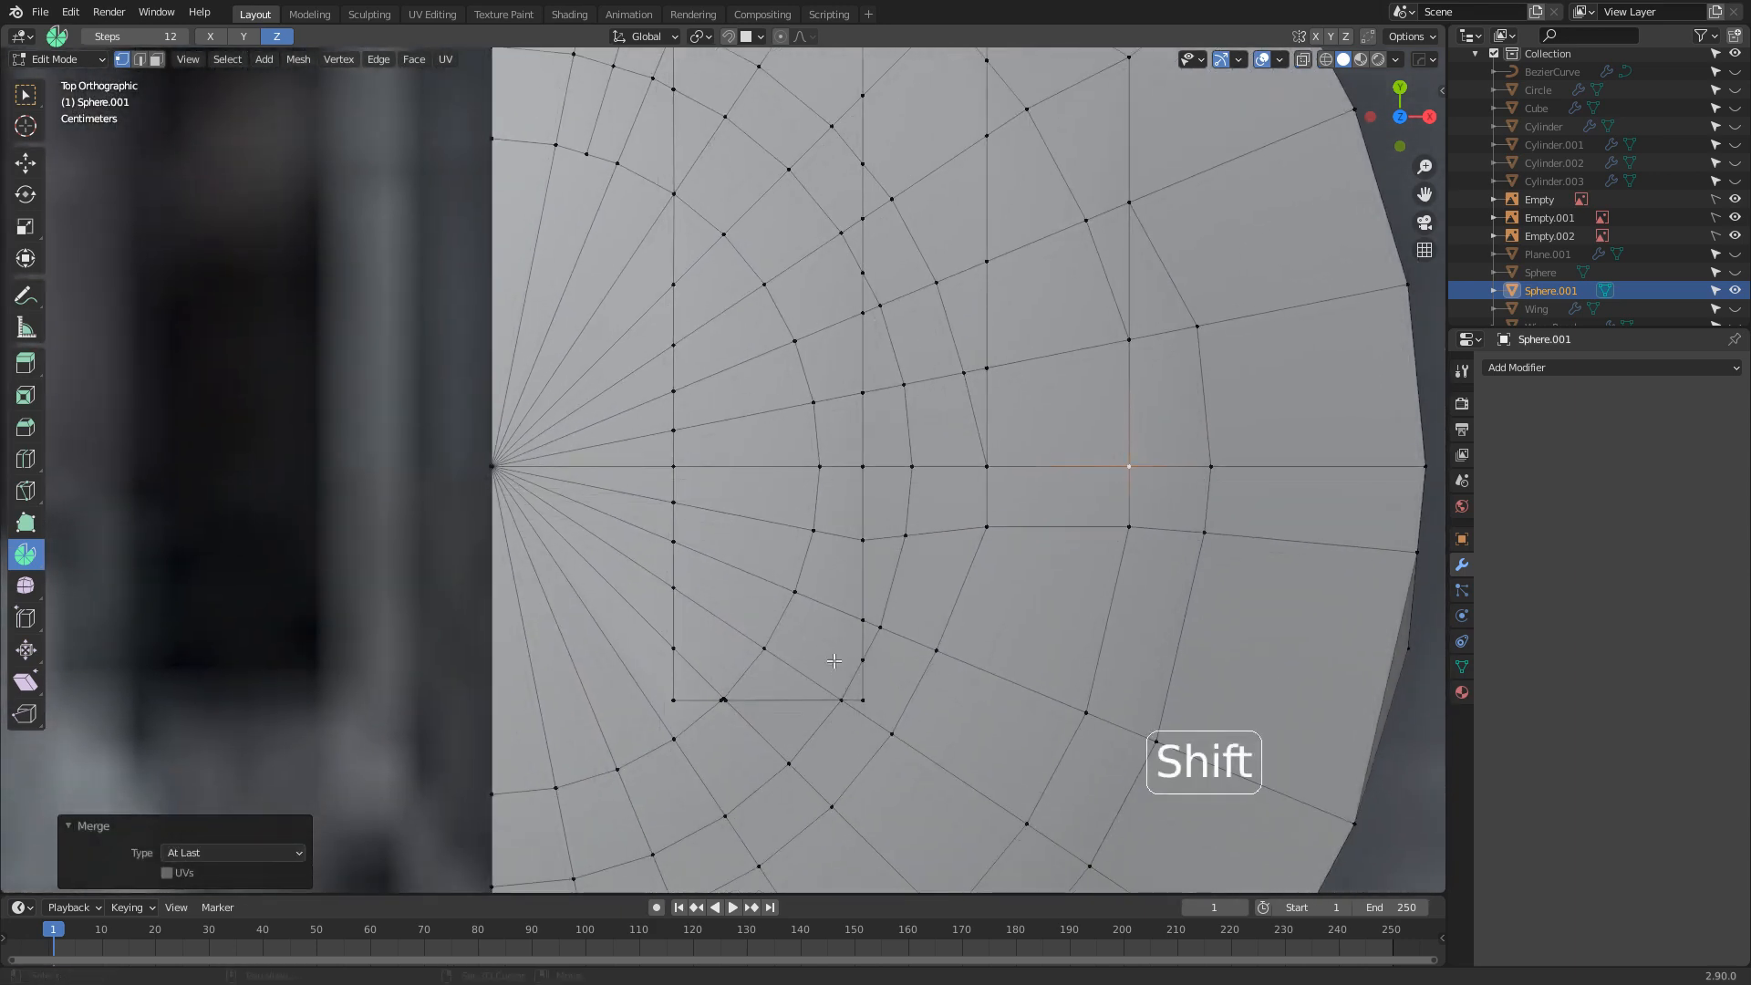
pyautogui.keyDown('shift'); pyautogui.moveTo(843, 668); pyautogui.dragTo(844, 583, button='middle'); pyautogui.keyUp('shift')
pyautogui.scroll(2, 844, 583)
pyautogui.click(867, 583)
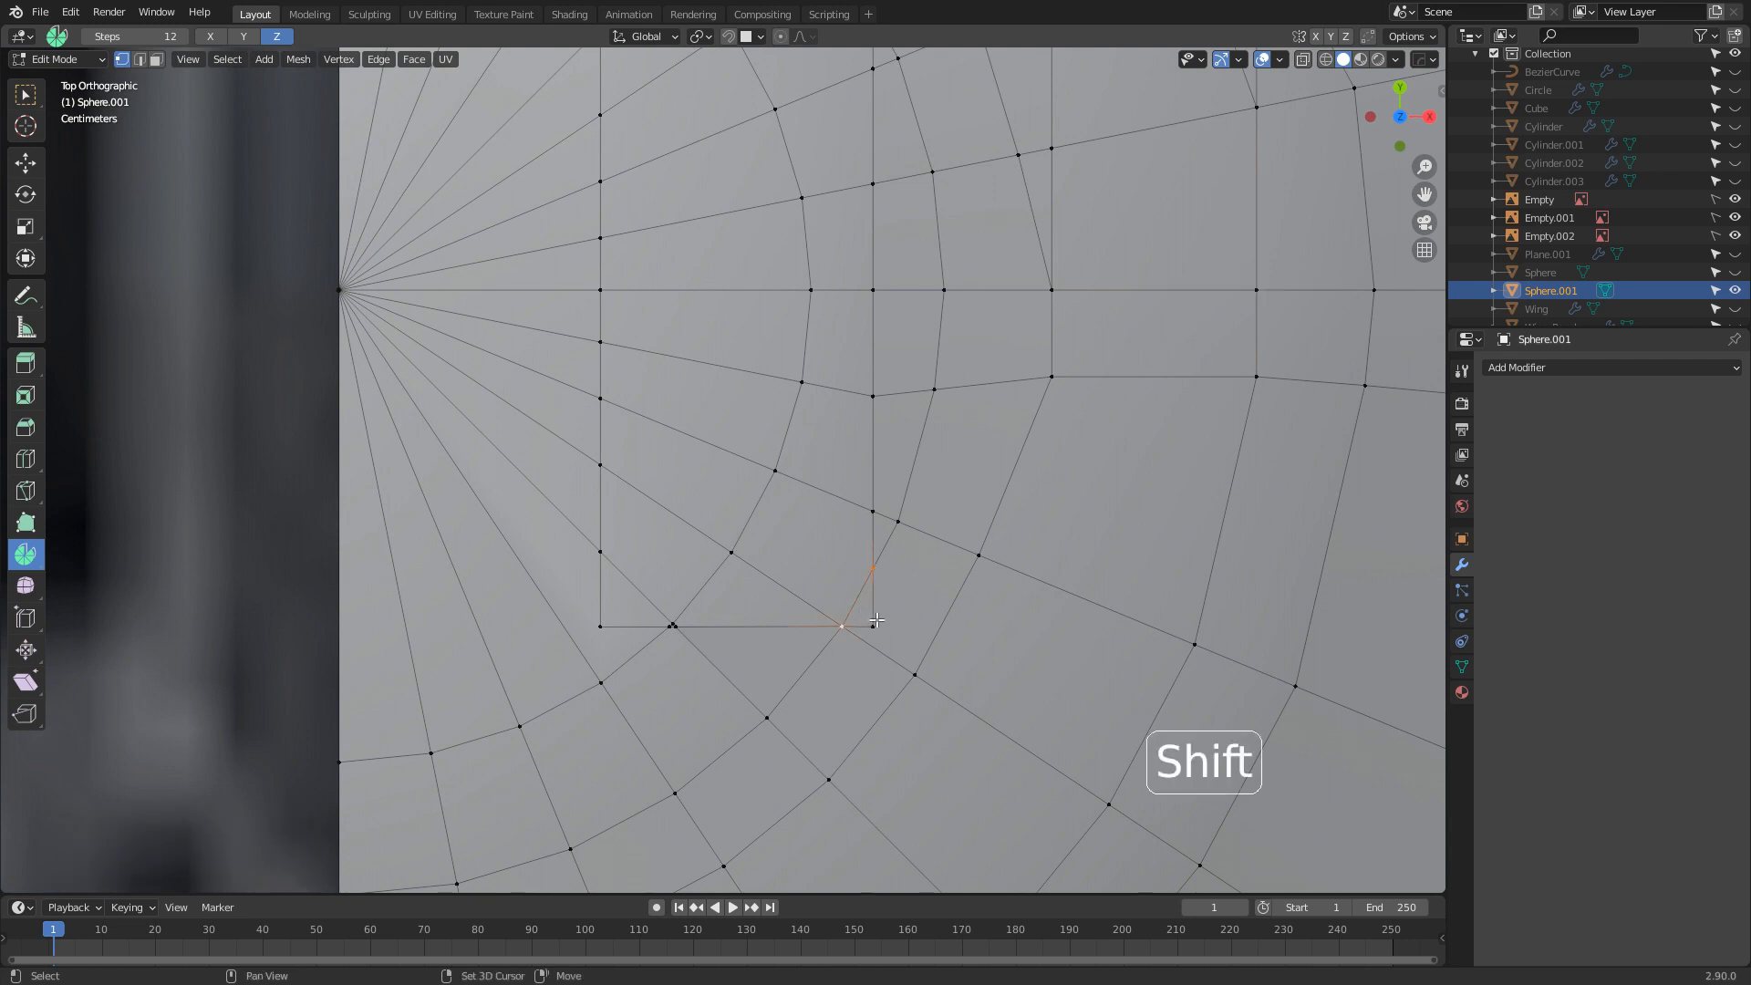
pyautogui.keyDown('shift'); pyautogui.click(878, 624); pyautogui.keyUp('shift')
pyautogui.press('m')
pyautogui.click(883, 625)
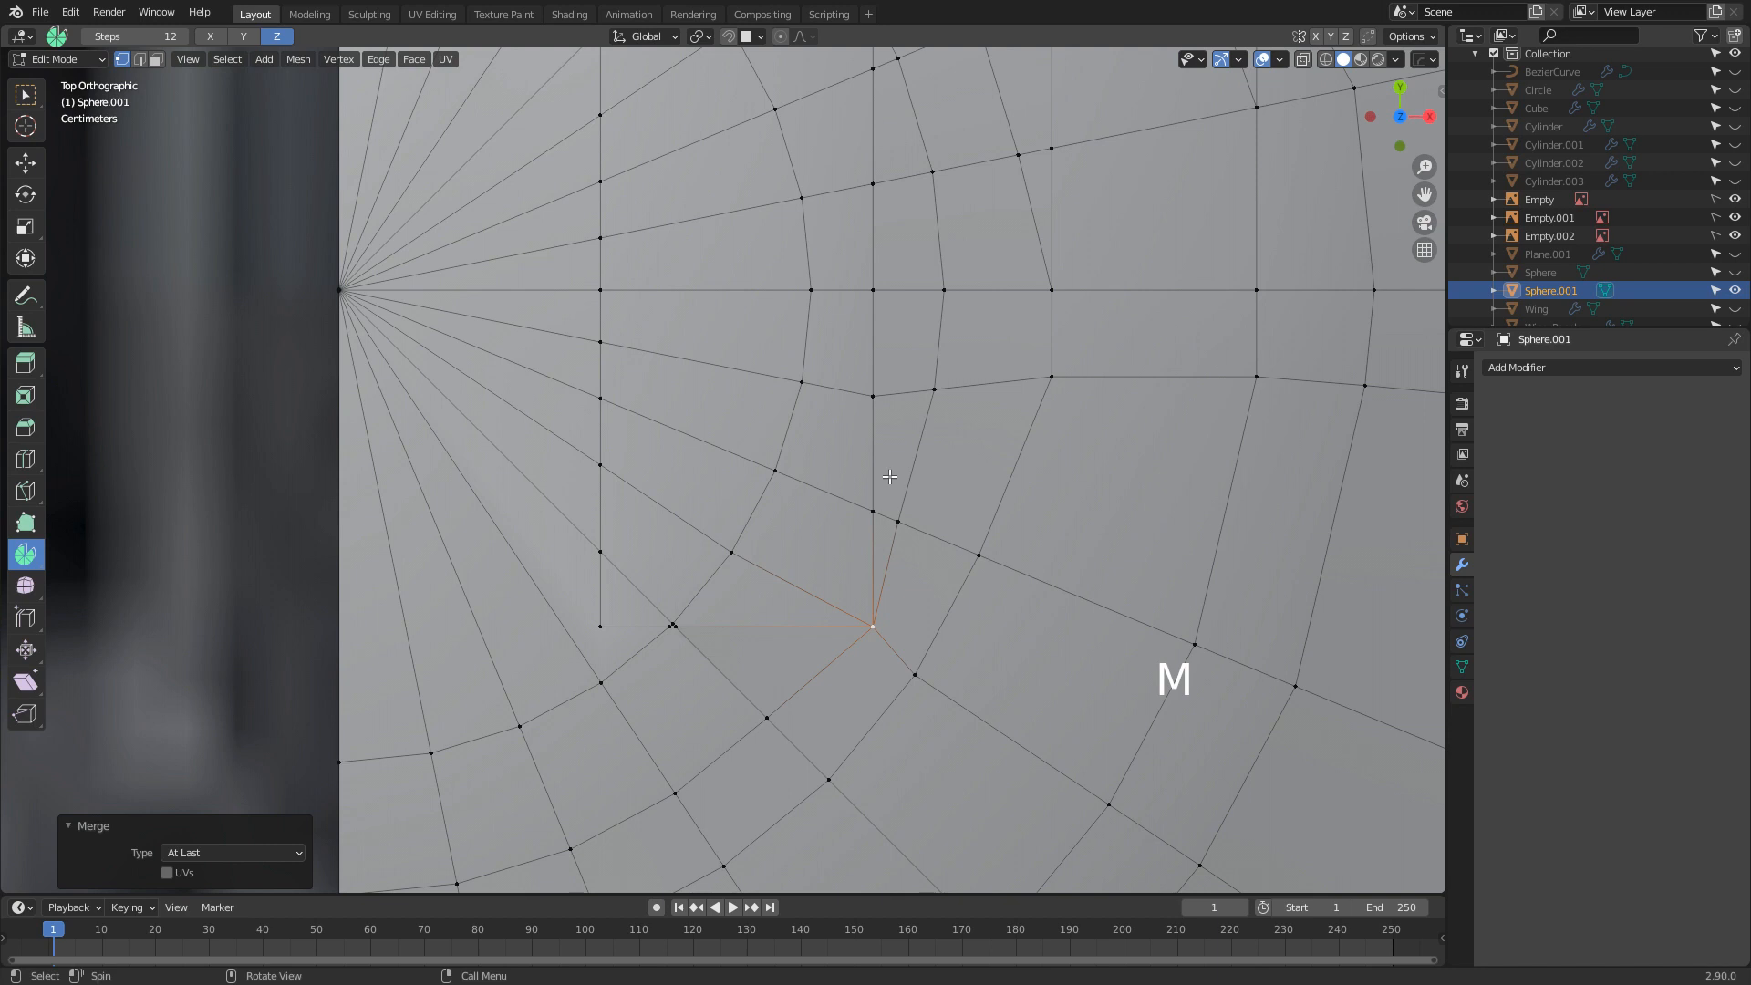
# Merge the two nearly coincident vertices on the lower edge of the large window outline at the last selected one
pyautogui.keyDown('shift'); pyautogui.click(678, 612); pyautogui.keyUp('shift')
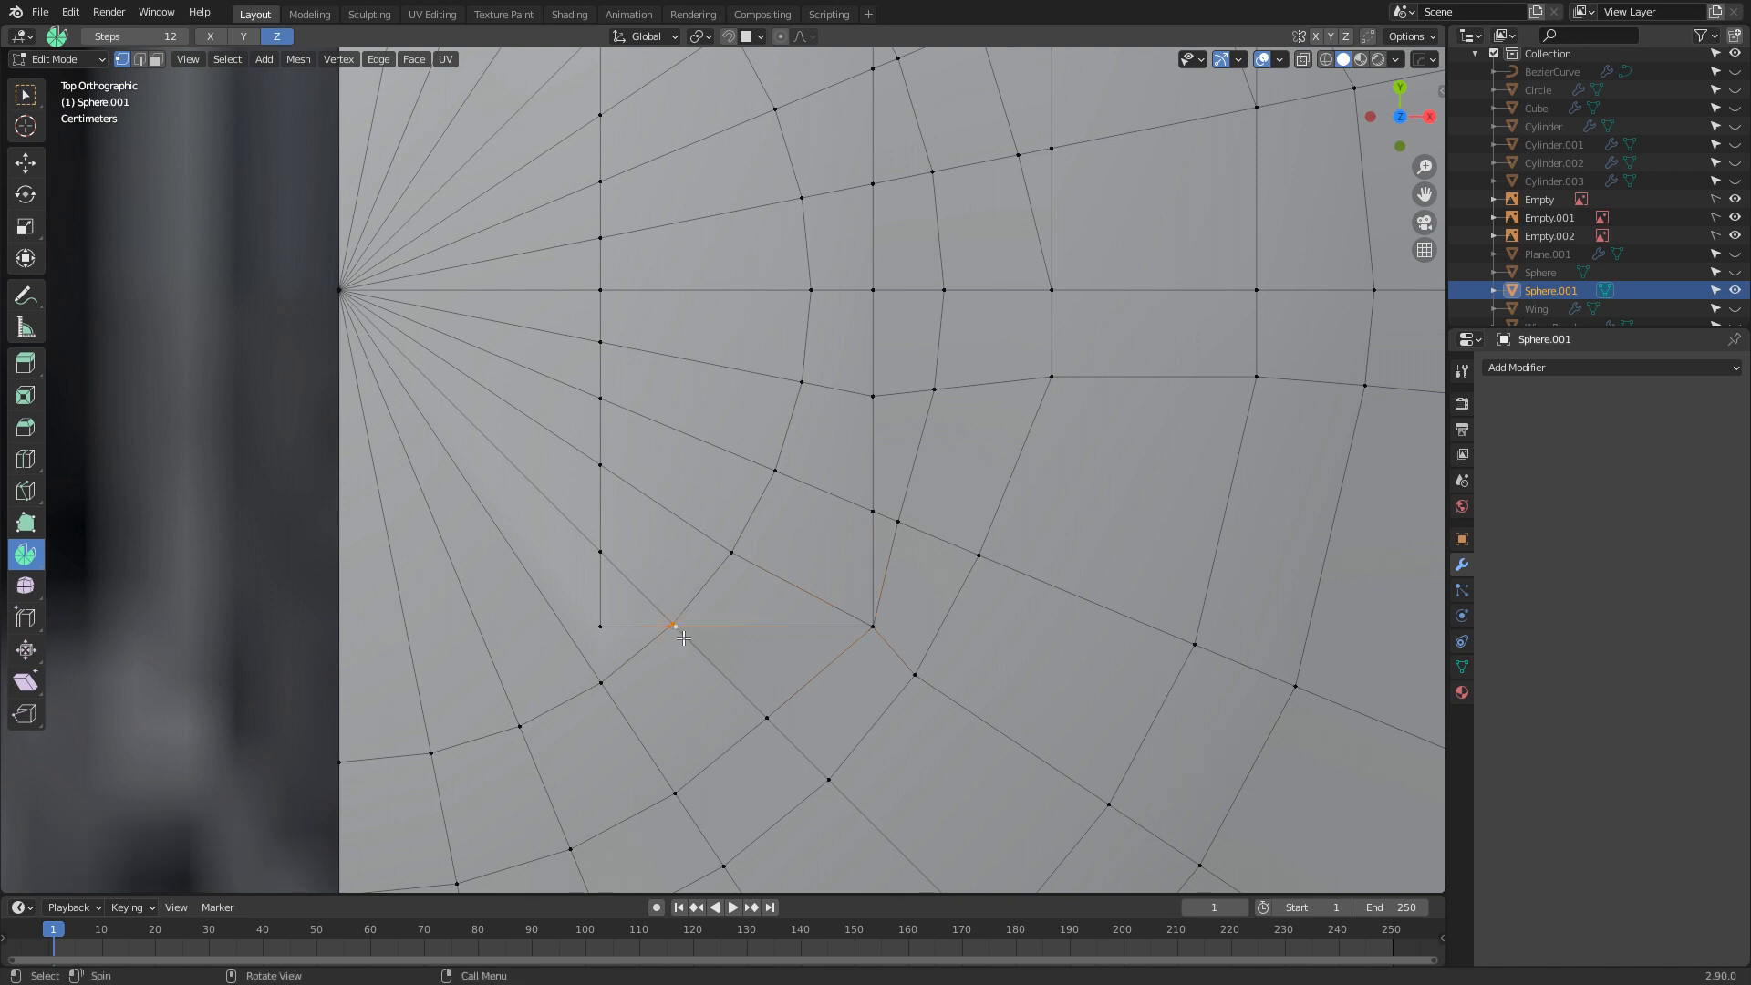
pyautogui.press('m')
pyautogui.click(682, 639)
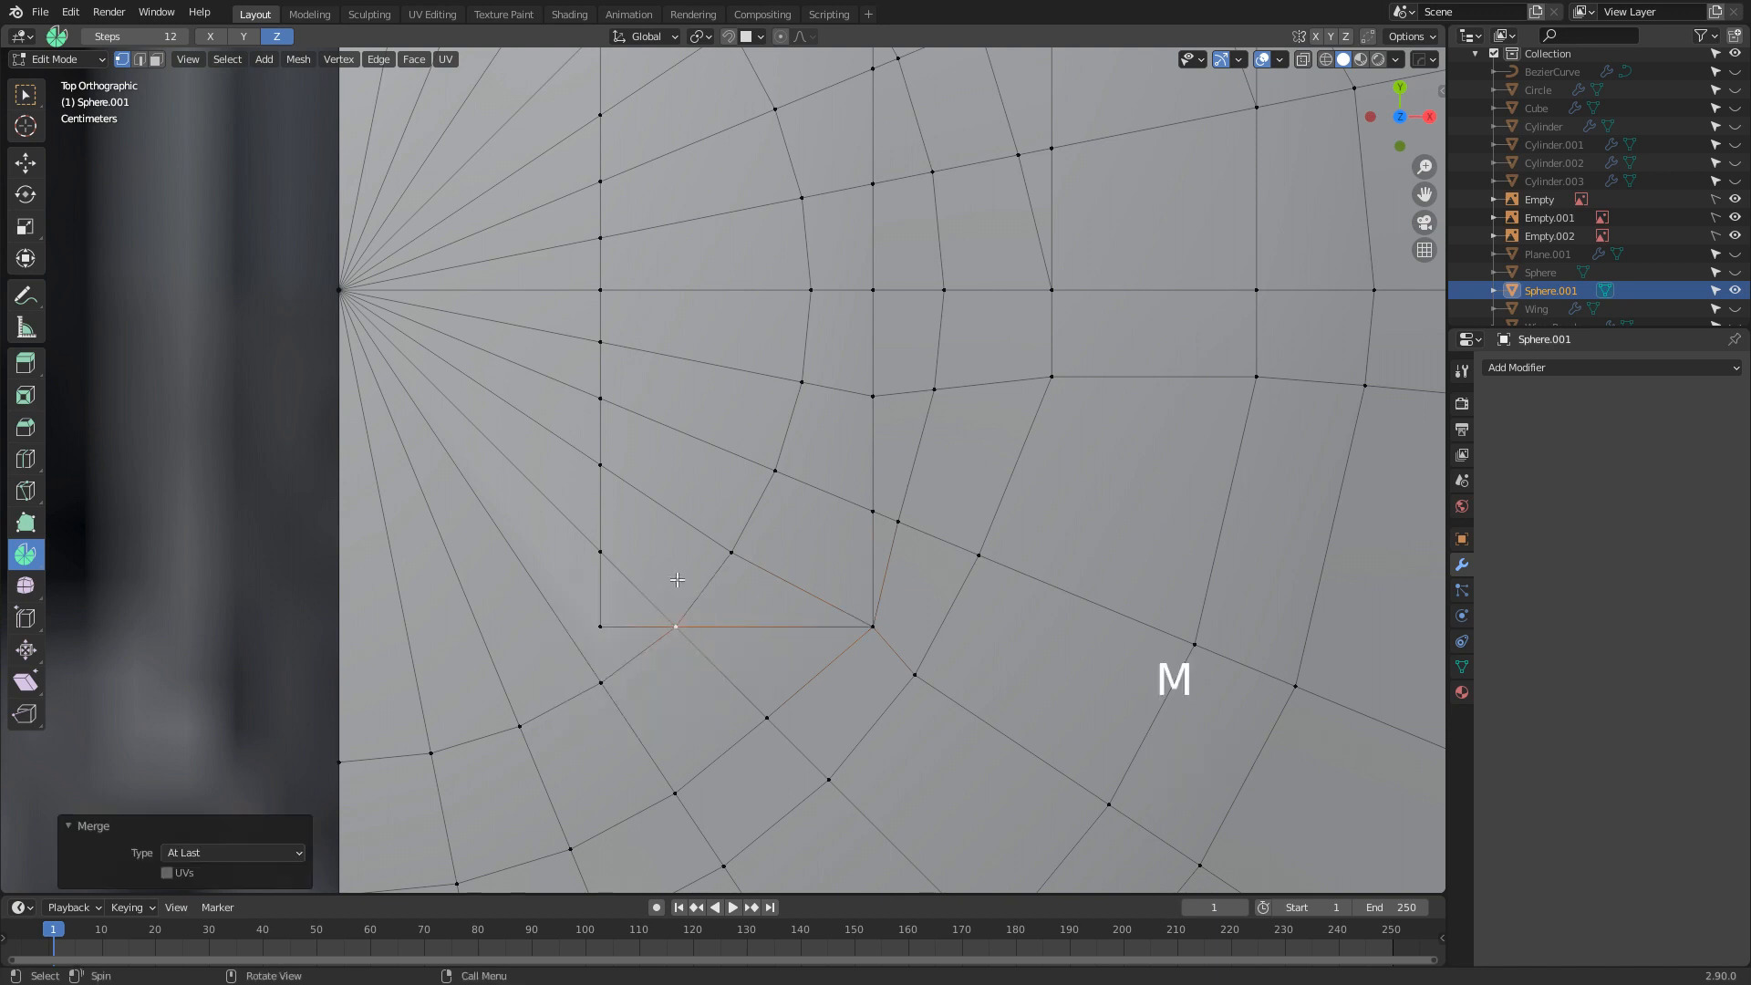
# Delete the wedge-shaped face beside the lower-left corner of the large window outline
pyautogui.click(566, 590)
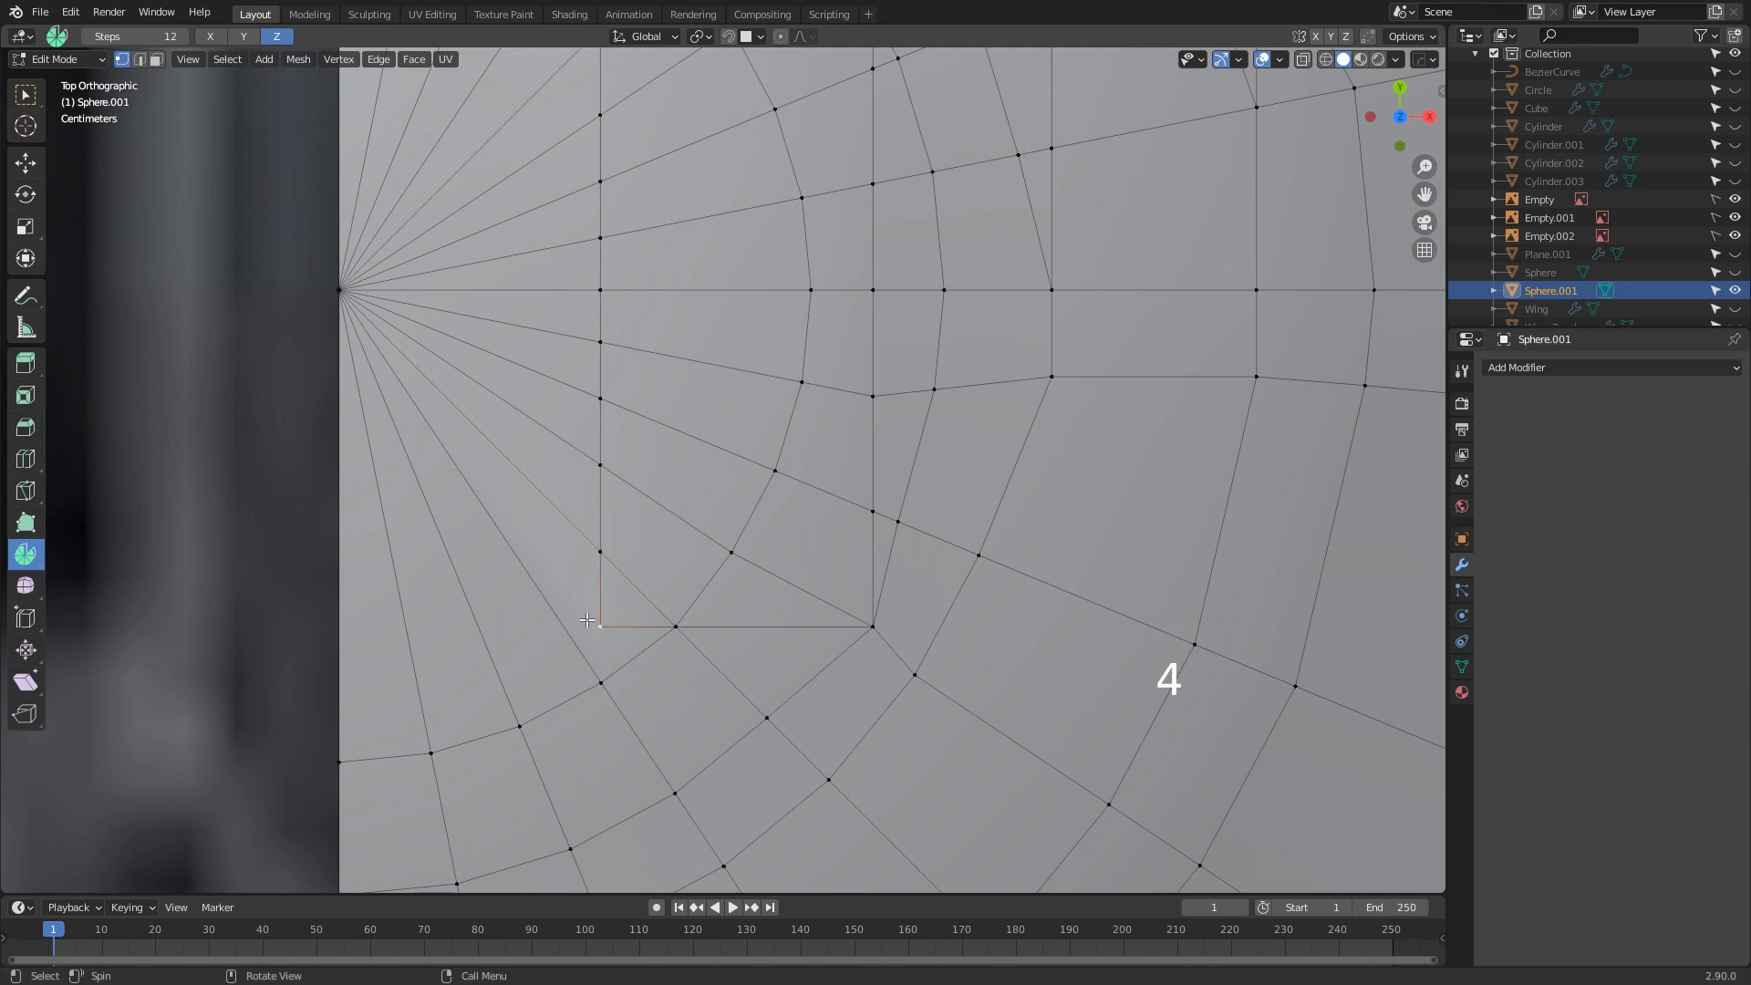
pyautogui.click(571, 575)
pyautogui.press('x')
pyautogui.click(567, 572)
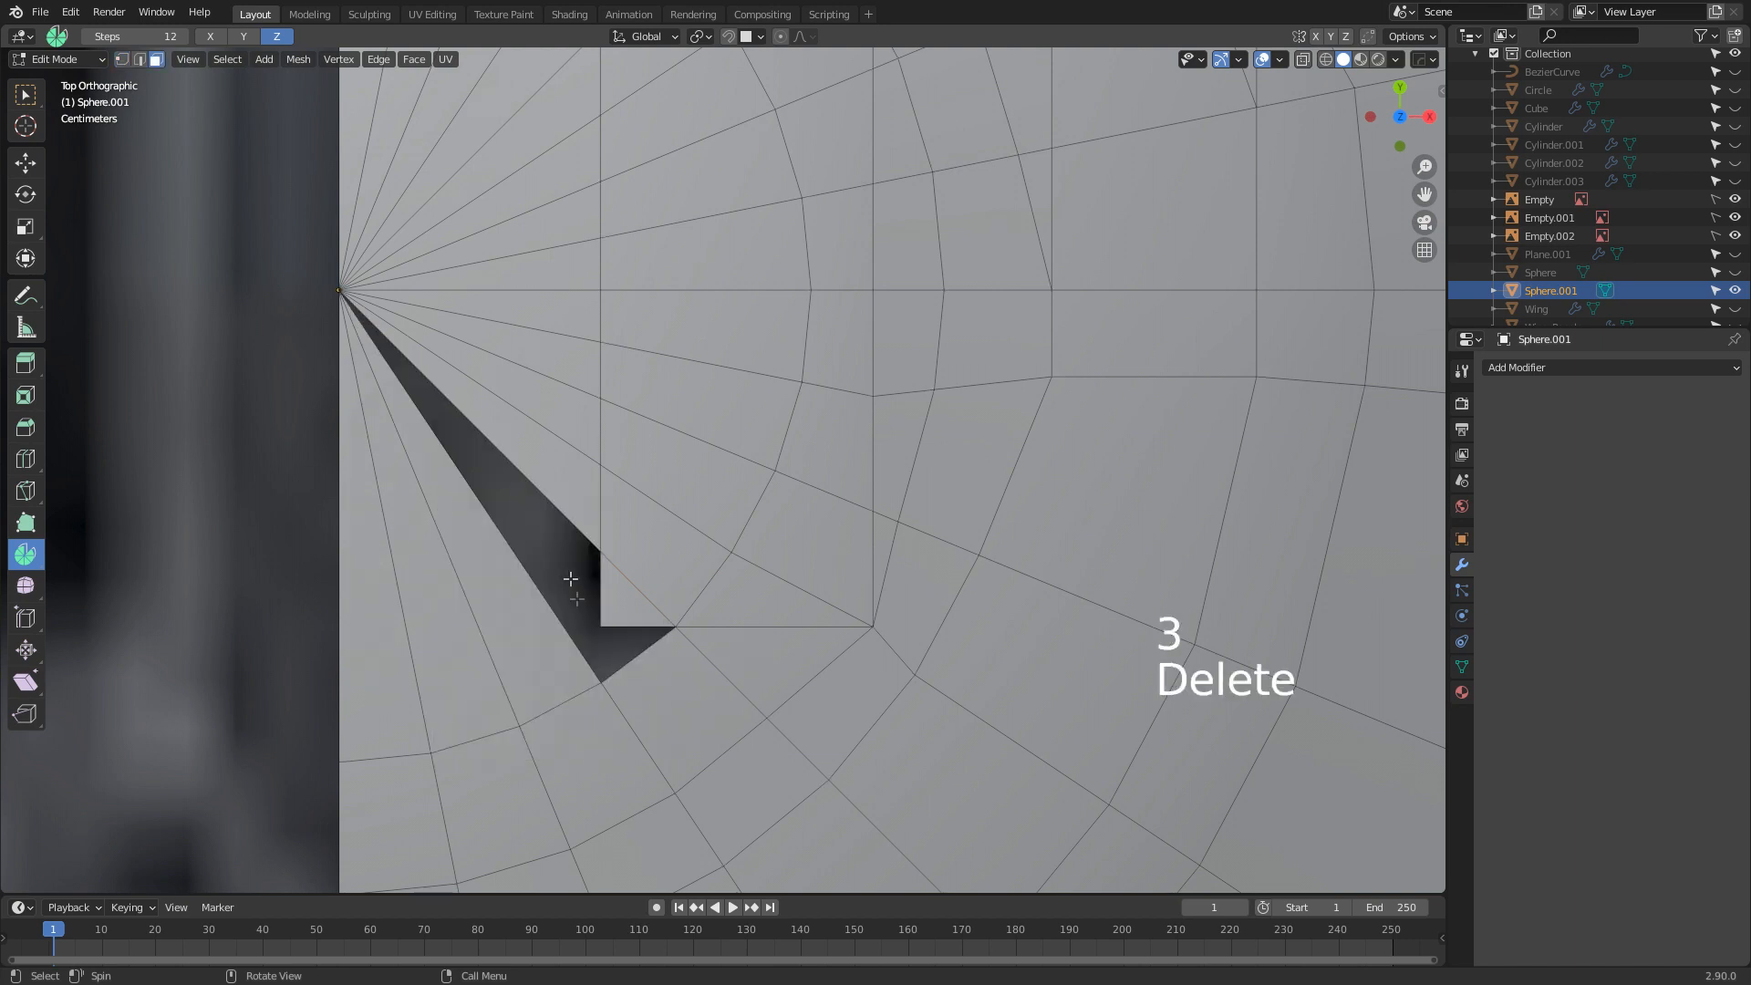
# Fill the gap with a small triangular face below the outline's corner and another face across the remaining hole
pyautogui.press('3')
pyautogui.keyDown('shift'); pyautogui.click(618, 623); pyautogui.keyUp('shift')
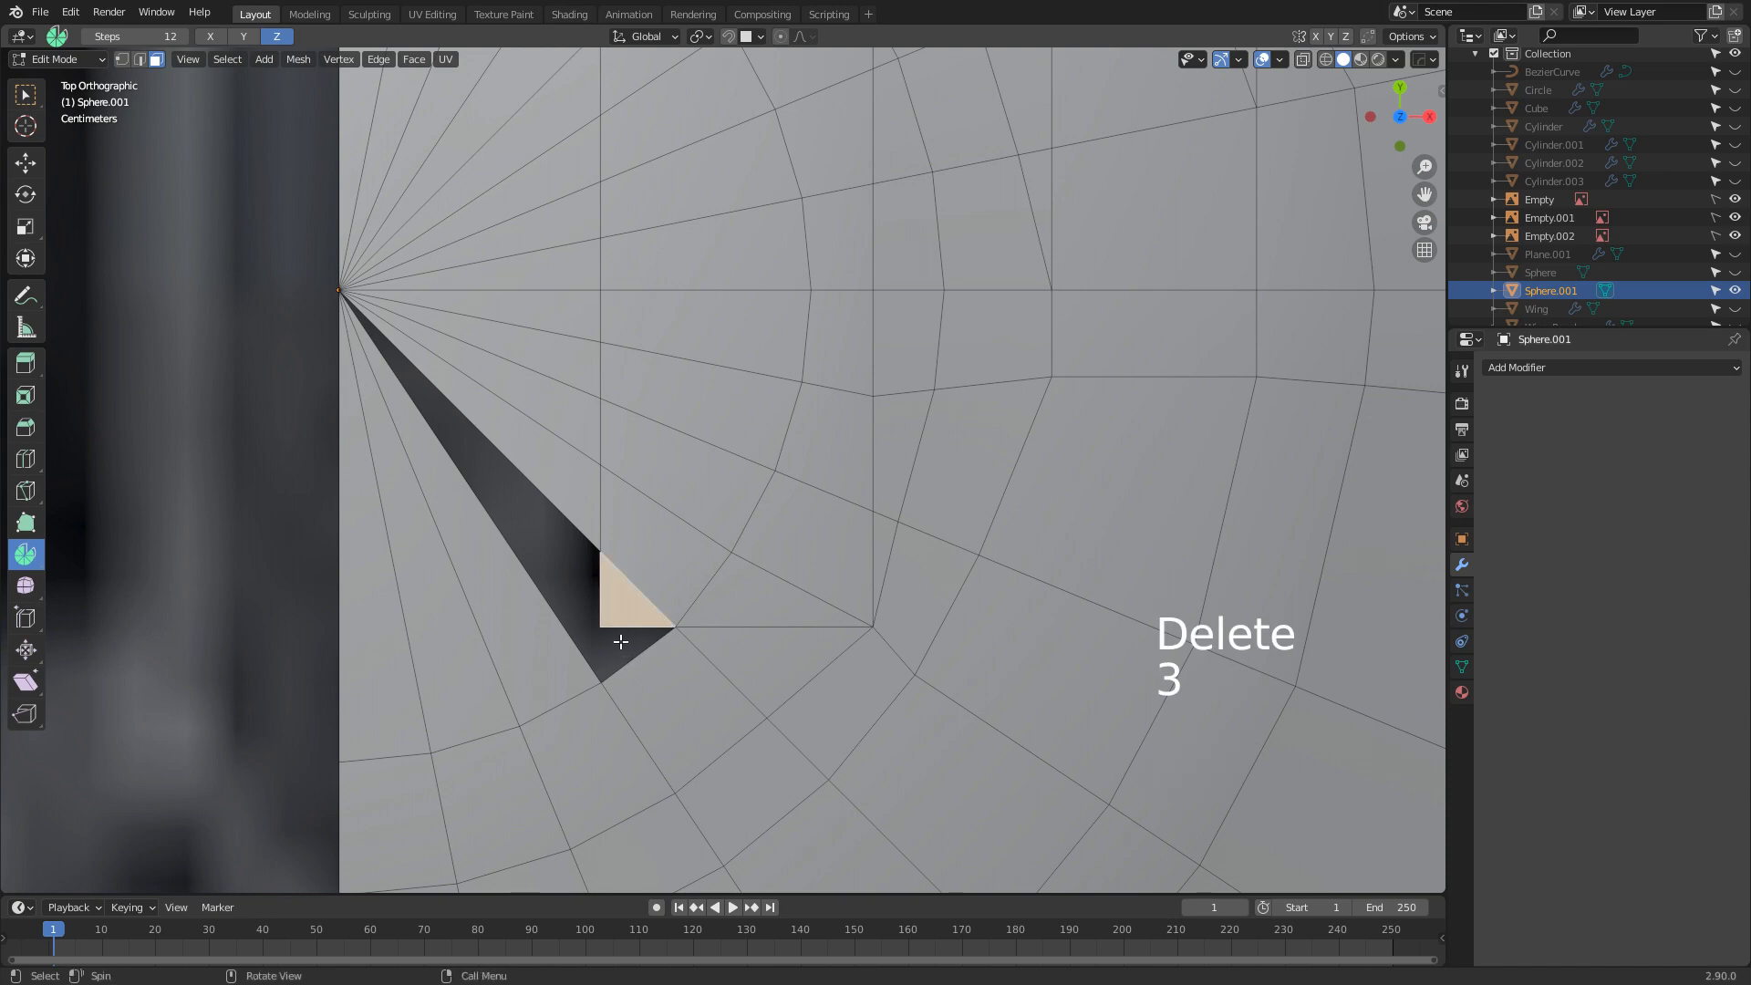
pyautogui.press('2')
pyautogui.click(621, 636)
pyautogui.keyDown('shift'); pyautogui.click(630, 657); pyautogui.keyUp('shift')
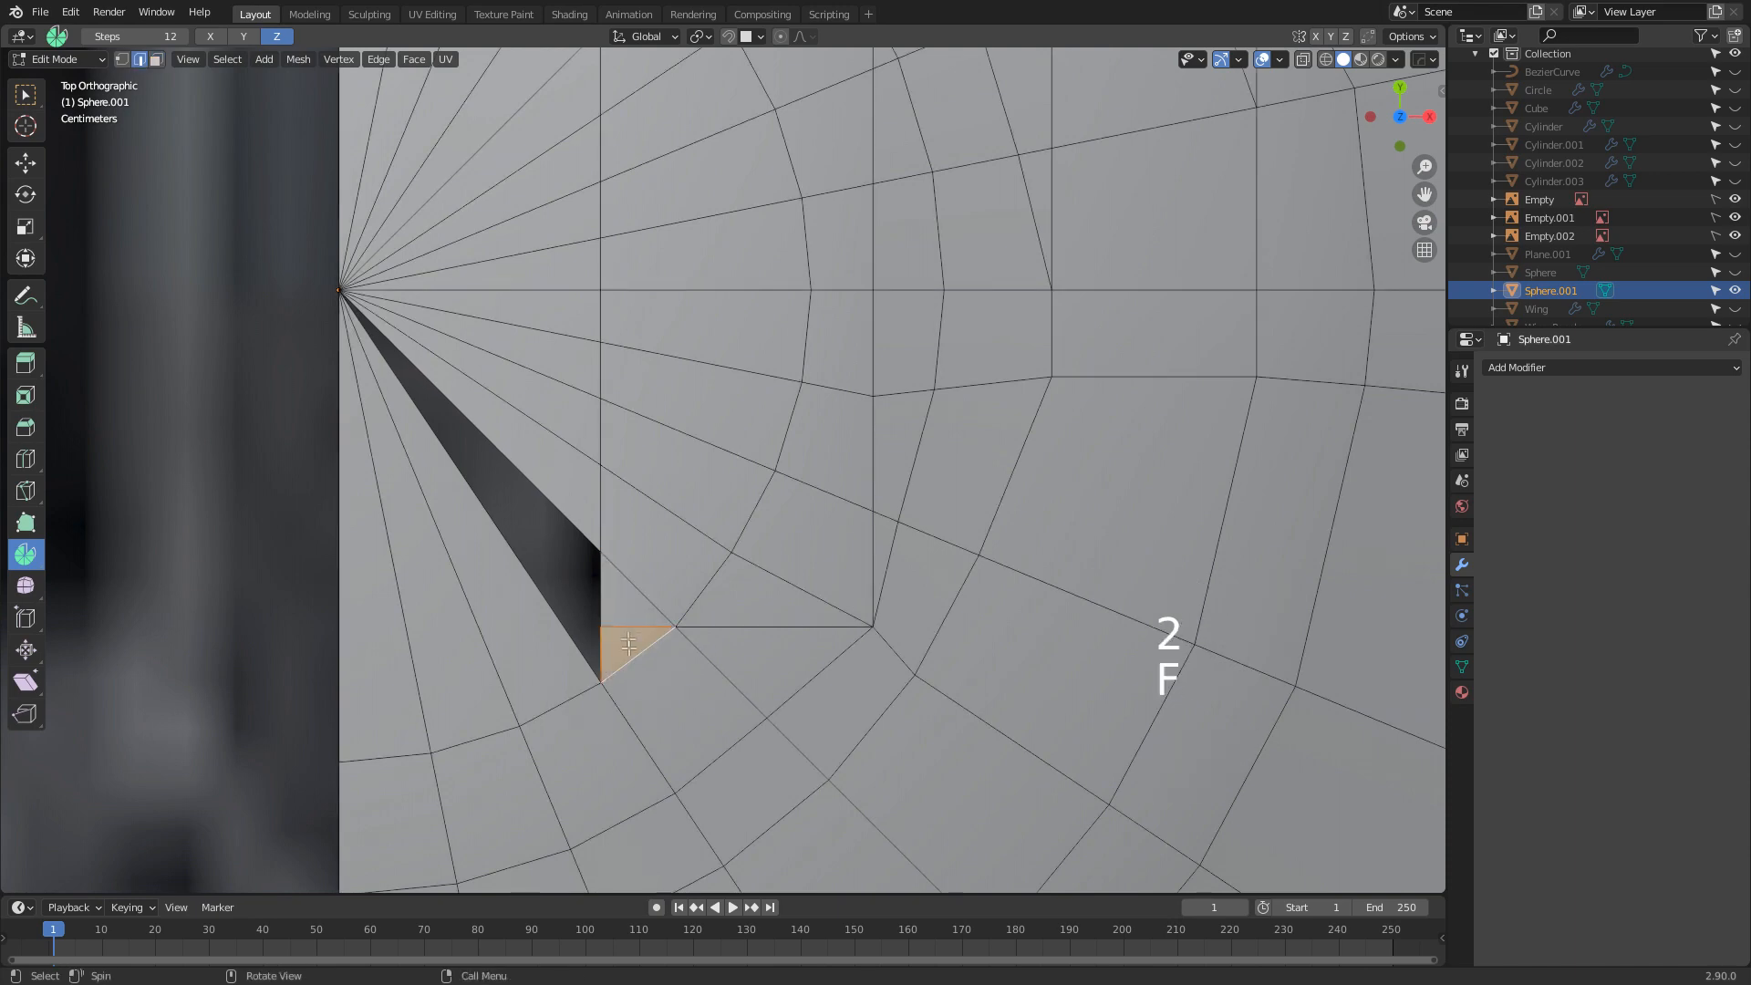
pyautogui.keyDown('alt'); pyautogui.click(602, 596); pyautogui.keyUp('alt')
pyautogui.scroll(-1, 655, 630)
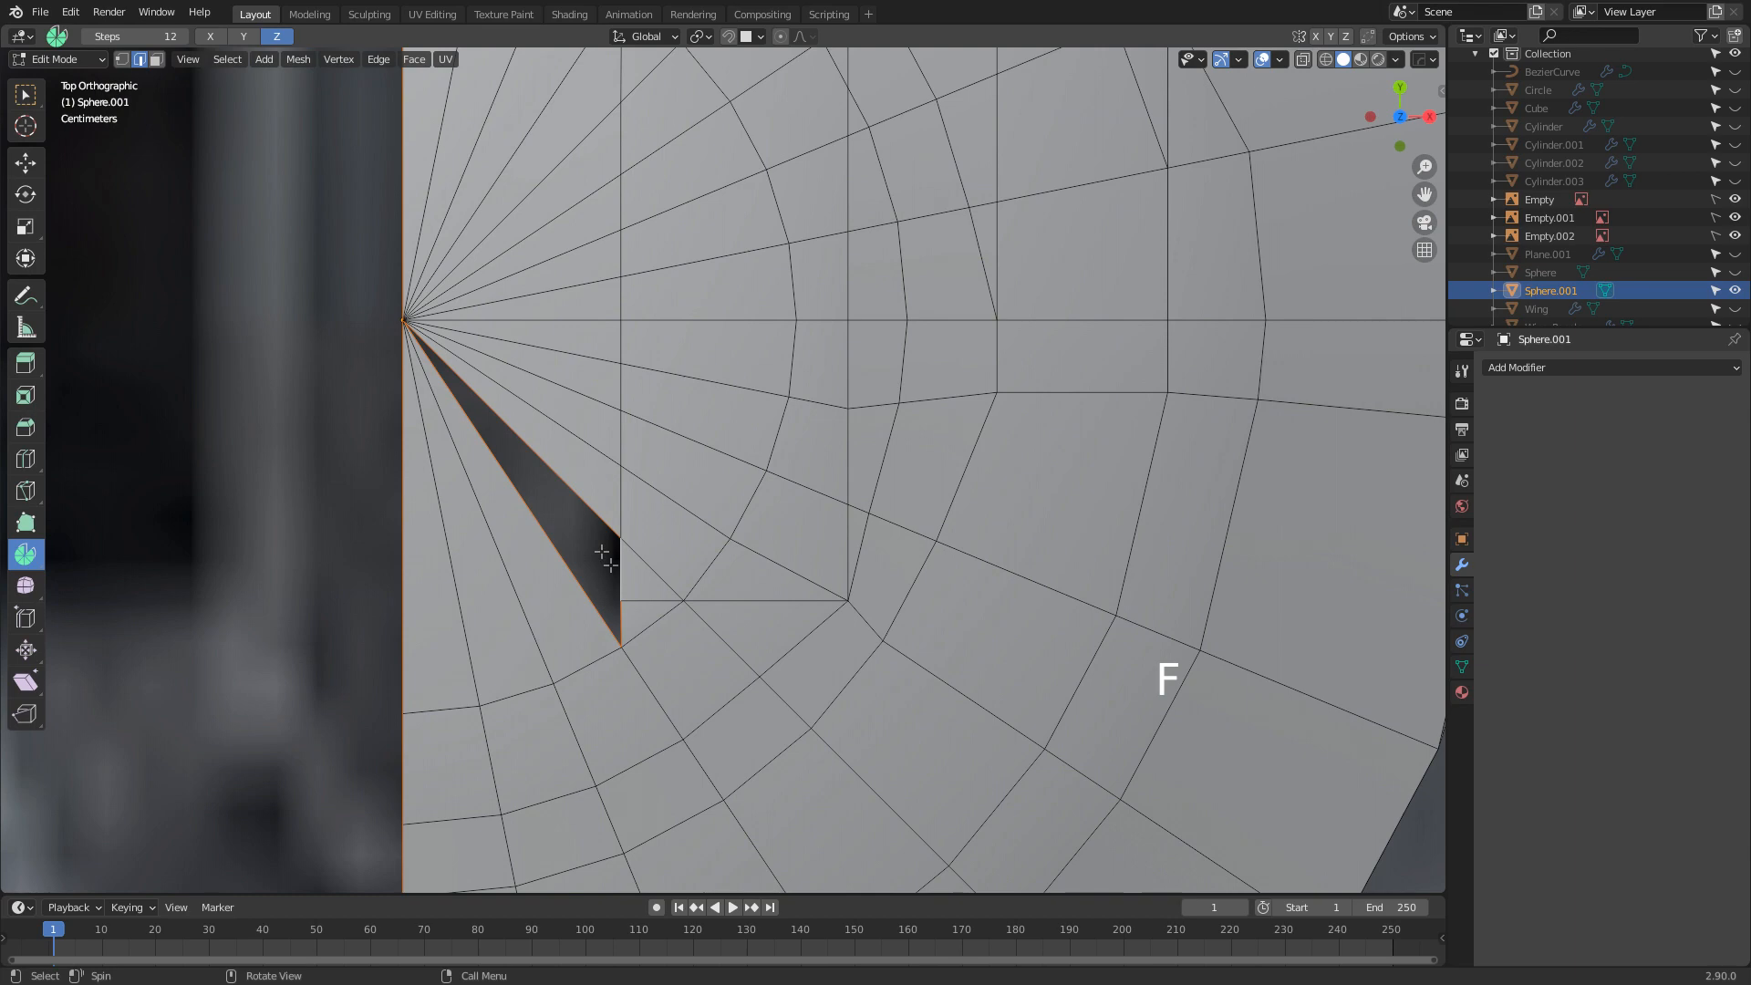
pyautogui.press('f')
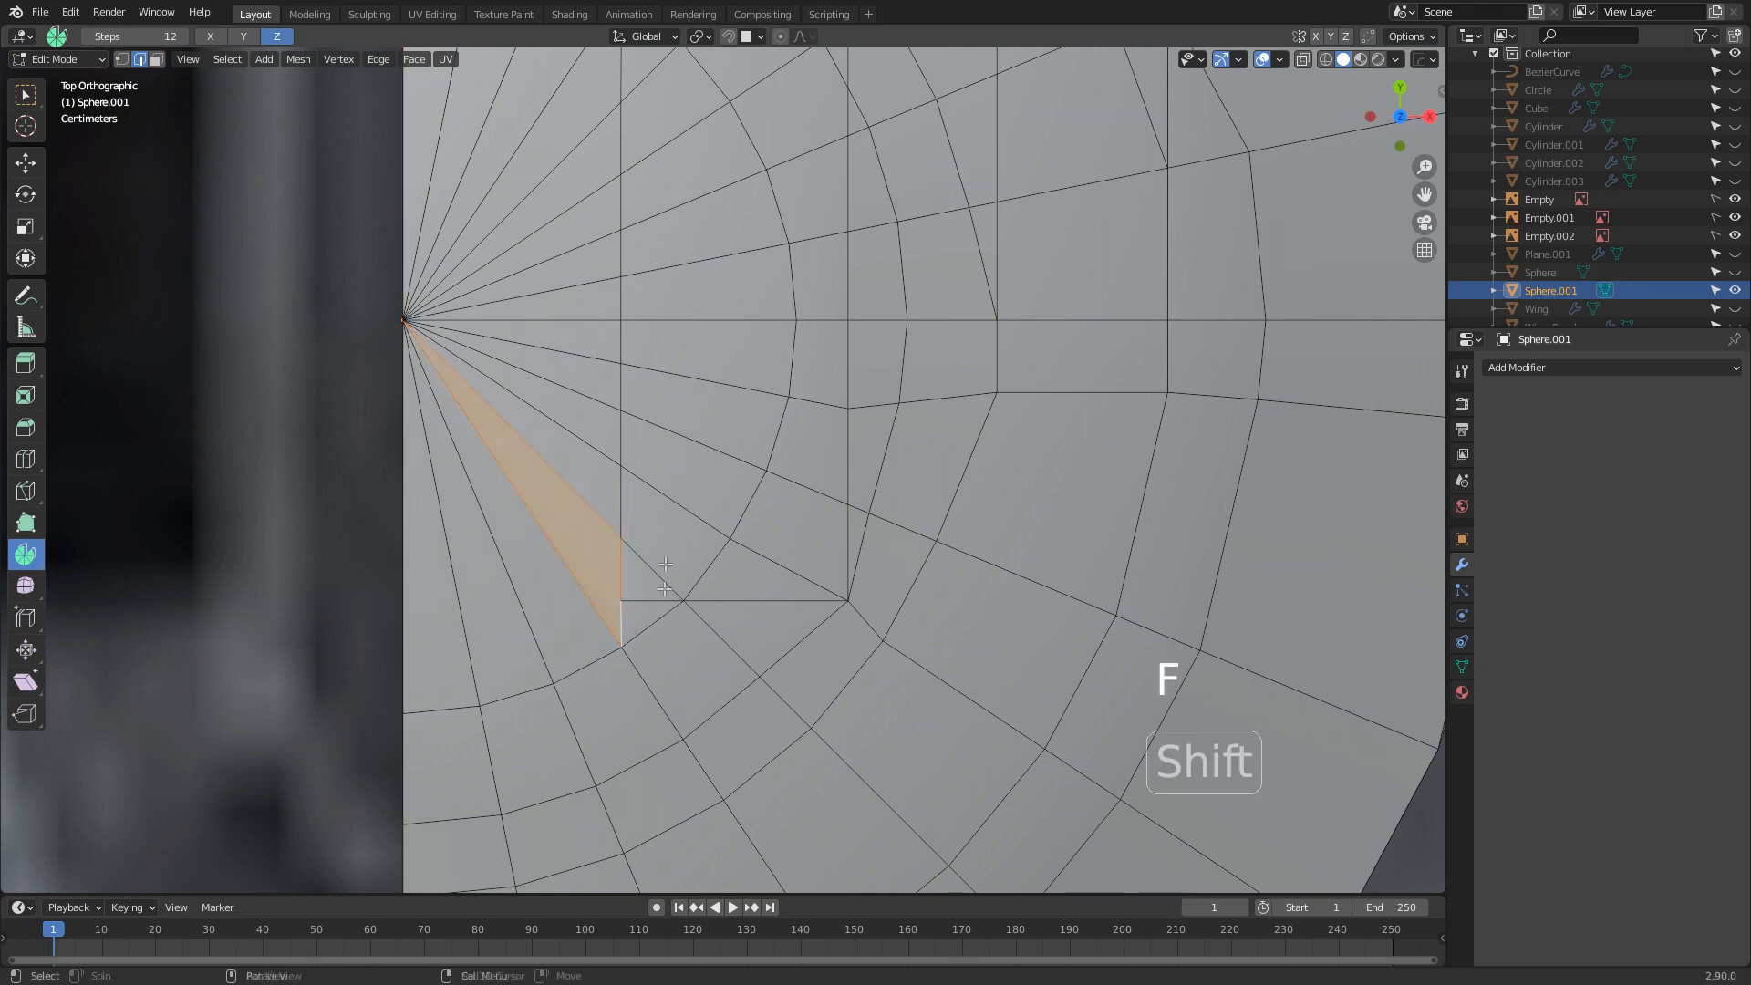
# Merge the close vertices on the upper left edge of the large window outline at the last selected vertex
pyautogui.keyDown('shift'); pyautogui.moveTo(680, 520); pyautogui.dragTo(691, 614, button='middle'); pyautogui.keyUp('shift')
pyautogui.press('Tab')
pyautogui.keyDown('shift'); pyautogui.moveTo(728, 497); pyautogui.dragTo(747, 602, button='middle'); pyautogui.keyUp('shift')
pyautogui.press('Tab')
pyautogui.scroll(5, 751, 564)
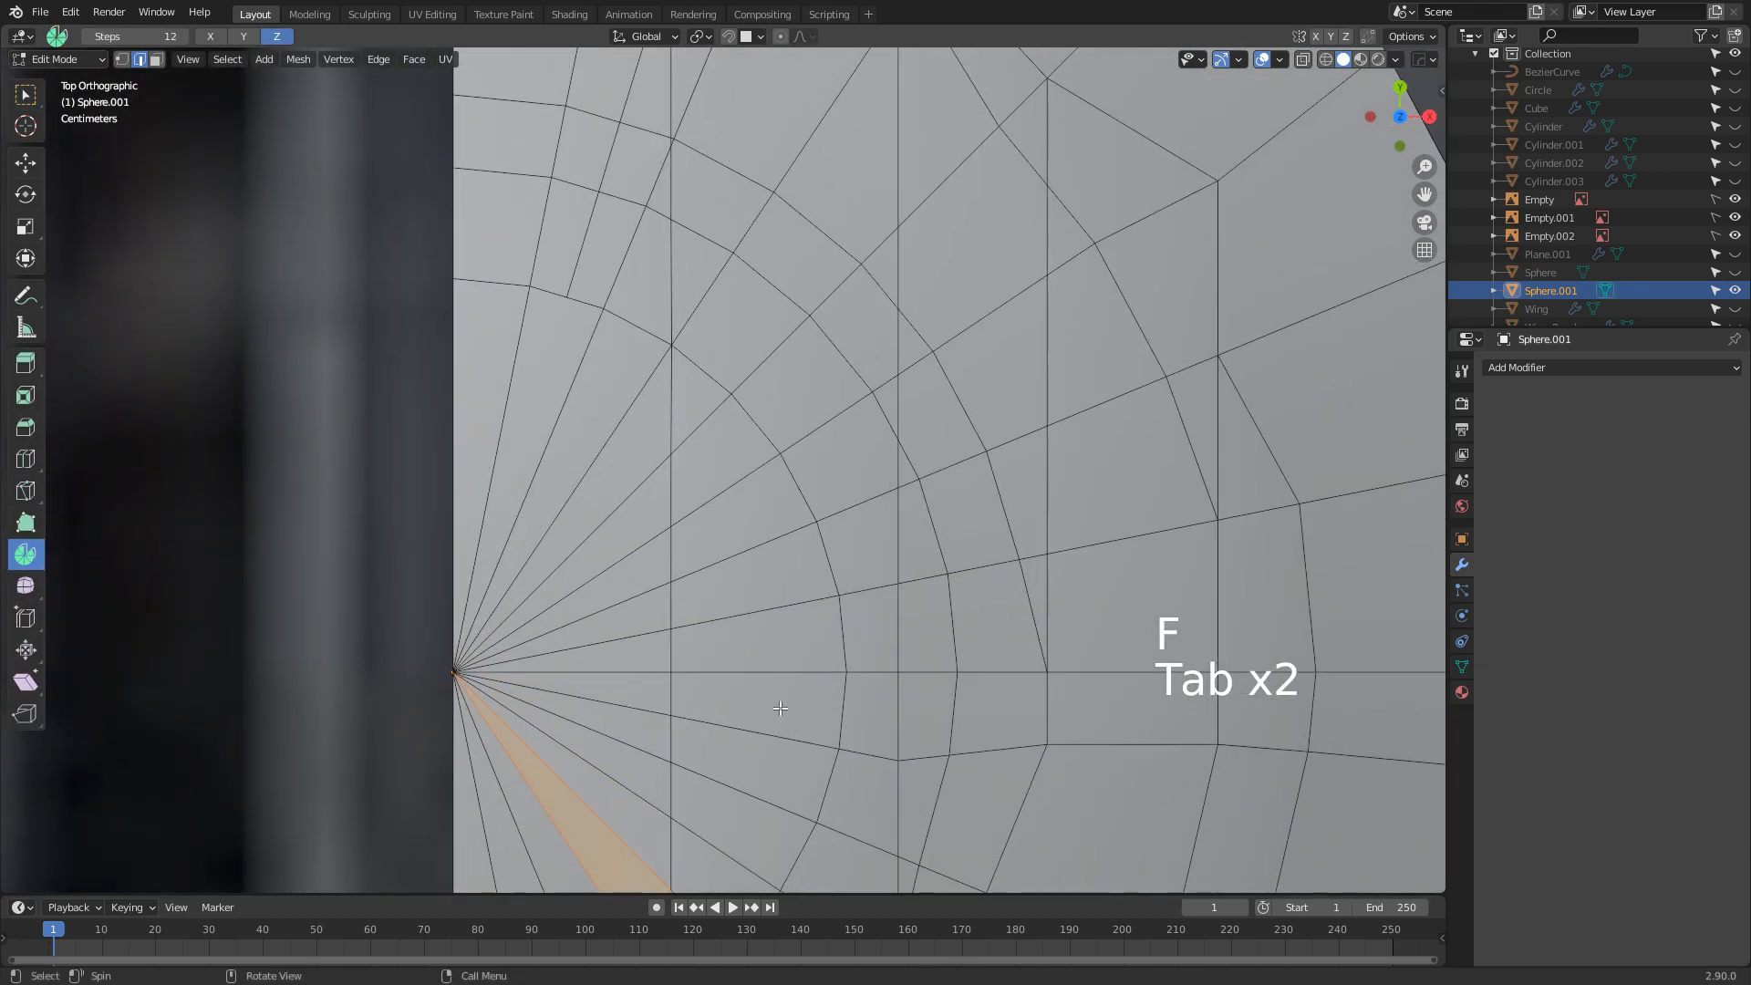
pyautogui.press('1')
pyautogui.keyDown('shift'); pyautogui.click(644, 576); pyautogui.keyUp('shift')
pyautogui.press('m')
pyautogui.click(638, 552)
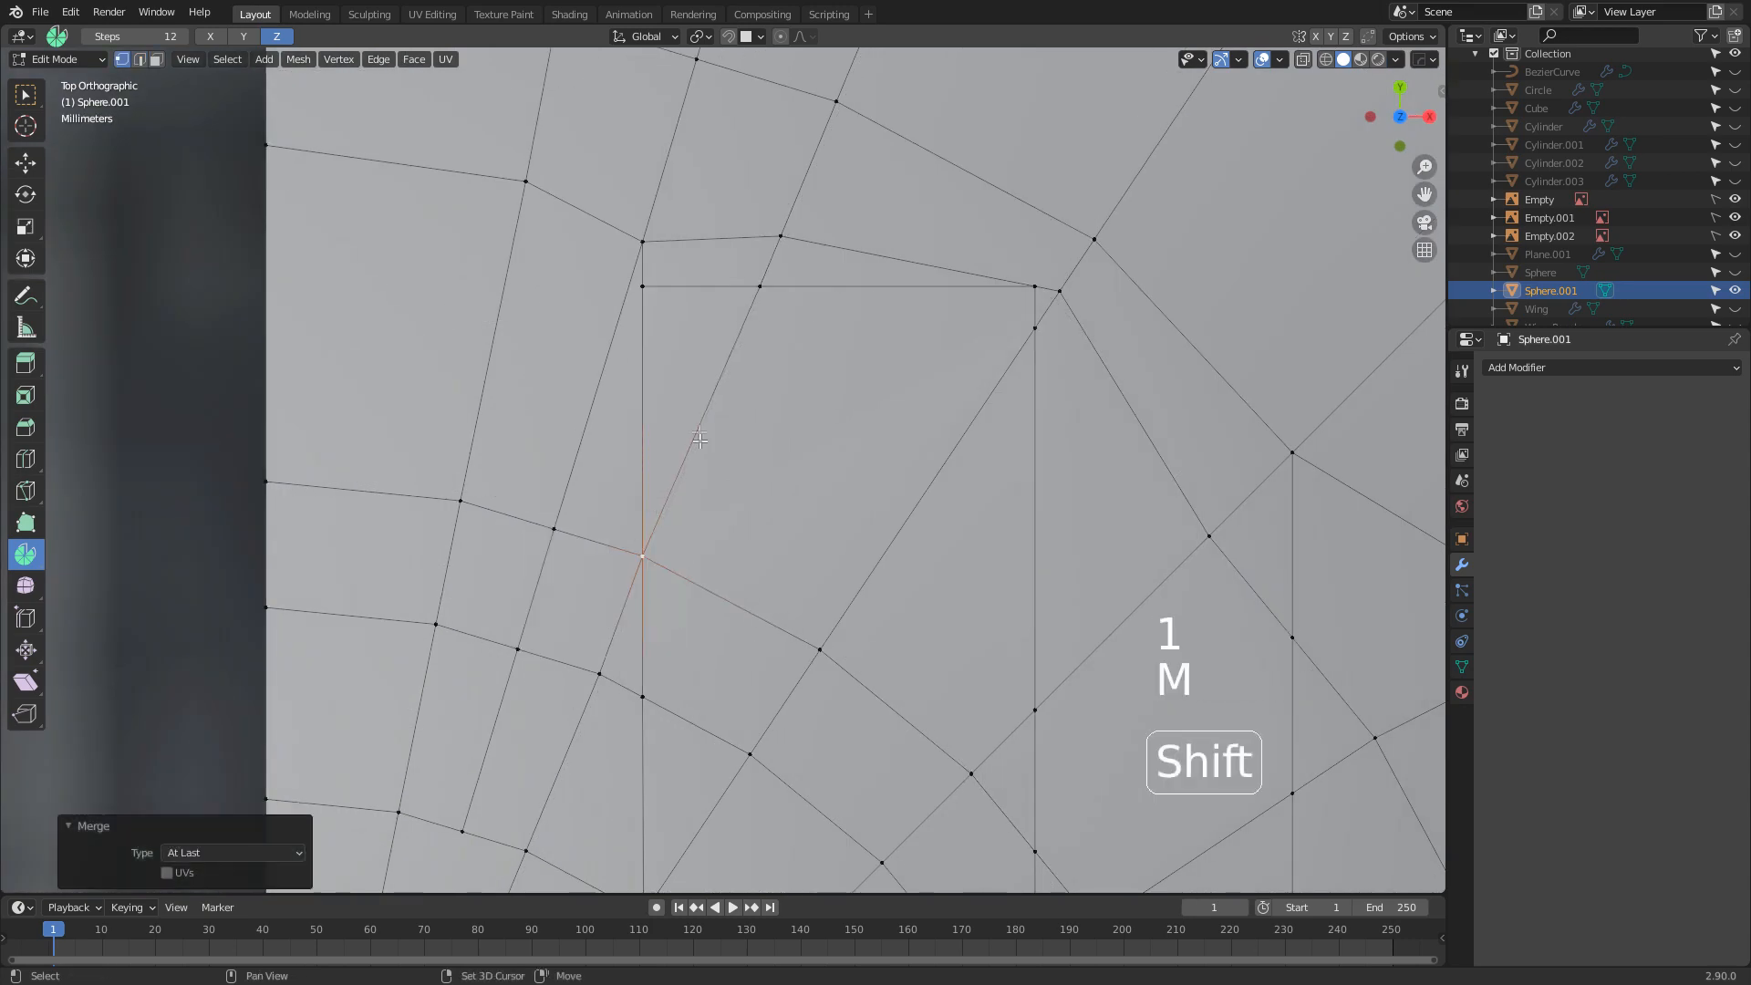
# Merge the three clustered vertices at the upper-right corner of the large window outline at the last selected one
pyautogui.keyDown('shift'); pyautogui.moveTo(698, 388); pyautogui.dragTo(672, 593, button='middle'); pyautogui.keyUp('shift')
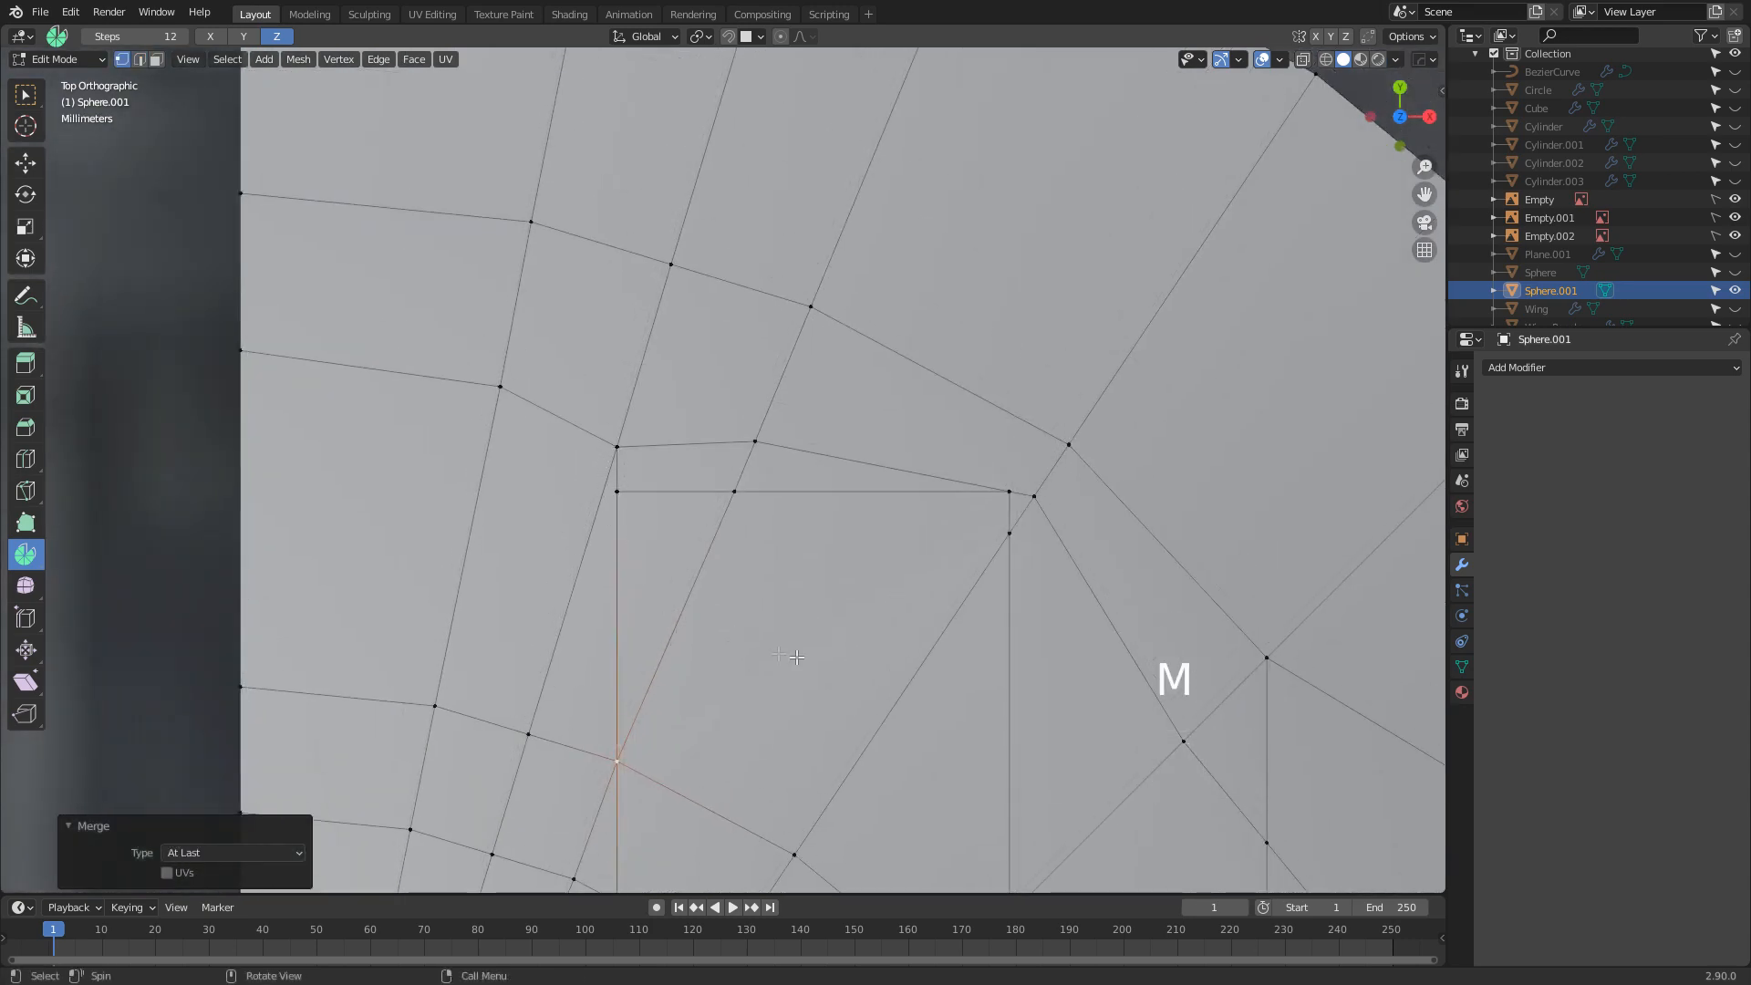
pyautogui.keyDown('shift'); pyautogui.moveTo(796, 657); pyautogui.dragTo(654, 543, button='middle'); pyautogui.keyUp('shift')
pyautogui.click(896, 385)
pyautogui.keyDown('shift'); pyautogui.click(866, 381); pyautogui.keyUp('shift')
pyautogui.keyDown('shift'); pyautogui.click(867, 419); pyautogui.keyUp('shift')
pyautogui.press('m')
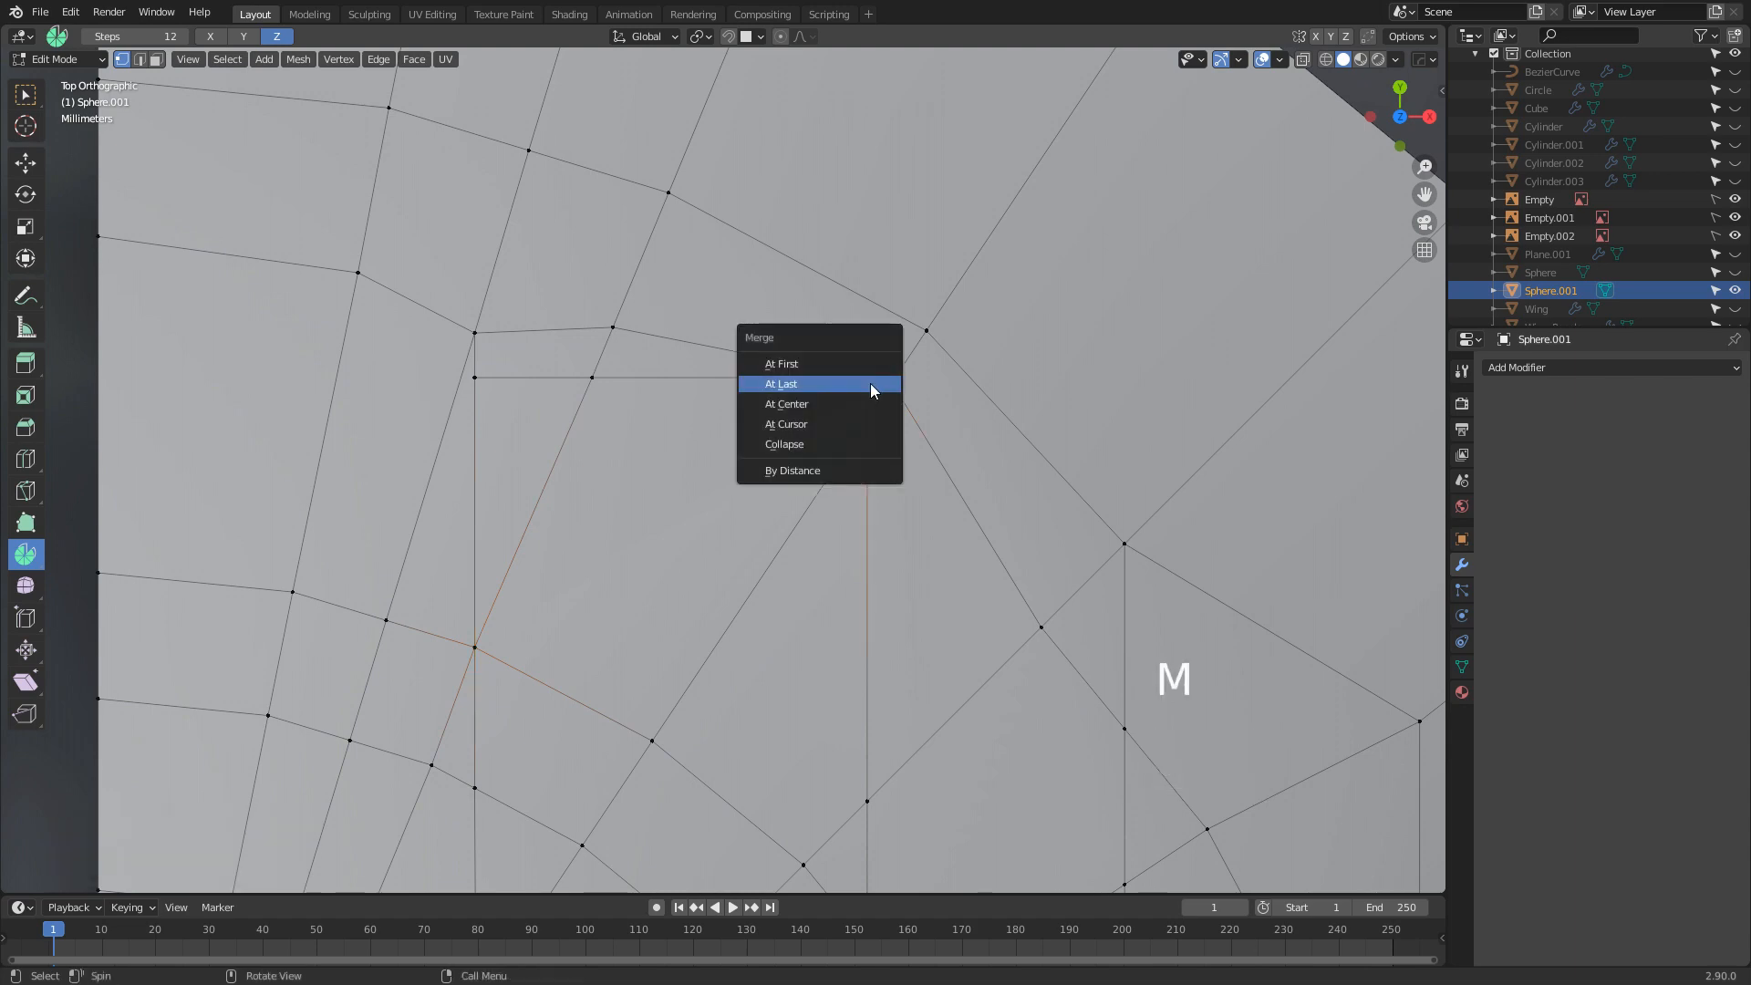
pyautogui.click(870, 387)
# In wireframe shading, select all the faces inside the small outer window outline
pyautogui.scroll(-7, 950, 658)
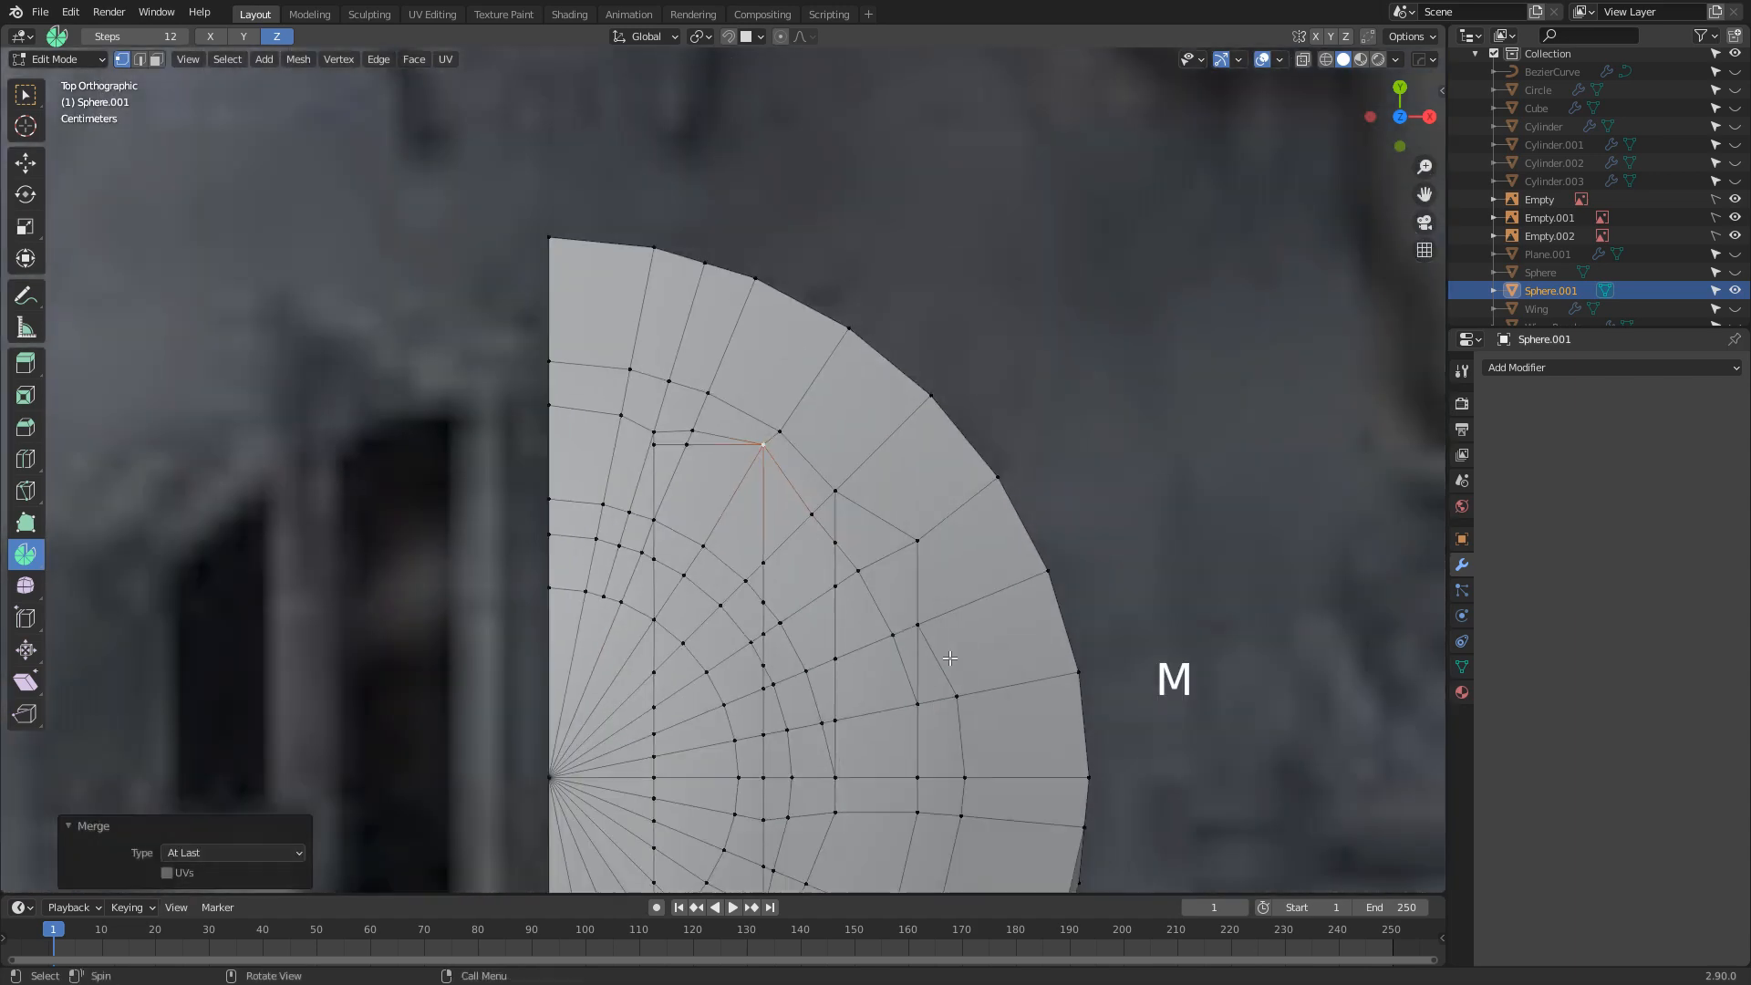
pyautogui.keyDown('shift'); pyautogui.moveTo(950, 658); pyautogui.dragTo(917, 415, button='middle'); pyautogui.keyUp('shift')
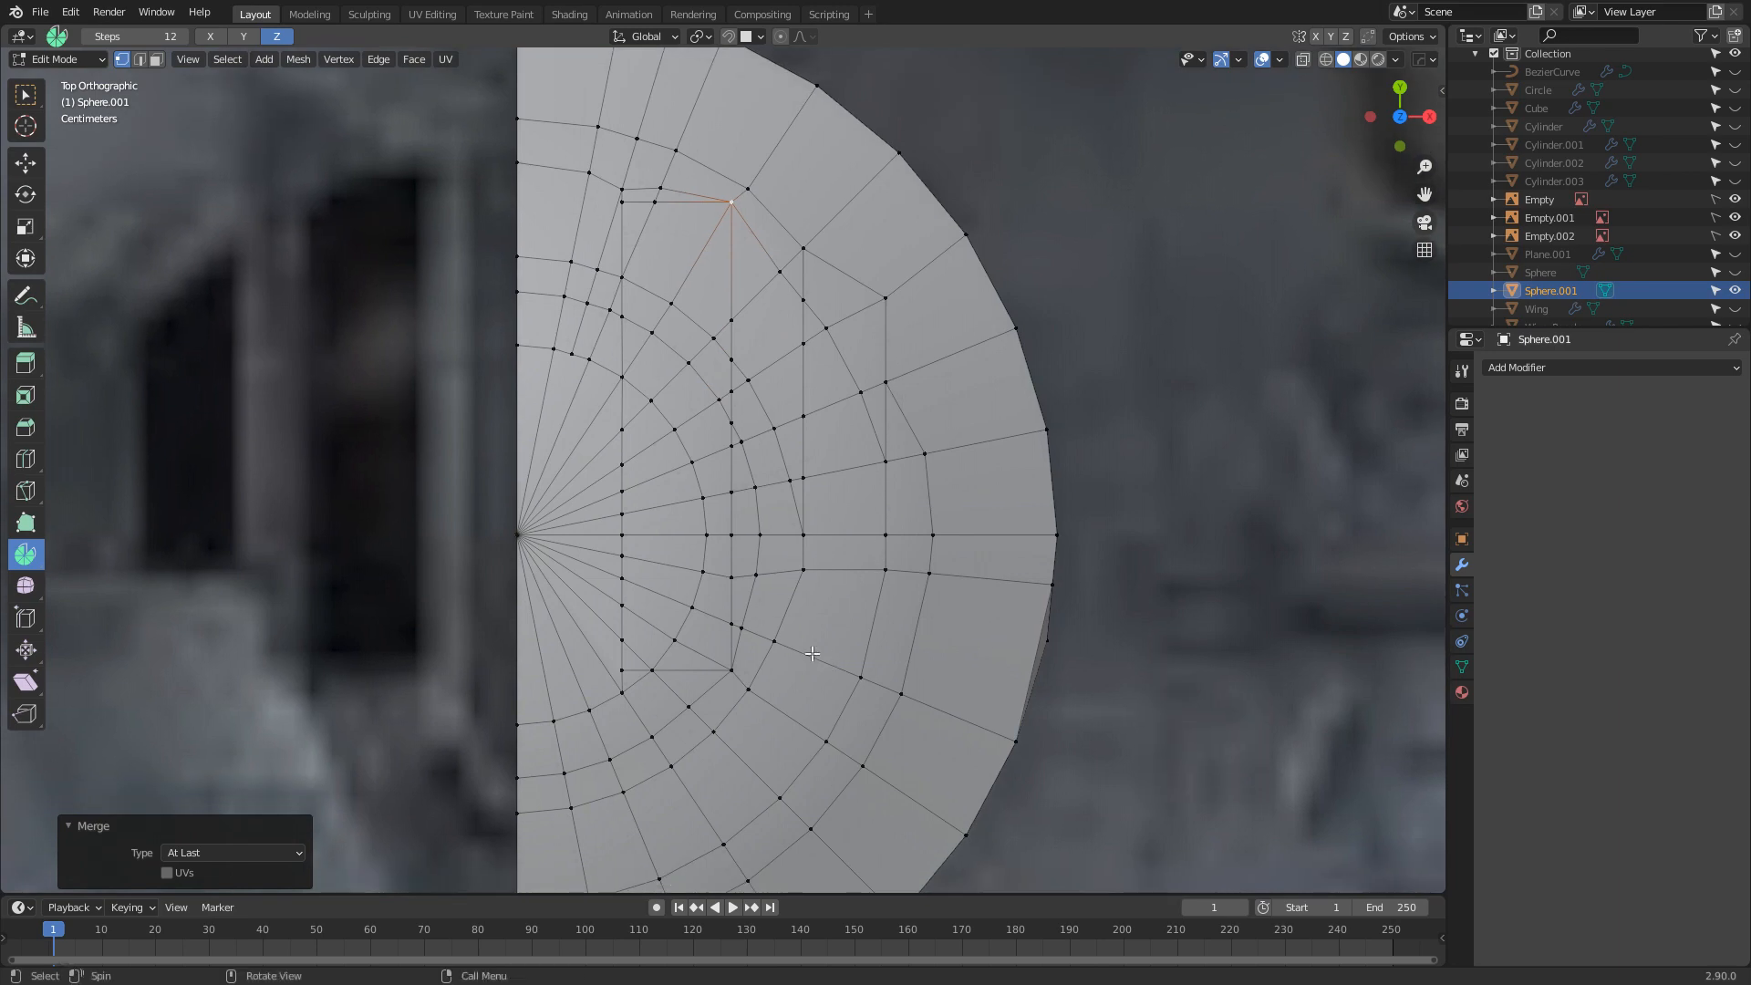
pyautogui.press('z')
pyautogui.click(802, 747)
pyautogui.click(784, 643)
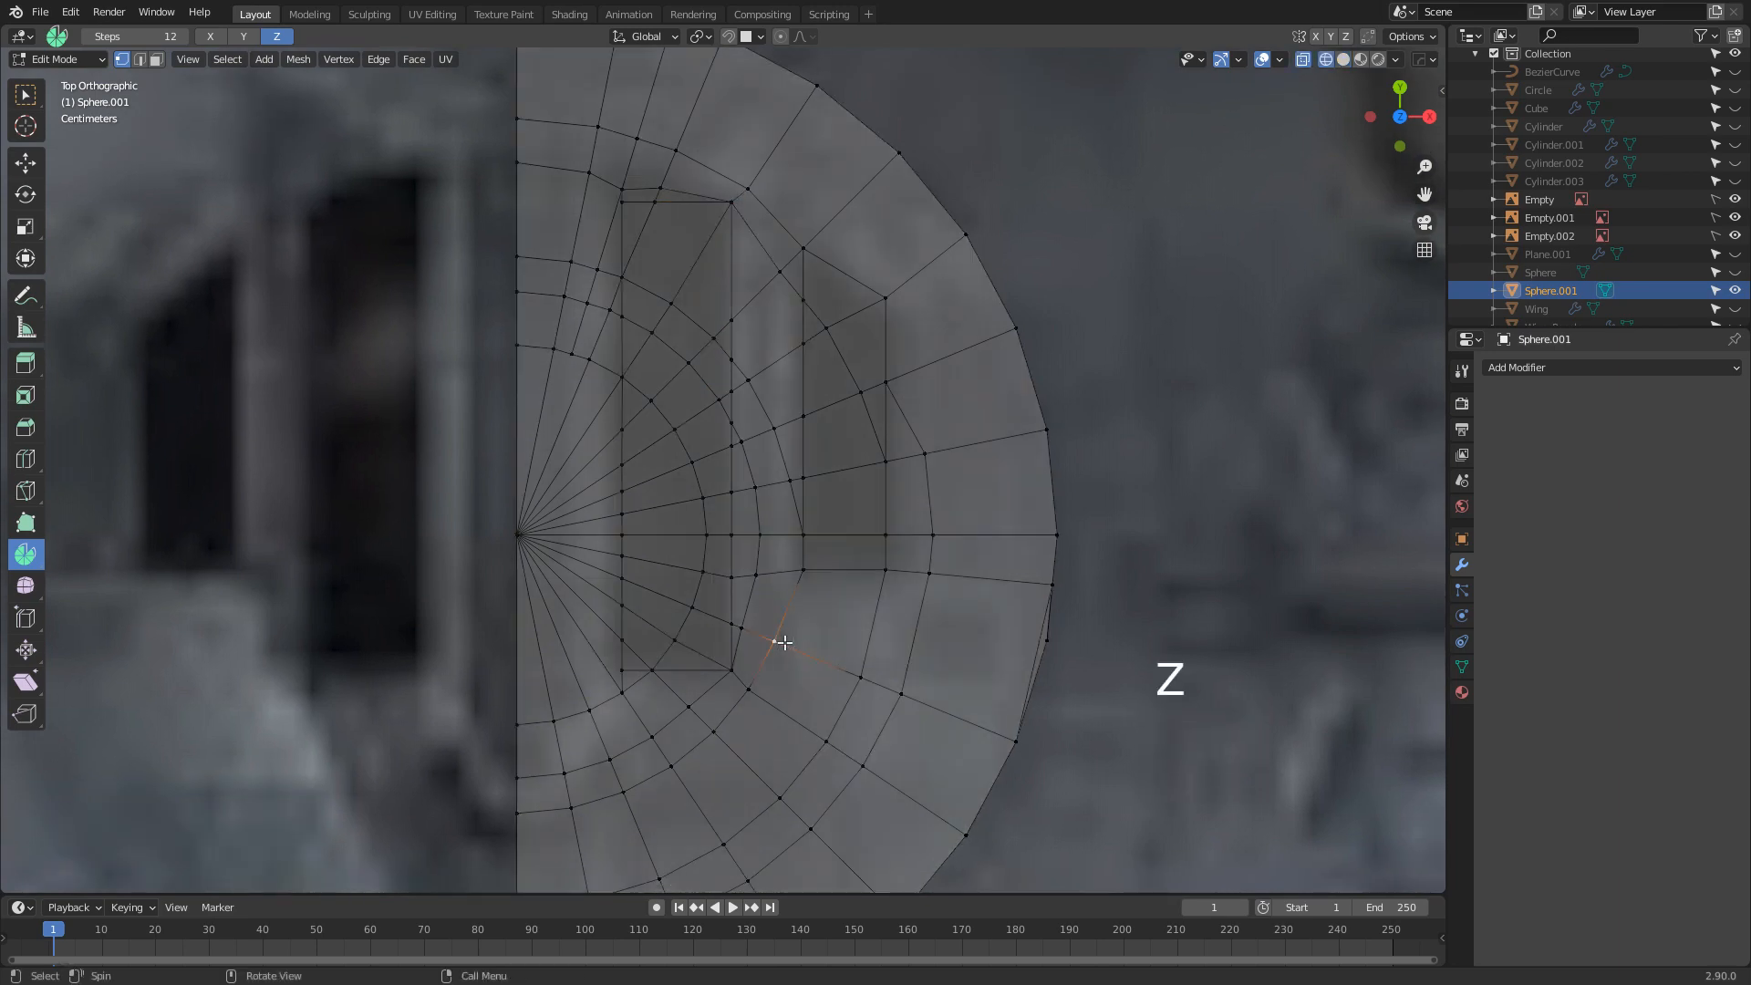
pyautogui.scroll(-3, 807, 598)
pyautogui.keyDown('shift'); pyautogui.moveTo(771, 619); pyautogui.dragTo(909, 599, button='middle'); pyautogui.keyUp('shift')
pyautogui.keyDown('shift'); pyautogui.moveTo(993, 561); pyautogui.dragTo(898, 579, button='middle'); pyautogui.keyUp('shift')
pyautogui.scroll(4, 898, 579)
pyautogui.press('3')
pyautogui.click(948, 570)
pyautogui.keyDown('shift'); pyautogui.click(954, 520); pyautogui.keyUp('shift')
pyautogui.keyDown('shift'); pyautogui.click(979, 431); pyautogui.keyUp('shift')
pyautogui.keyDown('shift'); pyautogui.click(994, 354); pyautogui.keyUp('shift')
pyautogui.keyDown('shift'); pyautogui.click(958, 248); pyautogui.keyUp('shift')
pyautogui.keyDown('shift'); pyautogui.click(923, 312); pyautogui.keyUp('shift')
pyautogui.keyDown('shift'); pyautogui.click(944, 357); pyautogui.keyUp('shift')
pyautogui.keyDown('shift'); pyautogui.click(997, 394); pyautogui.keyUp('shift')
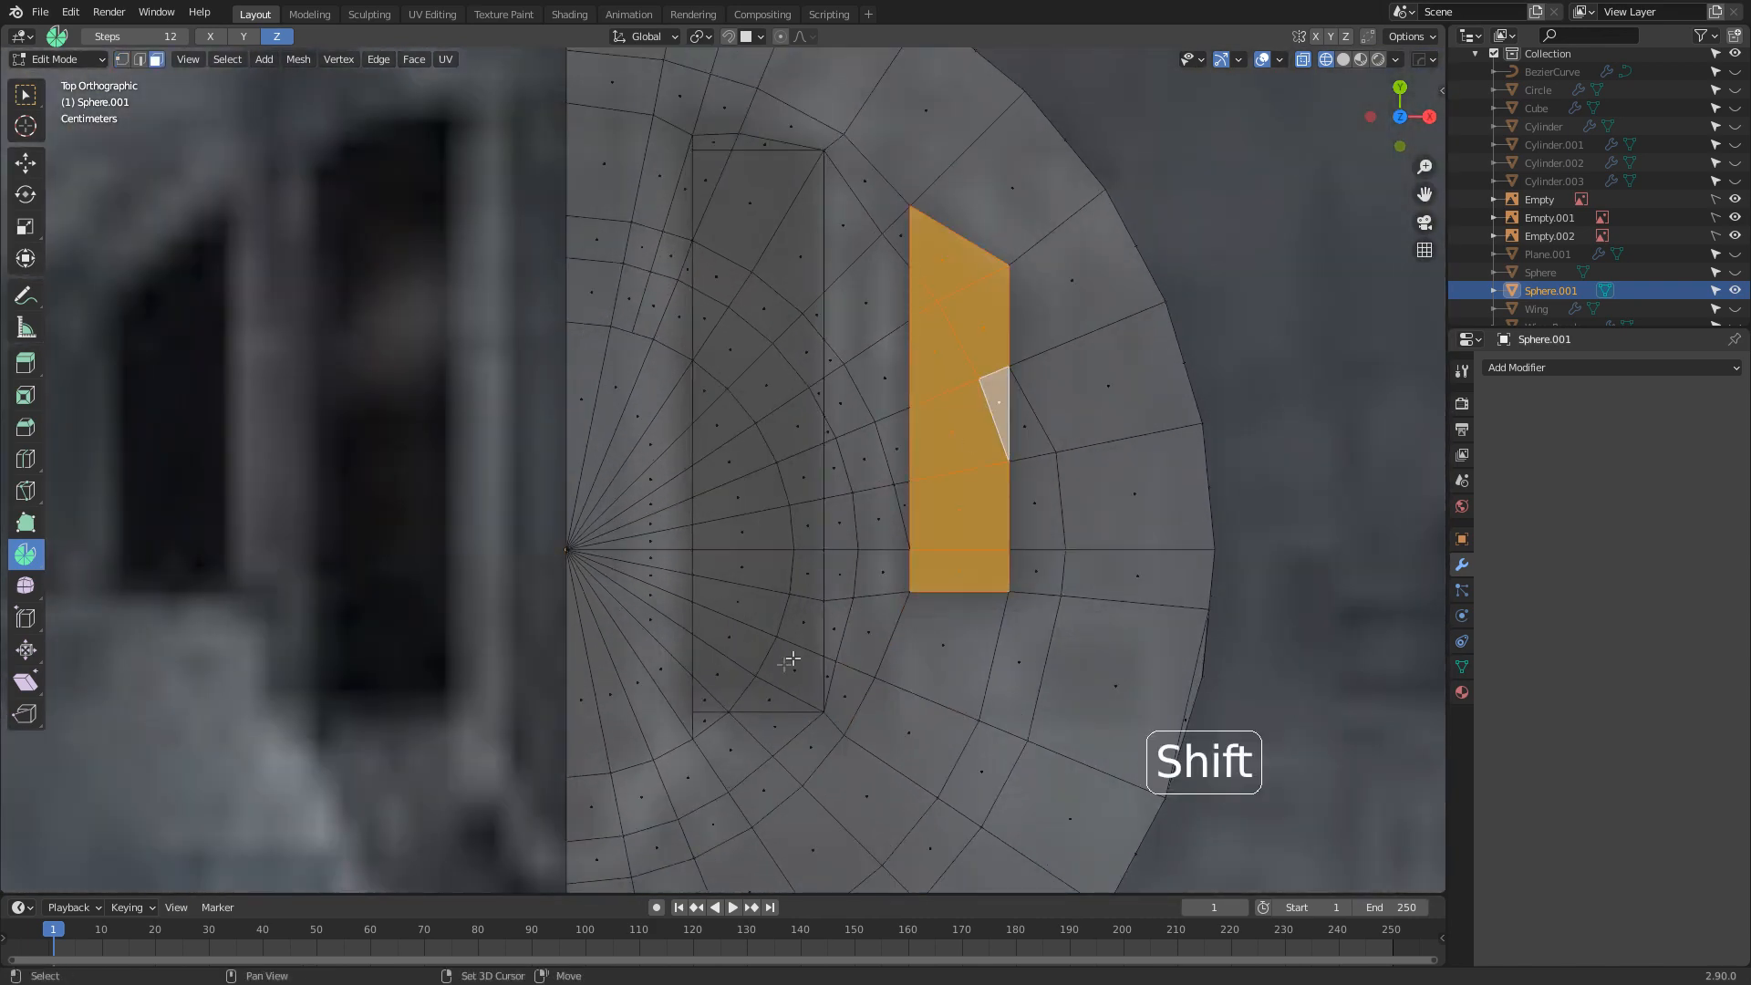
# Add the large window's faces to the selection and extrude both window areas by -0.00547 m along Z
pyautogui.keyDown('shift'); pyautogui.click(784, 680); pyautogui.keyUp('shift')
pyautogui.press('c')
pyautogui.moveTo(743, 672)
pyautogui.mouseDown()
pyautogui.moveTo(723, 665)
pyautogui.moveTo(723, 680)
pyautogui.moveTo(798, 497)
pyautogui.moveTo(785, 302)
pyautogui.moveTo(741, 180)
pyautogui.moveTo(726, 273)
pyautogui.moveTo(762, 619)
pyautogui.moveTo(766, 388)
pyautogui.moveTo(732, 357)
pyautogui.mouseUp()
pyautogui.moveTo(783, 429); pyautogui.dragTo(735, 625, button='middle')
pyautogui.press('e')
pyautogui.press('z')
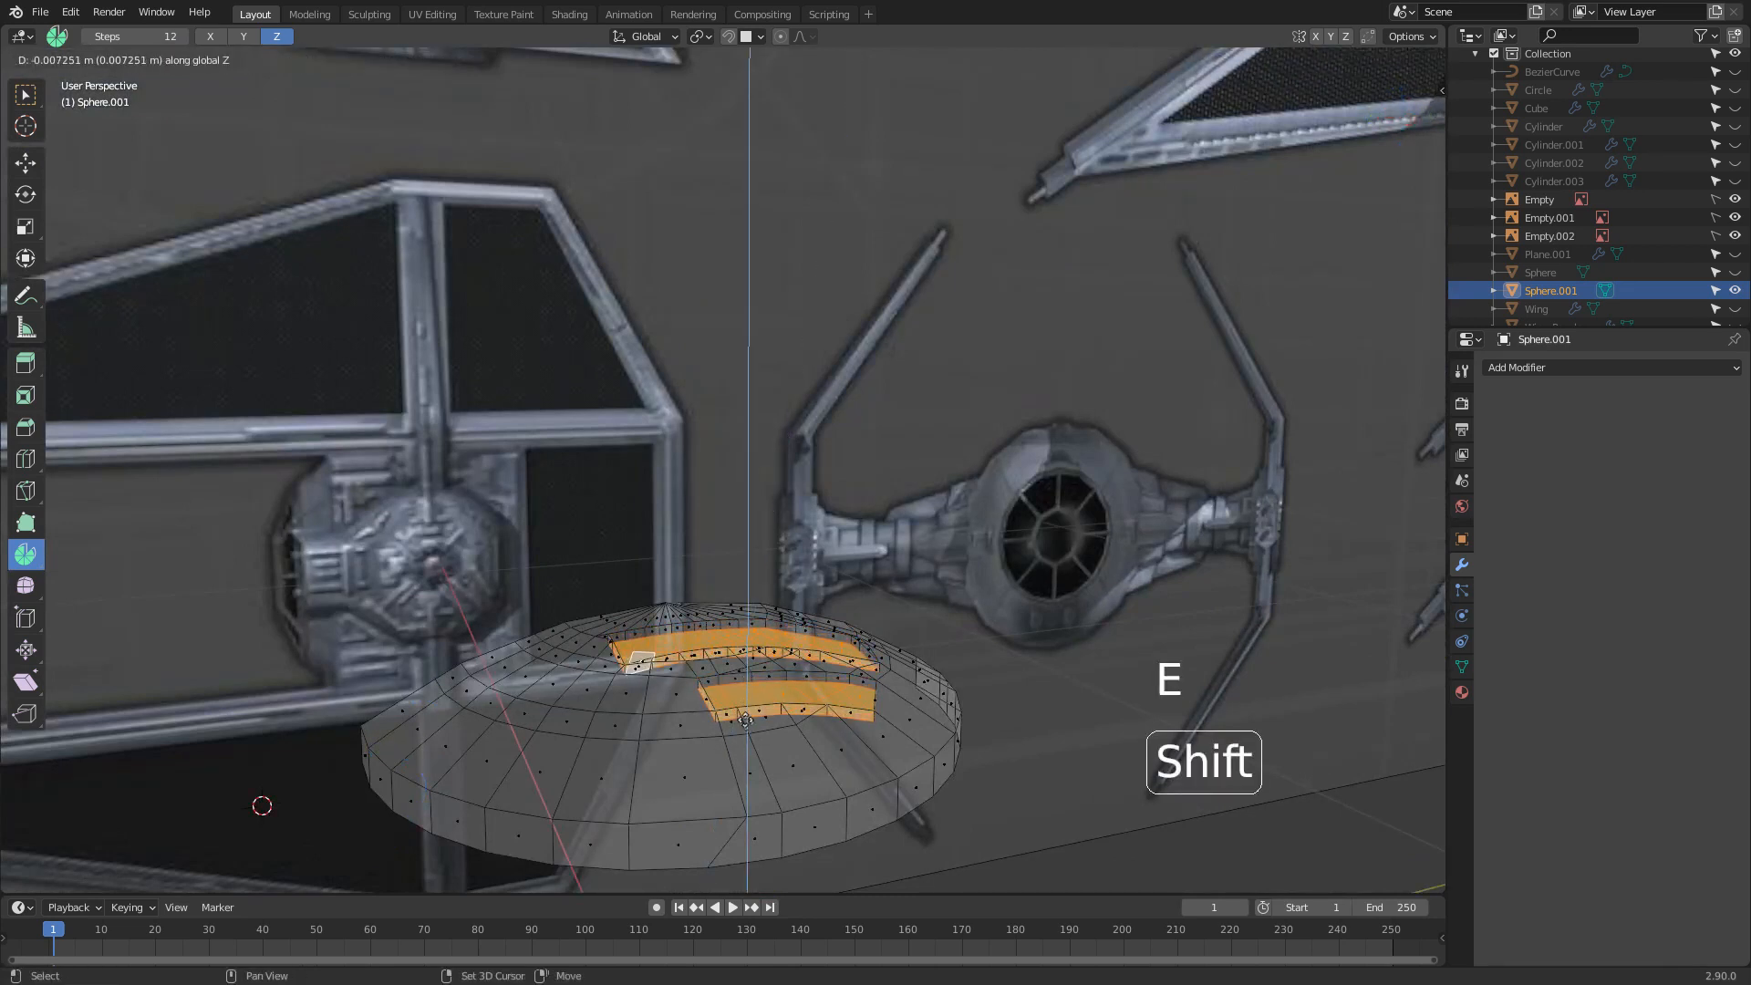
pyautogui.click(745, 721)
# Assign the Glass material to the recessed window faces and return to solid shading in Object Mode
pyautogui.click(1463, 692)
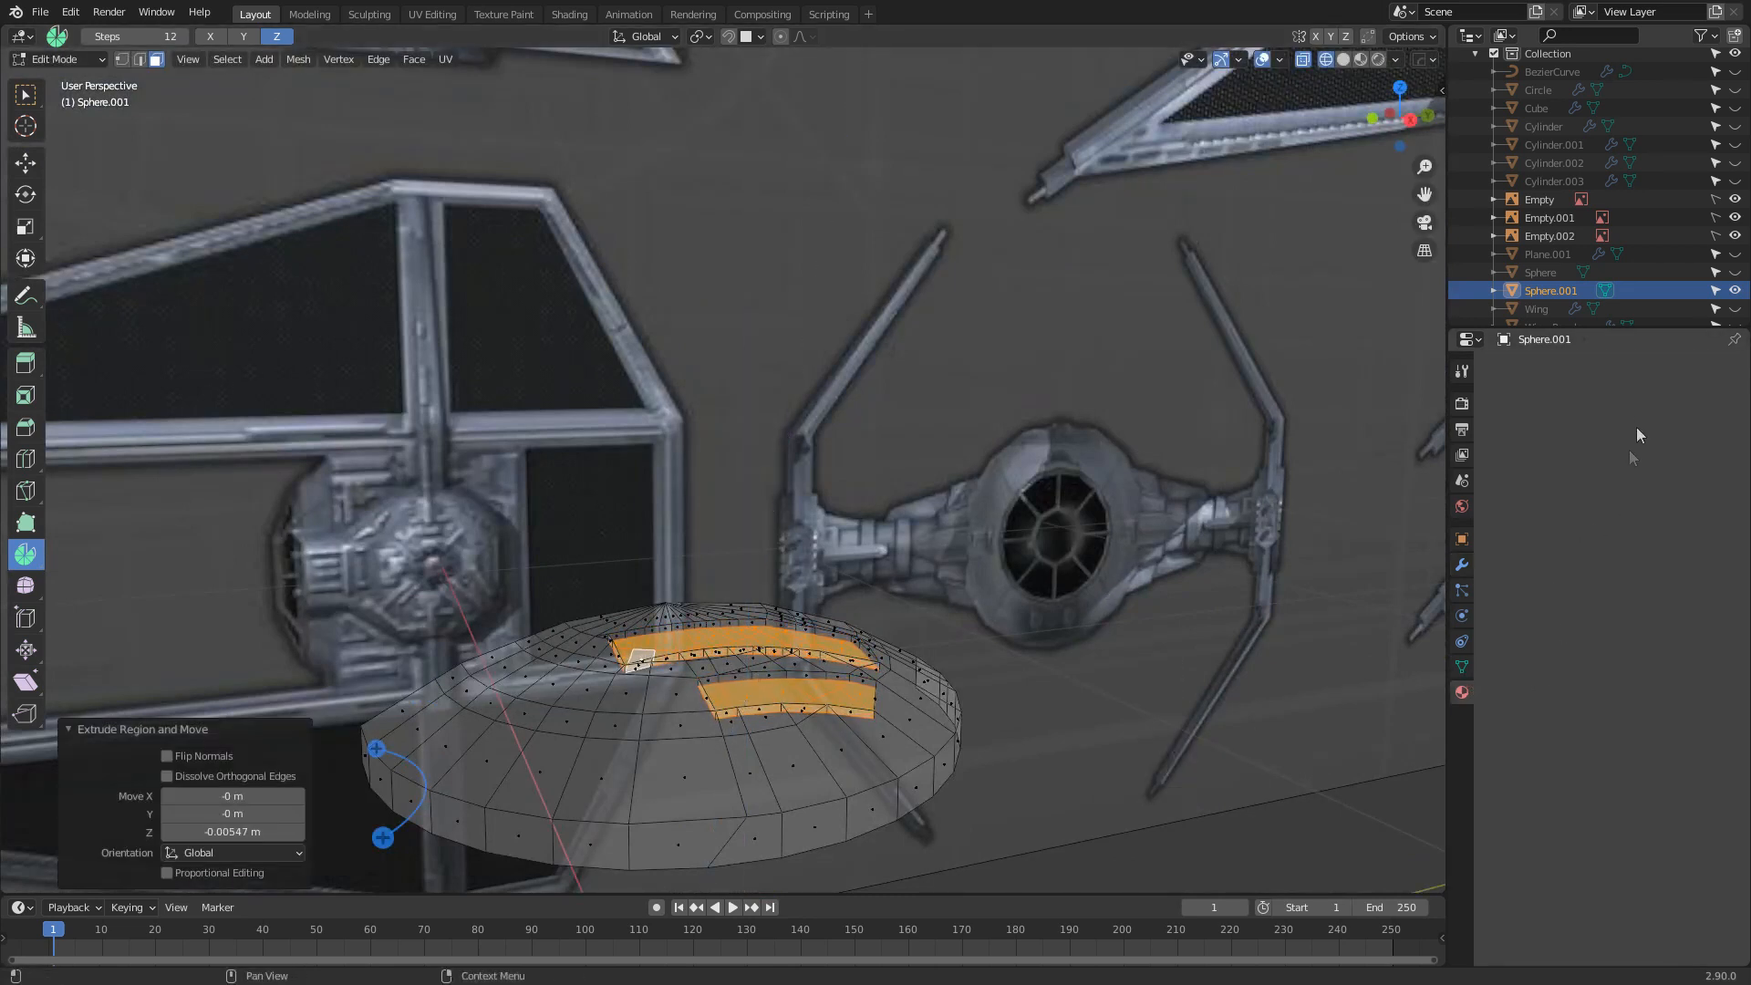
pyautogui.click(1622, 424)
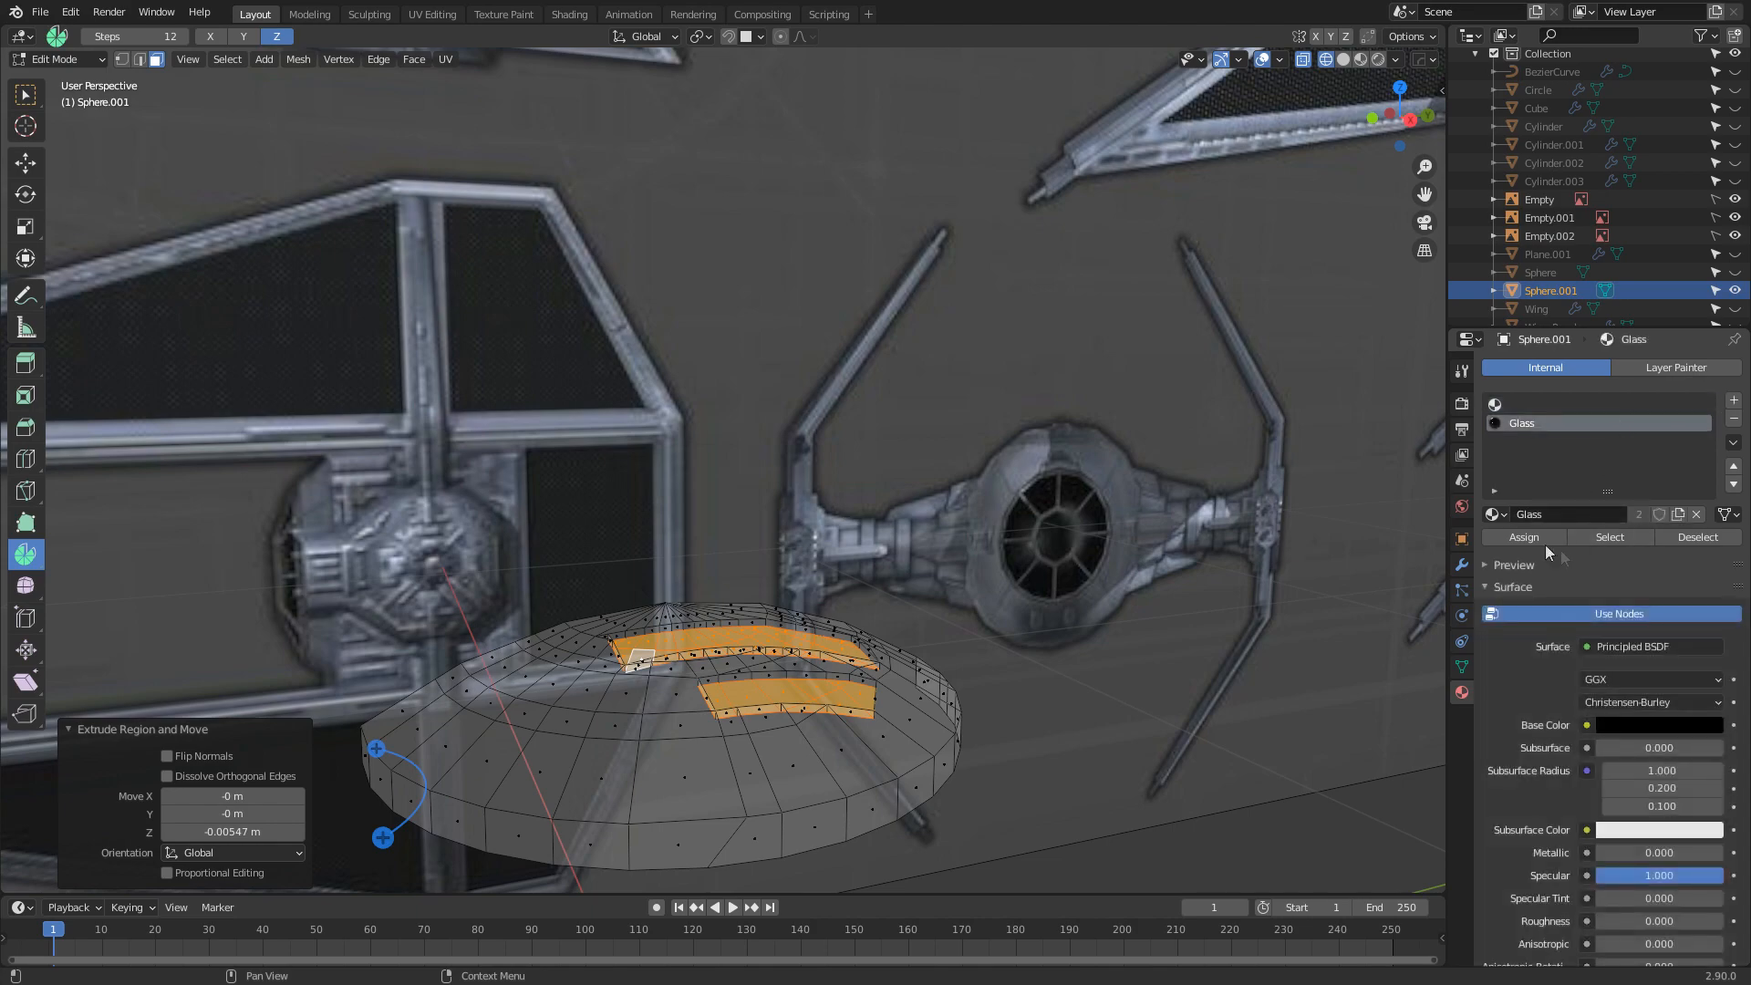
pyautogui.moveTo(1049, 666); pyautogui.dragTo(1163, 707, button='middle')
pyautogui.press('z')
pyautogui.click(1131, 691)
pyautogui.scroll(-3, 1122, 691)
pyautogui.press('Tab')
# Add a Mirror modifier on the X axis to the half dome
pyautogui.click(1462, 565)
pyautogui.click(1605, 367)
pyautogui.click(1336, 547)
# Examine the mirrored dome and its windows against the cockpit hatch in the reference images
pyautogui.moveTo(1095, 629); pyautogui.dragTo(956, 641, button='middle')
pyautogui.scroll(-5, 916, 571)
pyautogui.moveTo(916, 575); pyautogui.dragTo(834, 748, button='middle')
pyautogui.keyDown('shift'); pyautogui.moveTo(835, 730); pyautogui.dragTo(976, 424, button='middle'); pyautogui.keyUp('shift')
pyautogui.scroll(3, 876, 639)
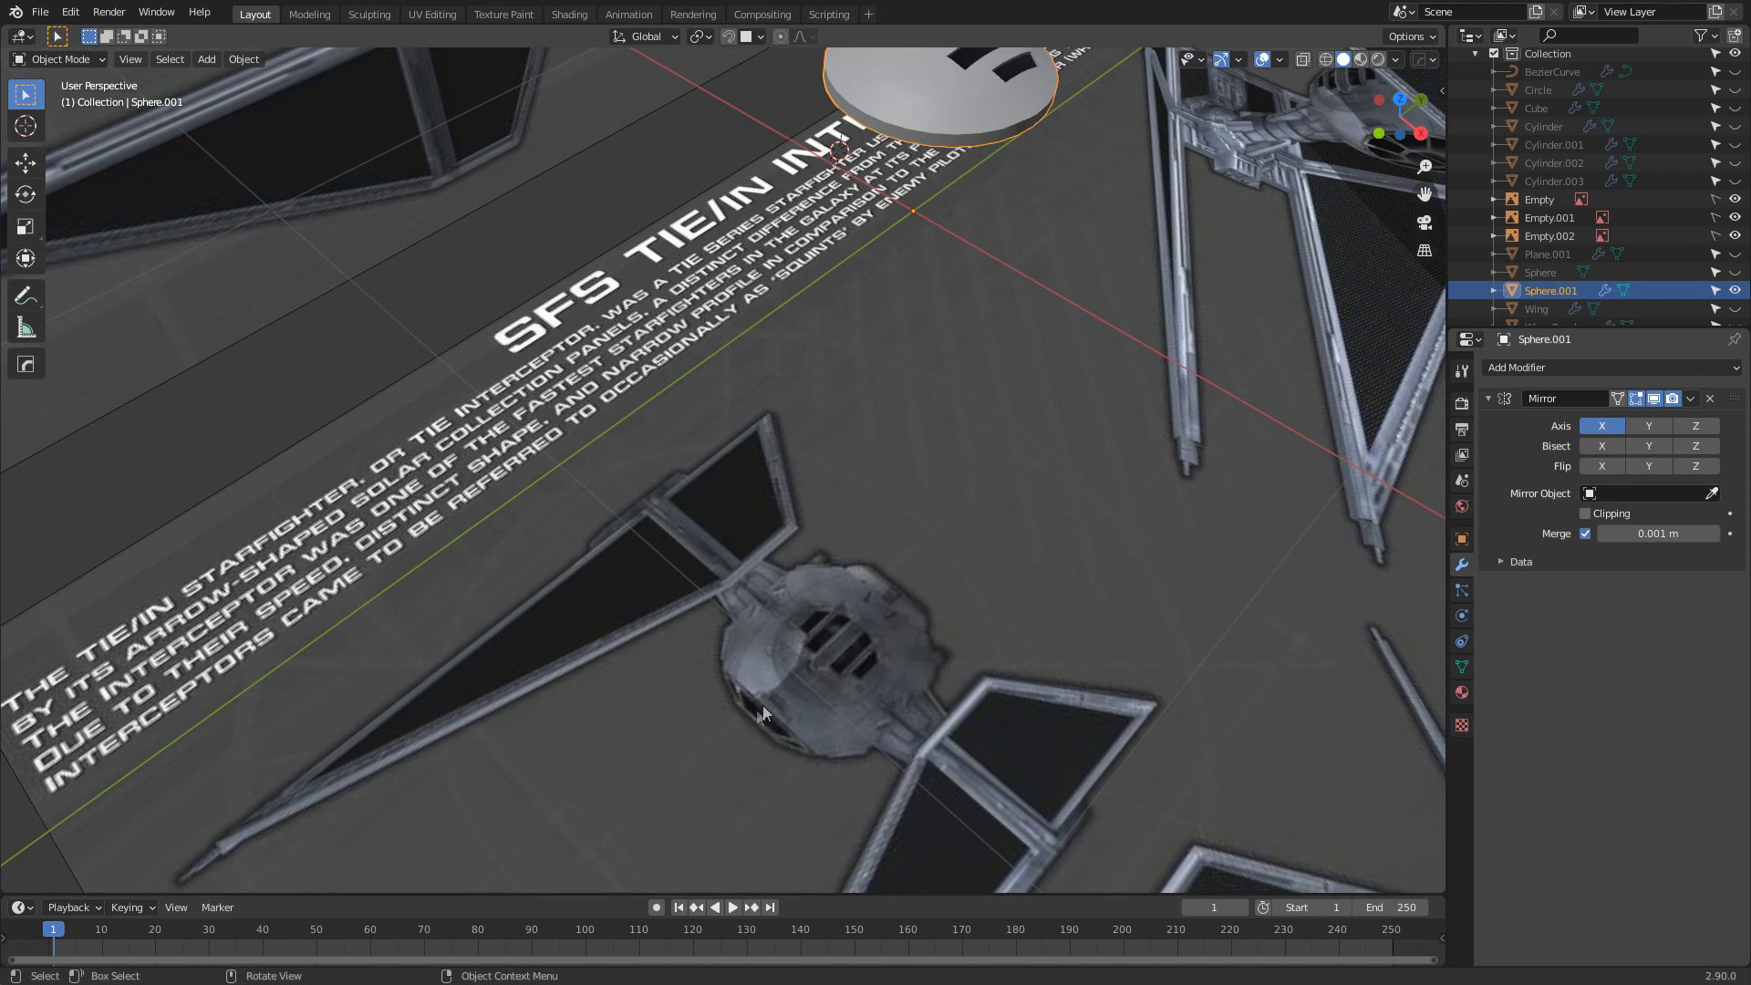
pyautogui.scroll(-5, 1067, 542)
pyautogui.moveTo(1052, 534); pyautogui.dragTo(816, 653, button='middle')
pyautogui.scroll(6, 1080, 536)
pyautogui.moveTo(775, 629); pyautogui.dragTo(830, 713, button='middle')
pyautogui.scroll(3, 845, 655)
pyautogui.keyDown('shift'); pyautogui.moveTo(664, 747); pyautogui.dragTo(565, 835, button='middle'); pyautogui.keyUp('shift')
pyautogui.scroll(-2, 584, 695)
pyautogui.keyDown('shift'); pyautogui.moveTo(613, 737); pyautogui.dragTo(797, 418, button='middle'); pyautogui.keyUp('shift')
pyautogui.scroll(-3, 798, 421)
pyautogui.keyDown('shift'); pyautogui.moveTo(780, 828); pyautogui.dragTo(769, 781, button='middle'); pyautogui.keyUp('shift')
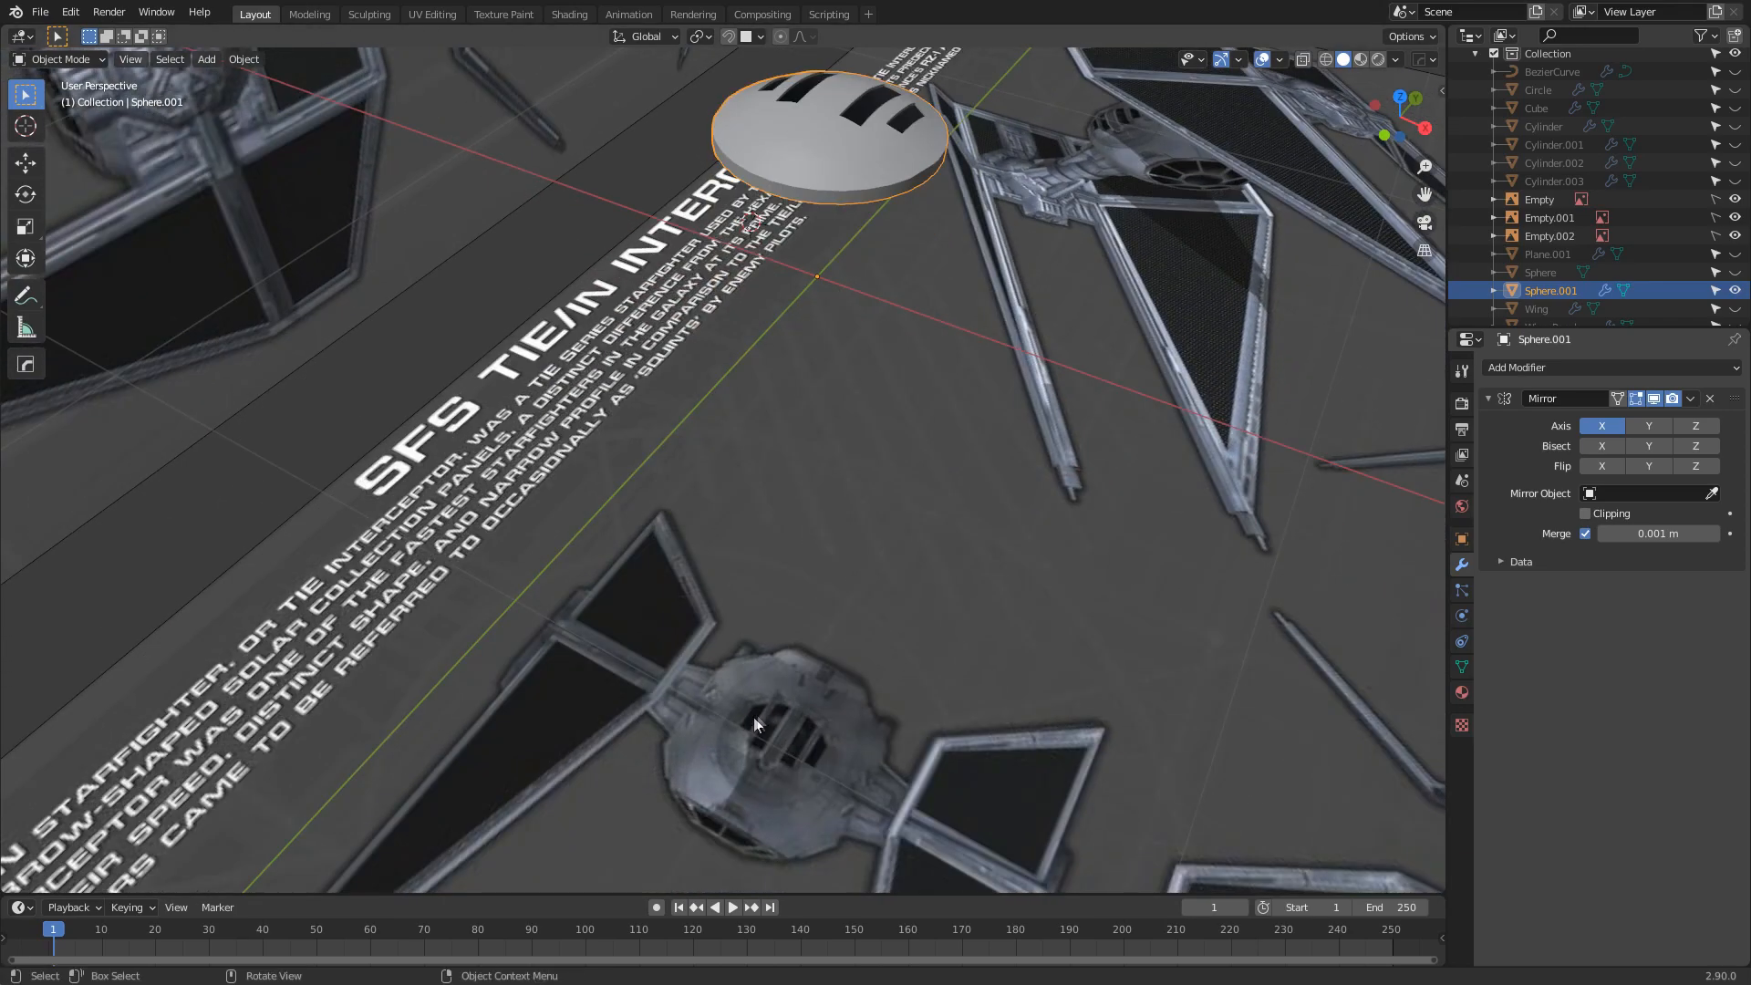
pyautogui.keyDown('shift'); pyautogui.moveTo(697, 689); pyautogui.dragTo(579, 808, button='middle'); pyautogui.keyUp('shift')
pyautogui.moveTo(588, 680); pyautogui.dragTo(355, 597, button='middle')
pyautogui.keyDown('shift'); pyautogui.moveTo(748, 589); pyautogui.dragTo(881, 507, button='middle'); pyautogui.keyUp('shift')
pyautogui.scroll(2, 698, 721)
# Enter edge editing on the dome and snap the 3D cursor to an edge on its rim
pyautogui.press('Tab')
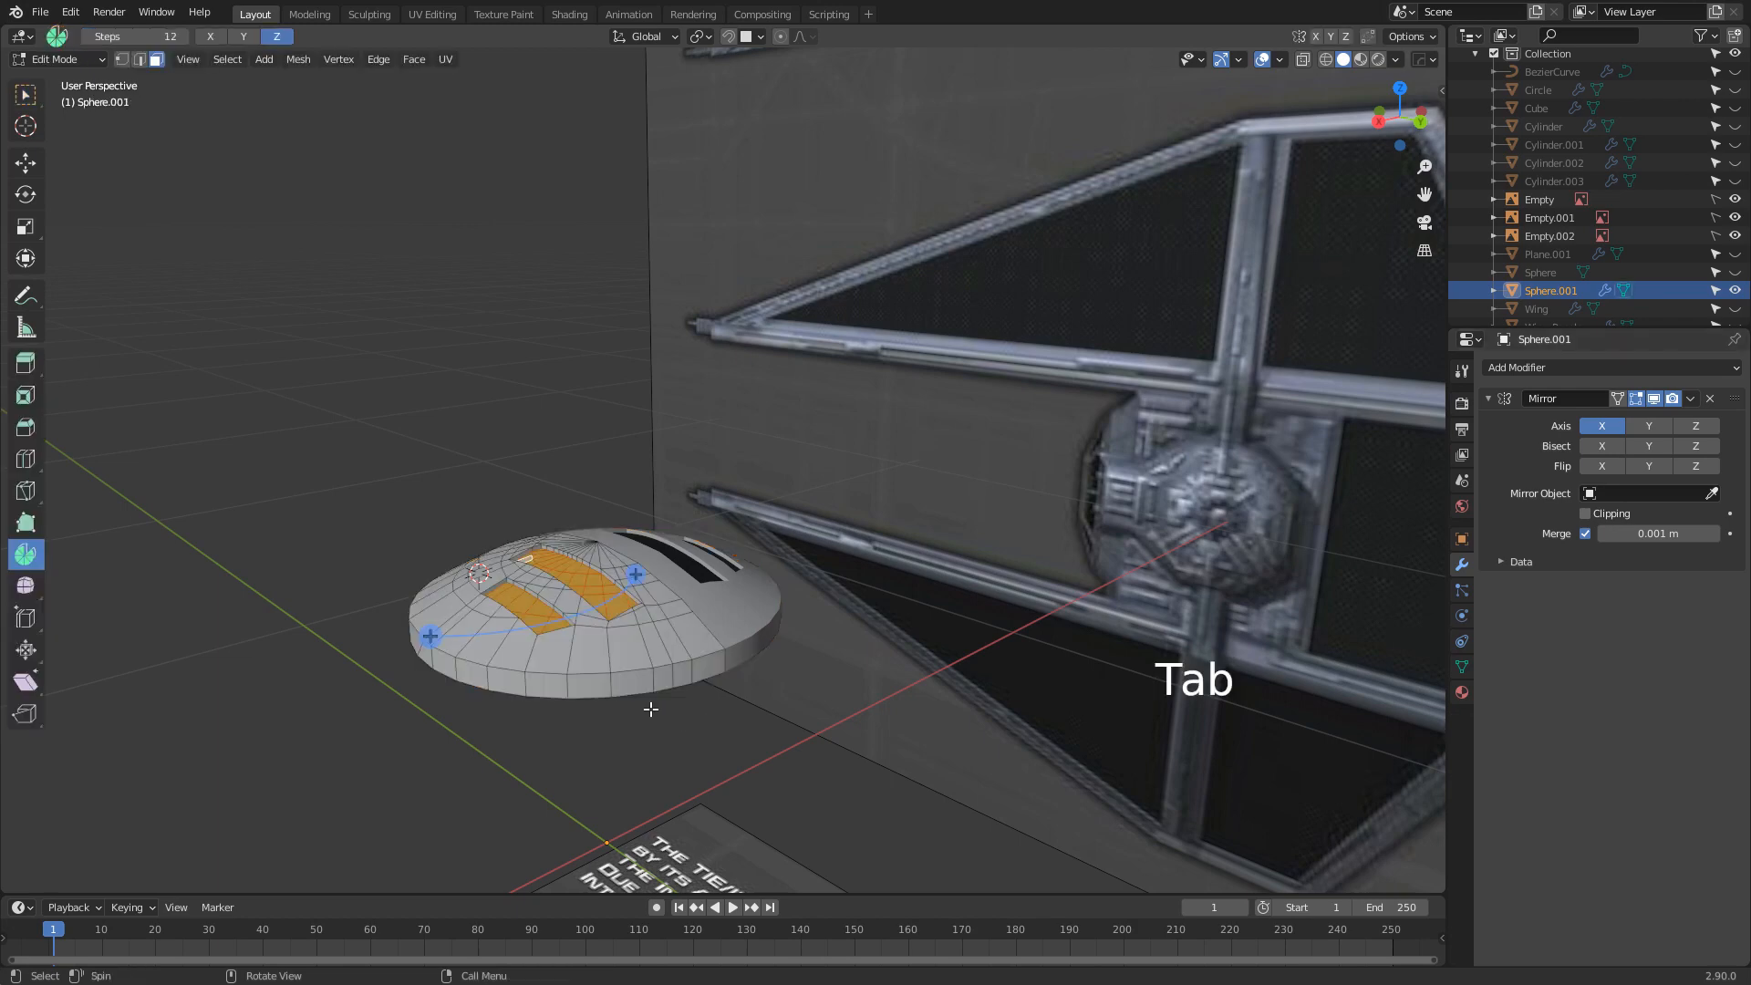
pyautogui.press('2')
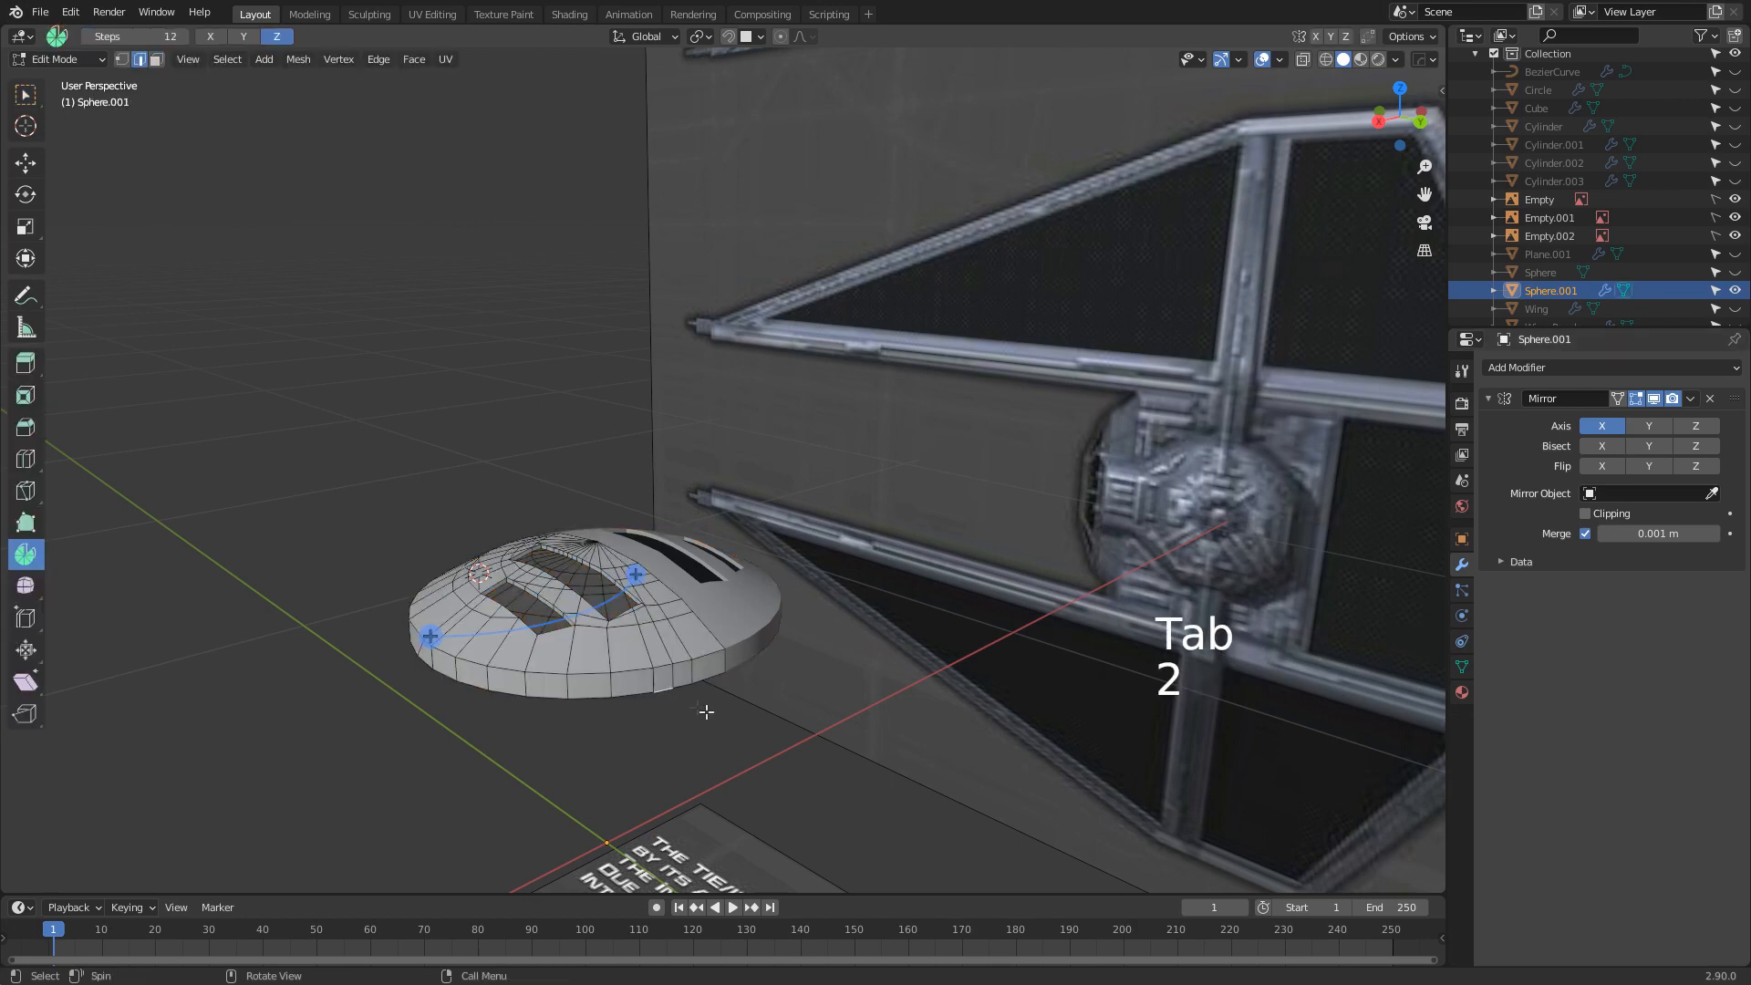
pyautogui.press('shift')
pyautogui.hotkey('shift', 's')
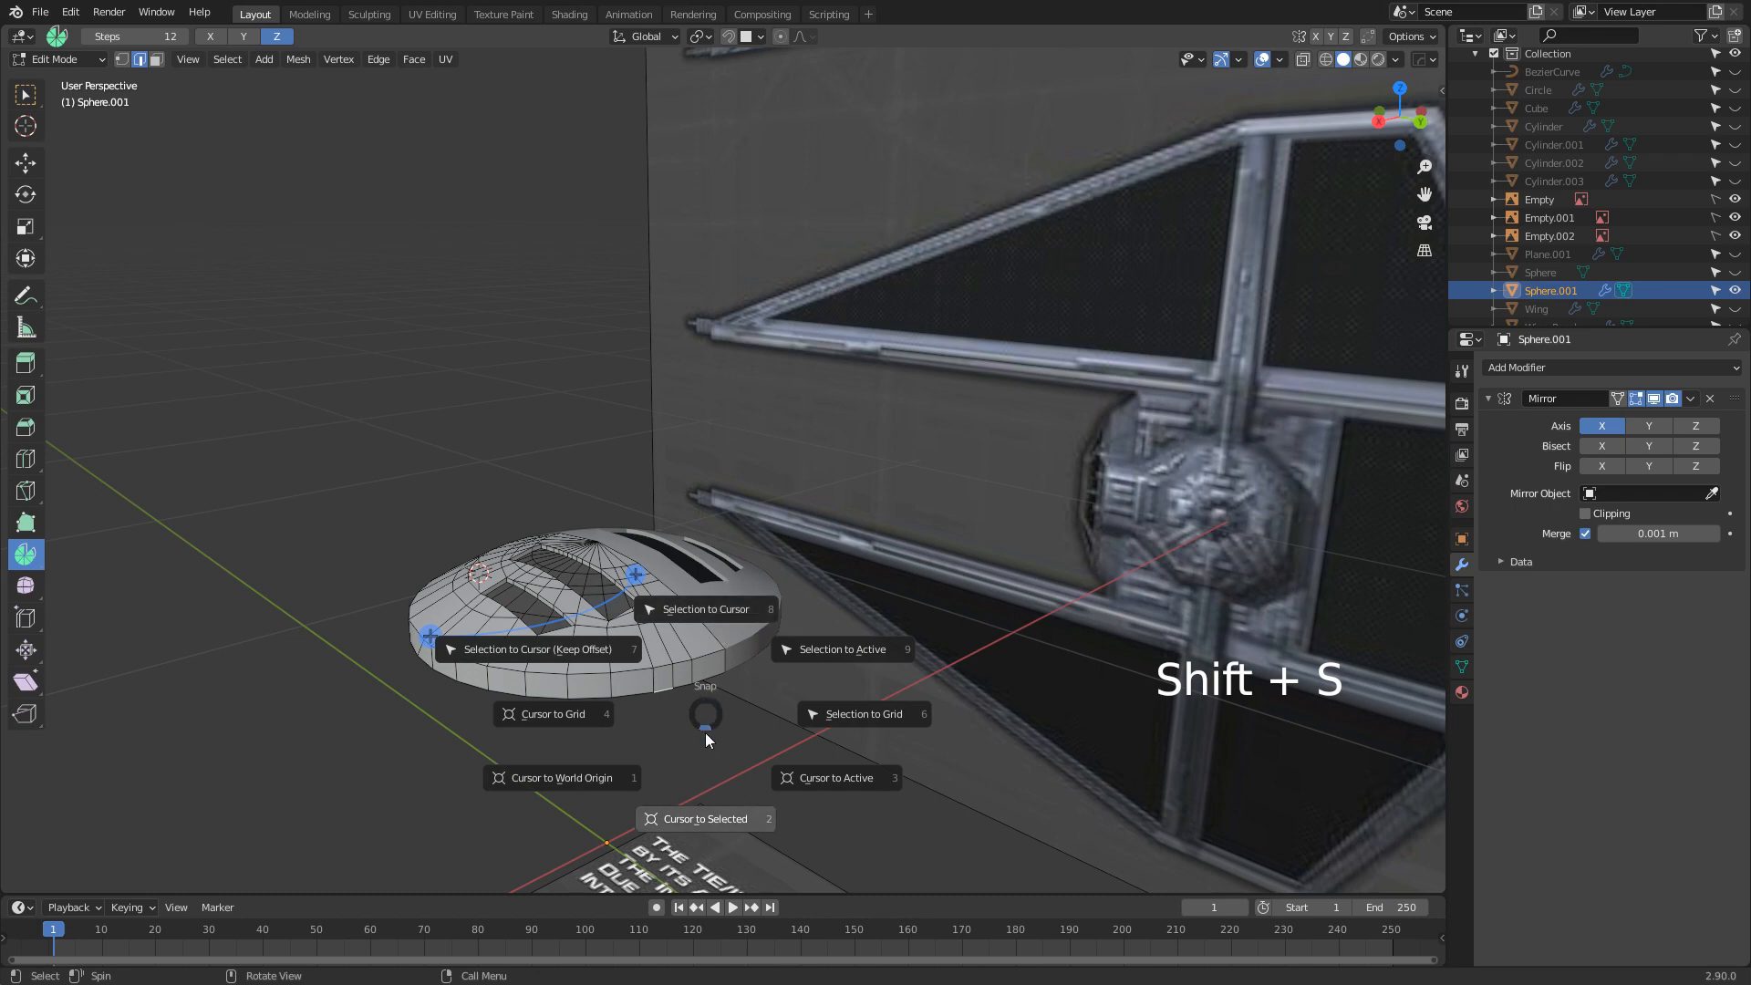
pyautogui.click(696, 817)
# Add a cylinder at the 3D cursor on the rim and scale it to 0.037
pyautogui.scroll(2, 693, 799)
pyautogui.keyDown('shift'); pyautogui.moveTo(692, 797); pyautogui.dragTo(748, 642, button='middle'); pyautogui.keyUp('shift')
pyautogui.hotkey('shift', 'a')
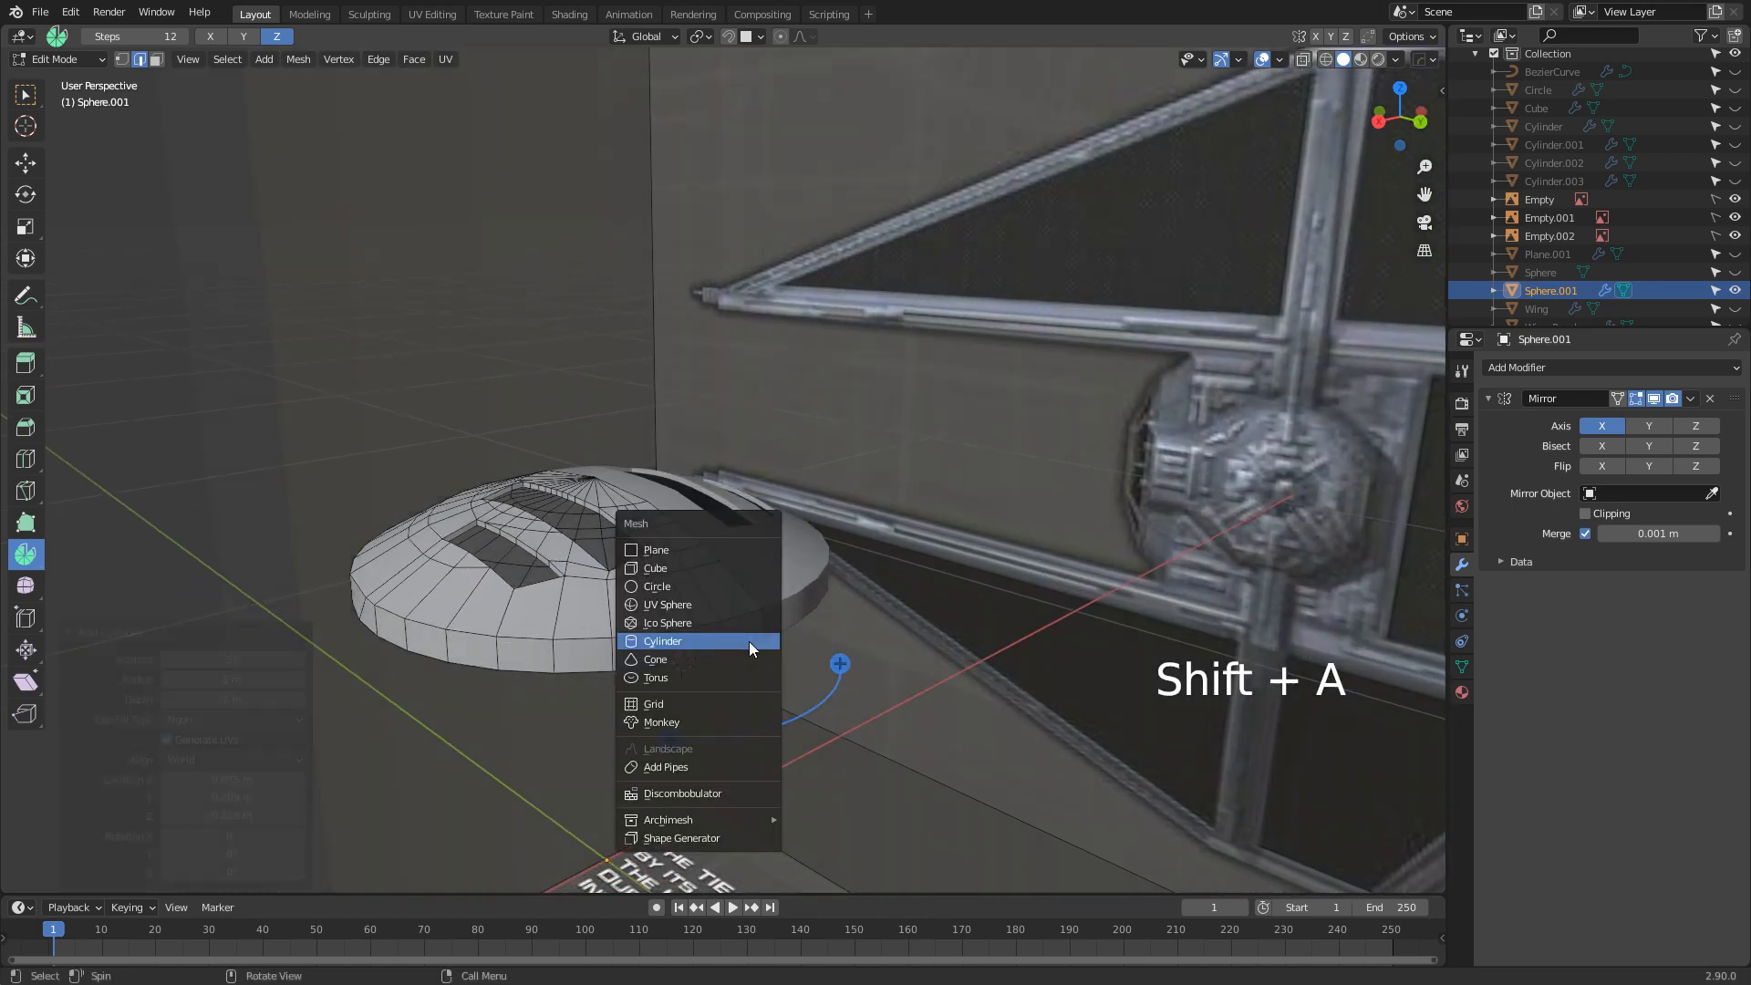
pyautogui.click(748, 642)
pyautogui.press('s')
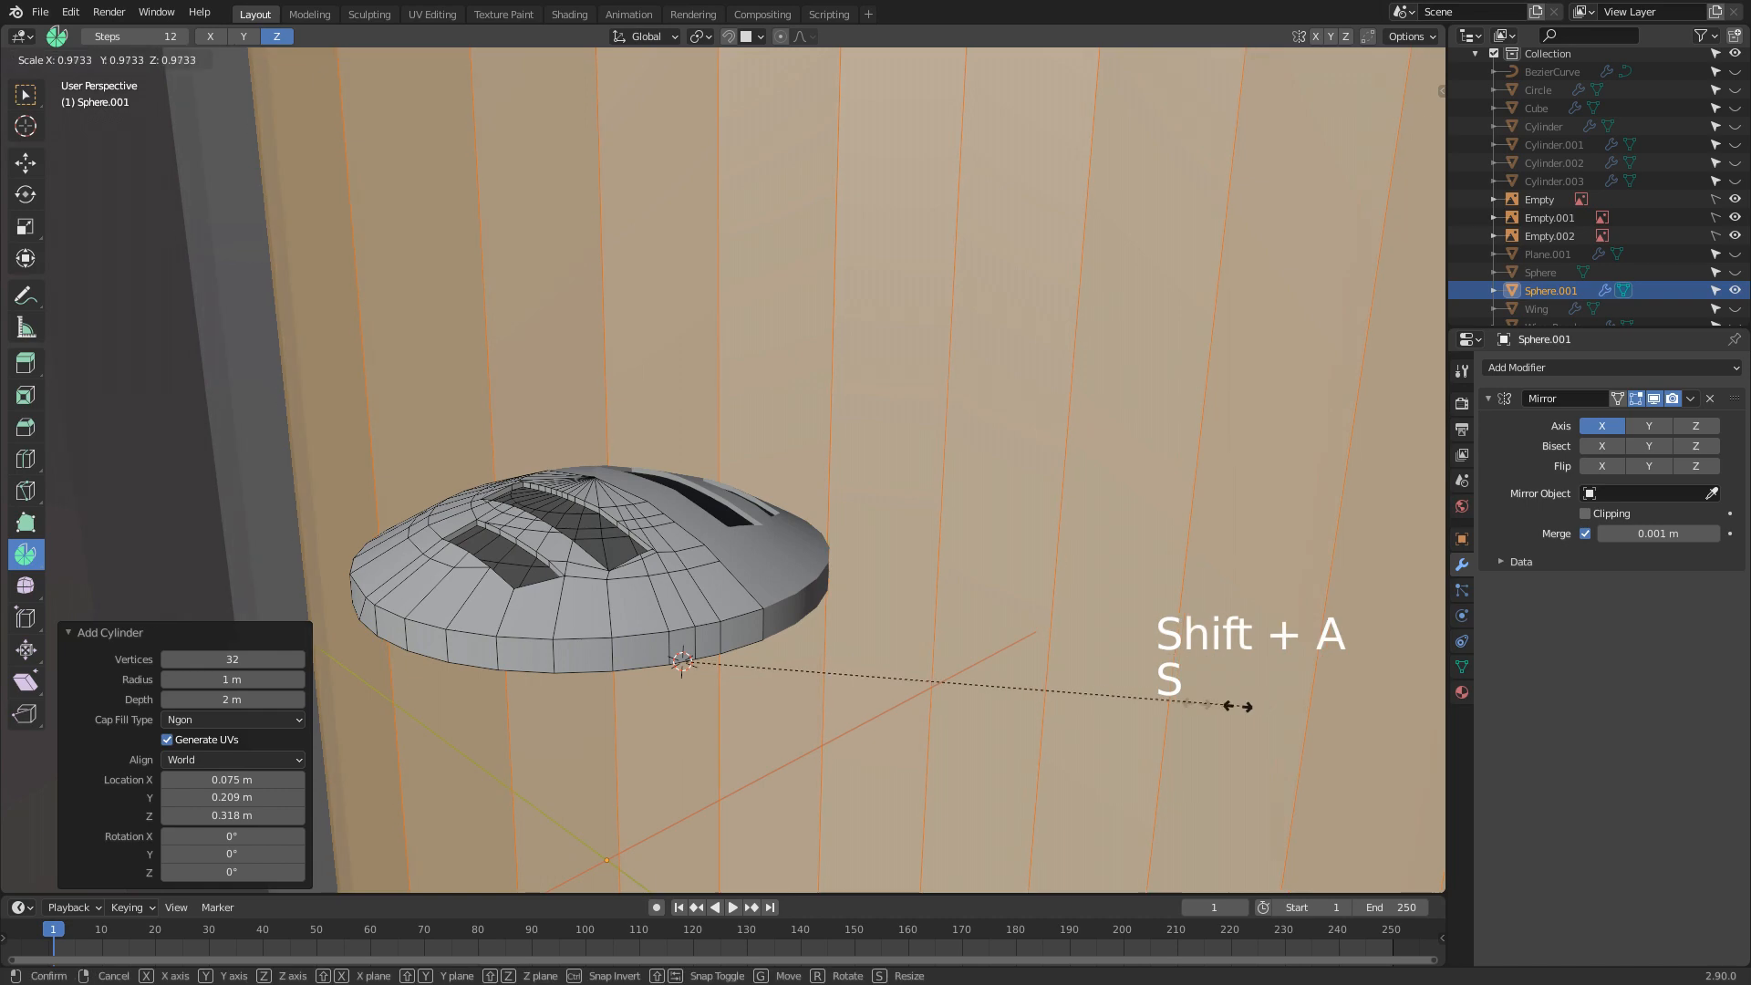
pyautogui.click(704, 658)
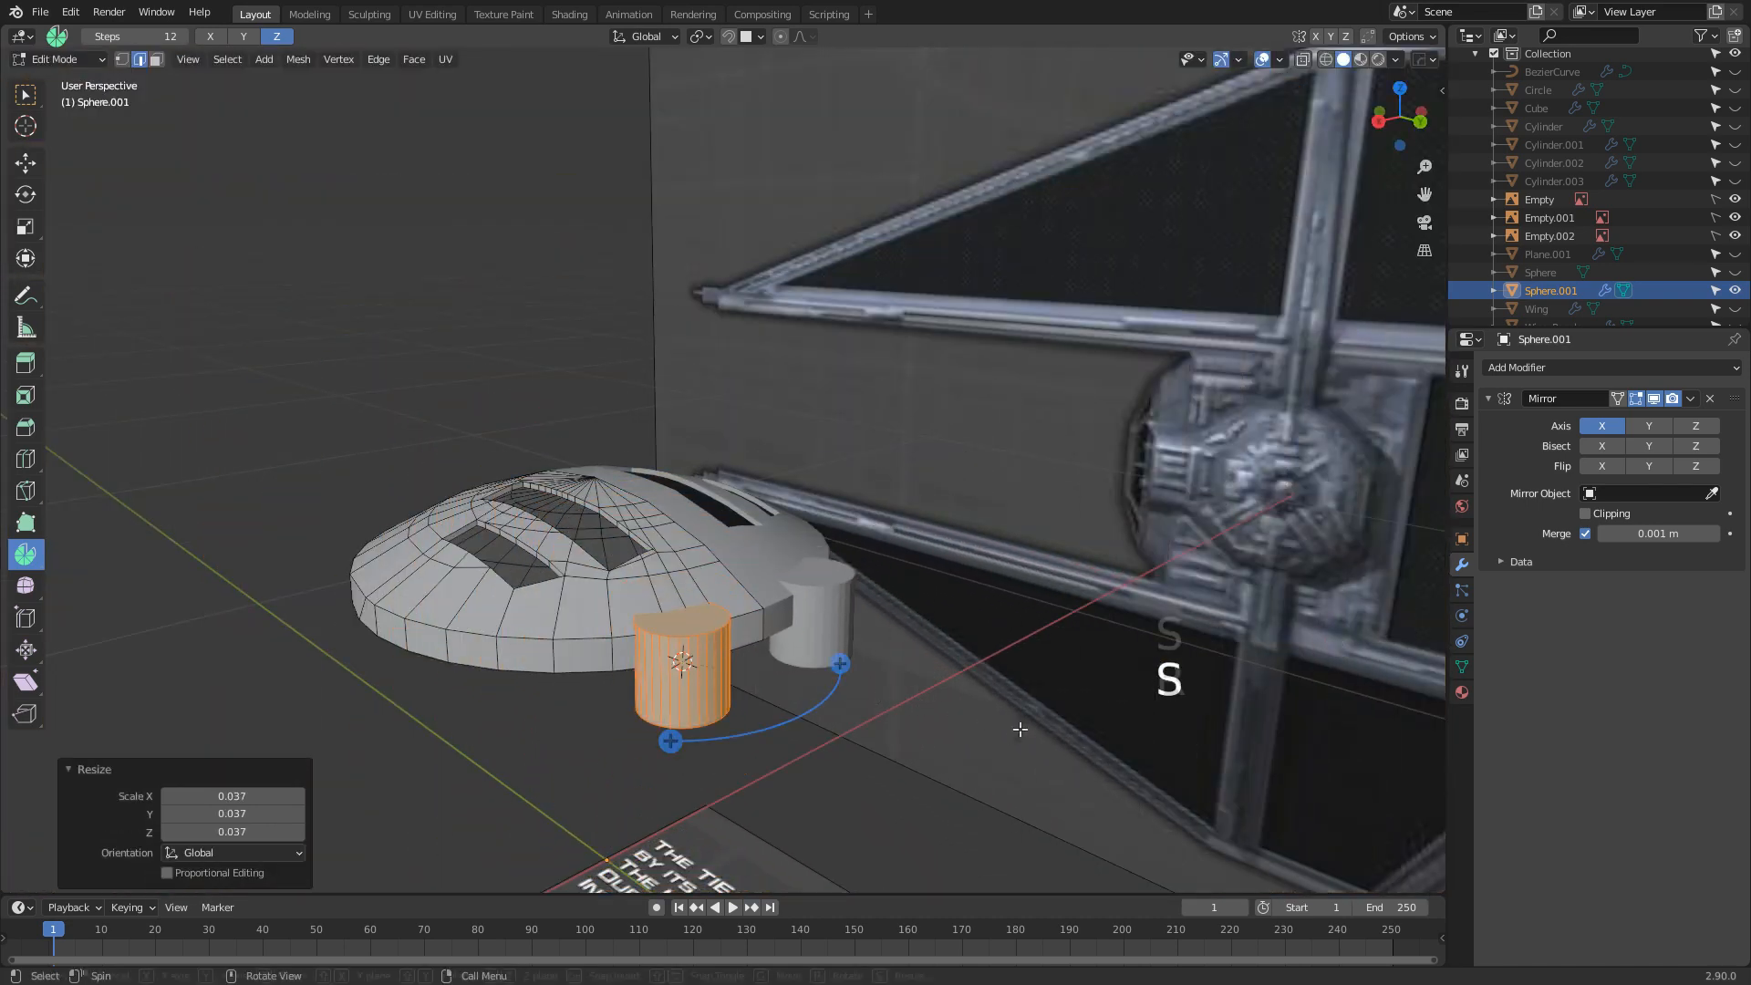
# Rotate the cylinder 90° about X and 90° about Z so it lies sideways along the rim
pyautogui.write('rx')
pyautogui.write('90')
pyautogui.press('Return')
pyautogui.write('rz90')
pyautogui.press('Return')
# In top view, scale the cylinder to 0.453 and stretch it along X by 2.030
pyautogui.press('KP_7')
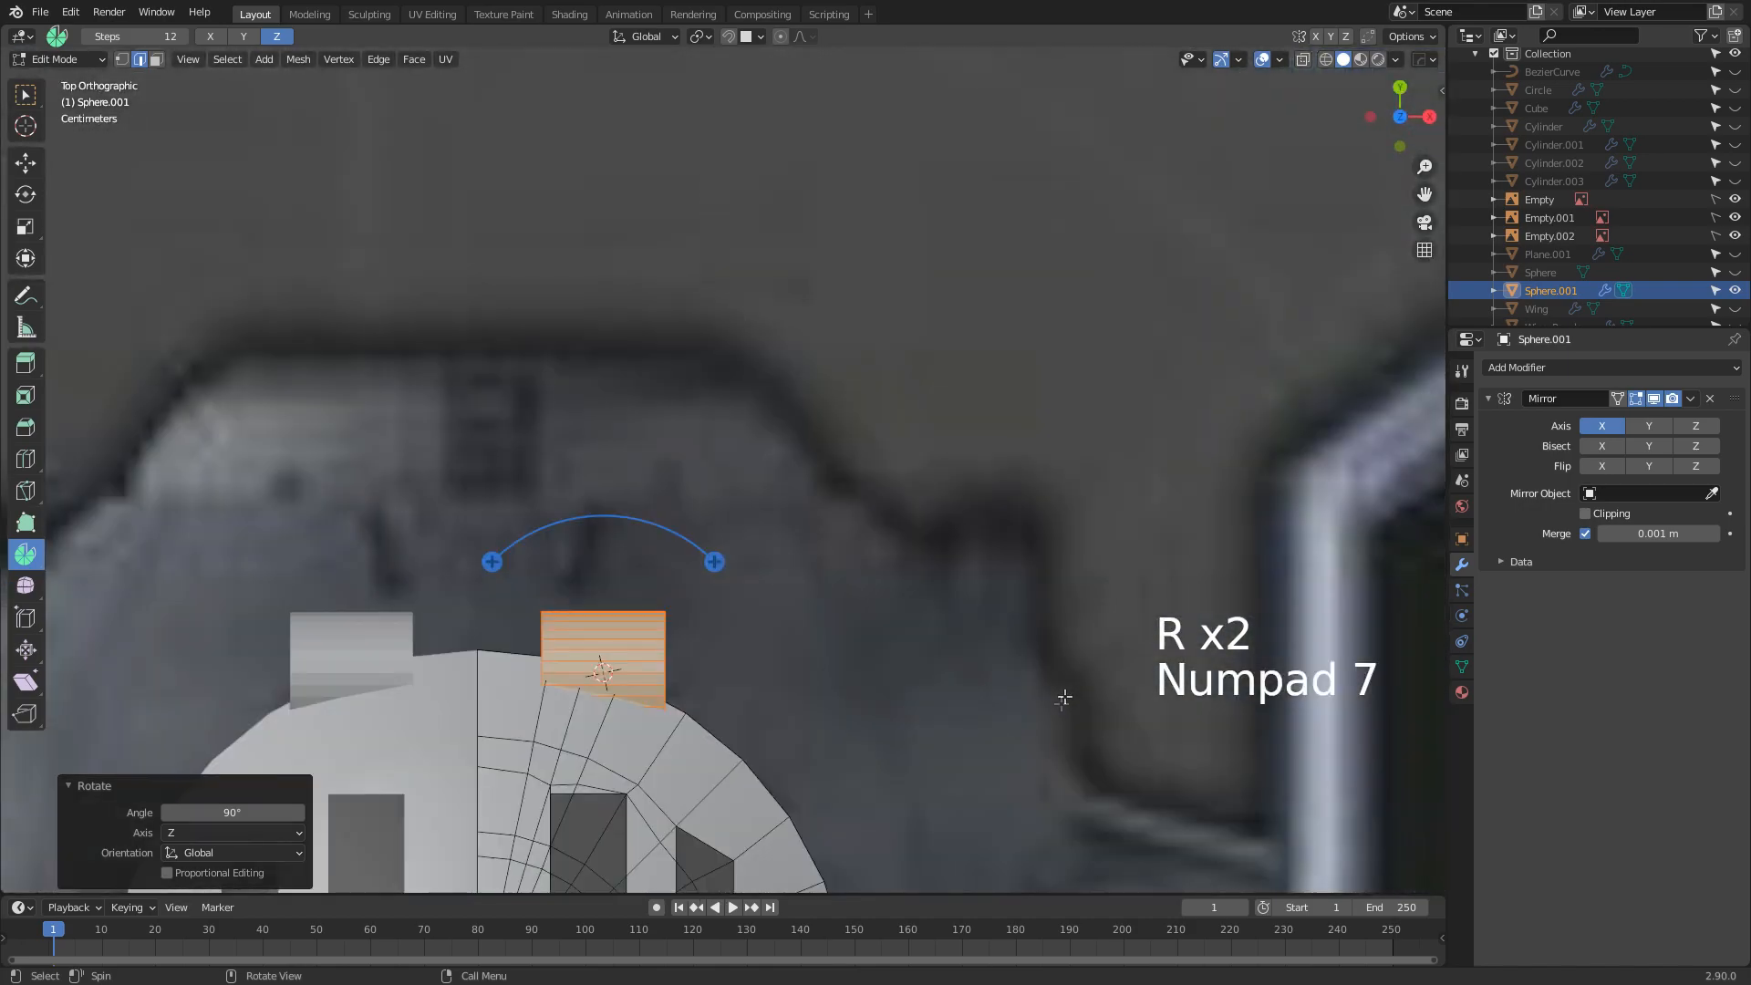
pyautogui.press('s')
pyautogui.click(825, 696)
pyautogui.press('s')
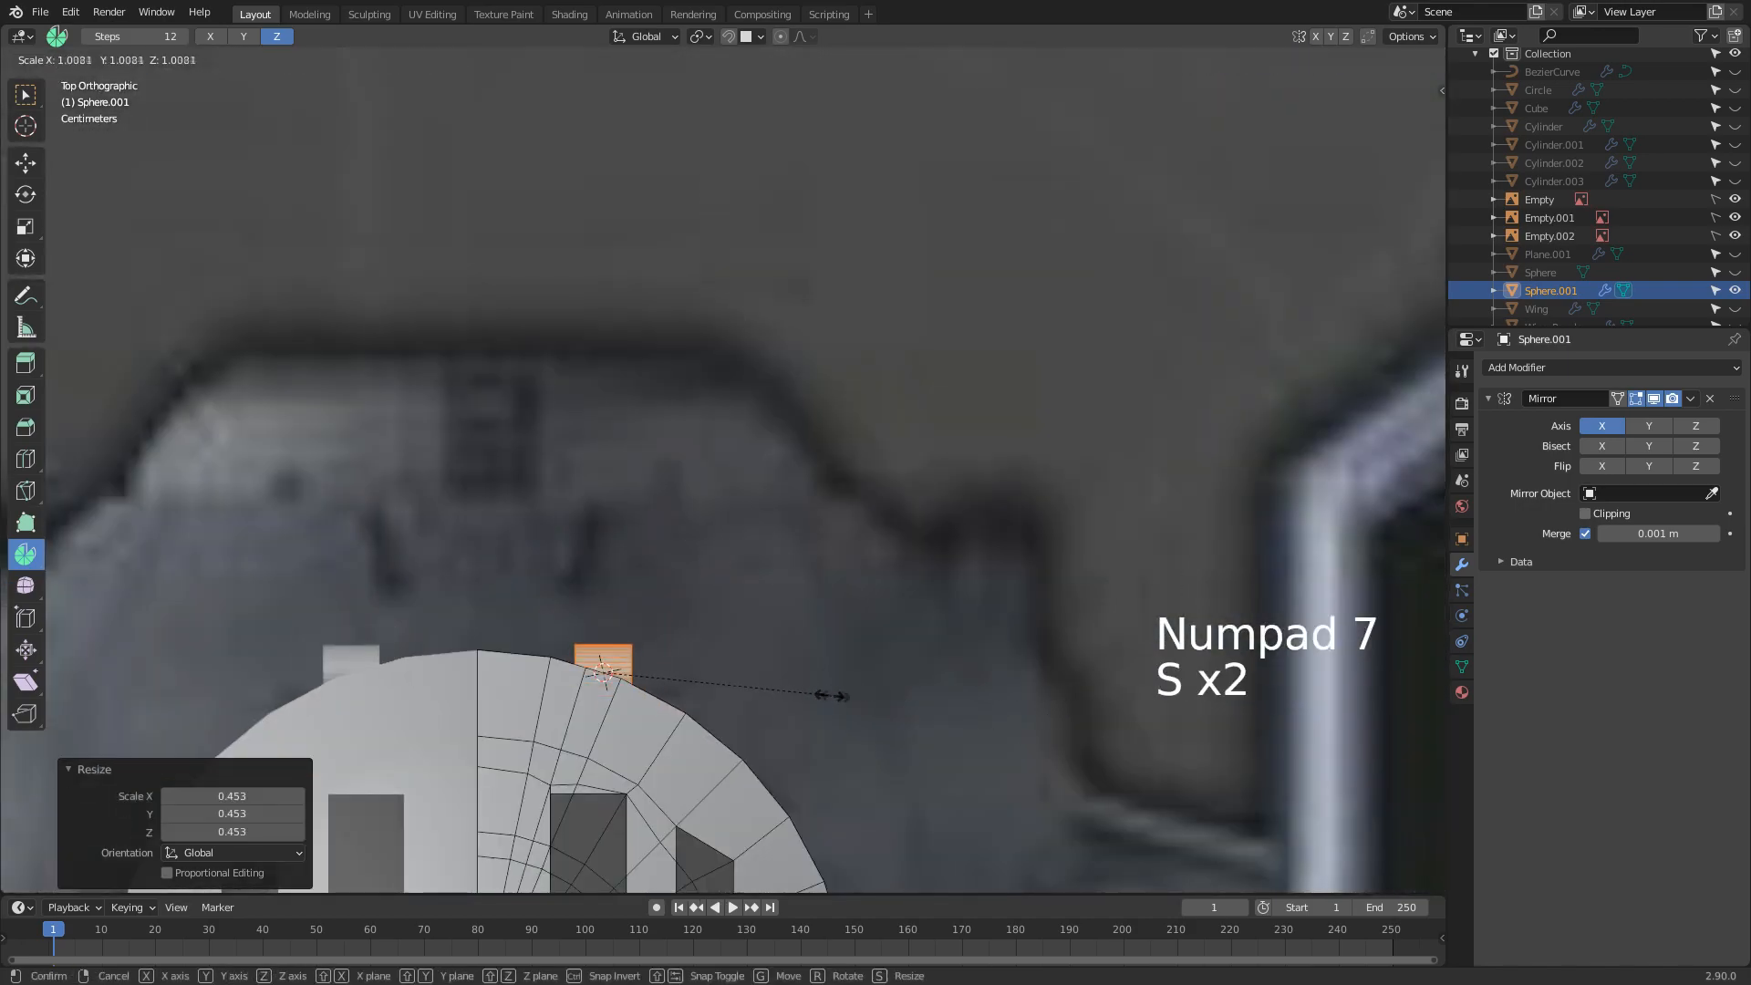
pyautogui.press('x')
pyautogui.click(1043, 731)
# Move the cylinder -0.002974 m along Y, closer into the dome's rim
pyautogui.scroll(-2, 1043, 731)
pyautogui.moveTo(1043, 731); pyautogui.dragTo(876, 598, button='middle')
pyautogui.scroll(3, 875, 598)
pyautogui.moveTo(990, 630); pyautogui.dragTo(994, 557, button='middle')
pyautogui.keyDown('shift'); pyautogui.moveTo(839, 584); pyautogui.dragTo(667, 666, button='middle'); pyautogui.keyUp('shift')
pyautogui.keyDown('shift'); pyautogui.moveTo(667, 665); pyautogui.dragTo(653, 699, button='middle'); pyautogui.keyUp('shift')
pyautogui.scroll(1, 653, 699)
pyautogui.moveTo(776, 700); pyautogui.dragTo(893, 704, button='middle')
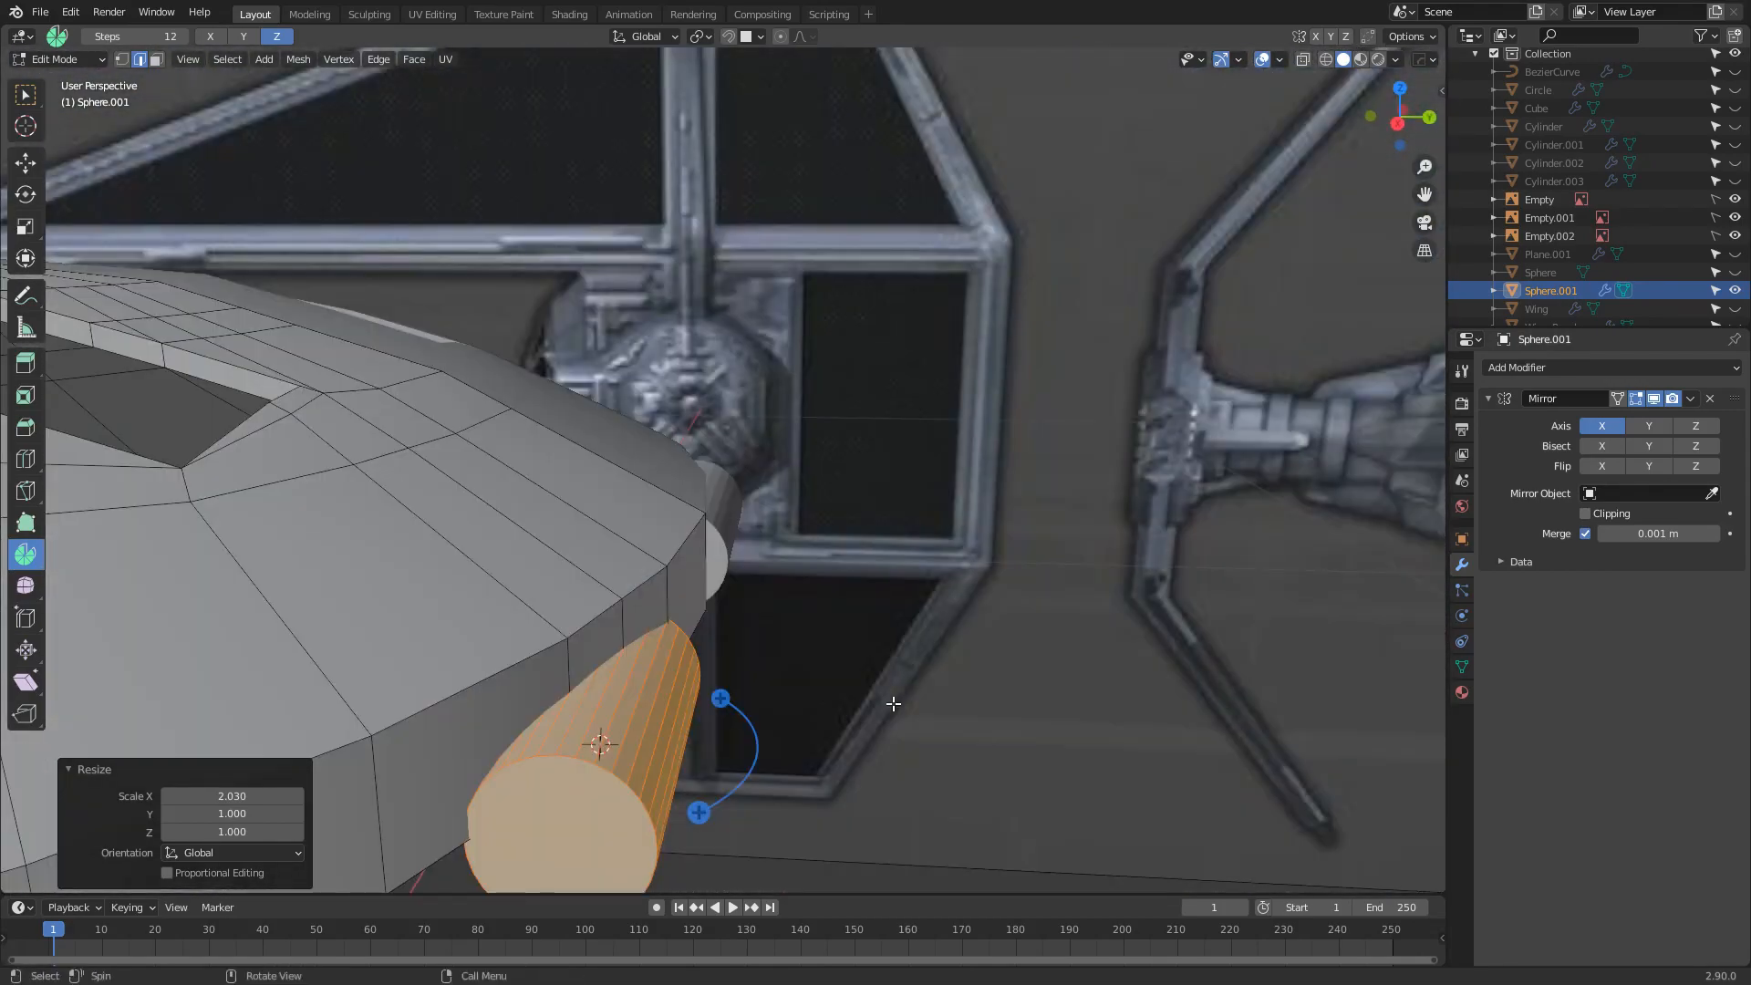
pyautogui.press('g')
pyautogui.press('y')
pyautogui.click(749, 700)
# Bevel the edge loop around the cylinder's outer end about 0.002 m wide with two segments
pyautogui.moveTo(921, 688); pyautogui.dragTo(721, 698, button='middle')
pyautogui.press('2')
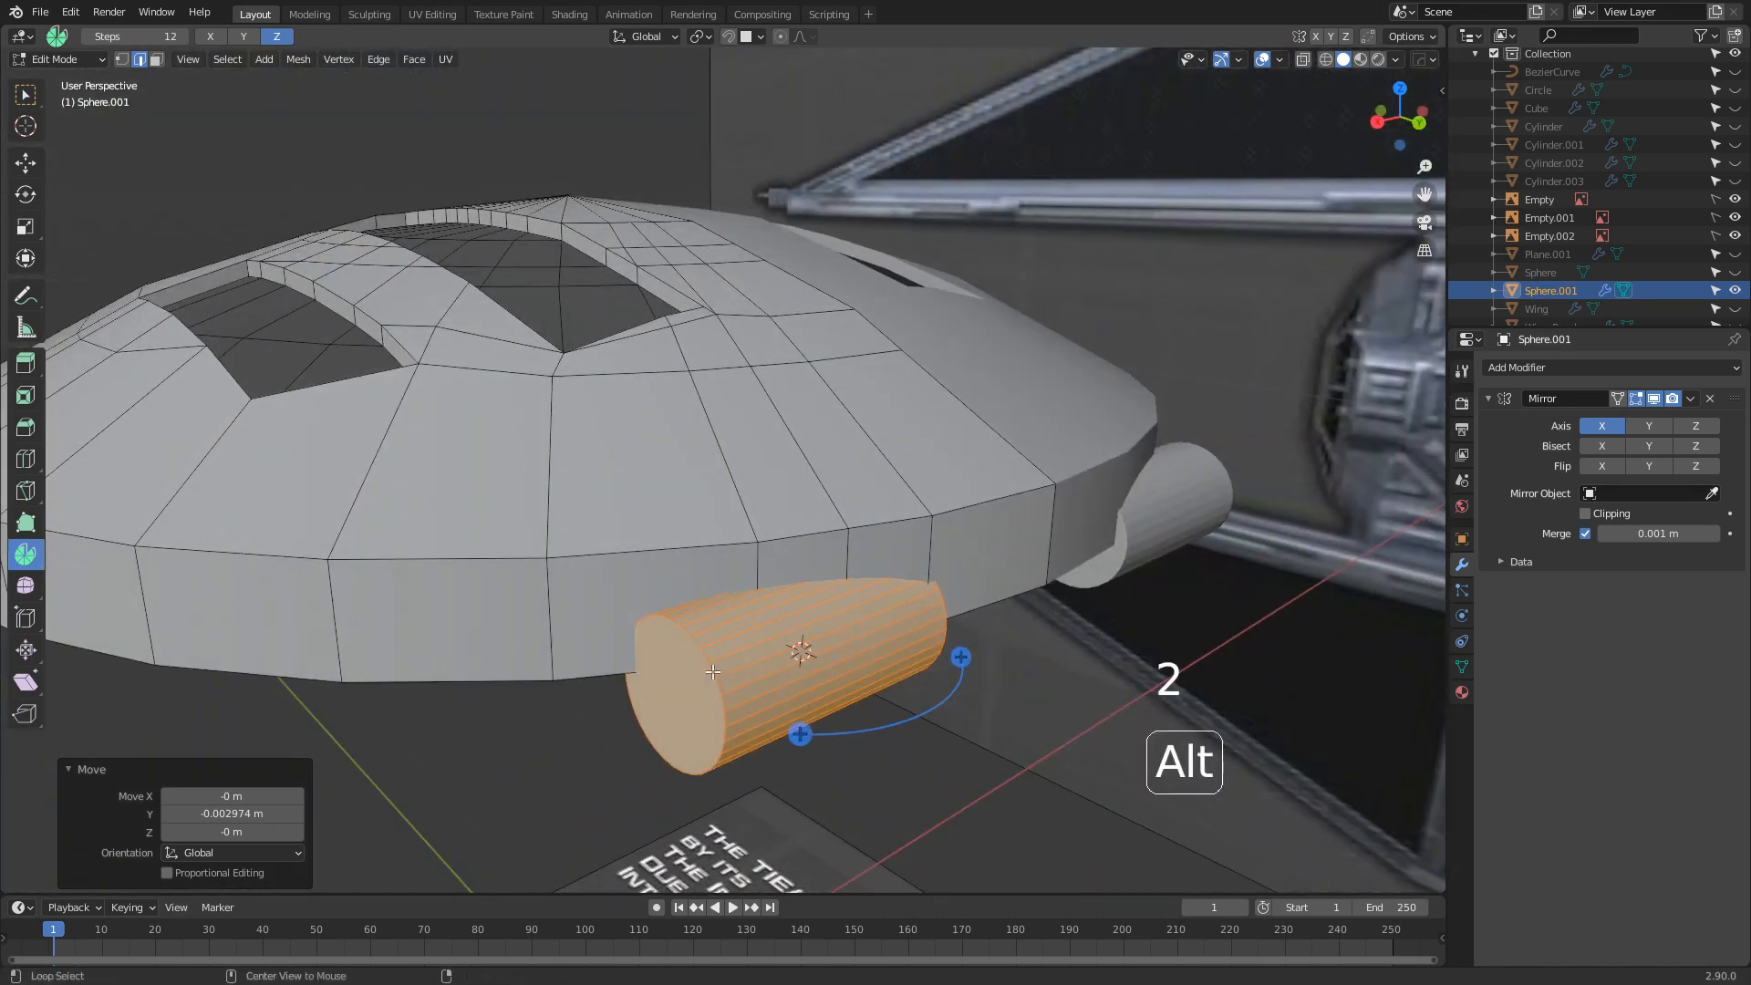
pyautogui.keyDown('alt'); pyautogui.click(714, 673); pyautogui.keyUp('alt')
pyautogui.hotkey('ctrl', 'b')
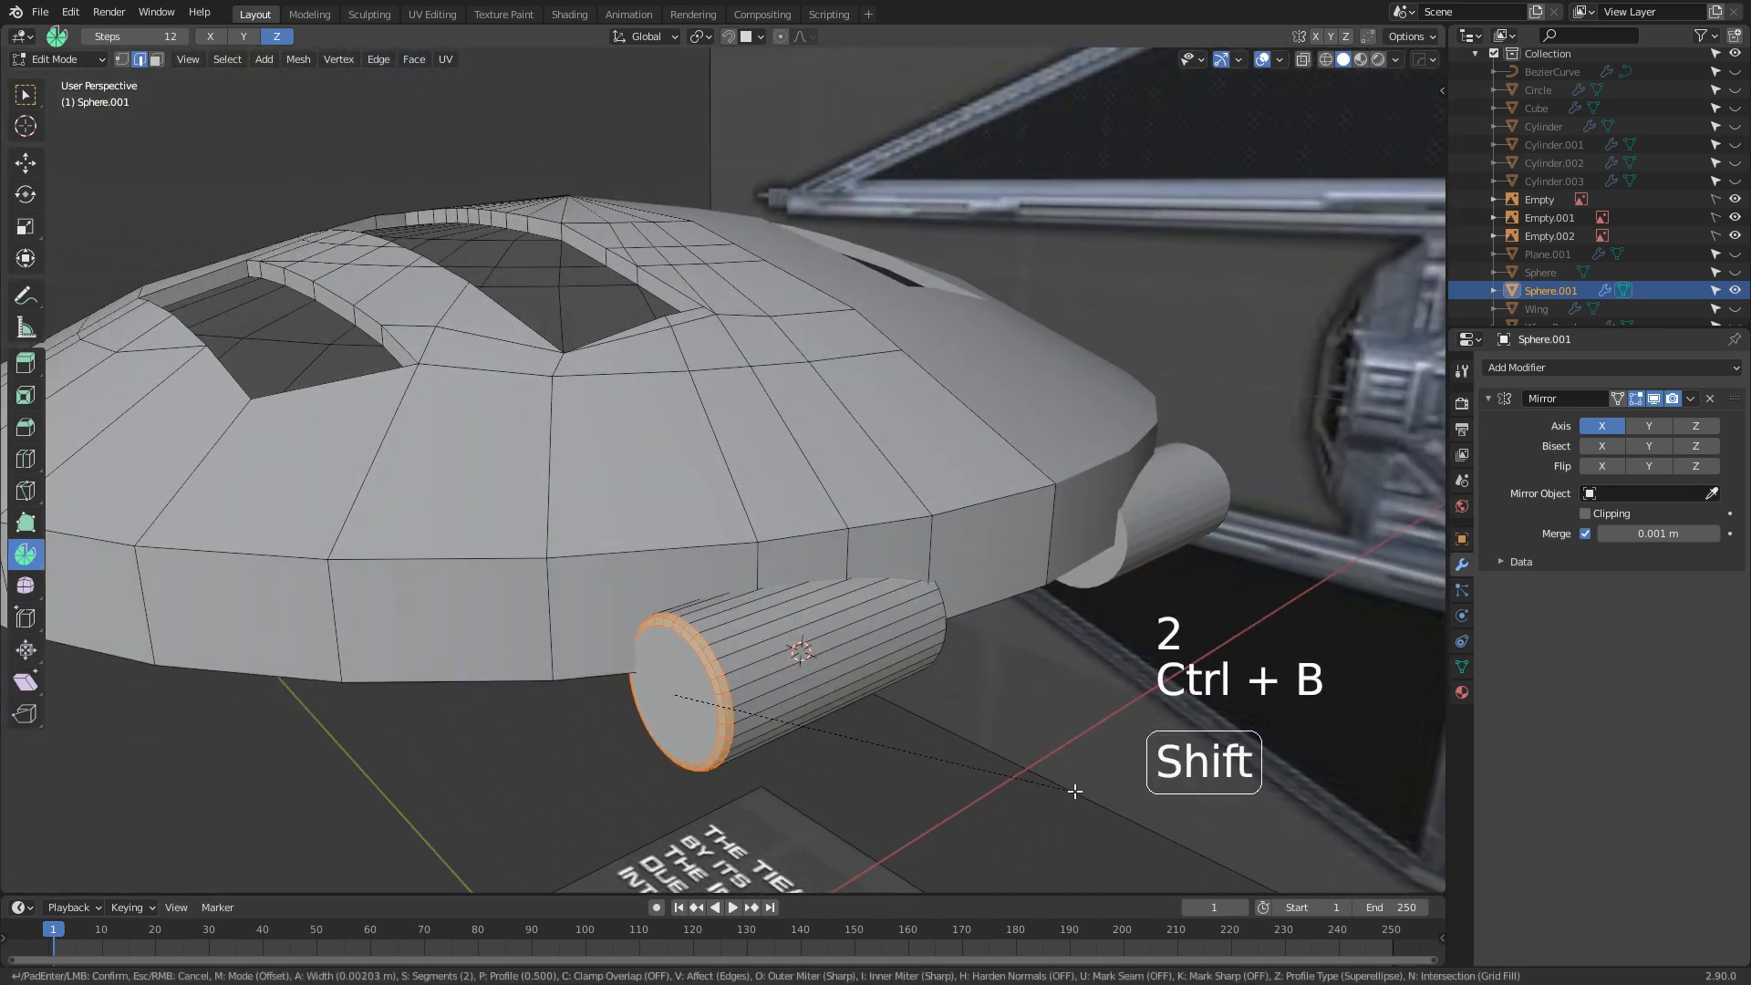
pyautogui.click(1111, 812)
# Duplicate the dome's rim face just above the cylinder in place
pyautogui.press('Tab')
pyautogui.moveTo(985, 782); pyautogui.dragTo(743, 617, button='middle')
pyautogui.press('Tab')
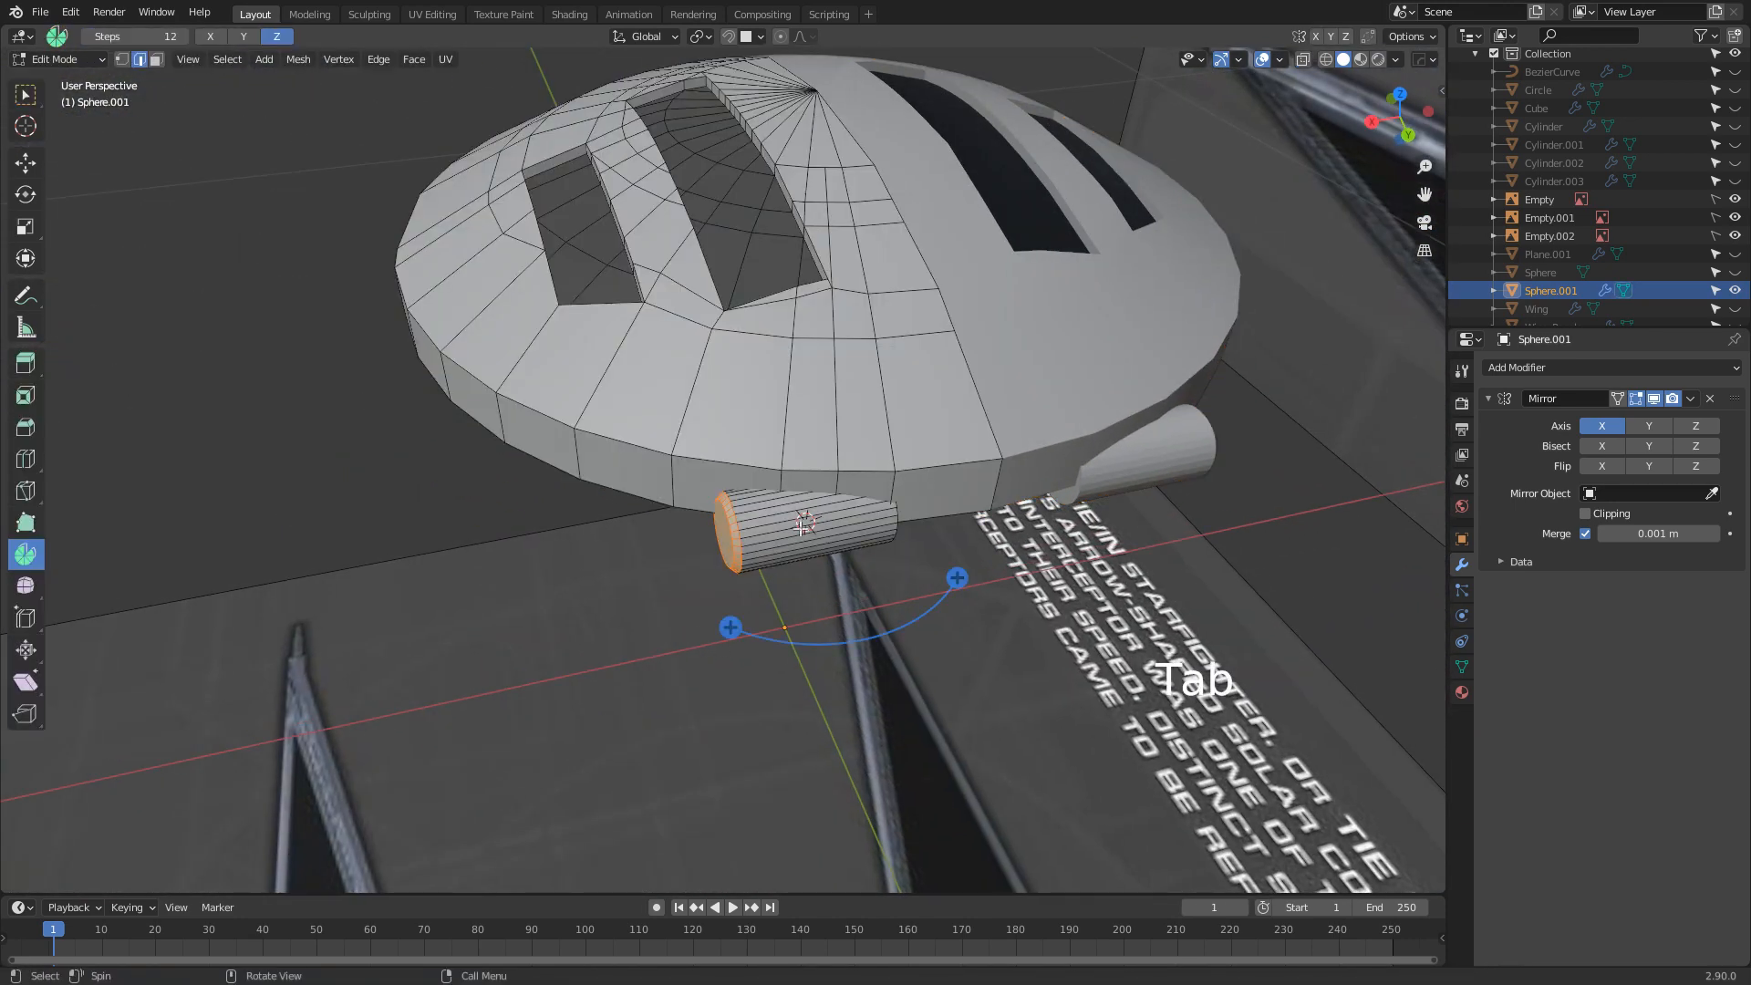
pyautogui.press('3')
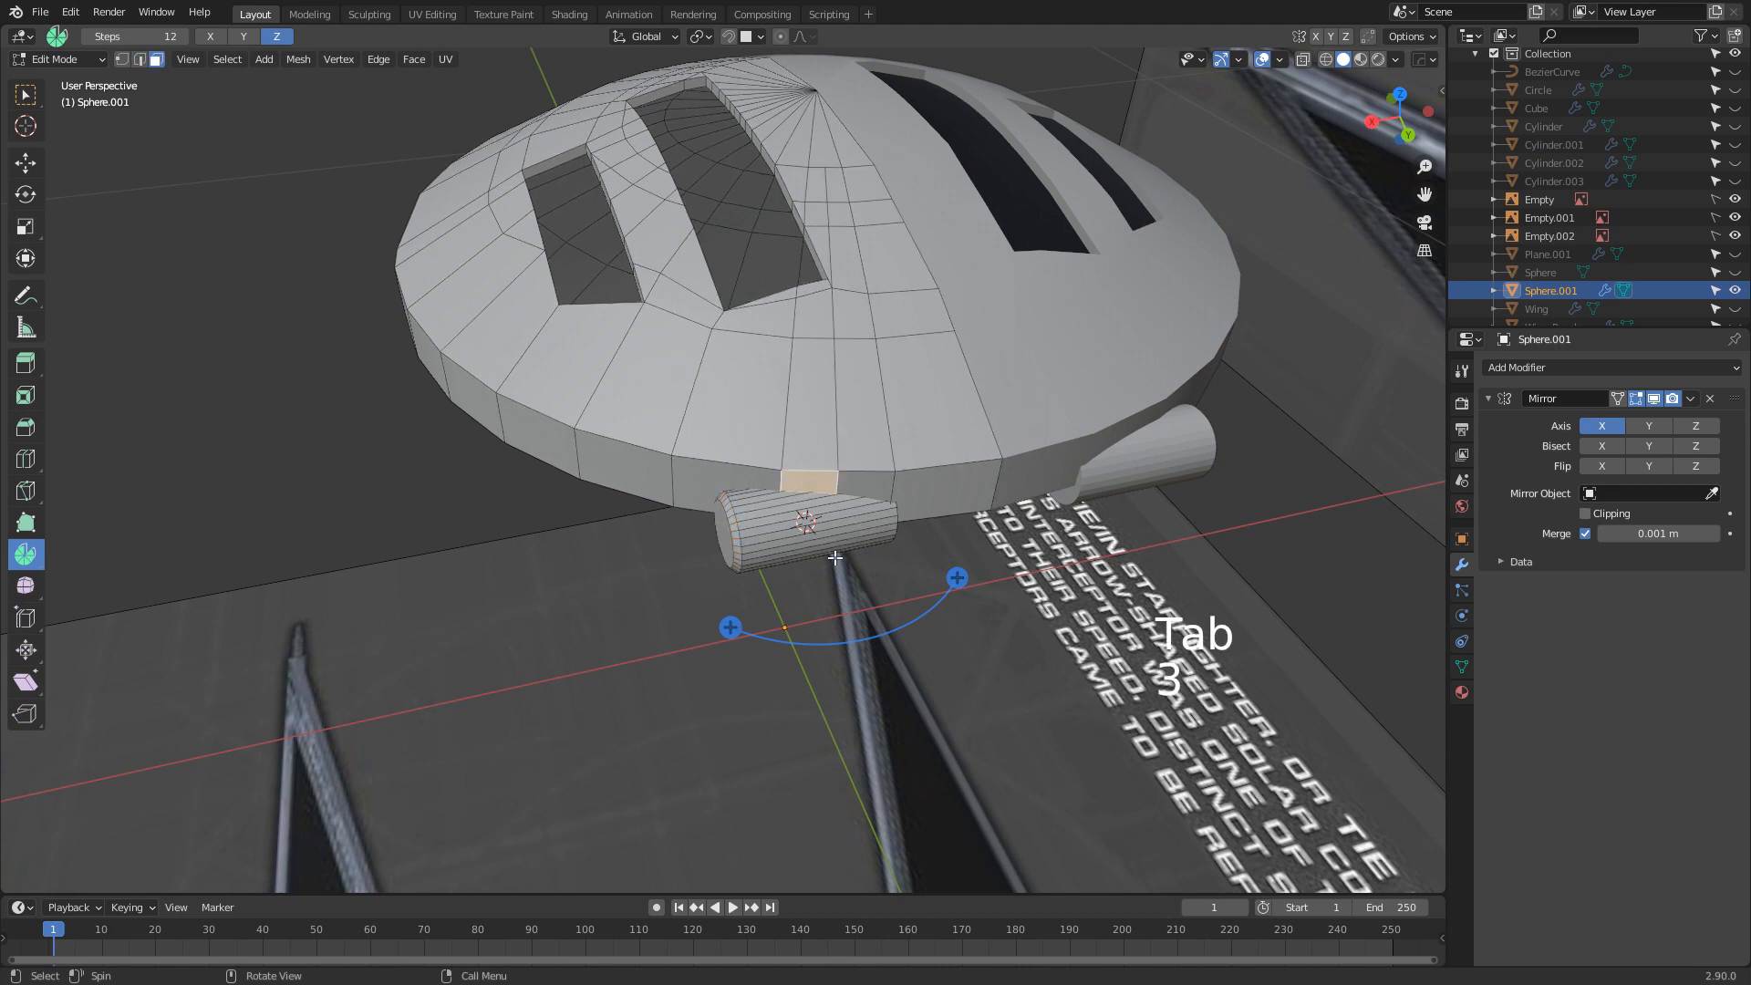
pyautogui.hotkey('shift', 'd')
pyautogui.rightClick(855, 581)
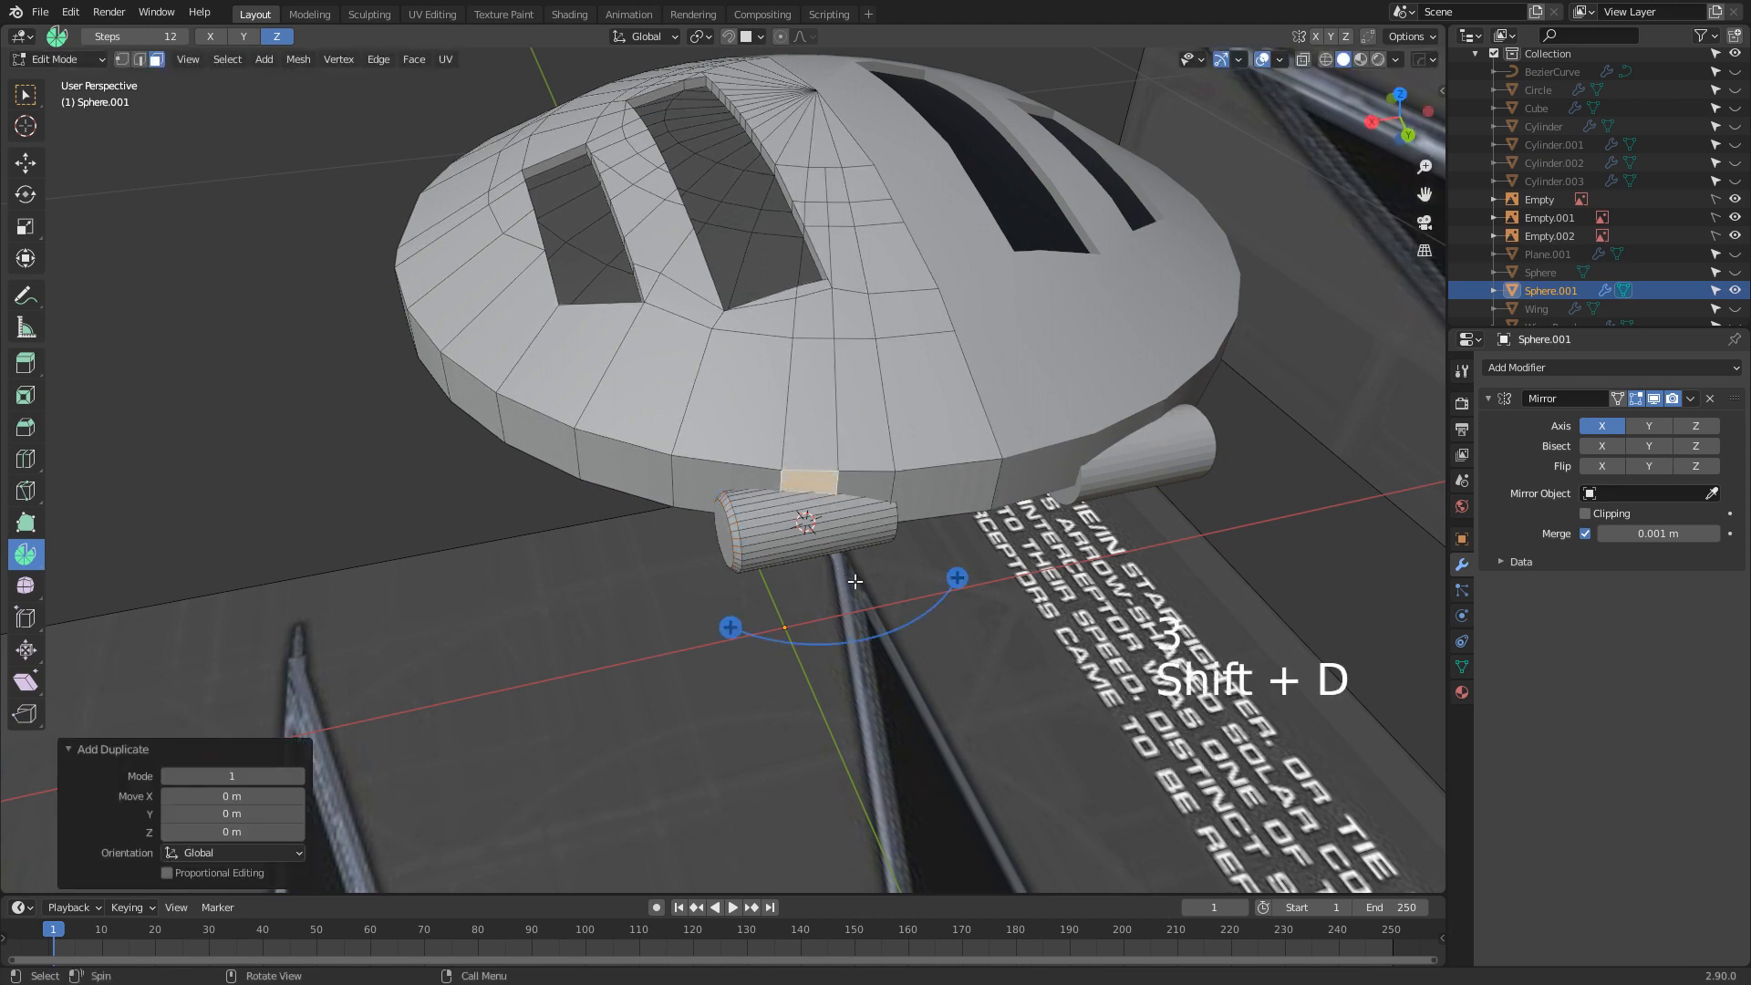
# Flatten the duplicated rim face by scaling it to 0 along the Y axis
pyautogui.press('s')
pyautogui.press('y')
pyautogui.press('0')
pyautogui.click(855, 581)
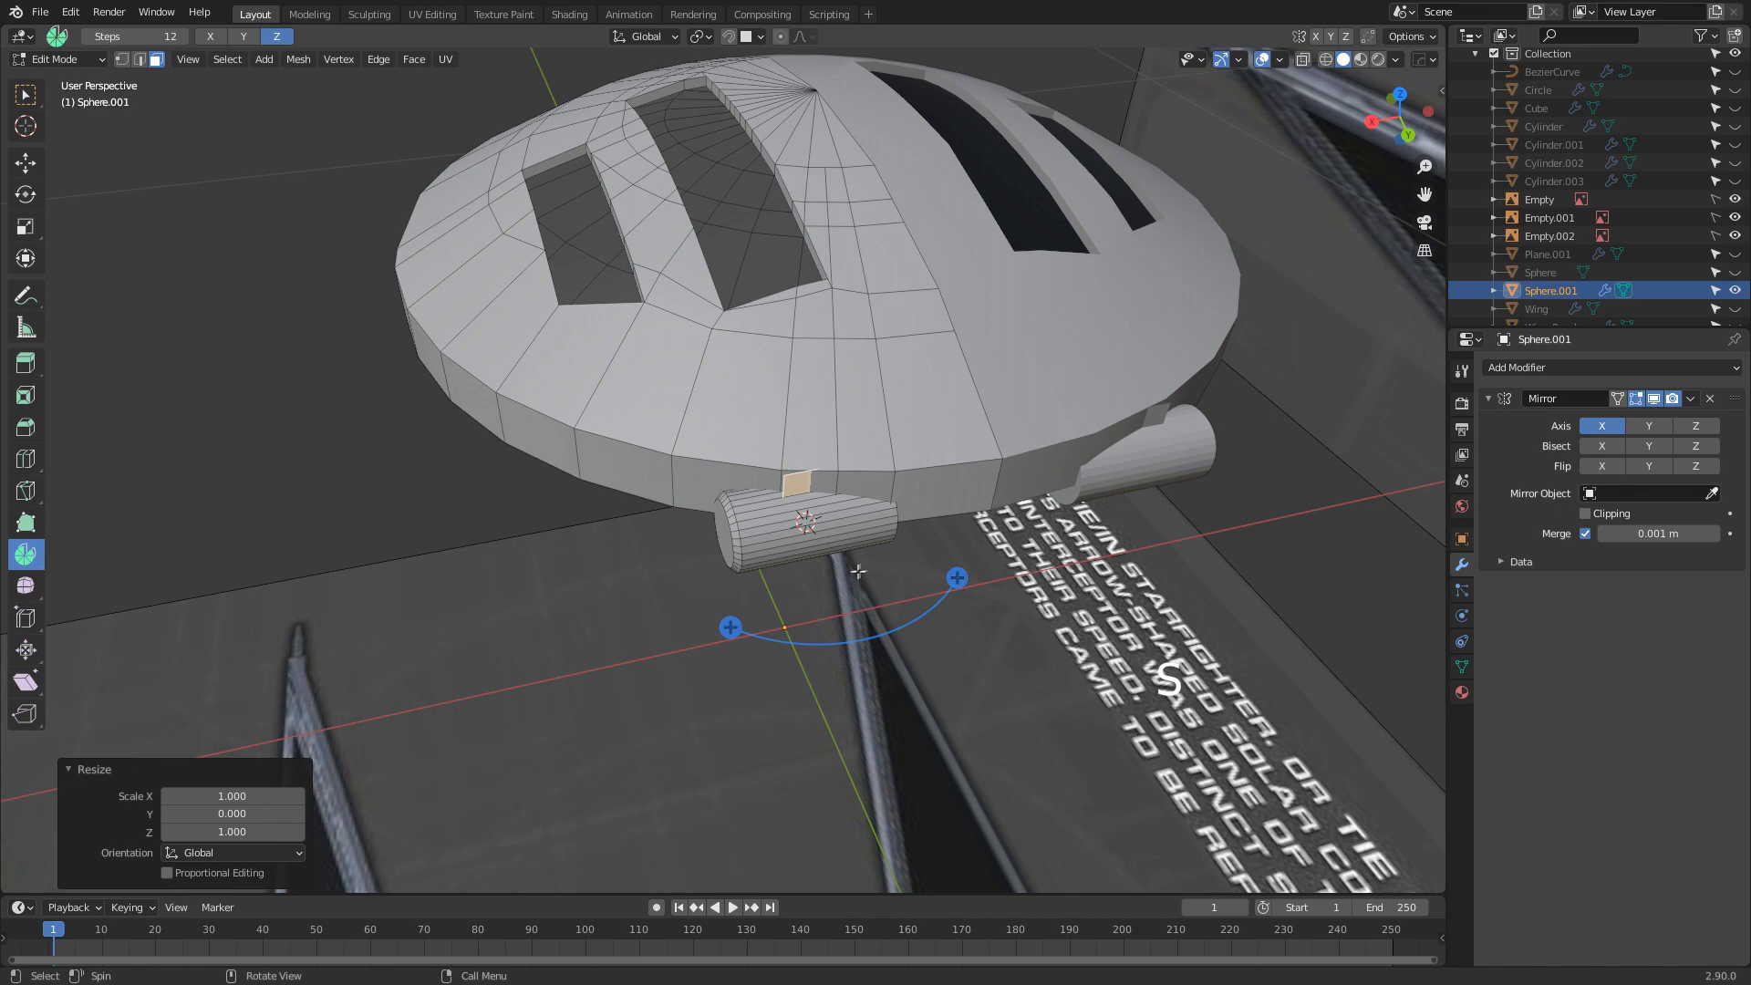
# Move the flattened face 0.017516 m up along Z and 0.01079 m outward along Y
pyautogui.moveTo(859, 571); pyautogui.dragTo(969, 590, button='middle')
pyautogui.press('g')
pyautogui.press('z')
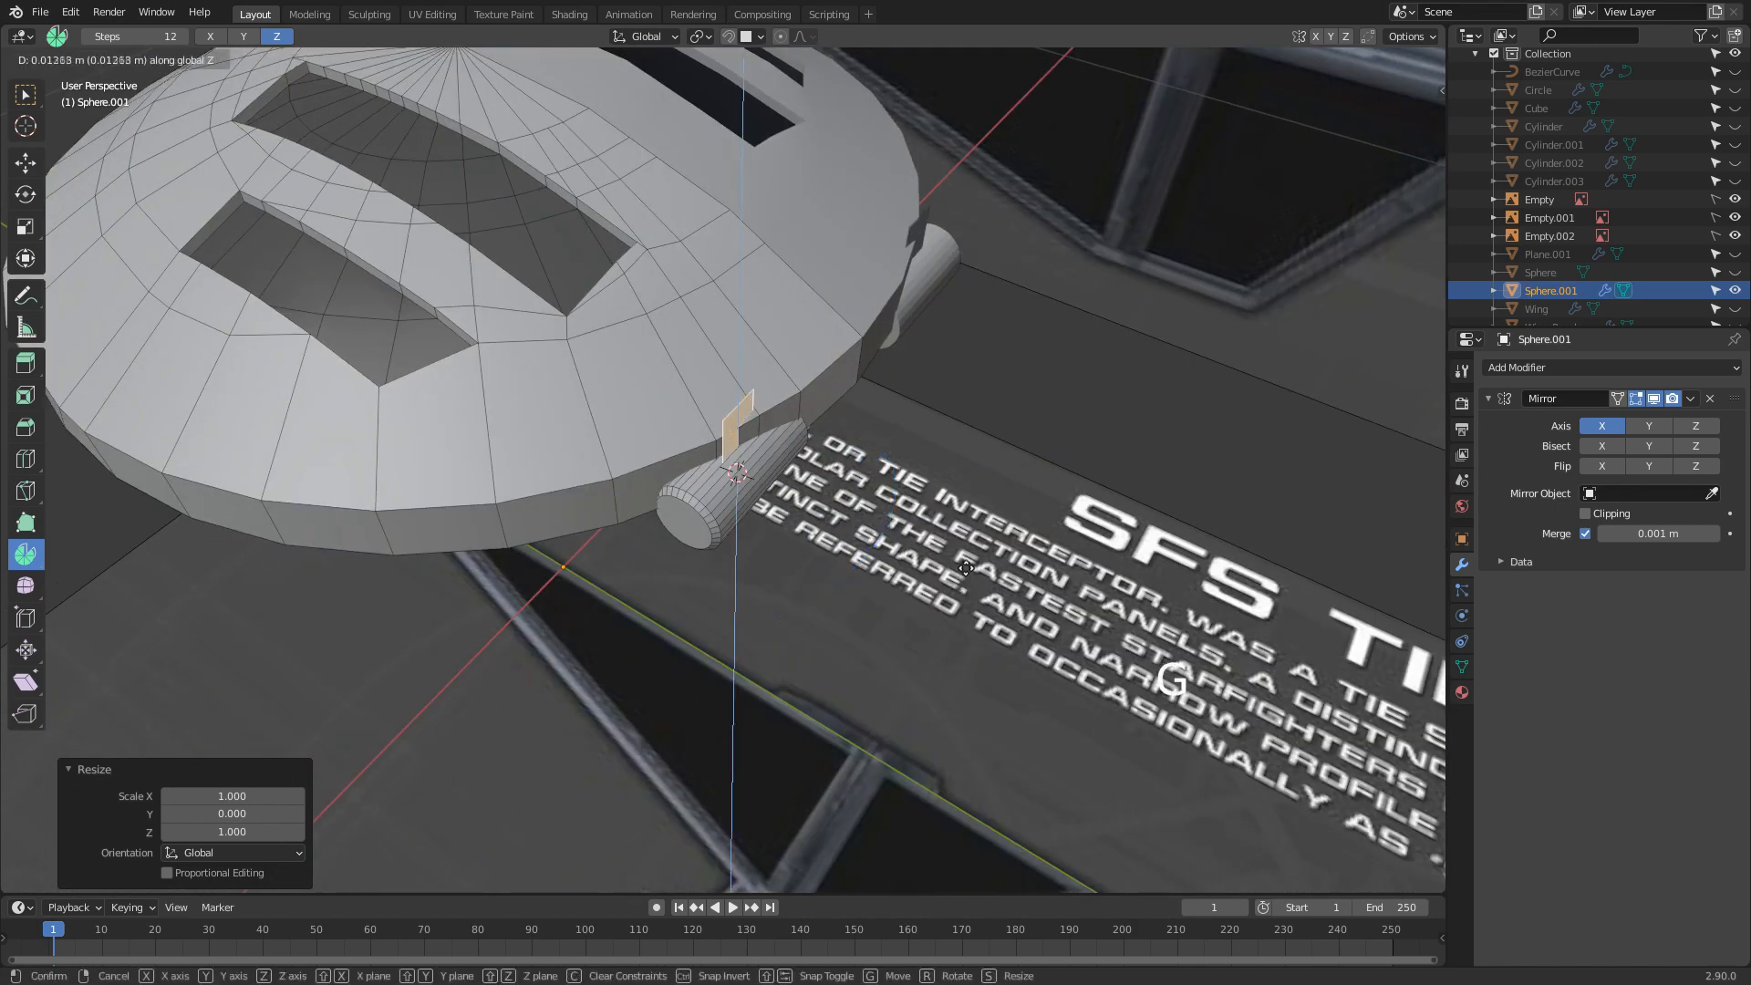
pyautogui.click(966, 561)
pyautogui.press('g')
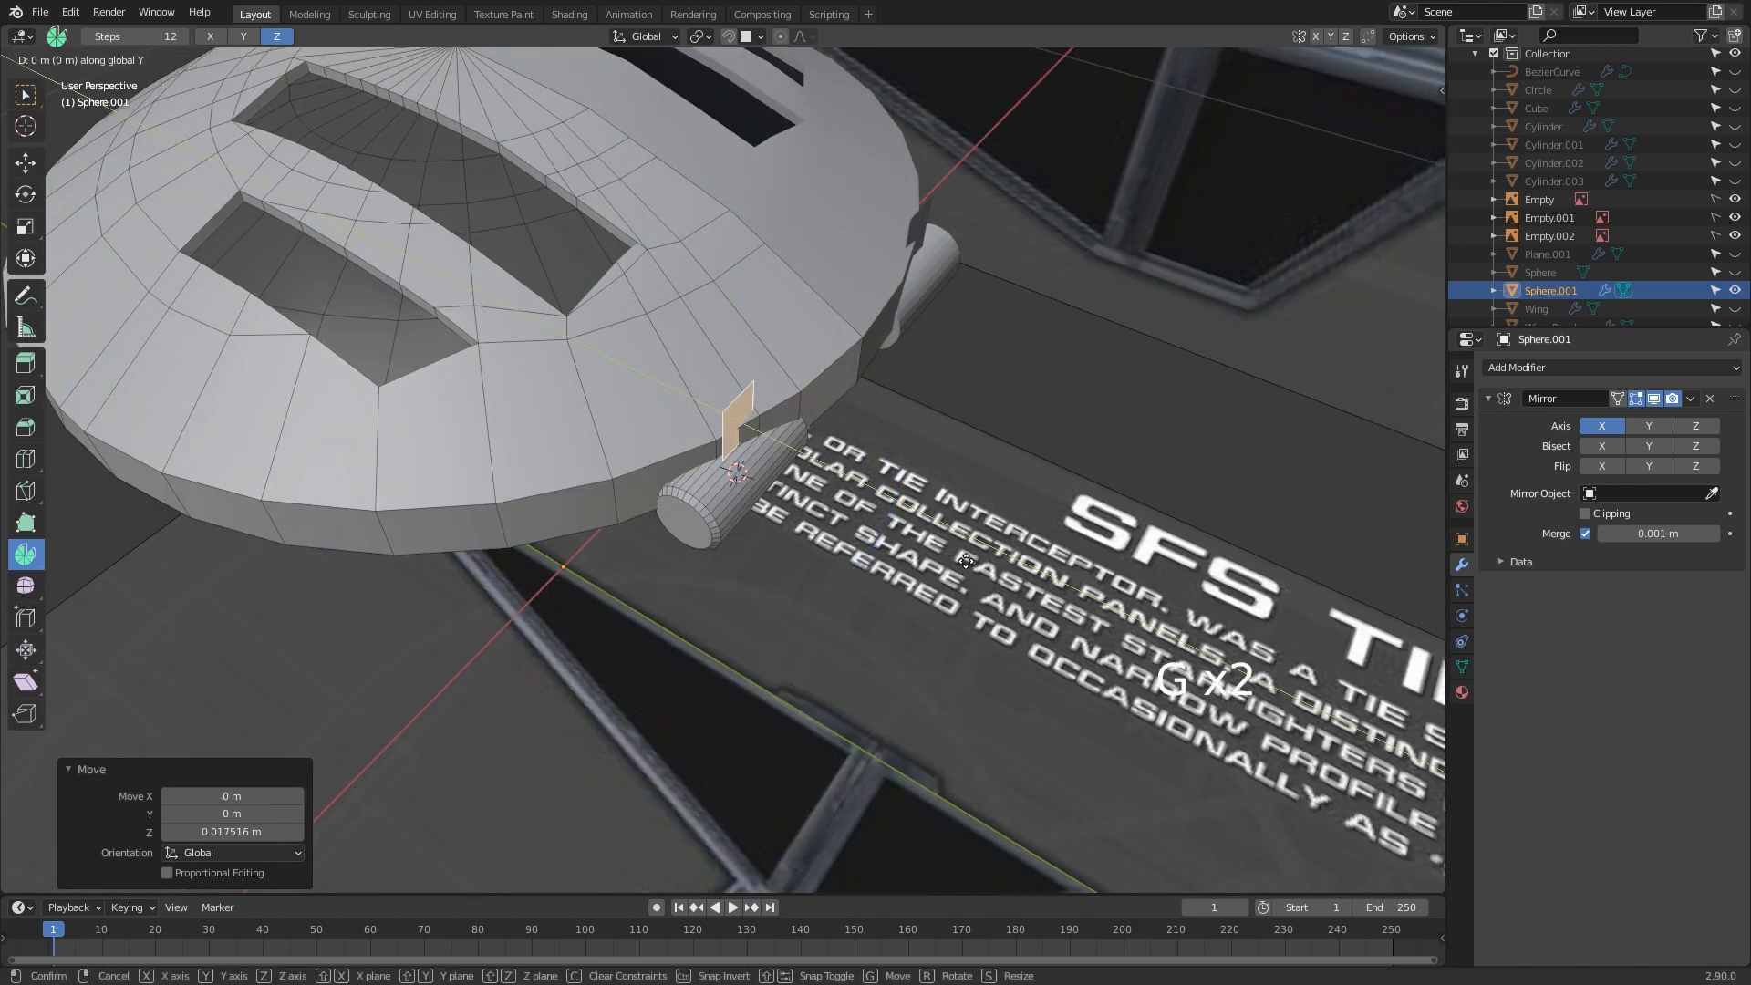
pyautogui.click(915, 544)
# Extrude the face about 0.04 m inward over the dome and lower the block's upper outer edge by 0.014417 m along Z
pyautogui.press('e')
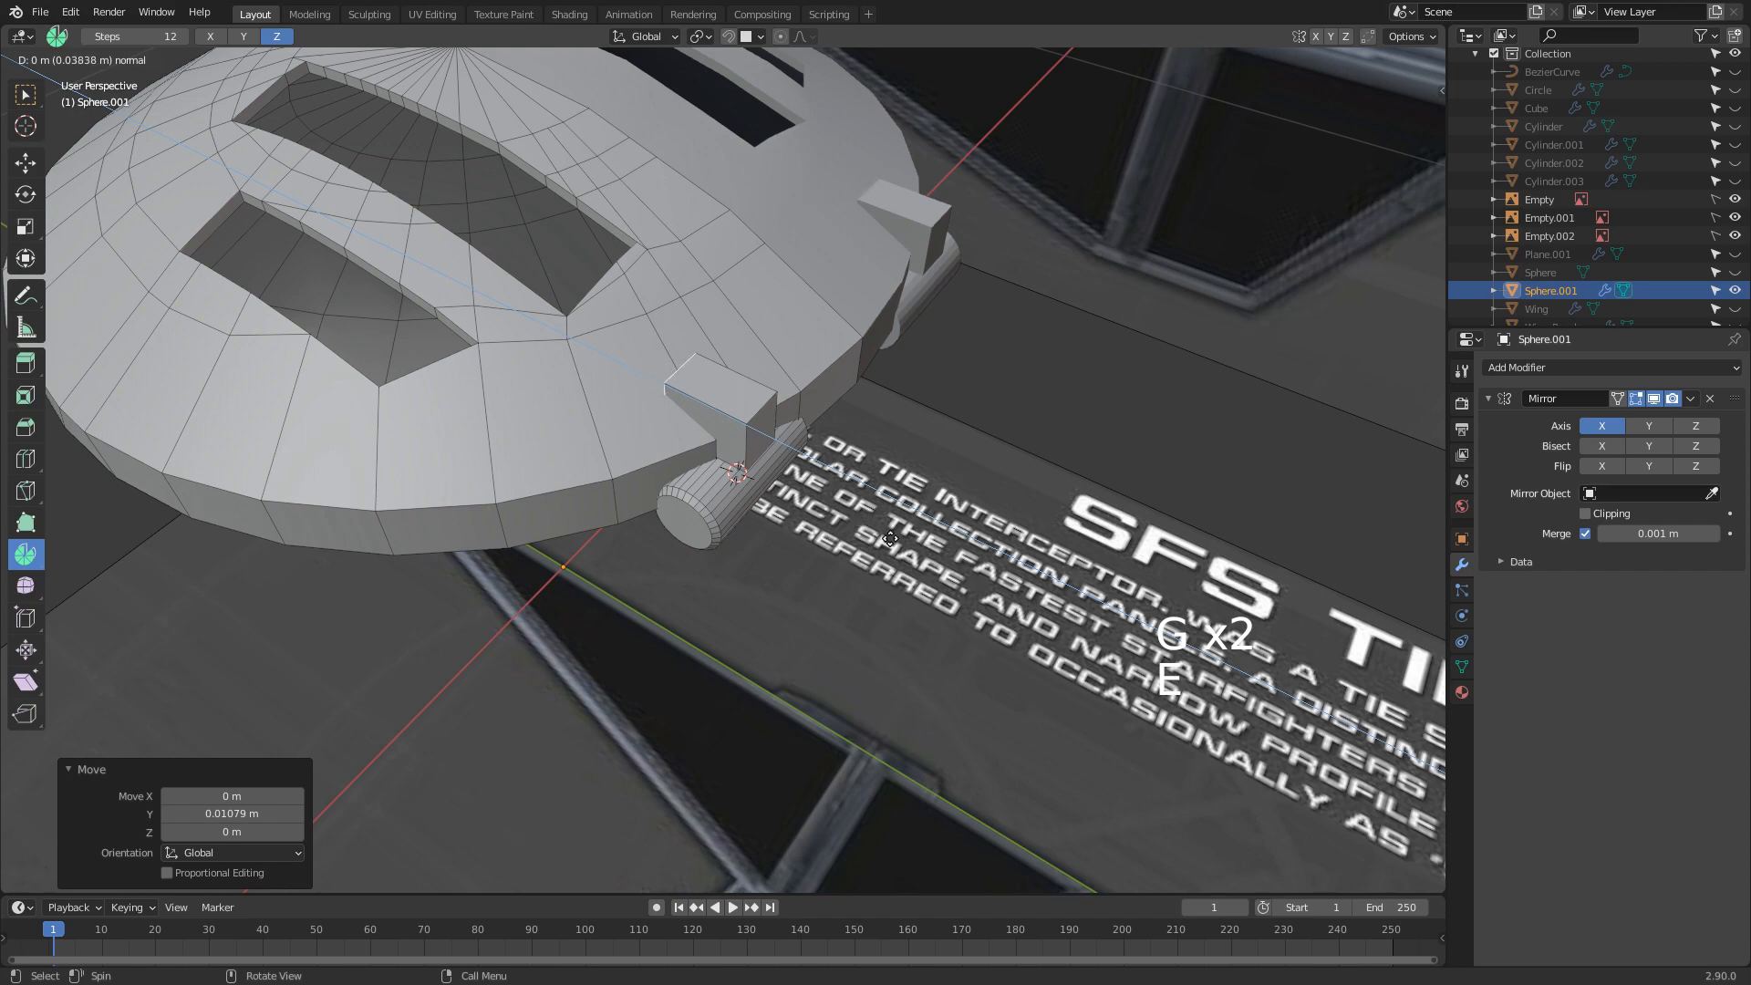
pyautogui.click(875, 530)
pyautogui.moveTo(894, 553); pyautogui.dragTo(817, 507, button='middle')
pyautogui.press('2')
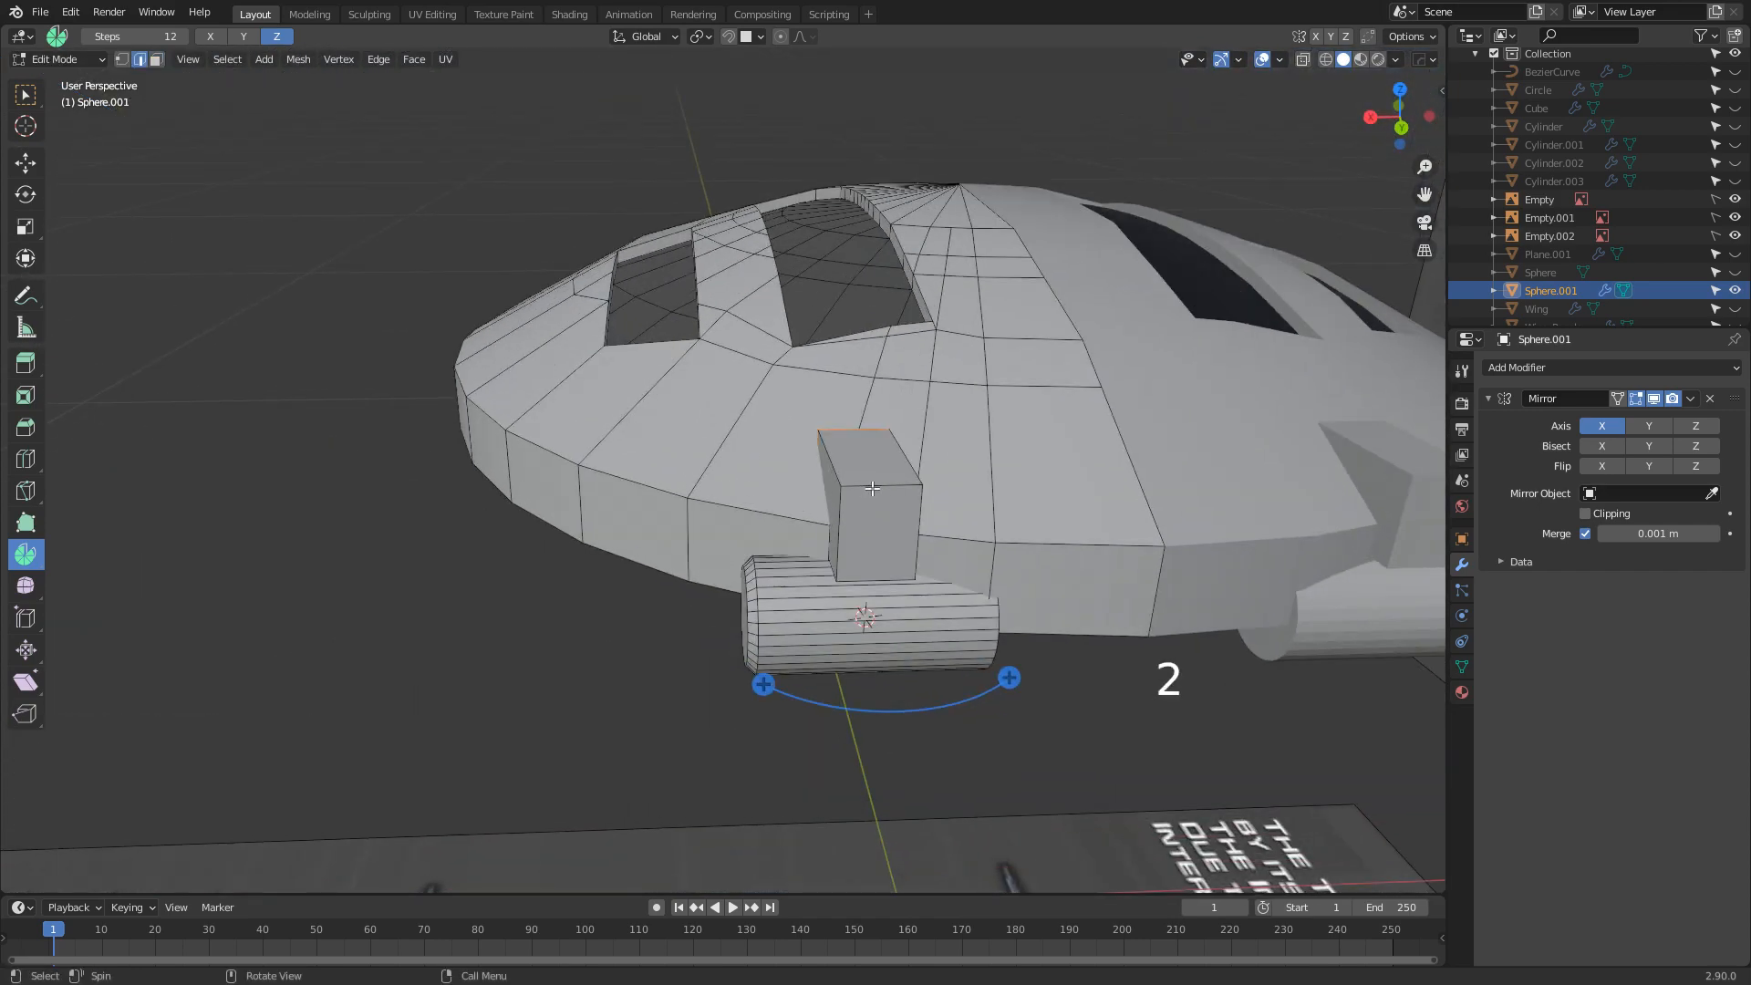
pyautogui.keyDown('shift'); pyautogui.click(873, 580); pyautogui.keyUp('shift')
pyautogui.press('g')
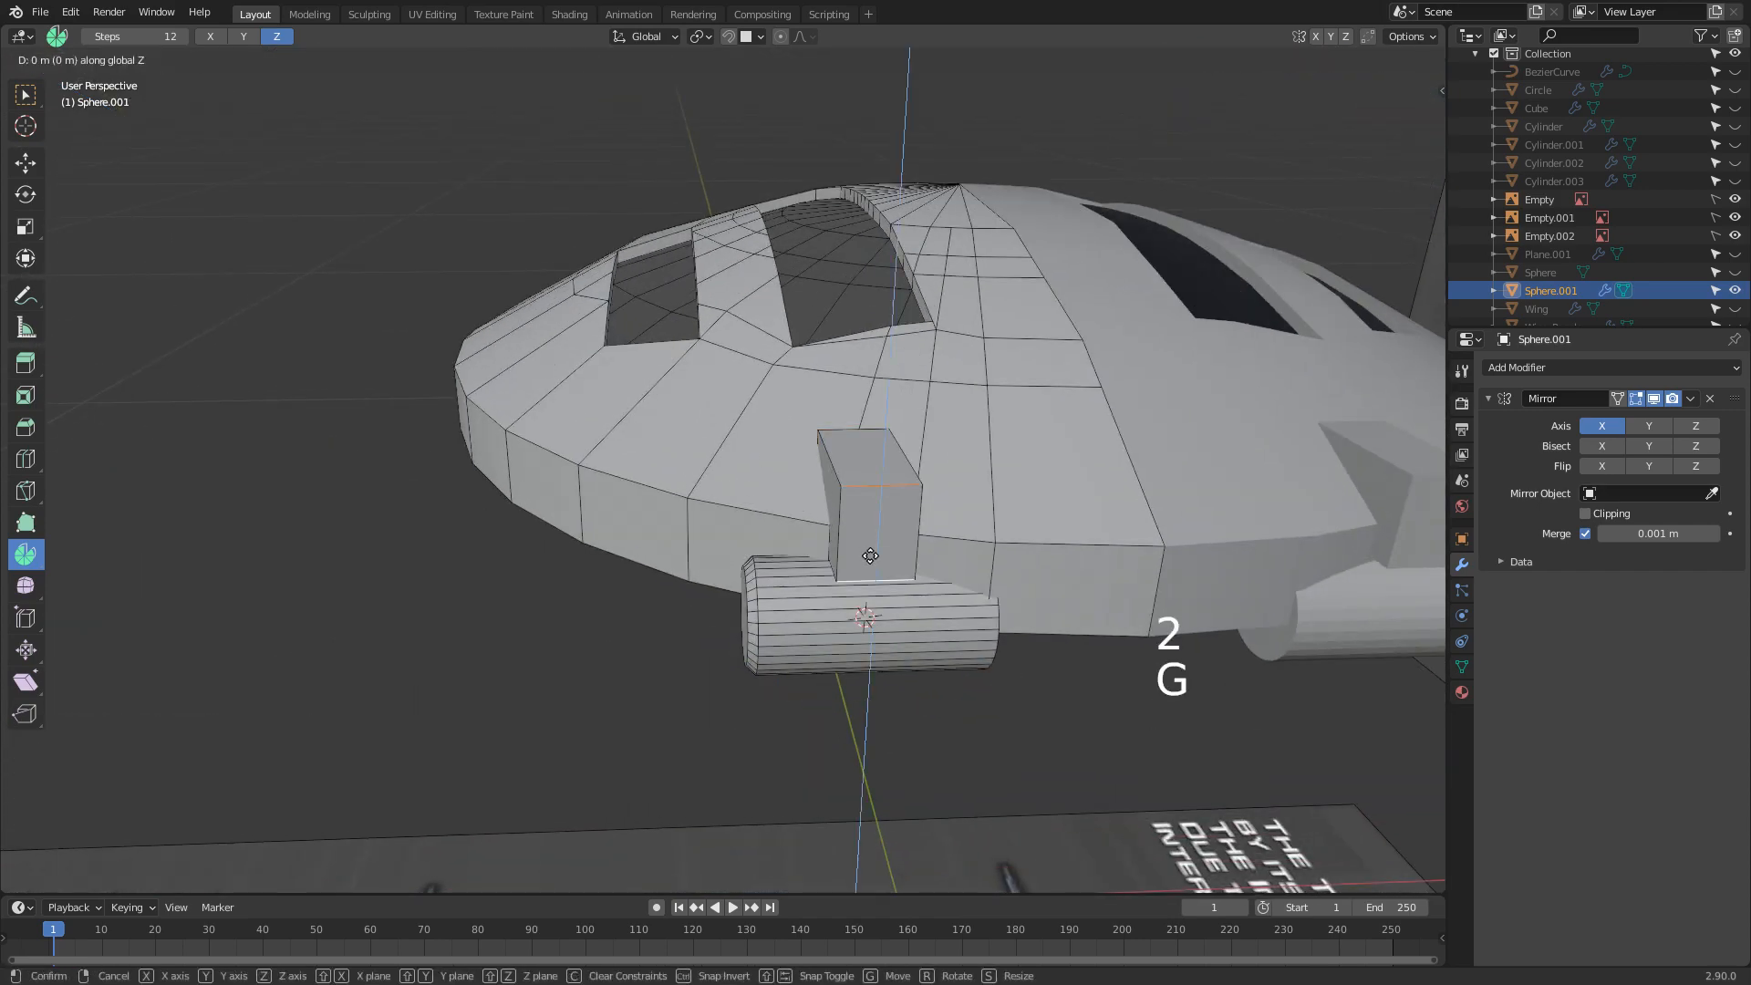
pyautogui.click(870, 224)
# Examine the whole hatch with its hinges, compare it with the top-view reference, and inspect the opposite rim
pyautogui.scroll(-6, 807, 236)
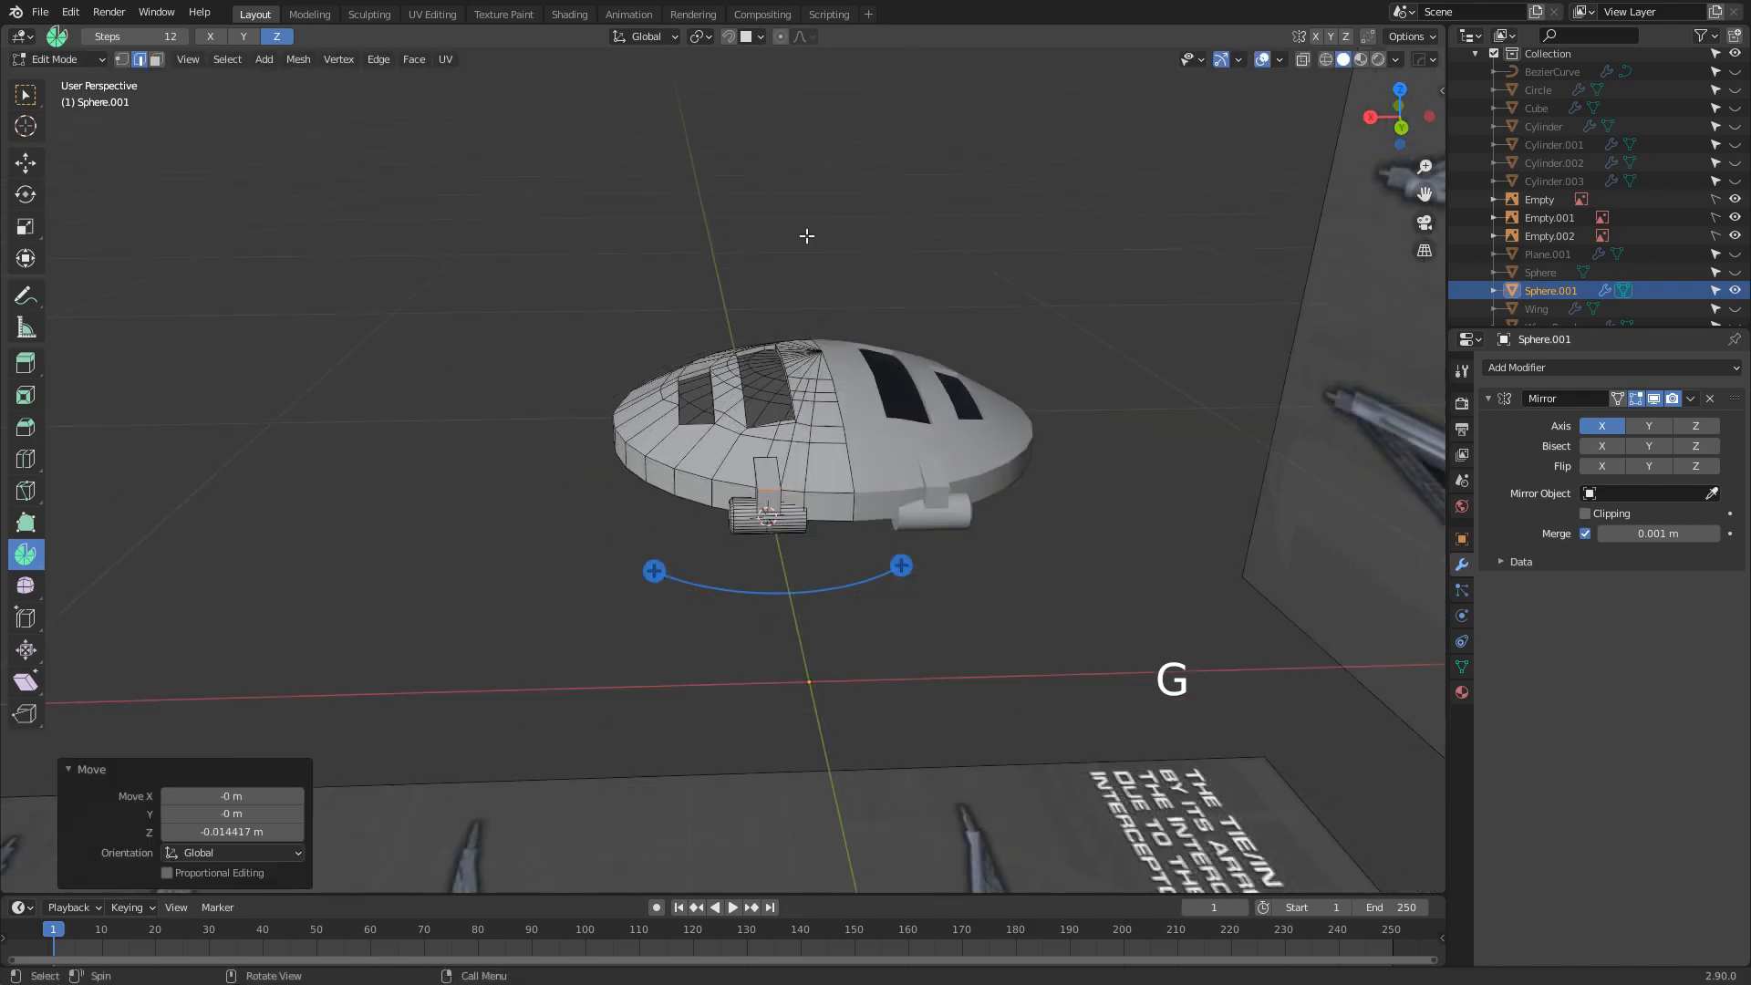
pyautogui.press('Tab')
pyautogui.moveTo(813, 351); pyautogui.dragTo(720, 645, button='middle')
pyautogui.press('Tab')
pyautogui.press('KP_7')
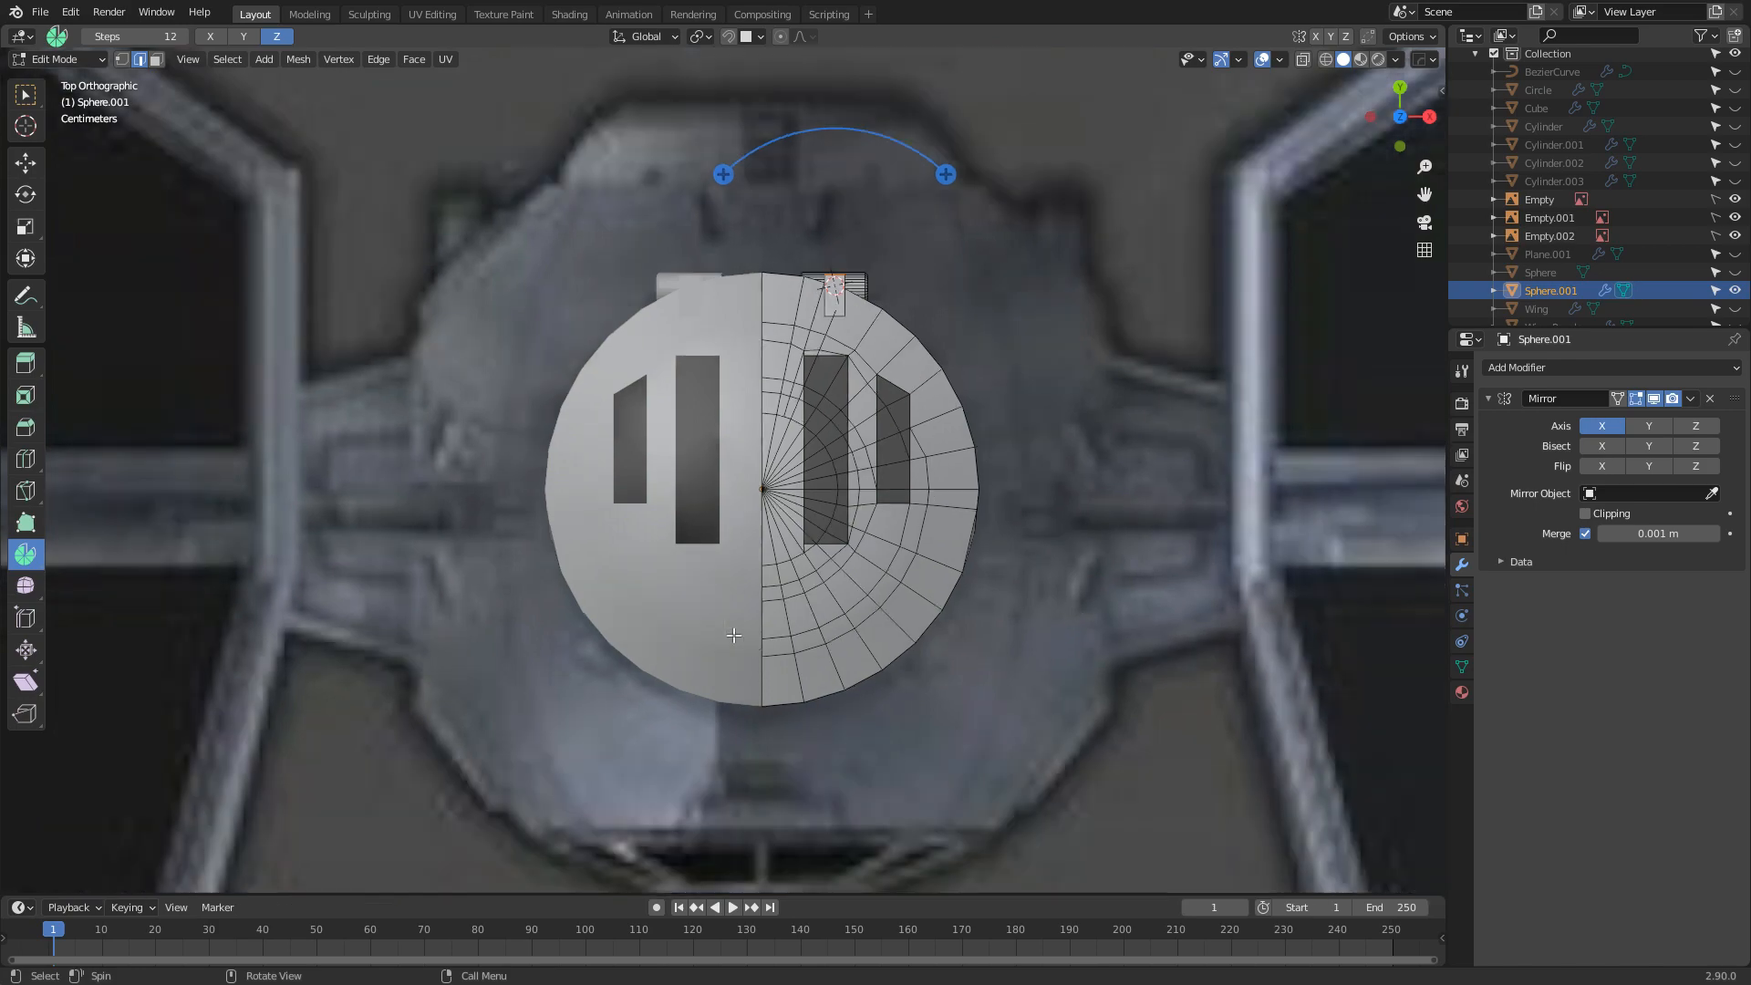
pyautogui.moveTo(719, 644); pyautogui.dragTo(582, 587, button='middle')
pyautogui.scroll(5, 582, 587)
pyautogui.keyDown('shift'); pyautogui.moveTo(876, 668); pyautogui.dragTo(746, 603, button='middle'); pyautogui.keyUp('shift')
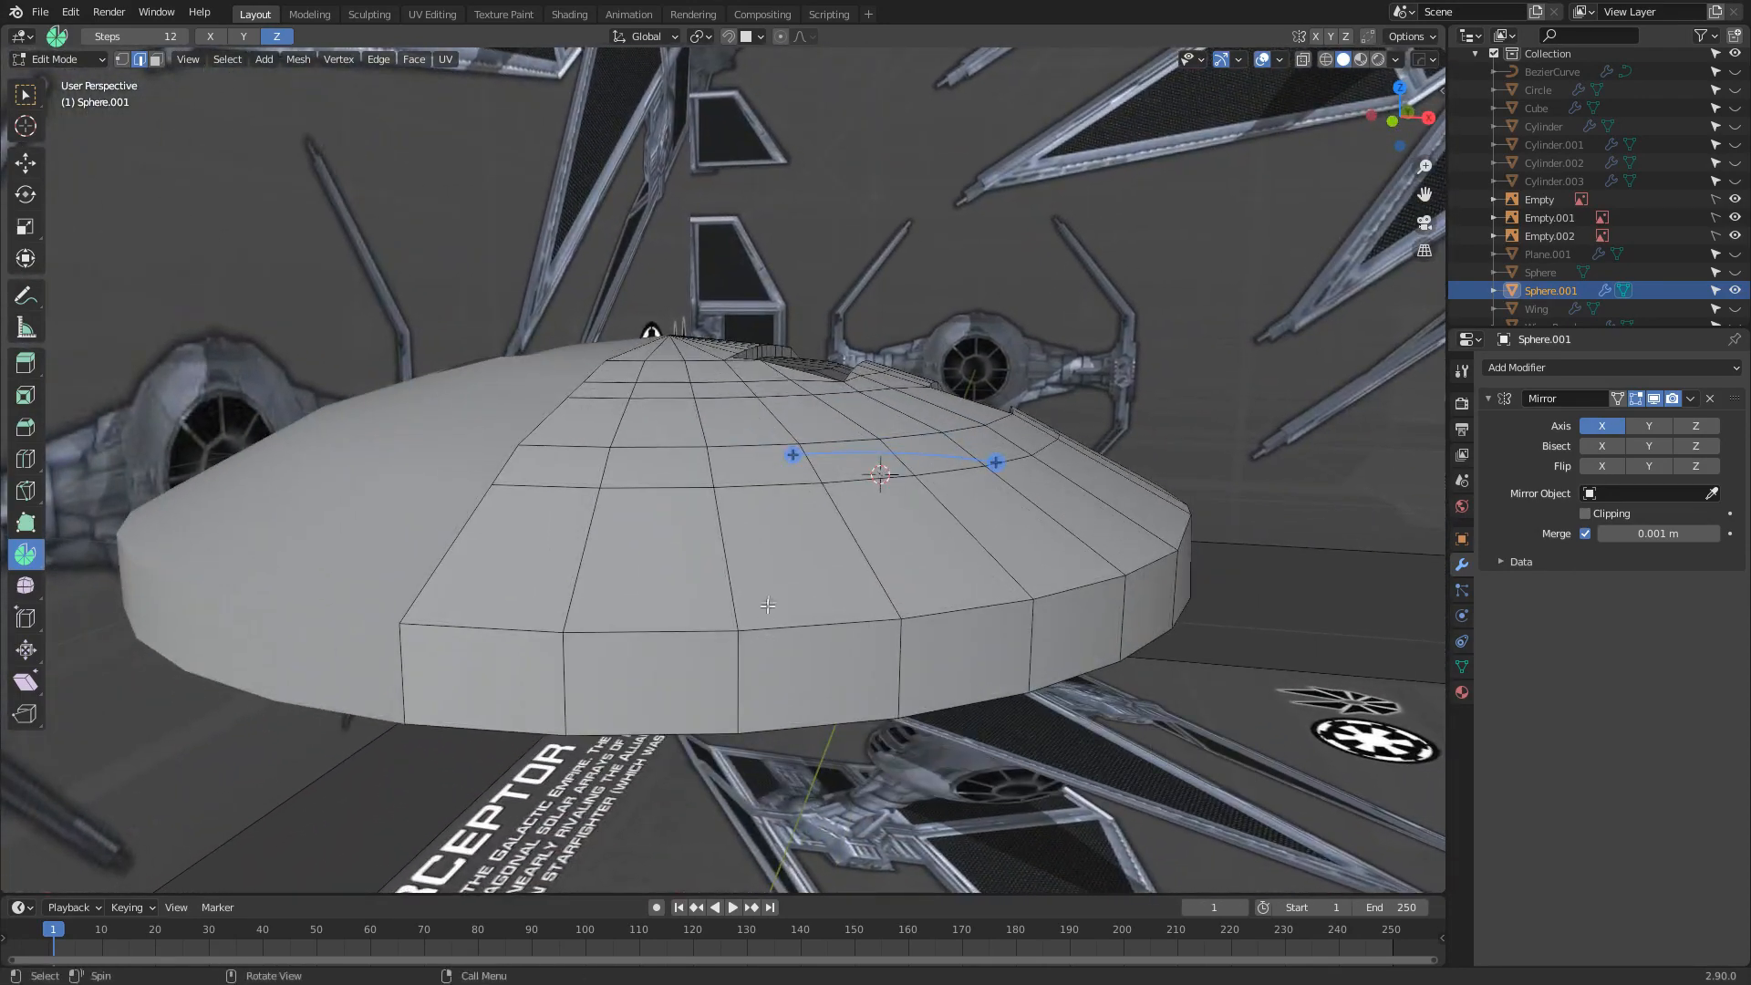
pyautogui.hotkey('ctrl', 't')
pyautogui.rightClick(985, 575)
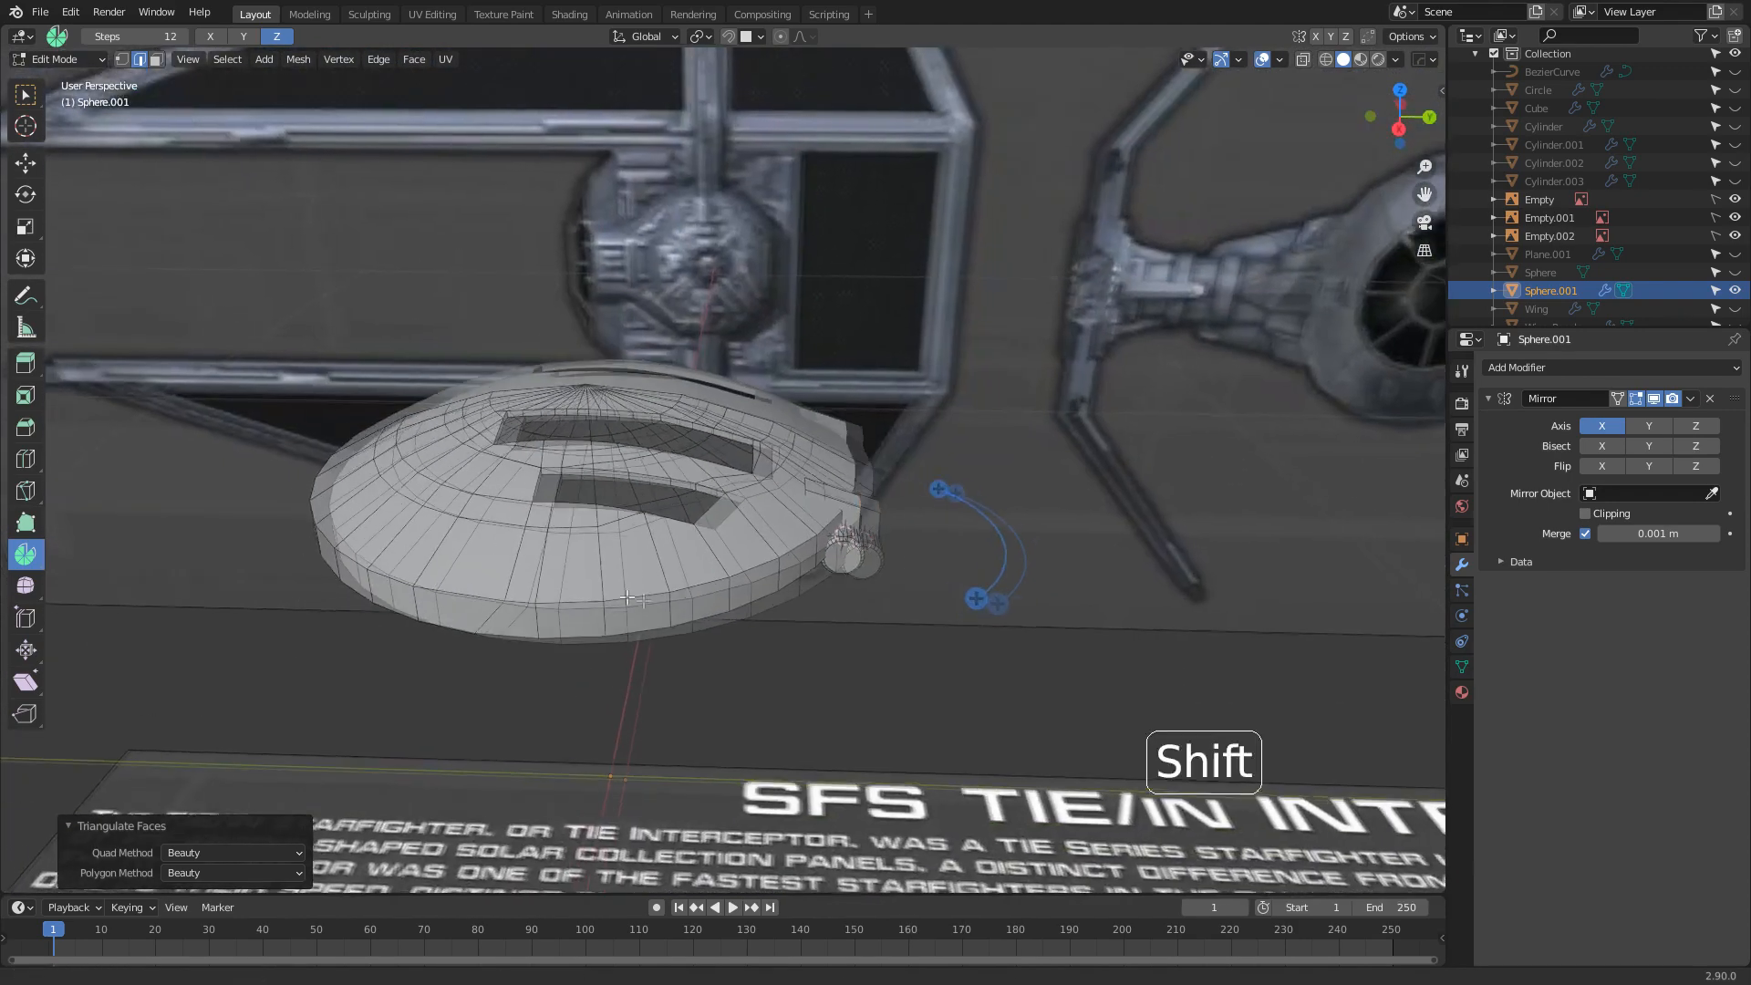
pyautogui.keyDown('shift'); pyautogui.moveTo(616, 597); pyautogui.dragTo(630, 601, button='middle'); pyautogui.keyUp('shift')
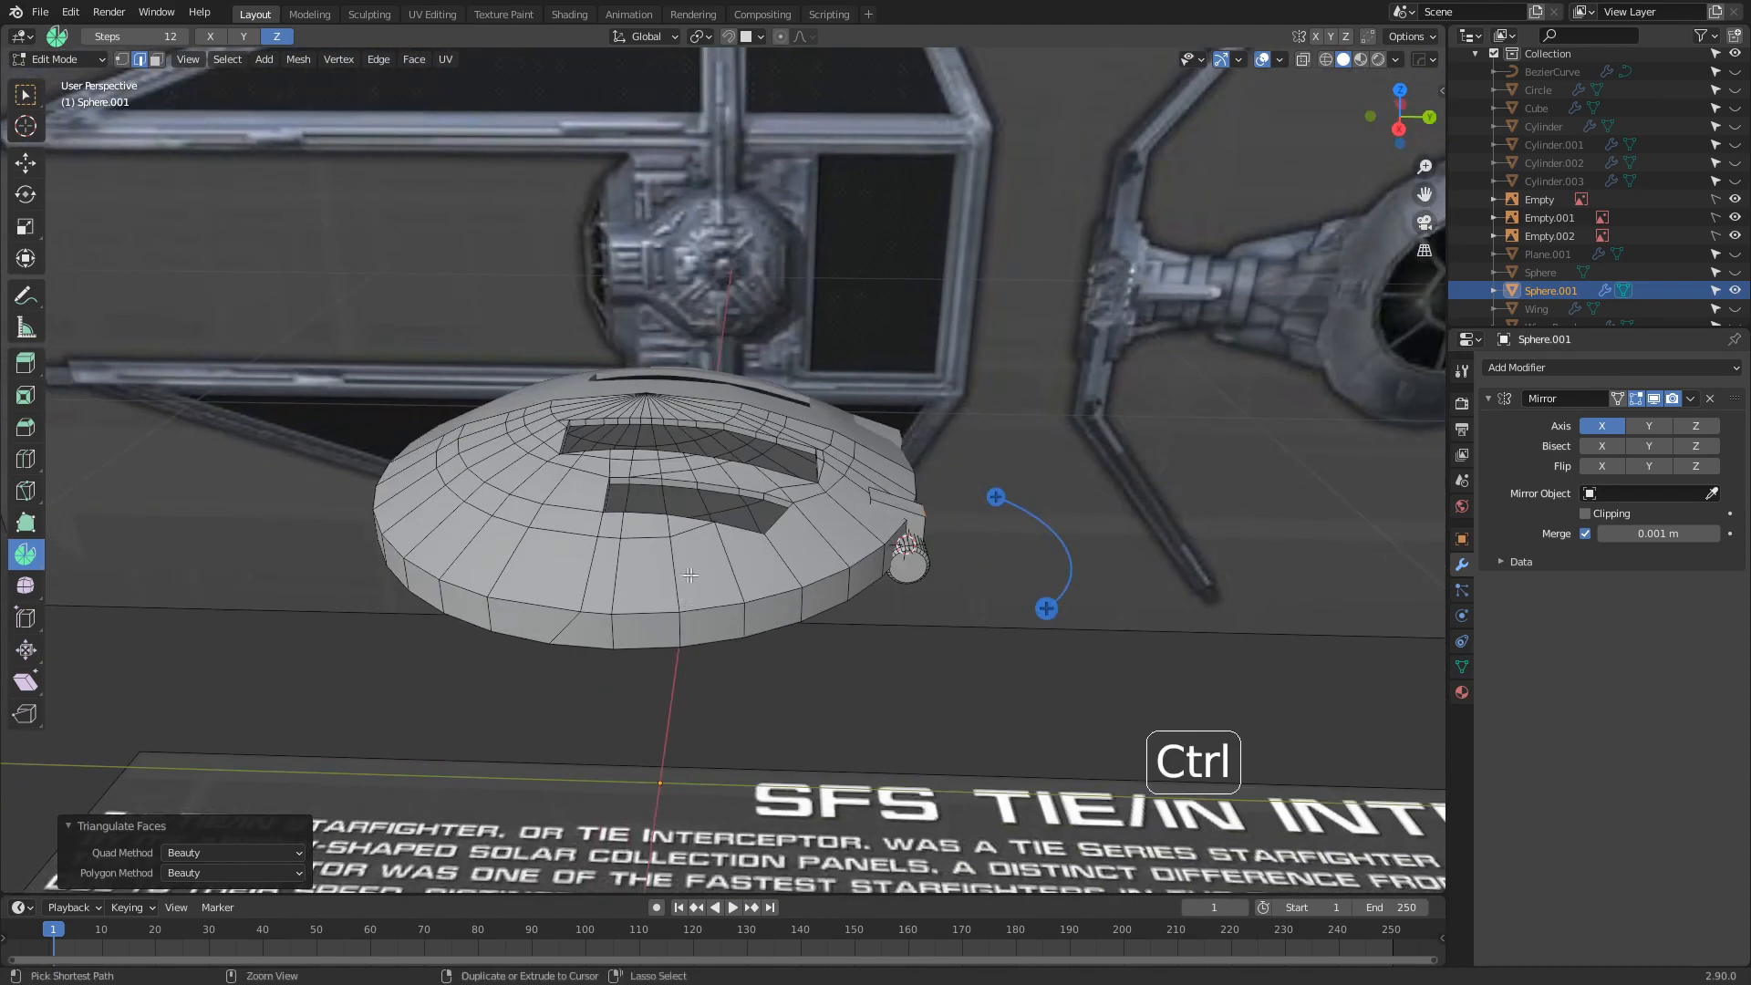
pyautogui.hotkey('ctrl', 'r')
pyautogui.click(633, 602)
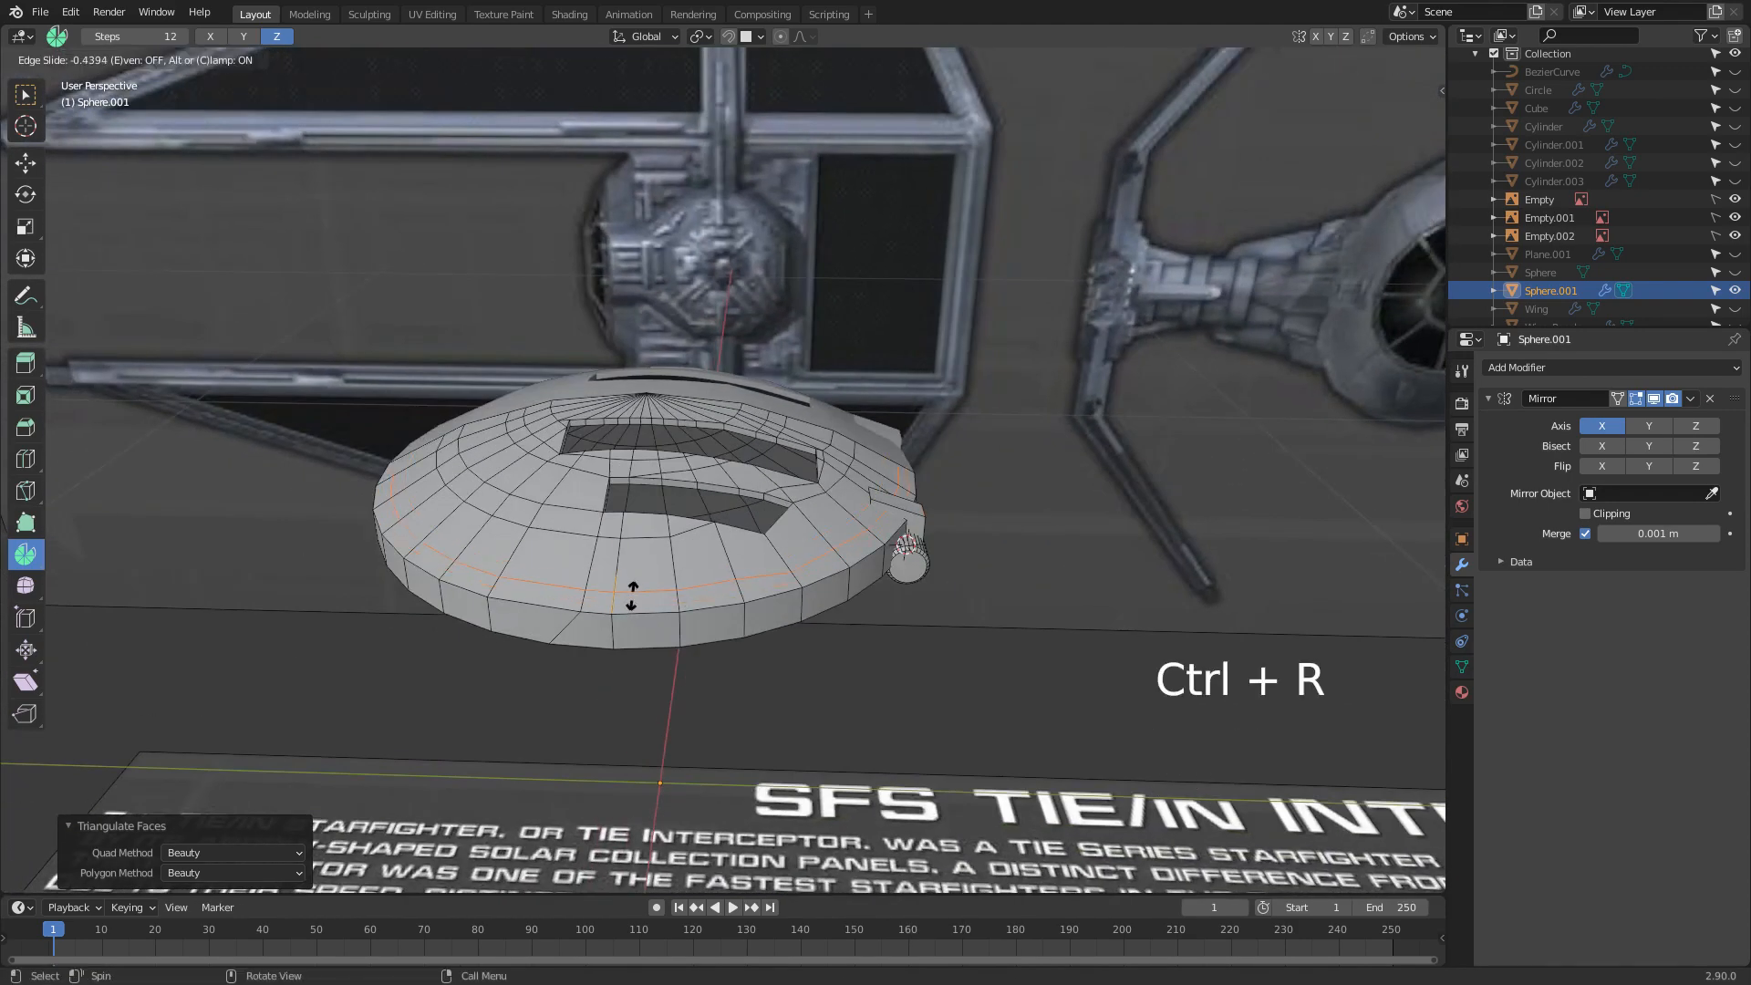
pyautogui.hotkey('ctrl', 'z')
# Bevel the rim's upper edge loop 0.0028 m wide with one segment, and slide the bevel's dome-side loop by a factor of 0.053
pyautogui.hotkey('ctrl', 'b')
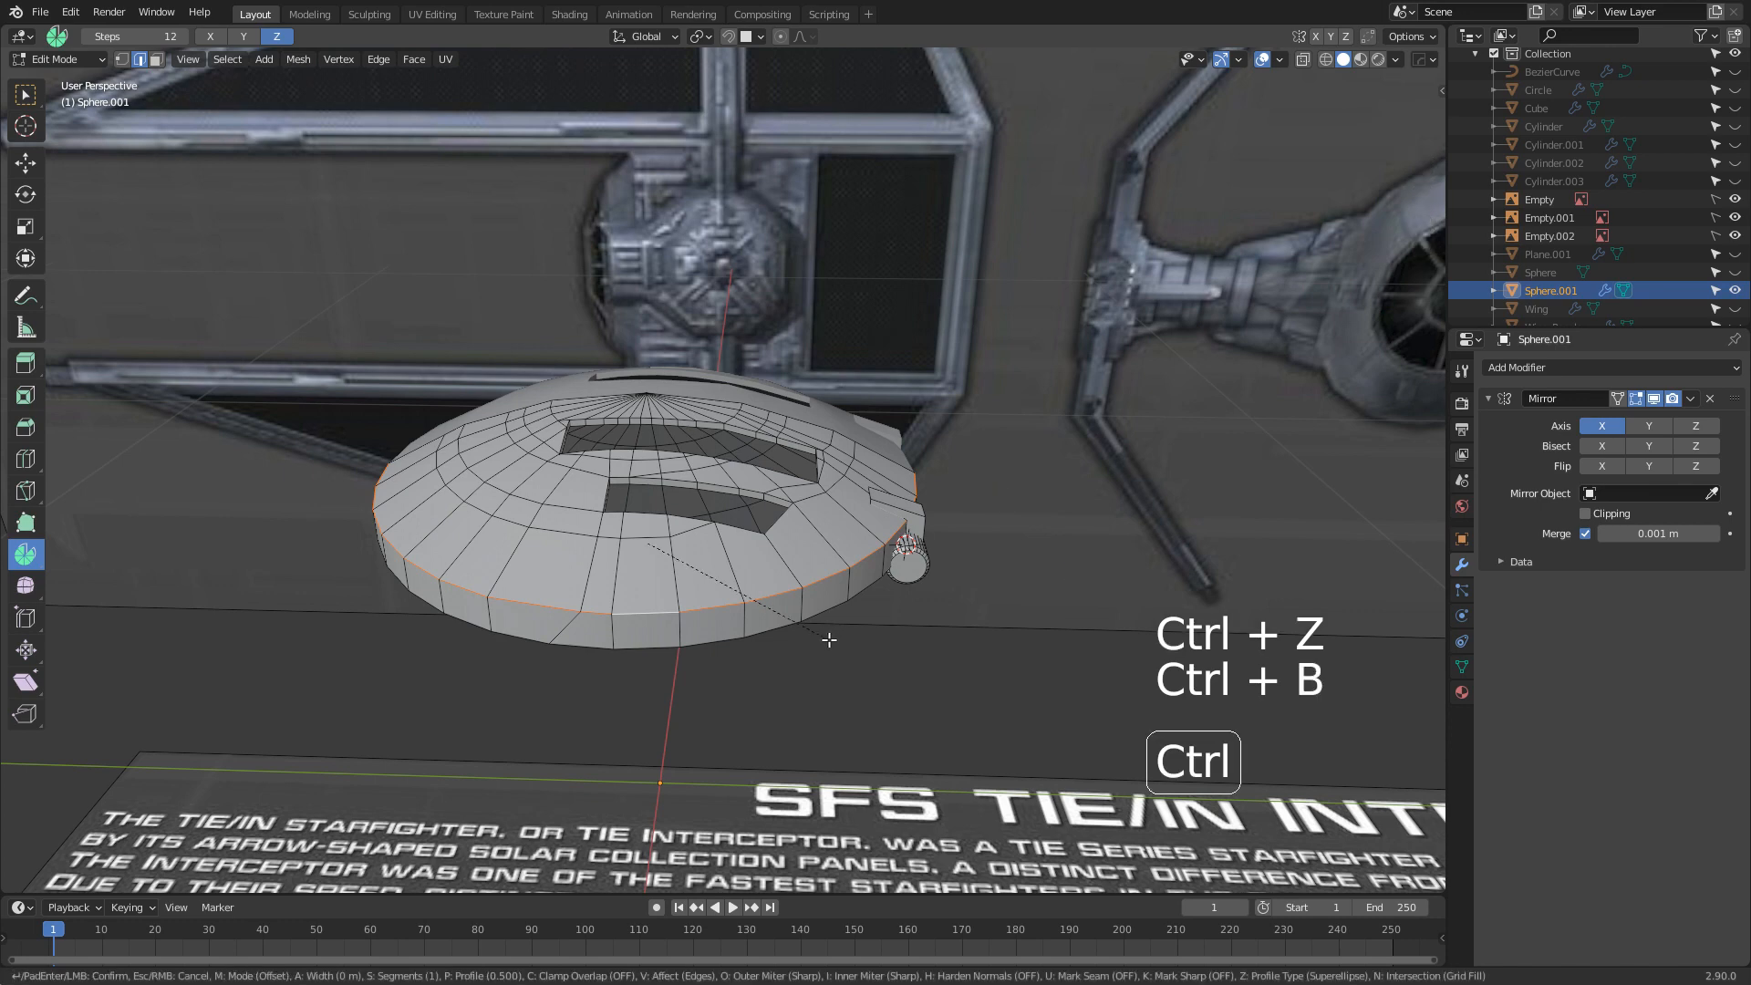
pyautogui.click(865, 663)
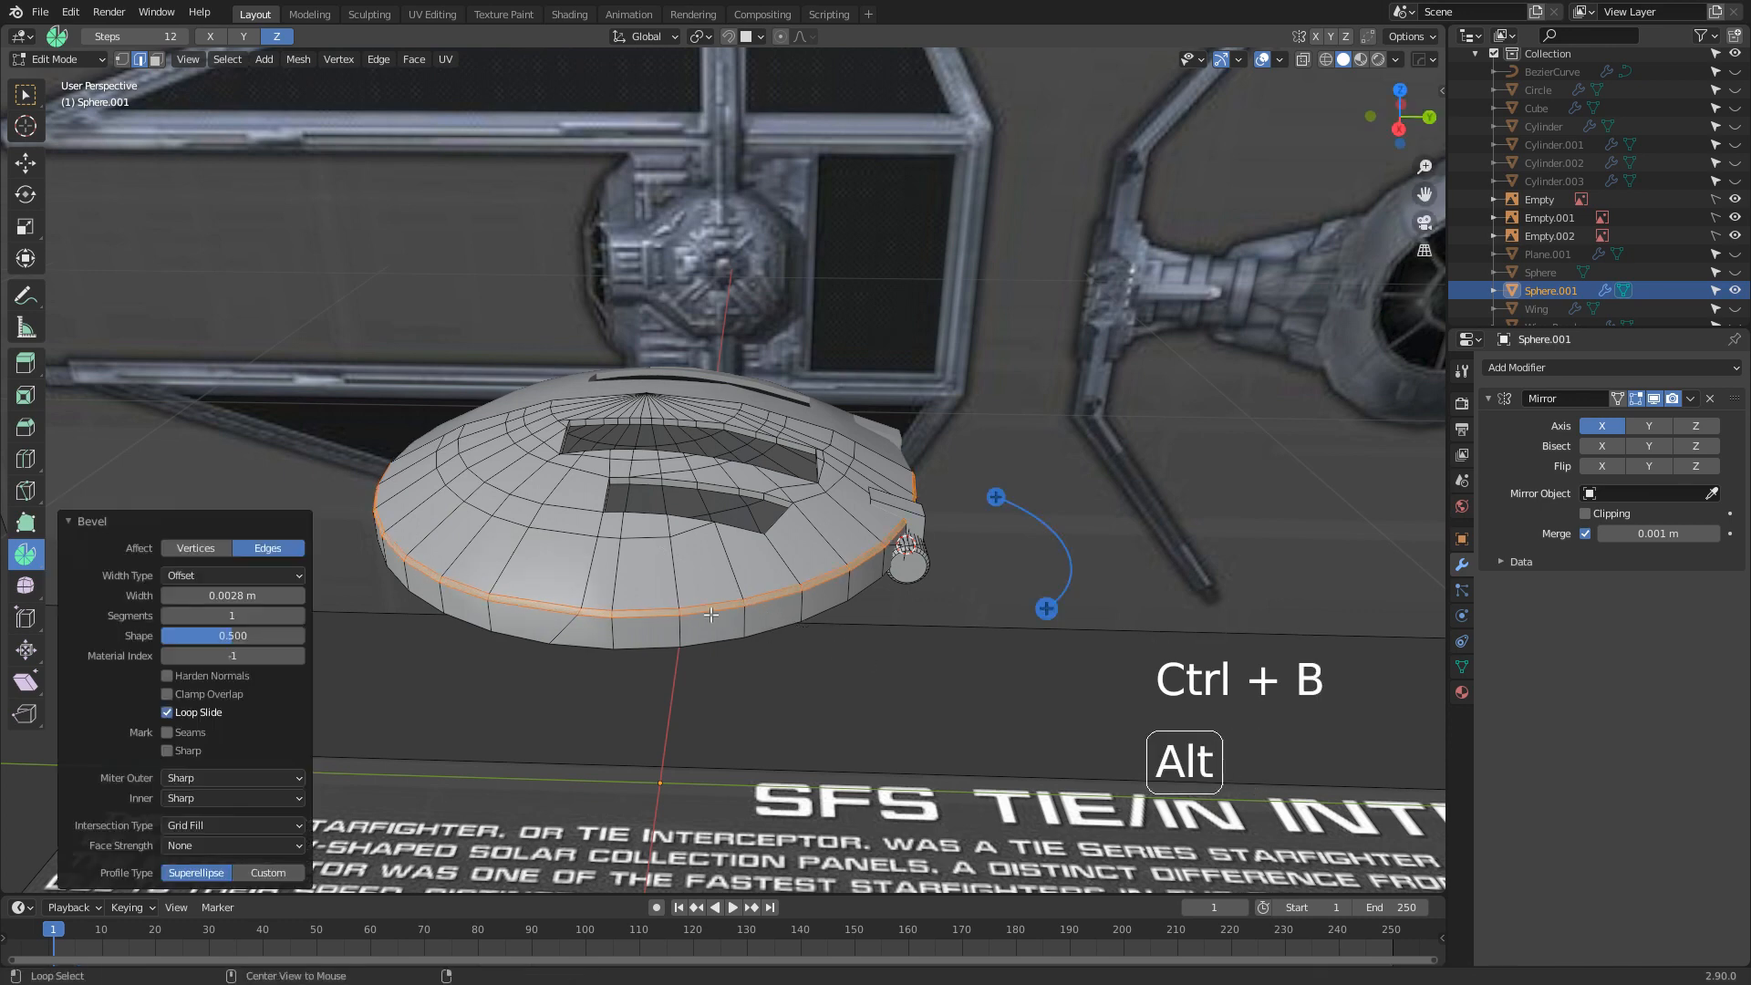
pyautogui.keyDown('alt'); pyautogui.click(712, 616); pyautogui.keyUp('alt')
pyautogui.press('g')
pyautogui.press('g')
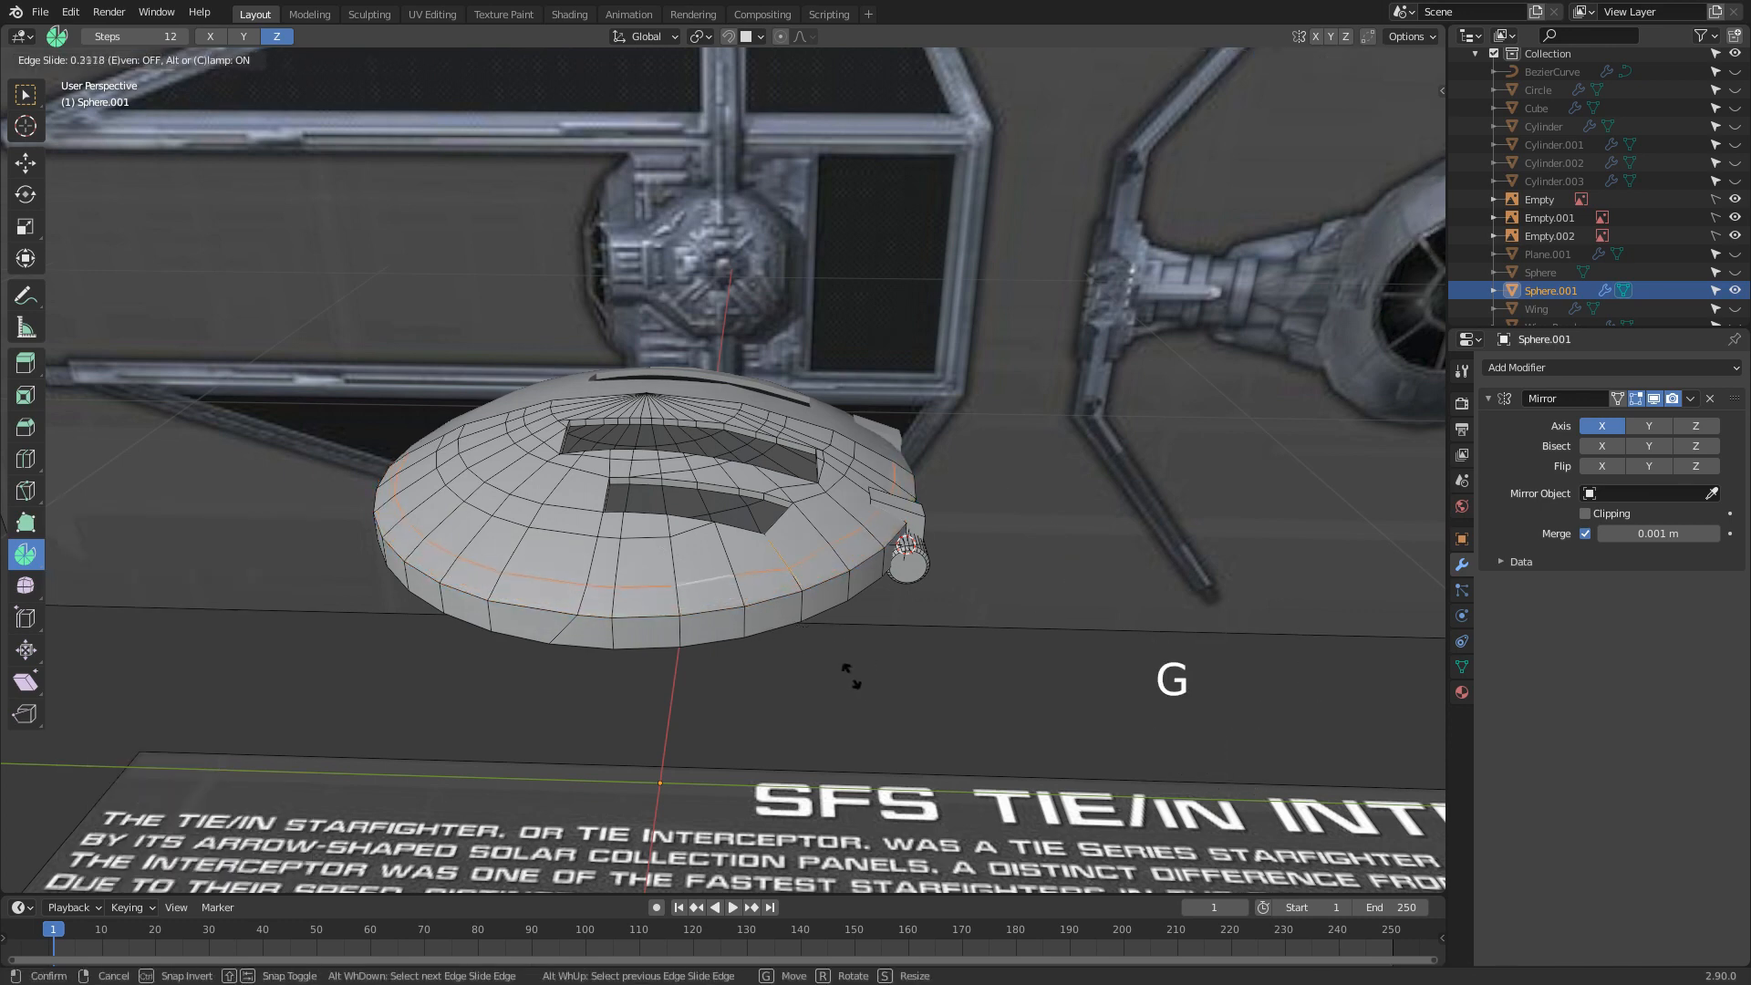
pyautogui.click(861, 680)
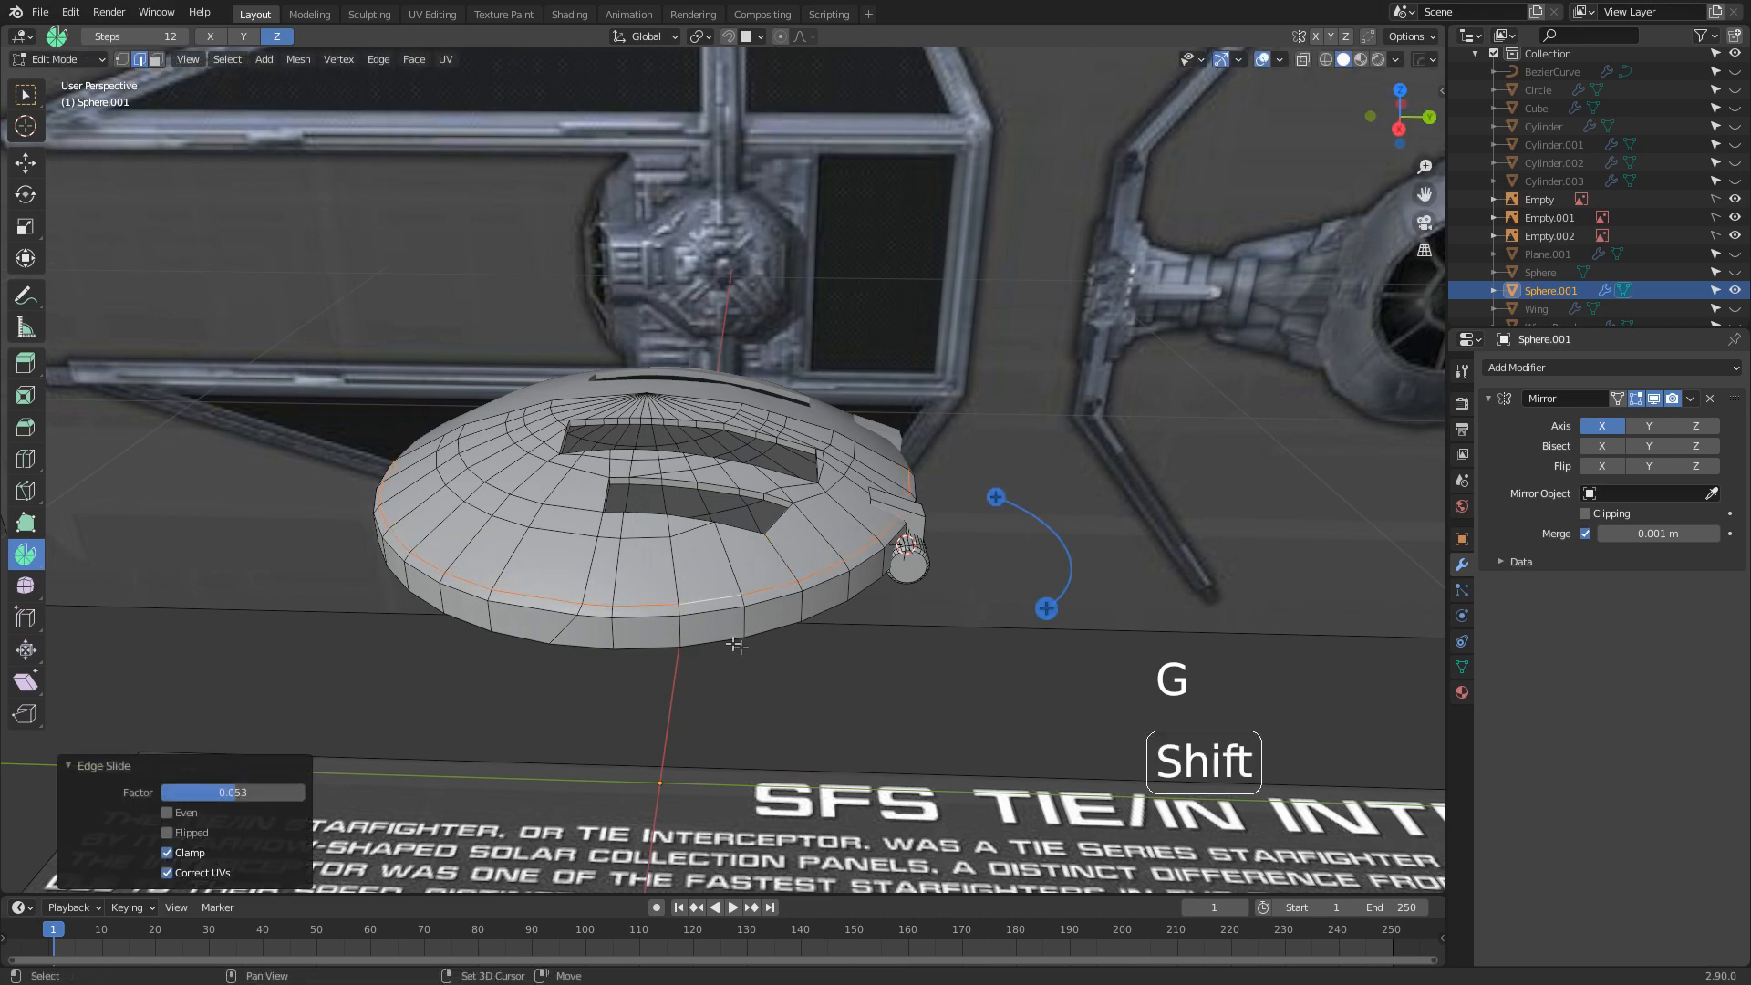
# Bevel the slid edge loop above the rim 0.000718 m wide with two segments
pyautogui.scroll(4, 830, 638)
pyautogui.hotkey('ctrl', 'b')
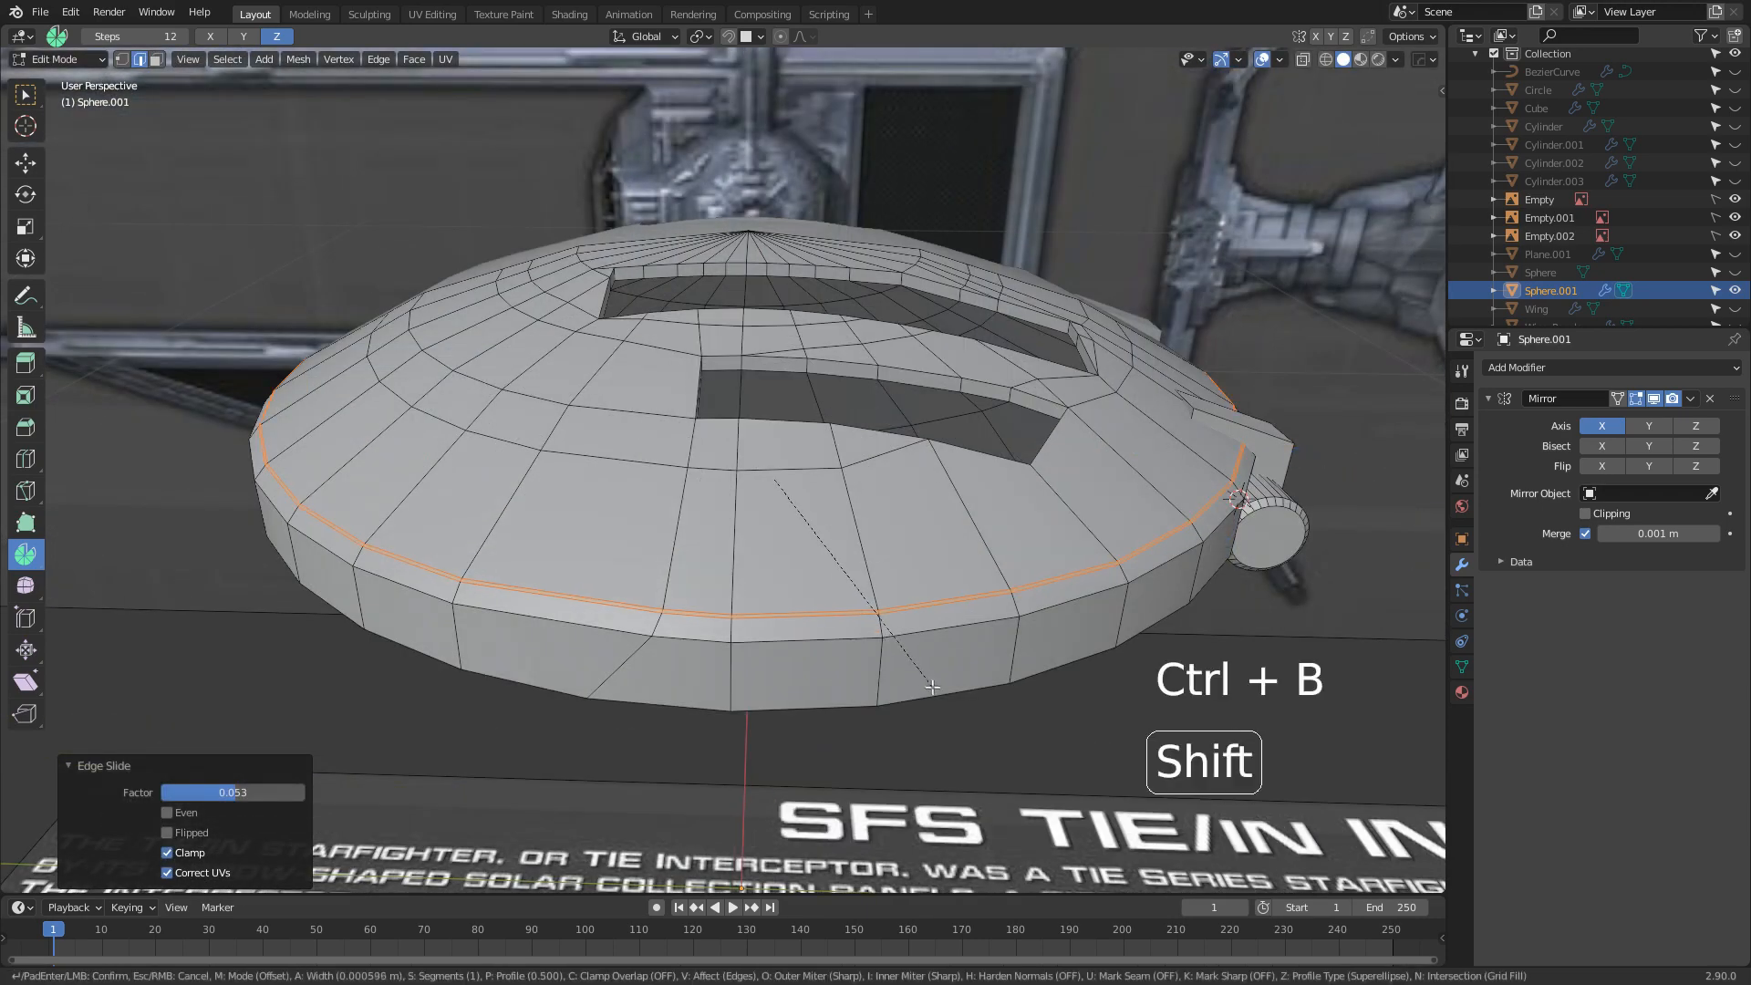
pyautogui.keyDown('shift'); pyautogui.scroll(1, 941, 694); pyautogui.keyUp('shift')
pyautogui.click(937, 691)
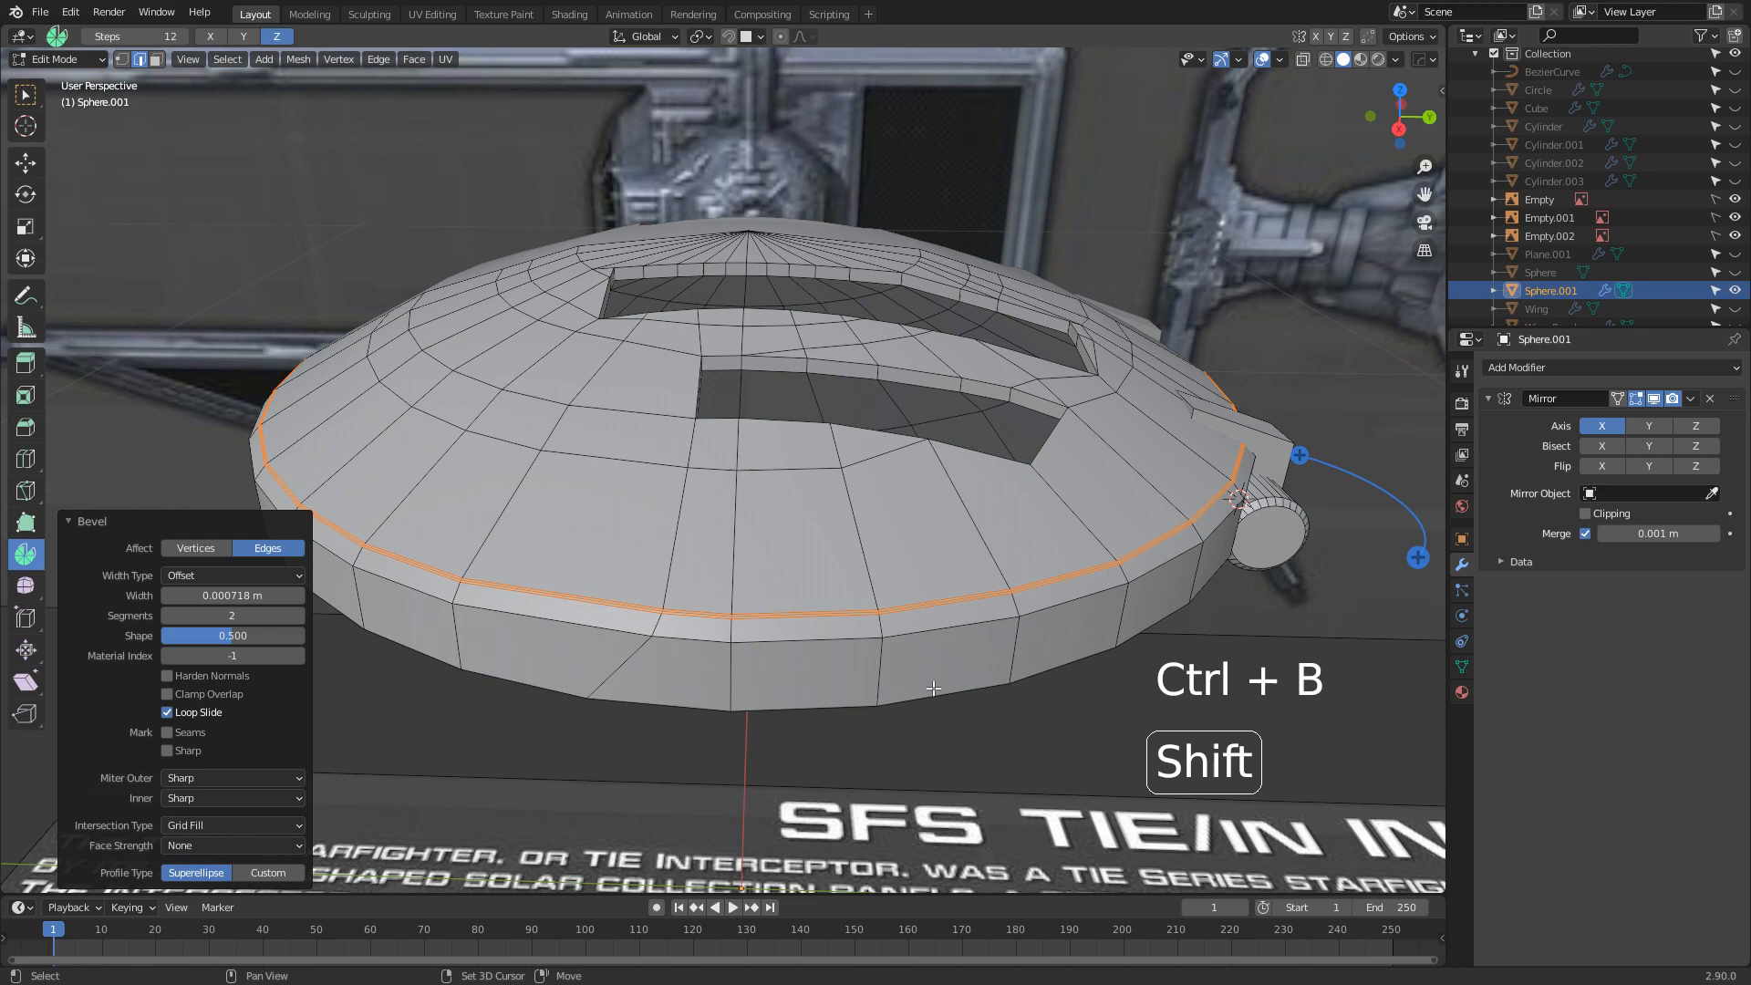
# Reduce the selection to the bevel's middle loop, shrink it inward along its normals into a thin groove, and return to object mode
pyautogui.press('ctrl+KP_Subtract')
pyautogui.hotkey('alt', 's')
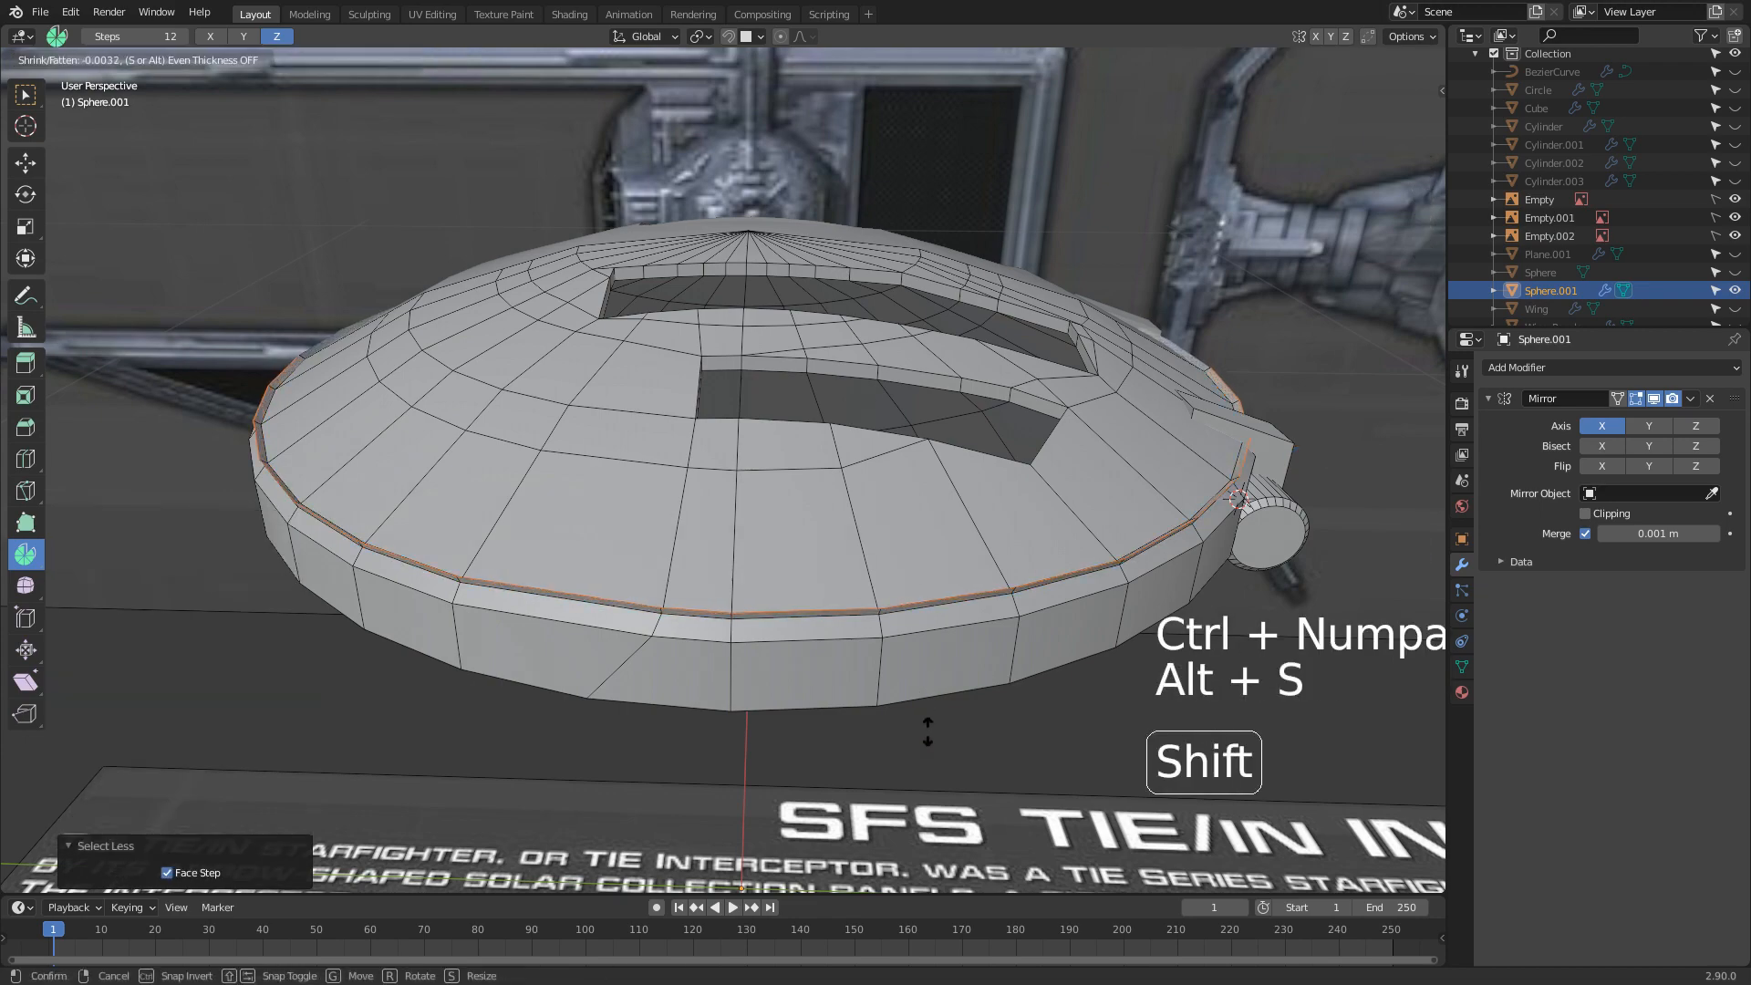
pyautogui.click(910, 627)
pyautogui.press('z')
pyautogui.click(961, 637)
pyautogui.moveTo(961, 637)
pyautogui.mouseDown(button='middle')
pyautogui.moveTo(925, 679)
pyautogui.moveTo(908, 649)
pyautogui.moveTo(1109, 646)
pyautogui.moveTo(819, 622)
pyautogui.moveTo(533, 631)
pyautogui.moveTo(766, 670)
pyautogui.moveTo(472, 651)
pyautogui.moveTo(792, 639)
pyautogui.mouseUp(button='middle')
pyautogui.press('Tab')
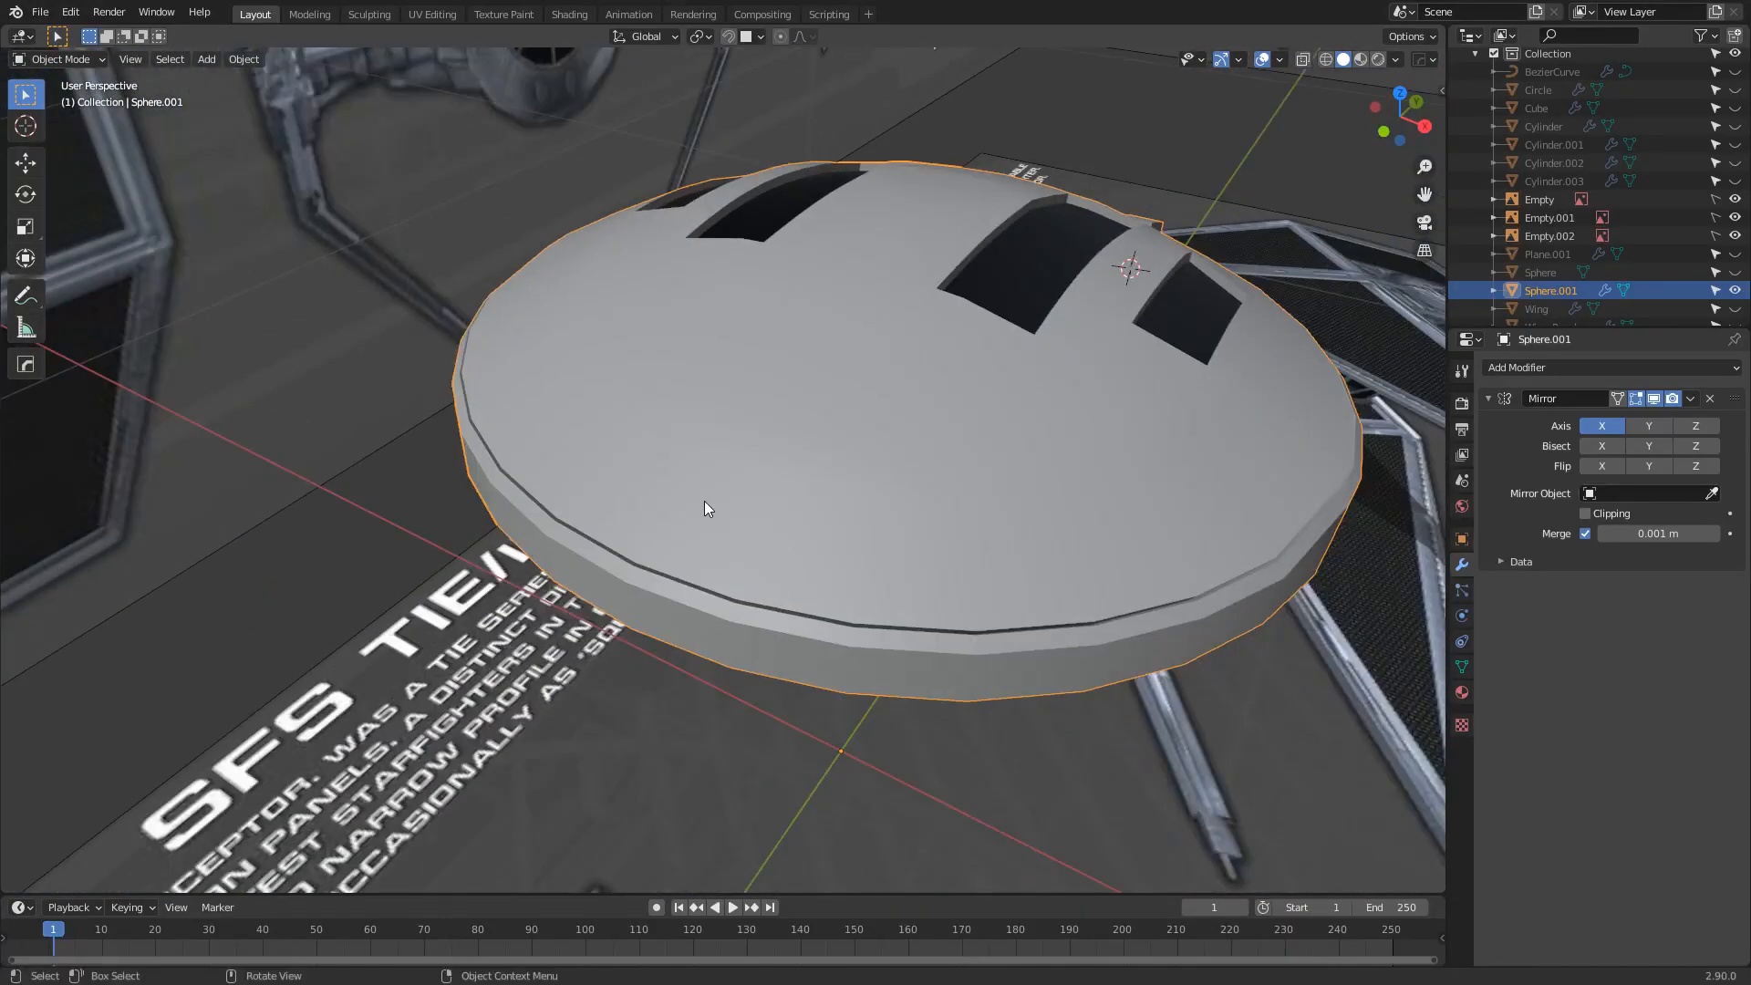
# Reset the 3D cursor to the world origin and add a cube there
pyautogui.press('KP_7')
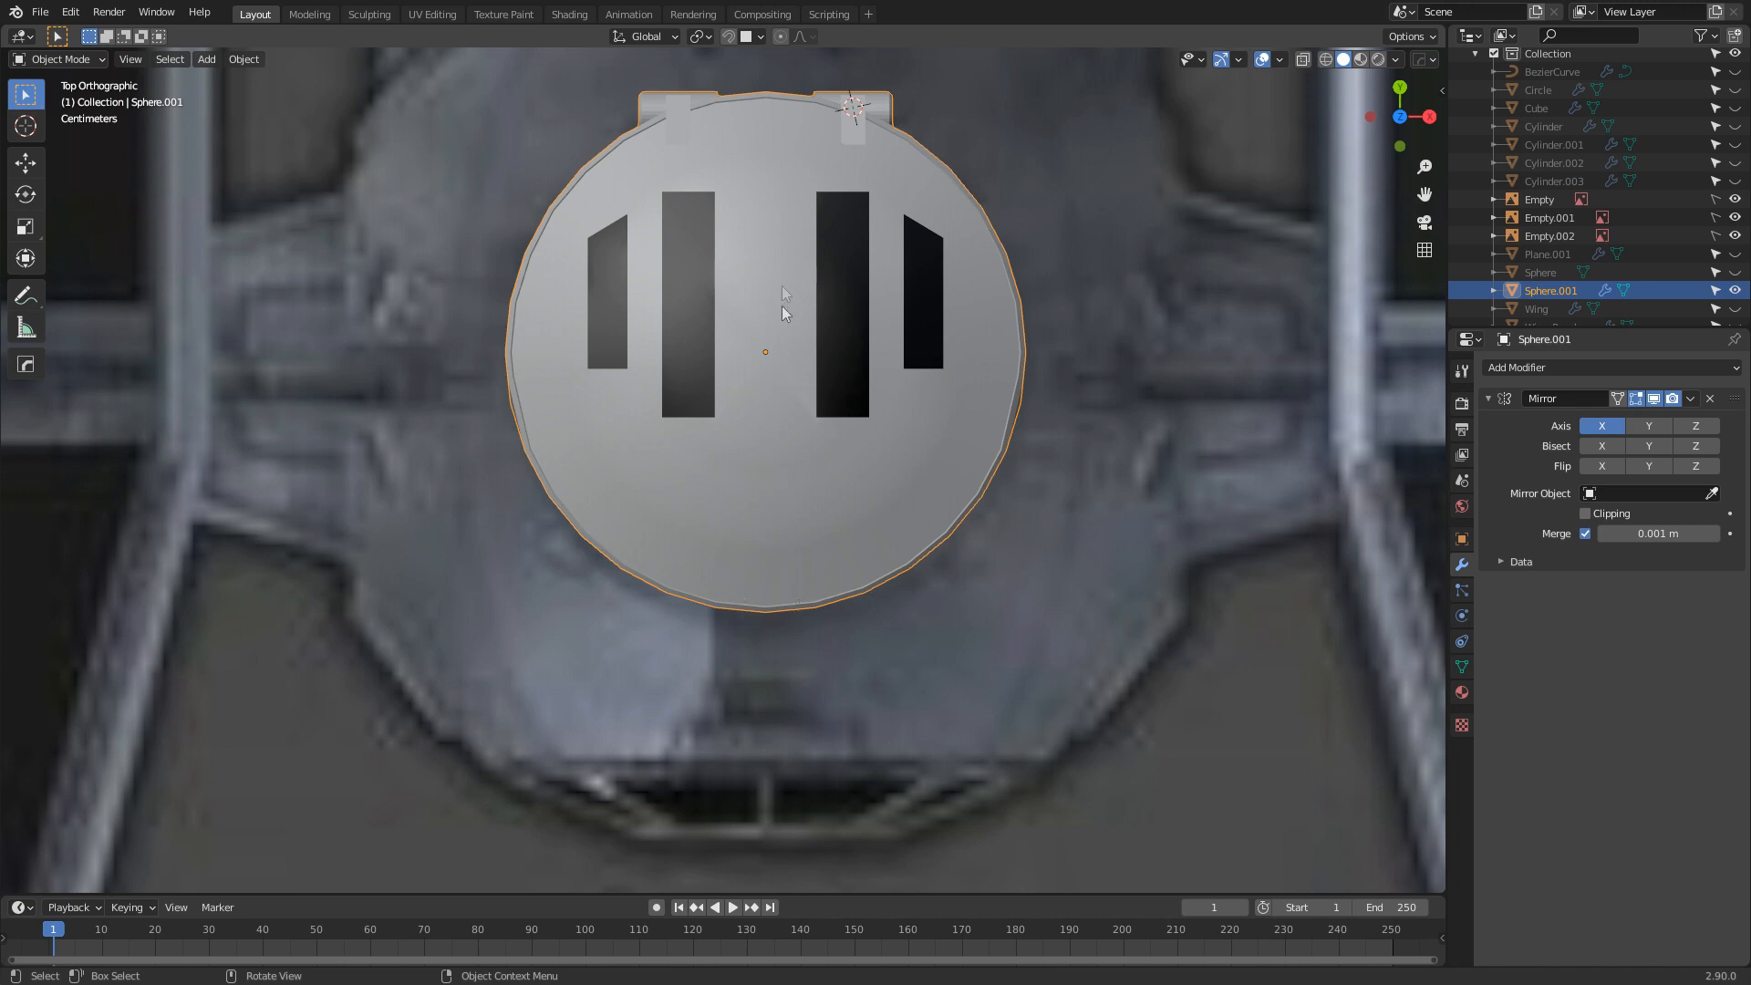
pyautogui.scroll(1, 785, 445)
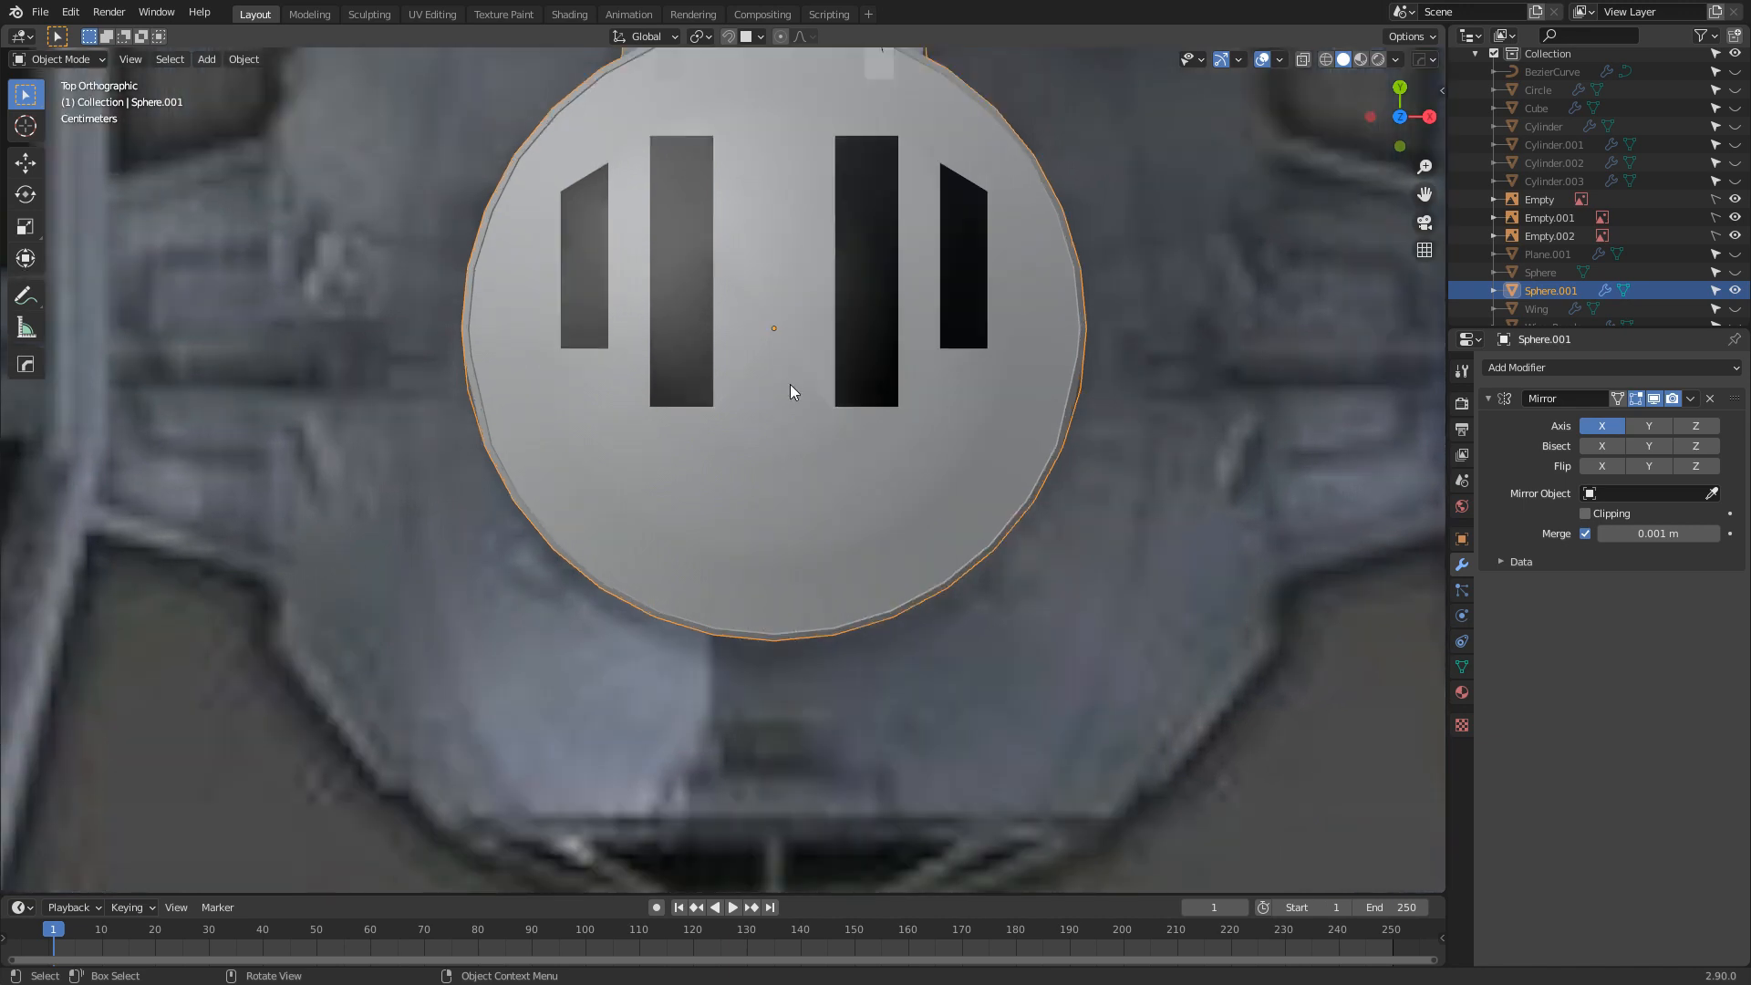
pyautogui.hotkey('shift', 's')
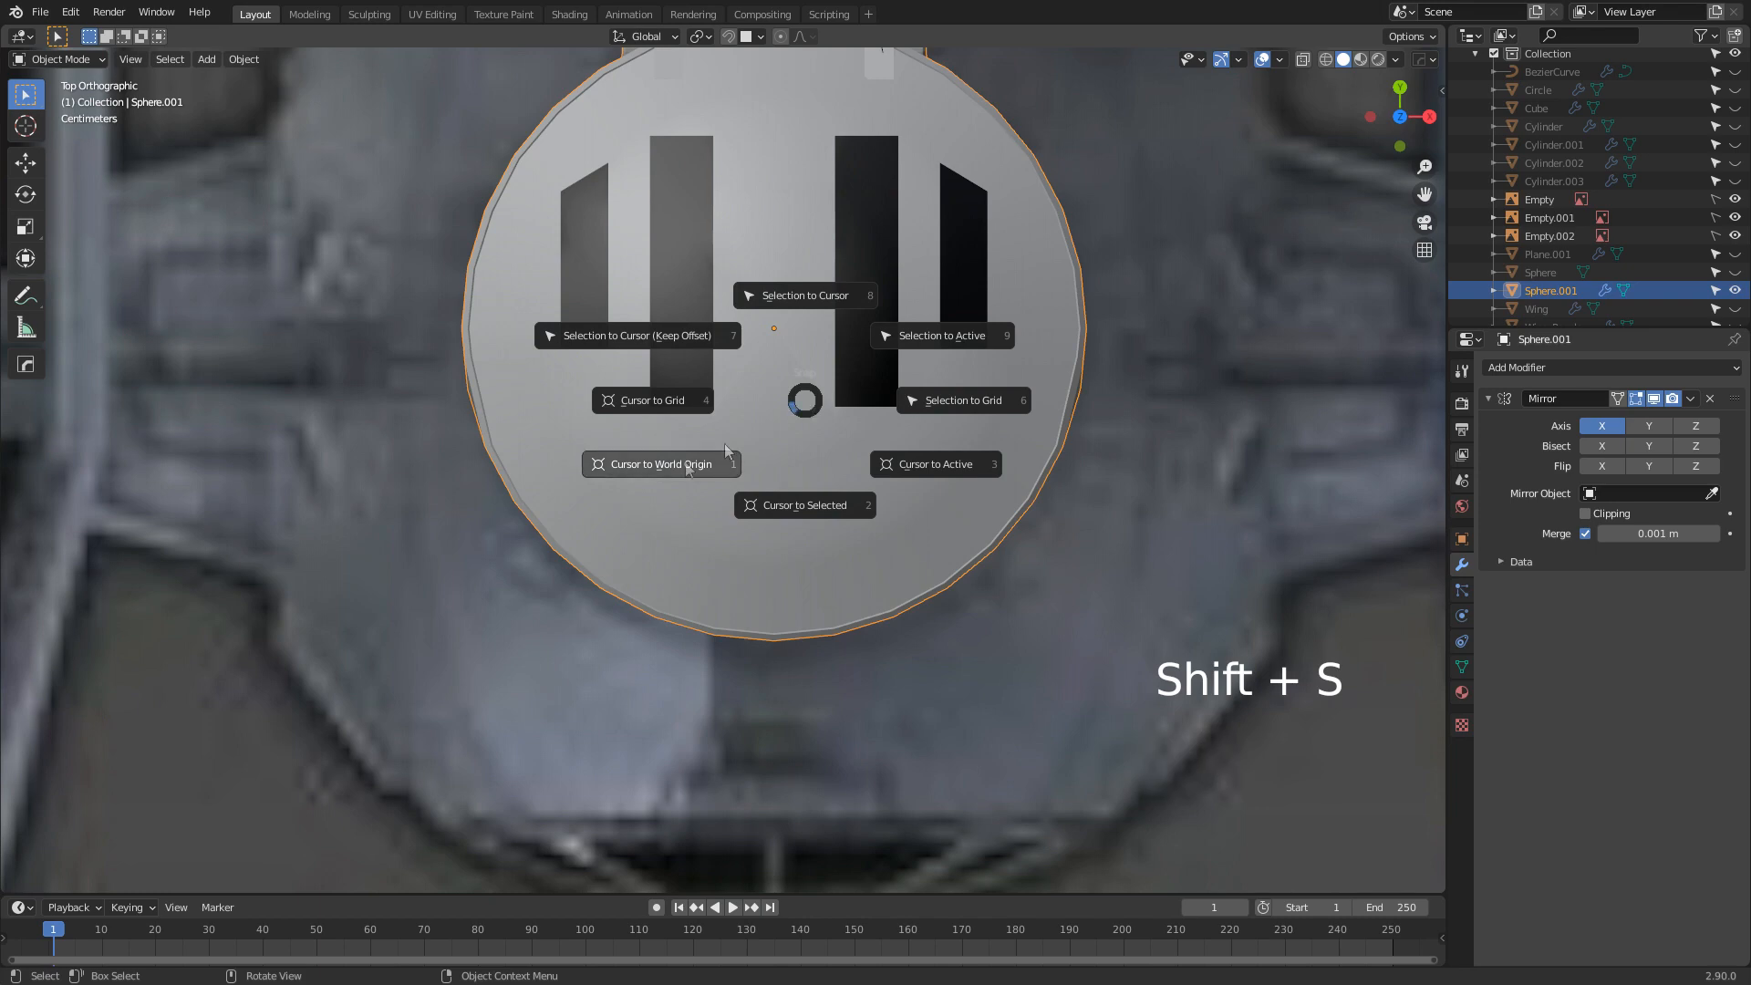
pyautogui.click(649, 464)
pyautogui.scroll(-3, 649, 469)
pyautogui.hotkey('shift', 'a')
pyautogui.moveTo(826, 611)
pyautogui.click(898, 632)
# Scale the cube's mesh to 0.062, raise it along Z to the dome's surface, and adjust its overall size
pyautogui.press('s')
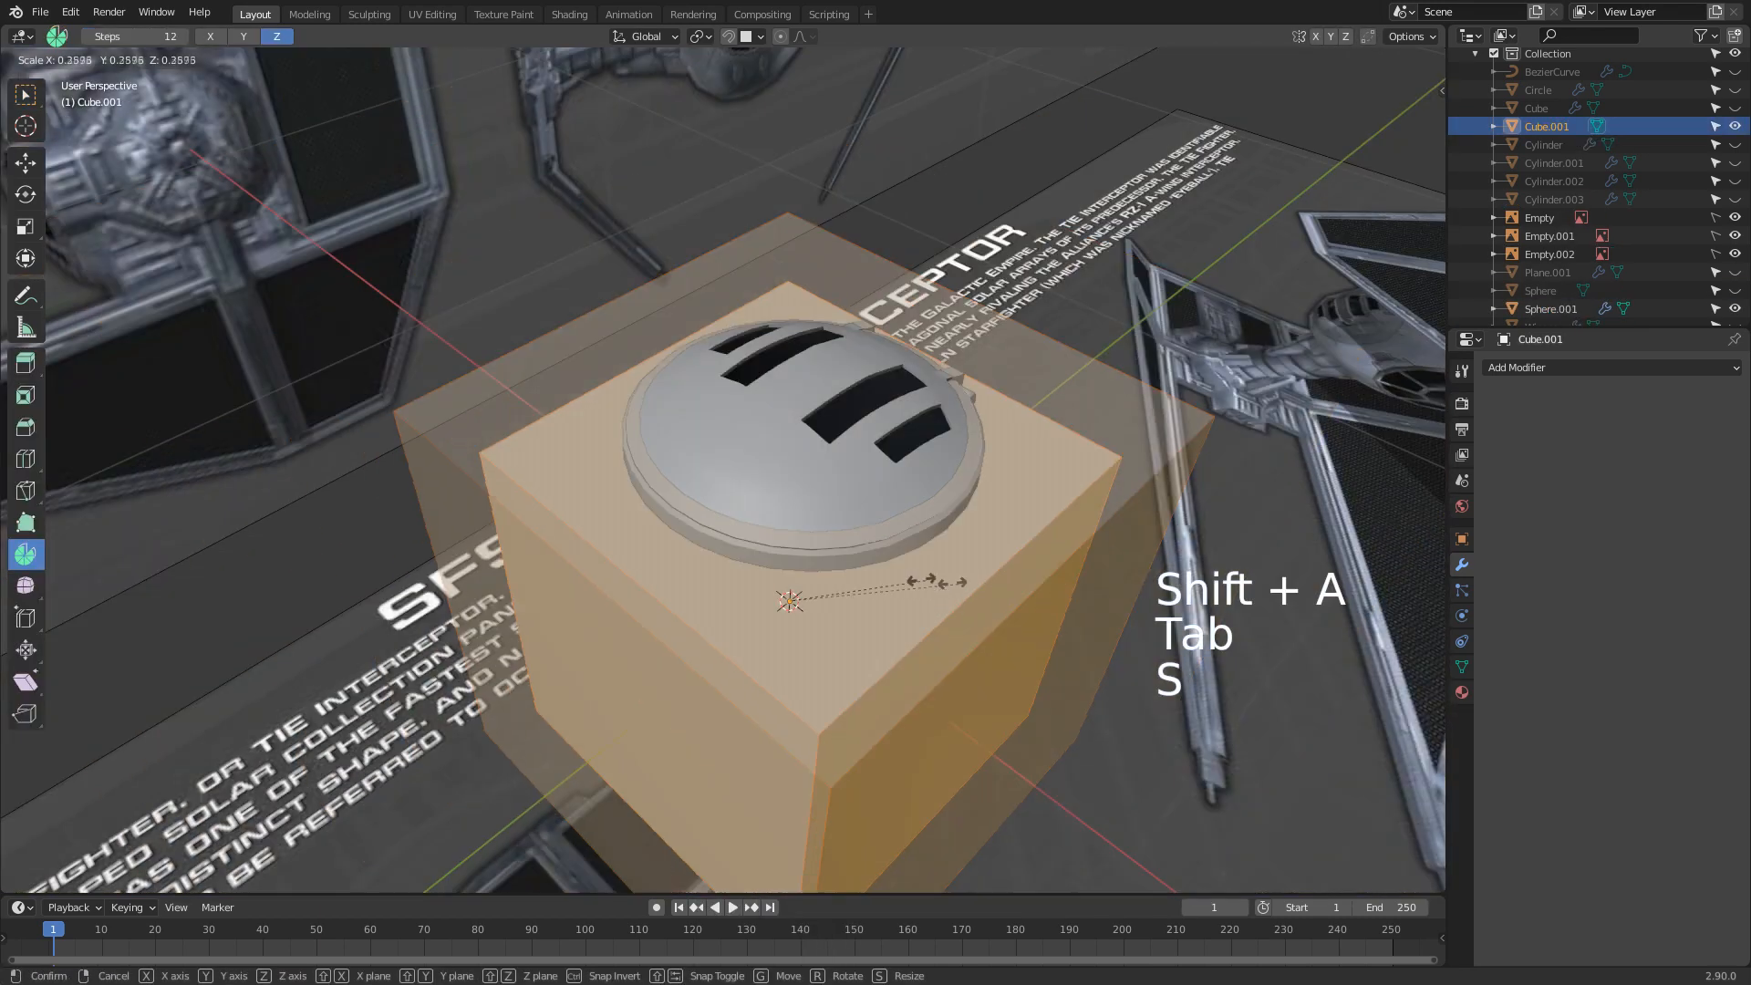
pyautogui.click(910, 682)
pyautogui.press('g')
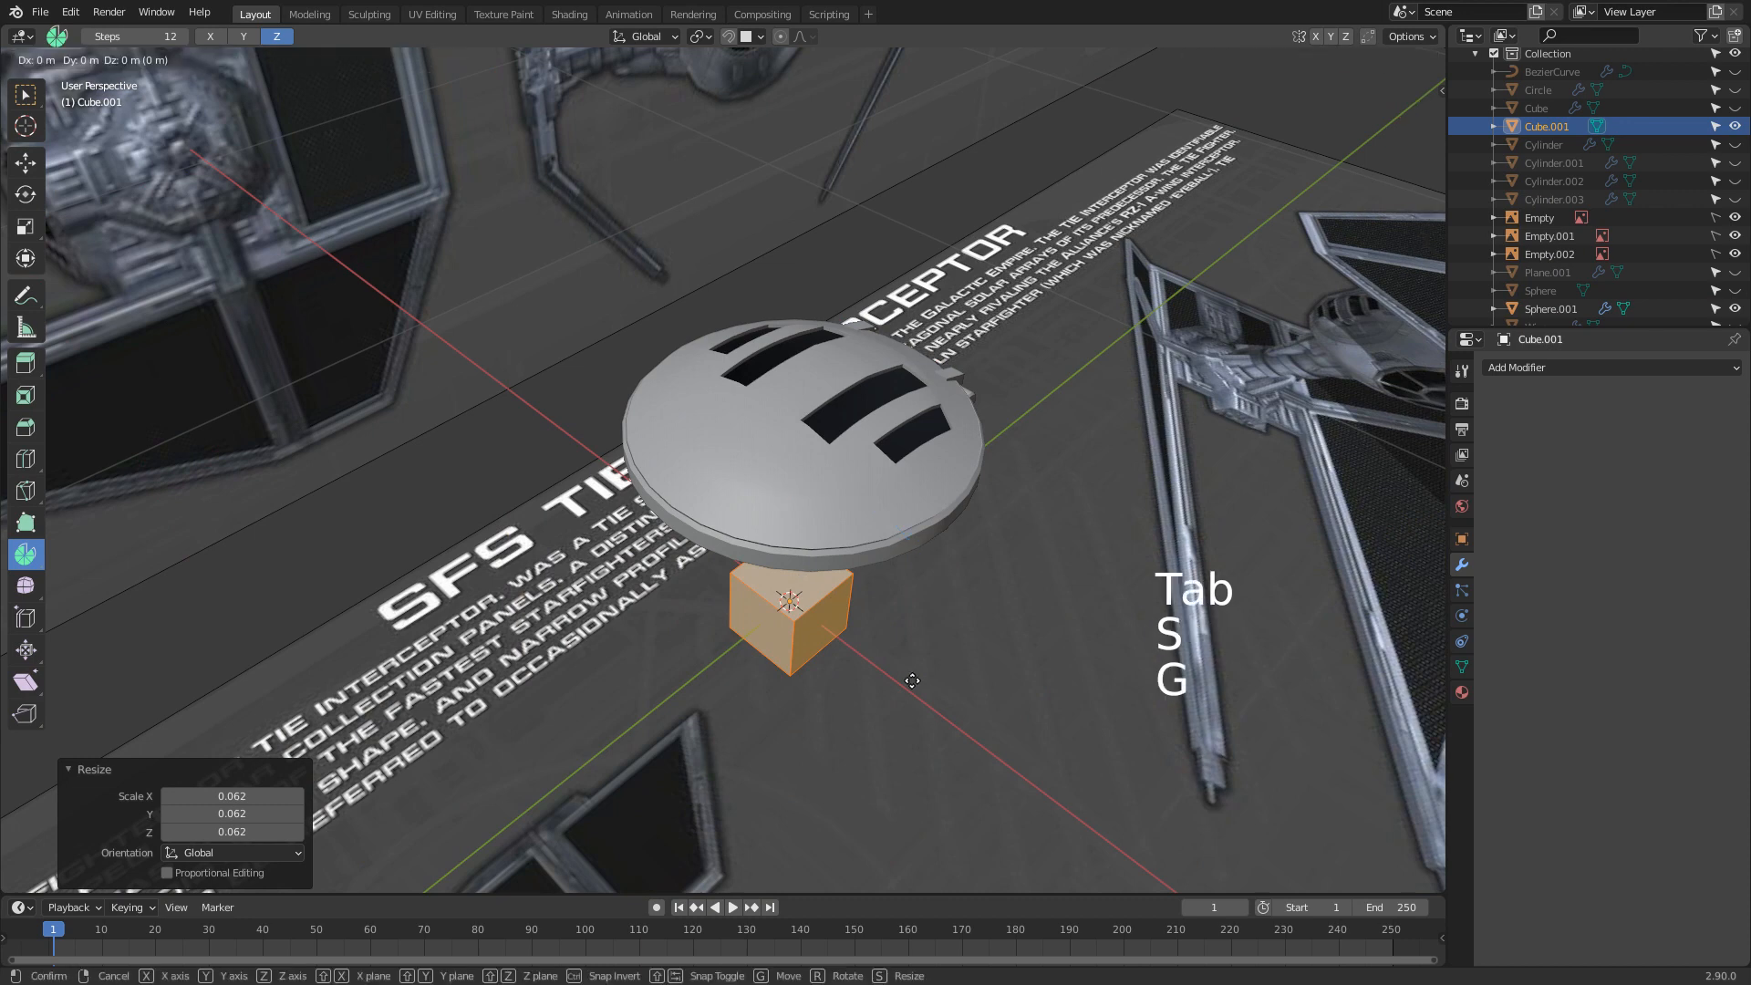
pyautogui.press('z')
pyautogui.click(903, 478)
pyautogui.press('s')
pyautogui.click(902, 488)
# Move the cube -0.15167 m along Y toward the dome's front and scale it to 0.561 along X
pyautogui.press('g')
pyautogui.press('y')
pyautogui.click(813, 546)
pyautogui.press('s')
pyautogui.press('x')
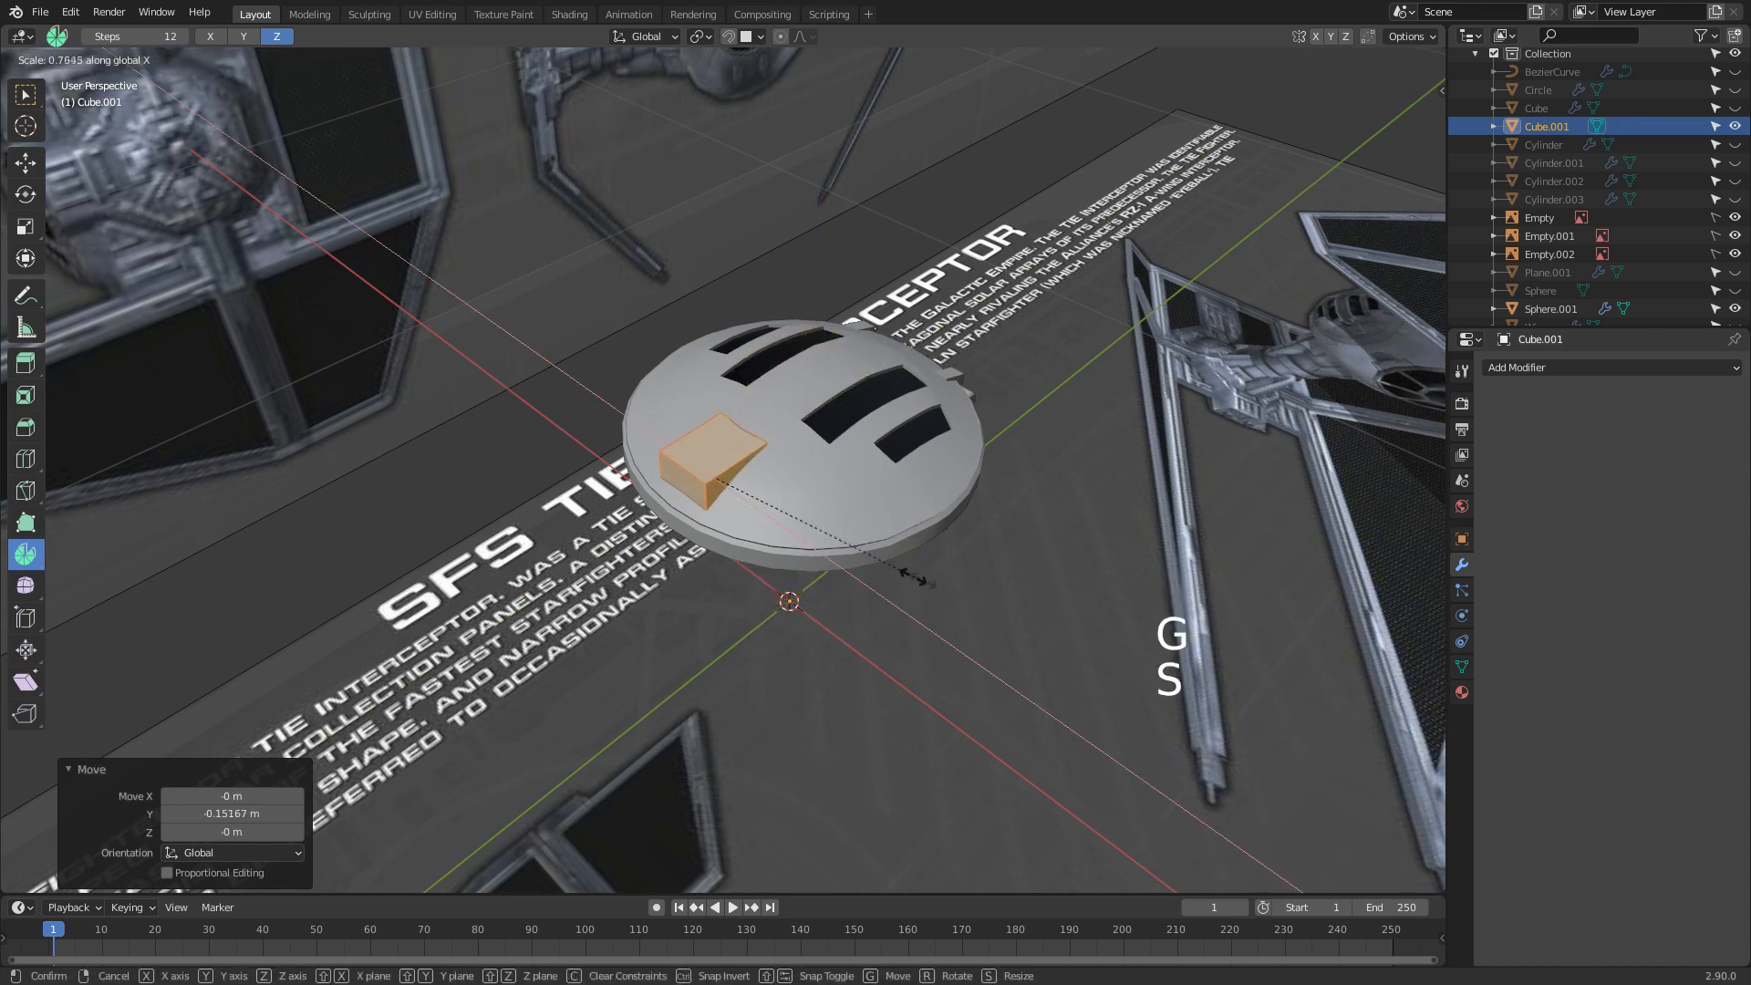
pyautogui.click(857, 559)
# Scale the cube to 0.499 along Z and raise it about 0.03 m so it protrudes from the dome
pyautogui.moveTo(857, 559); pyautogui.dragTo(876, 675, button='middle')
pyautogui.scroll(3, 947, 602)
pyautogui.moveTo(875, 675); pyautogui.dragTo(704, 567, button='middle')
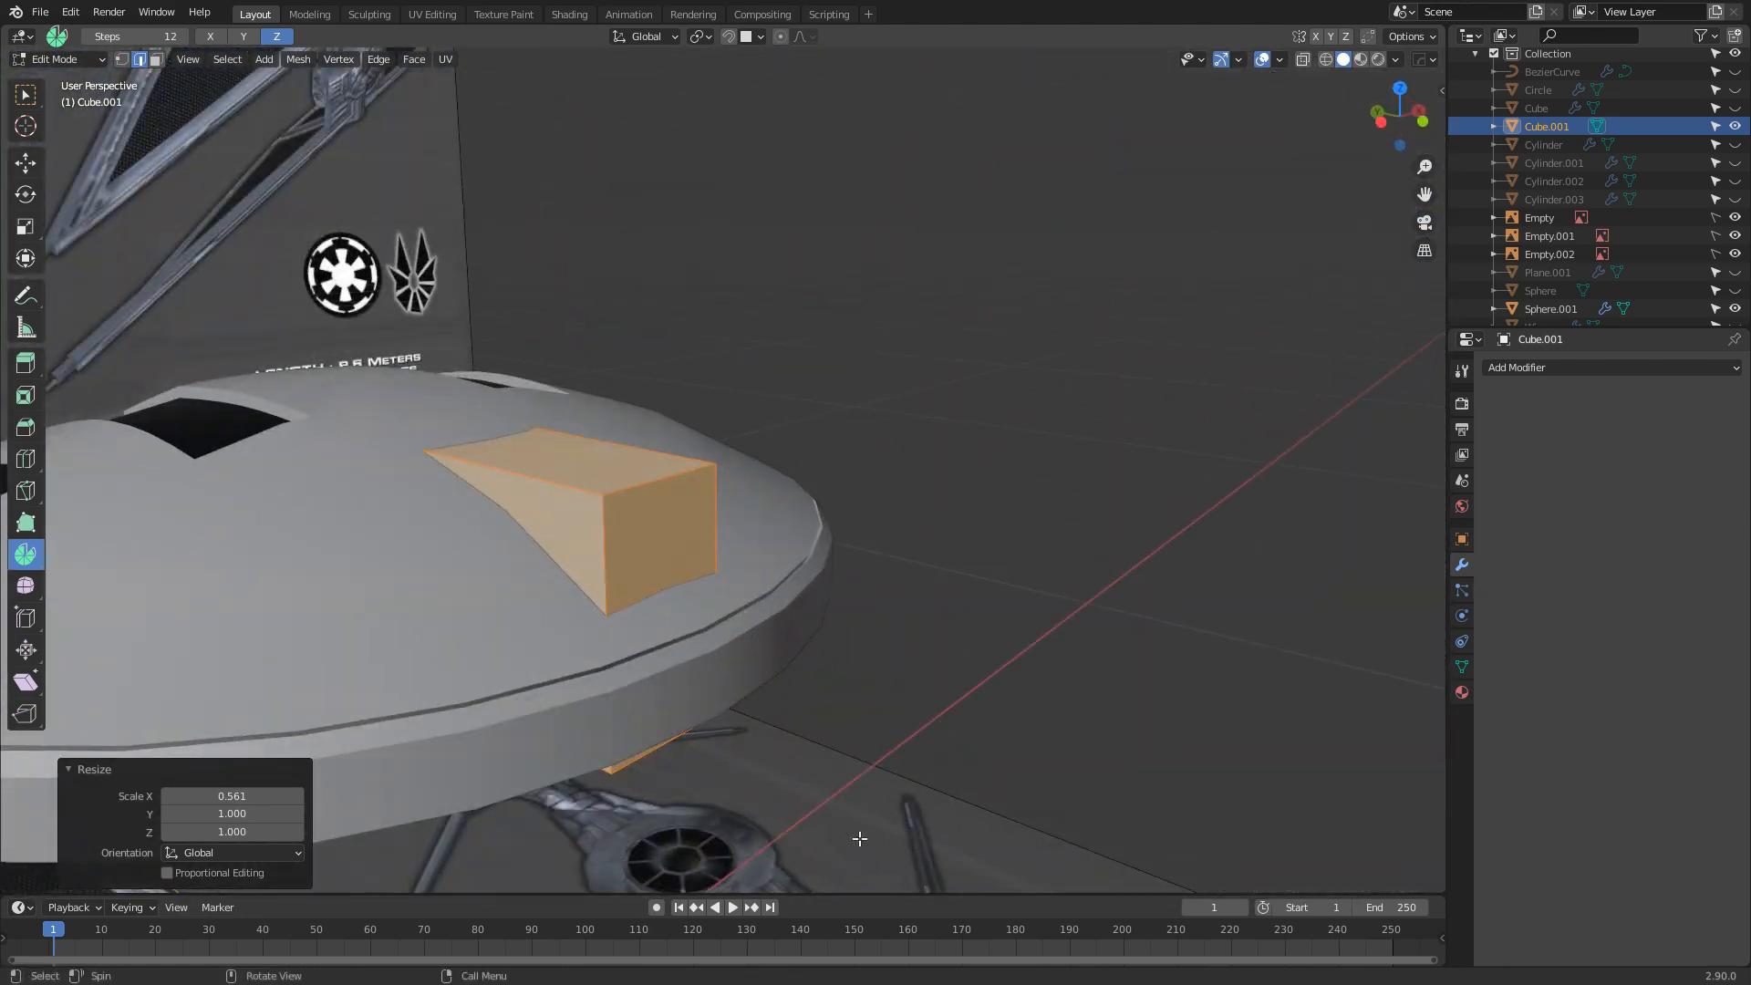
pyautogui.press('s')
pyautogui.press('z')
pyautogui.click(637, 527)
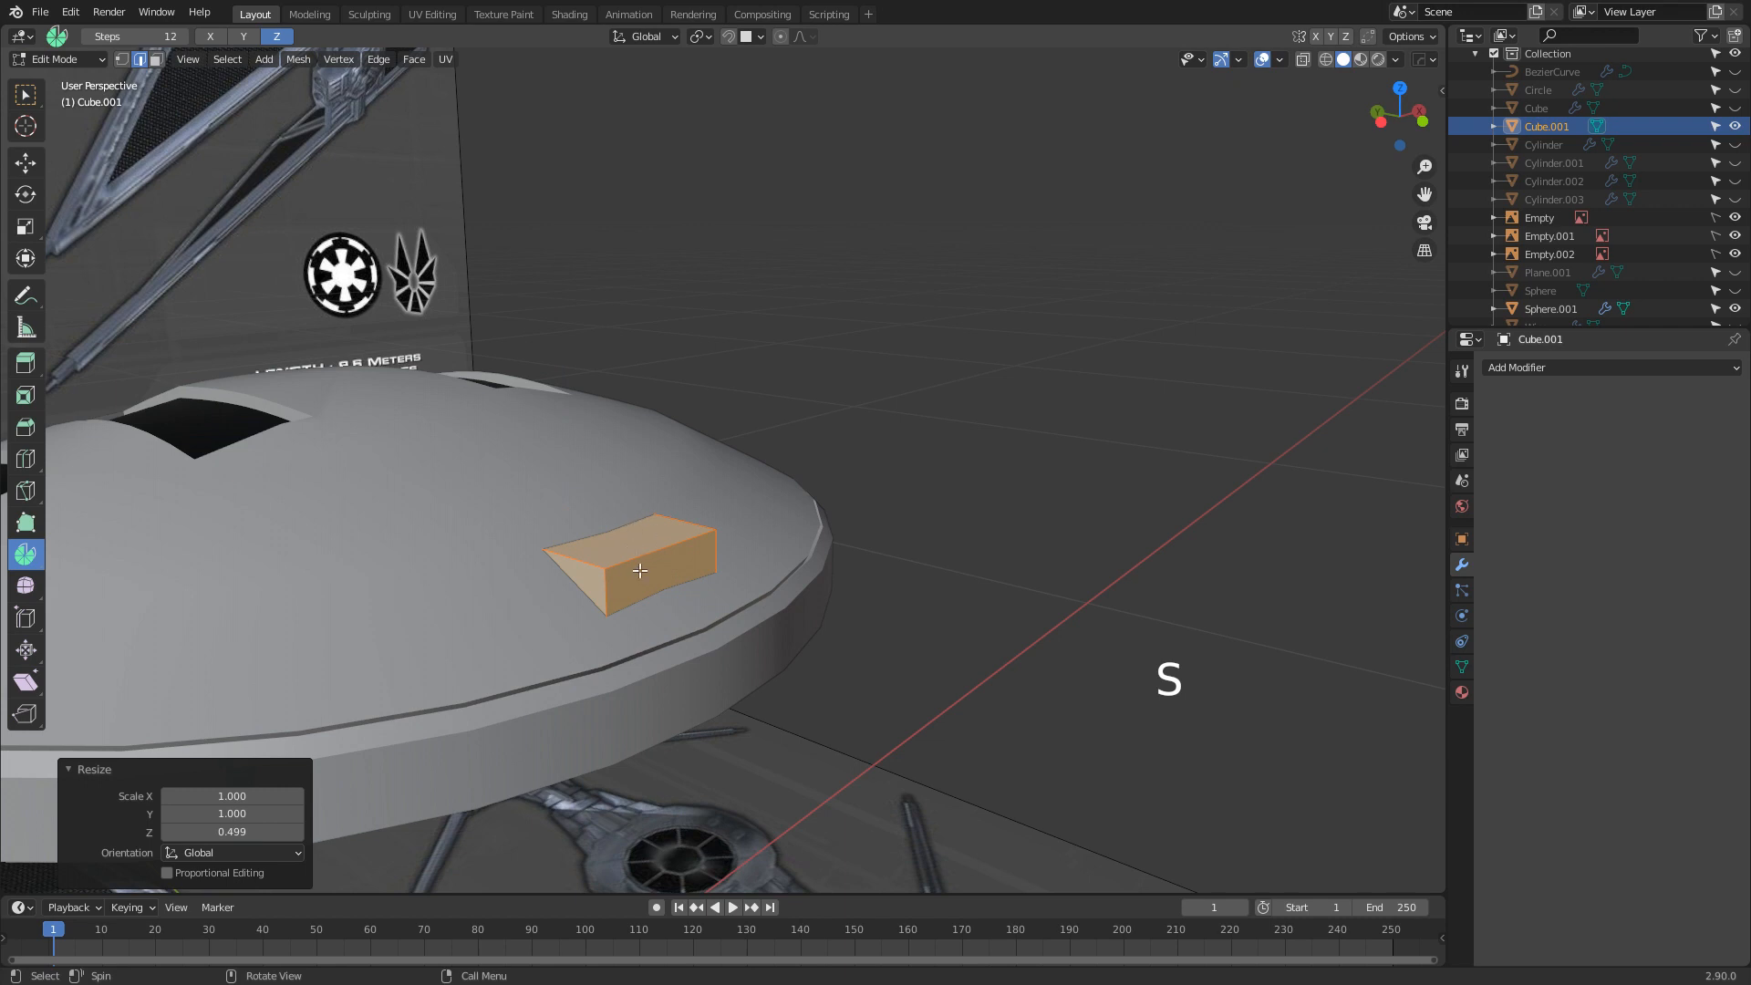
pyautogui.press('g')
pyautogui.press('z')
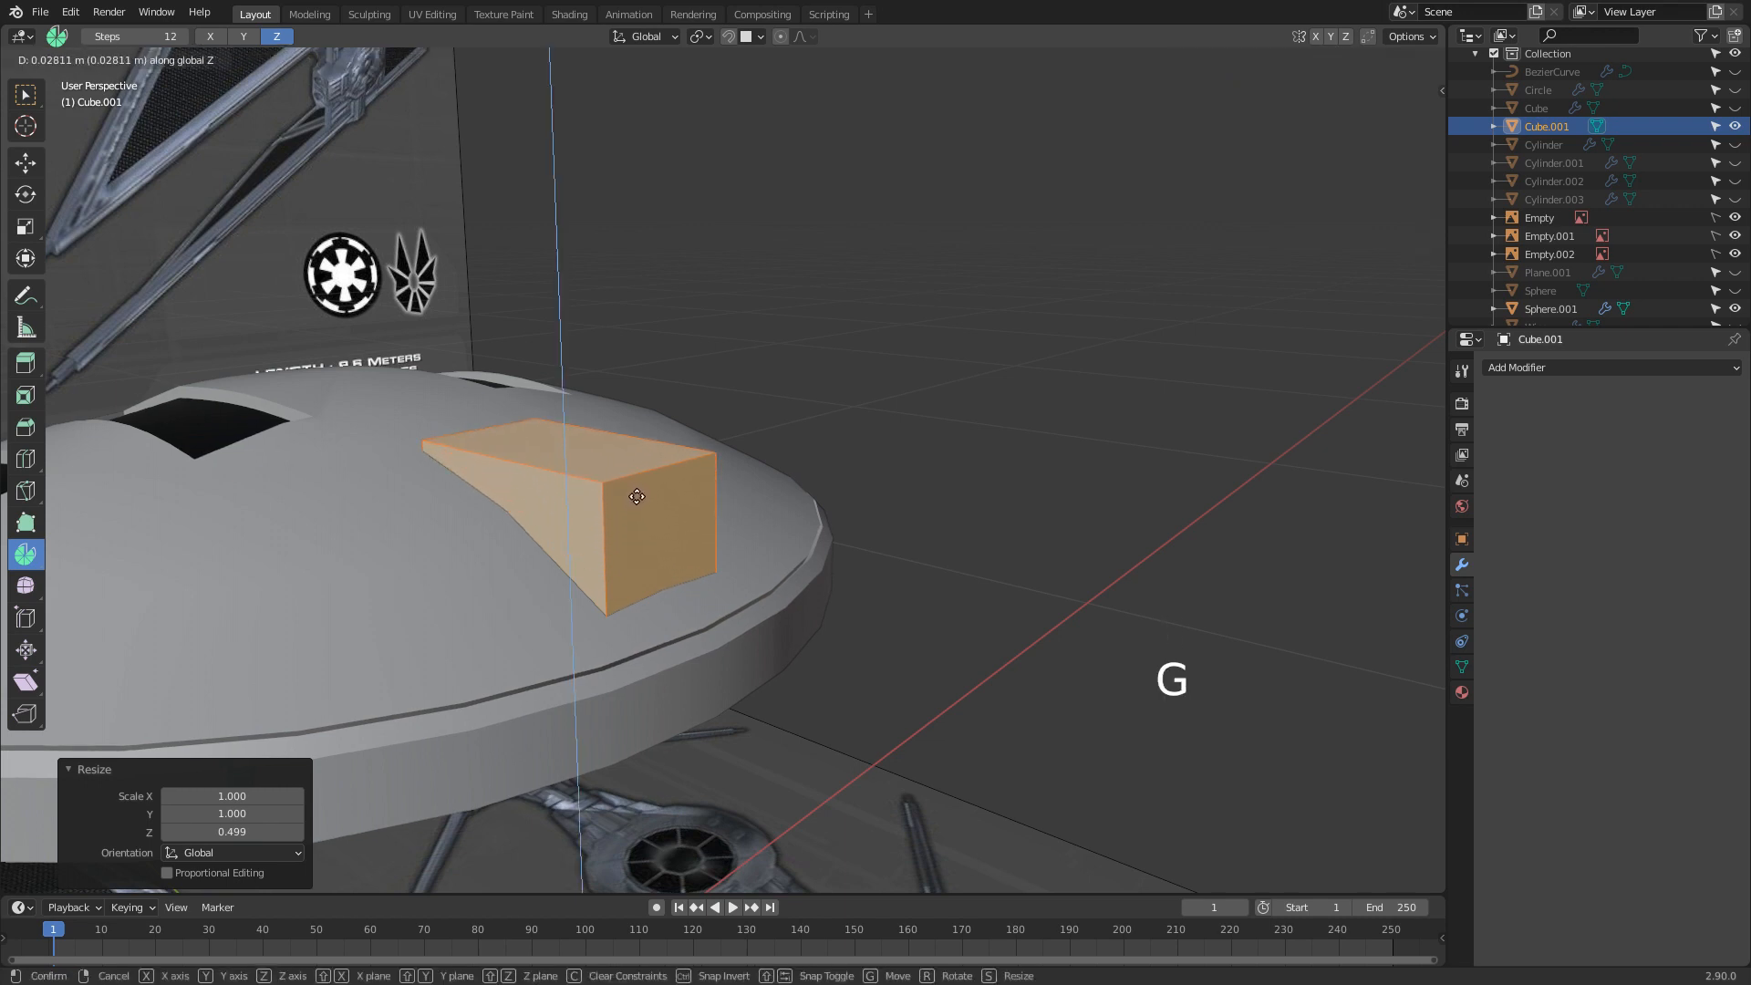
pyautogui.click(636, 497)
pyautogui.click(640, 504)
pyautogui.press('e')
pyautogui.click(659, 523)
pyautogui.press('3')
pyautogui.click(663, 539)
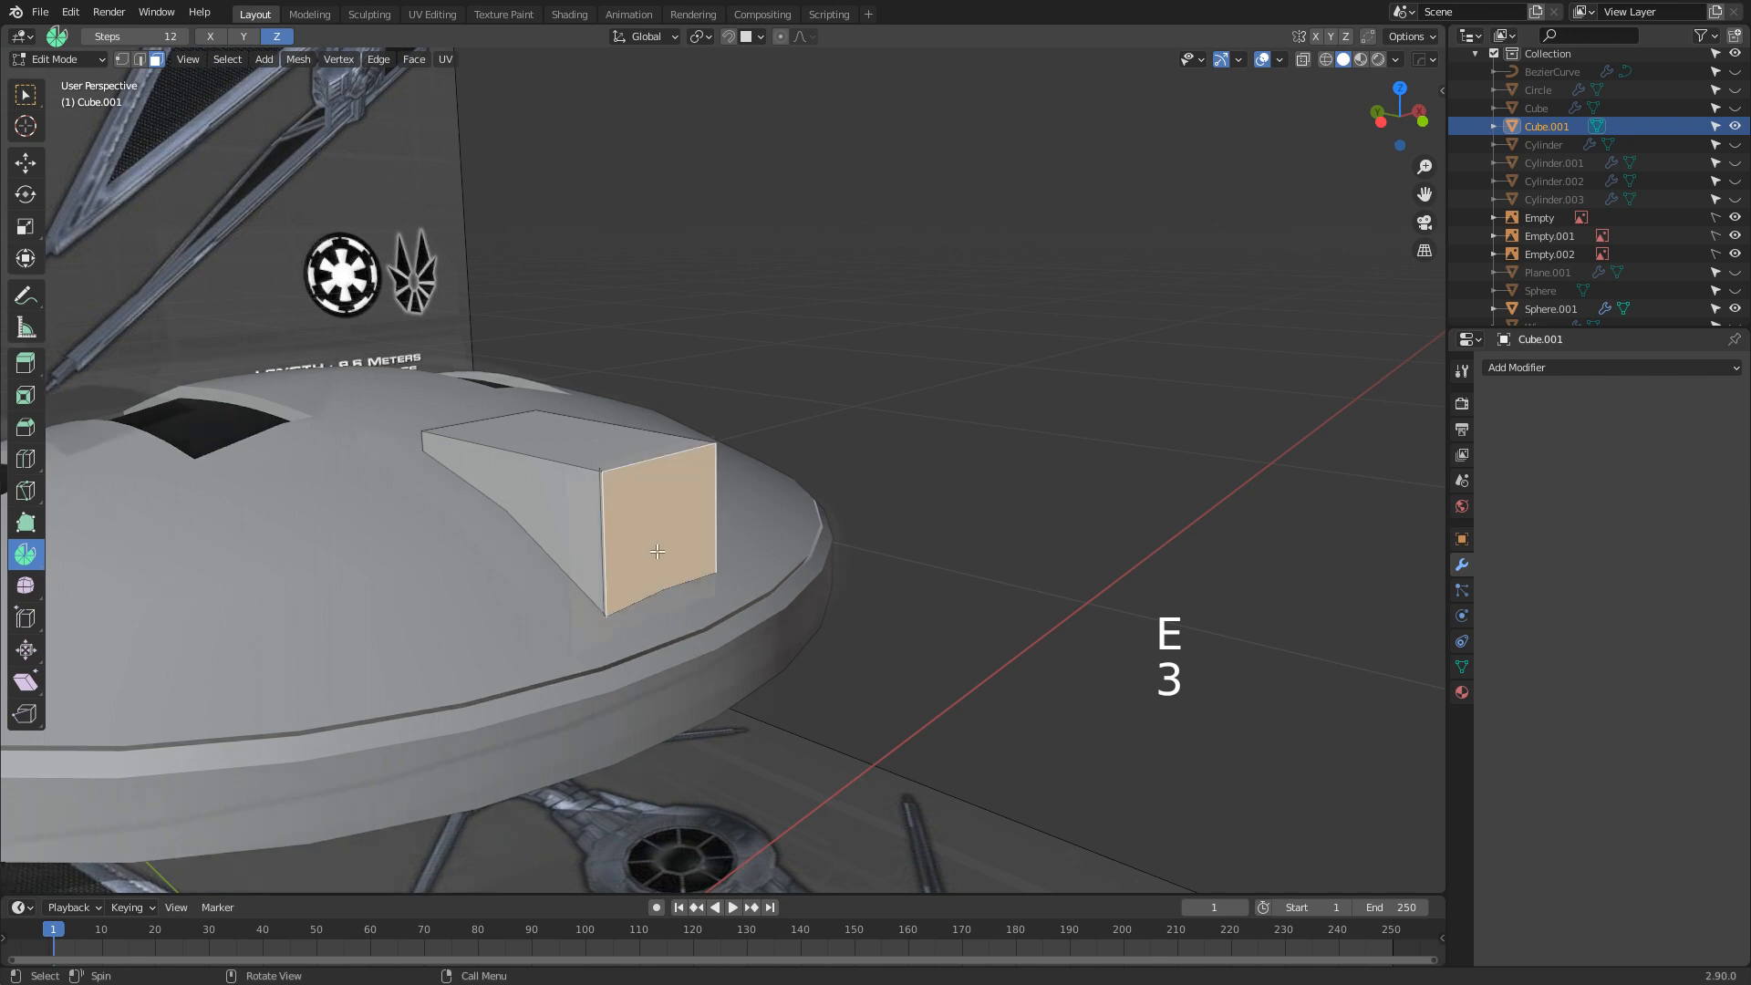
pyautogui.scroll(3, 661, 543)
pyautogui.hotkey('ctrl', 'z')
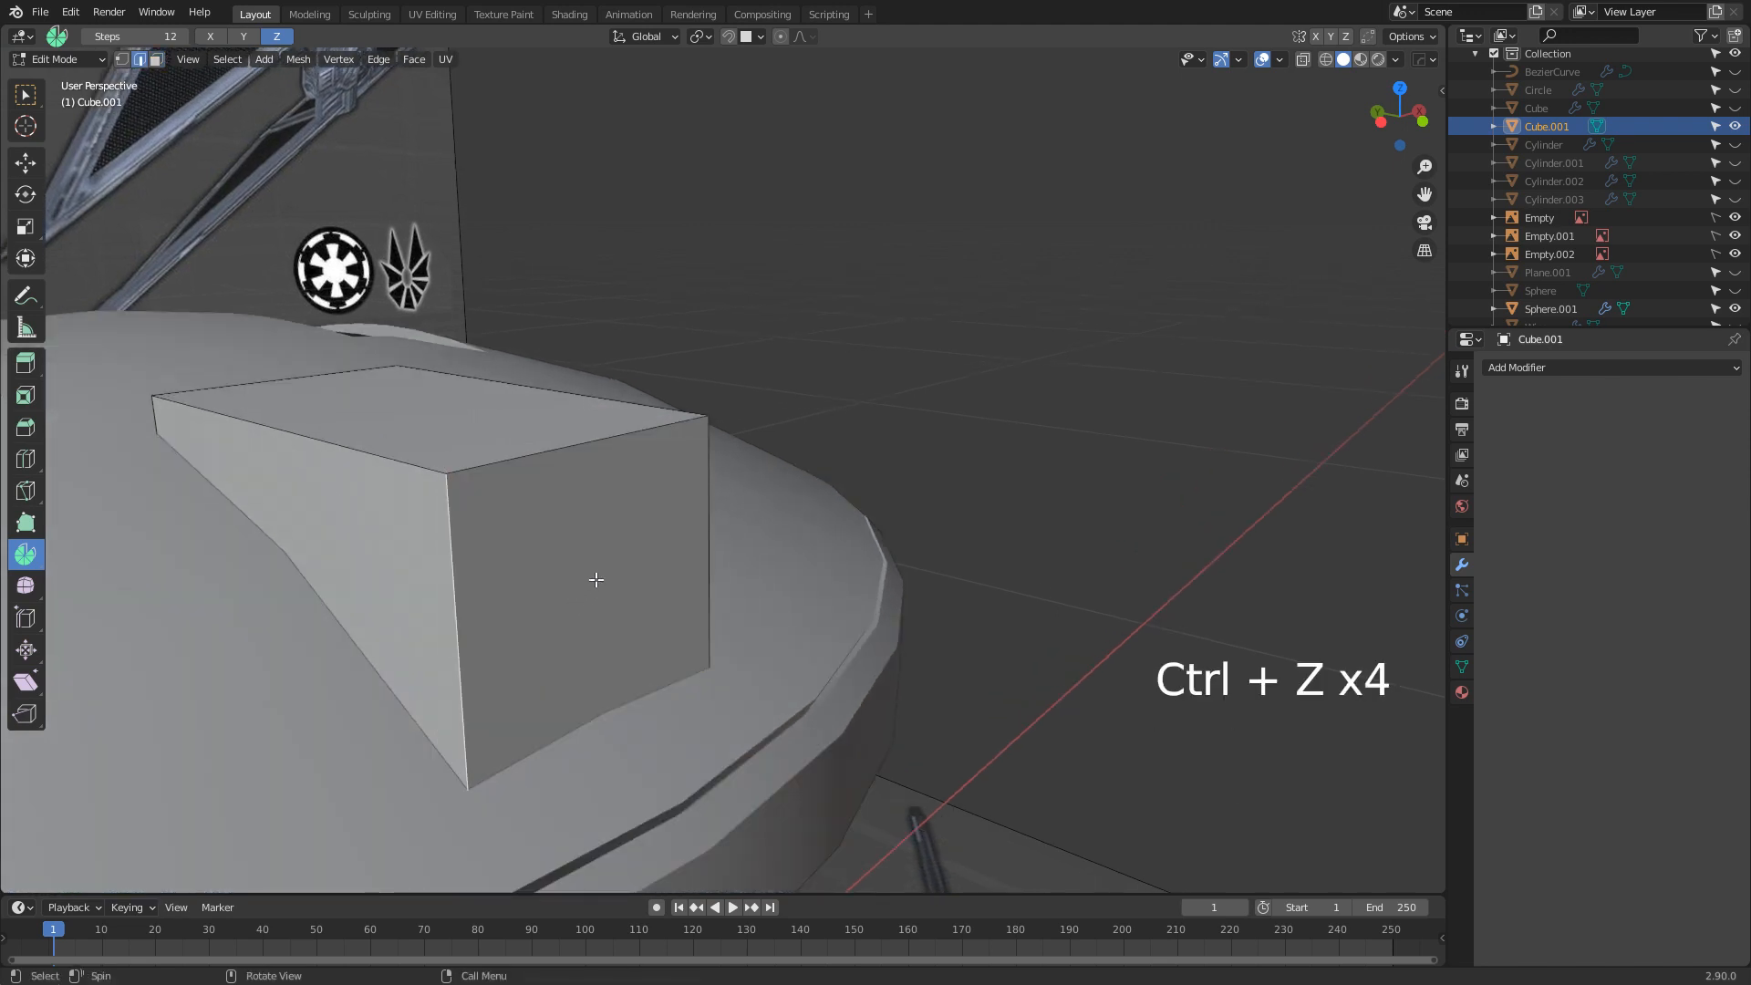
# Lower the block's outer end face by 0.029354 m along Z to follow the dome's slope
pyautogui.press('3')
pyautogui.click(600, 592)
pyautogui.press('g')
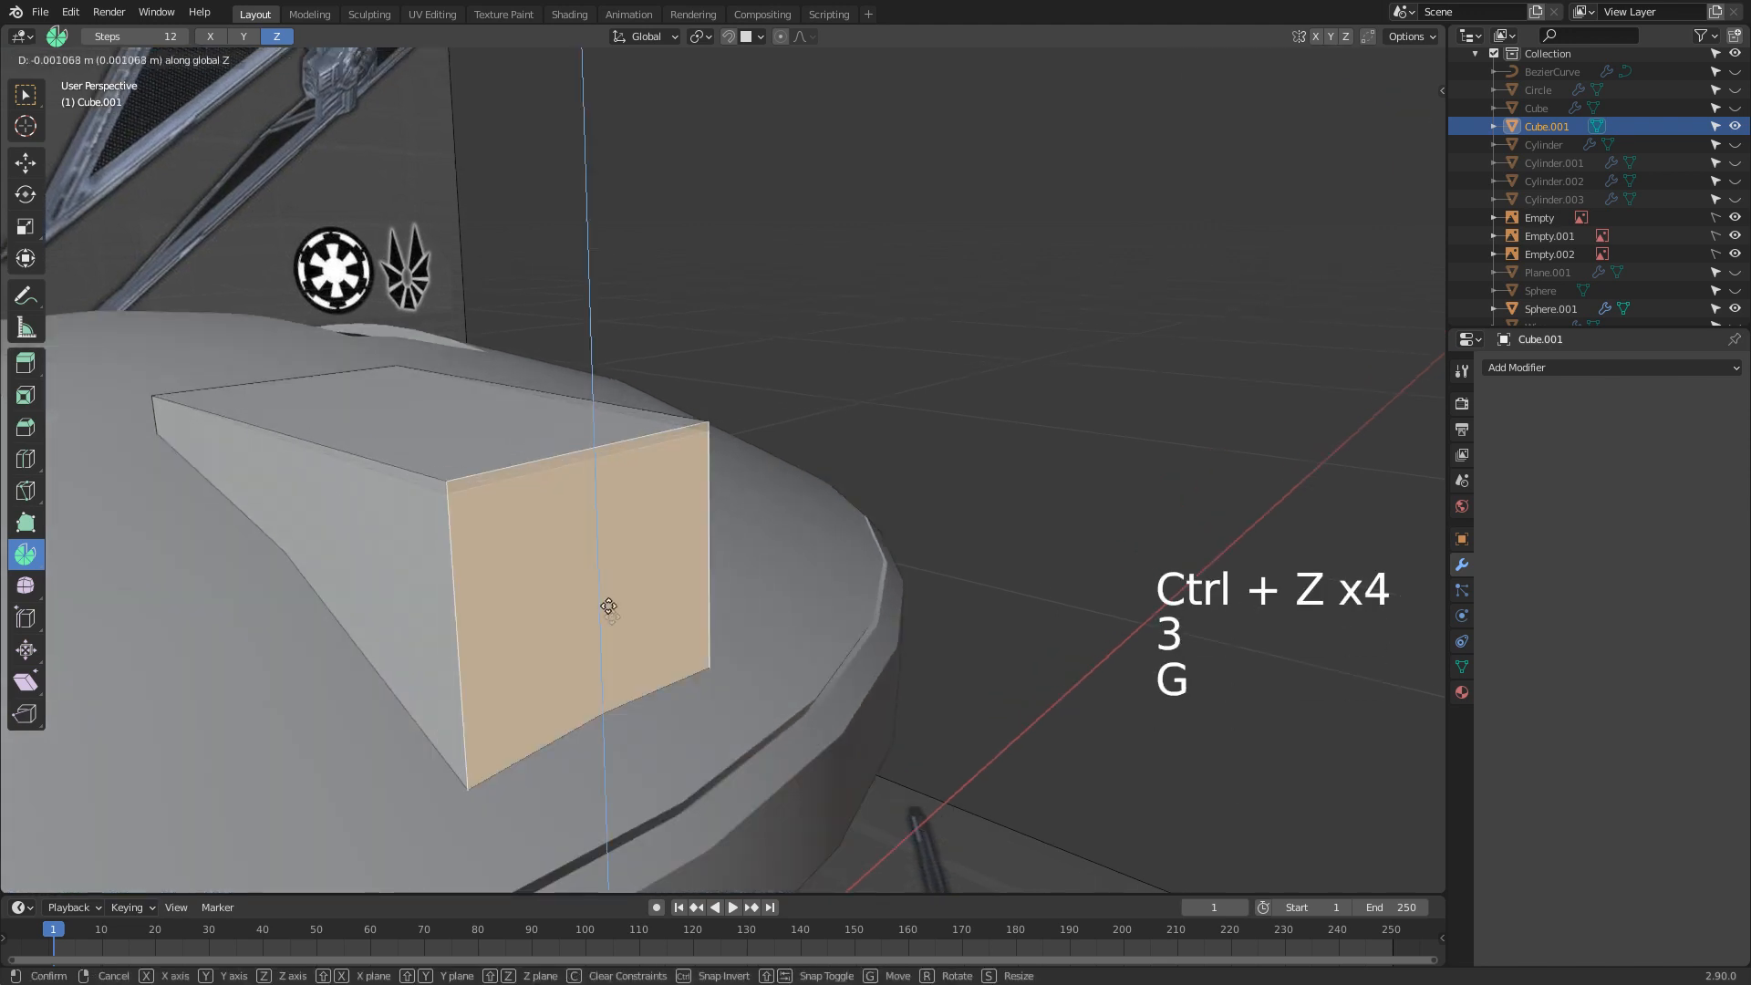
pyautogui.click(623, 769)
# Add one loop cut across the middle of the sloped block with a slide factor of 0.073
pyautogui.scroll(-4, 623, 769)
pyautogui.moveTo(623, 769); pyautogui.dragTo(731, 755, button='middle')
pyautogui.scroll(3, 414, 774)
pyautogui.scroll(-3, 720, 764)
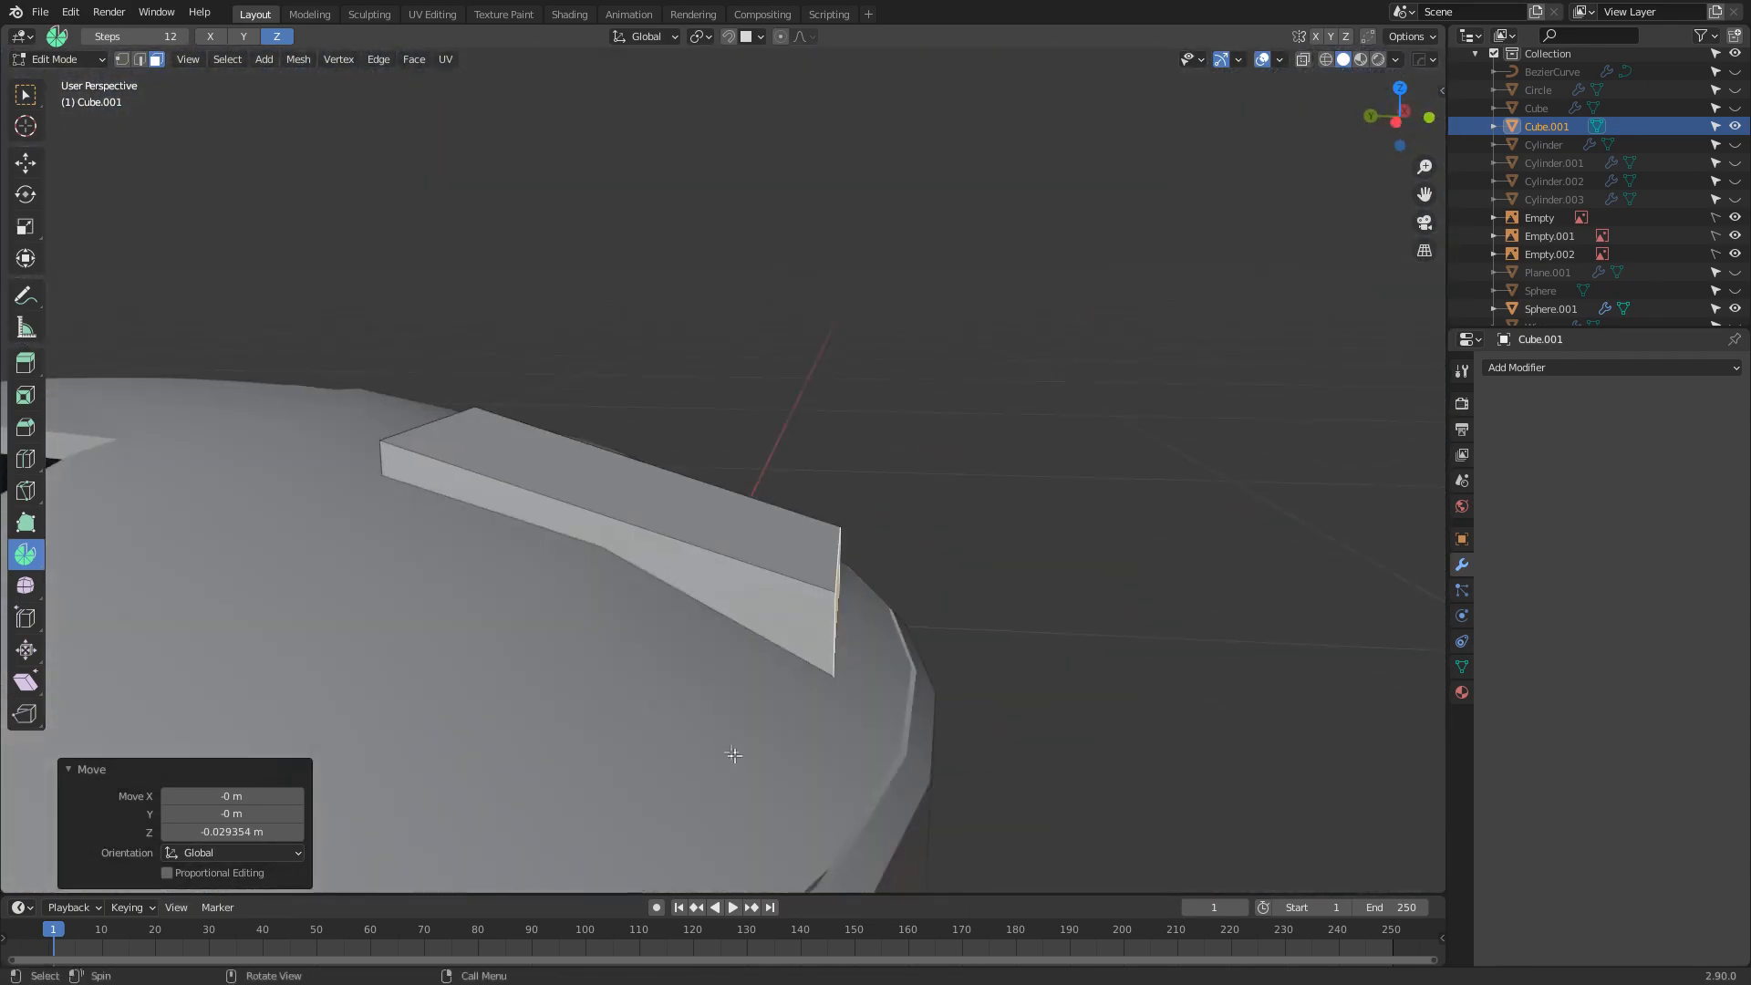
pyautogui.hotkey('ctrl', 'r')
pyautogui.click(638, 639)
pyautogui.click(664, 530)
# Lower the block's outer end face along Z so the block bends at the loop cut and follows the dome
pyautogui.moveTo(663, 530); pyautogui.dragTo(784, 638, button='middle')
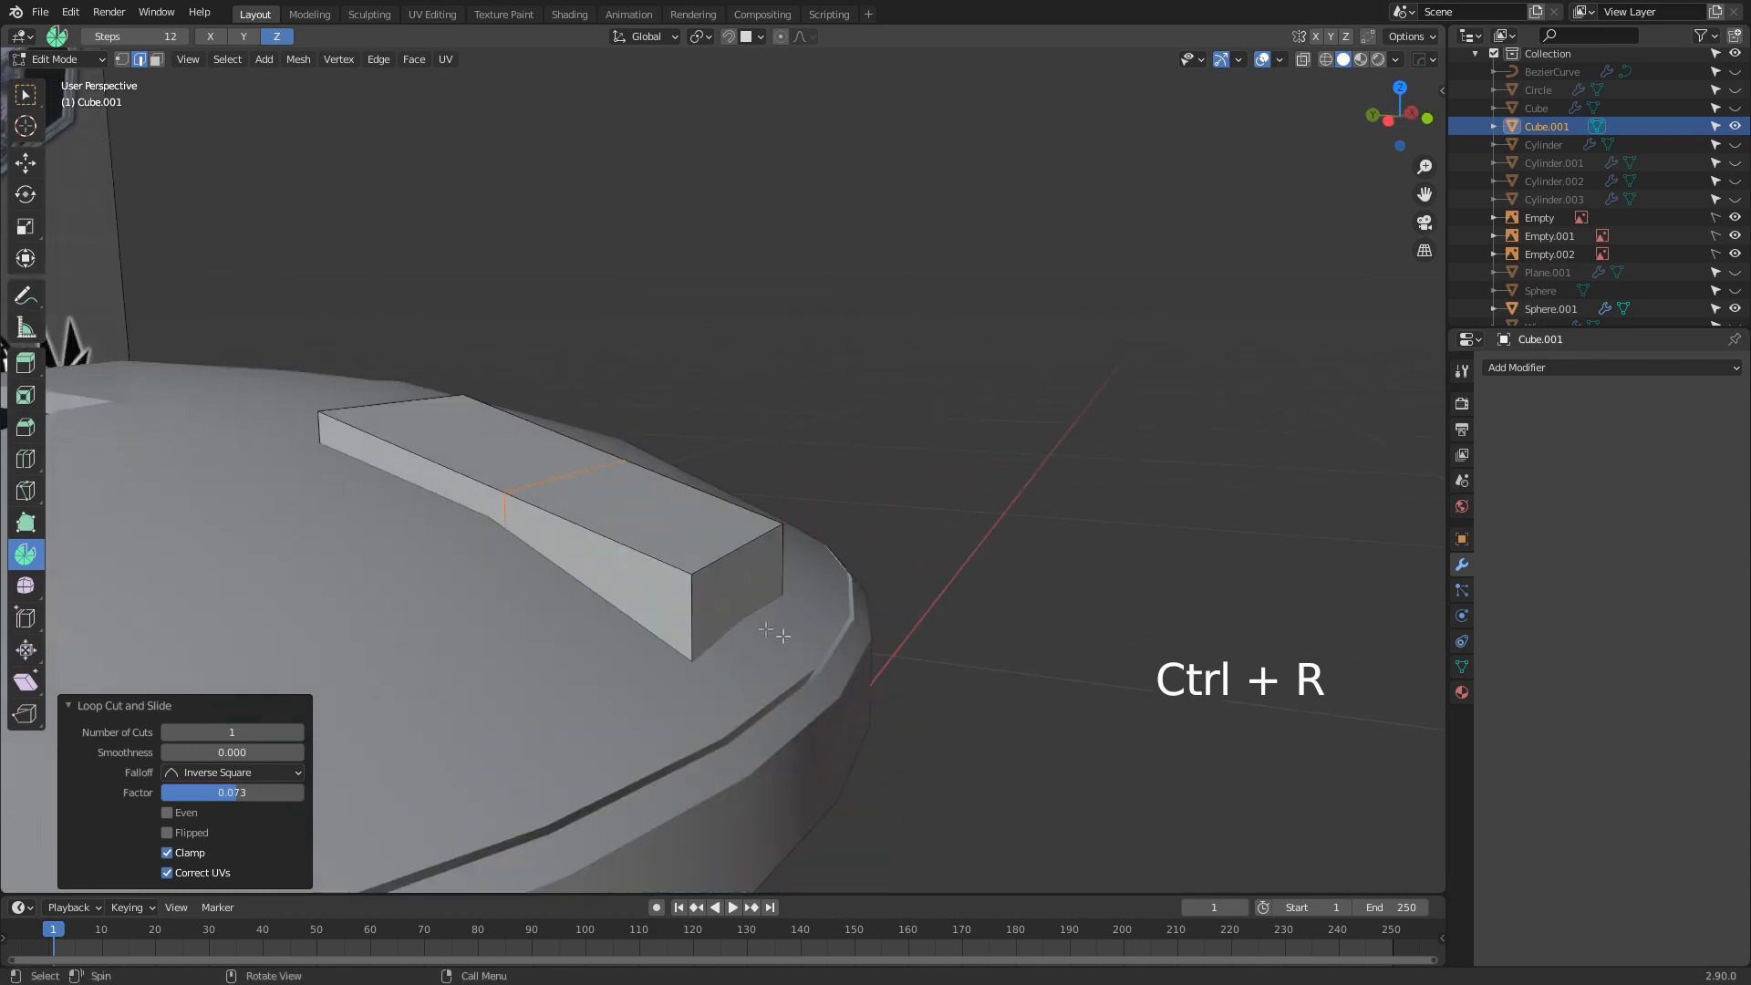
pyautogui.press('3')
pyautogui.click(734, 597)
pyautogui.press('g')
pyautogui.press('z')
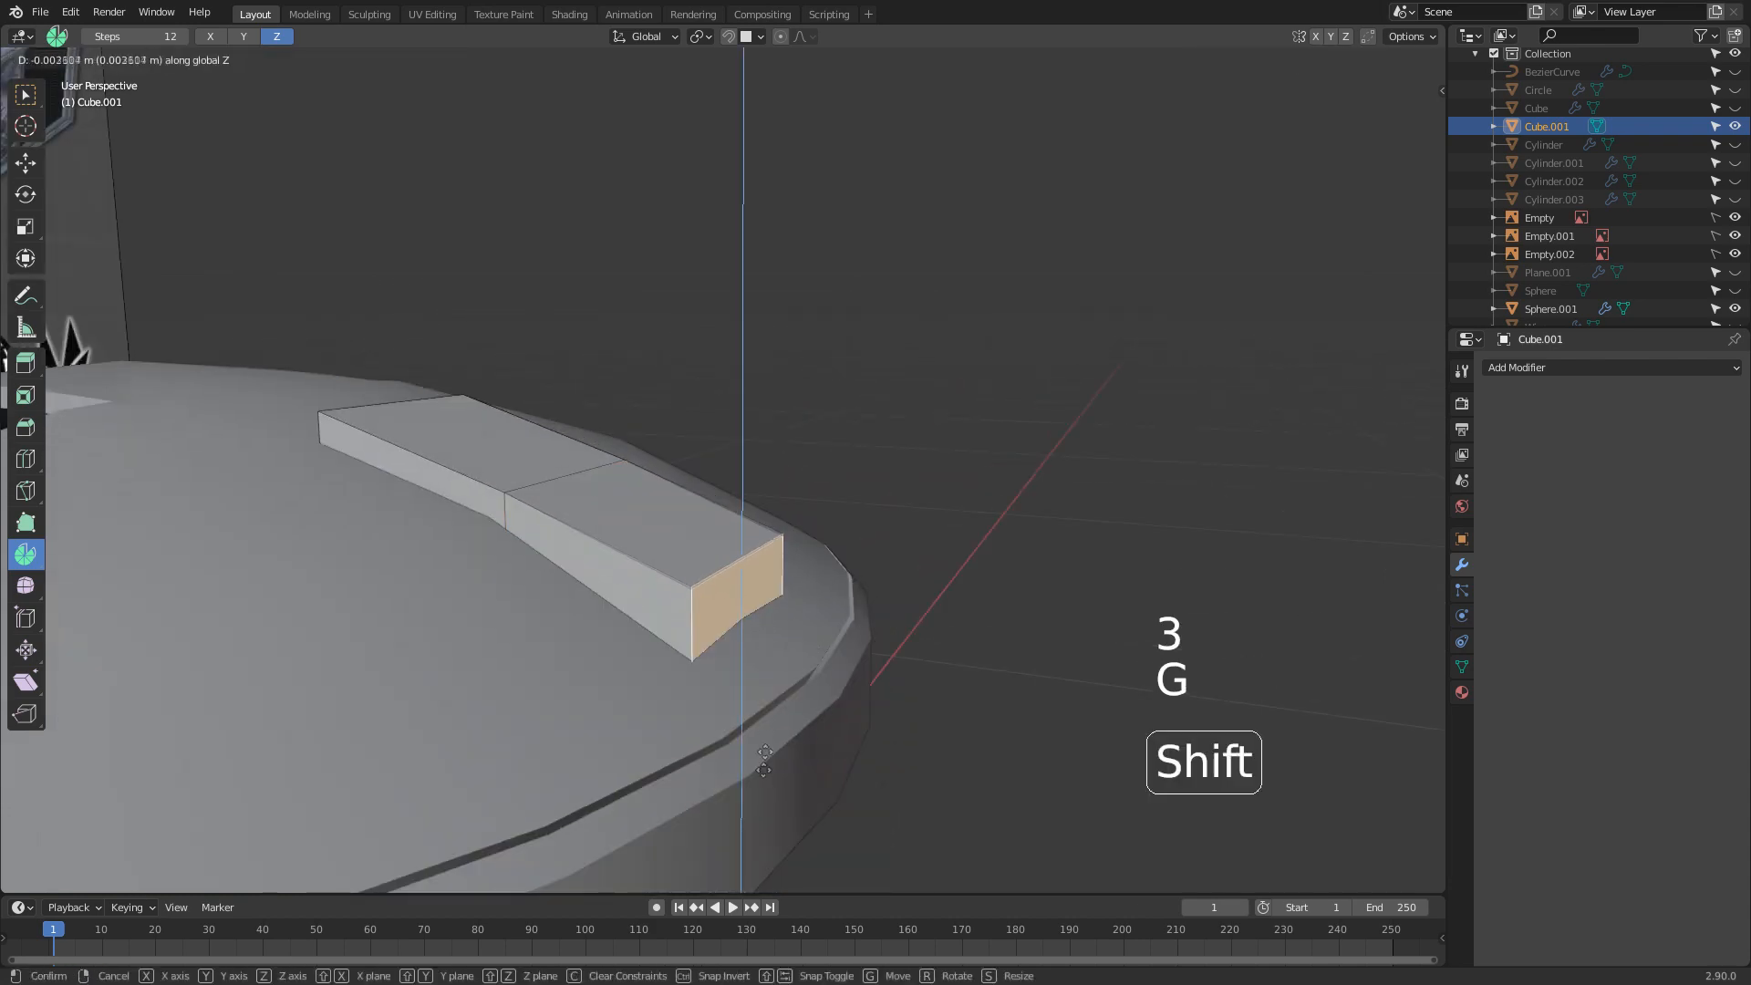
pyautogui.click(715, 141)
pyautogui.press('Tab')
# Examine the bent block from several angles and reopen its mesh for editing in top view
pyautogui.scroll(-4, 431, 519)
pyautogui.moveTo(681, 456); pyautogui.dragTo(552, 460, button='middle')
pyautogui.scroll(2, 392, 513)
pyautogui.scroll(2, 392, 512)
pyautogui.keyDown('shift'); pyautogui.moveTo(538, 469); pyautogui.dragTo(686, 458, button='middle'); pyautogui.keyUp('shift')
pyautogui.scroll(-1, 675, 456)
pyautogui.moveTo(552, 446); pyautogui.dragTo(279, 479, button='middle')
pyautogui.moveTo(759, 395); pyautogui.dragTo(662, 258, button='middle')
pyautogui.scroll(-2, 807, 386)
pyautogui.press('Tab')
pyautogui.press('KP_7')
pyautogui.scroll(2, 912, 359)
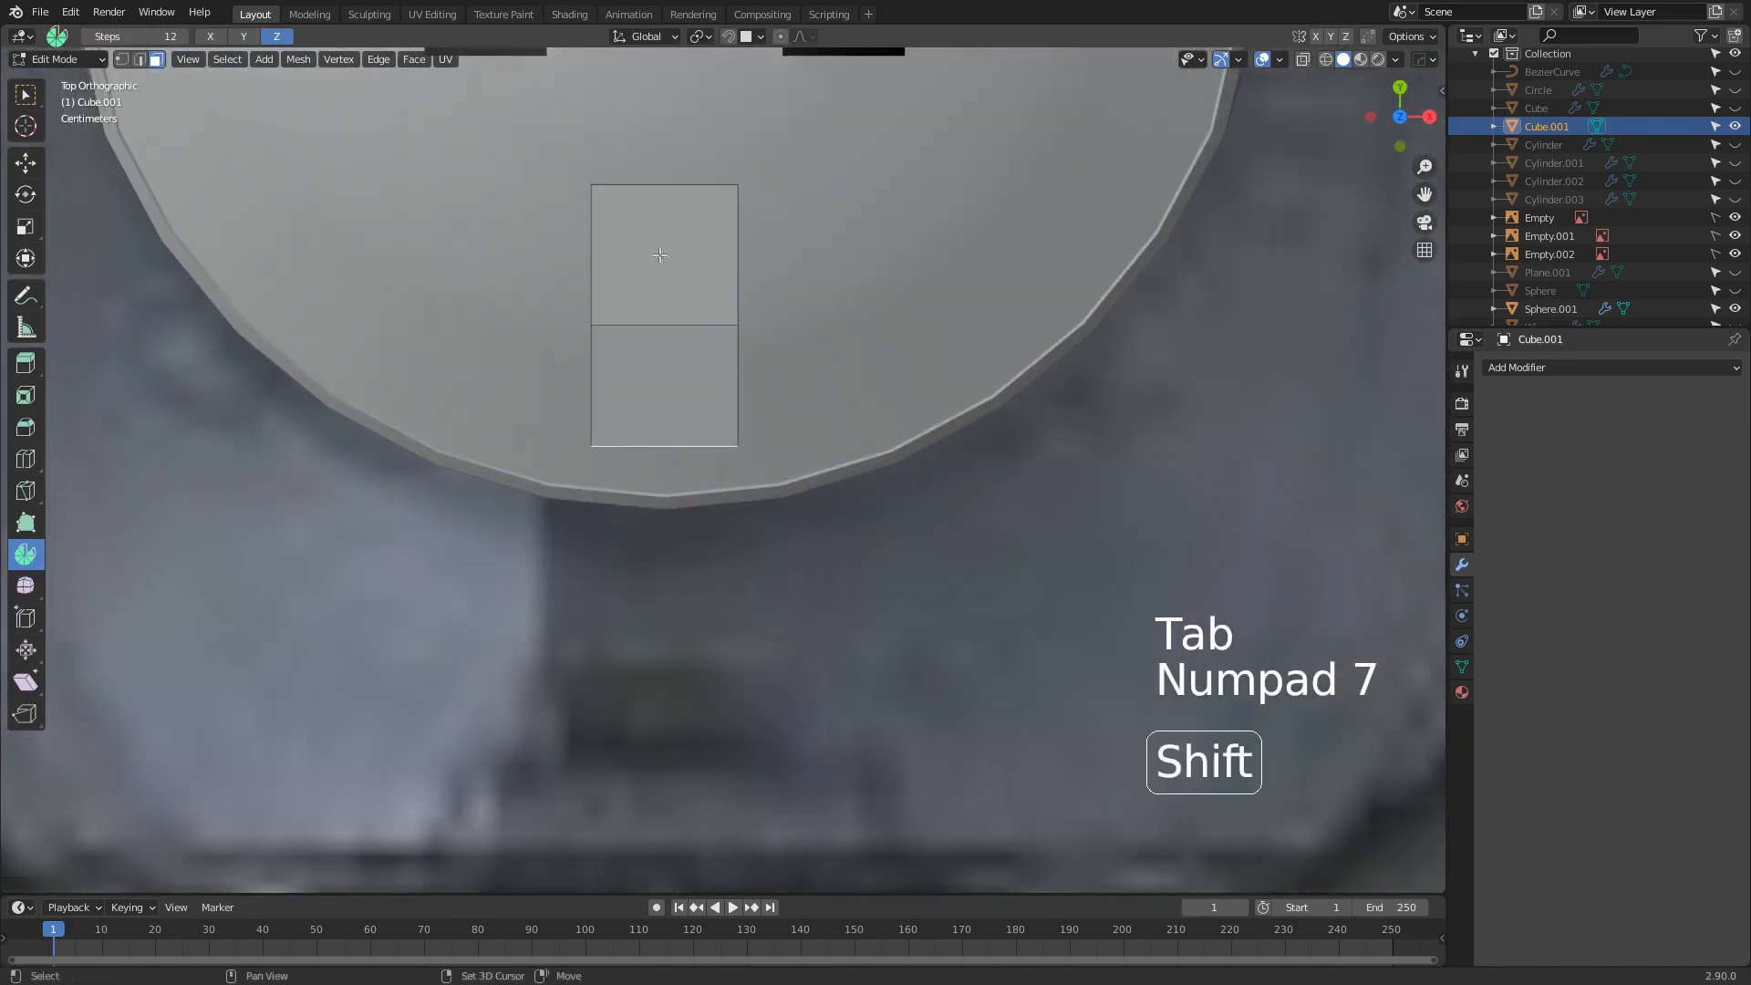
pyautogui.hotkey('shift', 'a')
pyautogui.click(703, 286)
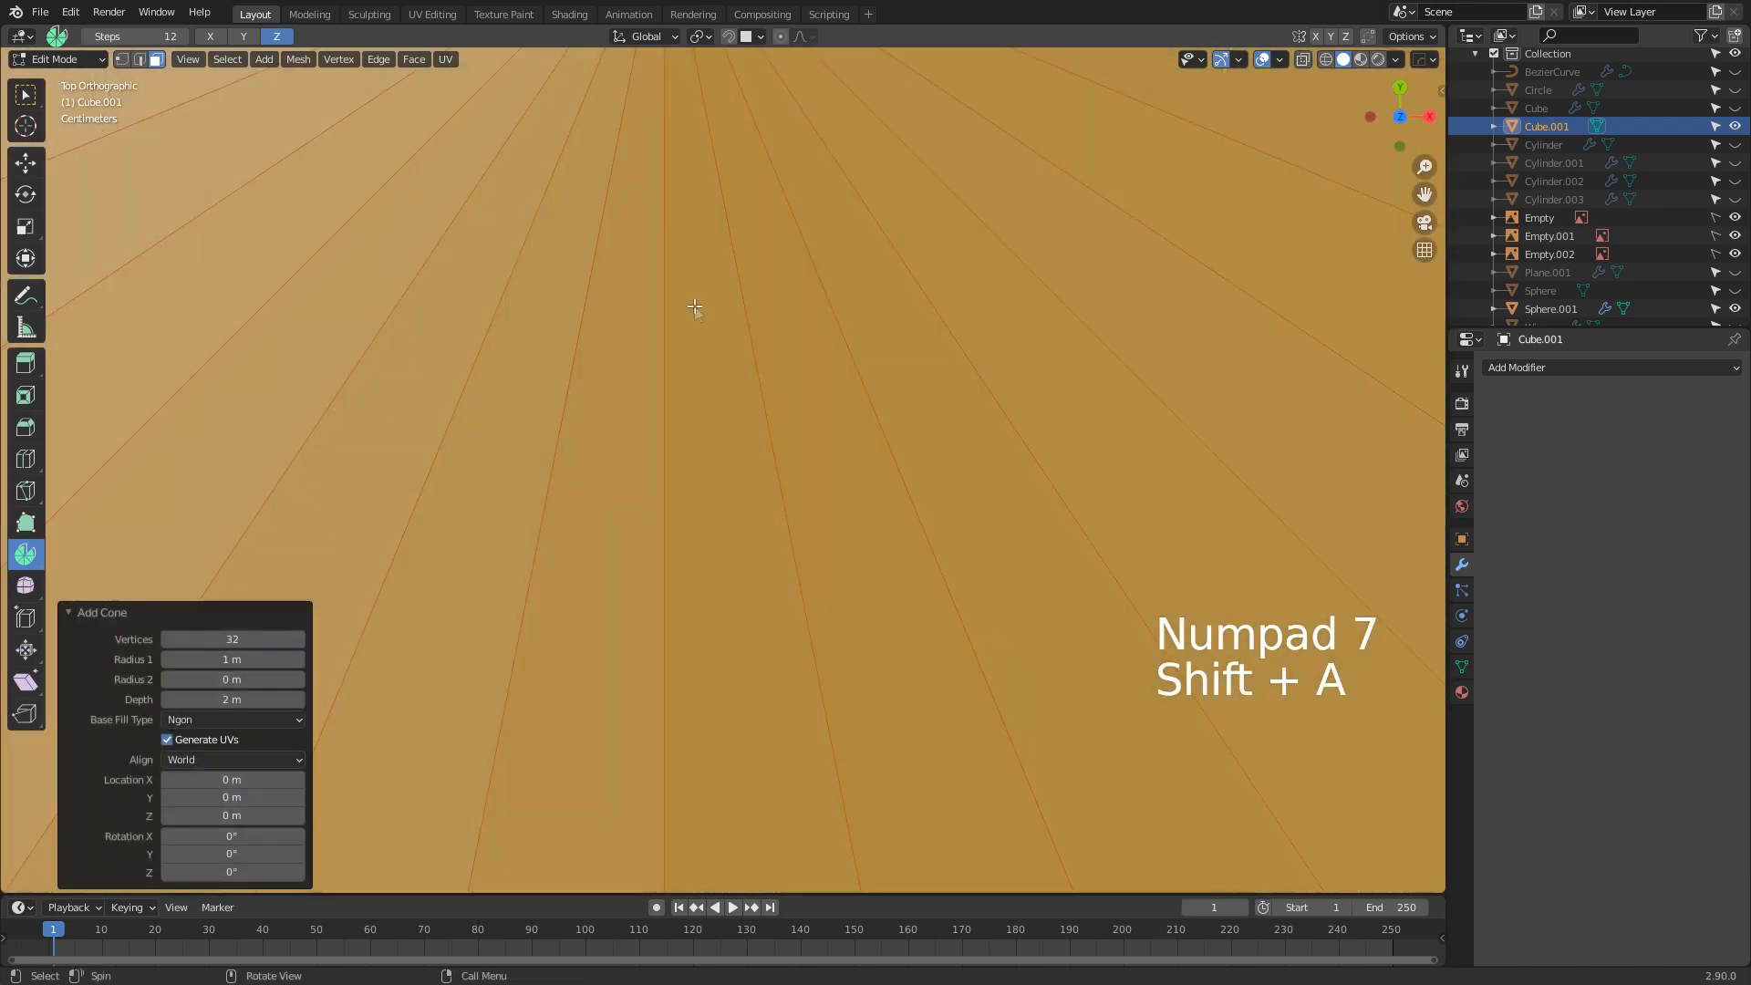
pyautogui.hotkey('ctrl', 'z')
# Add a 32-vertex cylinder to the block's mesh and scale it to 0.171
pyautogui.hotkey('shift', 'a')
pyautogui.click(751, 312)
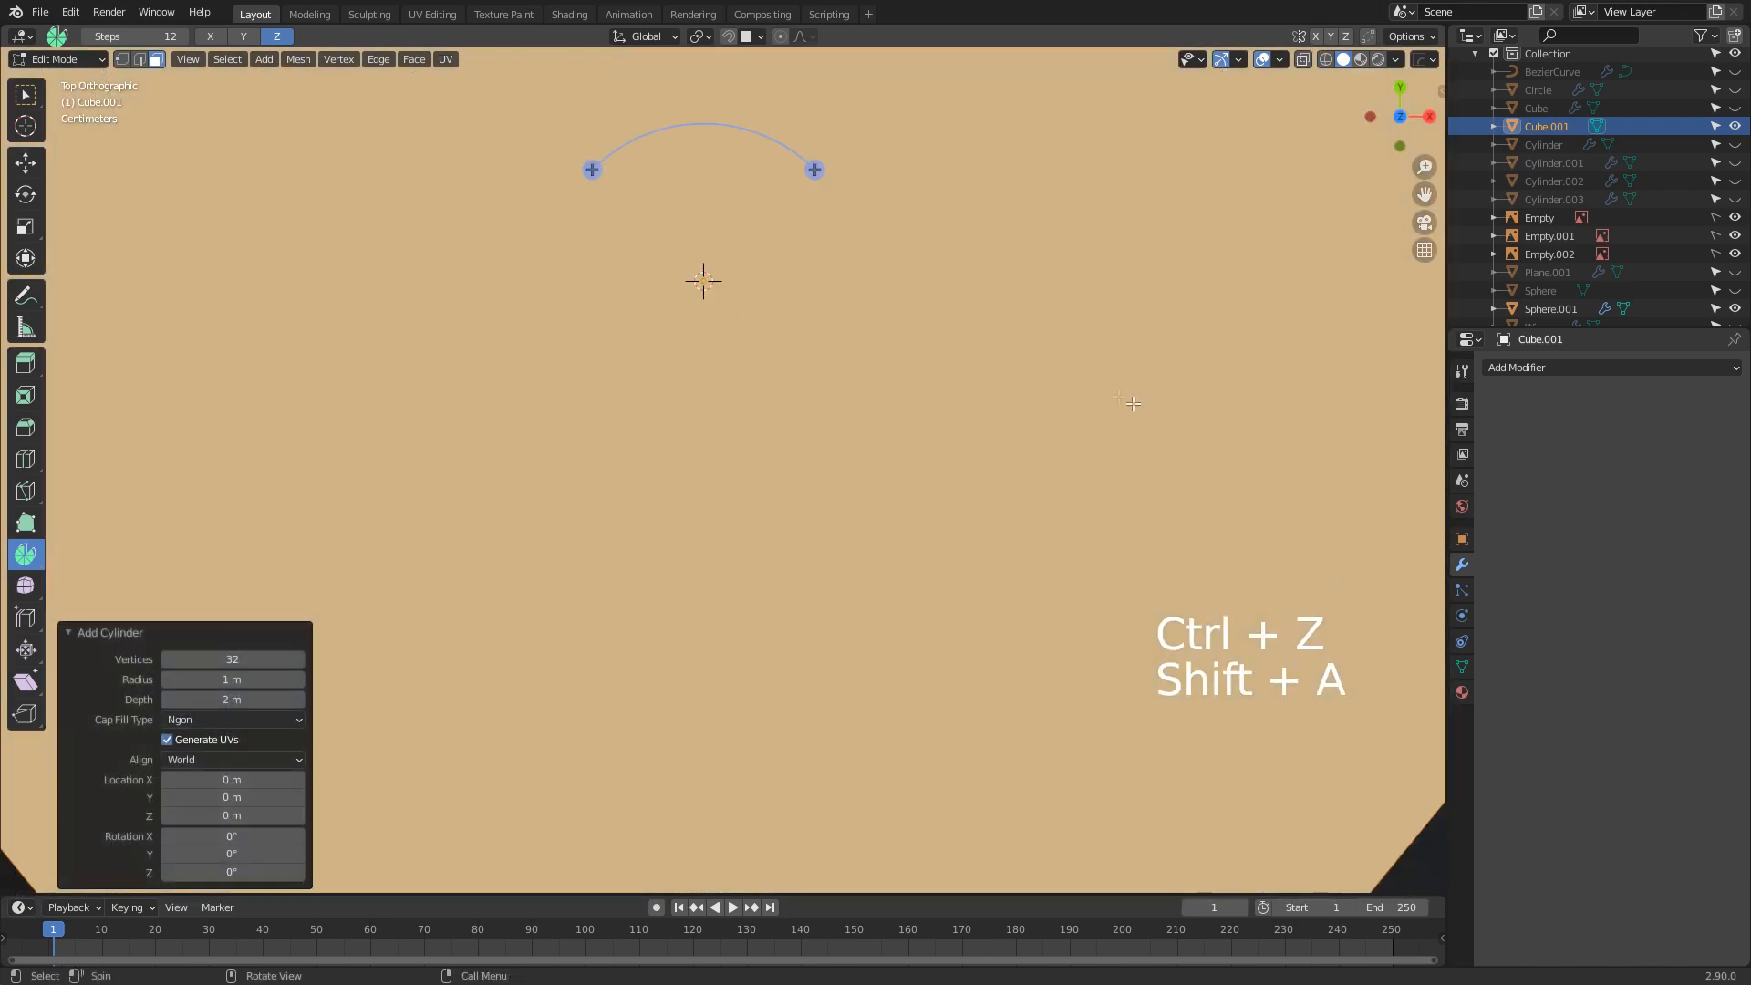
pyautogui.press('s')
pyautogui.click(762, 331)
# Move the cylinder up beside the dome's front, rotate it 90° in side view and shrink it
pyautogui.press('KP_3')
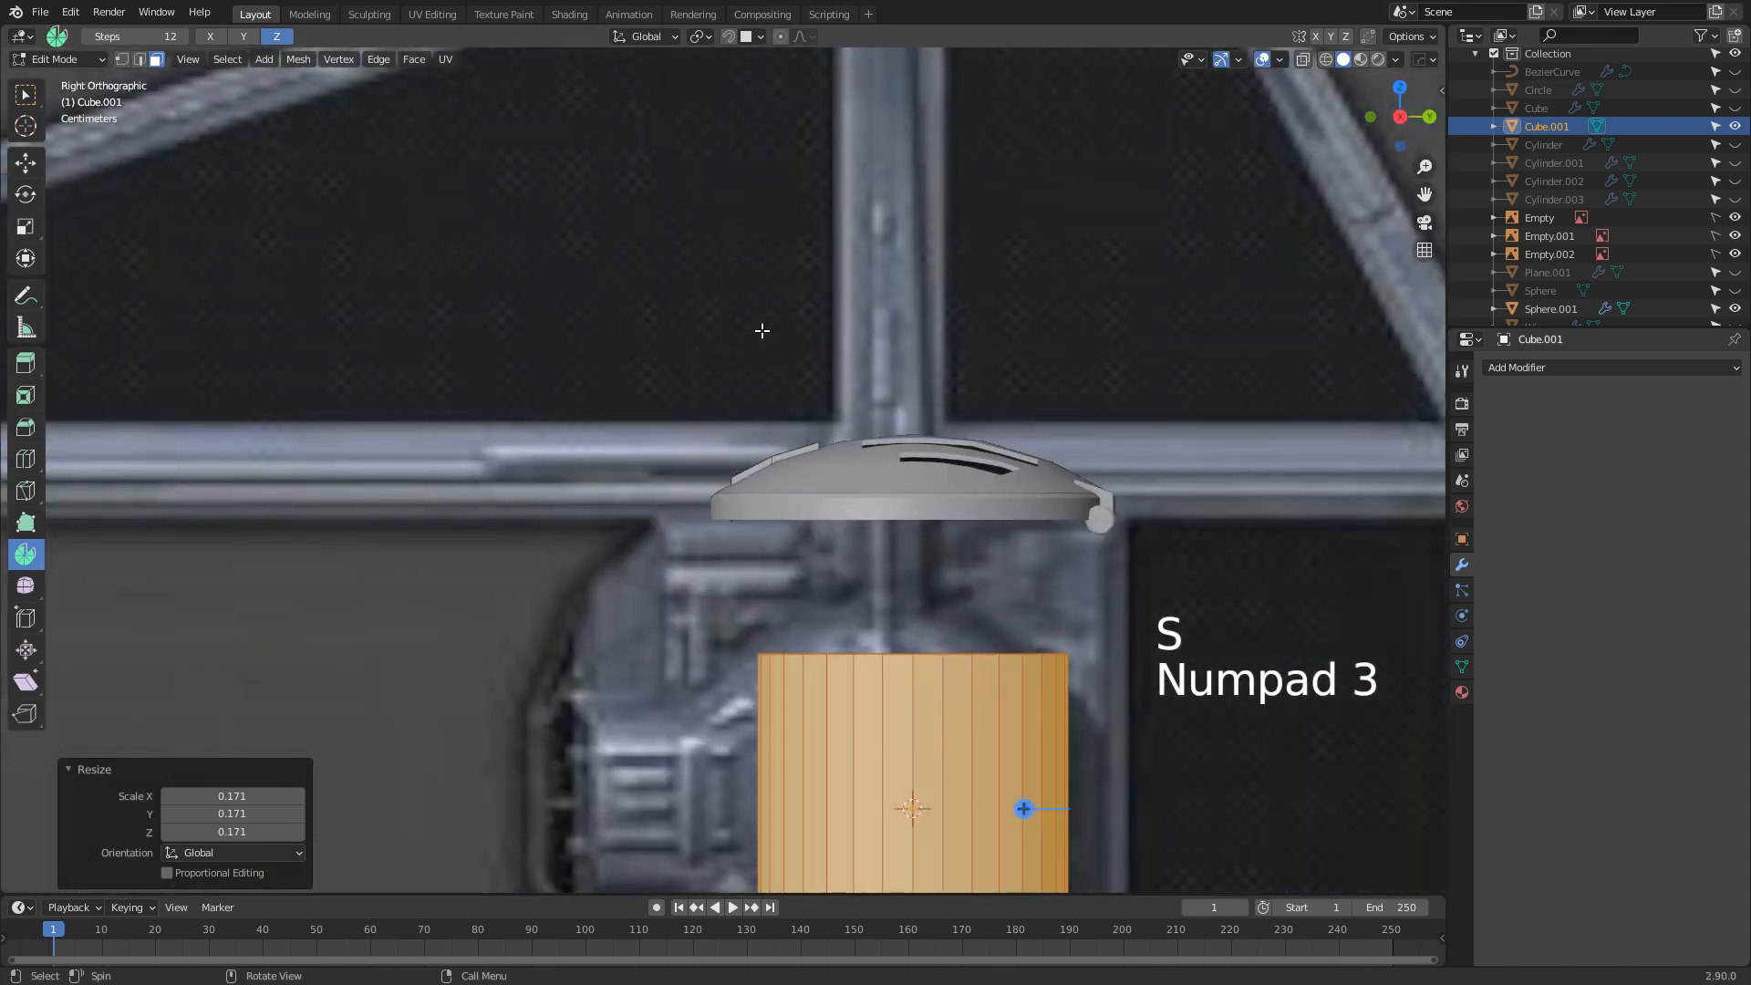
pyautogui.press('g')
pyautogui.click(788, 200)
pyautogui.press('s')
pyautogui.click(803, 602)
pyautogui.press('g')
pyautogui.click(785, 588)
pyautogui.write('r90')
pyautogui.press('Return')
pyautogui.press('s')
pyautogui.click(755, 484)
# Scale the cylinder to 0.465, stretch it along Y into a thin rod and scale the rod to 0.831
pyautogui.keyDown('shift'); pyautogui.moveTo(755, 484); pyautogui.dragTo(955, 575, button='middle'); pyautogui.keyUp('shift')
pyautogui.scroll(6, 716, 566)
pyautogui.scroll(3, 955, 575)
pyautogui.press('s')
pyautogui.click(824, 521)
pyautogui.press('s')
pyautogui.press('x')
pyautogui.rightClick(700, 668)
pyautogui.press('s')
pyautogui.press('y')
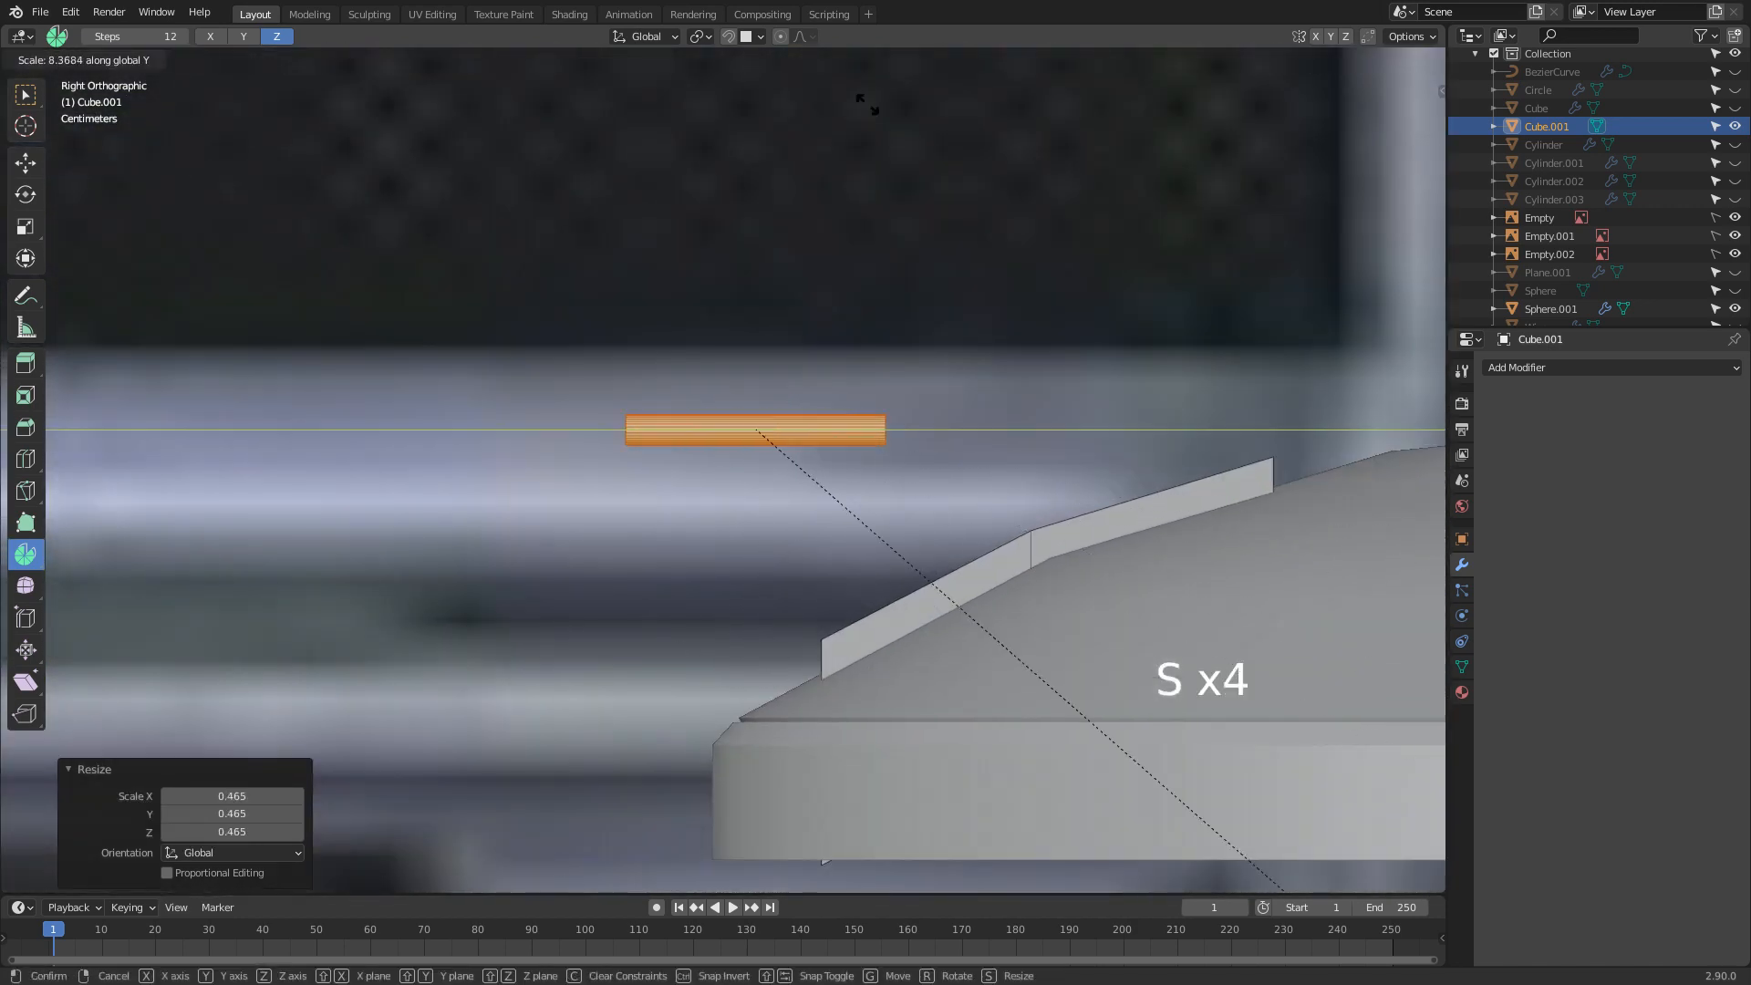
pyautogui.click(1387, 203)
pyautogui.press('s')
pyautogui.click(1036, 492)
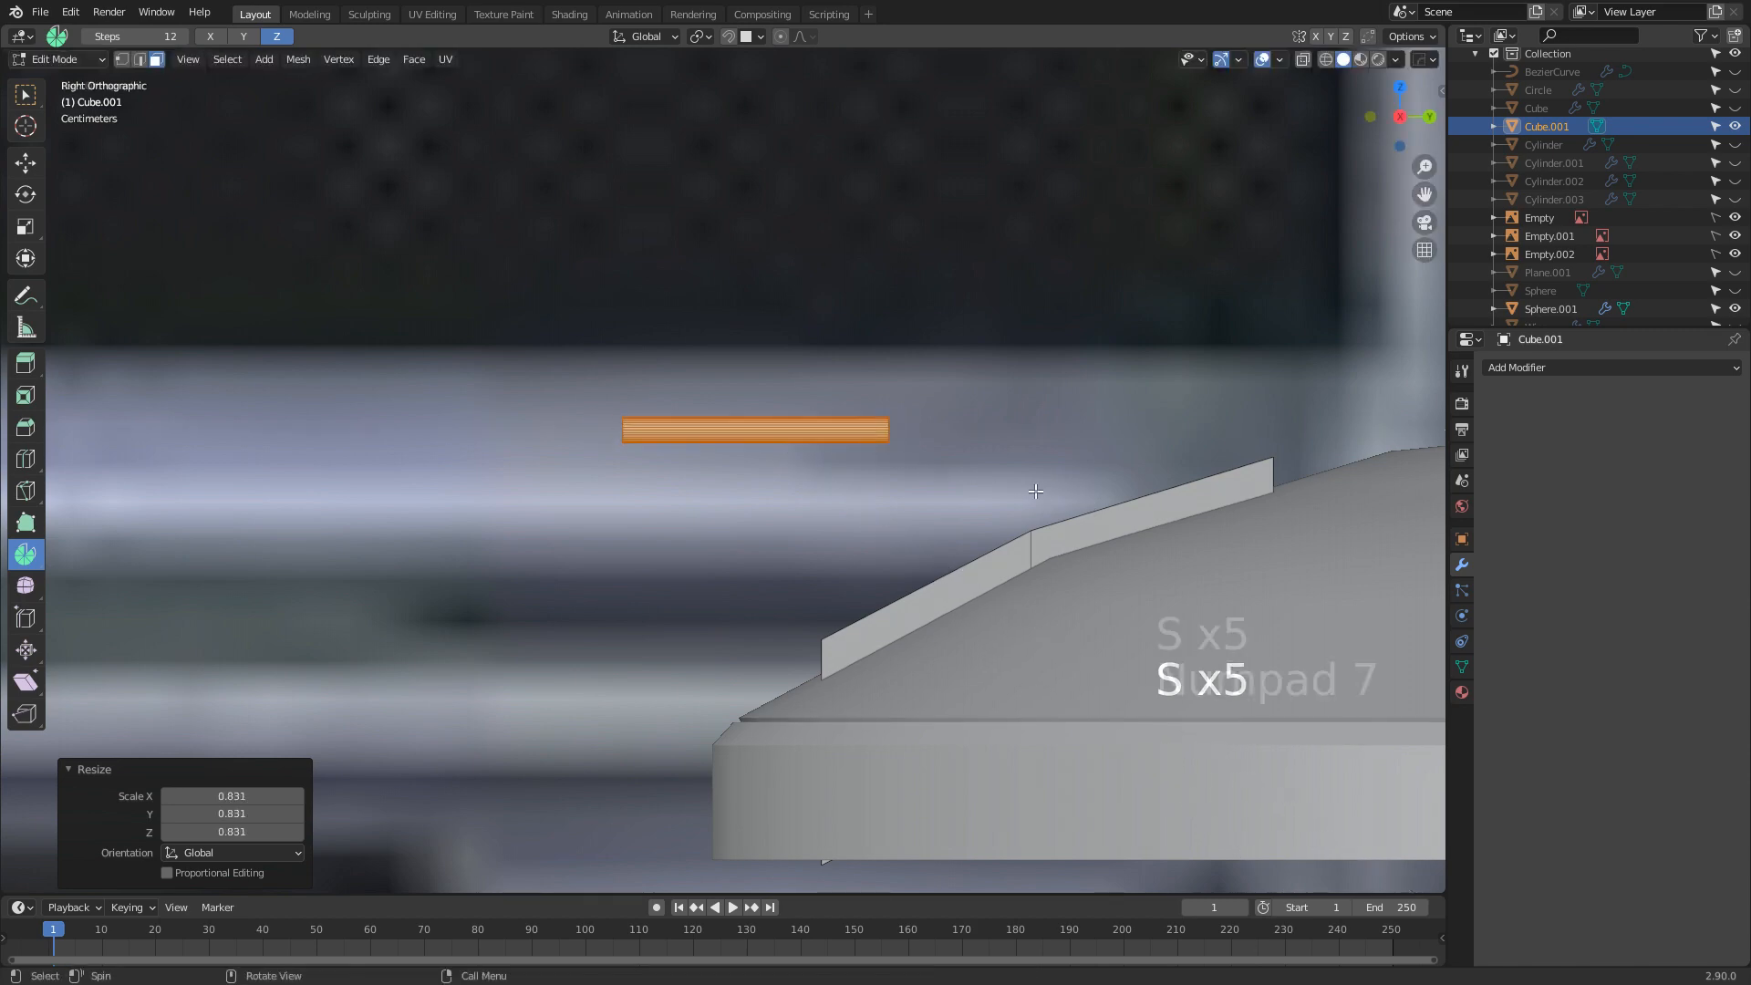
# Move the rod 0.013628 m along X and place a parallel duplicate -0.027451 m along X
pyautogui.press('KP_7')
pyautogui.press('g')
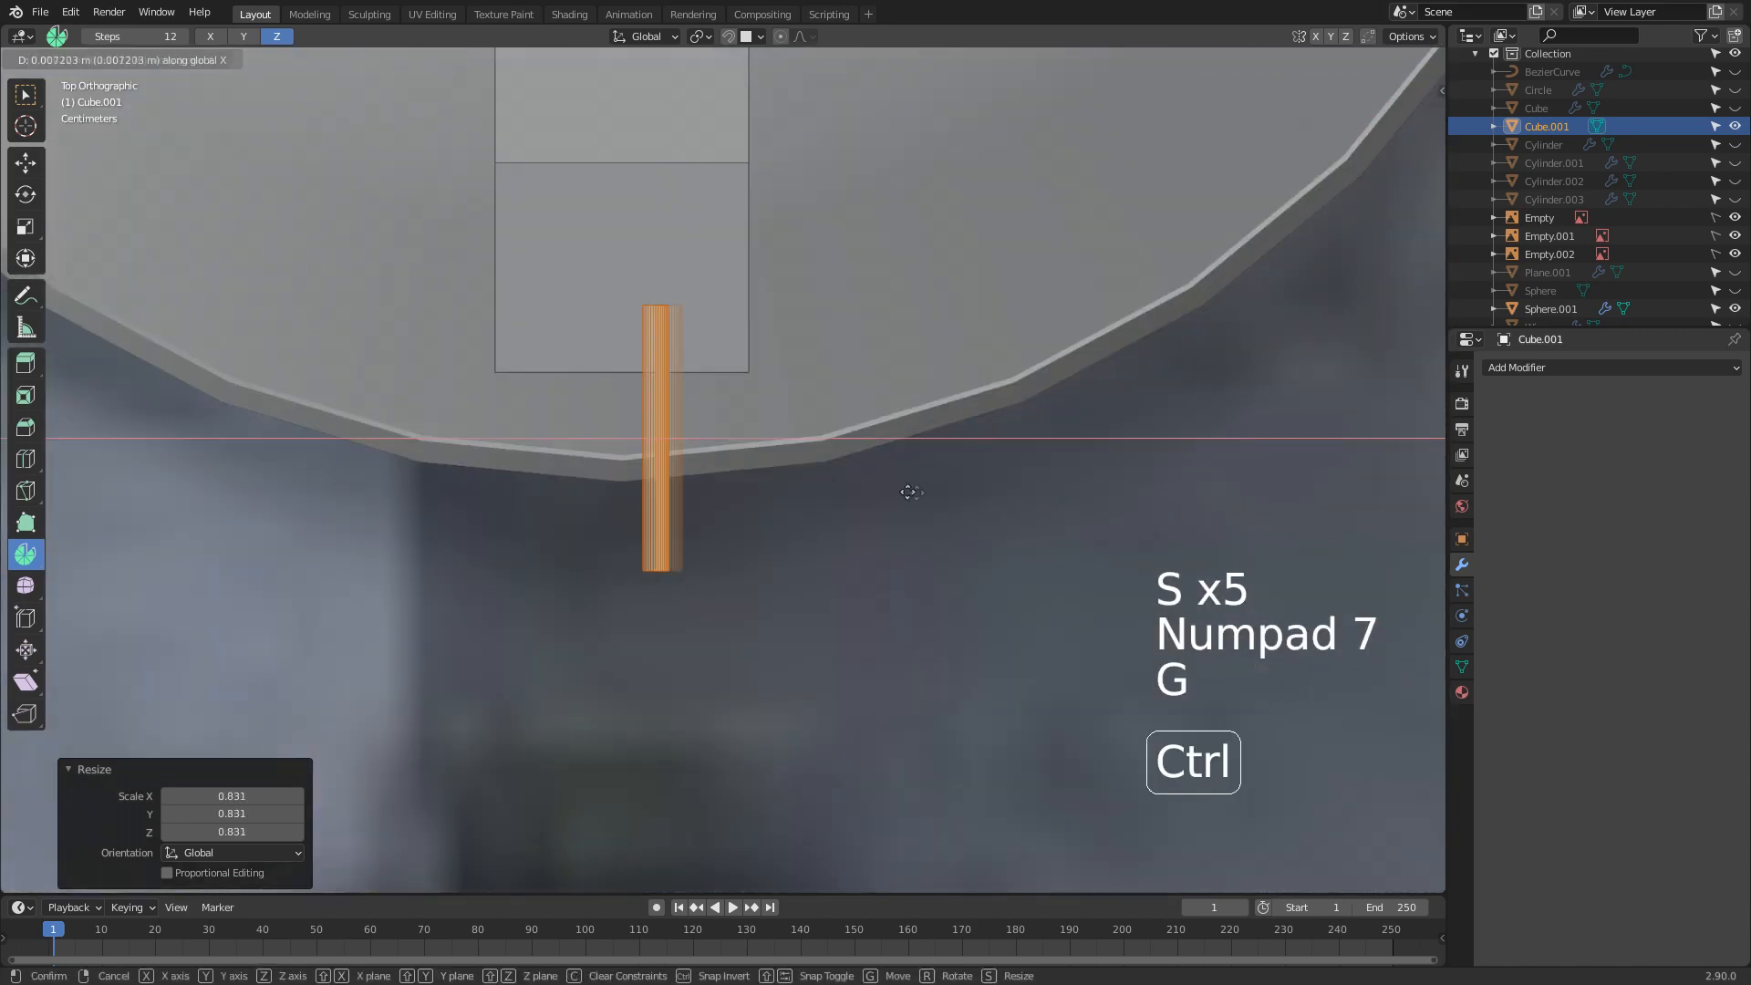
pyautogui.keyDown('ctrl'); pyautogui.click(925, 493); pyautogui.keyUp('ctrl')
pyautogui.hotkey('shift', 'd')
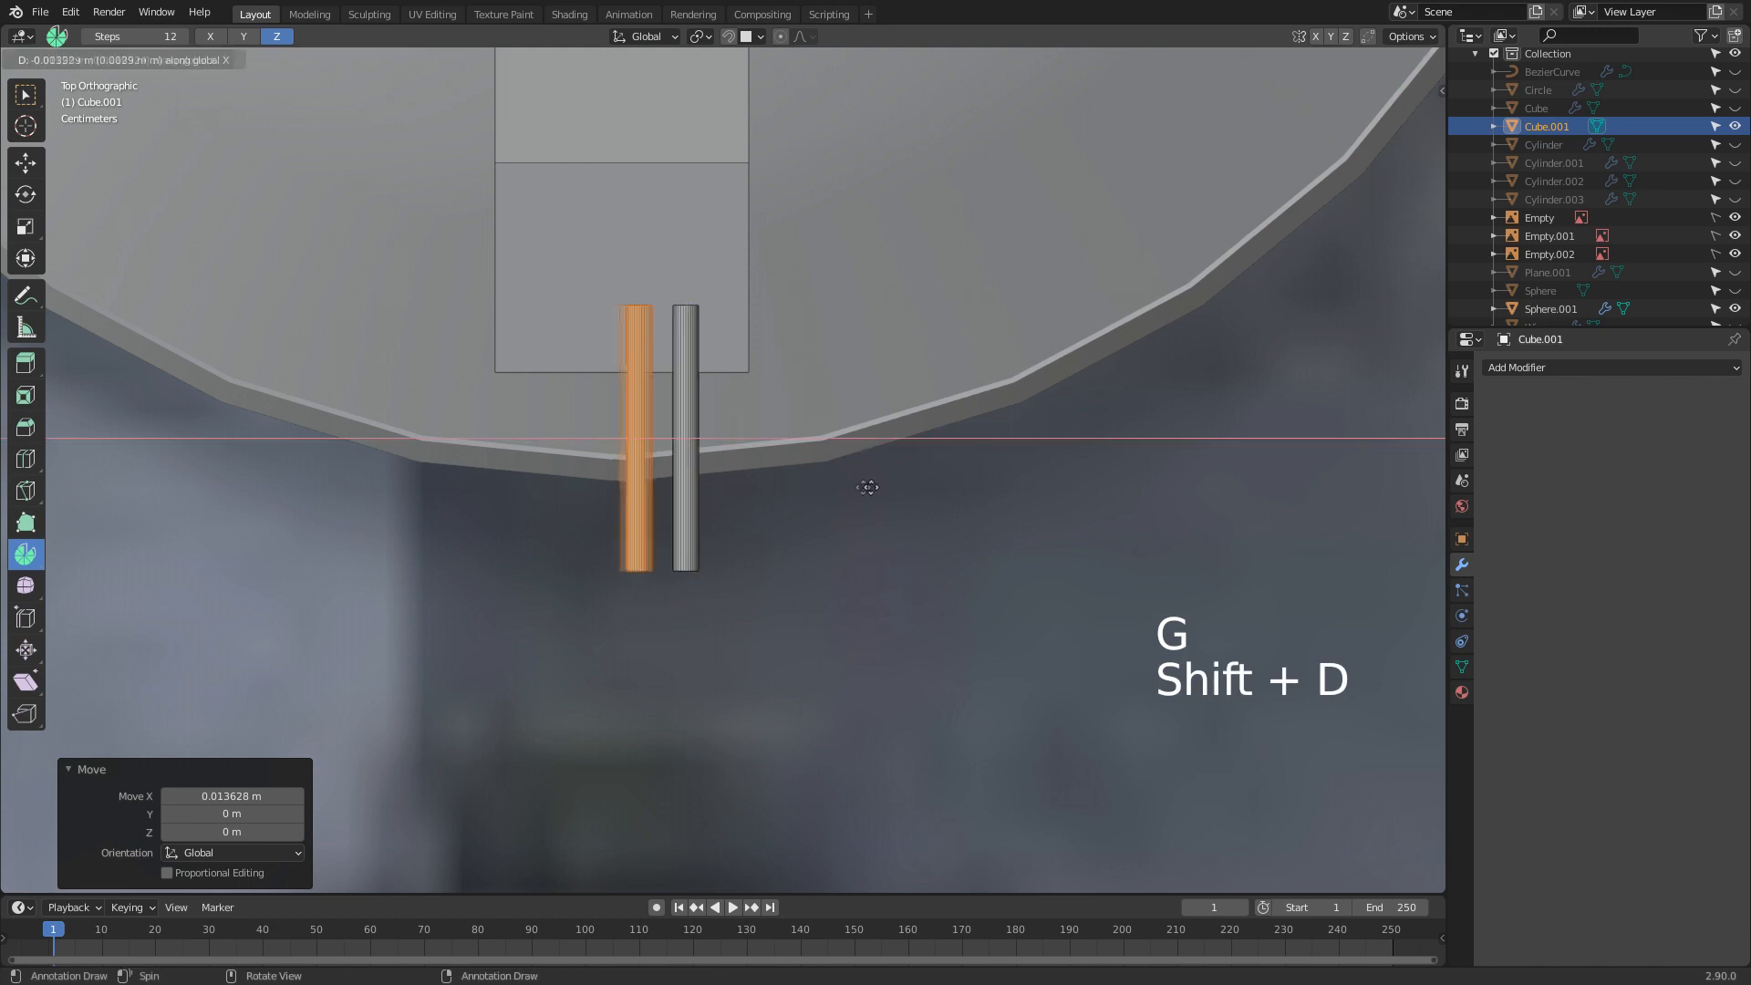
pyautogui.click(797, 484)
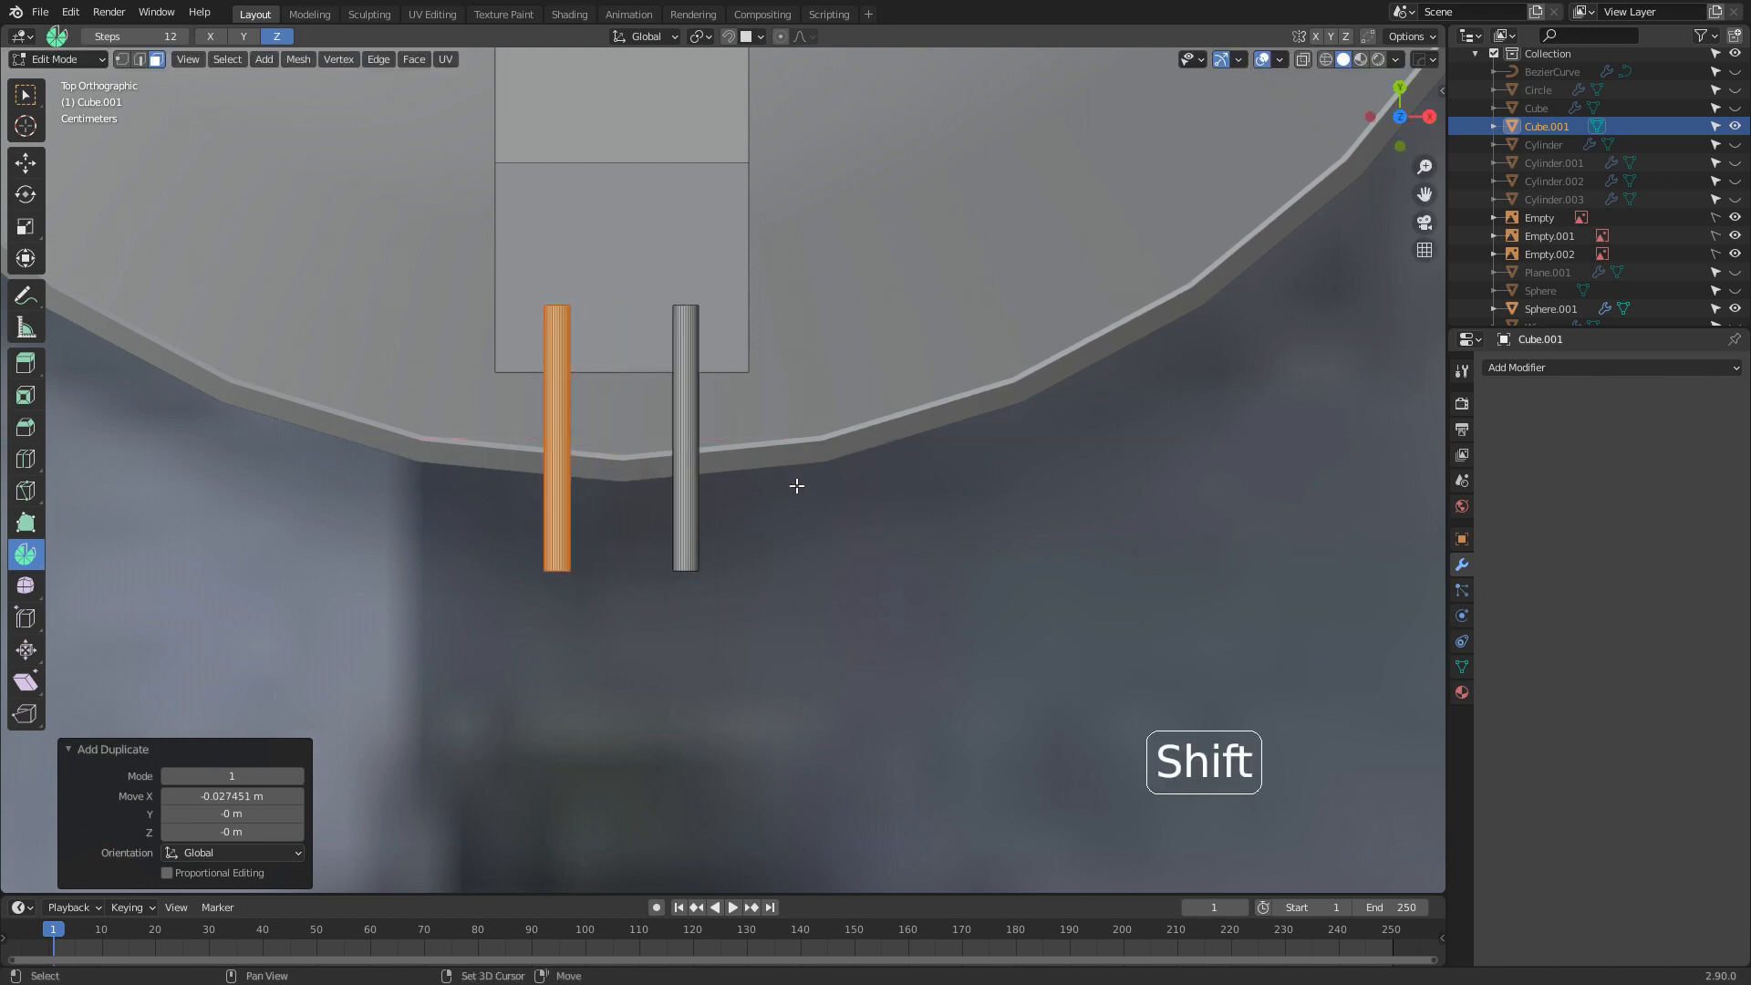
# Duplicate one rod and rotate the copy 90° about Z so it crosses the two parallel rods
pyautogui.hotkey('shift', 'd')
pyautogui.click(849, 407)
pyautogui.write('r90')
pyautogui.click(850, 407)
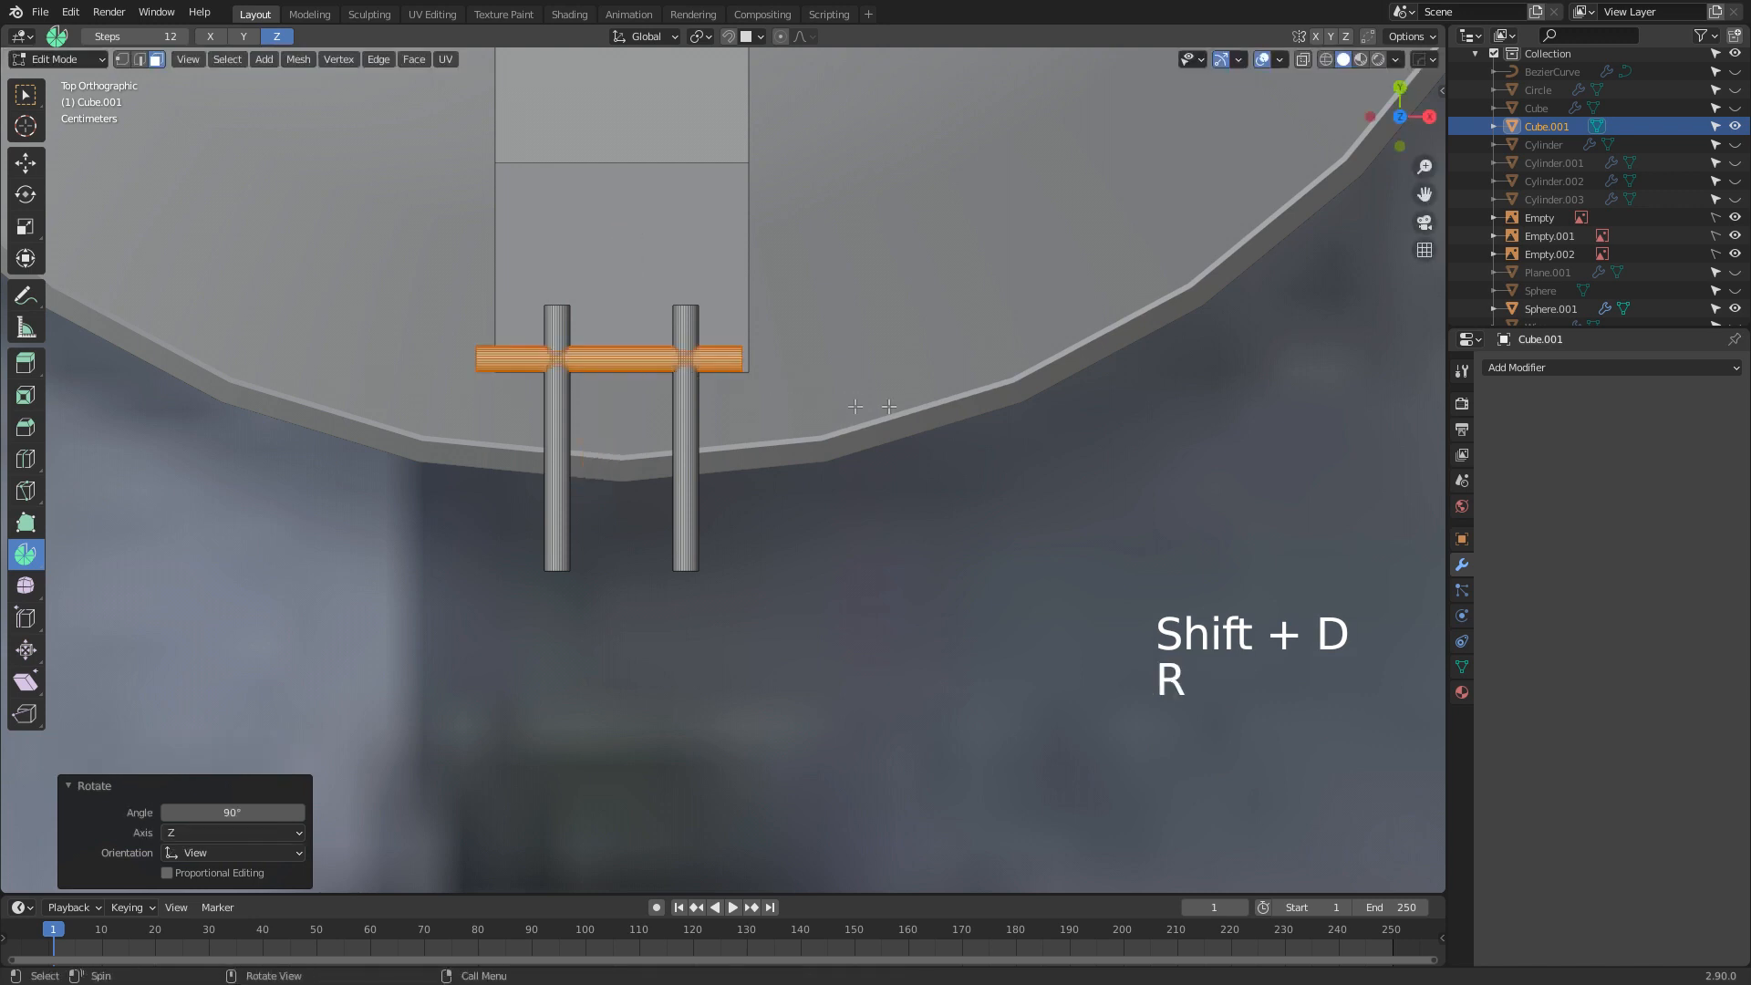
# Scale the cross rod to 0.602, thicken it by 2.415 in Y and Z, and move it onto the parallel rods' inner ends
pyautogui.press('s')
pyautogui.click(802, 403)
pyautogui.press('s')
pyautogui.hotkey('shift', 'x')
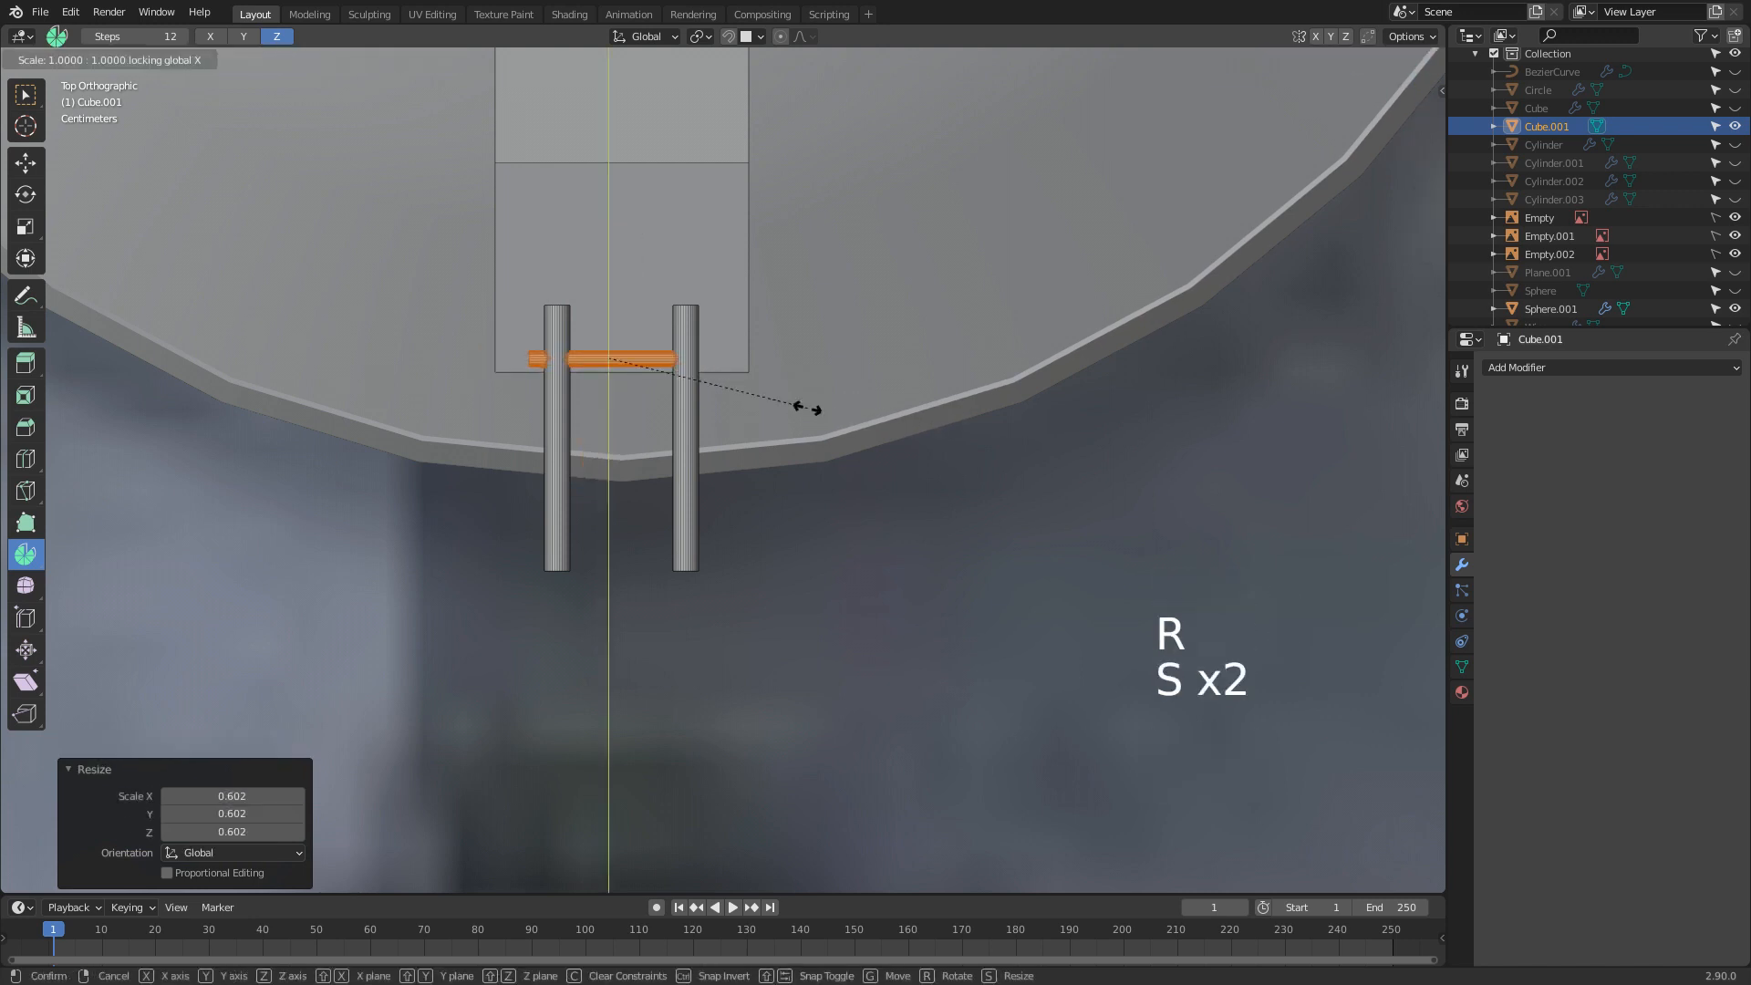
pyautogui.click(1047, 551)
pyautogui.press('g')
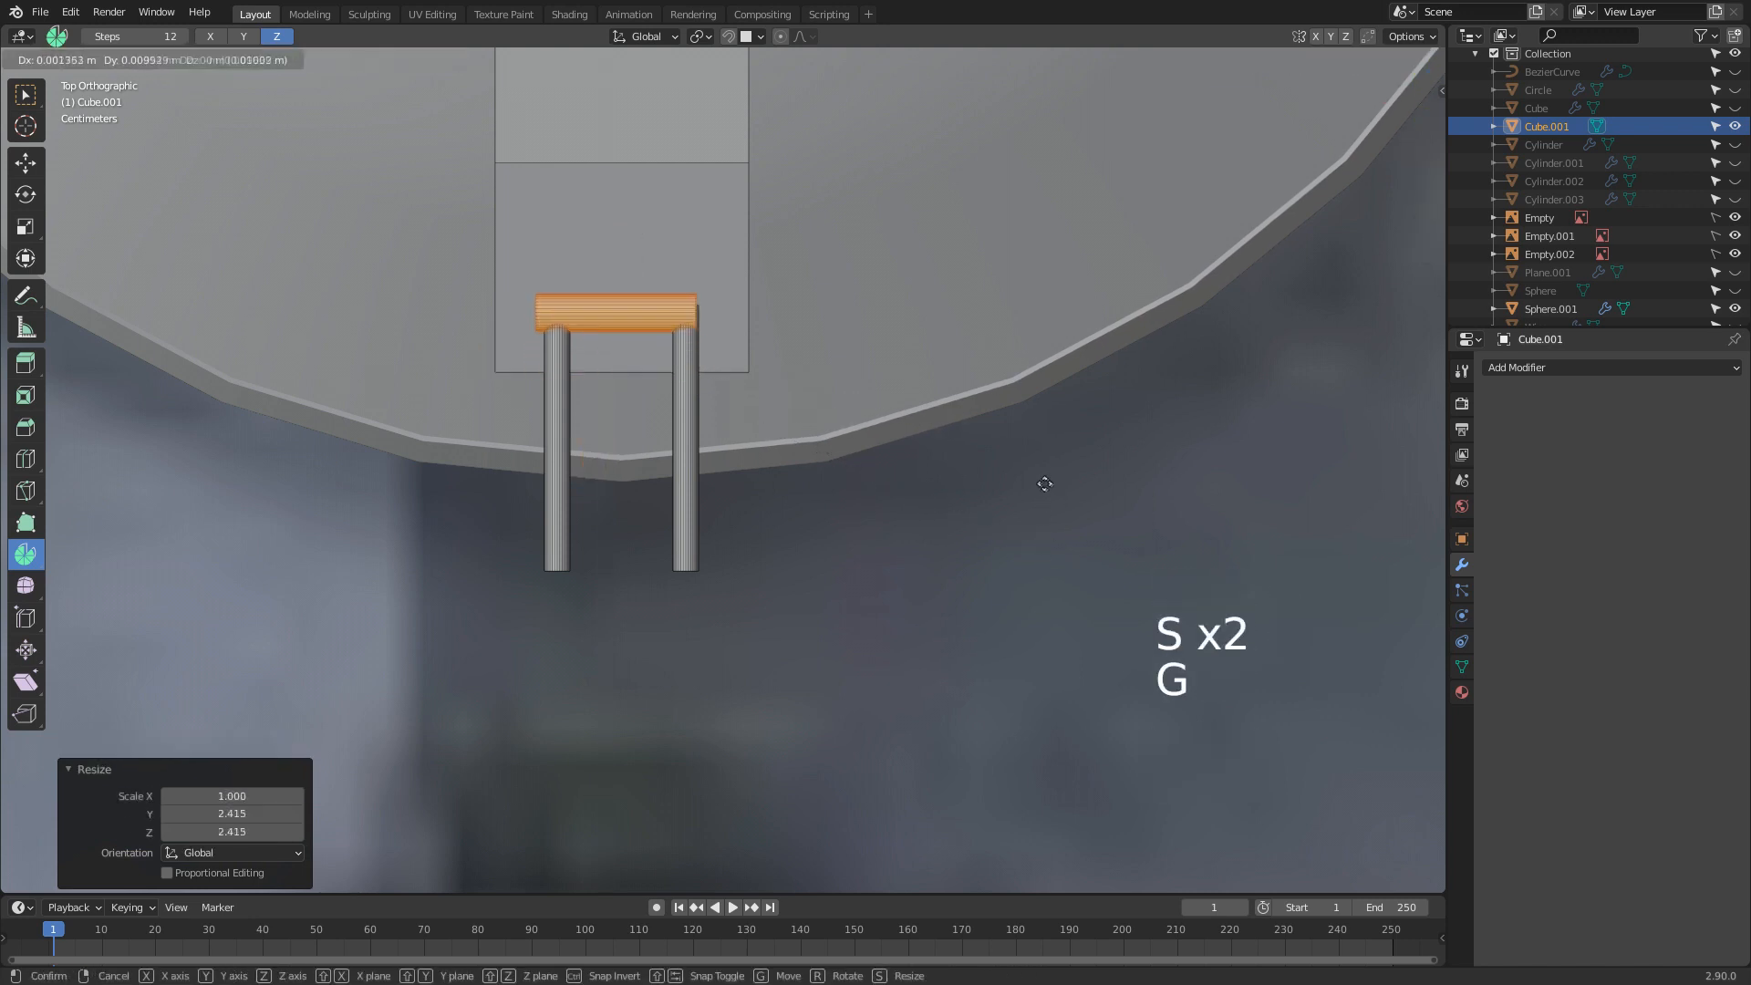
pyautogui.click(1053, 459)
pyautogui.moveTo(1021, 498); pyautogui.dragTo(843, 392, button='middle')
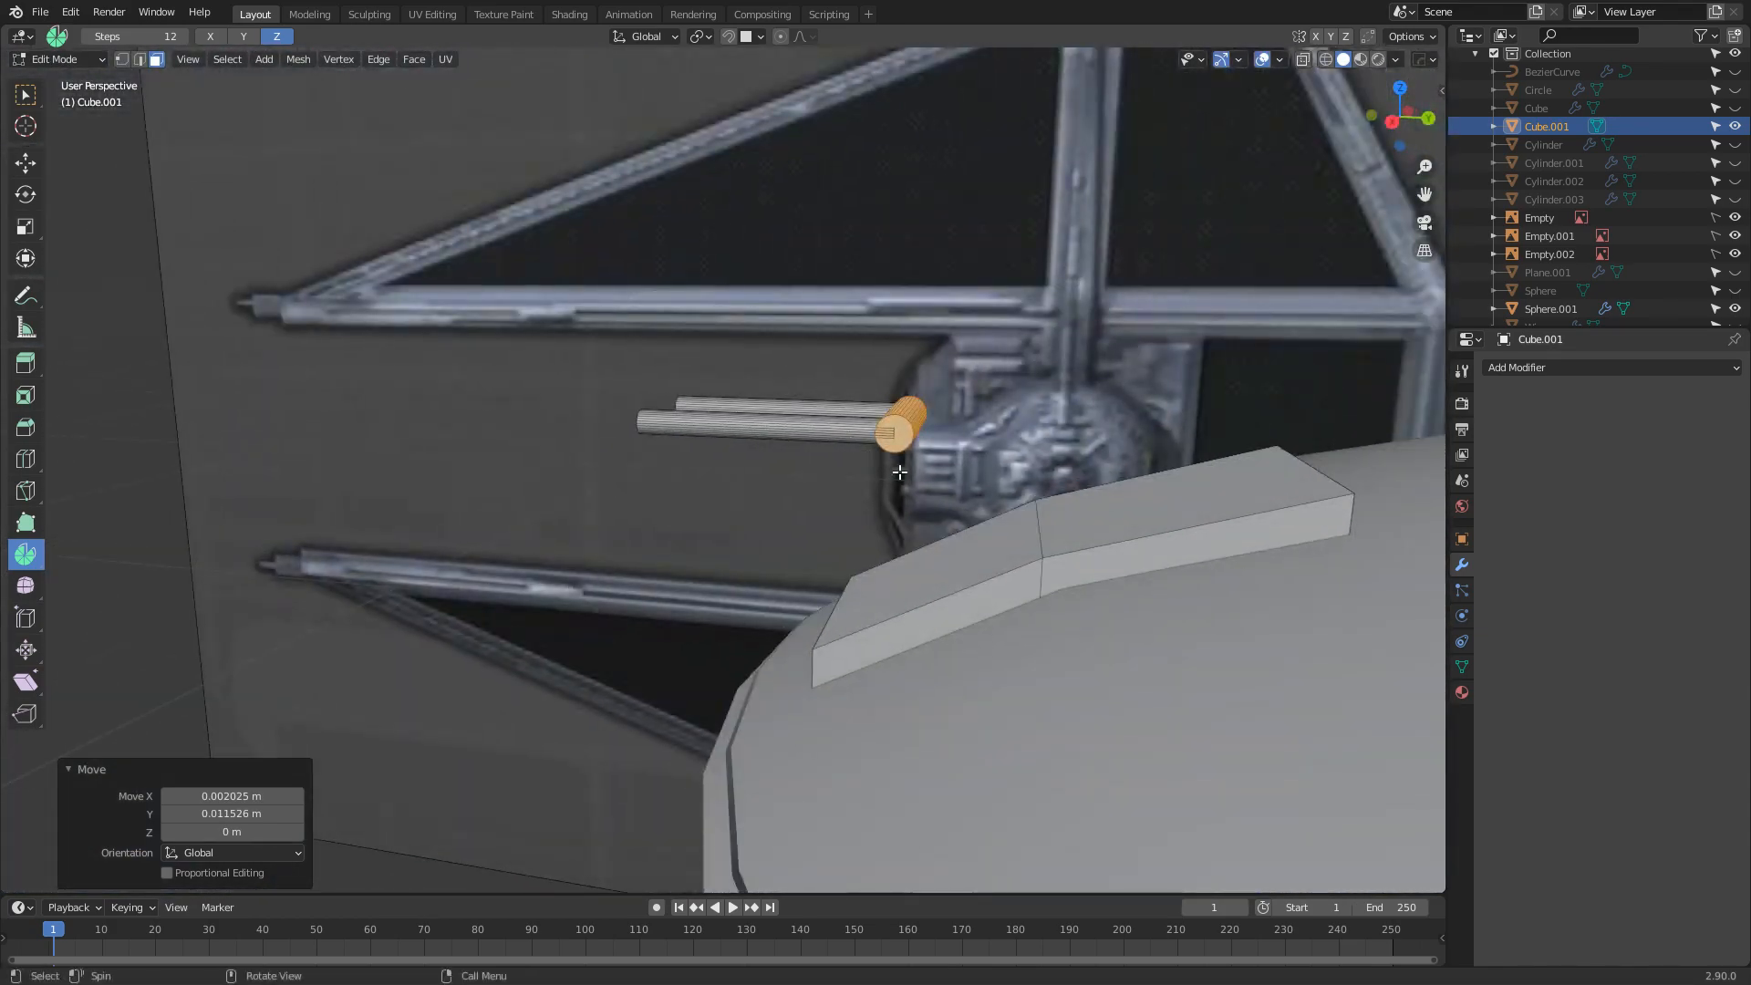
pyautogui.moveTo(900, 472); pyautogui.dragTo(1001, 535, button='middle')
pyautogui.press('x')
pyautogui.click(1002, 534)
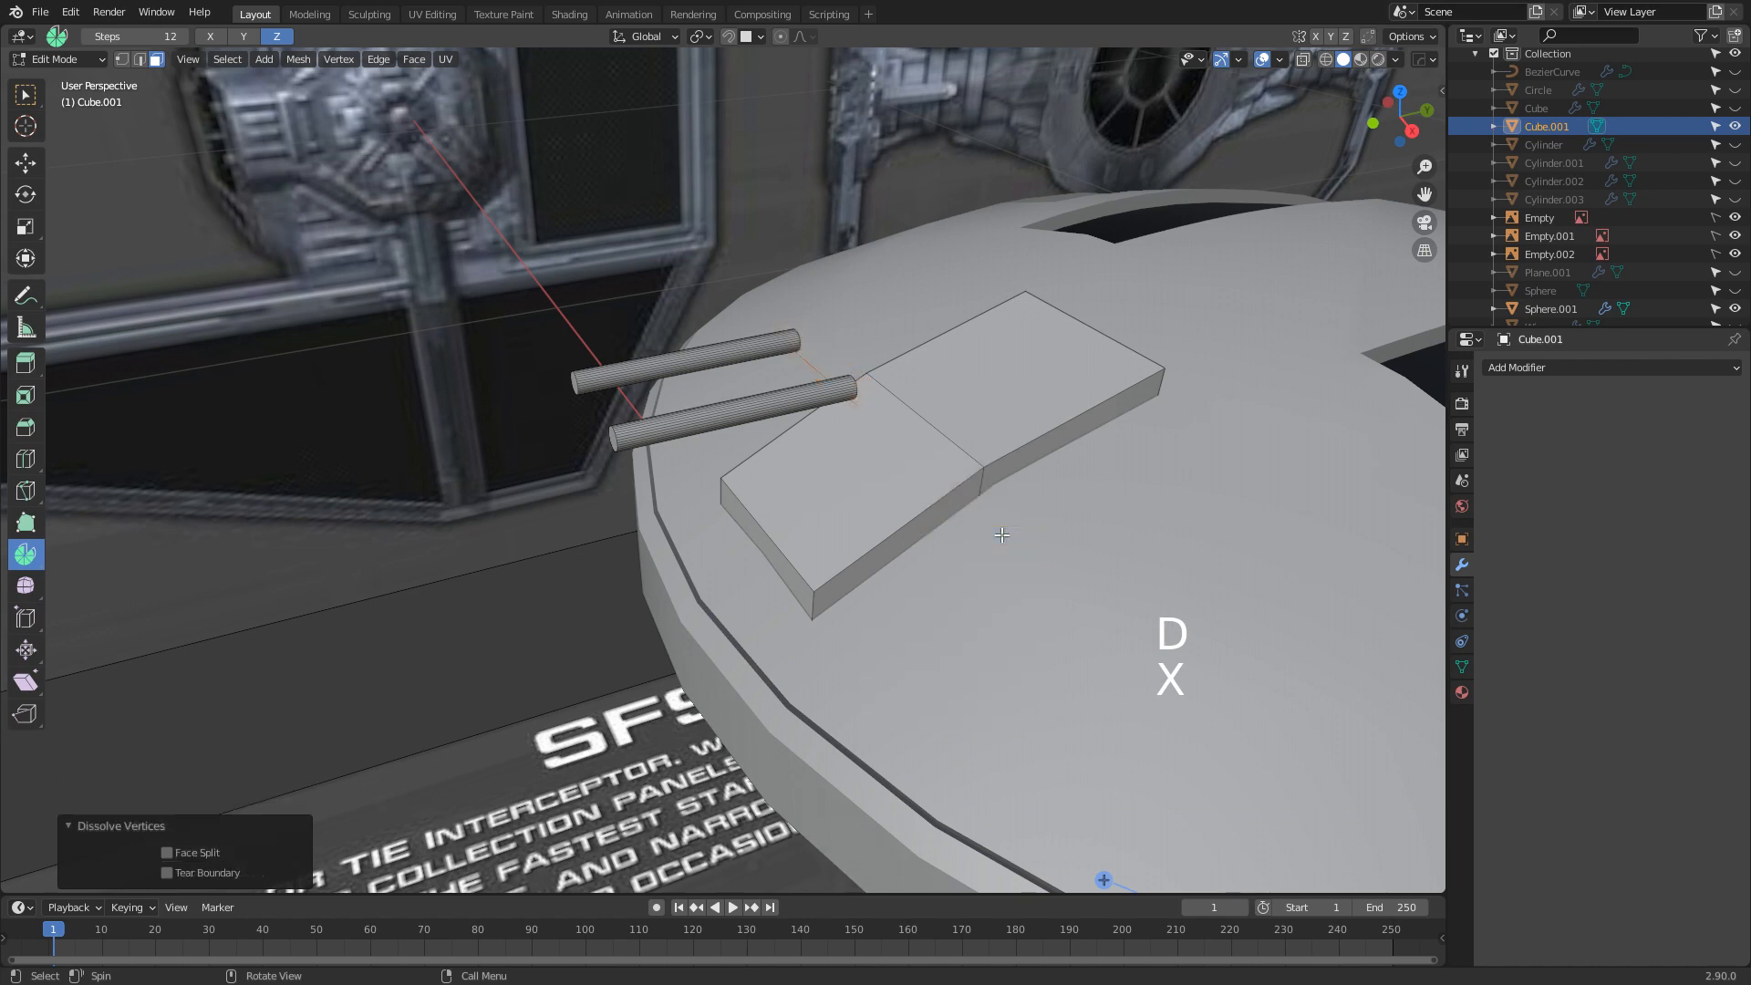
pyautogui.hotkey('ctrl', 'z')
# Lengthen the cross rod by scaling it to 1.221 along X
pyautogui.press('s')
pyautogui.press('y')
pyautogui.click(949, 526)
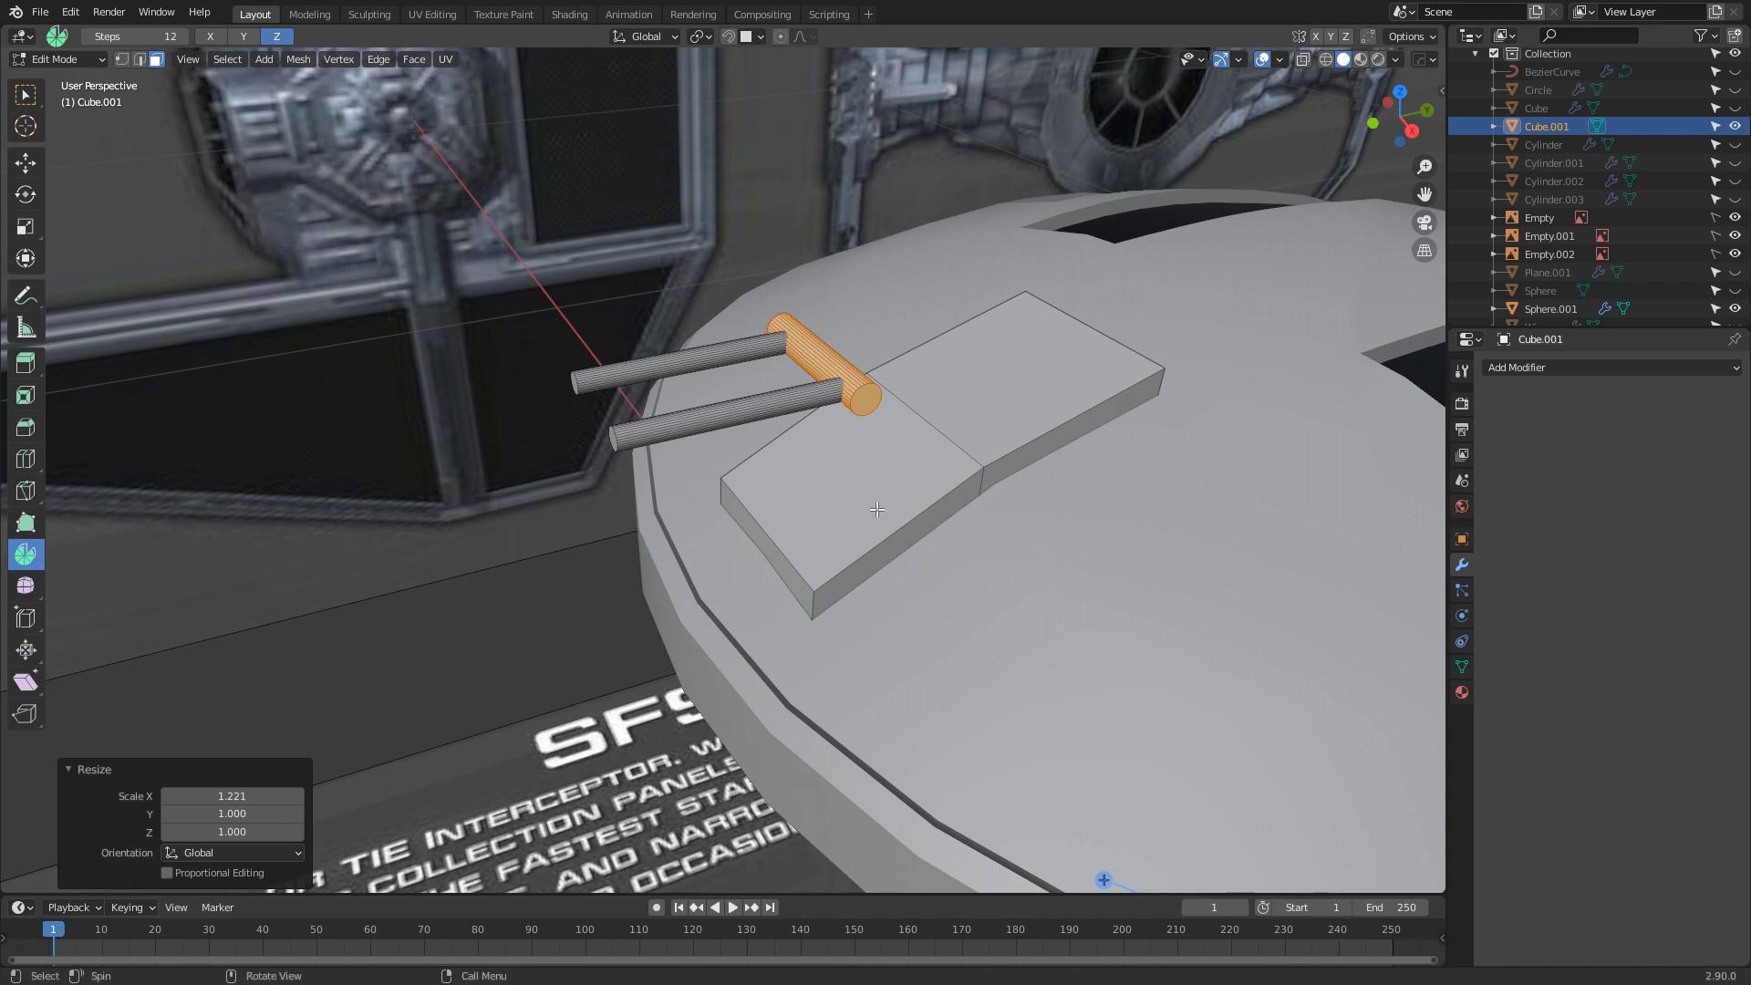
# Select the cross rod and both parallel rods, rotate them -8.8° in side view and place them over the block's upper section
pyautogui.moveTo(840, 428); pyautogui.dragTo(744, 385)
pyautogui.rightClick(757, 394)
pyautogui.click(659, 430)
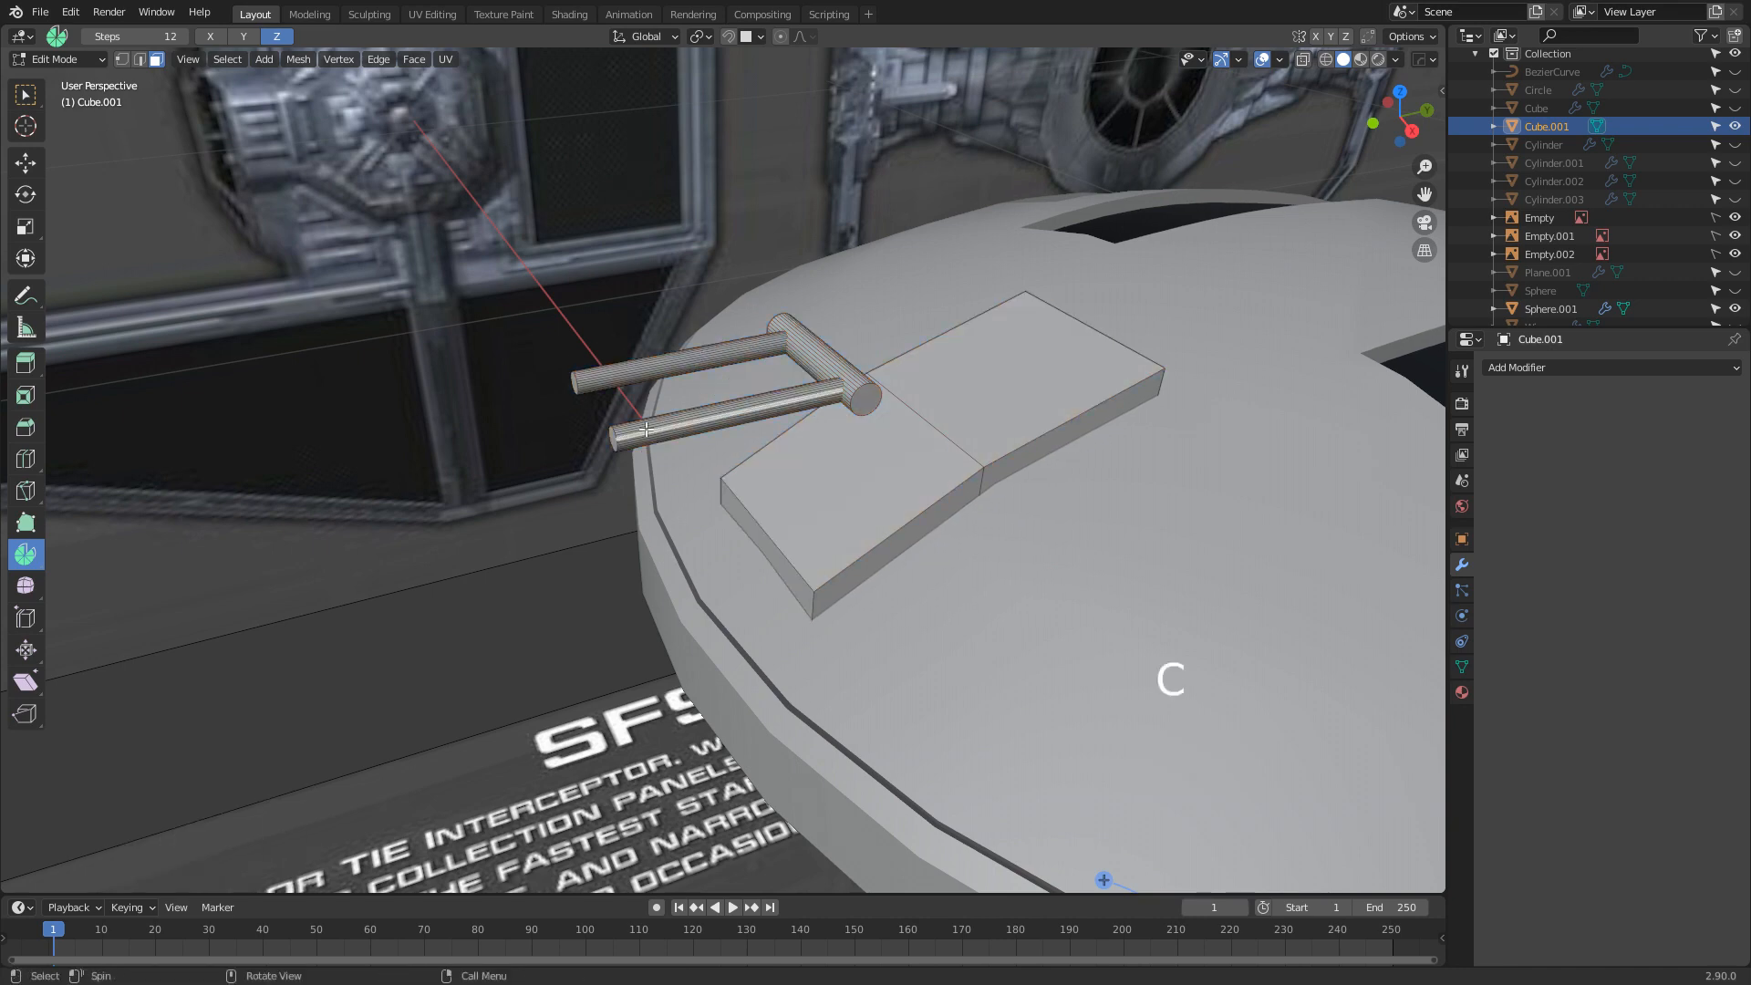
pyautogui.hotkey('ctrl', 'l')
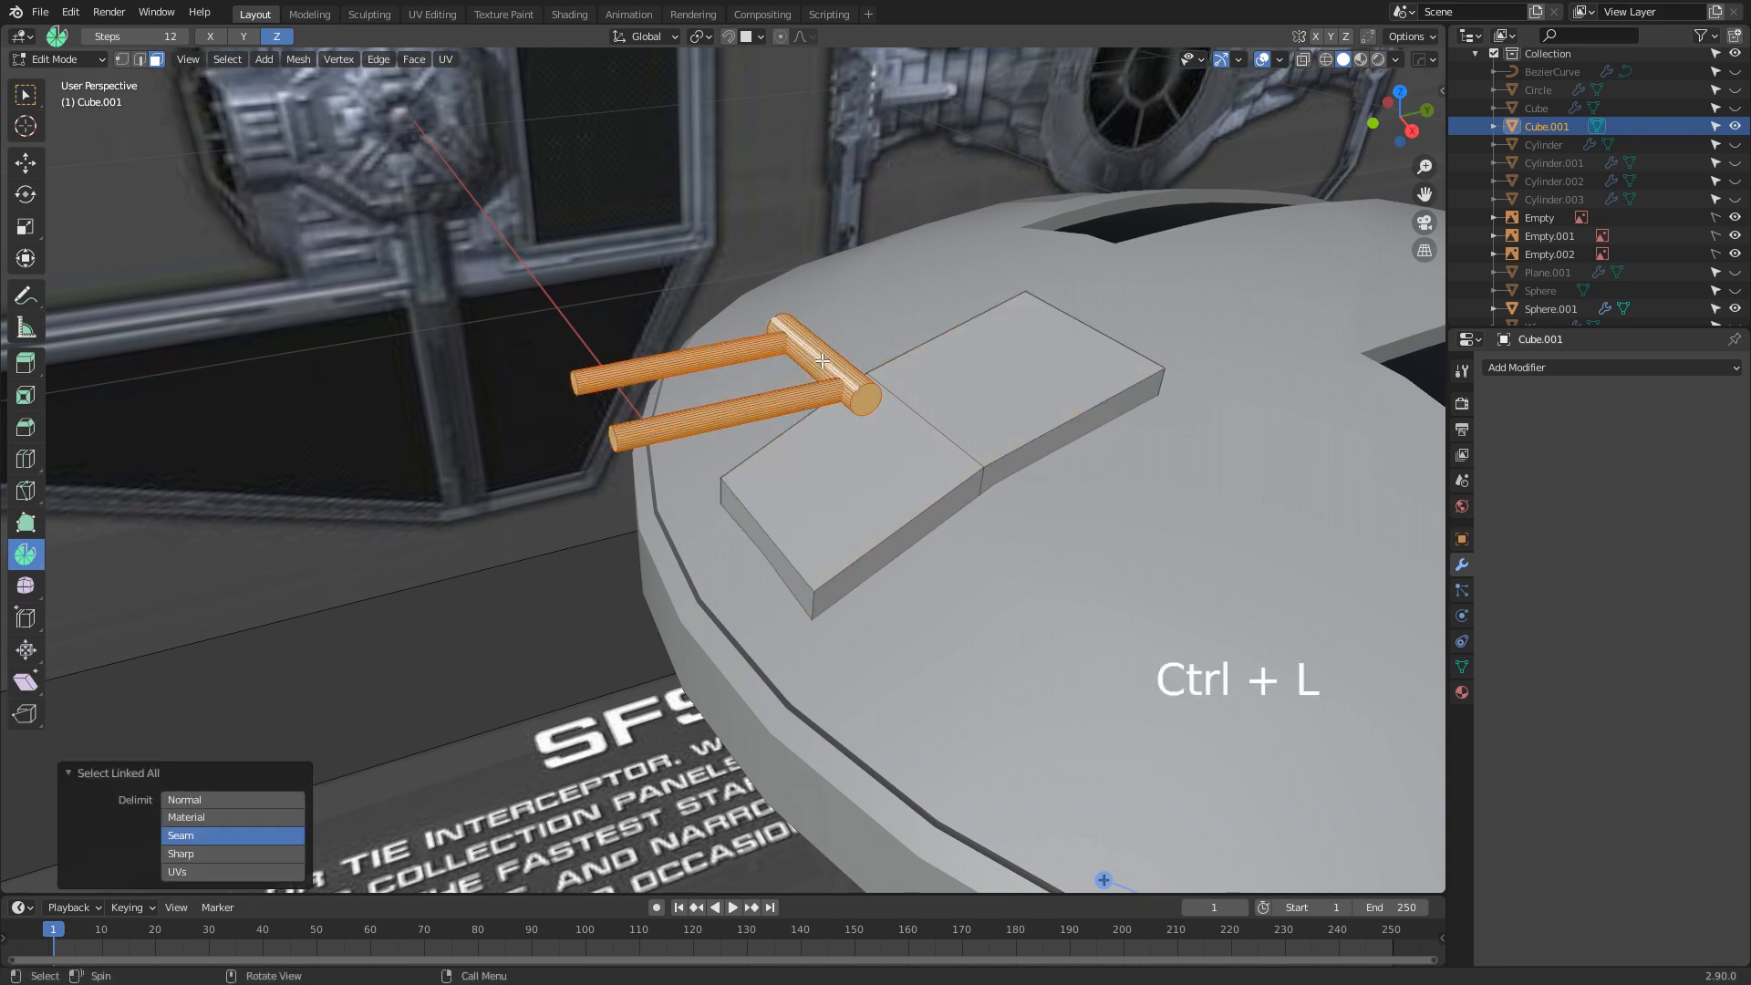
pyautogui.press('KP_3')
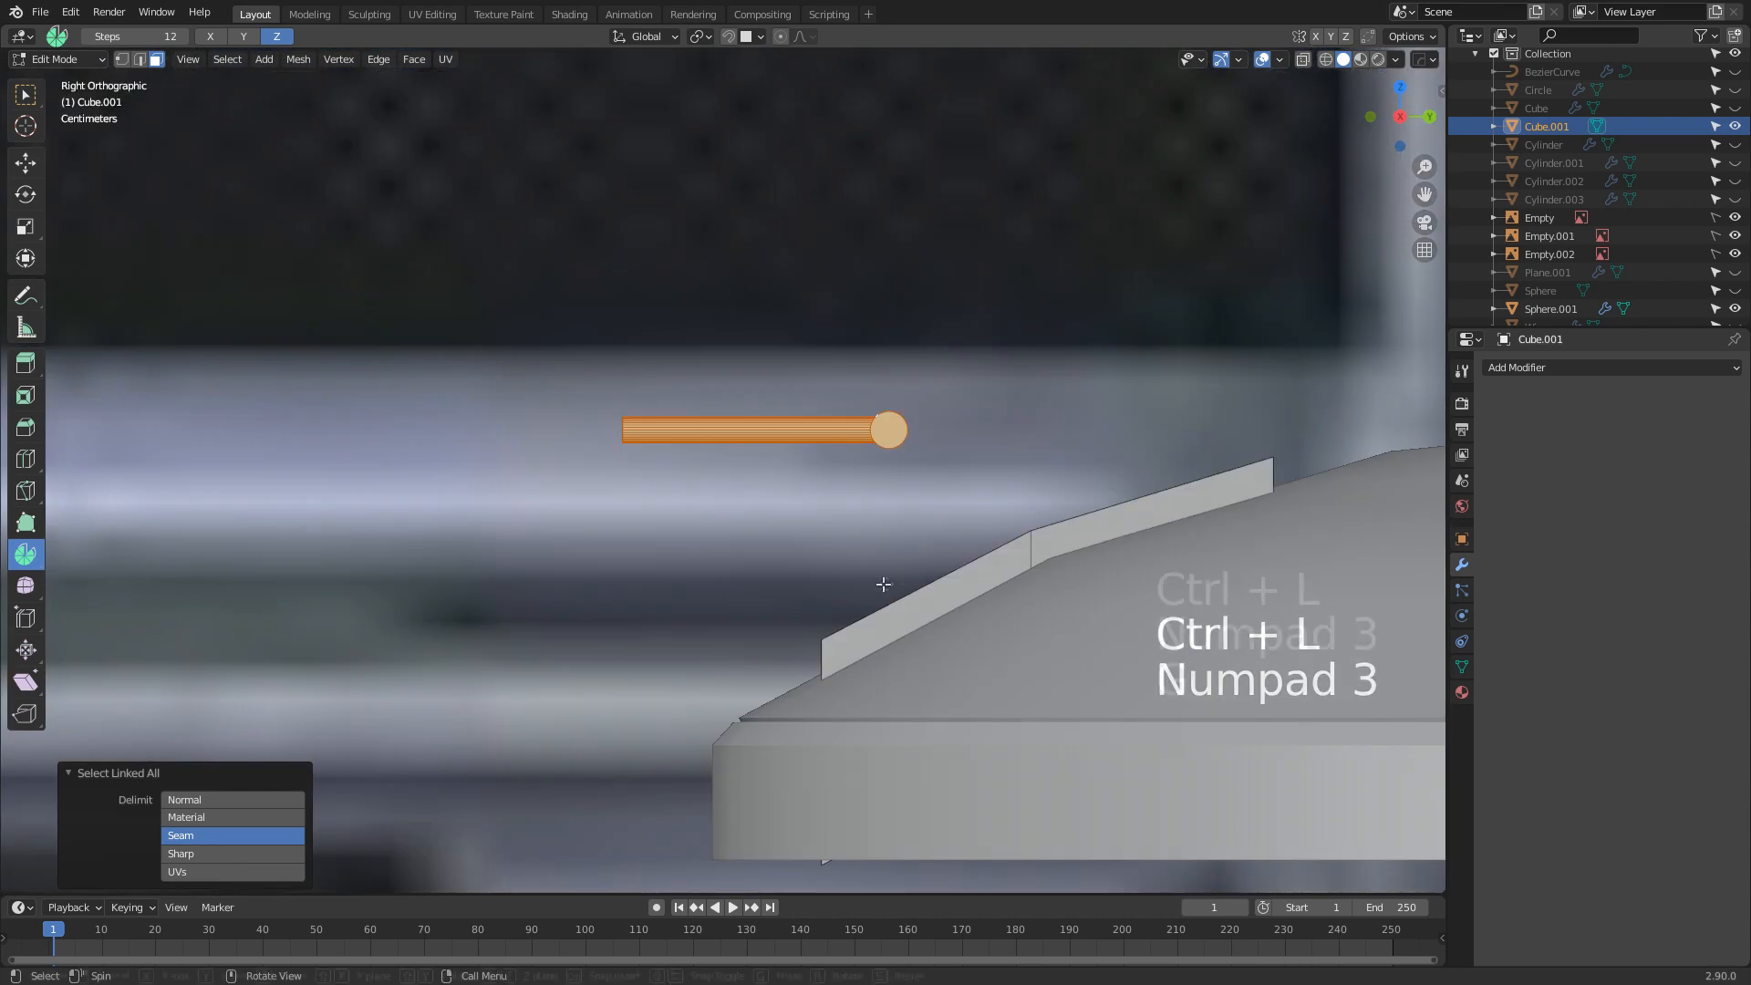
pyautogui.press('g')
pyautogui.click(1124, 602)
pyautogui.press('r')
pyautogui.click(1154, 543)
pyautogui.press('g')
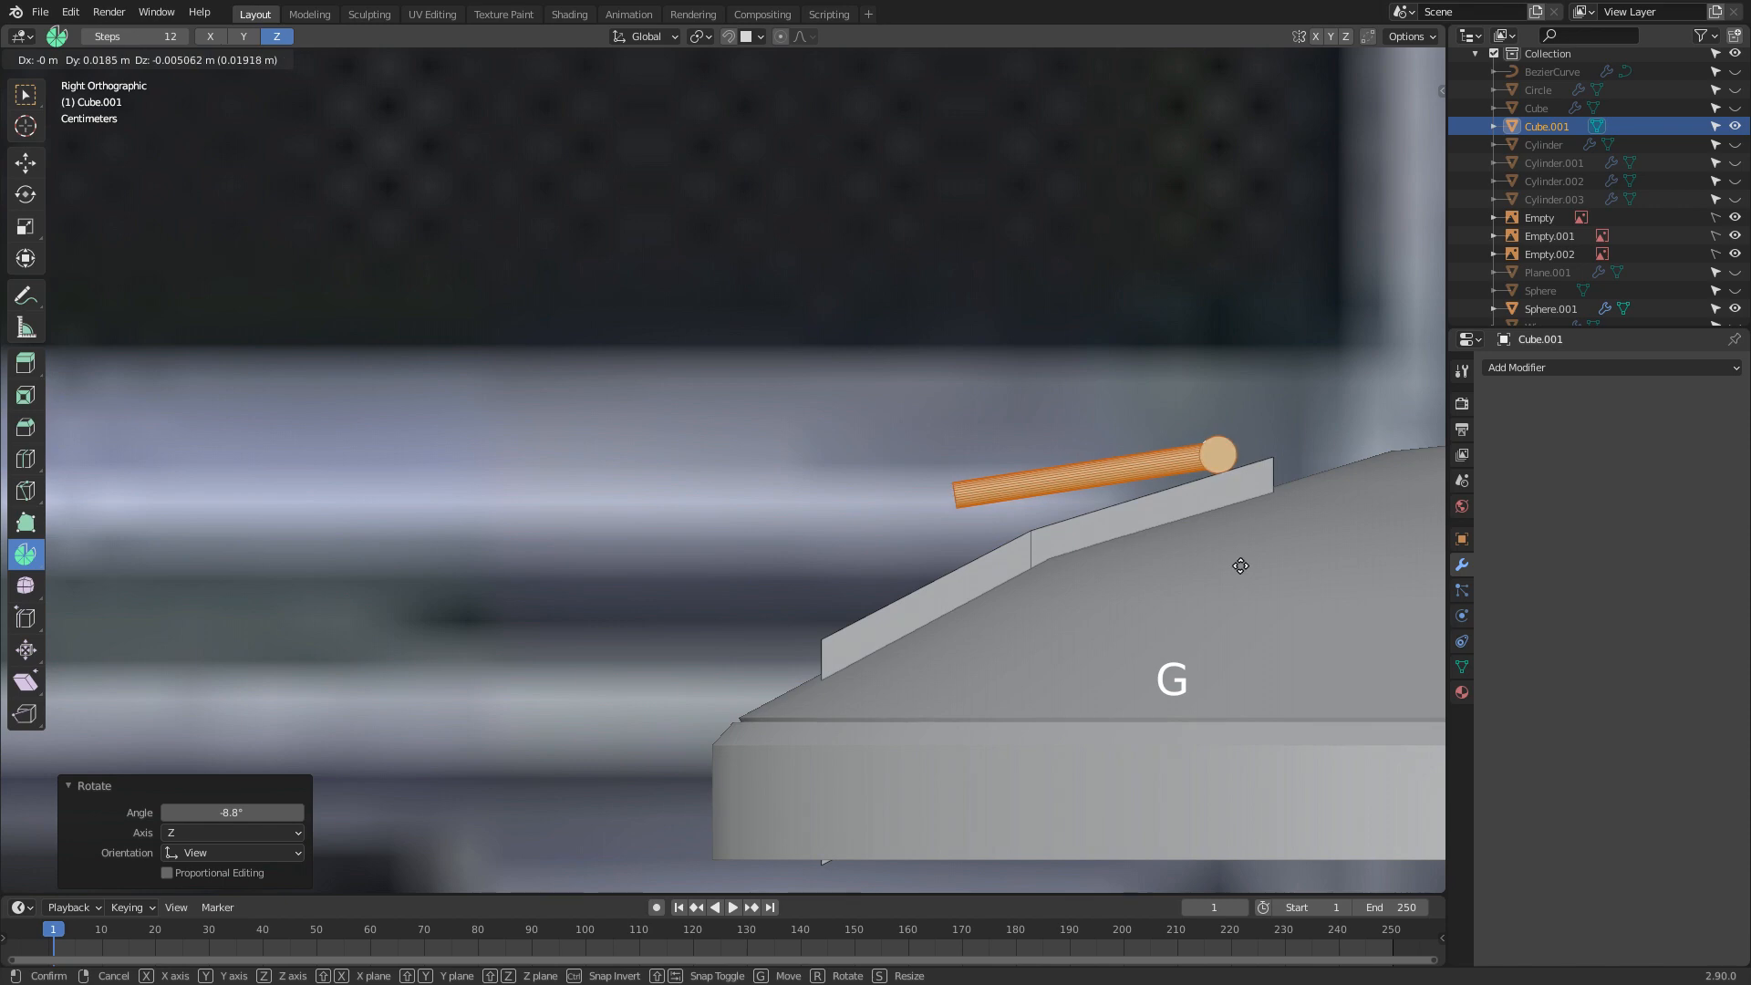
pyautogui.click(1240, 565)
# Duplicate the three-rod frame and place the copy further down the slope, overlapping the first frame's outer ends
pyautogui.moveTo(971, 536); pyautogui.dragTo(1088, 554, button='middle')
pyautogui.press('KP_3')
pyautogui.hotkey('shift', 'd')
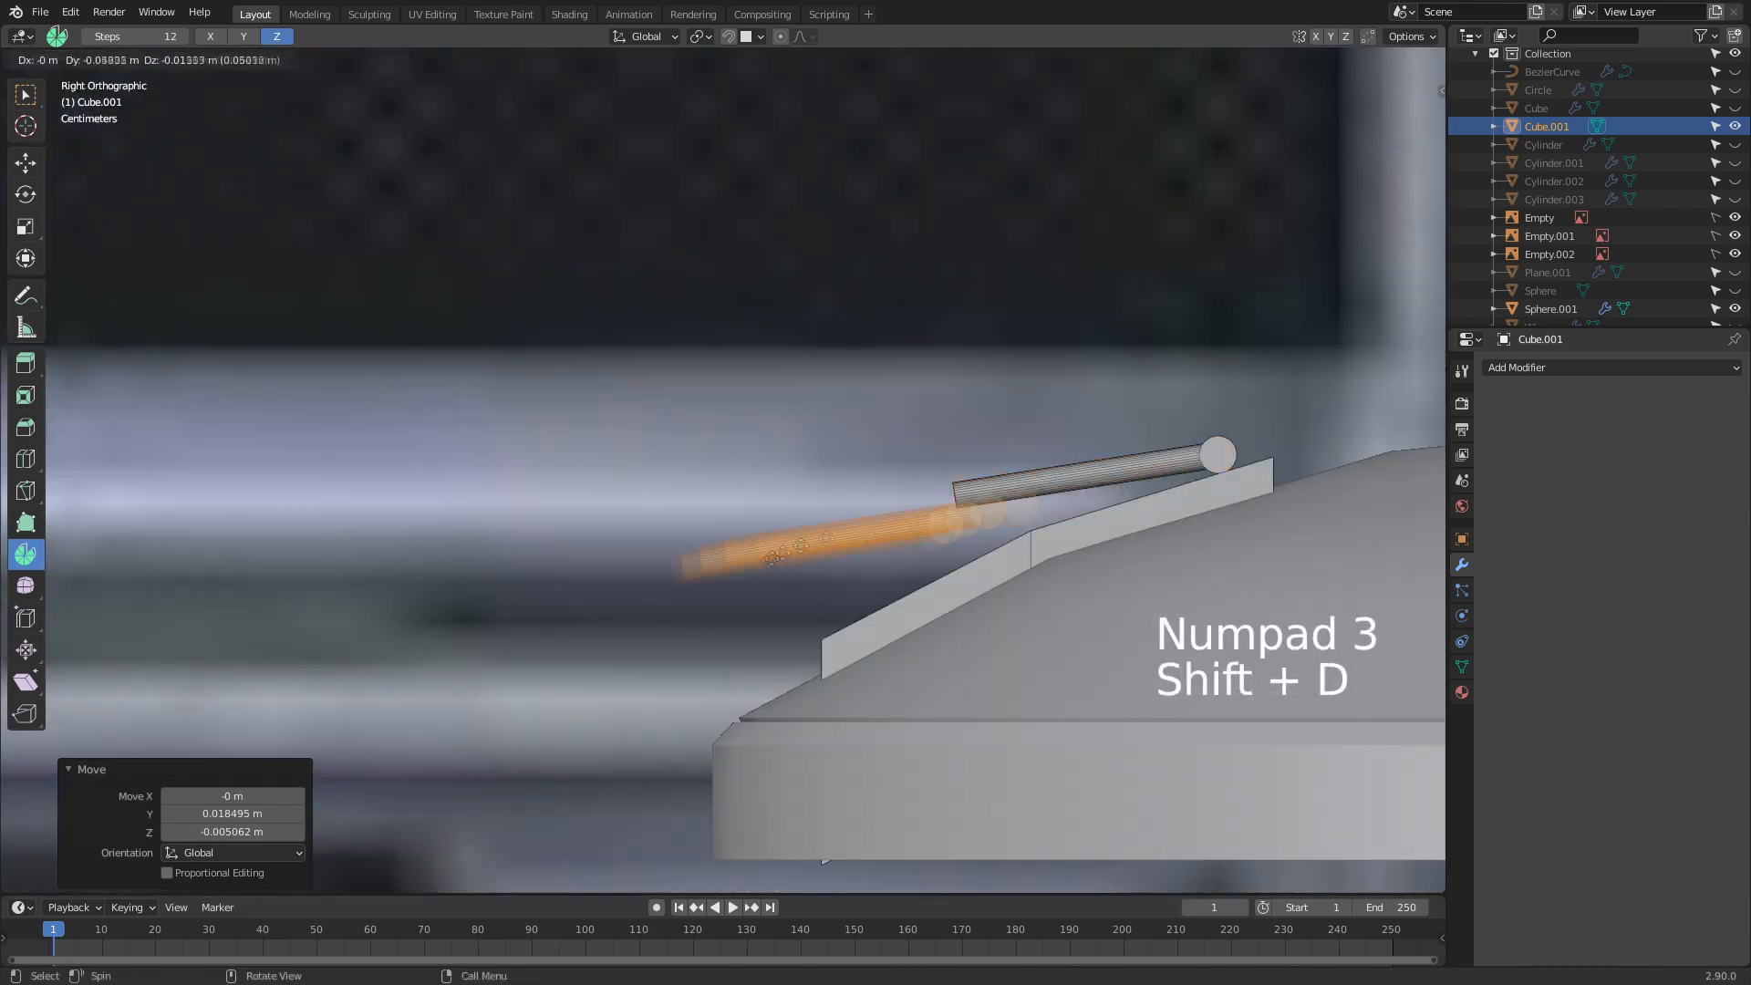
pyautogui.click(988, 602)
pyautogui.press('e')
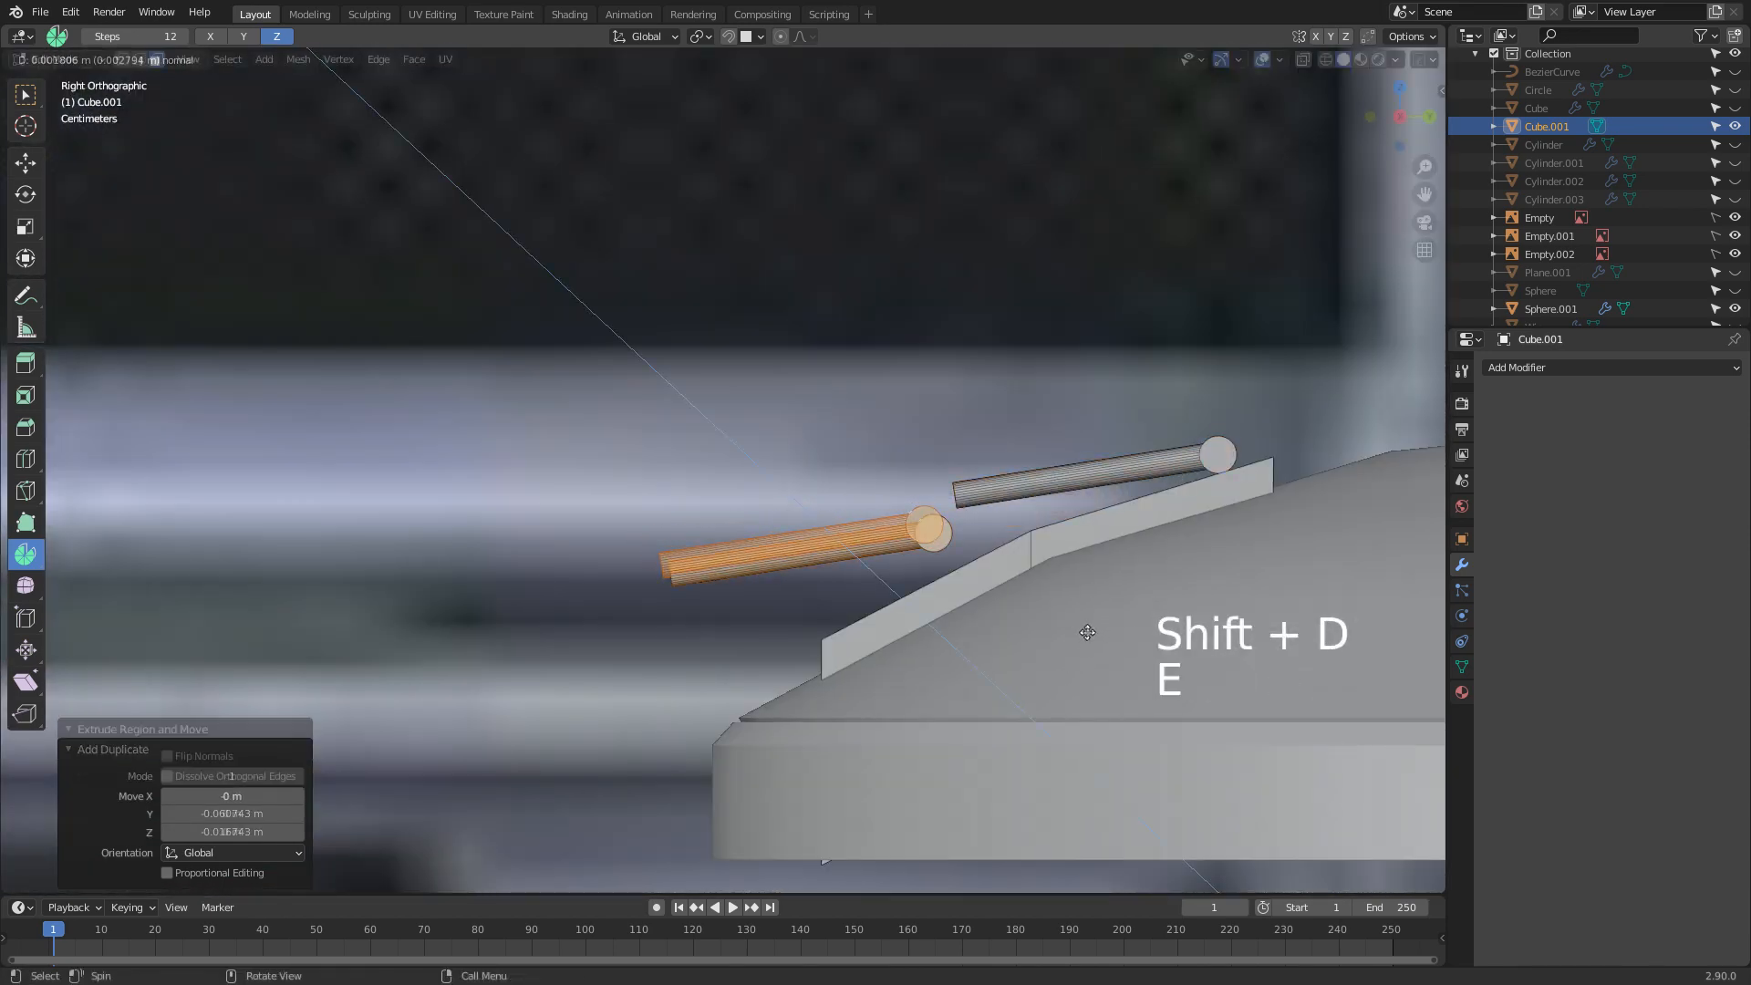
pyautogui.hotkey('ctrl', 'z')
pyautogui.press('g')
pyautogui.click(1049, 659)
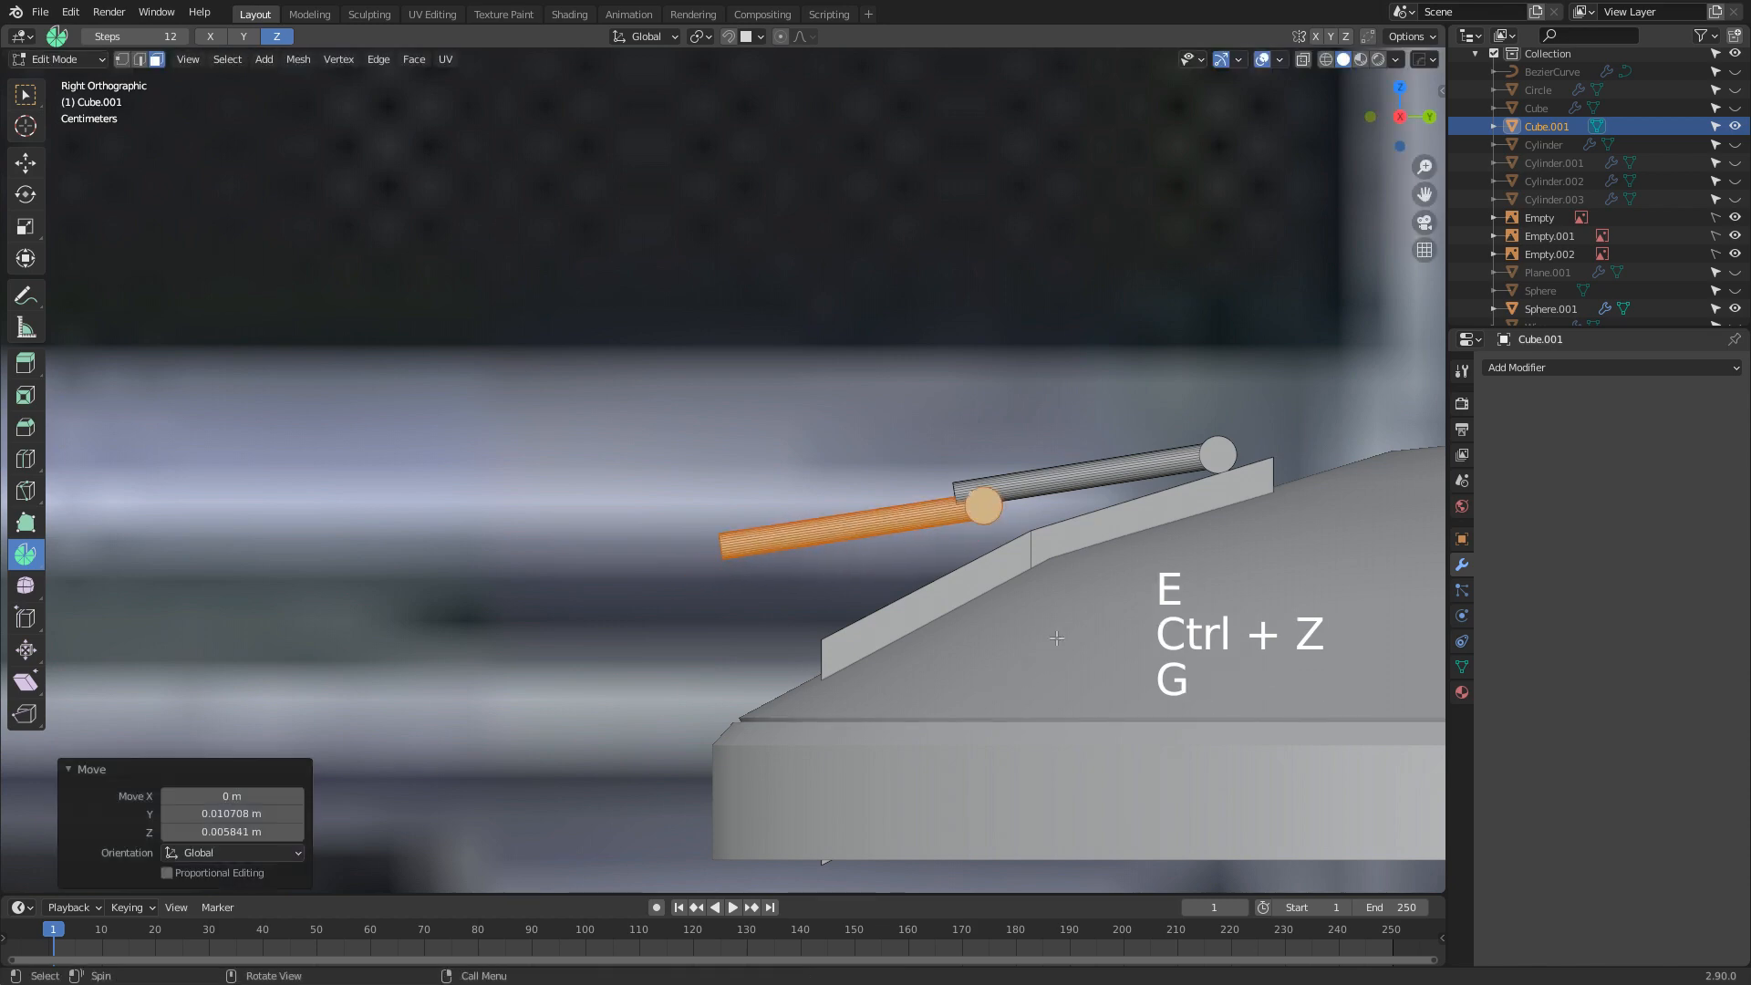
# Rotate the duplicated frame to follow the block's lower section, lower it 0.006619 m along Z and adjust it along Y
pyautogui.press('r')
pyautogui.click(1045, 564)
pyautogui.press('g')
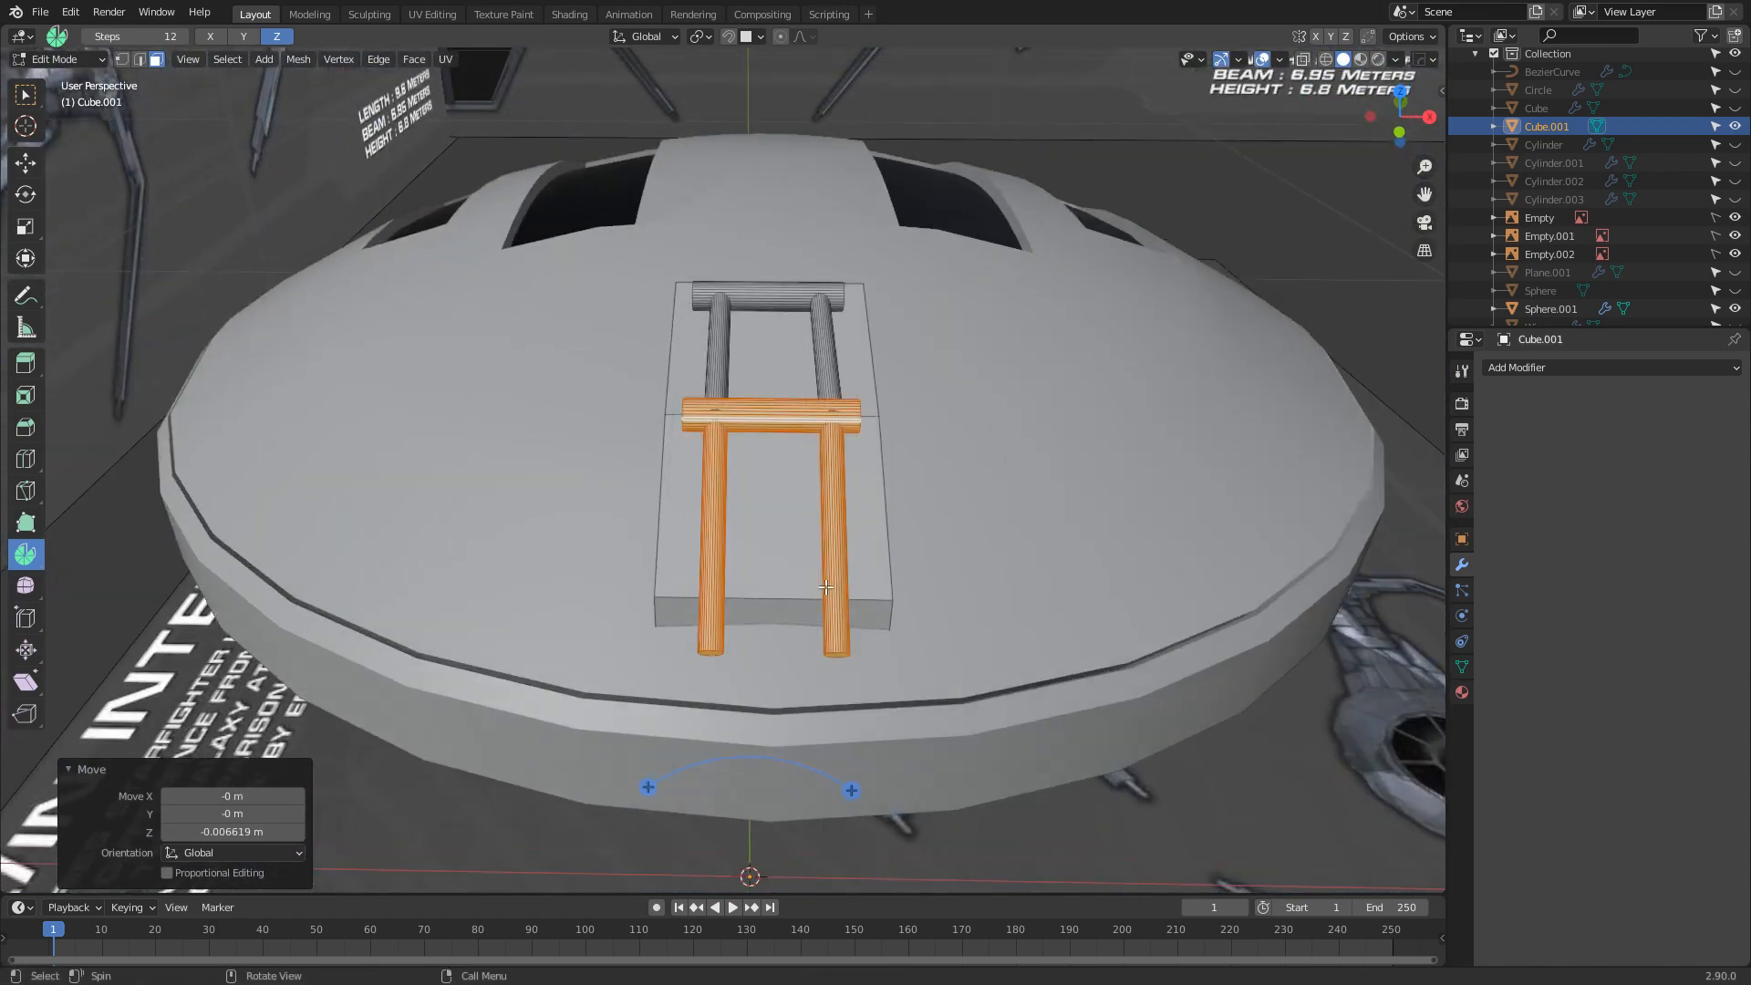
pyautogui.scroll(1, 803, 561)
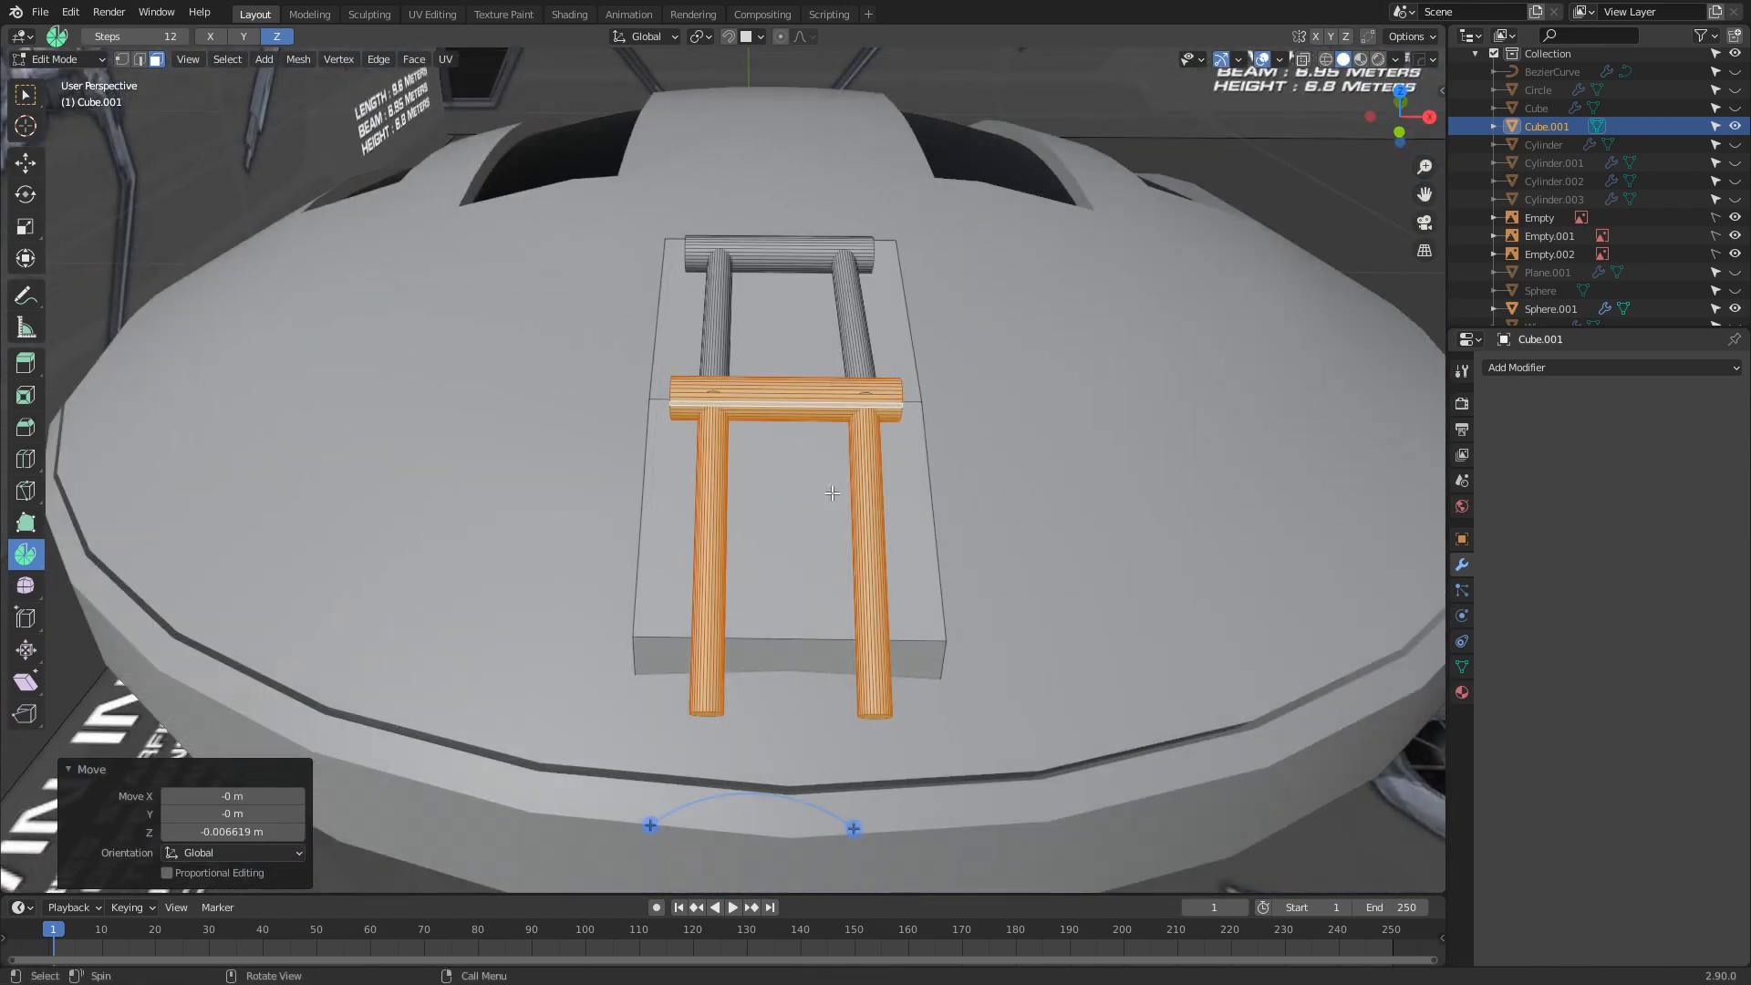
pyautogui.press('g')
pyautogui.press('y')
pyautogui.click(832, 496)
# Move the lower frame's two long rods inward along X so they sit closer together
pyautogui.click(725, 538)
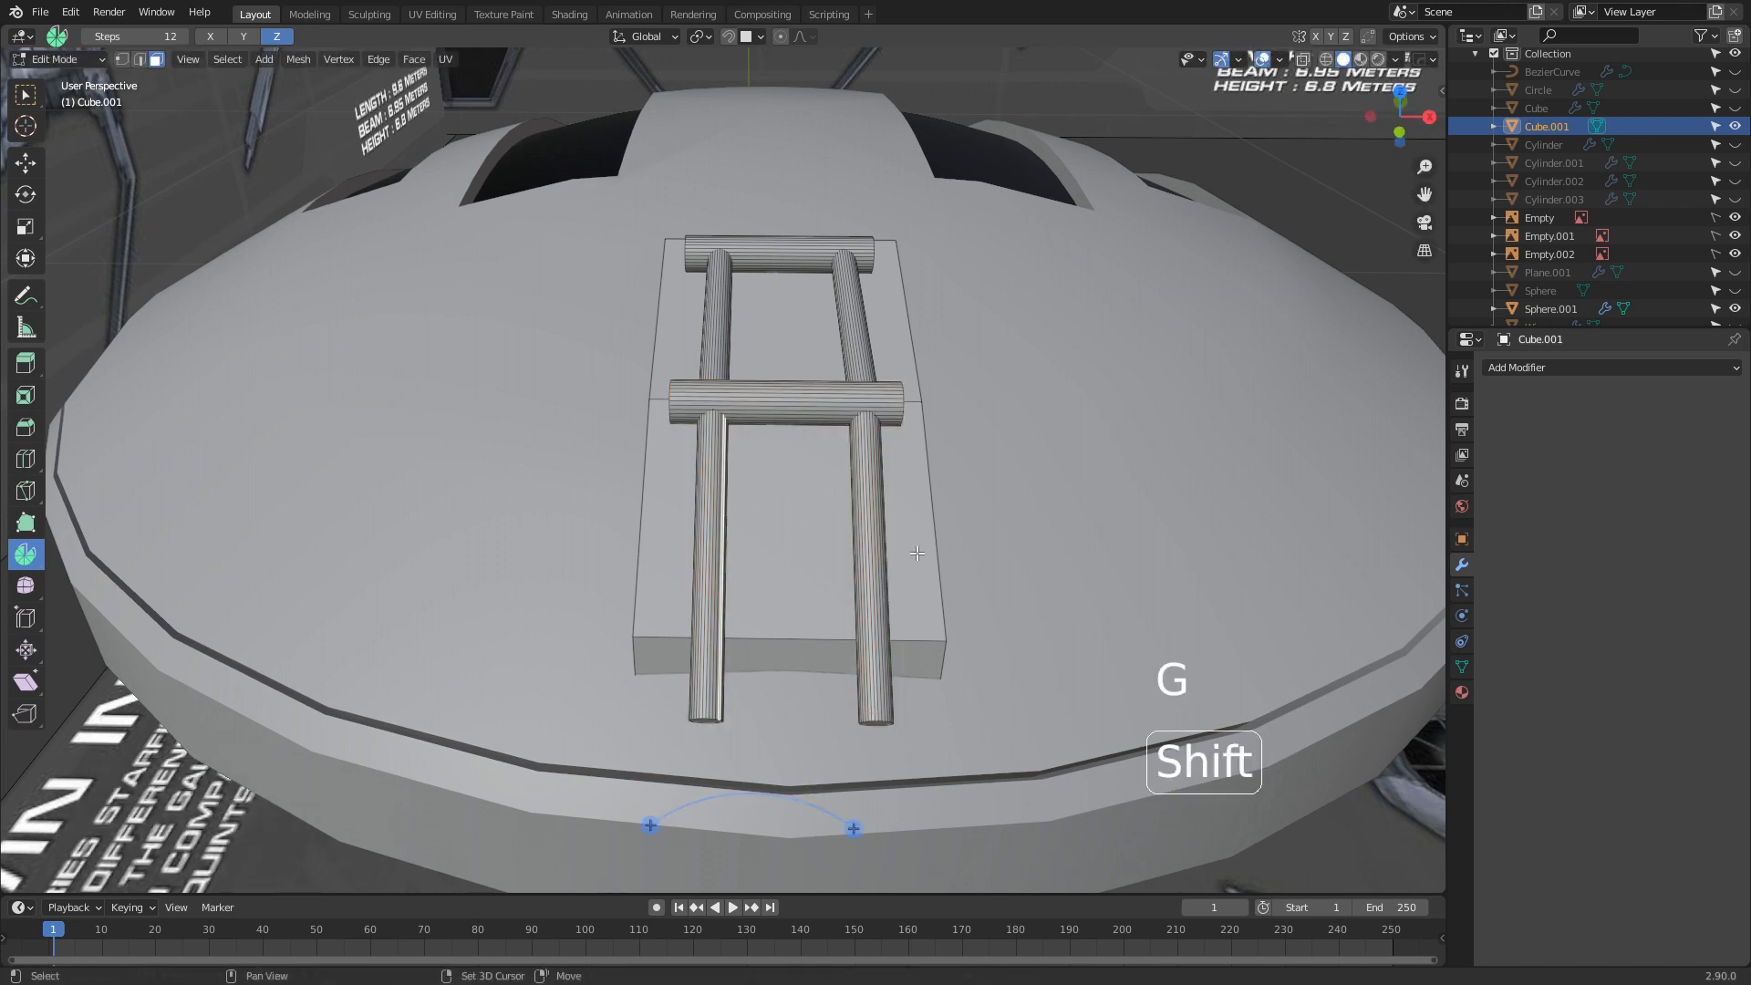
pyautogui.hotkey('ctrl', 'l')
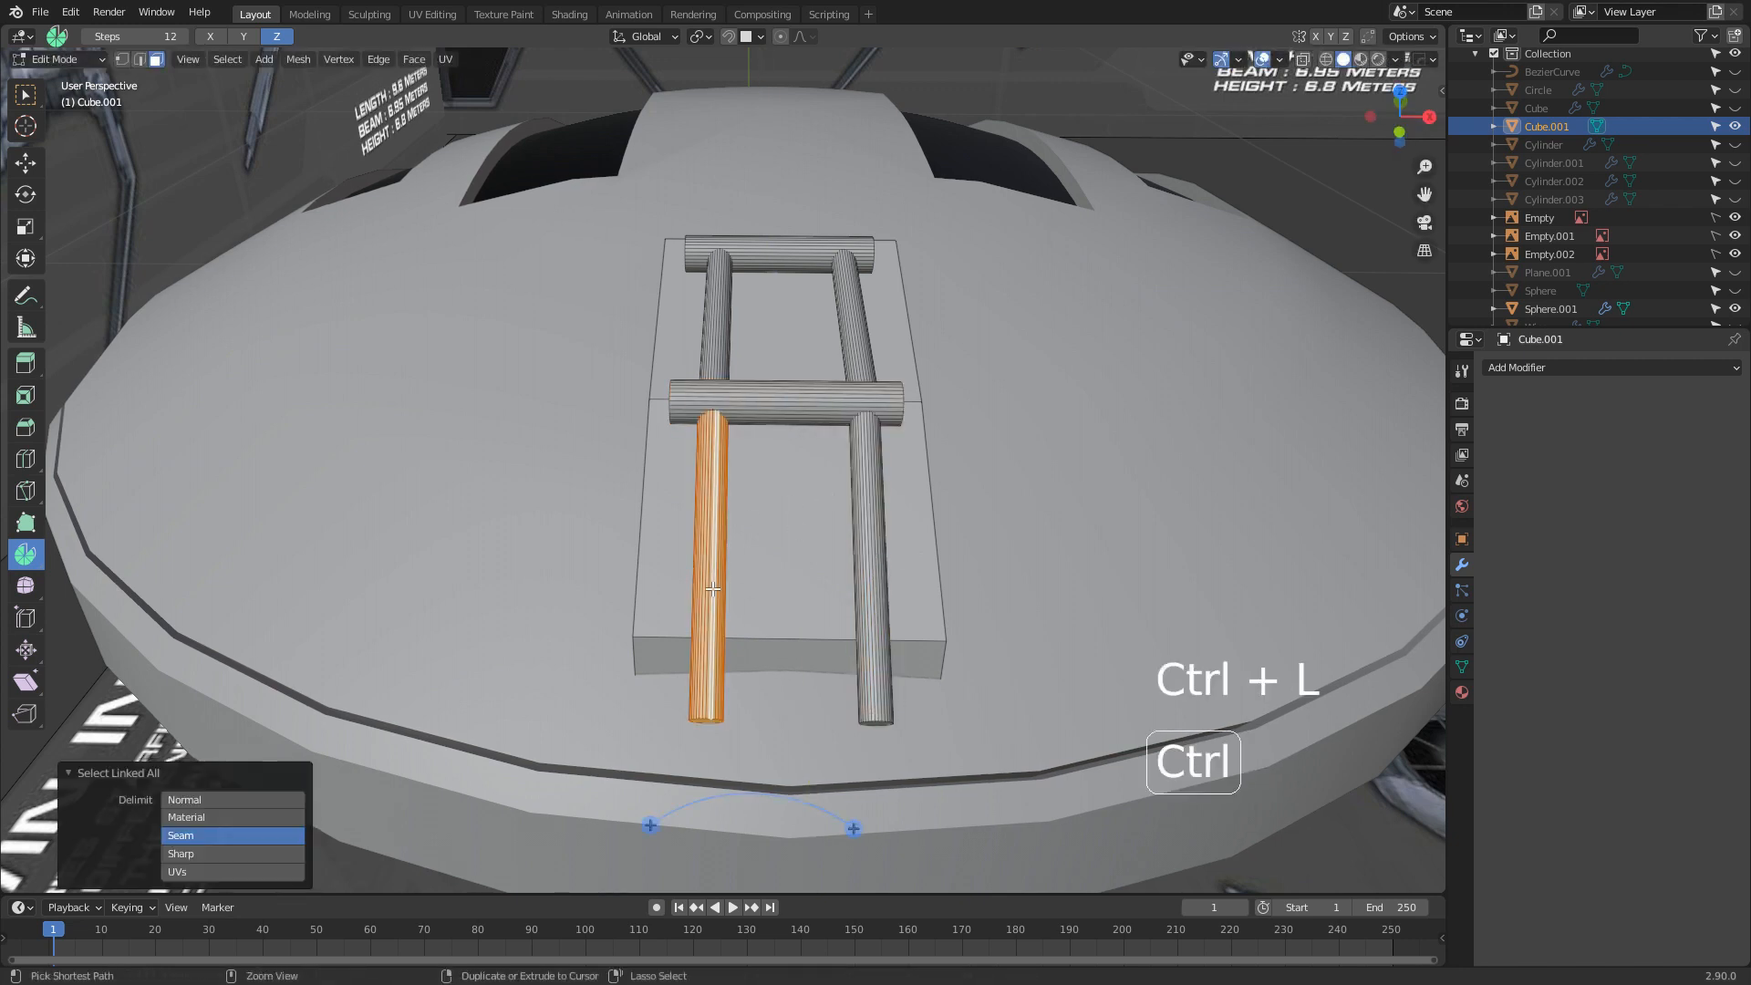
pyautogui.press('g')
pyautogui.click(761, 596)
pyautogui.click(866, 578)
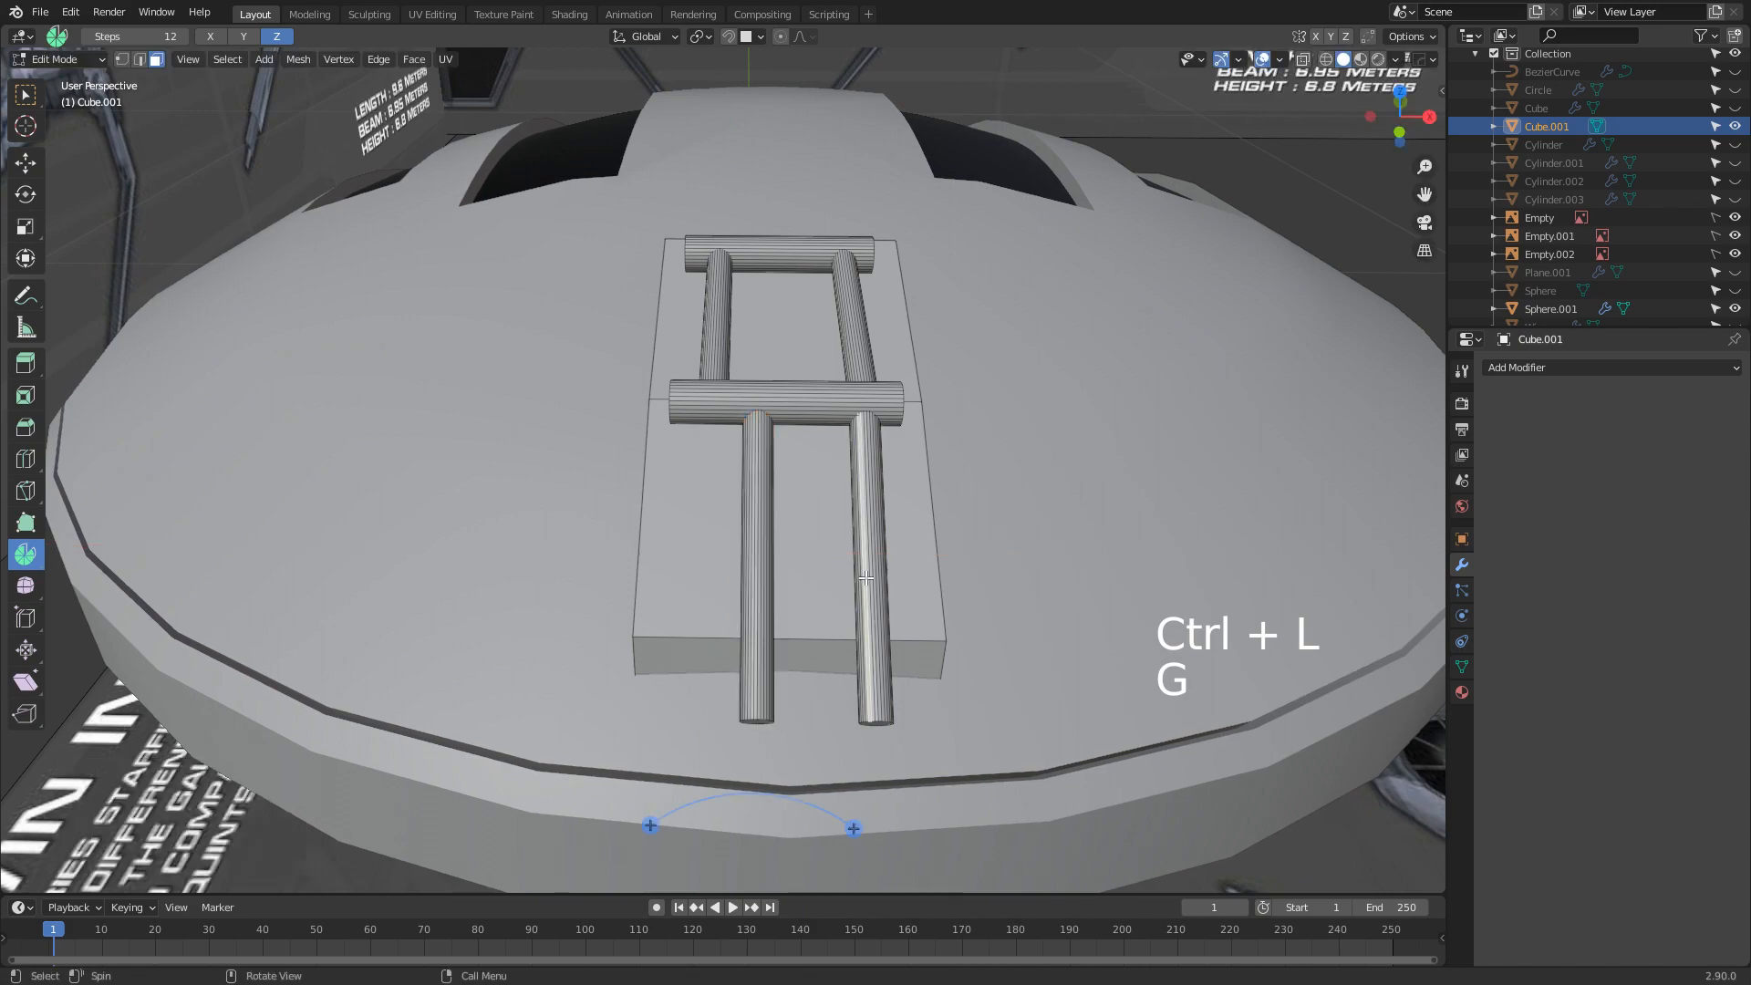
pyautogui.hotkey('ctrl', 'l')
pyautogui.press('g')
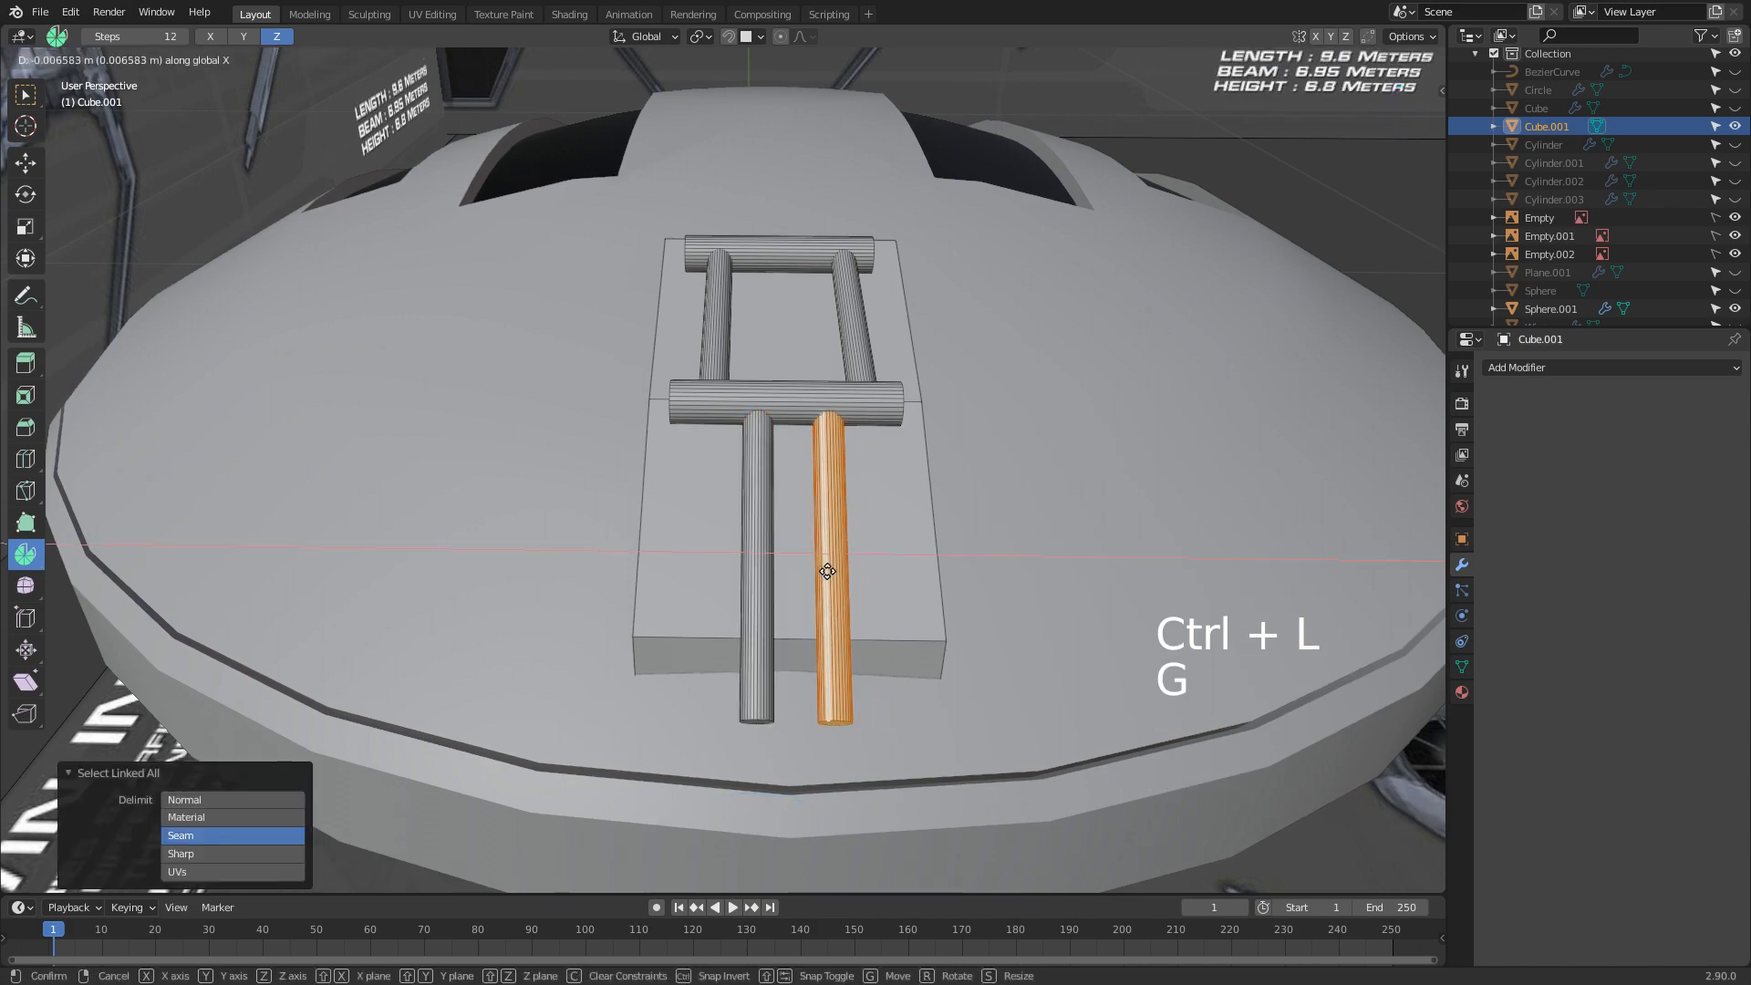
pyautogui.click(822, 571)
# Duplicate the block's outer end face and move the copy -0.037447 m along Y
pyautogui.press('Tab')
pyautogui.scroll(-5, 786, 625)
pyautogui.moveTo(786, 626); pyautogui.dragTo(653, 714, button='middle')
pyautogui.press('Tab')
pyautogui.click(653, 714)
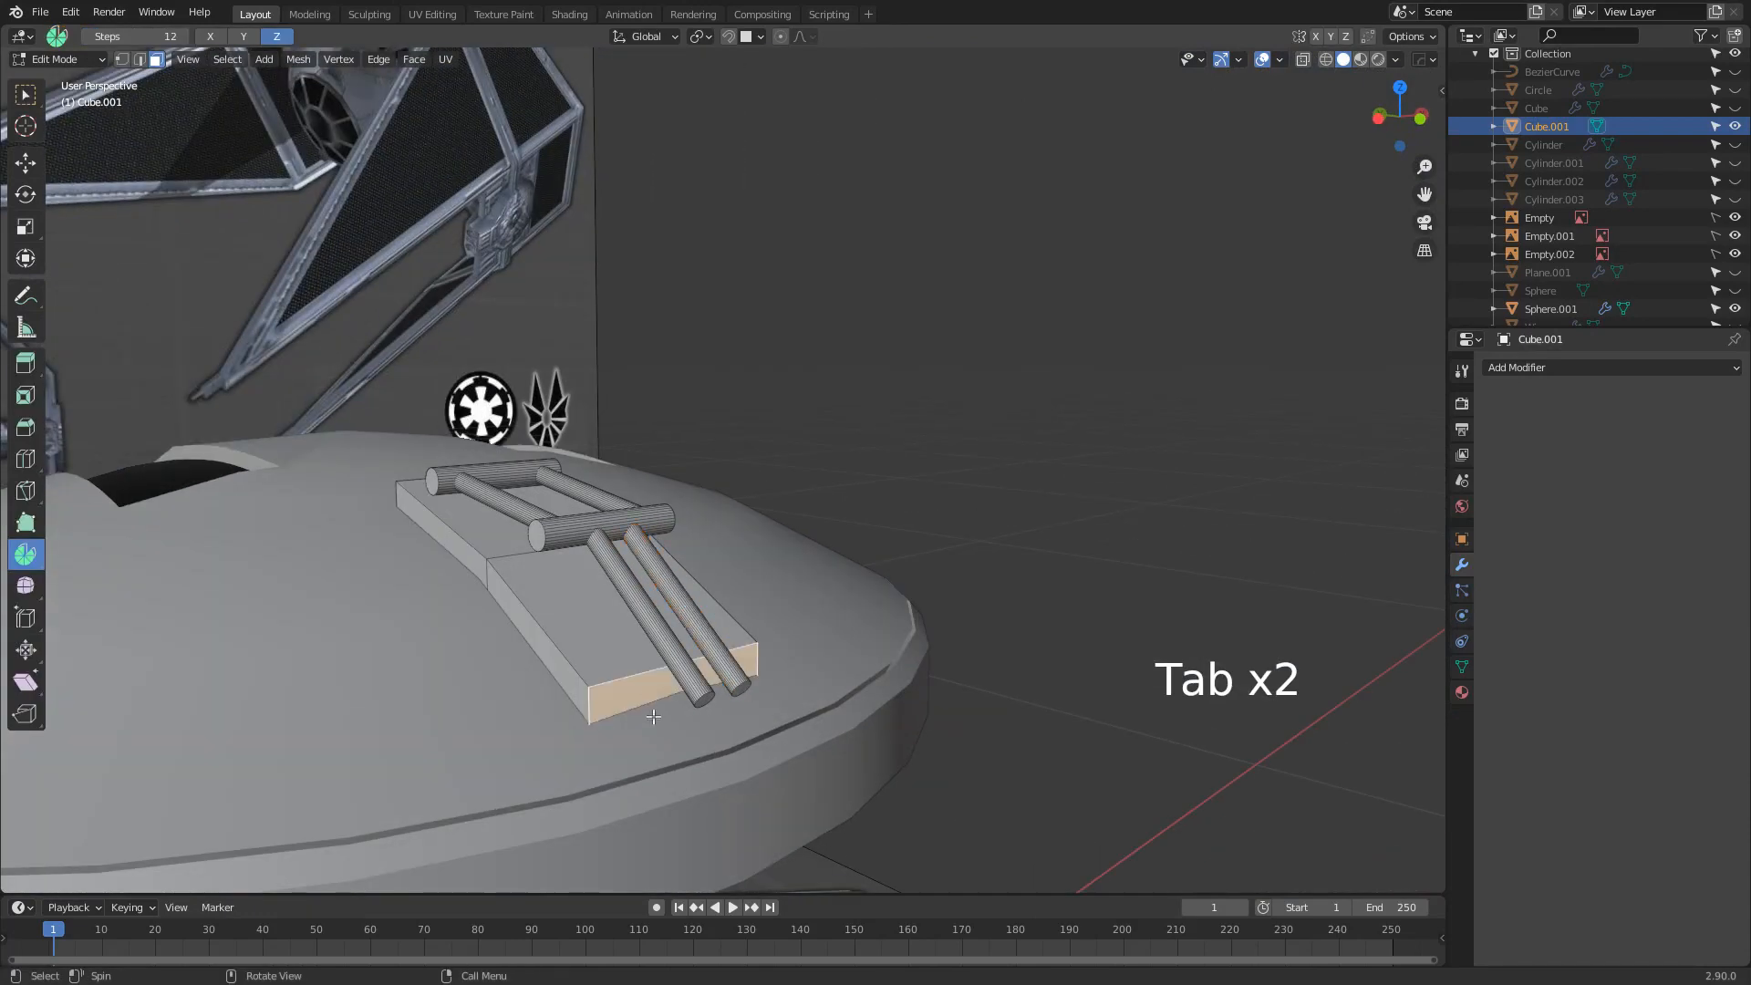
pyautogui.hotkey('shift', 'd')
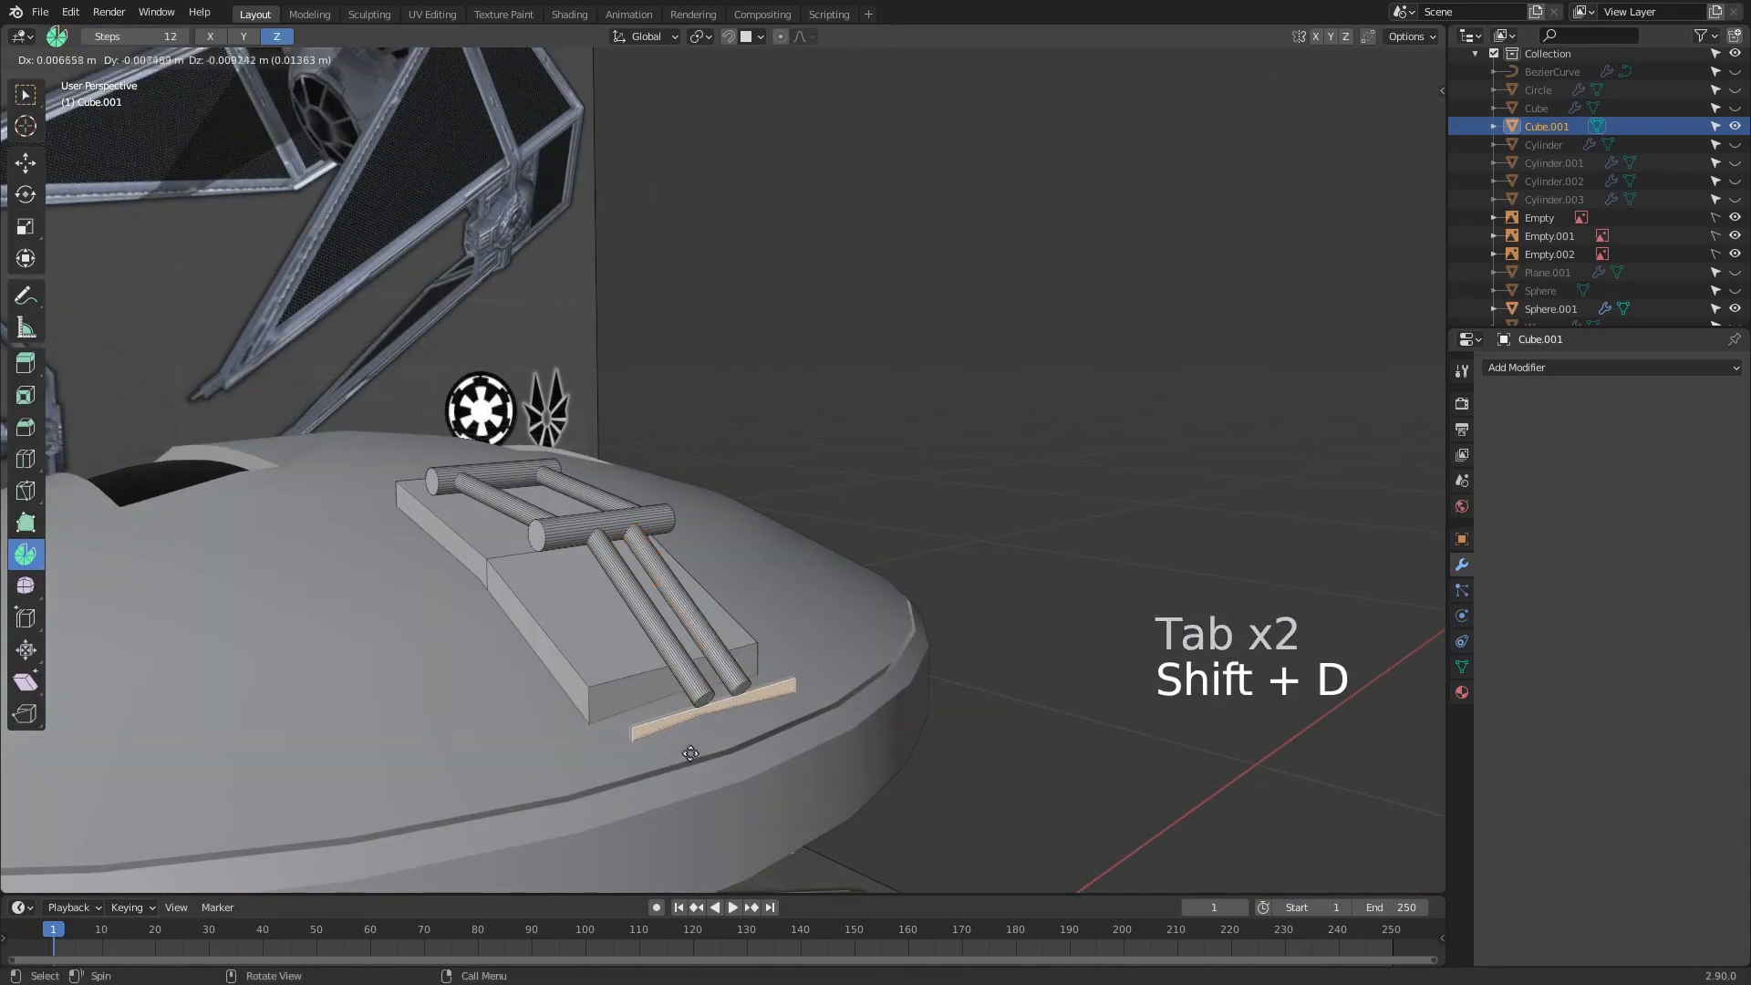
pyautogui.press('y')
pyautogui.click(736, 837)
# Rotate the duplicated face 90° about the global X axis so it lies flat
pyautogui.moveTo(736, 836); pyautogui.dragTo(835, 807, button='middle')
pyautogui.scroll(-5, 840, 809)
pyautogui.press('r')
pyautogui.write('y')
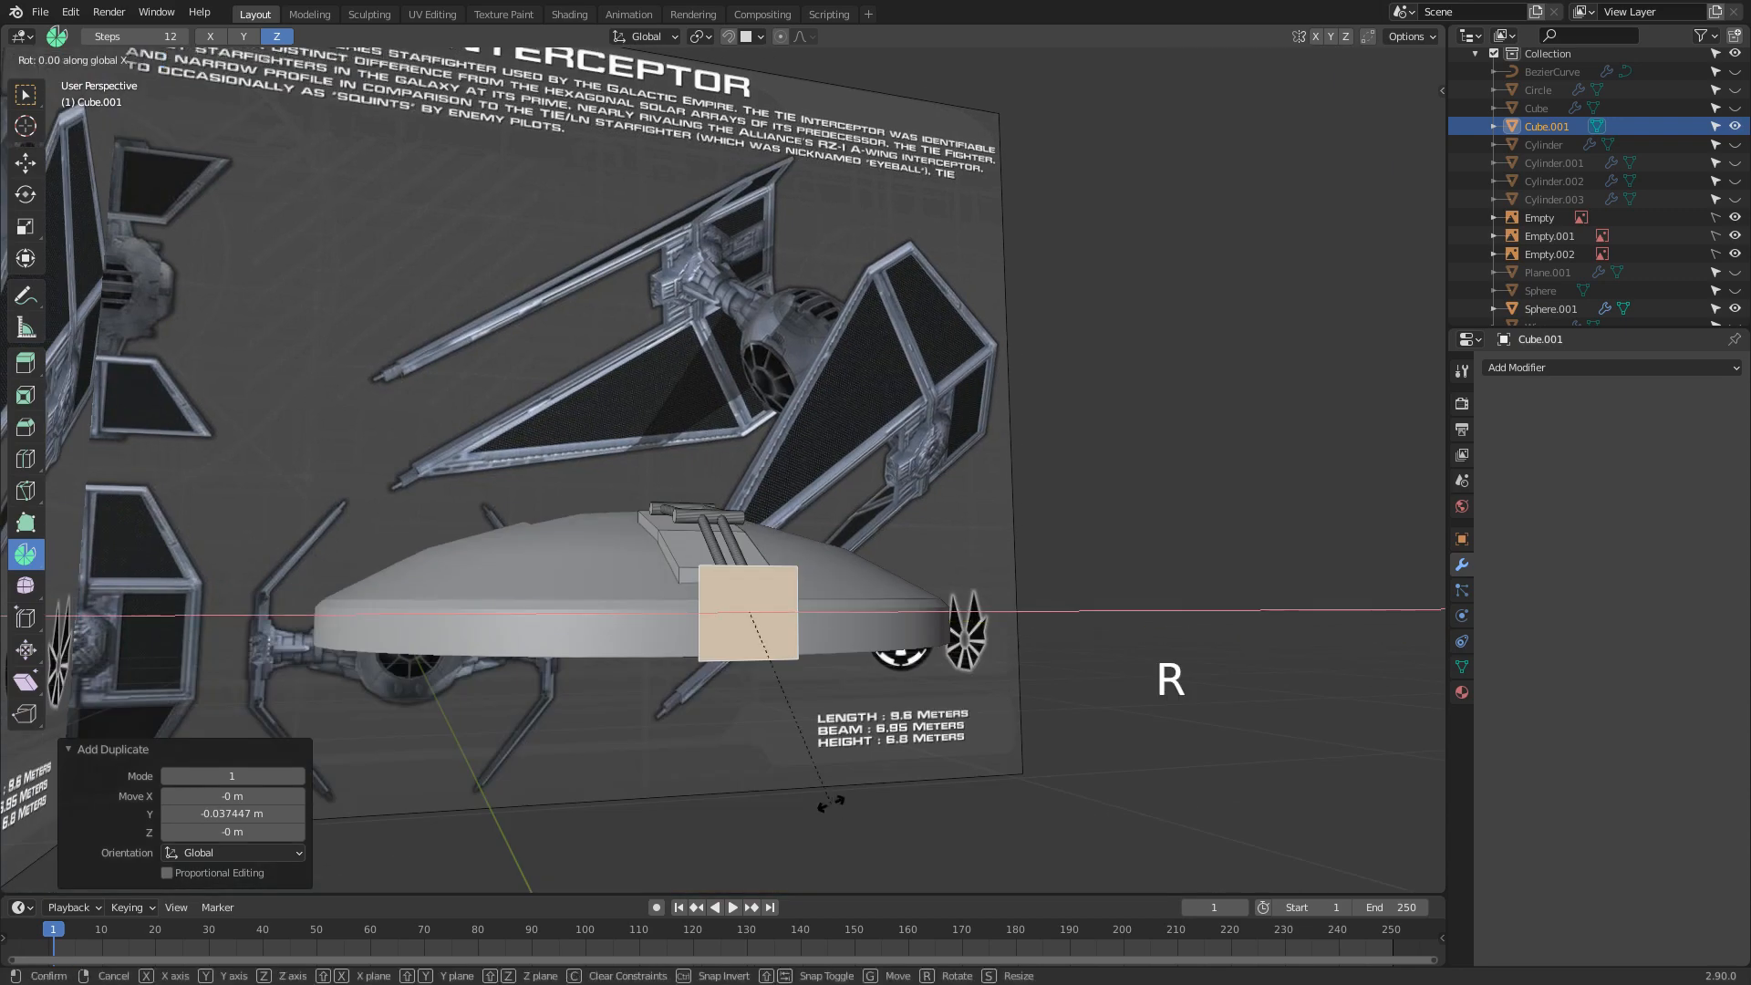
pyautogui.write('90')
pyautogui.press('Return')
# Scale the flat duplicated face to 0.449 and move it 0.043598 m along Y toward the lower rods' ends
pyautogui.moveTo(782, 788); pyautogui.dragTo(880, 856, button='middle')
pyautogui.scroll(3, 879, 856)
pyautogui.press('s')
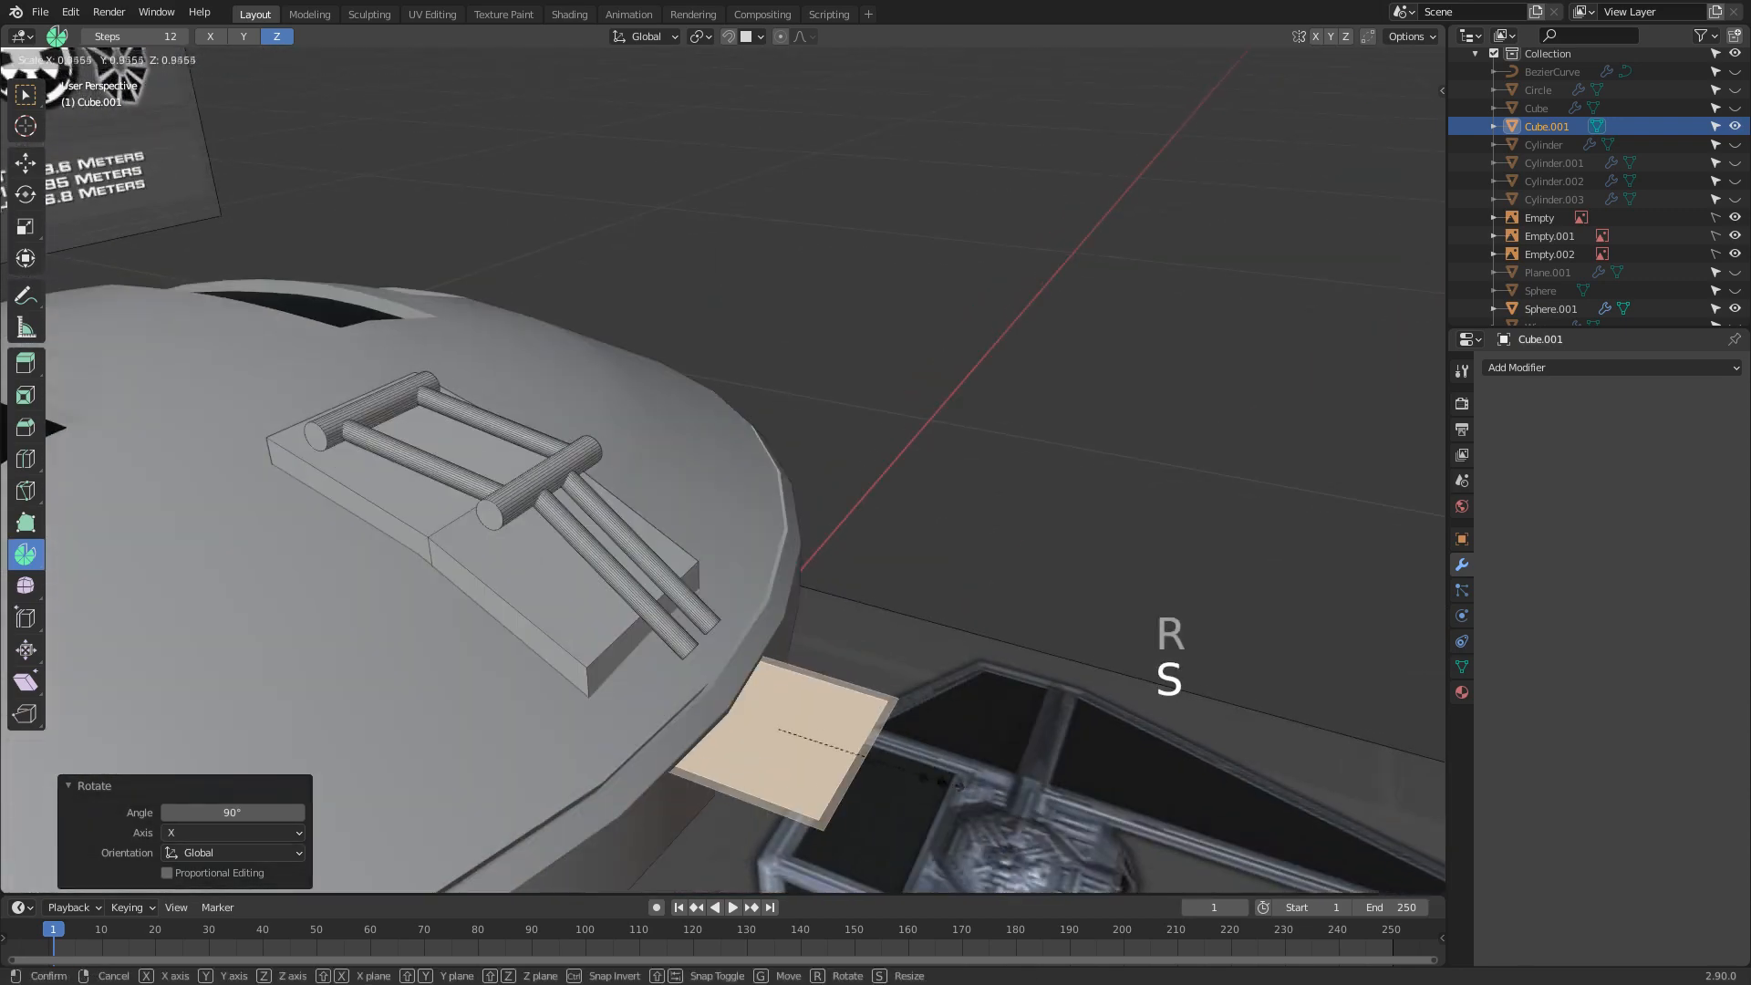
pyautogui.click(861, 756)
pyautogui.press('g')
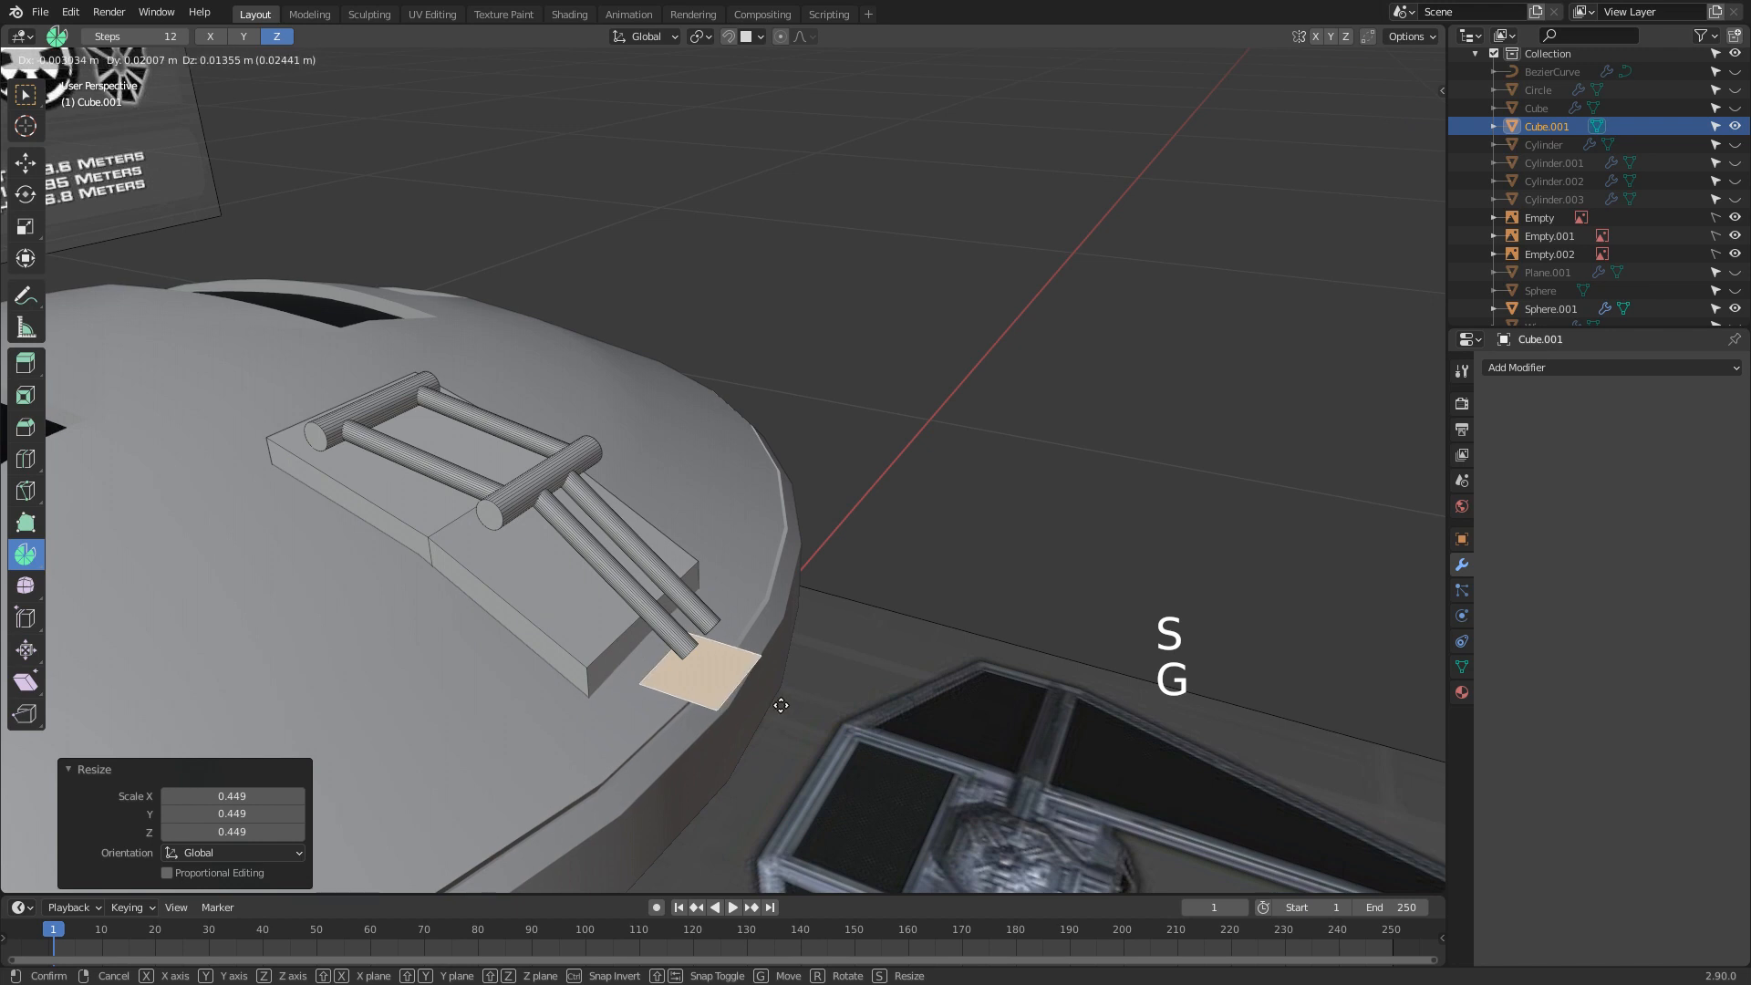
pyautogui.click(721, 682)
# Extrude the small face downward into a block and move the whole block along Y to cap the two lower rods
pyautogui.press('e')
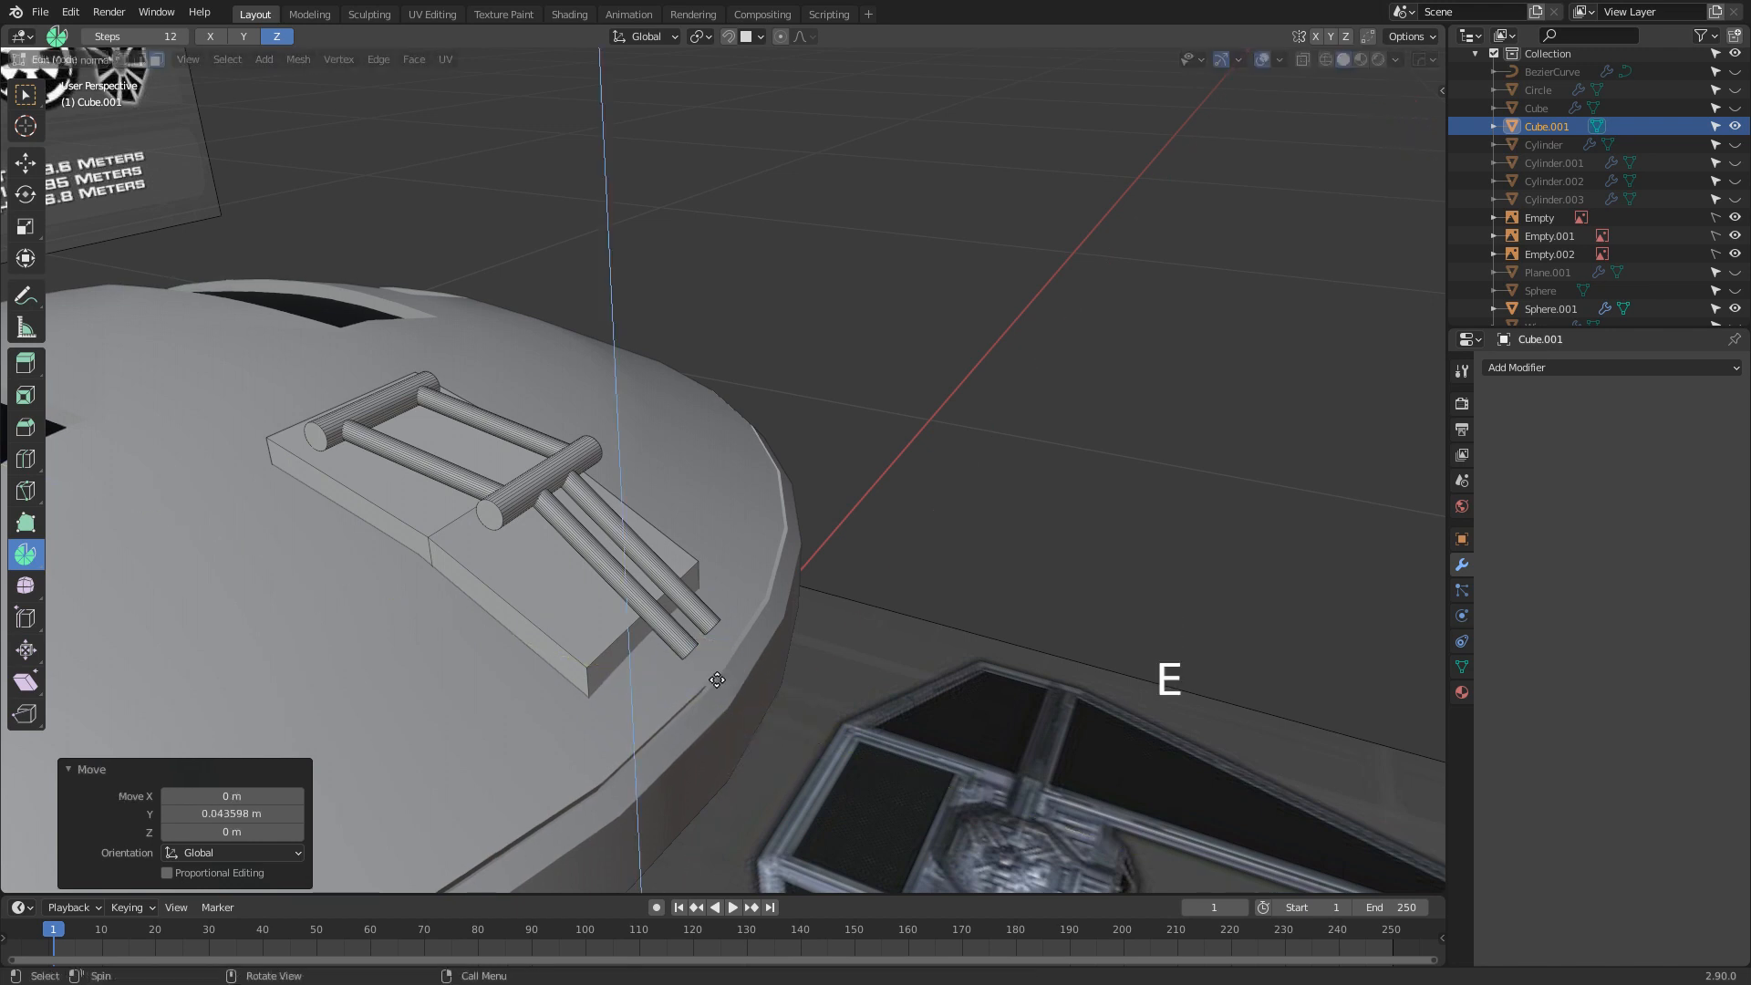
pyautogui.click(724, 596)
pyautogui.hotkey('ctrl', 'l')
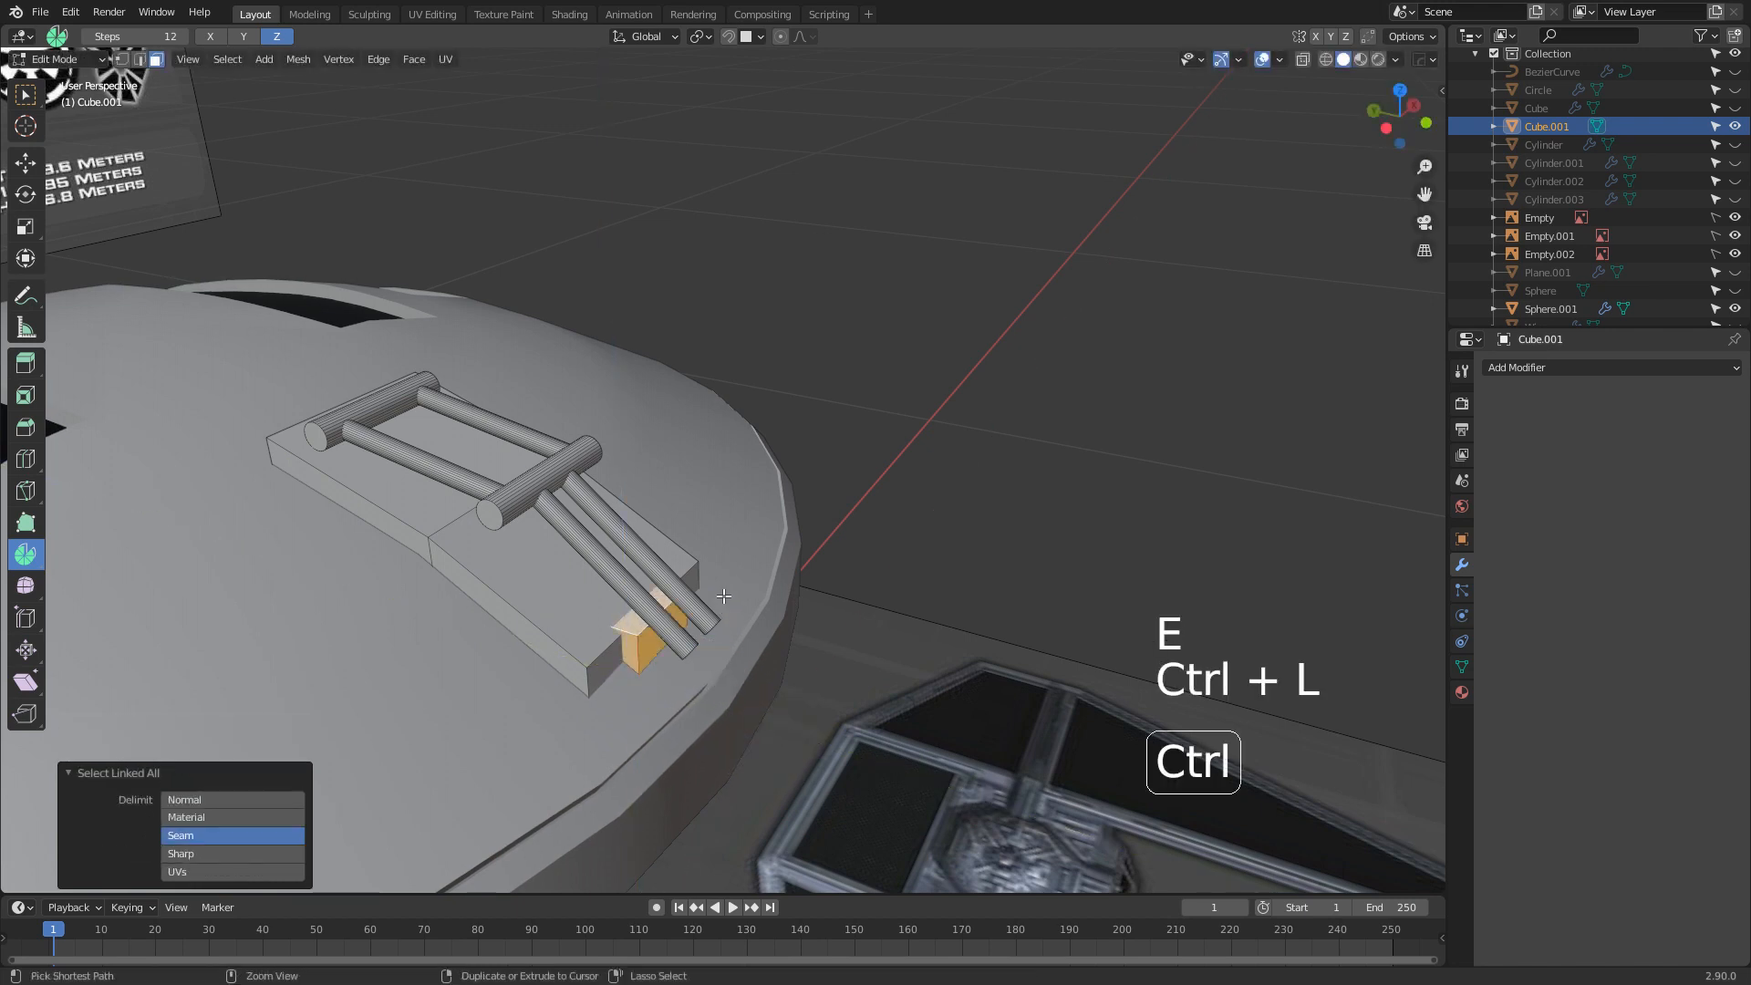
pyautogui.press('g')
pyautogui.press('y')
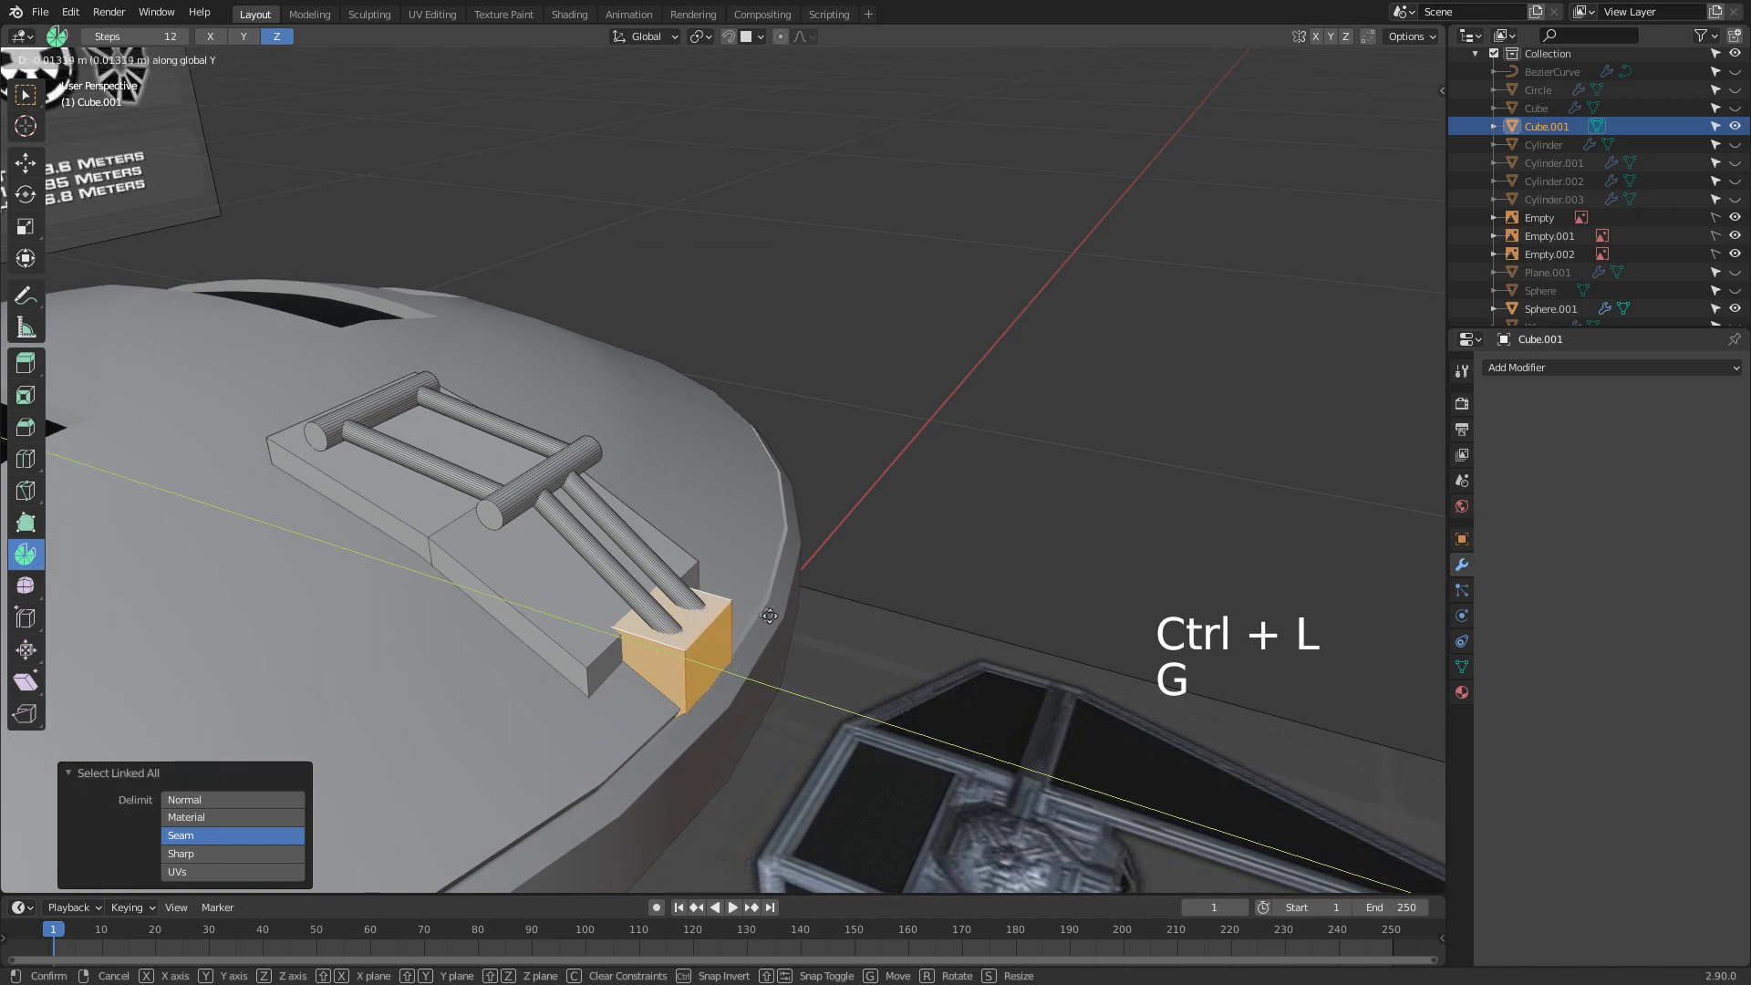
pyautogui.click(781, 623)
pyautogui.moveTo(782, 623); pyautogui.dragTo(602, 586, button='middle')
pyautogui.press('Tab')
# Unhide all hidden objects and check the hatch details in place on the complete hull
pyautogui.moveTo(948, 670); pyautogui.dragTo(715, 704, button='middle')
pyautogui.hotkey('alt', 'h')
pyautogui.click(805, 402)
pyautogui.moveTo(806, 401); pyautogui.dragTo(849, 502, button='middle')
pyautogui.scroll(4, 831, 511)
pyautogui.keyDown('shift'); pyautogui.moveTo(850, 748); pyautogui.dragTo(889, 392, button='middle'); pyautogui.keyUp('shift')
pyautogui.scroll(-2, 1132, 385)
pyautogui.scroll(4, 1104, 438)
pyautogui.moveTo(1021, 565)
pyautogui.mouseDown(button='middle')
pyautogui.moveTo(704, 598)
pyautogui.moveTo(1049, 578)
pyautogui.mouseUp(button='middle')
pyautogui.keyDown('shift'); pyautogui.moveTo(848, 595); pyautogui.dragTo(834, 489, button='middle'); pyautogui.keyUp('shift')
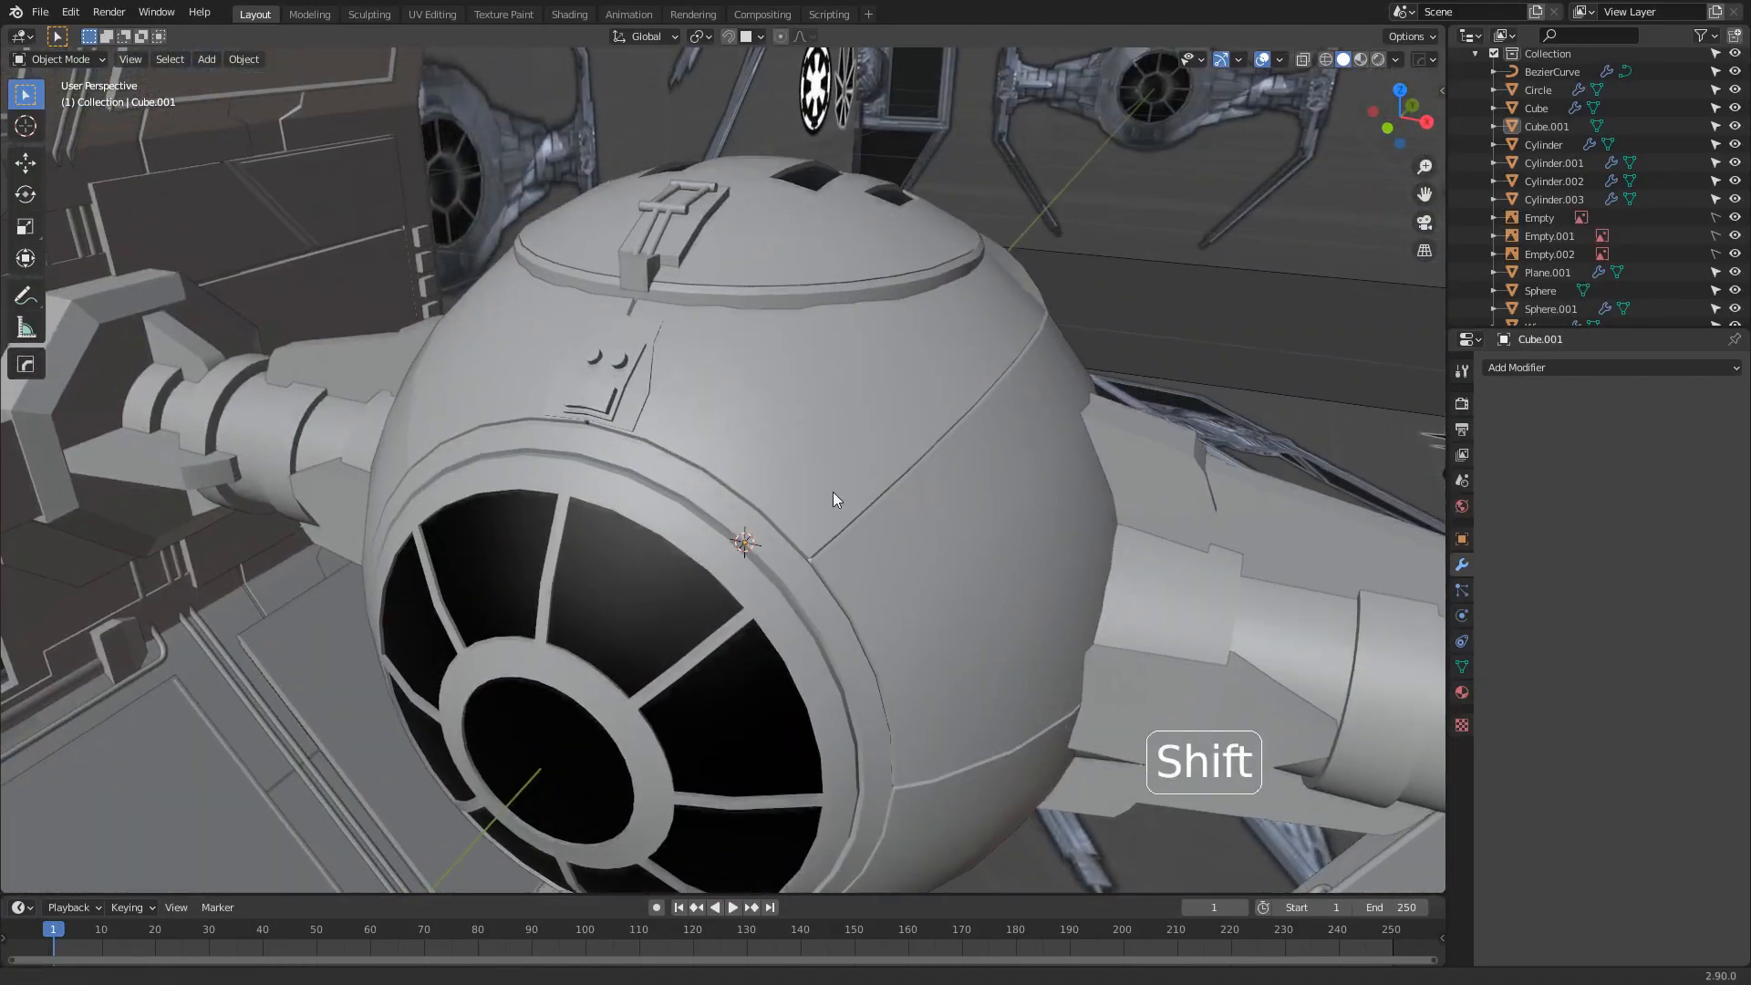
# Lower the bottom face of the small rod-end block so that it reaches the hull surface below the hatch rim
pyautogui.scroll(2, 680, 429)
pyautogui.moveTo(681, 429)
pyautogui.keyDown('shift'); pyautogui.mouseDown(button='middle')
pyautogui.moveTo(723, 571)
pyautogui.moveTo(734, 515)
pyautogui.mouseUp(button='middle'); pyautogui.keyUp('shift')
pyautogui.scroll(2, 723, 572)
pyautogui.keyDown('shift'); pyautogui.moveTo(790, 251); pyautogui.dragTo(763, 438, button='middle'); pyautogui.keyUp('shift')
pyautogui.moveTo(763, 438)
pyautogui.mouseDown(button='middle')
pyautogui.moveTo(751, 468)
pyautogui.moveTo(748, 438)
pyautogui.mouseUp(button='middle')
pyautogui.press('Tab')
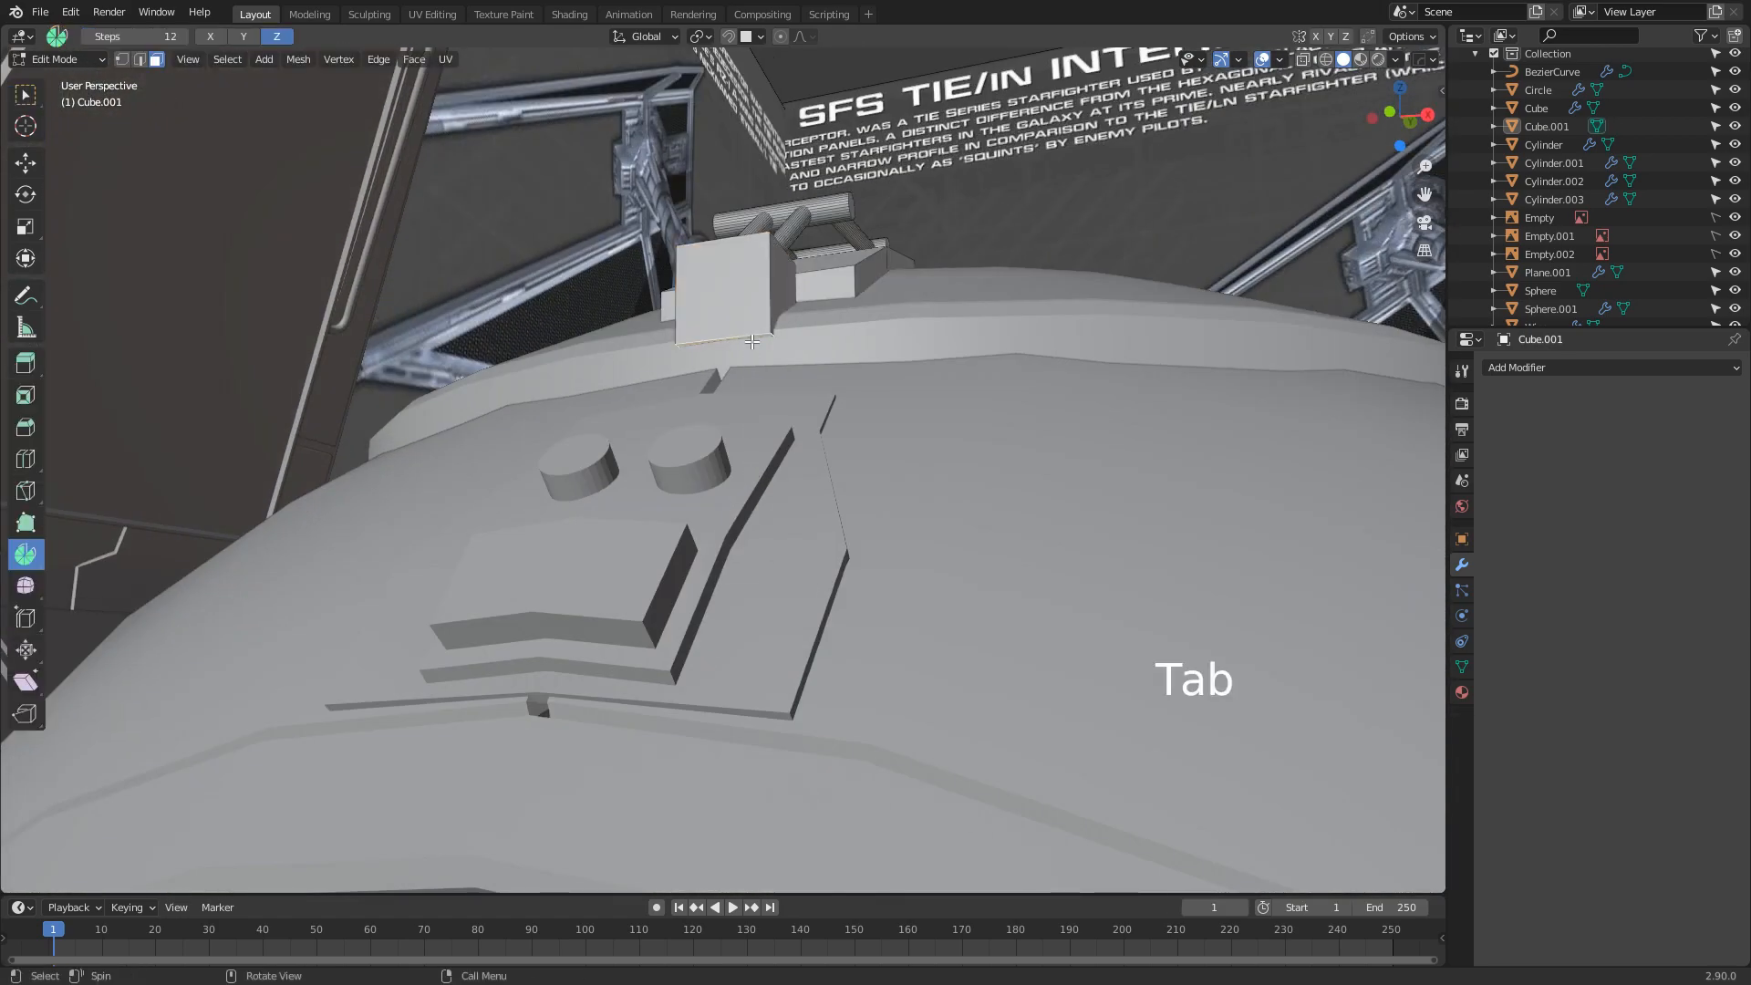
pyautogui.press('g')
pyautogui.click(759, 387)
pyautogui.scroll(-3, 767, 424)
pyautogui.press('Tab')
pyautogui.moveTo(768, 428); pyautogui.dragTo(796, 533, button='middle')
pyautogui.scroll(-2, 662, 528)
# Bevel the upper outer edge of the small rod-end block with one segment, undoing the first bevel and redoing it
pyautogui.press('Tab')
pyautogui.scroll(3, 796, 532)
pyautogui.press('2')
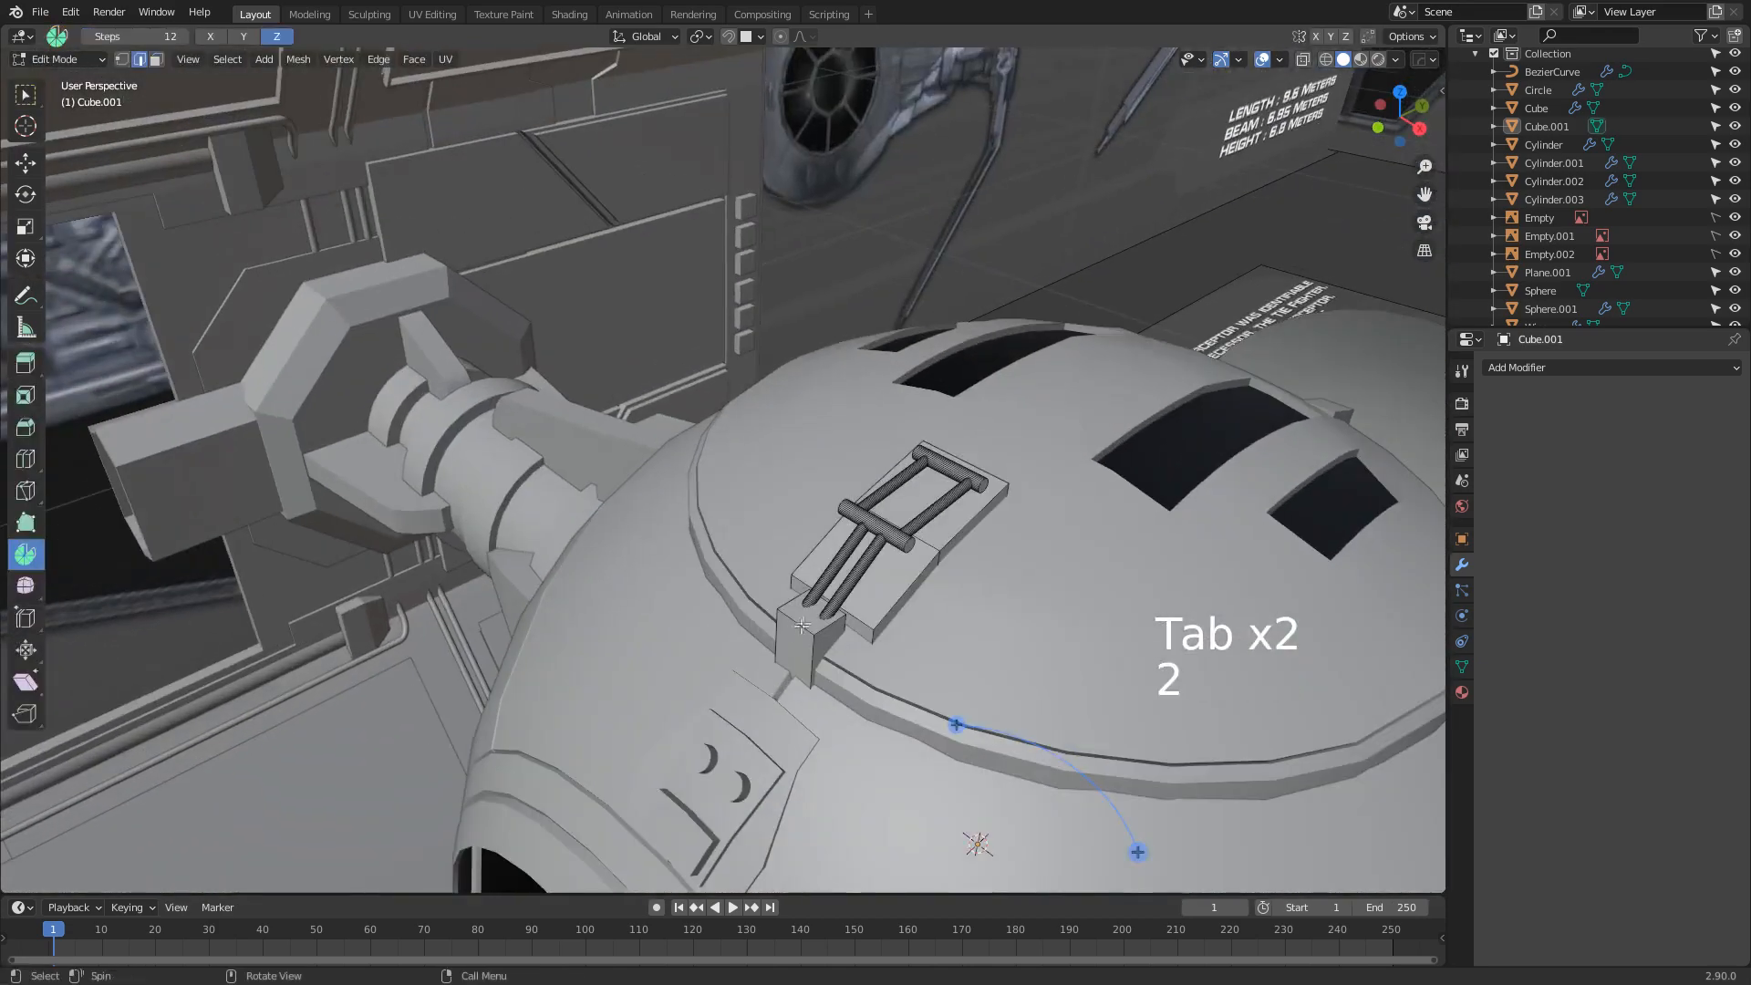
pyautogui.hotkey('ctrl', 'b')
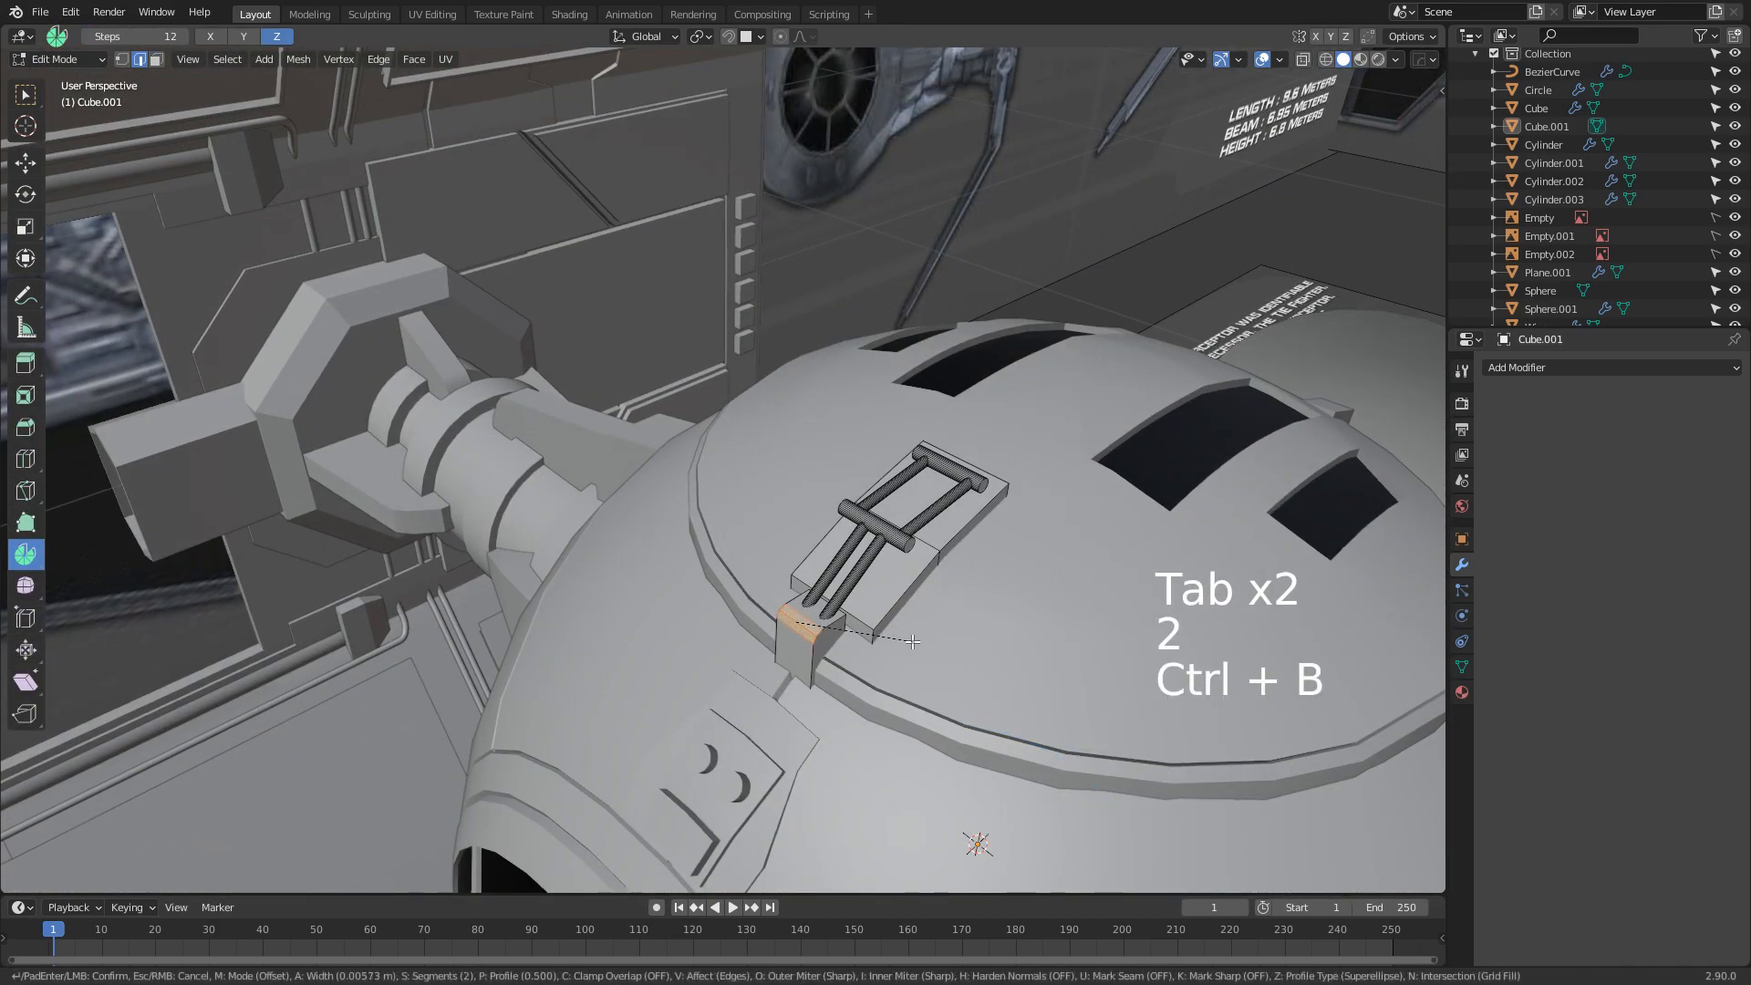
pyautogui.scroll(-1, 915, 644)
pyautogui.click(921, 648)
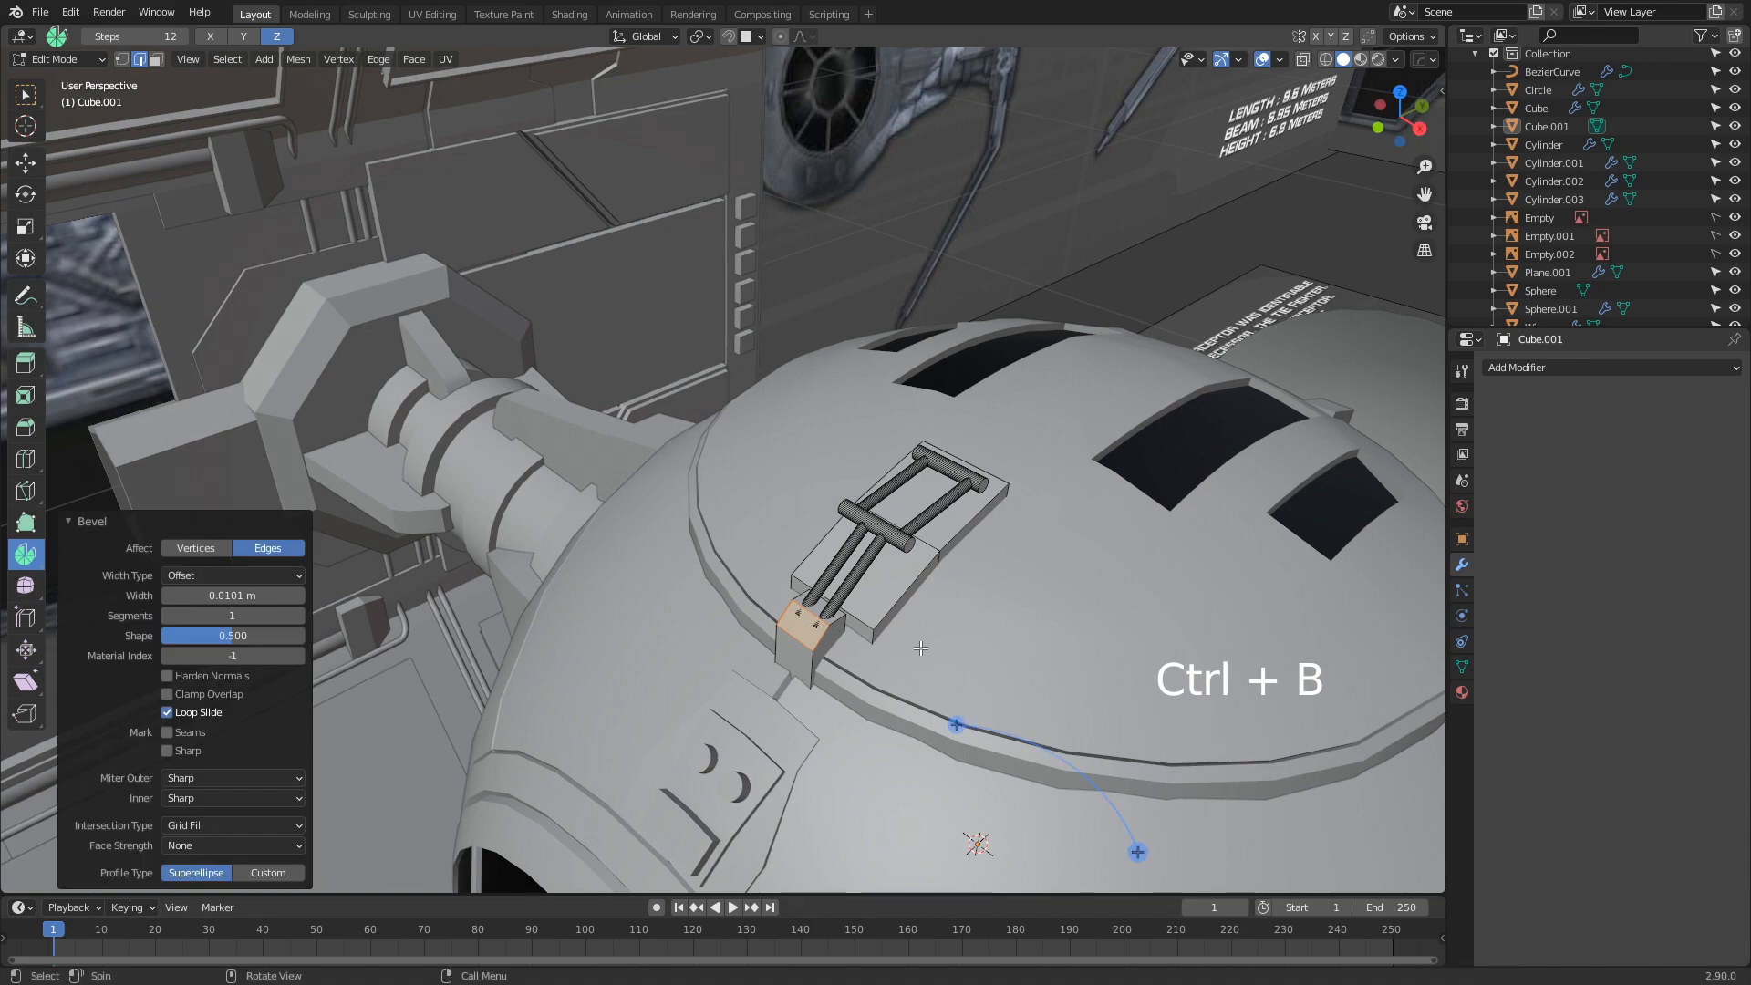
pyautogui.hotkey('ctrl', 'z')
pyautogui.hotkey('ctrl', 'b')
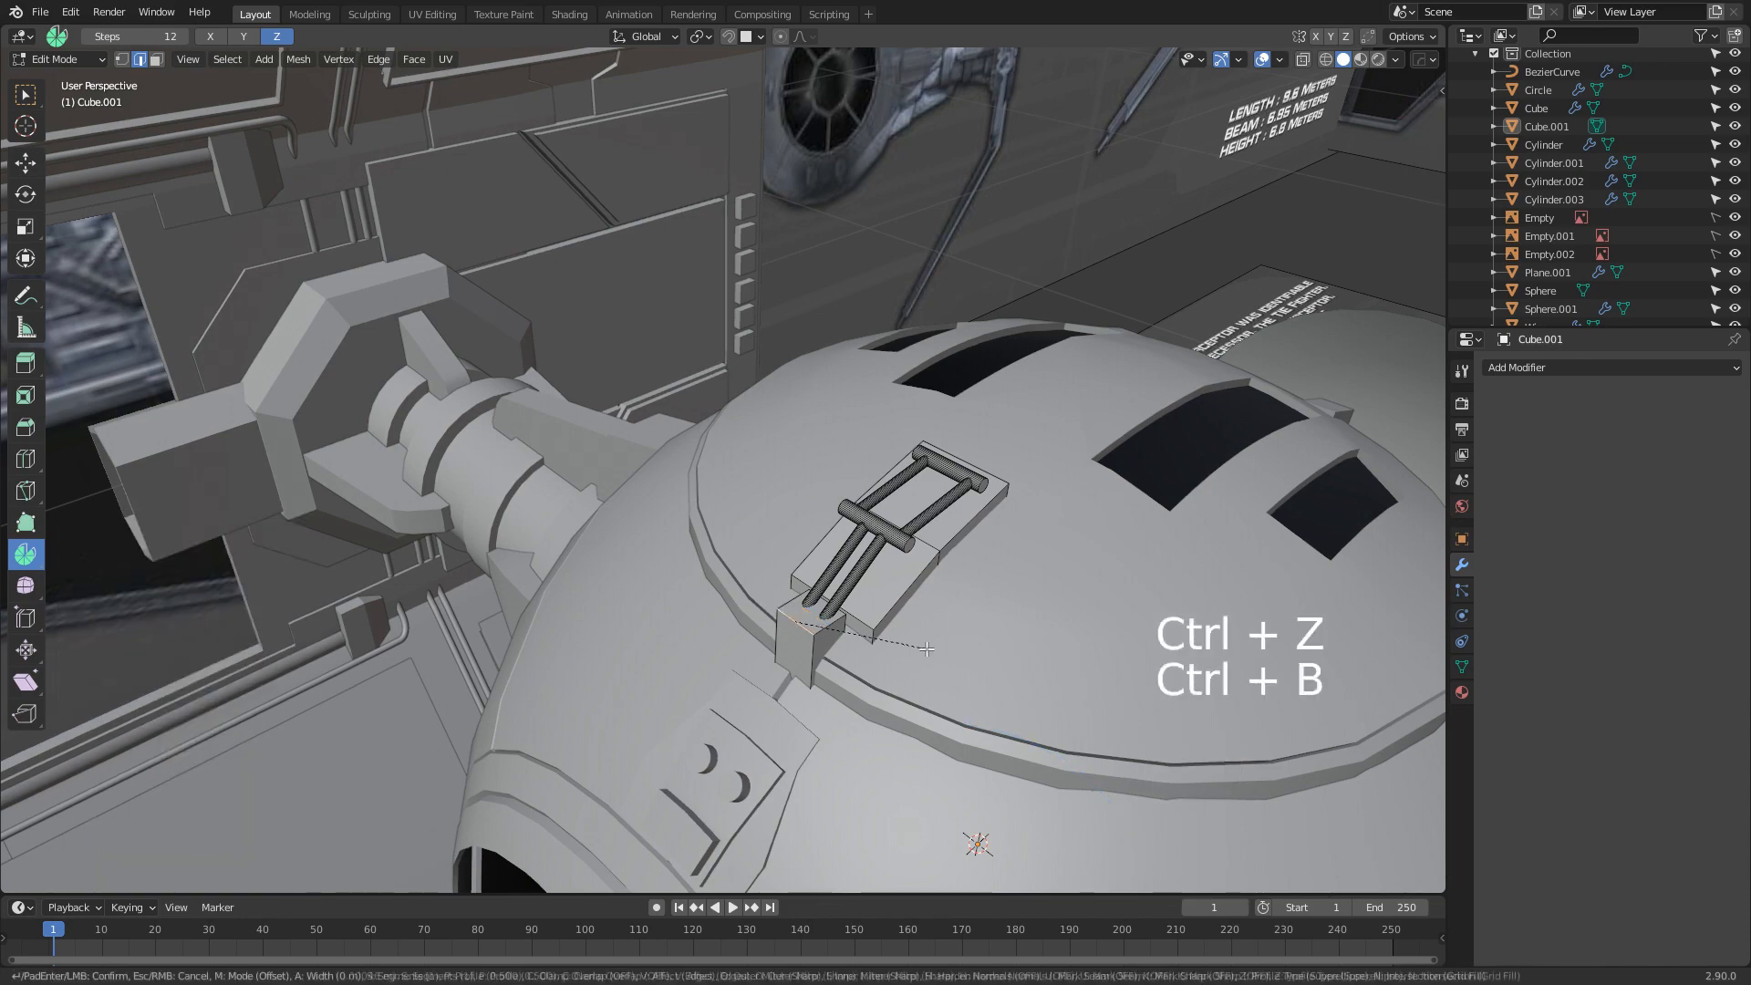
pyautogui.click(943, 652)
pyautogui.press('Tab')
# Raise the hinge cylinder under the hatch's rear bracket 0.008601 m along Z in the hatch mesh
pyautogui.moveTo(967, 655); pyautogui.dragTo(795, 555, button='middle')
pyautogui.scroll(-3, 677, 547)
pyautogui.scroll(2, 796, 555)
pyautogui.scroll(3, 796, 563)
pyautogui.press('Tab')
pyautogui.press('Tab')
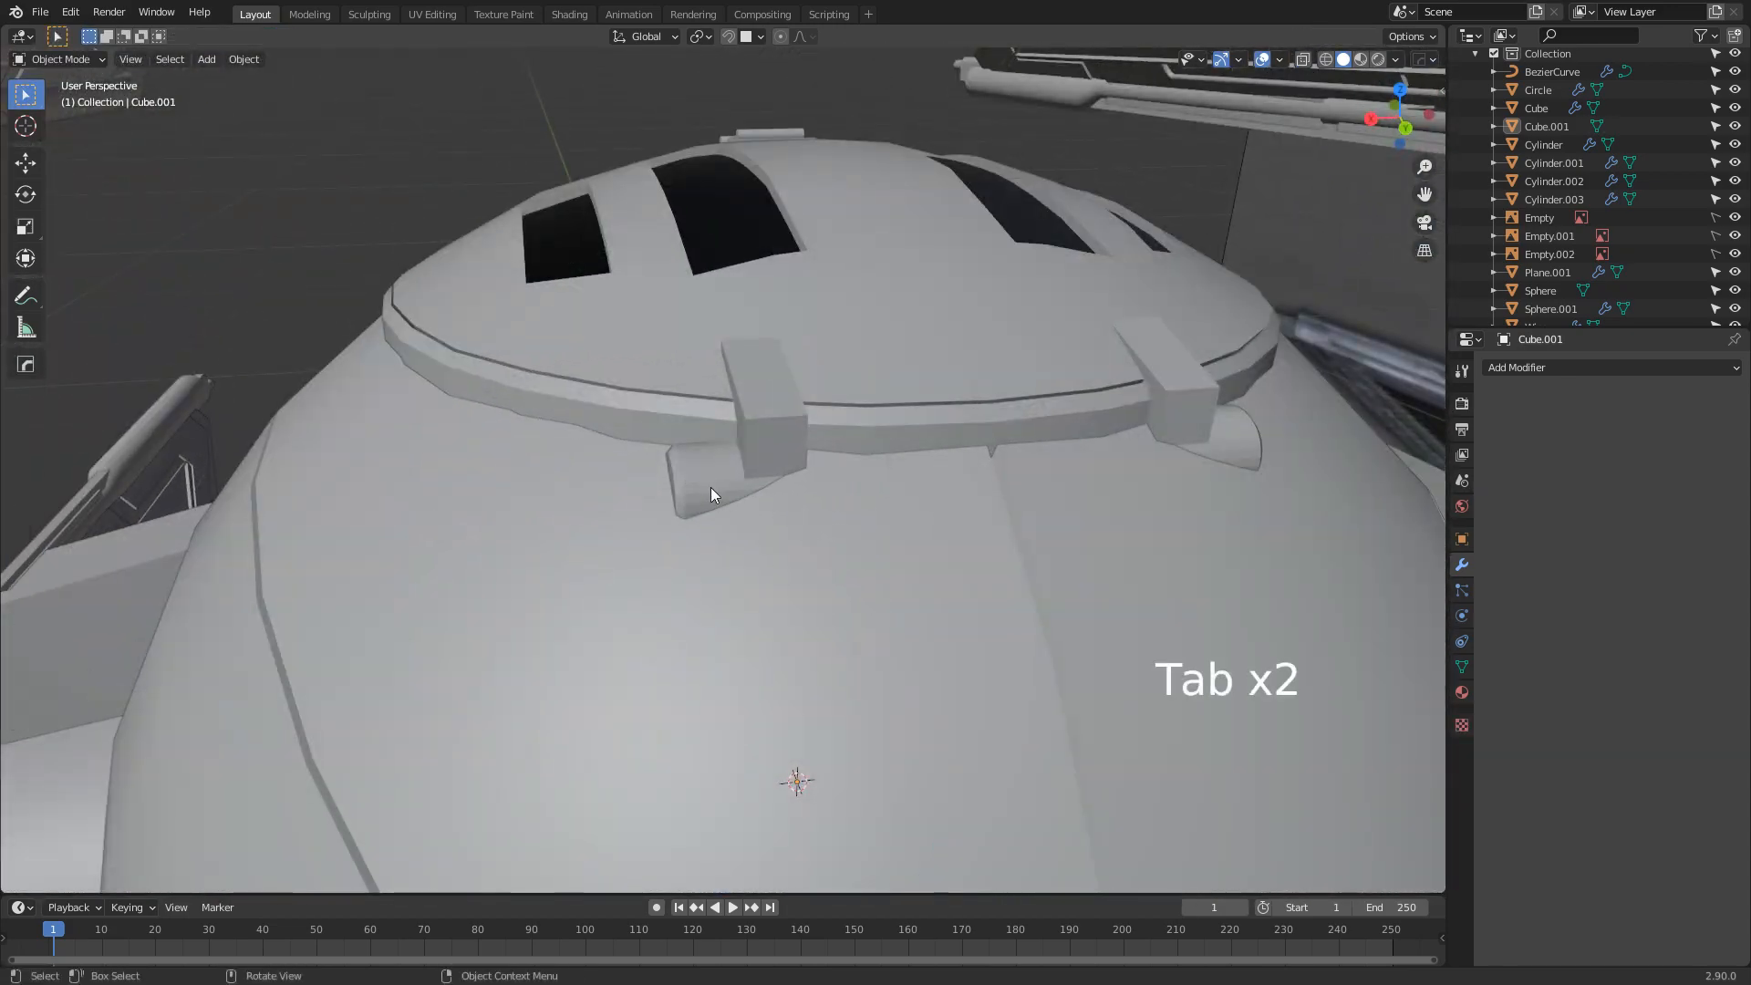
pyautogui.click(711, 487)
pyautogui.press('Tab')
pyautogui.hotkey('ctrl', 'l')
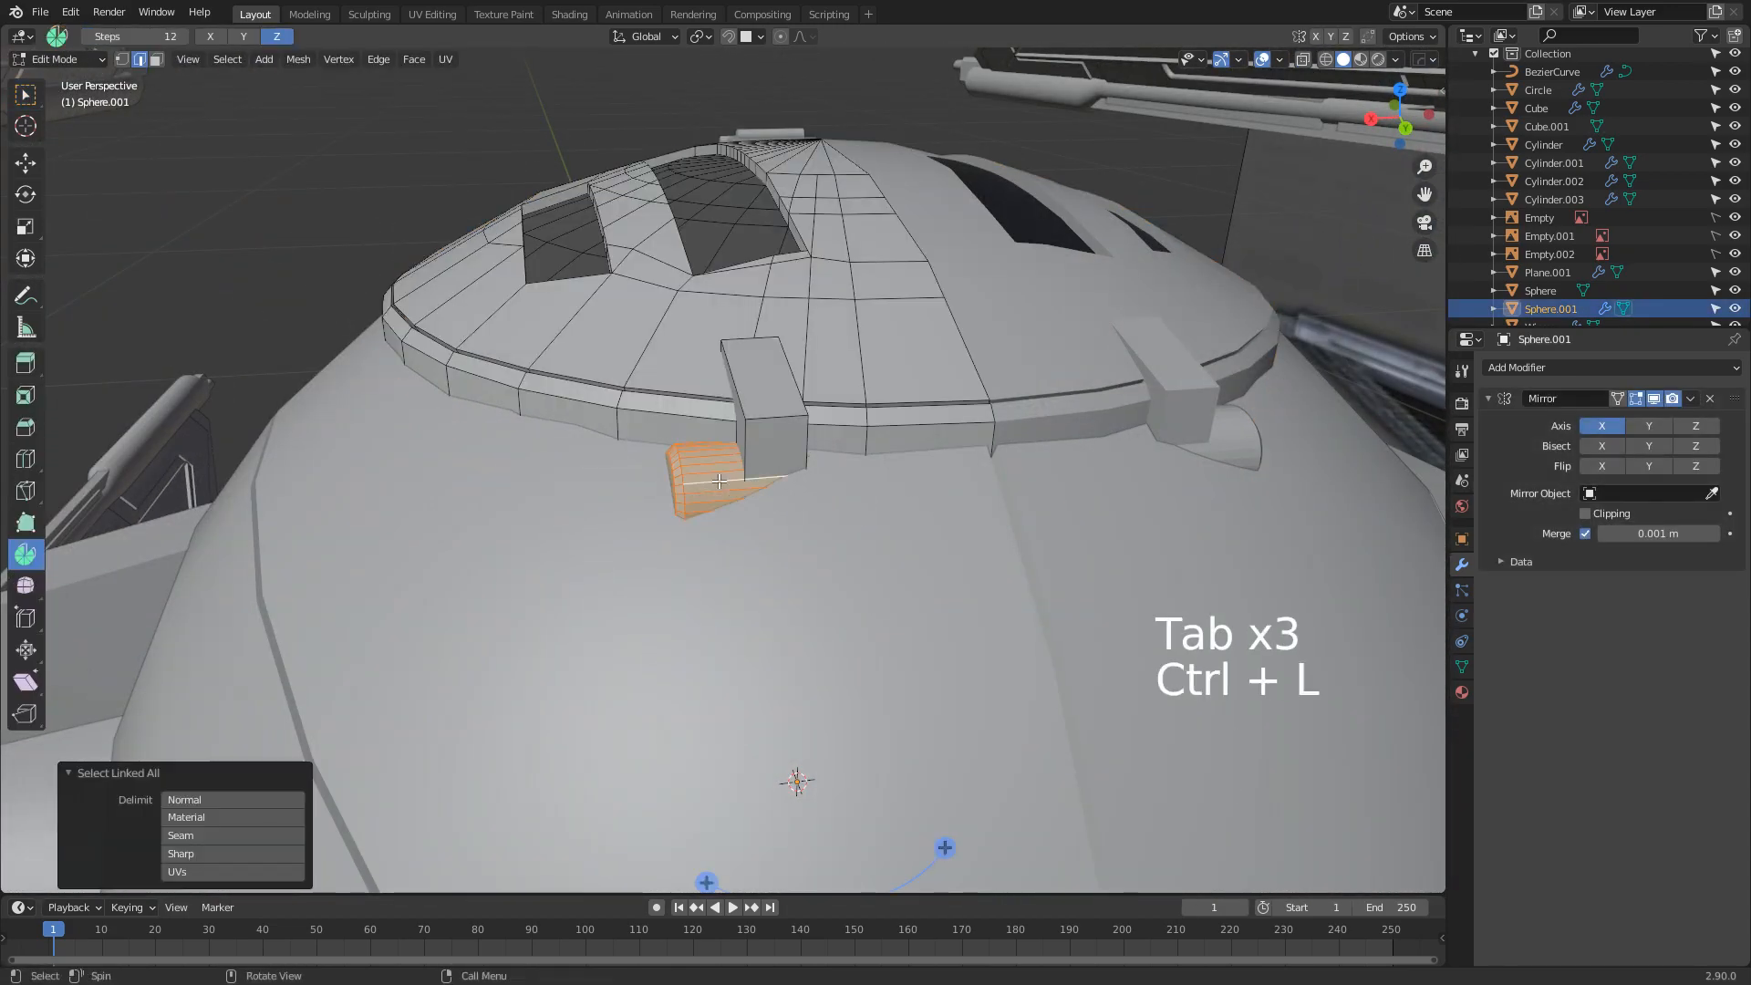
pyautogui.press('g')
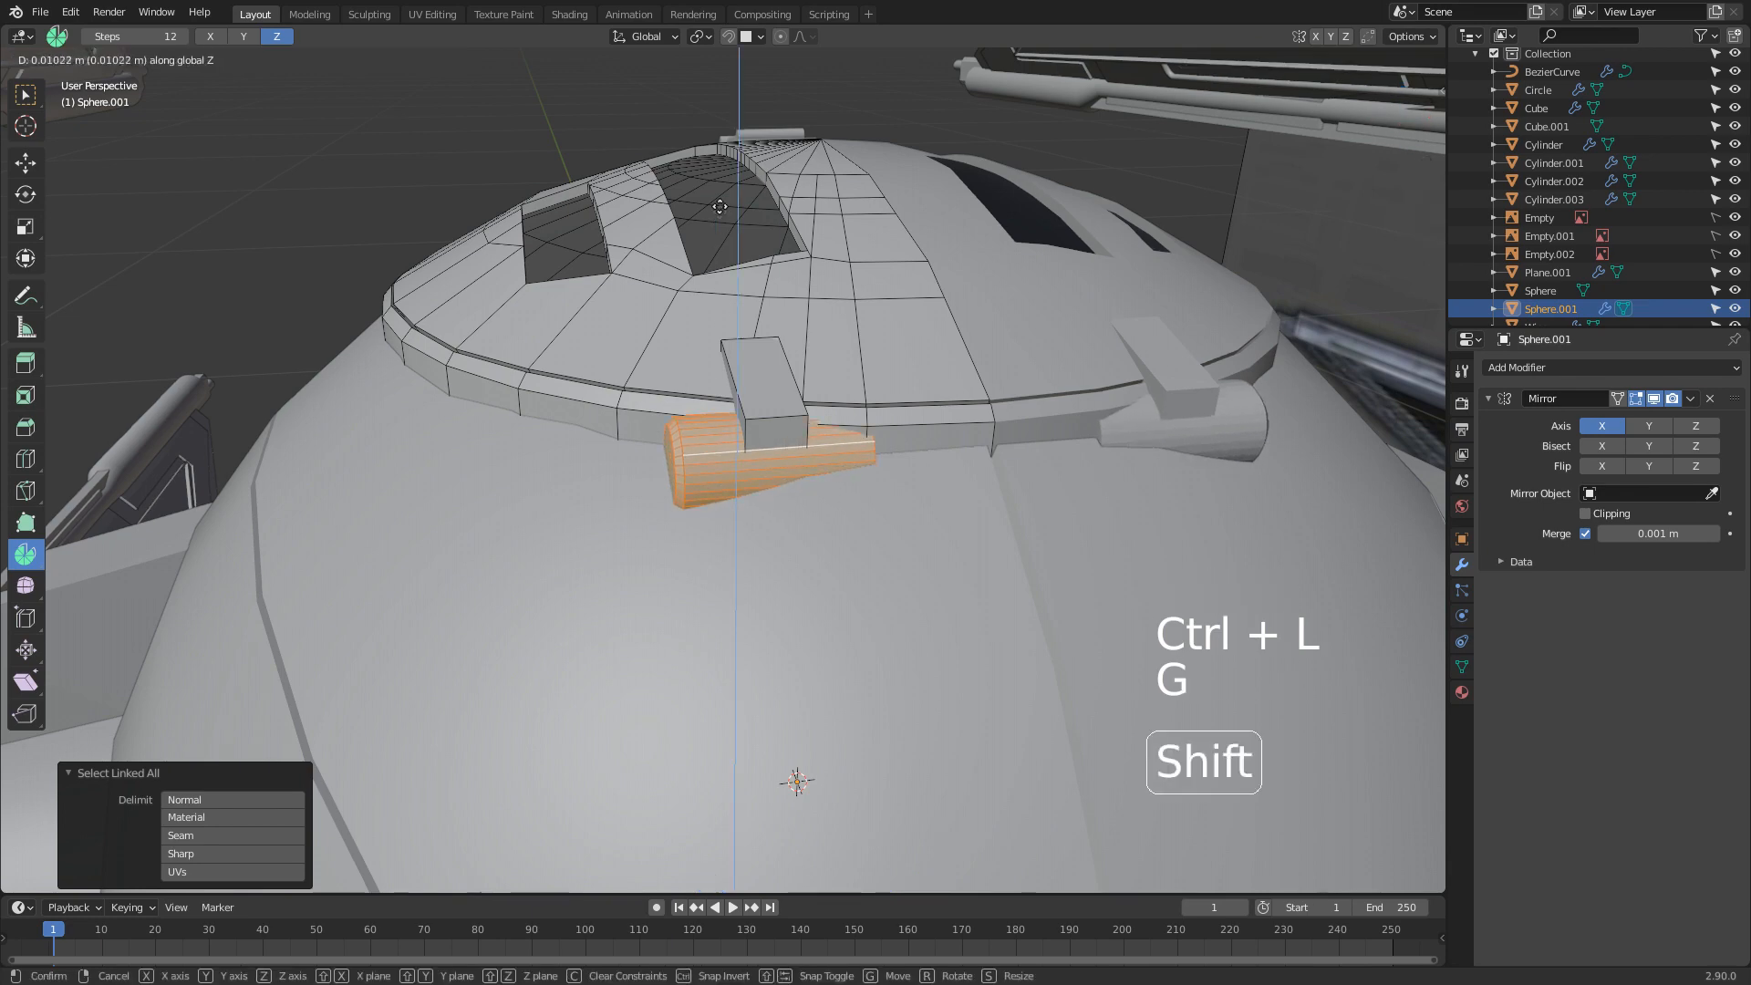
pyautogui.click(711, 253)
pyautogui.press('z')
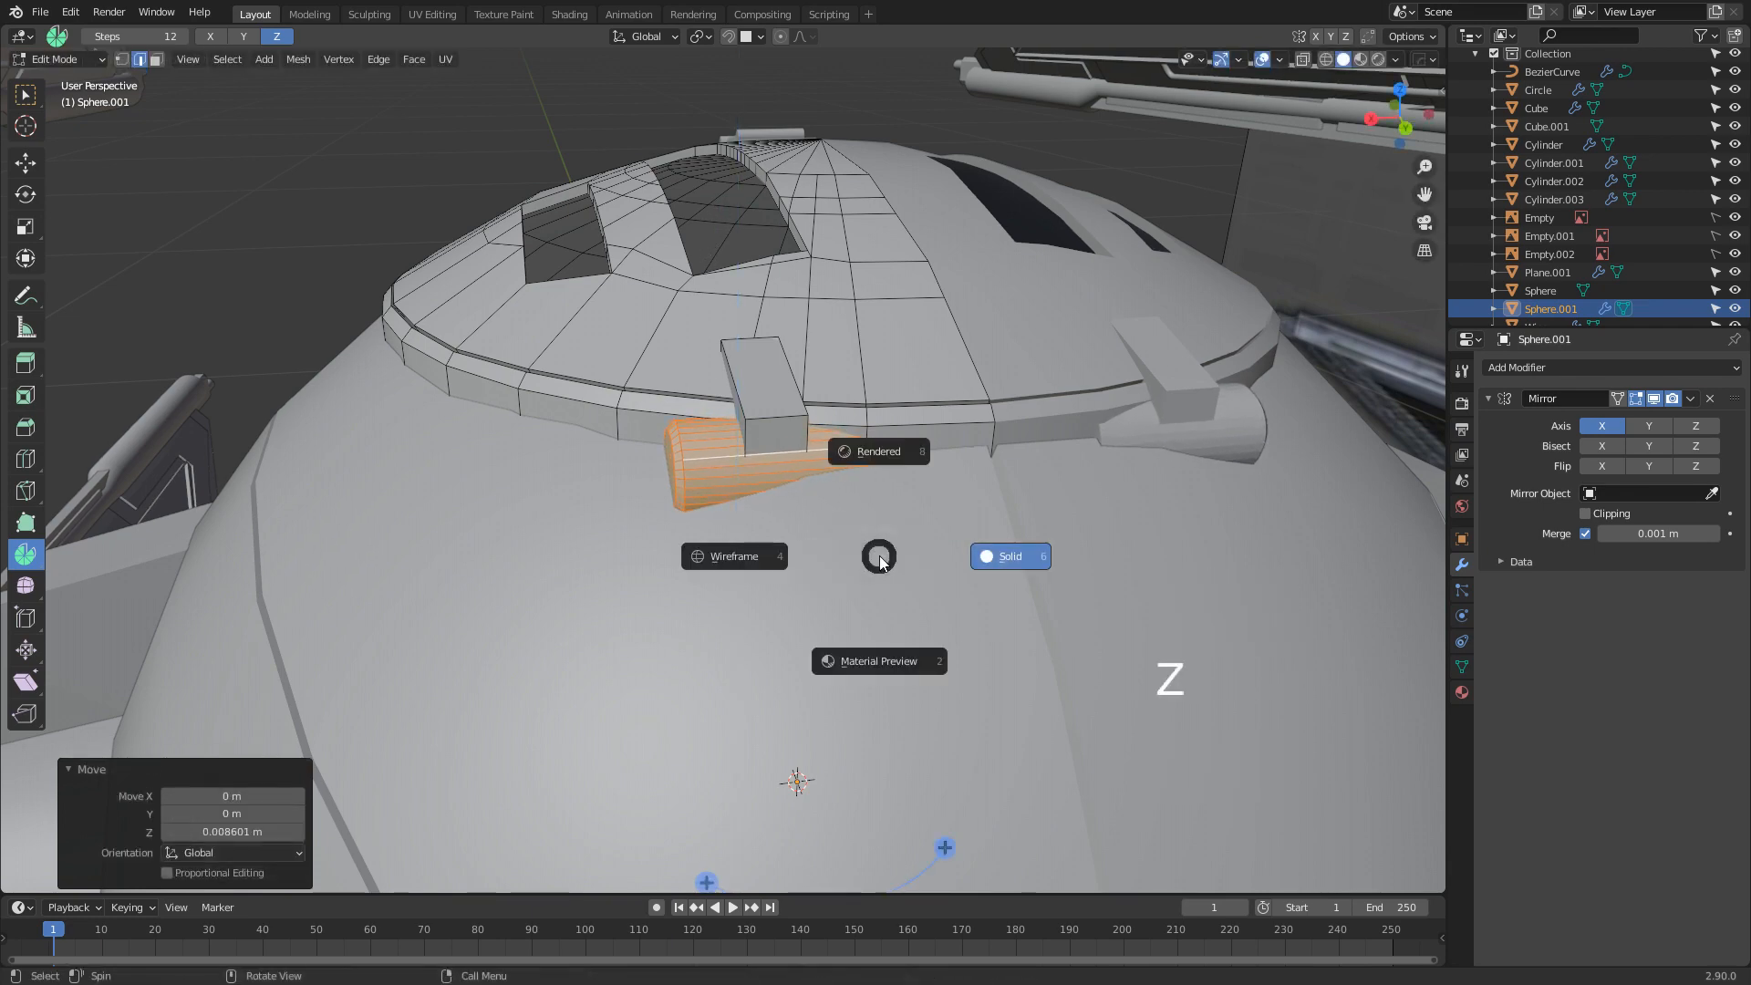
pyautogui.click(1093, 552)
pyautogui.scroll(-3, 979, 588)
pyautogui.press('Tab')
# Select the main hull sphere and switch to the browser to study the TIE Interceptor kit reference photo
pyautogui.moveTo(979, 588)
pyautogui.mouseDown(button='middle')
pyautogui.moveTo(786, 616)
pyautogui.moveTo(923, 625)
pyautogui.moveTo(1003, 719)
pyautogui.mouseUp(button='middle')
pyautogui.scroll(-7, 922, 626)
pyautogui.click(788, 665)
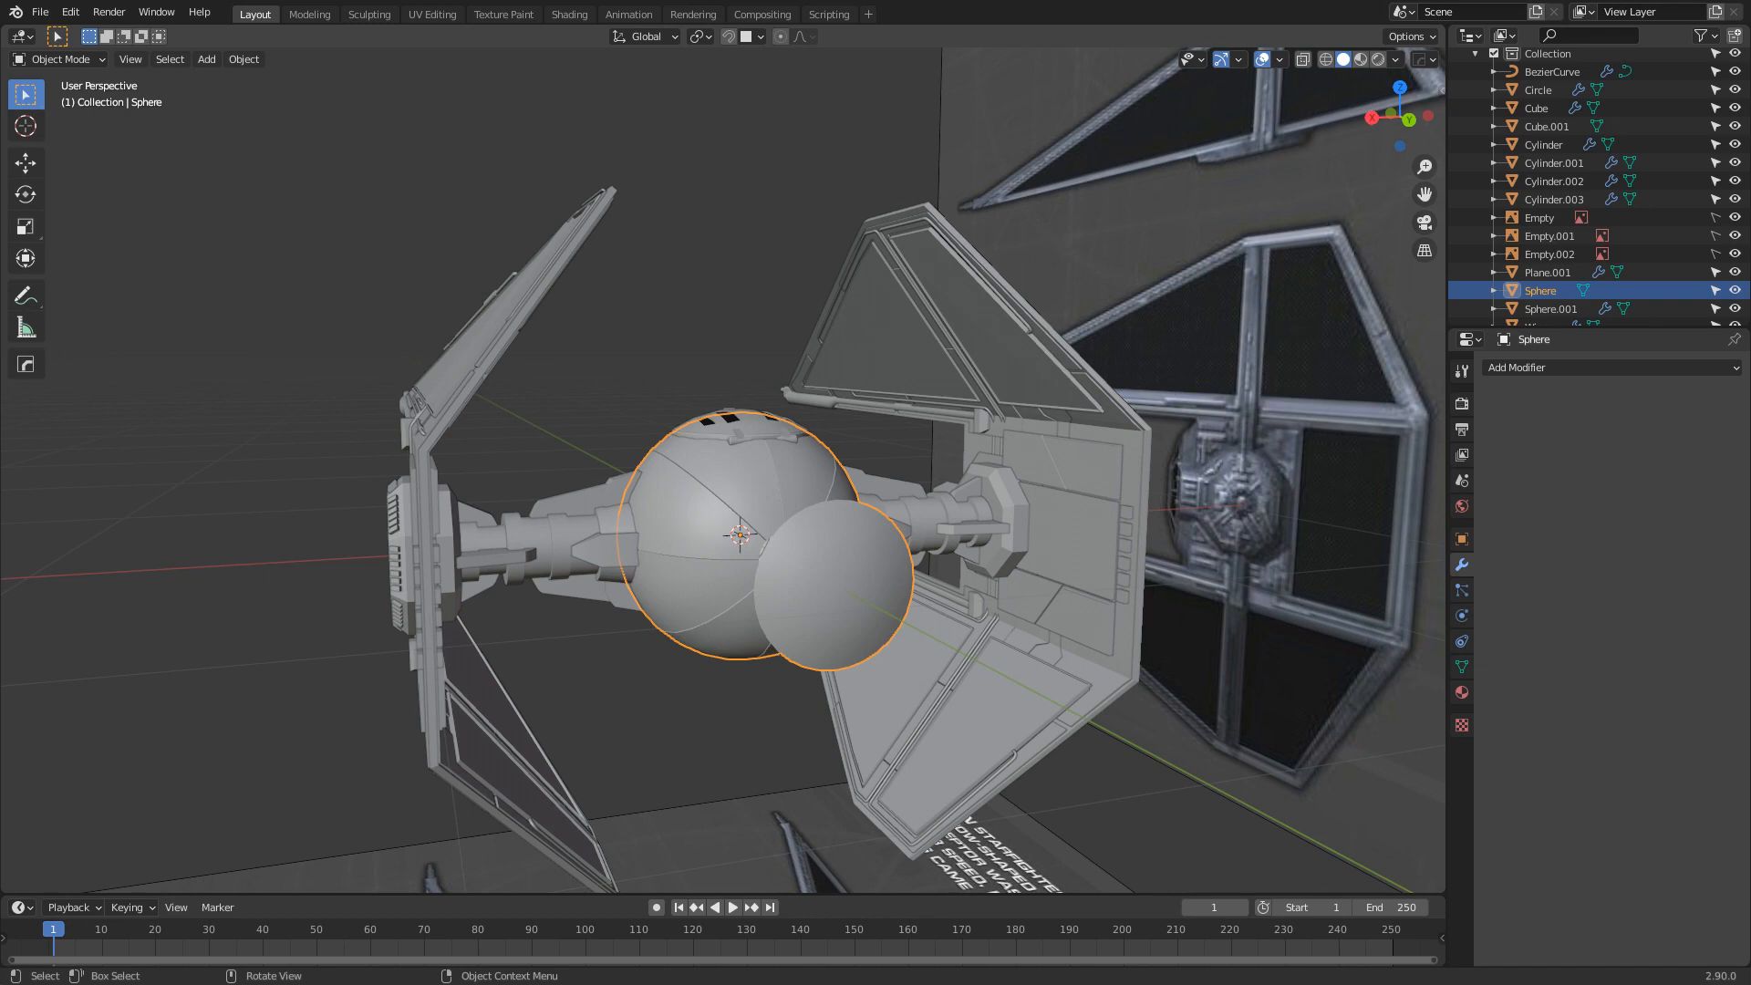
pyautogui.hotkey('alt', 'Tab')
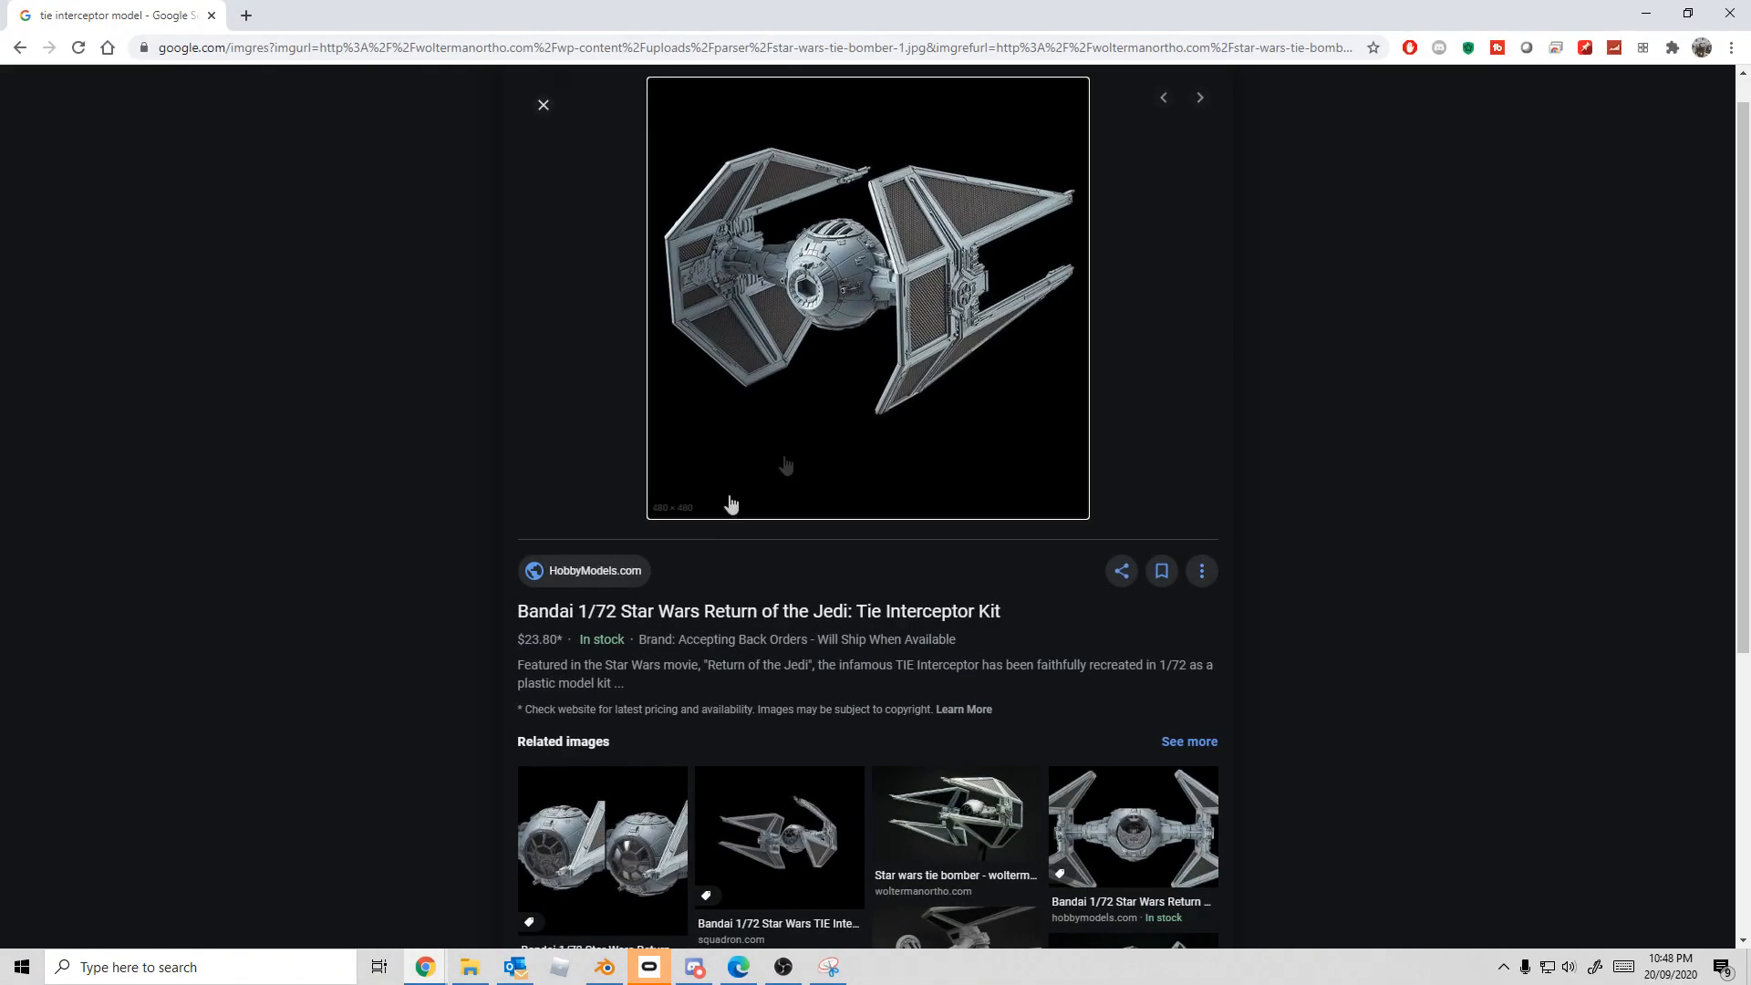
pyautogui.scroll(1, 826, 281)
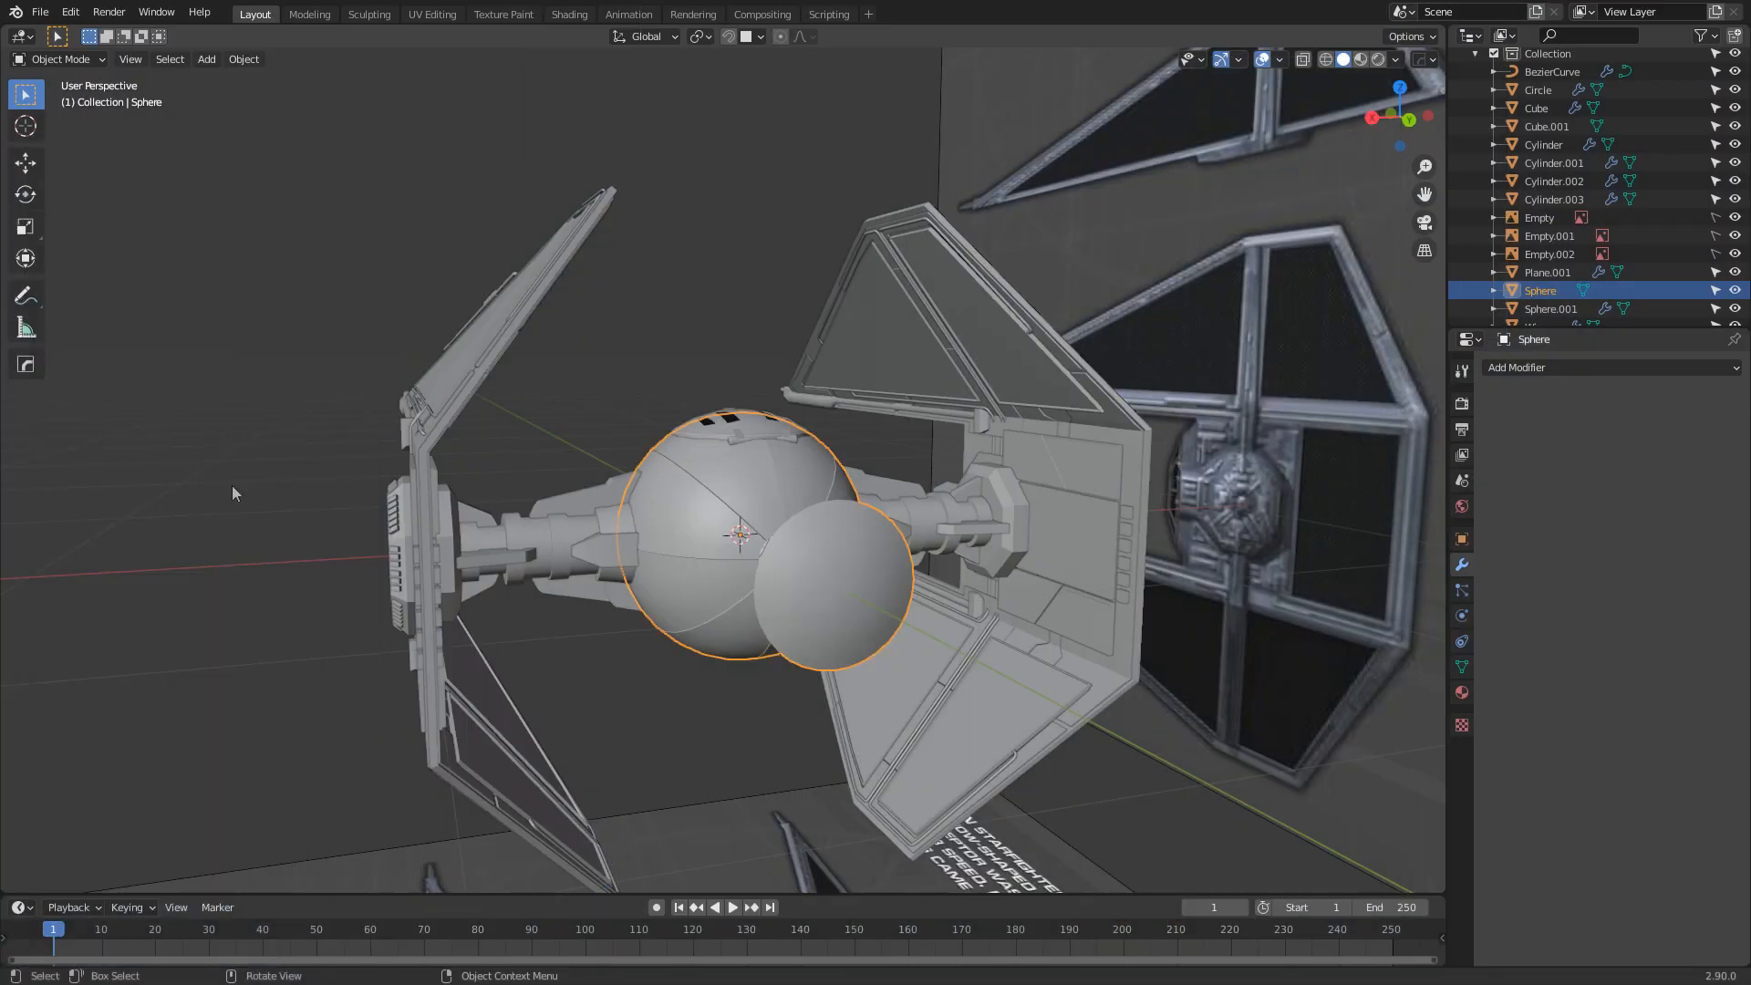
# Add a centred loop cut across each of three neighbouring panel sections around the hull sphere's rear opening
pyautogui.scroll(3, 828, 710)
pyautogui.scroll(2, 850, 715)
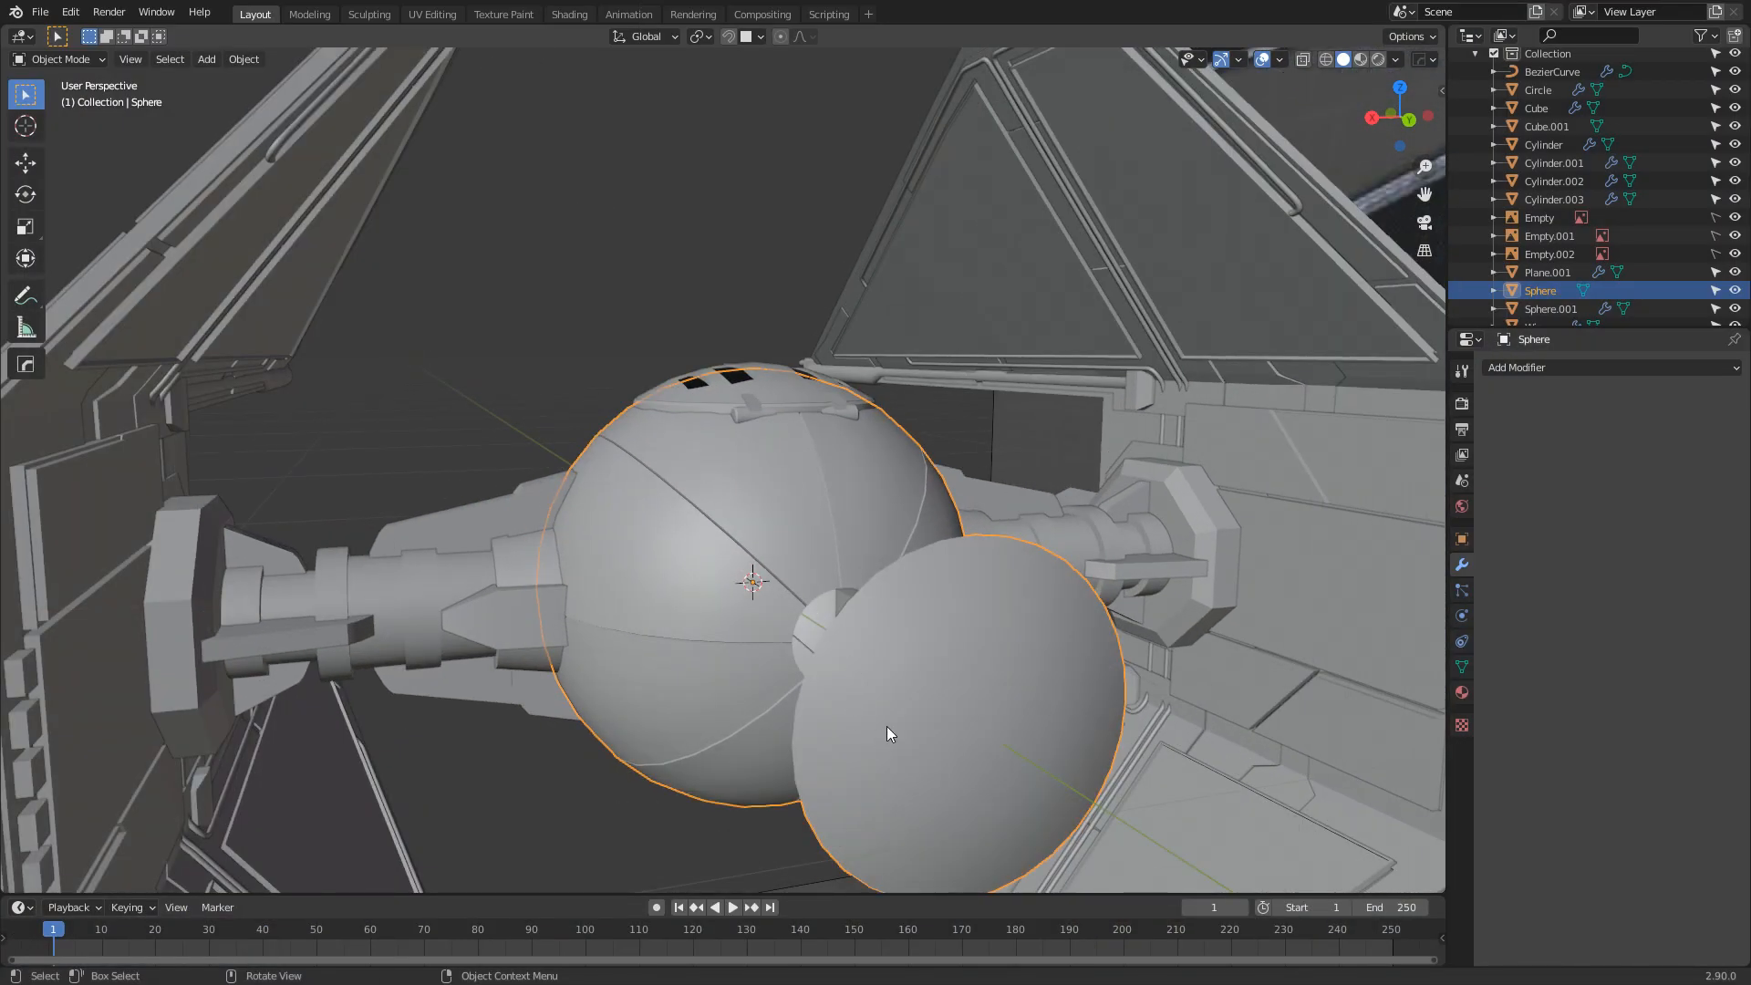
pyautogui.press('Tab')
pyautogui.moveTo(802, 600); pyautogui.dragTo(854, 574, button='middle')
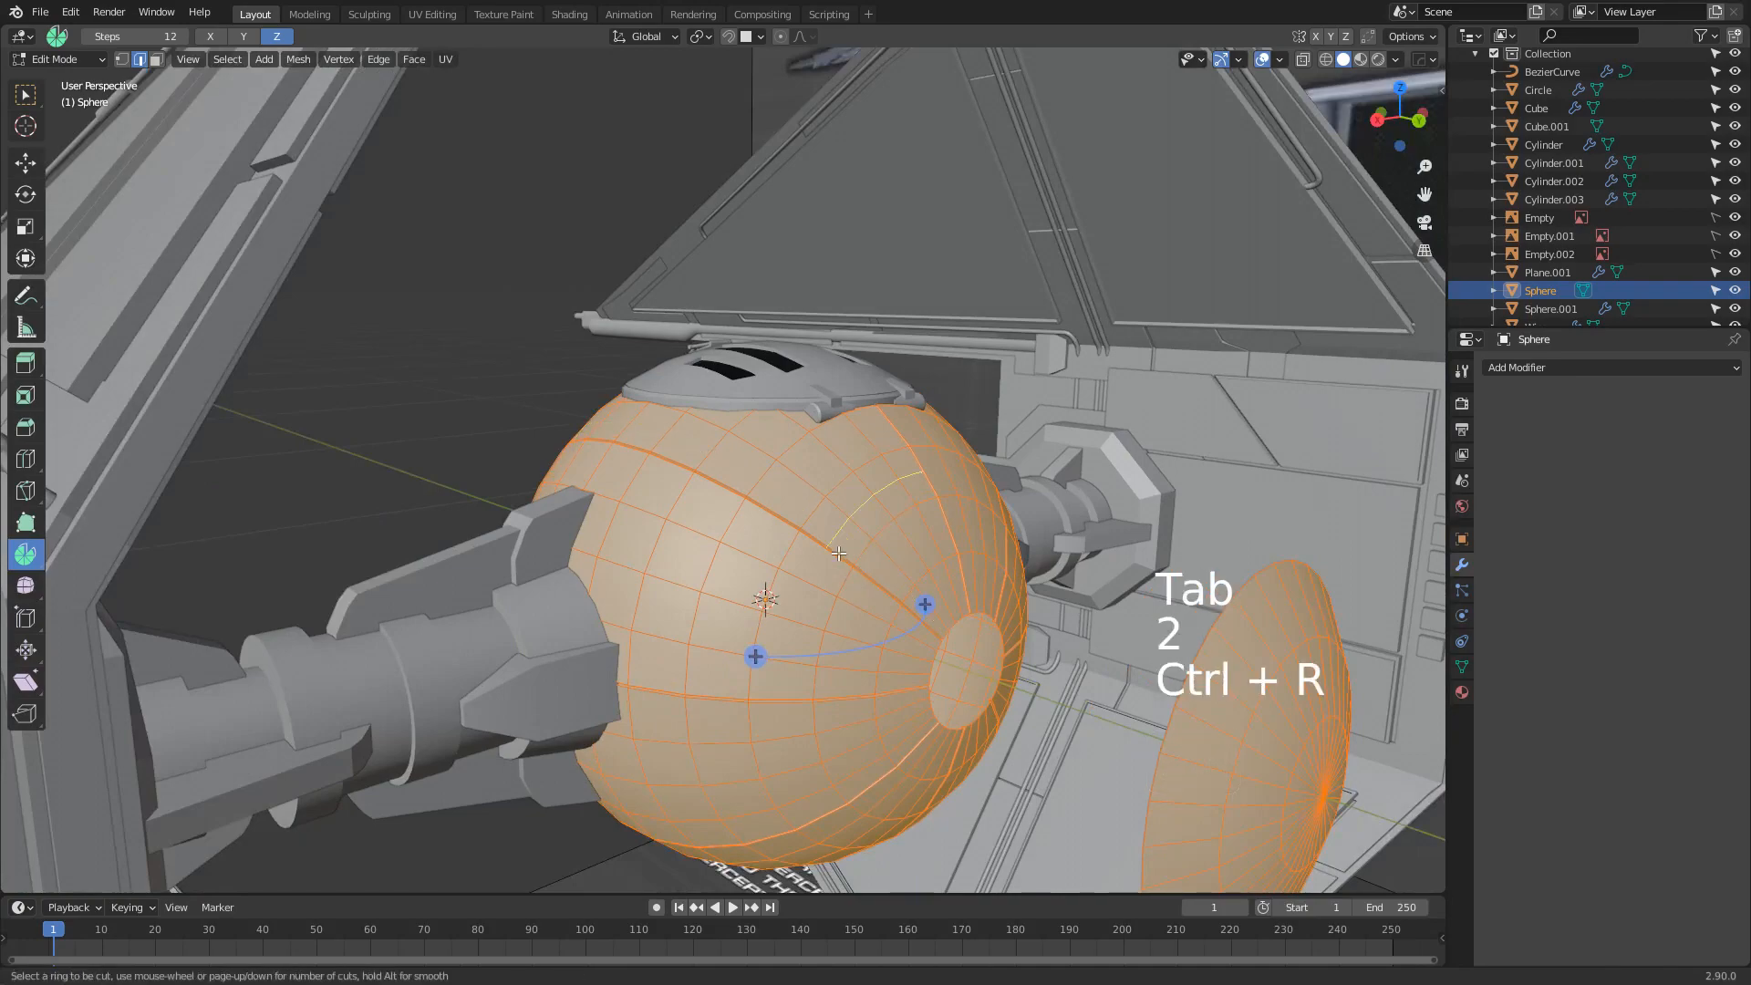
pyautogui.click(846, 534)
pyautogui.rightClick(846, 533)
pyautogui.hotkey('ctrl', 'r')
pyautogui.click(814, 595)
pyautogui.rightClick(814, 595)
pyautogui.hotkey('ctrl', 'r')
pyautogui.click(792, 744)
pyautogui.rightClick(792, 744)
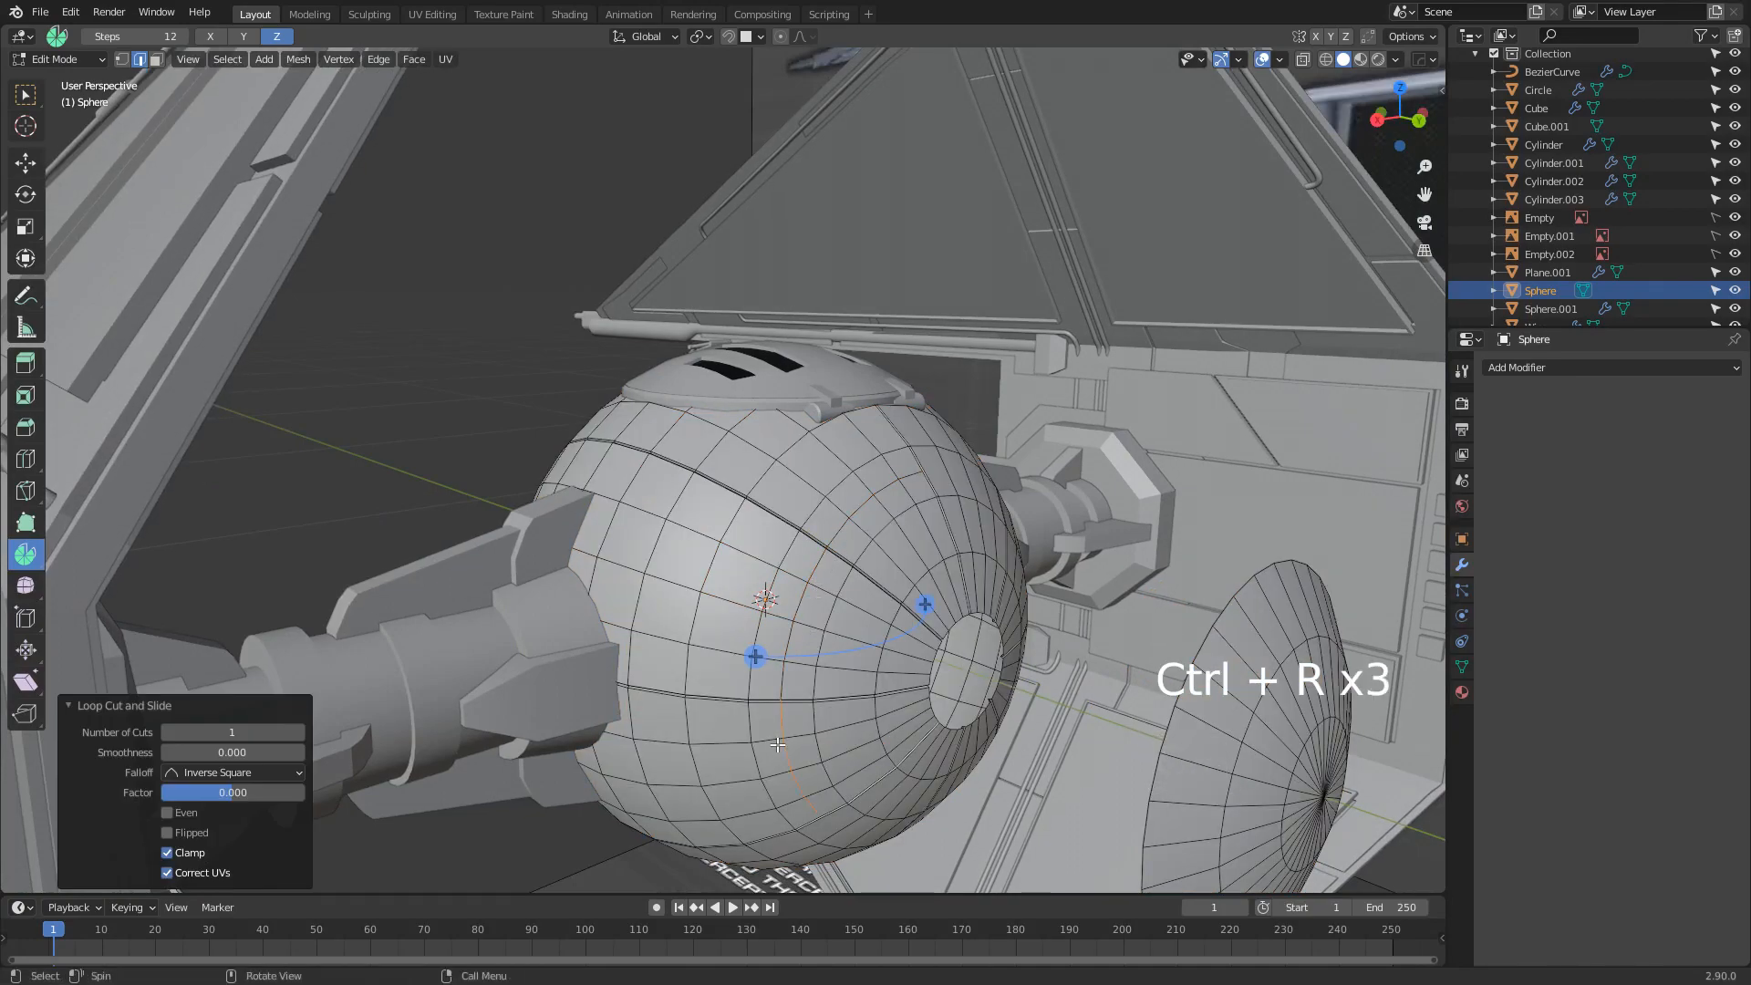
# Add centred loop cuts across the five remaining panel sections to complete the ring around the hull's rear opening
pyautogui.moveTo(796, 748); pyautogui.dragTo(748, 620, button='middle')
pyautogui.hotkey('ctrl', 'r')
pyautogui.click(774, 674)
pyautogui.rightClick(774, 674)
pyautogui.moveTo(857, 705); pyautogui.dragTo(768, 716, button='middle')
pyautogui.hotkey('ctrl', 'r')
pyautogui.click(849, 685)
pyautogui.rightClick(848, 685)
pyautogui.hotkey('ctrl', 'r')
pyautogui.click(772, 622)
pyautogui.rightClick(771, 621)
pyautogui.moveTo(773, 621); pyautogui.dragTo(802, 675, button='middle')
pyautogui.hotkey('ctrl', 'r')
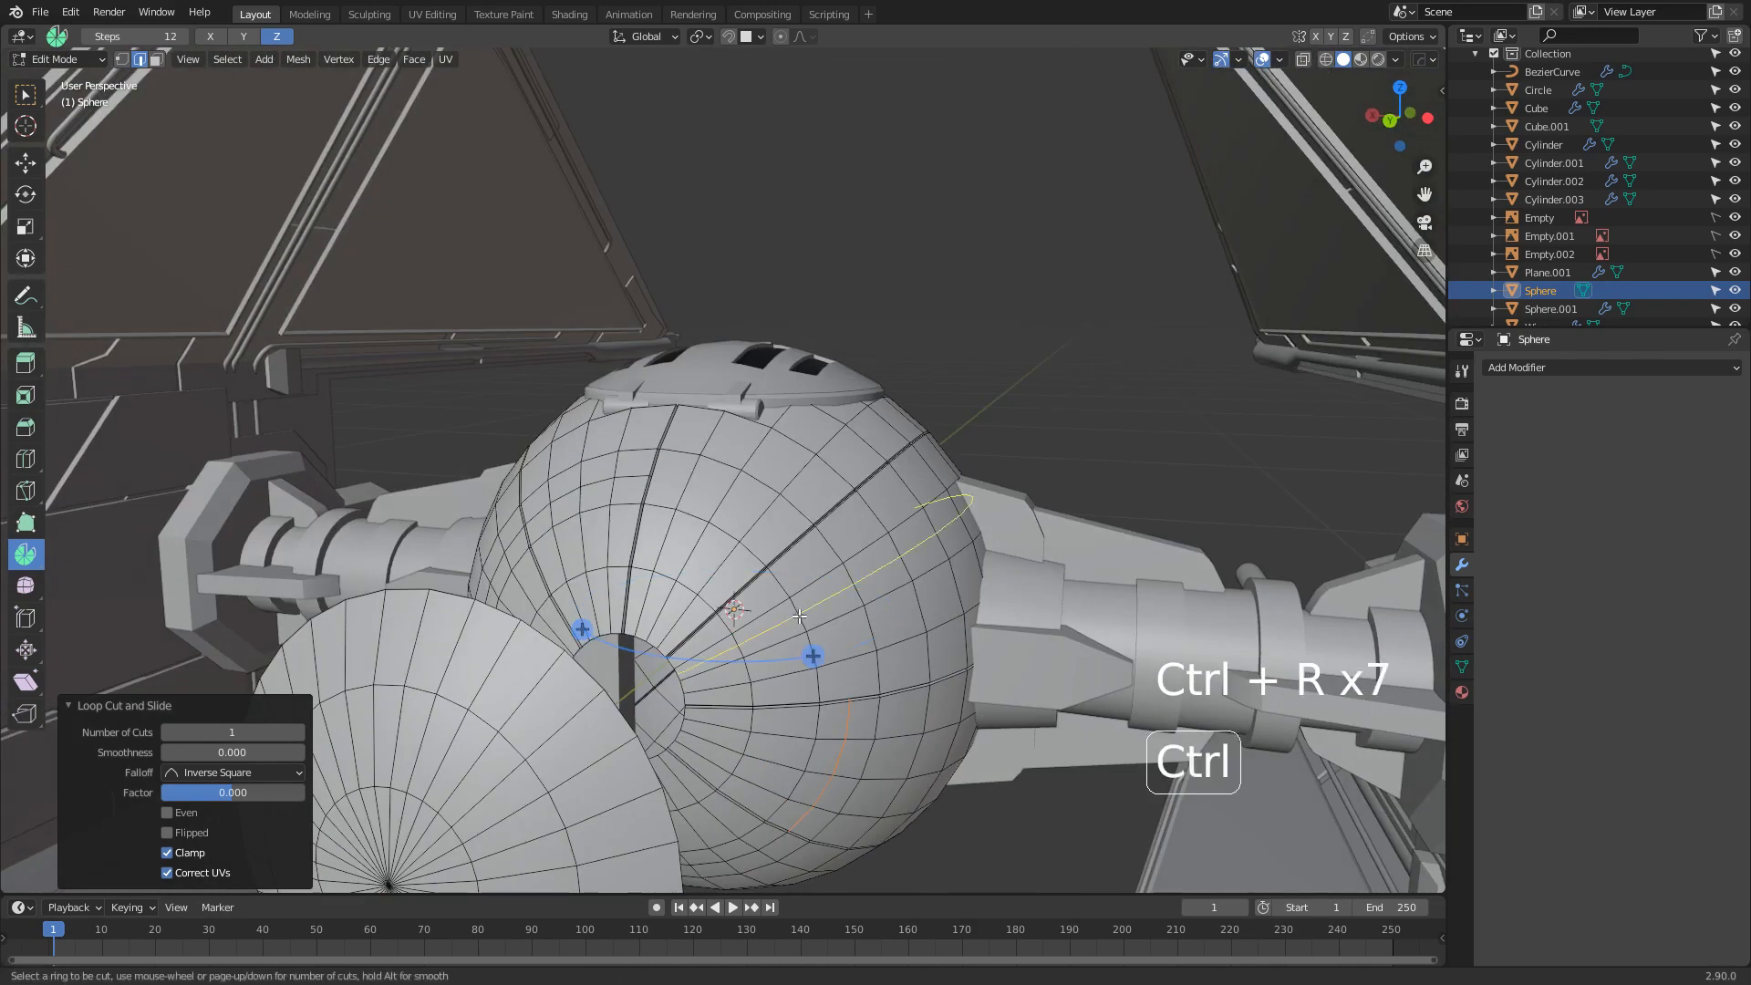
pyautogui.click(810, 610)
pyautogui.rightClick(810, 609)
pyautogui.hotkey('ctrl', 'r')
pyautogui.click(760, 521)
pyautogui.rightClick(760, 521)
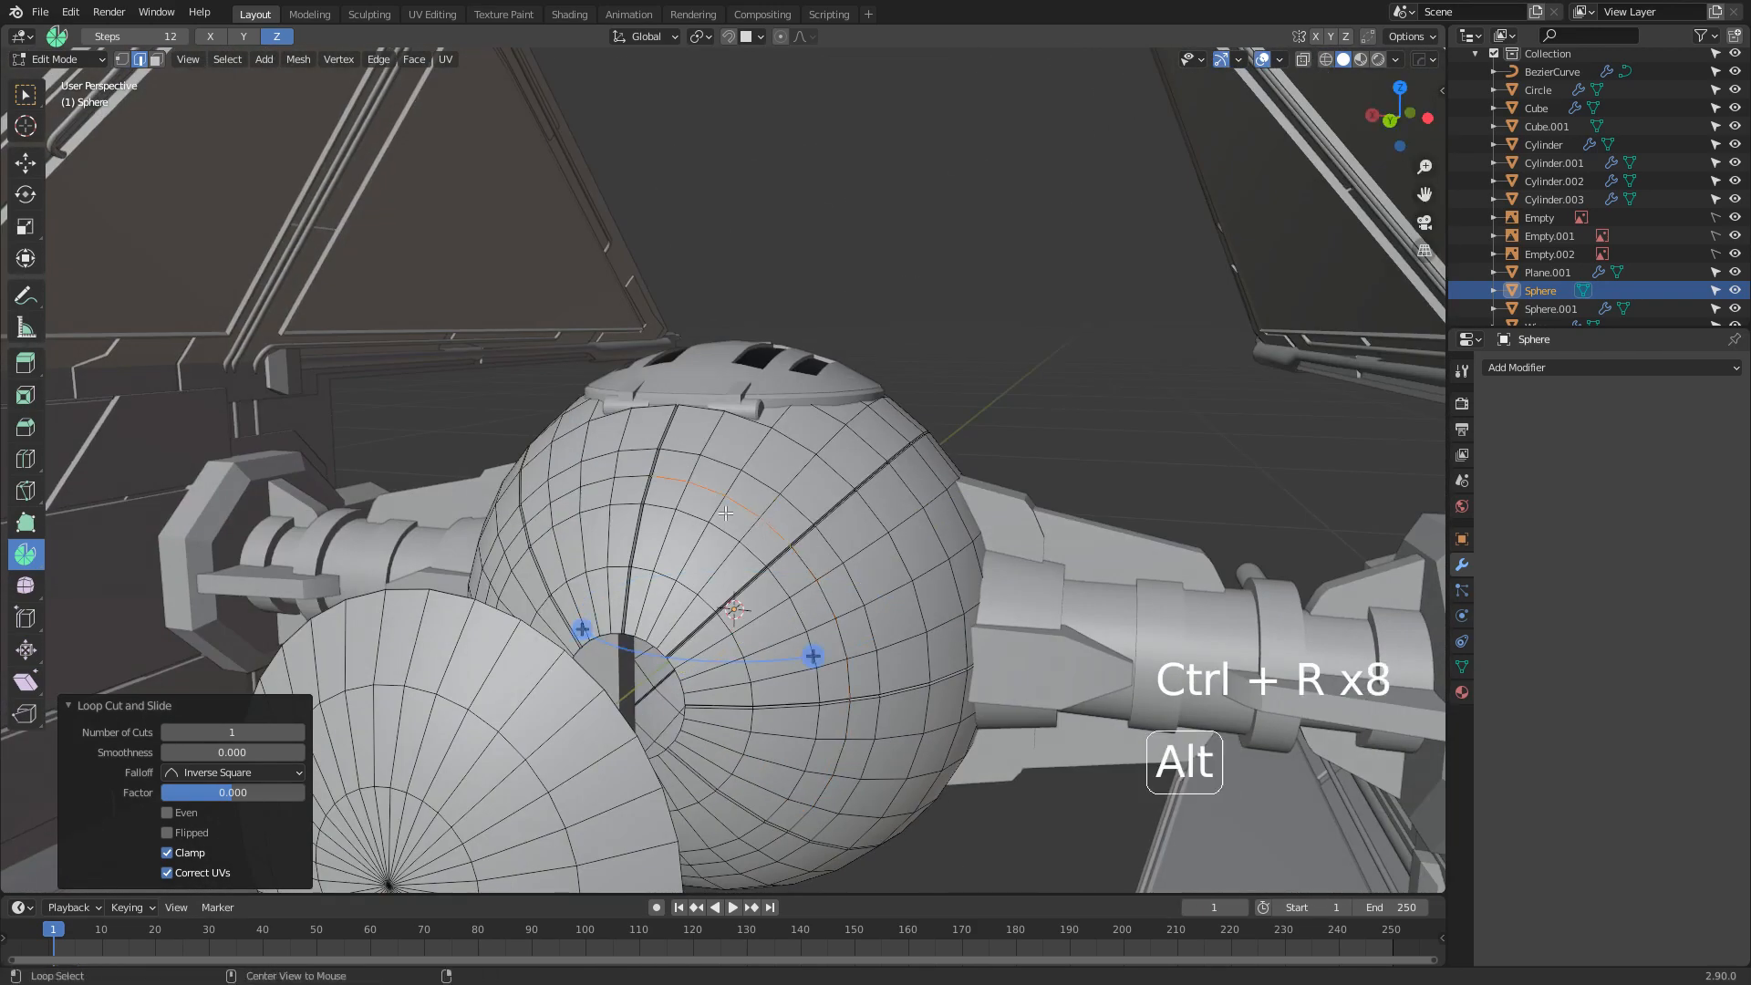
# Select all the new cut segments as one ring and bevel it 0.00214 m wide with two segments
pyautogui.keyDown('alt'); pyautogui.keyDown('shift'); pyautogui.click(642, 477); pyautogui.keyUp('shift'); pyautogui.keyUp('alt')
pyautogui.keyDown('alt'); pyautogui.keyDown('shift'); pyautogui.click(829, 605); pyautogui.keyUp('shift'); pyautogui.keyUp('alt')
pyautogui.moveTo(830, 609); pyautogui.dragTo(894, 529, button='middle')
pyautogui.keyDown('alt'); pyautogui.keyDown('shift'); pyautogui.click(899, 529); pyautogui.keyUp('shift'); pyautogui.keyUp('alt')
pyautogui.moveTo(696, 632); pyautogui.dragTo(764, 634, button='middle')
pyautogui.moveTo(777, 401); pyautogui.dragTo(955, 681, button='middle')
pyautogui.hotkey('ctrl', 'b')
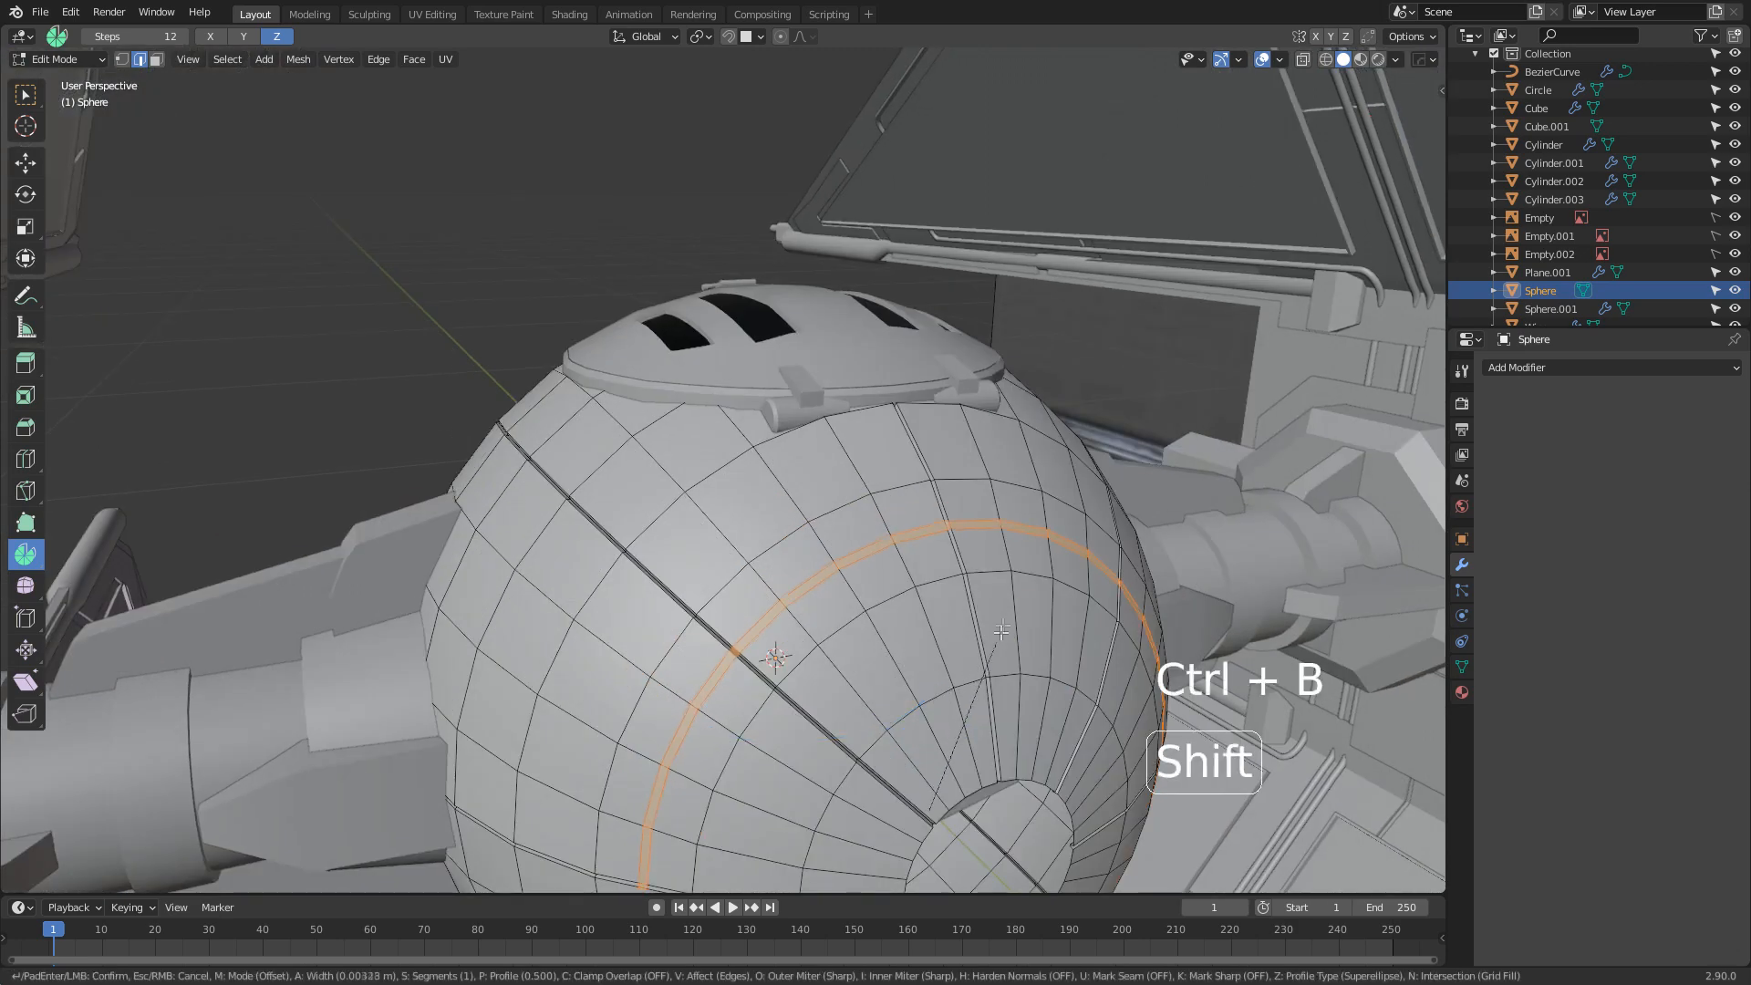
pyautogui.click(1003, 636)
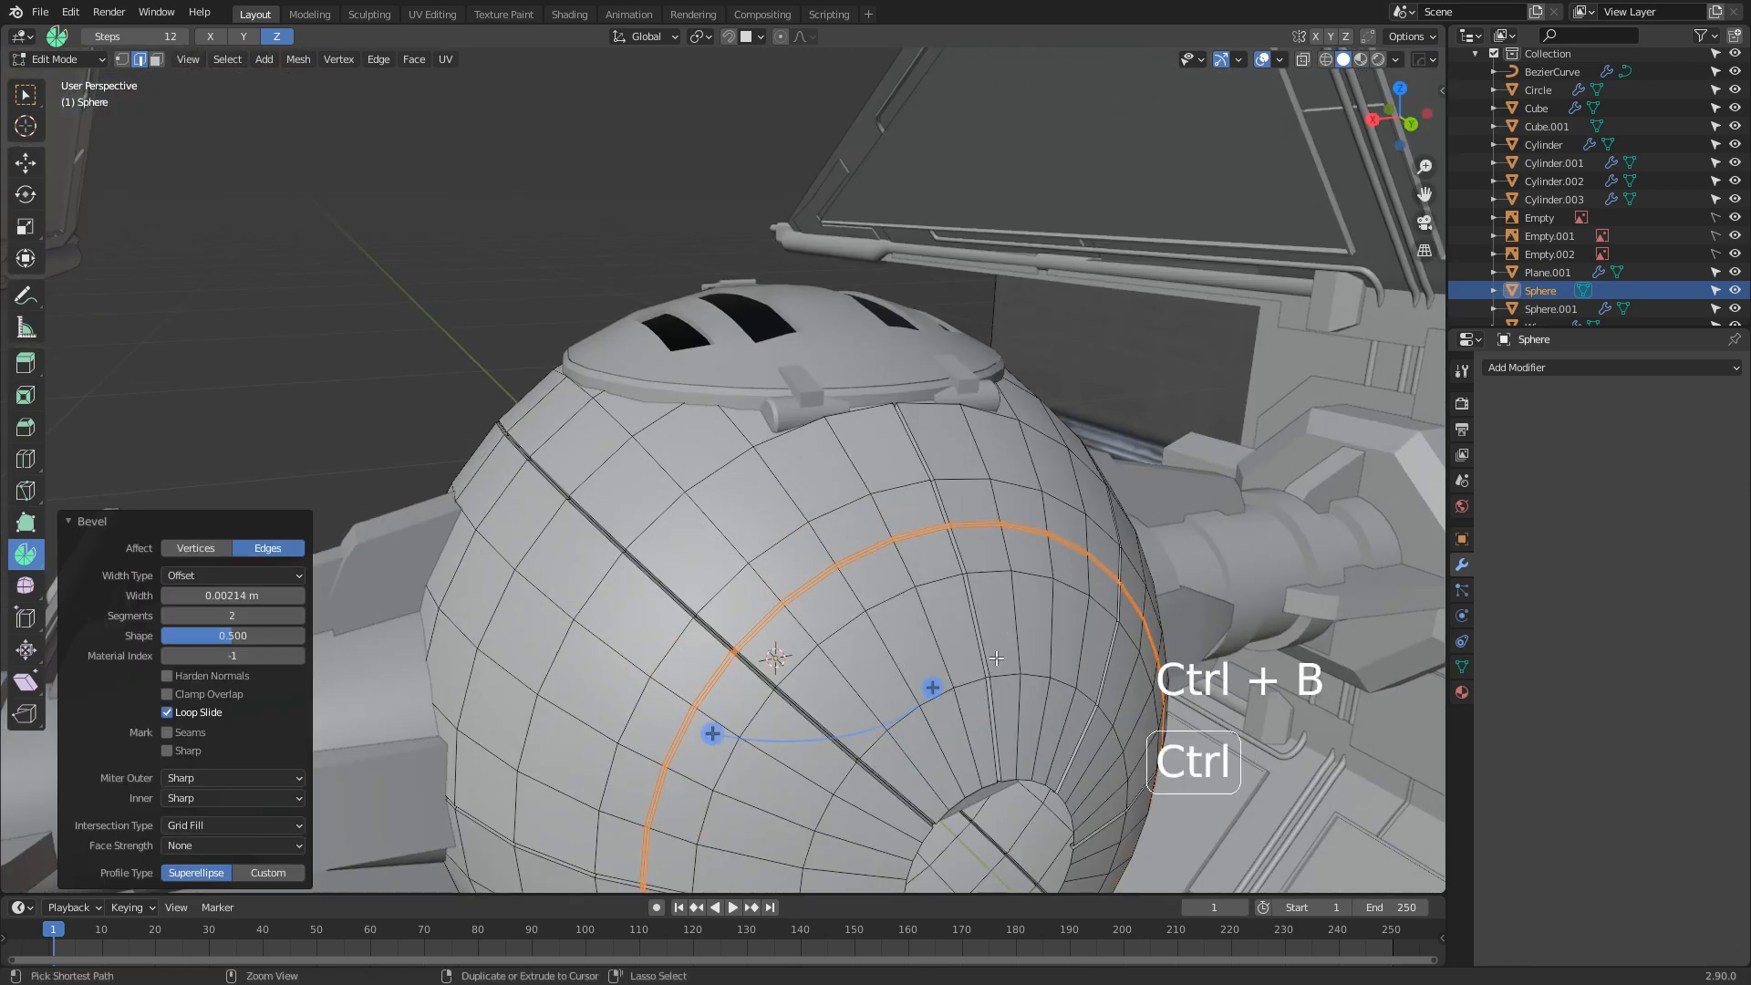
# Reduce the selection to the bevel's middle loop and shrink it inward along its normals to form a panel groove
pyautogui.press('ctrl+KP_Subtract')
pyautogui.hotkey('alt', 's')
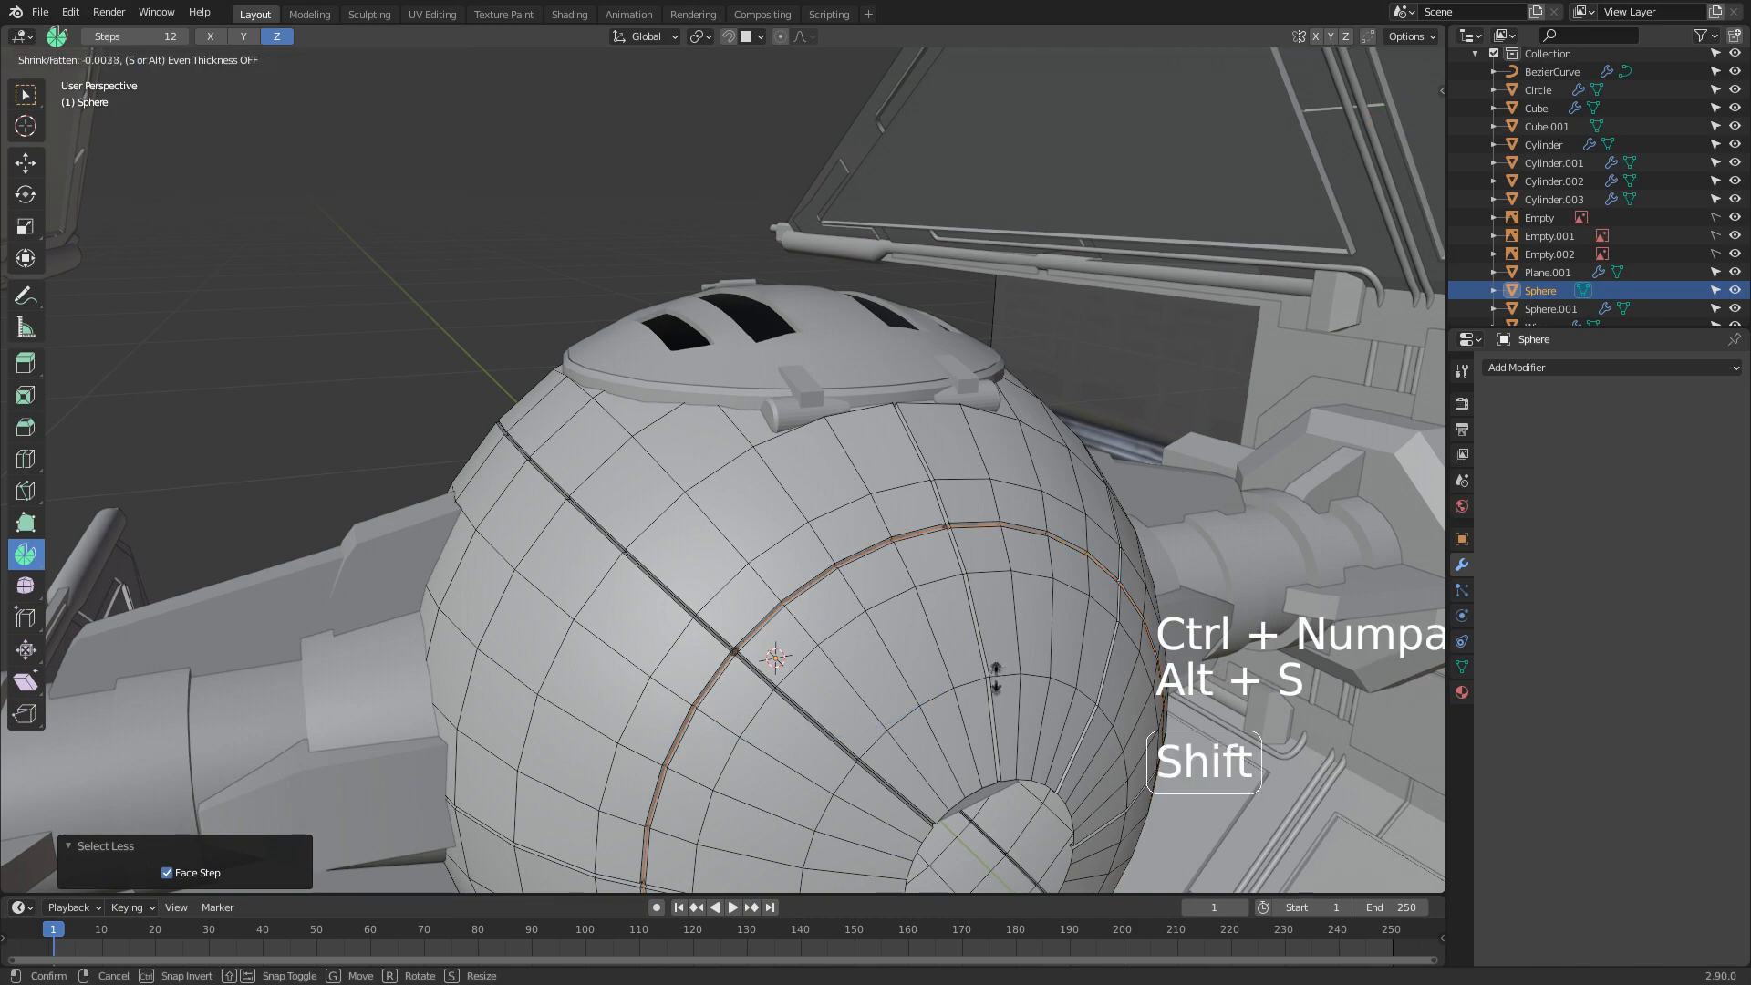
pyautogui.click(992, 700)
pyautogui.press('Tab')
pyautogui.scroll(-4, 990, 711)
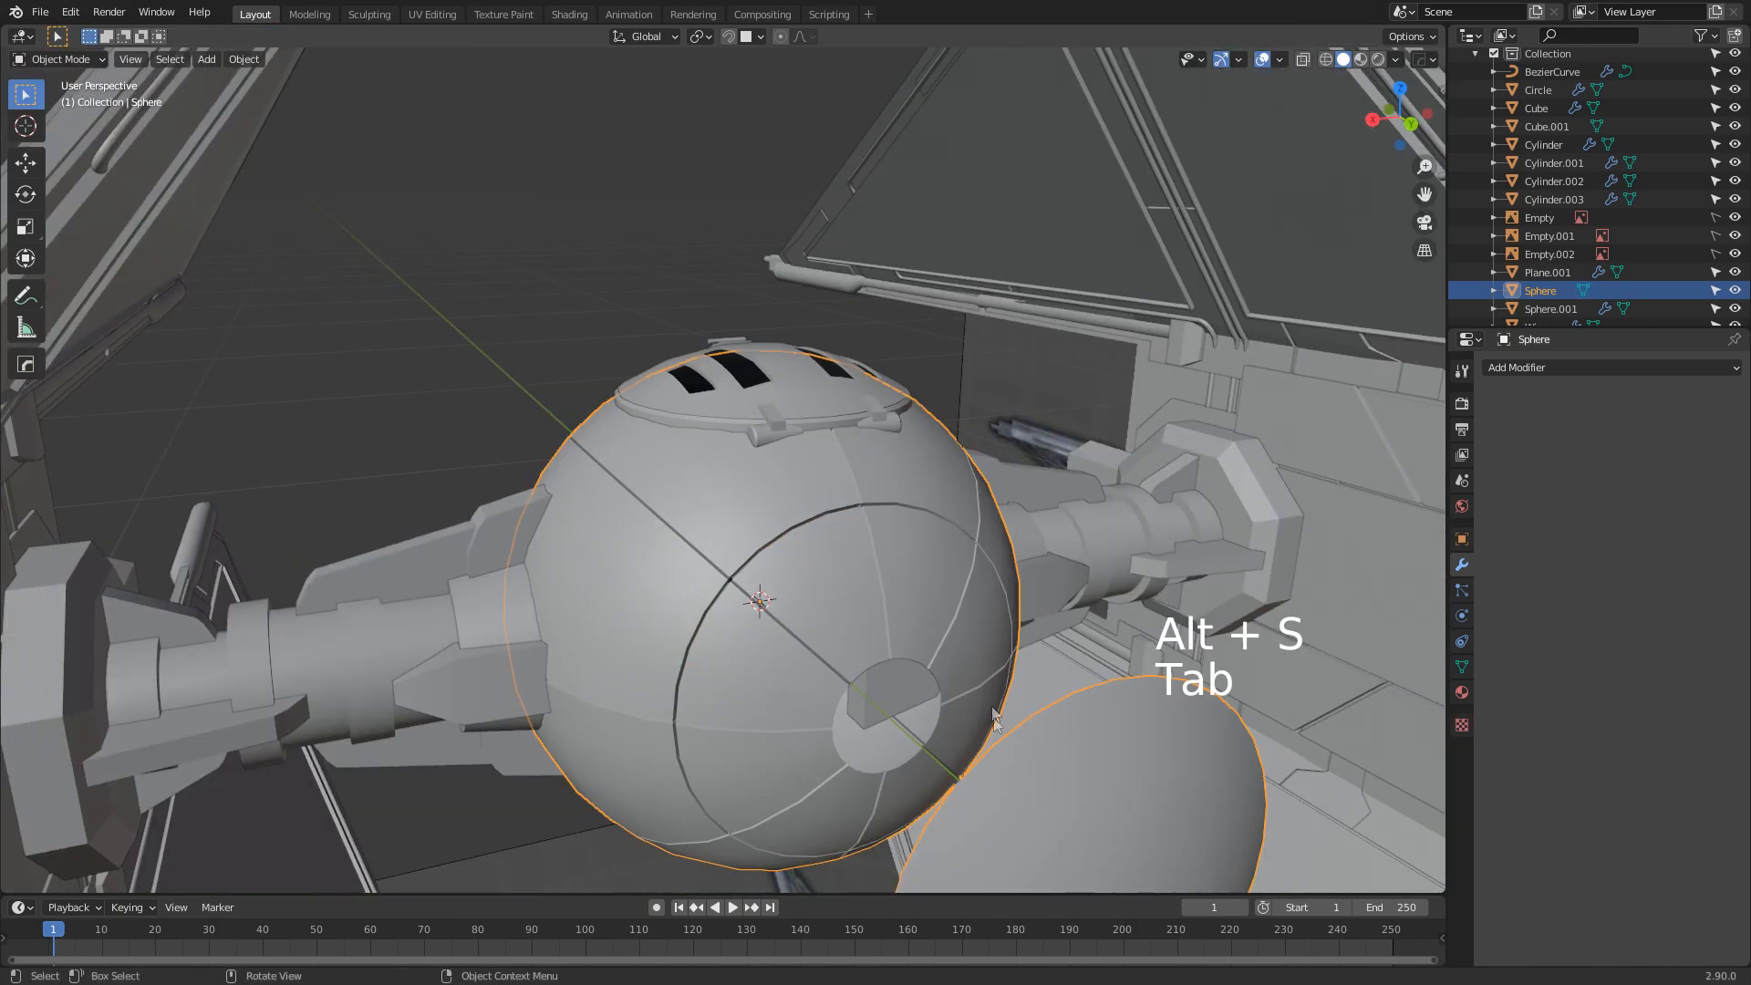
# Move the middle edge loop of the detached rear cap 0.052896 m along Y to form a tapered rim
pyautogui.click(956, 697)
pyautogui.moveTo(956, 702); pyautogui.dragTo(896, 617, button='middle')
pyautogui.click(1049, 697)
pyautogui.press('Tab')
pyautogui.scroll(3, 973, 658)
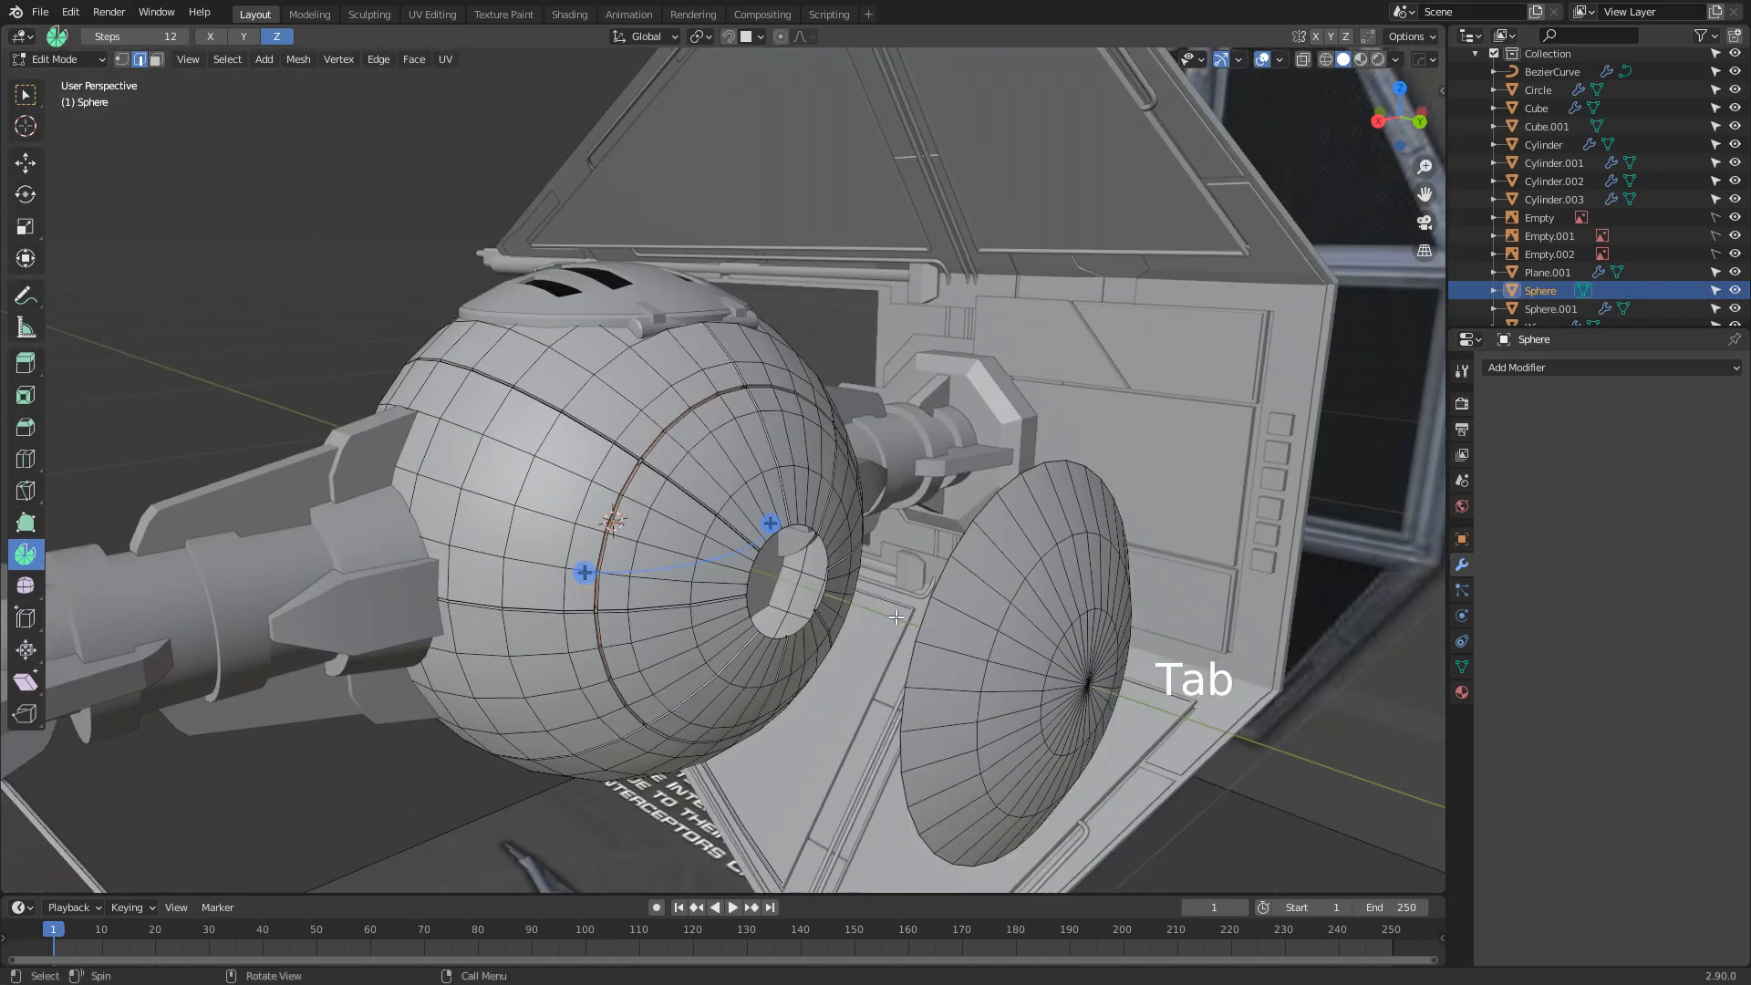
pyautogui.keyDown('alt'); pyautogui.click(1033, 571); pyautogui.keyUp('alt')
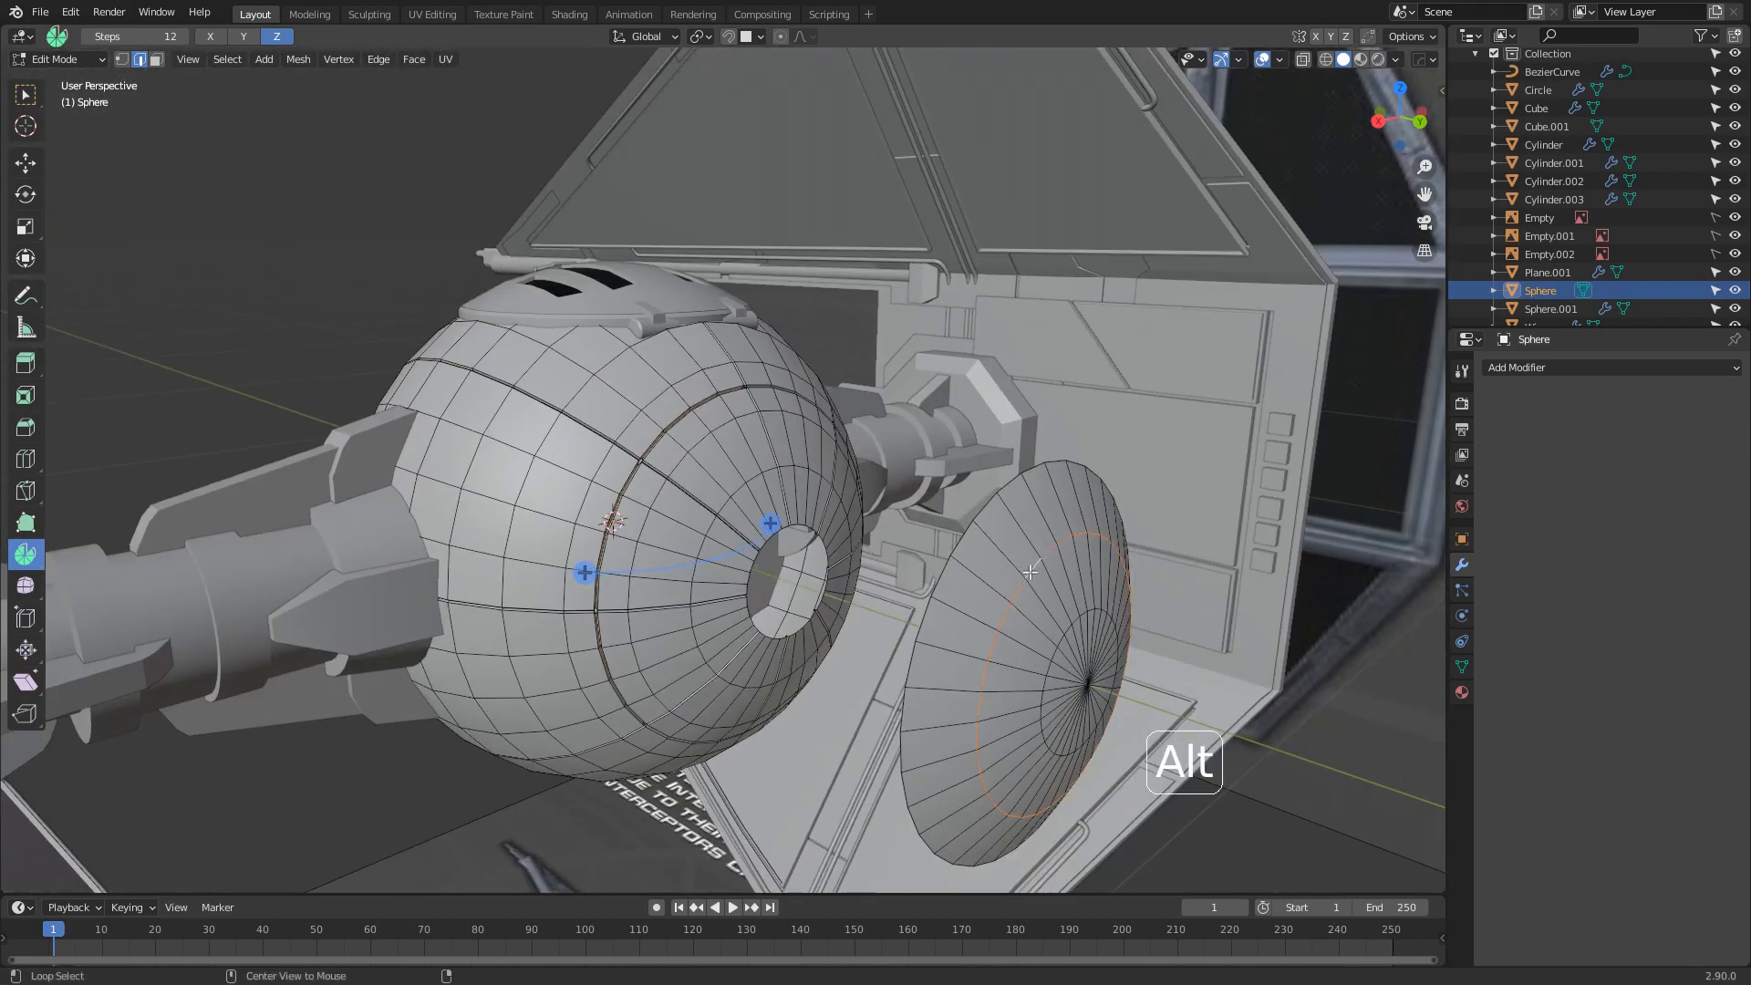
pyautogui.keyDown('shift'); pyautogui.moveTo(1077, 656); pyautogui.dragTo(1001, 554, button='middle'); pyautogui.keyUp('shift')
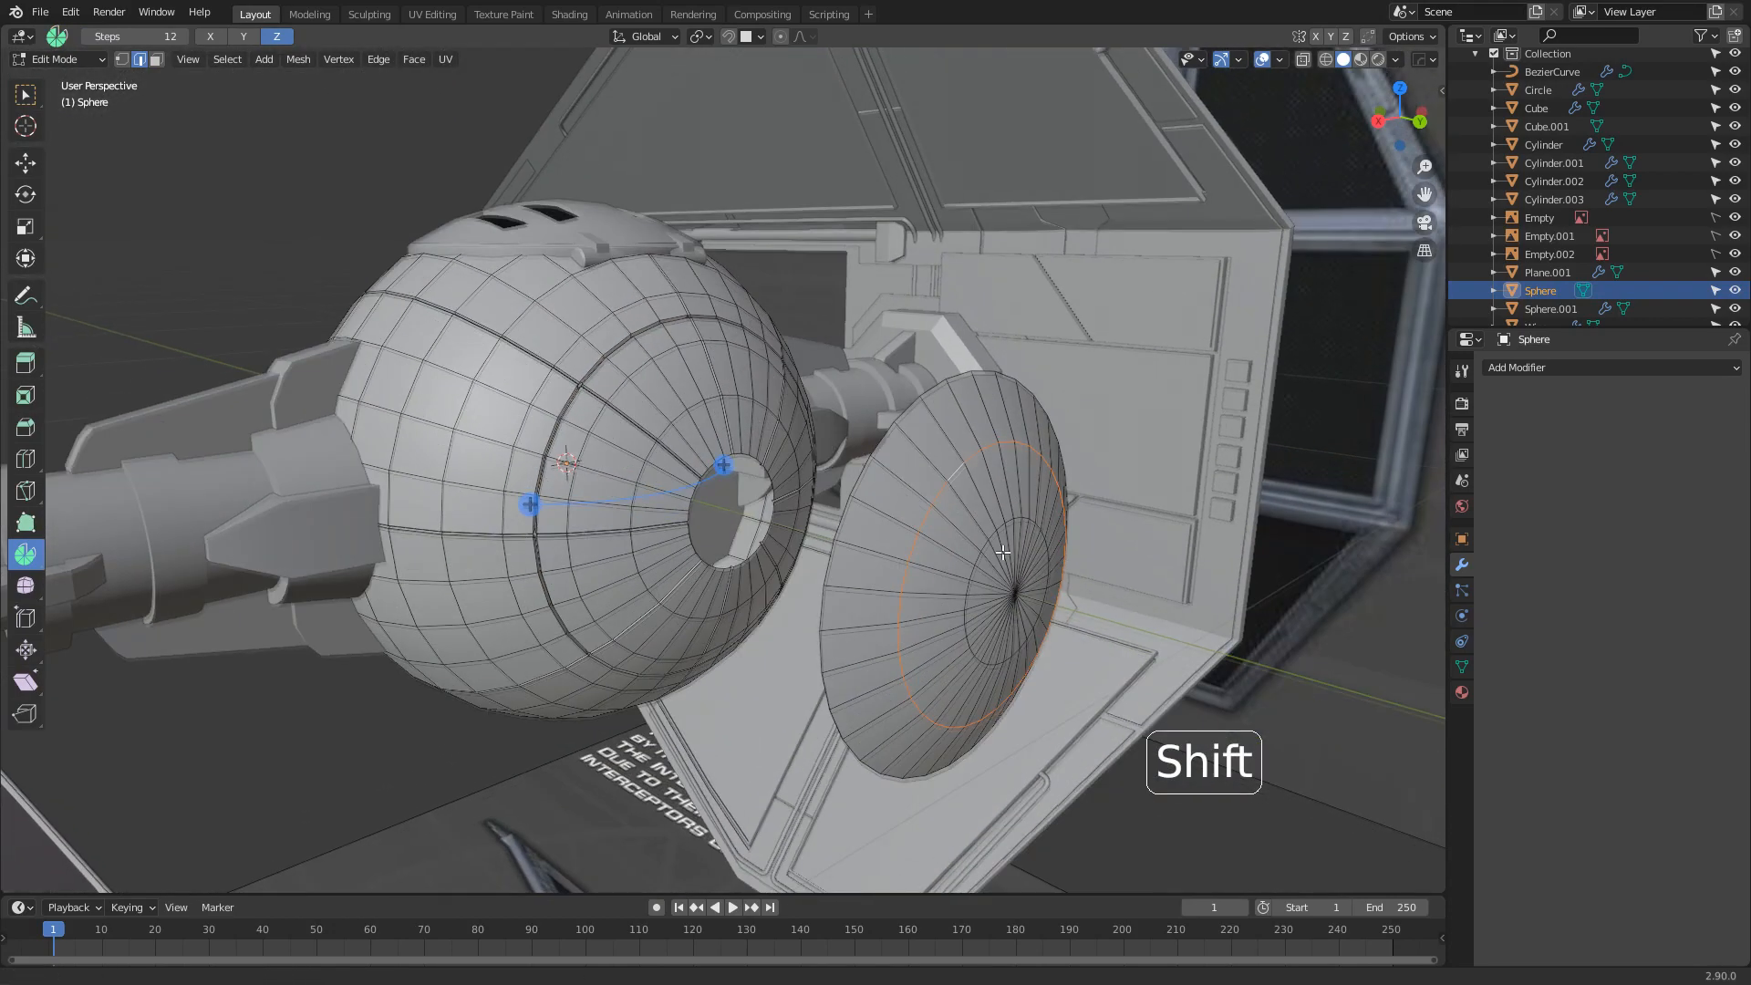
pyautogui.press('g')
pyautogui.press('y')
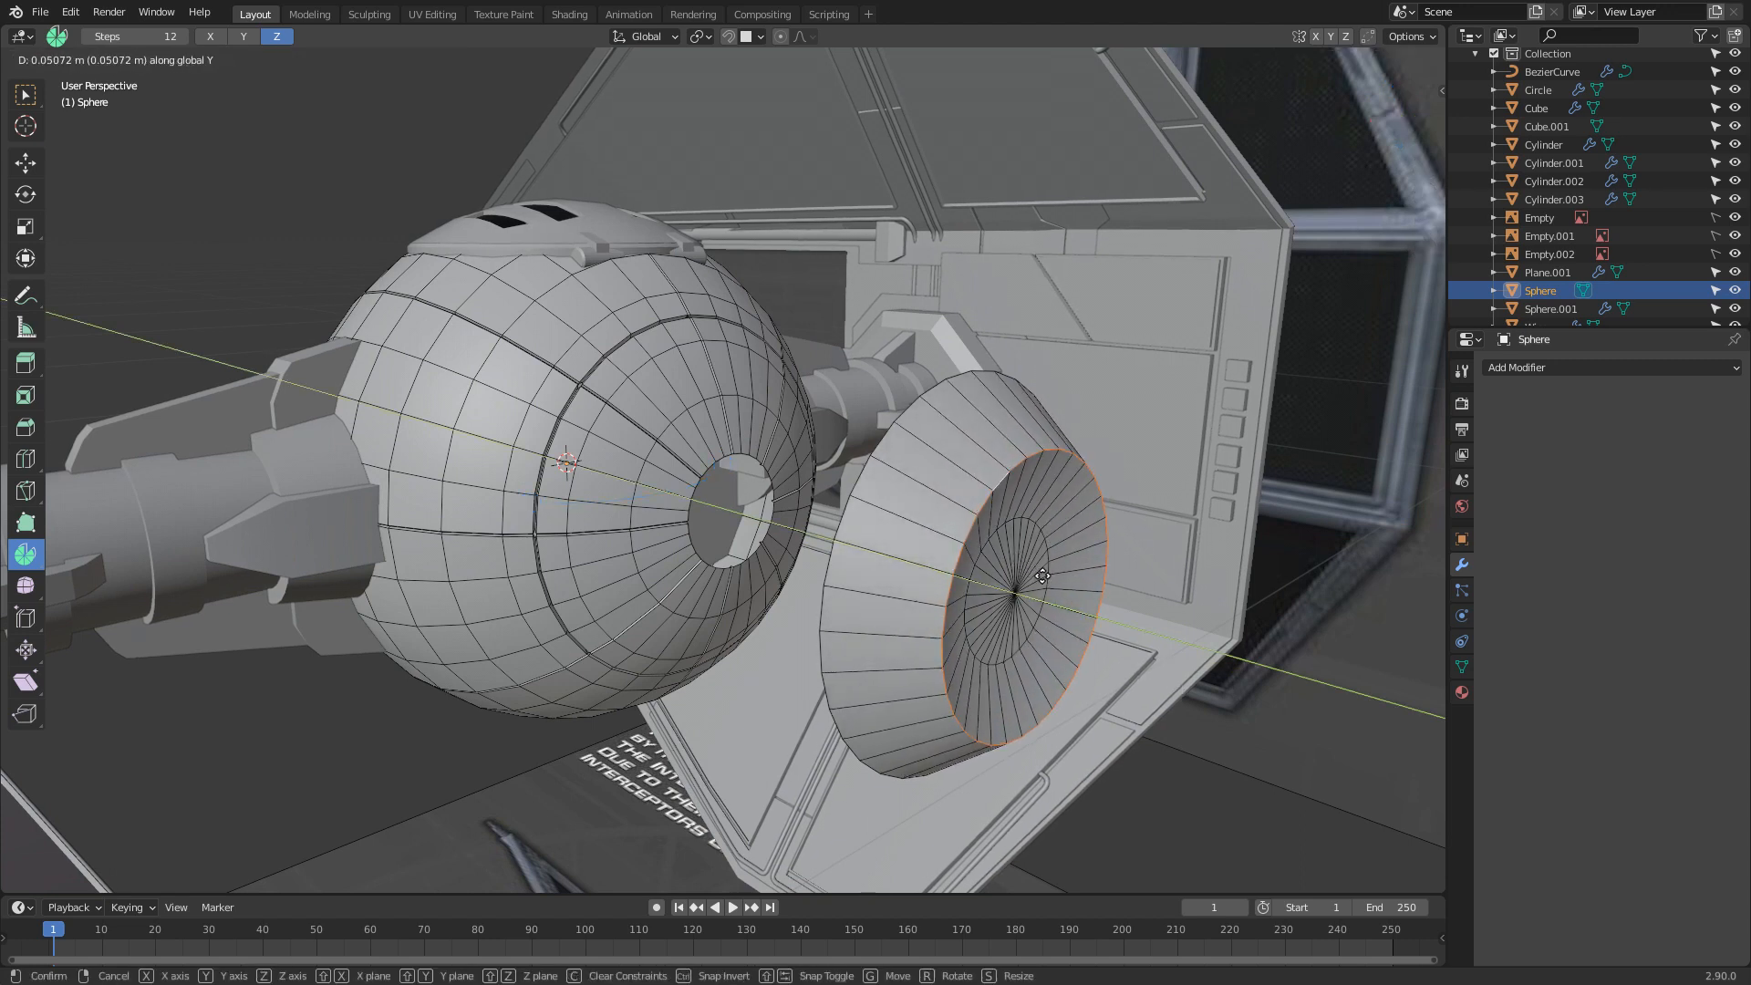
pyautogui.click(1042, 573)
# Add a loop cut just inside the rear cap's rim with a slide factor of -0.764 and move it 0.00326 m along Y
pyautogui.hotkey('ctrl', 'r')
pyautogui.click(1067, 524)
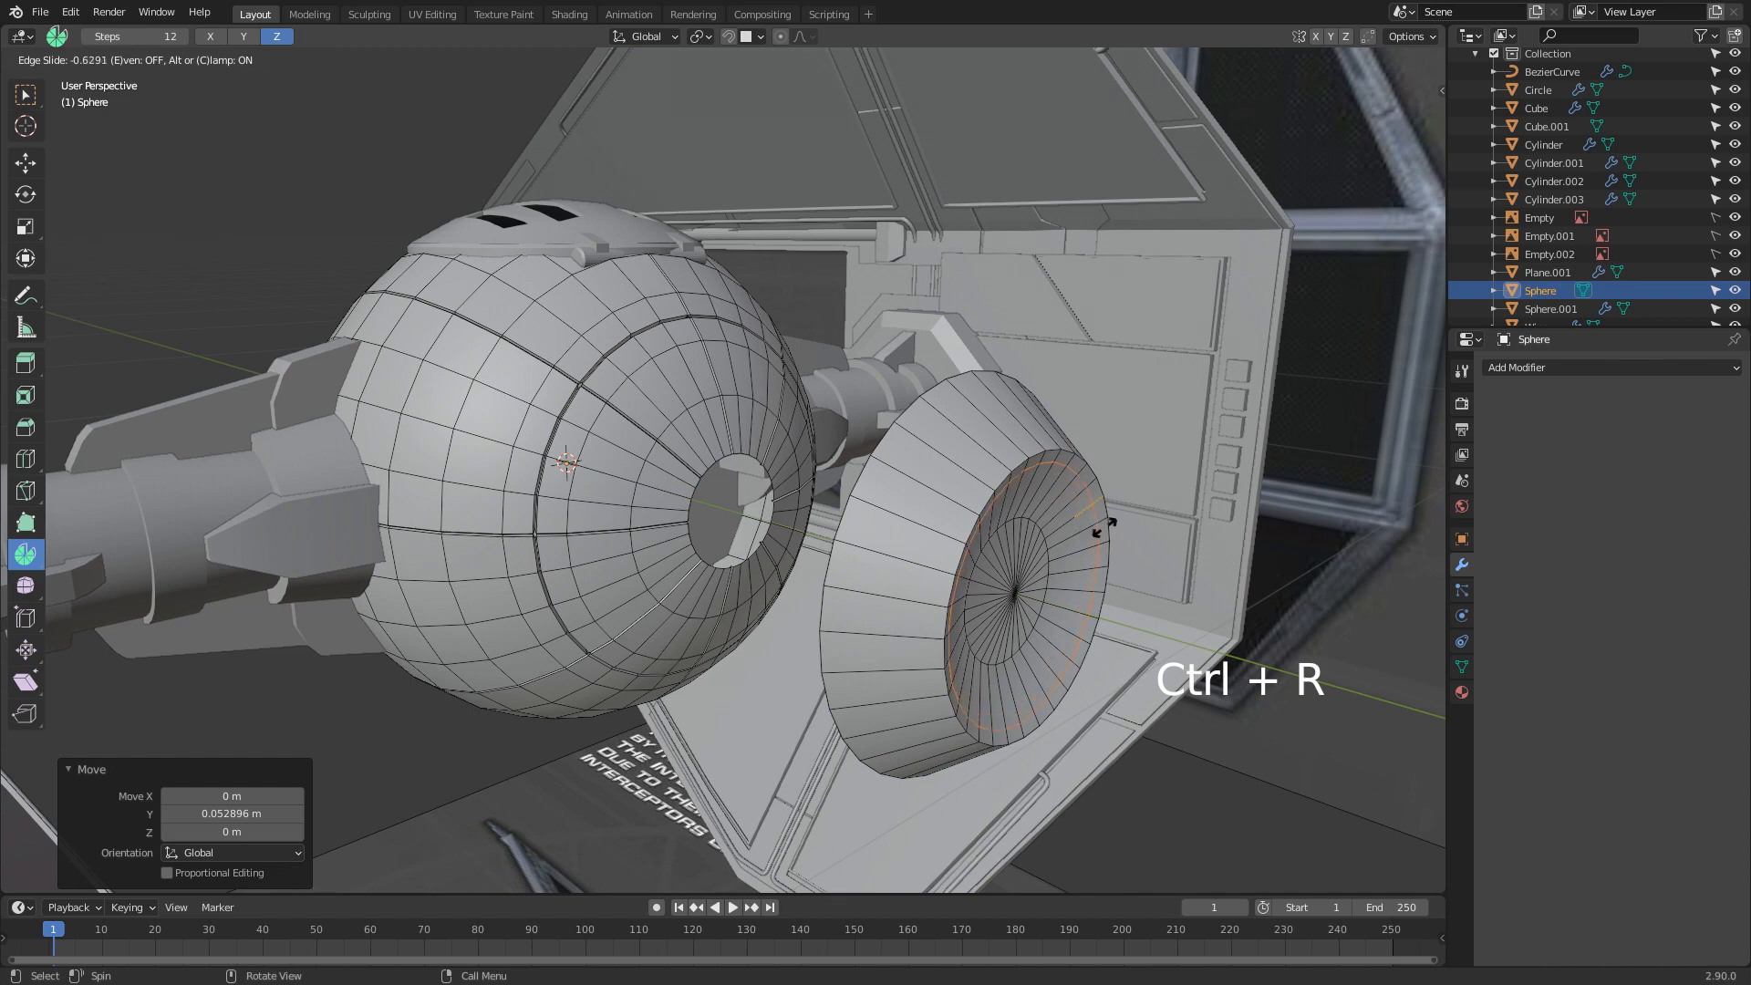
pyautogui.click(1111, 538)
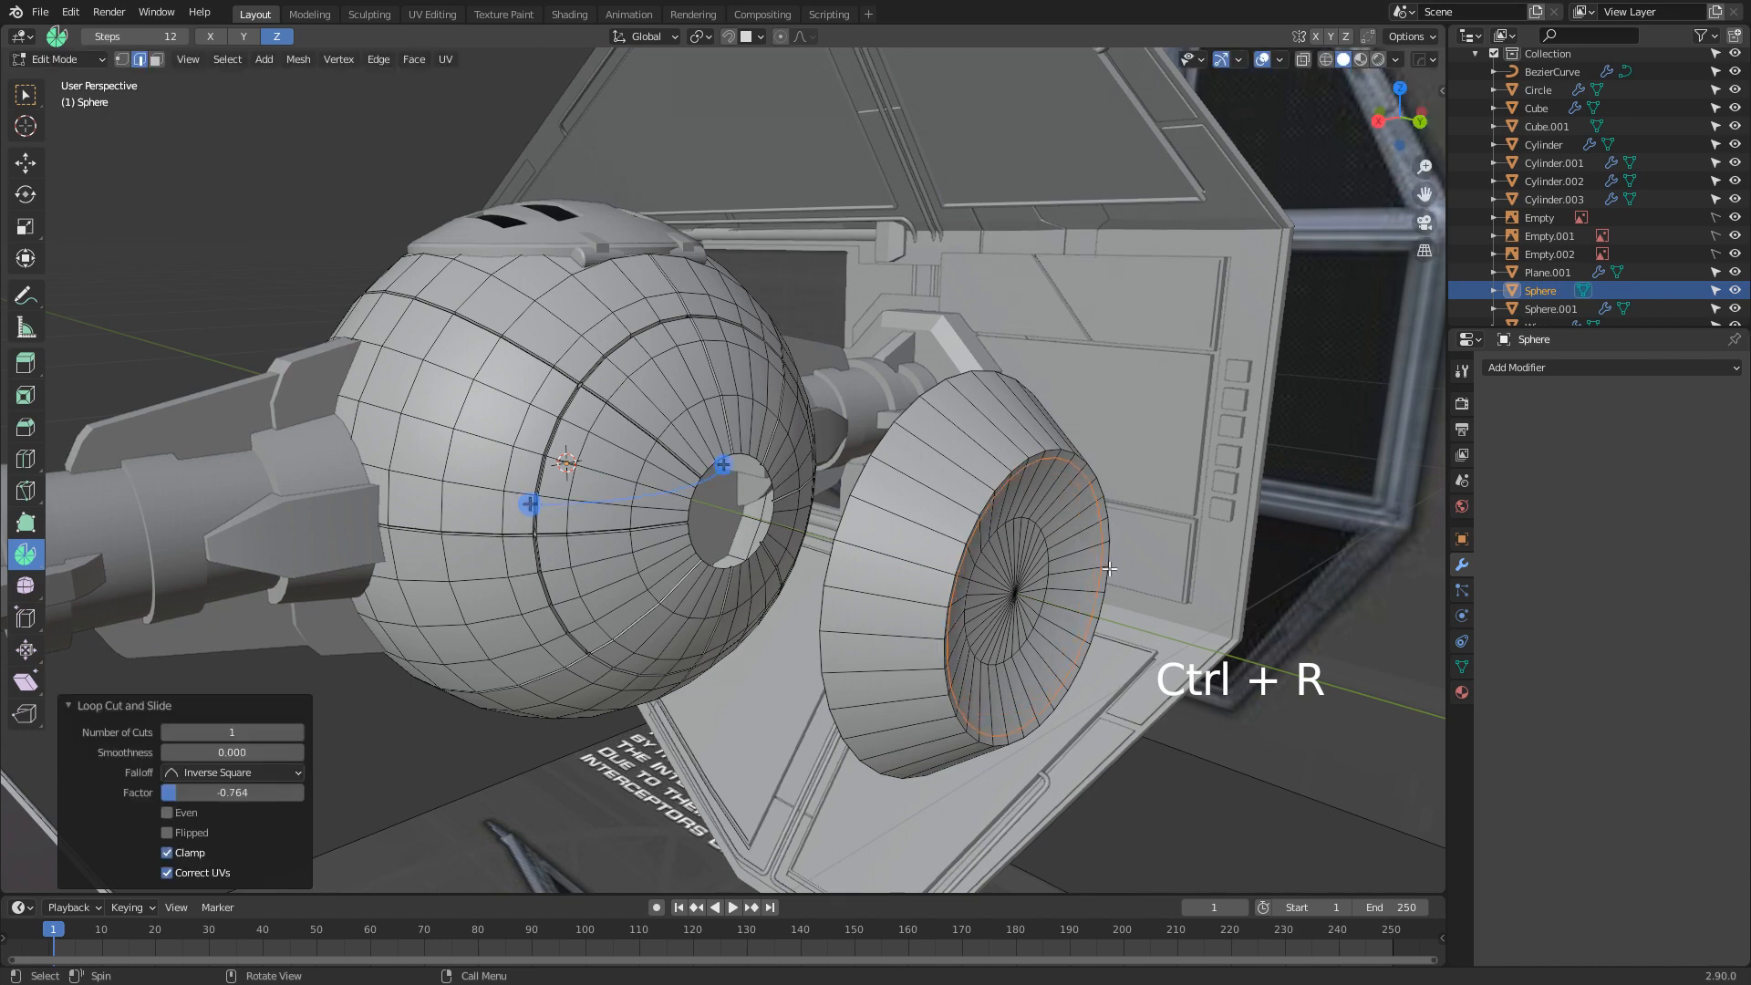
pyautogui.press('g')
pyautogui.keyDown('shift'); pyautogui.click(991, 547); pyautogui.keyUp('shift')
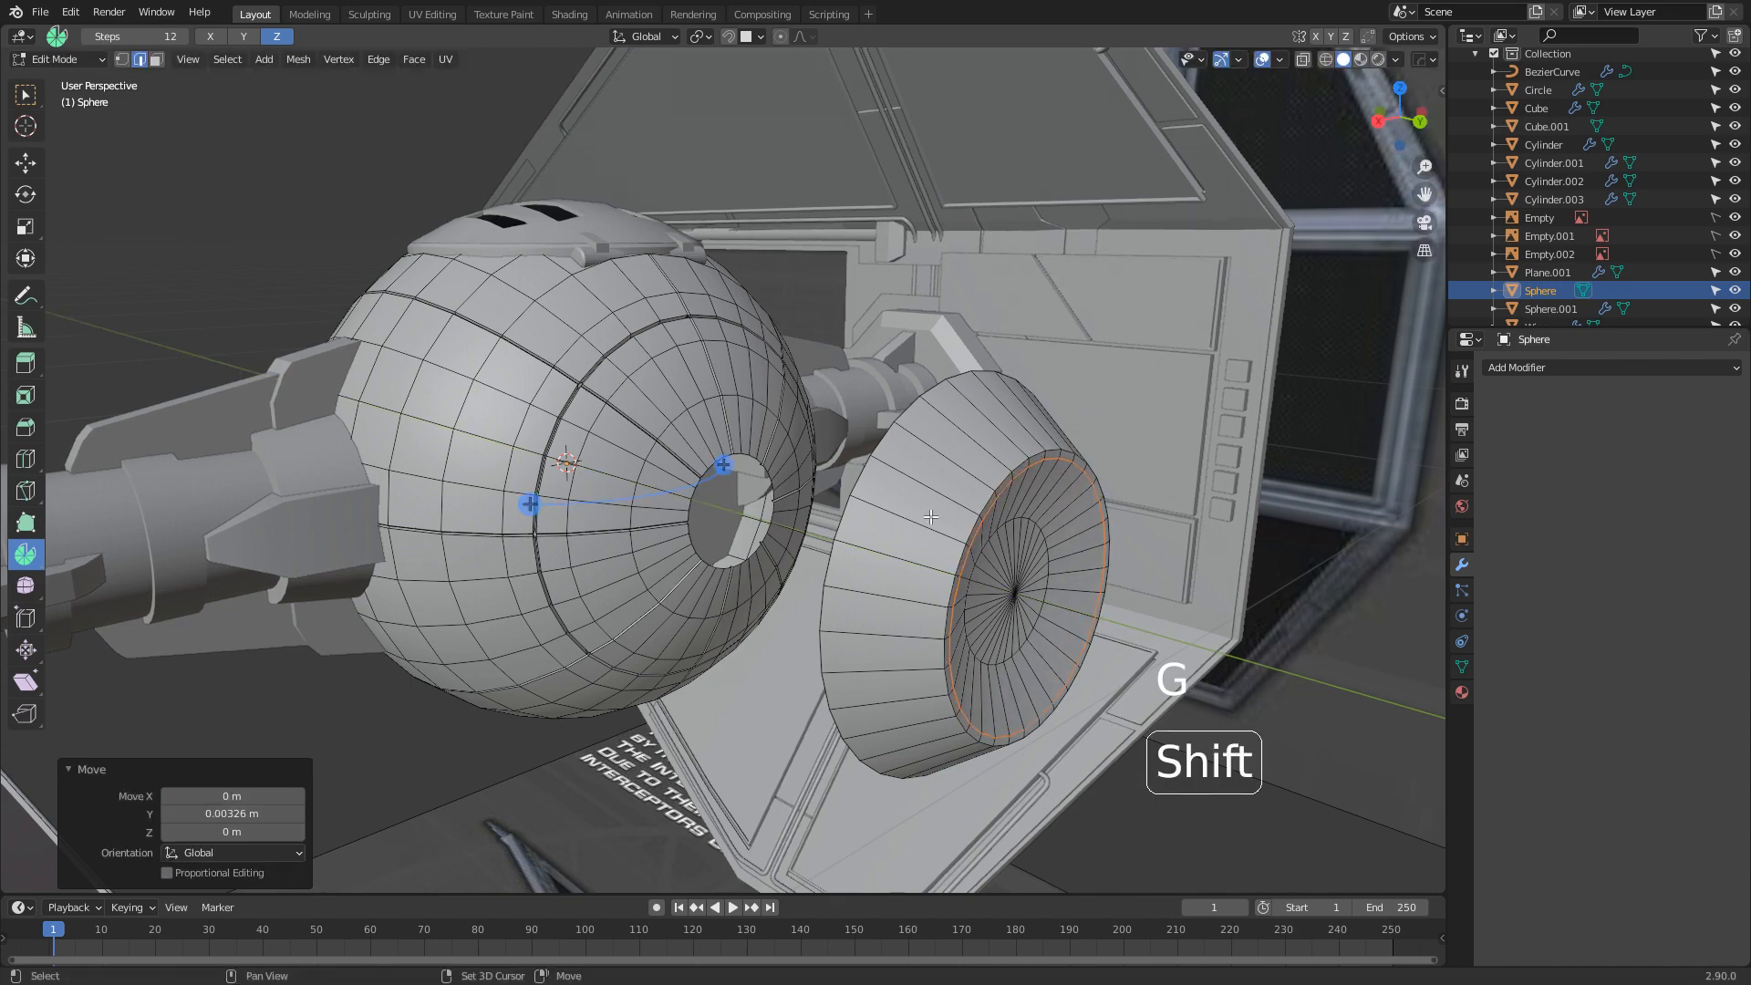
# Select the entire detached rear cap and move it -0.41977 m along Y back onto the cockpit ball
pyautogui.moveTo(992, 547); pyautogui.dragTo(989, 532, button='middle')
pyautogui.hotkey('ctrl', 'l')
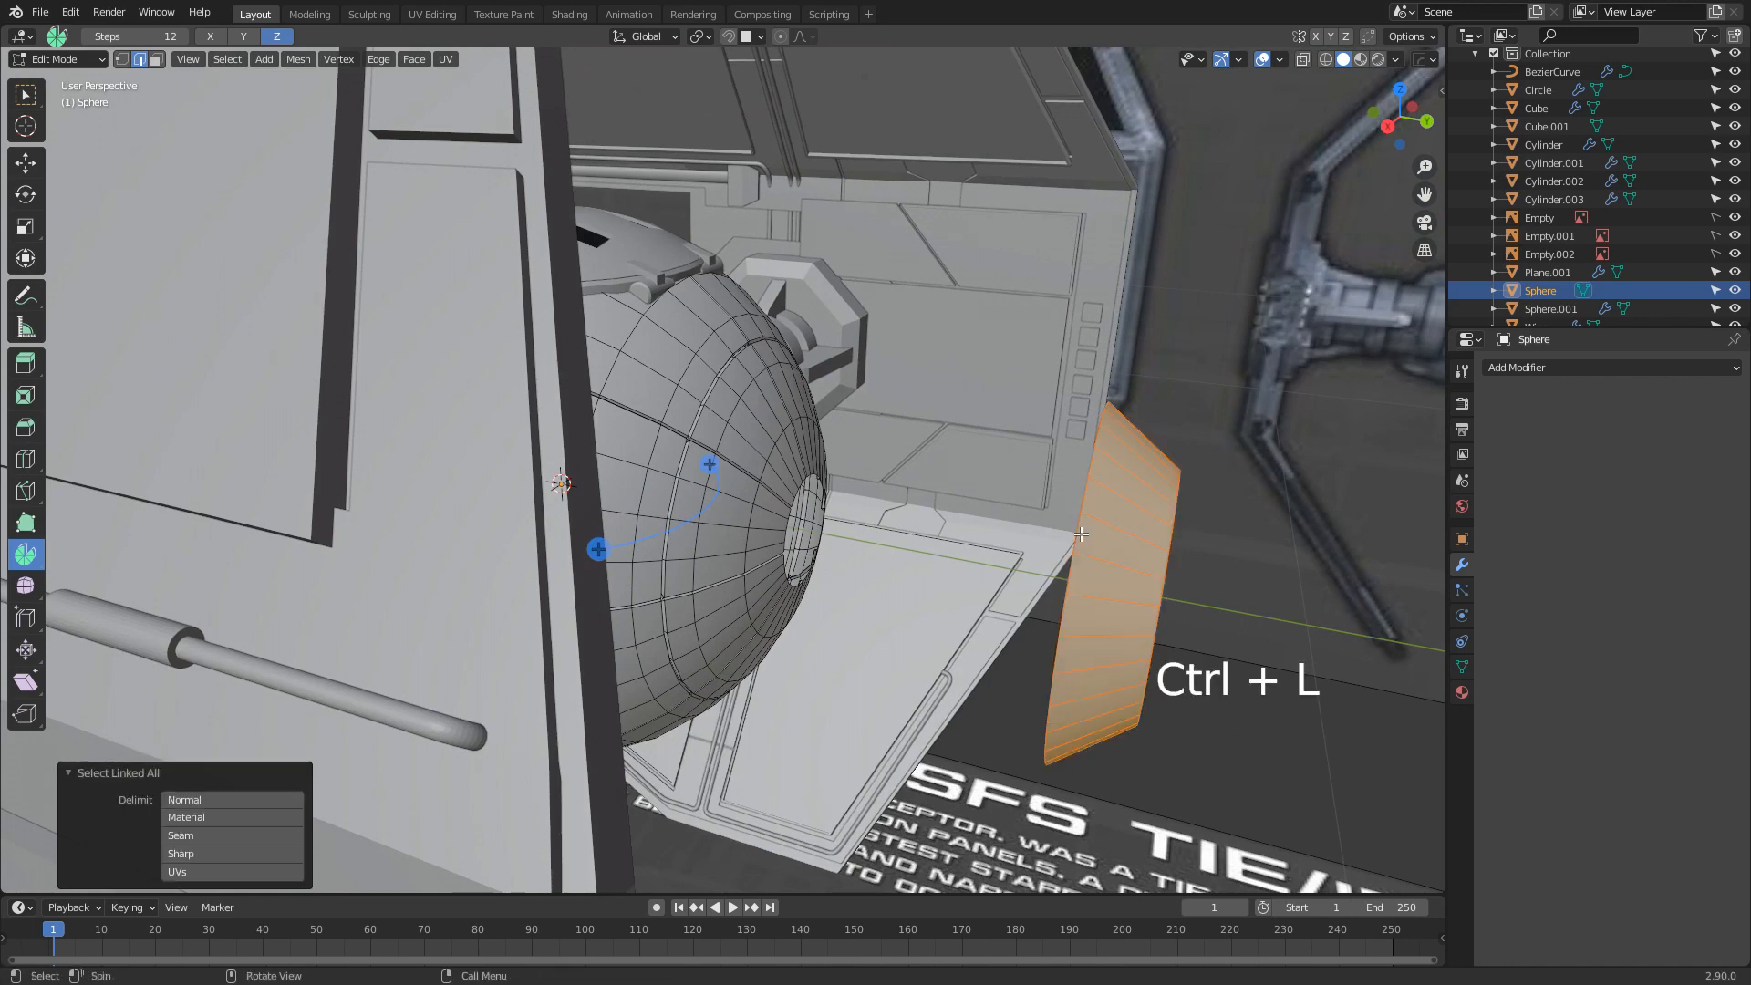
pyautogui.press('g')
pyautogui.press('shift')
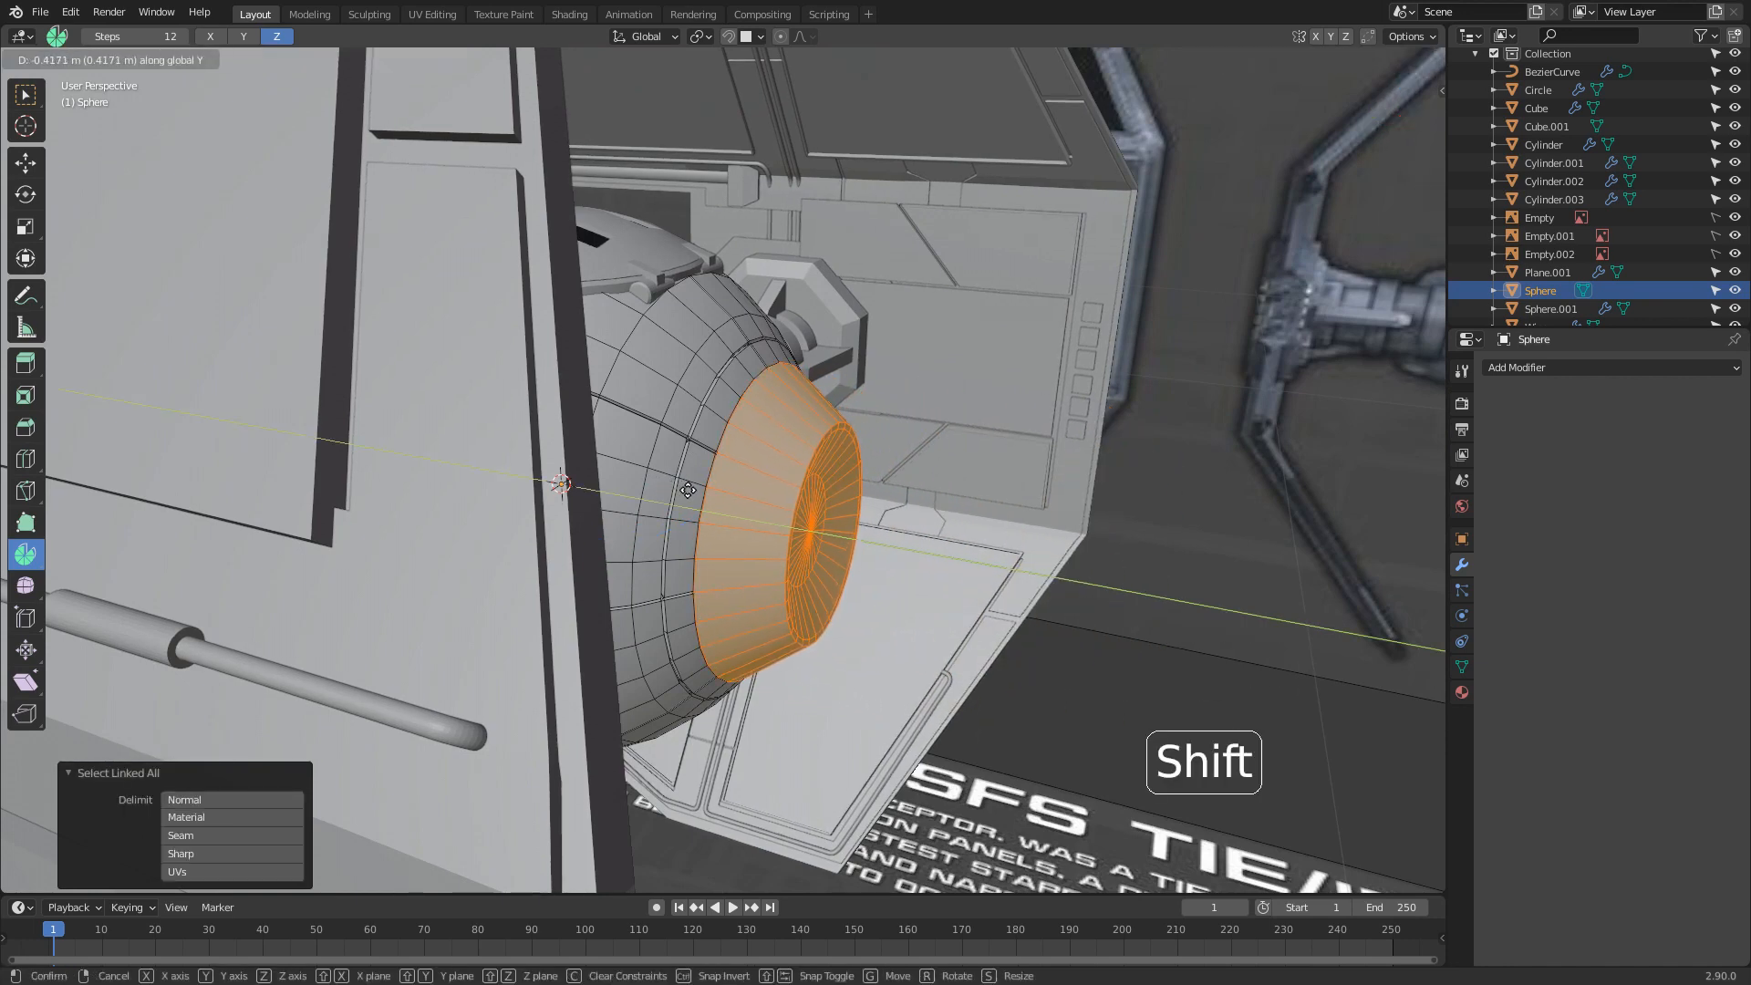
pyautogui.click(676, 488)
# Hide the linked rear cap geometry and select the edge loop around the ball's rear opening
pyautogui.moveTo(676, 489)
pyautogui.mouseDown(button='middle')
pyautogui.moveTo(581, 588)
pyautogui.moveTo(826, 518)
pyautogui.mouseUp(button='middle')
pyautogui.scroll(2, 641, 518)
pyautogui.scroll(2, 826, 518)
pyautogui.press('z')
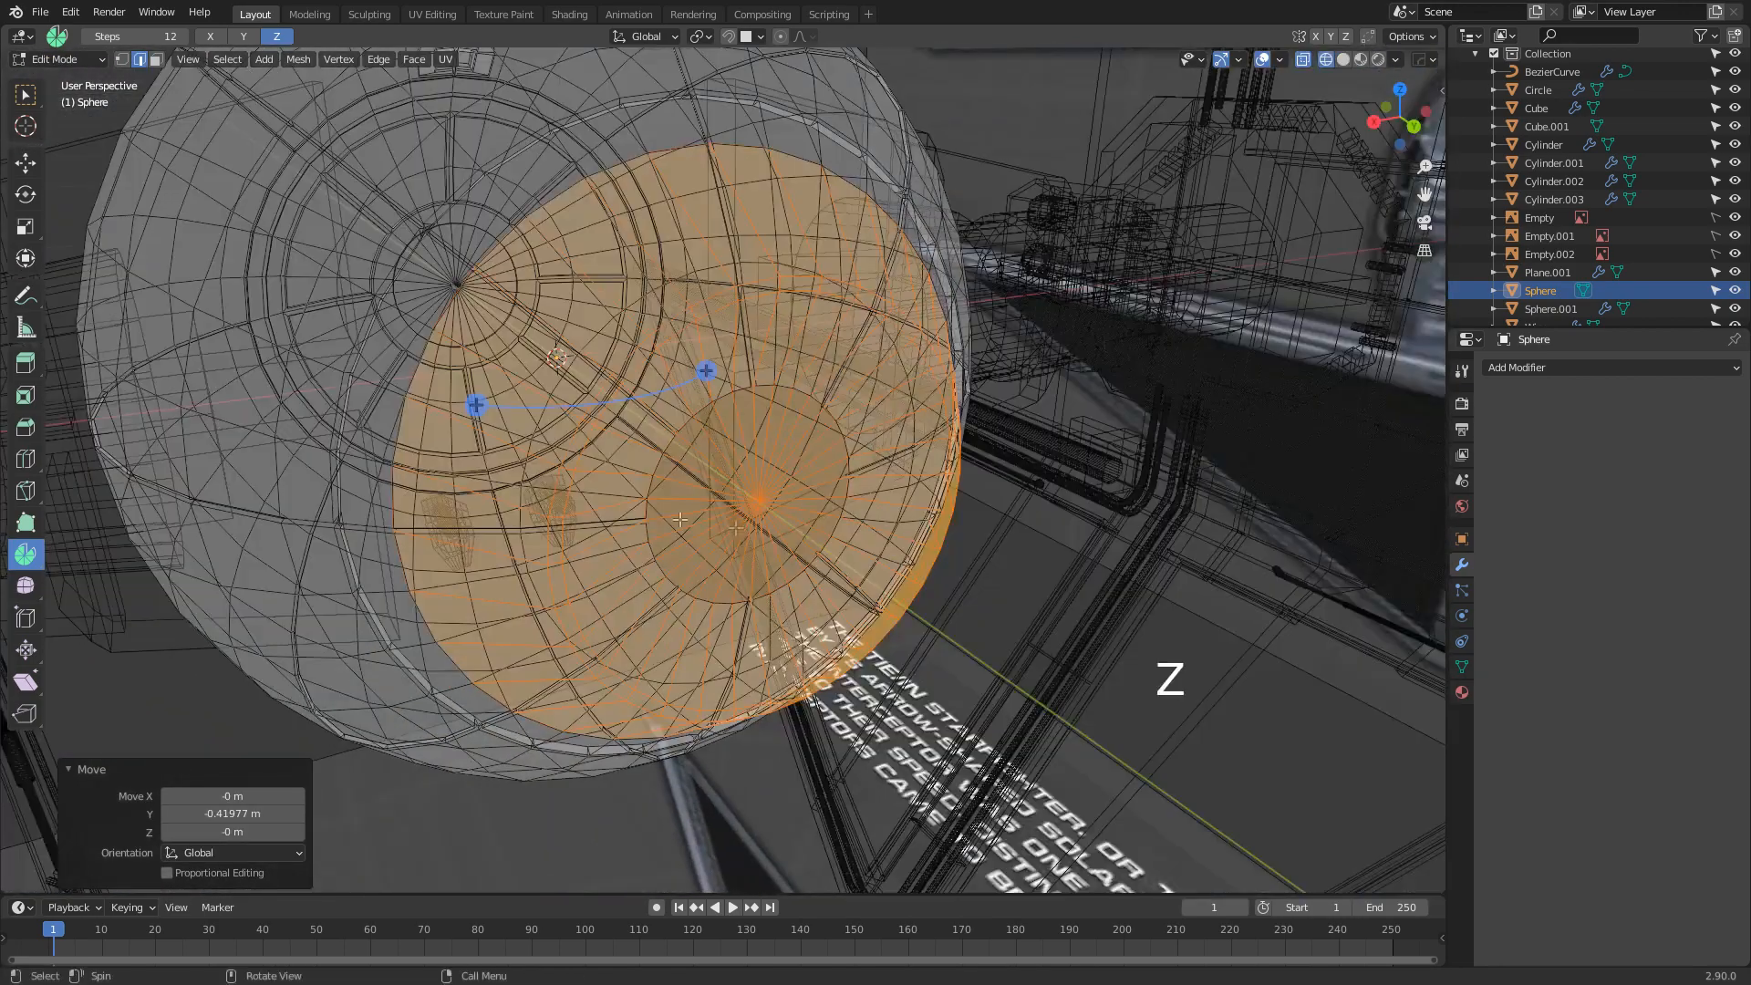
pyautogui.keyDown('alt'); pyautogui.click(830, 541); pyautogui.keyUp('alt')
pyautogui.scroll(1, 831, 543)
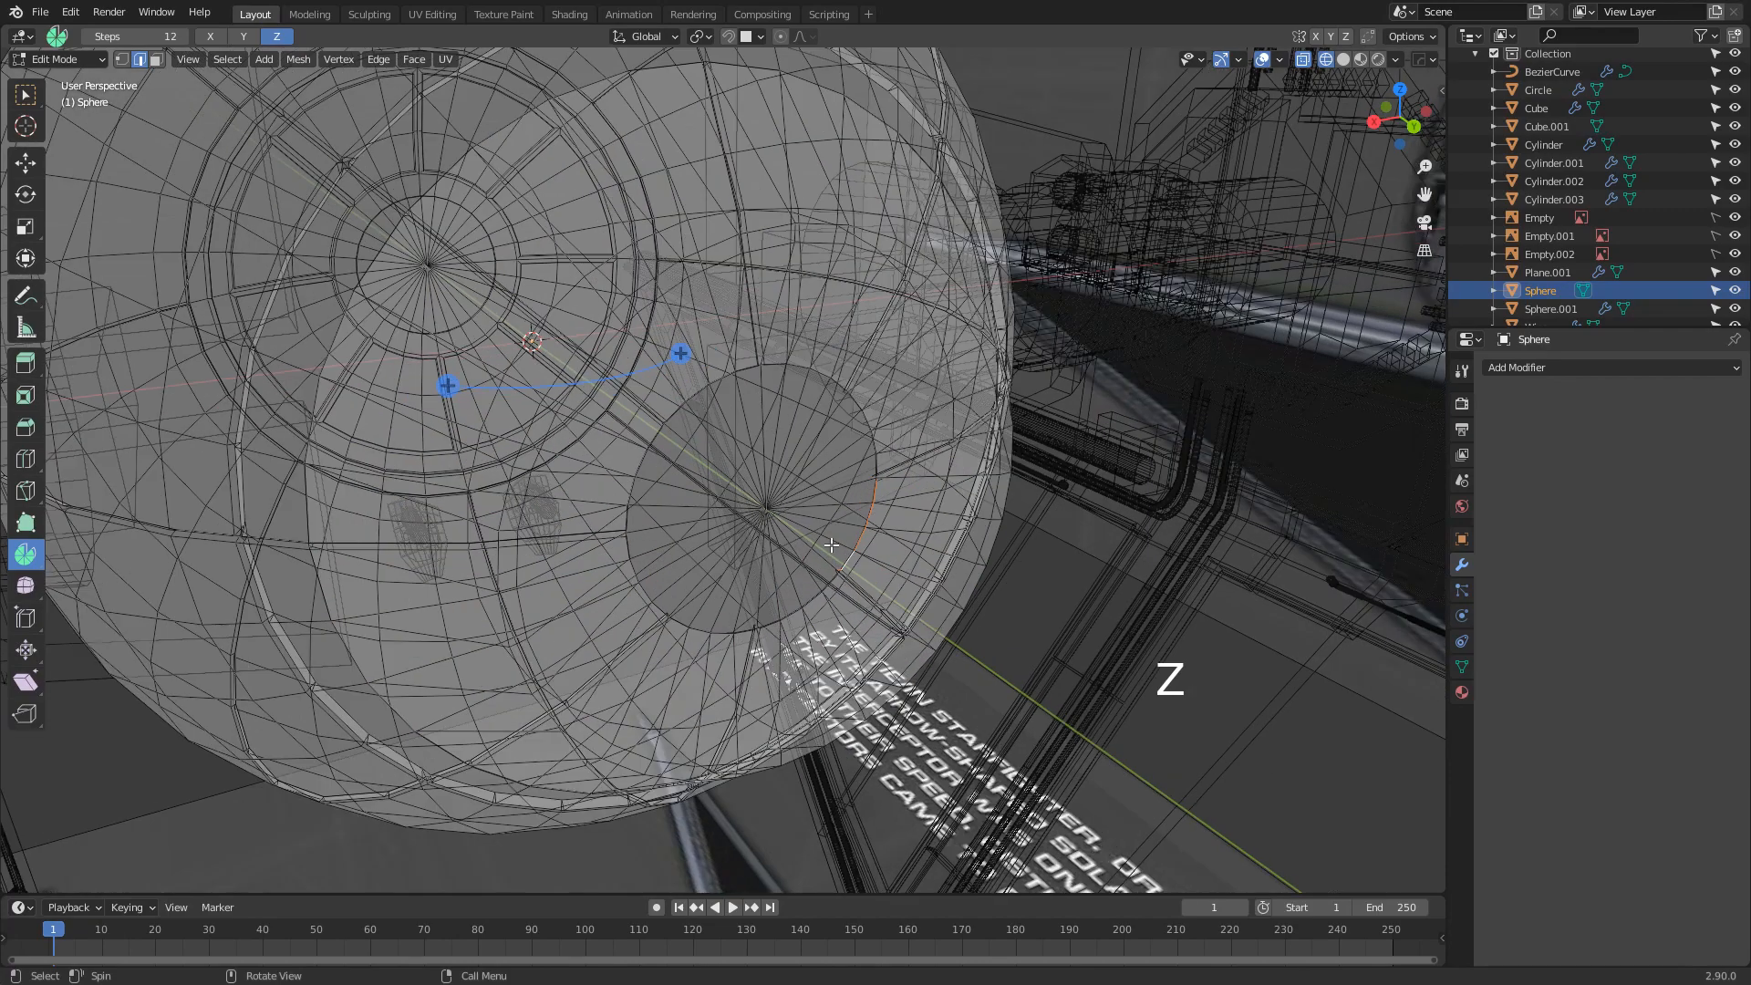
pyautogui.moveTo(957, 540); pyautogui.dragTo(695, 441, button='middle')
pyautogui.hotkey('ctrl', 'l')
pyautogui.press('h')
pyautogui.keyDown('alt'); pyautogui.click(698, 439); pyautogui.keyUp('alt')
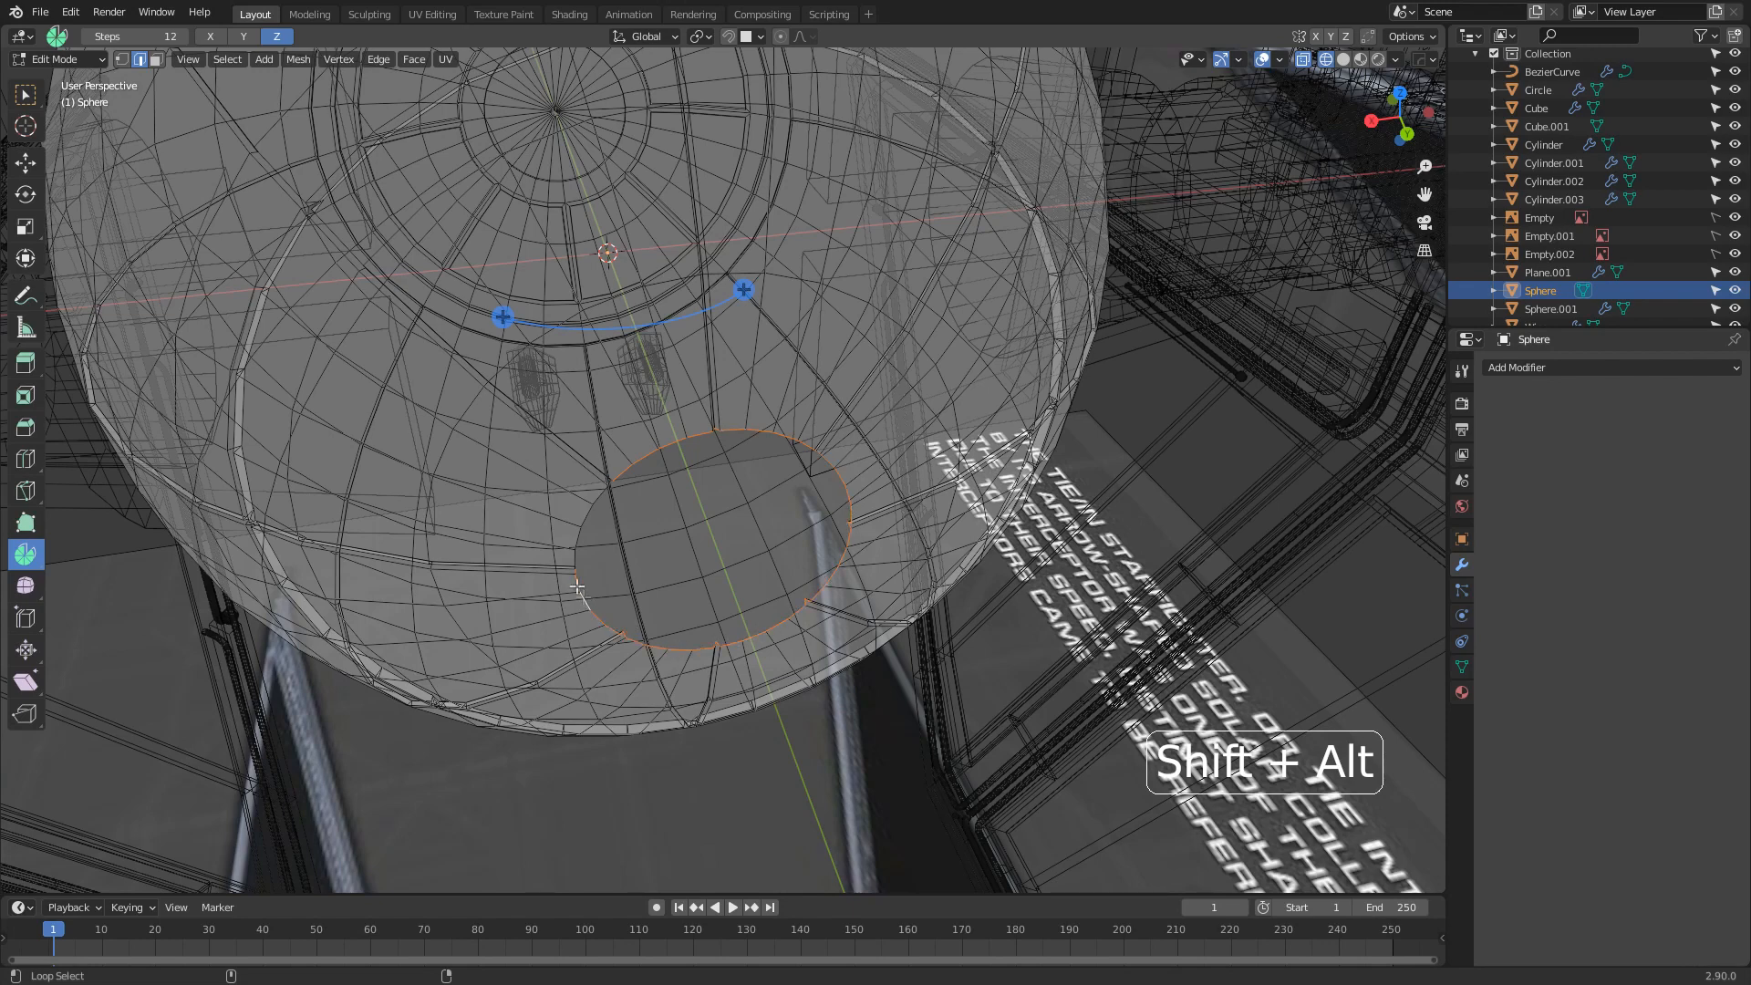
# Try deleting the vertices of the rear opening's edge loop and undo the deletion
pyautogui.press('Delete')
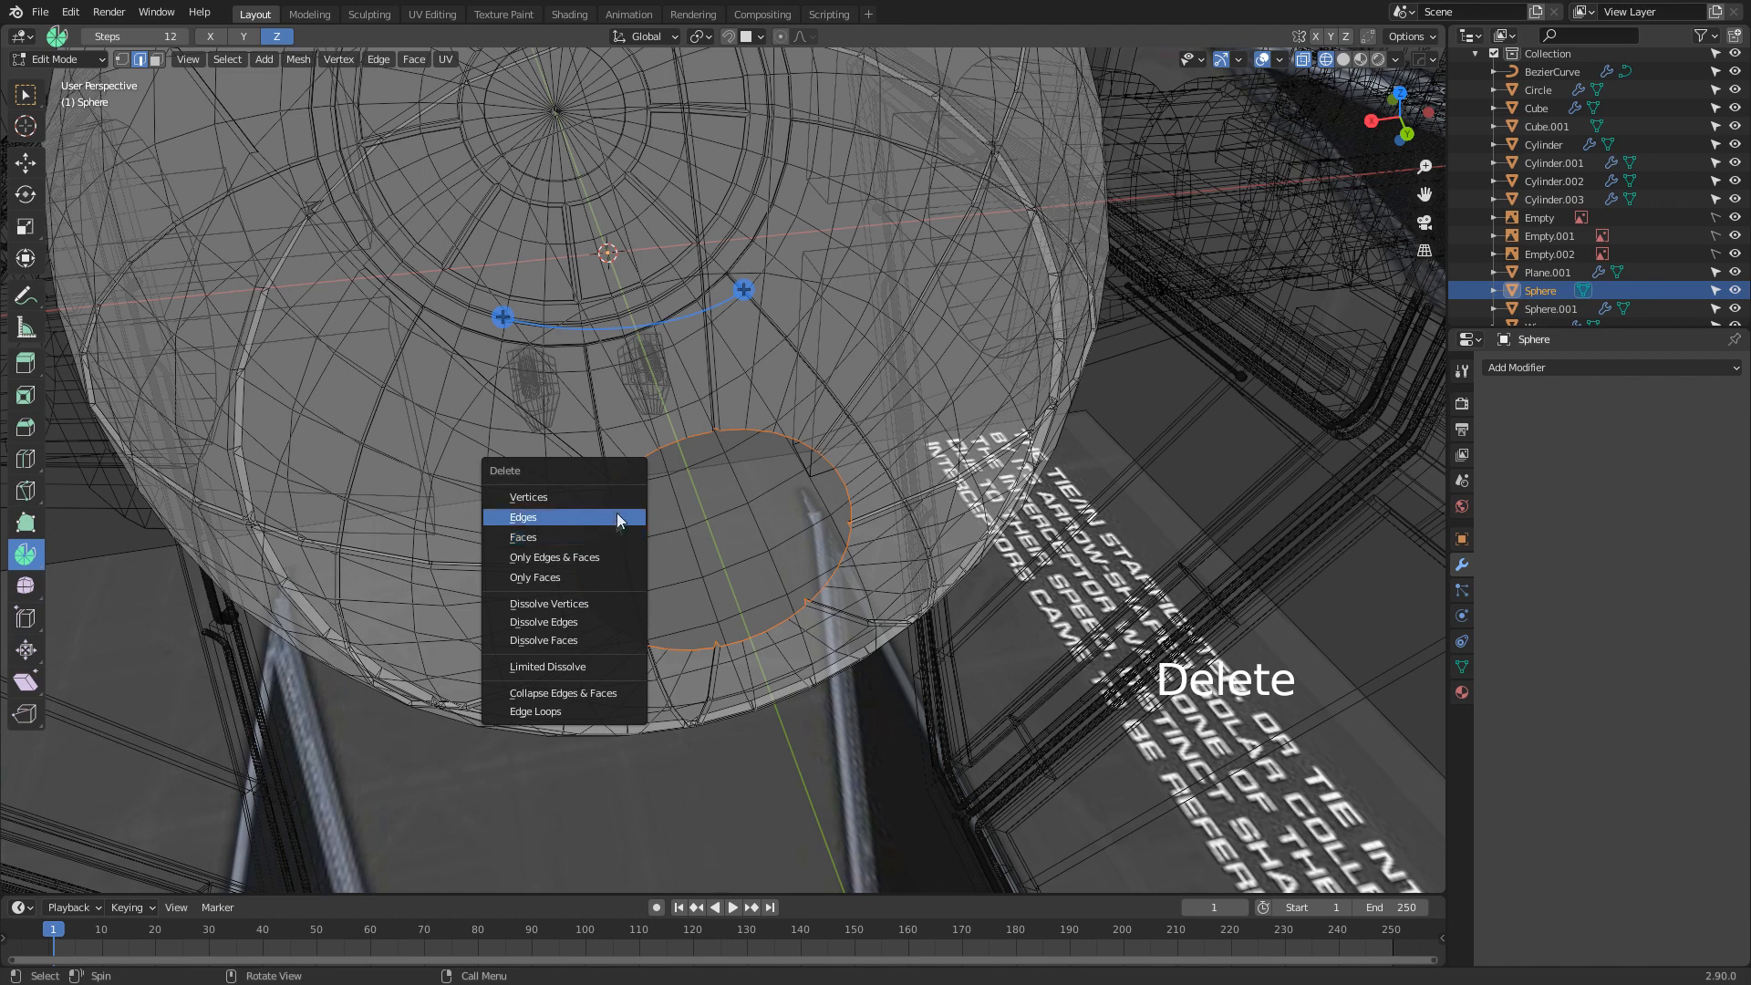
pyautogui.click(617, 496)
pyautogui.press('z')
pyautogui.click(721, 533)
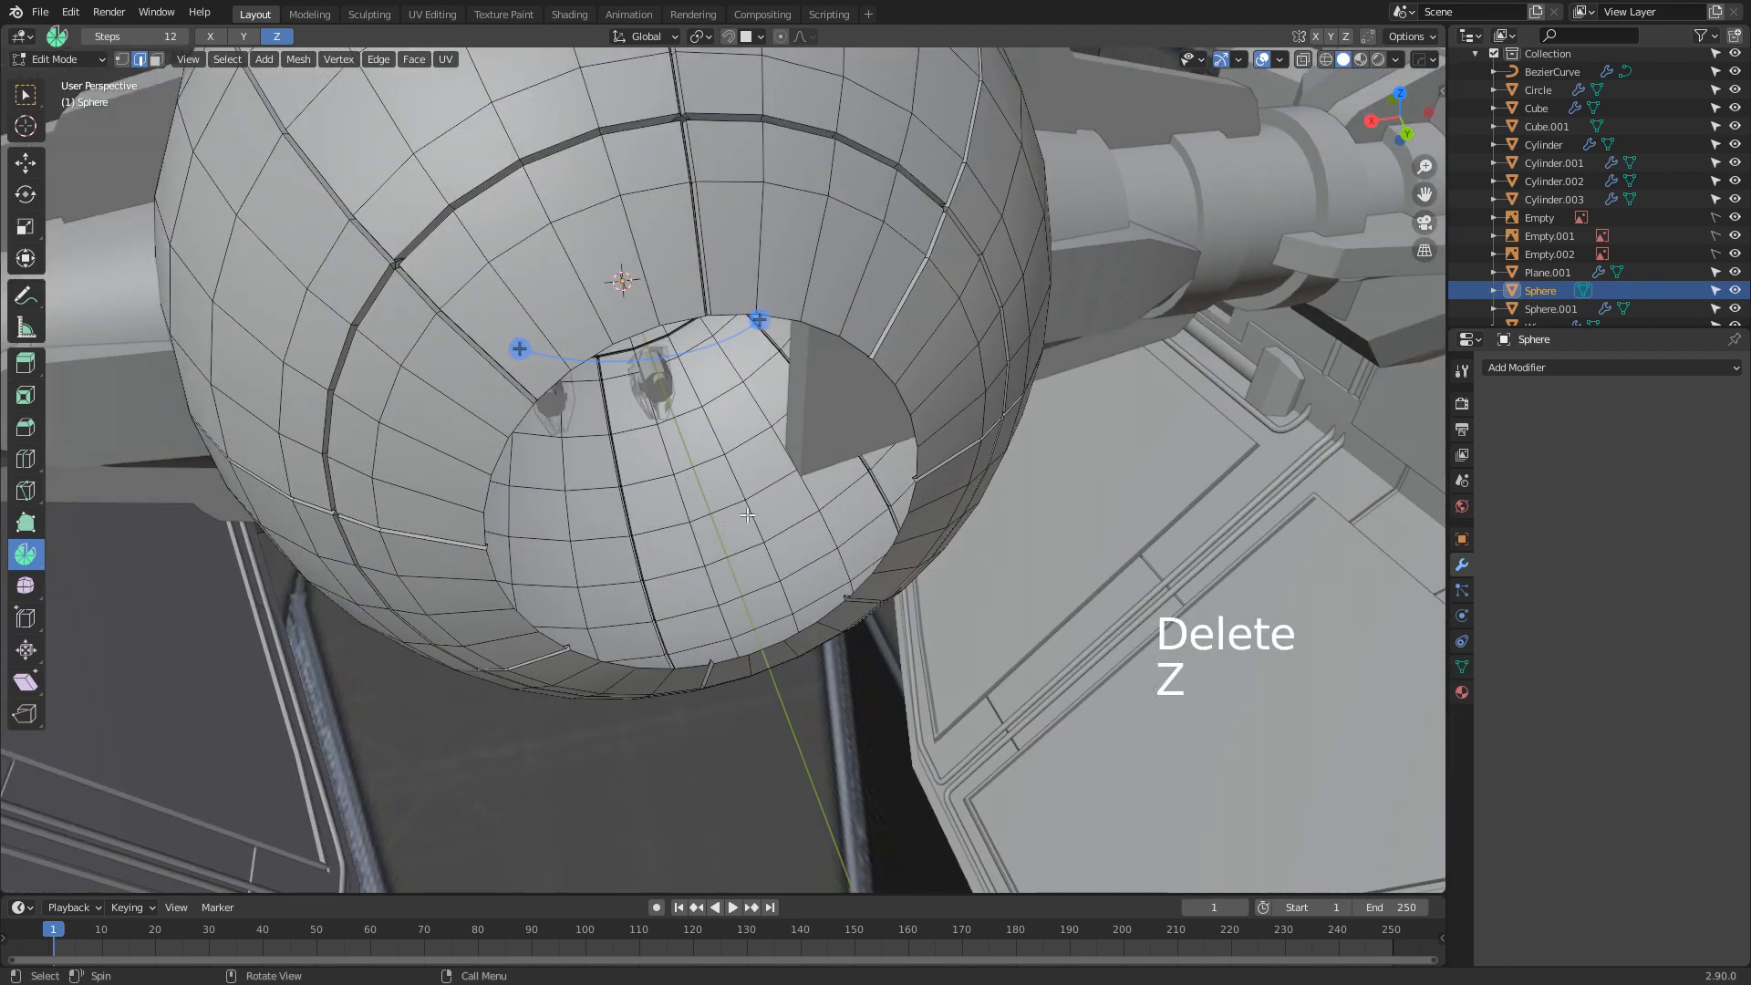
pyautogui.hotkey('ctrl', 'z')
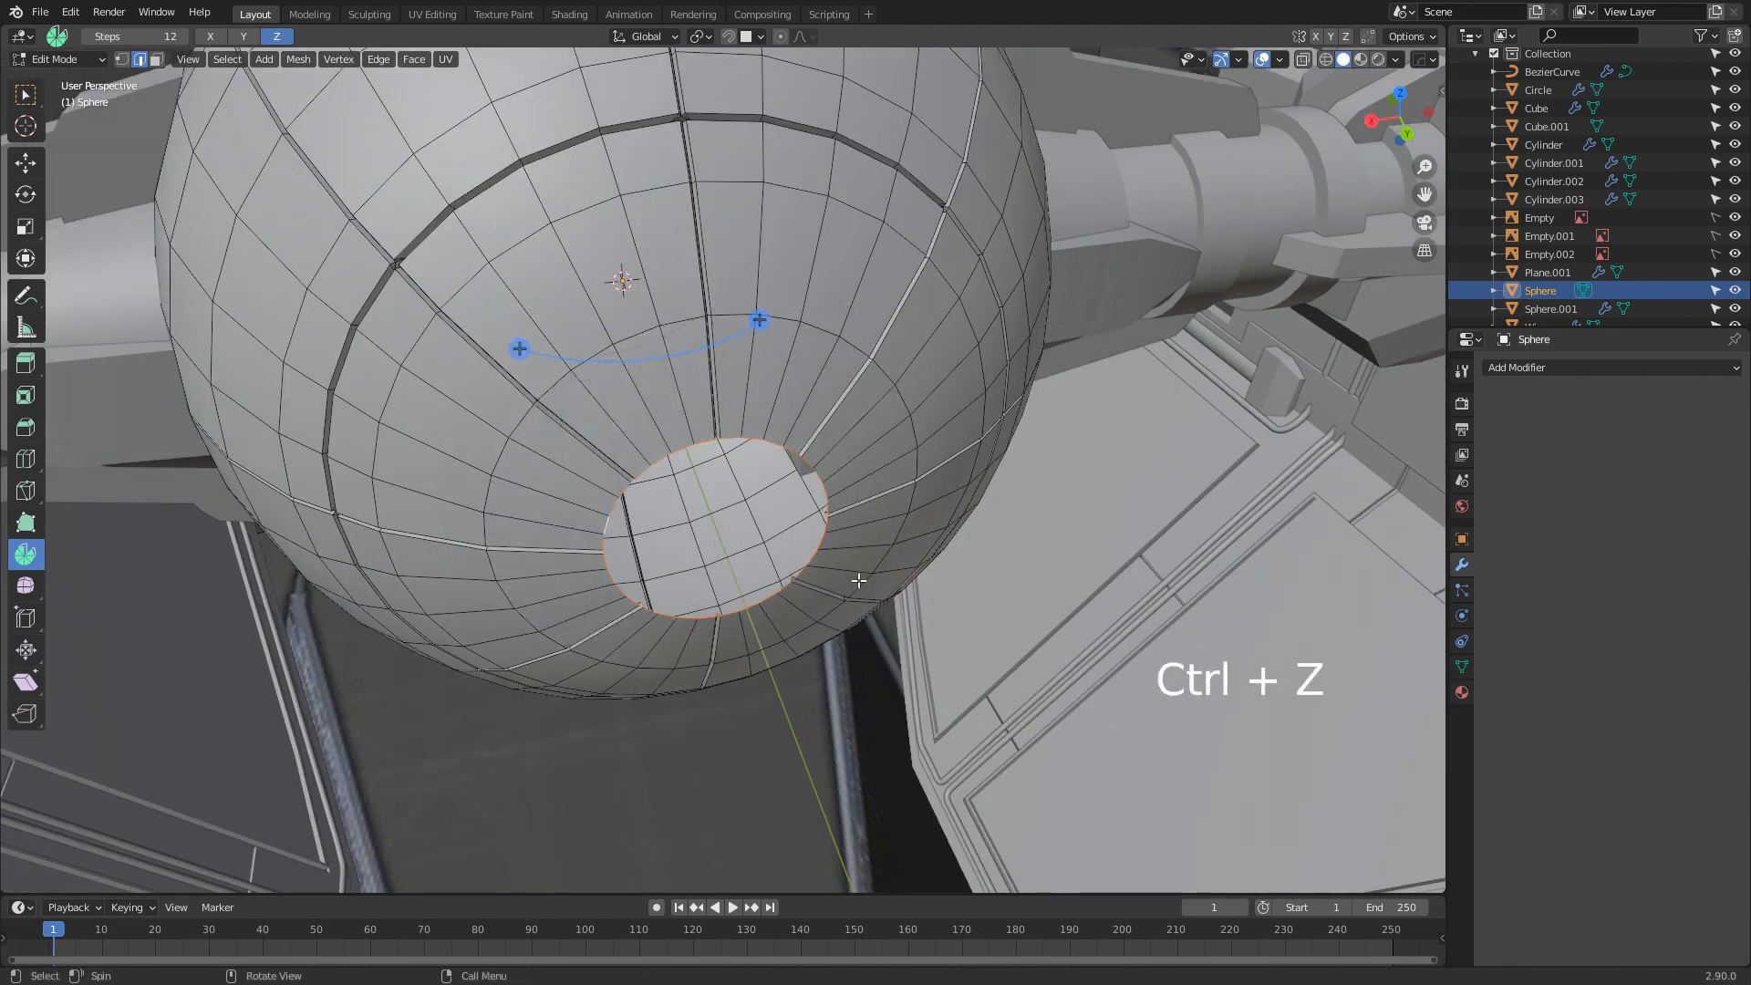
# Edge-slide both halves of the rear opening's loop outward with factors of -0.783 and 0.802 to enlarge the hole
pyautogui.press('g')
pyautogui.press('g')
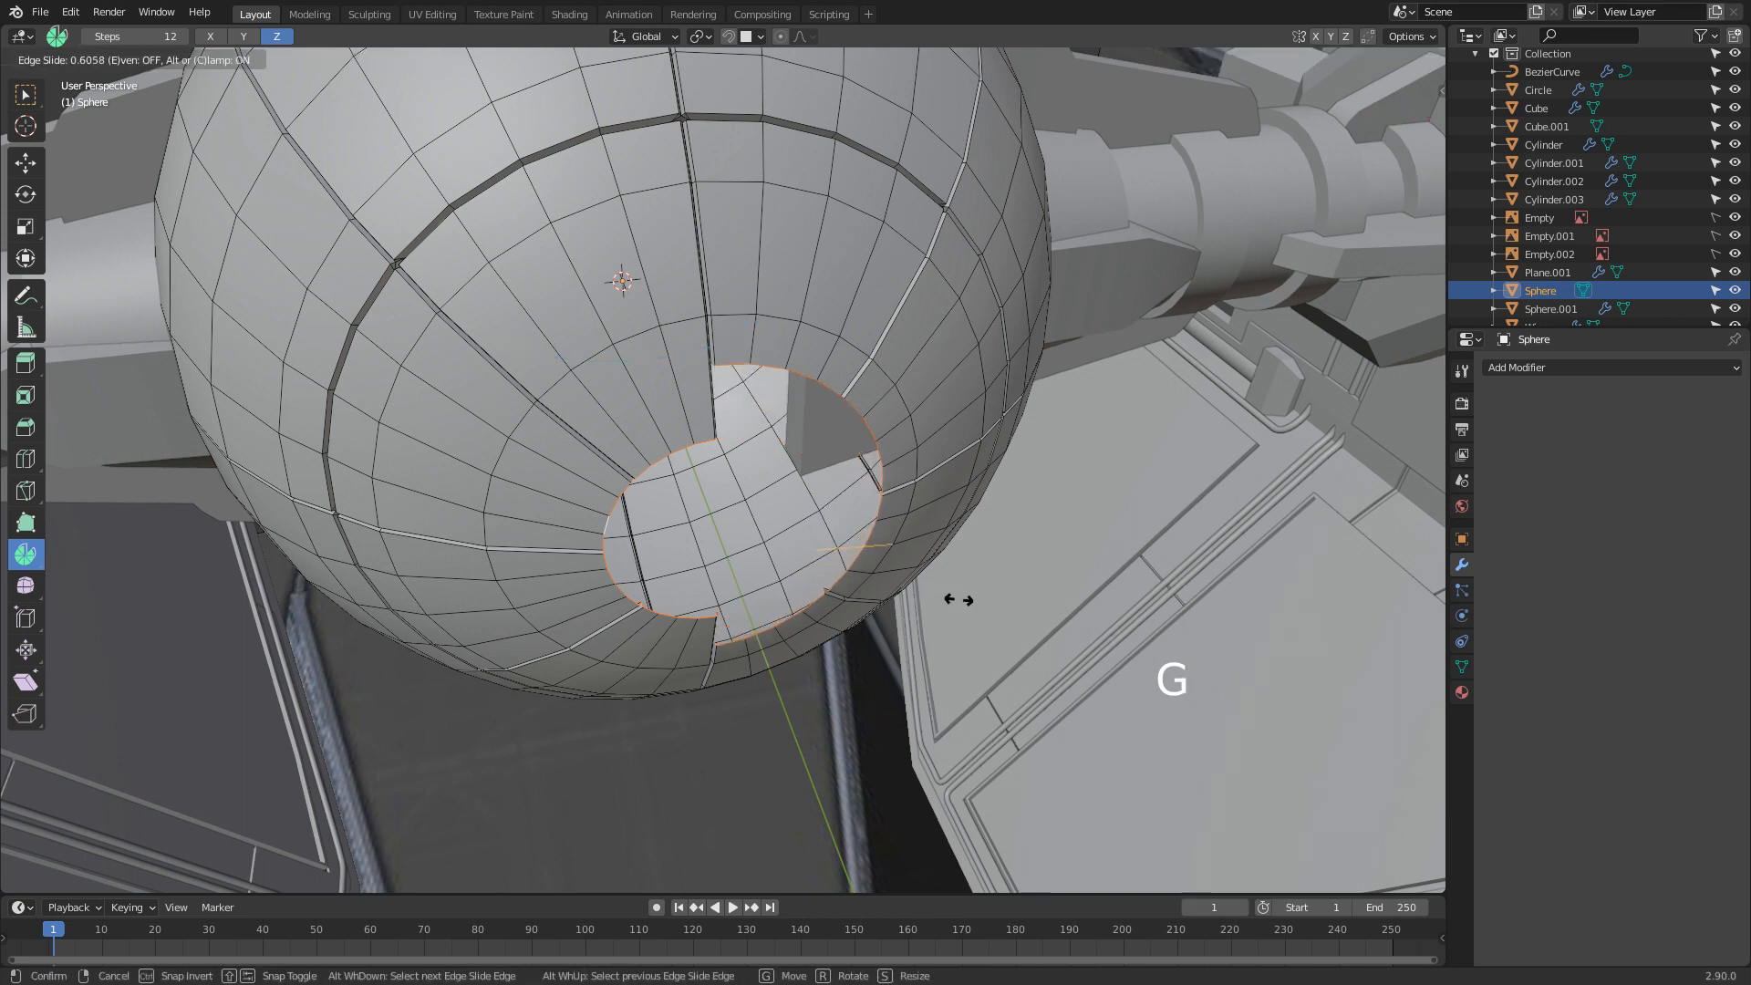
pyautogui.click(908, 625)
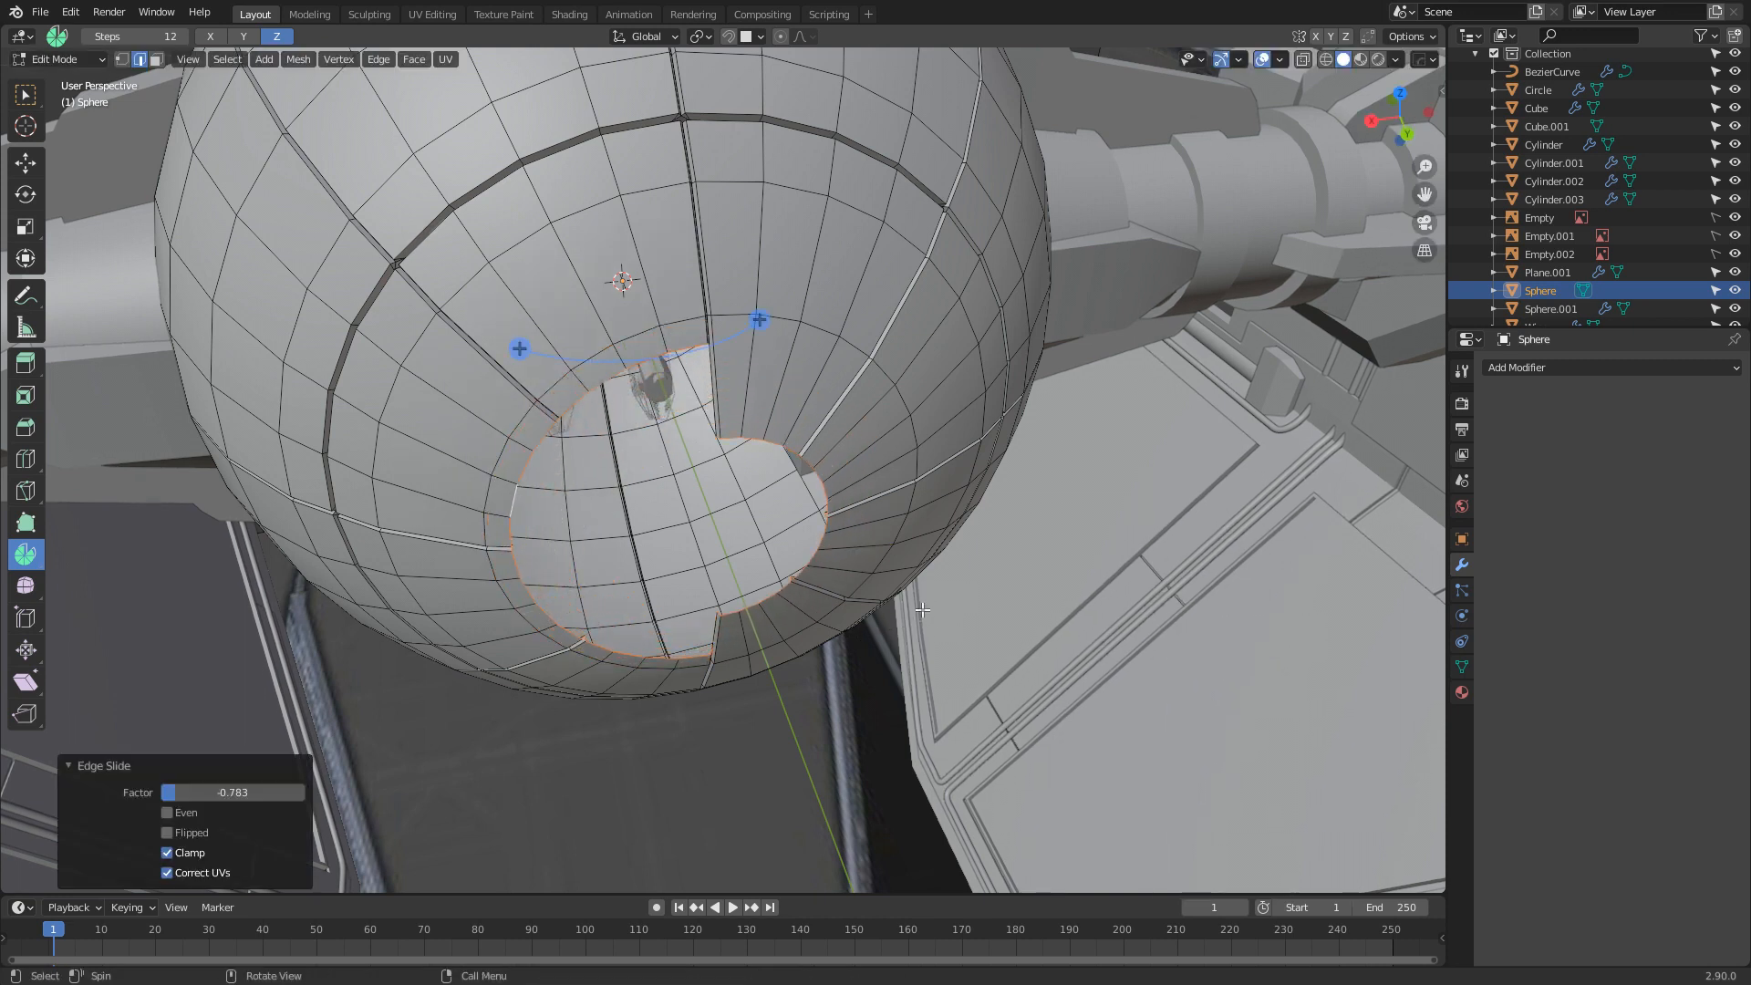
pyautogui.press('g')
pyautogui.press('g')
pyautogui.click(951, 602)
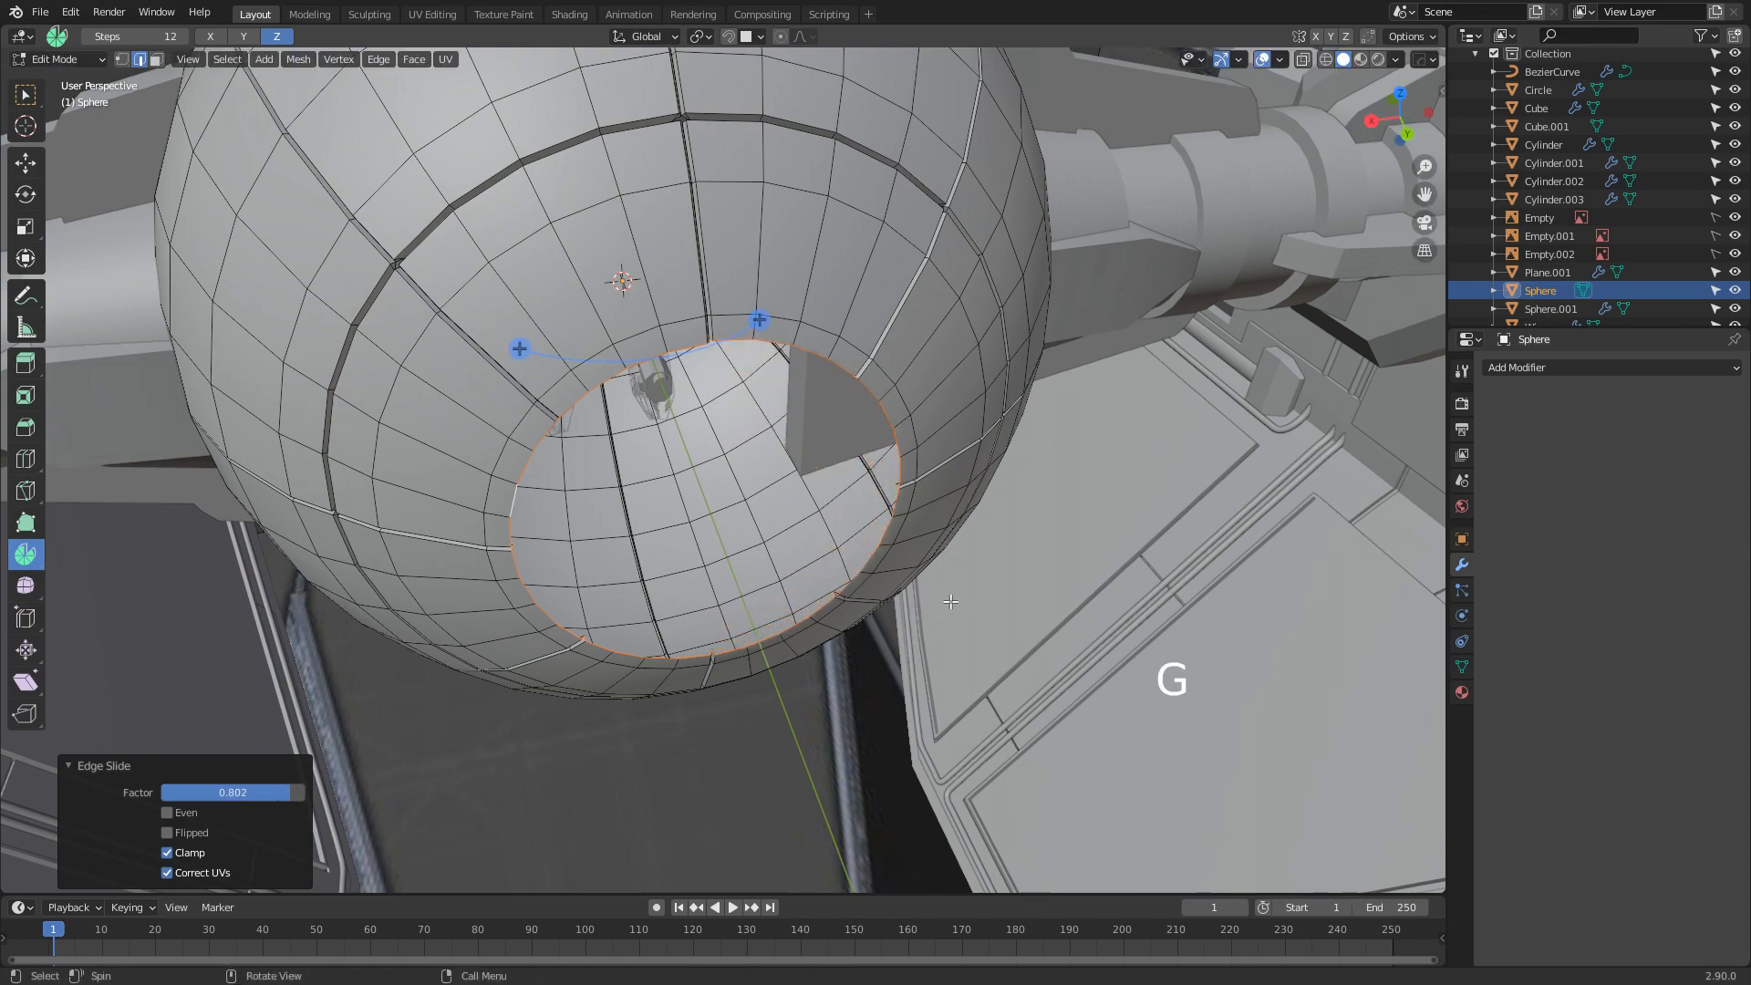
# Reveal the hidden rear cap and scale its inner edge loop up by a factor of about 1.38
pyautogui.hotkey('alt', 'h')
pyautogui.press('Tab')
pyautogui.moveTo(950, 602); pyautogui.dragTo(580, 415, button='middle')
pyautogui.scroll(2, 823, 538)
pyautogui.press('Tab')
pyautogui.scroll(1, 673, 413)
pyautogui.moveTo(716, 305); pyautogui.dragTo(762, 312, button='middle')
pyautogui.keyDown('alt'); pyautogui.click(864, 362); pyautogui.keyUp('alt')
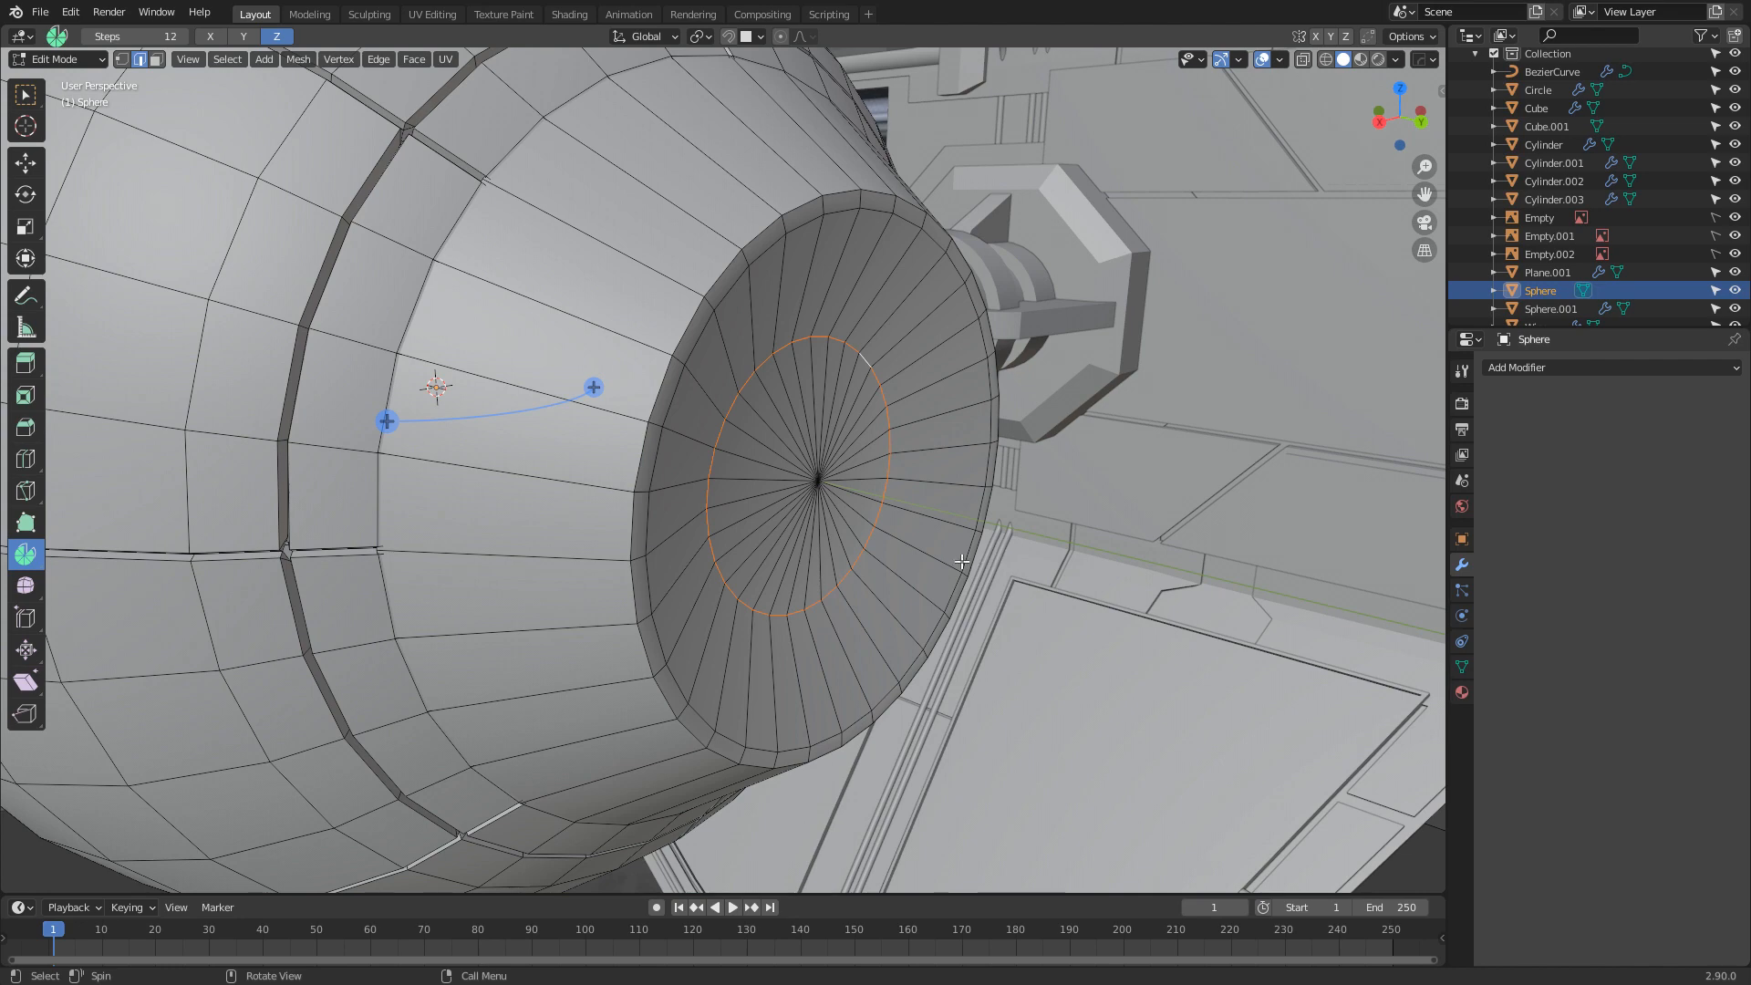
pyautogui.press('s')
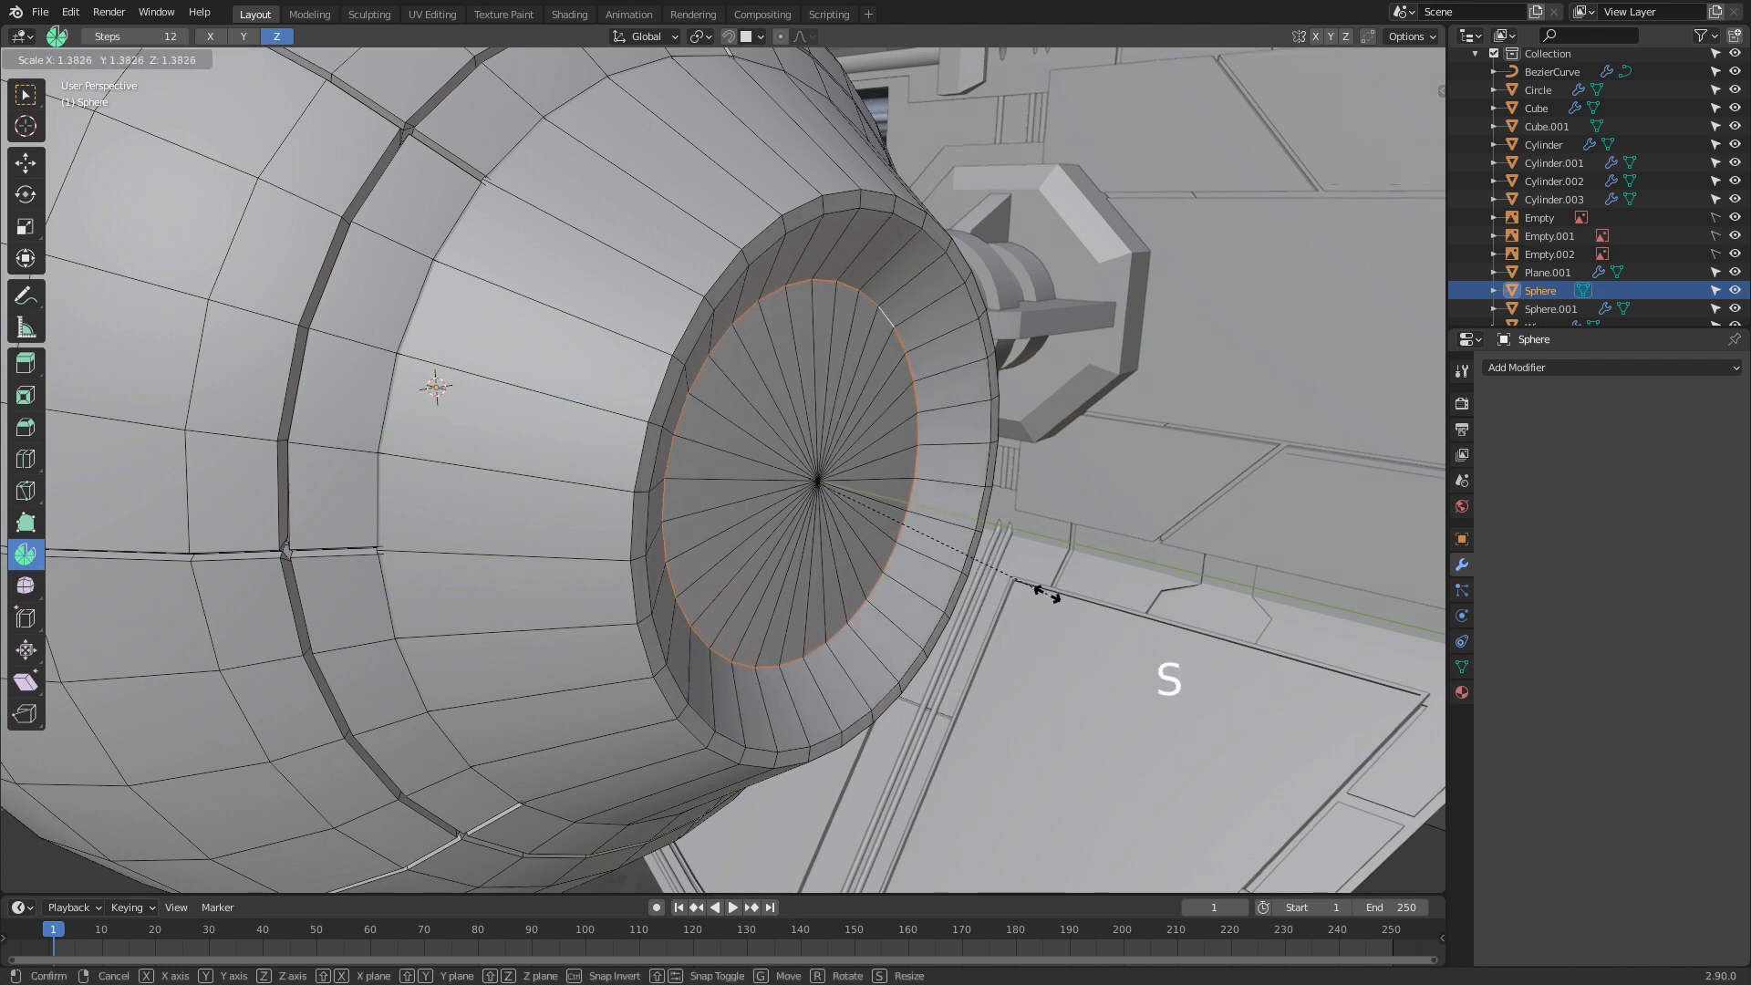
pyautogui.click(1048, 594)
# Select the cap's central disc by growing from its centre vertex and inset the faces by 0.01745 m
pyautogui.press('Tab')
pyautogui.moveTo(1047, 594); pyautogui.dragTo(927, 597, button='middle')
pyautogui.press('Tab')
pyautogui.scroll(2, 661, 502)
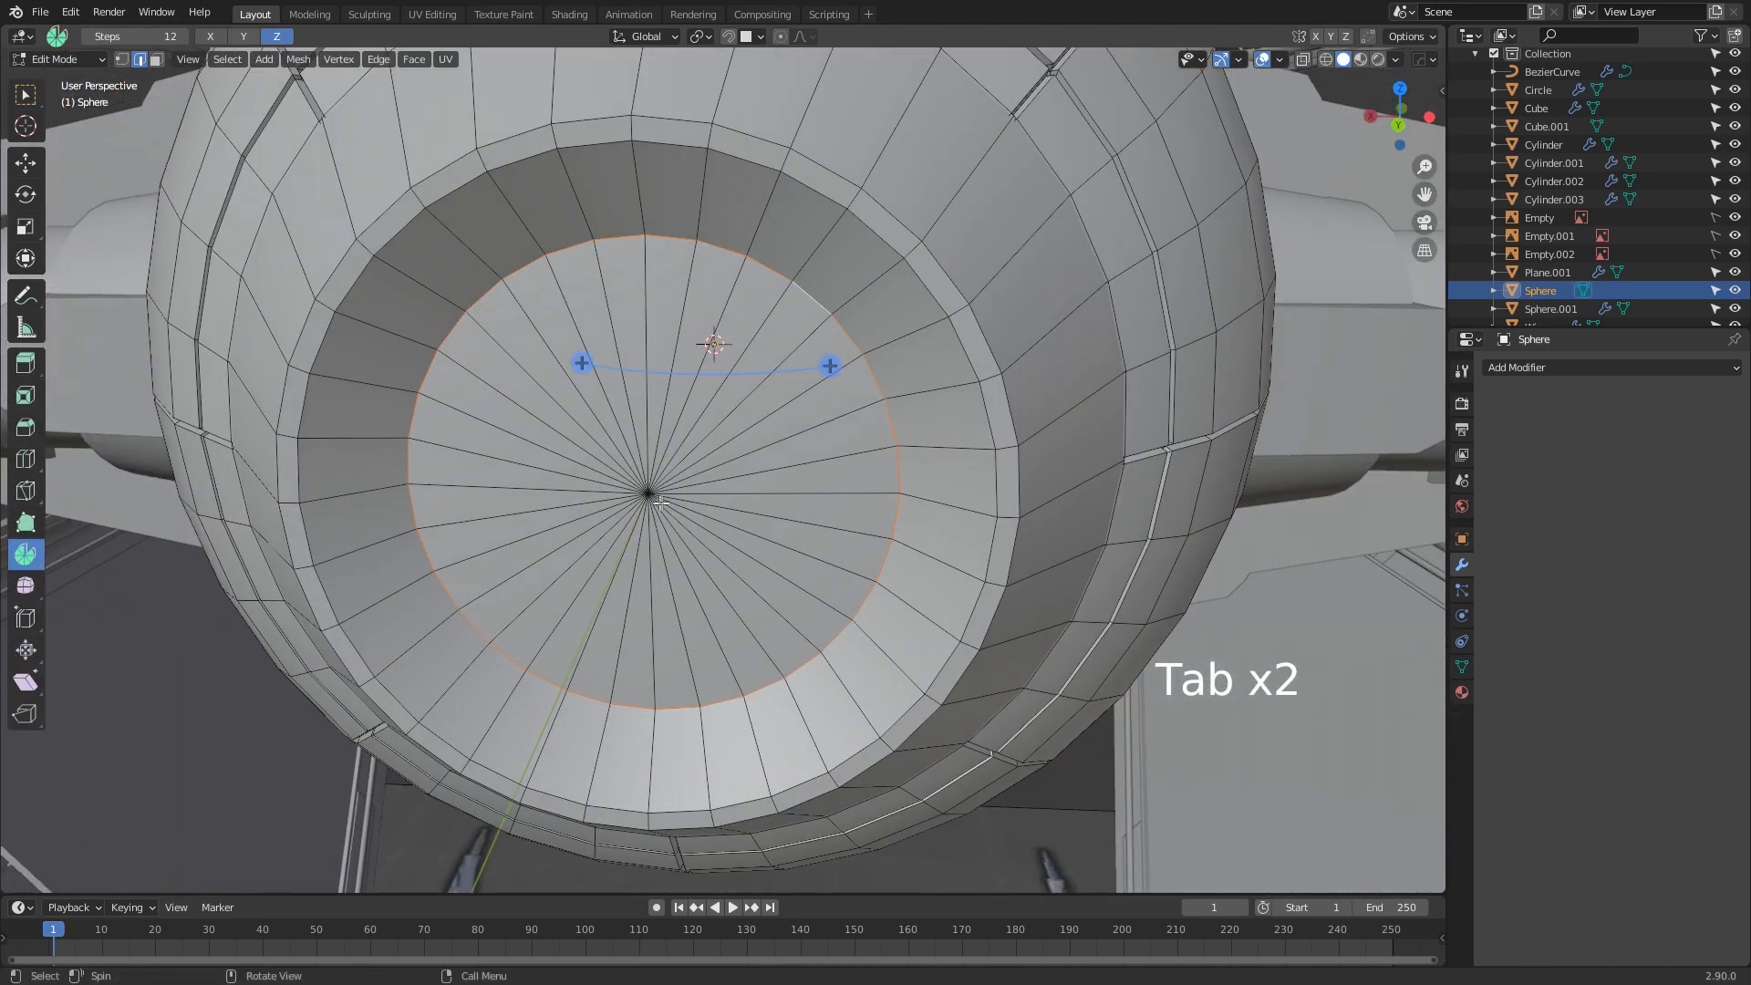
pyautogui.hotkey('ctrl', 'r')
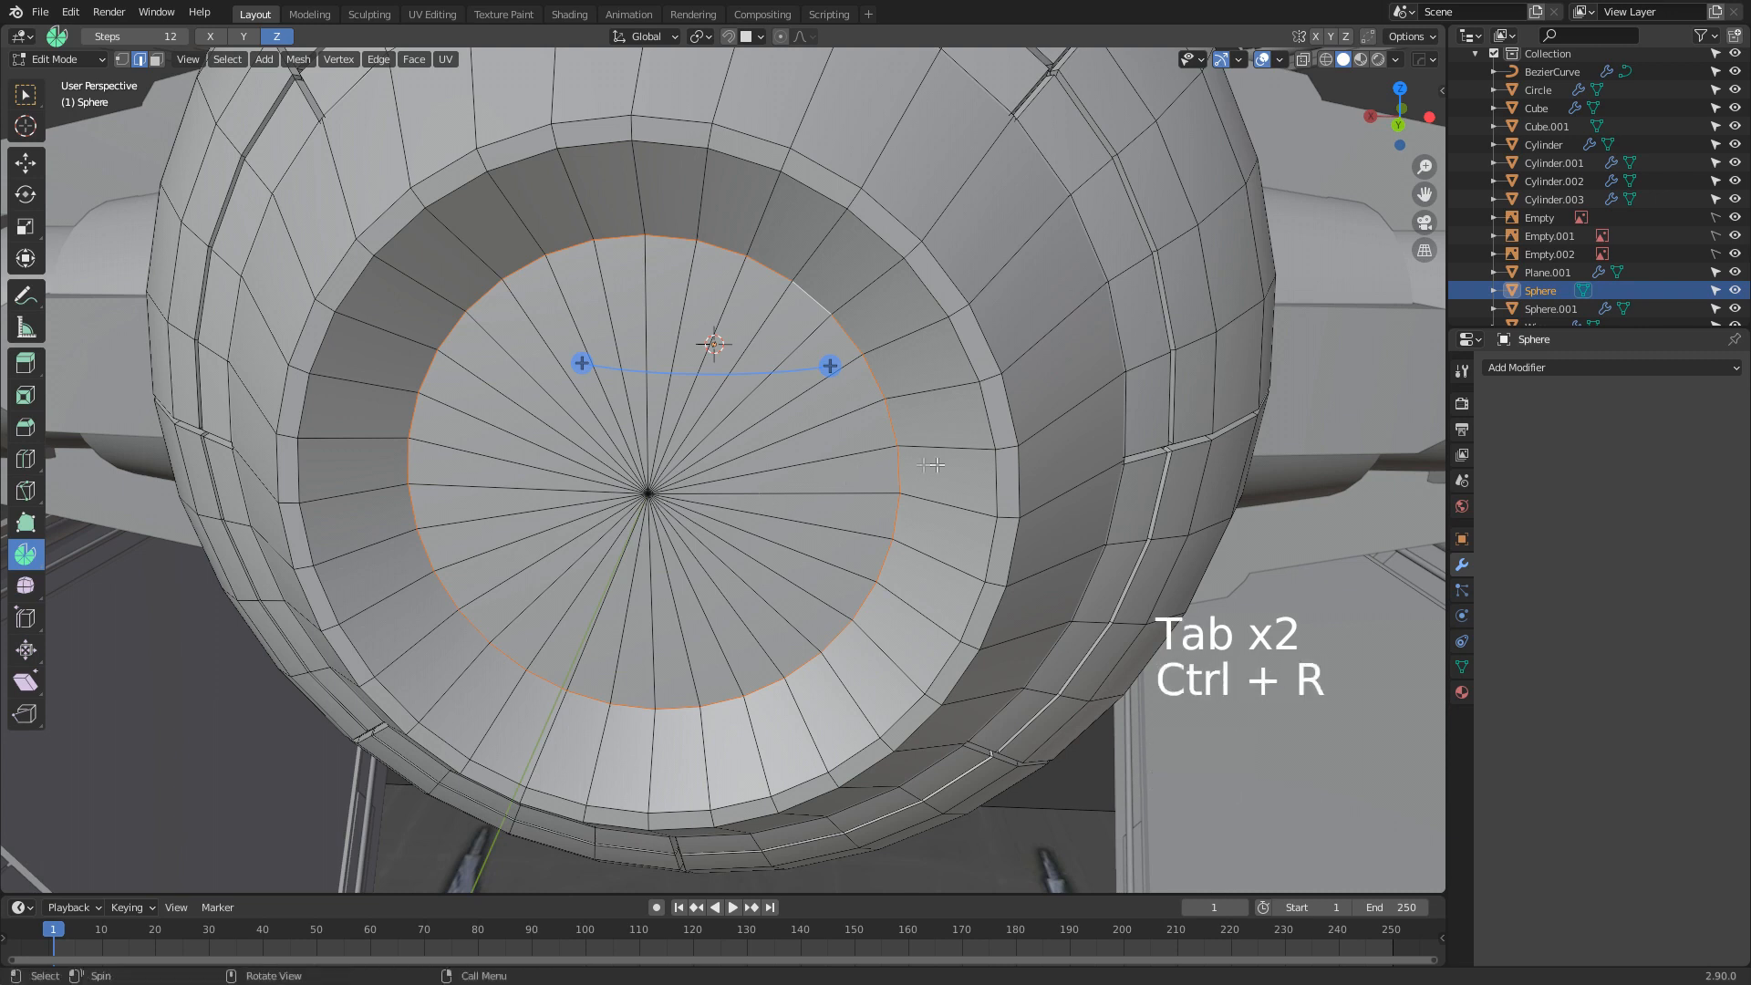
pyautogui.press('4')
pyautogui.click(661, 492)
pyautogui.press('1')
pyautogui.press('ctrl+KP_Add')
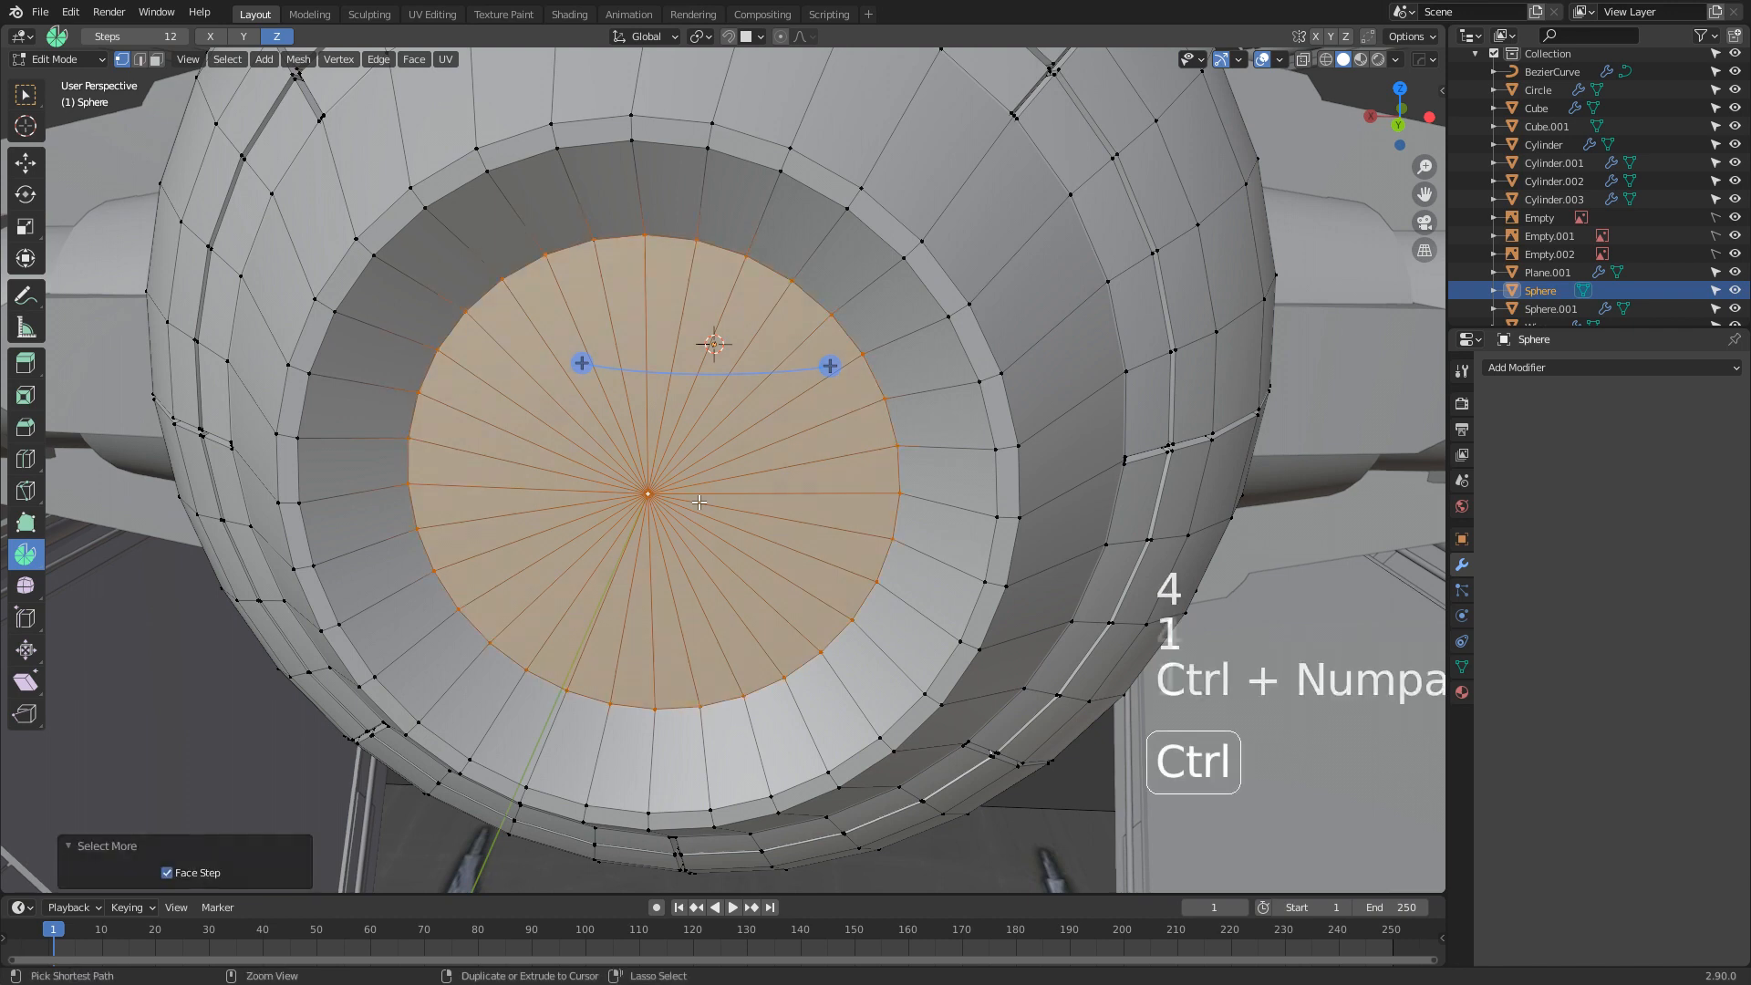
pyautogui.press('i')
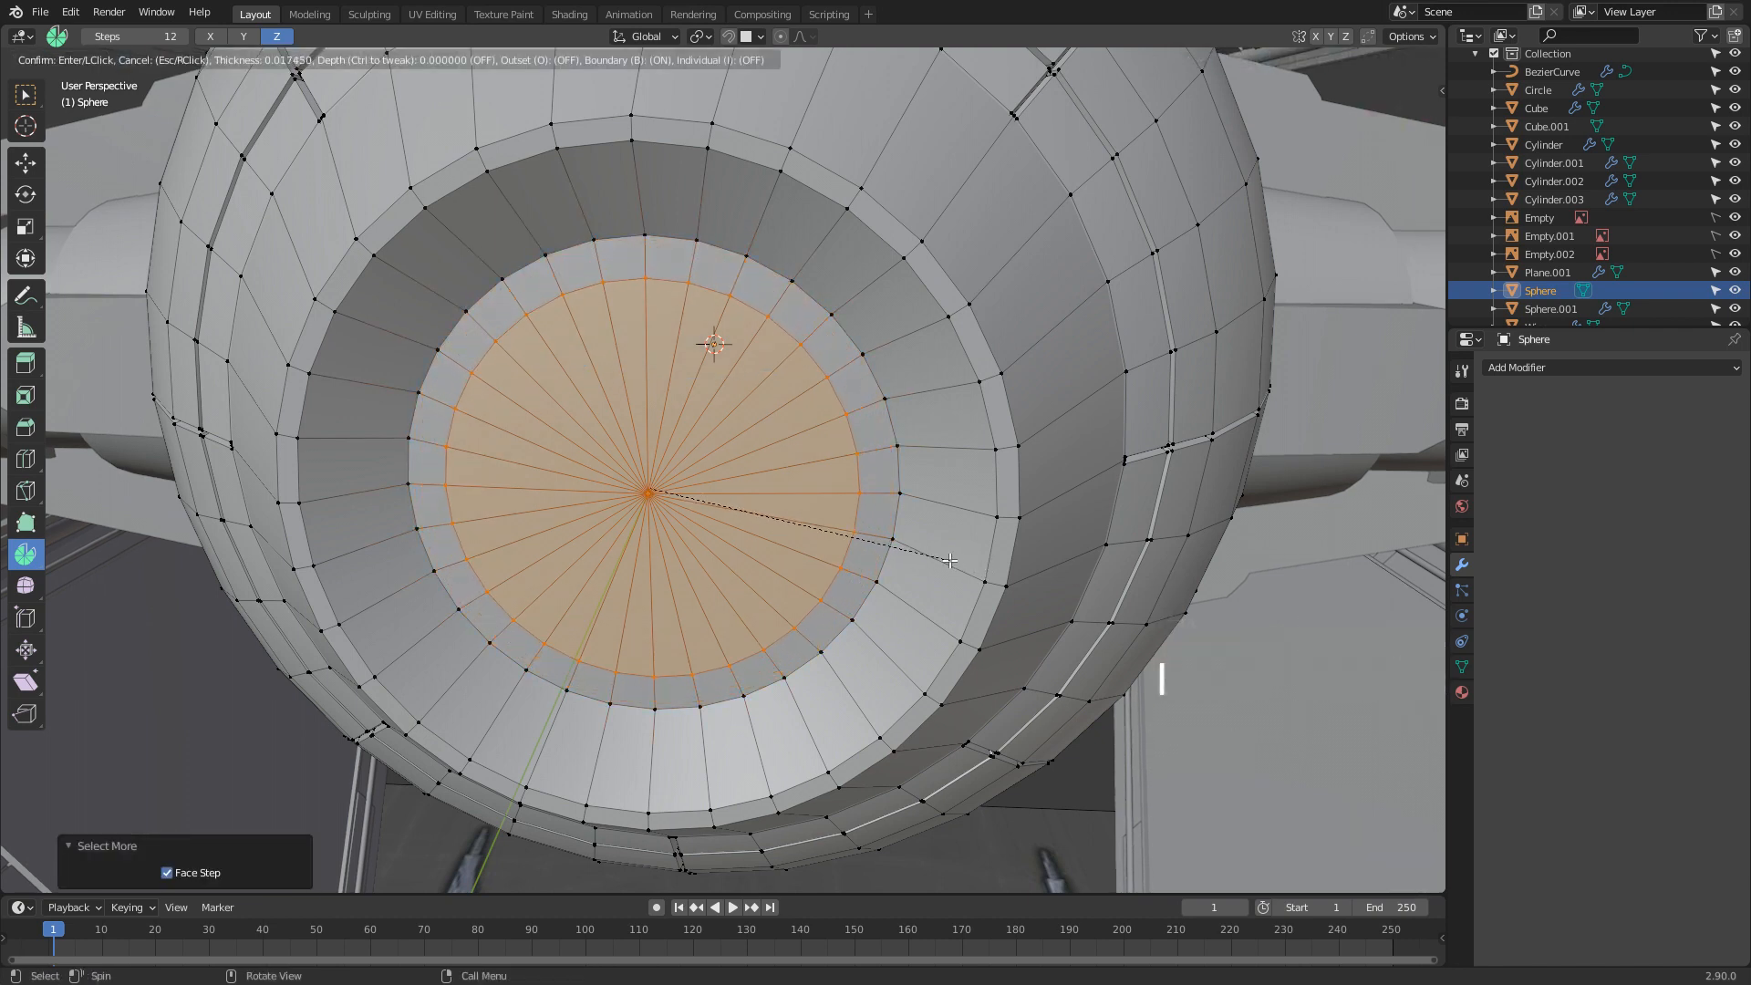
pyautogui.click(950, 560)
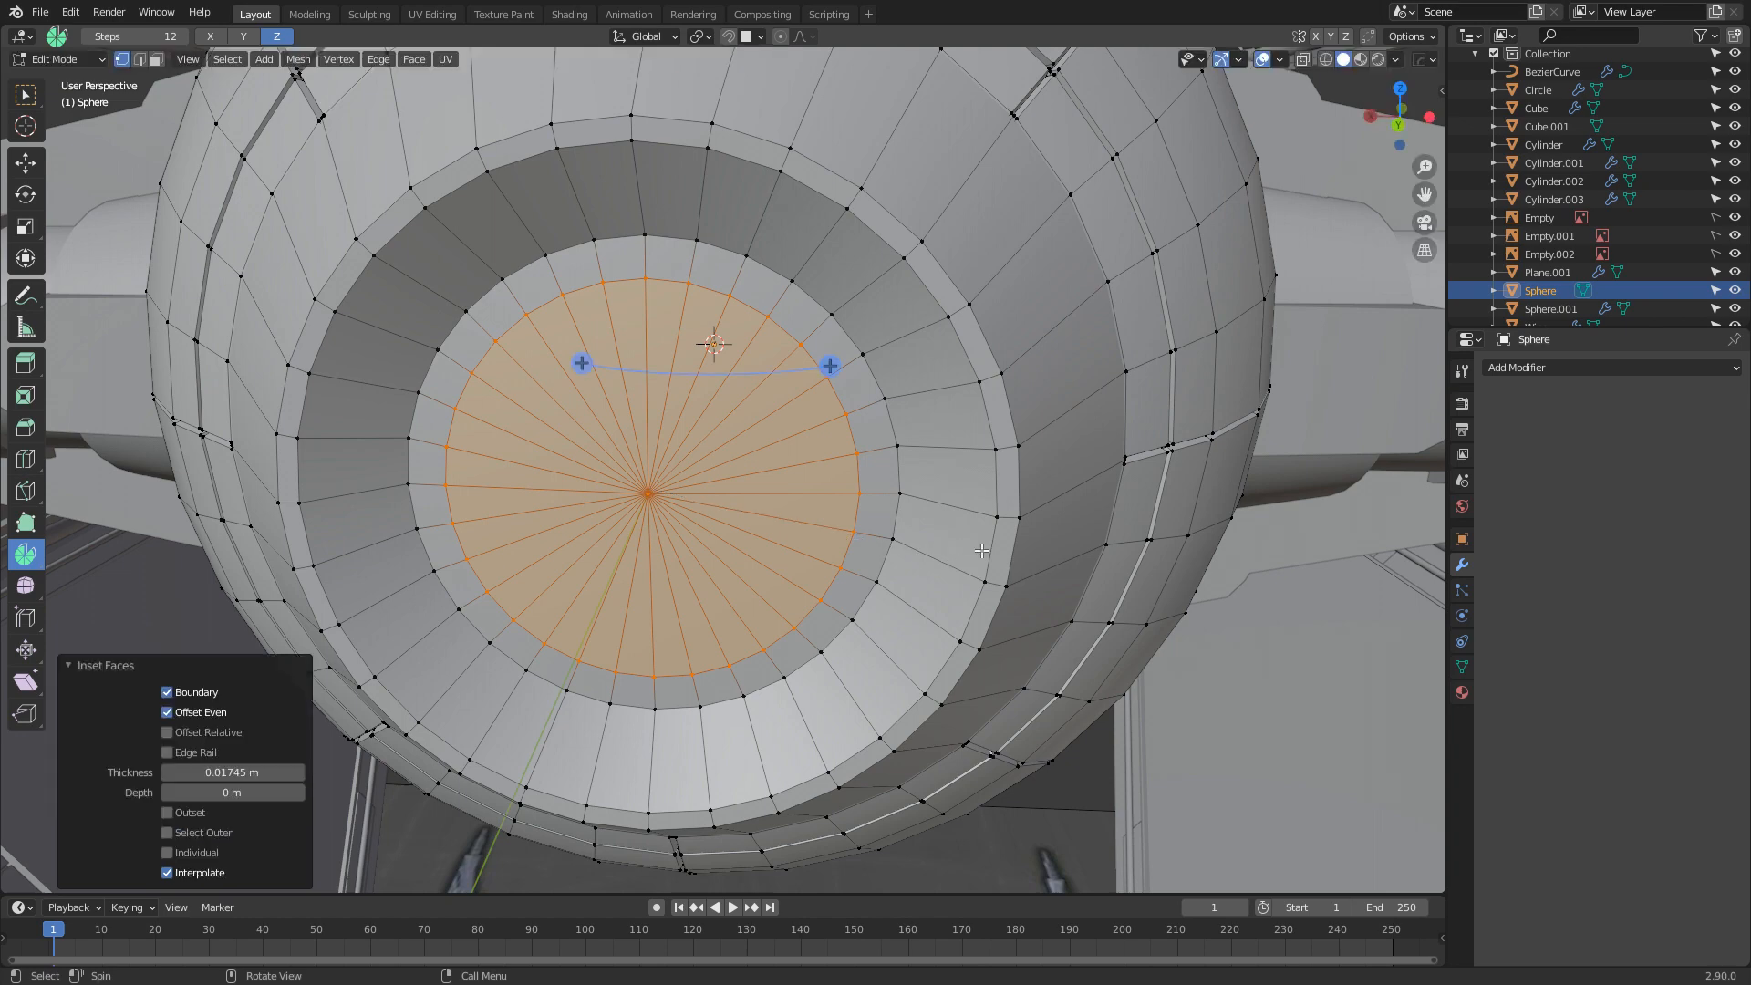
# Split the inset central disc from the cap and inset its faces again by 0.01621 m
pyautogui.press('y')
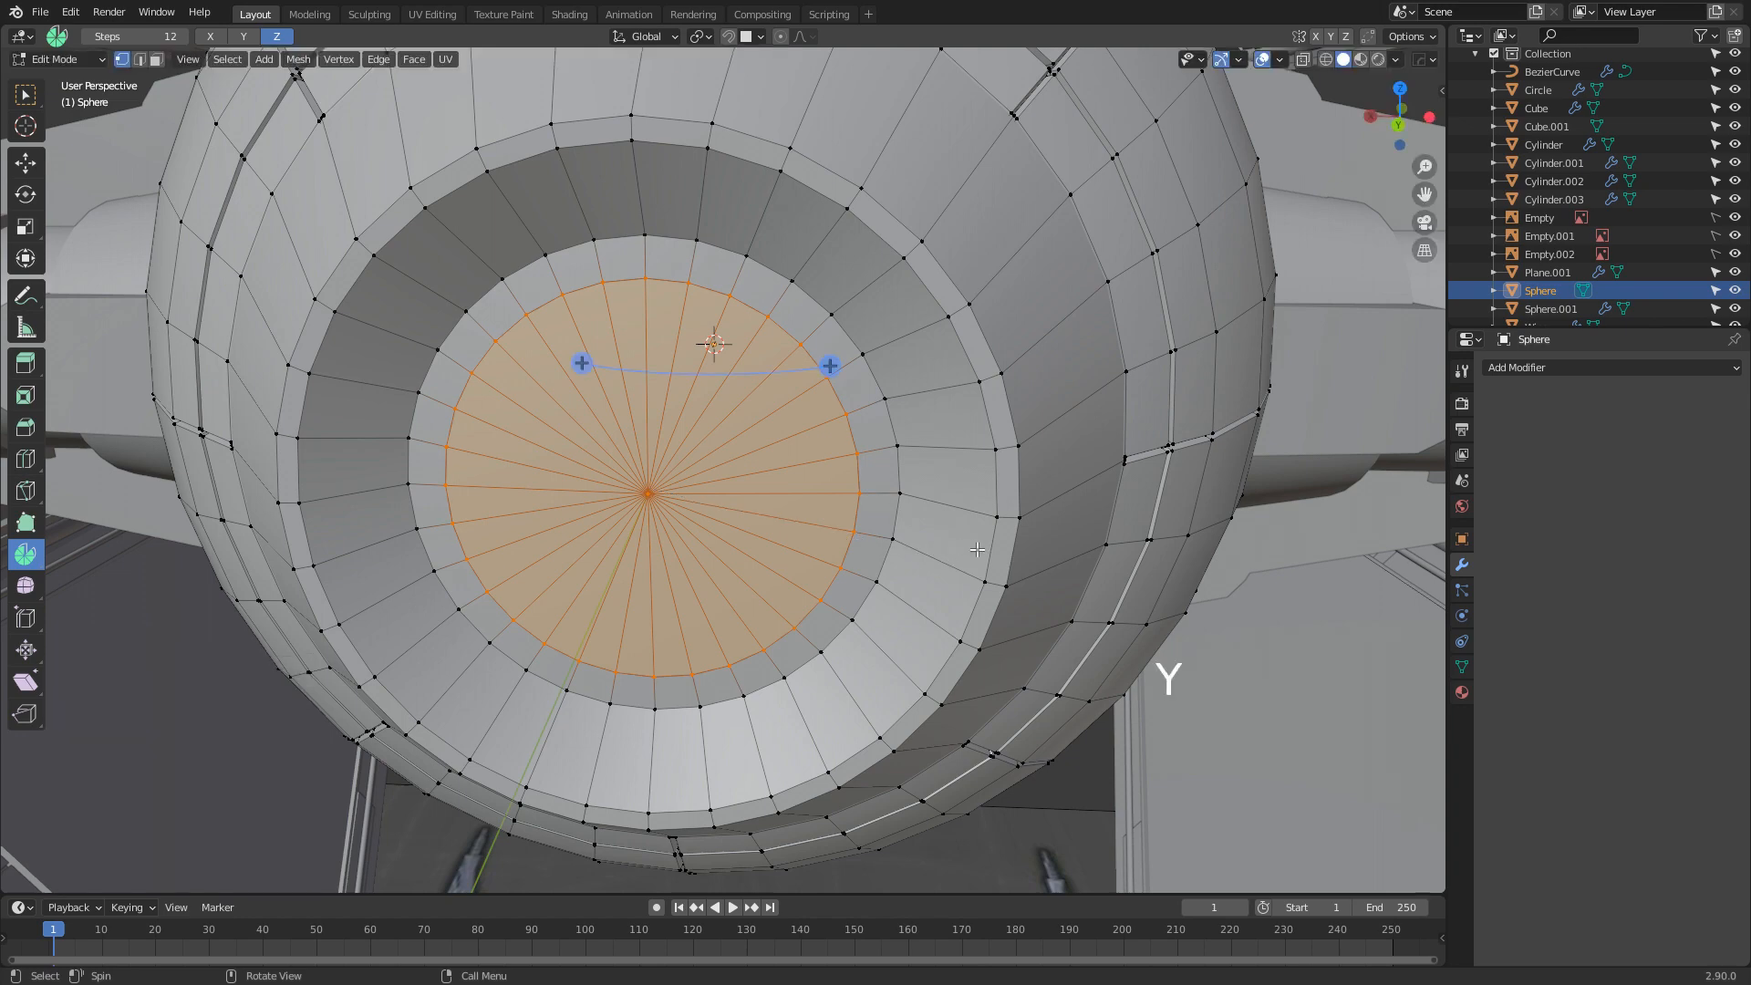
pyautogui.press('i')
pyautogui.click(898, 532)
pyautogui.moveTo(897, 532); pyautogui.dragTo(878, 479, button='middle')
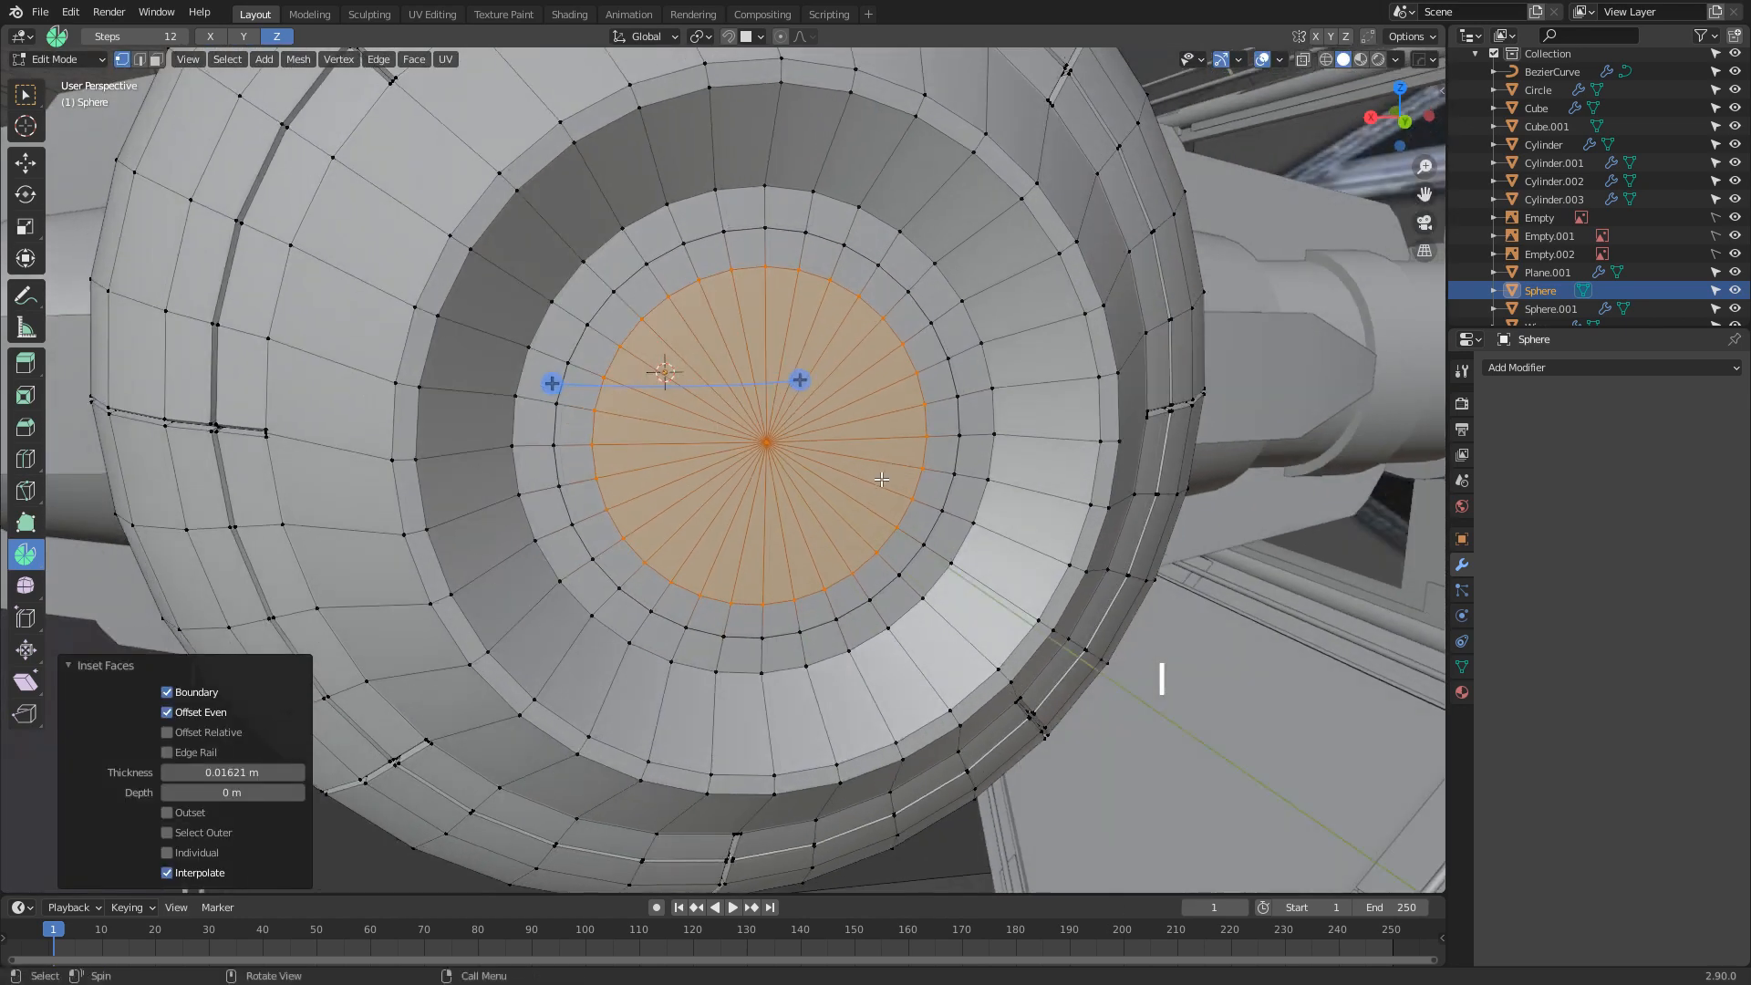
pyautogui.scroll(2, 879, 479)
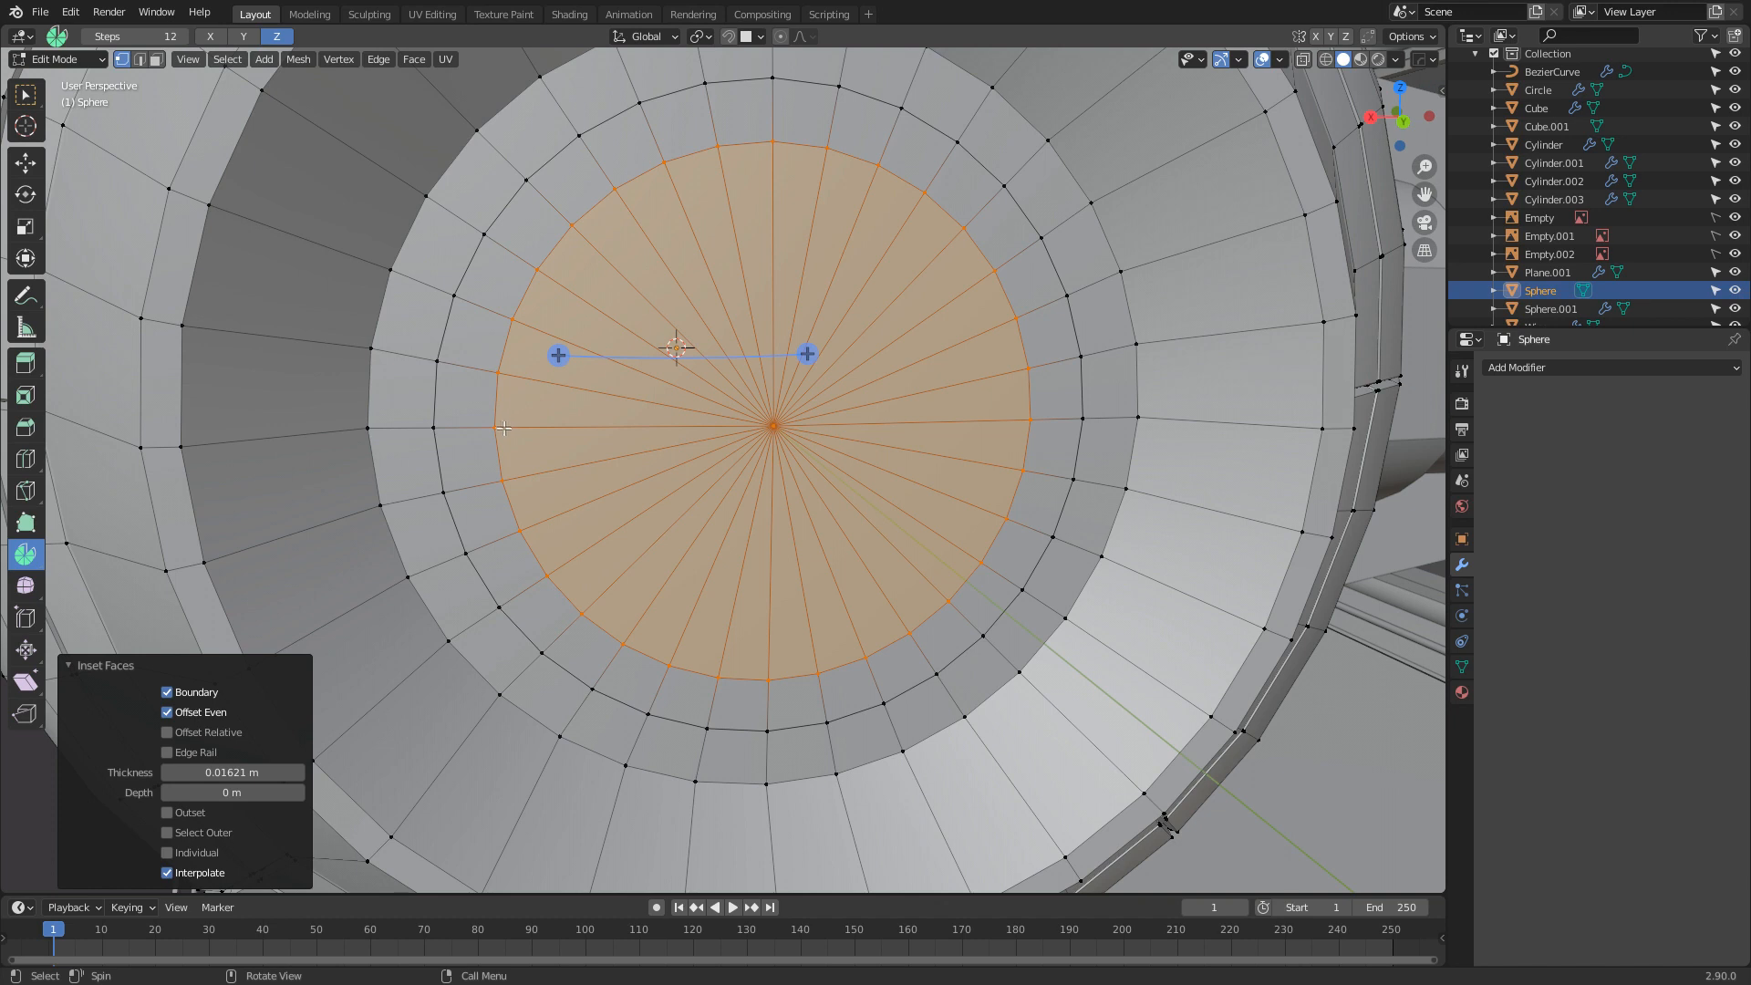
# Merge the upper and lower vertex pairs on the left side of the disc's inner ring, using At Last
pyautogui.keyDown('shift'); pyautogui.click(499, 367); pyautogui.keyUp('shift')
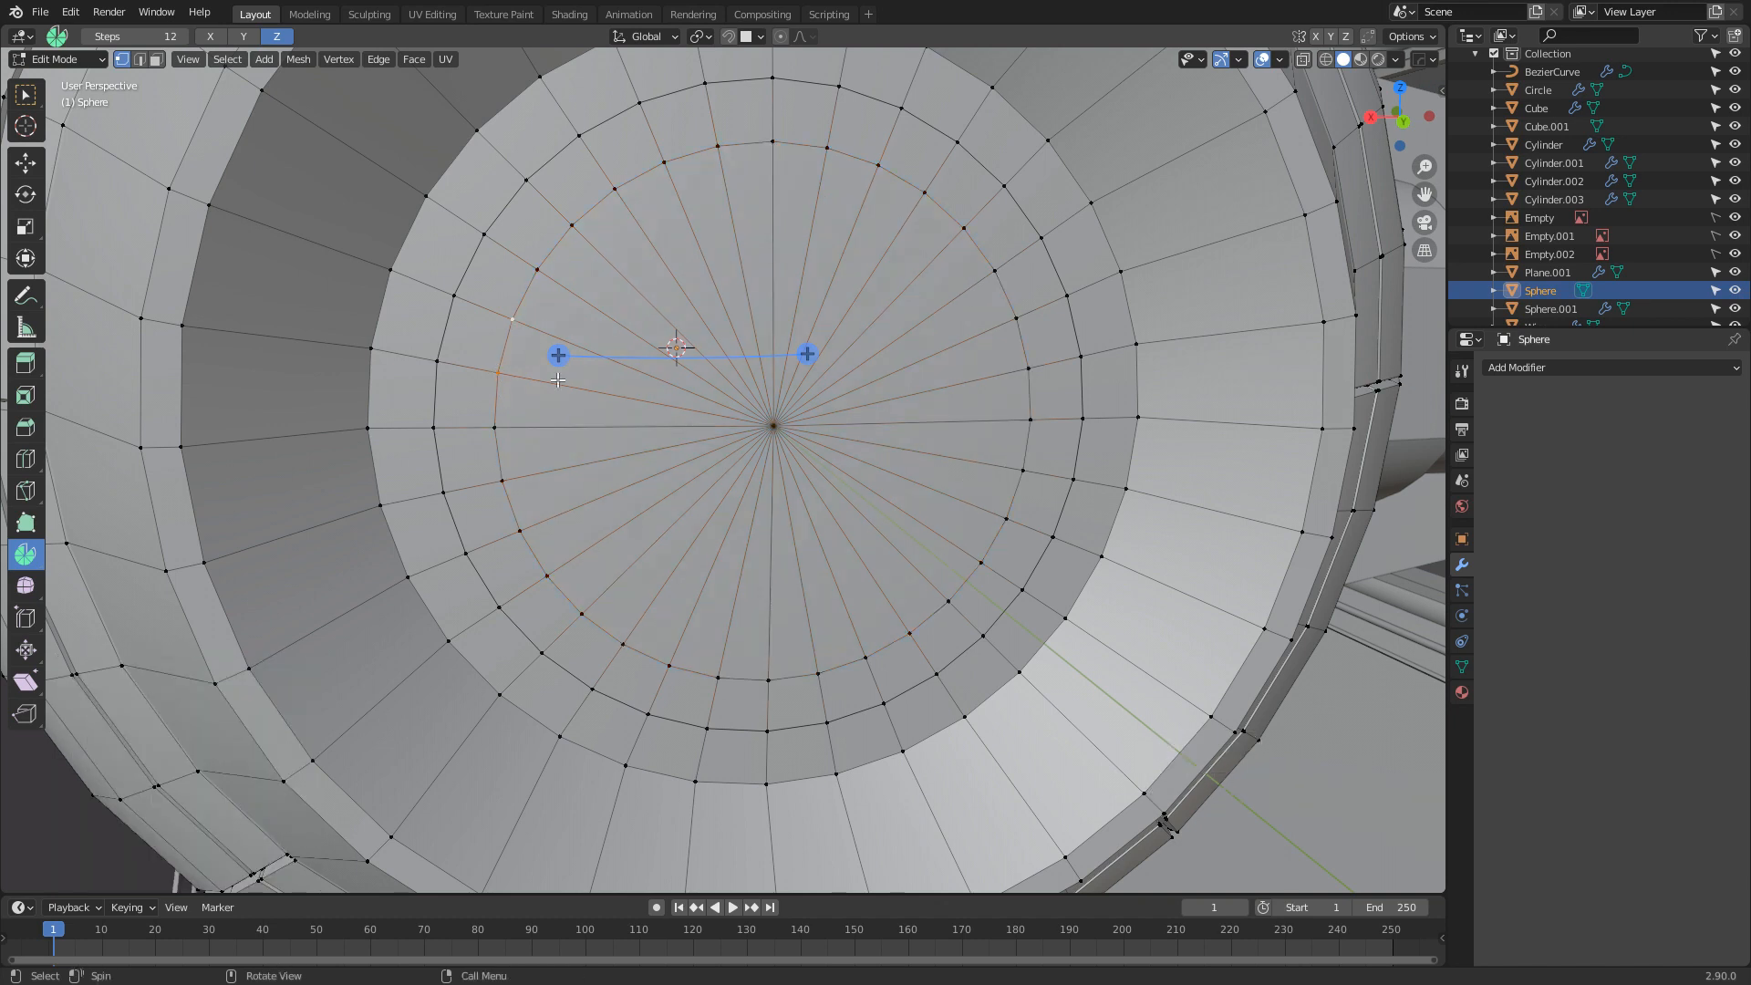
pyautogui.press('m')
pyautogui.click(551, 380)
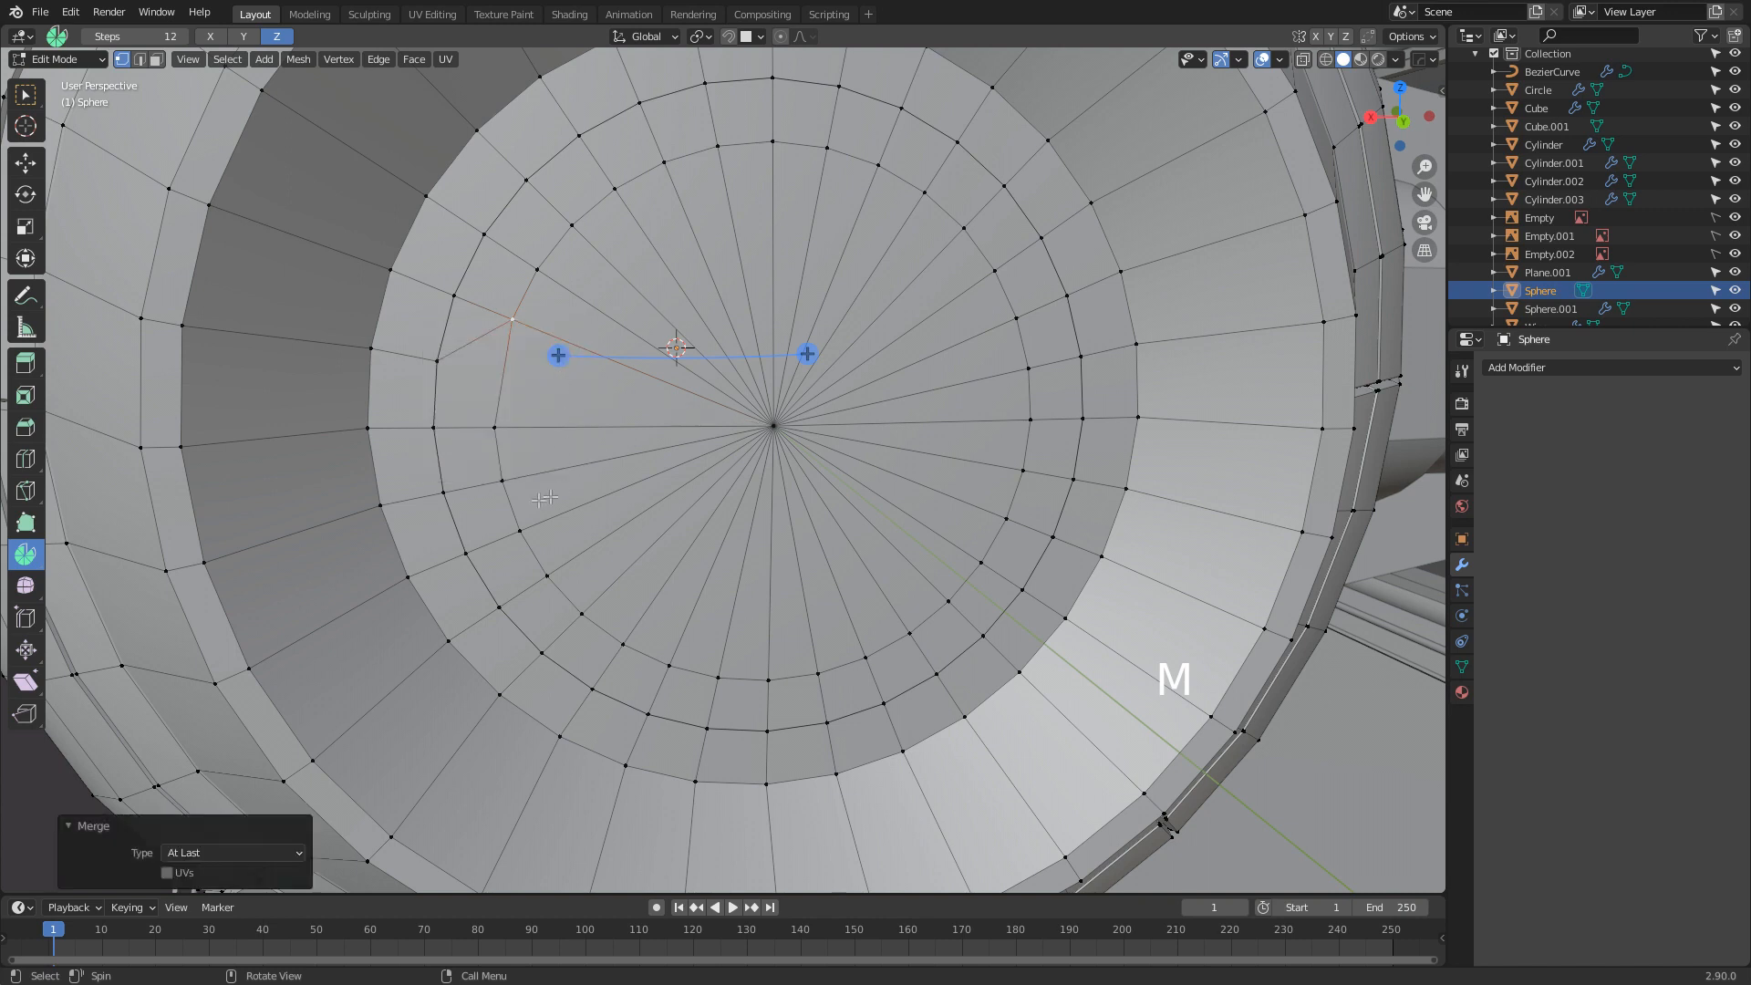
pyautogui.click(508, 502)
pyautogui.keyDown('shift'); pyautogui.click(548, 539); pyautogui.keyUp('shift')
pyautogui.press('m')
pyautogui.click(548, 538)
# Merge the upper and lower vertex pairs on the right side of the disc's inner ring, using At Last
pyautogui.click(1031, 371)
pyautogui.keyDown('shift'); pyautogui.click(1022, 323); pyautogui.keyUp('shift')
pyautogui.press('m')
pyautogui.click(1021, 323)
pyautogui.click(1033, 482)
pyautogui.keyDown('shift'); pyautogui.click(1016, 511); pyautogui.keyUp('shift')
pyautogui.press('k')
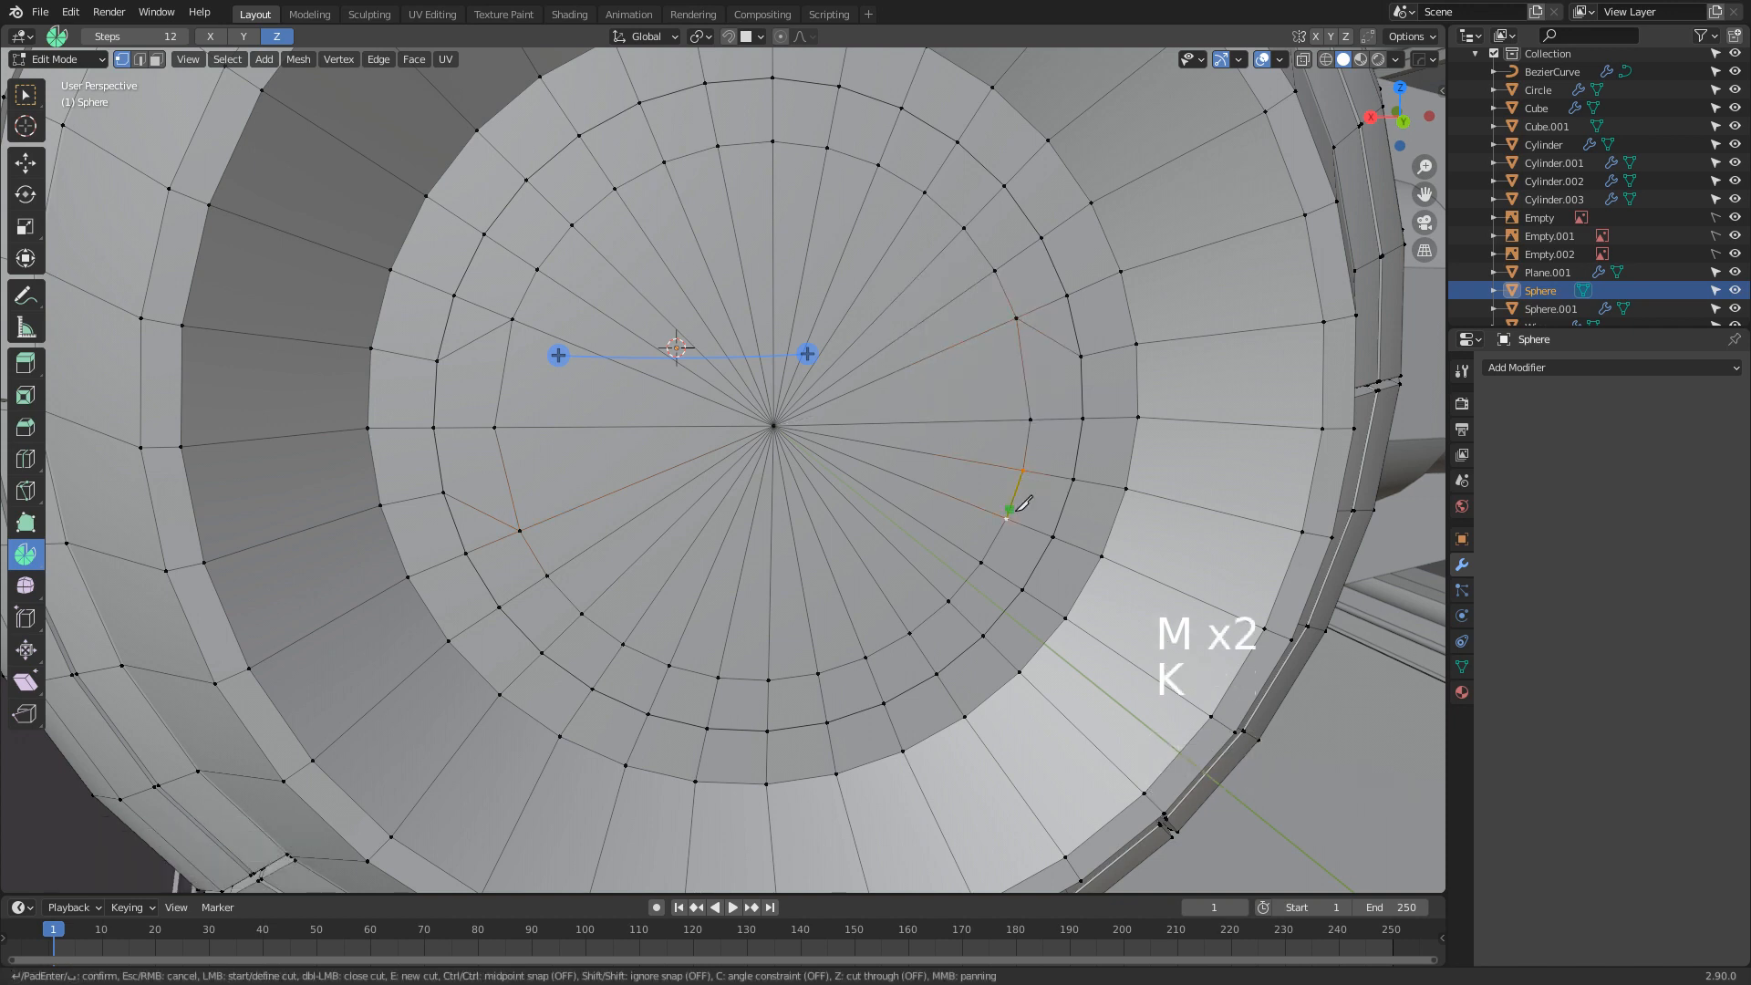
pyautogui.rightClick(1016, 498)
pyautogui.press('m')
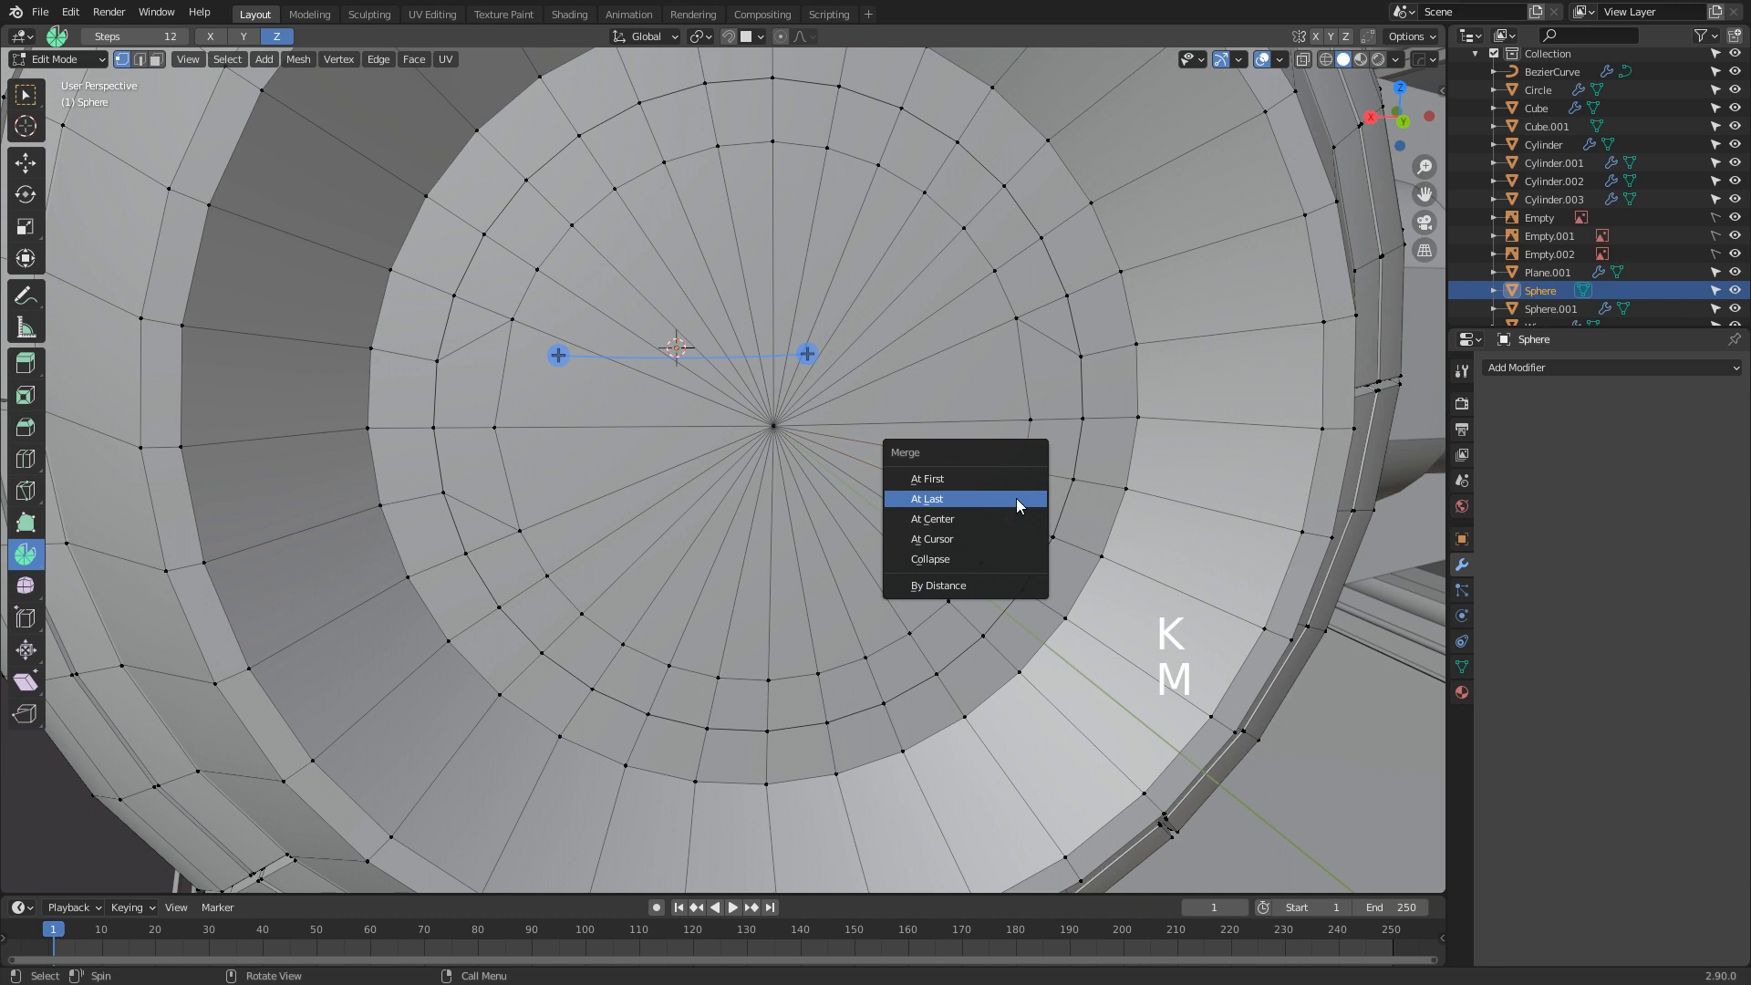
pyautogui.click(1016, 499)
# Straighten the inner ring's three left-side vertices into a vertical line by scaling them to 0 along X
pyautogui.click(513, 321)
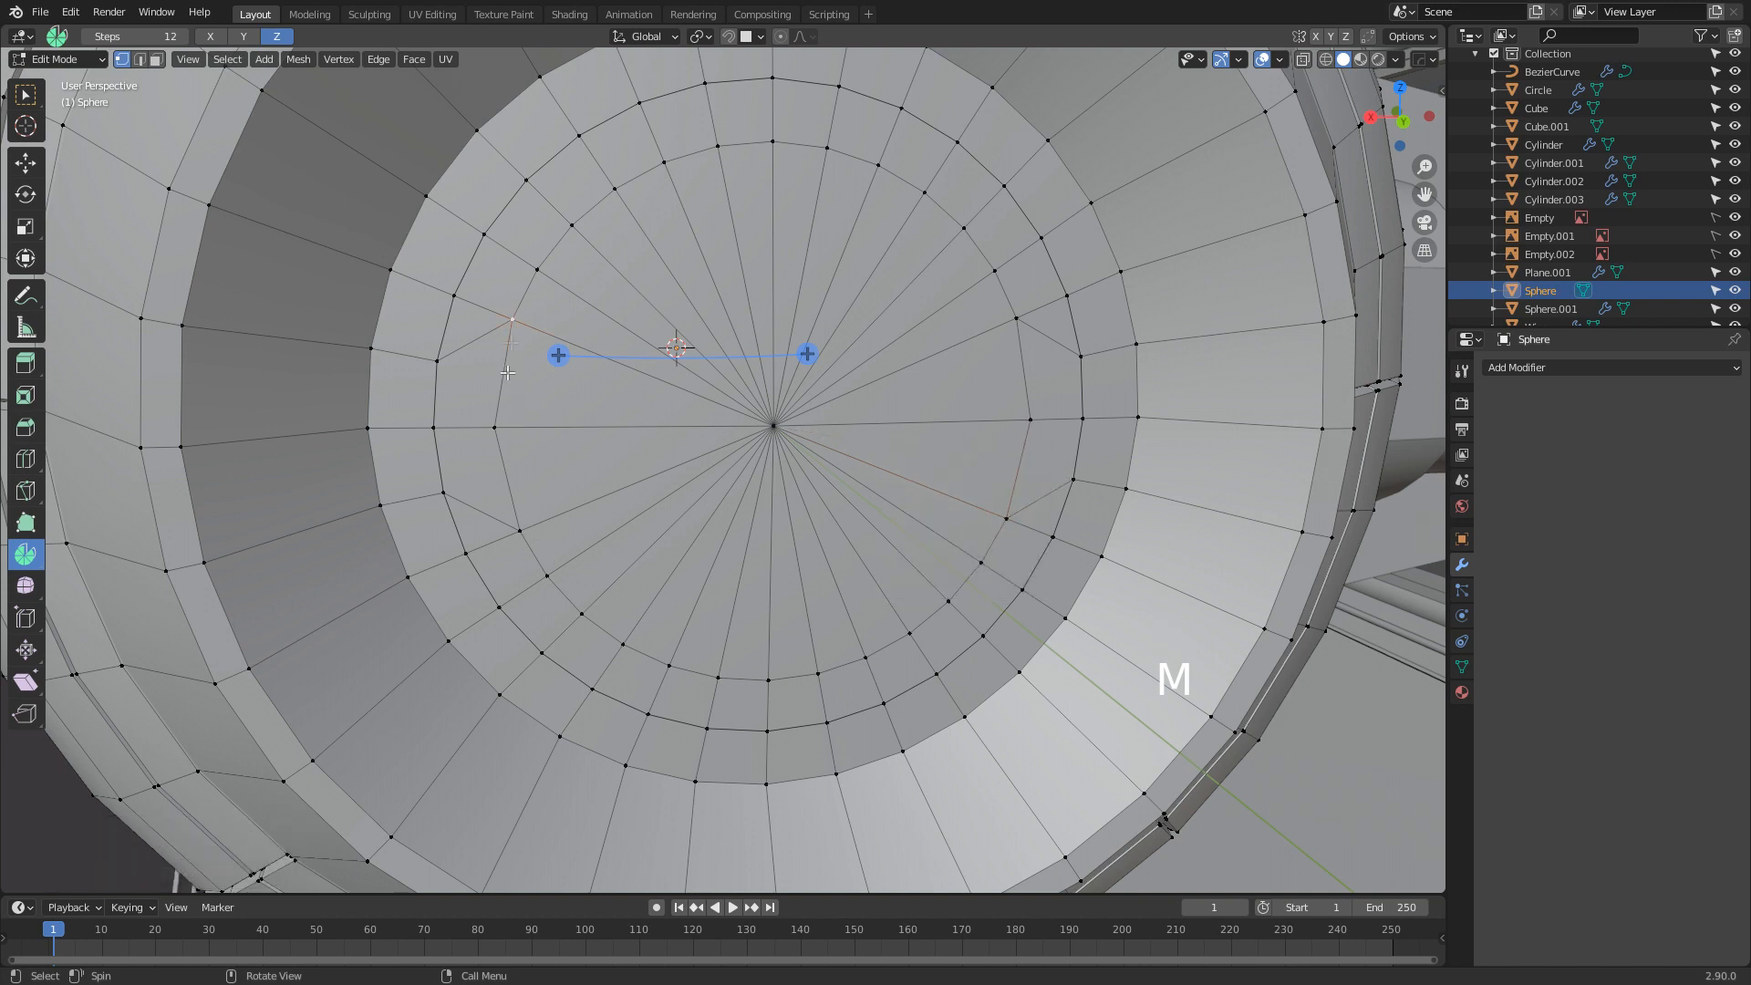
pyautogui.keyDown('shift'); pyautogui.click(519, 531); pyautogui.keyUp('shift')
pyautogui.press('s')
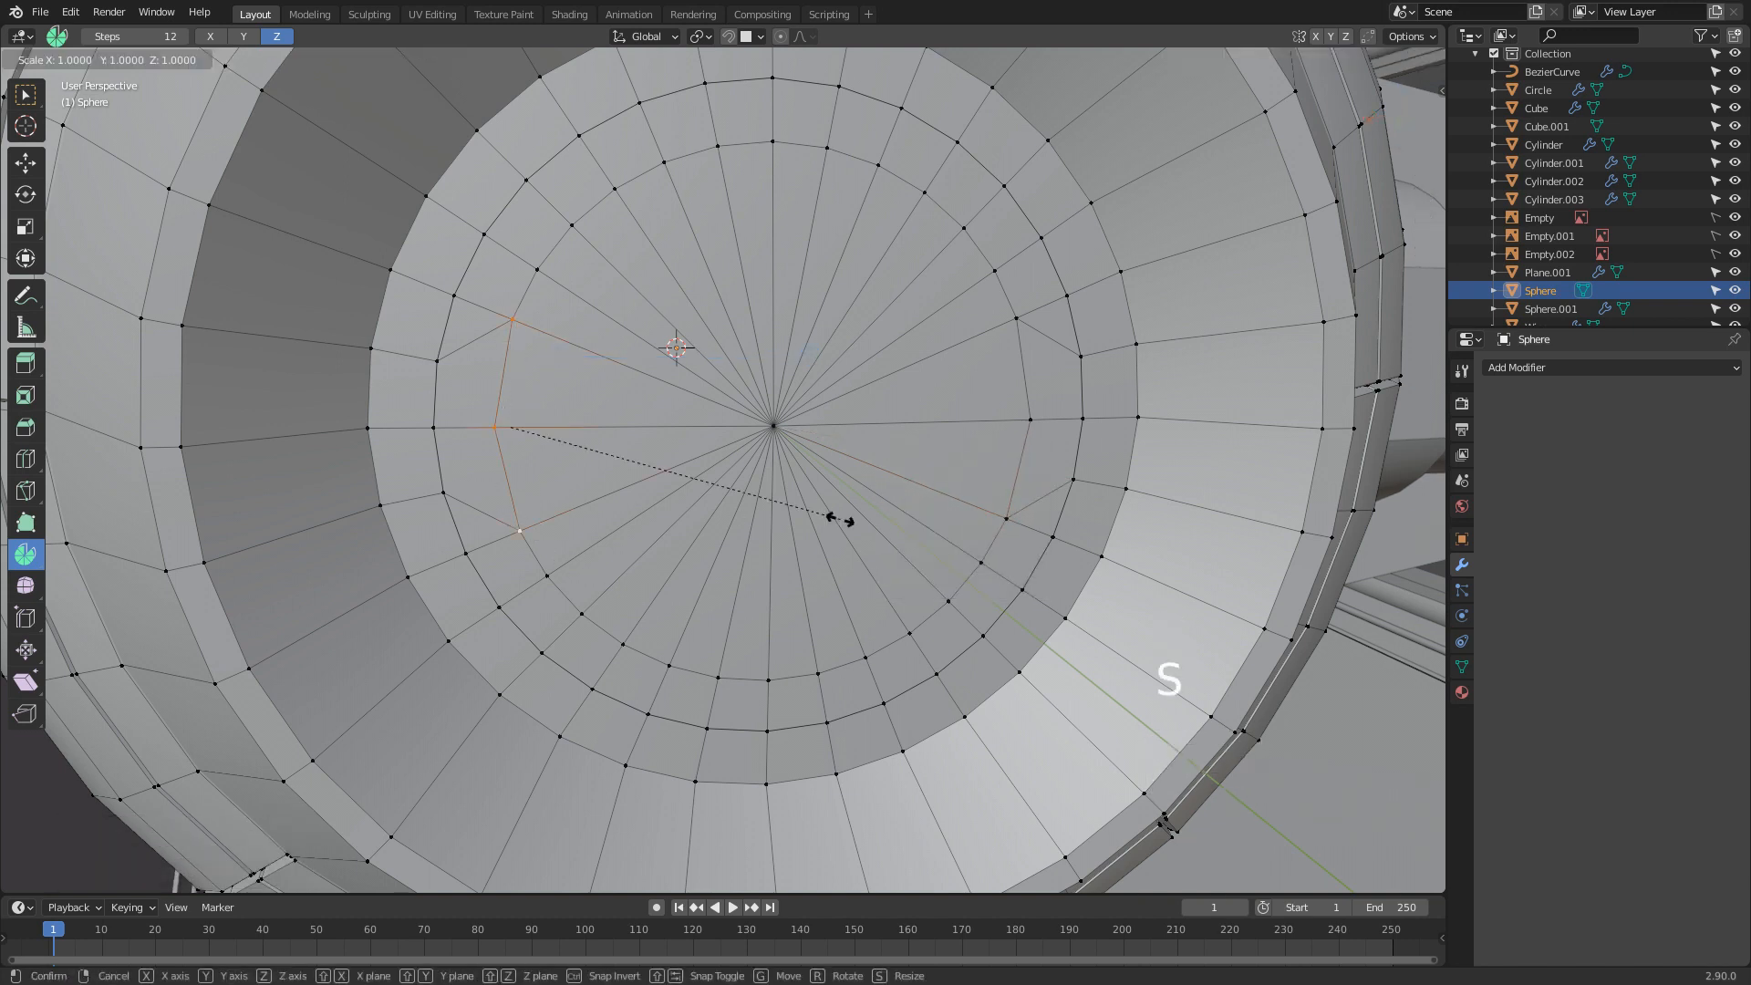
pyautogui.press('y')
pyautogui.press('x')
pyautogui.press('0')
pyautogui.press('Return')
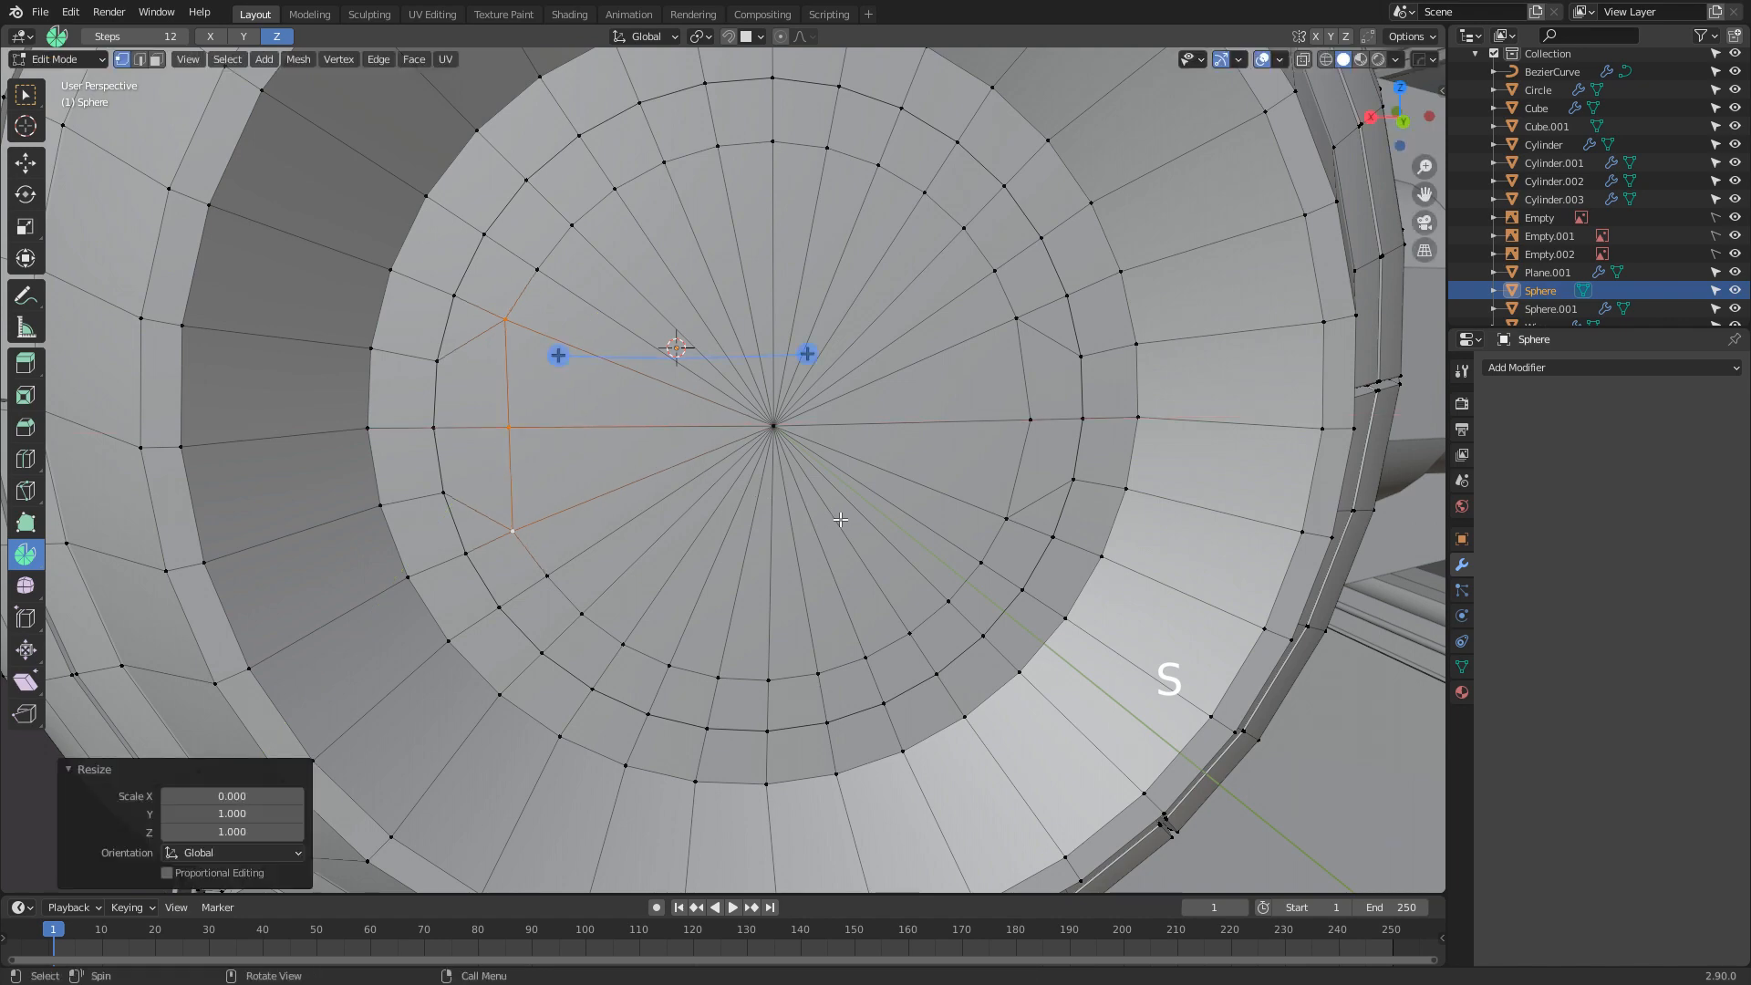
# Straighten the inner ring's three right-side vertices into a vertical line by scaling them to 0 along X
pyautogui.keyDown('shift'); pyautogui.click(1018, 319); pyautogui.keyUp('shift')
pyautogui.keyDown('shift'); pyautogui.click(1008, 520); pyautogui.keyUp('shift')
pyautogui.press('s')
pyautogui.press('x')
pyautogui.press('0')
pyautogui.press('Return')
# Select the vertices along the inner ring's upper arc and merge them into the top centre vertex with At Last
pyautogui.keyDown('shift'); pyautogui.moveTo(945, 425); pyautogui.dragTo(927, 489, button='middle'); pyautogui.keyUp('shift')
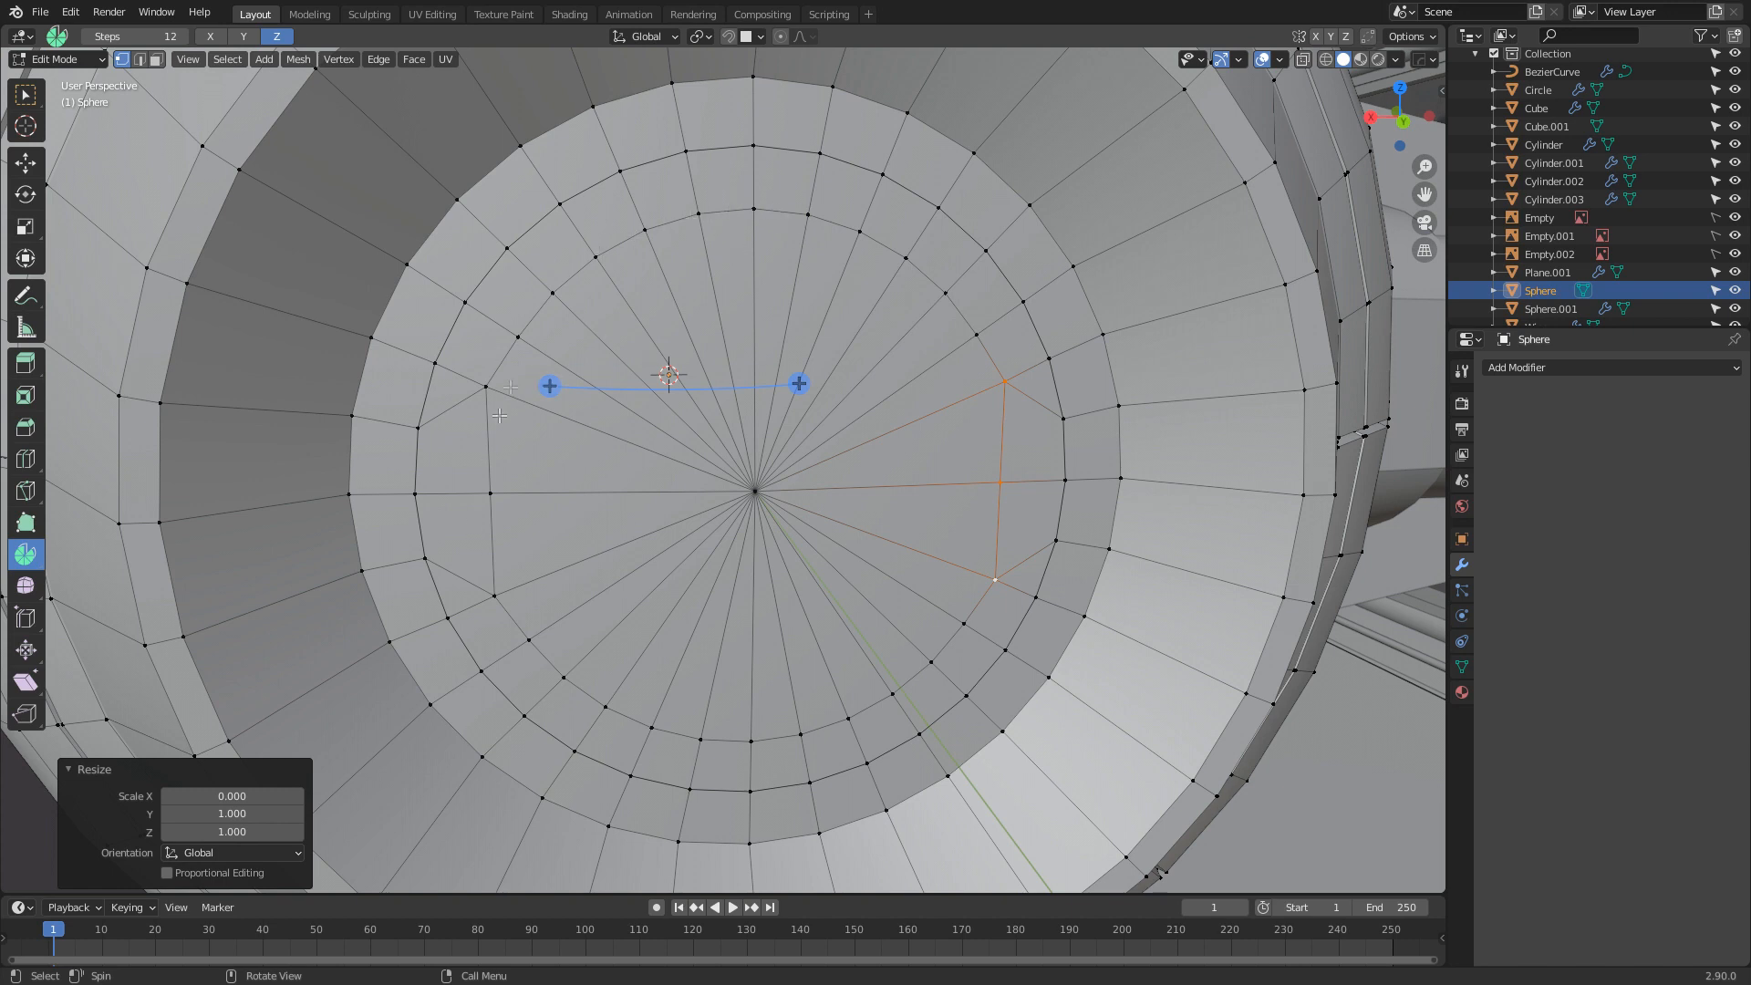
pyautogui.keyDown('shift'); pyautogui.click(554, 293); pyautogui.keyUp('shift')
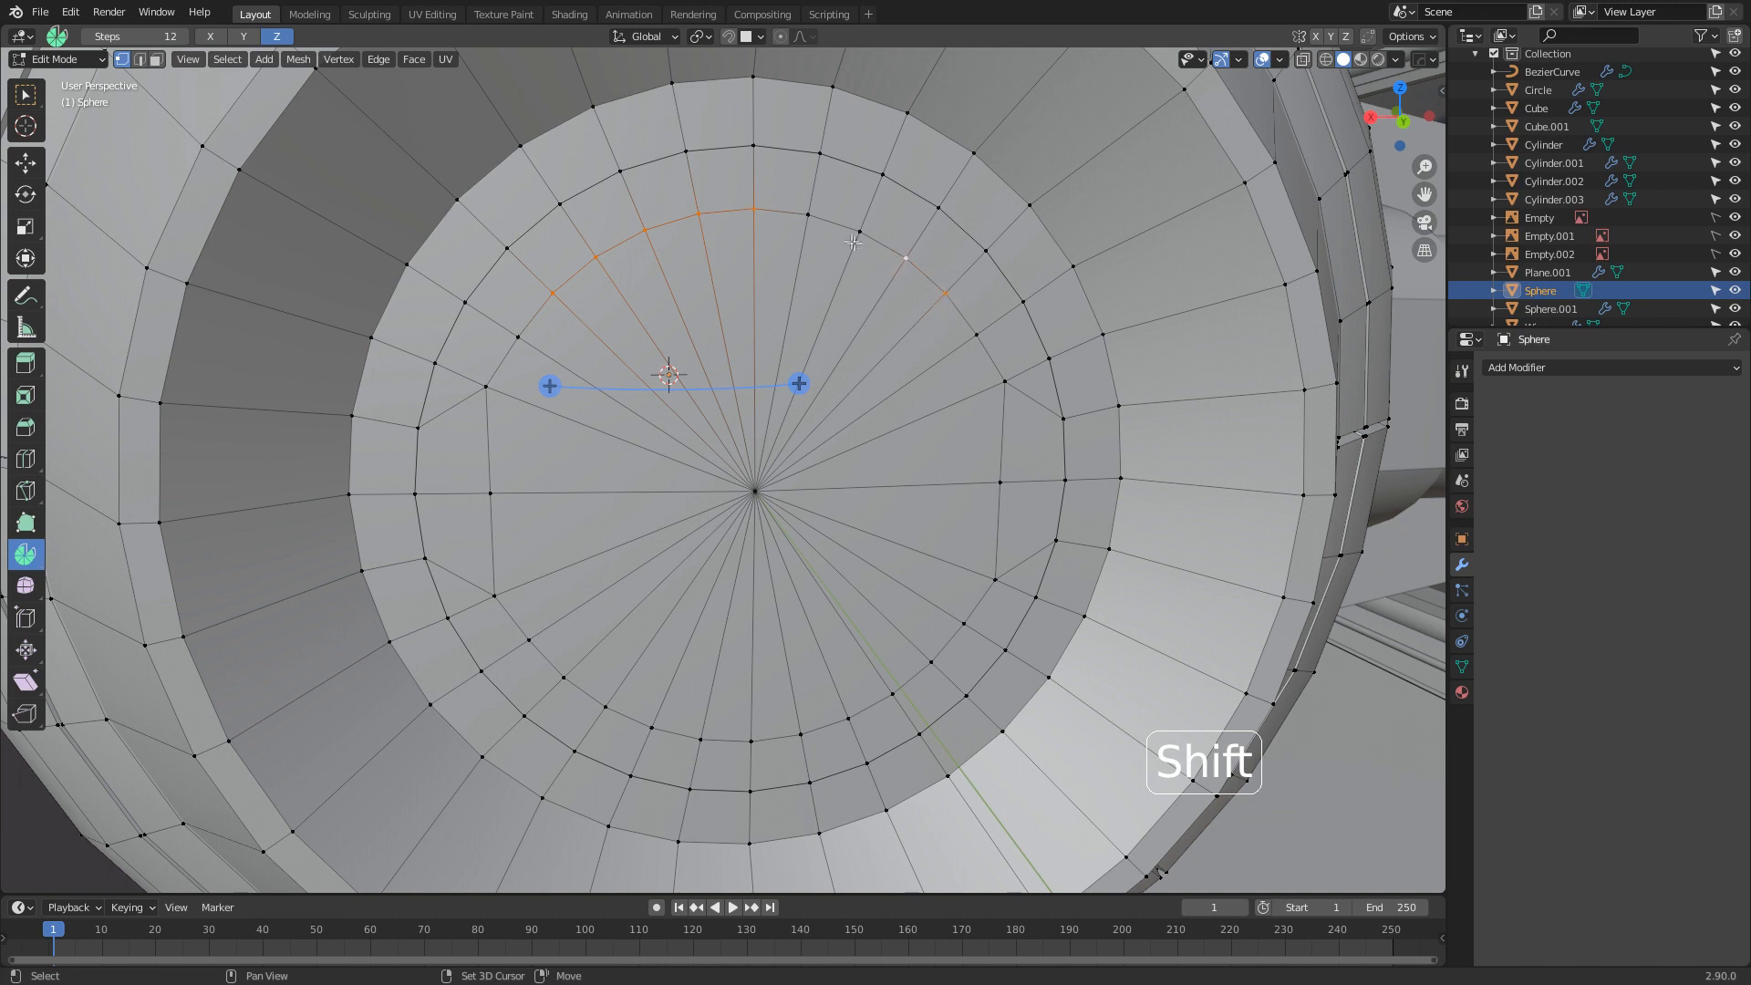
pyautogui.press('m')
pyautogui.click(752, 216)
# Merge the remaining upper-left and upper-right arc vertices into the adjacent corner vertices with At Last
pyautogui.moveTo(752, 215); pyautogui.dragTo(750, 373, button='middle')
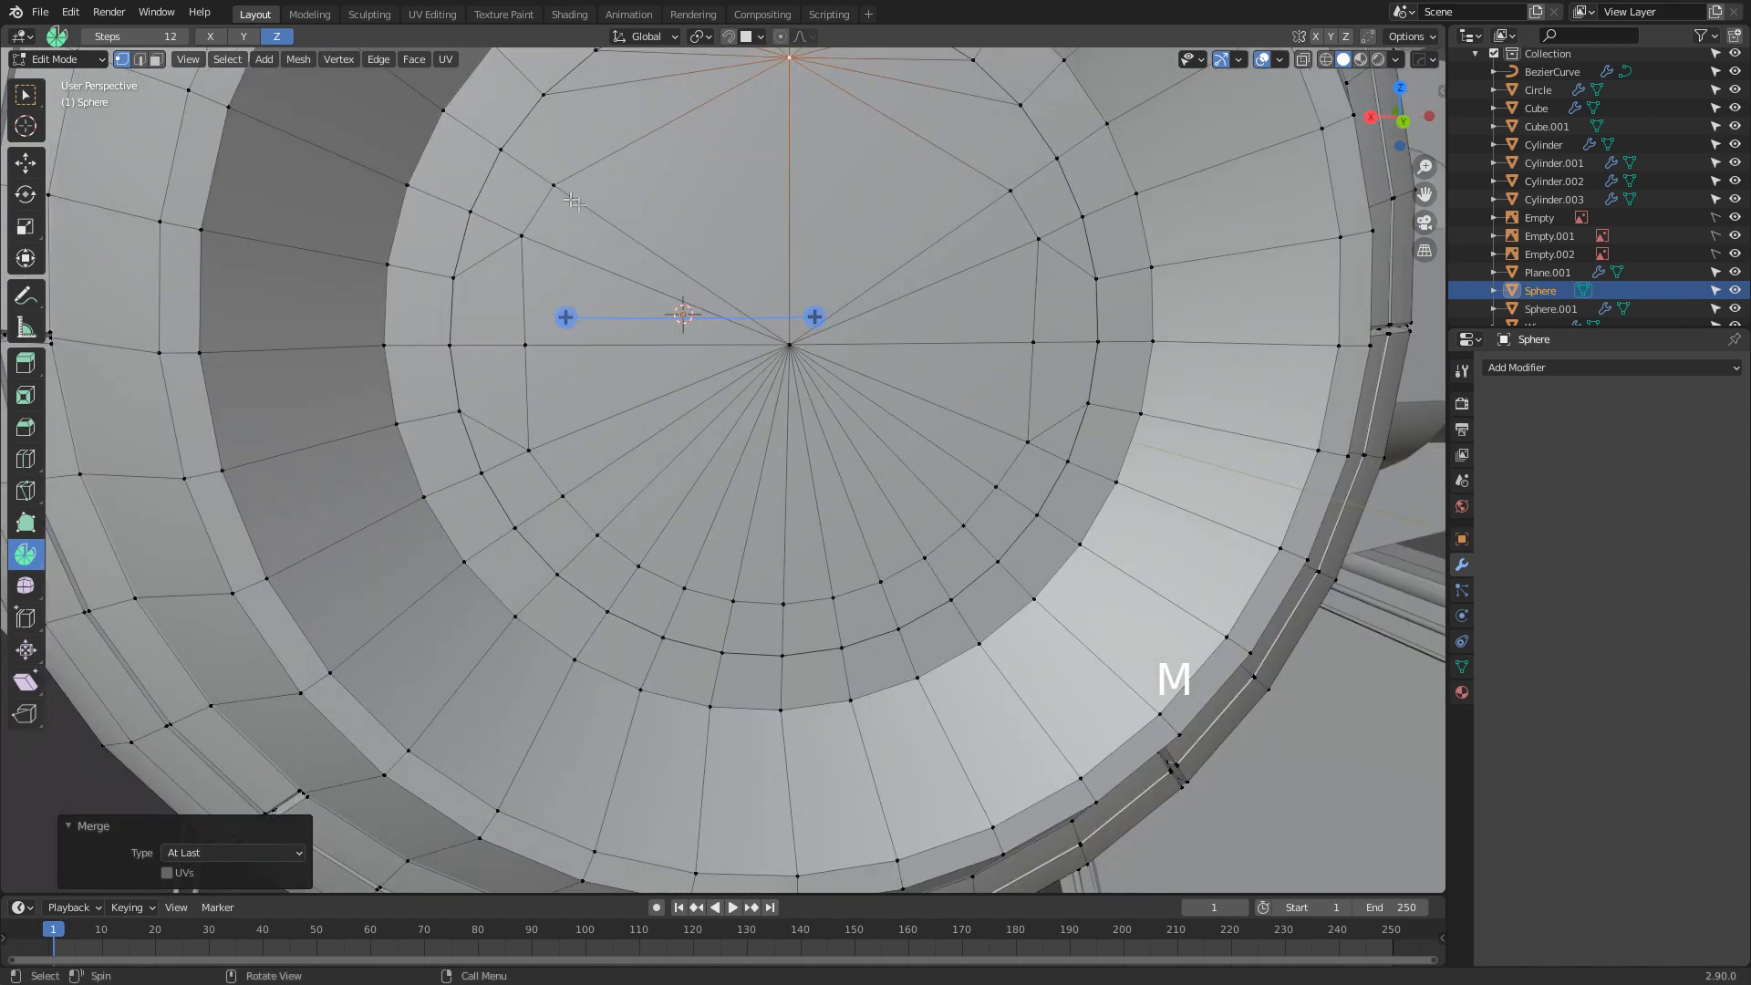
pyautogui.press('m')
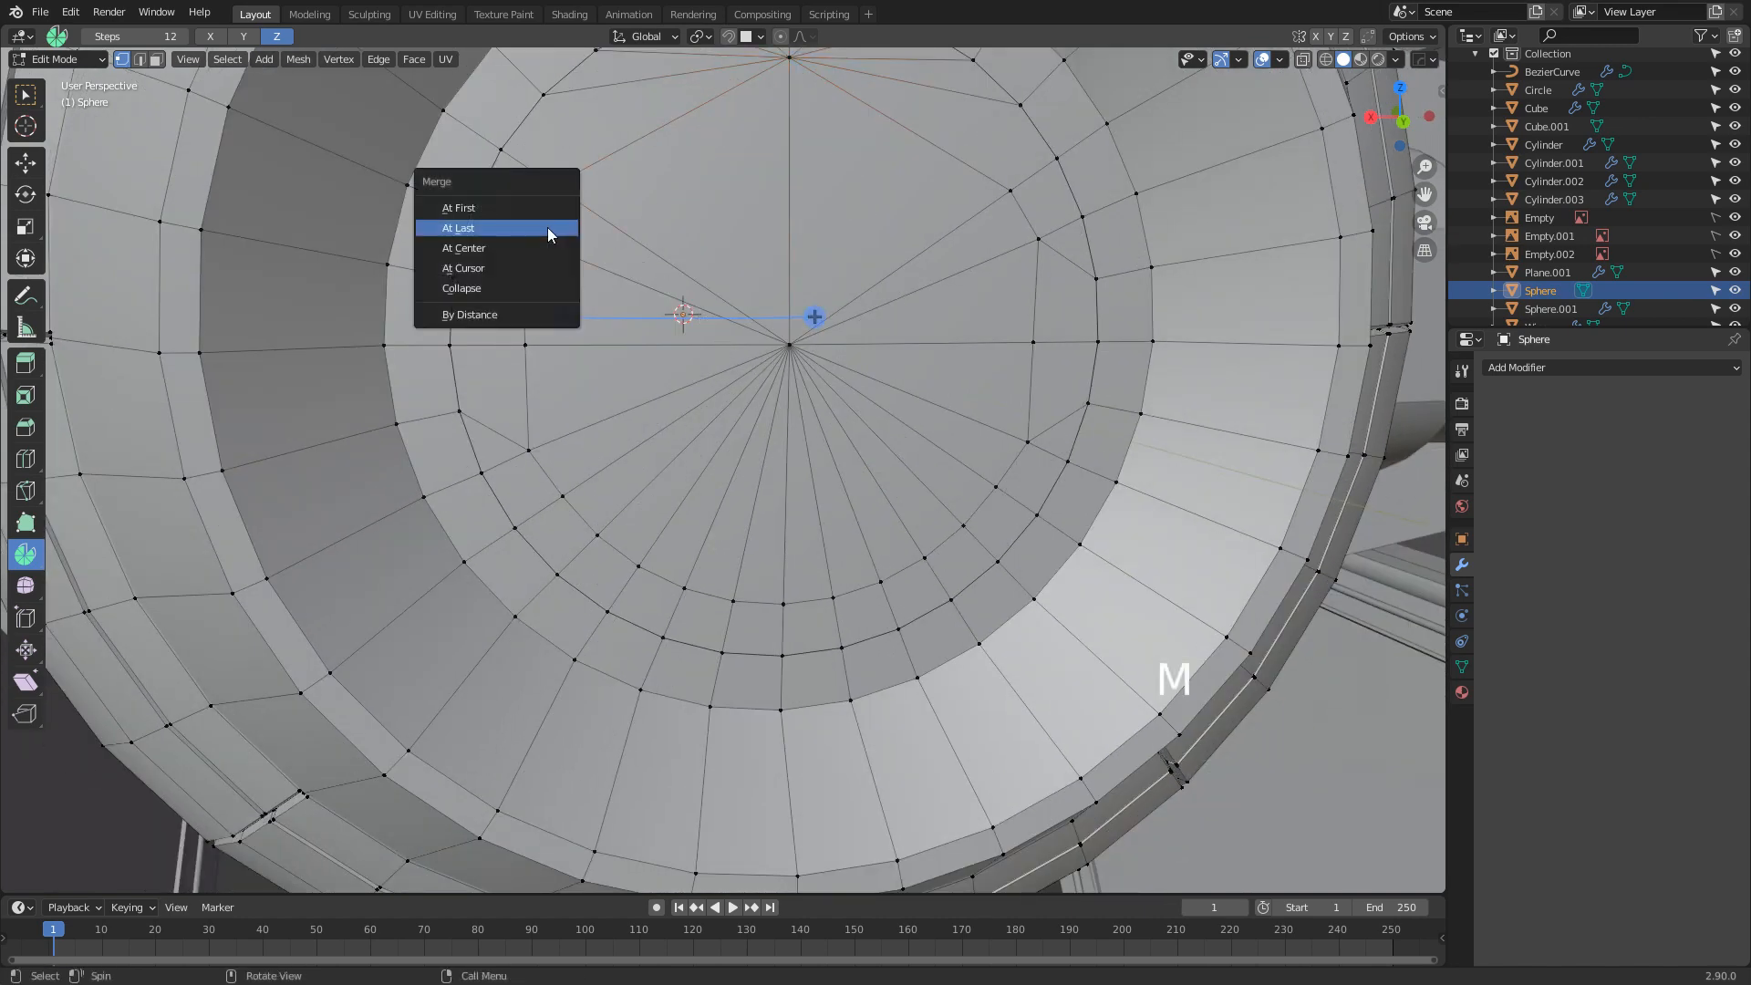
pyautogui.click(550, 228)
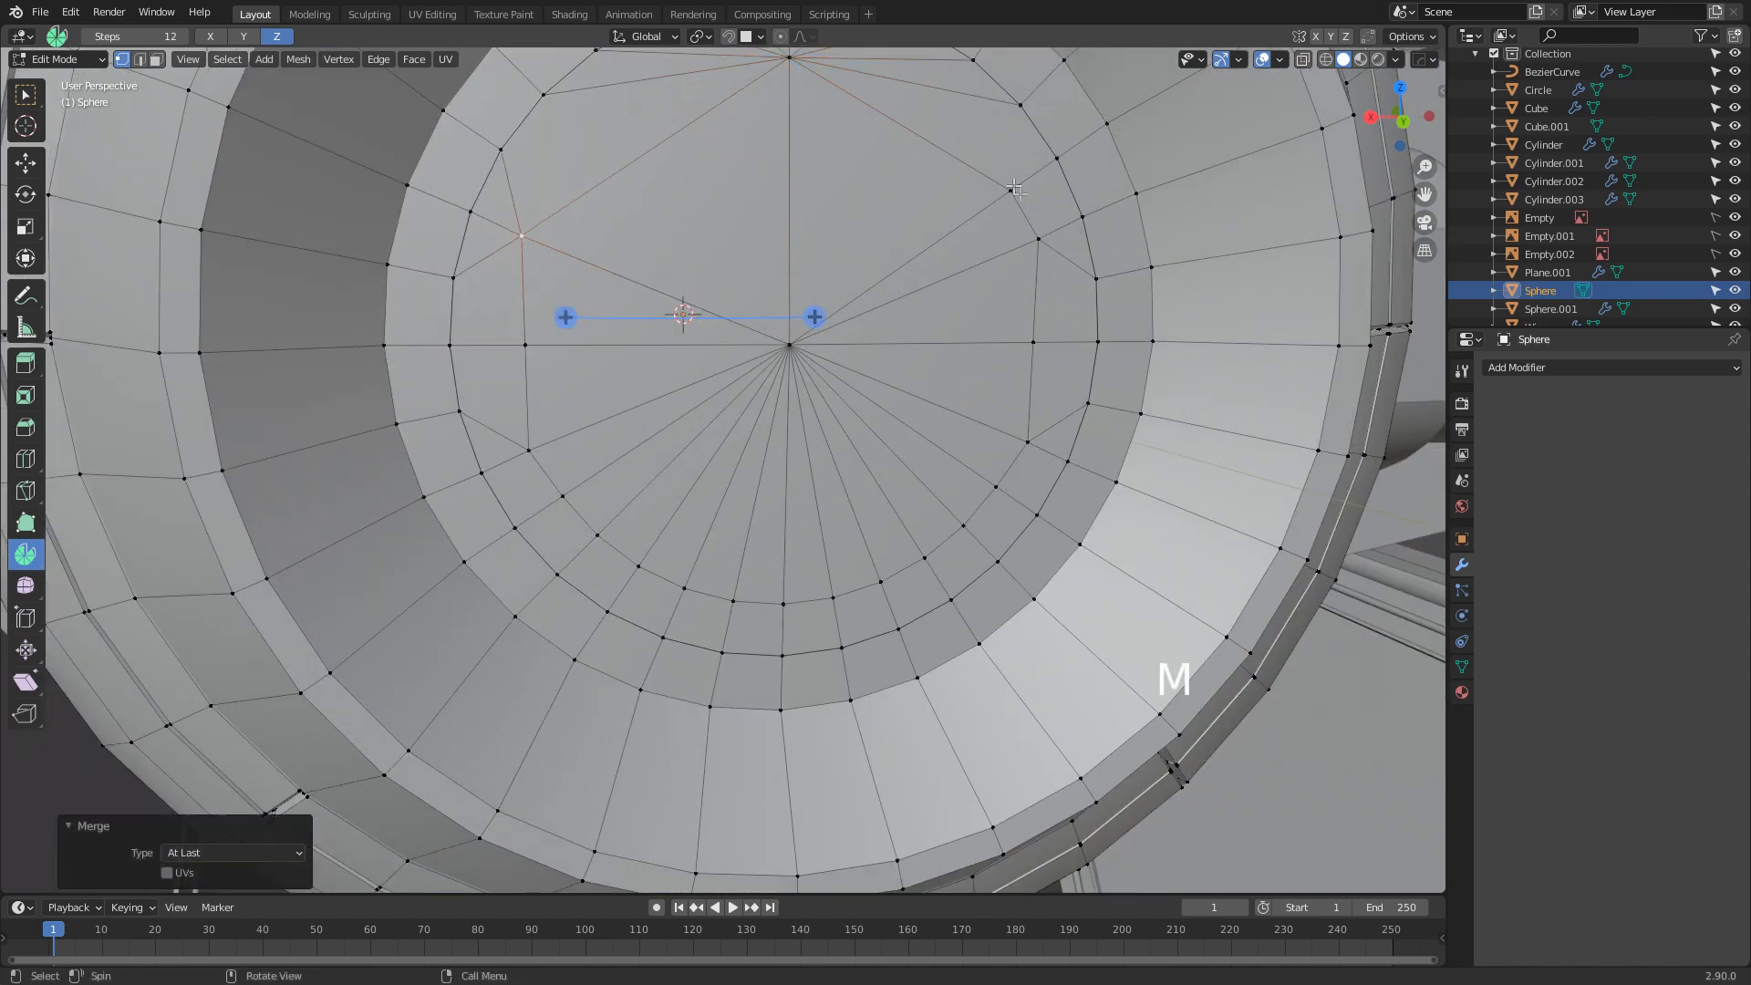
pyautogui.press('m')
pyautogui.click(1032, 233)
pyautogui.keyDown('shift'); pyautogui.moveTo(1031, 234); pyautogui.dragTo(855, 312, button='middle'); pyautogui.keyUp('shift')
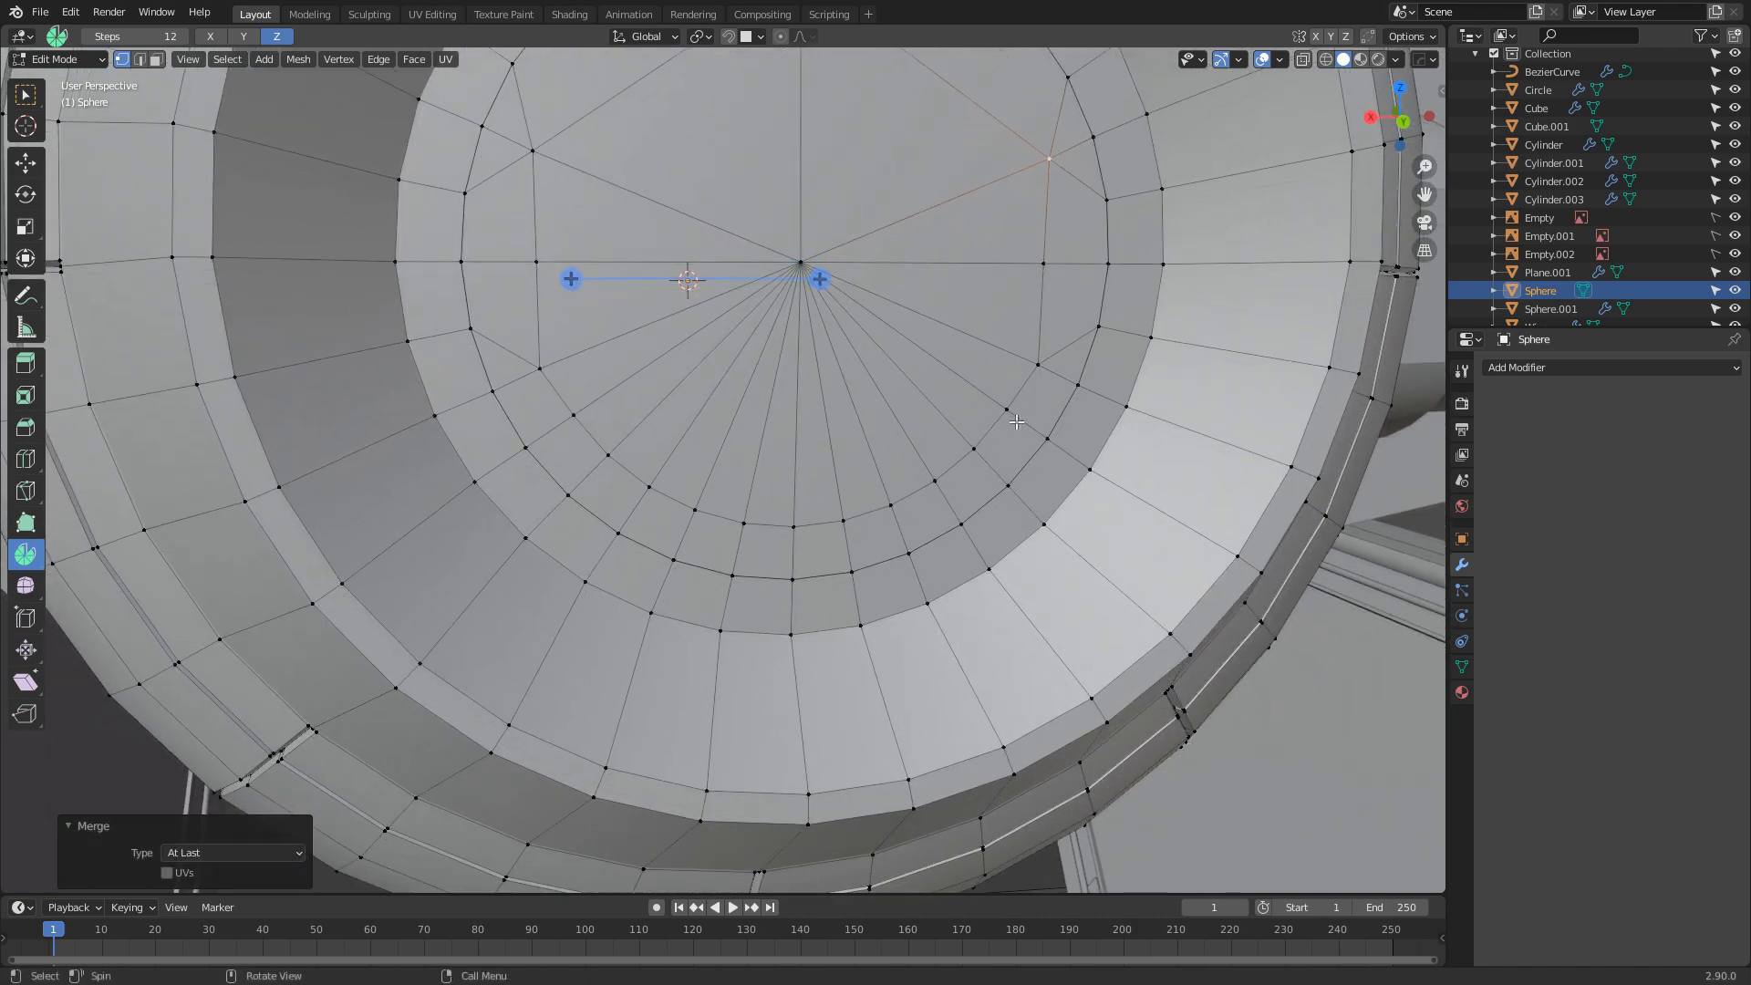
# Merge the inner ring's lower-right arc vertex into its corner vertex and delete the matching vertices on the lower left
pyautogui.click(1008, 410)
pyautogui.keyDown('shift'); pyautogui.click(1029, 363); pyautogui.keyUp('shift')
pyautogui.press('m')
pyautogui.click(1029, 364)
pyautogui.press('Delete')
pyautogui.click(555, 369)
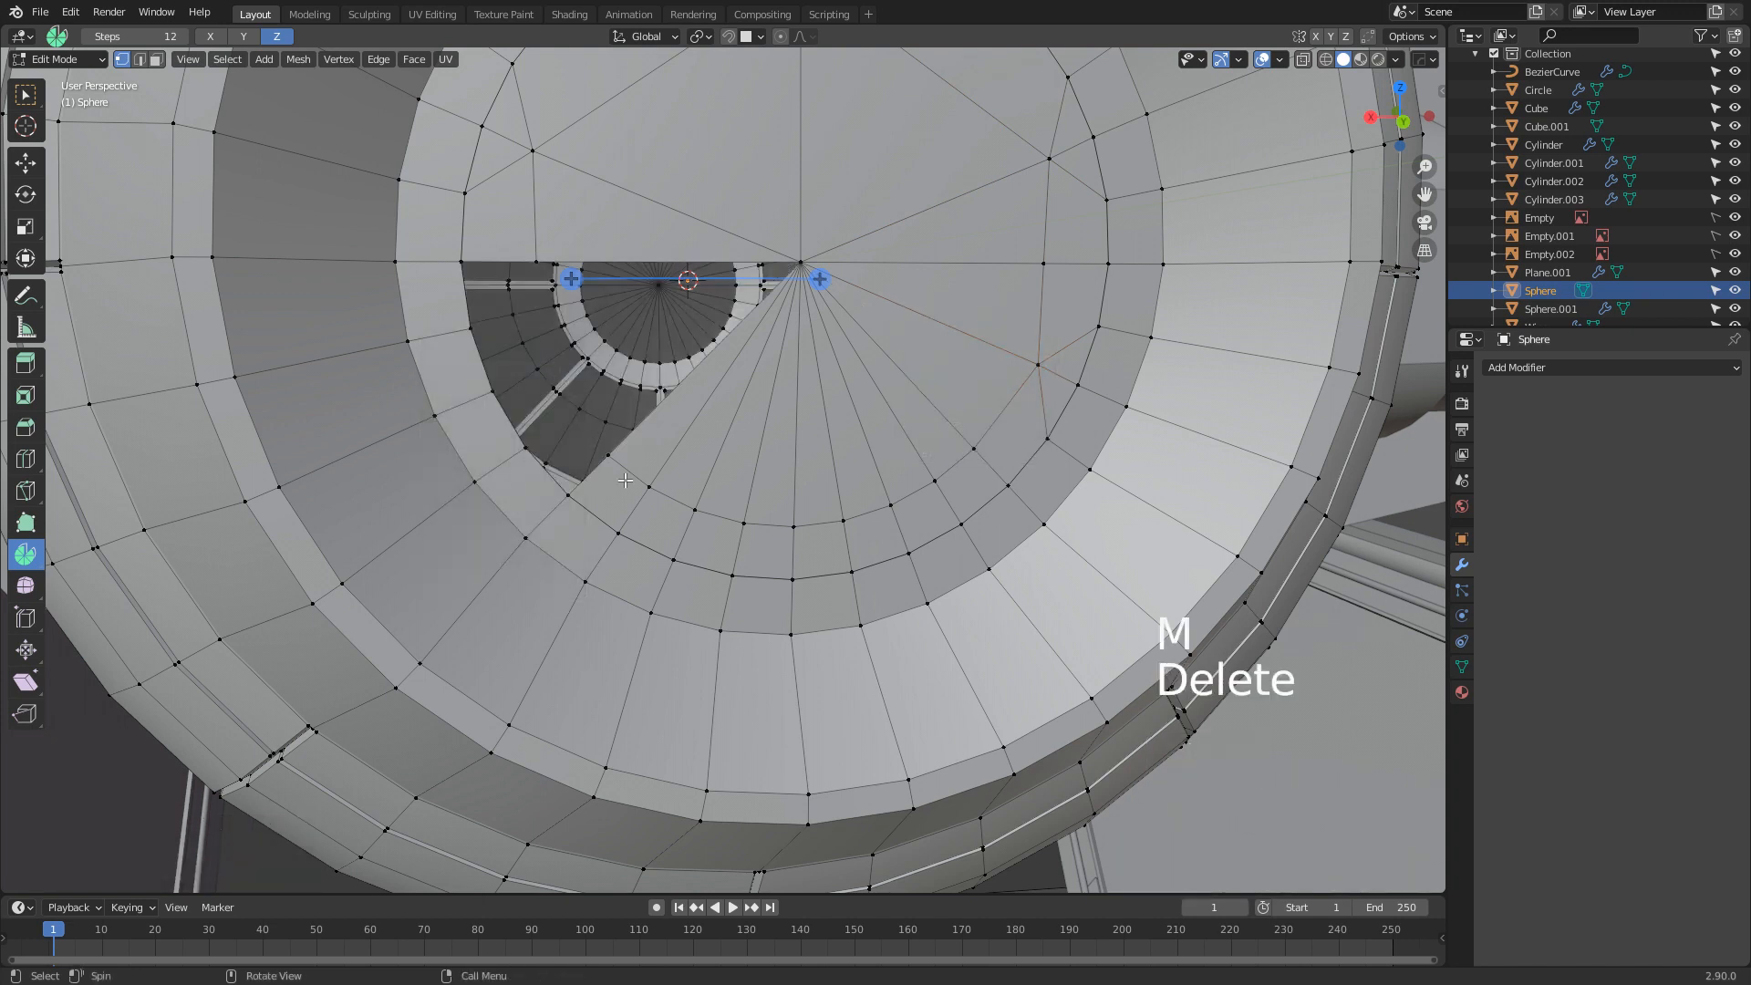
# Undo the deletion on the inner ring's lower left and merge the arc vertex there into its adjacent corner vertex
pyautogui.hotkey('ctrl', 'z')
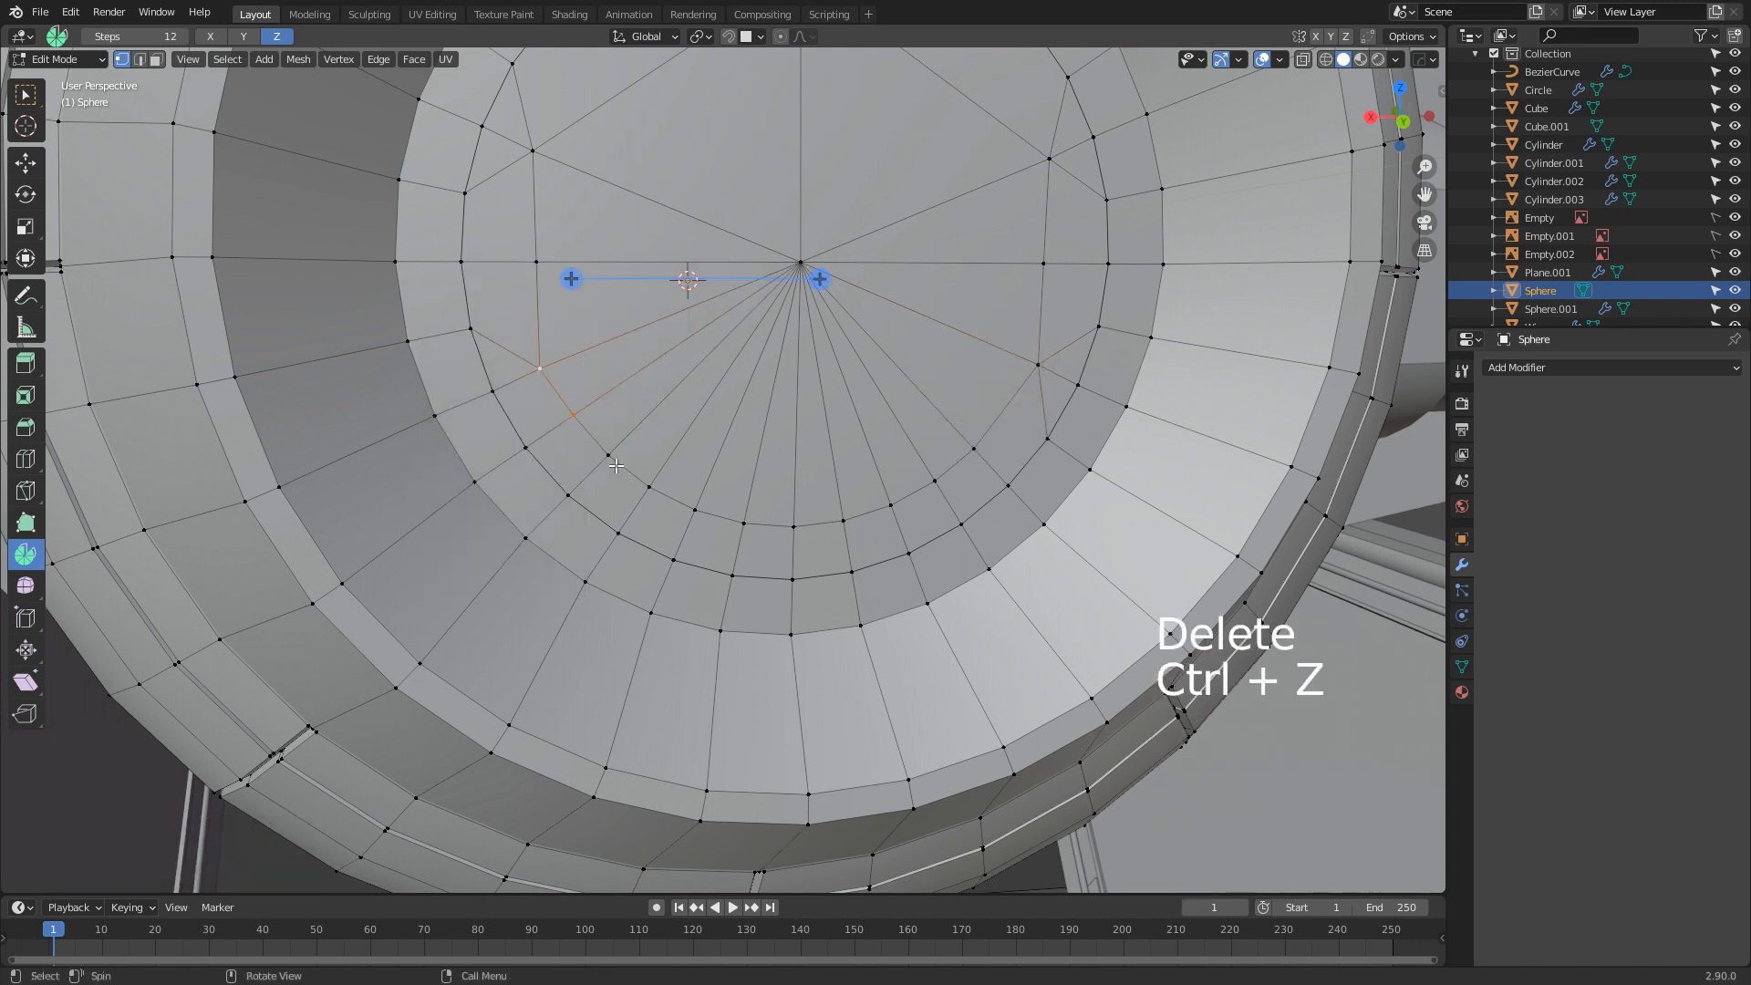
pyautogui.press('m')
pyautogui.click(616, 465)
# Select the vertices along the inner ring's lower arc and merge them into the bottom centre vertex with At Last
pyautogui.click(609, 458)
pyautogui.keyDown('shift'); pyautogui.click(648, 489); pyautogui.keyUp('shift')
pyautogui.keyDown('shift'); pyautogui.click(695, 514); pyautogui.keyUp('shift')
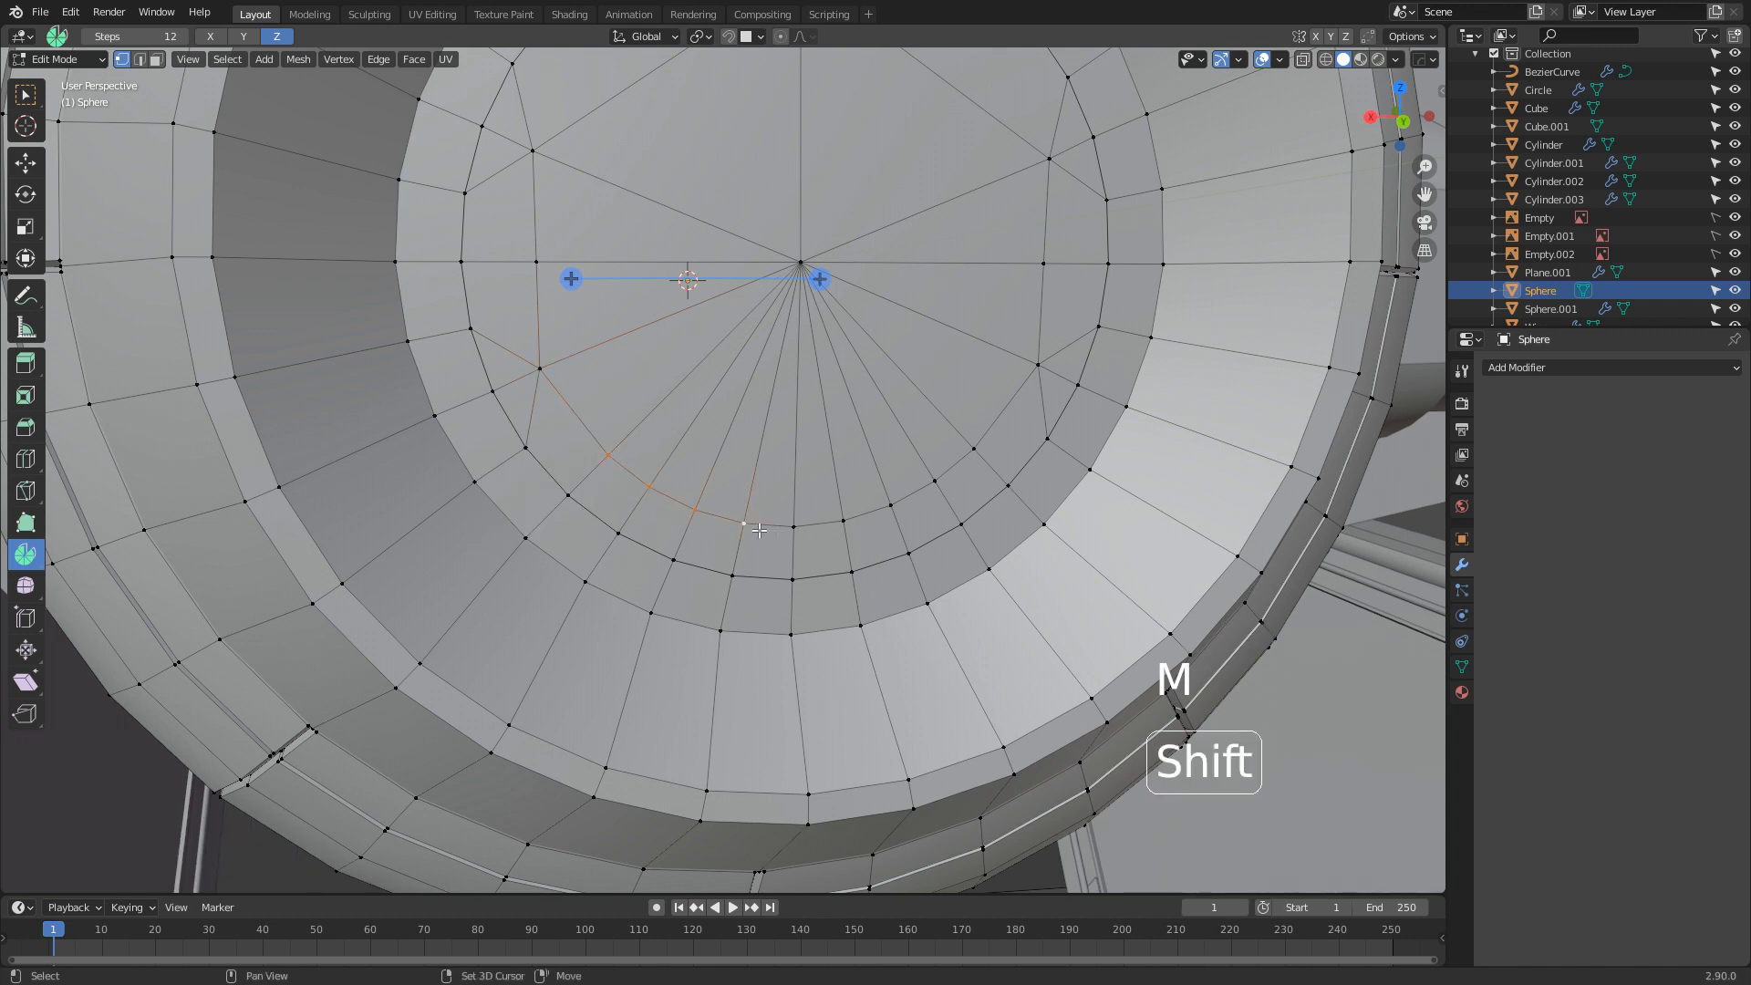
pyautogui.keyDown('shift'); pyautogui.click(947, 475); pyautogui.keyUp('shift')
pyautogui.keyDown('shift'); pyautogui.click(973, 450); pyautogui.keyUp('shift')
pyautogui.press('m')
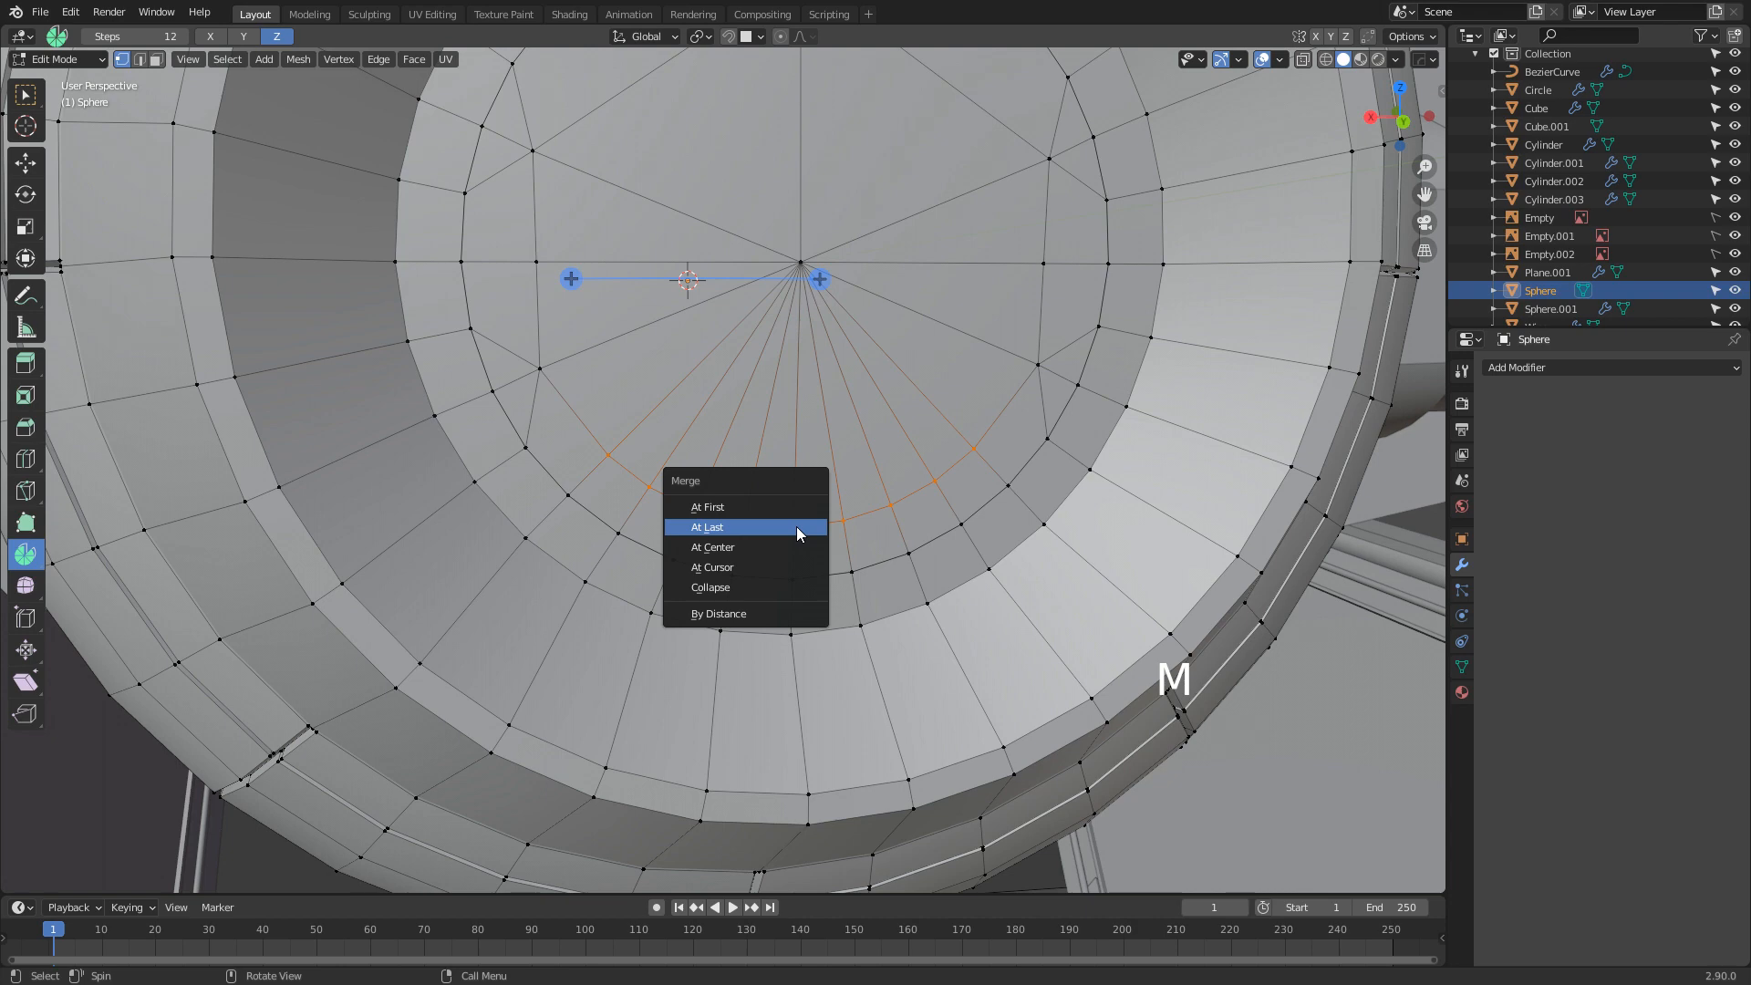
pyautogui.click(796, 528)
# Select all faces of the hexagon in the central disc and scale them to 1.075 along X and 0.798 along Z
pyautogui.scroll(-3, 784, 493)
pyautogui.press('3')
pyautogui.click(711, 370)
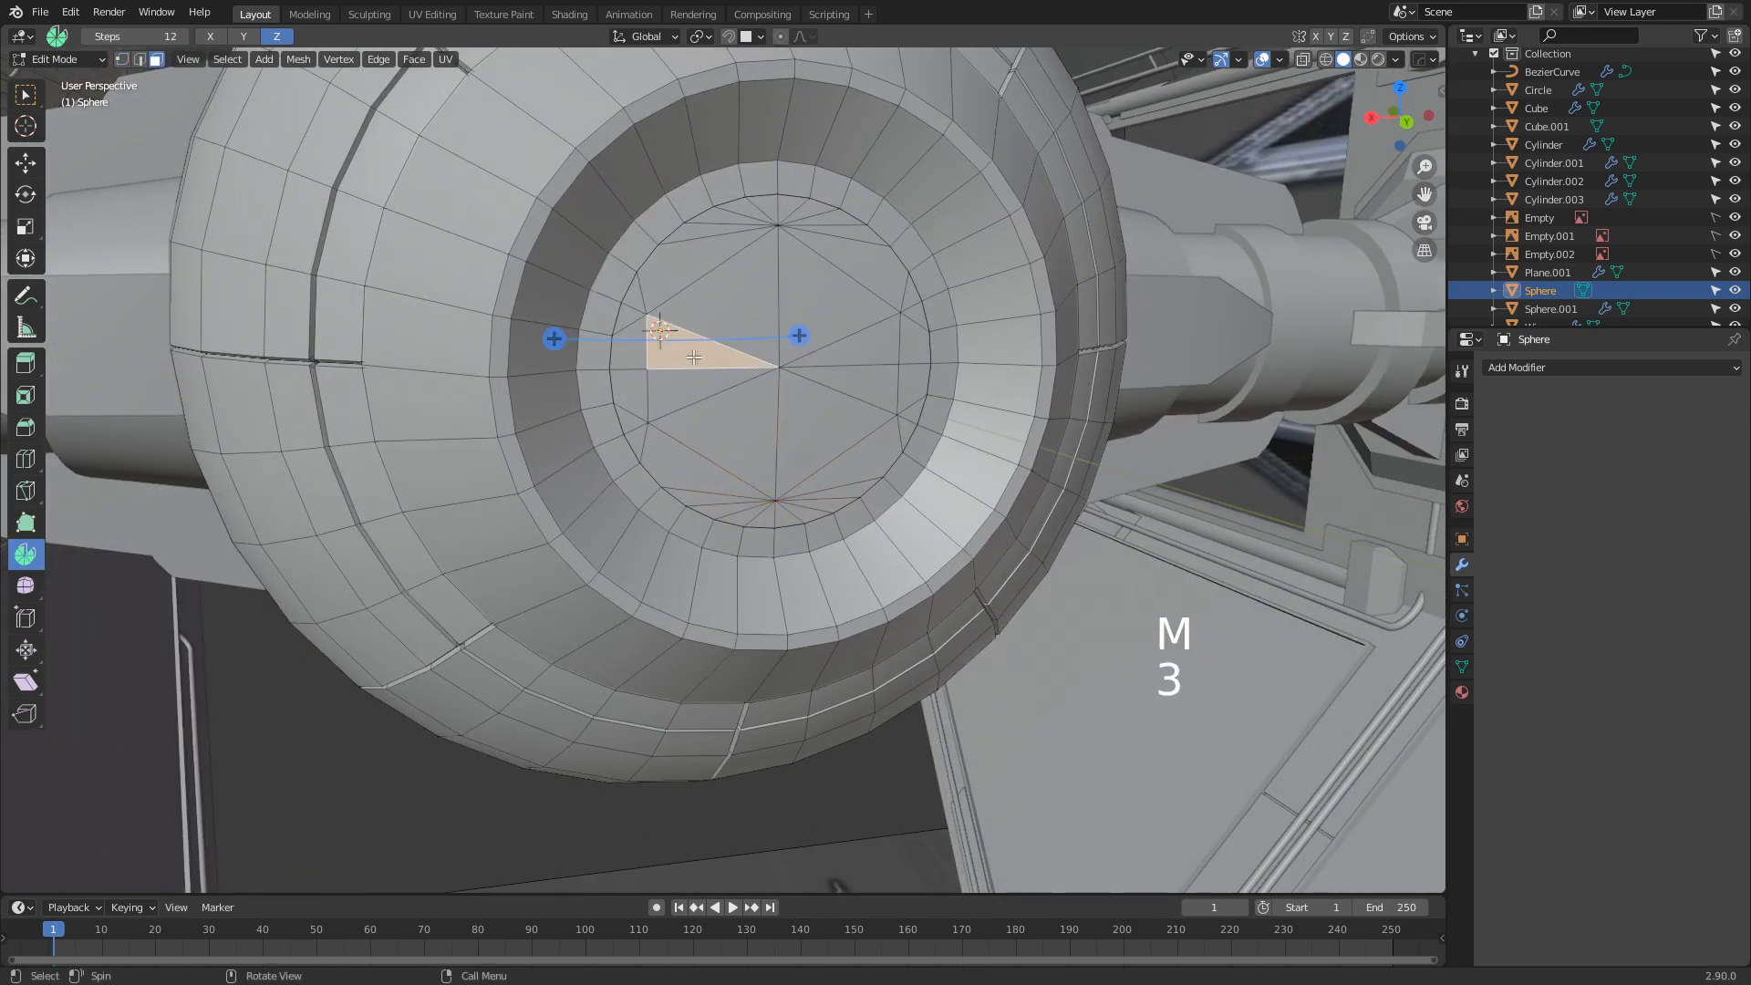
pyautogui.keyDown('shift'); pyautogui.click(830, 410); pyautogui.keyUp('shift')
pyautogui.keyDown('shift'); pyautogui.click(830, 410); pyautogui.keyUp('shift')
pyautogui.keyDown('shift'); pyautogui.click(848, 378); pyautogui.keyUp('shift')
pyautogui.keyDown('shift'); pyautogui.click(856, 352); pyautogui.keyUp('shift')
pyautogui.keyDown('shift'); pyautogui.click(821, 306); pyautogui.keyUp('shift')
pyautogui.keyDown('shift'); pyautogui.click(744, 301); pyautogui.keyUp('shift')
pyautogui.keyDown('shift'); pyautogui.click(734, 416); pyautogui.keyUp('shift')
pyautogui.keyDown('shift'); pyautogui.click(813, 441); pyautogui.keyUp('shift')
pyautogui.moveTo(821, 467); pyautogui.dragTo(849, 496, button='middle')
pyautogui.press('s')
pyautogui.press('x')
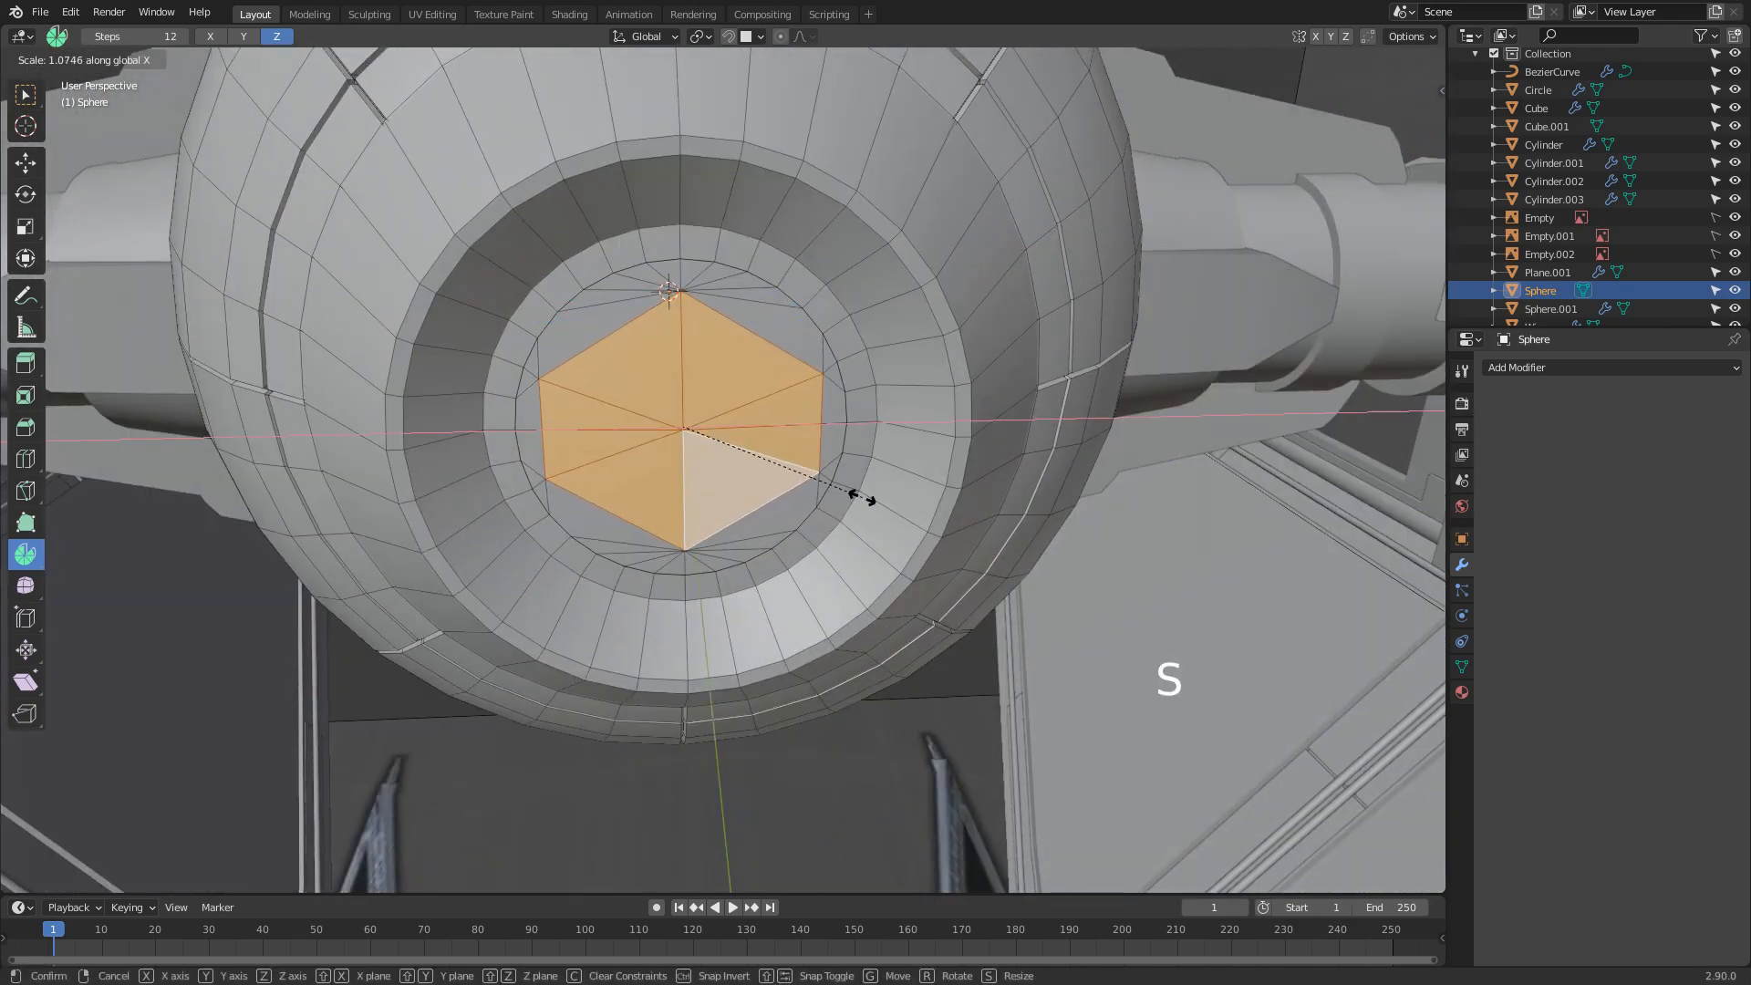
pyautogui.click(862, 498)
pyautogui.press('s')
pyautogui.press('z')
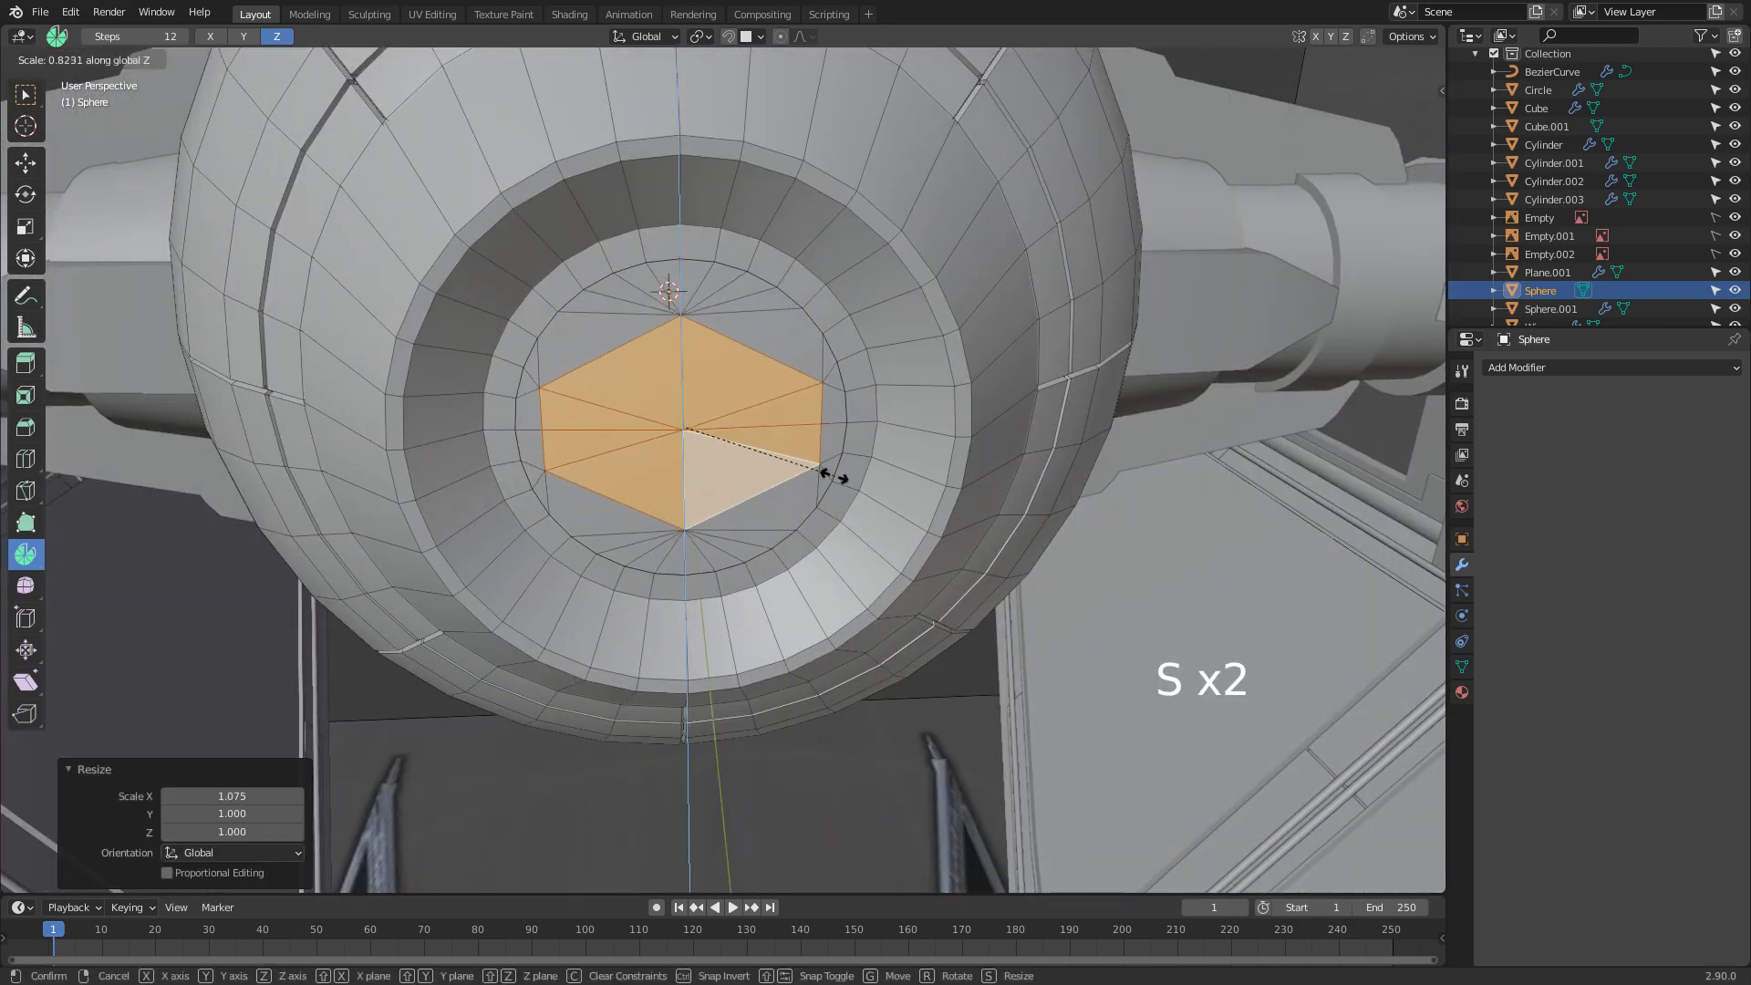
pyautogui.click(825, 488)
# Extrude the hexagon faces inward by about 0.062 m to form a recess in the disc
pyautogui.moveTo(826, 488); pyautogui.dragTo(915, 550, button='middle')
pyautogui.press('e')
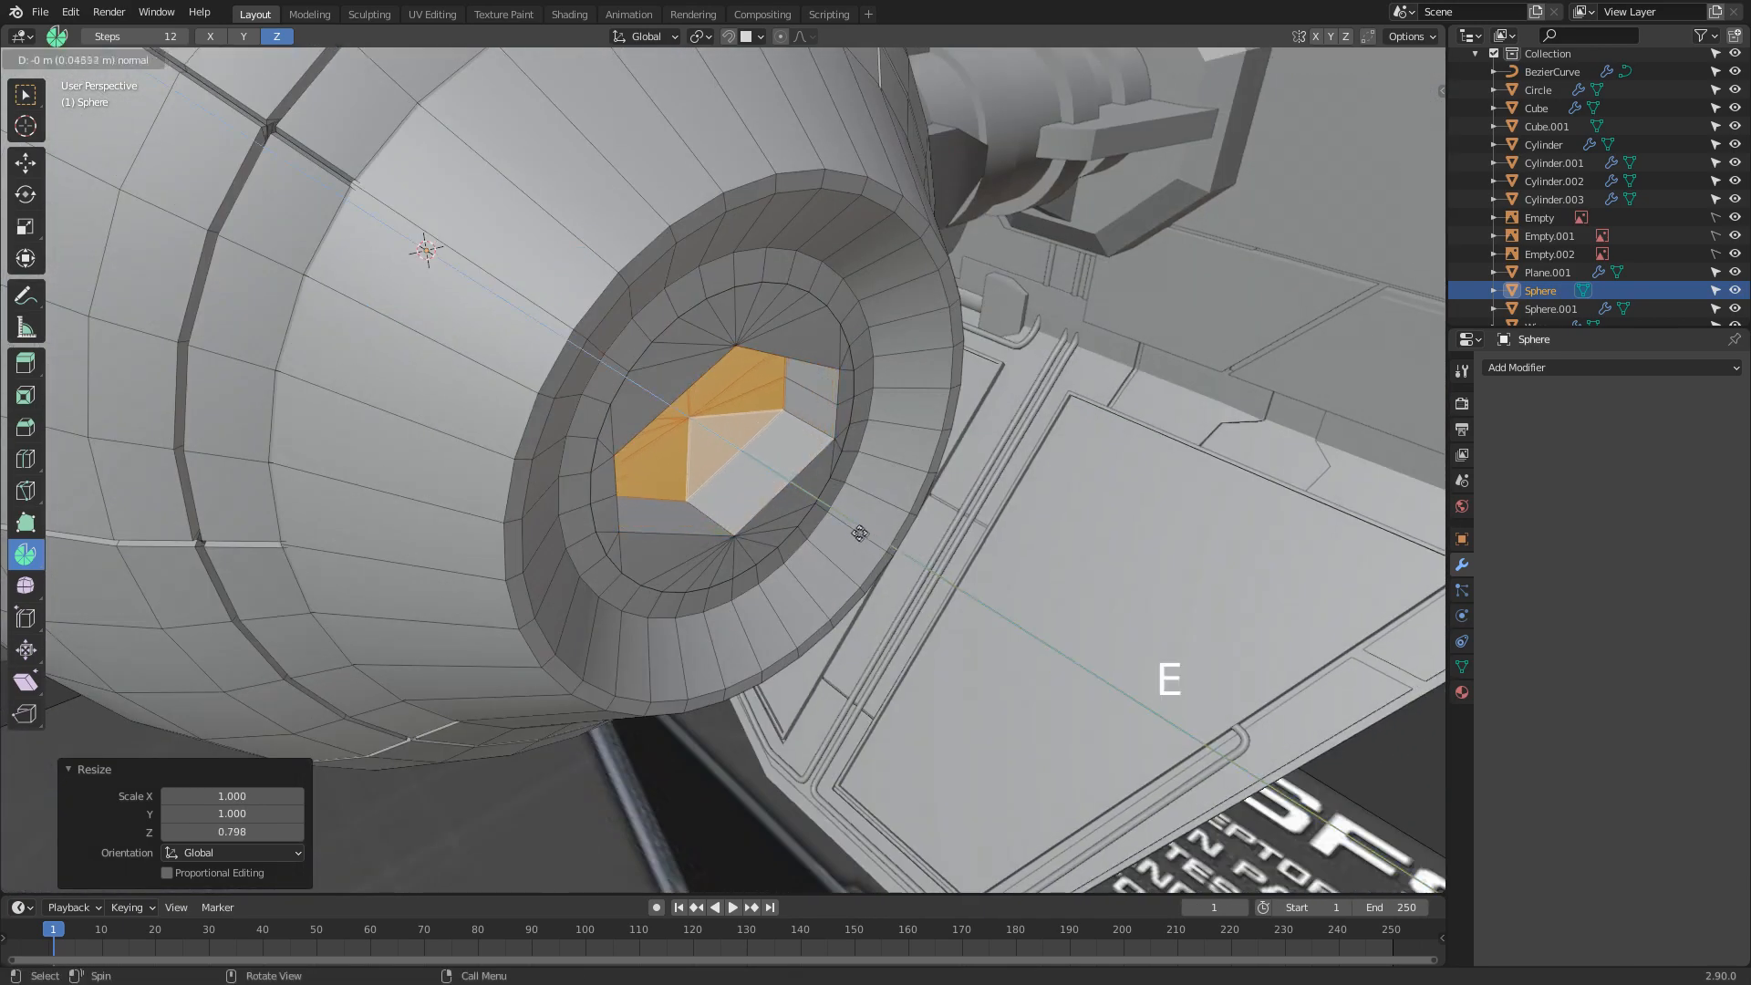
pyautogui.click(842, 527)
pyautogui.moveTo(845, 527); pyautogui.dragTo(767, 484, button='middle')
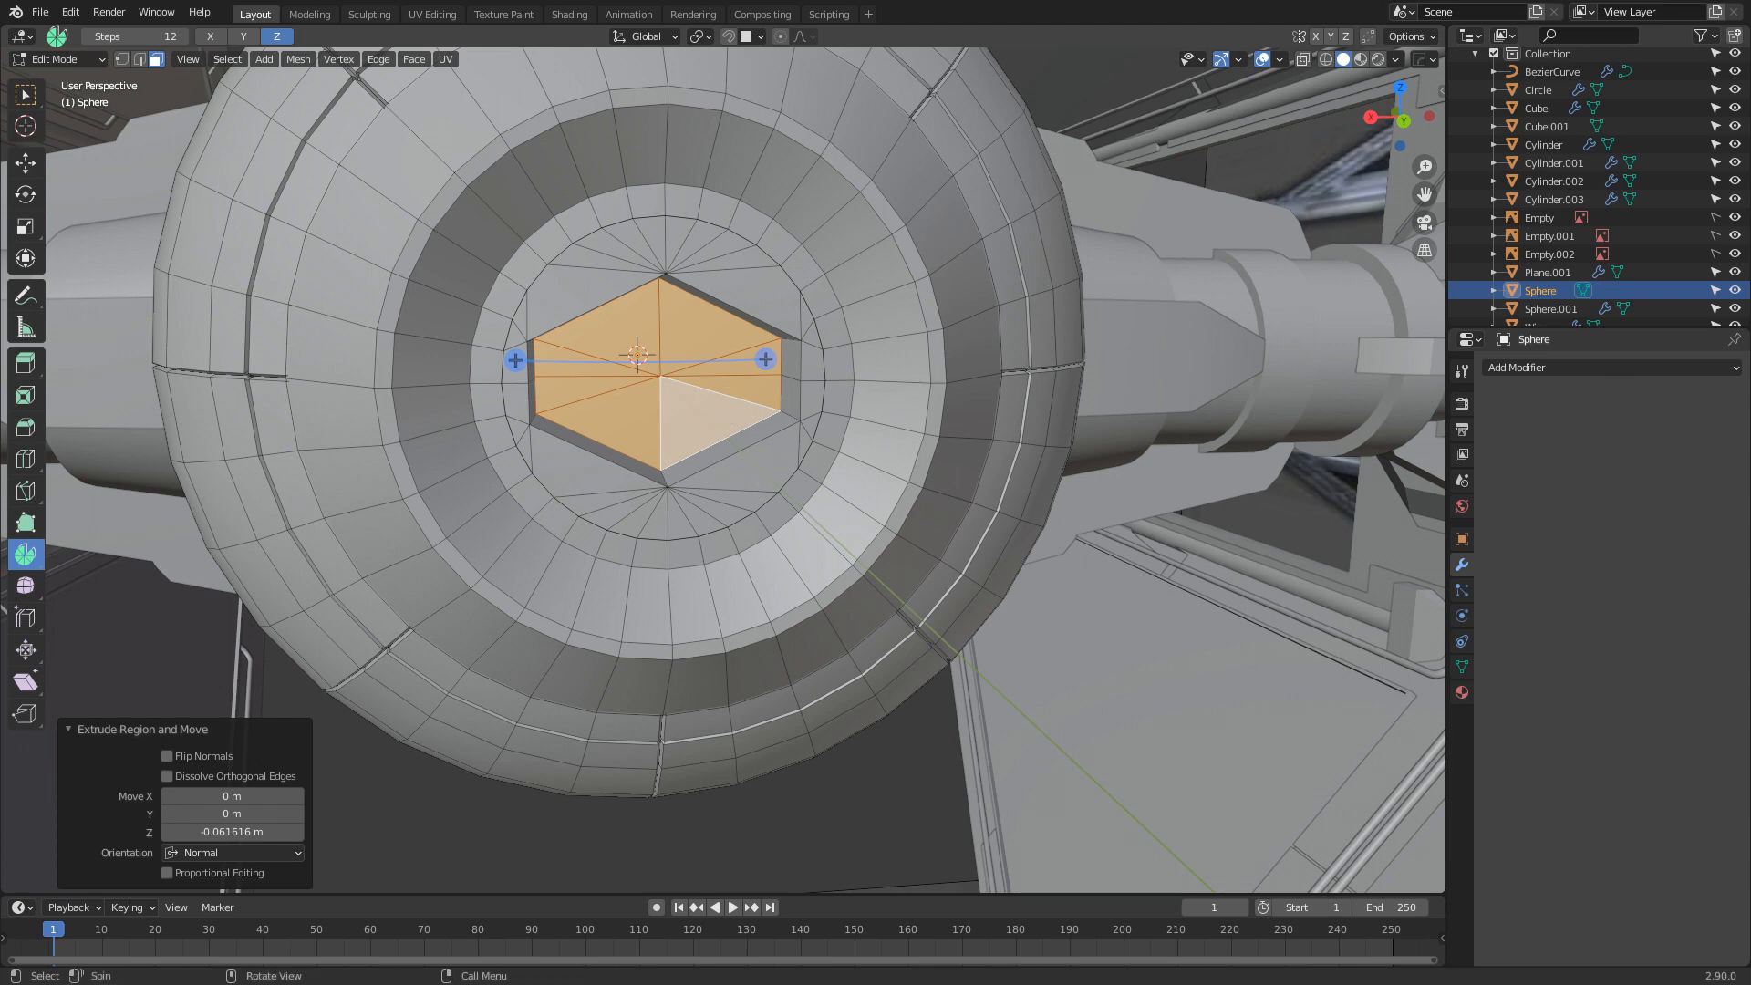
# Switch to the browser, examine the ball's rear cap in the TIE Interceptor reference image at 200%, and close the window
pyautogui.hotkey('alt', 'Tab')
pyautogui.click(1007, 369)
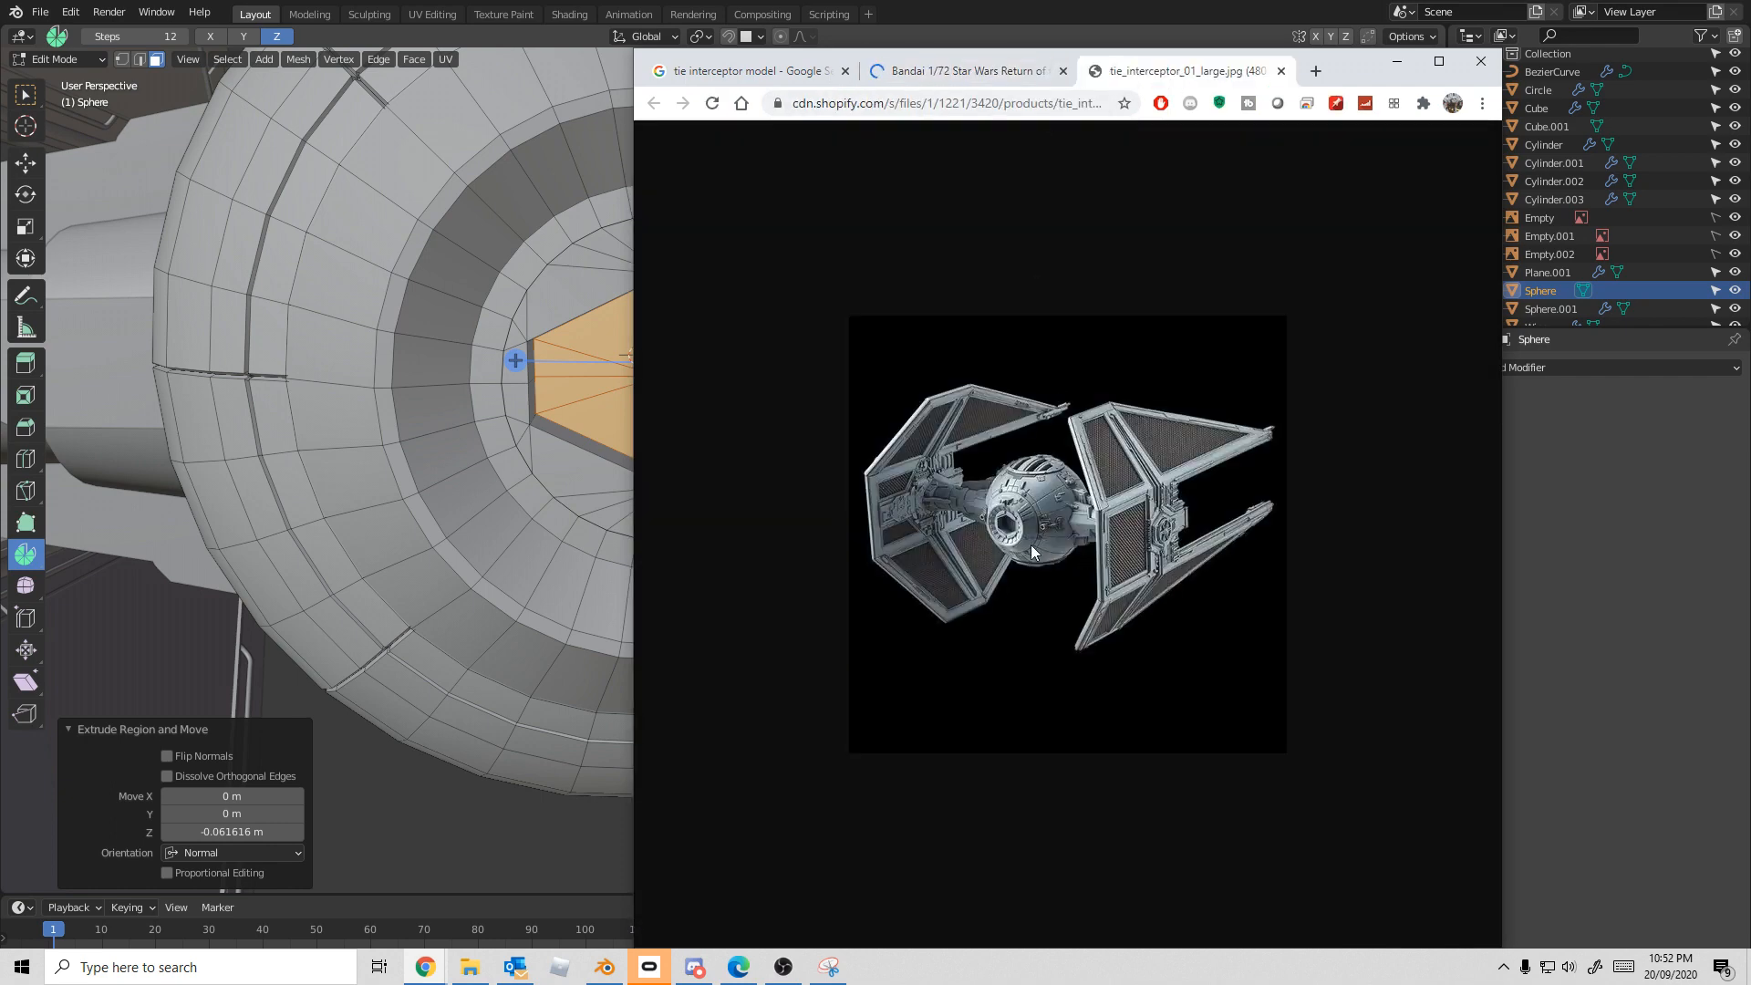
pyautogui.keyDown('ctrl'); pyautogui.scroll(5, 1021, 527); pyautogui.keyUp('ctrl')
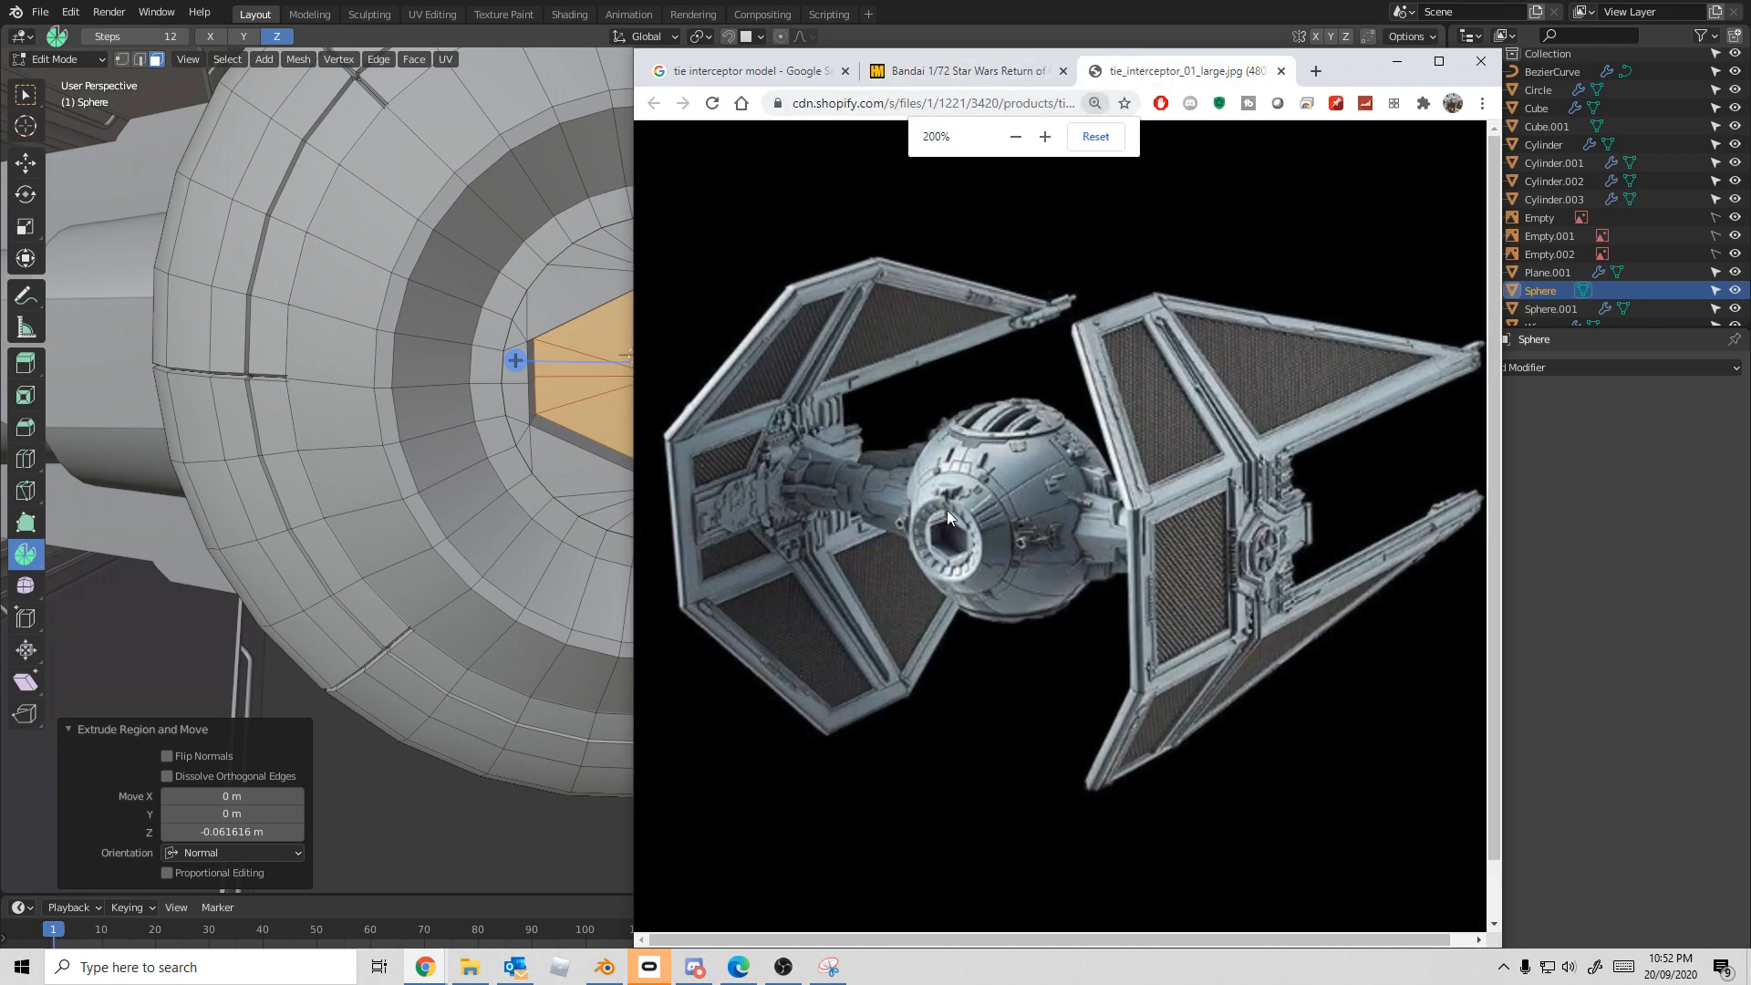
pyautogui.click(1480, 61)
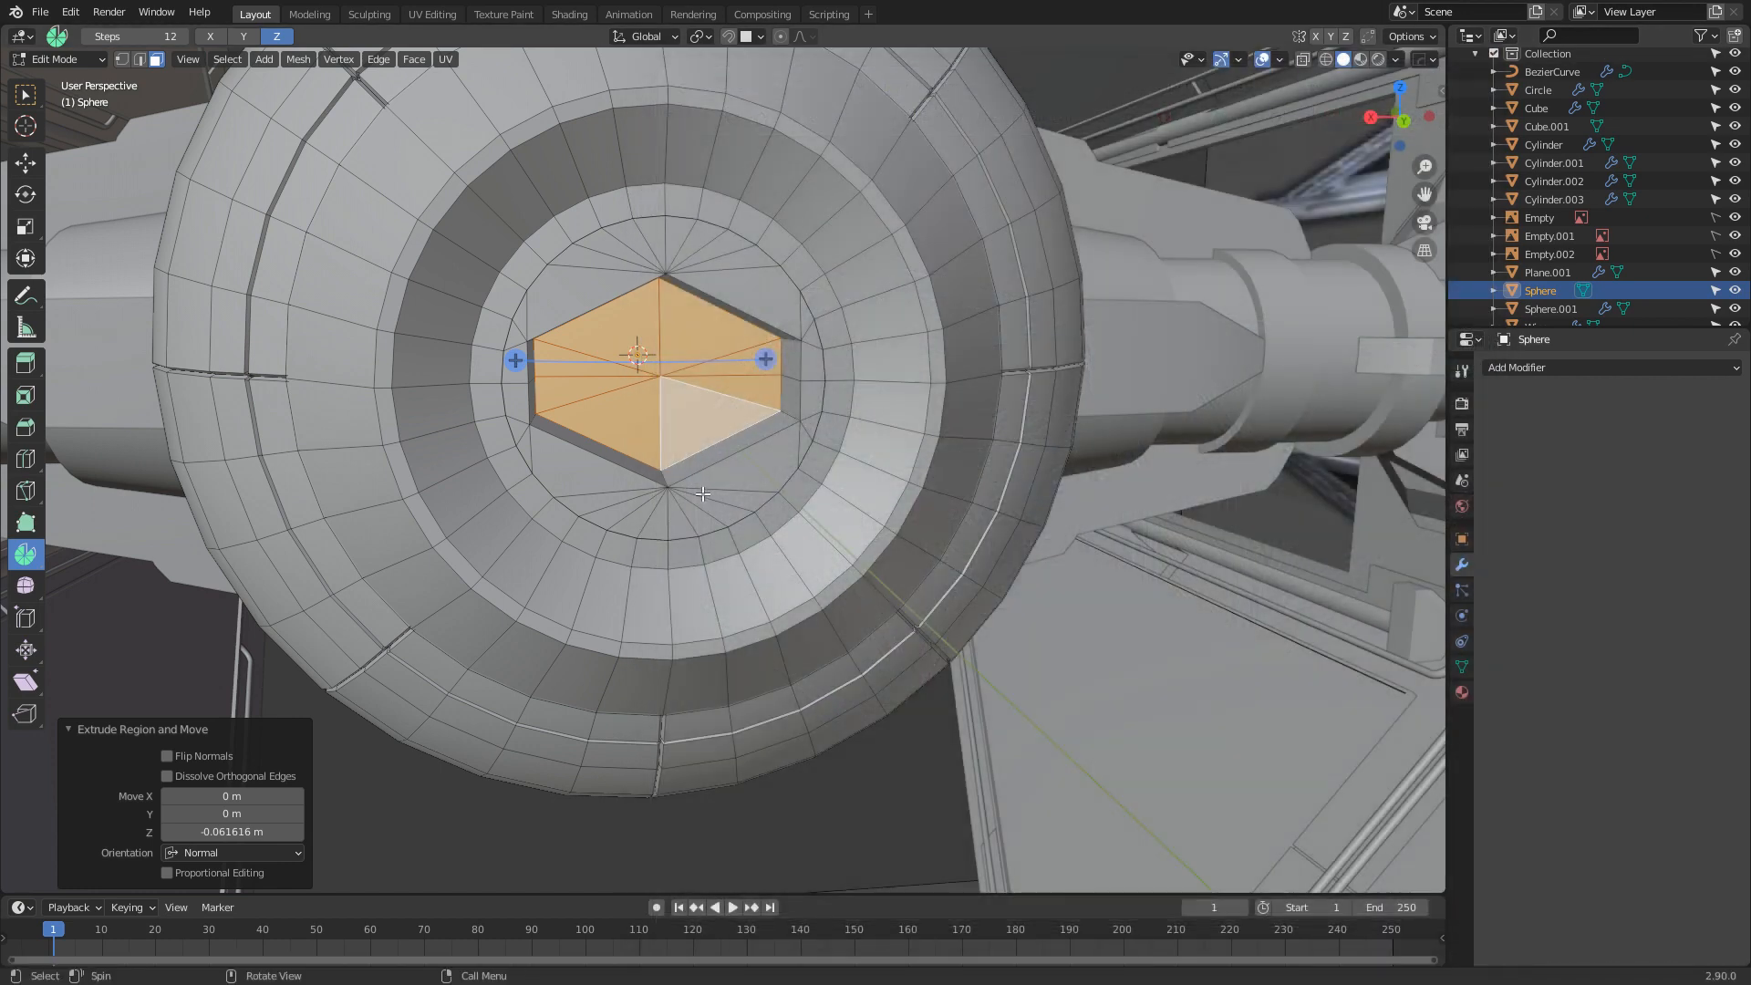
# Select the whole face loop of the cap's inner tapered ring and inset its faces individually by about 0.0034 m
pyautogui.click(603, 599)
pyautogui.keyDown('shift'); pyautogui.click(562, 585); pyautogui.keyUp('shift')
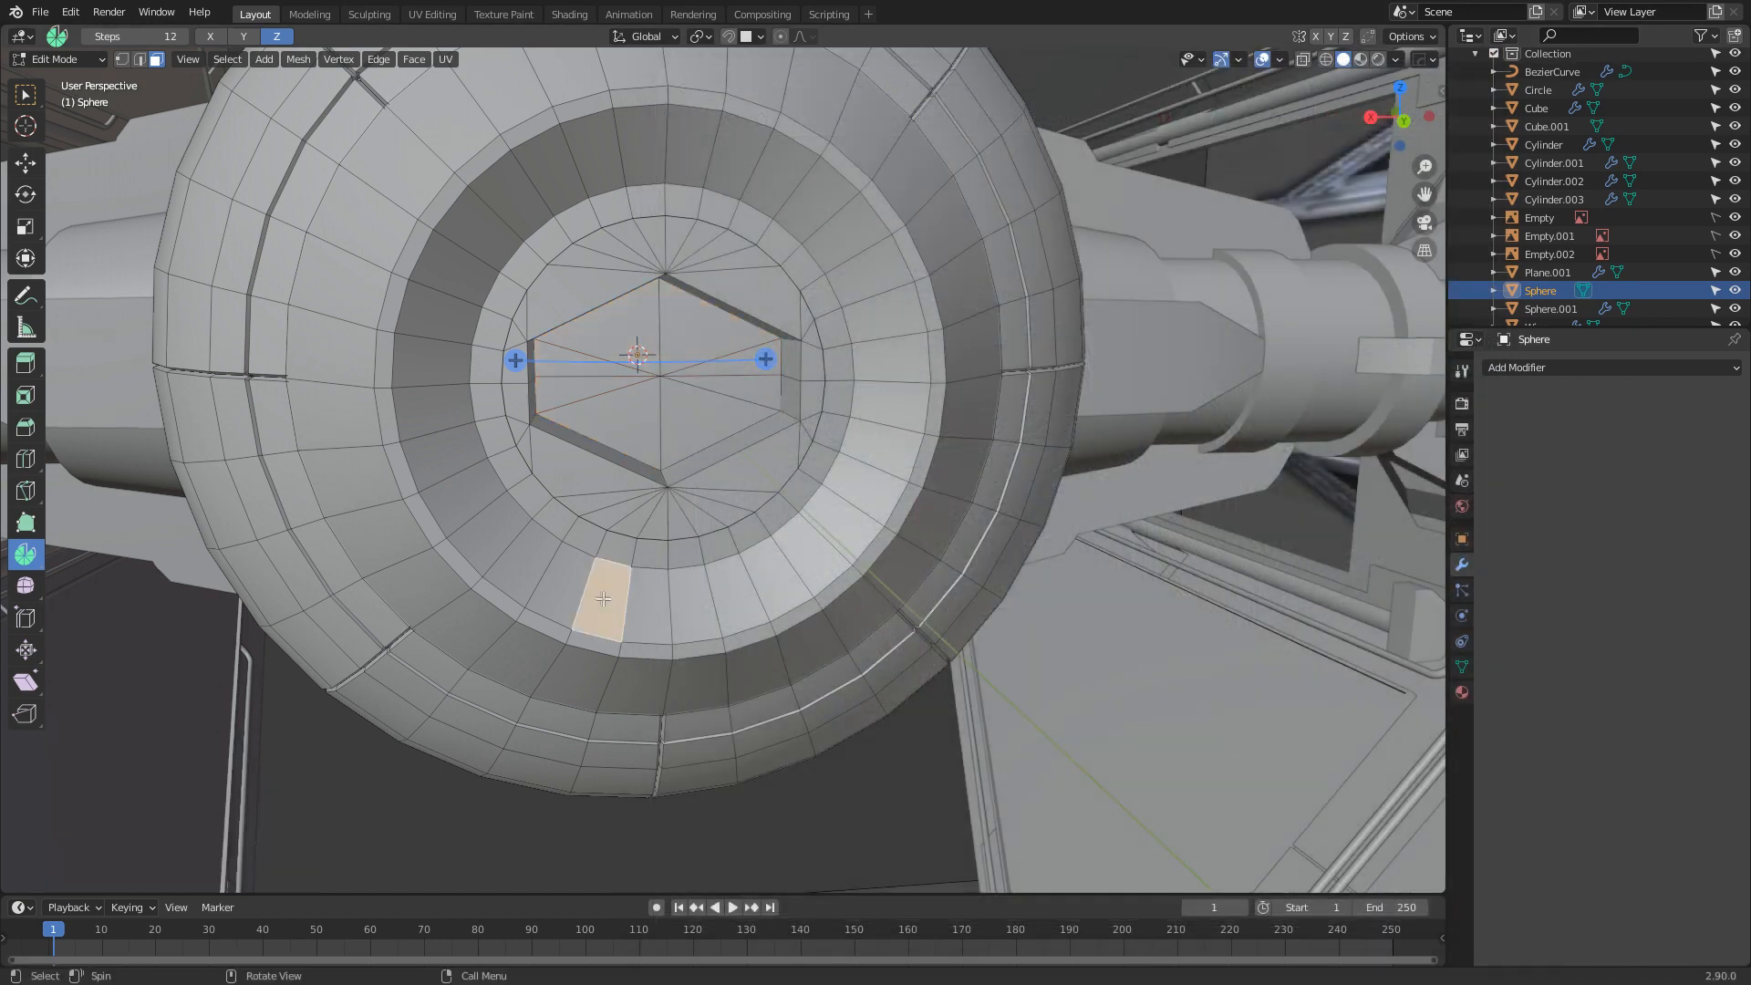
pyautogui.keyDown('shift'); pyautogui.click(490, 536); pyautogui.keyUp('shift')
pyautogui.keyDown('shift'); pyautogui.click(457, 491); pyautogui.keyUp('shift')
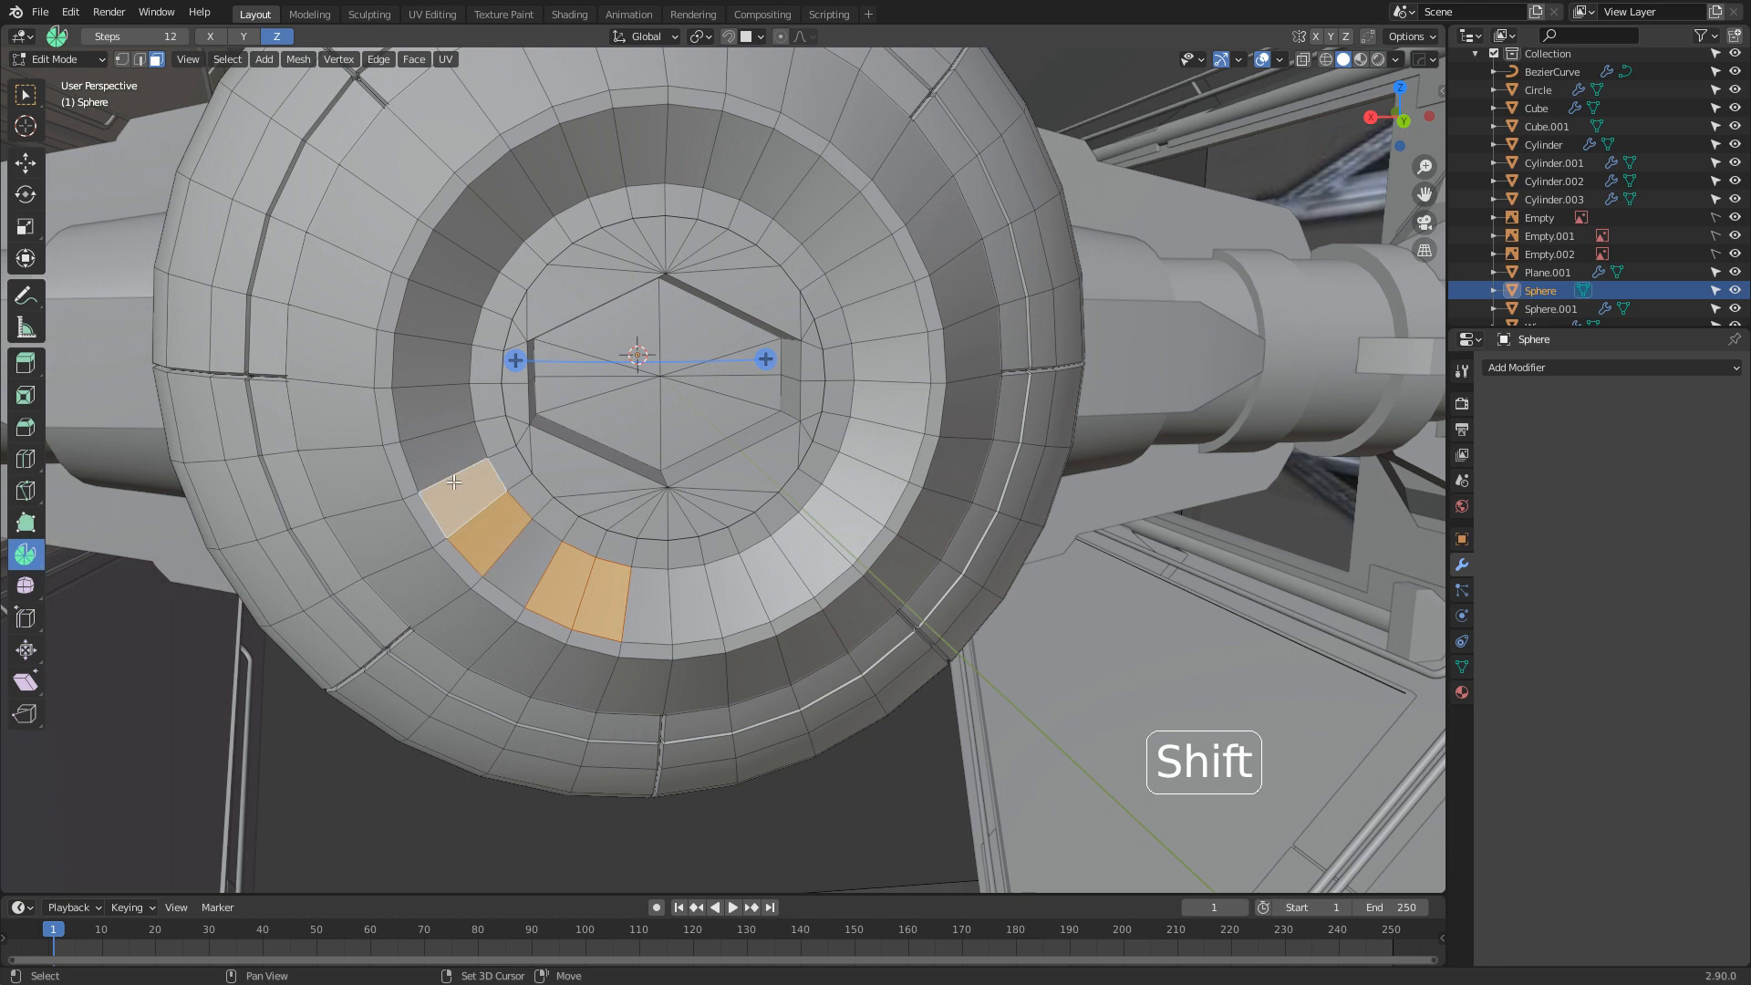
pyautogui.keyDown('alt'); pyautogui.click(624, 600); pyautogui.keyUp('alt')
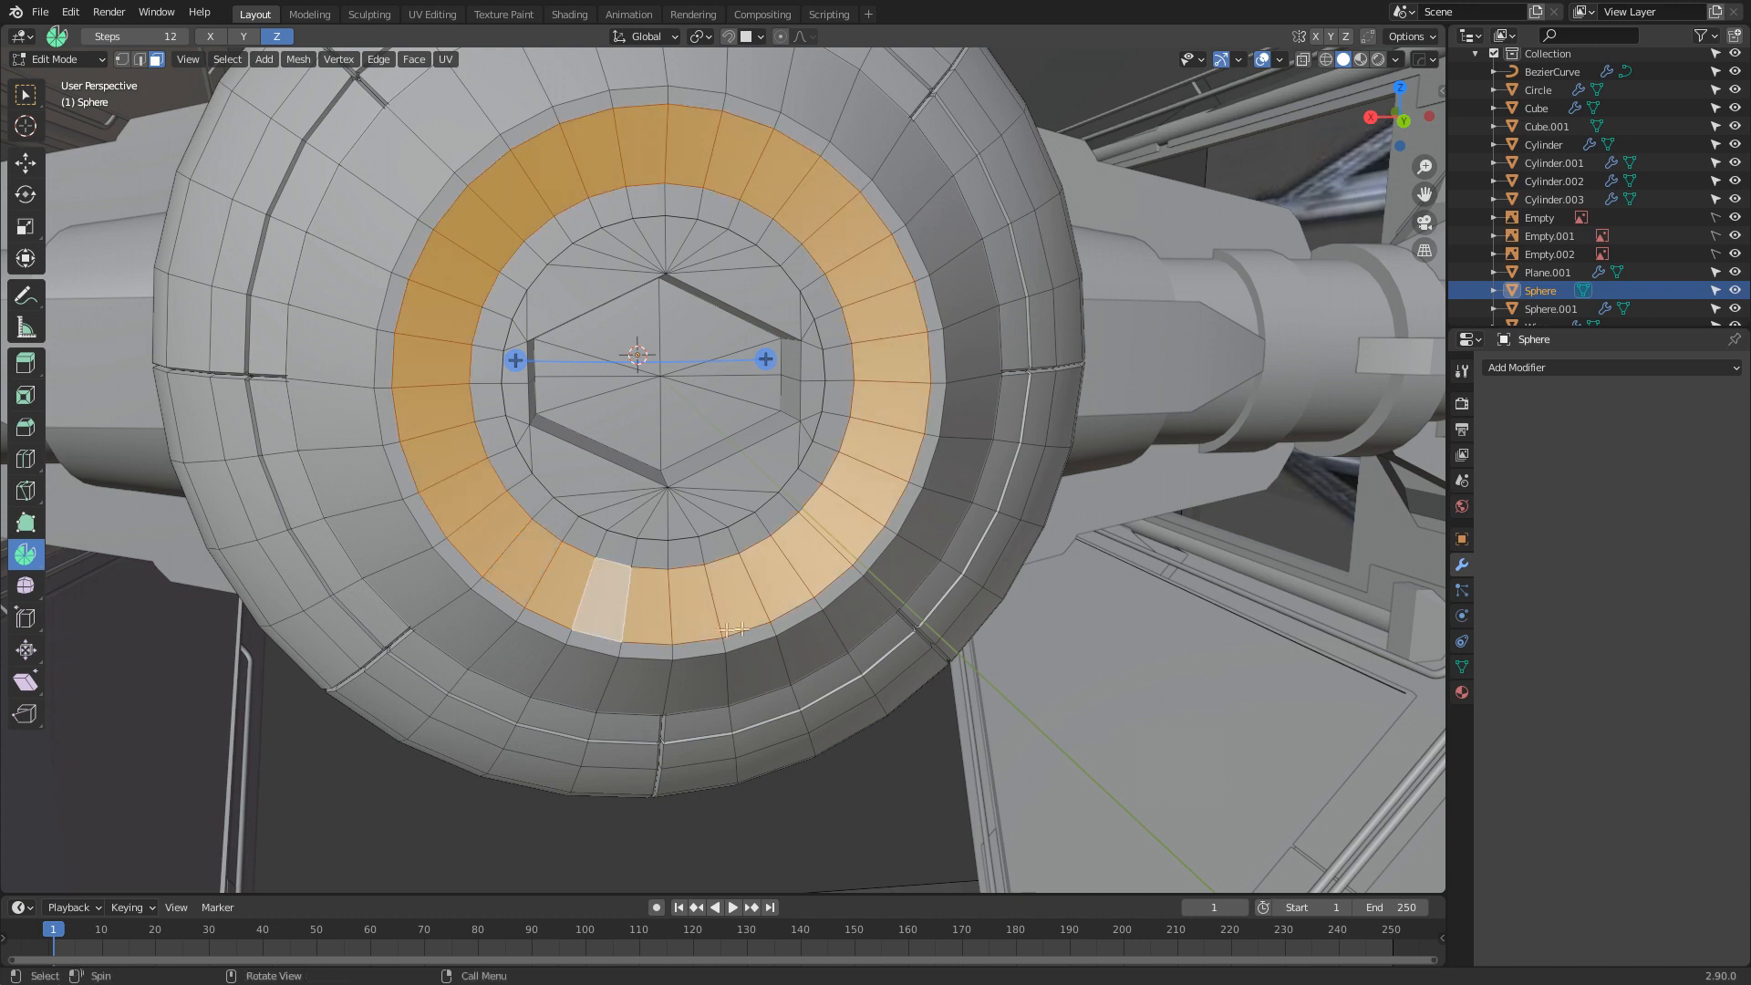
pyautogui.press('i')
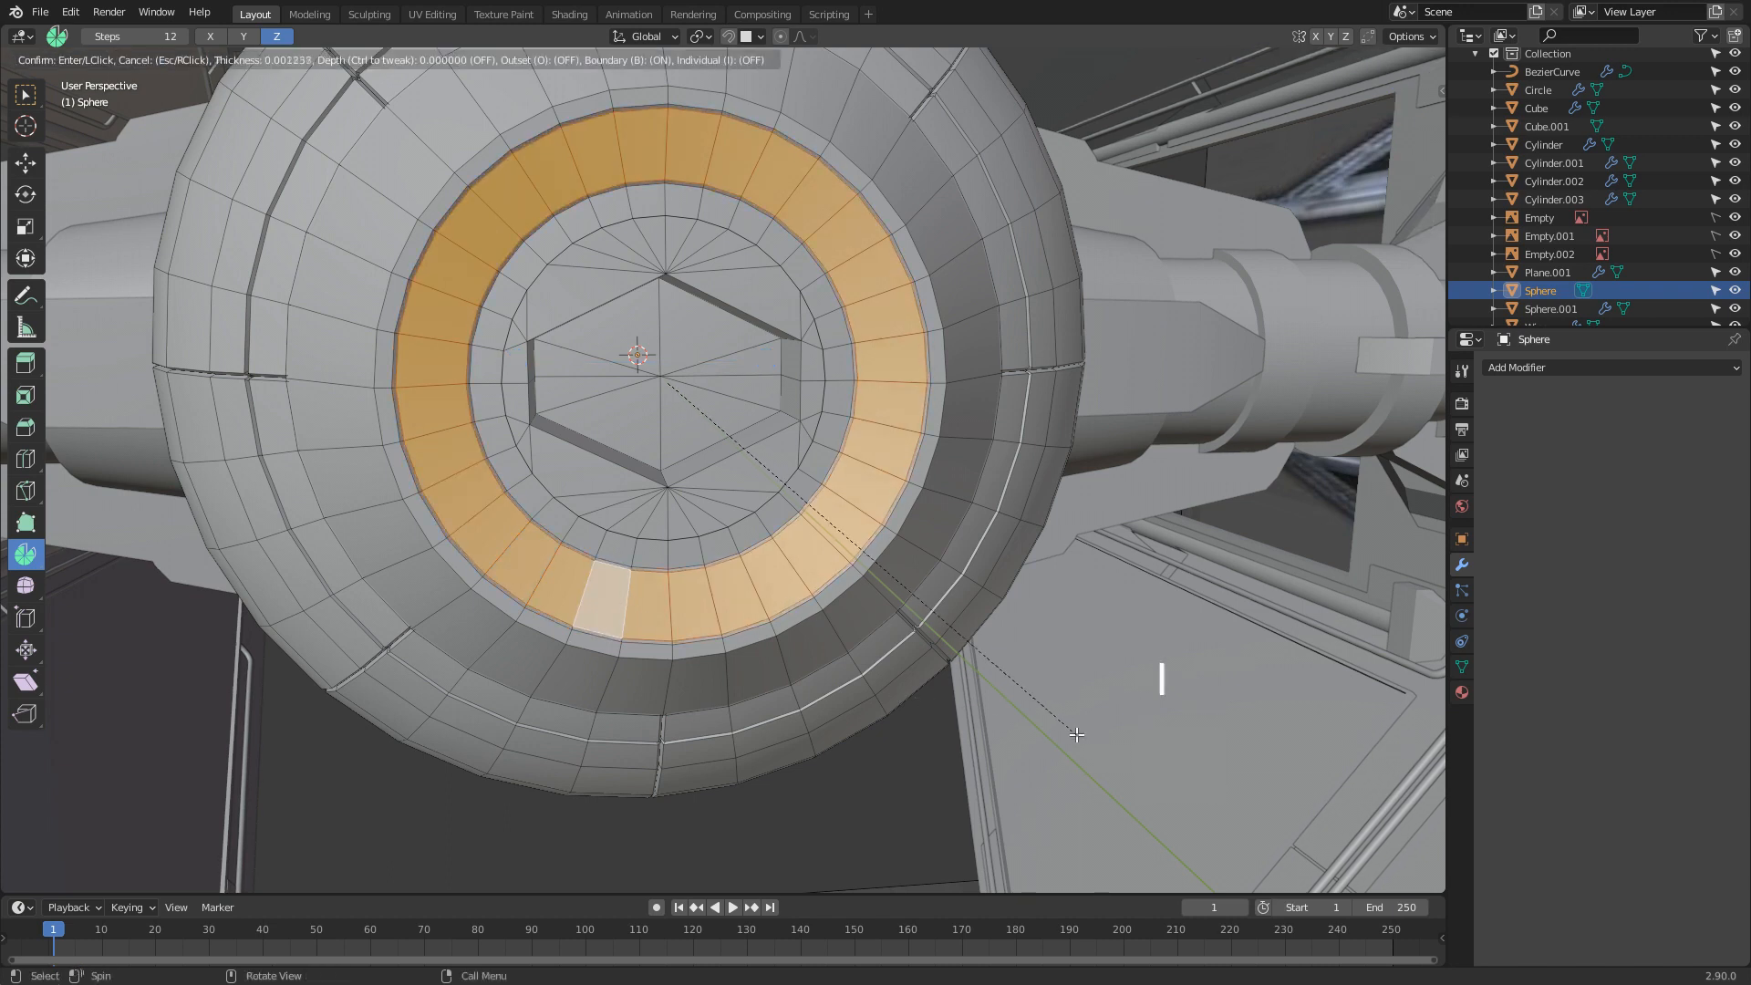
pyautogui.press('i')
pyautogui.click(981, 658)
# Set the transform pivot to Individual Origins and extrude the ring's inset faces slightly along their normals
pyautogui.moveTo(964, 695); pyautogui.dragTo(1052, 692, button='middle')
pyautogui.click(704, 37)
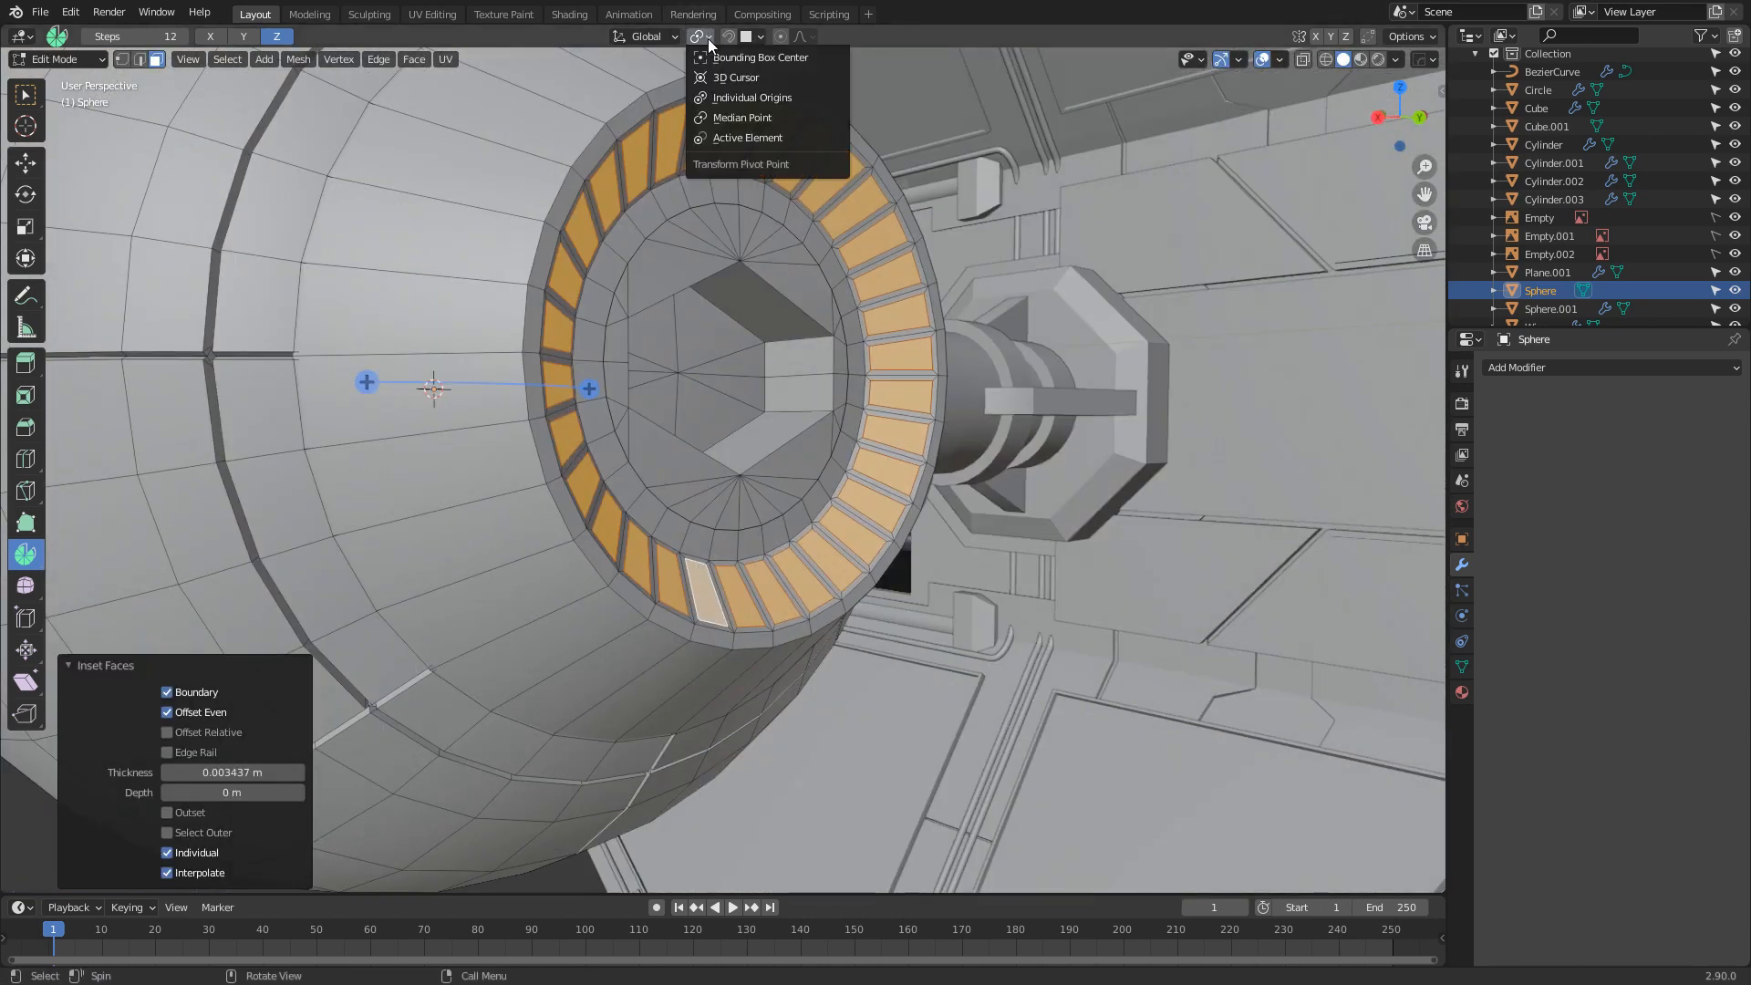
pyautogui.click(756, 98)
pyautogui.press('e')
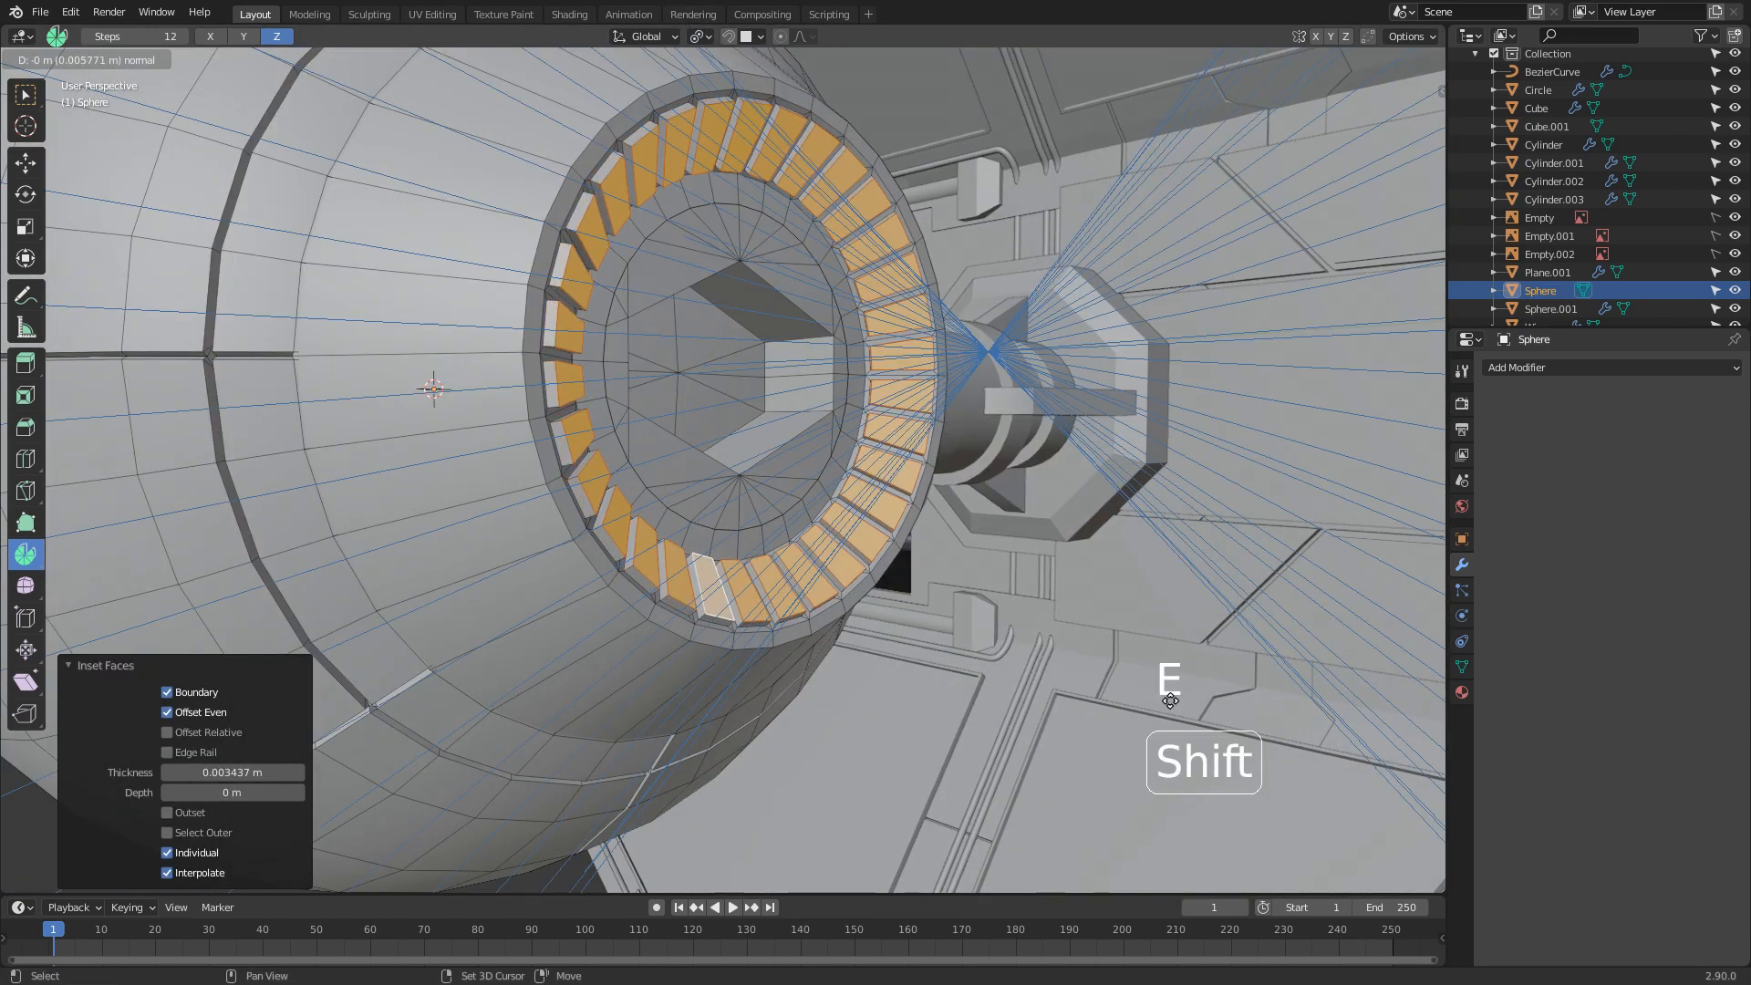
pyautogui.click(1156, 695)
pyautogui.press('z')
pyautogui.click(1204, 698)
# Select the group of three adjacent faces on the upper right of the cap's outer slope
pyautogui.moveTo(1129, 392)
pyautogui.mouseDown(button='middle')
pyautogui.moveTo(862, 406)
pyautogui.moveTo(915, 410)
pyautogui.mouseUp(button='middle')
pyautogui.scroll(-3, 915, 410)
pyautogui.moveTo(1030, 379); pyautogui.dragTo(1133, 380, button='middle')
pyautogui.click(959, 332)
pyautogui.keyDown('shift'); pyautogui.click(971, 374); pyautogui.keyUp('shift')
pyautogui.moveTo(976, 405); pyautogui.dragTo(1047, 428, button='middle')
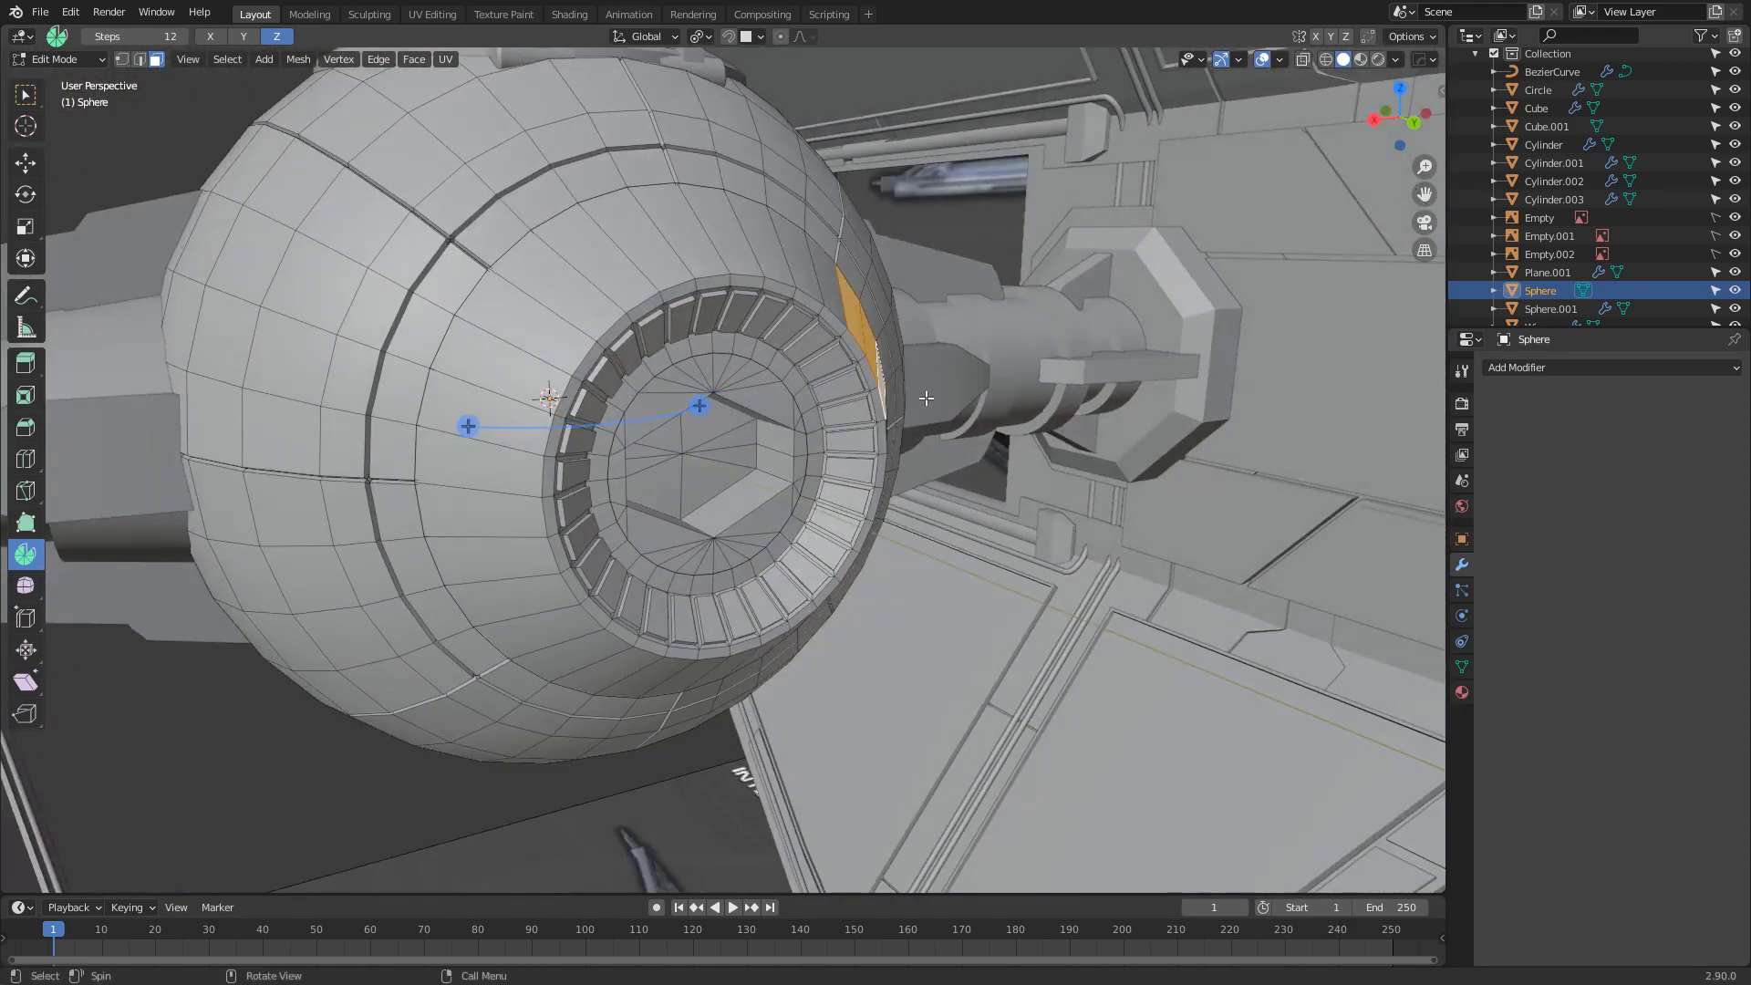
# Hide the three reference image empties and show the ship from the back view
pyautogui.press('KP_3')
pyautogui.press('KP_1')
pyautogui.press('ctrl+KP_1')
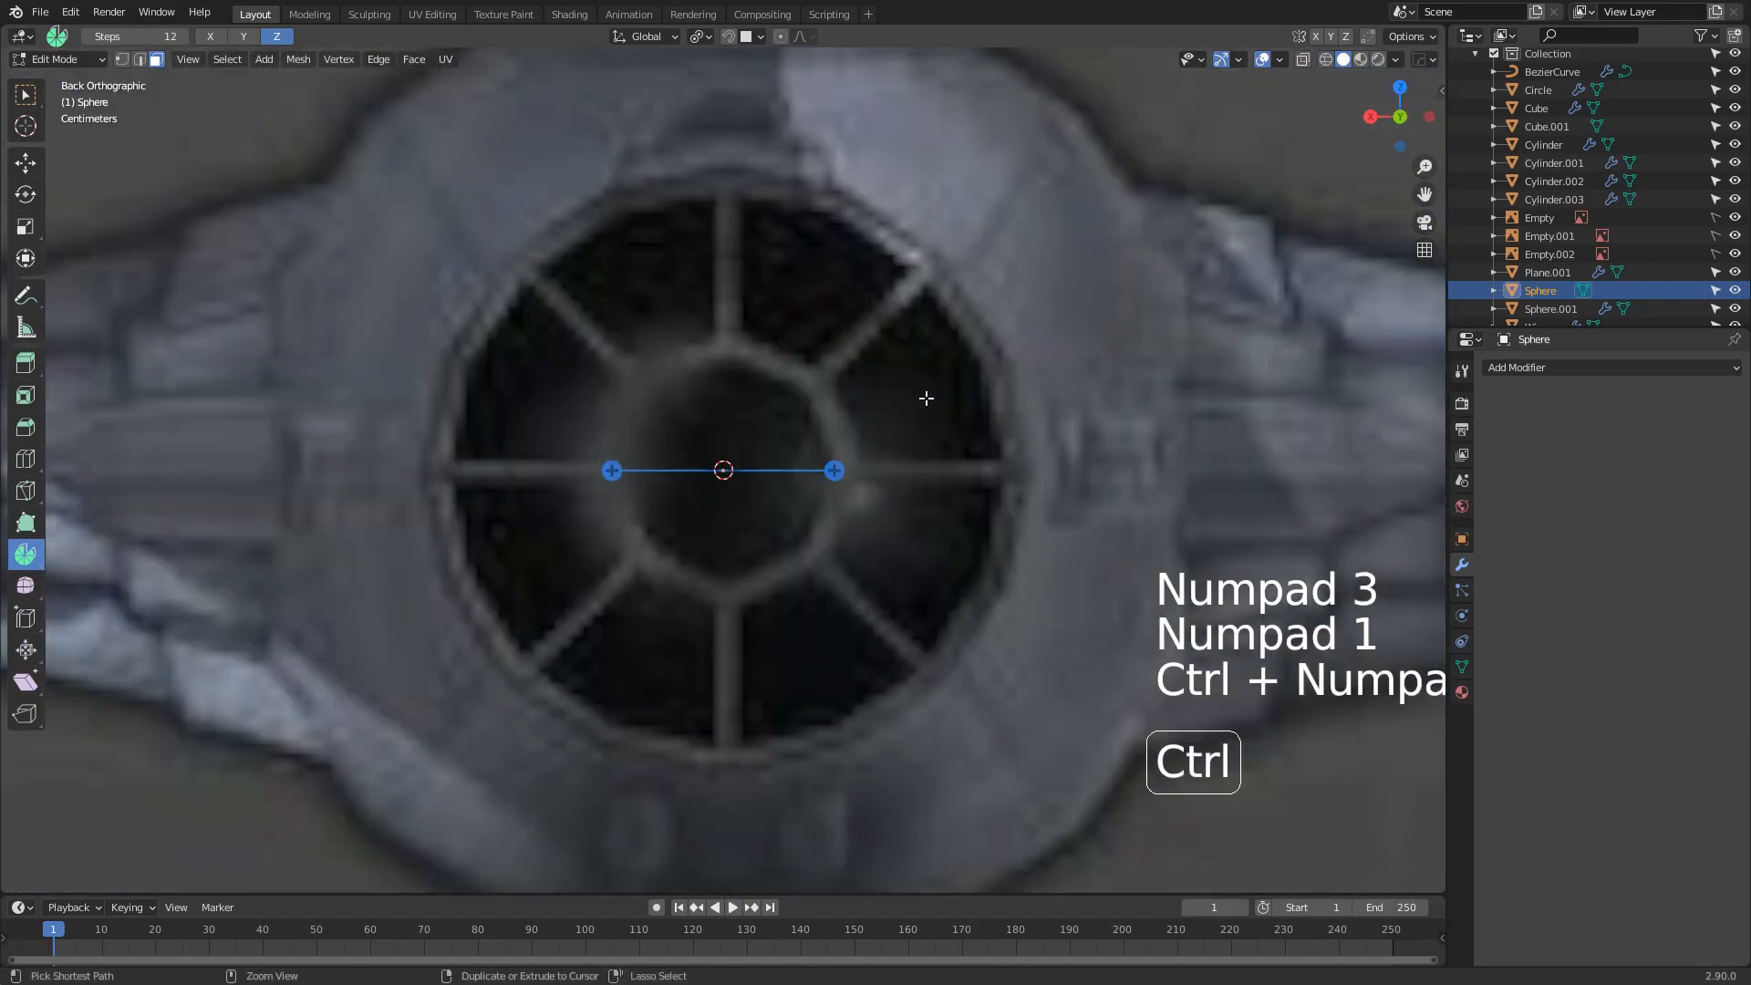
pyautogui.press('ctrl+KP_3')
pyautogui.scroll(-5, 921, 402)
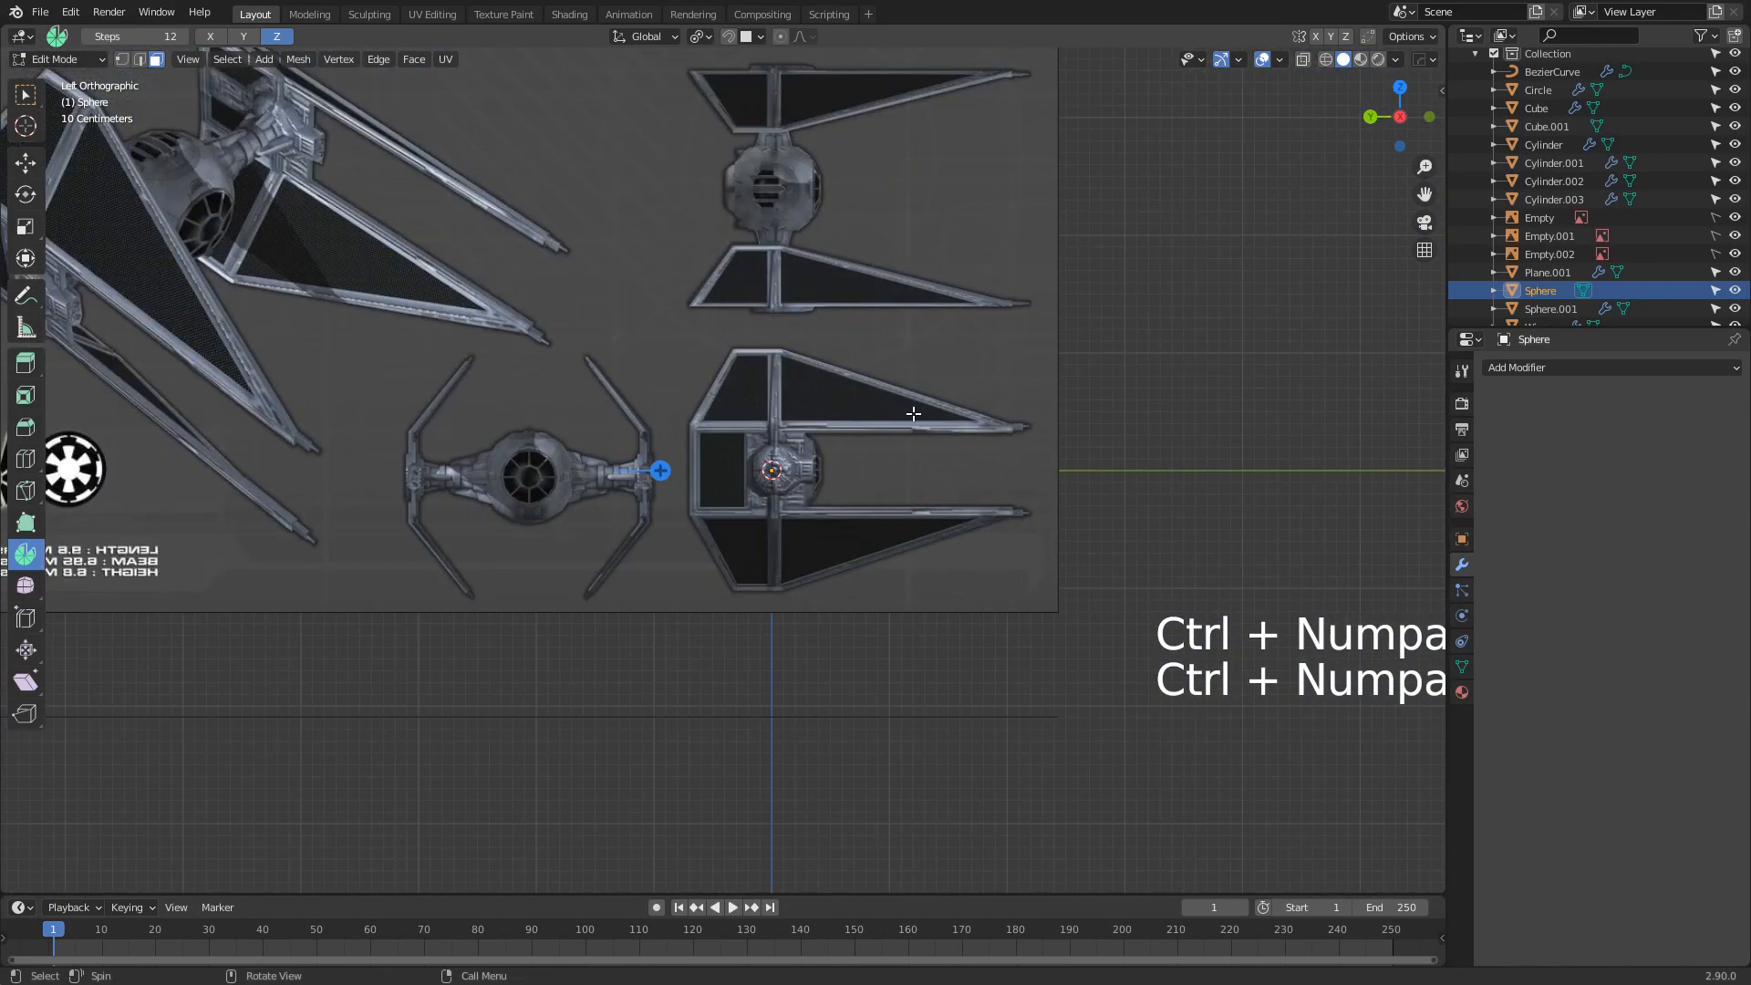
pyautogui.moveTo(1735, 217); pyautogui.dragTo(1740, 256)
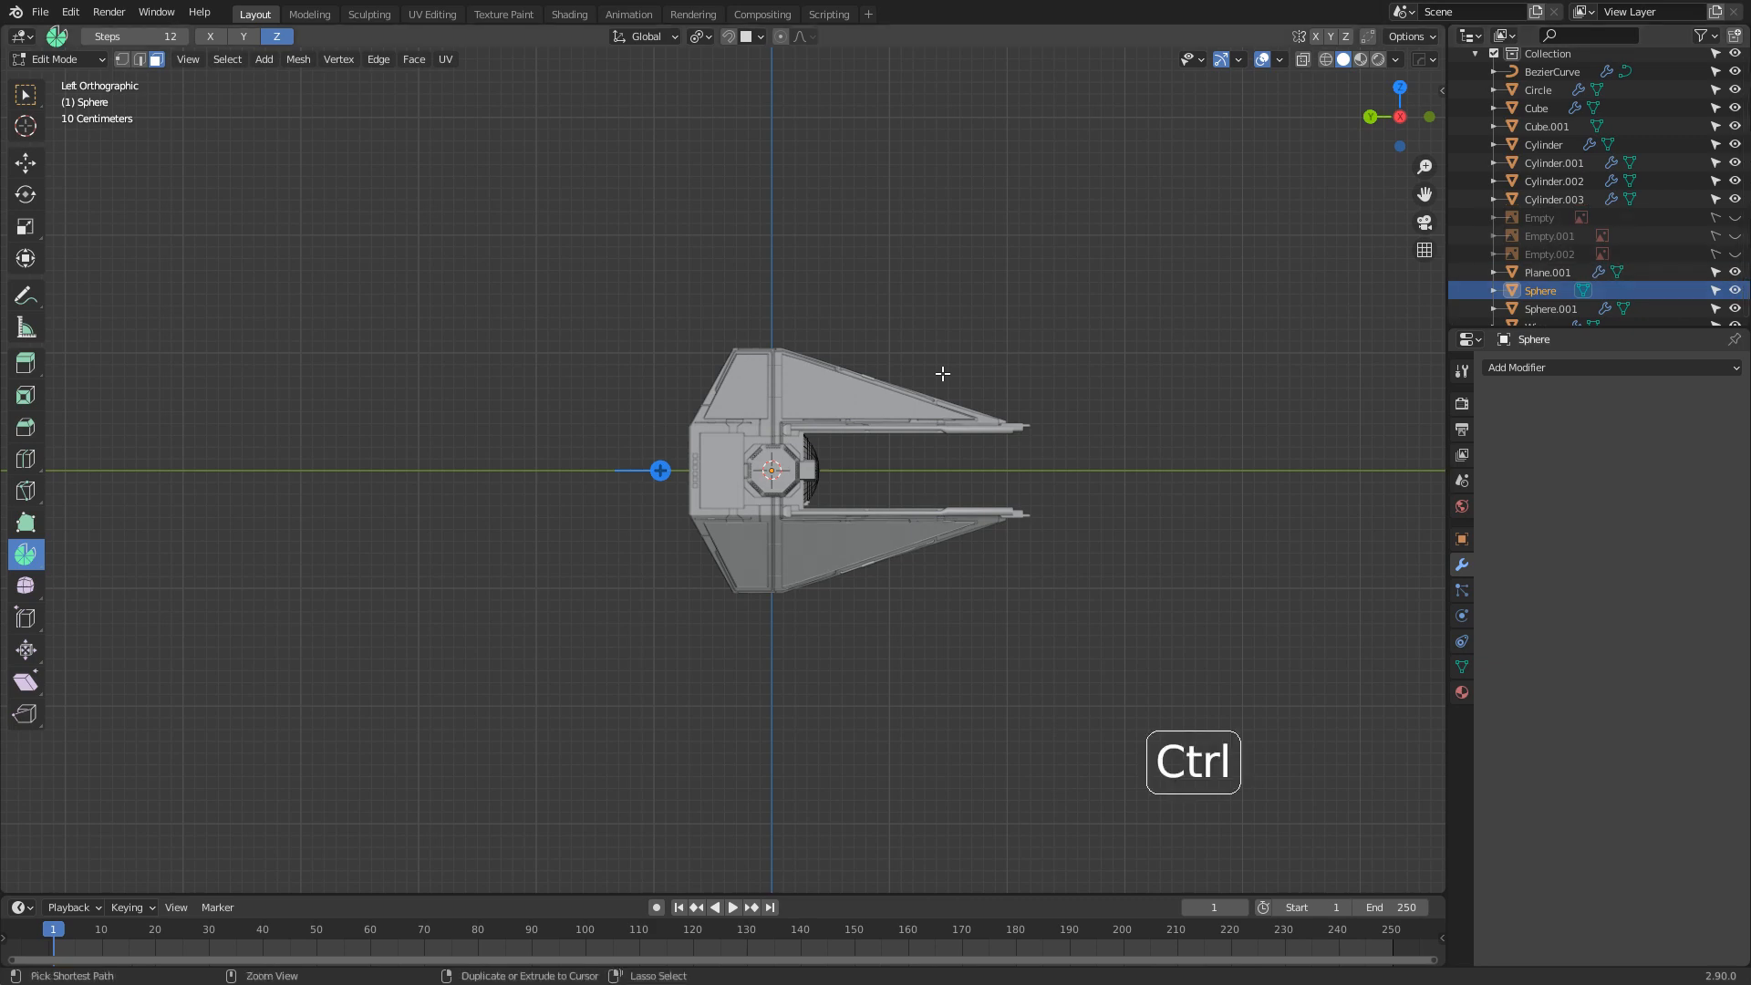
pyautogui.press('ctrl+KP_1')
pyautogui.scroll(6, 943, 373)
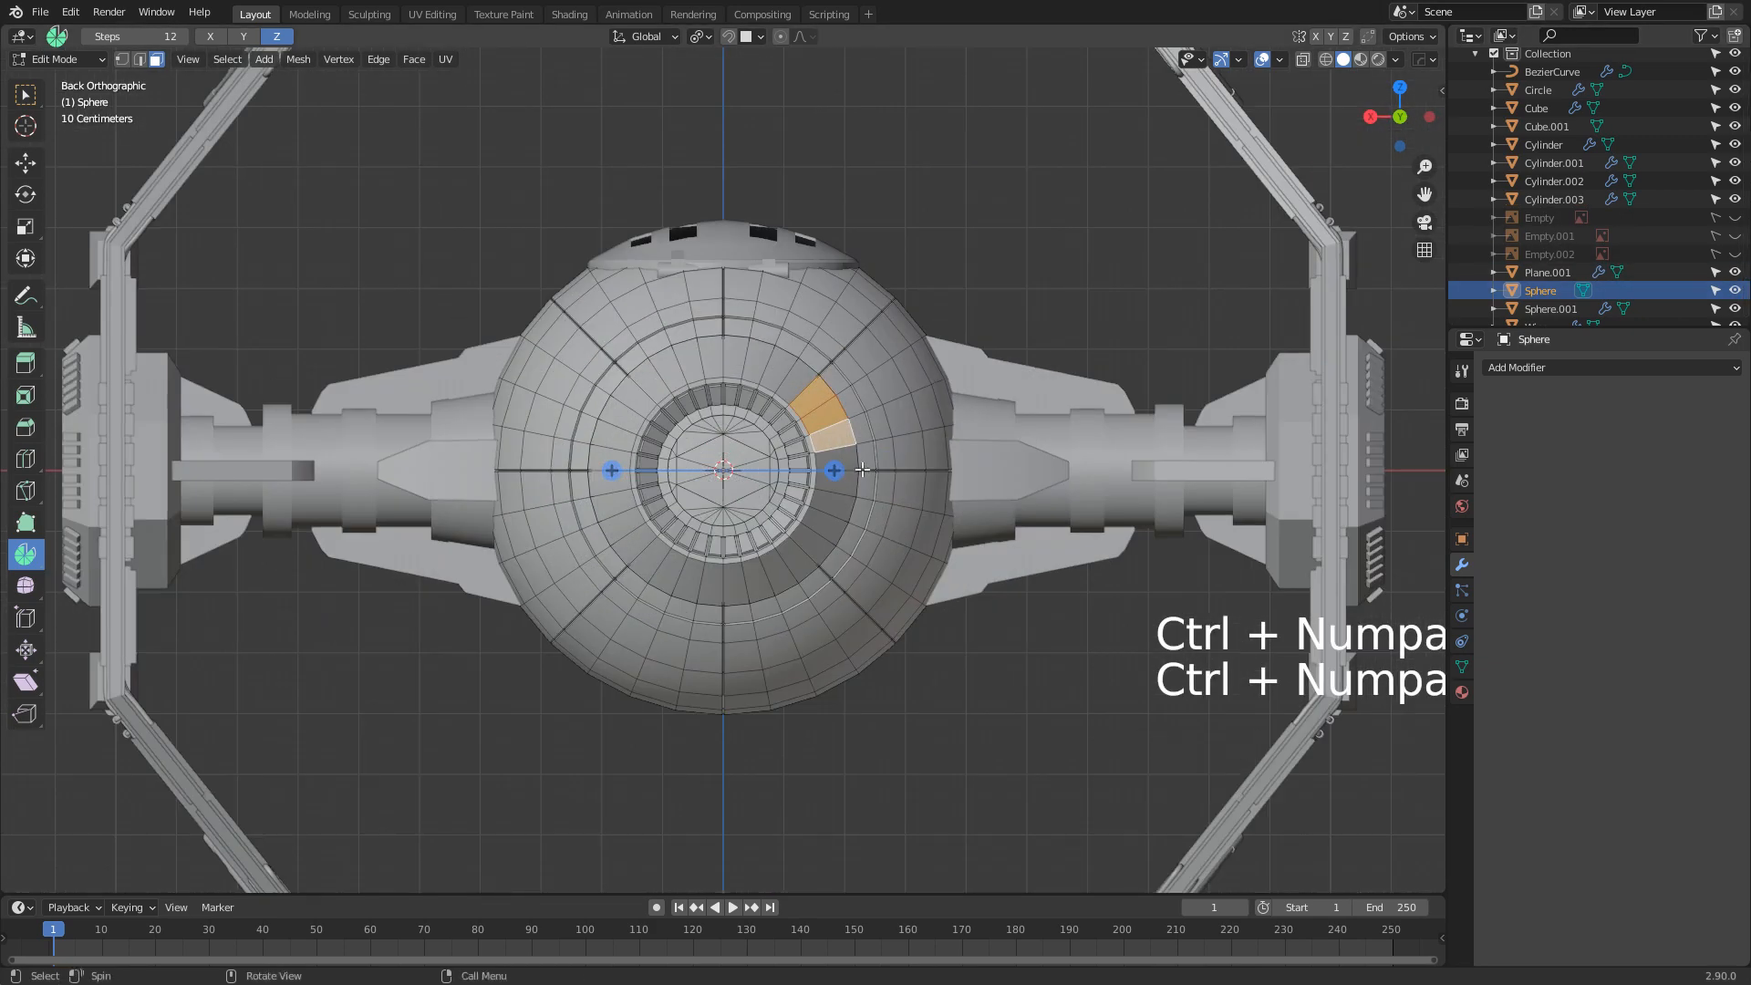
# Add three upper-left and eight lower faces of the outer slope to the selection and inset all faces individually by about 0.0042 m
pyautogui.scroll(4, 863, 469)
pyautogui.keyDown('shift'); pyautogui.click(538, 310); pyautogui.keyUp('shift')
pyautogui.keyDown('shift'); pyautogui.click(496, 399); pyautogui.keyUp('shift')
pyautogui.keyDown('shift'); pyautogui.click(516, 351); pyautogui.keyUp('shift')
pyautogui.keyDown('shift'); pyautogui.moveTo(608, 690); pyautogui.dragTo(590, 597, button='middle'); pyautogui.keyUp('shift')
pyautogui.keyDown('shift'); pyautogui.click(539, 566); pyautogui.keyUp('shift')
pyautogui.keyDown('shift'); pyautogui.click(580, 588); pyautogui.keyUp('shift')
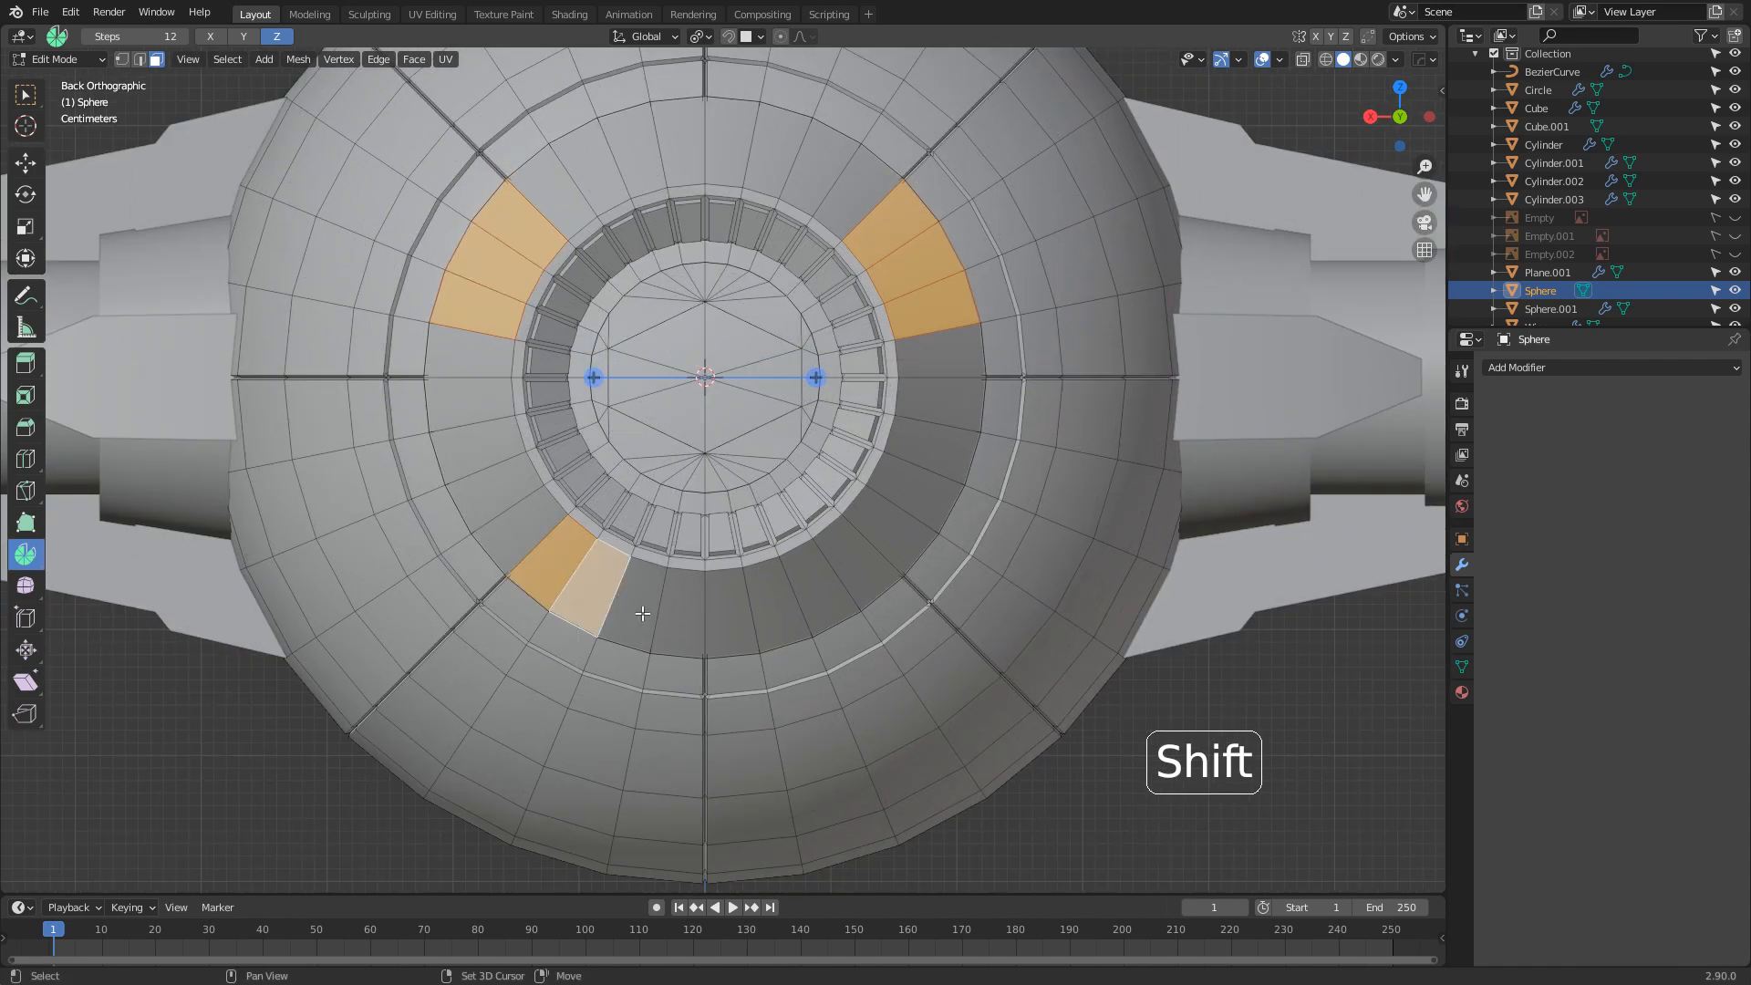
pyautogui.keyDown('shift'); pyautogui.click(630, 607); pyautogui.keyUp('shift')
pyautogui.keyDown('shift'); pyautogui.click(680, 614); pyautogui.keyUp('shift')
pyautogui.keyDown('shift'); pyautogui.click(730, 614); pyautogui.keyUp('shift')
pyautogui.keyDown('shift'); pyautogui.click(775, 604); pyautogui.keyUp('shift')
pyautogui.keyDown('shift'); pyautogui.click(820, 585); pyautogui.keyUp('shift')
pyautogui.keyDown('shift'); pyautogui.click(880, 576); pyautogui.keyUp('shift')
pyautogui.press('i')
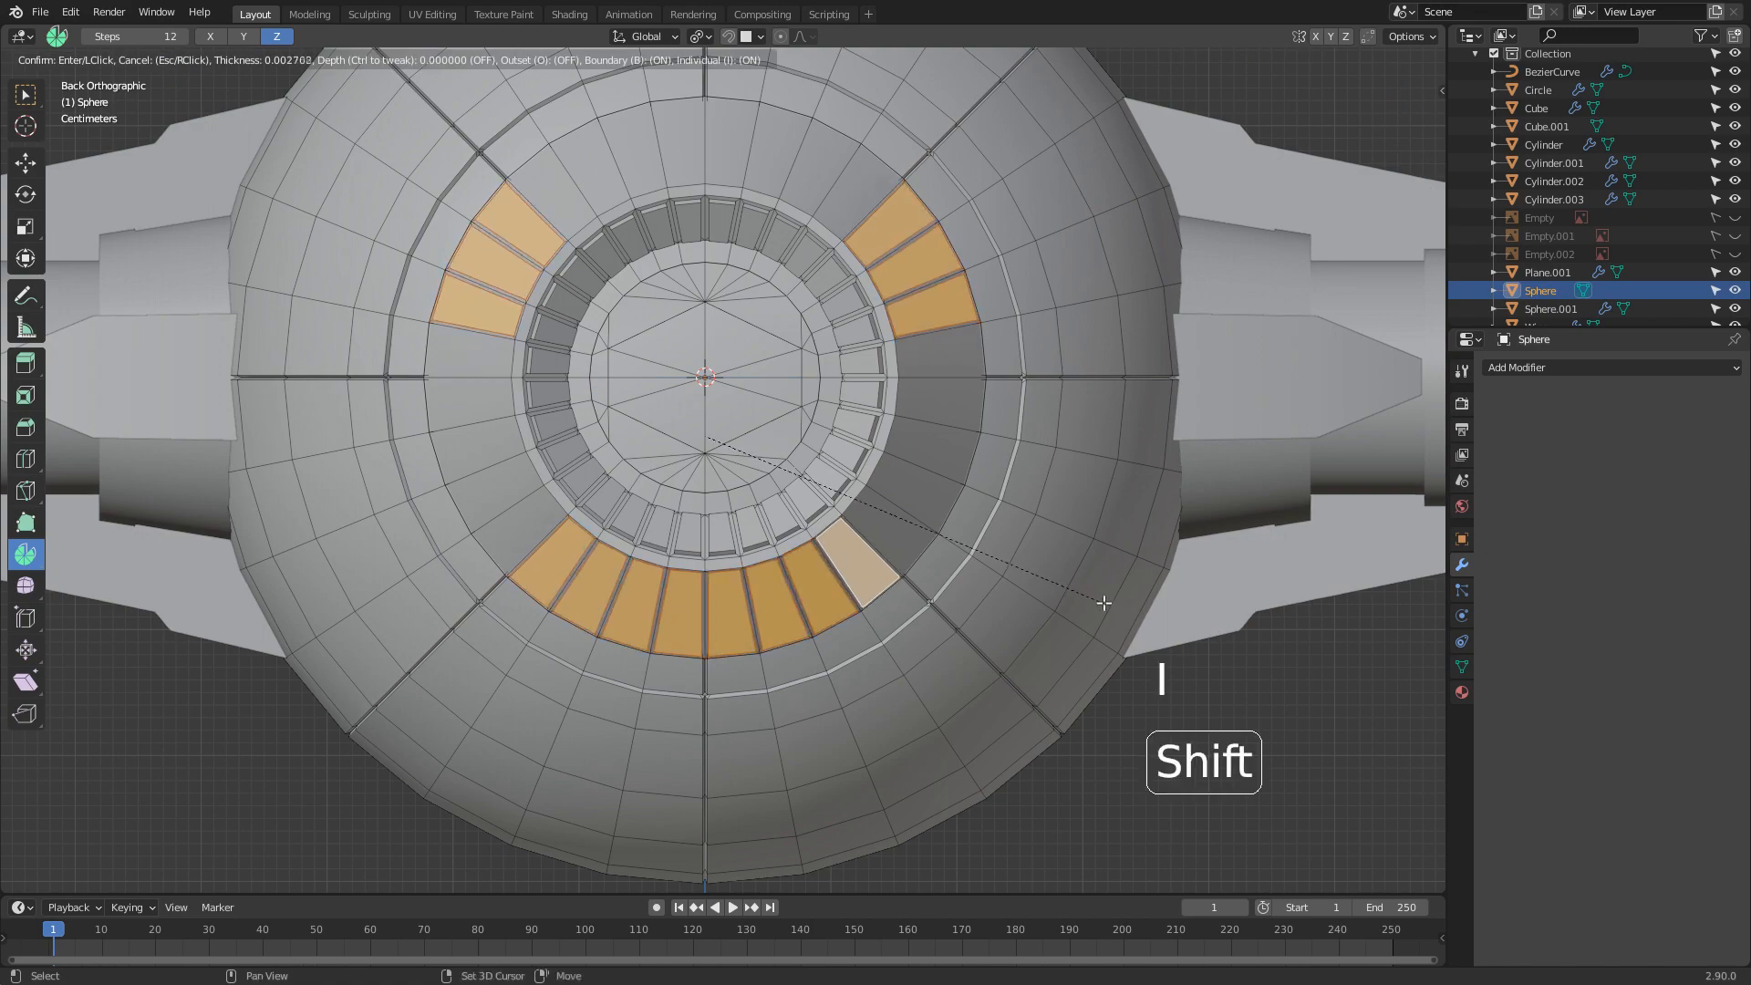
pyautogui.click(1087, 595)
# Extrude the inset panel faces on the outer slope by about 0.0077 m and inspect the cap in Object Mode
pyautogui.moveTo(1087, 594); pyautogui.dragTo(998, 619, button='middle')
pyautogui.press('e')
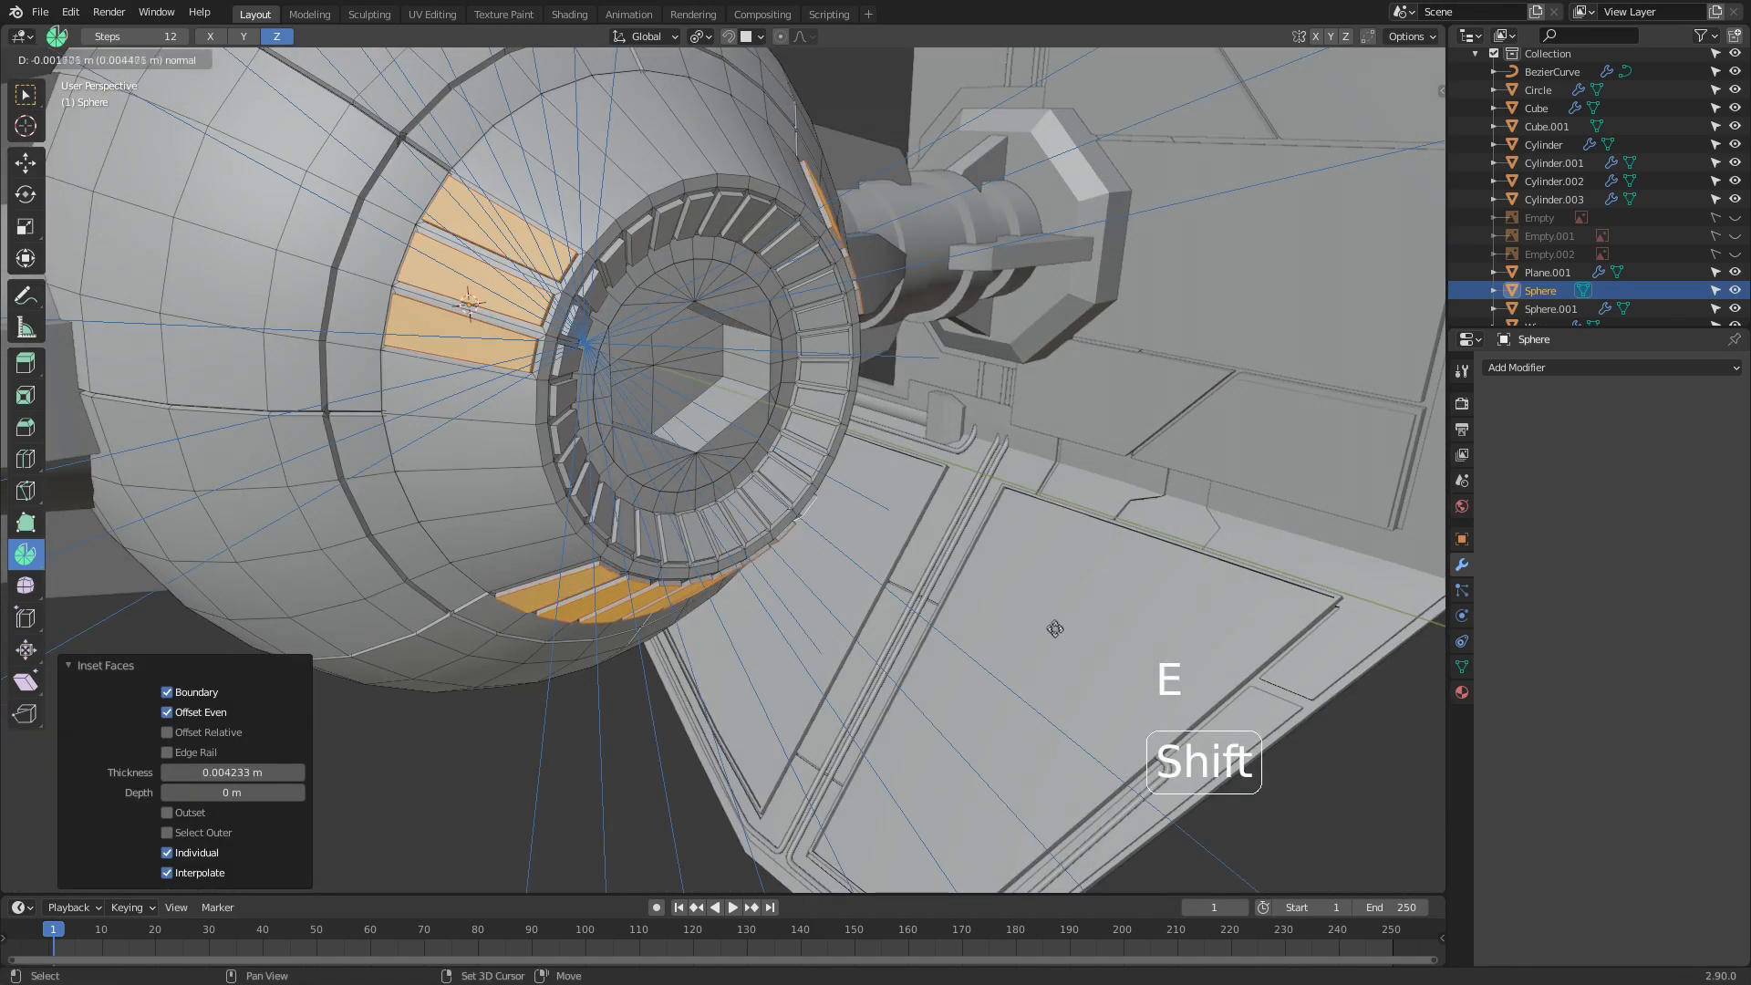
pyautogui.click(1031, 593)
pyautogui.press('Tab')
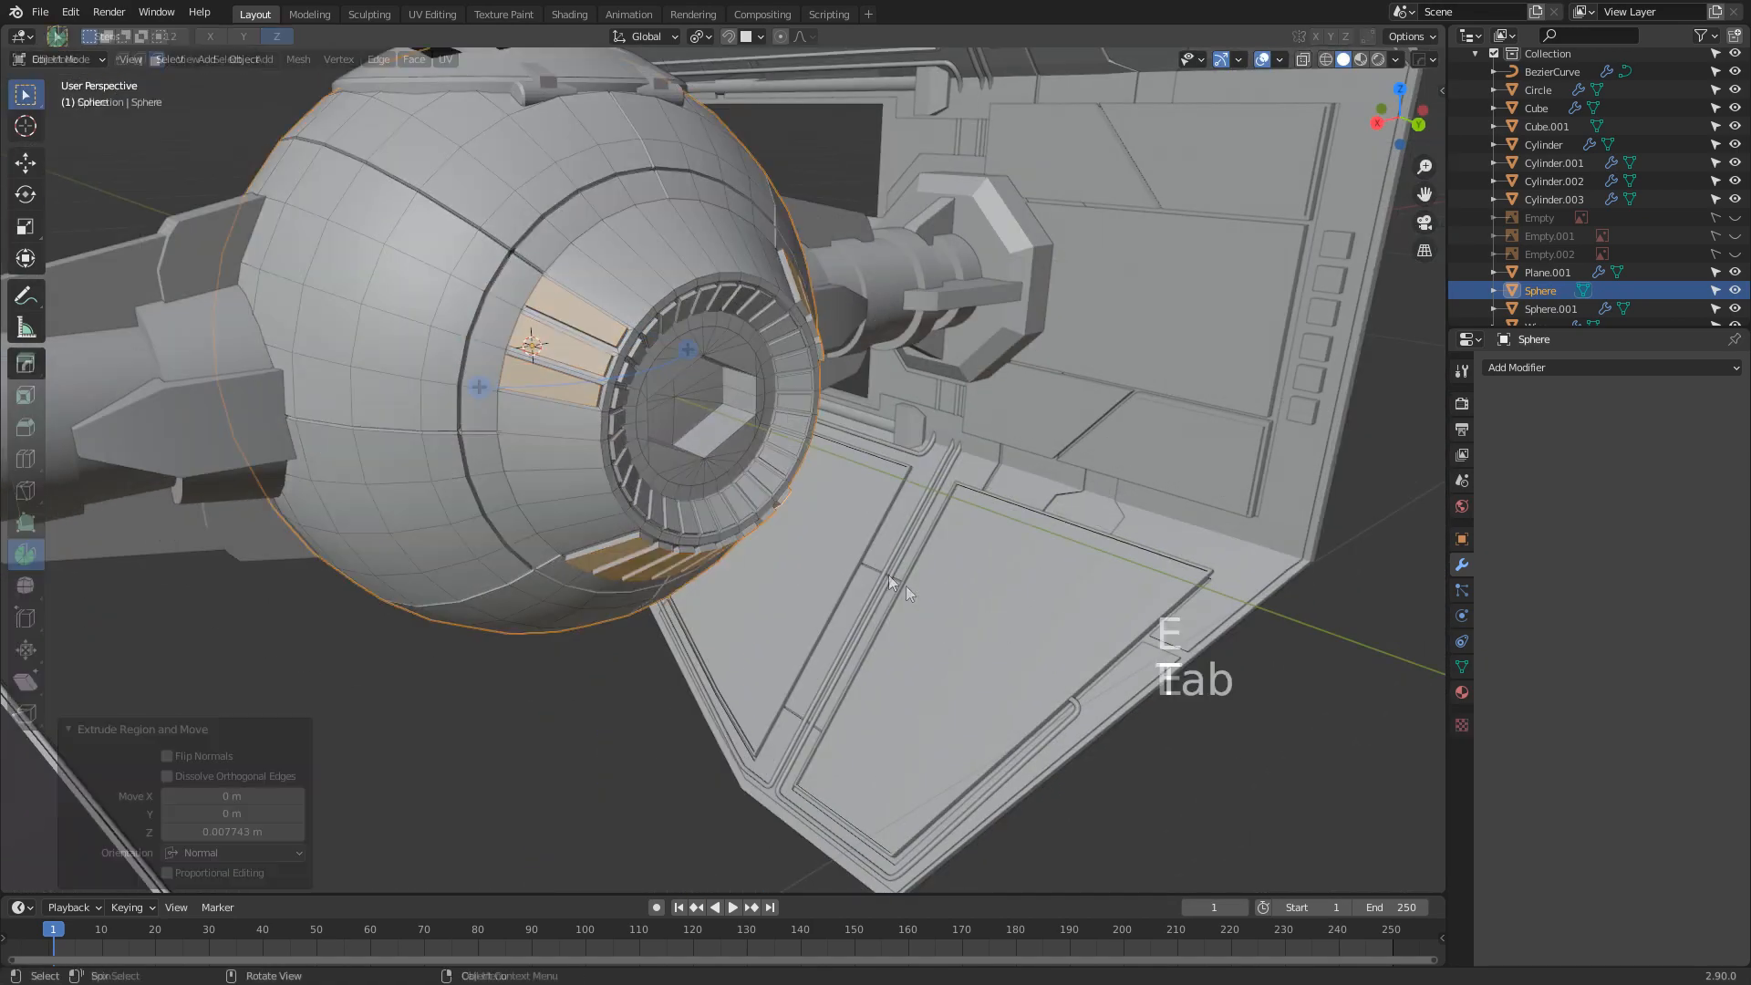
pyautogui.moveTo(907, 593); pyautogui.dragTo(736, 565, button='middle')
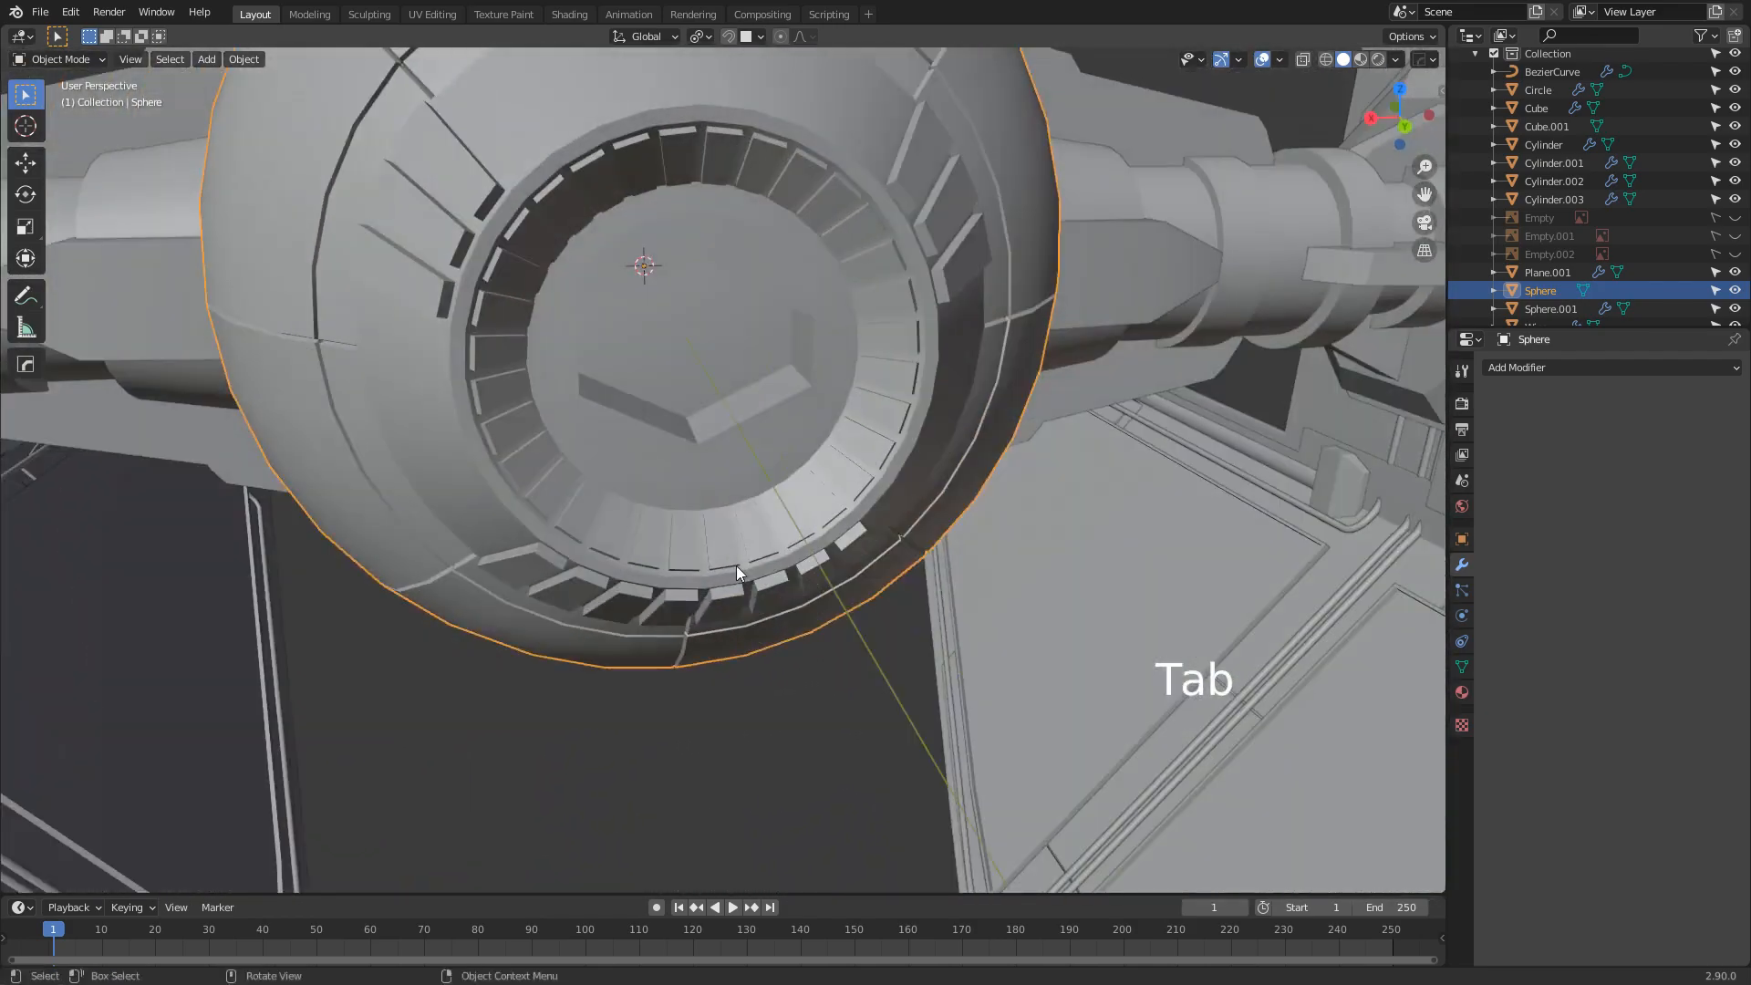
pyautogui.scroll(2, 735, 565)
# Return to Edit Mode and add an edge loop around the hexagonal recess's walls, slid close to its opening
pyautogui.press('Tab')
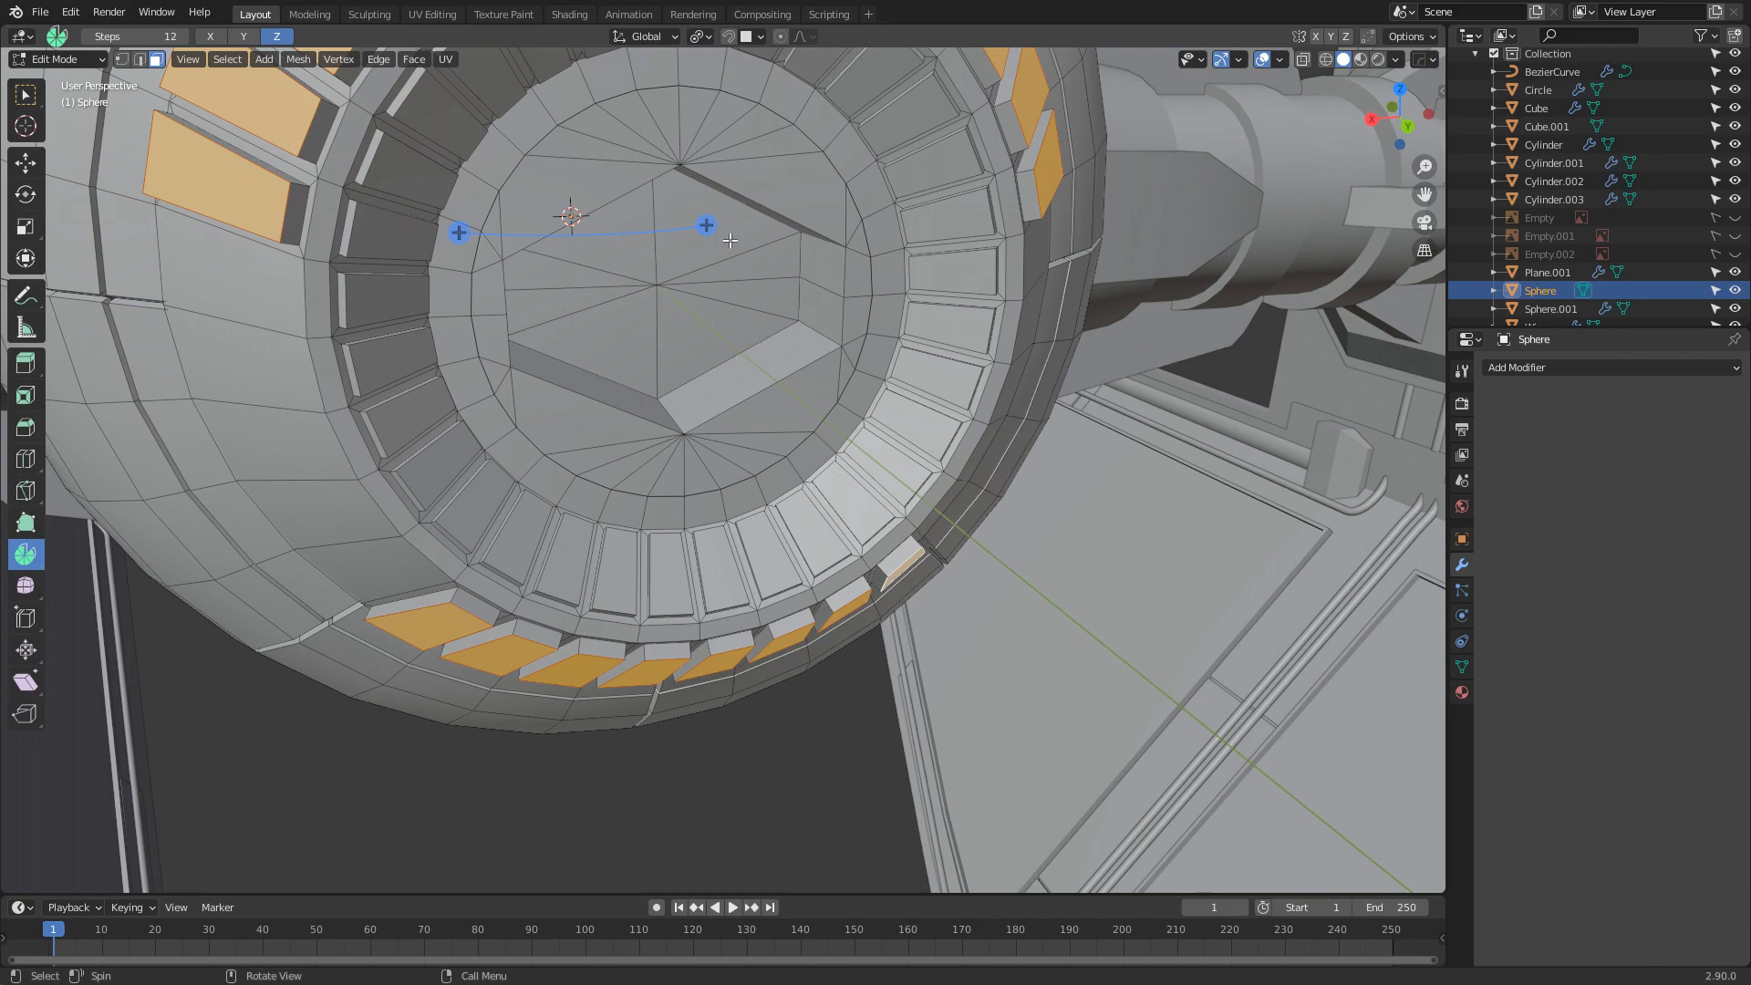
pyautogui.moveTo(739, 357)
pyautogui.mouseDown(button='middle')
pyautogui.moveTo(693, 356)
pyautogui.moveTo(759, 349)
pyautogui.mouseUp(button='middle')
pyautogui.hotkey('ctrl', 'r')
pyautogui.click(760, 350)
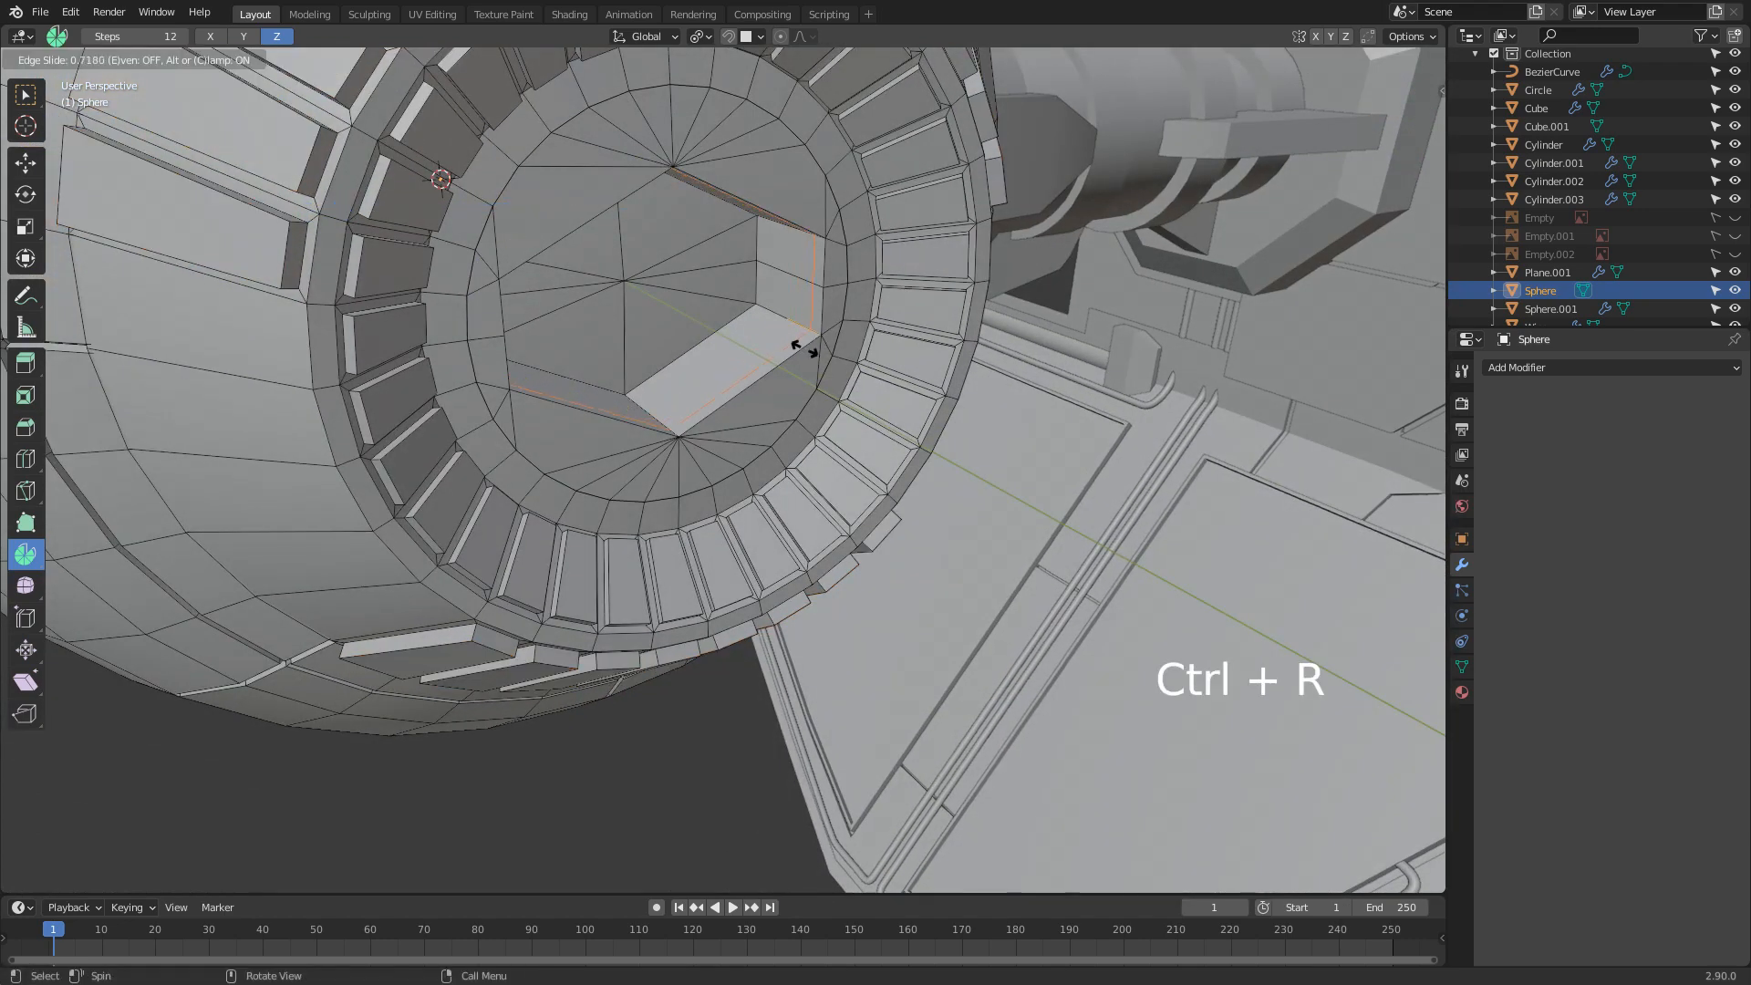
pyautogui.click(804, 349)
# Select the hexagonal recess's inner wall and back faces and scale them to 0.879 with the Y axis excluded
pyautogui.press('3')
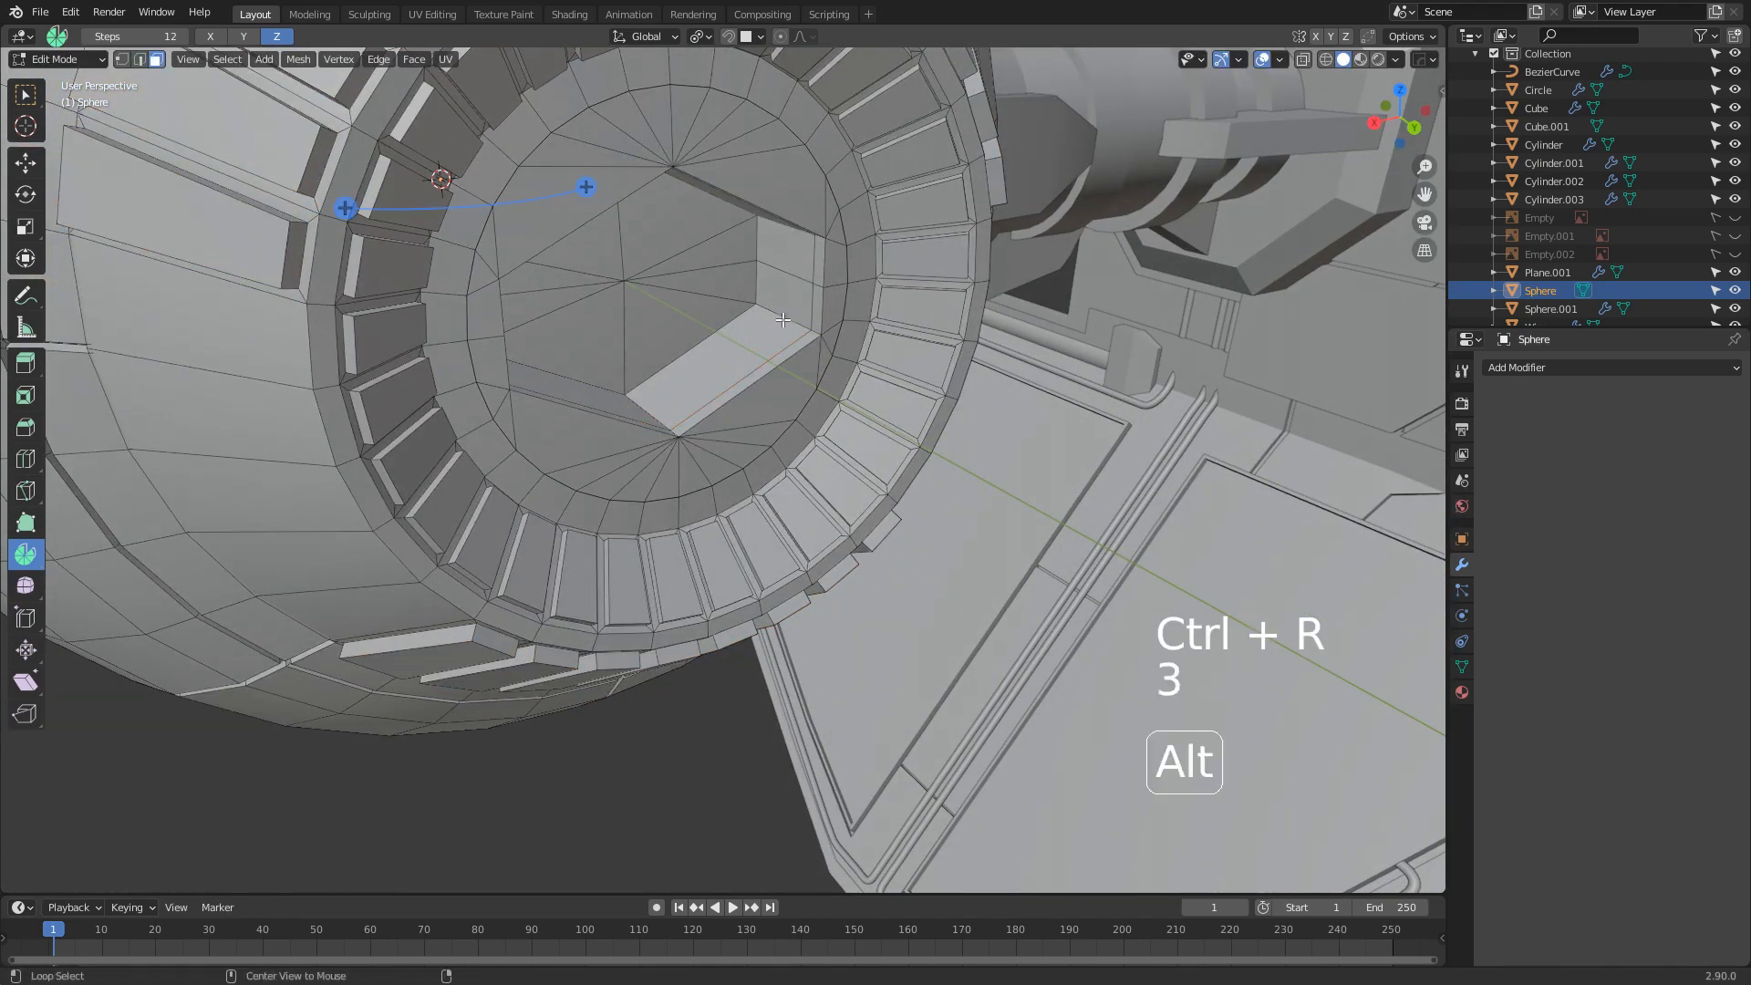
pyautogui.keyDown('alt'); pyautogui.keyDown('shift'); pyautogui.click(782, 321); pyautogui.keyUp('shift'); pyautogui.keyUp('alt')
pyautogui.moveTo(783, 321); pyautogui.dragTo(787, 373, button='middle')
pyautogui.press('1')
pyautogui.keyDown('shift'); pyautogui.click(682, 299); pyautogui.keyUp('shift')
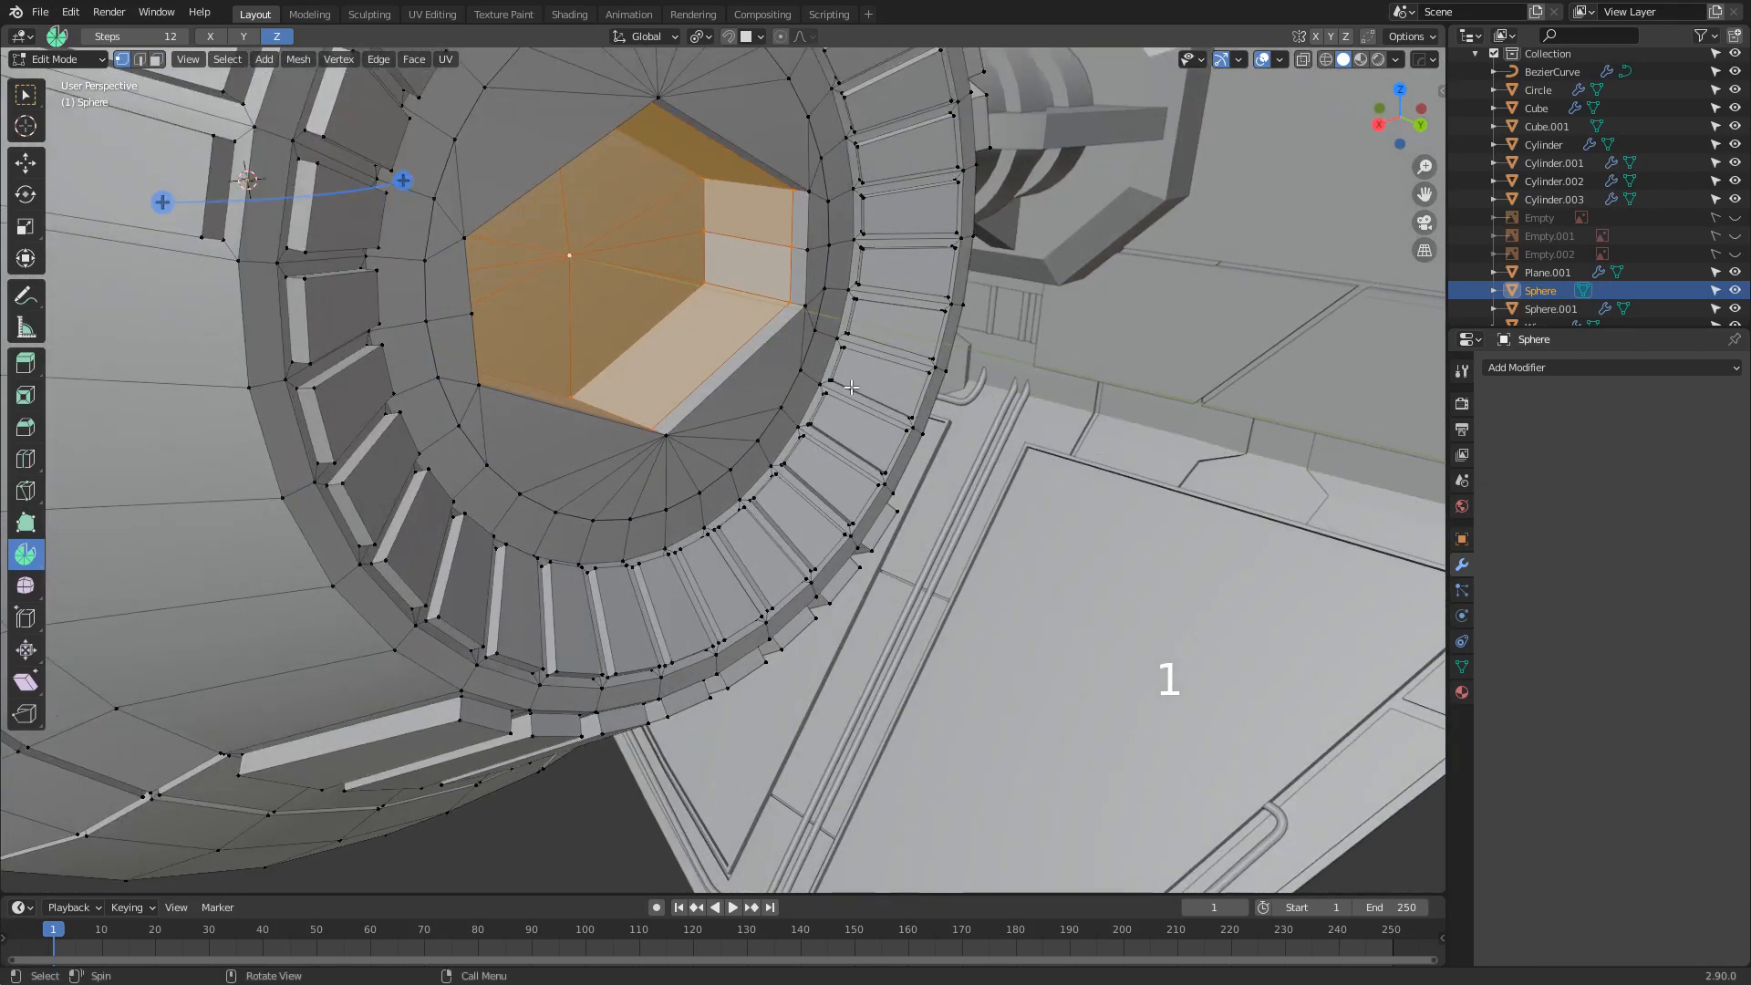
pyautogui.press('s')
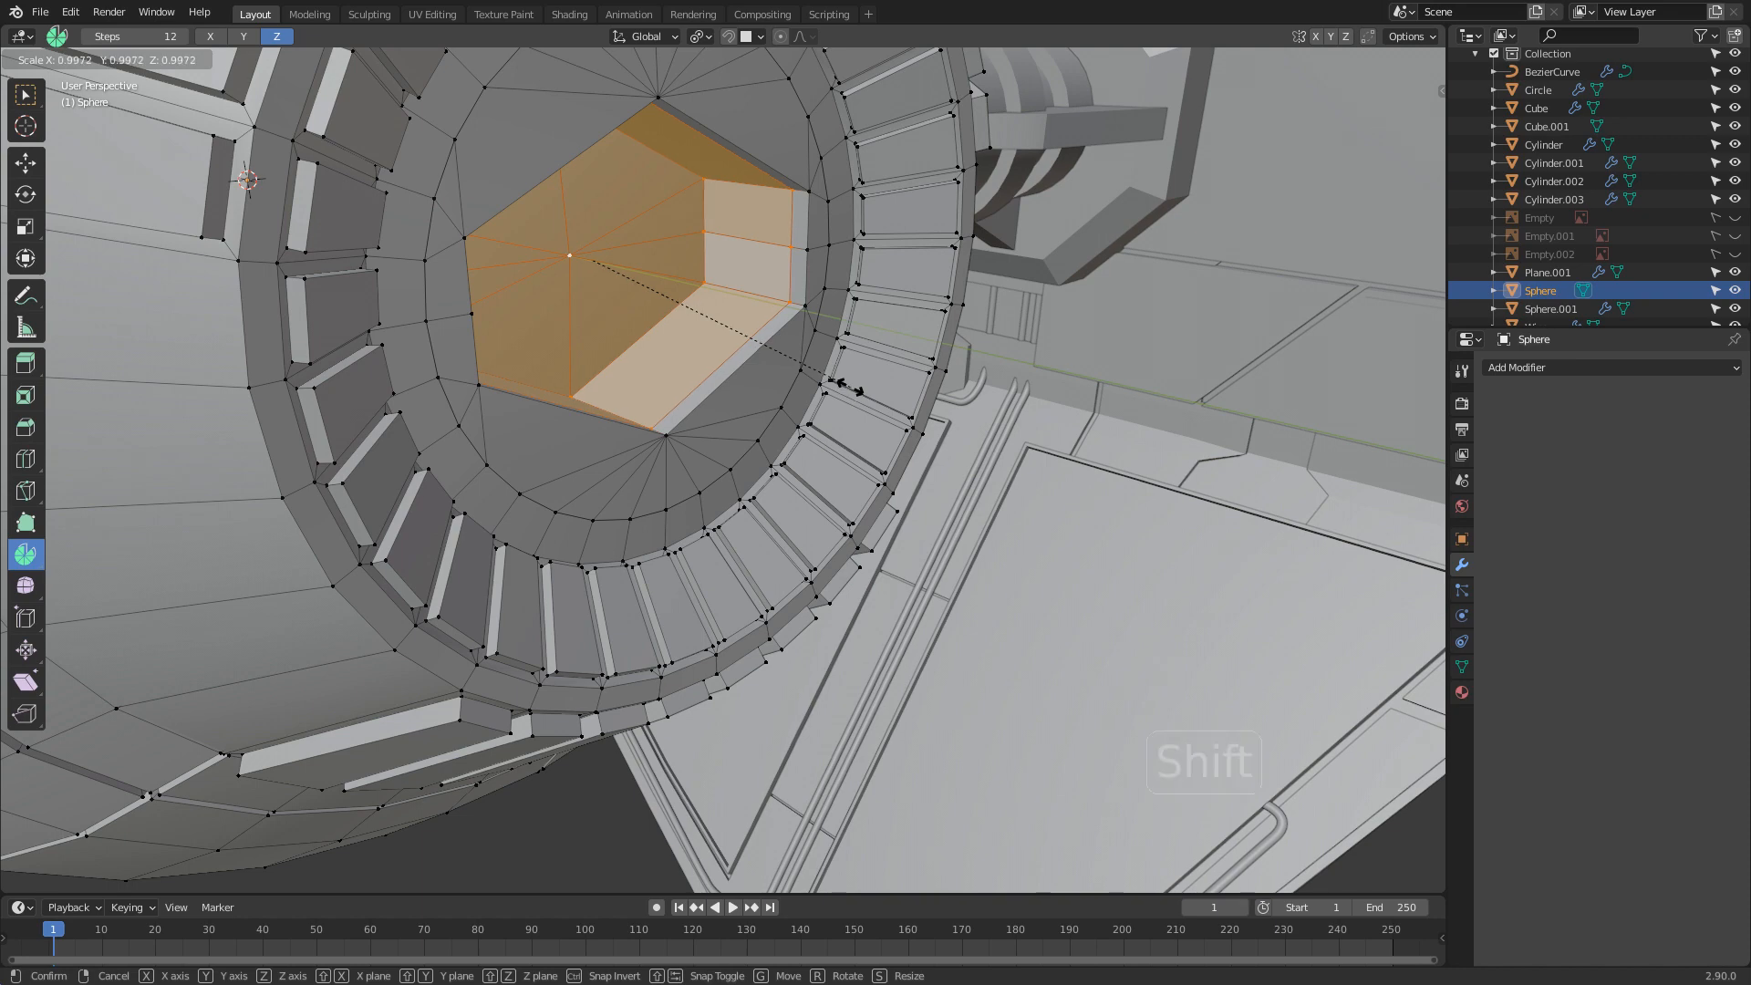
pyautogui.hotkey('shift', 'x')
pyautogui.hotkey('shift', 'y')
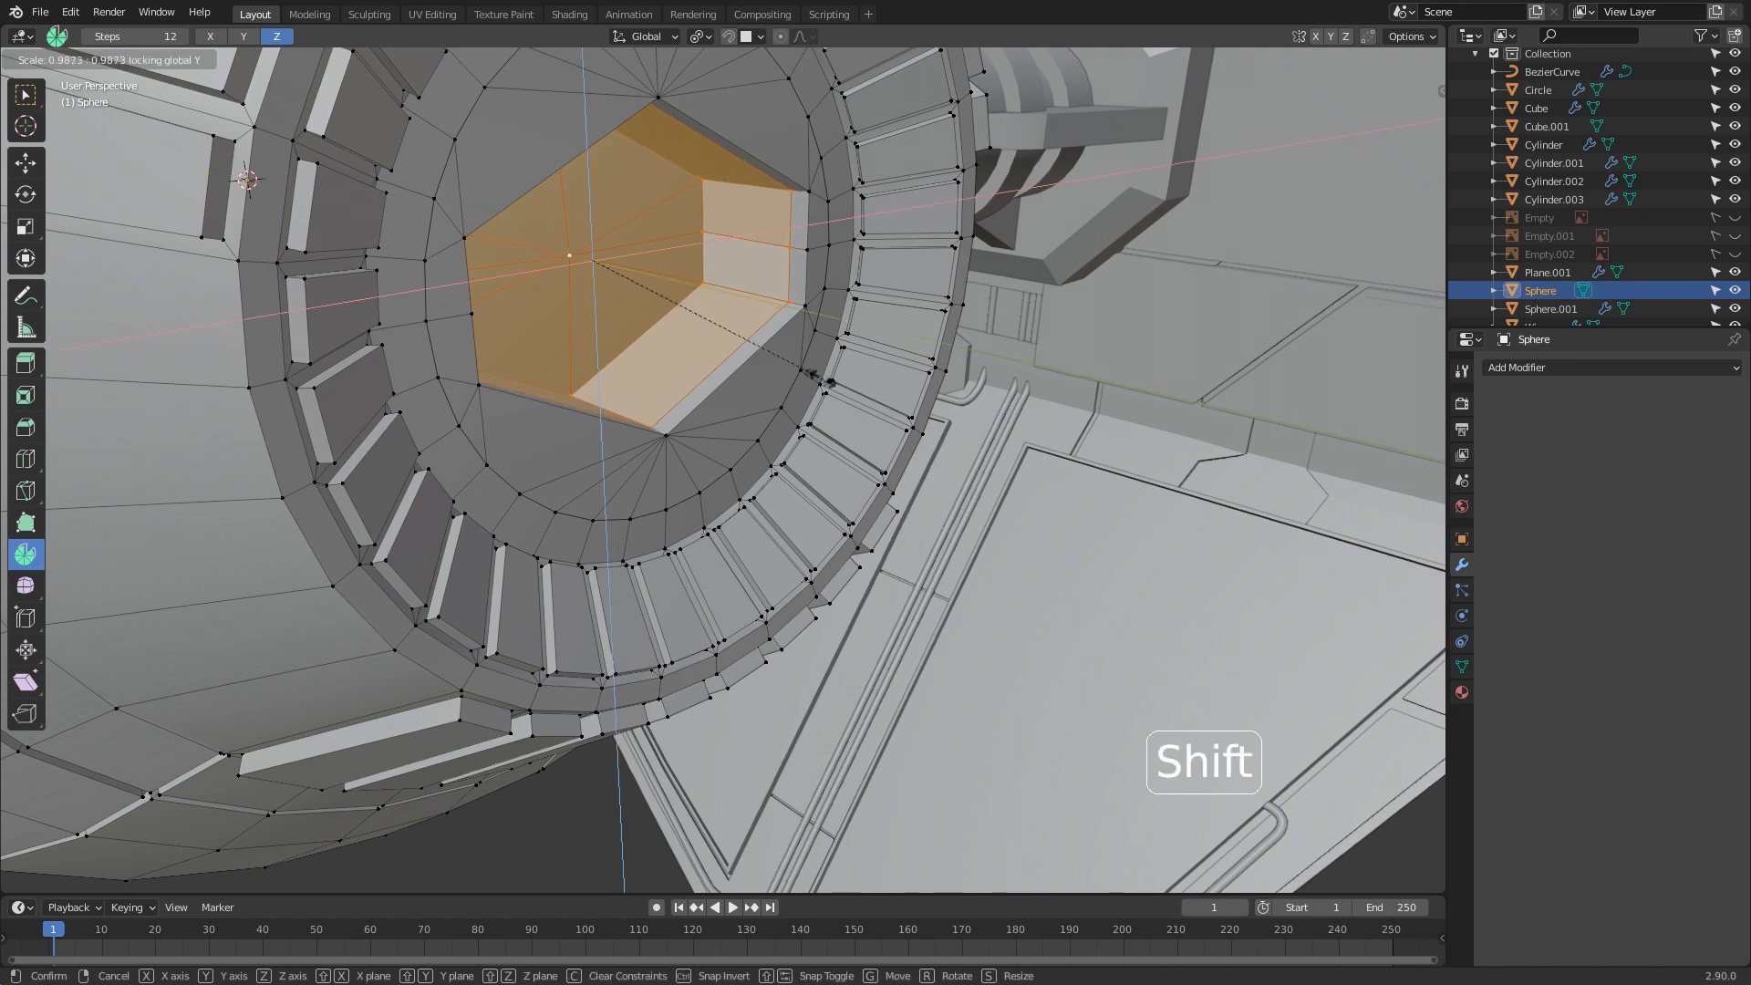
pyautogui.click(546, 254)
# Select the edge loop just inside the hexagonal recess's opening, move it about 0.0087 m along Y, and inspect the cap in Object Mode
pyautogui.moveTo(549, 255); pyautogui.dragTo(659, 274, button='middle')
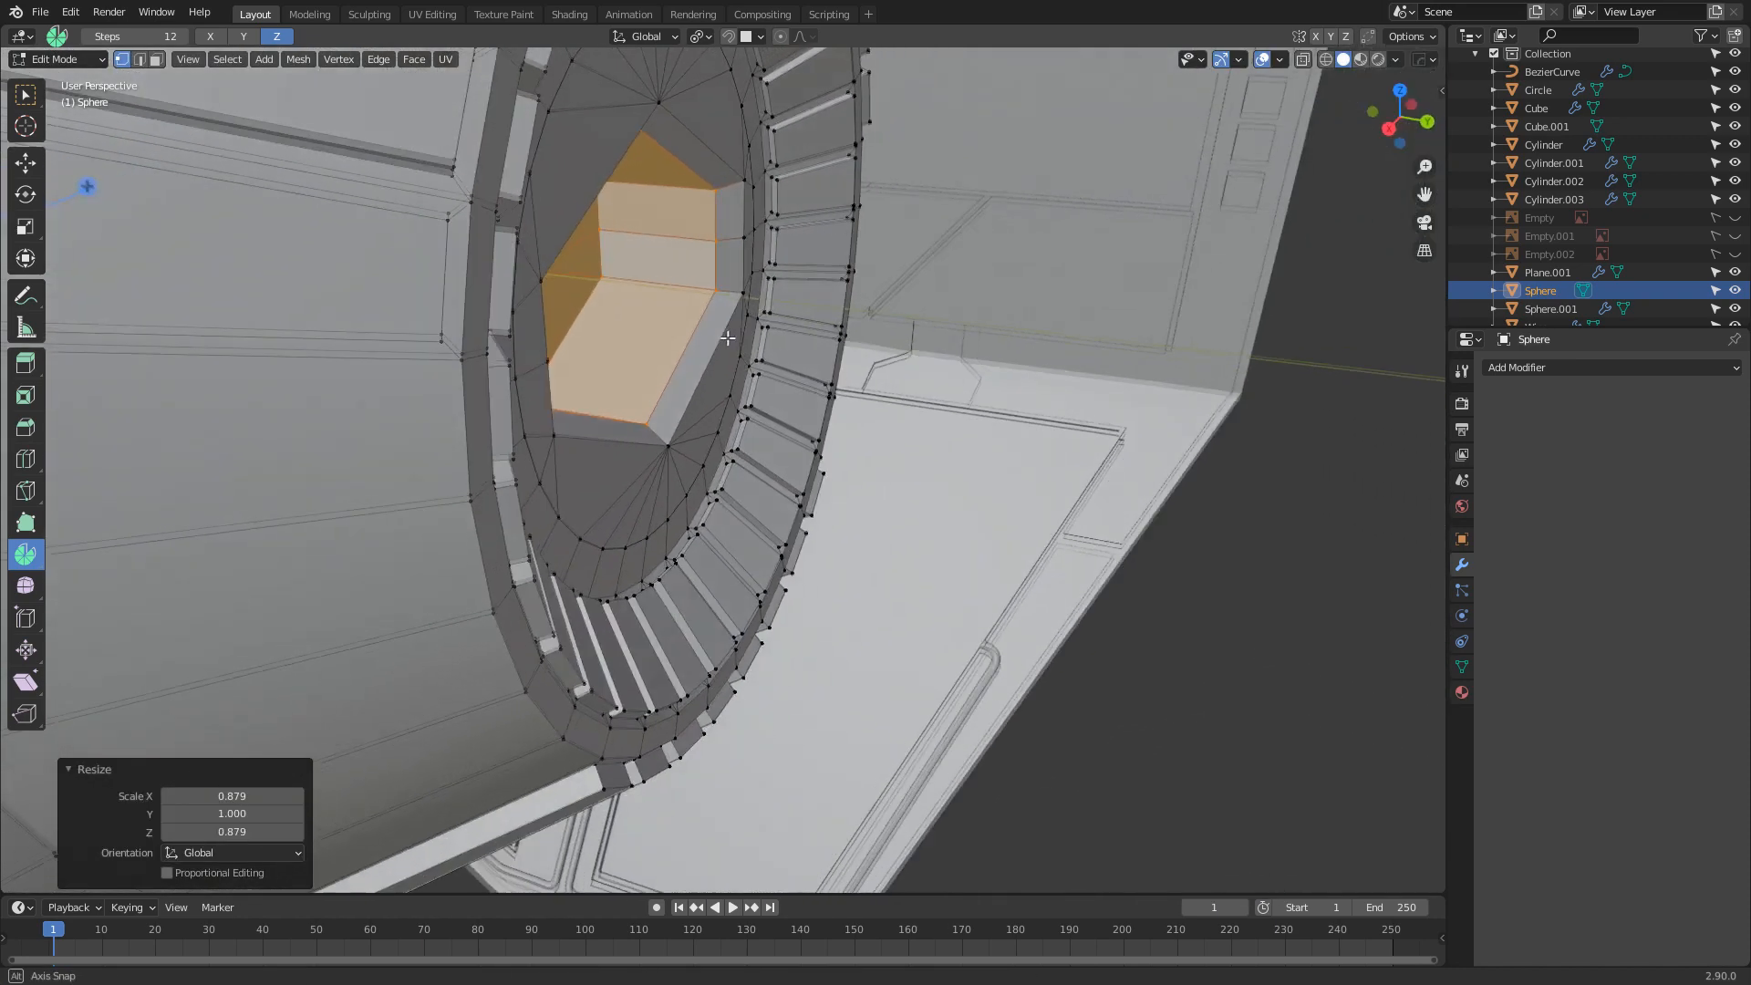
pyautogui.keyDown('alt'); pyautogui.click(709, 315); pyautogui.keyUp('alt')
pyautogui.press('g')
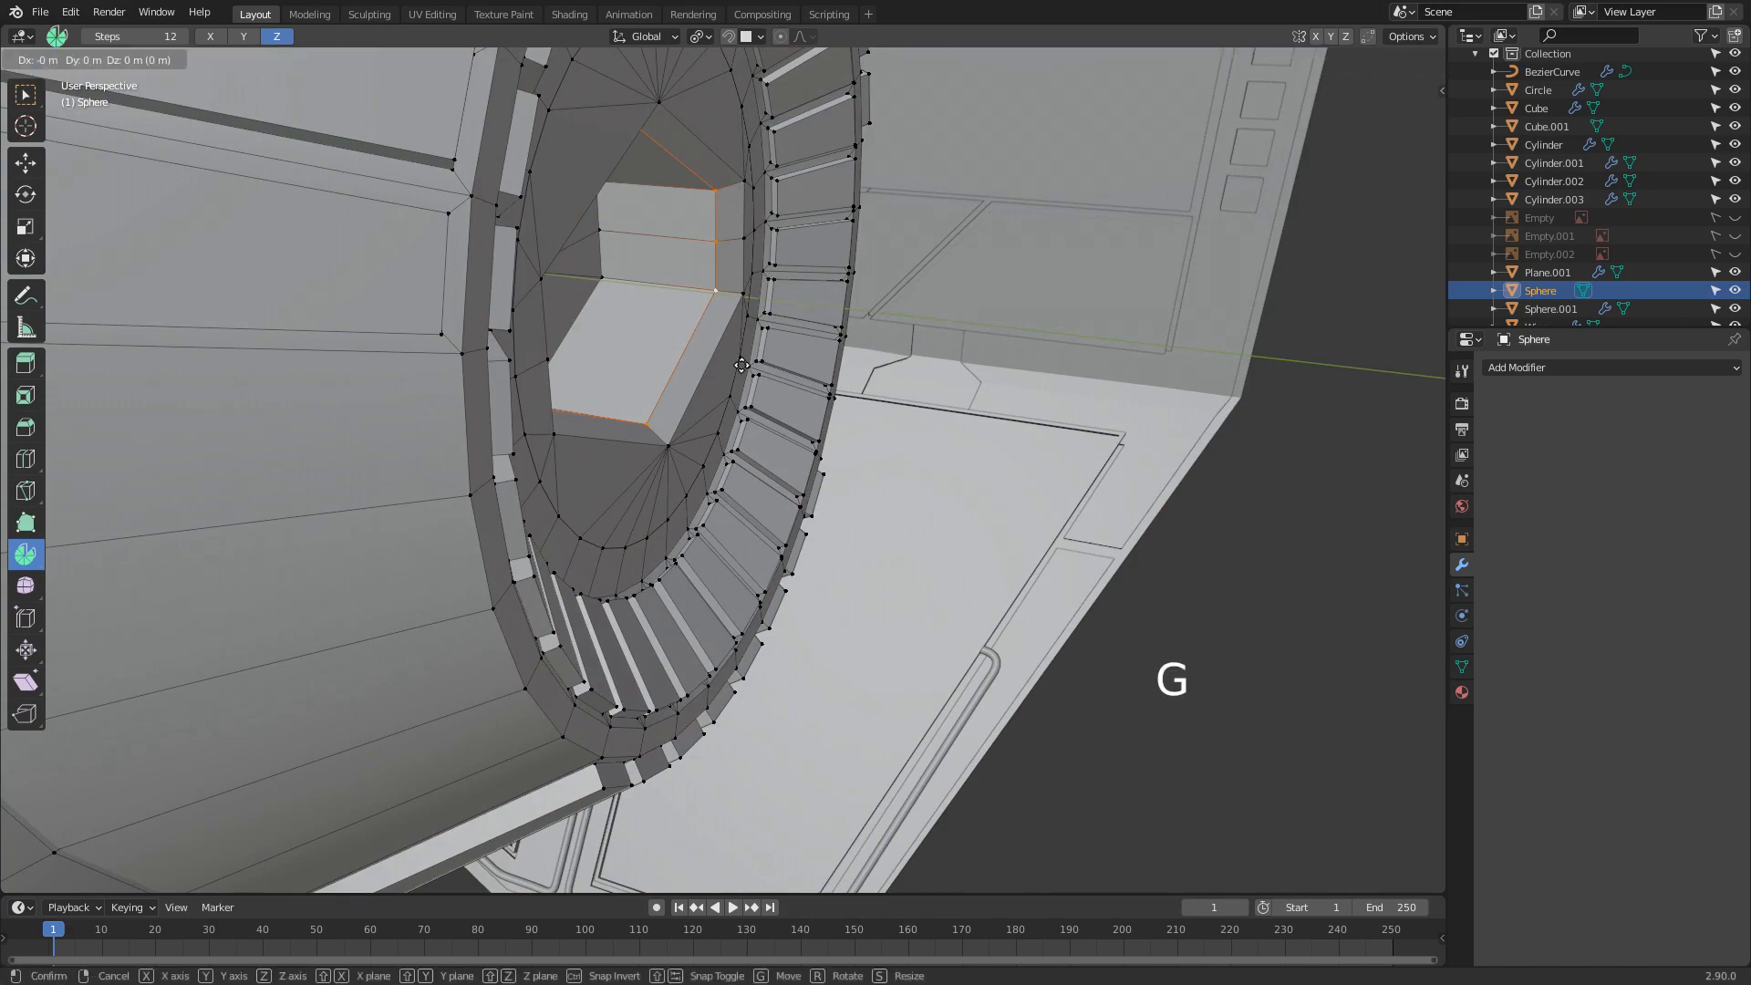
pyautogui.press('y')
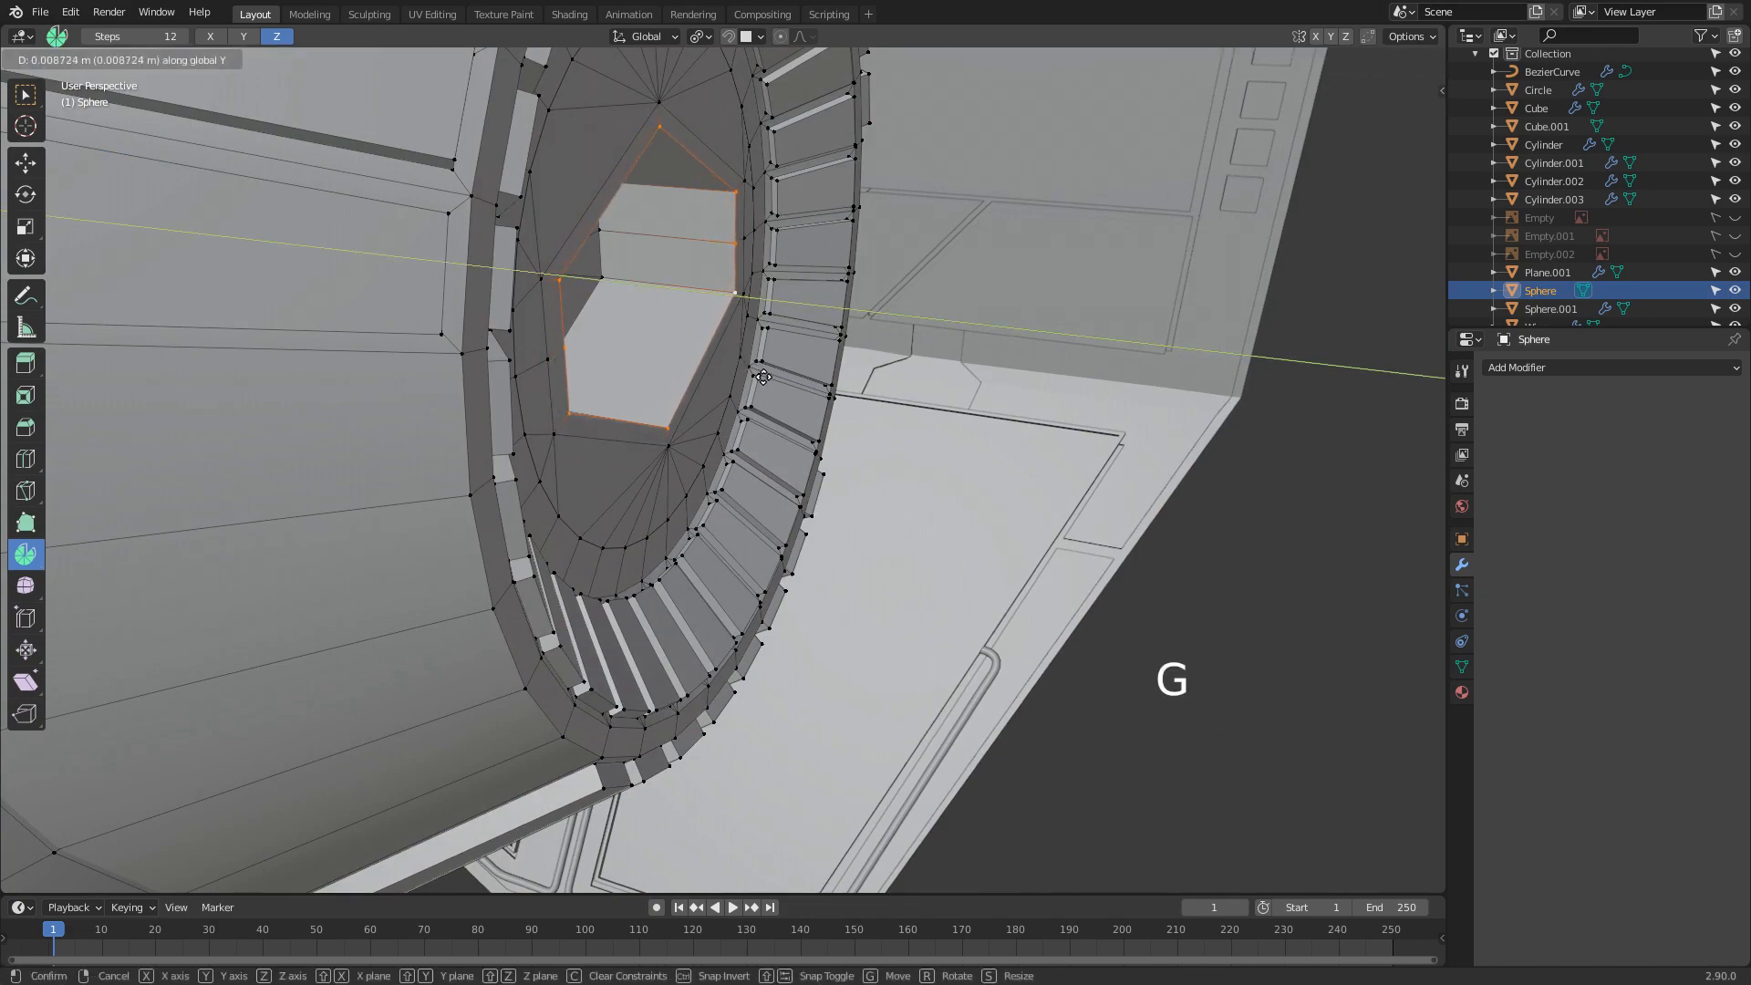
pyautogui.click(764, 376)
pyautogui.moveTo(763, 377); pyautogui.dragTo(684, 410, button='middle')
pyautogui.moveTo(684, 411); pyautogui.dragTo(761, 431, button='middle')
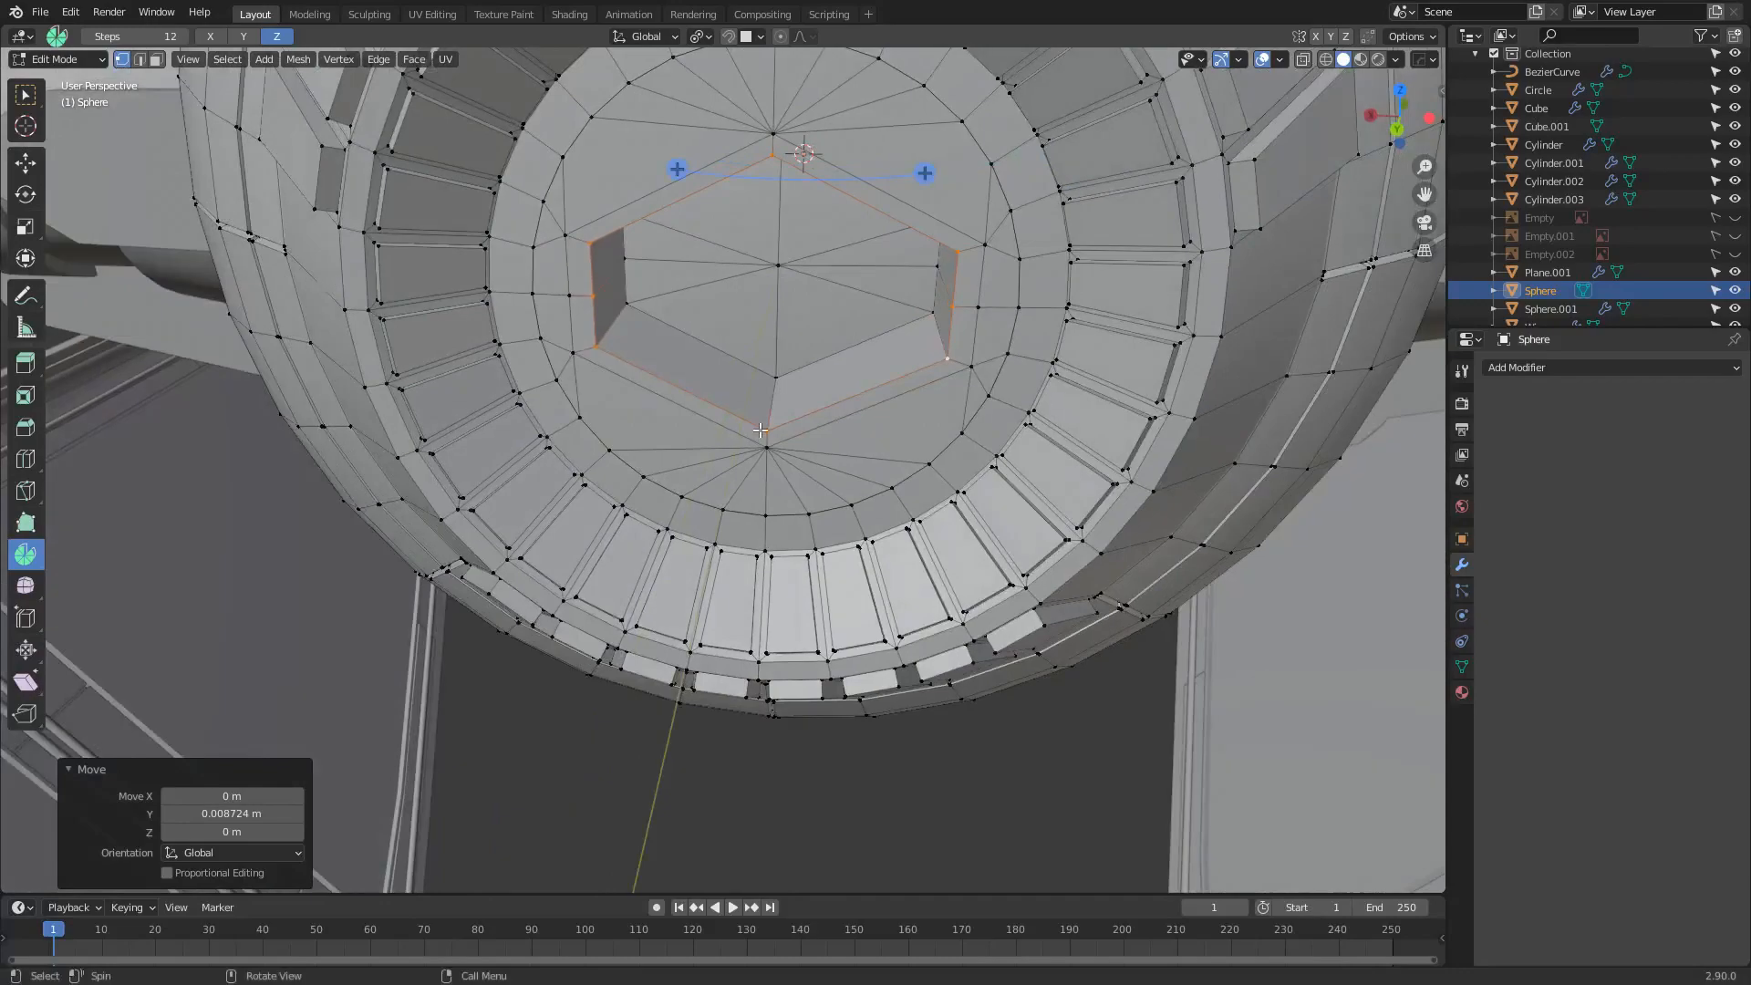
pyautogui.scroll(2, 761, 431)
pyautogui.scroll(-4, 760, 429)
pyautogui.press('Tab')
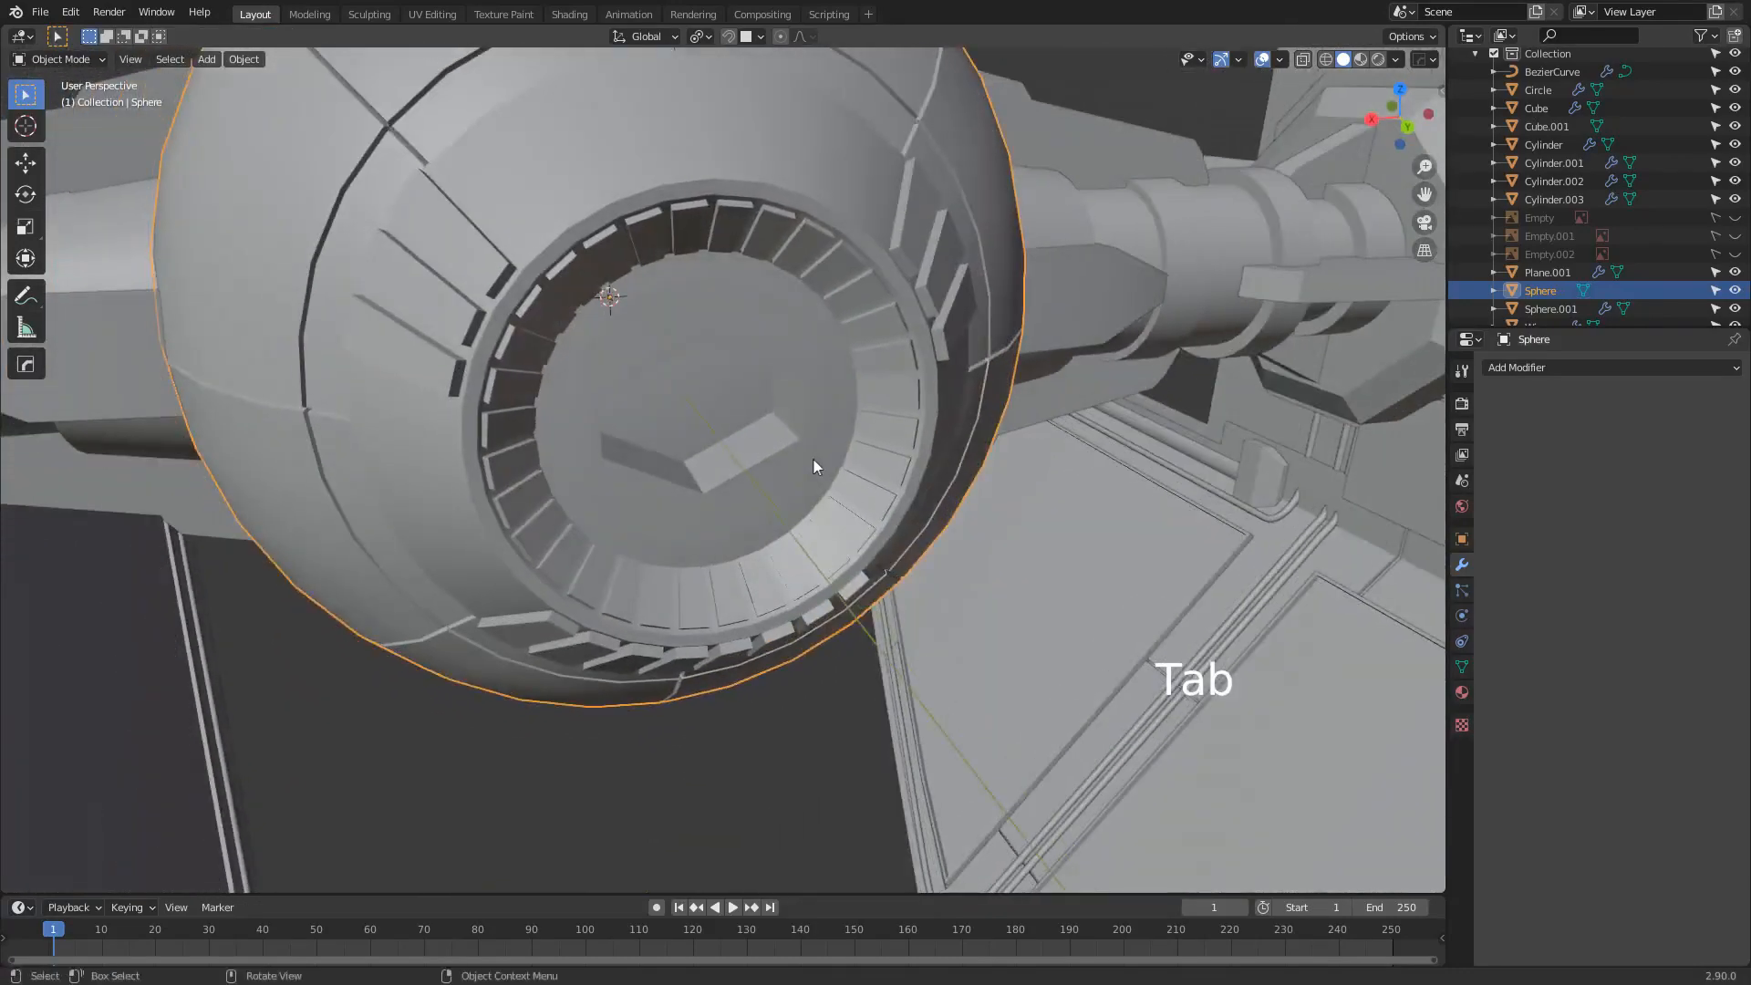
# Select the cap faces between the hexagonal opening and the surrounding circle, flatten them along Y with scale 0, and inspect the result
pyautogui.press('Tab')
pyautogui.scroll(3, 813, 463)
pyautogui.keyDown('alt'); pyautogui.keyDown('shift'); pyautogui.click(498, 301); pyautogui.keyUp('shift'); pyautogui.keyUp('alt')
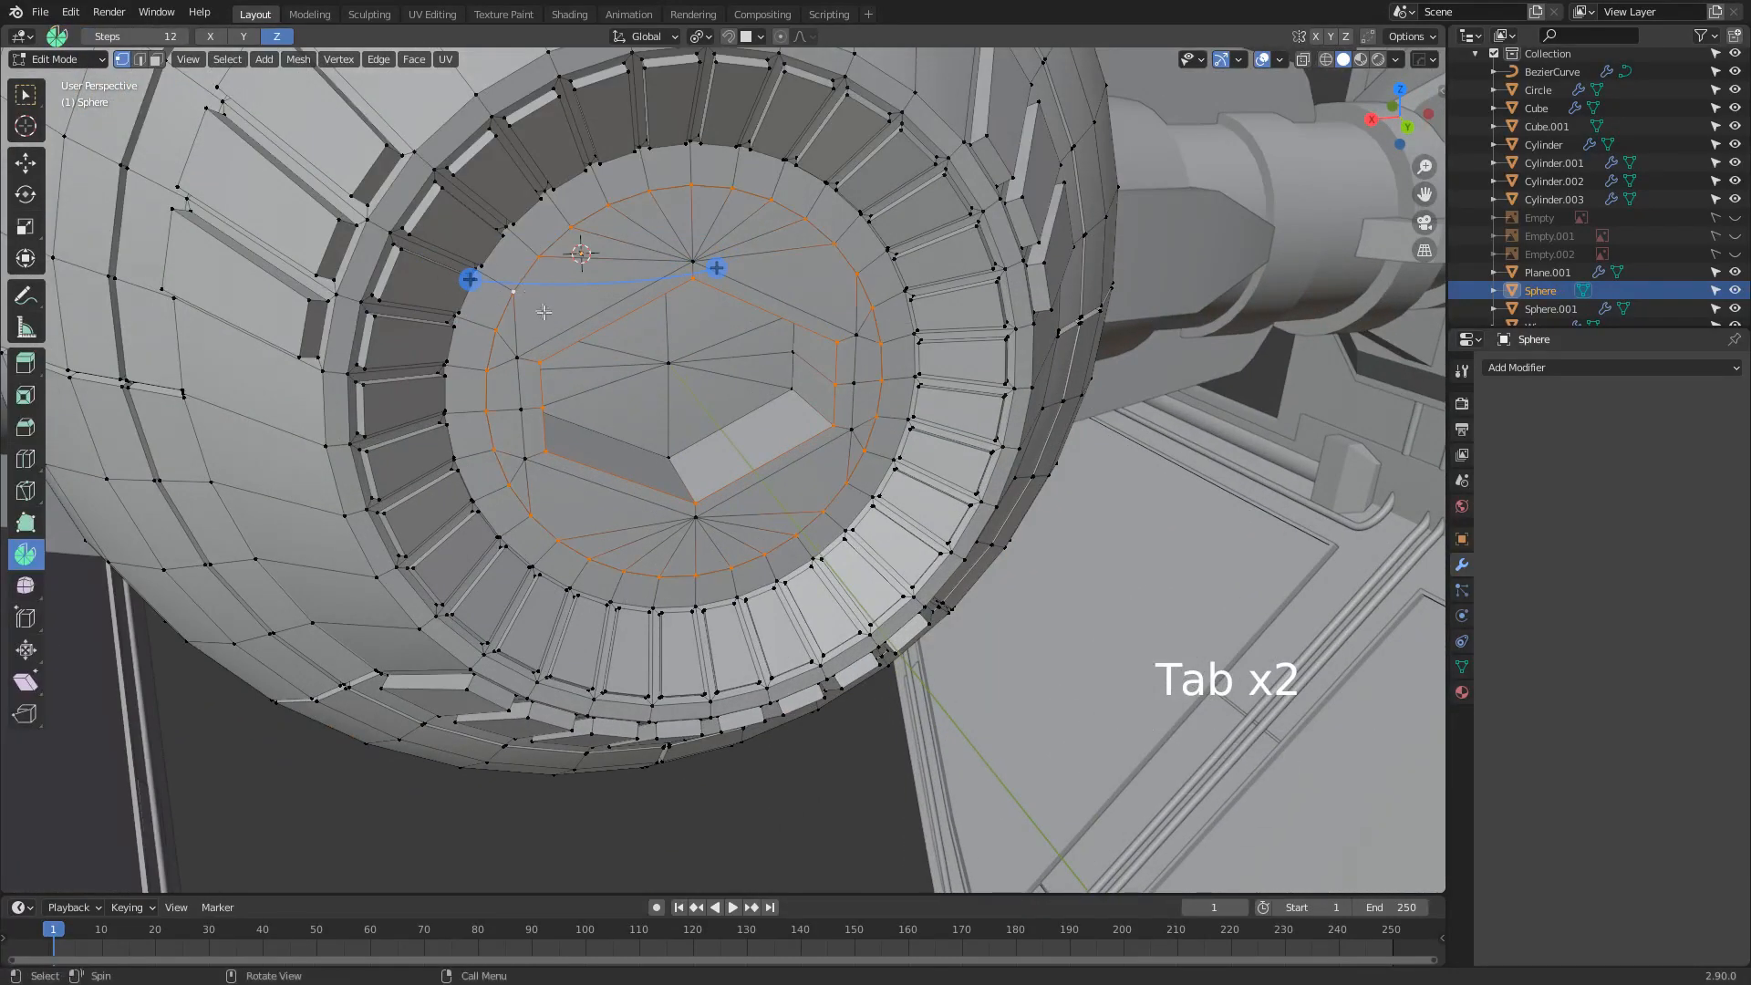
pyautogui.keyDown('shift'); pyautogui.click(517, 360); pyautogui.keyUp('shift')
pyautogui.keyDown('shift'); pyautogui.click(698, 519); pyautogui.keyUp('shift')
pyautogui.keyDown('shift'); pyautogui.click(851, 427); pyautogui.keyUp('shift')
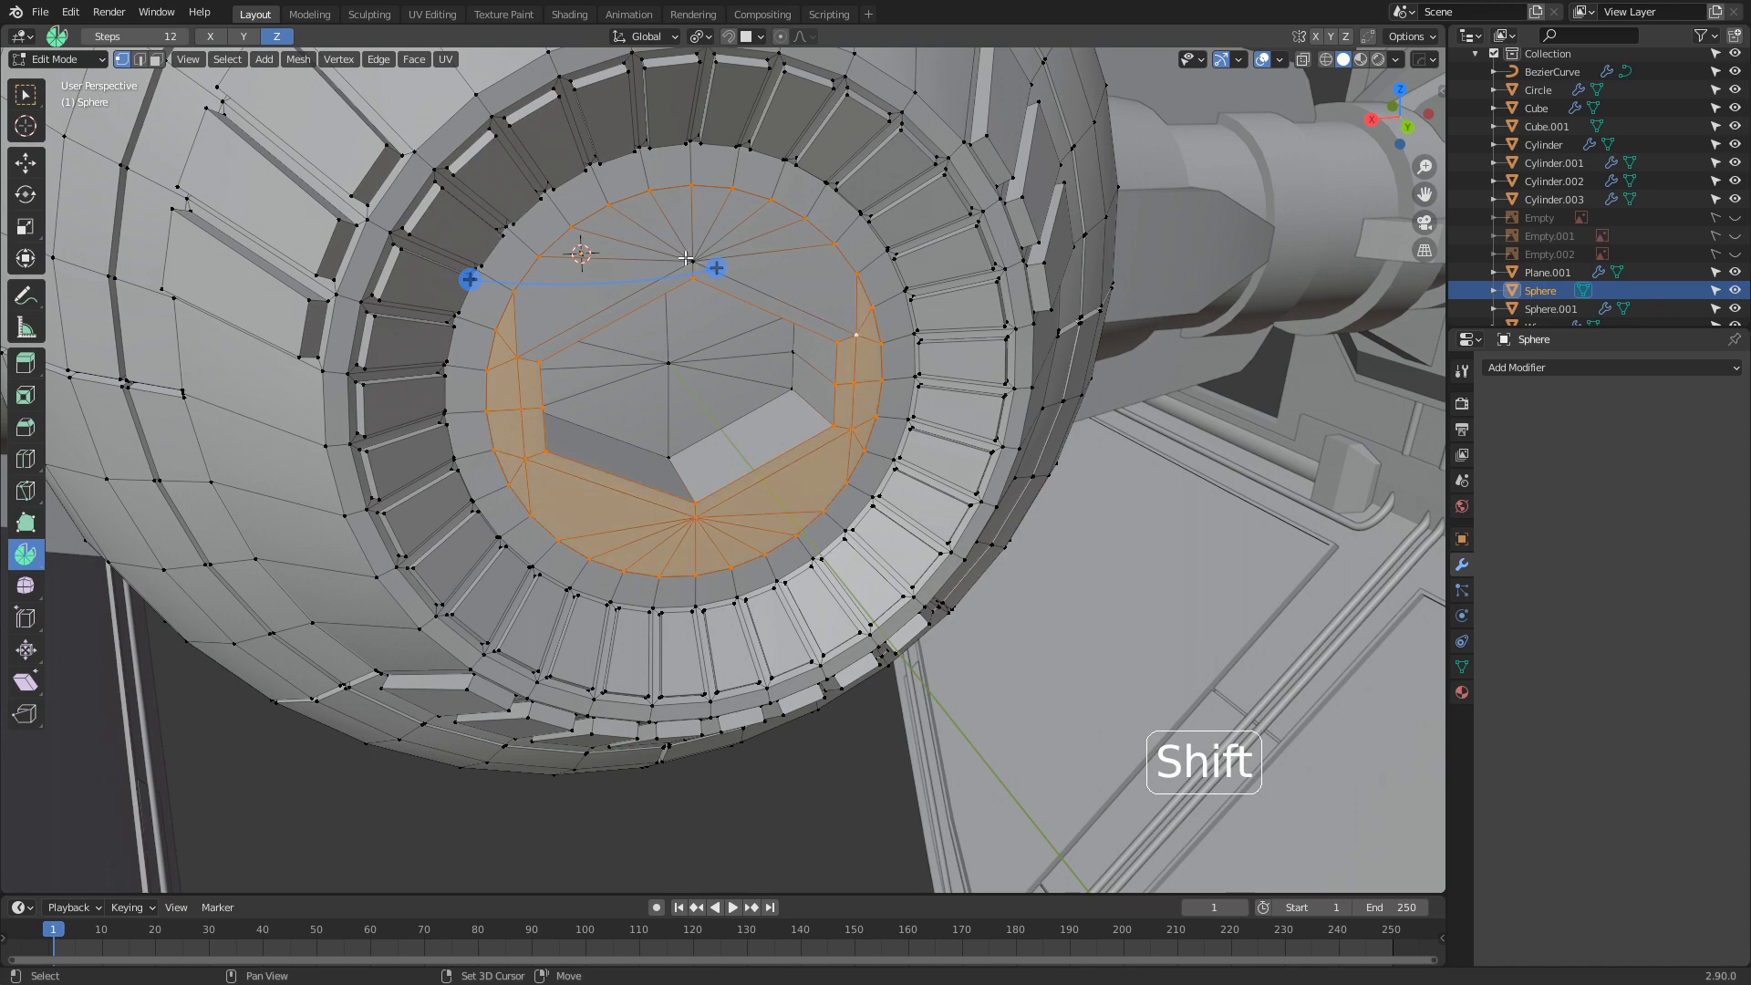
pyautogui.keyDown('shift'); pyautogui.click(686, 260); pyautogui.keyUp('shift')
pyautogui.moveTo(686, 259); pyautogui.dragTo(916, 443, button='middle')
pyautogui.press('s')
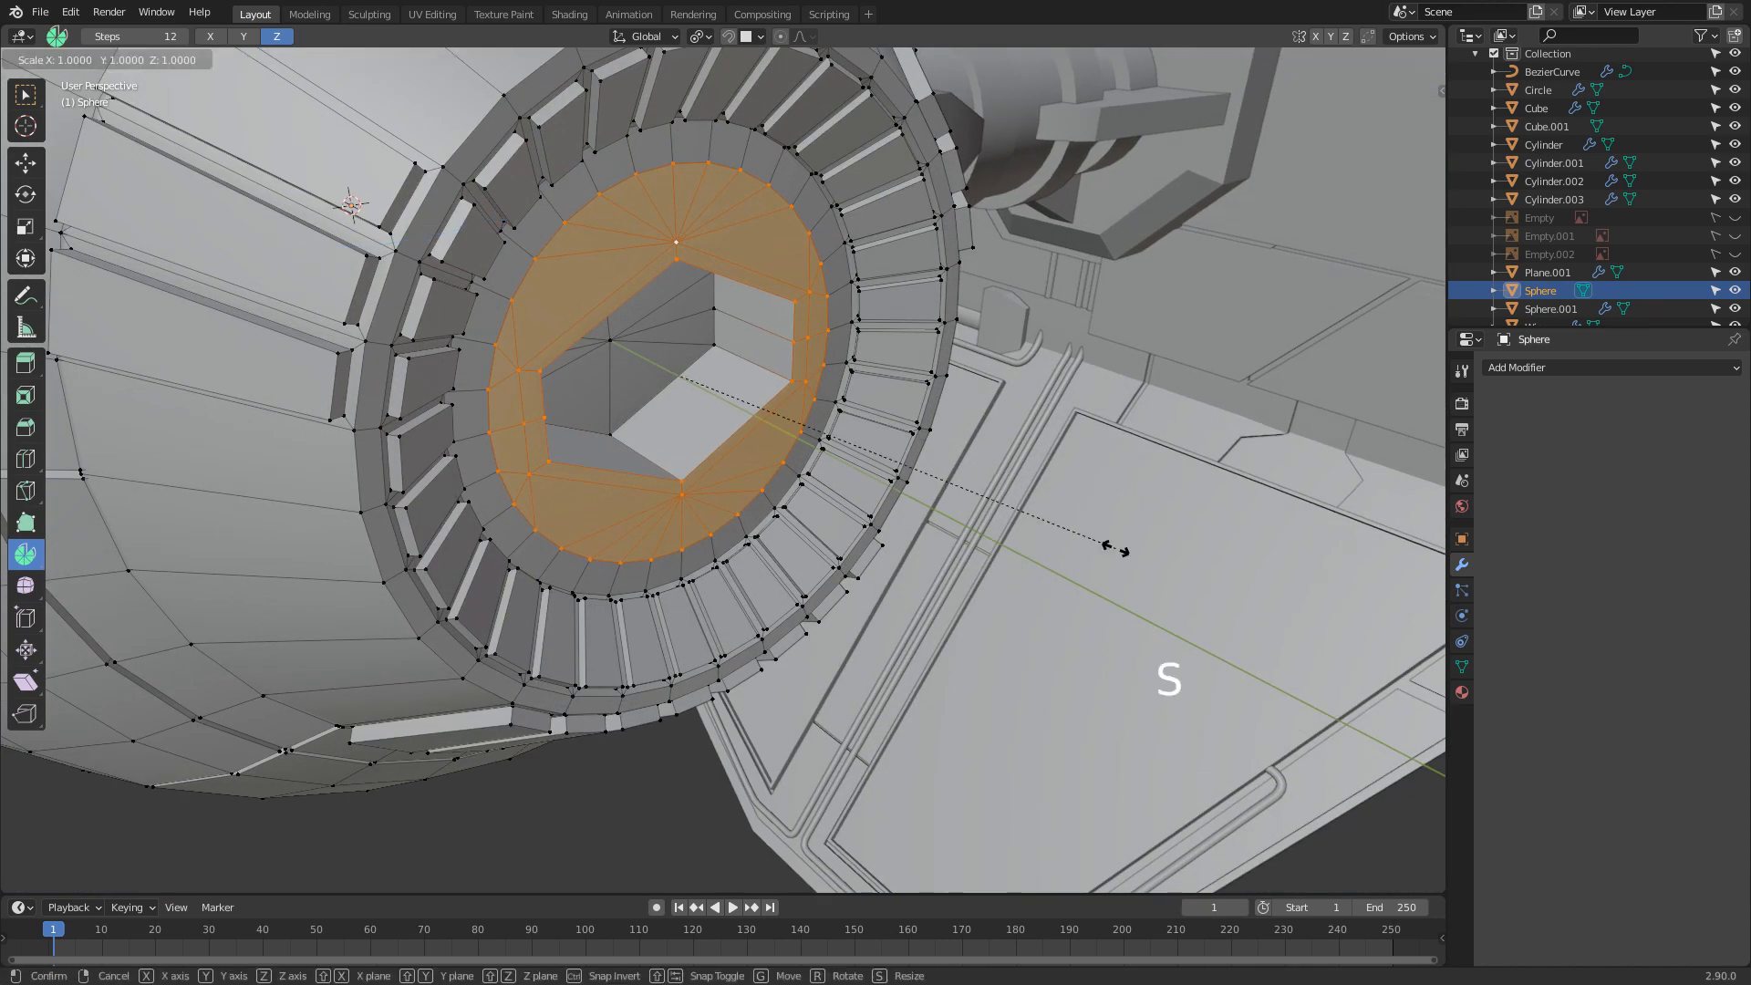
pyautogui.press('x')
pyautogui.press('y')
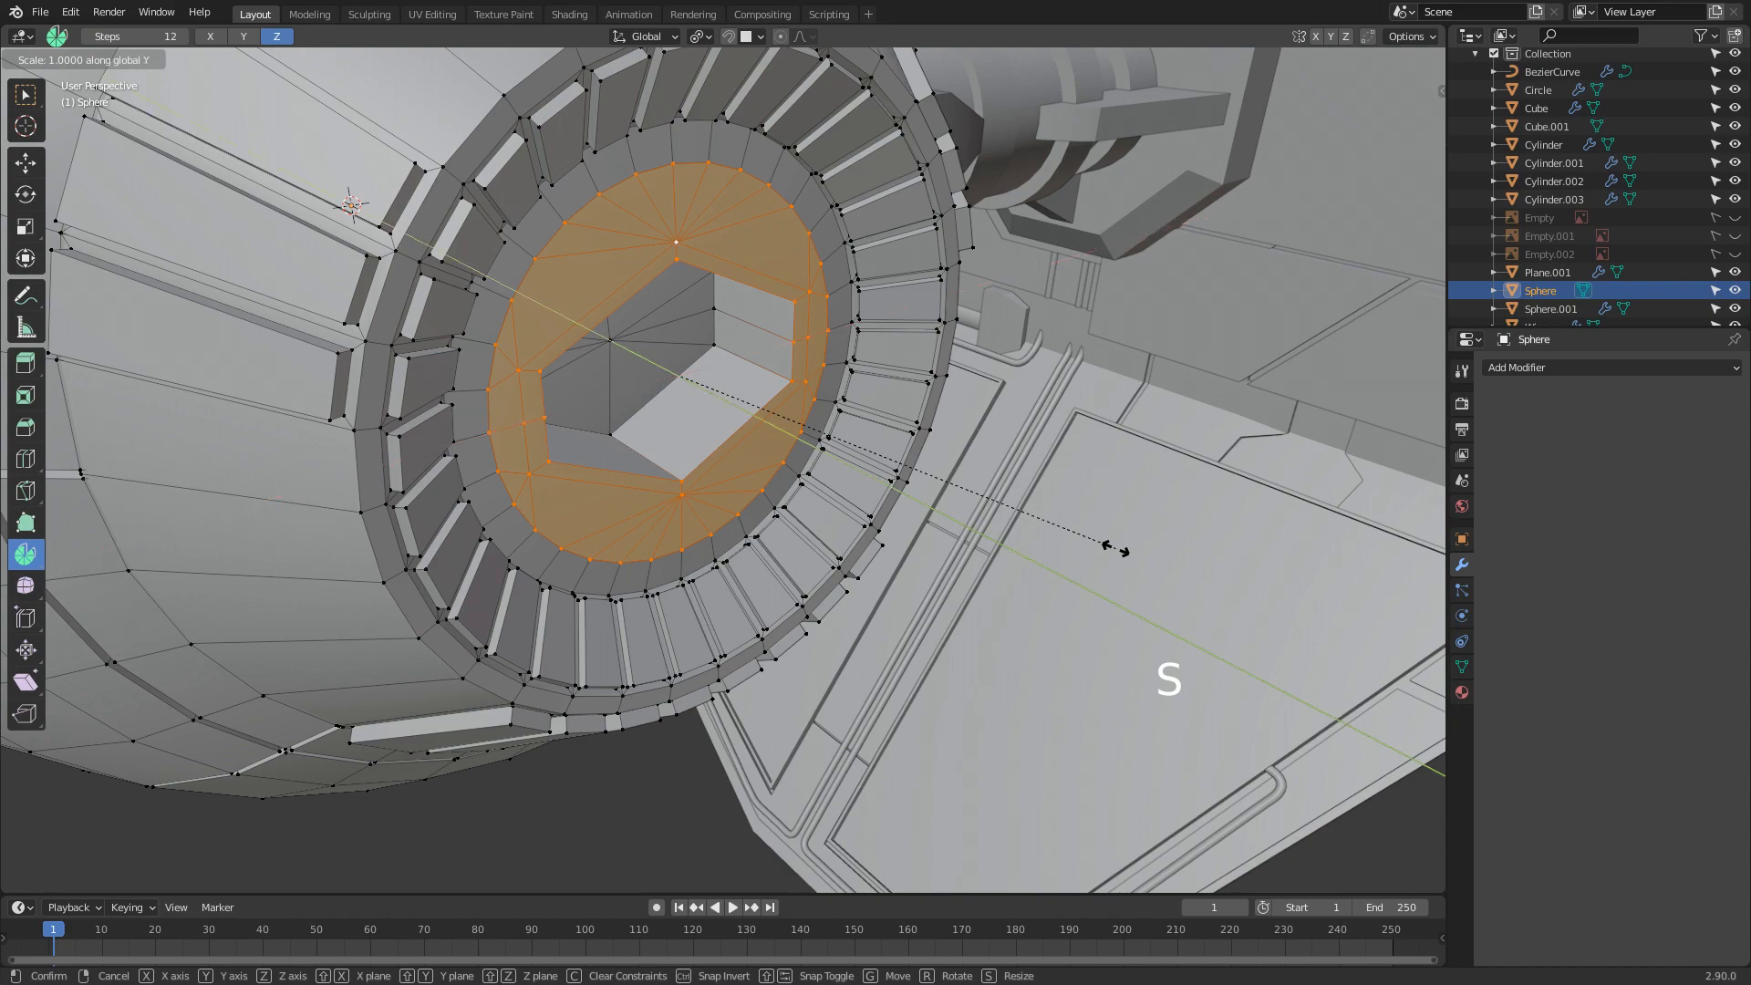
pyautogui.press('Return')
pyautogui.press('z')
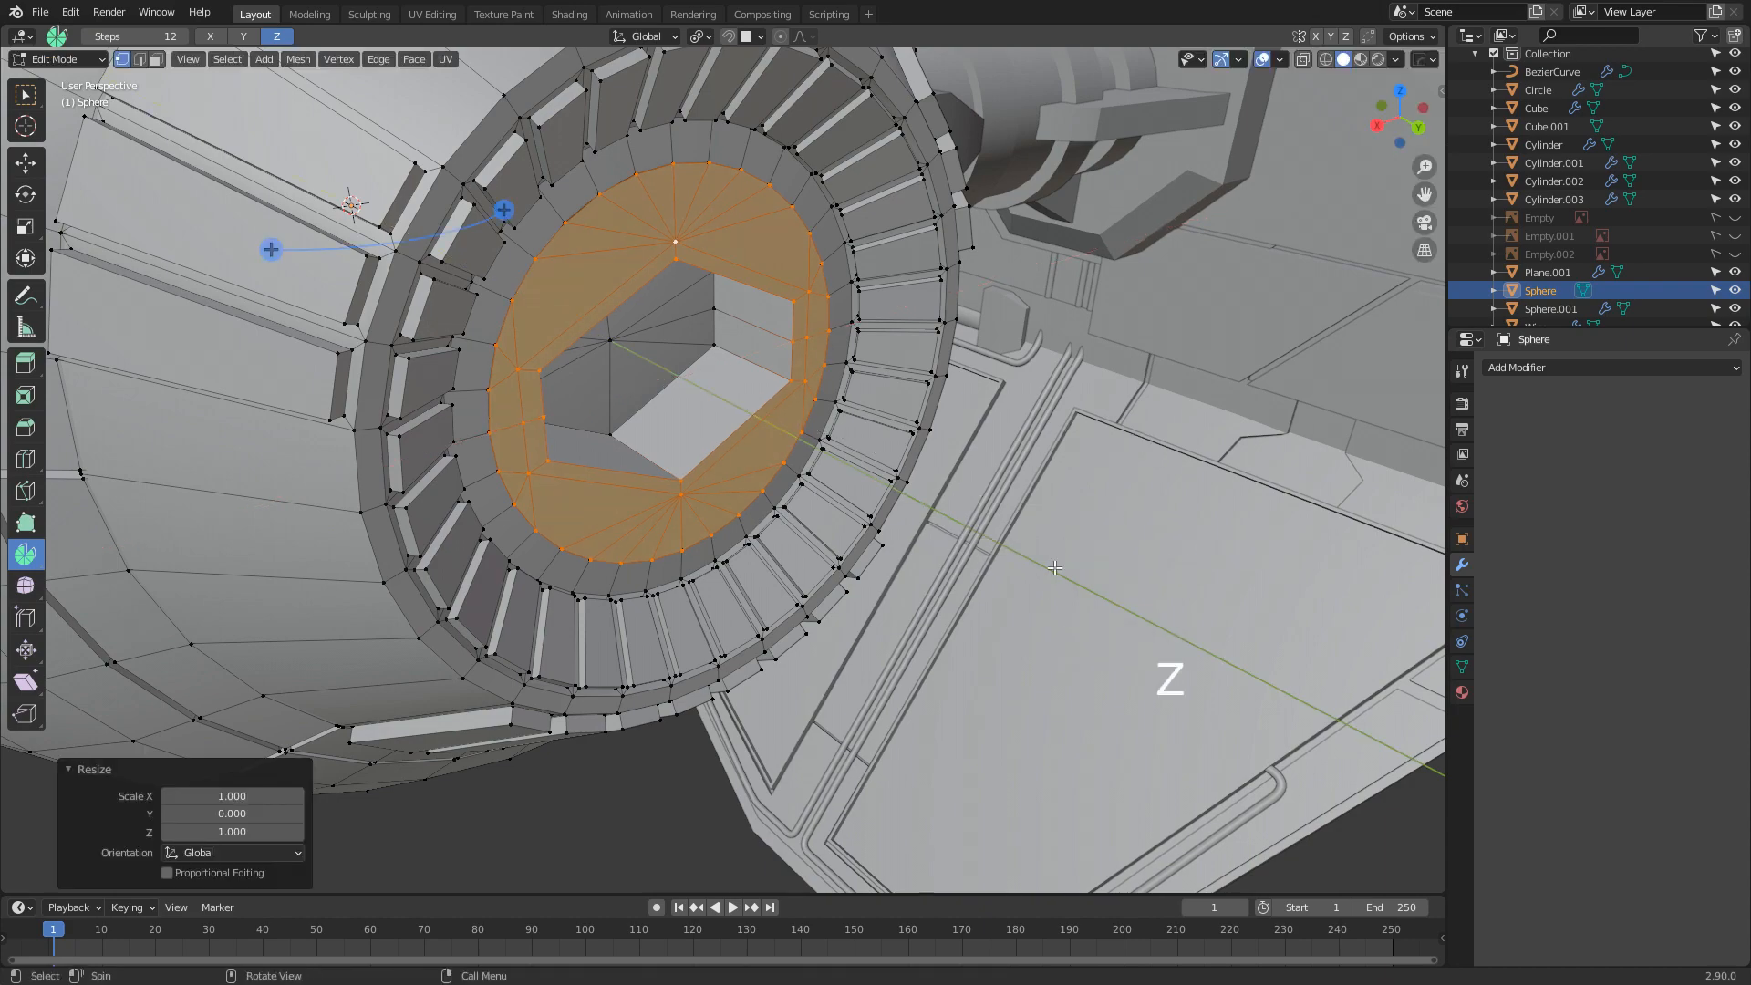
pyautogui.press('Tab')
pyautogui.moveTo(974, 560); pyautogui.dragTo(943, 578, button='middle')
pyautogui.scroll(3, 944, 578)
pyautogui.press('Tab')
# Add the circular boundary loop to the selection, set the pivot point to Median Point, and scale the selection to 0 along Y
pyautogui.moveTo(438, 305); pyautogui.dragTo(366, 288, button='middle')
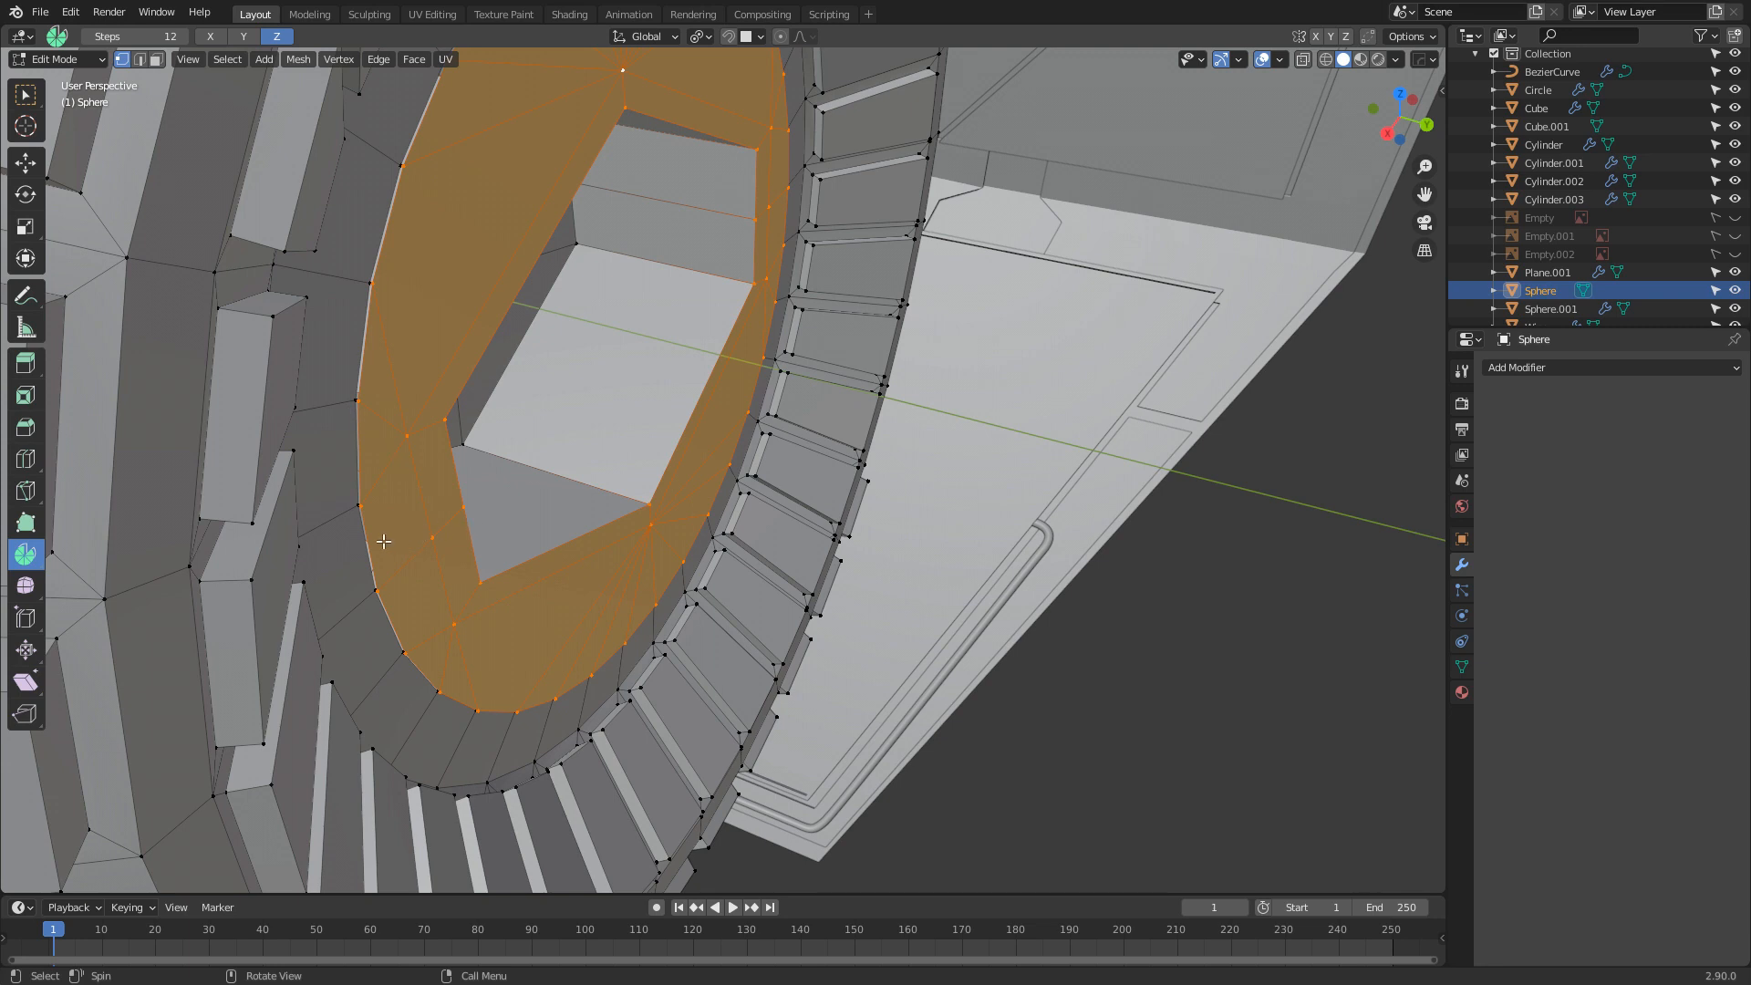
pyautogui.keyDown('alt'); pyautogui.keyDown('shift'); pyautogui.click(351, 455); pyautogui.keyUp('shift'); pyautogui.keyUp('alt')
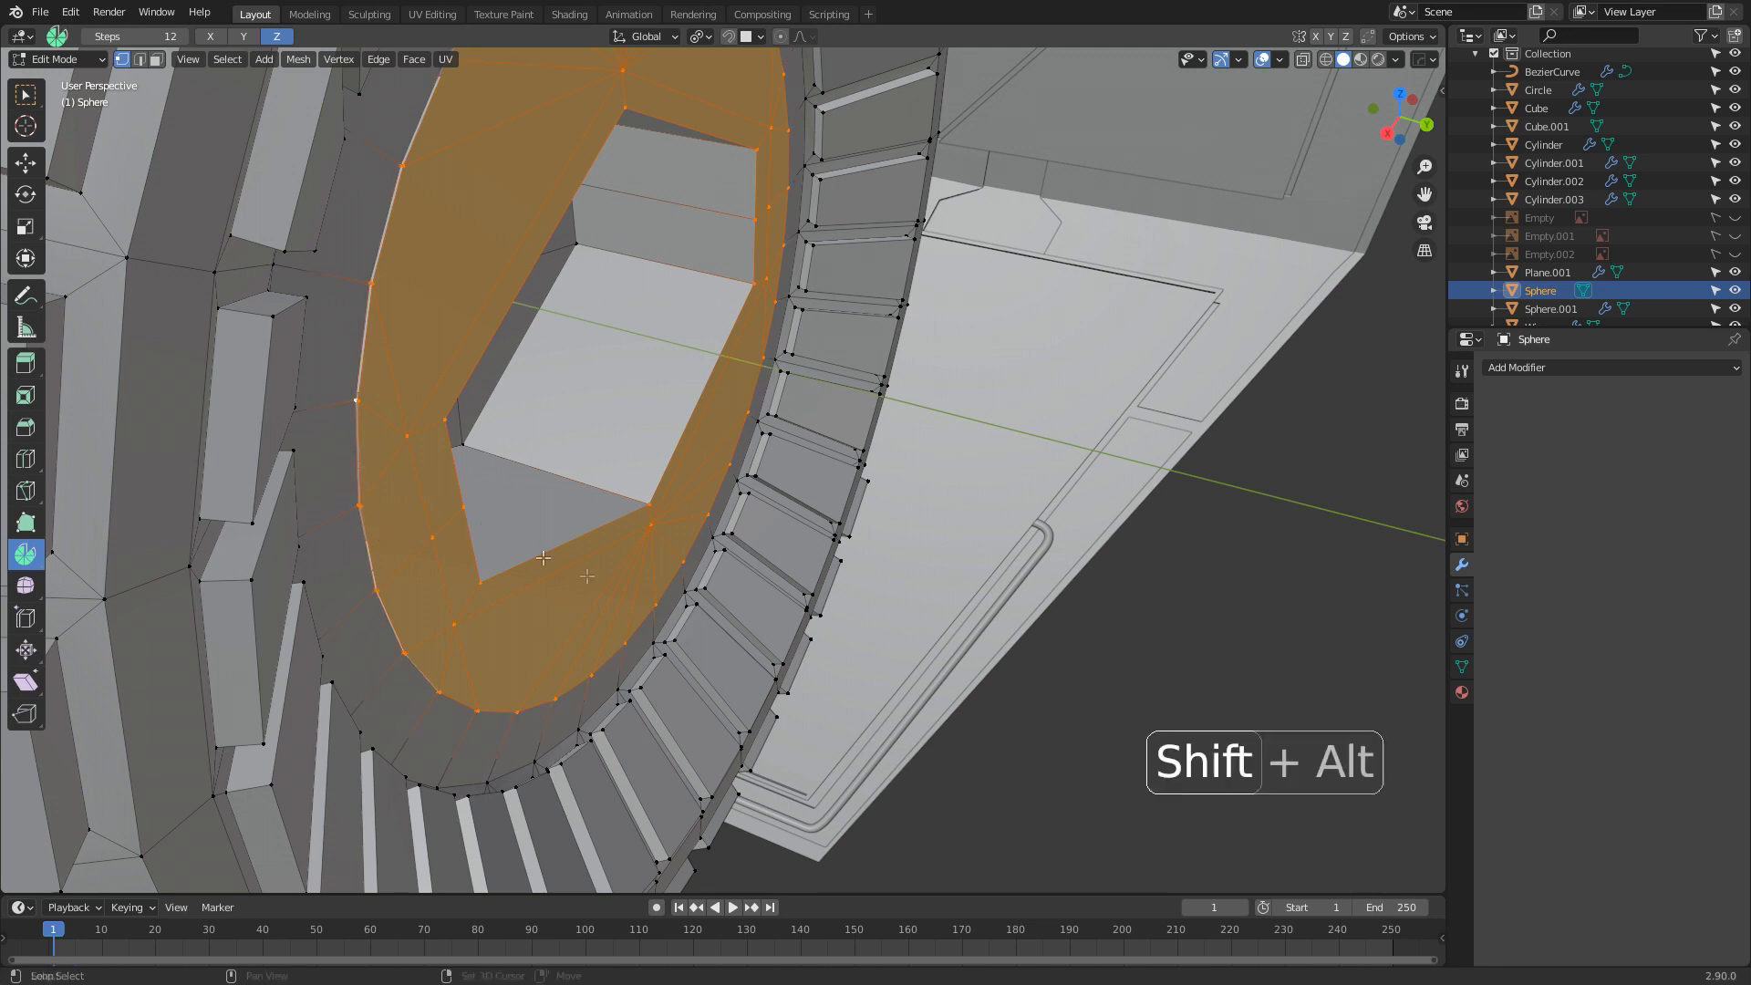
pyautogui.press('s')
pyautogui.press('x')
pyautogui.press('y')
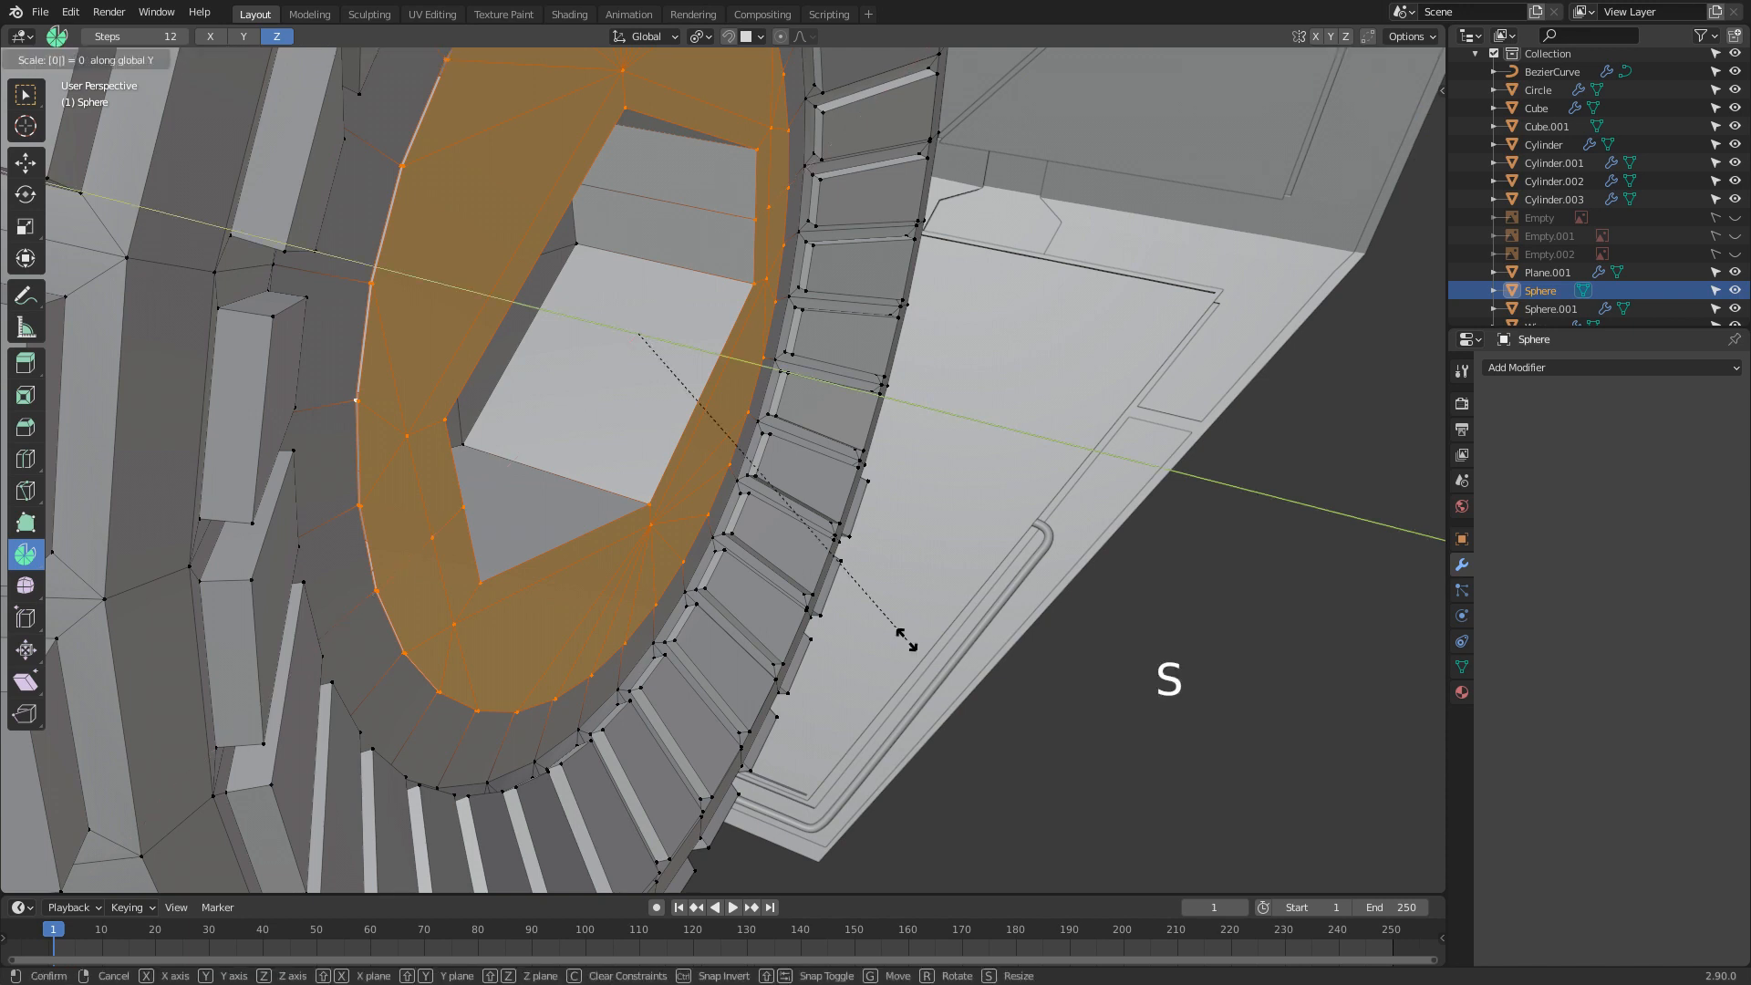
pyautogui.press('Return')
pyautogui.rightClick(907, 637)
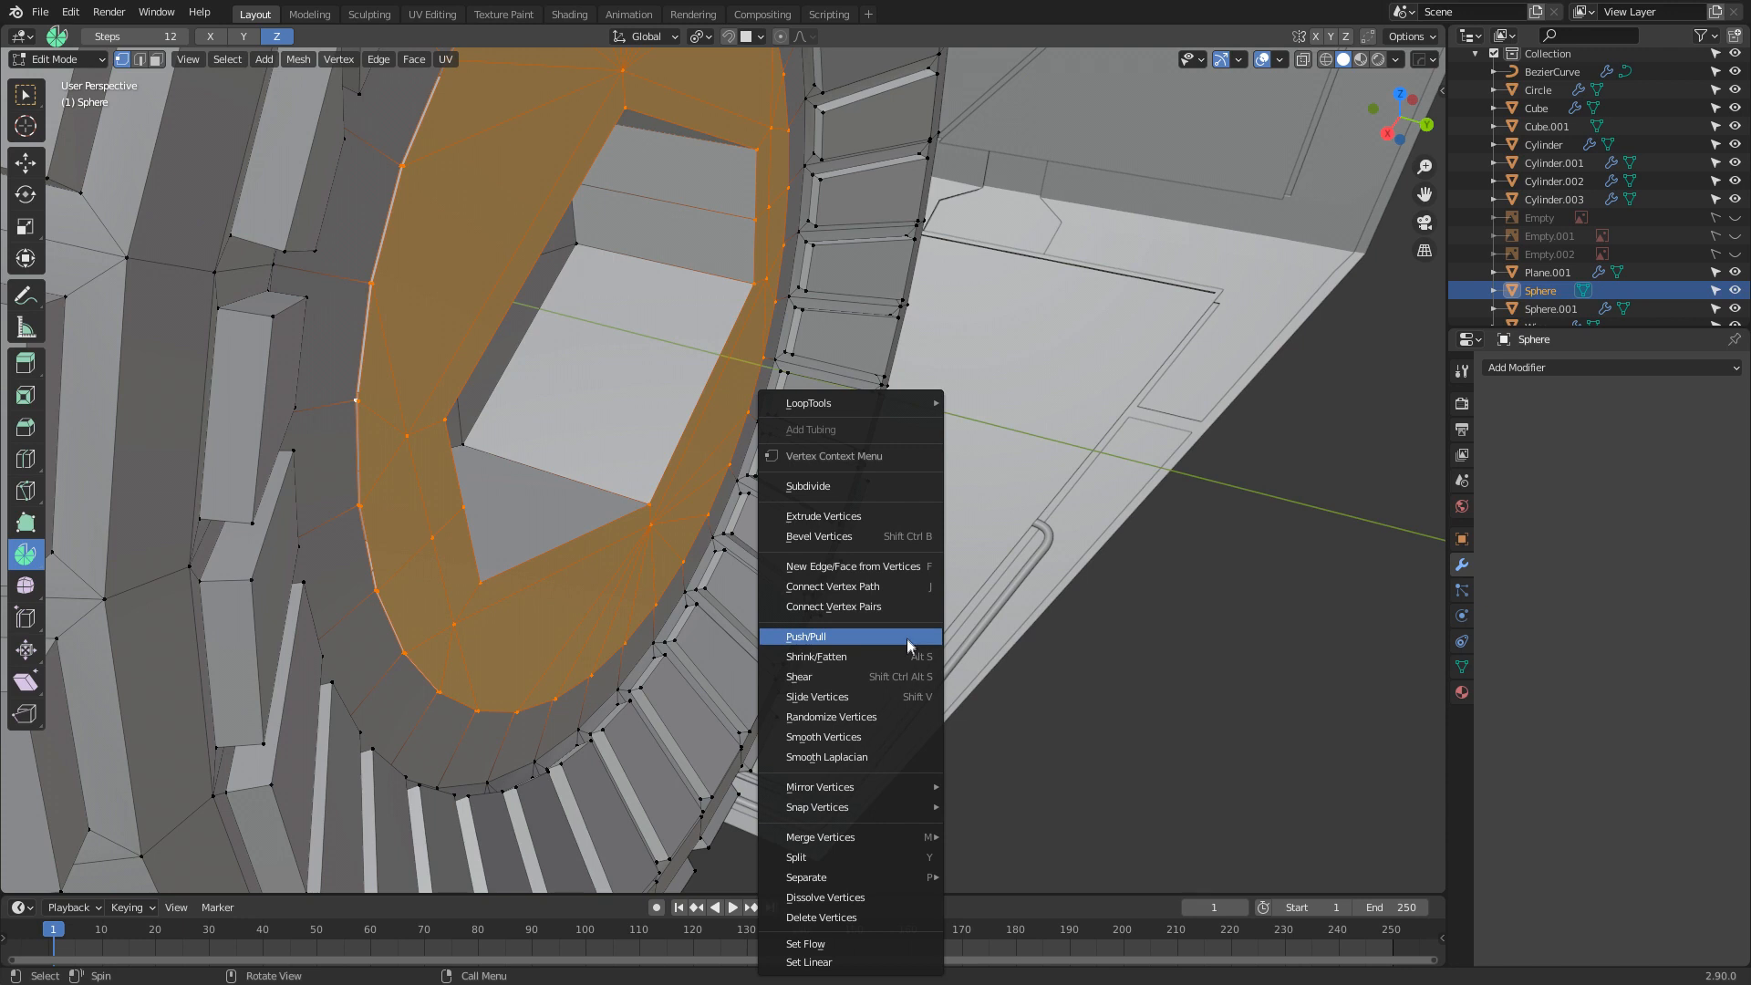
pyautogui.click(700, 36)
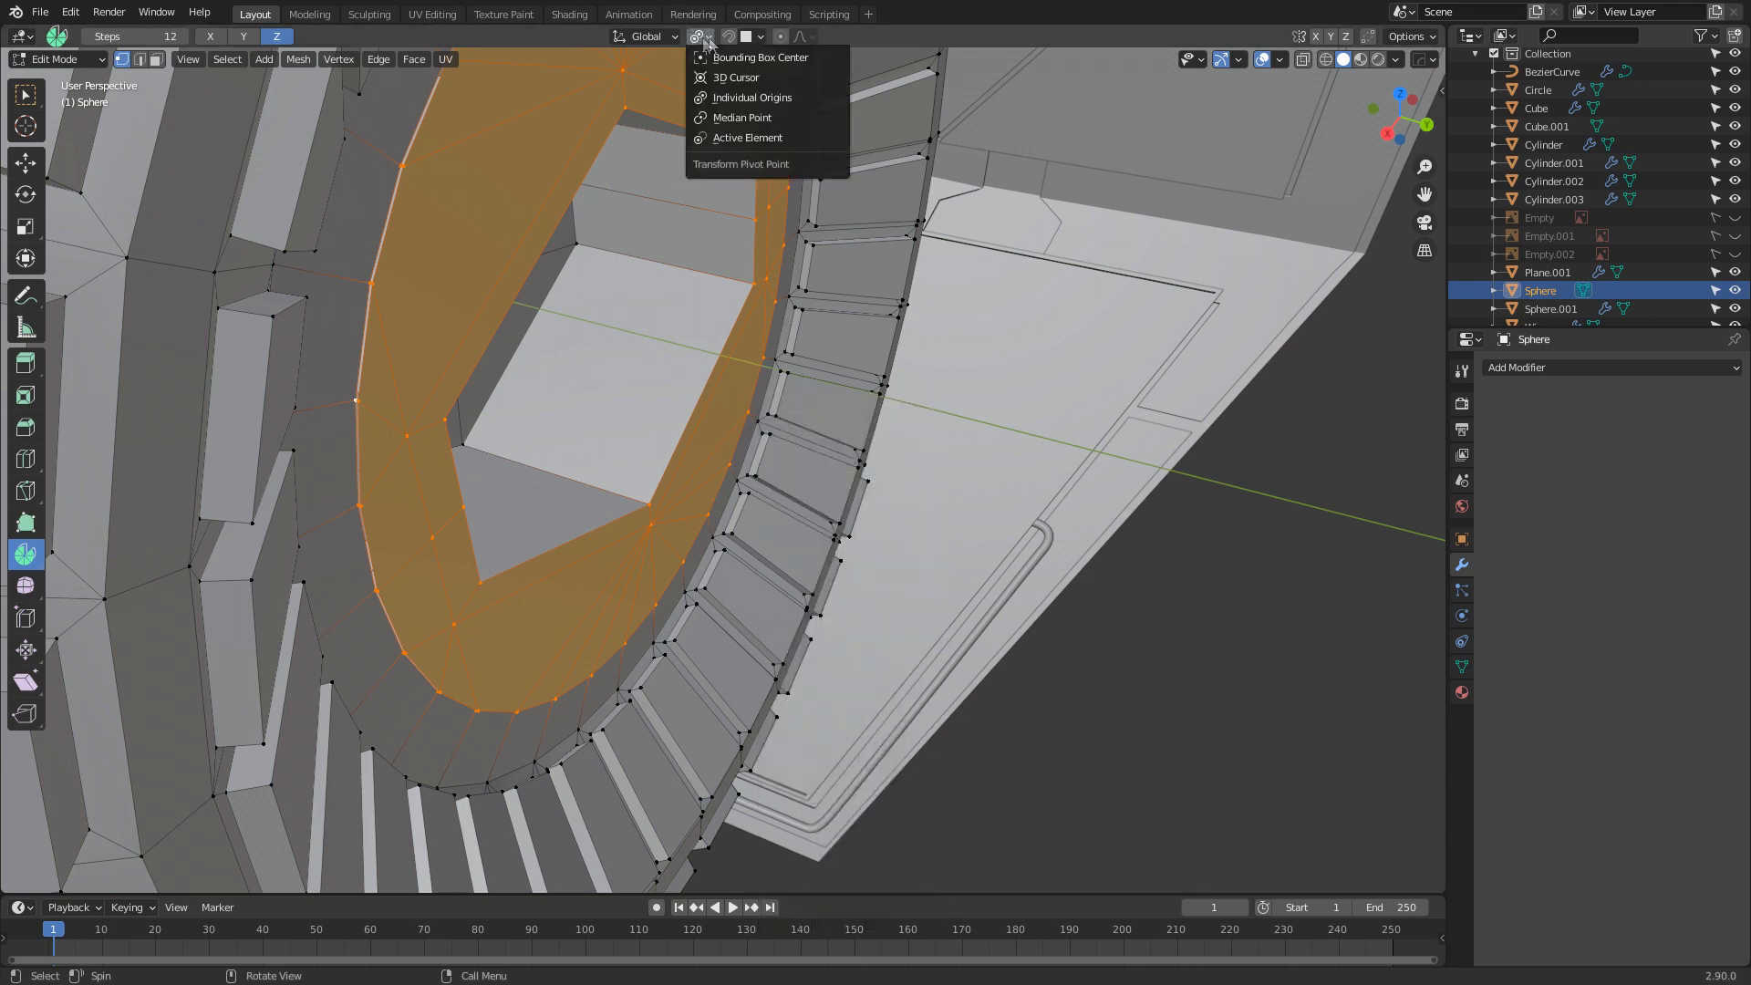
pyautogui.click(760, 115)
pyautogui.press('s')
pyautogui.press('y')
pyautogui.press('0')
pyautogui.press('Return')
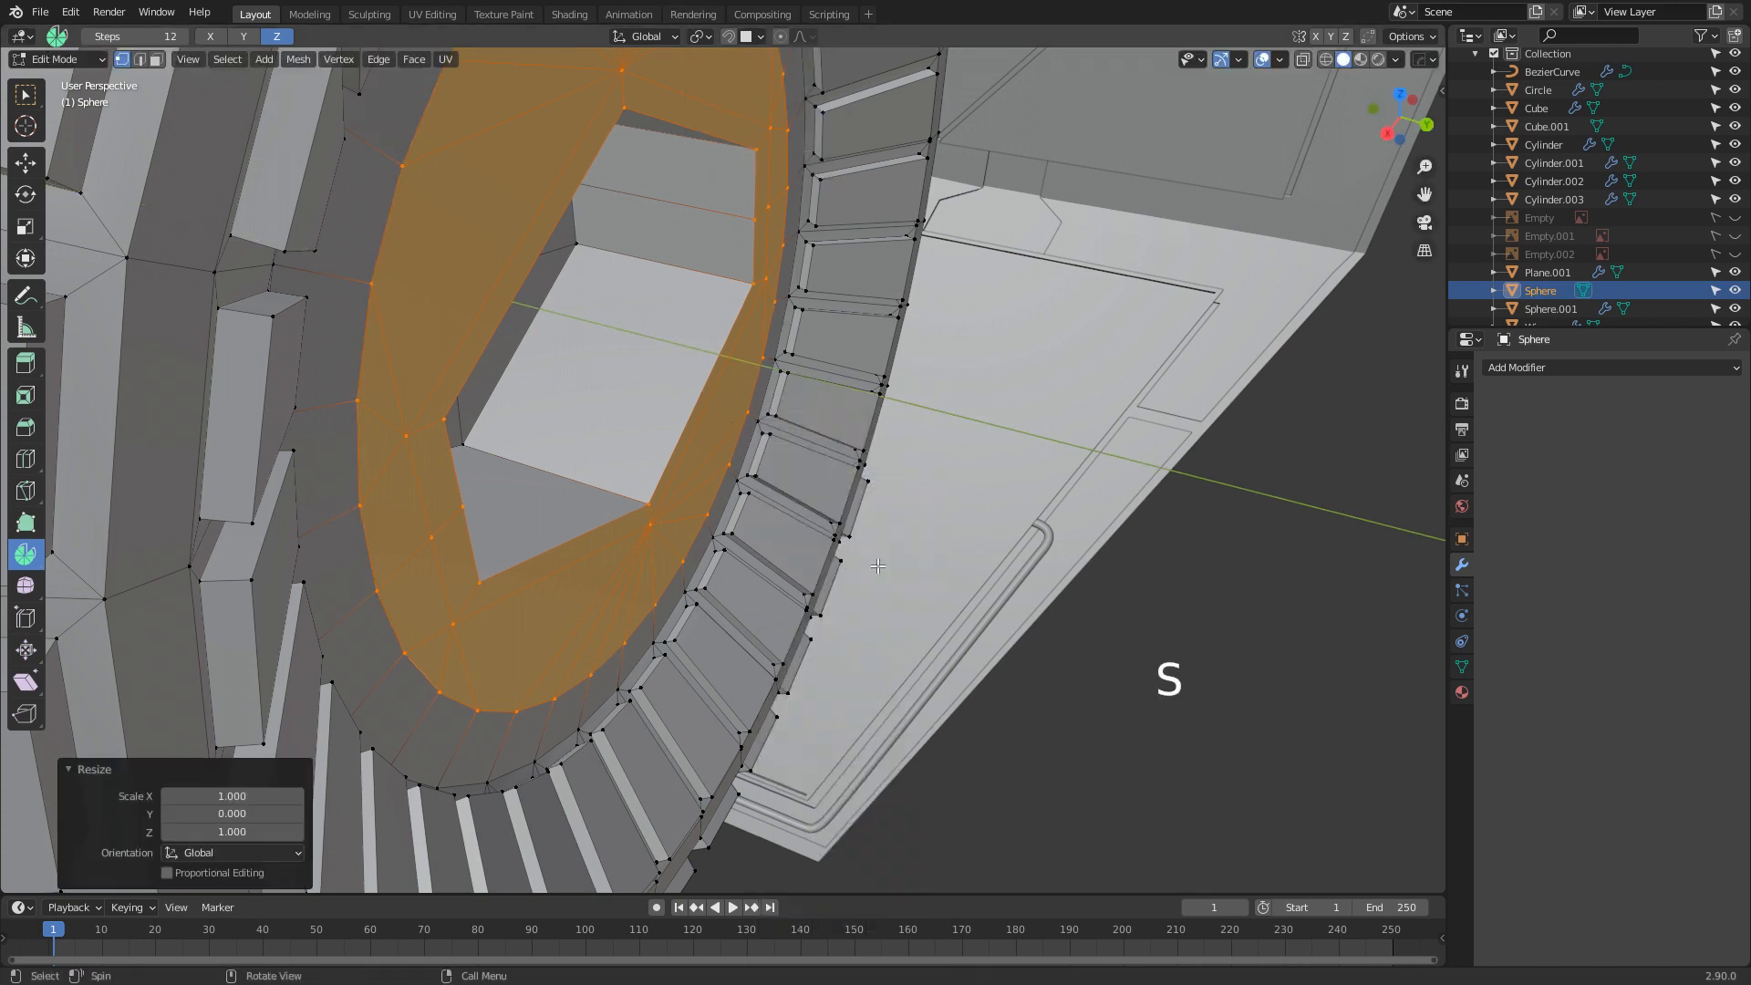
# Merge the selected cap vertices by distance at 0.0001 m and inspect the cap in Object Mode
pyautogui.press('m')
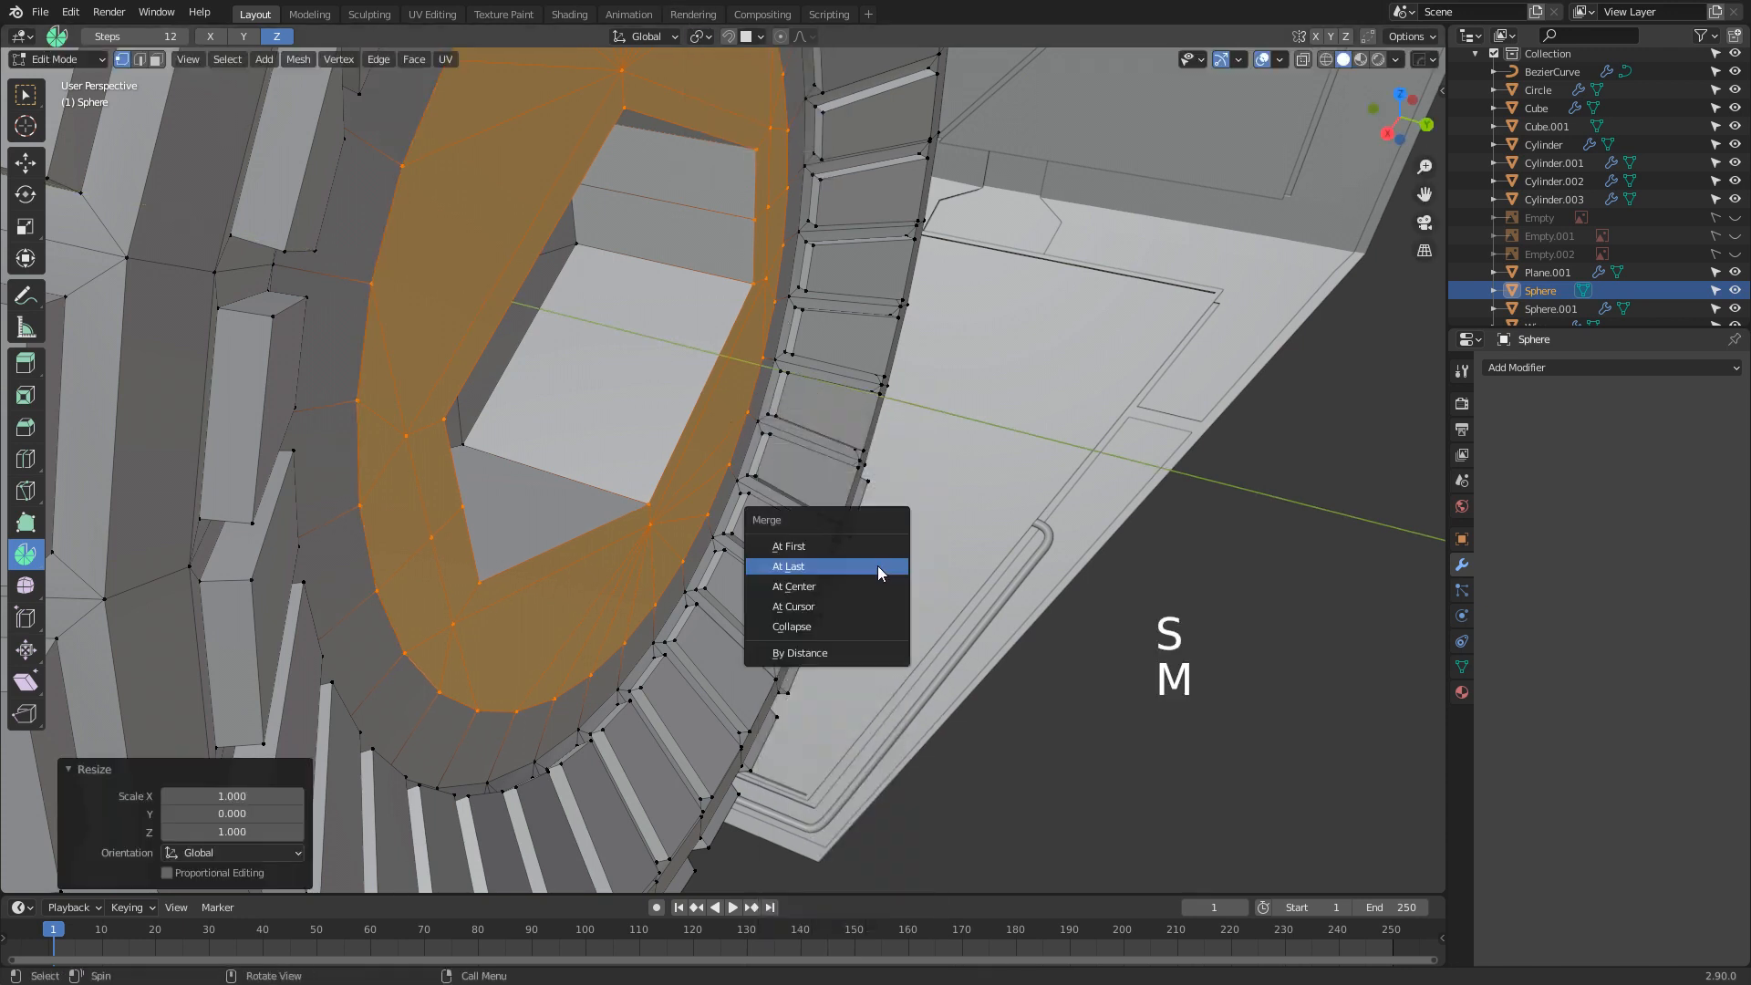
pyautogui.click(850, 655)
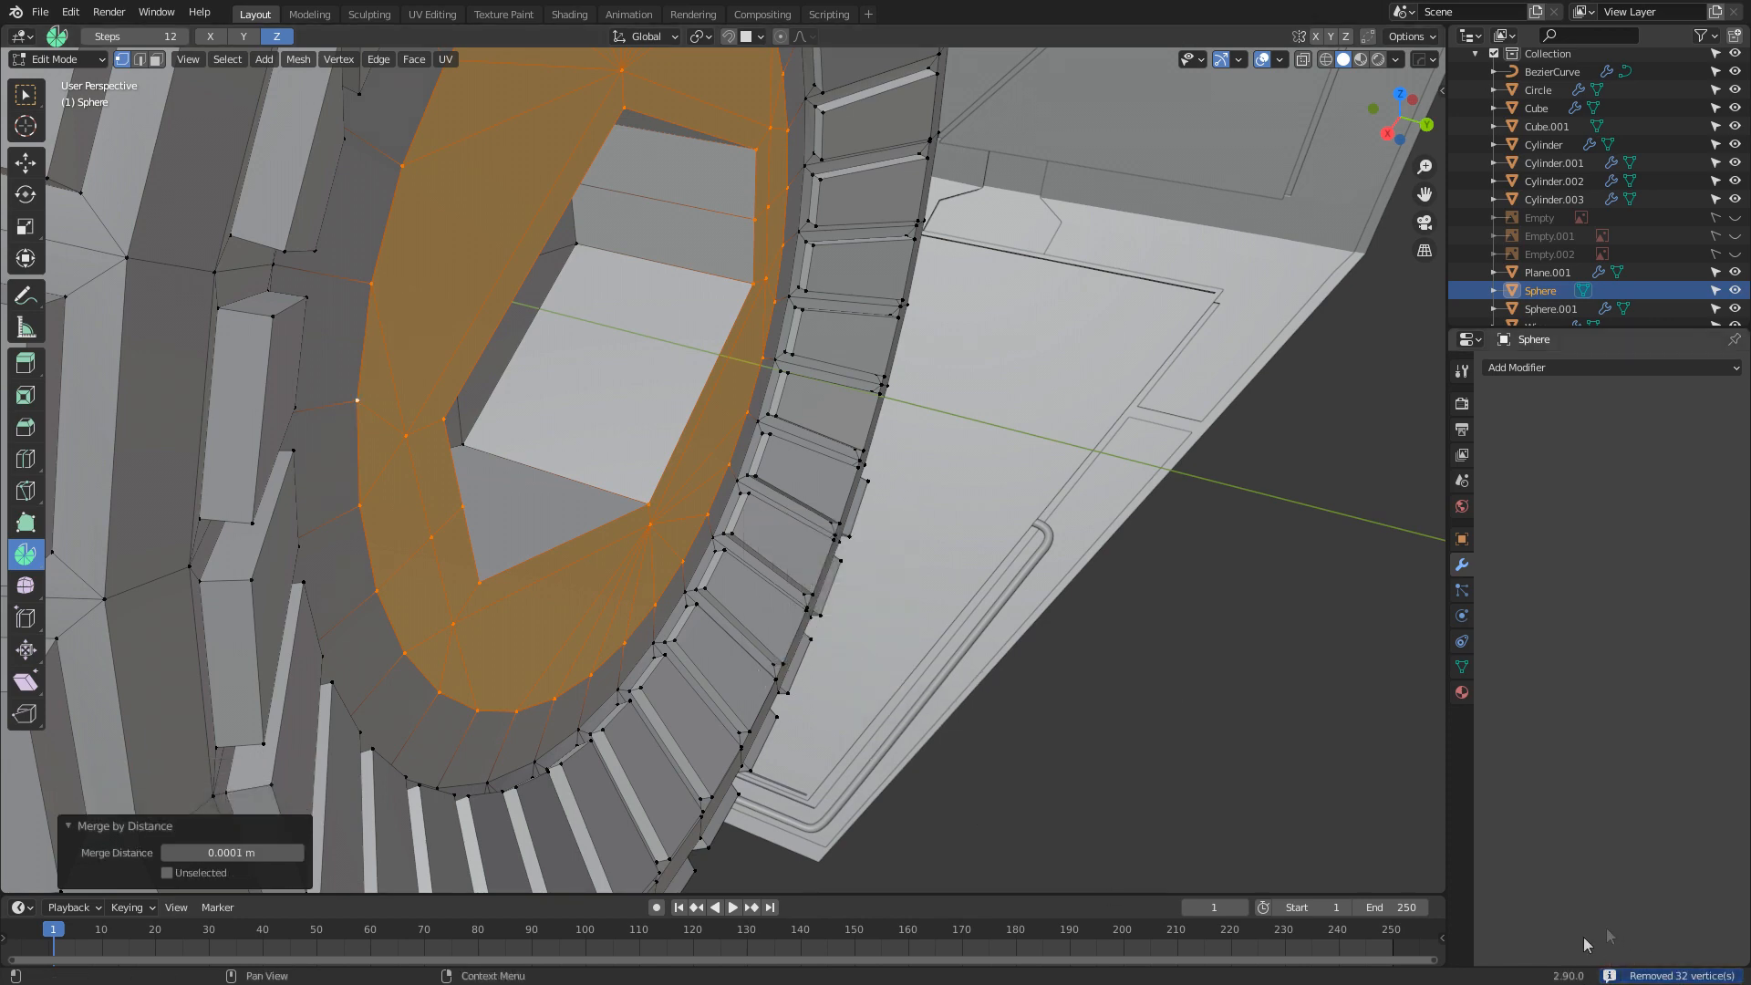
pyautogui.scroll(-5, 465, 611)
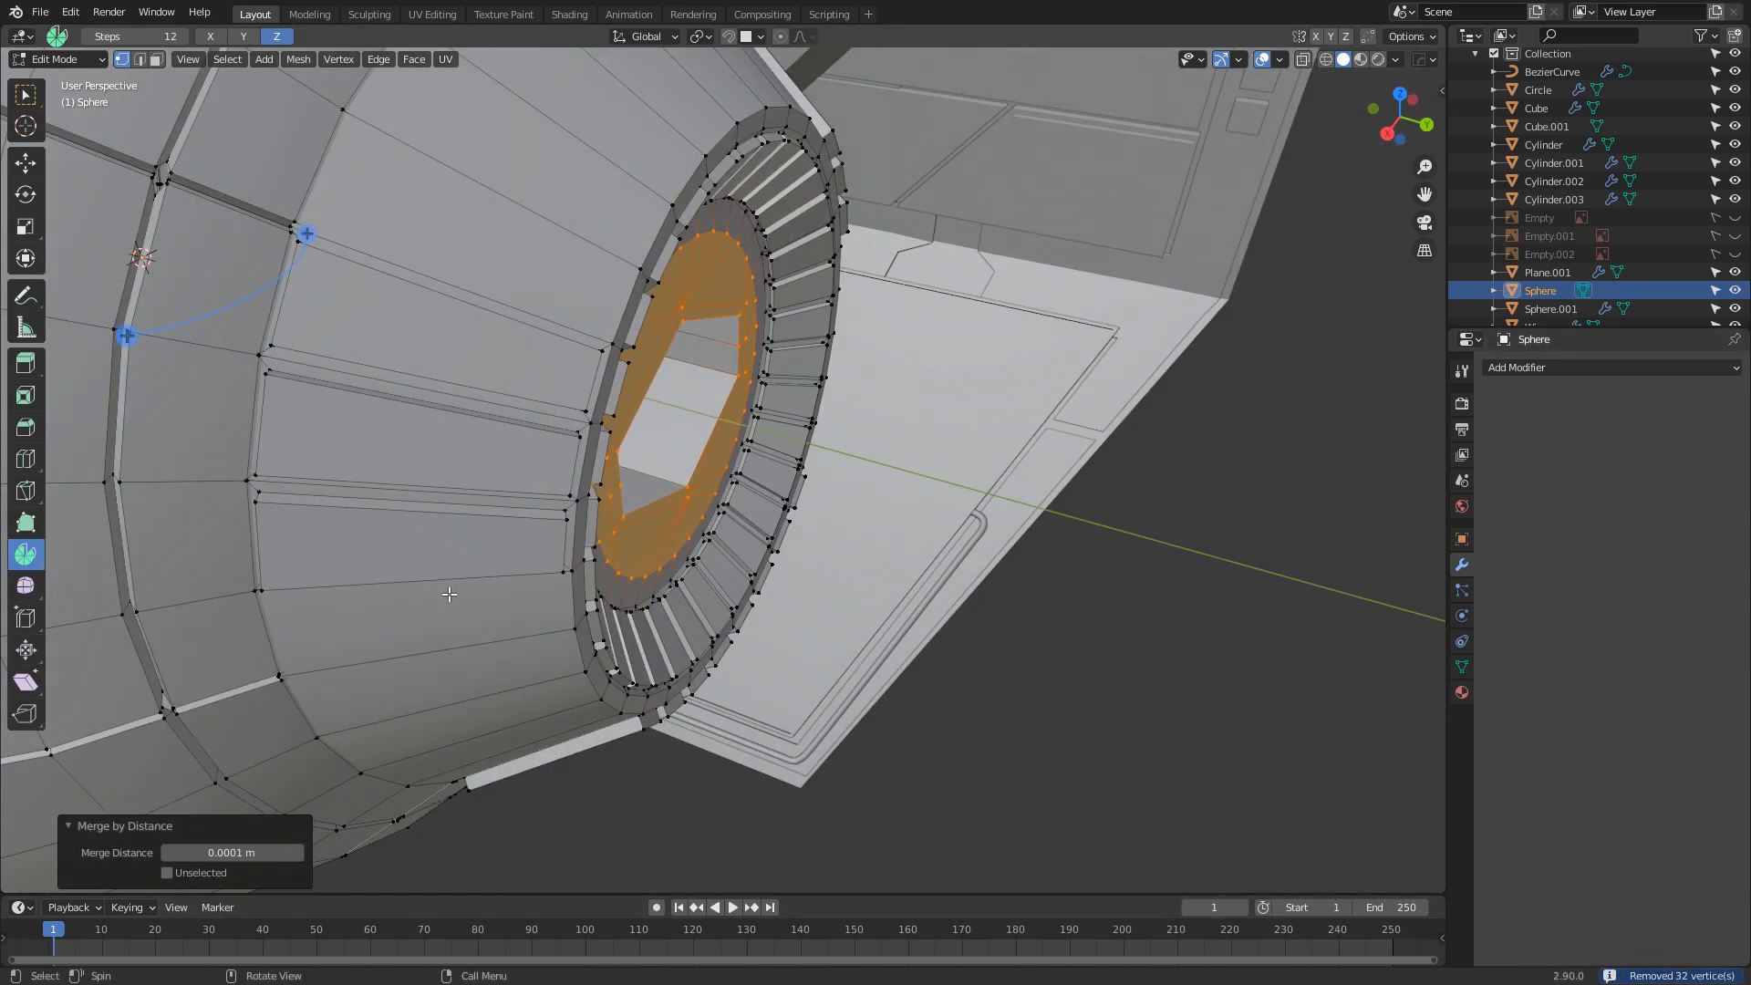
pyautogui.press('Tab')
pyautogui.moveTo(677, 588); pyautogui.dragTo(708, 551, button='middle')
pyautogui.scroll(-2, 529, 583)
pyautogui.scroll(2, 600, 523)
pyautogui.scroll(2, 640, 562)
pyautogui.press('Tab')
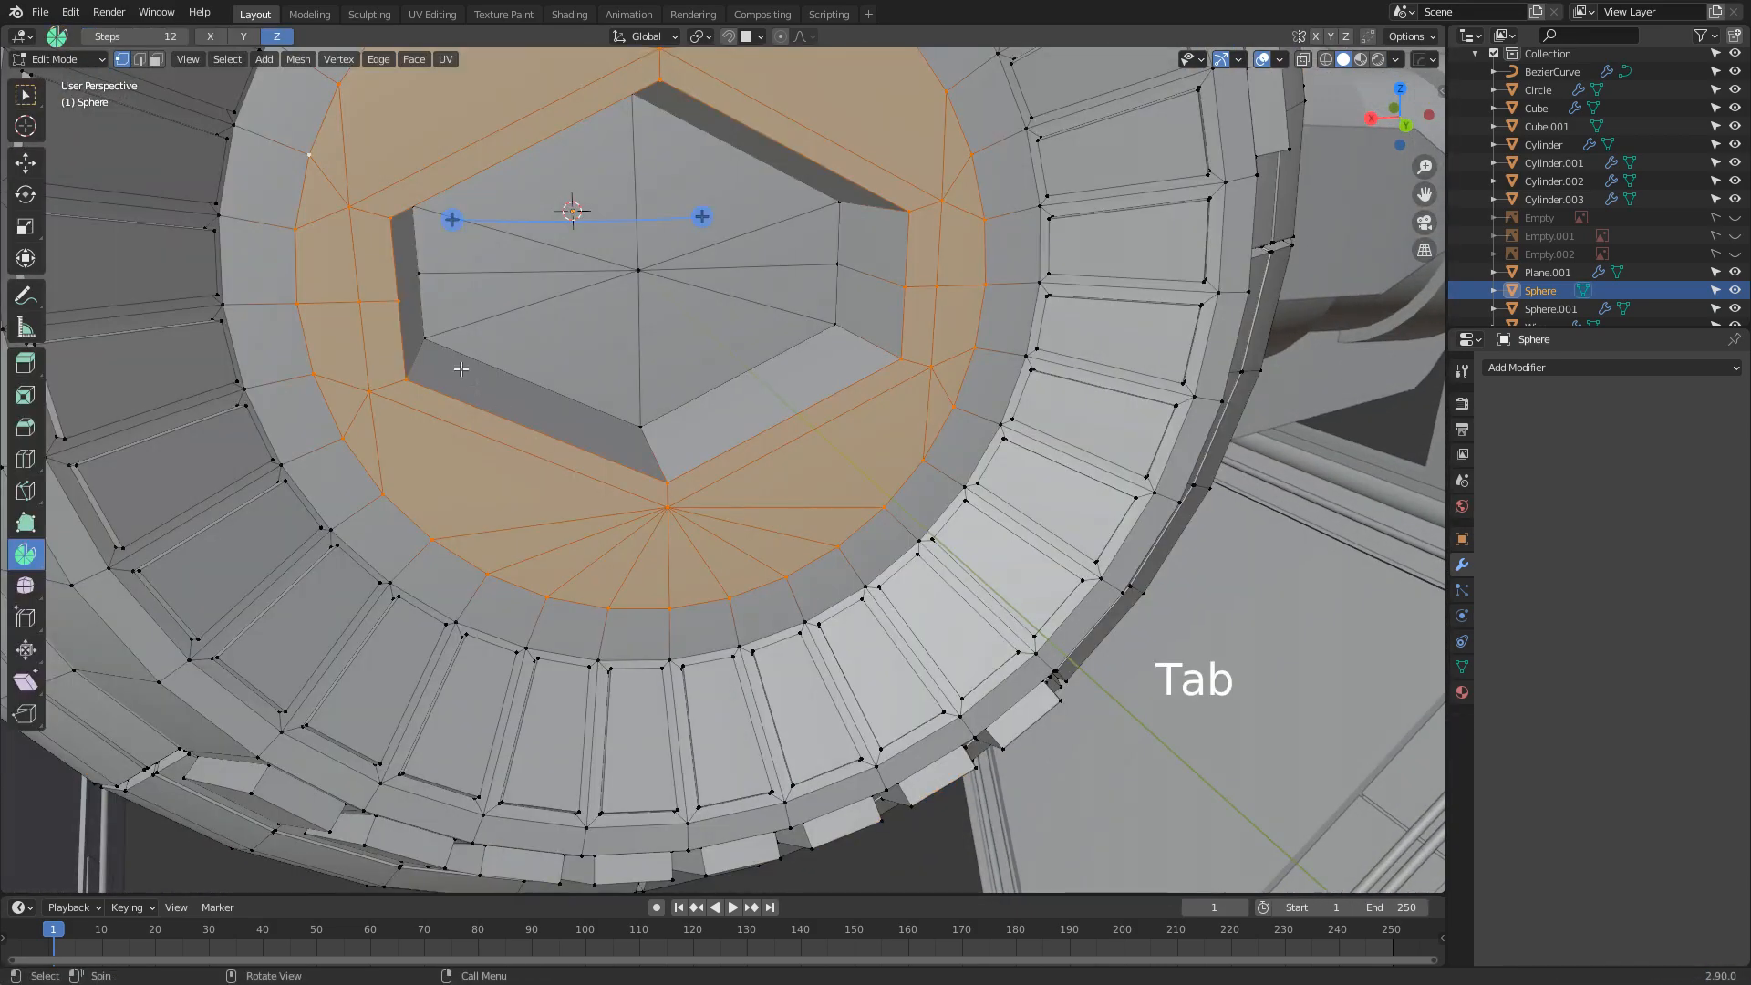
# Select the loop of rim faces around the hexagonal opening, extrude it by about 0.0026 m, and inspect it in Object Mode
pyautogui.press('3')
pyautogui.keyDown('alt'); pyautogui.click(495, 143); pyautogui.keyUp('alt')
pyautogui.moveTo(495, 144); pyautogui.dragTo(635, 370, button='middle')
pyautogui.scroll(2, 635, 370)
pyautogui.press('e')
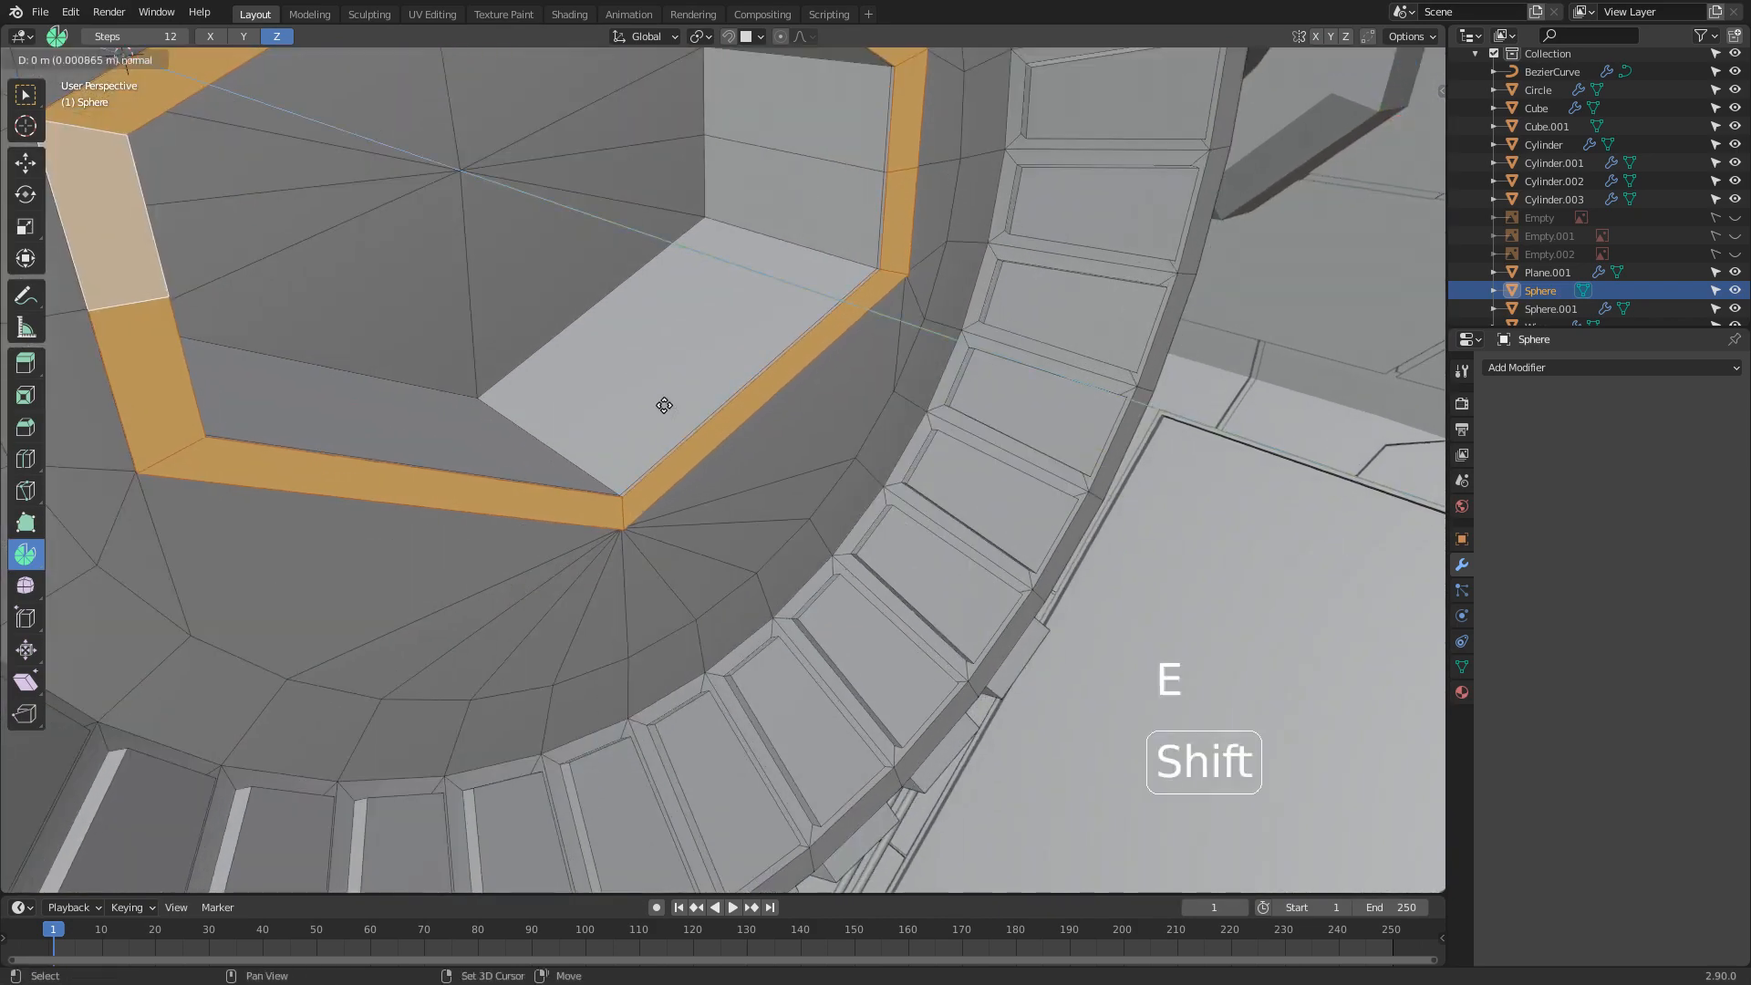
pyautogui.keyDown('shift'); pyautogui.click(720, 420); pyautogui.keyUp('shift')
pyautogui.scroll(-2, 815, 447)
pyautogui.scroll(1, 764, 443)
pyautogui.keyDown('shift'); pyautogui.moveTo(764, 443); pyautogui.dragTo(905, 503, button='middle'); pyautogui.keyUp('shift')
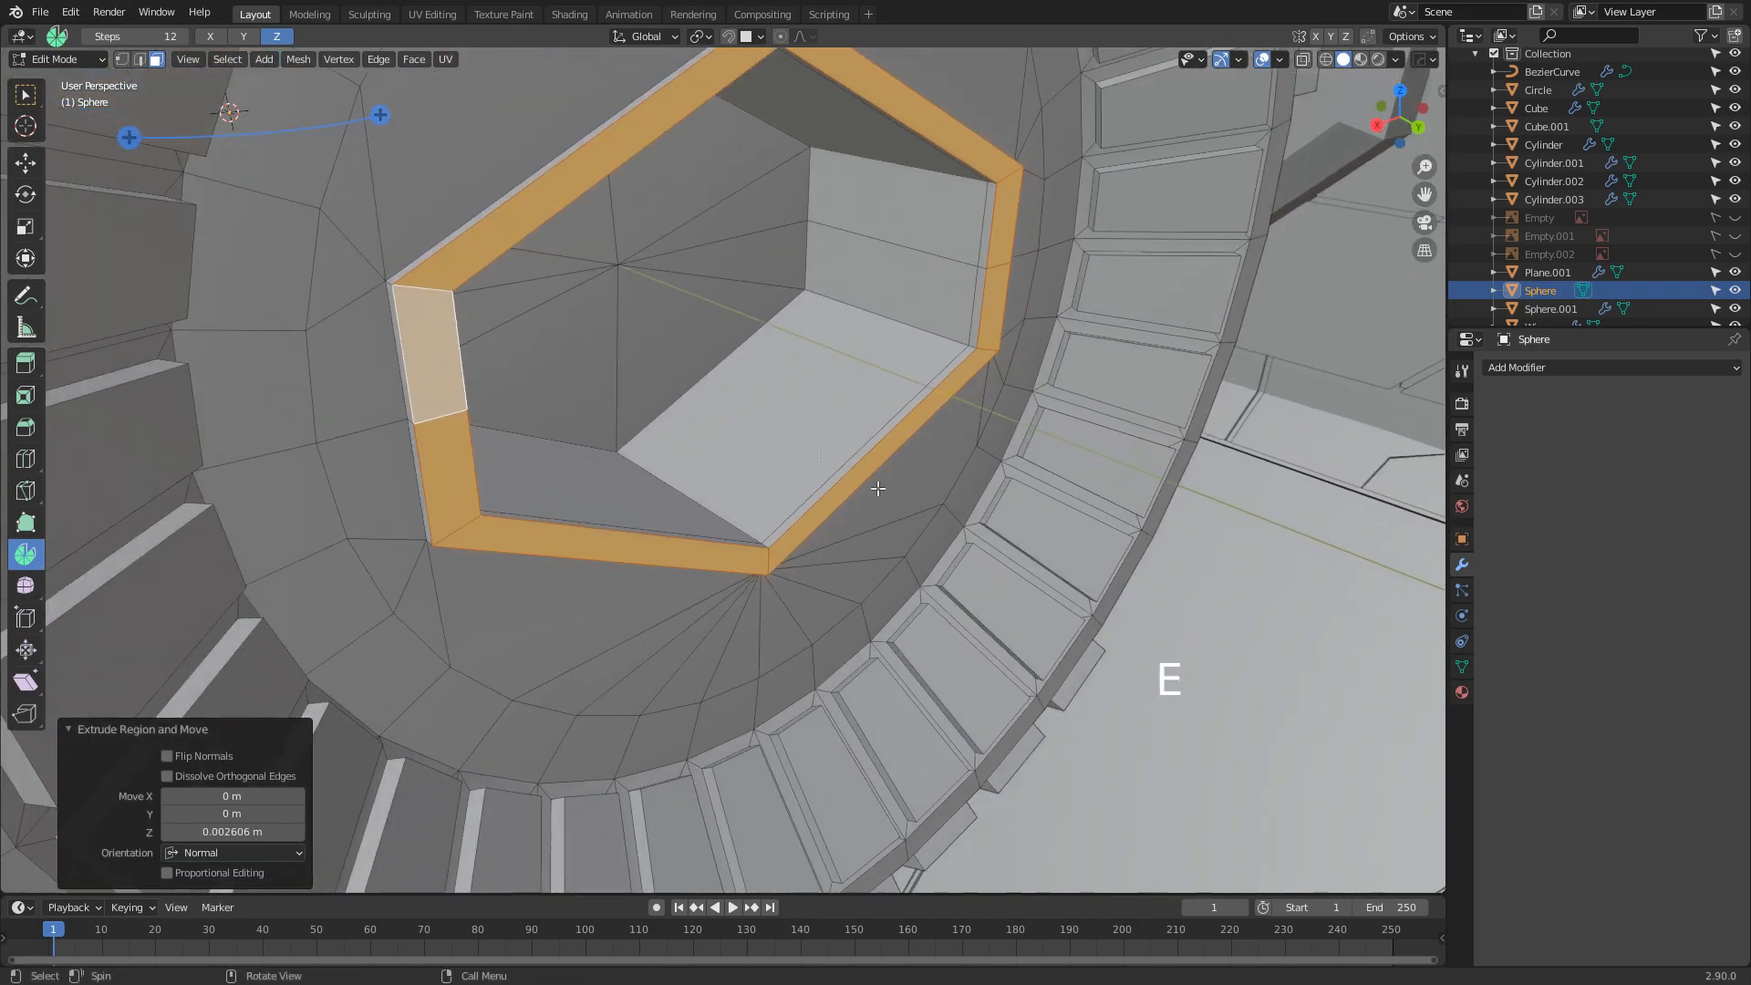
pyautogui.scroll(-2, 683, 376)
pyautogui.press('Tab')
pyautogui.scroll(3, 741, 500)
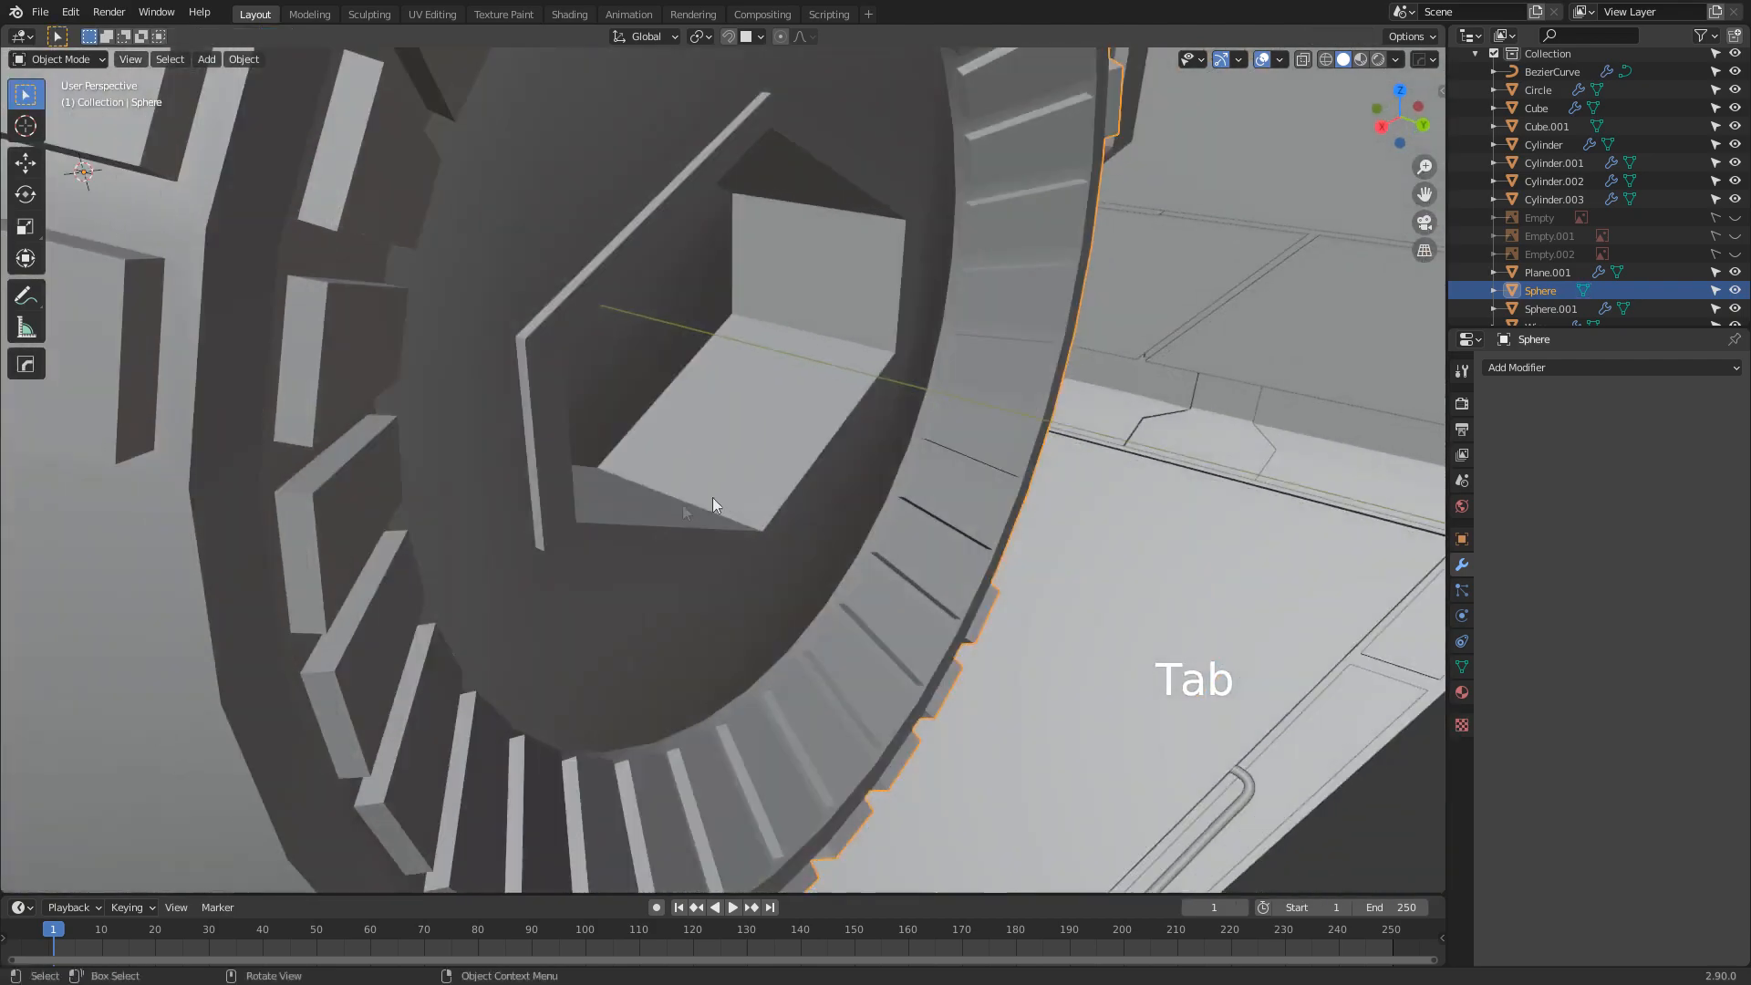
pyautogui.moveTo(861, 537); pyautogui.dragTo(724, 536, button='middle')
pyautogui.scroll(-2, 695, 495)
pyautogui.moveTo(719, 432); pyautogui.dragTo(667, 436, button='middle')
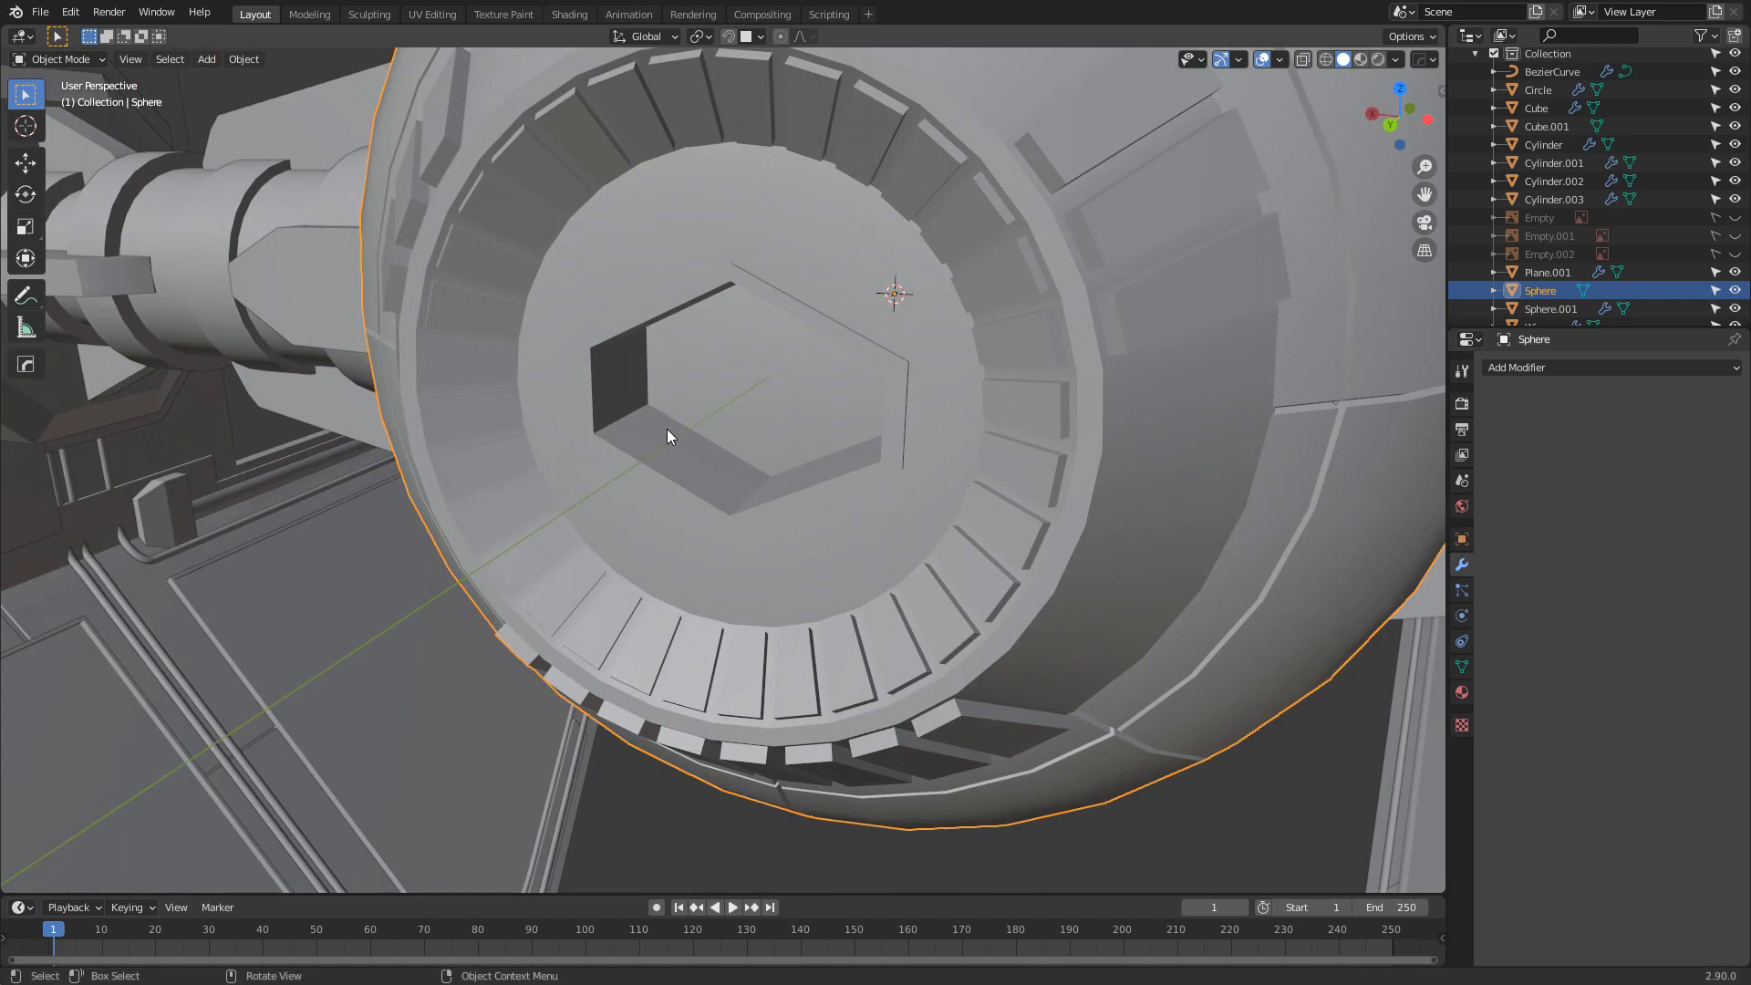
# Add a plane mesh, scale it down in Edit Mode, and narrow it to 0.338 along X
pyautogui.moveTo(658, 428); pyautogui.dragTo(746, 425, button='middle')
pyautogui.hotkey('shift', 'a')
pyautogui.moveTo(750, 429)
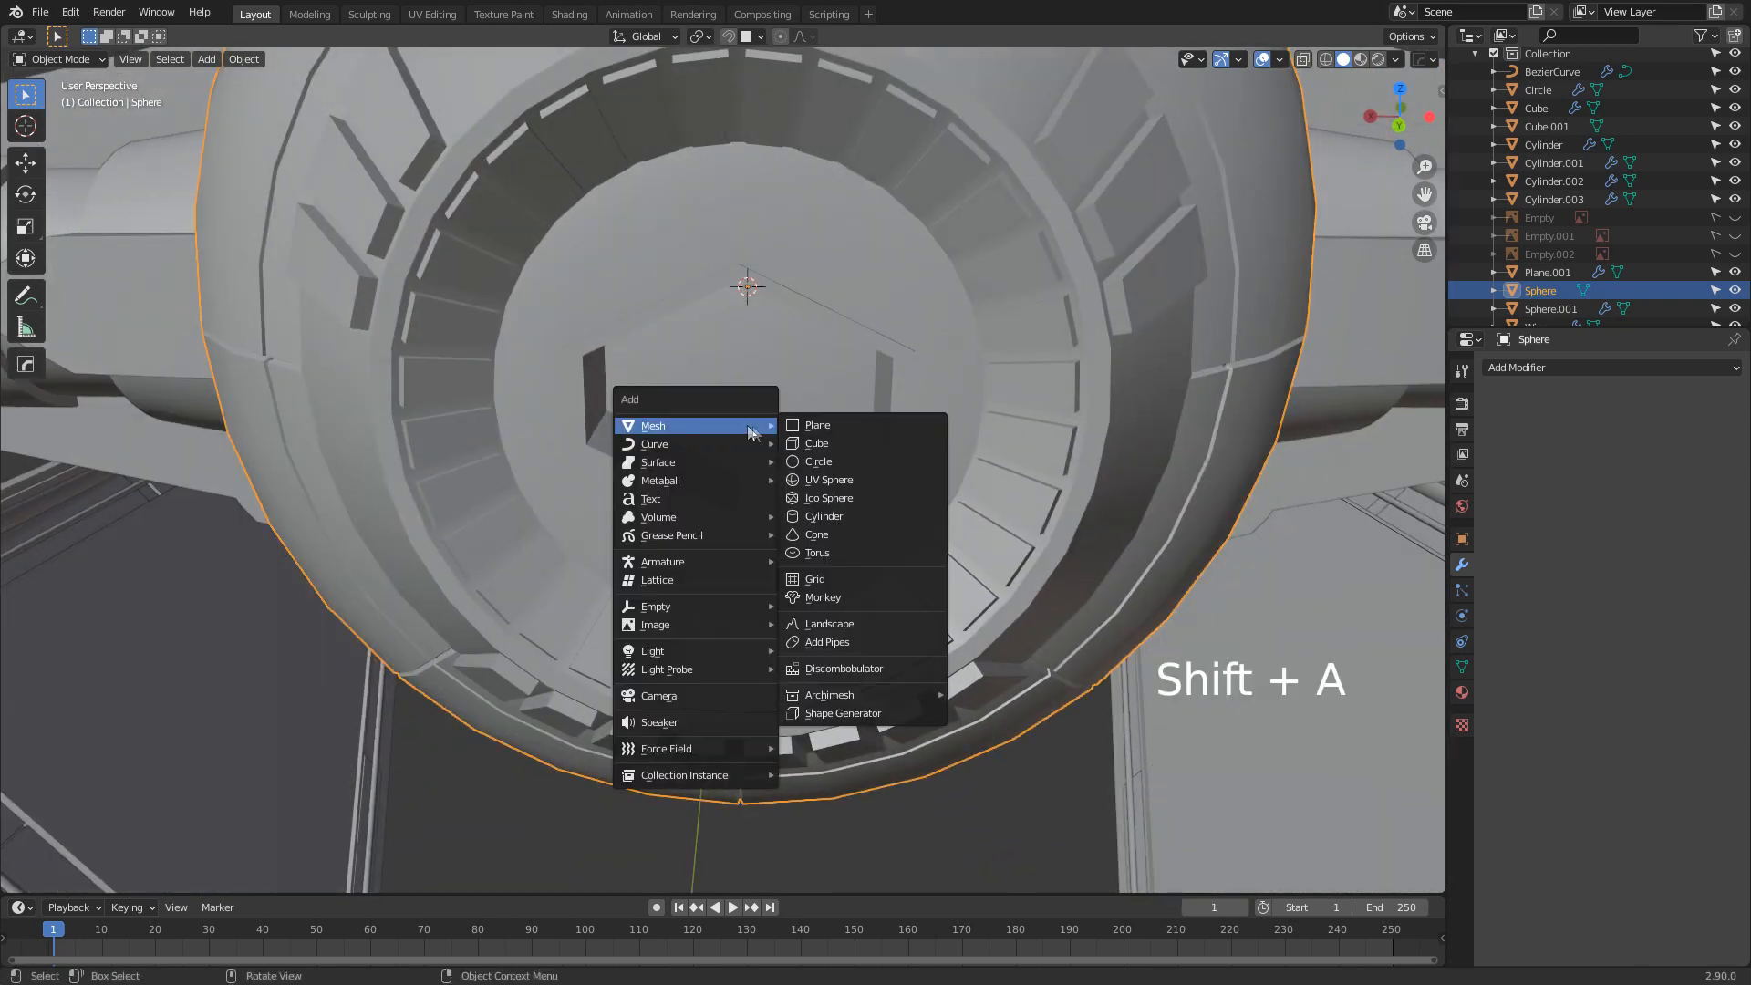
pyautogui.click(841, 426)
pyautogui.moveTo(840, 424); pyautogui.dragTo(873, 435, button='middle')
pyautogui.press('Tab')
pyautogui.press('s')
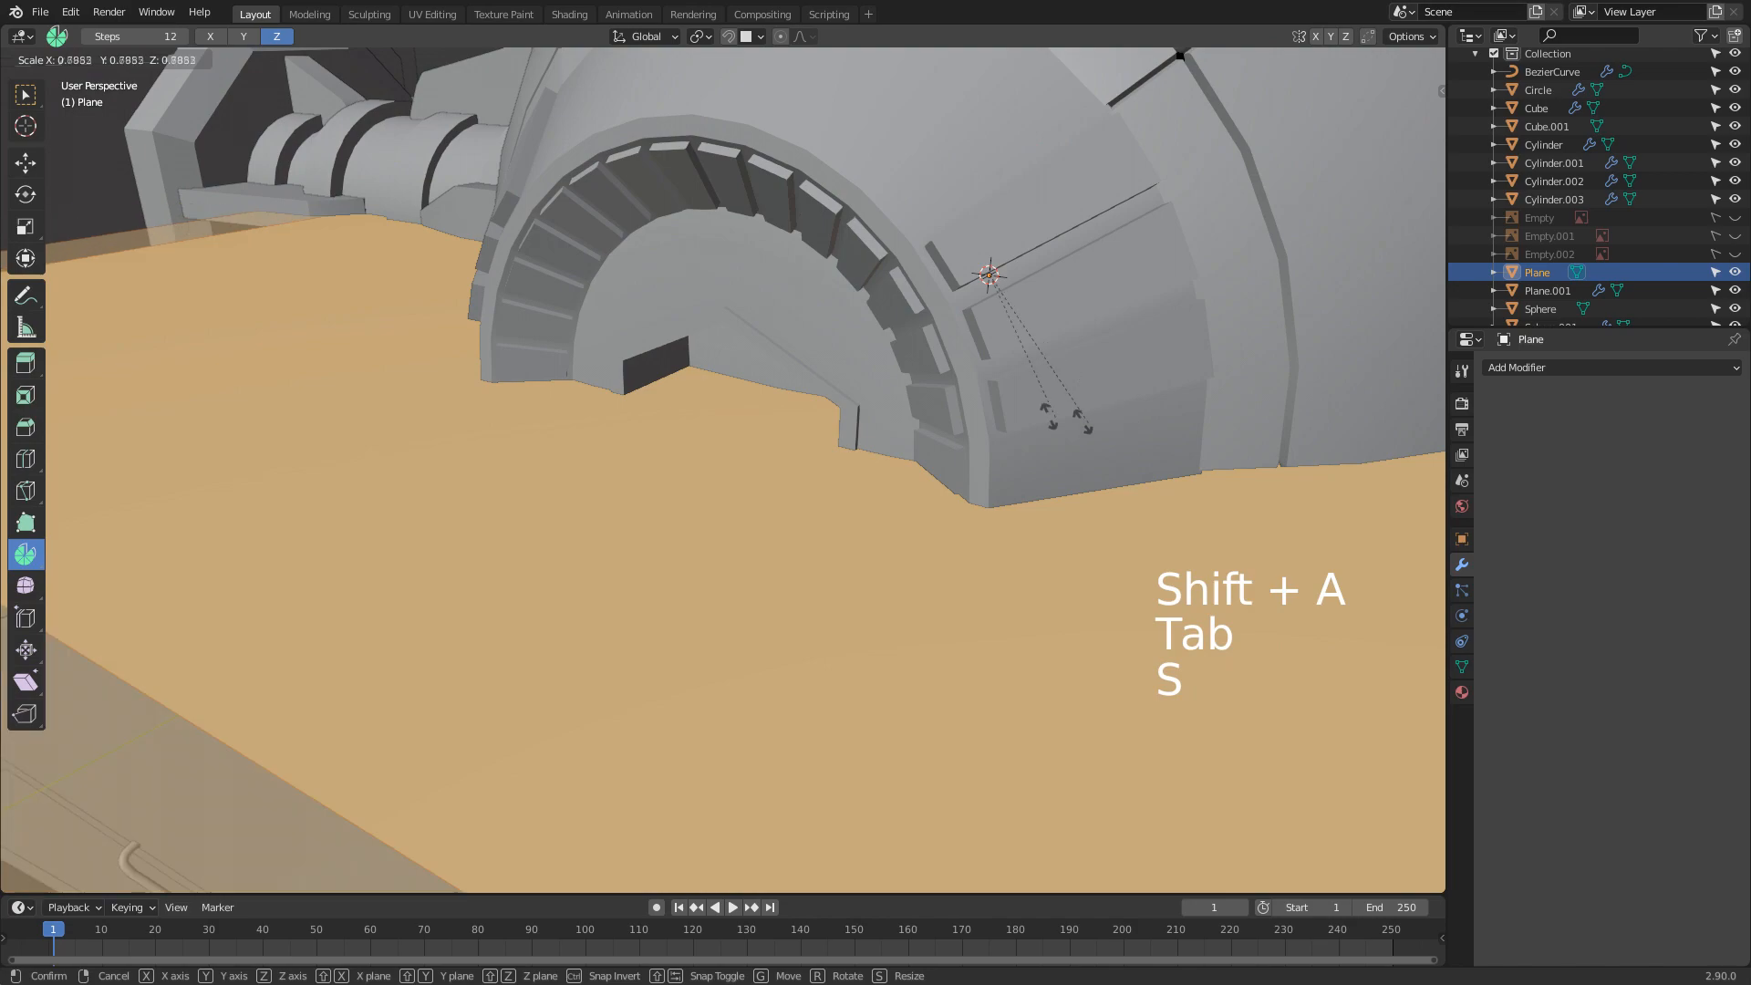
pyautogui.click(973, 358)
pyautogui.press('s')
pyautogui.middleClick(1341, 454)
pyautogui.click(1126, 380)
pyautogui.moveTo(1126, 379); pyautogui.dragTo(1010, 427, button='middle')
# In wireframe top view, scale the plane to 0.272 along Y and move it about 0.382 m along Y toward the rear cap
pyautogui.press('z')
pyautogui.click(869, 444)
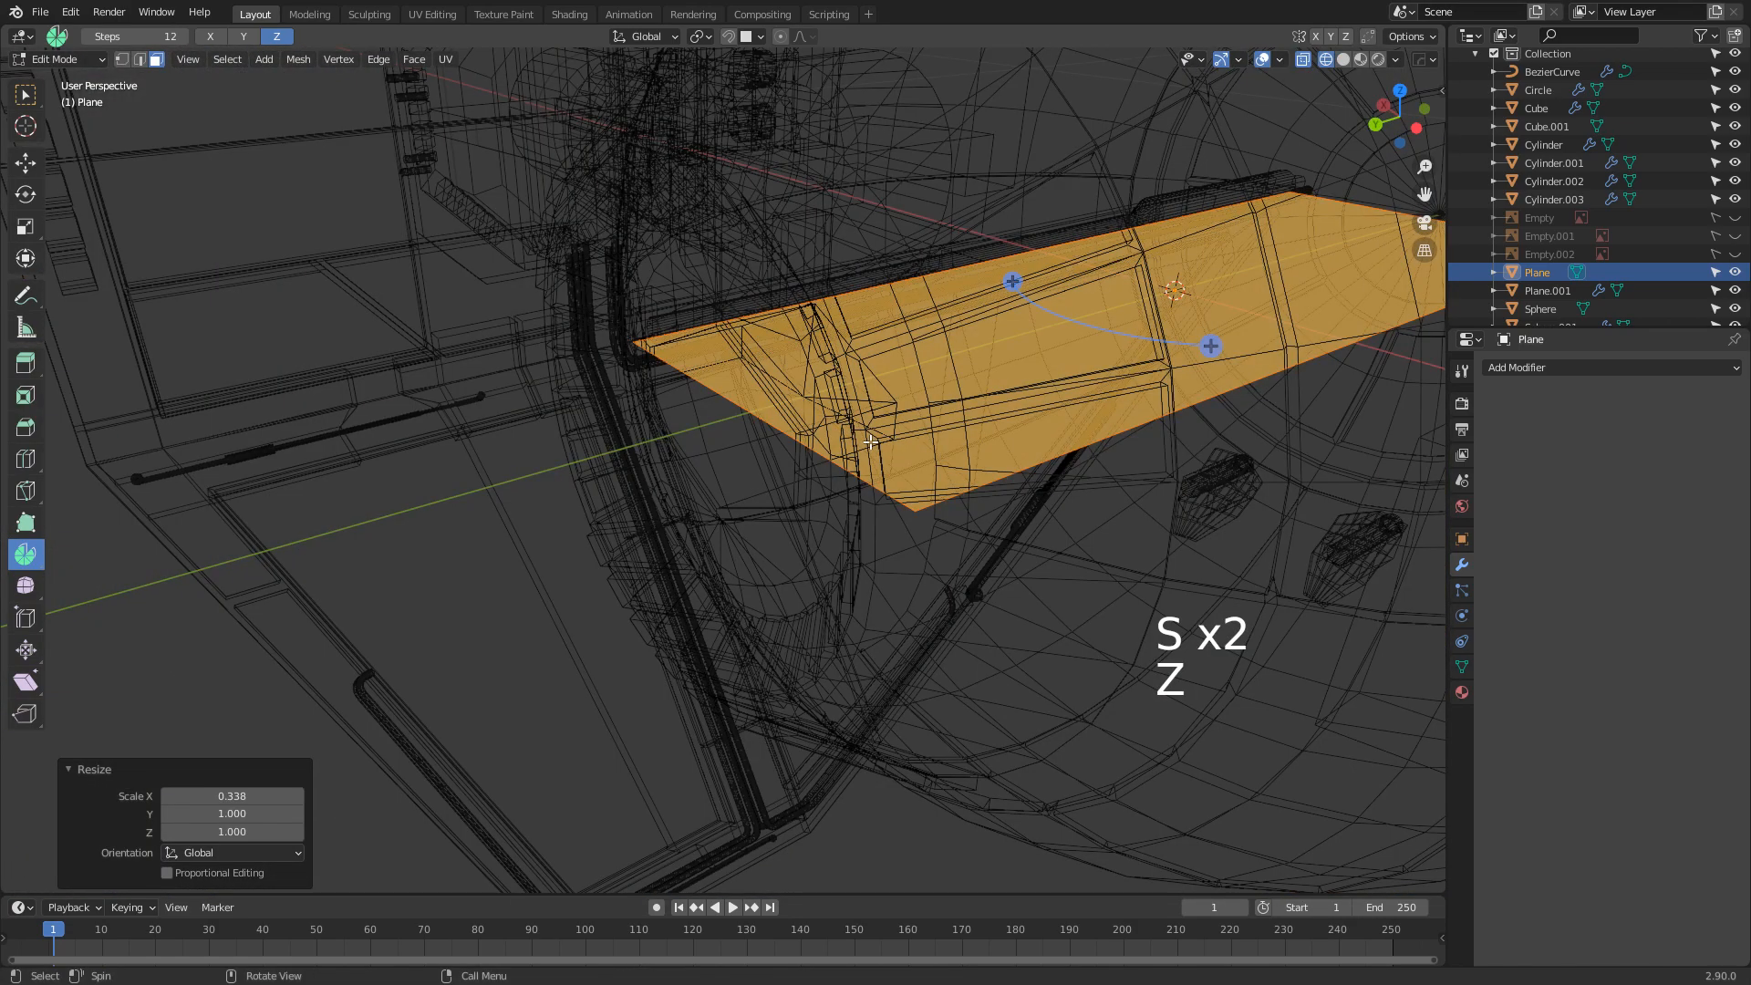
pyautogui.press('KP_7')
pyautogui.press('s')
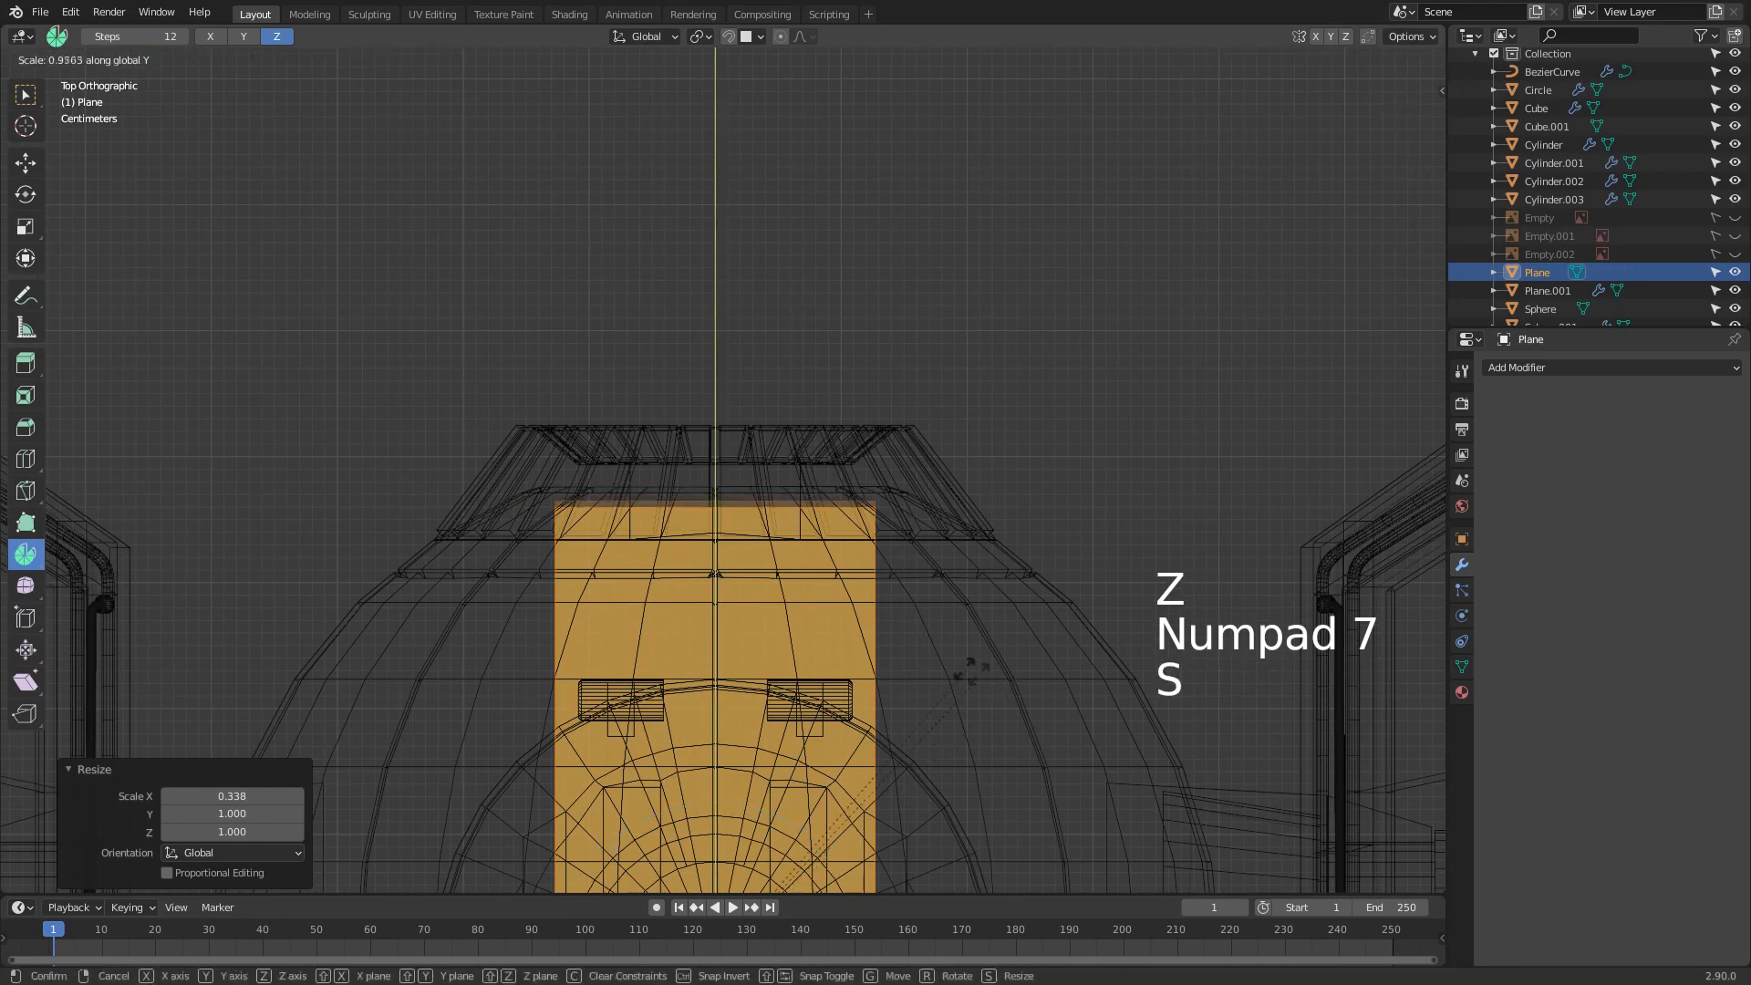
pyautogui.click(766, 851)
pyautogui.press('g')
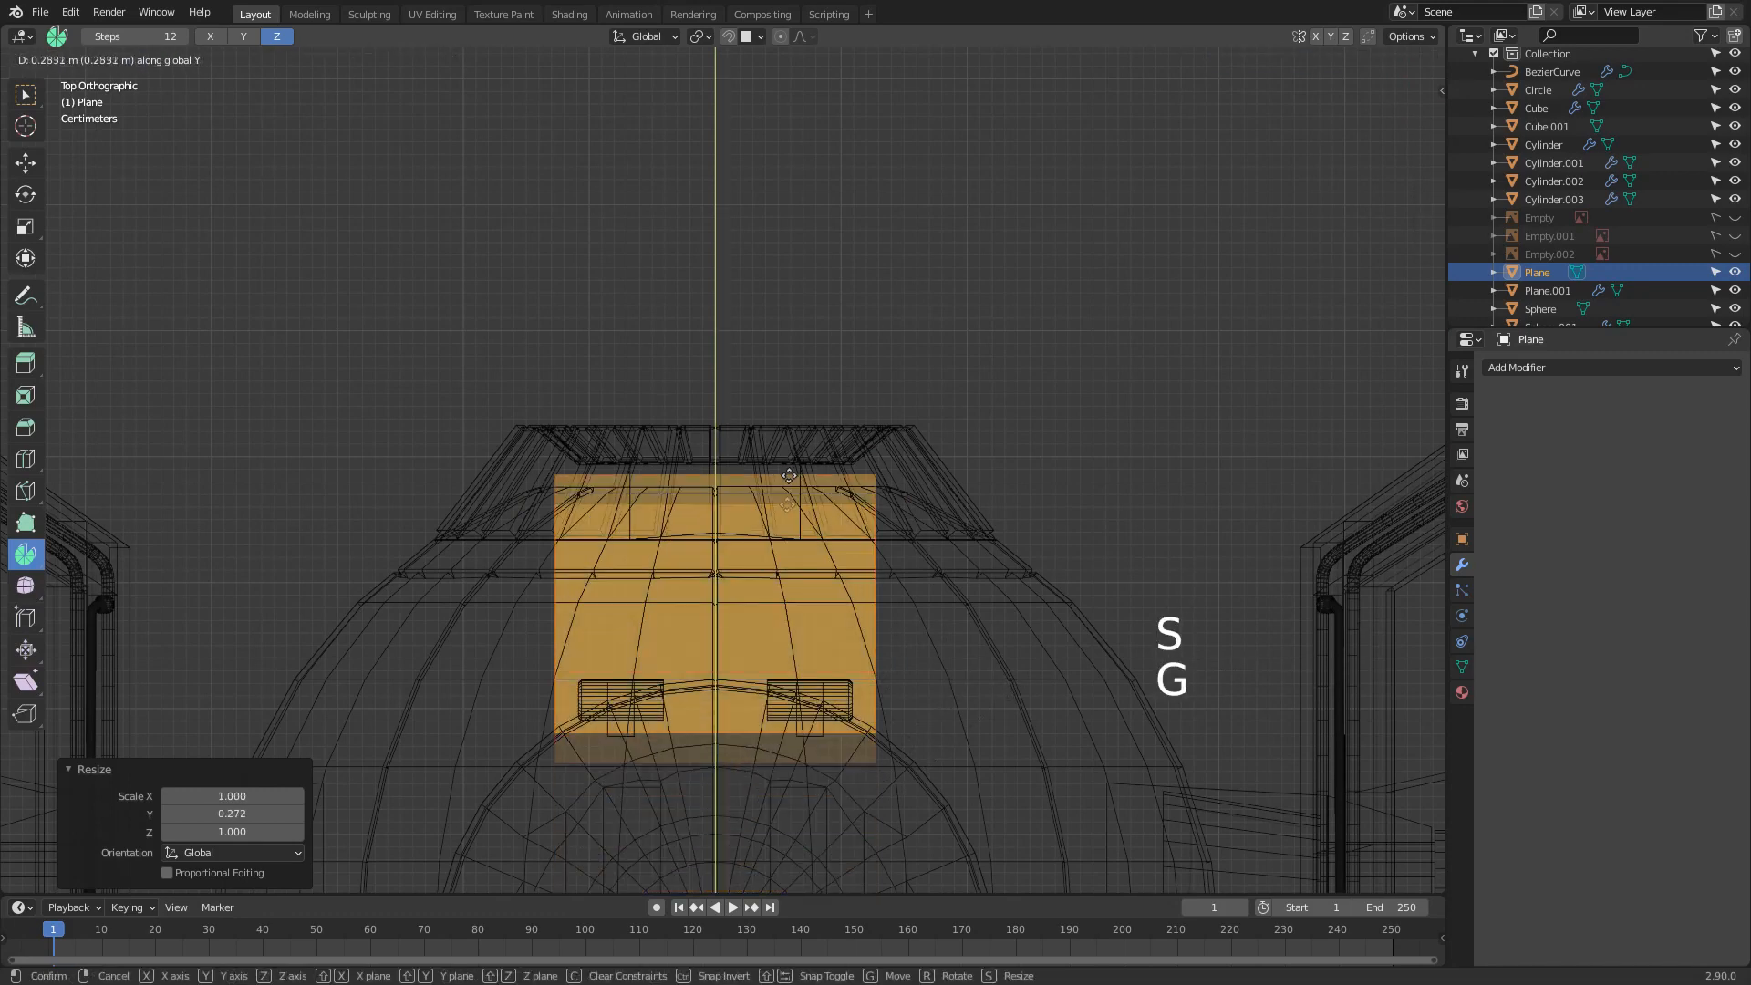
pyautogui.click(1024, 544)
# Scale the plane to 0.154 along Y and shift it about -0.0105 m along Y within the rear cap
pyautogui.press('s')
pyautogui.press('y')
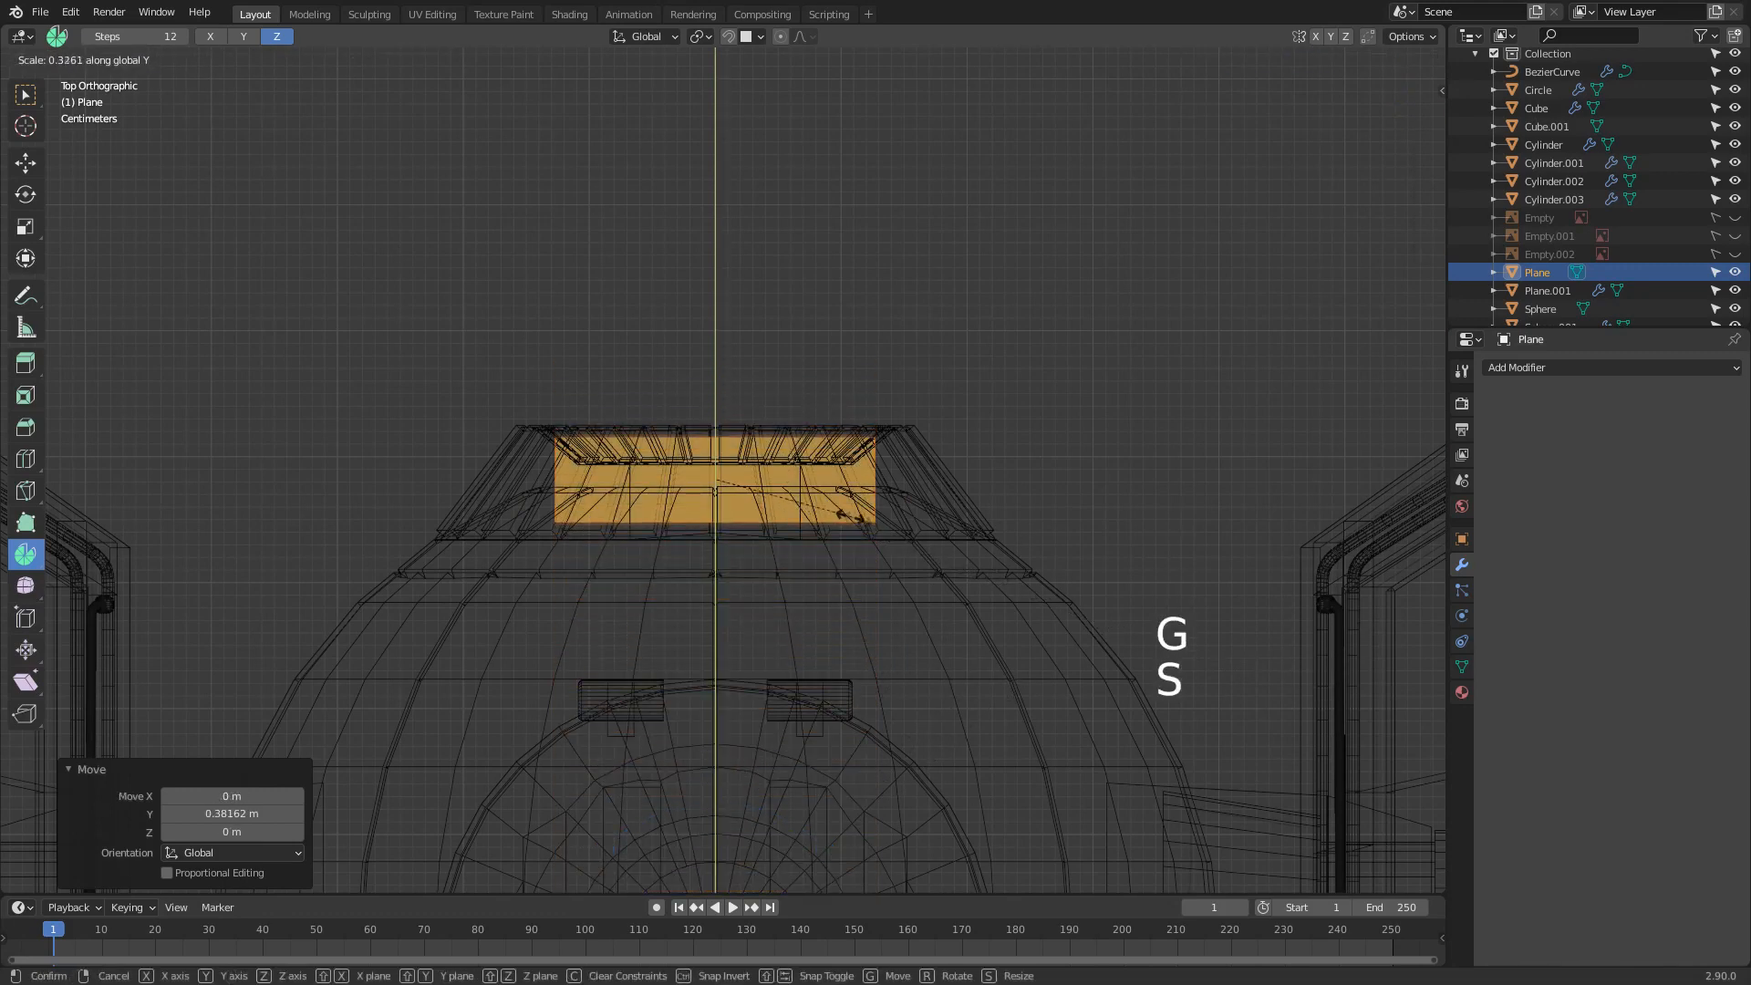
pyautogui.click(782, 491)
pyautogui.scroll(3, 784, 493)
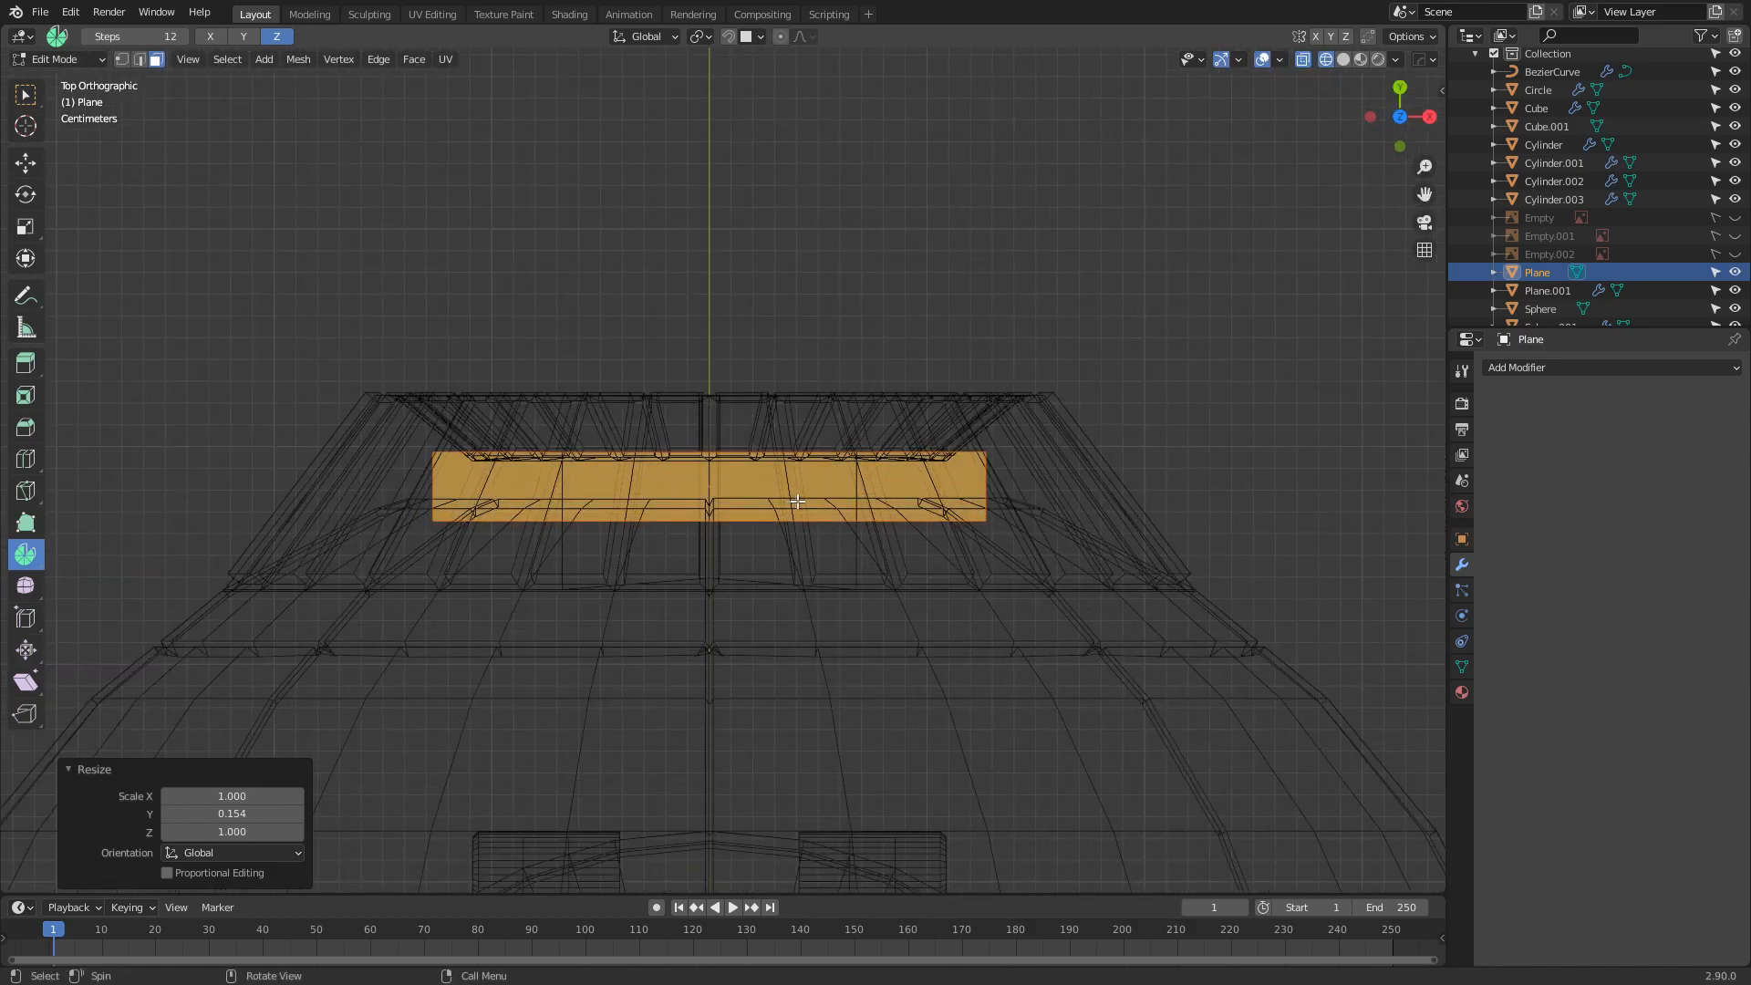
pyautogui.press('g')
pyautogui.click(799, 507)
# In right side view, extrude the plane upward by about 0.0099 m along Z into a thin slab
pyautogui.moveTo(799, 507); pyautogui.dragTo(844, 629, button='middle')
pyautogui.press('KP_3')
pyautogui.press('e')
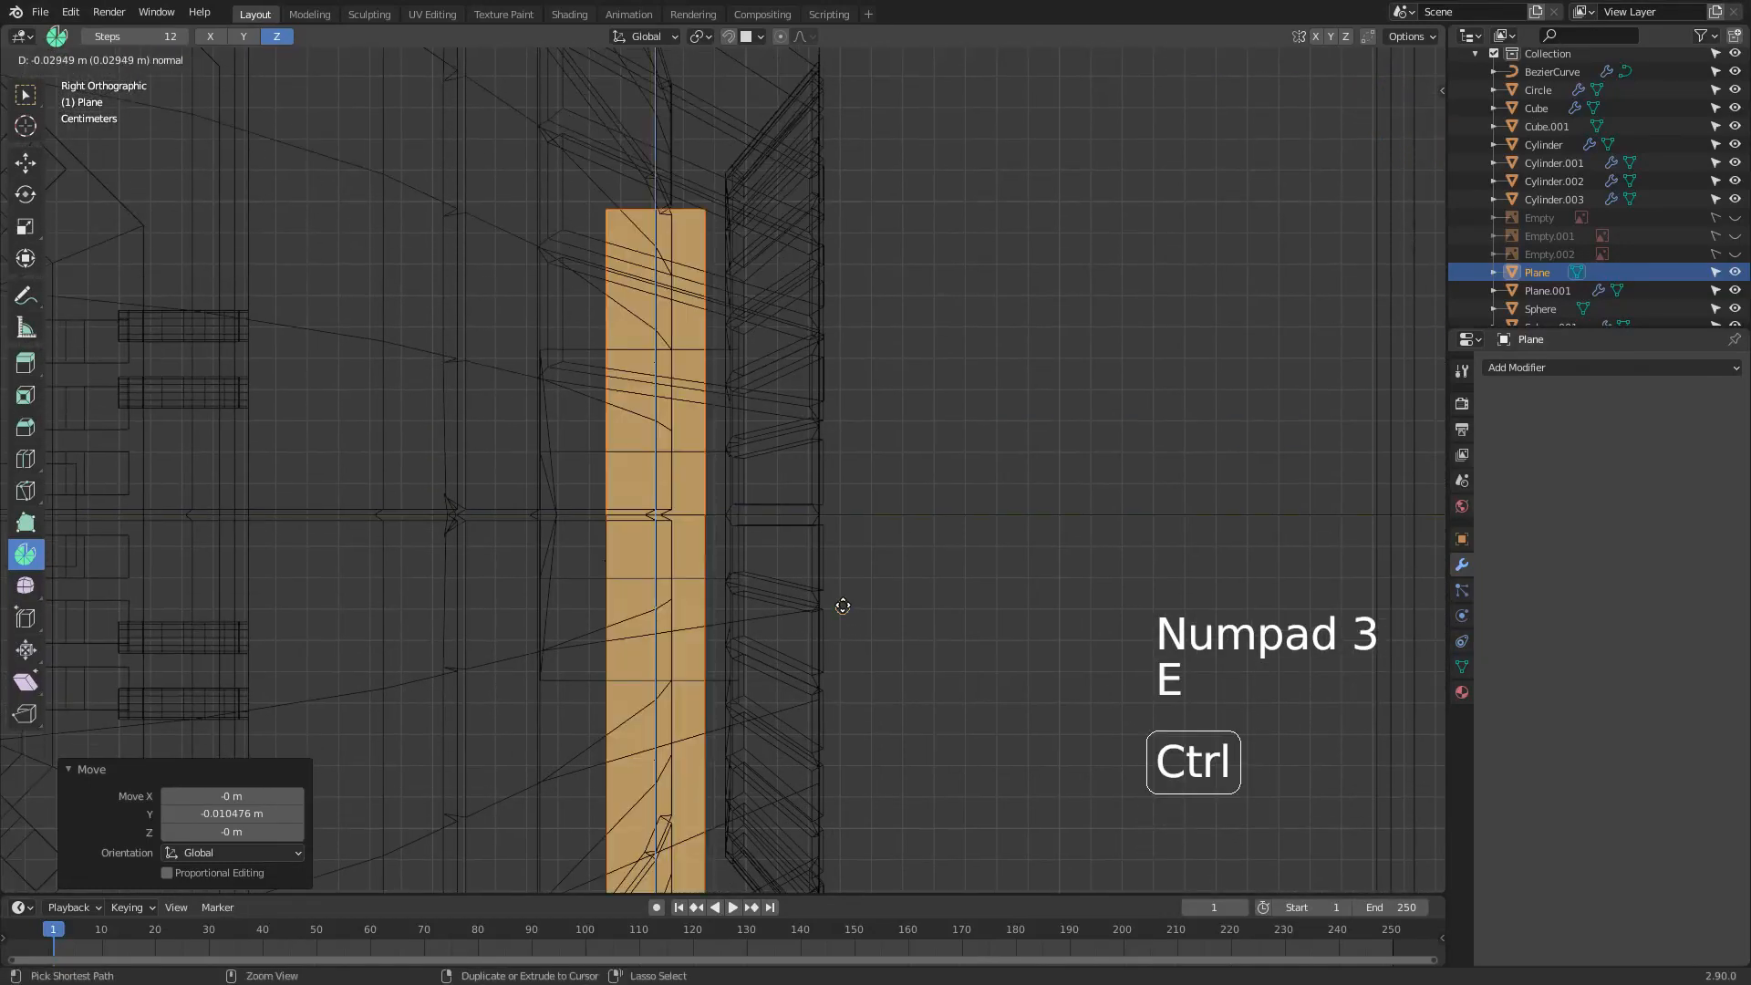
pyautogui.rightClick(806, 659)
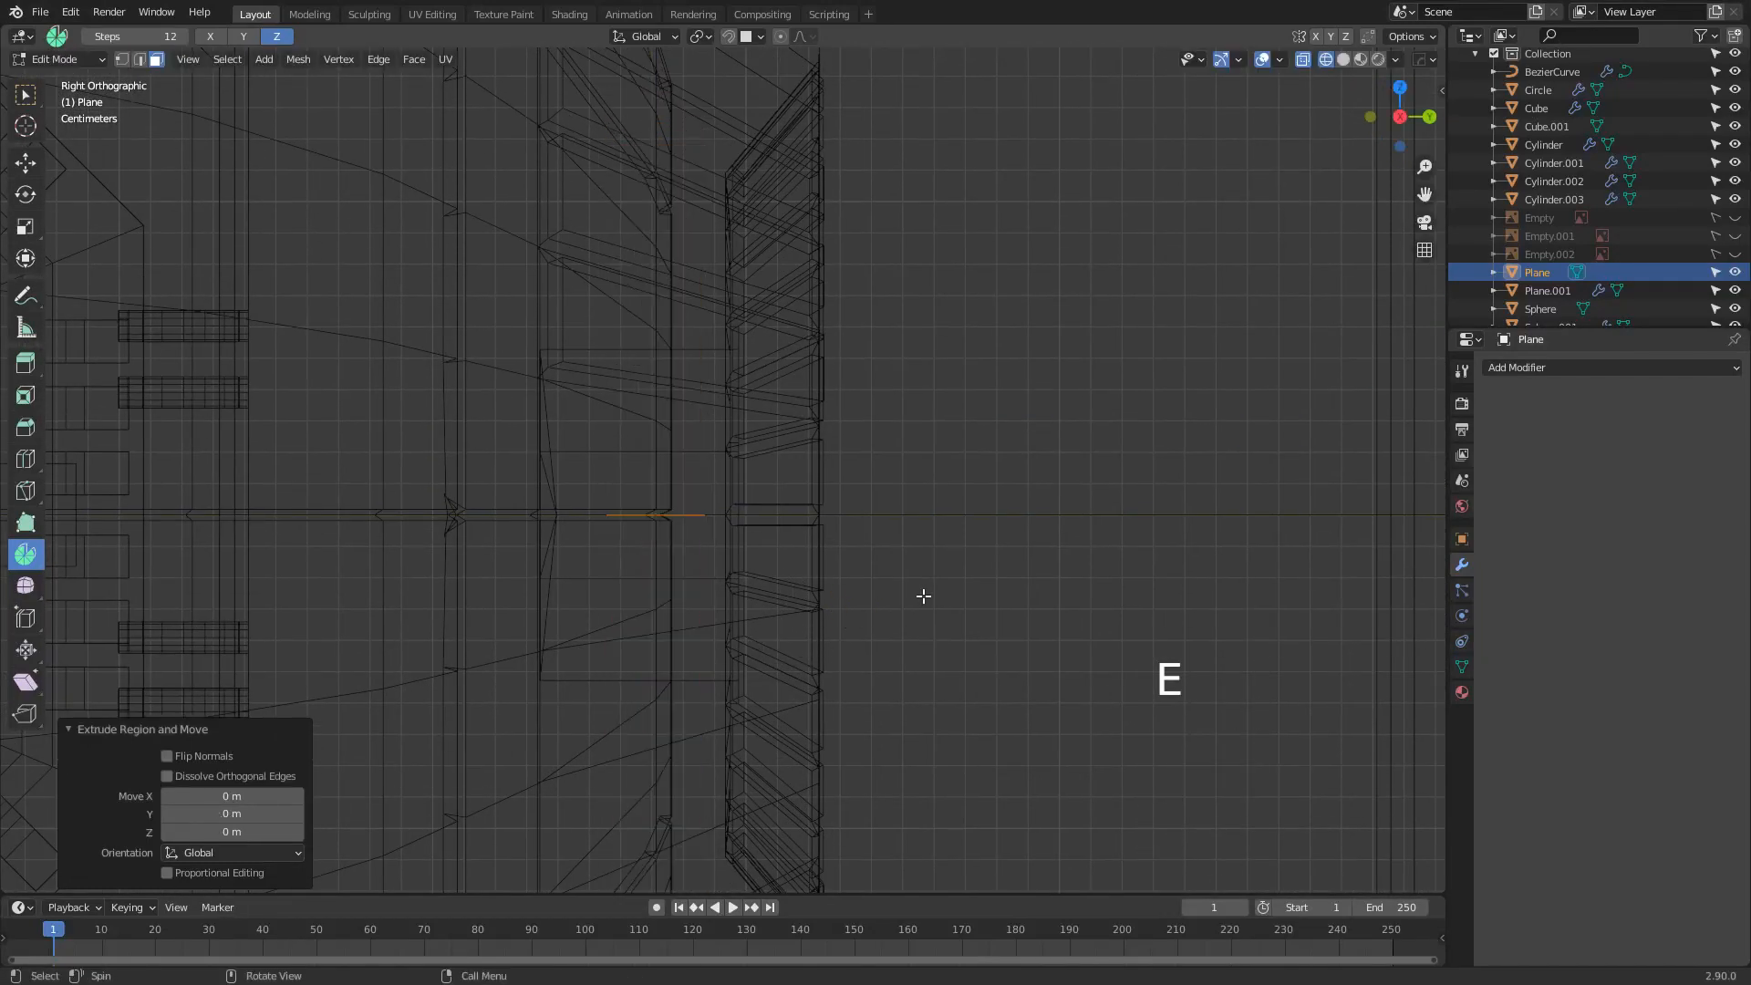
pyautogui.press('g')
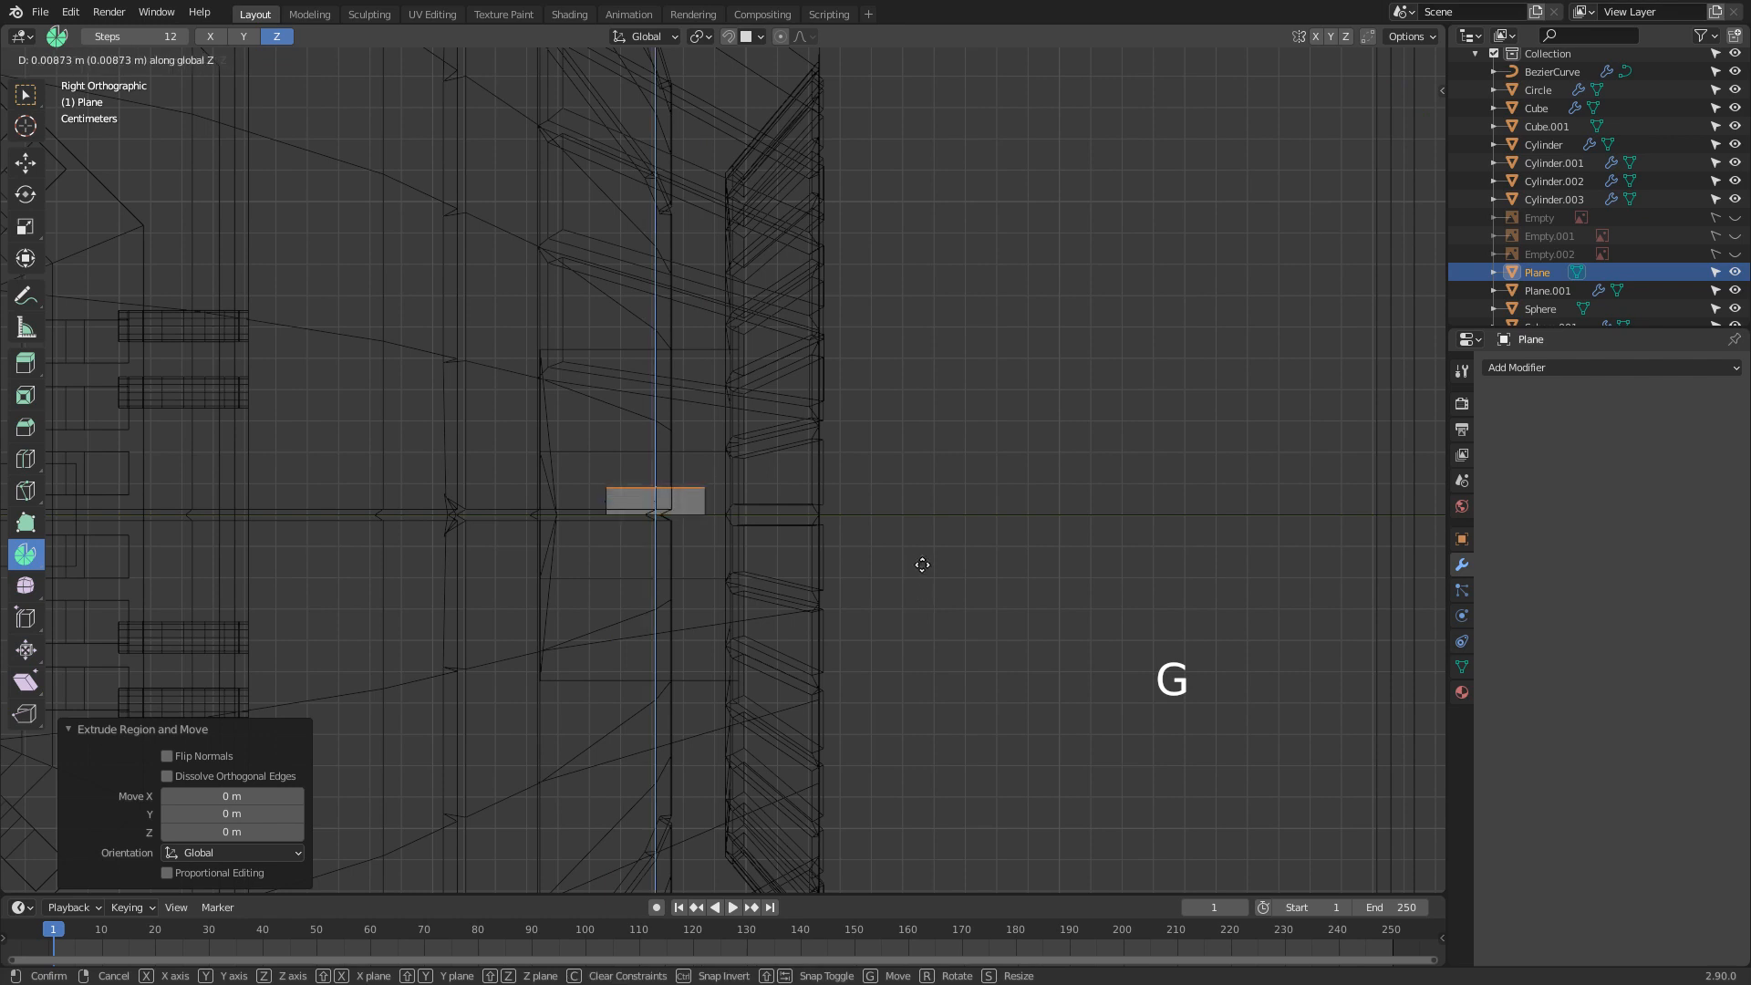
pyautogui.rightClick(926, 563)
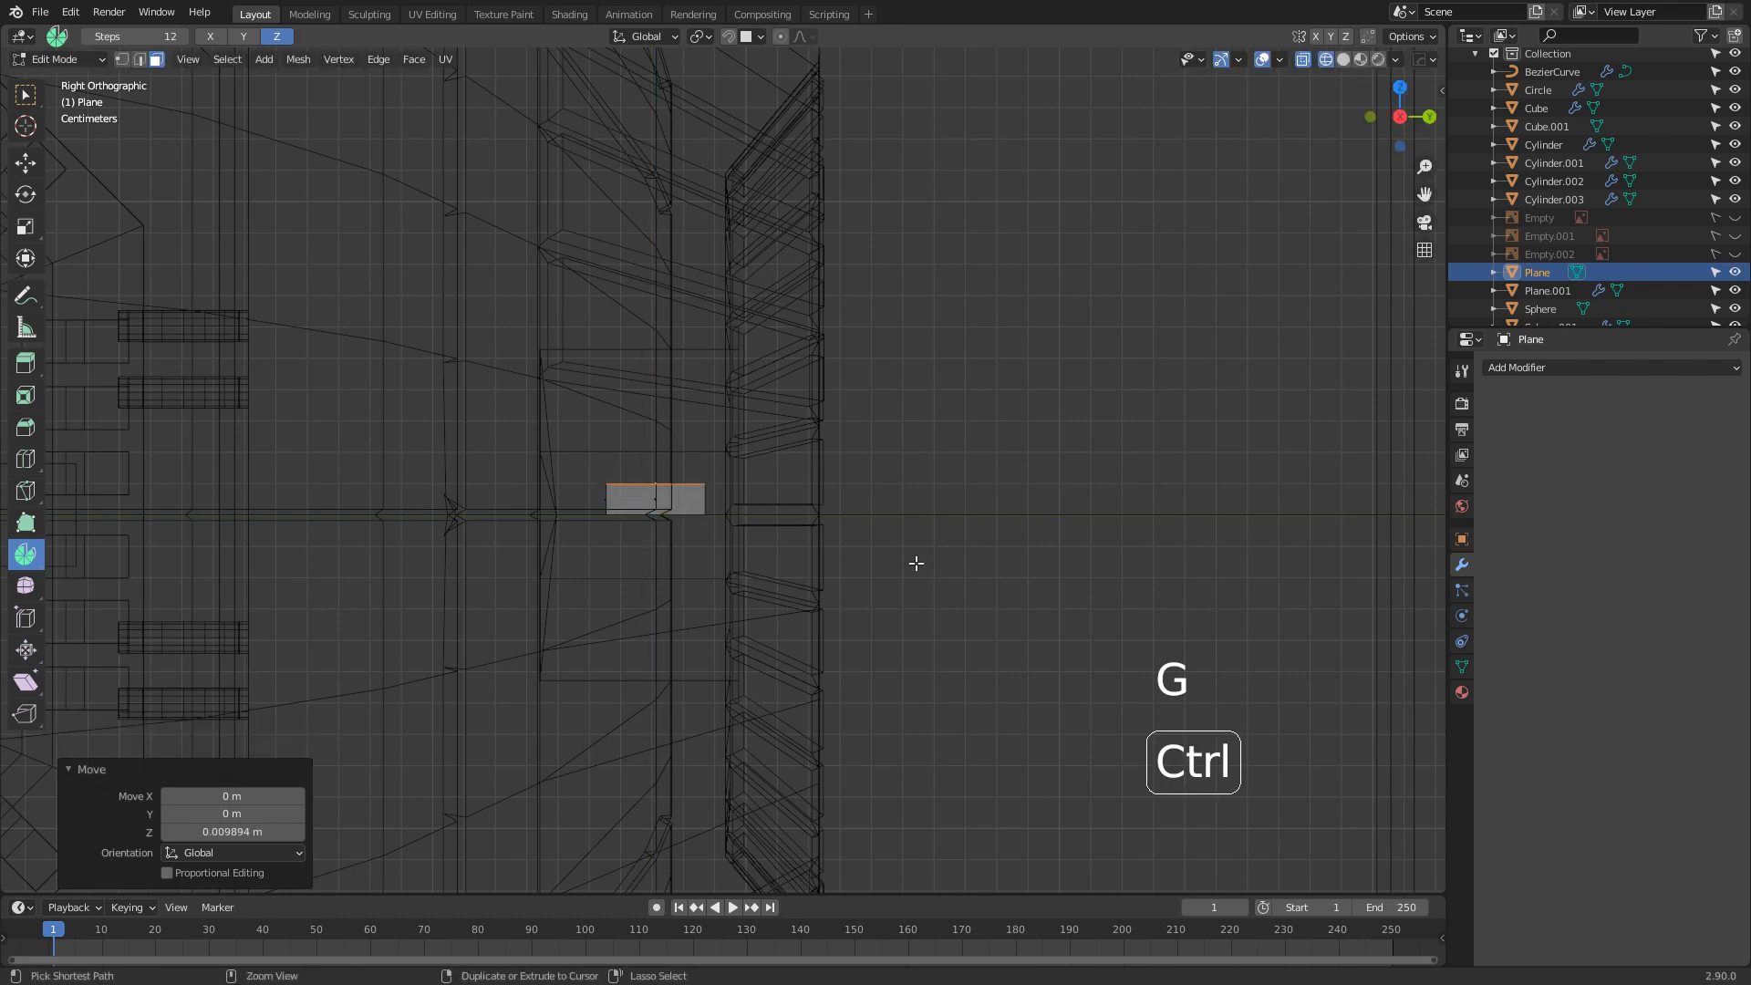
# Select the whole linked slab and set snapping to Increment
pyautogui.hotkey('ctrl', 'l')
pyautogui.hotkey('shift', 'd')
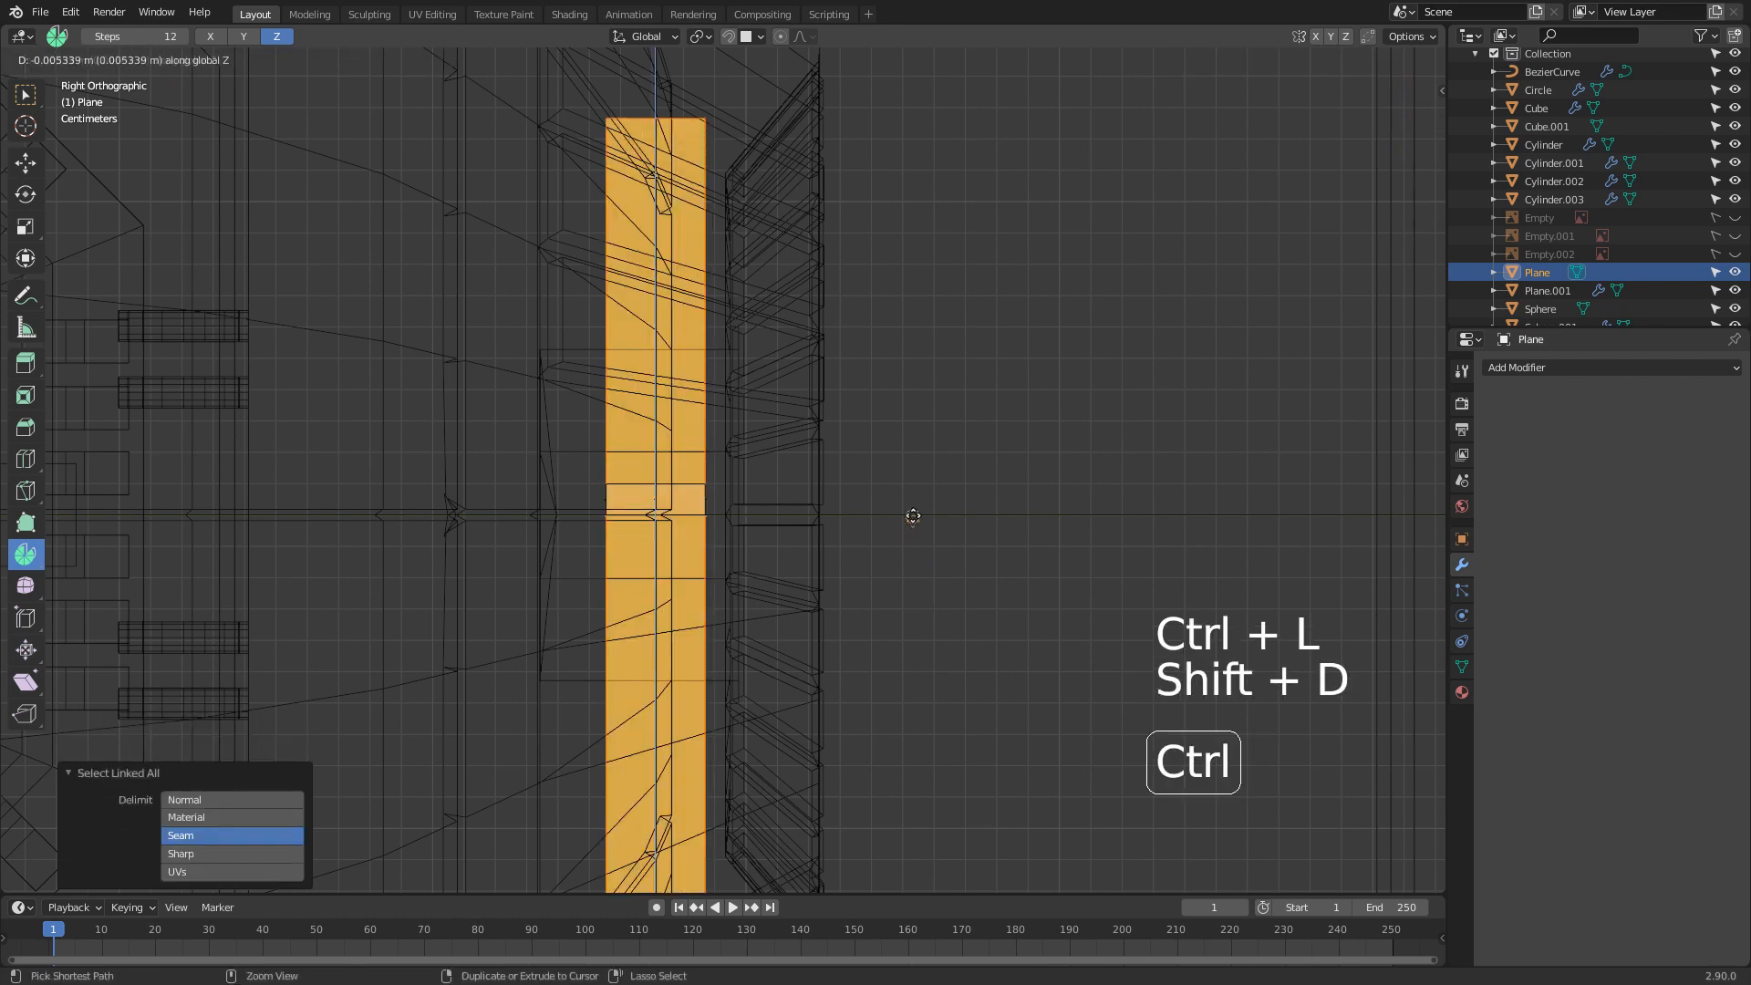
pyautogui.rightClick(975, 544)
pyautogui.hotkey('ctrl', 'z')
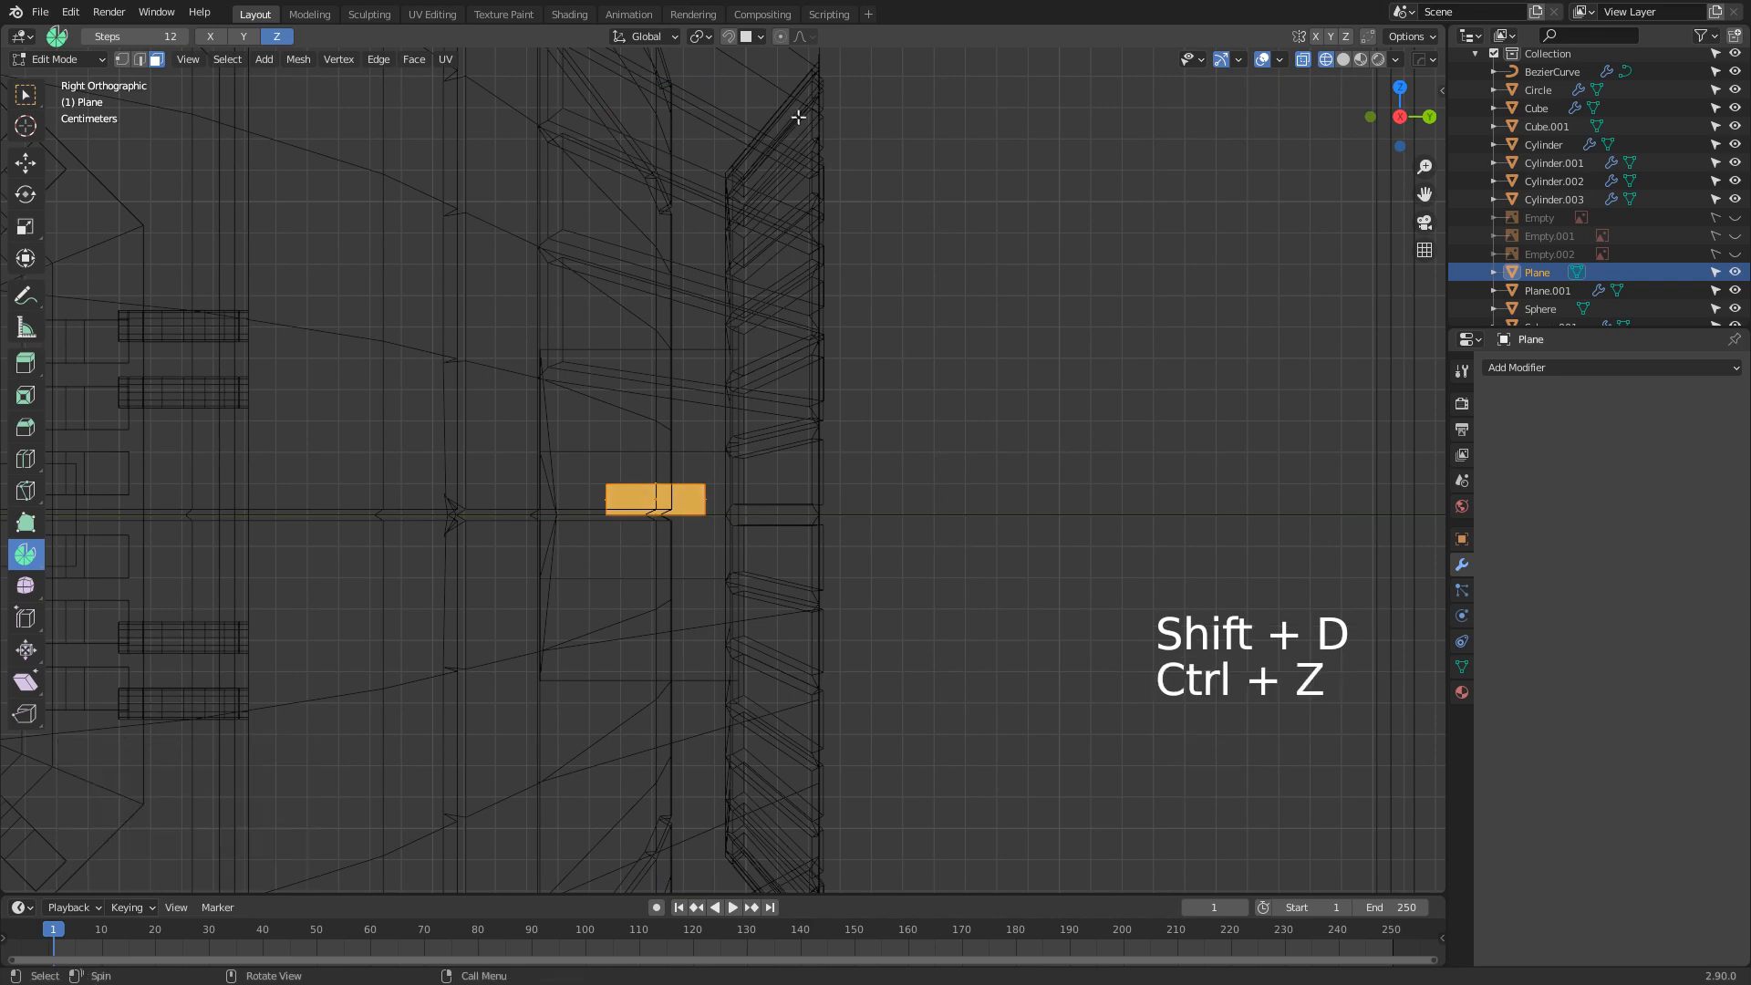
pyautogui.click(748, 37)
pyautogui.click(755, 91)
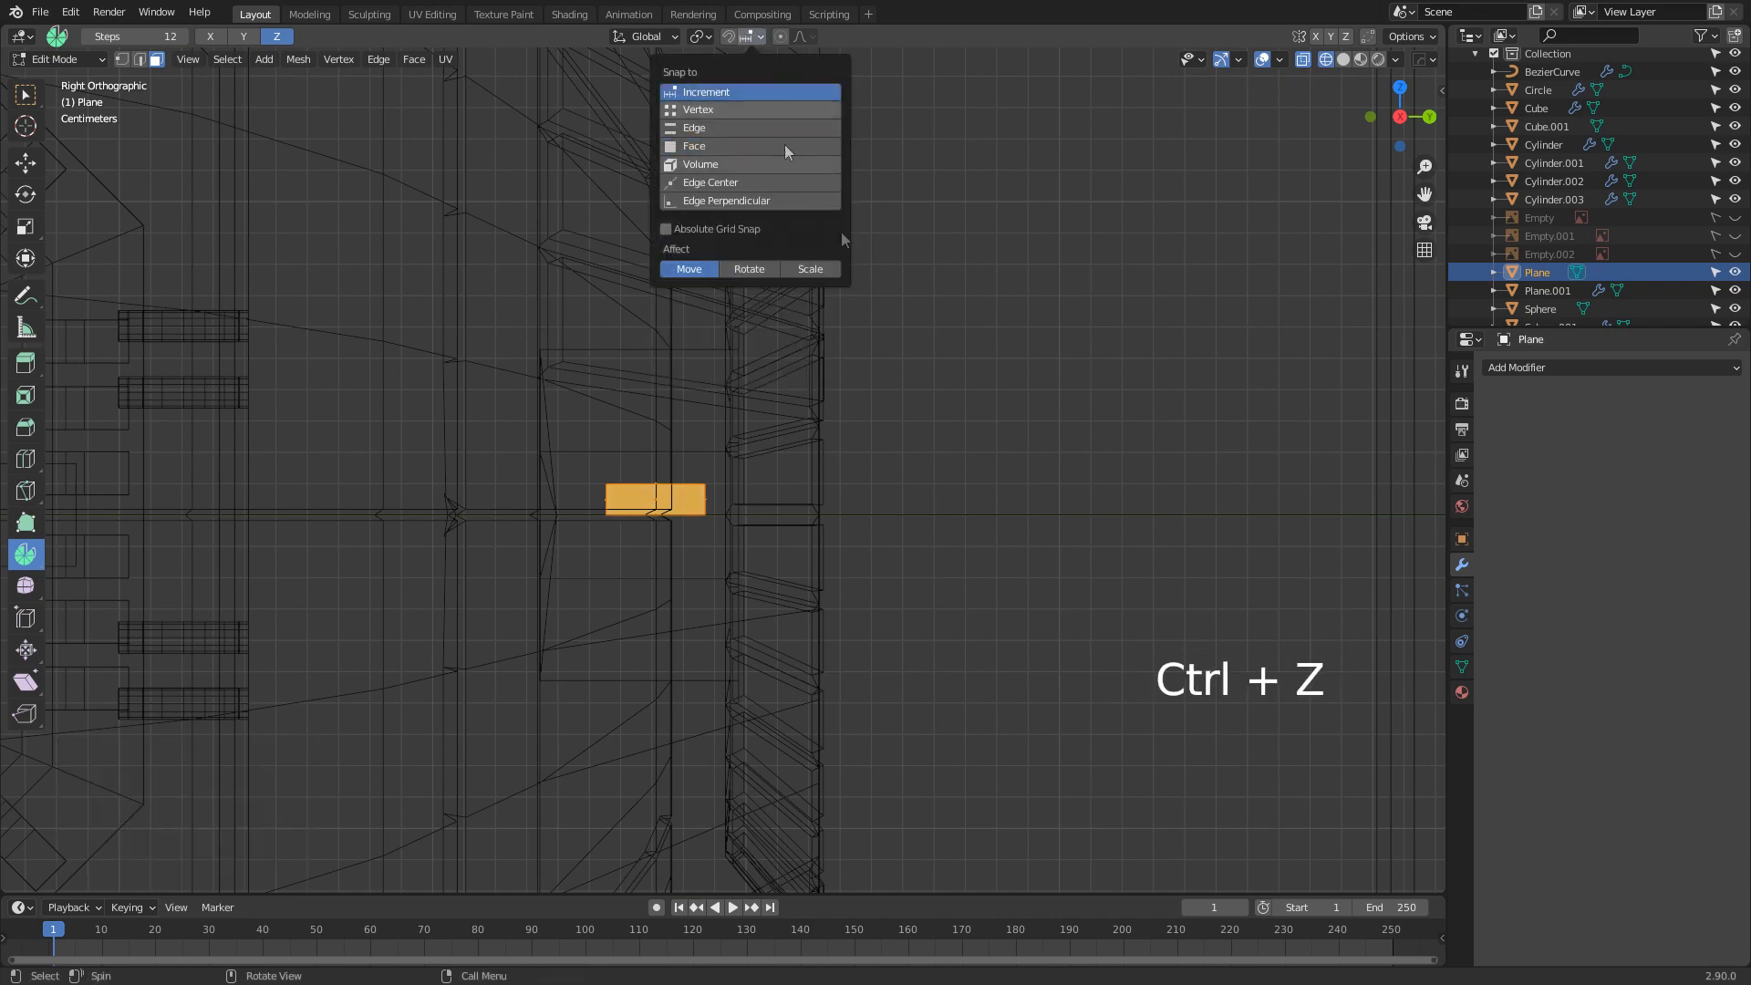
# Duplicate the slab 0.02 m upward along Z and repeat the duplication 15 times to build a stack
pyautogui.keyDown('shift'); pyautogui.moveTo(892, 489); pyautogui.dragTo(869, 576, button='middle'); pyautogui.keyUp('shift')
pyautogui.hotkey('shift', 'd')
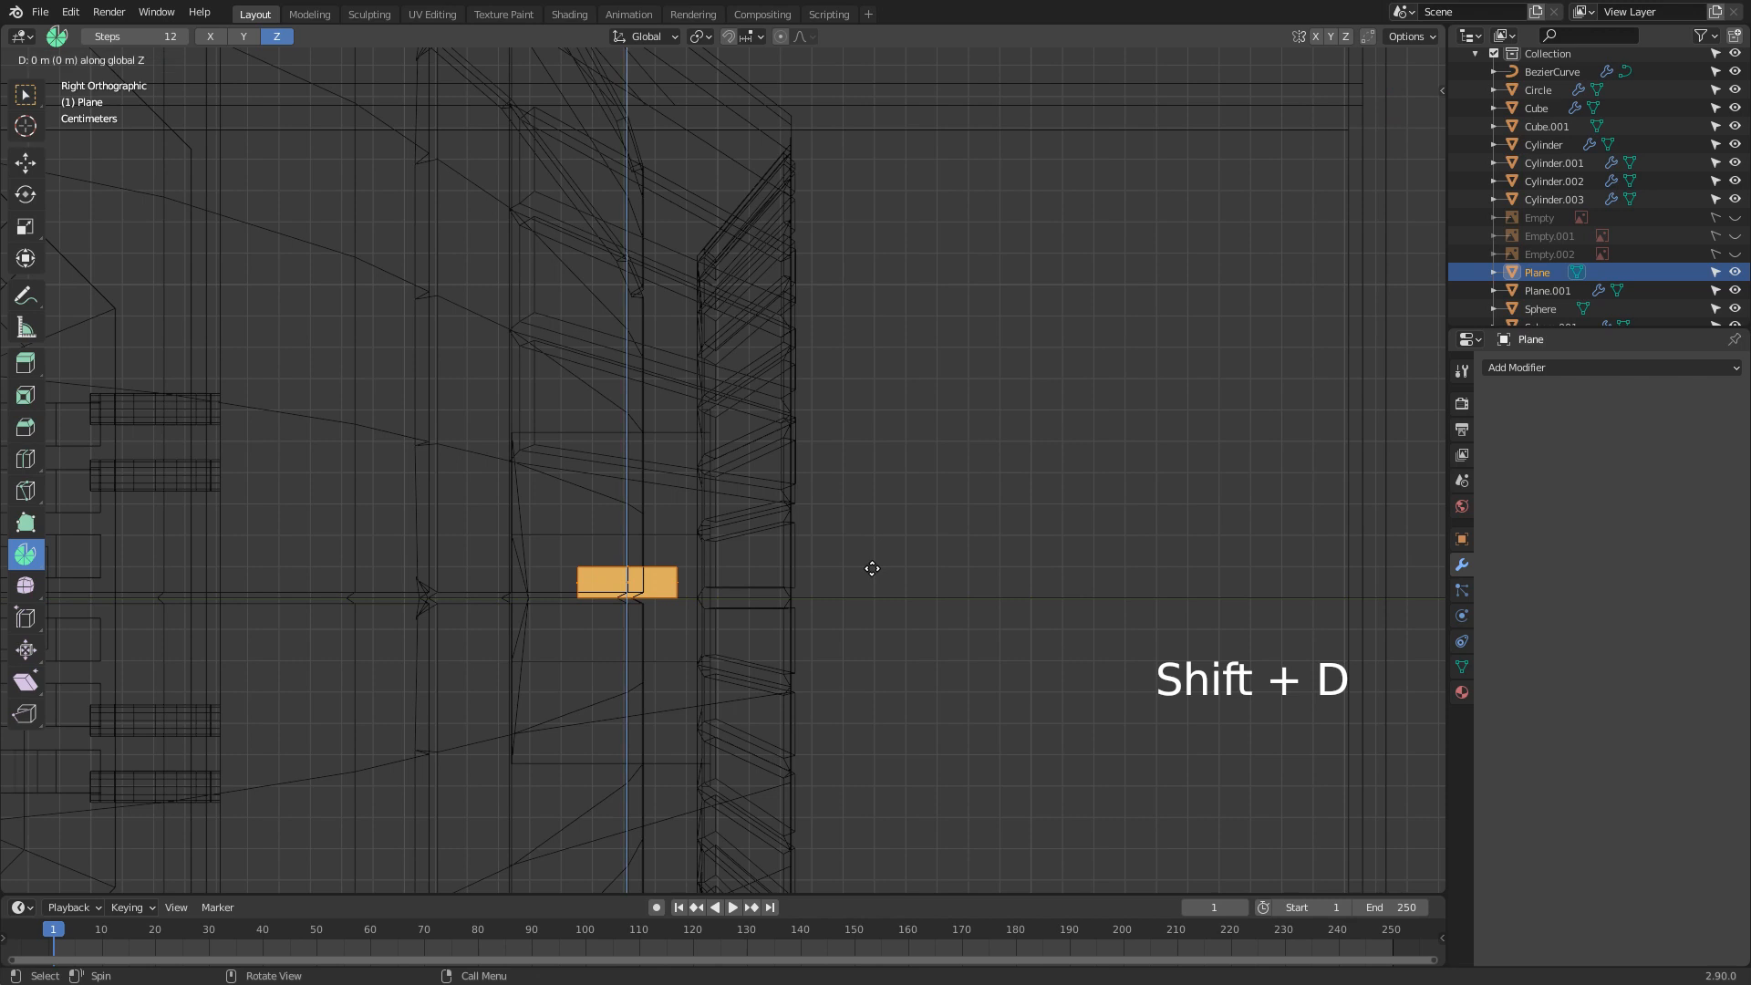
pyautogui.click(874, 497)
pyautogui.hotkey('shift', 'r')
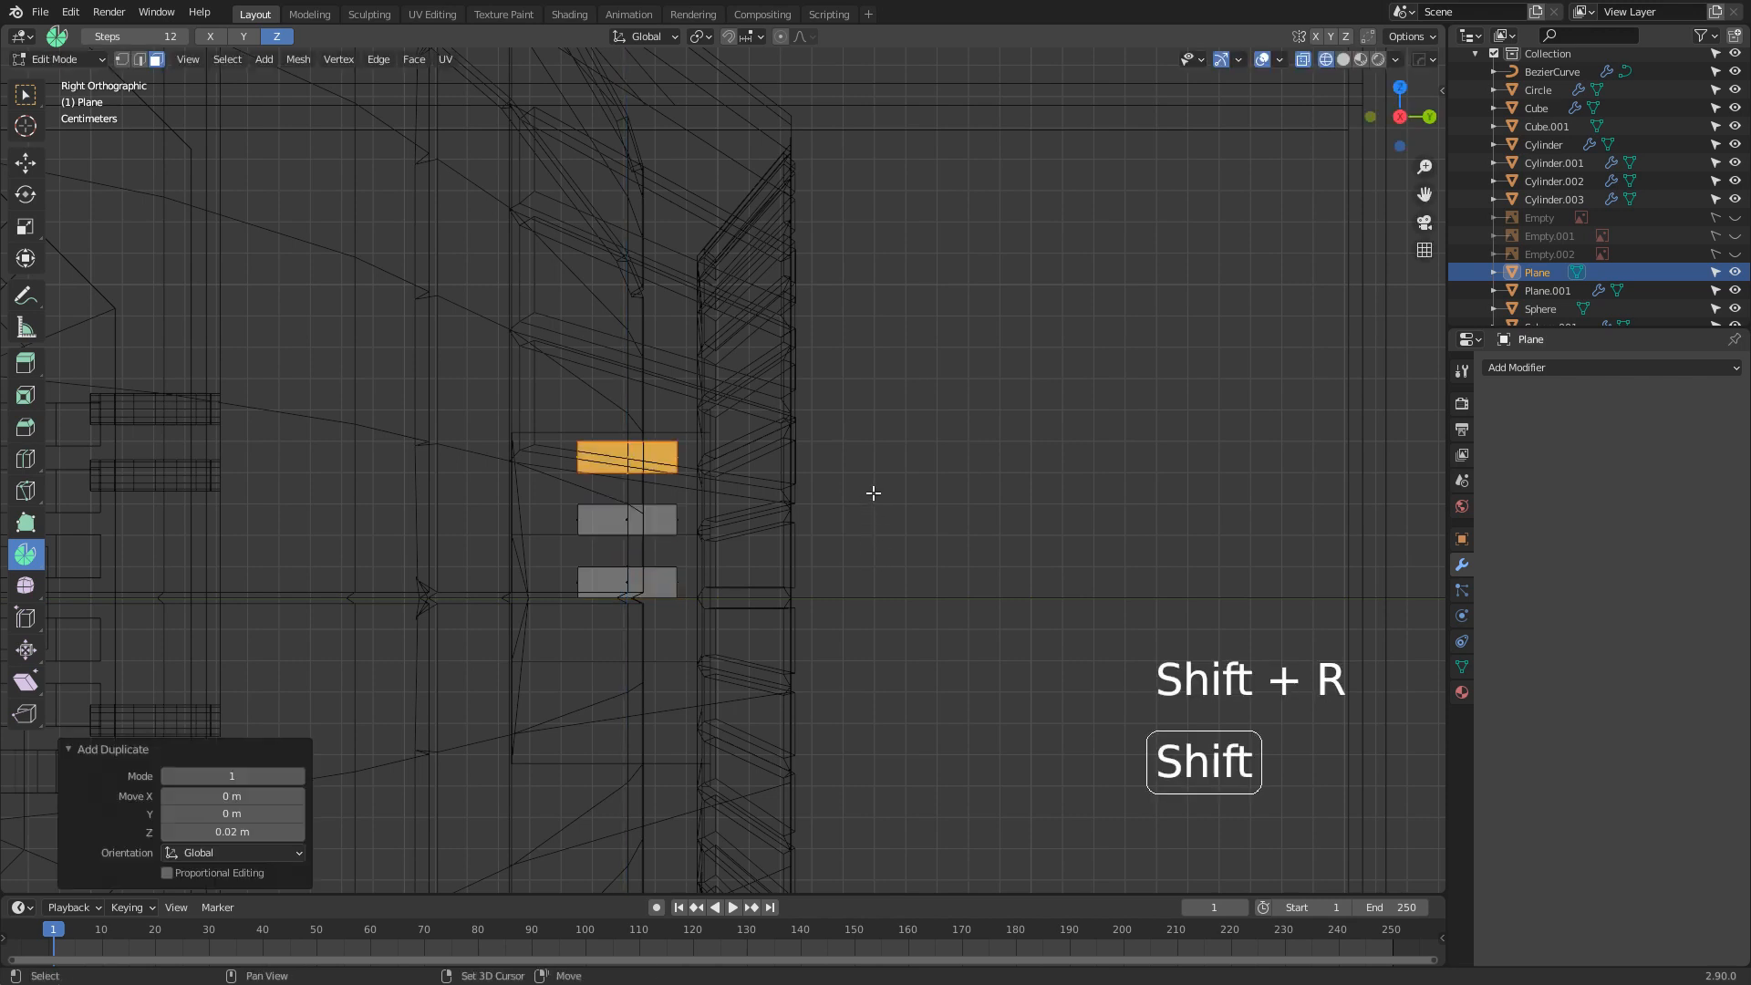
pyautogui.hotkey('shift', 'r')
pyautogui.hotkey('shift', 'r')
pyautogui.hotkey('shift', 'r')
pyautogui.hotkey('shift', 'r')
pyautogui.hotkey('shift', 'r')
pyautogui.hotkey('shift', 'r')
pyautogui.hotkey('shift', 'r')
pyautogui.hotkey('shift', 'r')
pyautogui.hotkey('shift', 'r')
pyautogui.hotkey('shift', 'r')
pyautogui.hotkey('shift', 'r')
pyautogui.hotkey('shift', 'r')
pyautogui.hotkey('shift', 'r')
pyautogui.hotkey('shift', 'r')
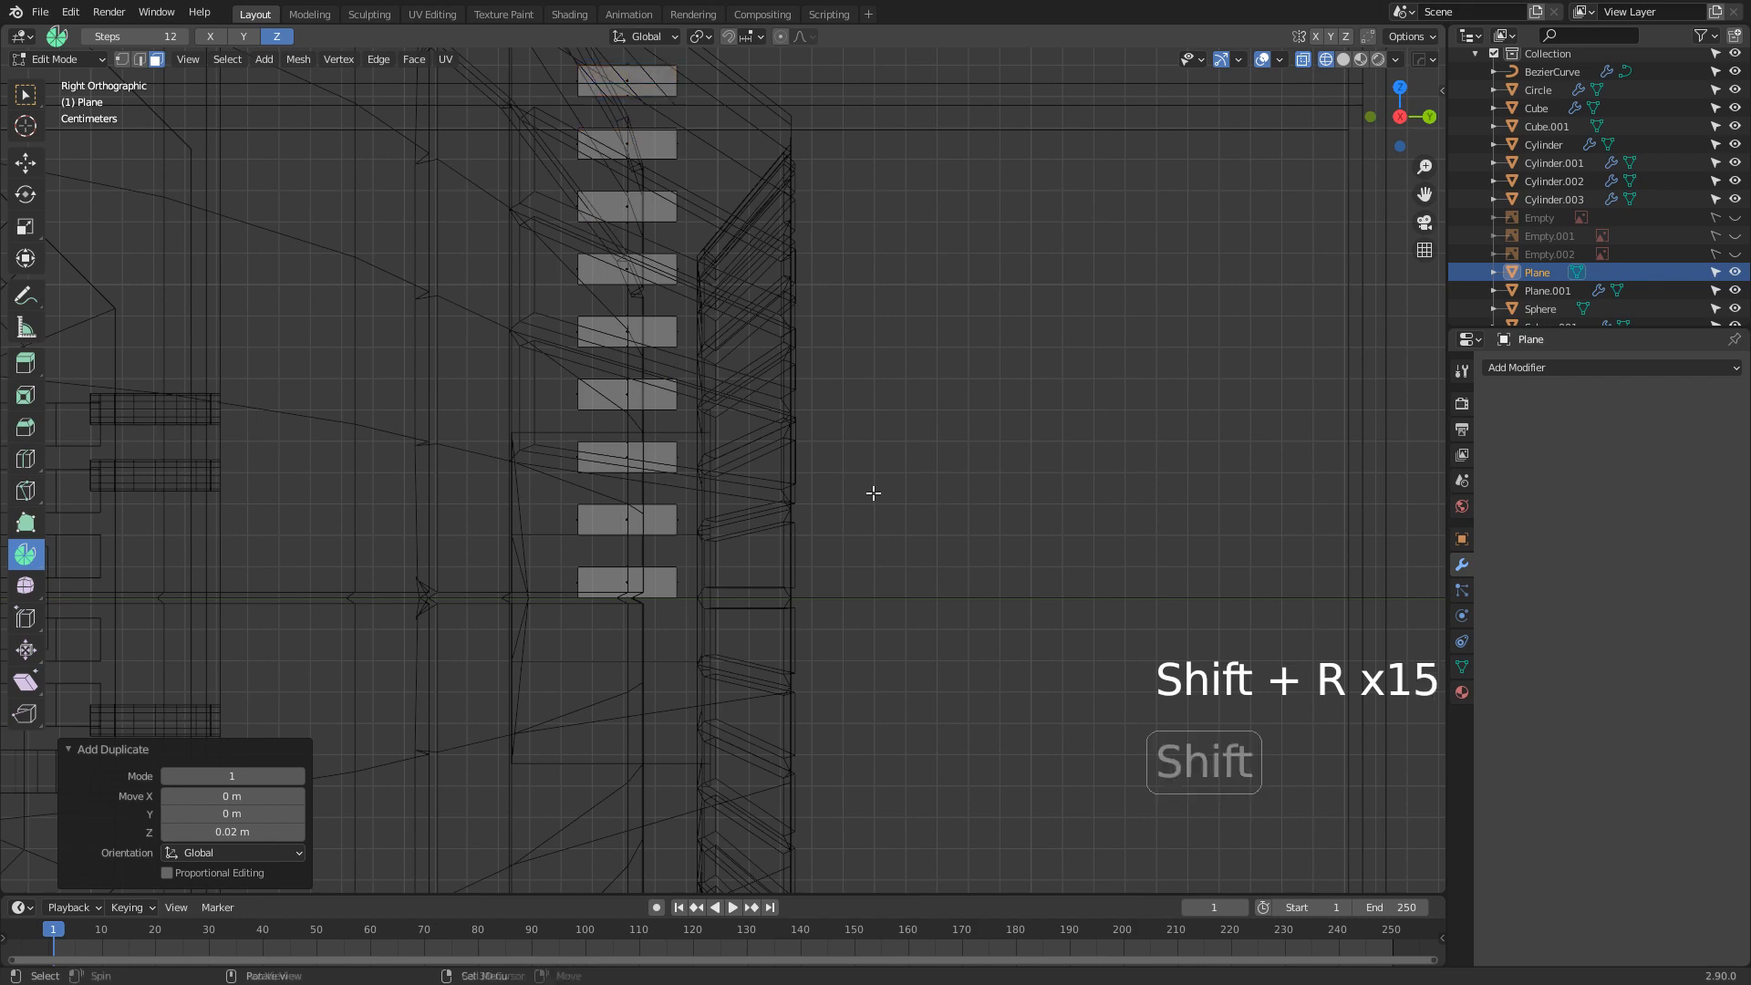
# Select all the slabs, move them -0.12 m along Z, and view them from the rear in solid shading
pyautogui.scroll(-5, 873, 493)
pyautogui.press('a')
pyautogui.scroll(3, 769, 468)
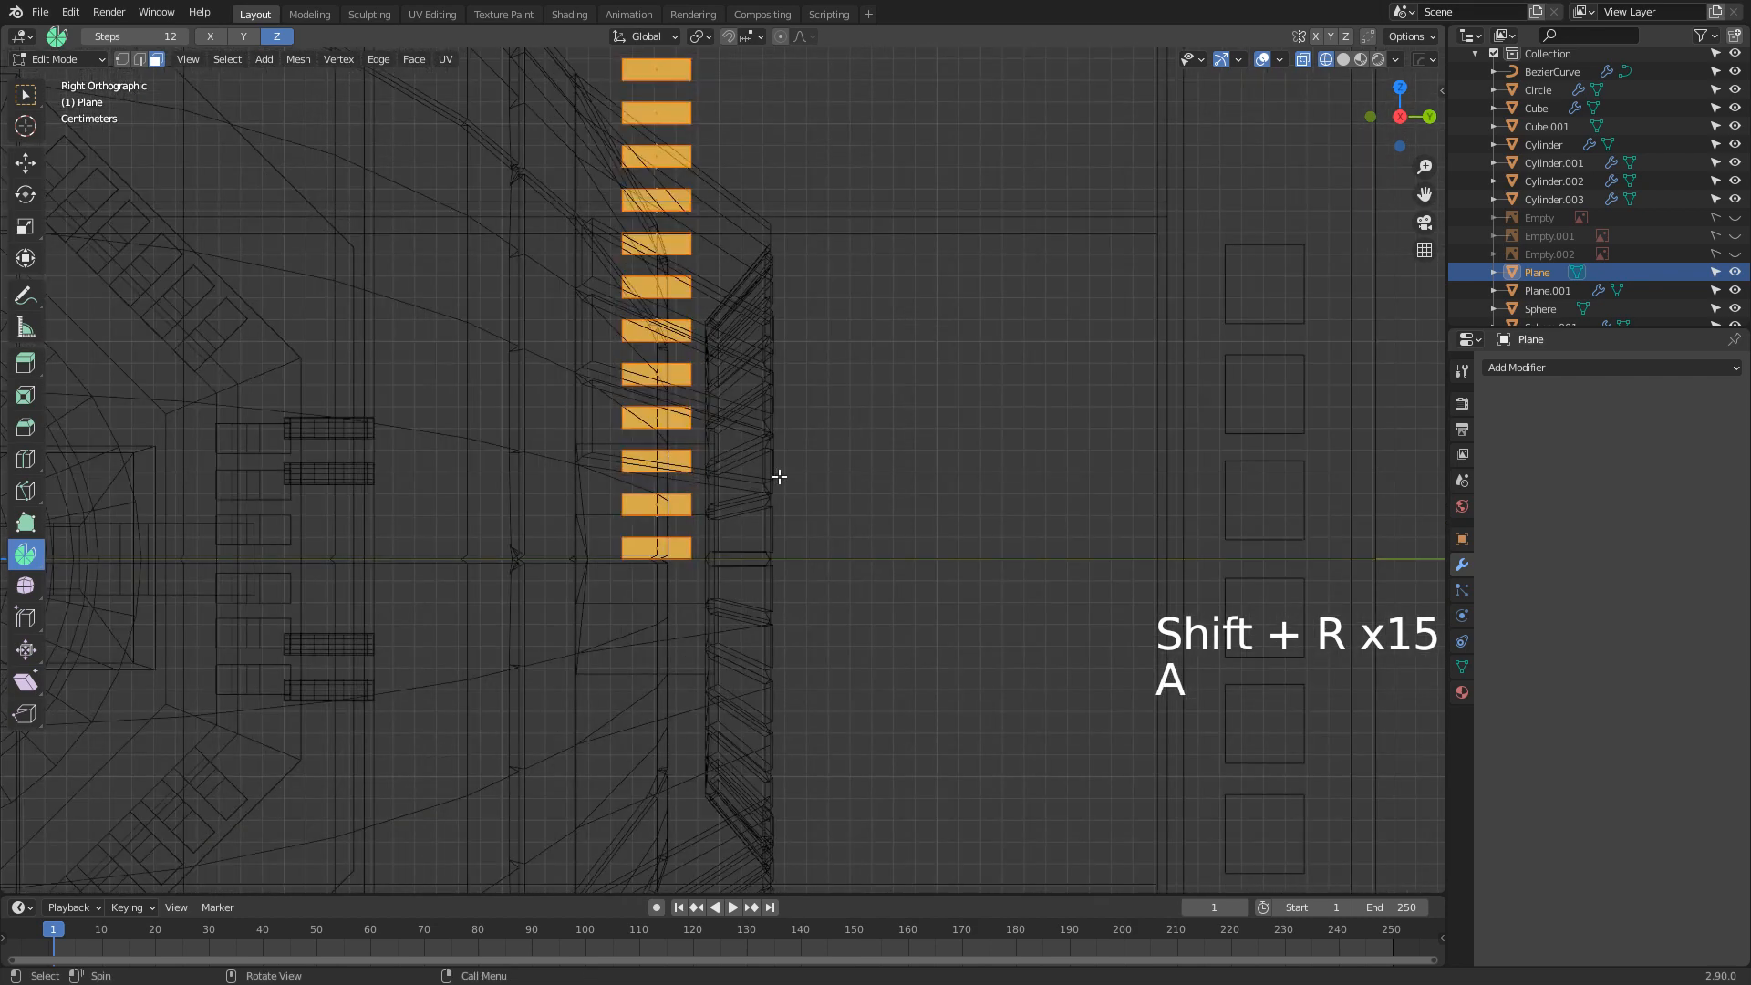
pyautogui.press('g')
pyautogui.press('ctrl')
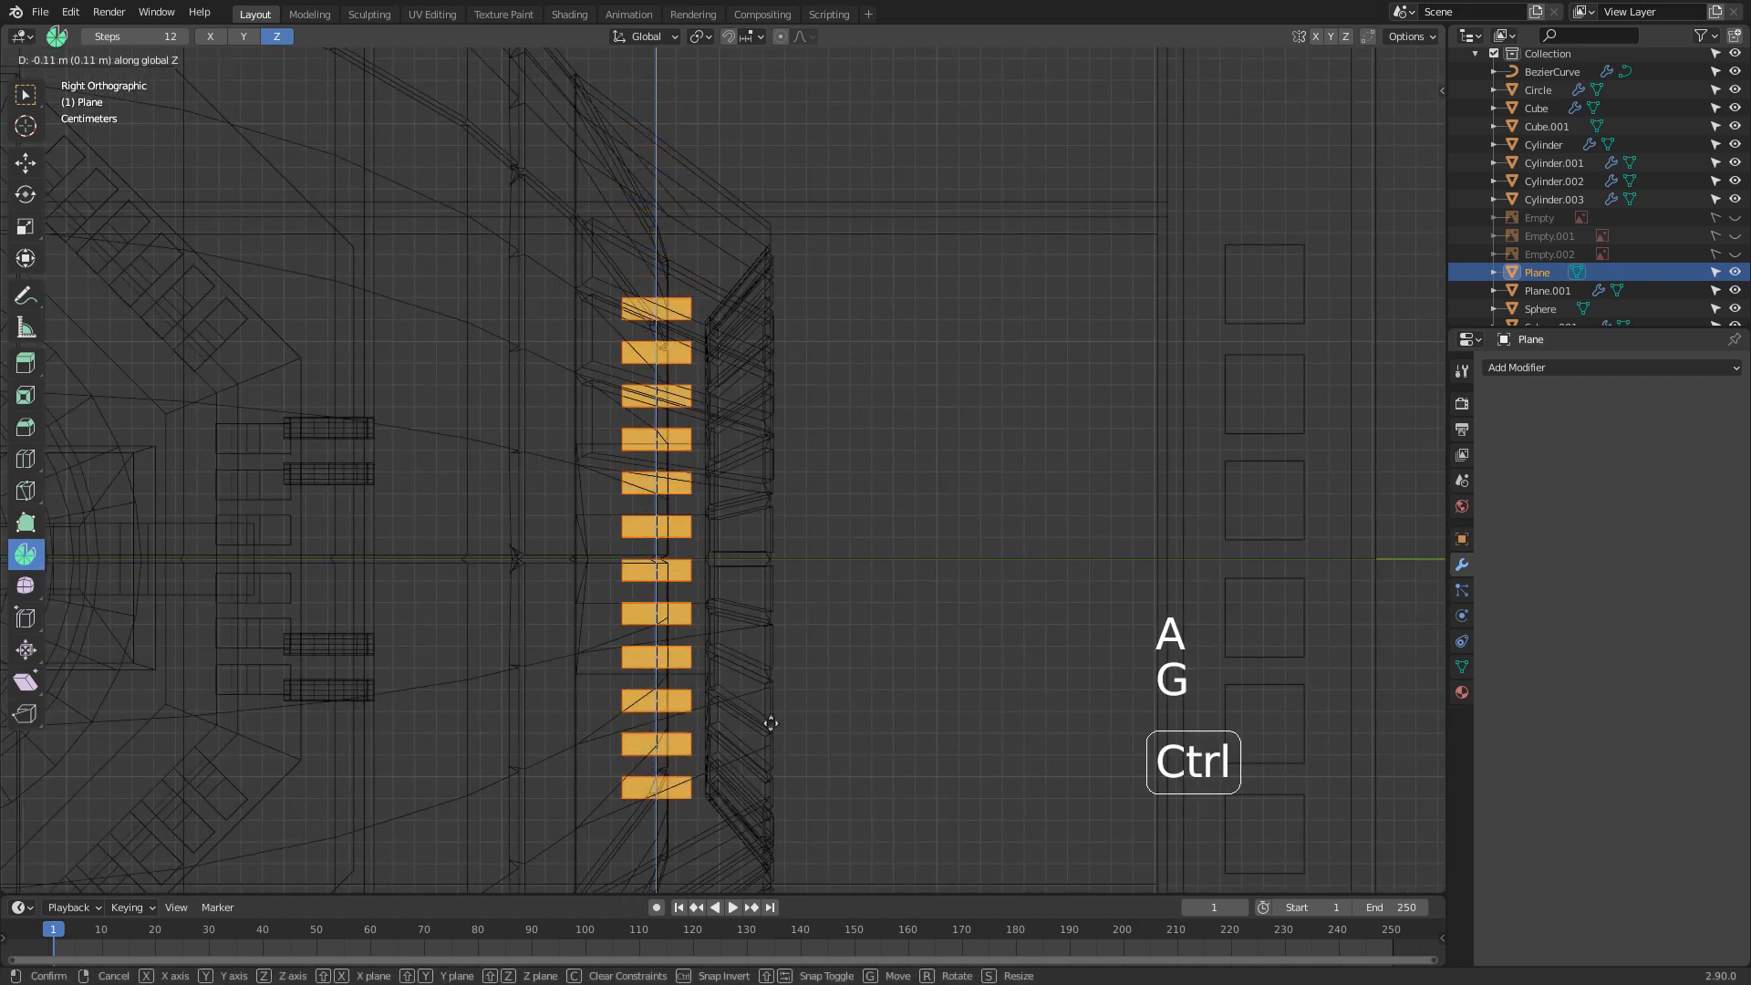
pyautogui.moveTo(772, 743)
pyautogui.mouseDown(button='middle')
pyautogui.moveTo(629, 708)
pyautogui.moveTo(684, 721)
pyautogui.moveTo(588, 727)
pyautogui.moveTo(819, 725)
pyautogui.mouseUp(button='middle')
pyautogui.press('z')
pyautogui.click(774, 719)
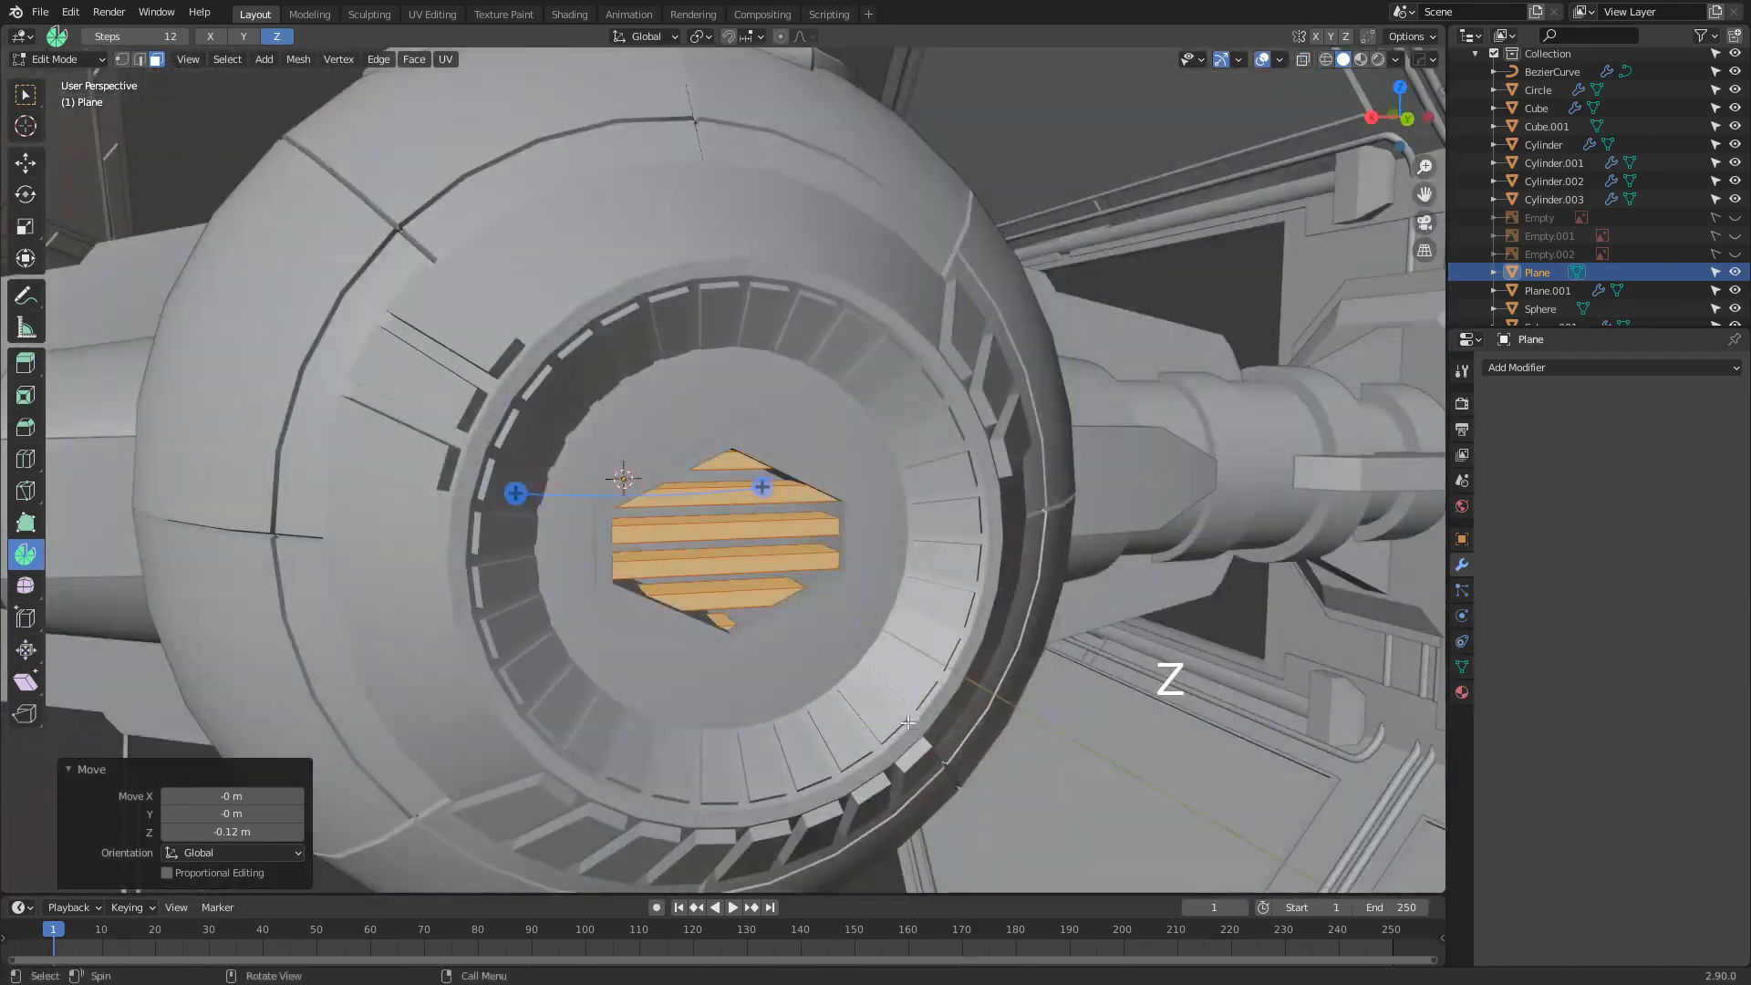
# Scale the slab stack to 0.5 along Z
pyautogui.press('s')
pyautogui.write('z')
pyautogui.write('.5')
pyautogui.press('Return')
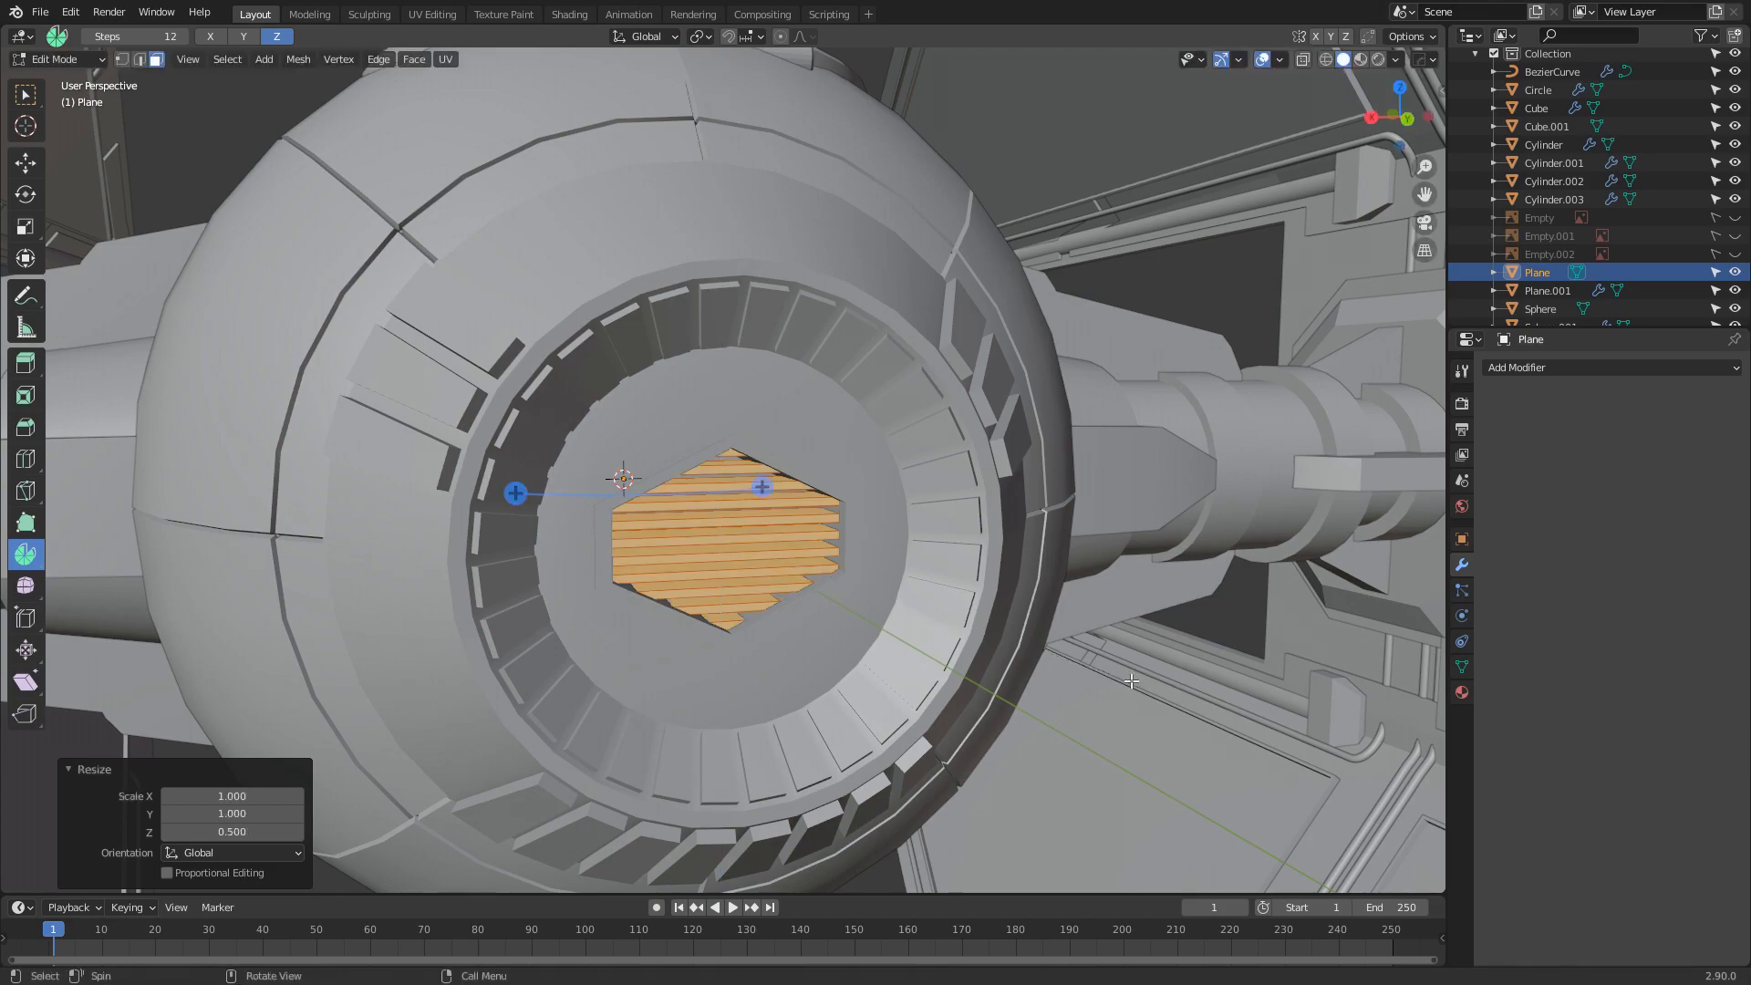
pyautogui.moveTo(1119, 676)
pyautogui.mouseDown(button='middle')
pyautogui.moveTo(1009, 681)
pyautogui.moveTo(1127, 701)
pyautogui.mouseUp(button='middle')
pyautogui.scroll(1, 1009, 681)
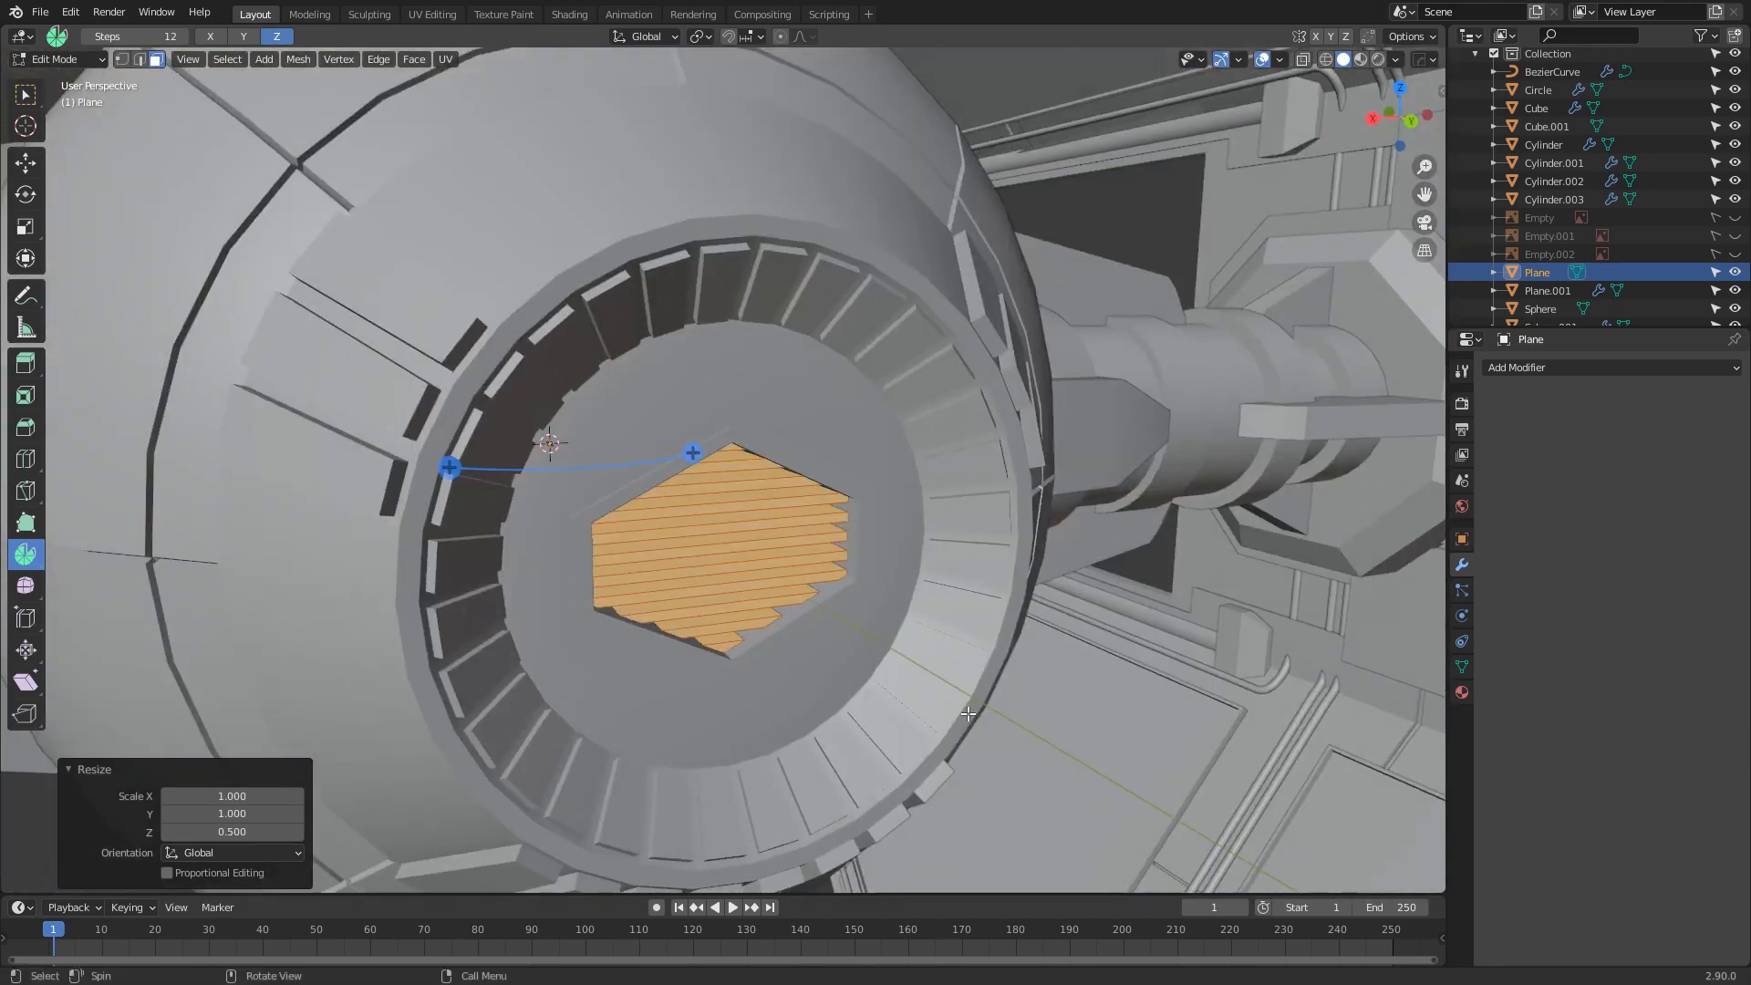
# Duplicate the topmost slab in front of the stack in wireframe right view and rotate the copy 90° about Y
pyautogui.press('z')
pyautogui.click(821, 704)
pyautogui.moveTo(820, 704); pyautogui.dragTo(901, 731, button='middle')
pyautogui.click(514, 527)
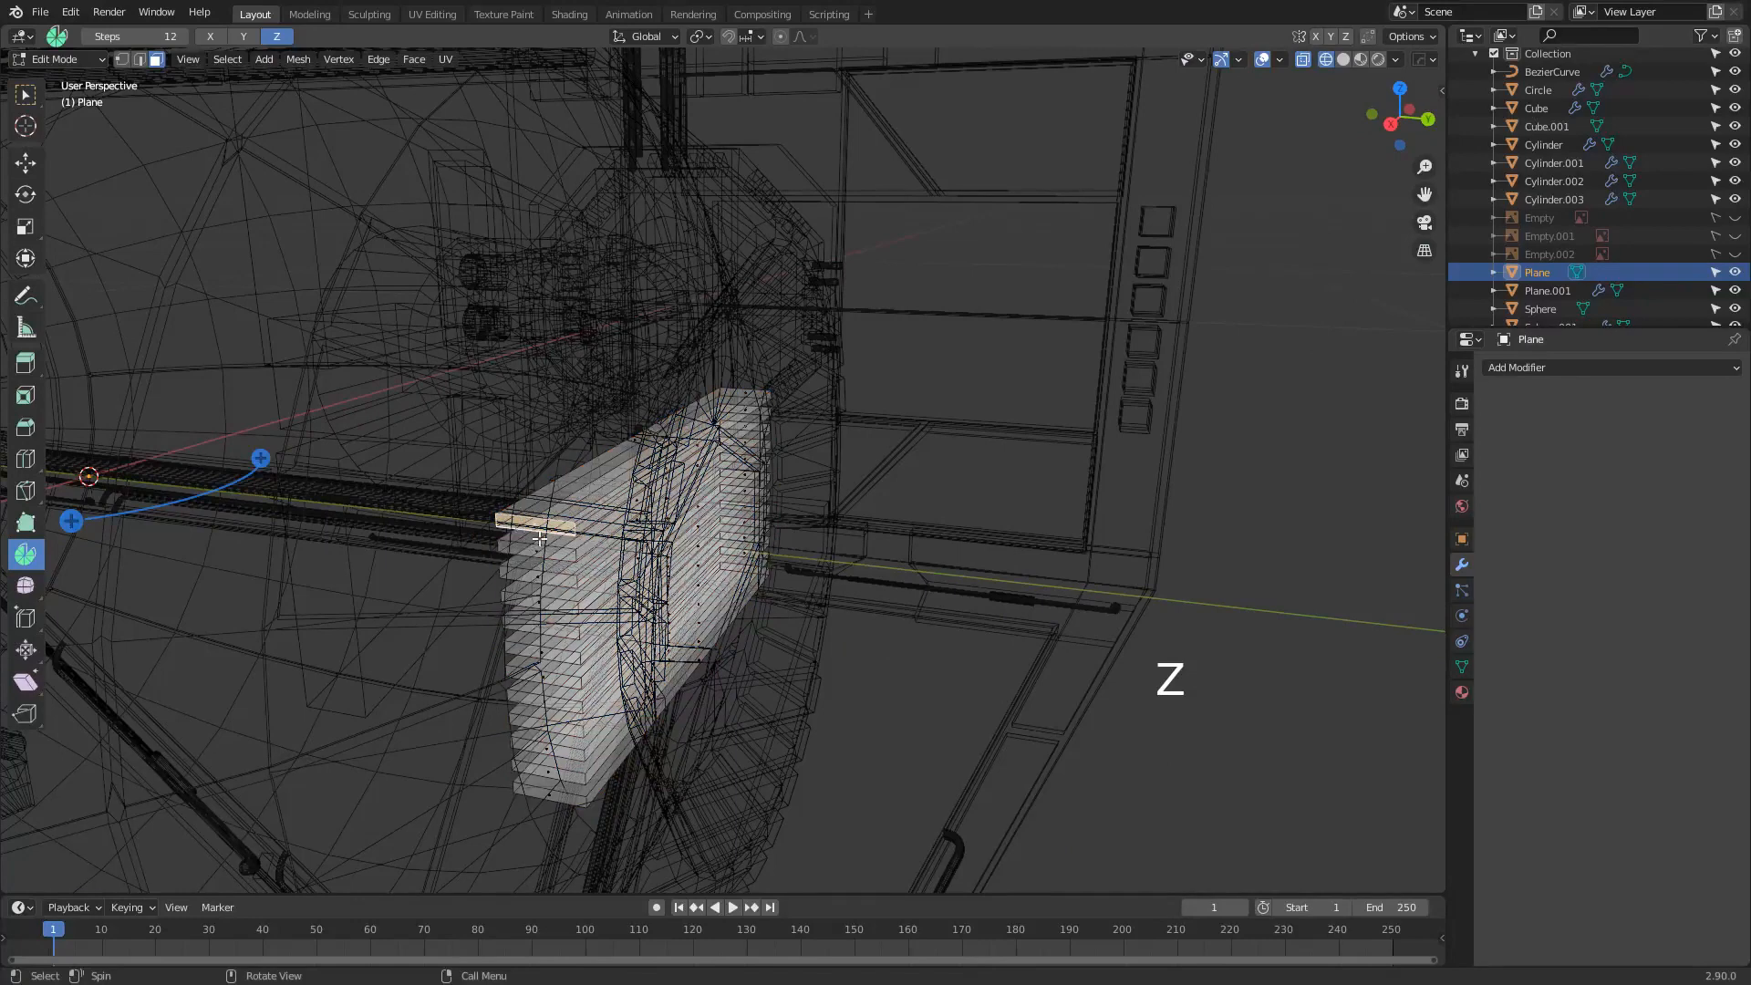
pyautogui.hotkey('ctrl', 'l')
pyautogui.press('KP_3')
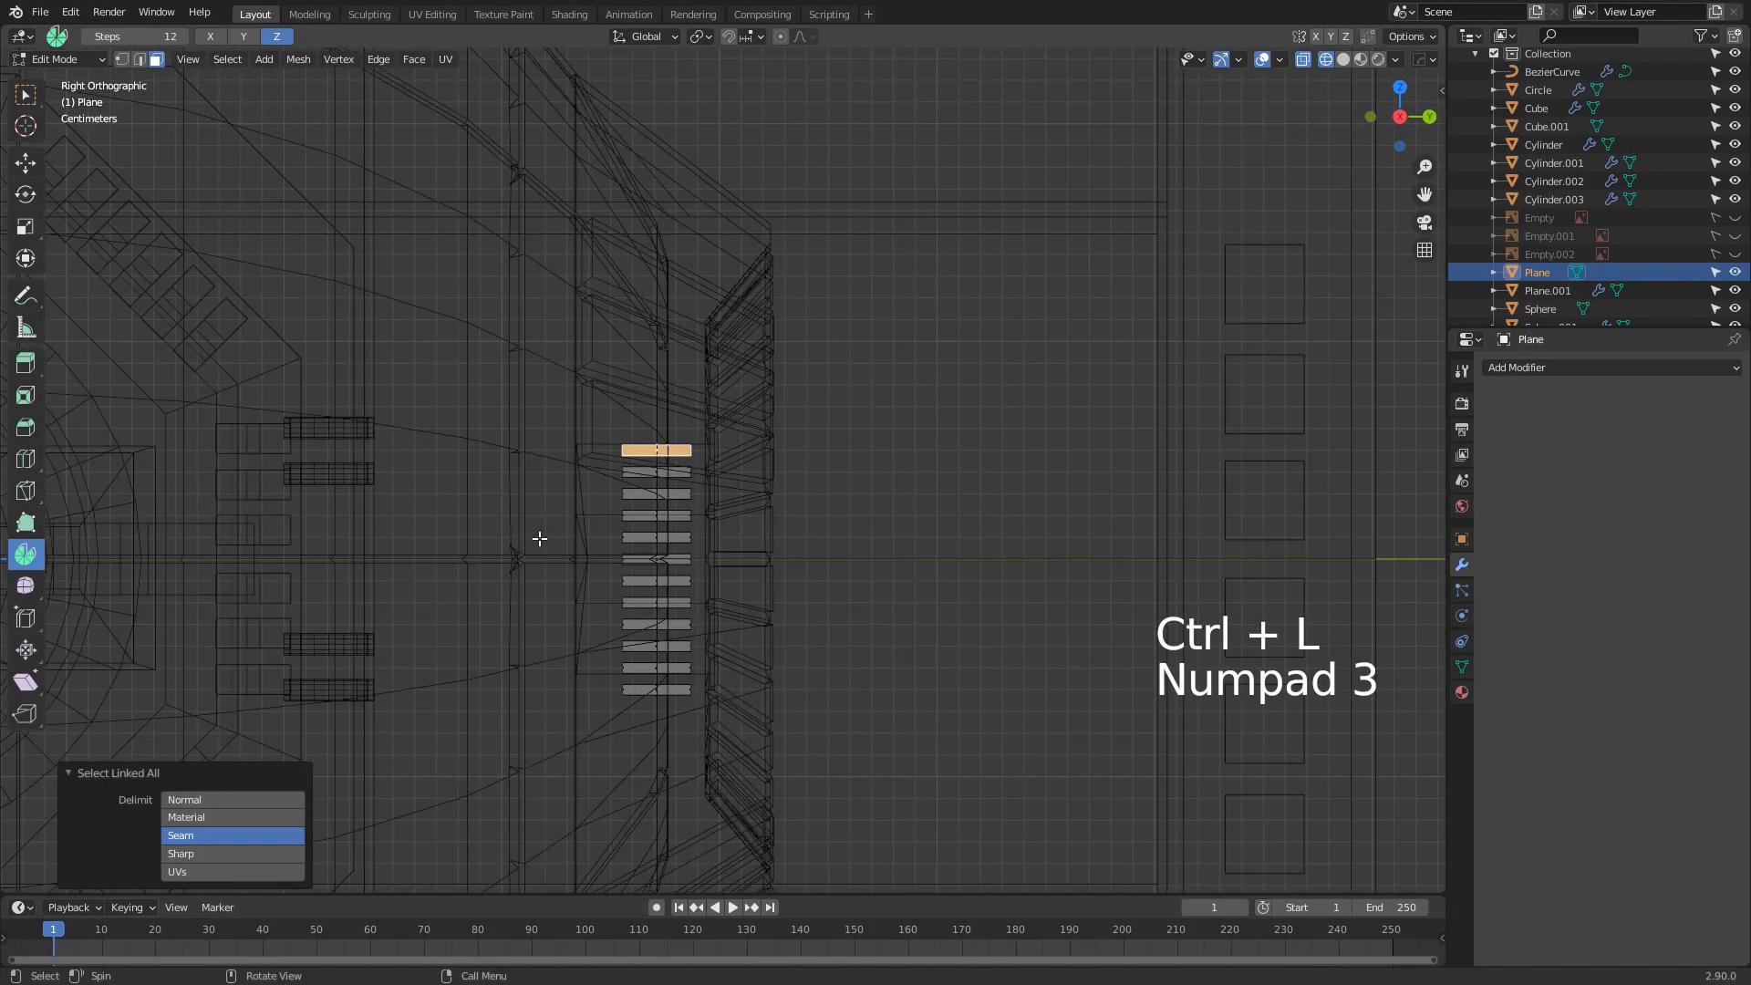
pyautogui.hotkey('shift', 'd')
pyautogui.click(521, 578)
pyautogui.write('r')
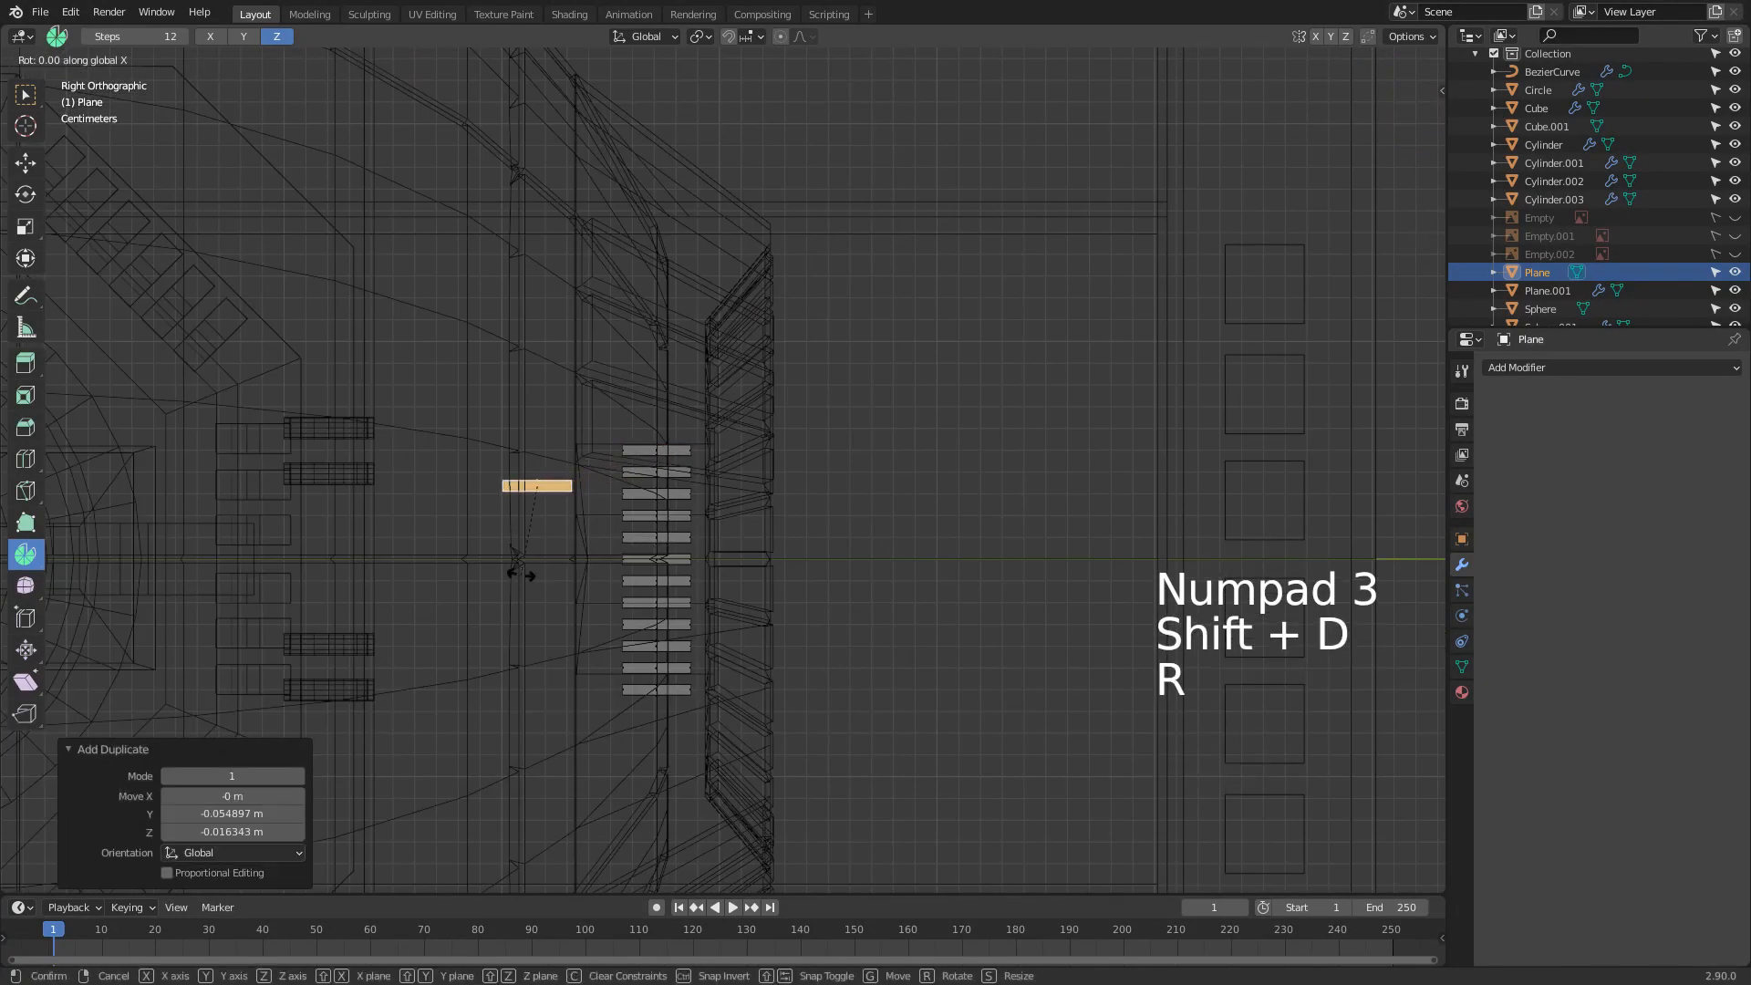
pyautogui.write('y90')
pyautogui.click(520, 575)
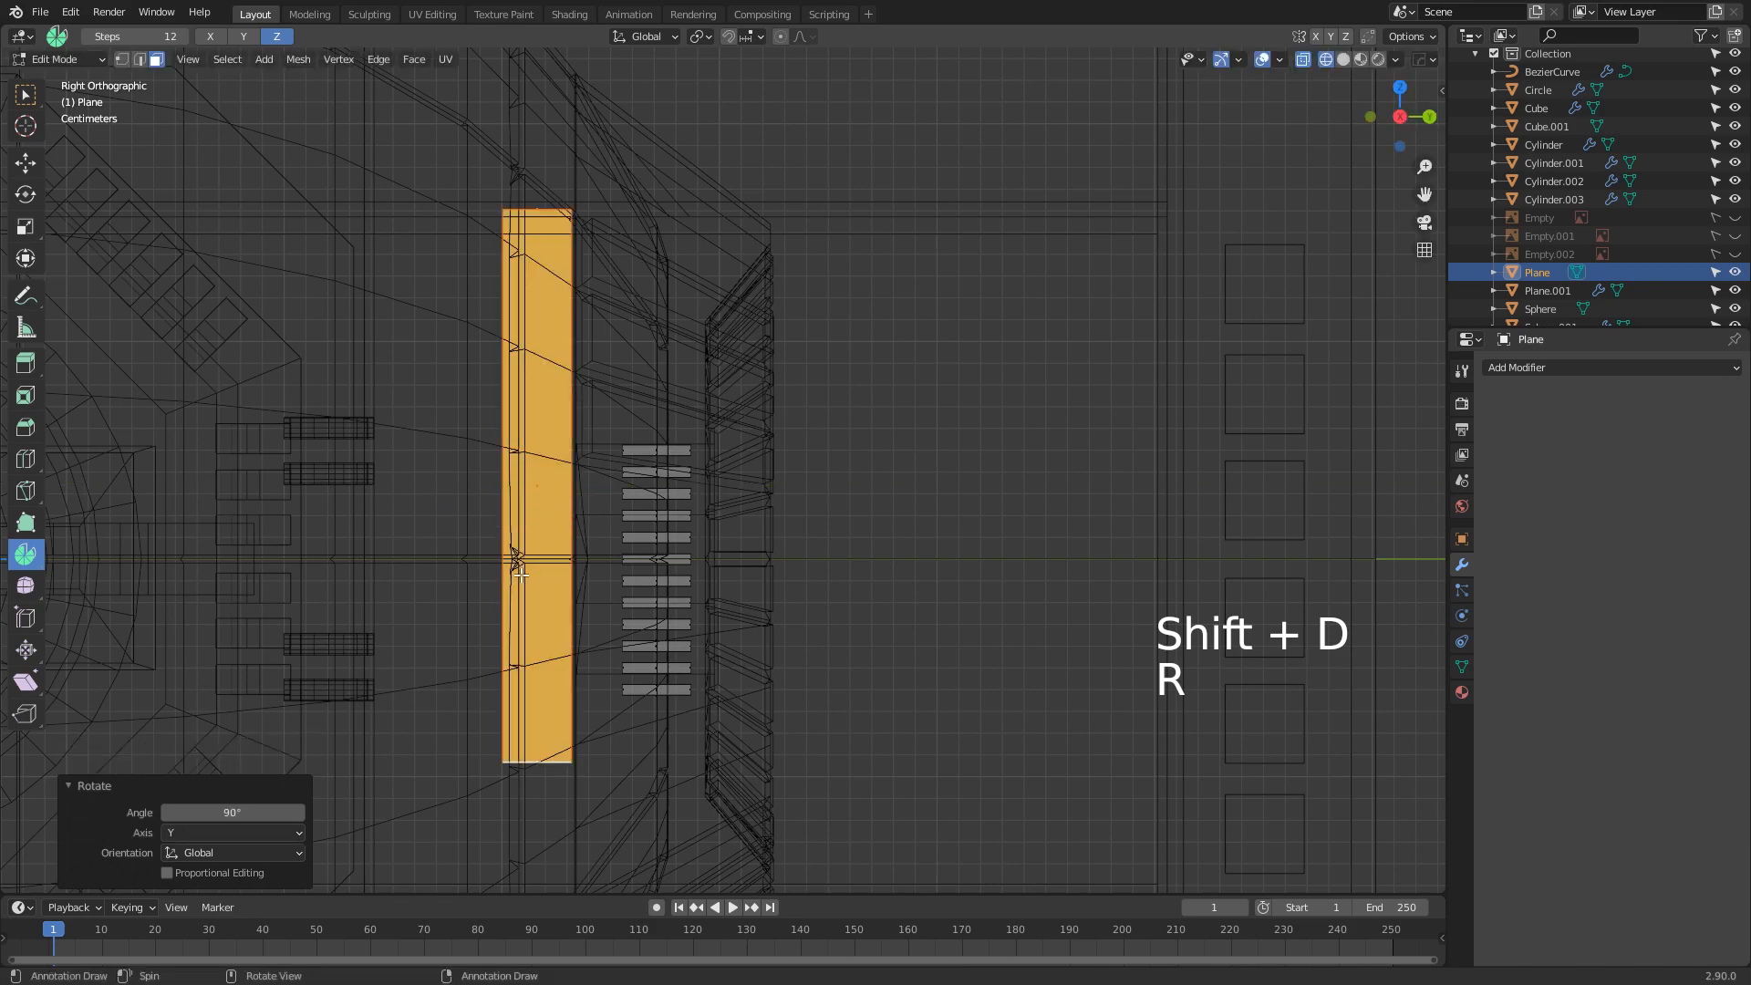
# Scale the upright slab to 0.570 and move it about 0.057 m along Y and -0.036 m along Z into the stack
pyautogui.press('s')
pyautogui.click(766, 592)
pyautogui.press('g')
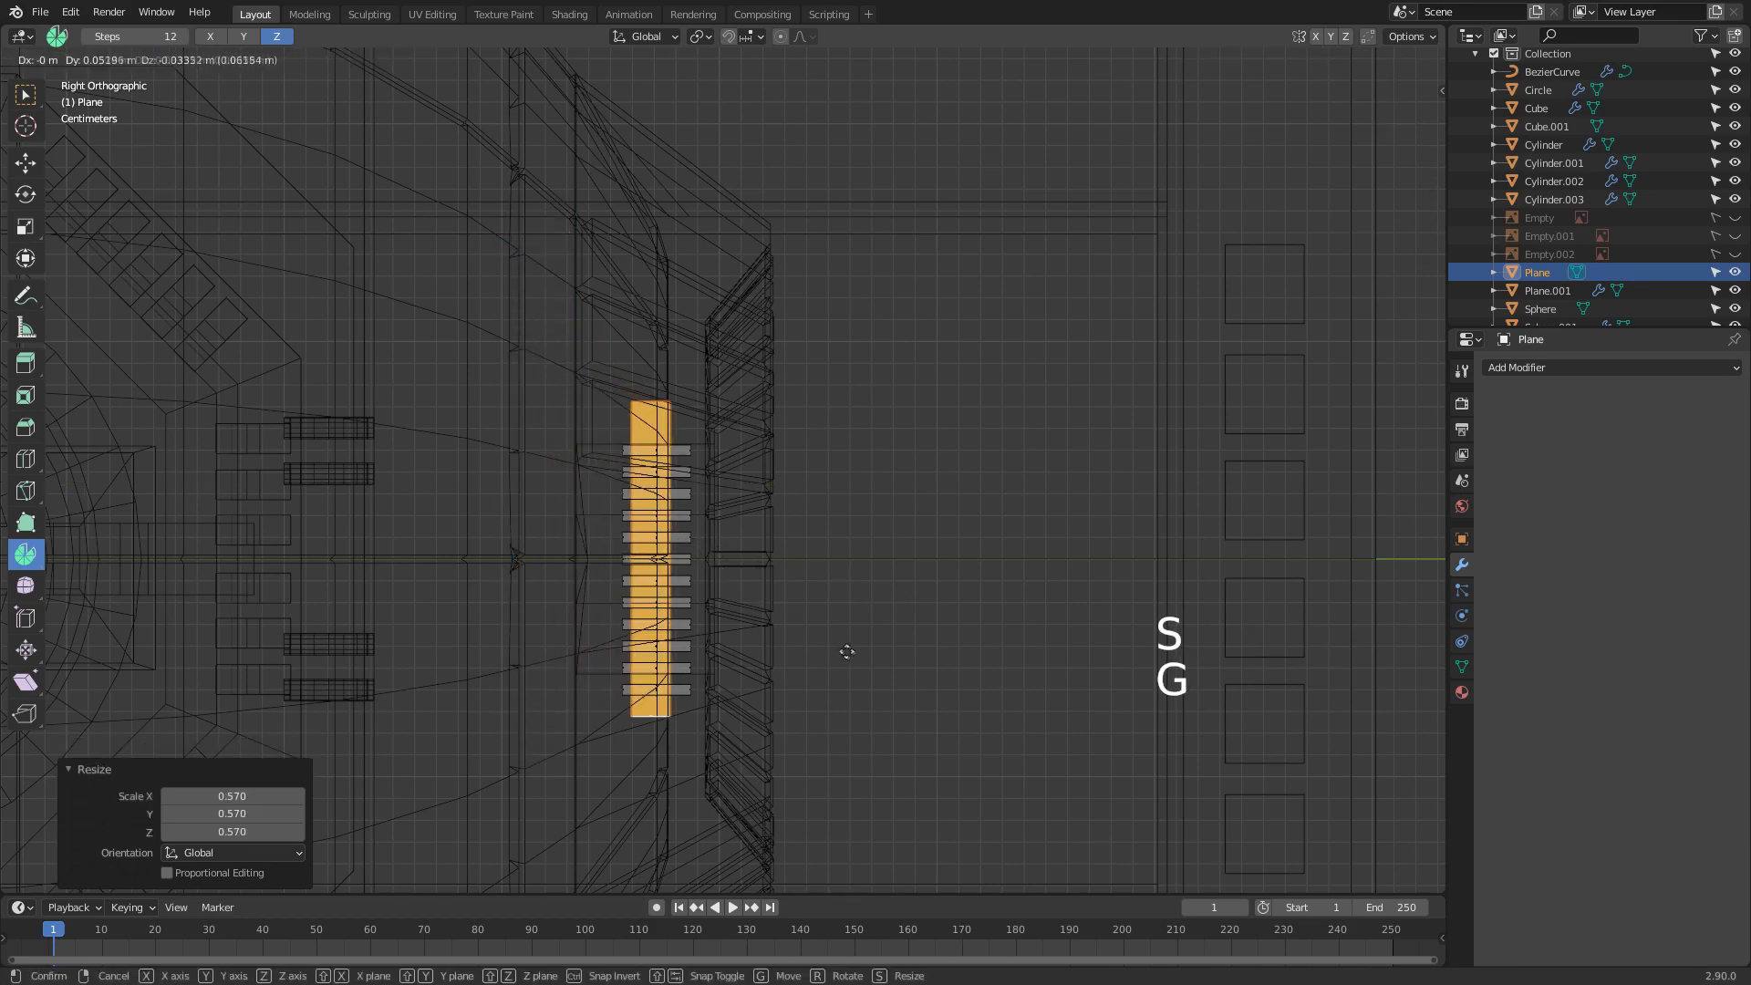
pyautogui.click(859, 657)
# Examine the slatted grille with its vertical bar inside the hexagonal opening in solid shading
pyautogui.moveTo(949, 640); pyautogui.dragTo(731, 656, button='middle')
pyautogui.press('z')
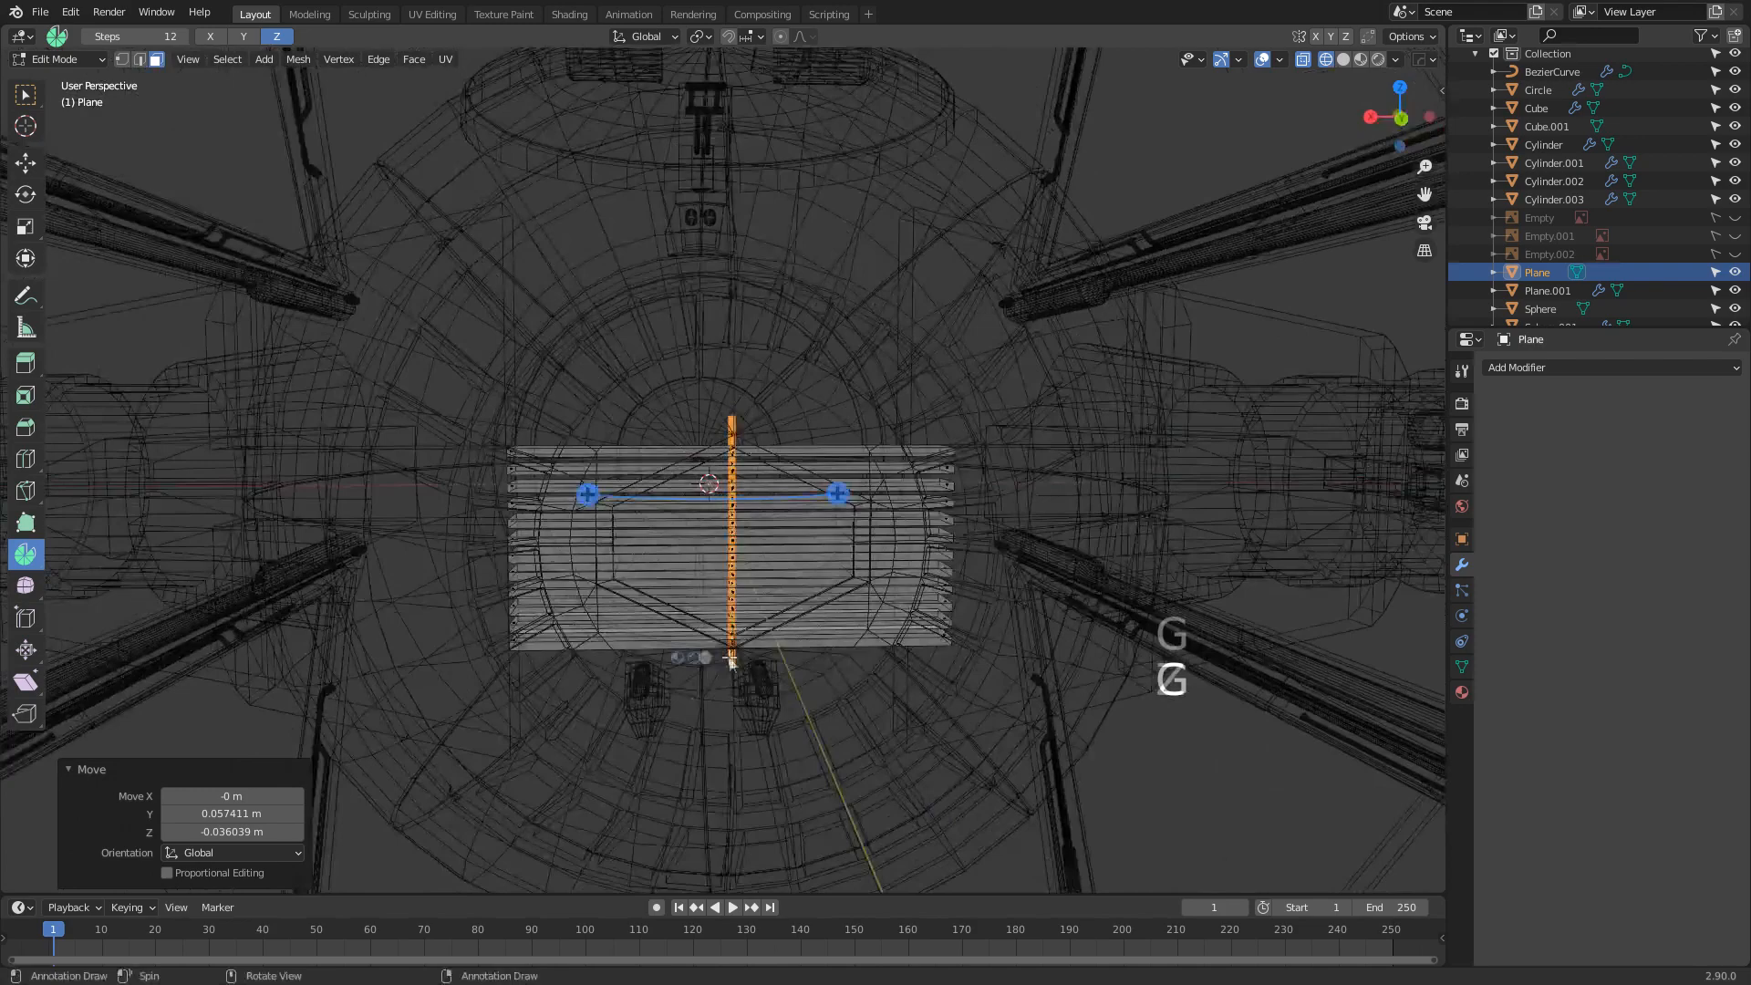
pyautogui.click(826, 670)
pyautogui.scroll(-4, 898, 789)
pyautogui.press('Tab')
pyautogui.press('Tab')
pyautogui.moveTo(900, 789); pyautogui.dragTo(927, 767, button='middle')
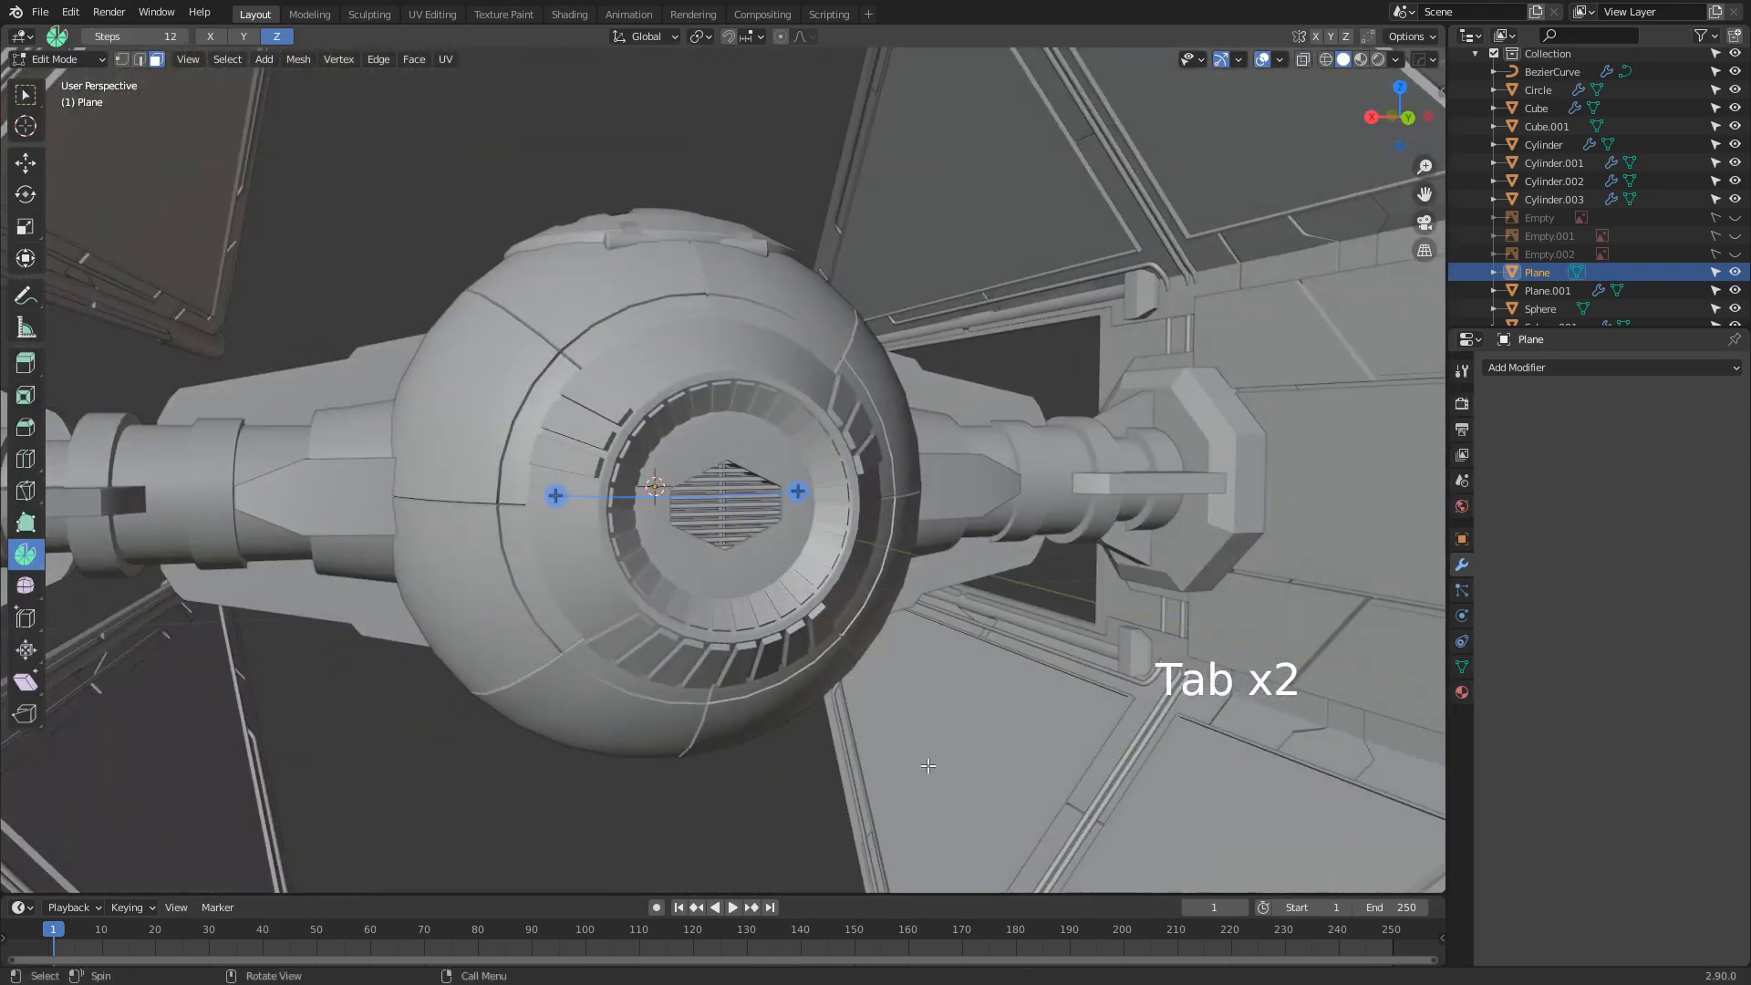
pyautogui.scroll(3, 925, 764)
pyautogui.moveTo(1049, 643); pyautogui.dragTo(942, 602, button='middle')
pyautogui.scroll(3, 942, 602)
pyautogui.press('Tab')
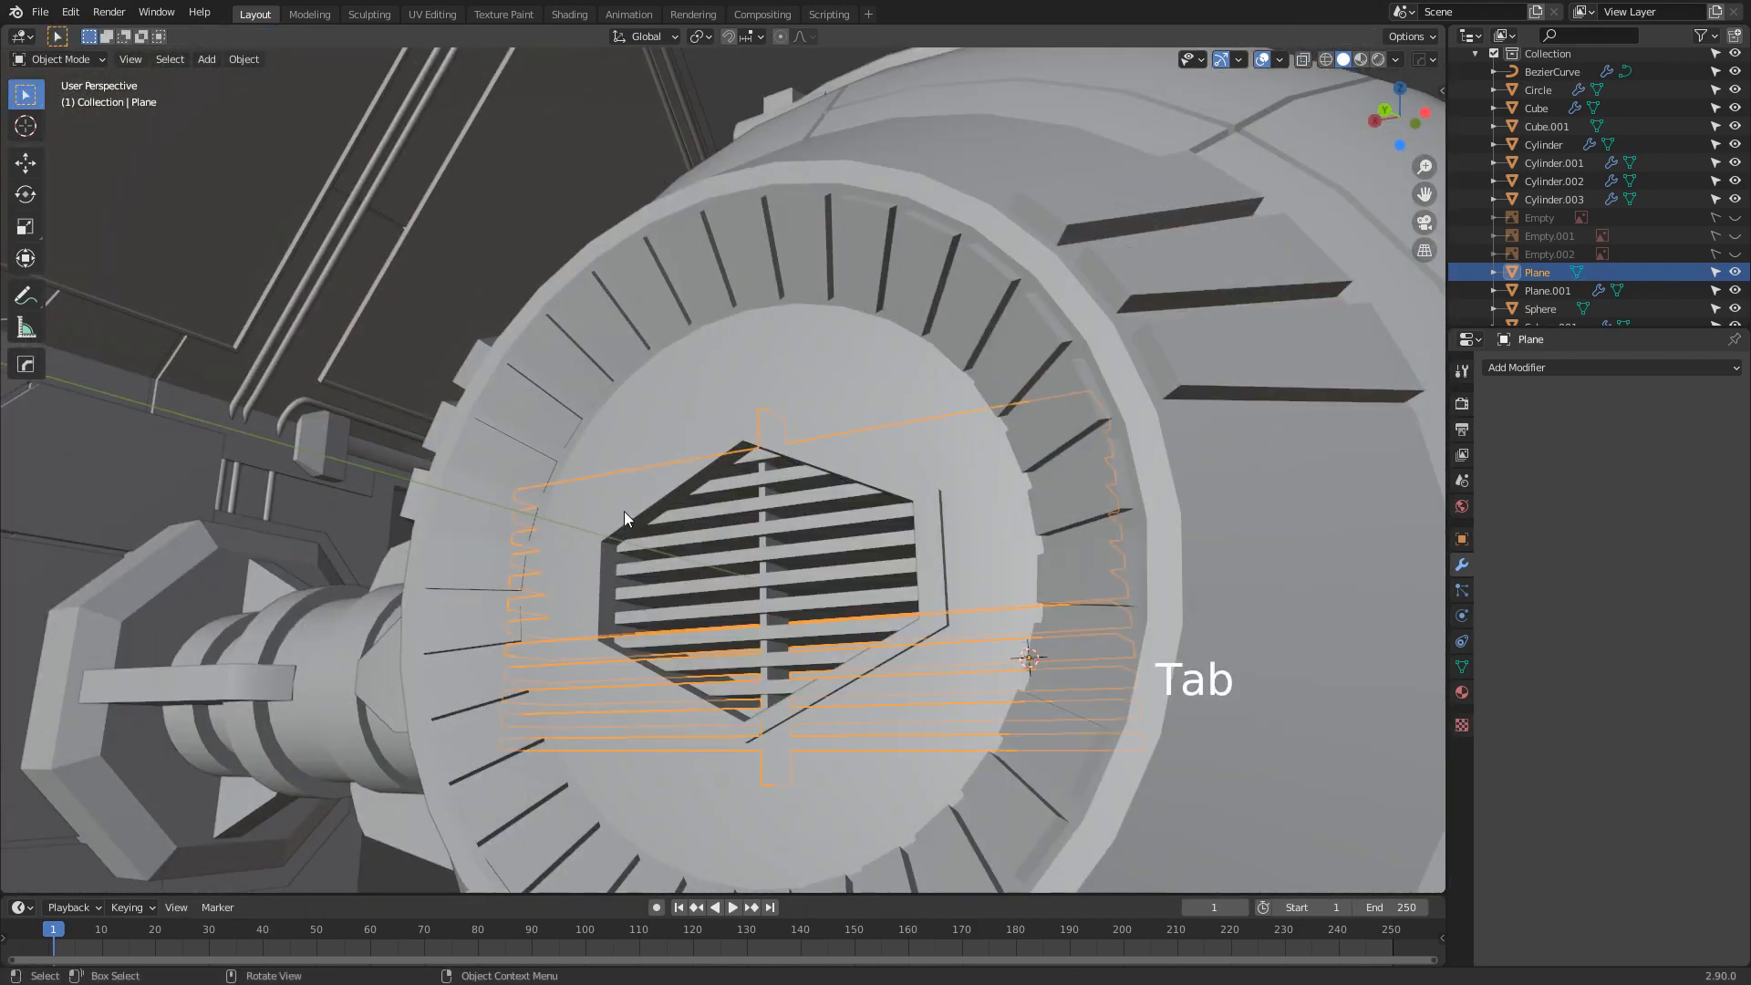
pyautogui.press('Tab')
pyautogui.press('Tab')
# Edit the Sphere object and add an edge loop around the cap's flat inner disc, slid close to the panel ring
pyautogui.click(590, 495)
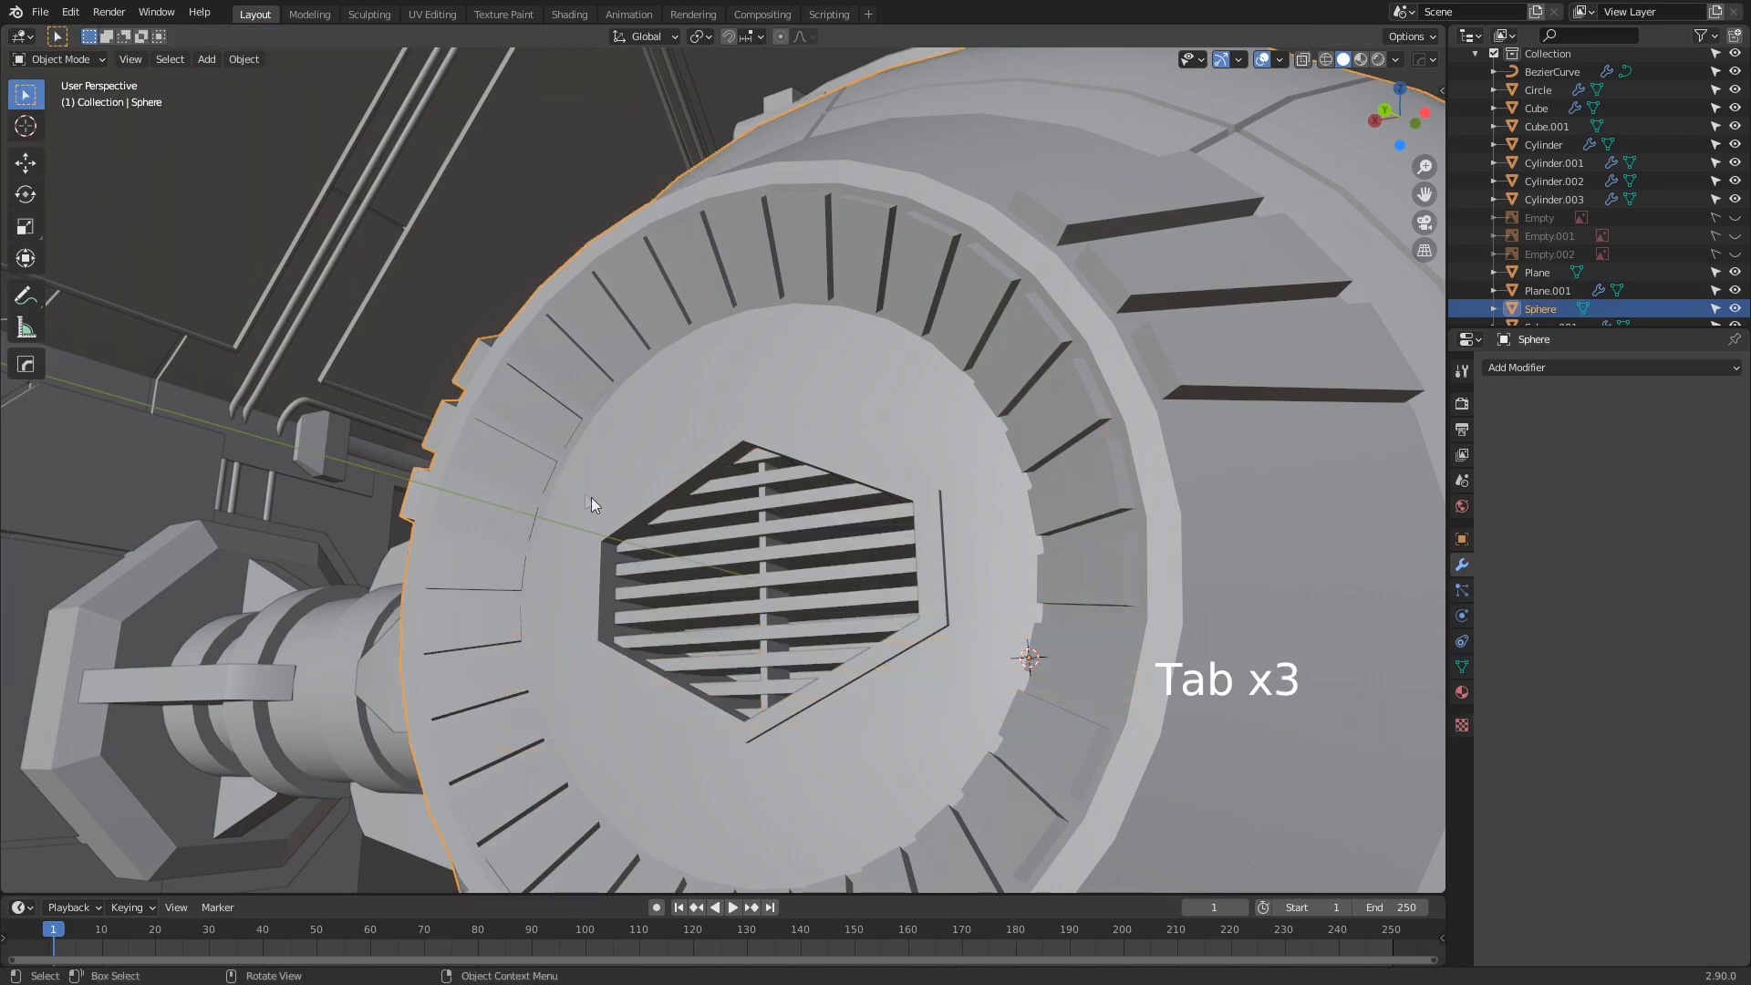
pyautogui.moveTo(591, 496); pyautogui.dragTo(686, 519, button='middle')
pyautogui.press('z')
pyautogui.click(566, 518)
pyautogui.moveTo(567, 518); pyautogui.dragTo(734, 536, button='middle')
pyautogui.press('z')
pyautogui.click(848, 547)
pyautogui.moveTo(846, 558)
pyautogui.mouseDown(button='middle')
pyautogui.moveTo(871, 569)
pyautogui.moveTo(660, 440)
pyautogui.mouseUp(button='middle')
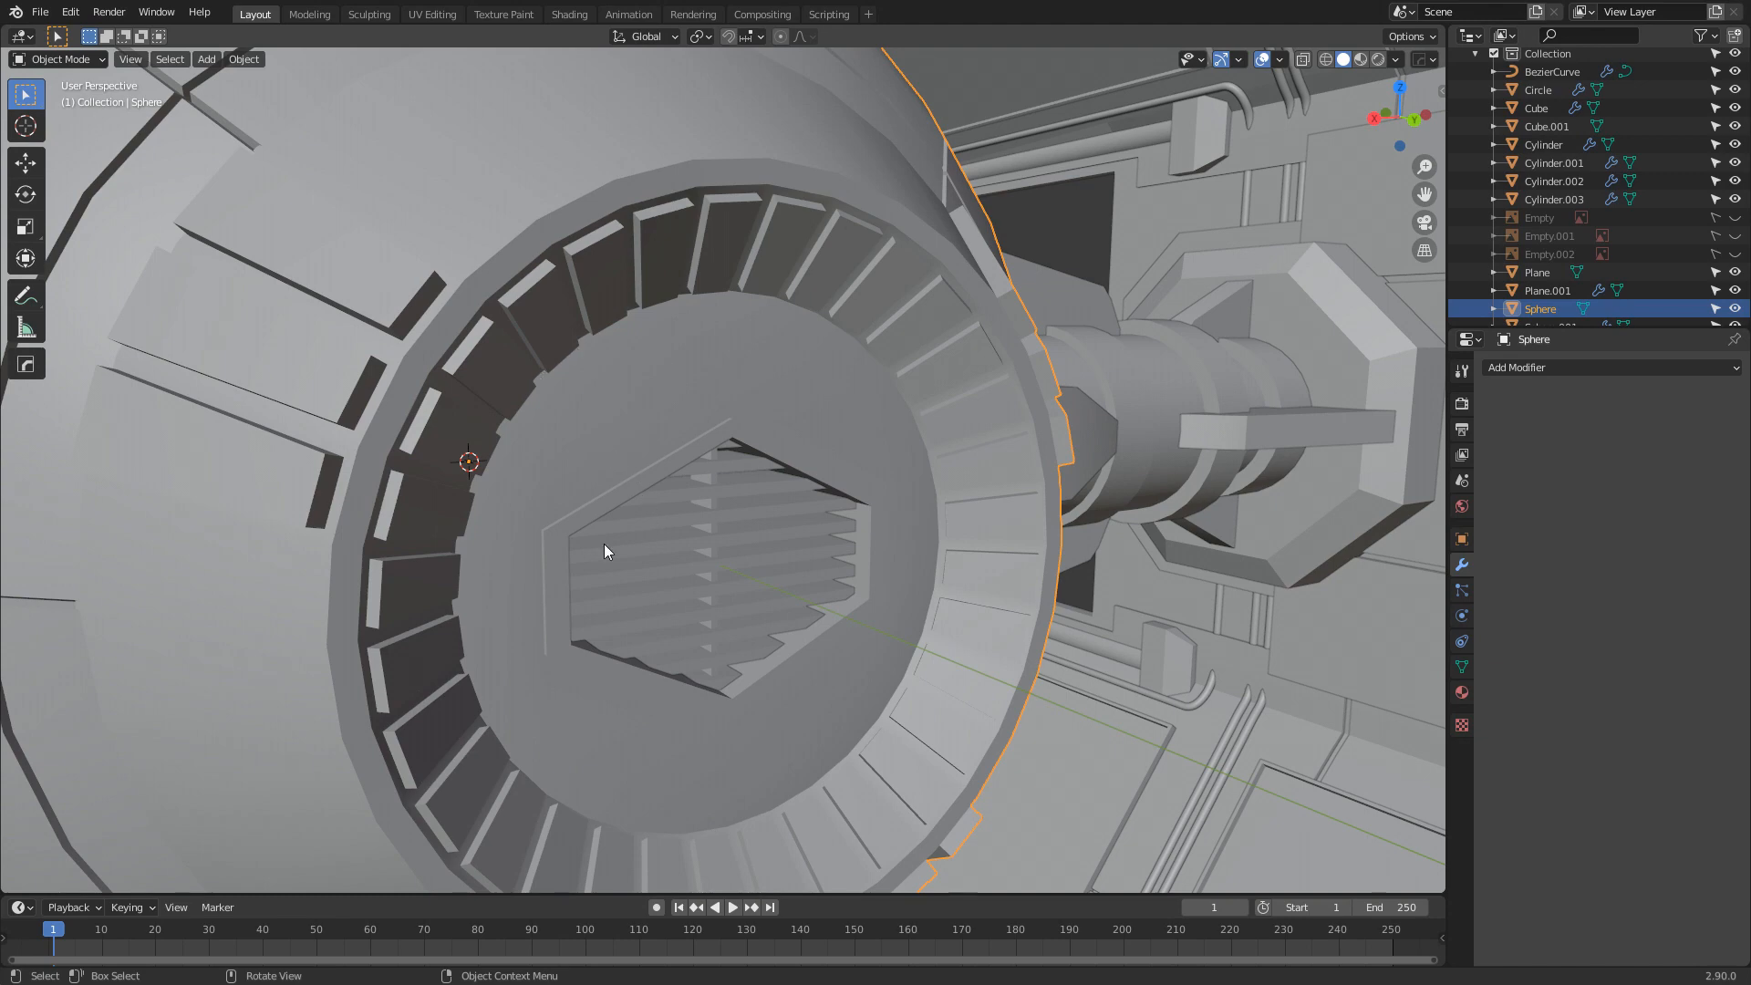
pyautogui.press('Tab')
pyautogui.press('2')
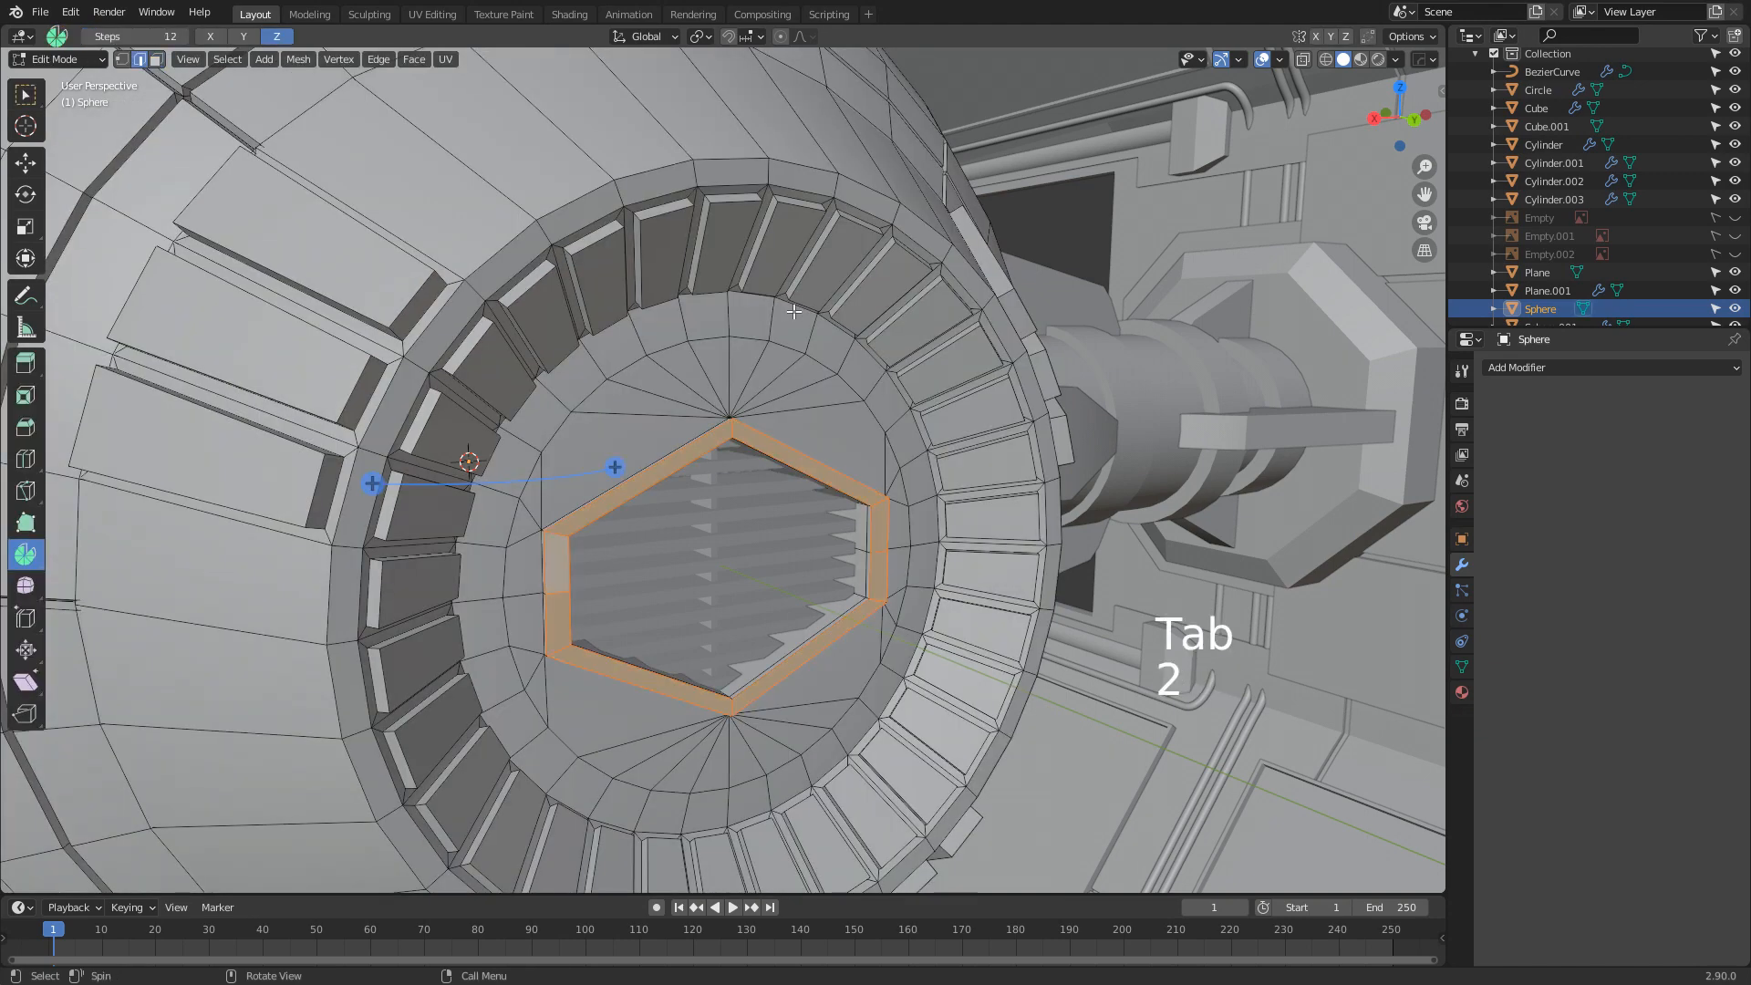
pyautogui.keyDown('alt'); pyautogui.click(796, 304); pyautogui.keyUp('alt')
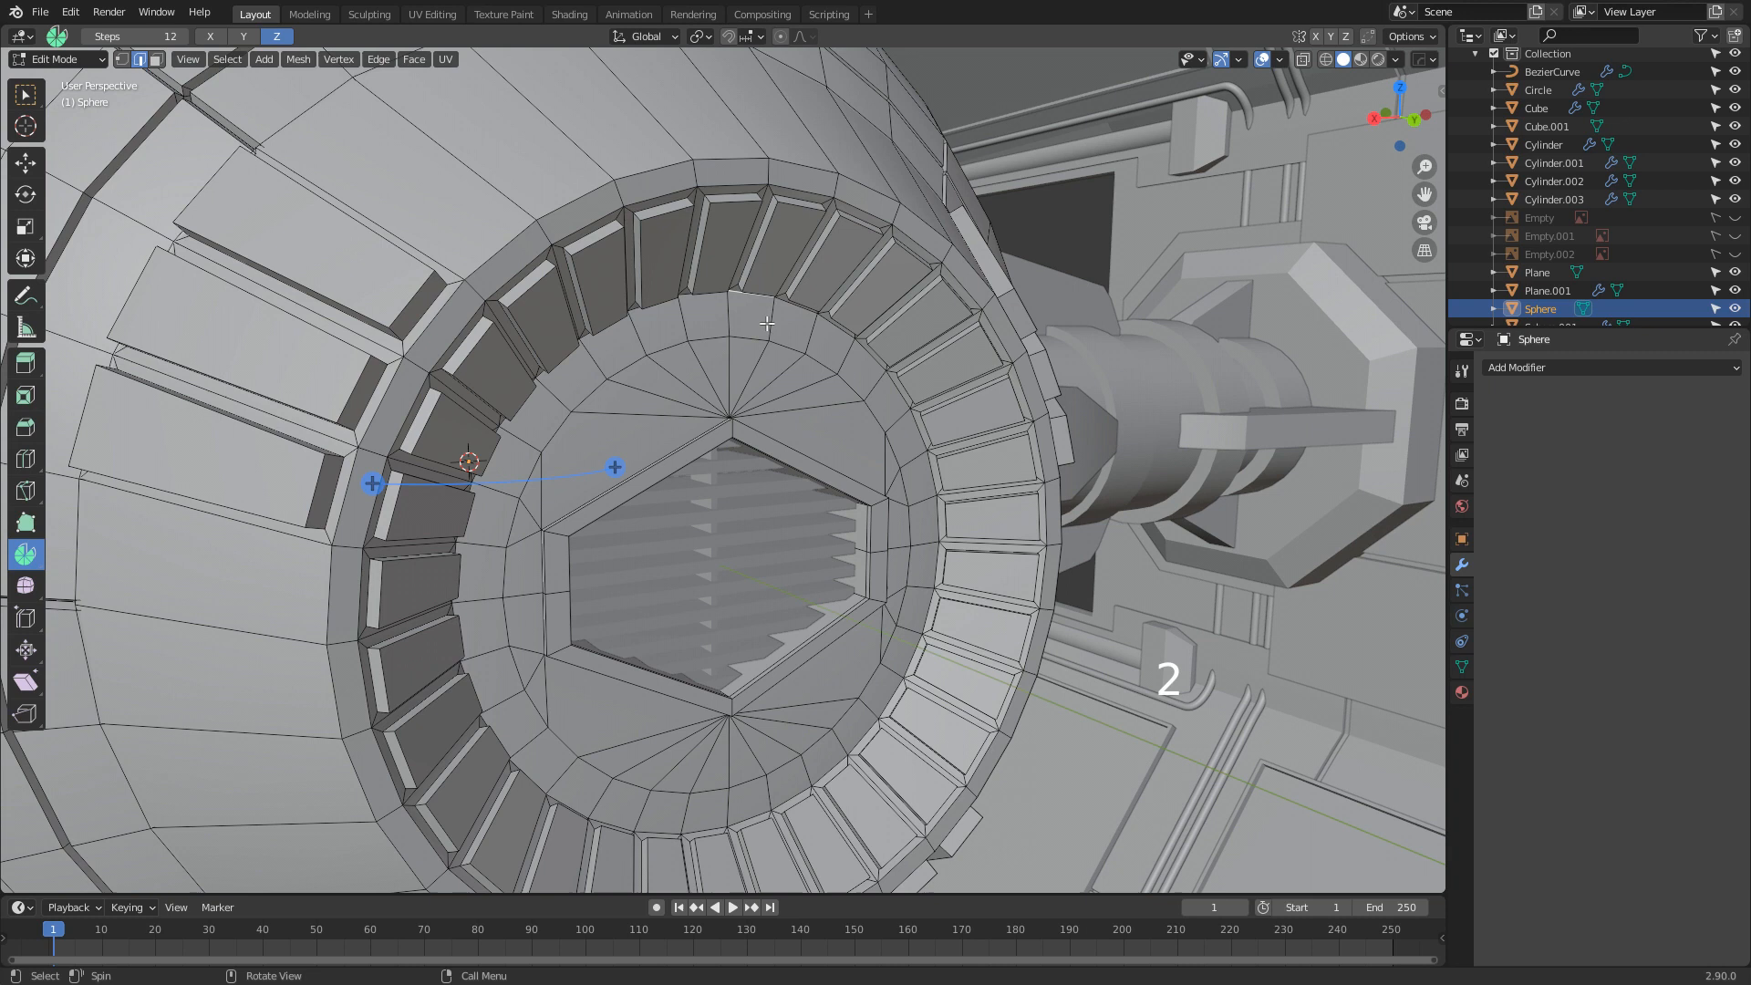
pyautogui.hotkey('ctrl', 'r')
pyautogui.click(792, 323)
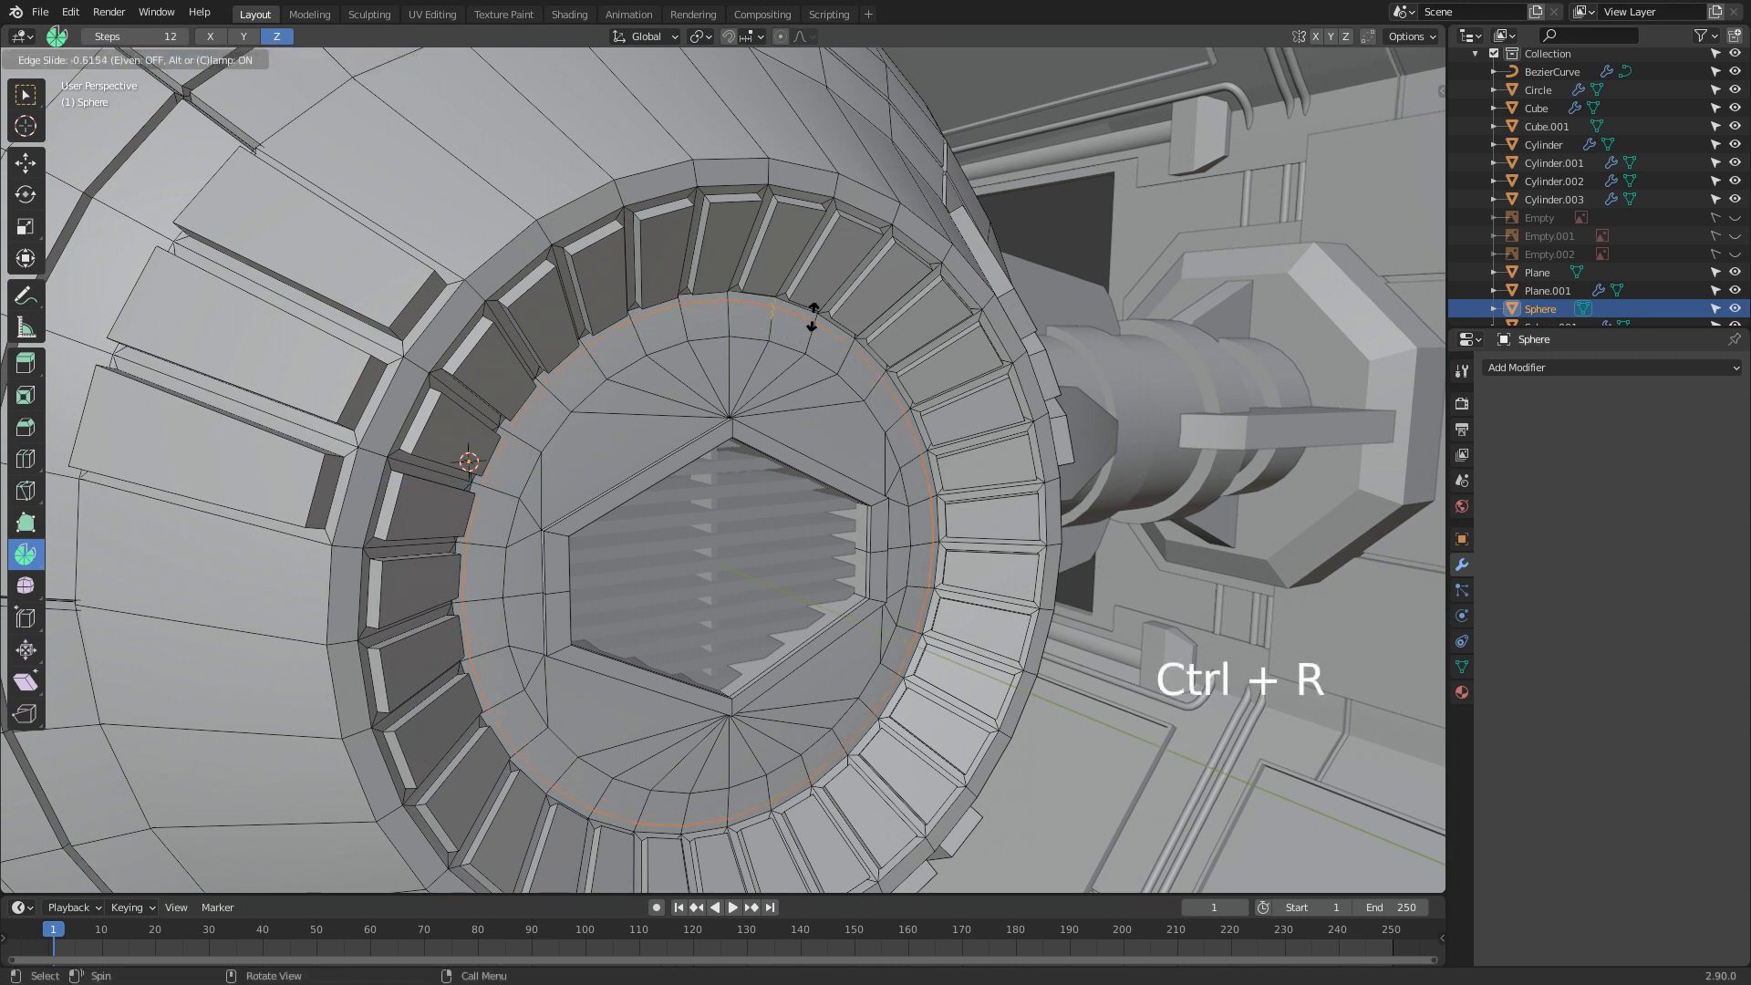
pyautogui.click(812, 316)
pyautogui.press('ctrl+KP_Add')
pyautogui.press('ctrl+KP_Add')
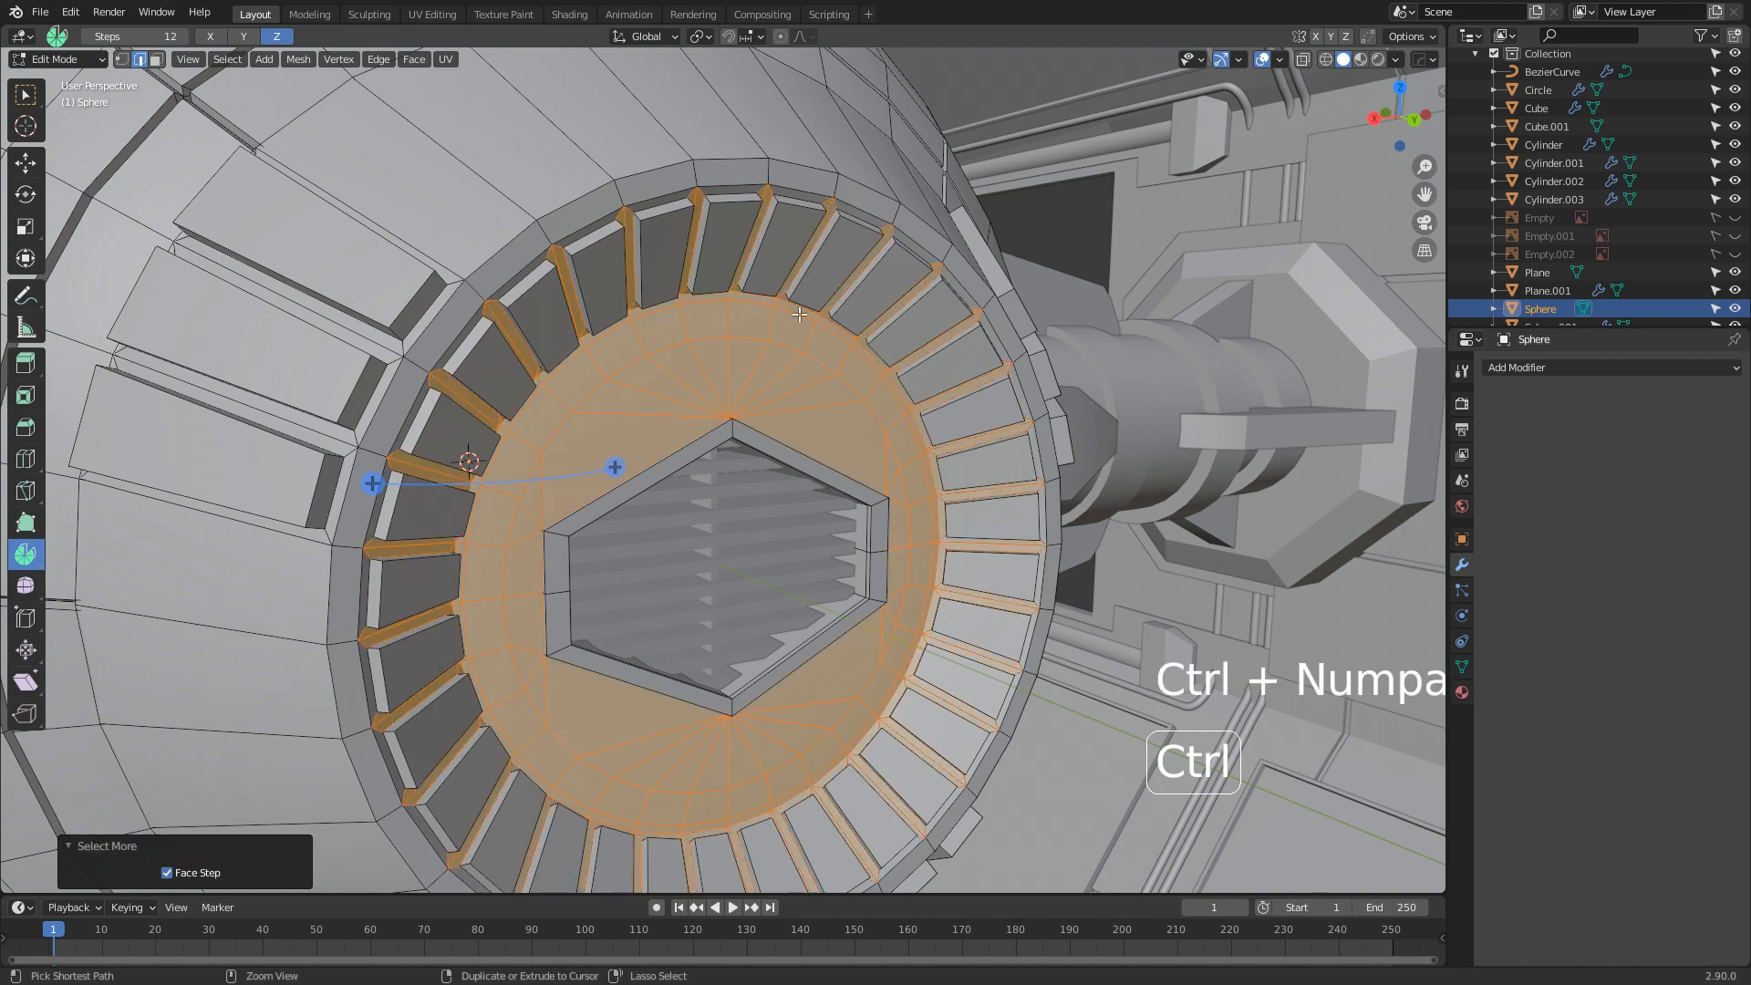
pyautogui.hotkey('ctrl', 'z')
pyautogui.hotkey('ctrl', 'z')
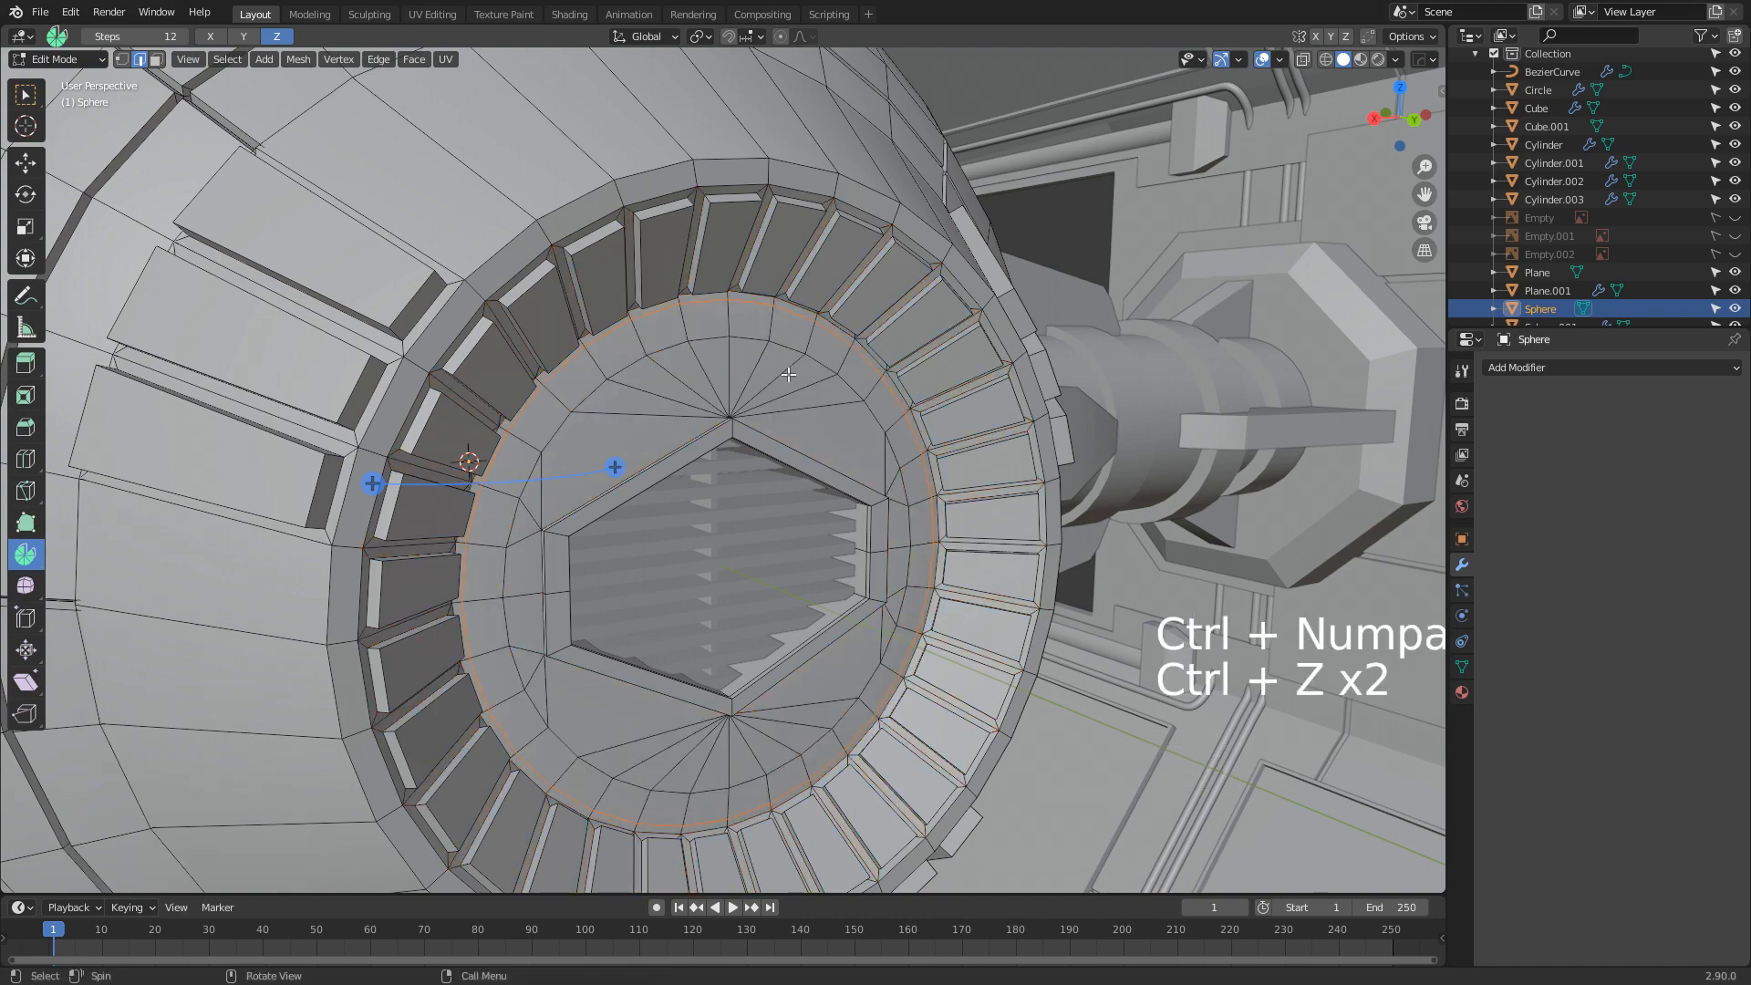
# Examine the rear cap and its edge loop in perspective and straight from the back
pyautogui.press('Tab')
pyautogui.scroll(-6, 788, 374)
pyautogui.moveTo(774, 507); pyautogui.dragTo(737, 495, button='middle')
pyautogui.scroll(3, 841, 518)
pyautogui.press('Tab')
pyautogui.moveTo(841, 524); pyautogui.dragTo(743, 553, button='middle')
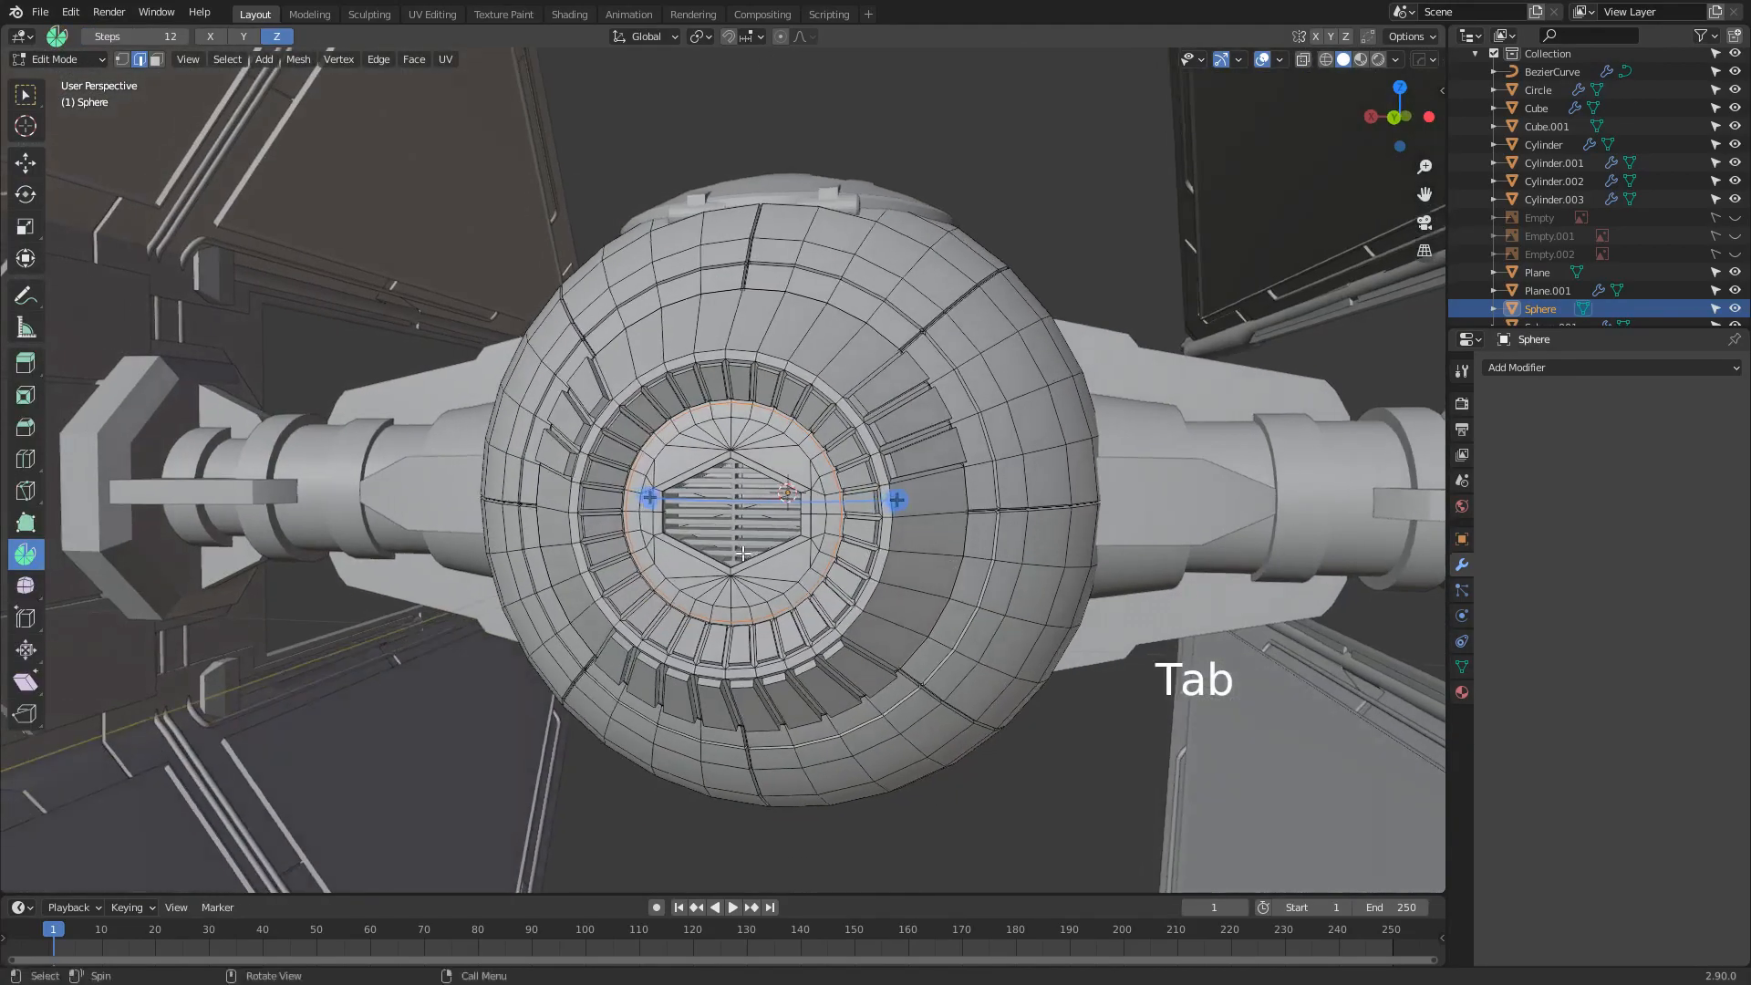
pyautogui.scroll(2, 743, 554)
pyautogui.press('KP_3')
pyautogui.press('KP_1')
pyautogui.press('ctrl+KP_1')
pyautogui.scroll(3, 713, 505)
# In wireframe, select the cockpit ball's outer shell with its linked geometry and hide it
pyautogui.press('z')
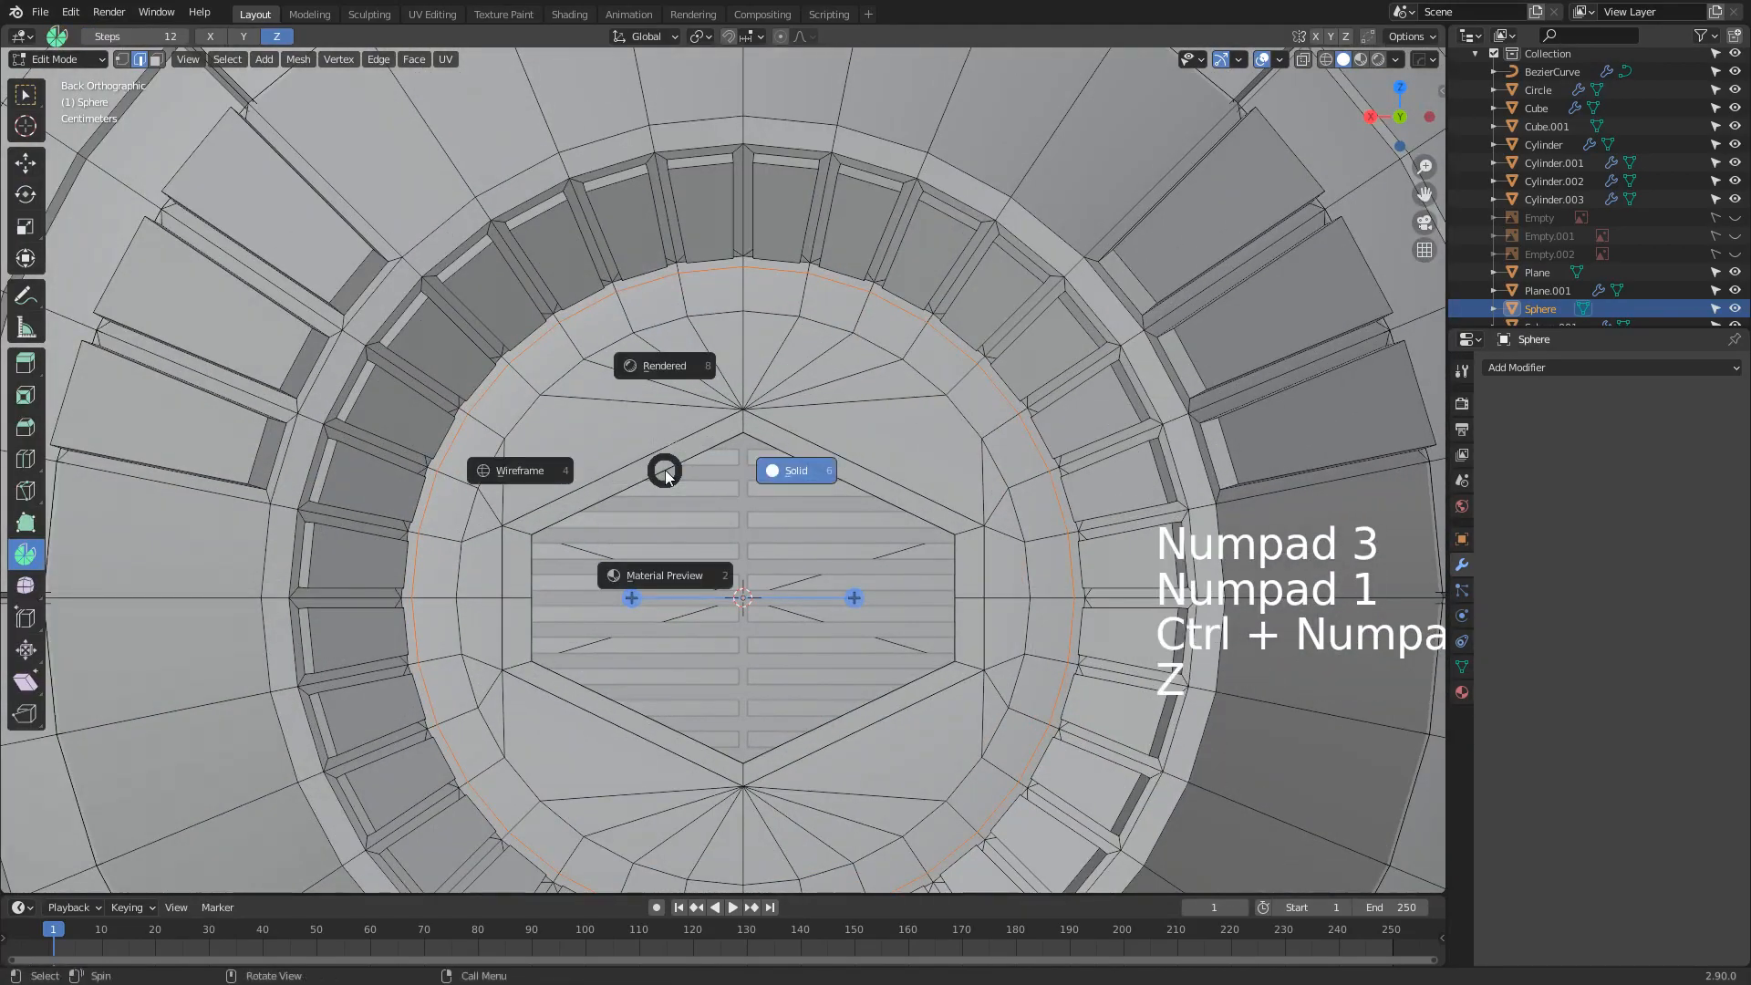
pyautogui.click(603, 506)
pyautogui.scroll(-5, 598, 496)
pyautogui.press('a')
pyautogui.moveTo(597, 495)
pyautogui.mouseDown(button='middle')
pyautogui.moveTo(342, 286)
pyautogui.moveTo(518, 298)
pyautogui.mouseUp(button='middle')
pyautogui.scroll(-3, 392, 296)
pyautogui.press('c')
pyautogui.moveTo(551, 208)
pyautogui.mouseDown()
pyautogui.moveTo(494, 715)
pyautogui.moveTo(418, 195)
pyautogui.mouseUp()
pyautogui.rightClick(418, 195)
pyautogui.hotkey('ctrl', 'l')
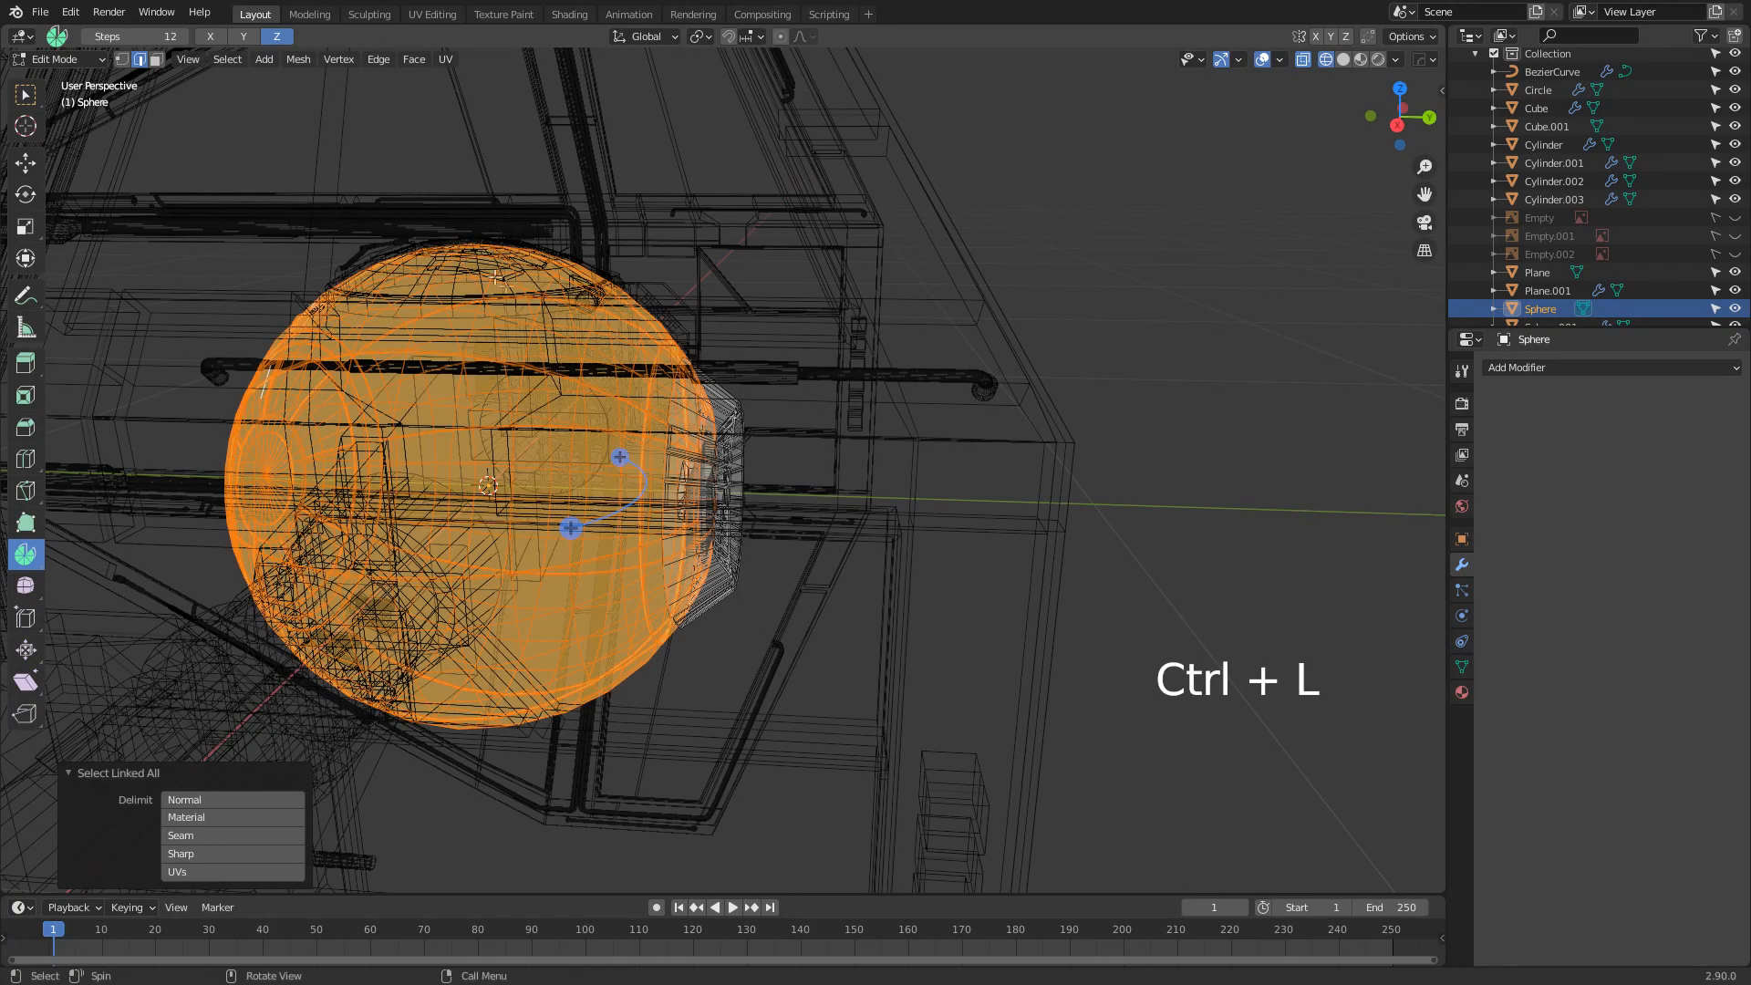
pyautogui.press('h')
# In back view, select the vertices of the hexagonal recess frame and scale them to 1.105
pyautogui.moveTo(497, 278); pyautogui.dragTo(711, 547, button='middle')
pyautogui.scroll(3, 712, 547)
pyautogui.press('KP_3')
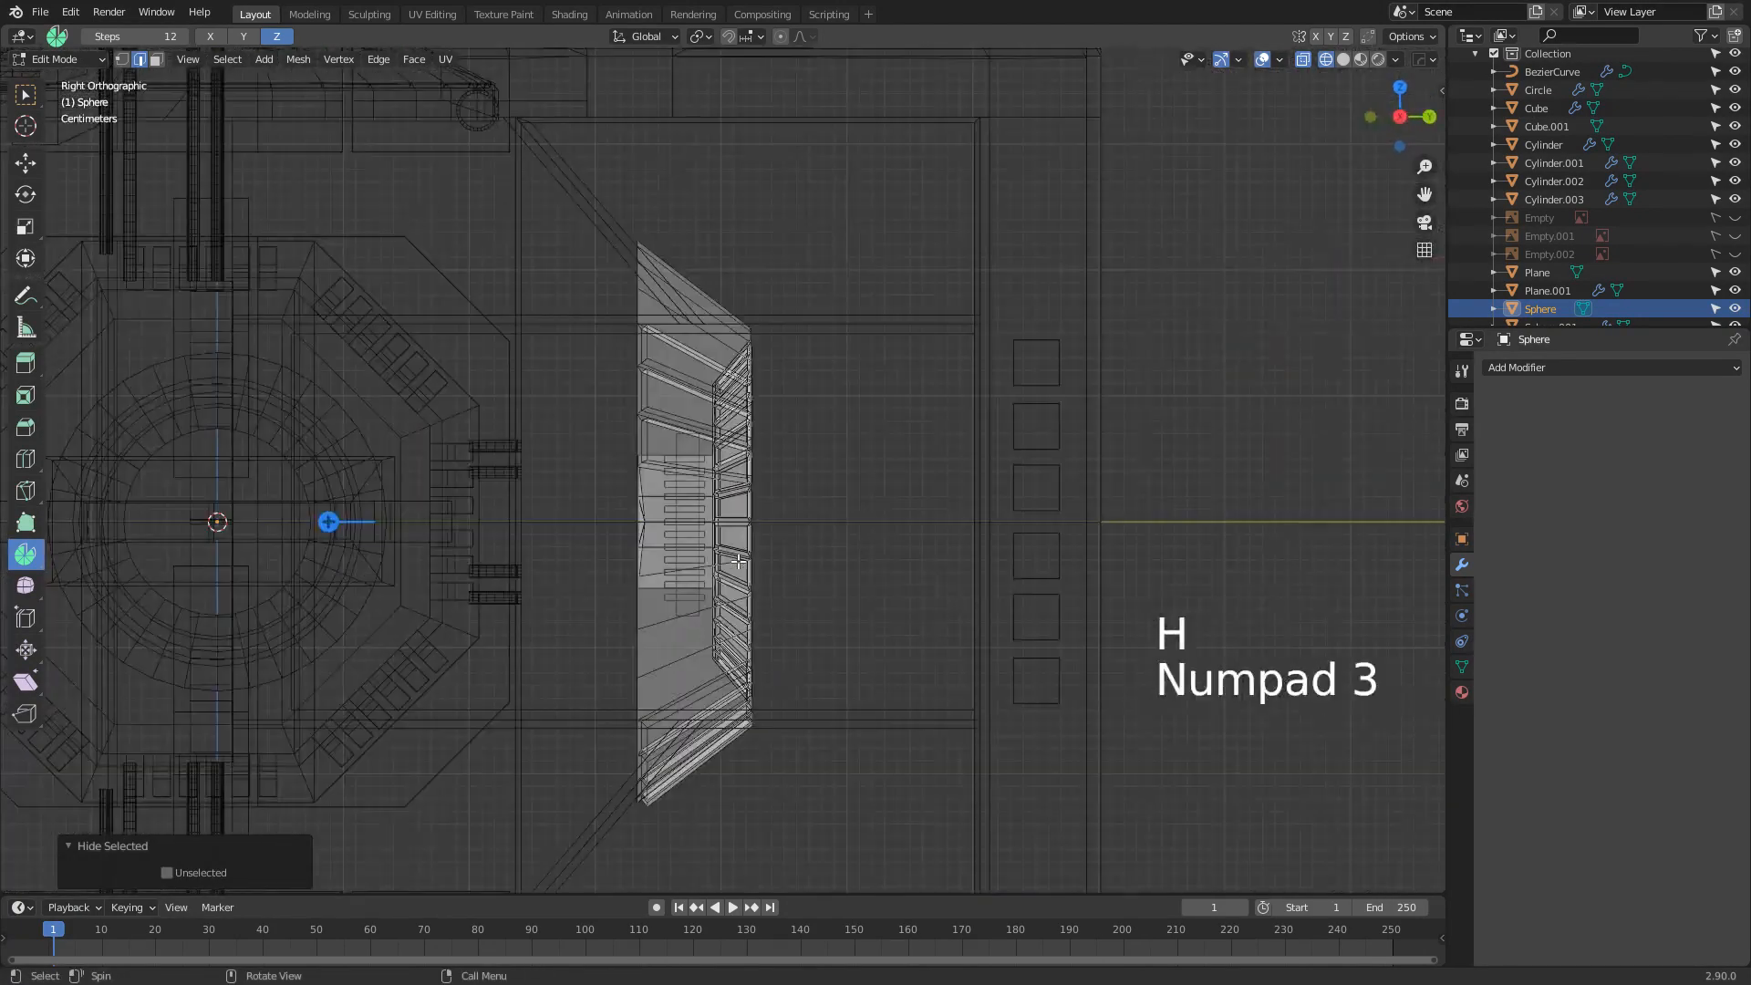
pyautogui.press('KP_1')
pyautogui.press('ctrl+KP_1')
pyautogui.scroll(4, 738, 562)
pyautogui.keyDown('shift'); pyautogui.moveTo(739, 564); pyautogui.dragTo(675, 509, button='middle'); pyautogui.keyUp('shift')
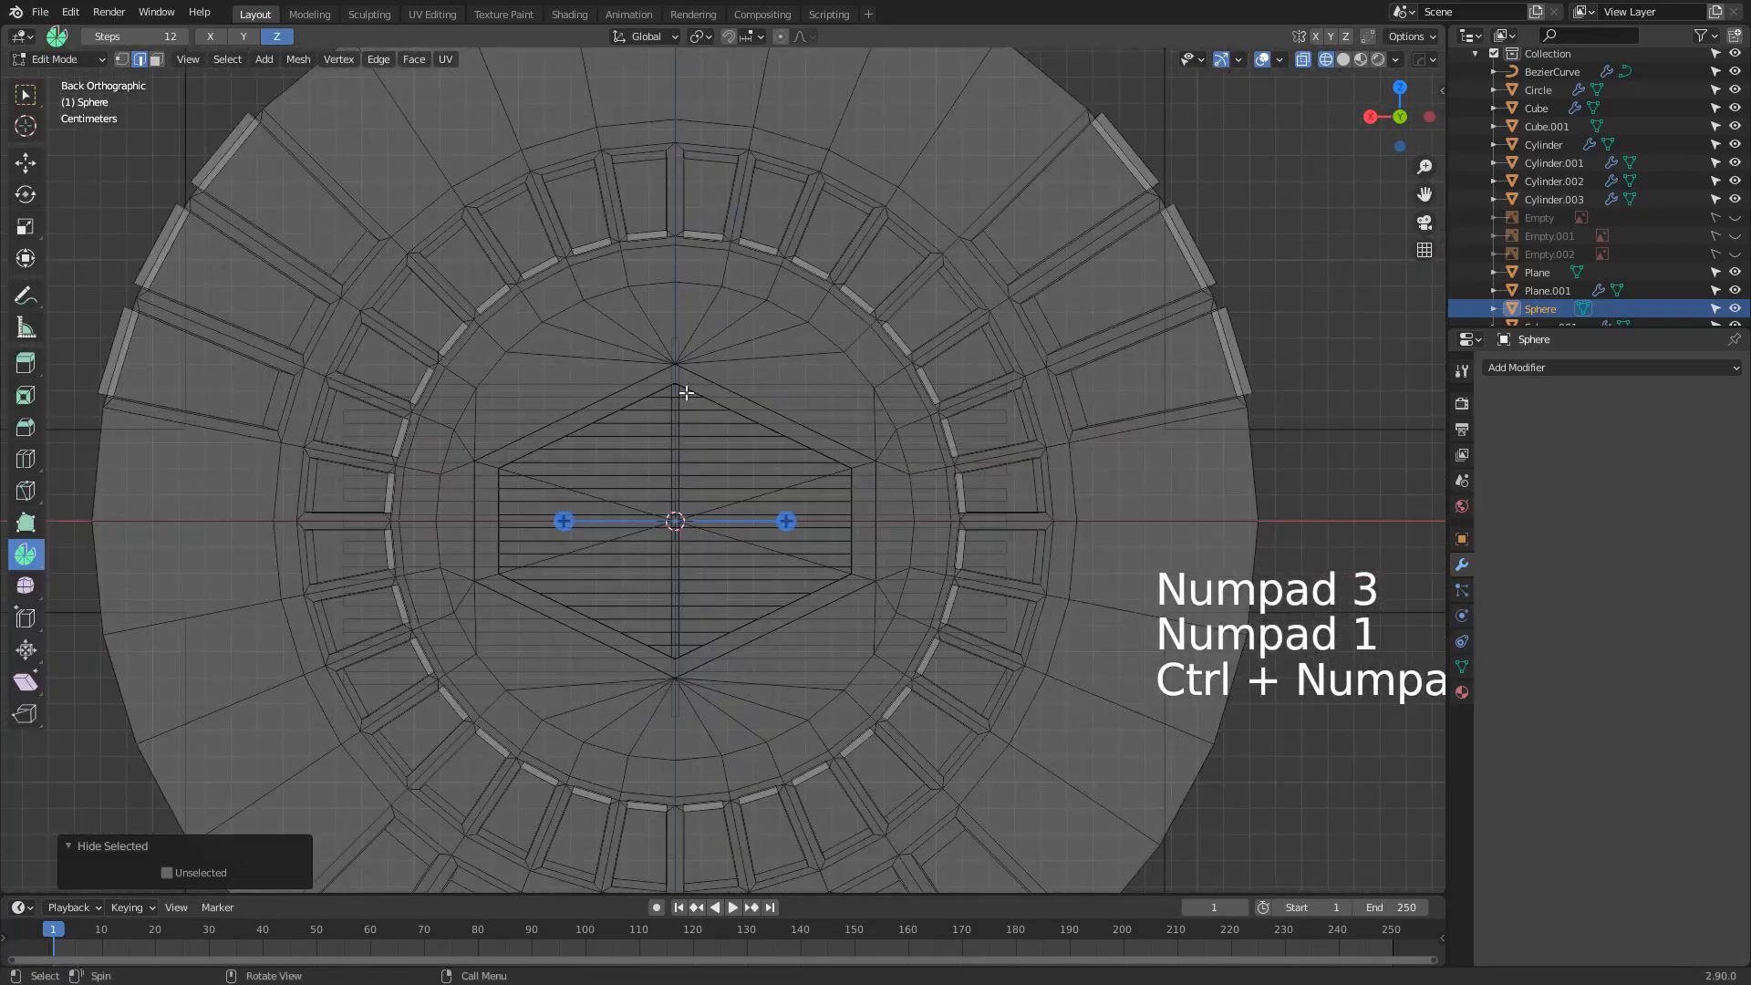
pyautogui.click(686, 393)
pyautogui.press('c')
pyautogui.moveTo(735, 439)
pyautogui.mouseDown()
pyautogui.moveTo(730, 393)
pyautogui.moveTo(570, 424)
pyautogui.moveTo(511, 465)
pyautogui.moveTo(590, 511)
pyautogui.mouseUp()
pyautogui.click(508, 478)
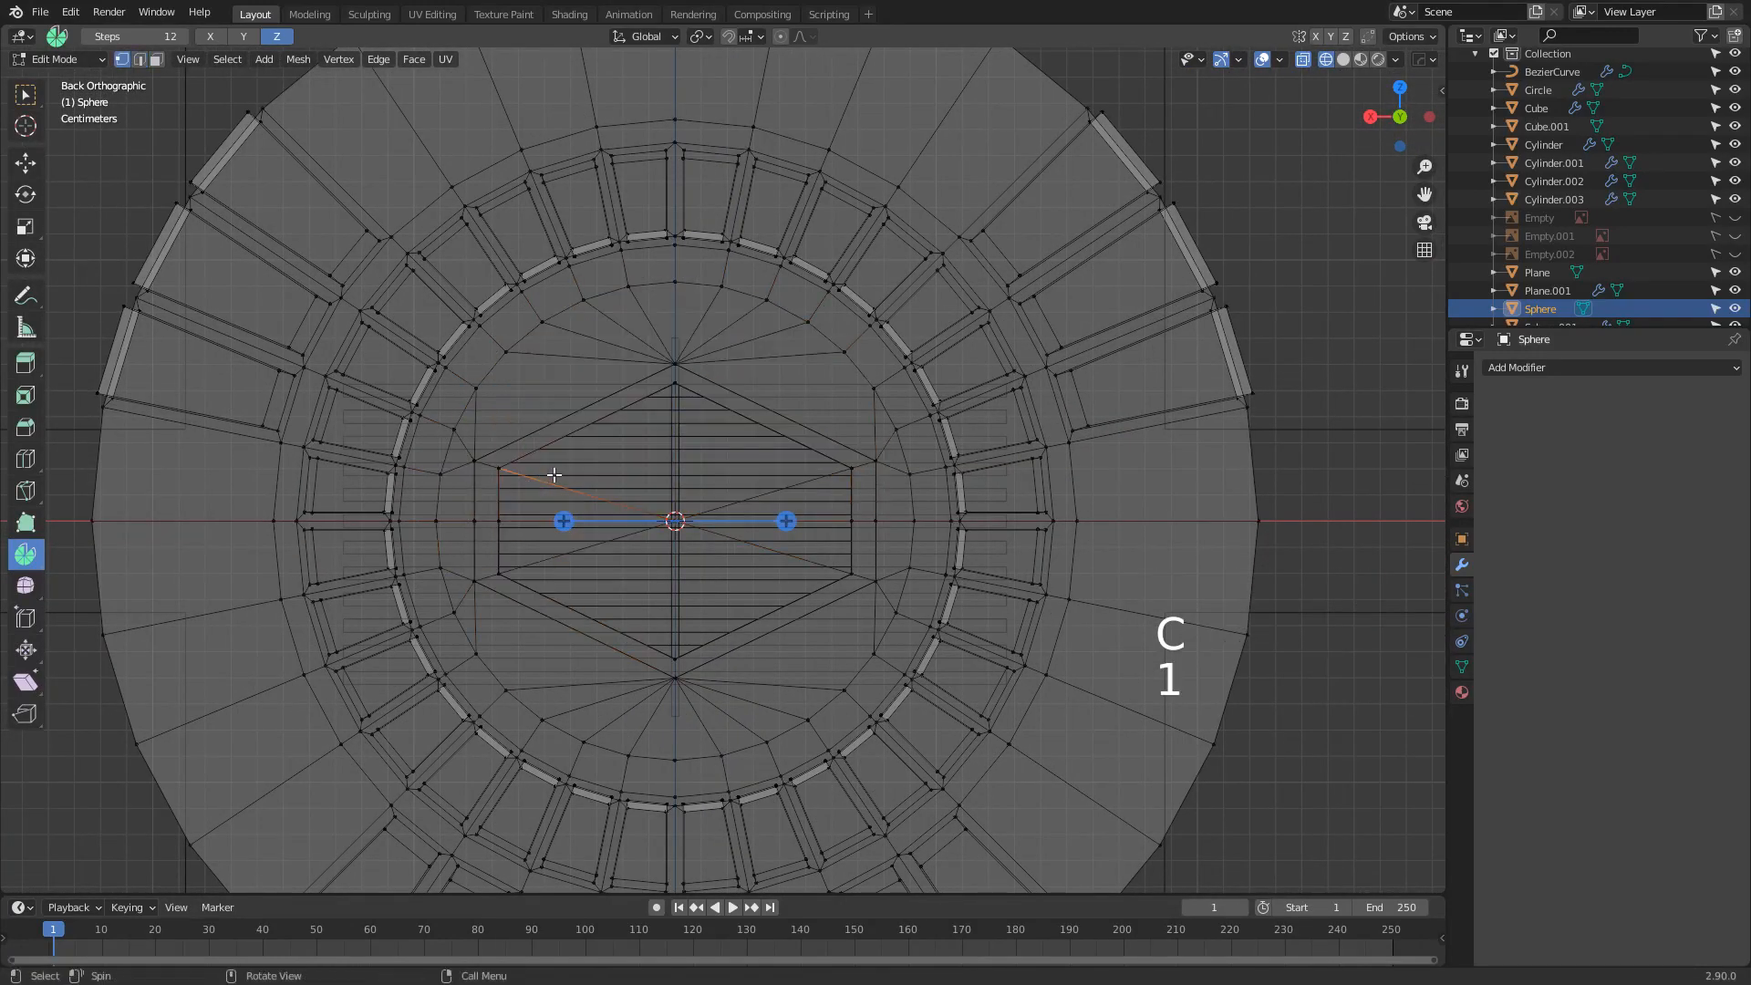
pyautogui.press('c')
pyautogui.click(670, 397)
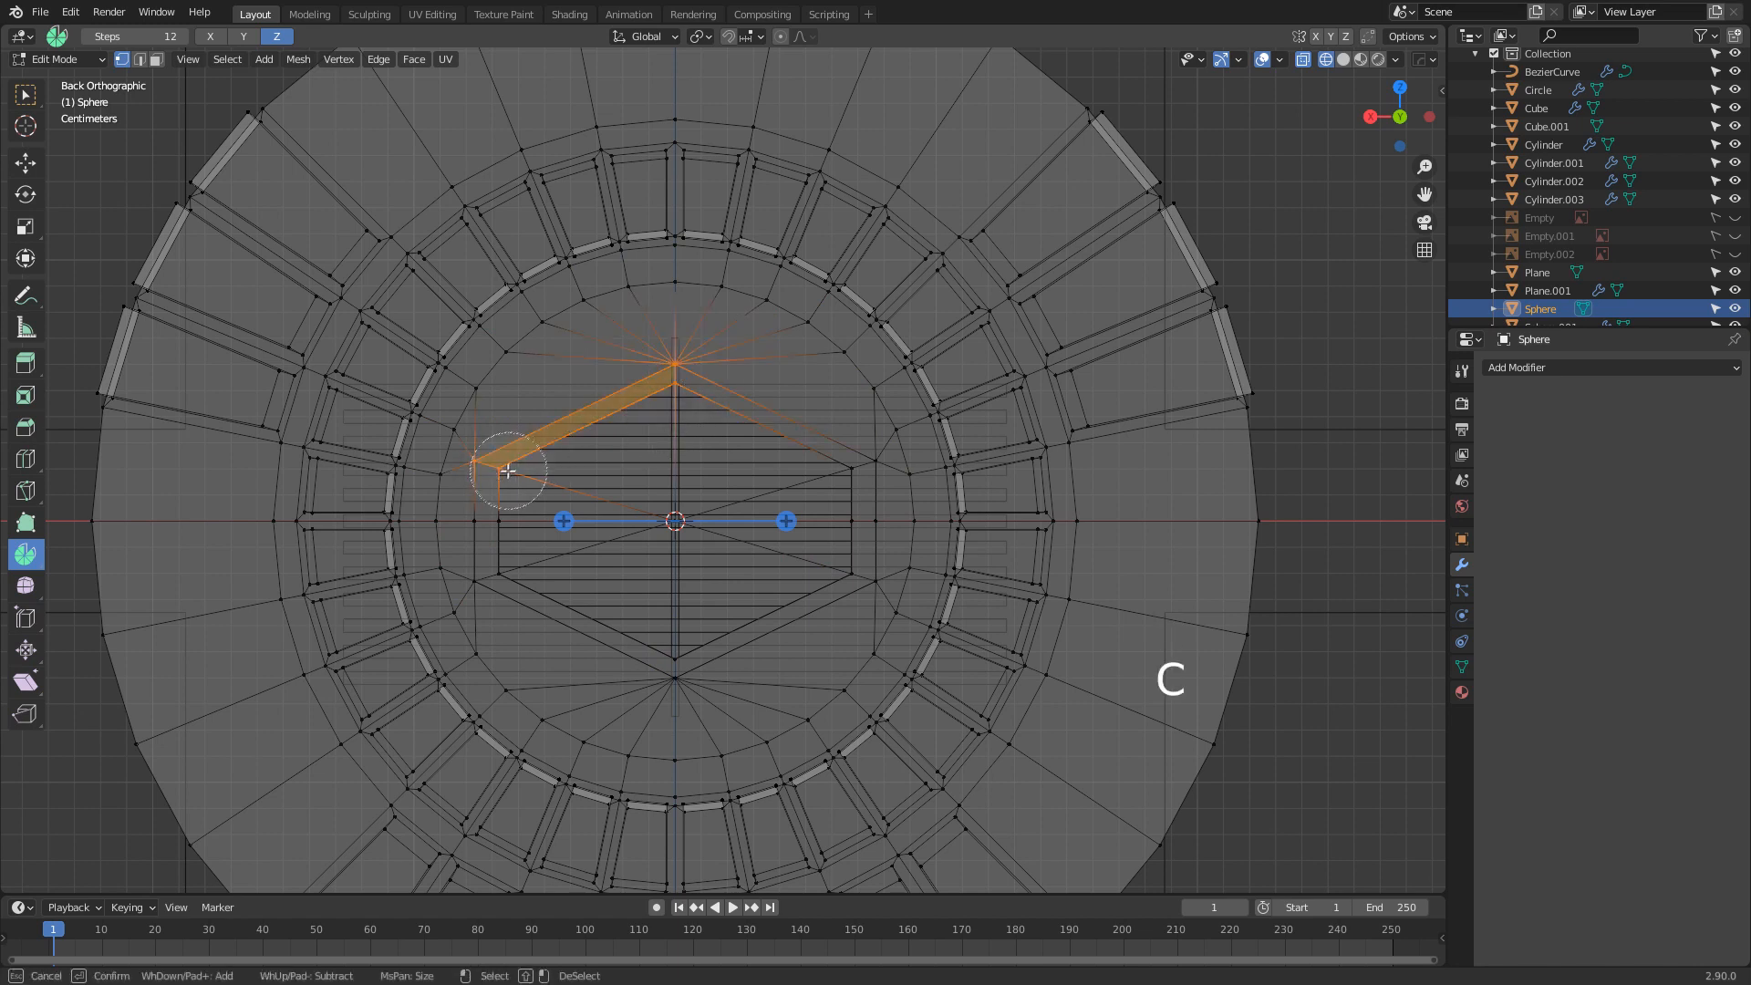
pyautogui.moveTo(500, 550)
pyautogui.mouseDown()
pyautogui.moveTo(629, 630)
pyautogui.moveTo(748, 612)
pyautogui.moveTo(848, 538)
pyautogui.moveTo(843, 477)
pyautogui.mouseUp()
pyautogui.press('s')
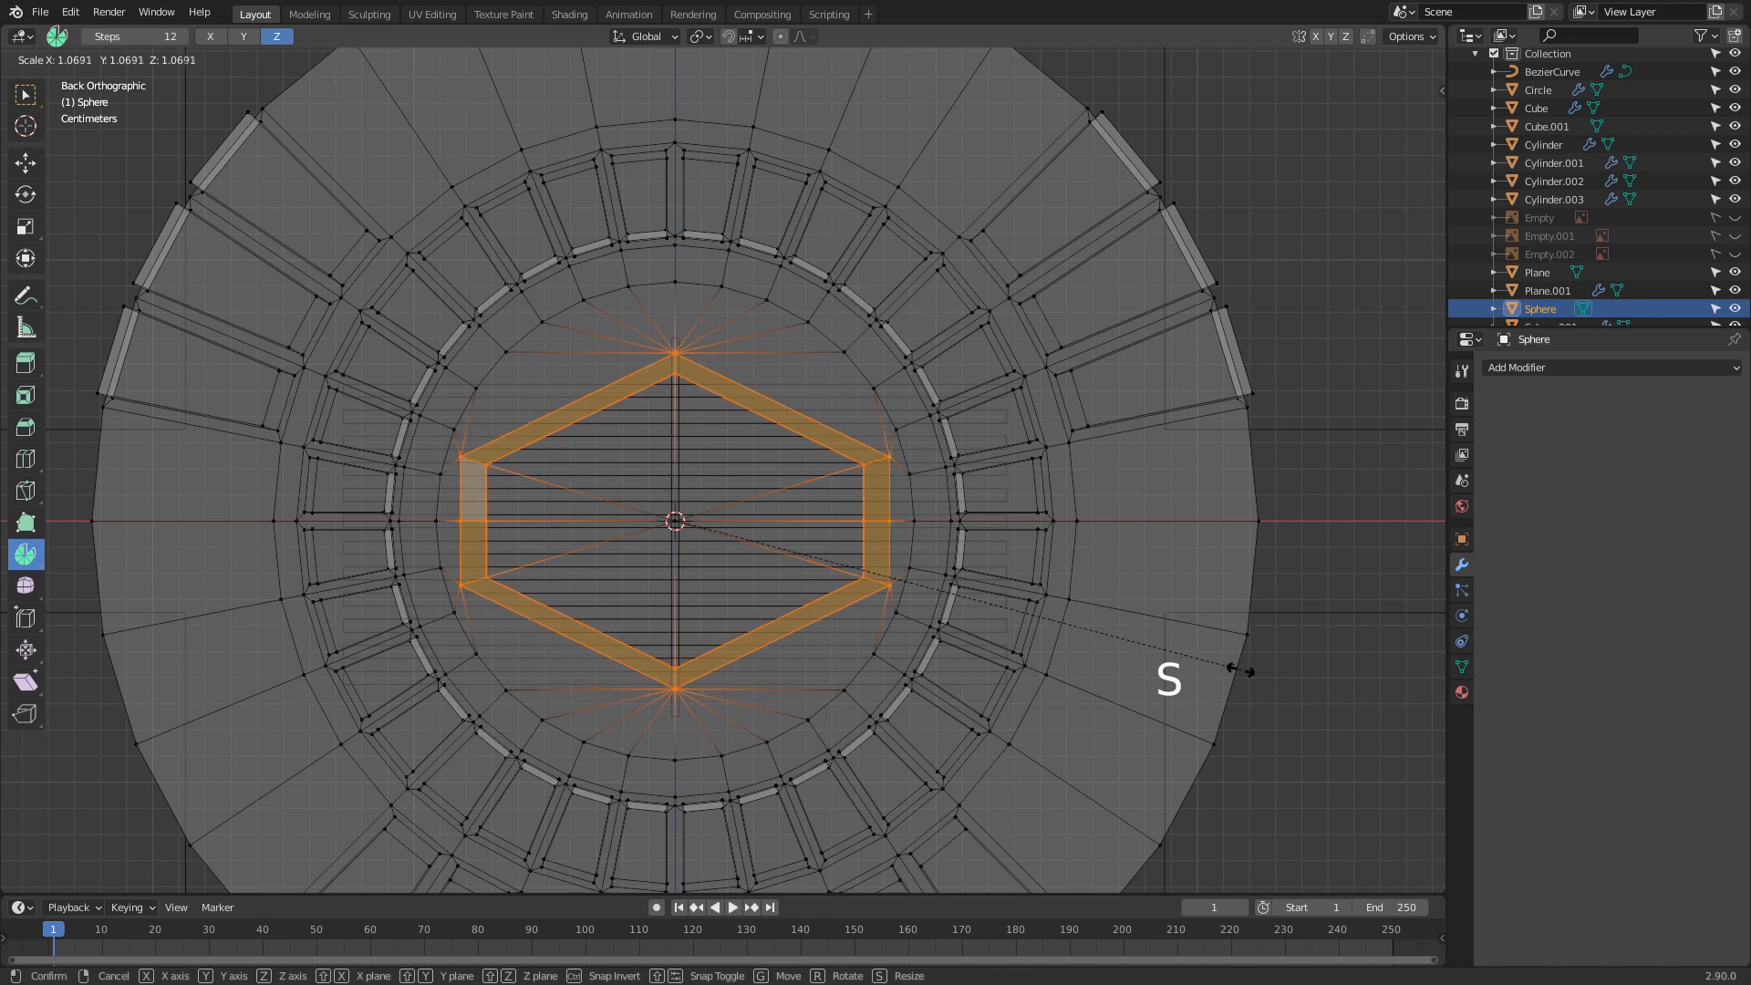
pyautogui.click(1255, 672)
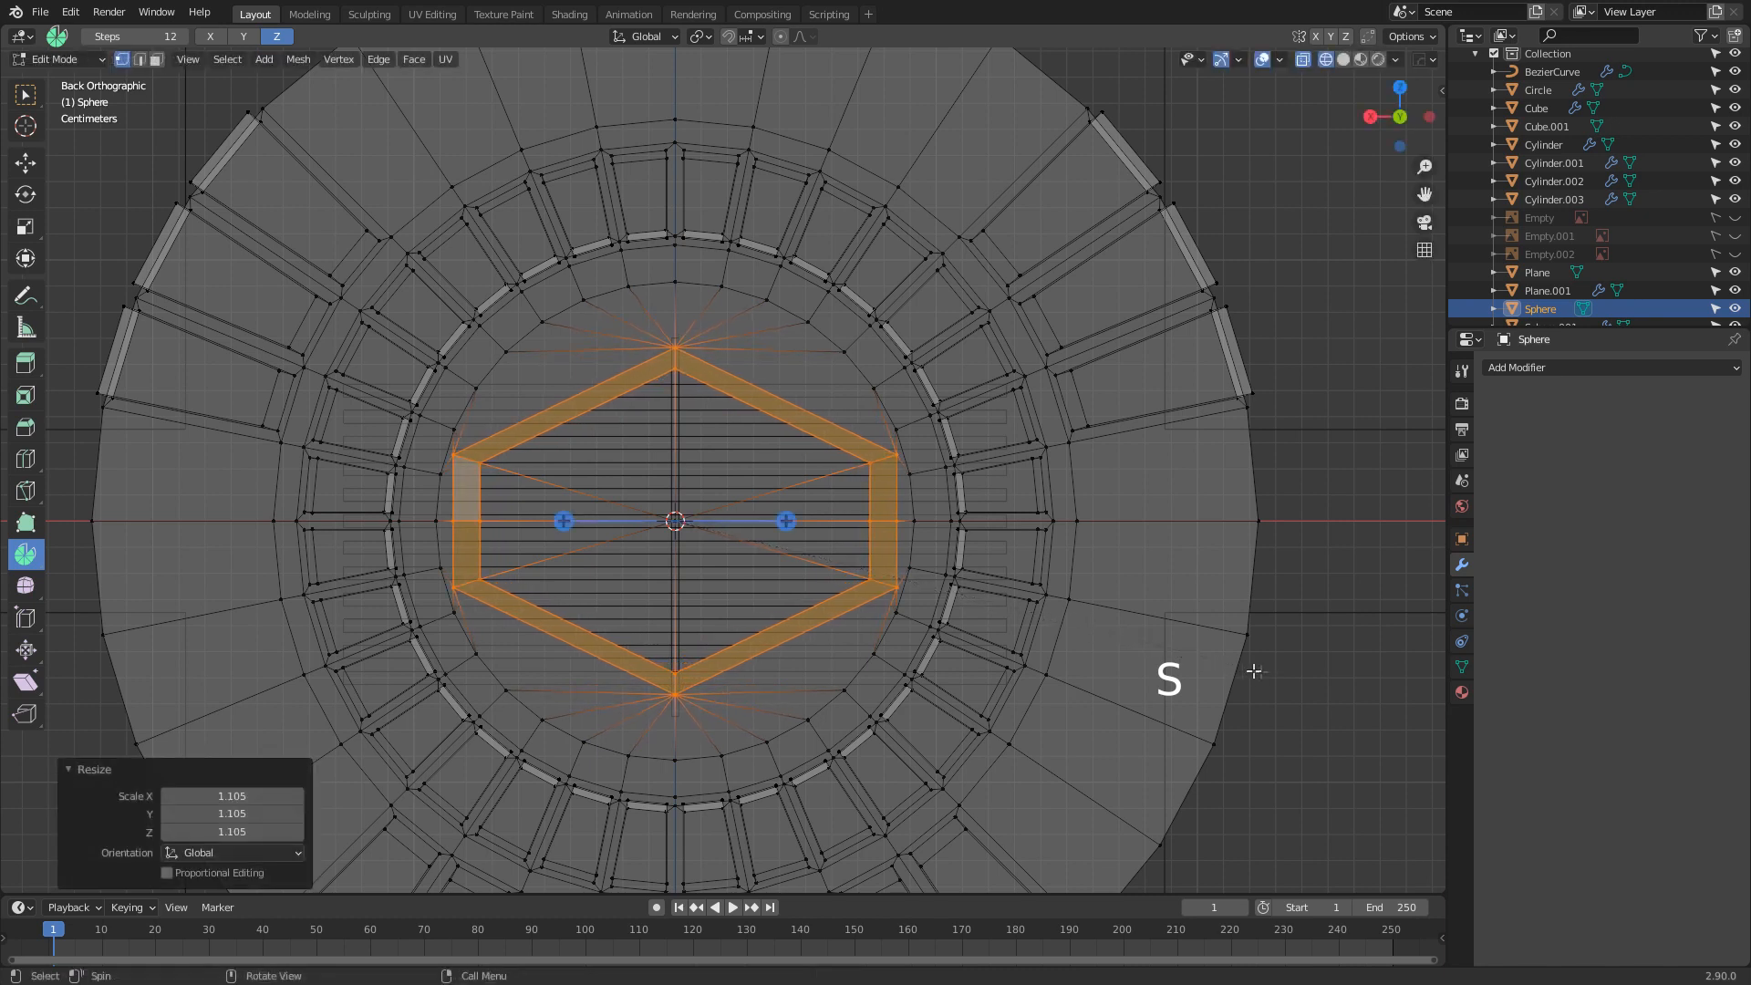
# Add the disc ring around the hexagonal frame to the selection, scale it up to about 1.09, and return to solid shading in Object Mode
pyautogui.keyDown('alt'); pyautogui.keyDown('shift'); pyautogui.click(452, 408); pyautogui.keyUp('shift'); pyautogui.keyUp('alt')
pyautogui.press('s')
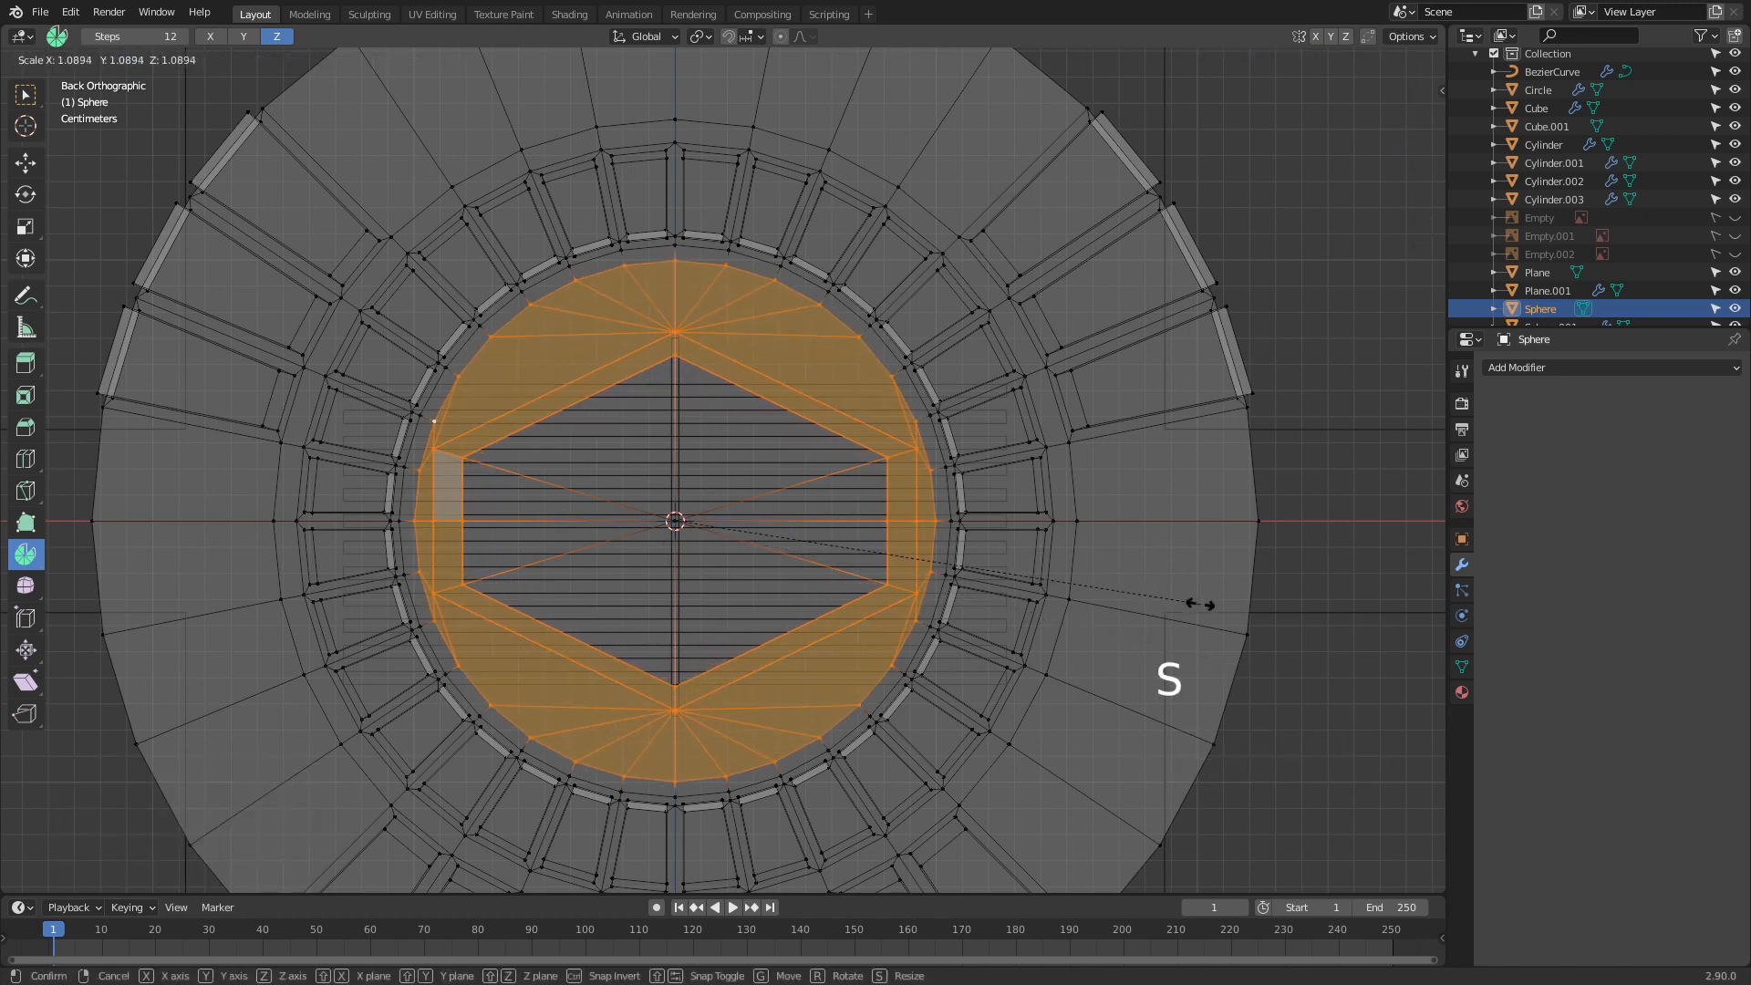
pyautogui.press('z')
pyautogui.press('Tab')
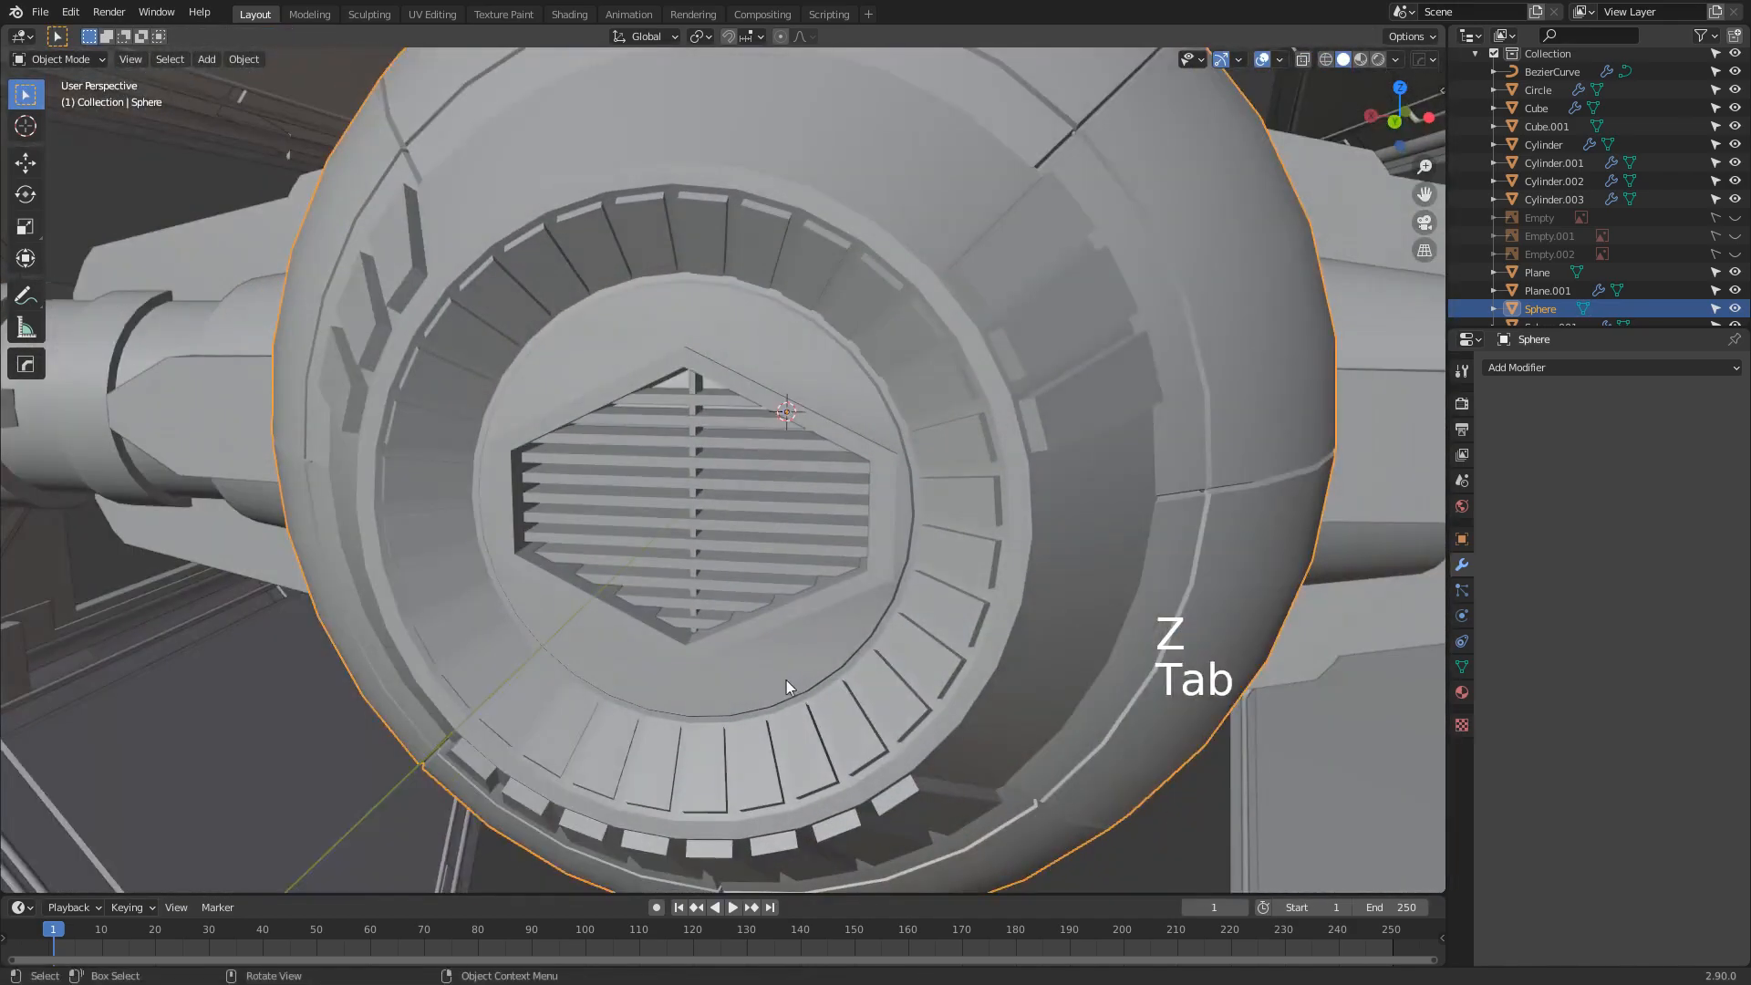
pyautogui.scroll(3, 775, 666)
pyautogui.moveTo(776, 666); pyautogui.dragTo(821, 590, button='middle')
pyautogui.moveTo(840, 675); pyautogui.dragTo(885, 414, button='middle')
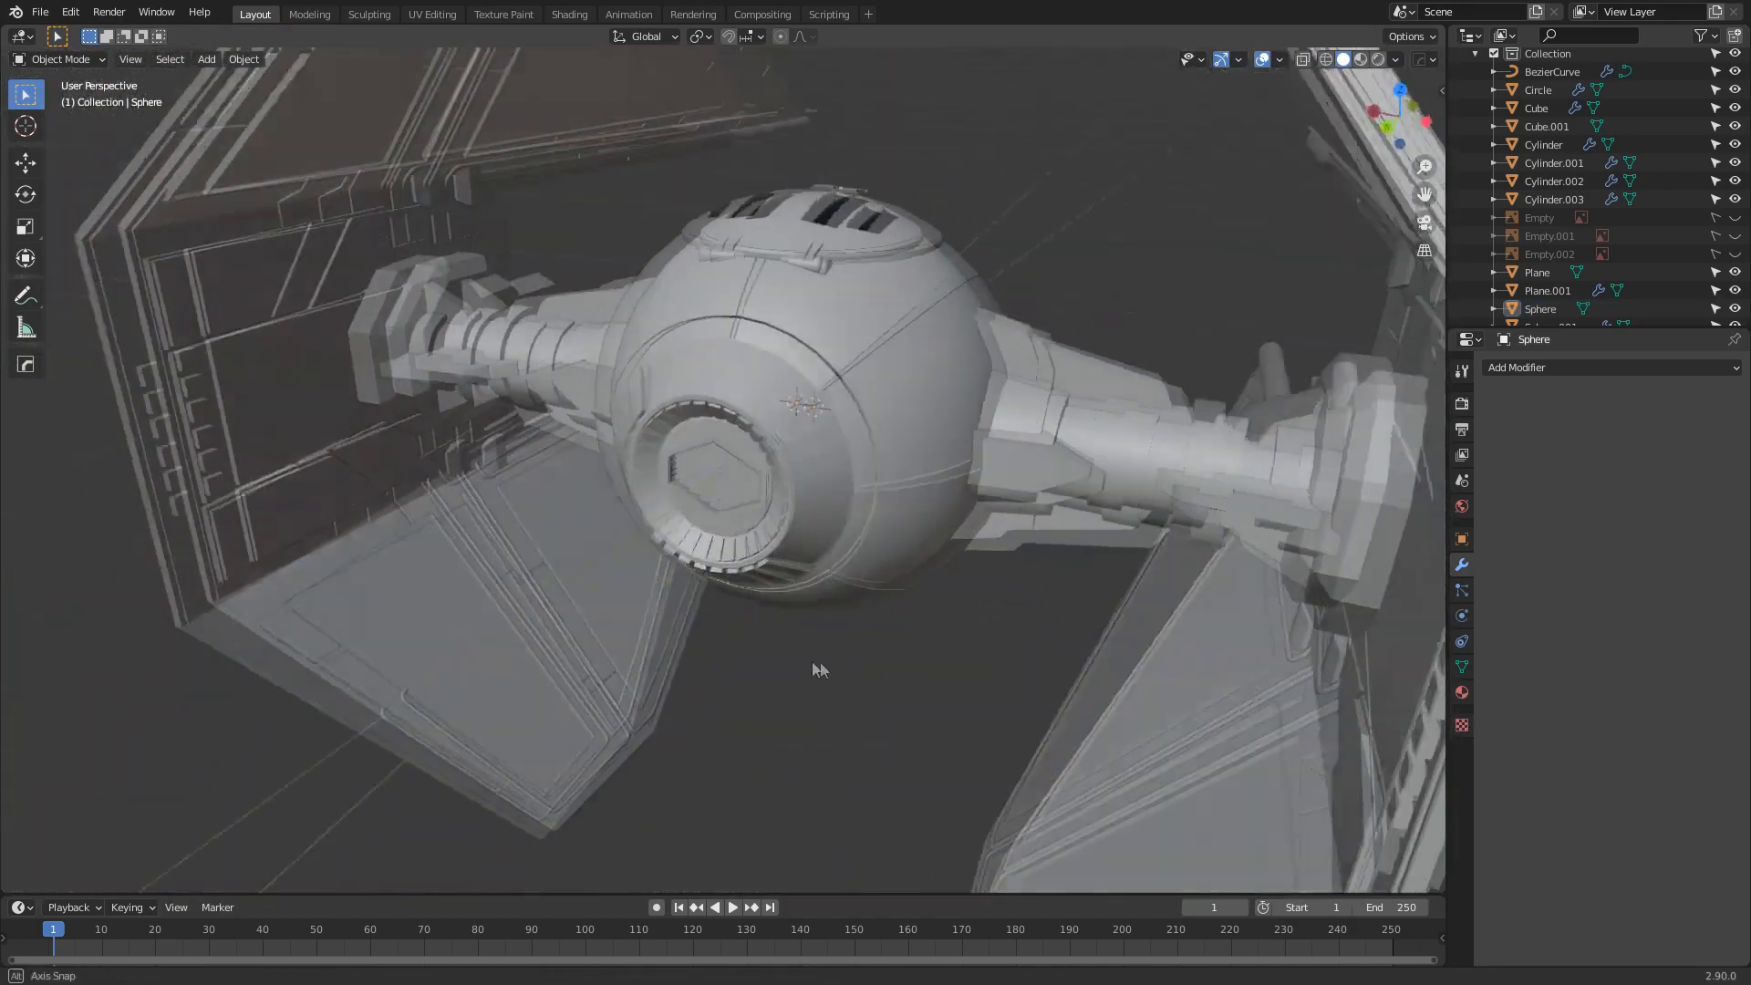
# Edit the Cylinder arm and duplicate a strip of adjacent faces between its collars, offset -0.11256 m along Y
pyautogui.scroll(-3, 742, 657)
pyautogui.scroll(2, 531, 697)
pyautogui.scroll(4, 617, 617)
pyautogui.click(877, 407)
pyautogui.press('Tab')
pyautogui.scroll(6, 878, 407)
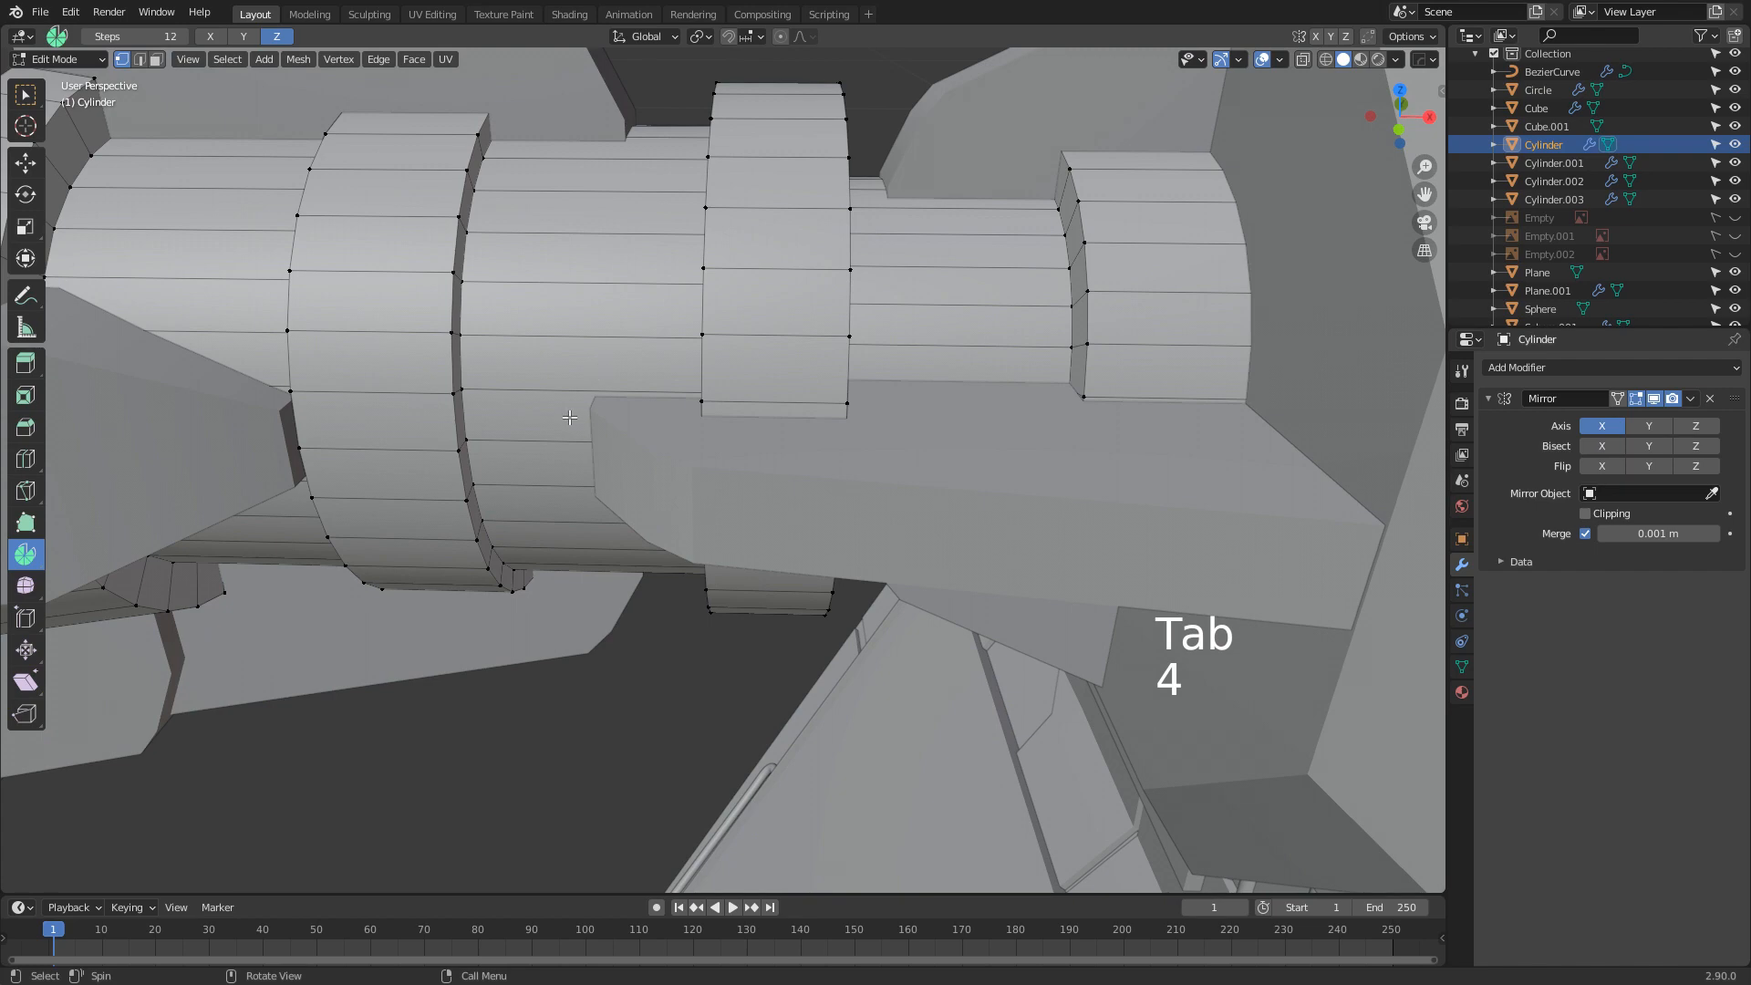
pyautogui.click(578, 372)
pyautogui.keyDown('shift'); pyautogui.click(580, 418); pyautogui.keyUp('shift')
pyautogui.keyDown('shift'); pyautogui.click(579, 462); pyautogui.keyUp('shift')
pyautogui.moveTo(579, 497); pyautogui.dragTo(809, 512, button='middle')
pyautogui.hotkey('shift', 'd')
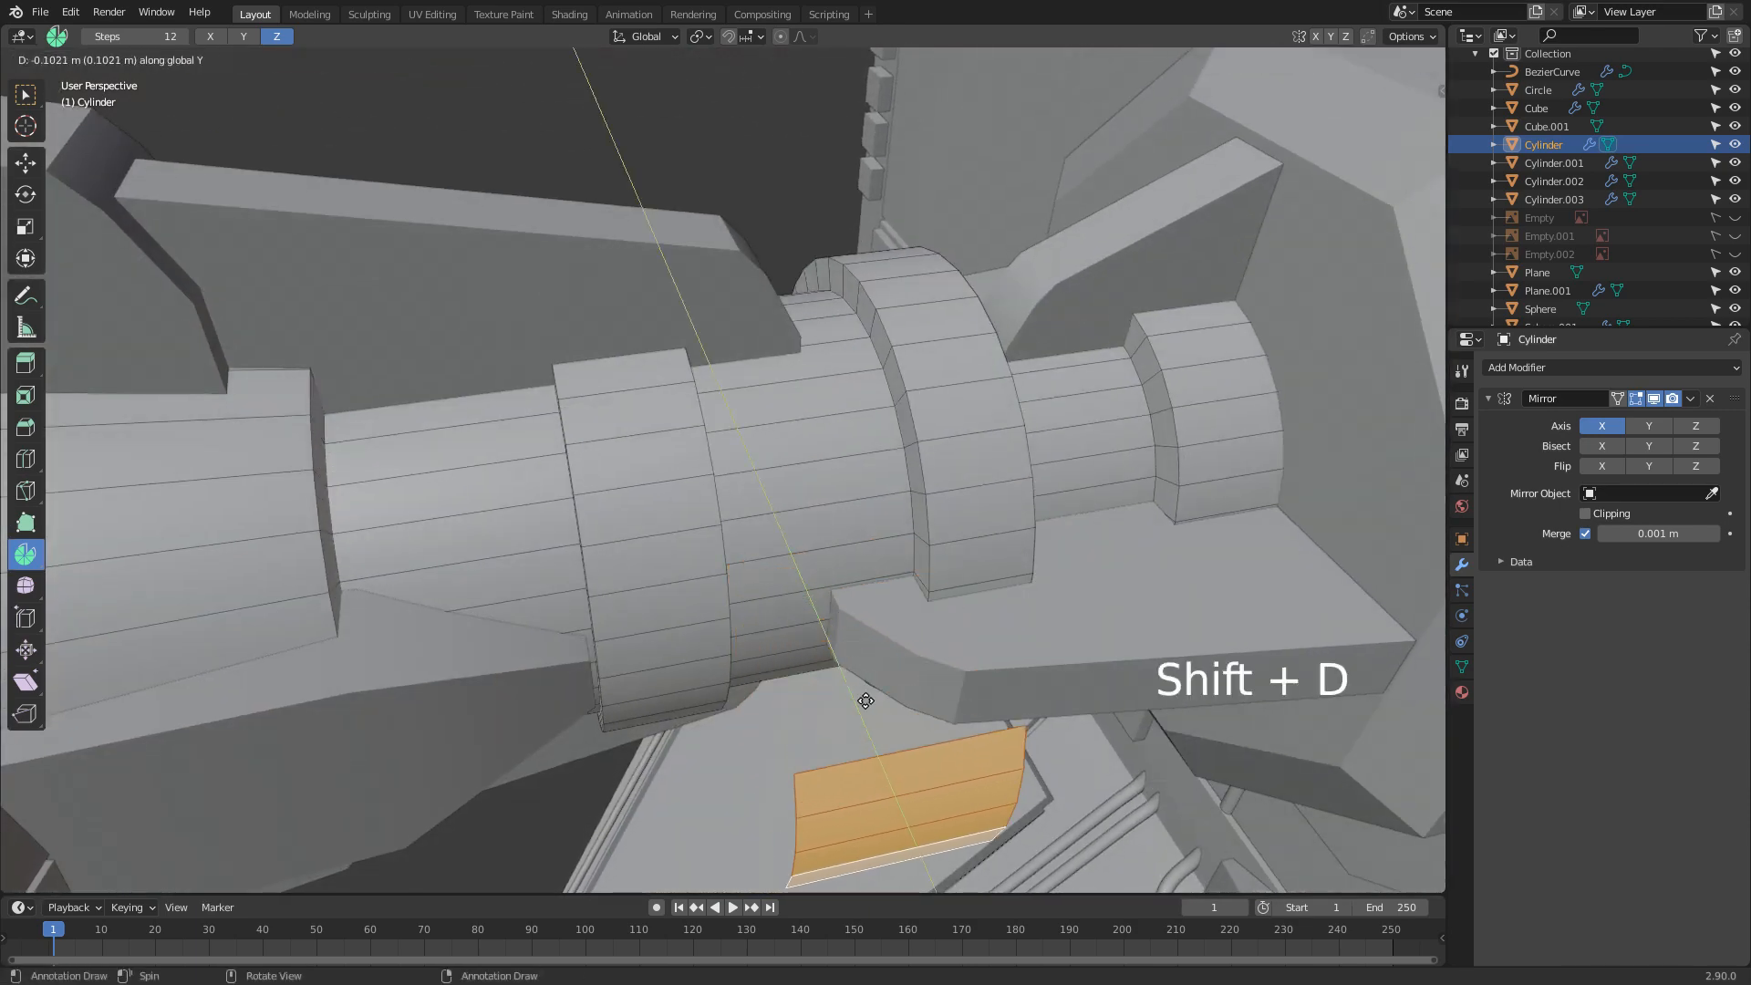
pyautogui.click(865, 708)
# Add three edge loops to the duplicated face patch, slid close to its side, upper and lower borders
pyautogui.keyDown('shift'); pyautogui.moveTo(863, 713); pyautogui.dragTo(817, 480, button='middle'); pyautogui.keyUp('shift')
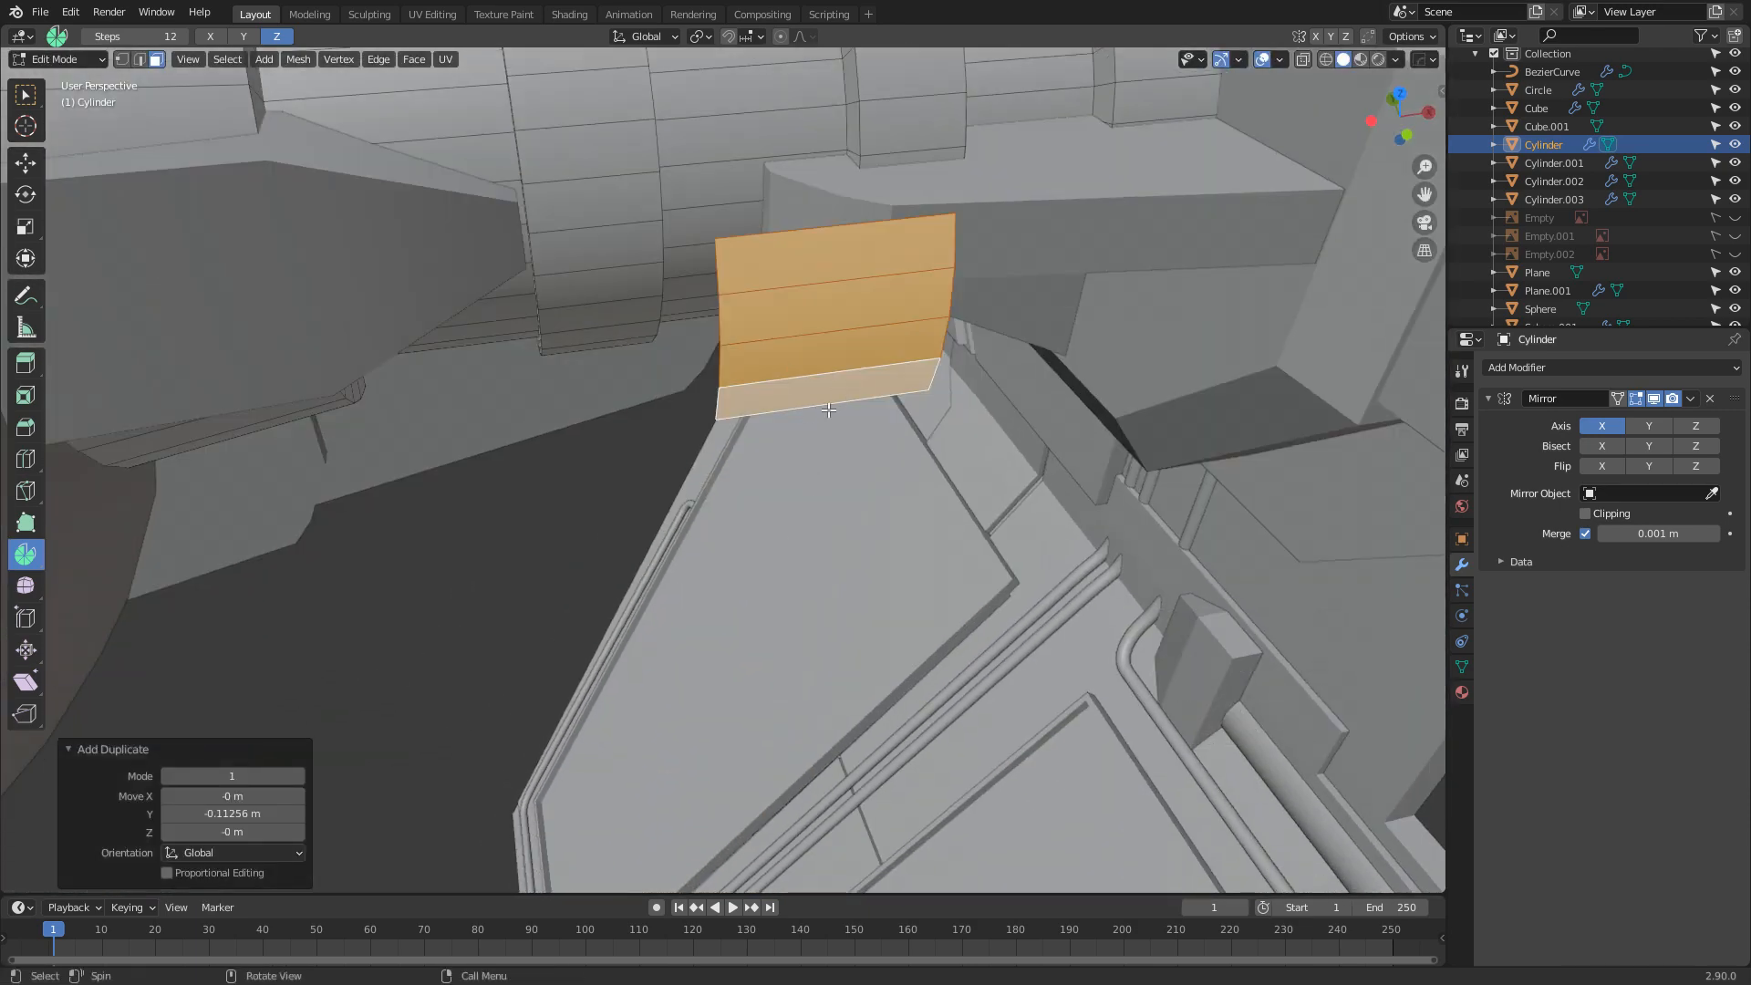
pyautogui.hotkey('ctrl', 'r')
pyautogui.click(792, 411)
pyautogui.click(724, 420)
pyautogui.hotkey('ctrl', 'r')
pyautogui.click(763, 276)
pyautogui.click(765, 263)
pyautogui.hotkey('ctrl', 'r')
pyautogui.click(767, 397)
pyautogui.click(766, 402)
# Select the patch's outer border edges on those three sides and delete them to trim it smaller
pyautogui.keyDown('alt'); pyautogui.click(720, 364); pyautogui.keyUp('alt')
pyautogui.keyDown('alt'); pyautogui.keyDown('shift'); pyautogui.click(800, 236); pyautogui.keyUp('shift'); pyautogui.keyUp('alt')
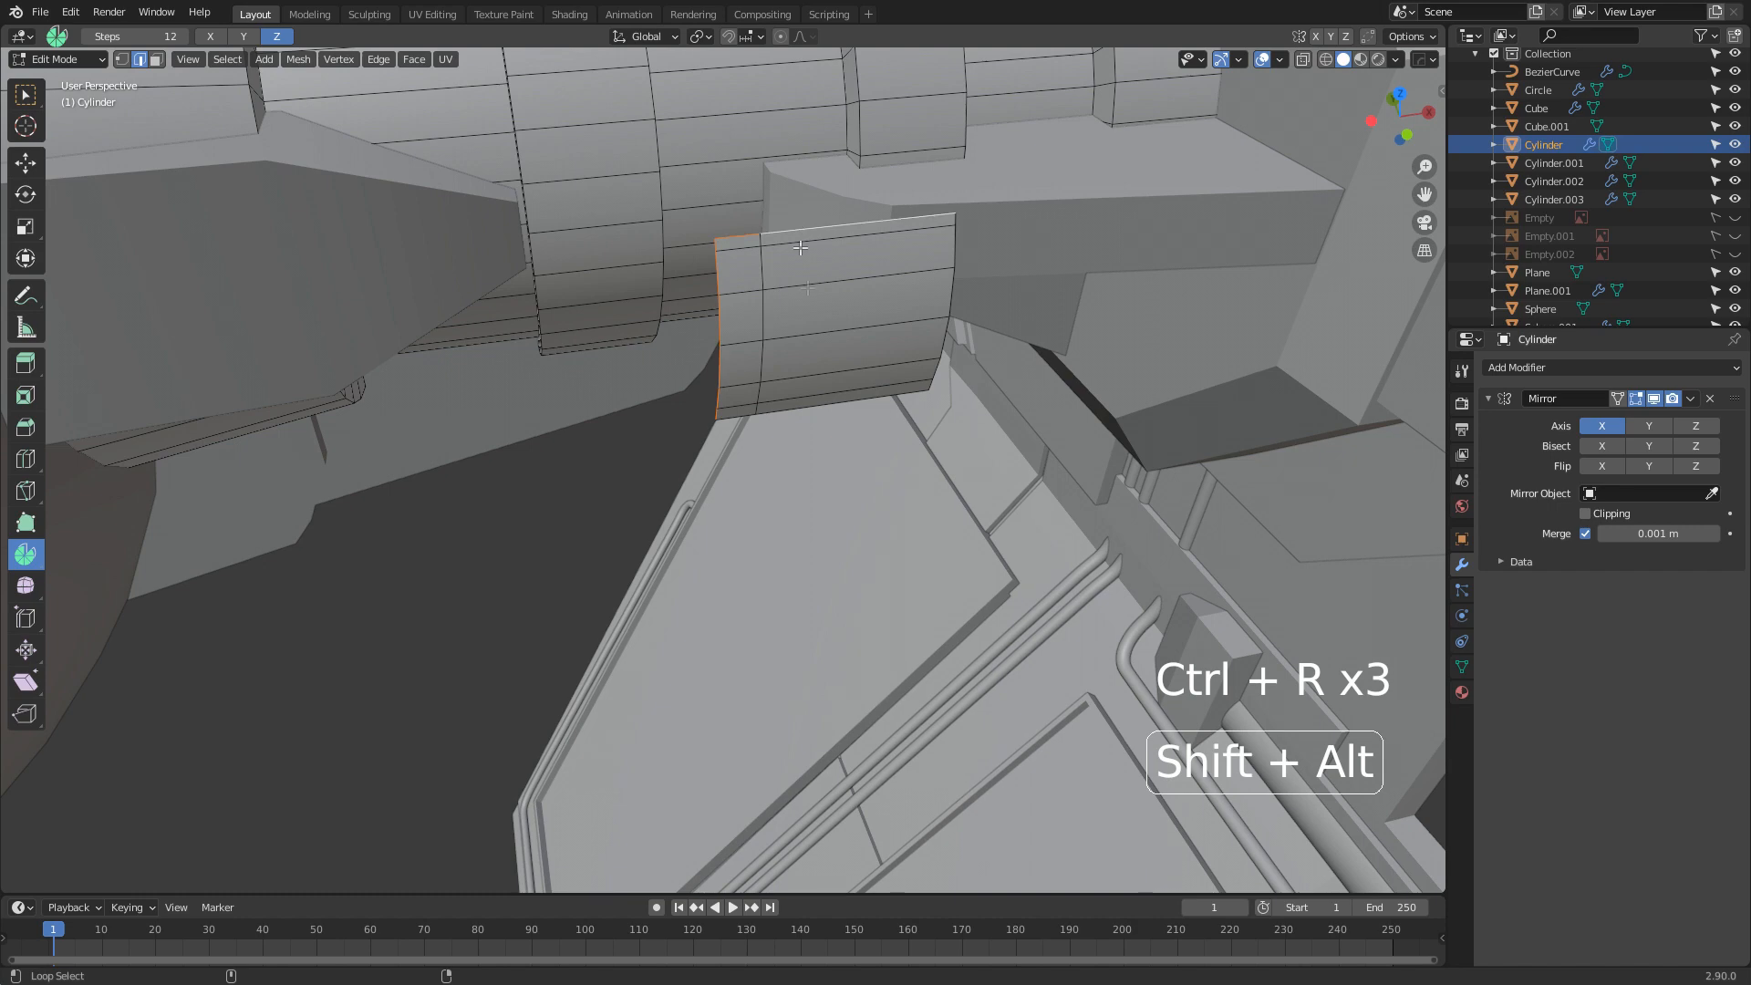
pyautogui.keyDown('alt'); pyautogui.keyDown('shift'); pyautogui.click(818, 416); pyautogui.keyUp('shift'); pyautogui.keyUp('alt')
pyautogui.press('Delete')
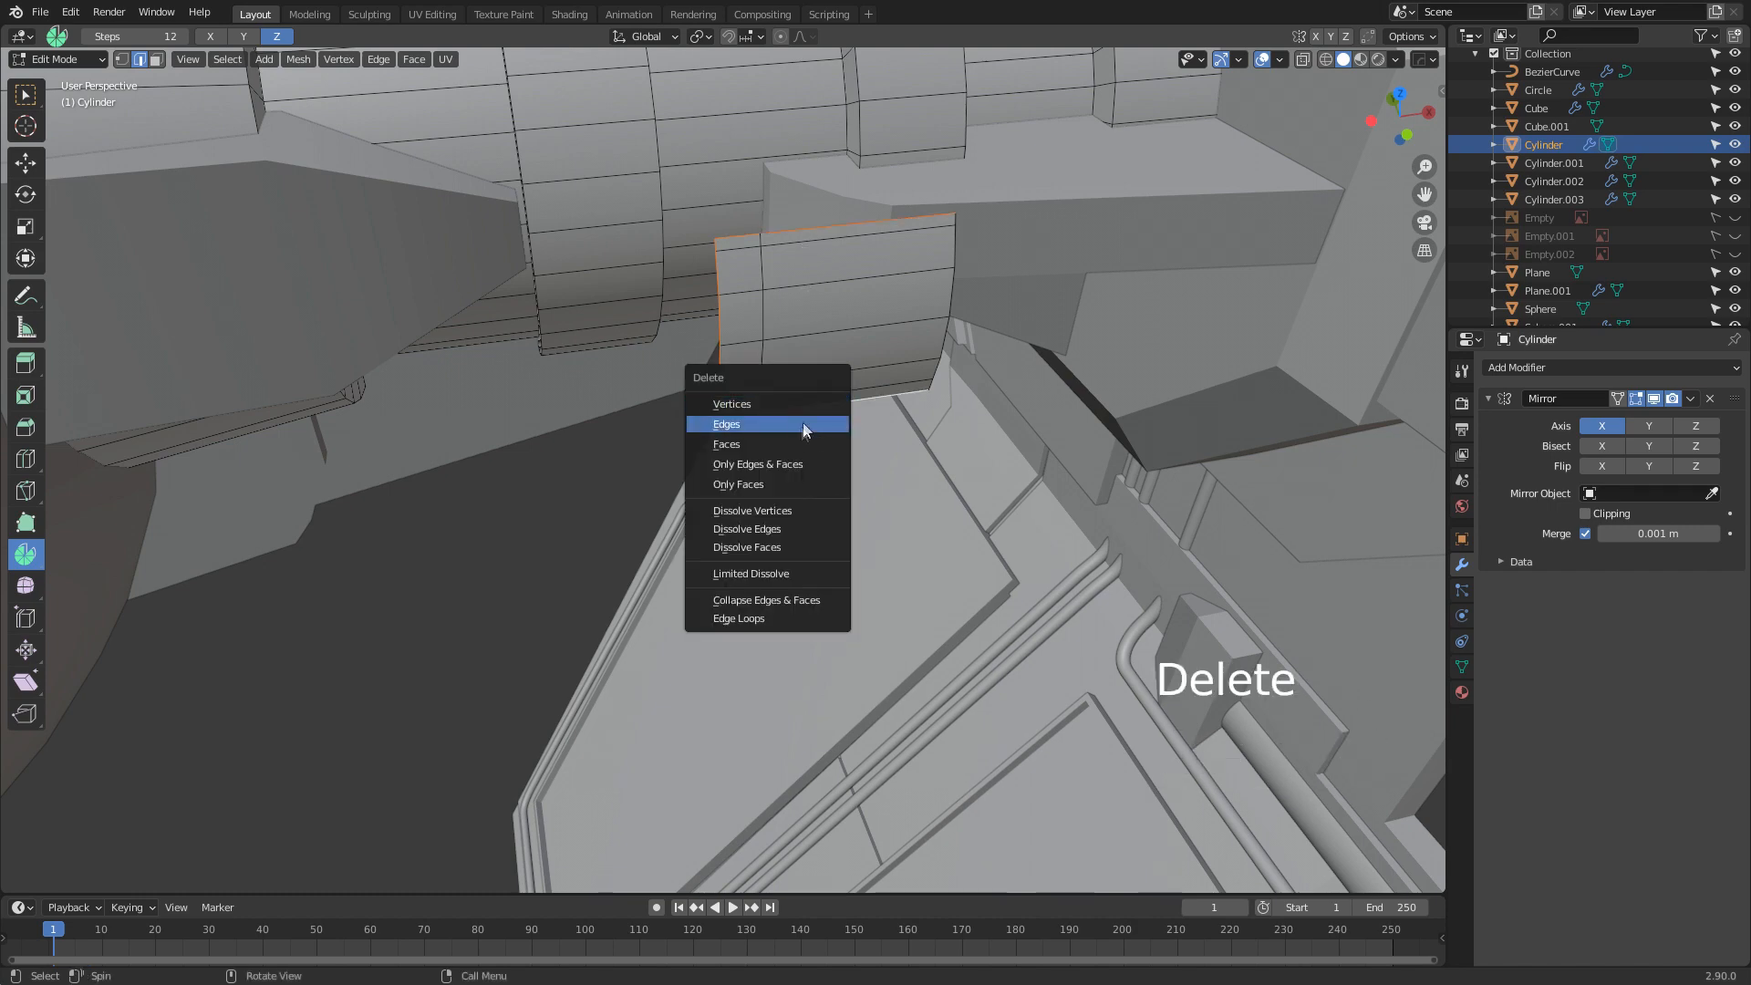
pyautogui.click(796, 424)
# Extrude the whole linked patch -0.00344 m along its normal and delete the selected extruded faces
pyautogui.moveTo(795, 424); pyautogui.dragTo(976, 422, button='middle')
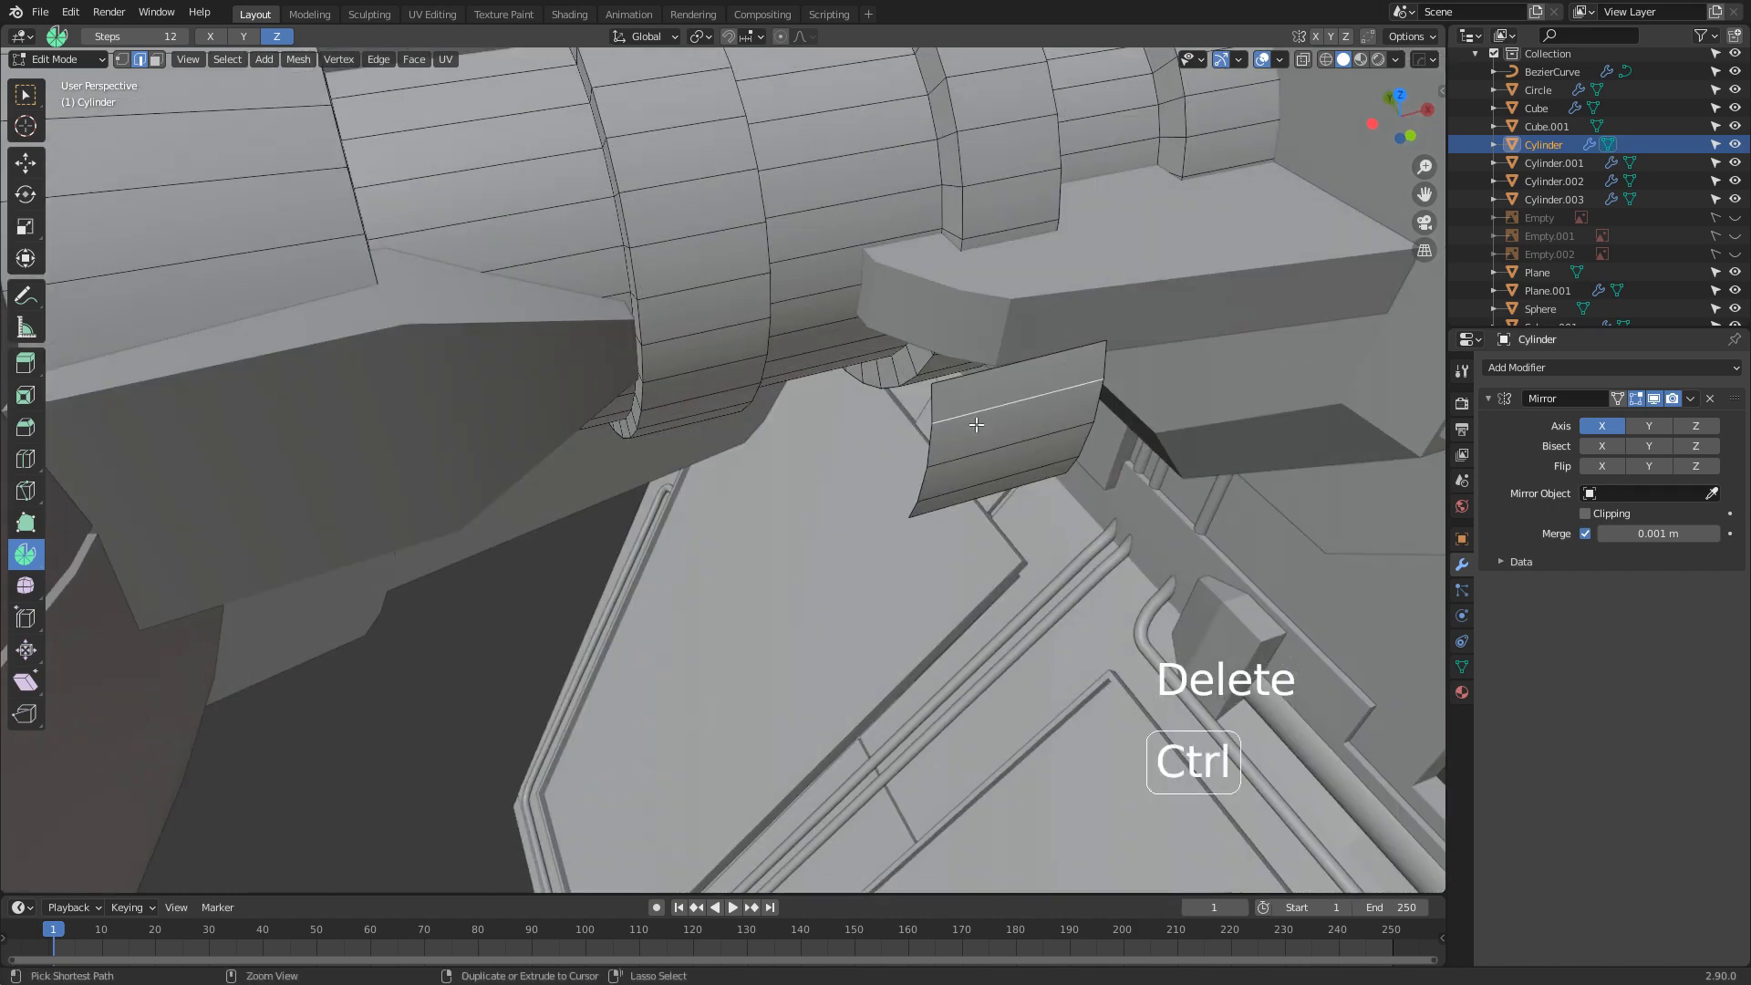
pyautogui.hotkey('ctrl', 'l')
pyautogui.press('e')
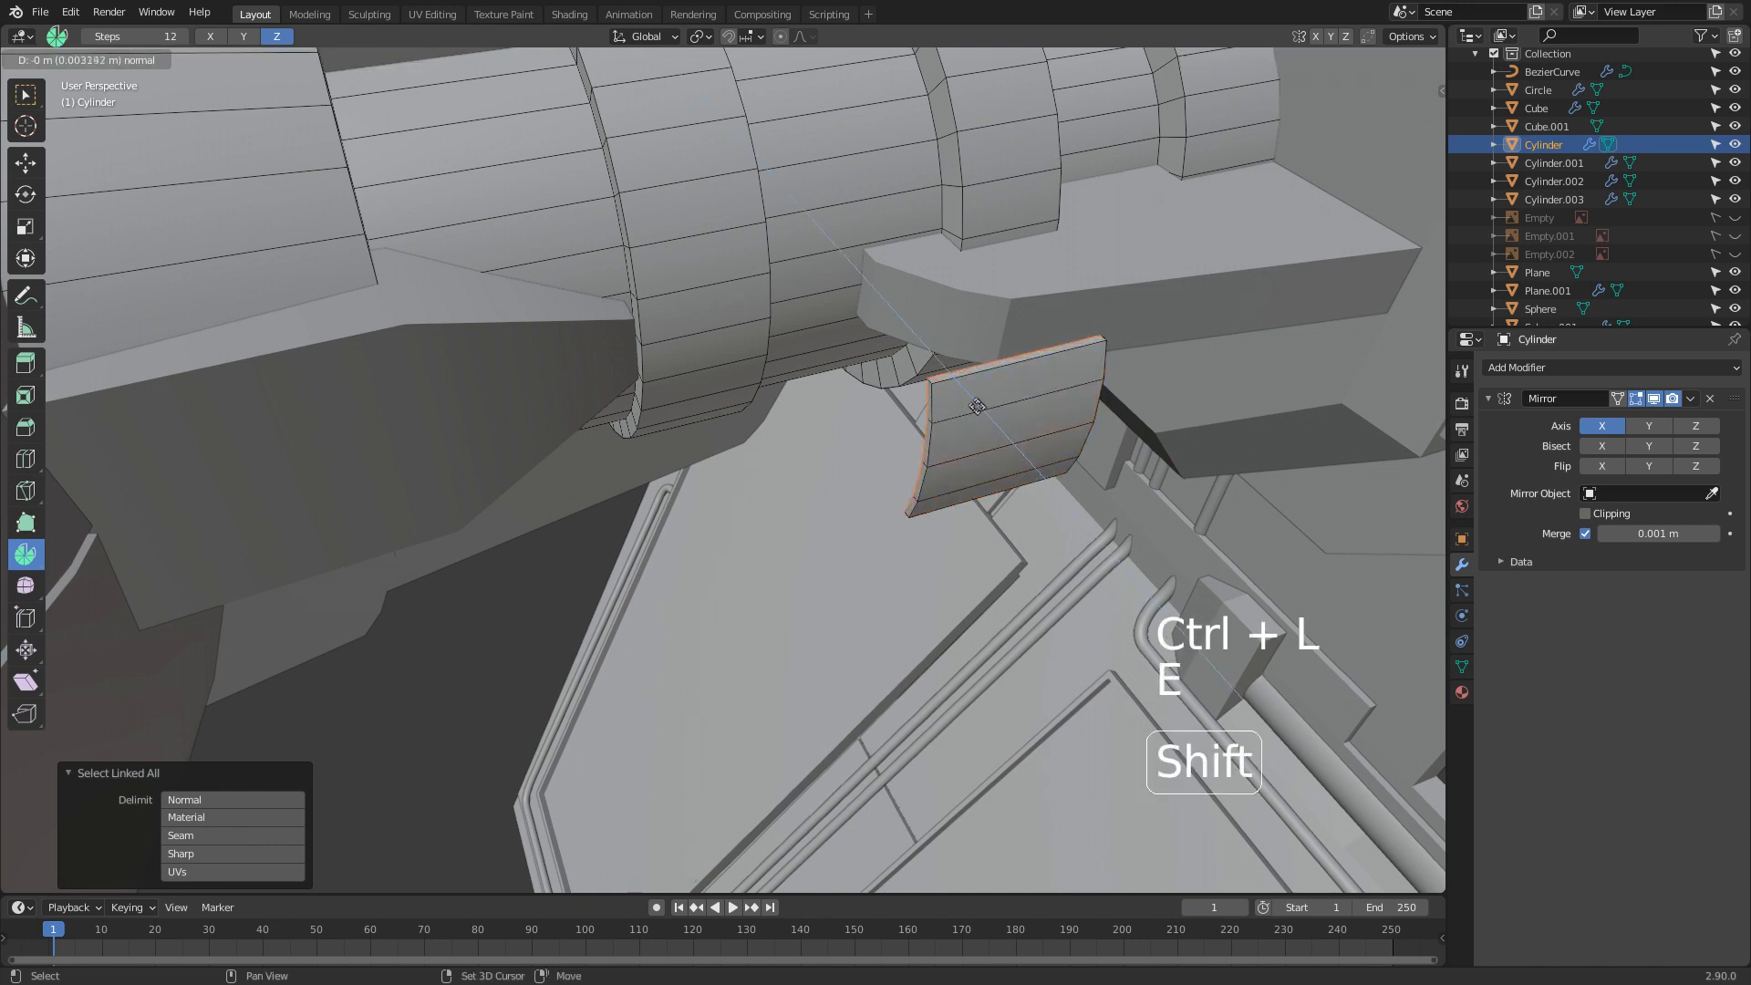
pyautogui.click(975, 404)
pyautogui.press('Delete')
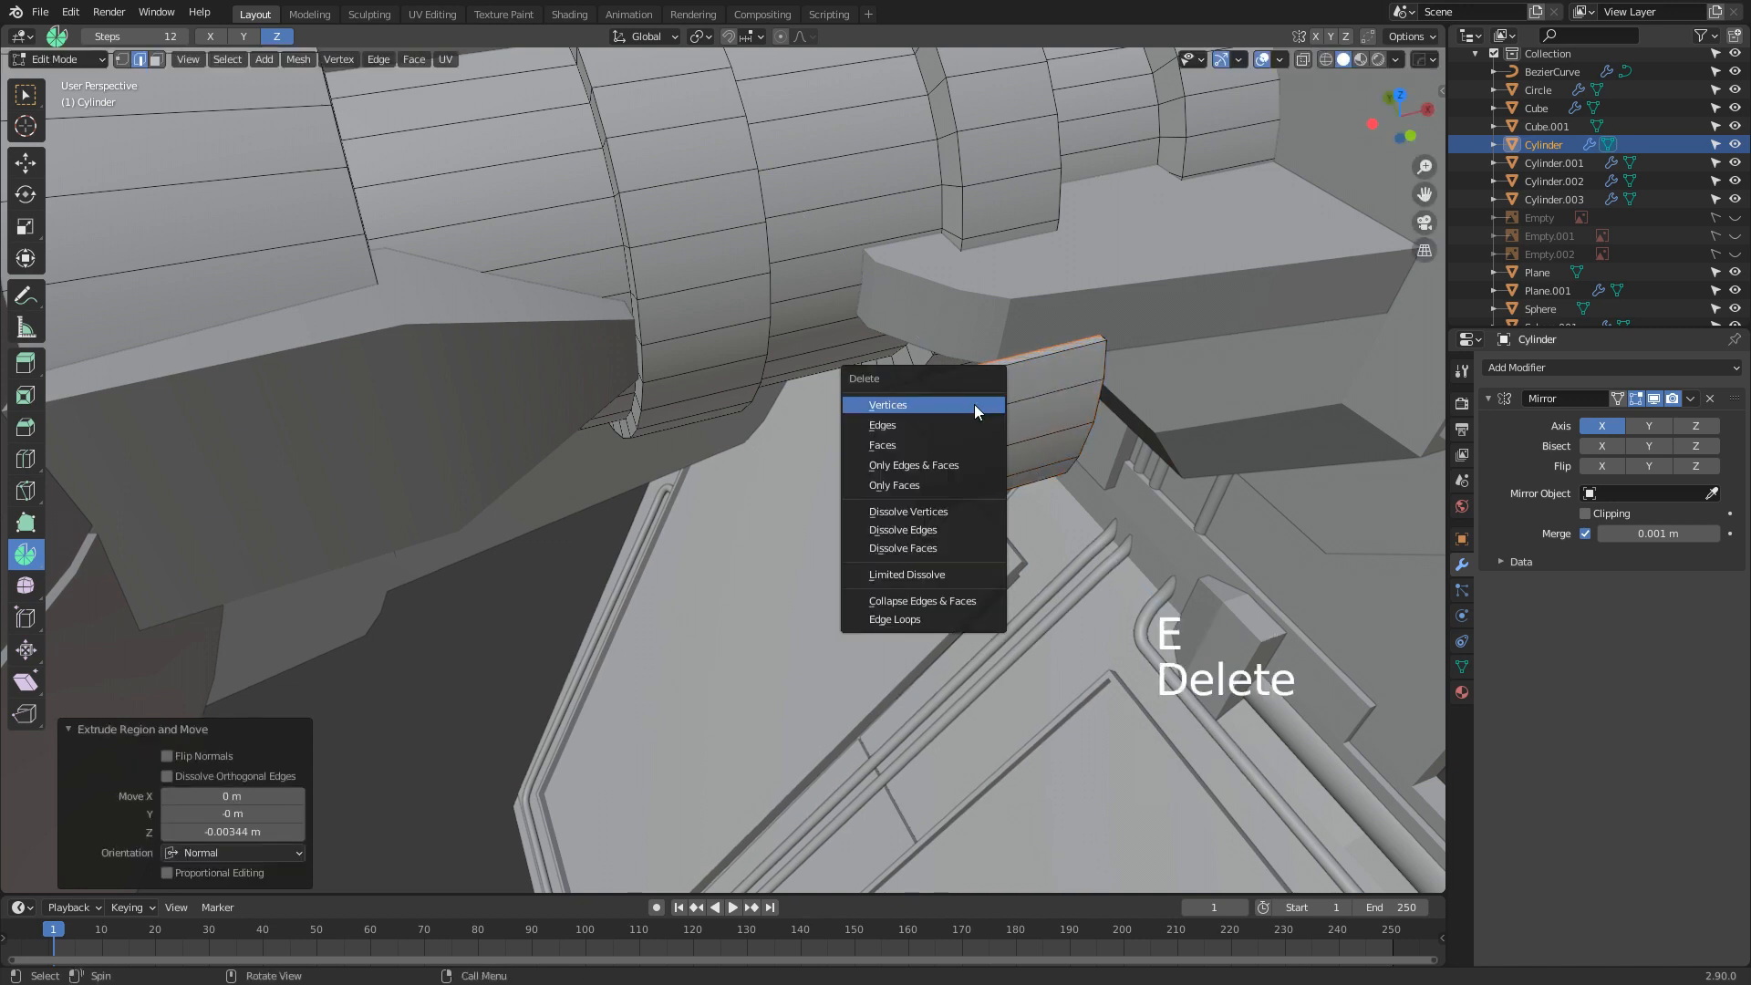
pyautogui.click(964, 441)
# Select the linked plate and move it 0.10998 m along Y, back onto the arm's surface
pyautogui.hotkey('ctrl', 'l')
pyautogui.press('g')
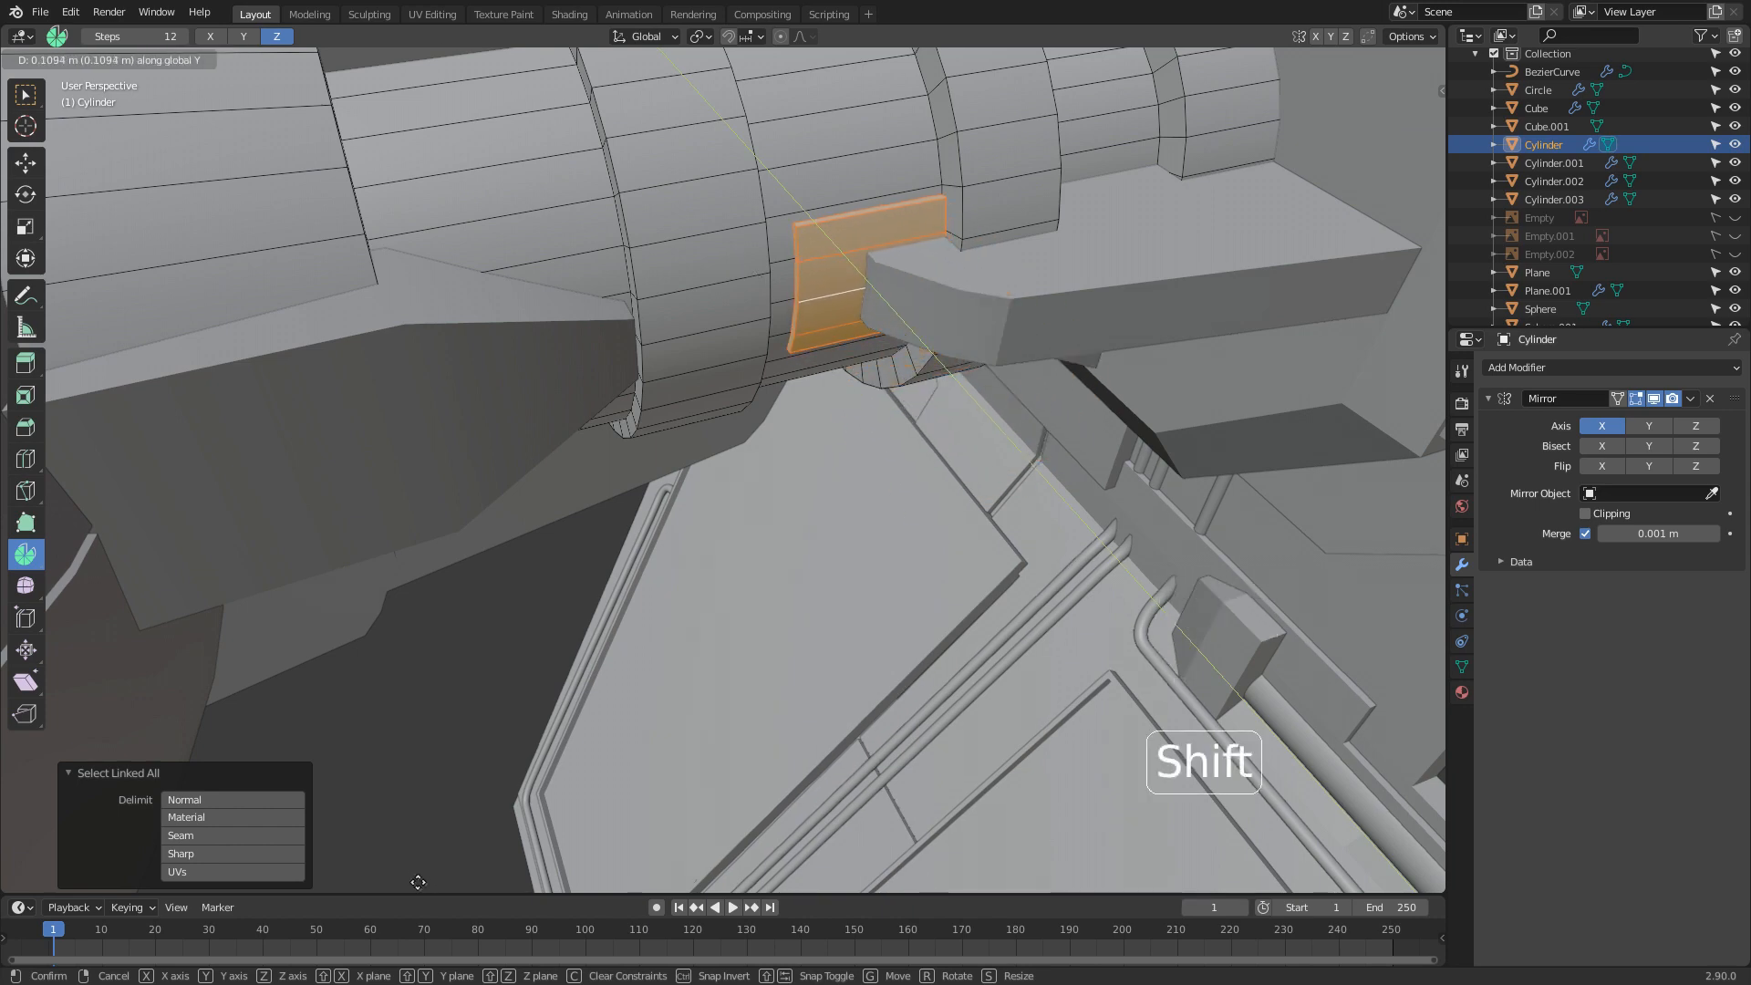
pyautogui.click(837, 876)
# In the right side view with wireframe shading, set the transform pivot point to the 3D Cursor
pyautogui.scroll(-8, 1070, 675)
pyautogui.moveTo(1041, 658); pyautogui.dragTo(780, 587, button='middle')
pyautogui.press('KP_1')
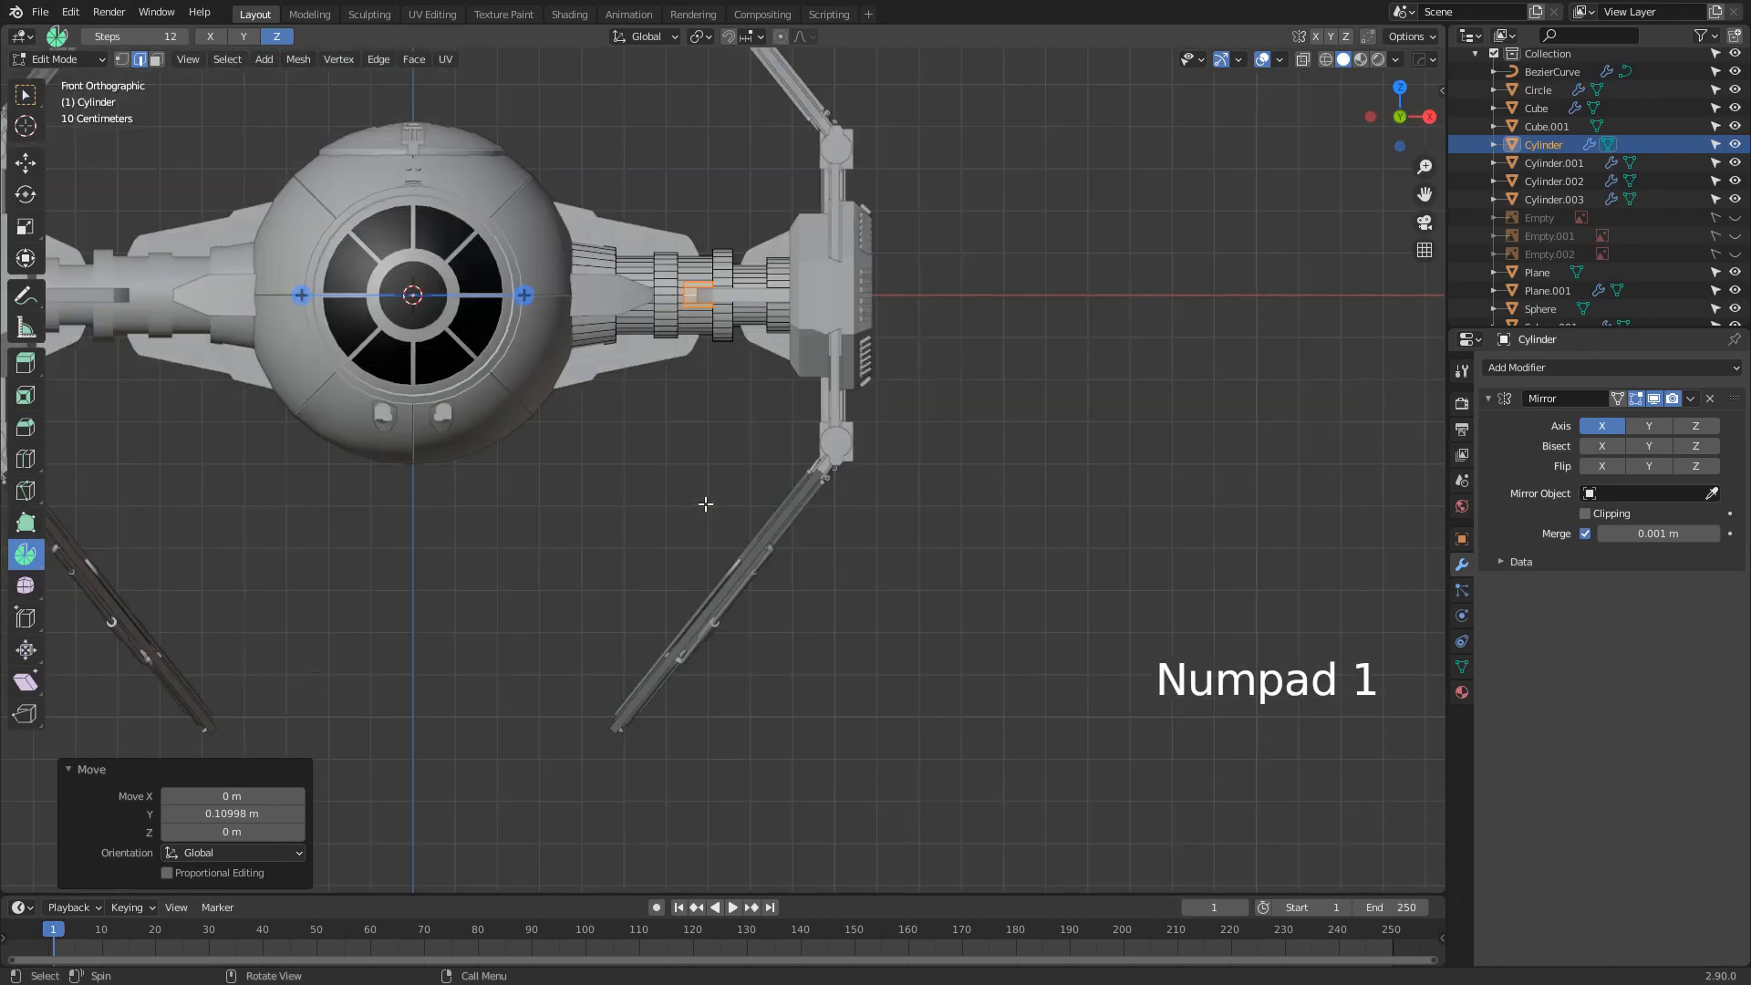
pyautogui.press('KP_3')
pyautogui.press('z')
pyautogui.click(535, 509)
pyautogui.scroll(-3, 548, 506)
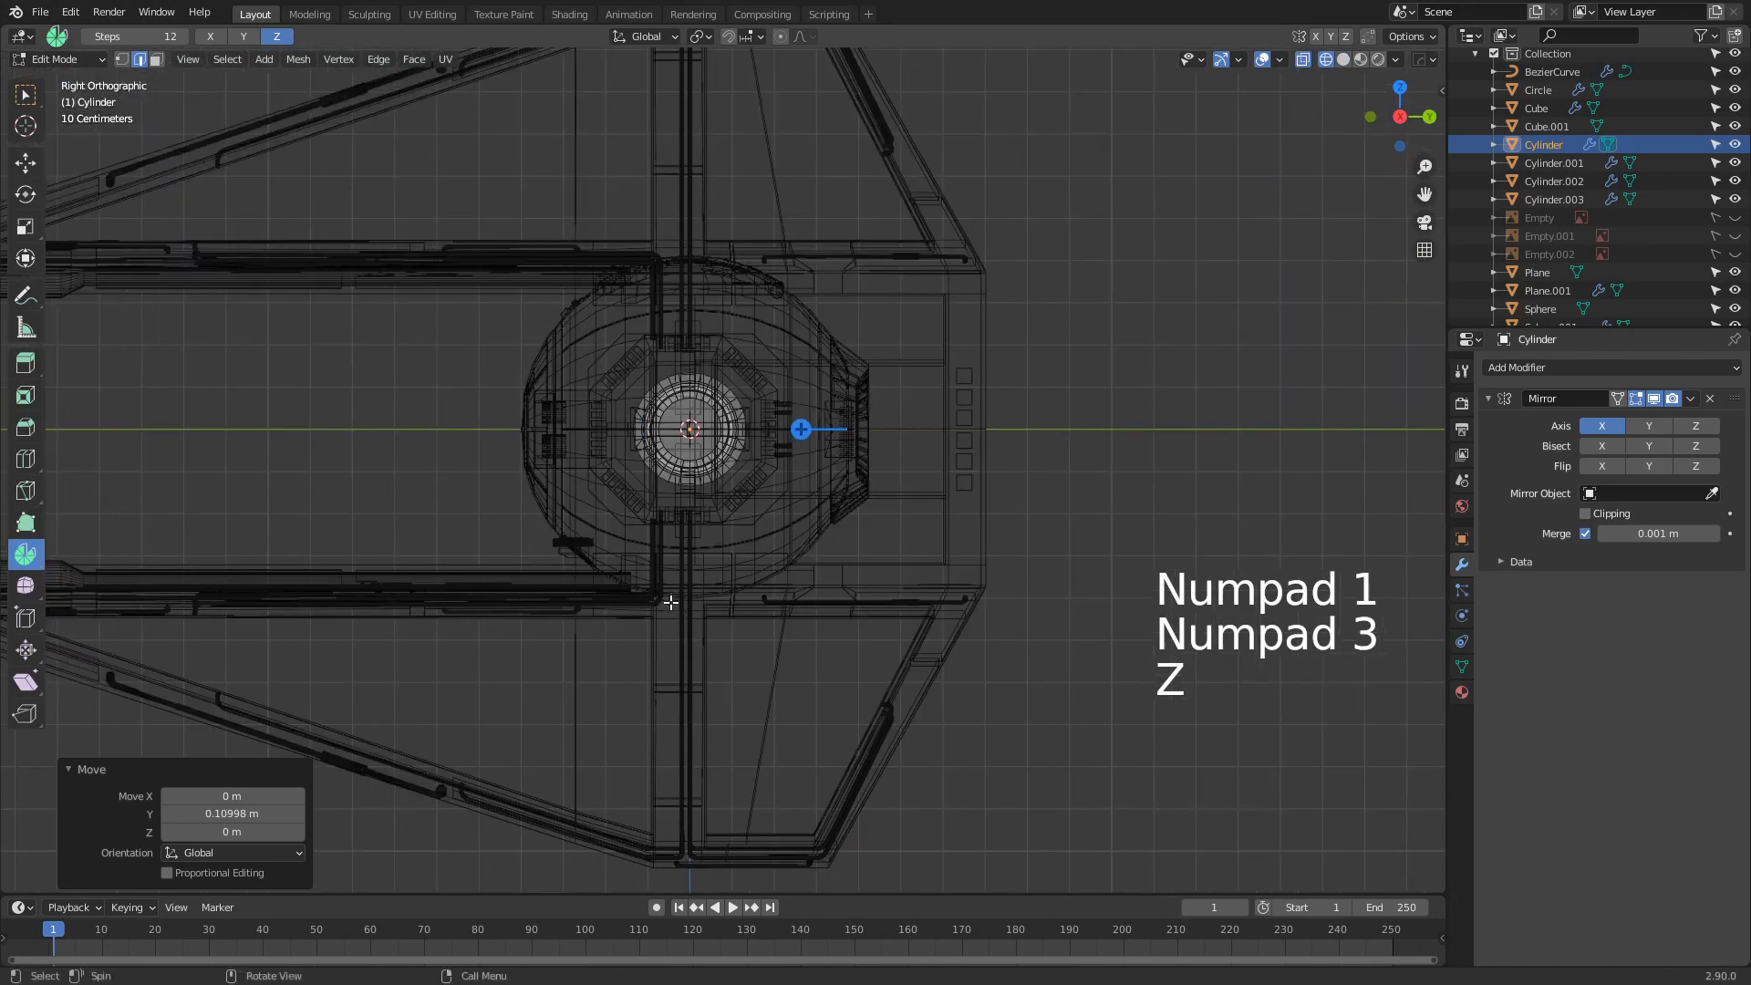
pyautogui.scroll(5, 611, 430)
pyautogui.click(703, 37)
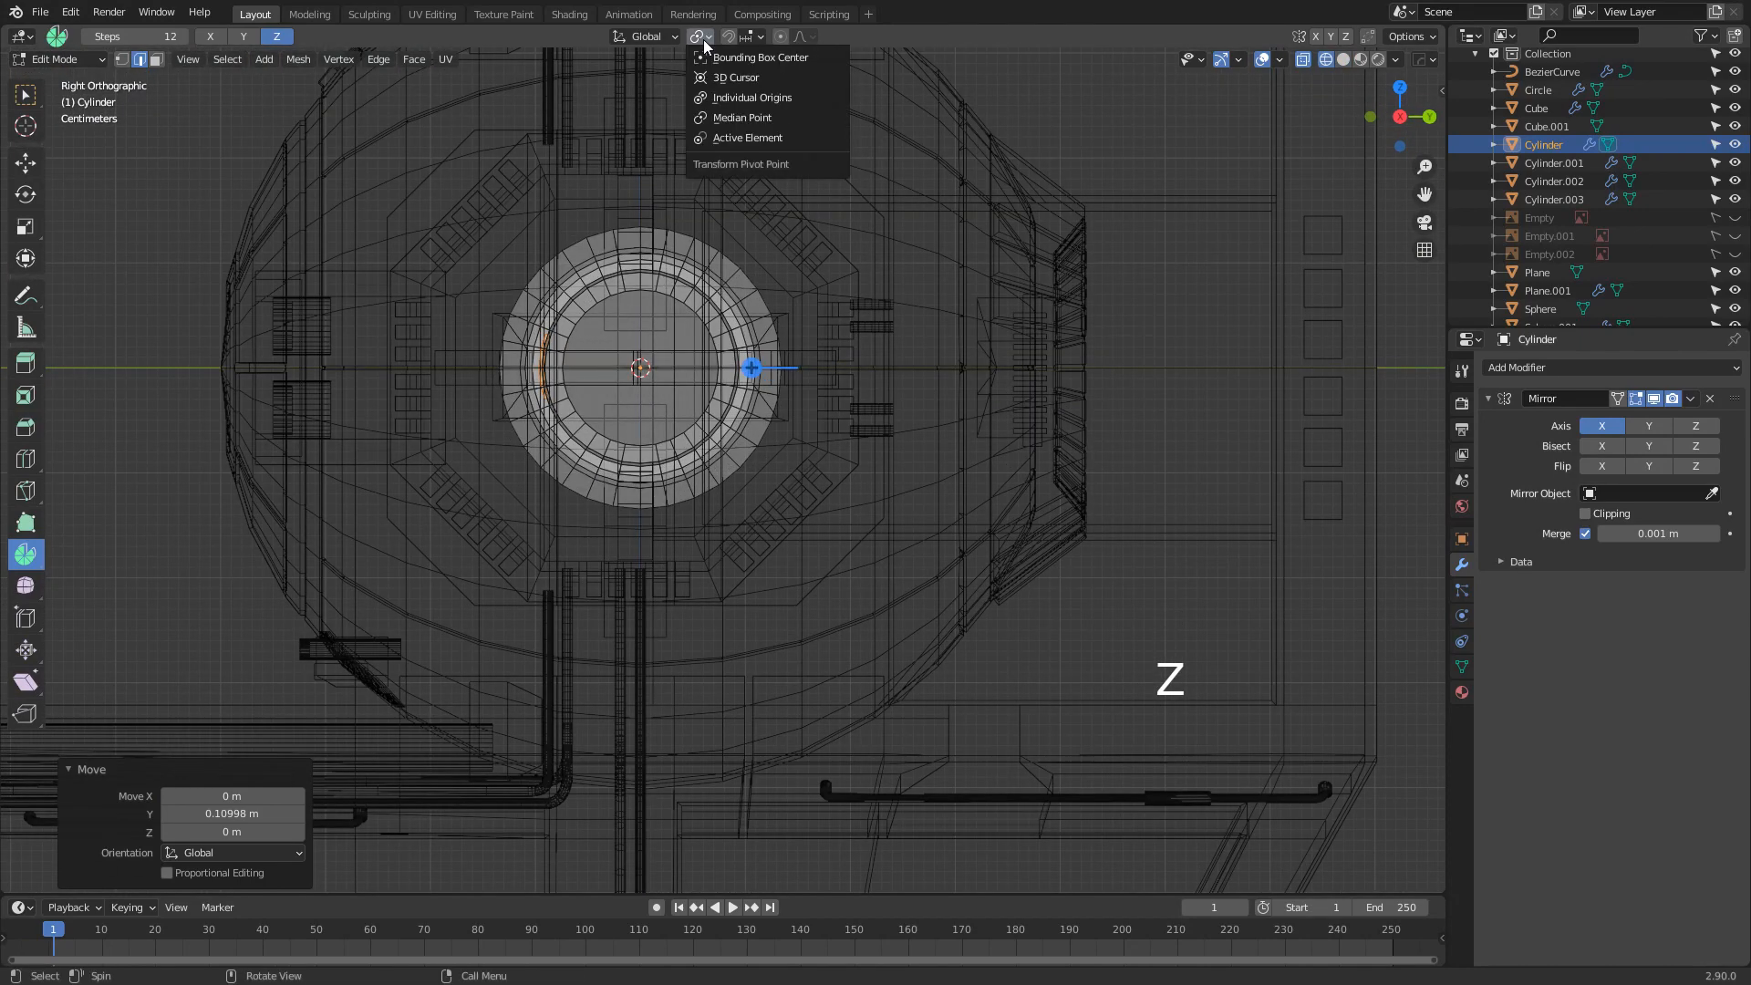
pyautogui.click(717, 77)
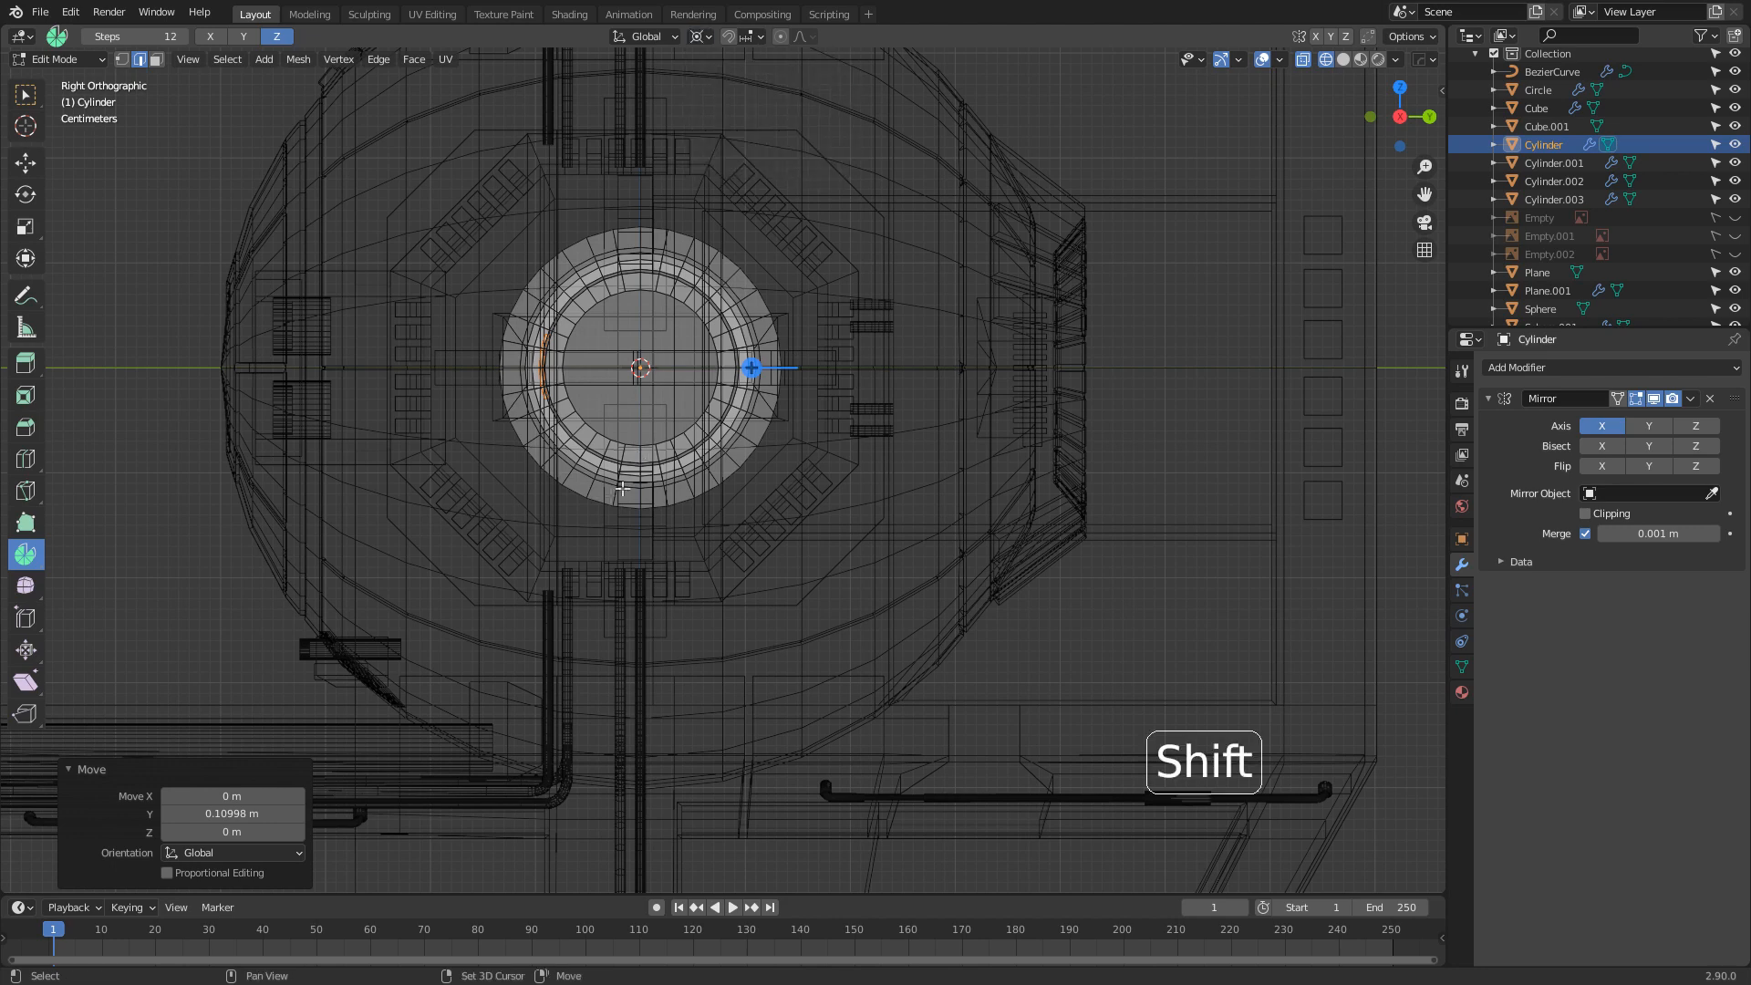
# Duplicate the plate in place, rotate the copy 180°, and return to solid shading in Object Mode
pyautogui.hotkey('shift', 'd')
pyautogui.rightClick(727, 493)
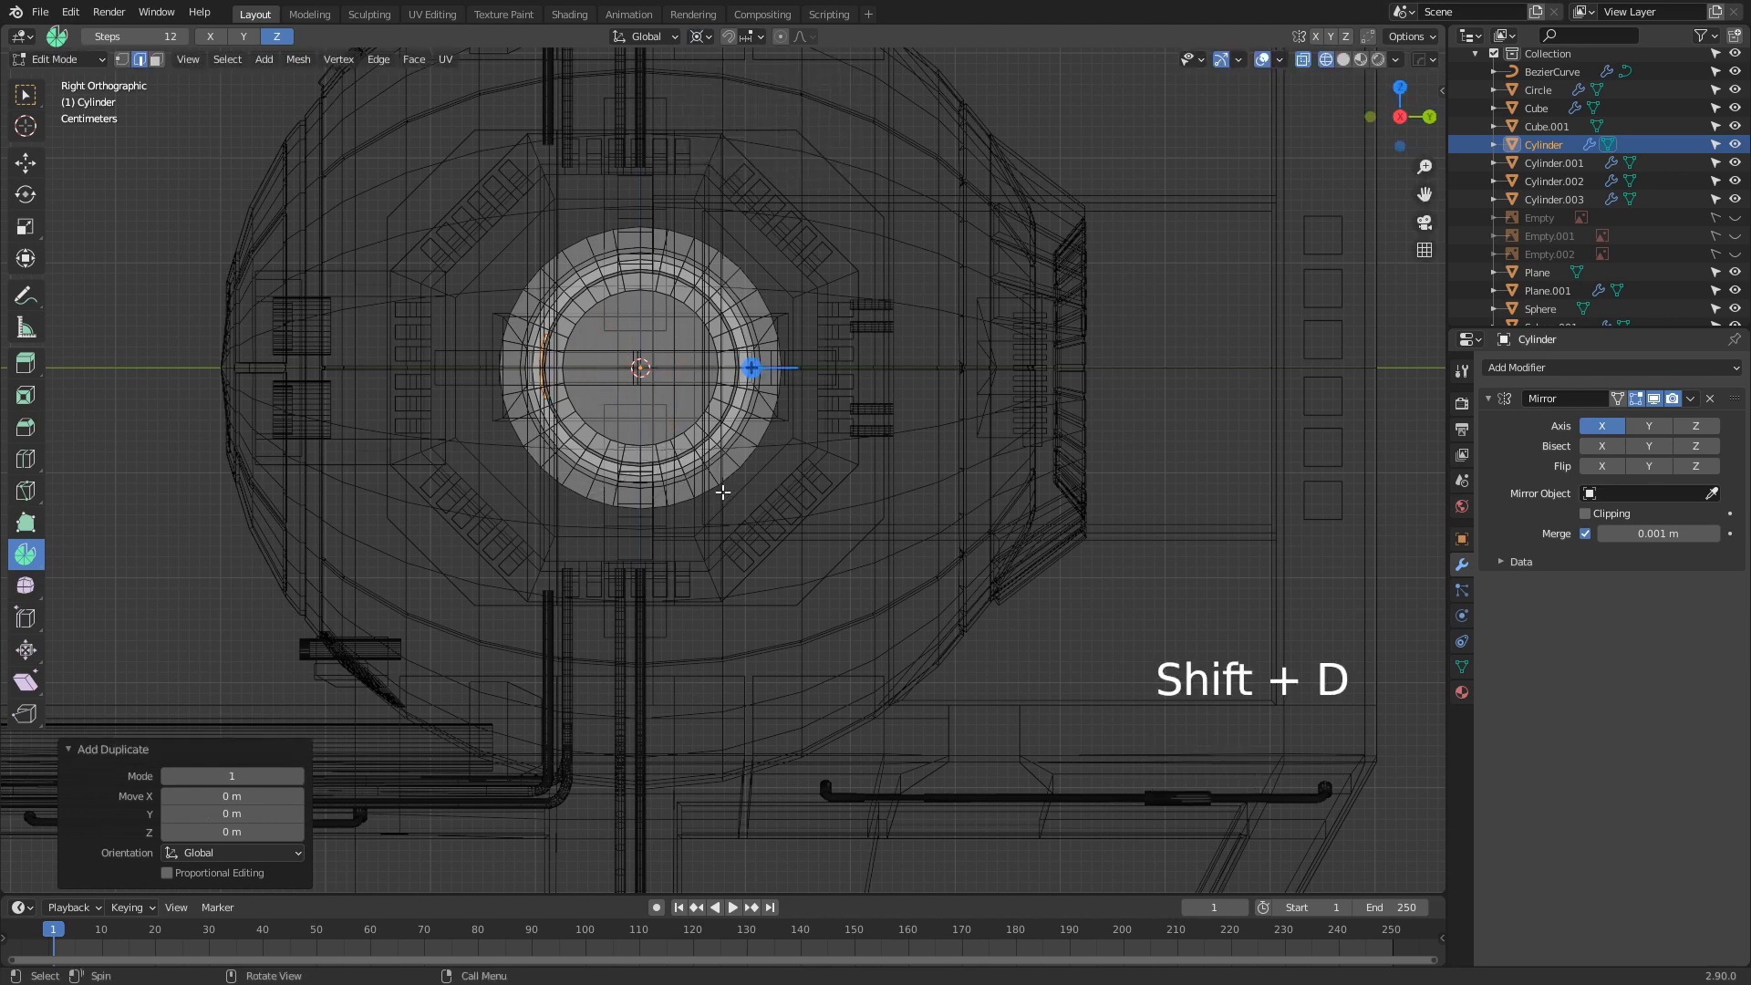
pyautogui.write('r180')
pyautogui.press('Return')
pyautogui.press('z')
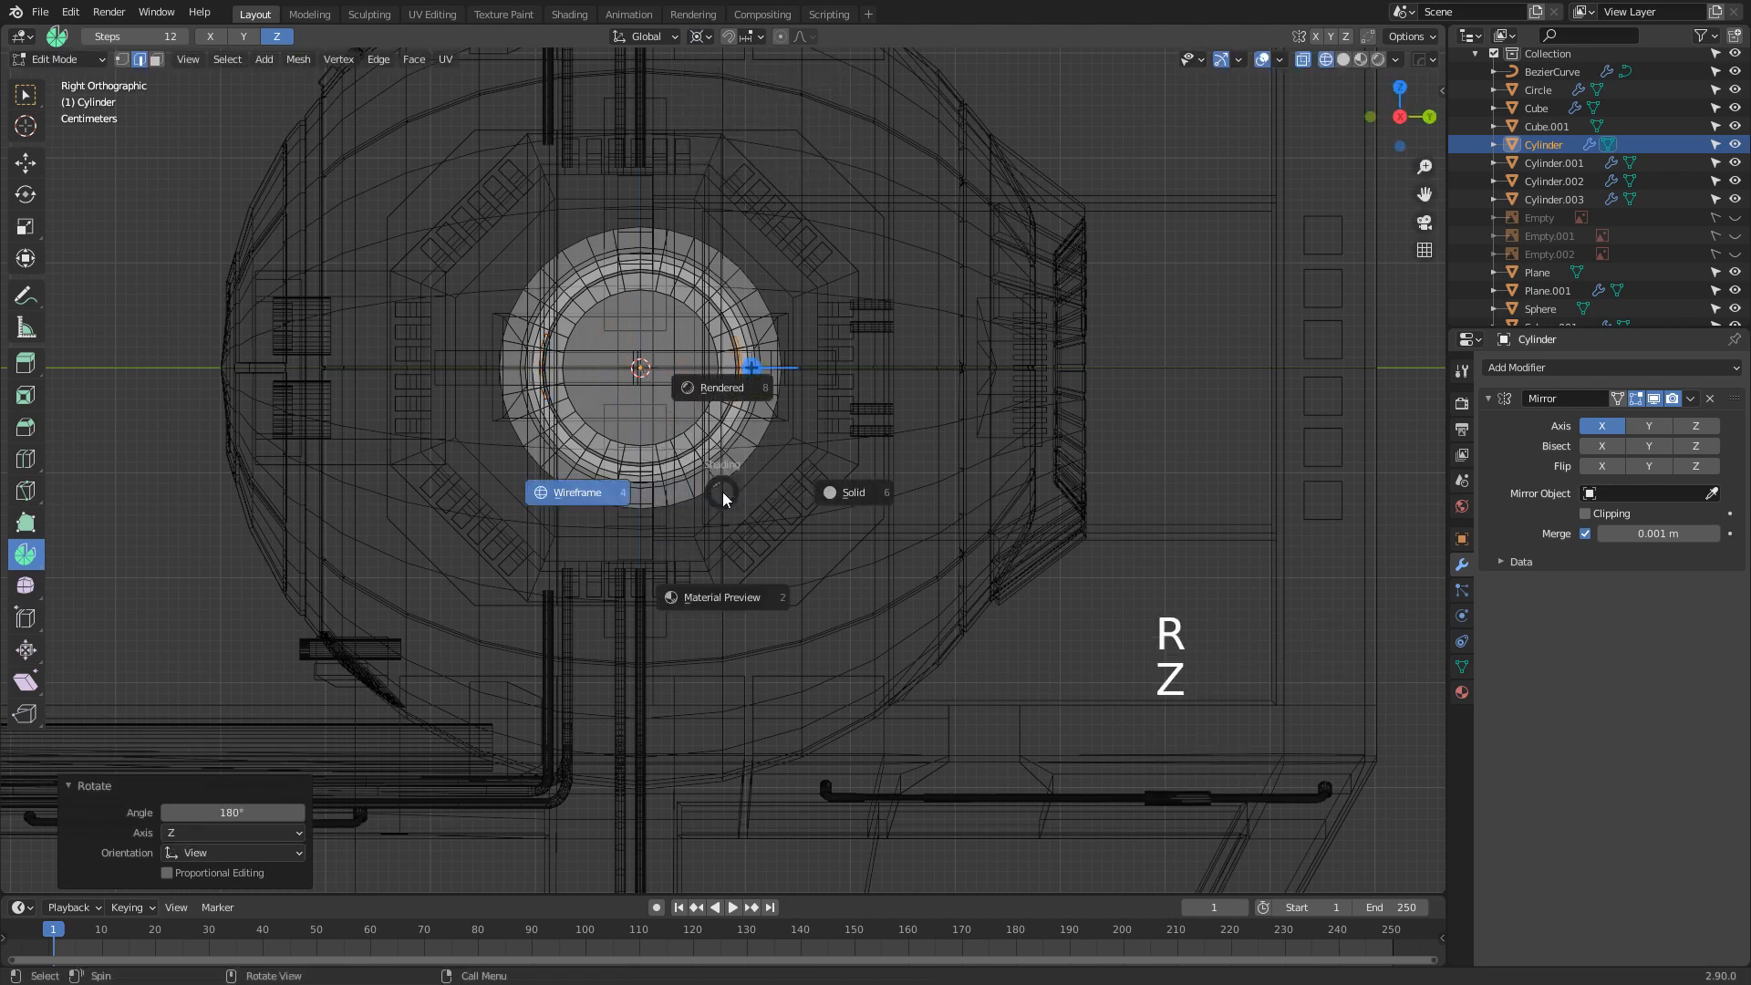
pyautogui.click(787, 545)
pyautogui.scroll(-1, 787, 548)
pyautogui.scroll(-3, 787, 548)
pyautogui.press('Tab')
# Edit the Plane.001 object and add centred edge loops around the thickness of the plates flanking the arm's outer end
pyautogui.moveTo(786, 548); pyautogui.dragTo(889, 655, button='middle')
pyautogui.scroll(5, 888, 655)
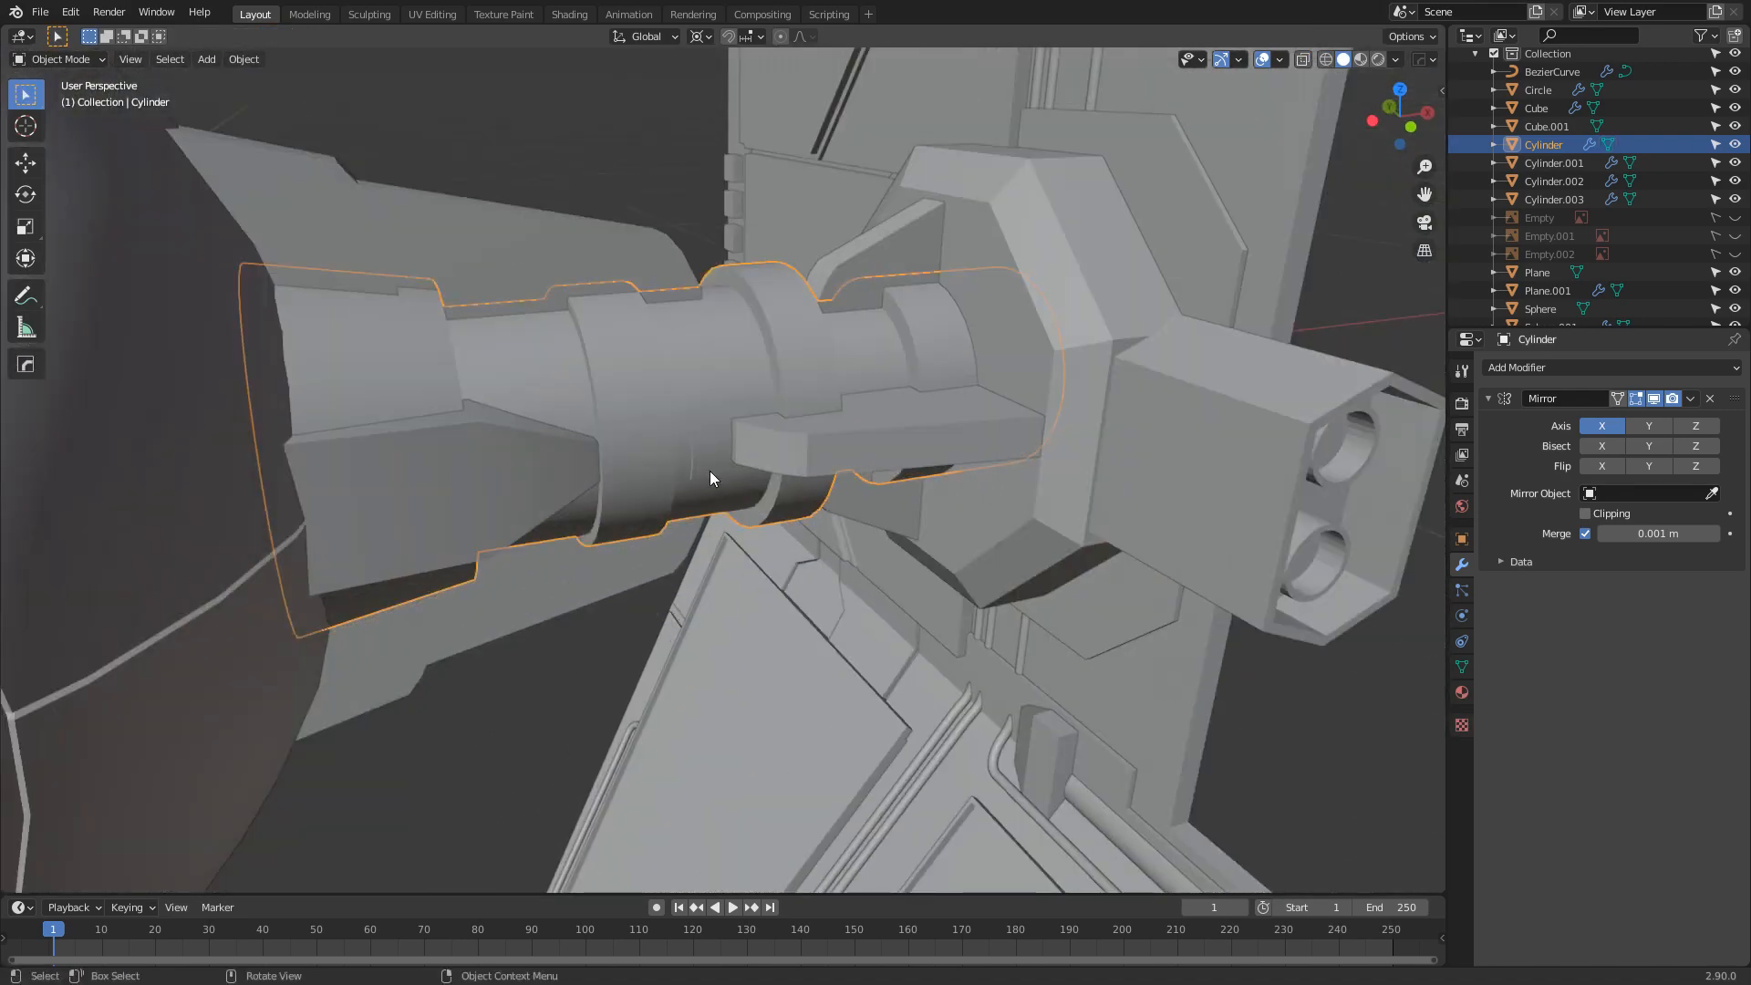
pyautogui.moveTo(863, 497); pyautogui.dragTo(1009, 443, button='middle')
pyautogui.click(817, 463)
pyautogui.press('Tab')
pyautogui.scroll(3, 734, 433)
pyautogui.hotkey('ctrl', 'r')
pyautogui.click(733, 431)
pyautogui.rightClick(734, 431)
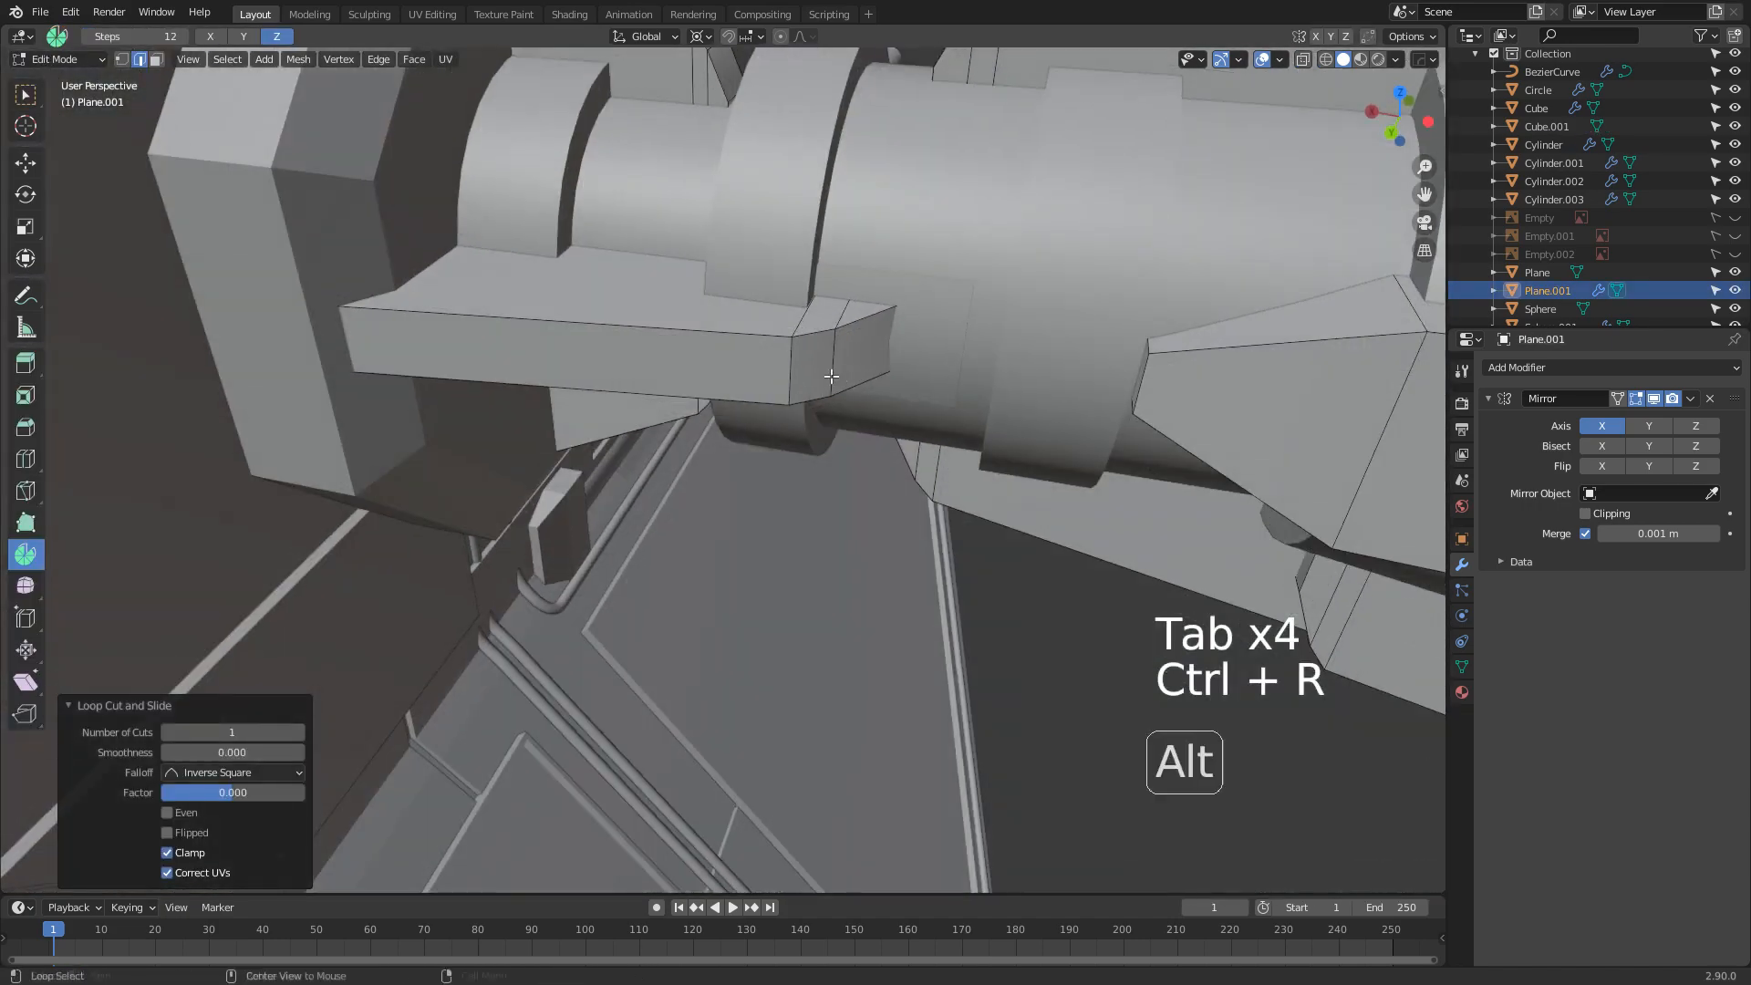
pyautogui.hotkey('ctrl', 'r')
pyautogui.click(801, 372)
pyautogui.rightClick(801, 371)
# Select the centred edge loops on the flanking plates and bevel them 0.00438 m wide with one segment
pyautogui.moveTo(801, 371); pyautogui.dragTo(686, 368, button='middle')
pyautogui.keyDown('alt'); pyautogui.keyDown('shift'); pyautogui.click(1007, 561); pyautogui.keyUp('shift'); pyautogui.keyUp('alt')
pyautogui.keyDown('shift'); pyautogui.moveTo(1195, 663); pyautogui.dragTo(1005, 552, button='middle'); pyautogui.keyUp('shift')
pyautogui.hotkey('ctrl', 'b')
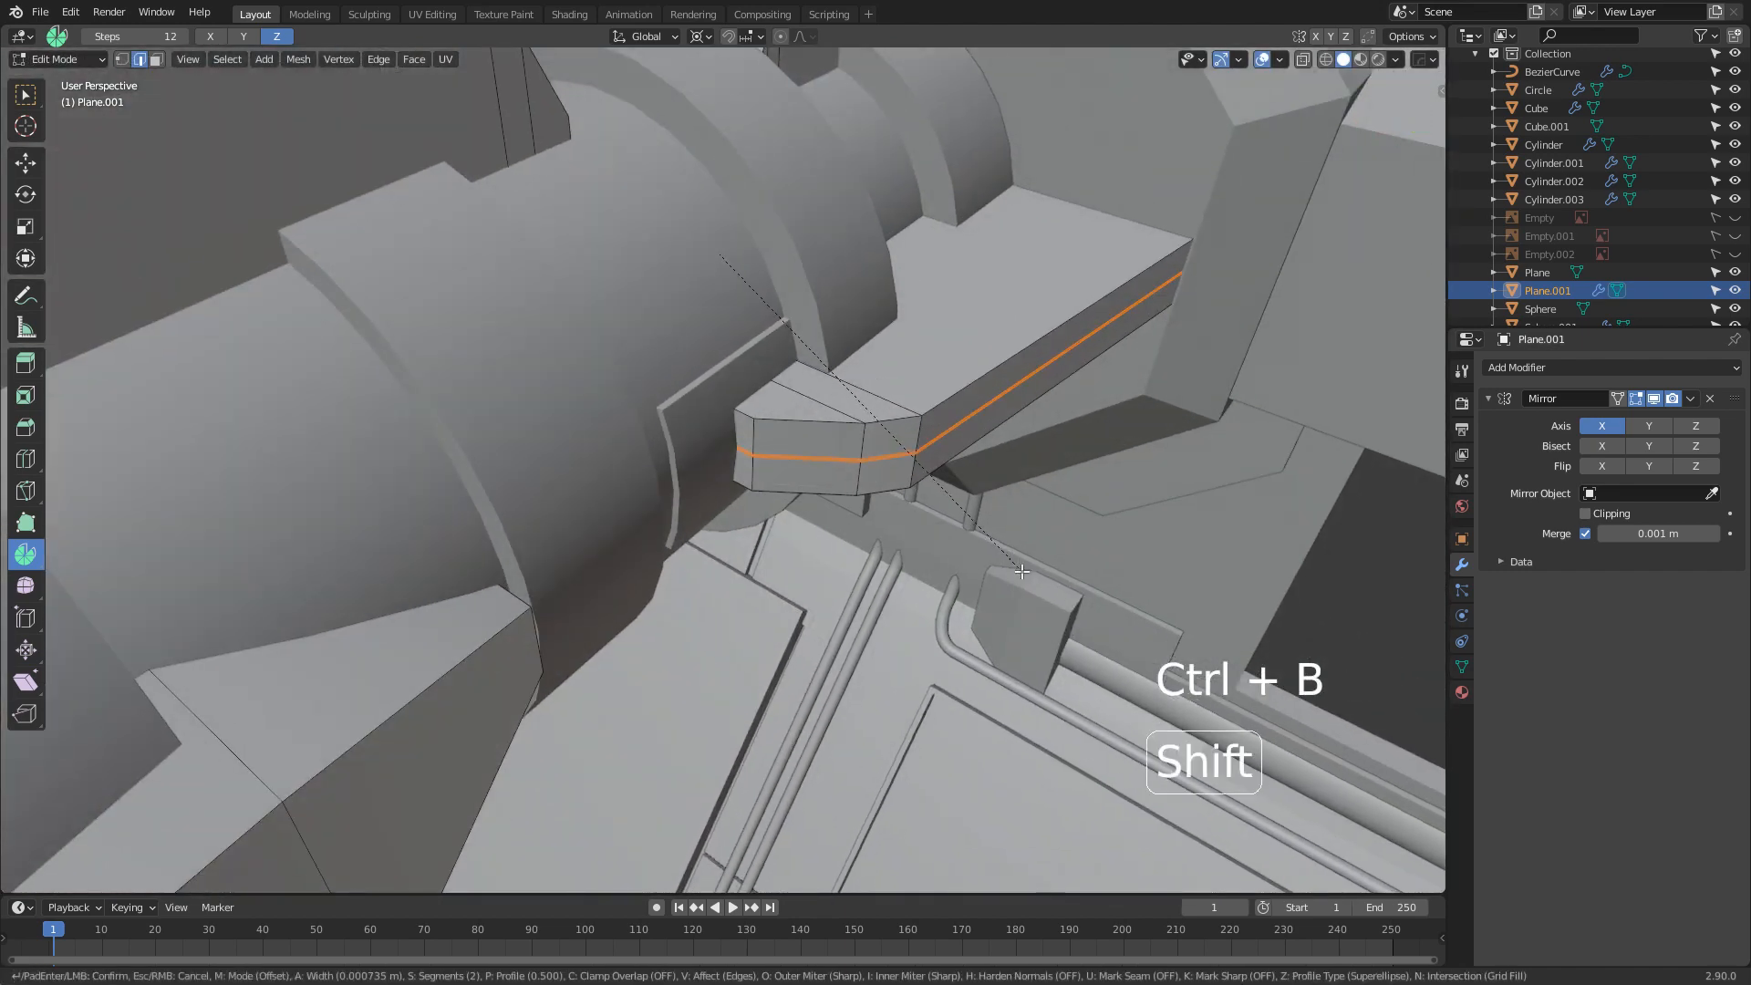
pyautogui.click(1063, 635)
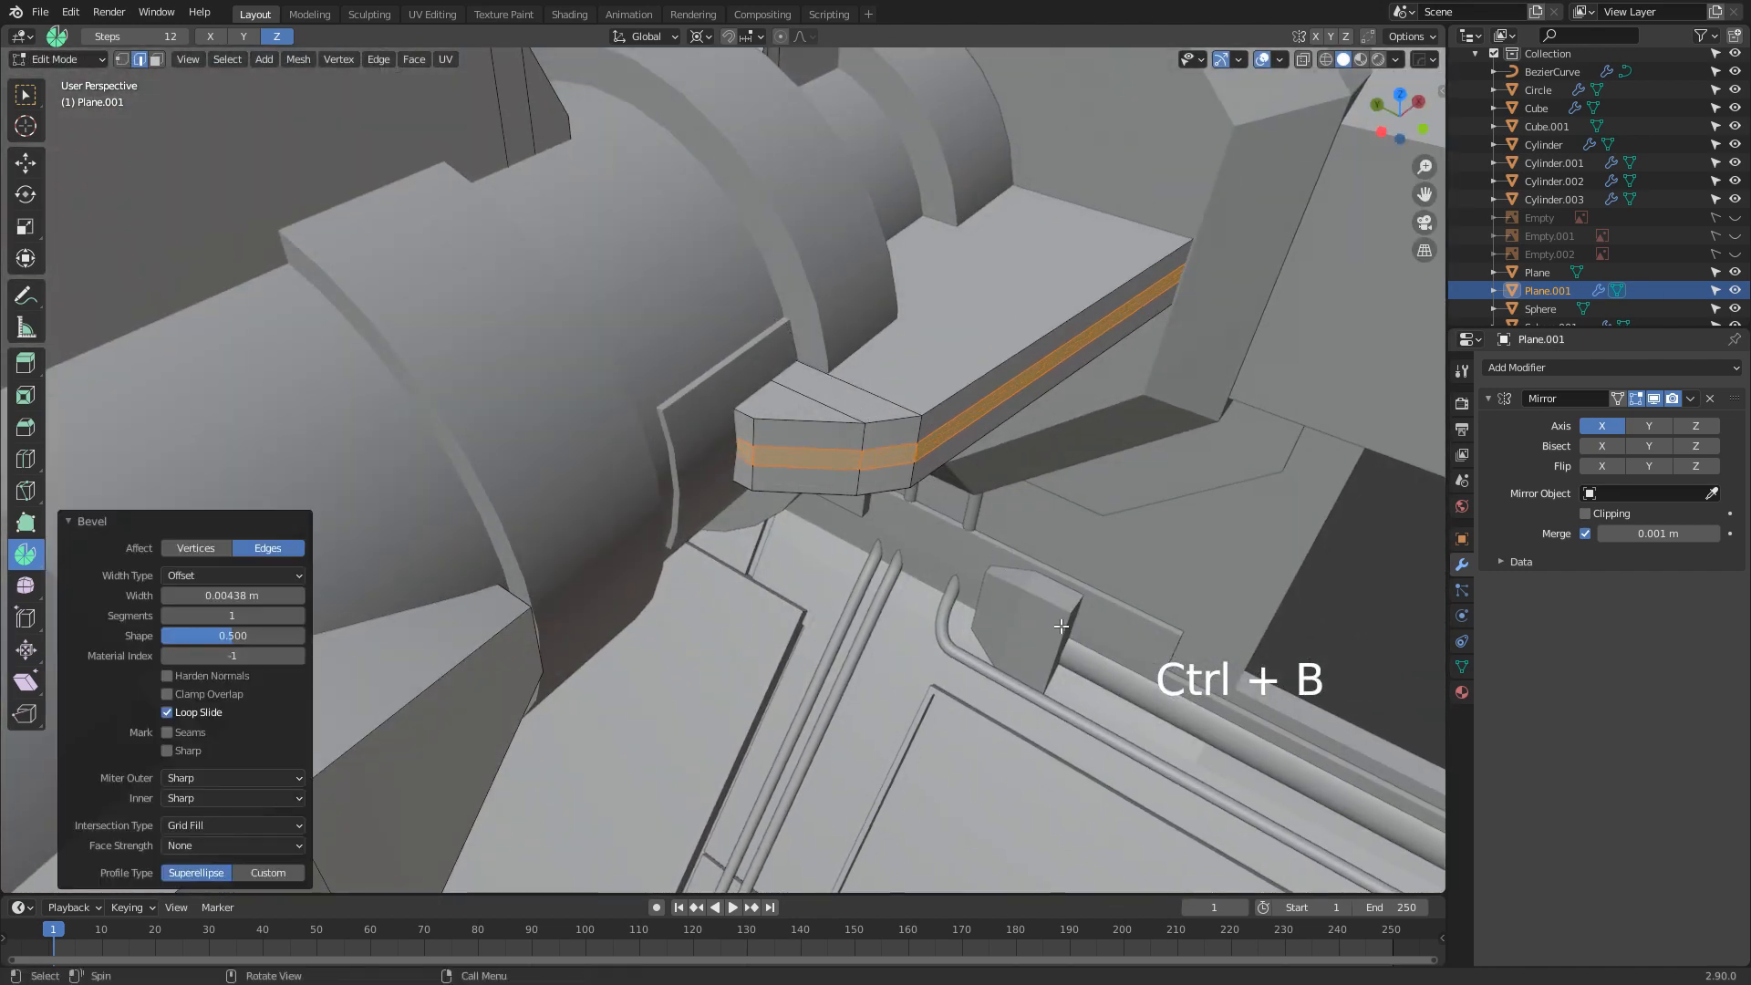
# Extrude the beveled band in place, shrink it along its normals into a groove, and leave Edit Mode
pyautogui.press('e')
pyautogui.rightClick(1031, 624)
pyautogui.hotkey('alt', 's')
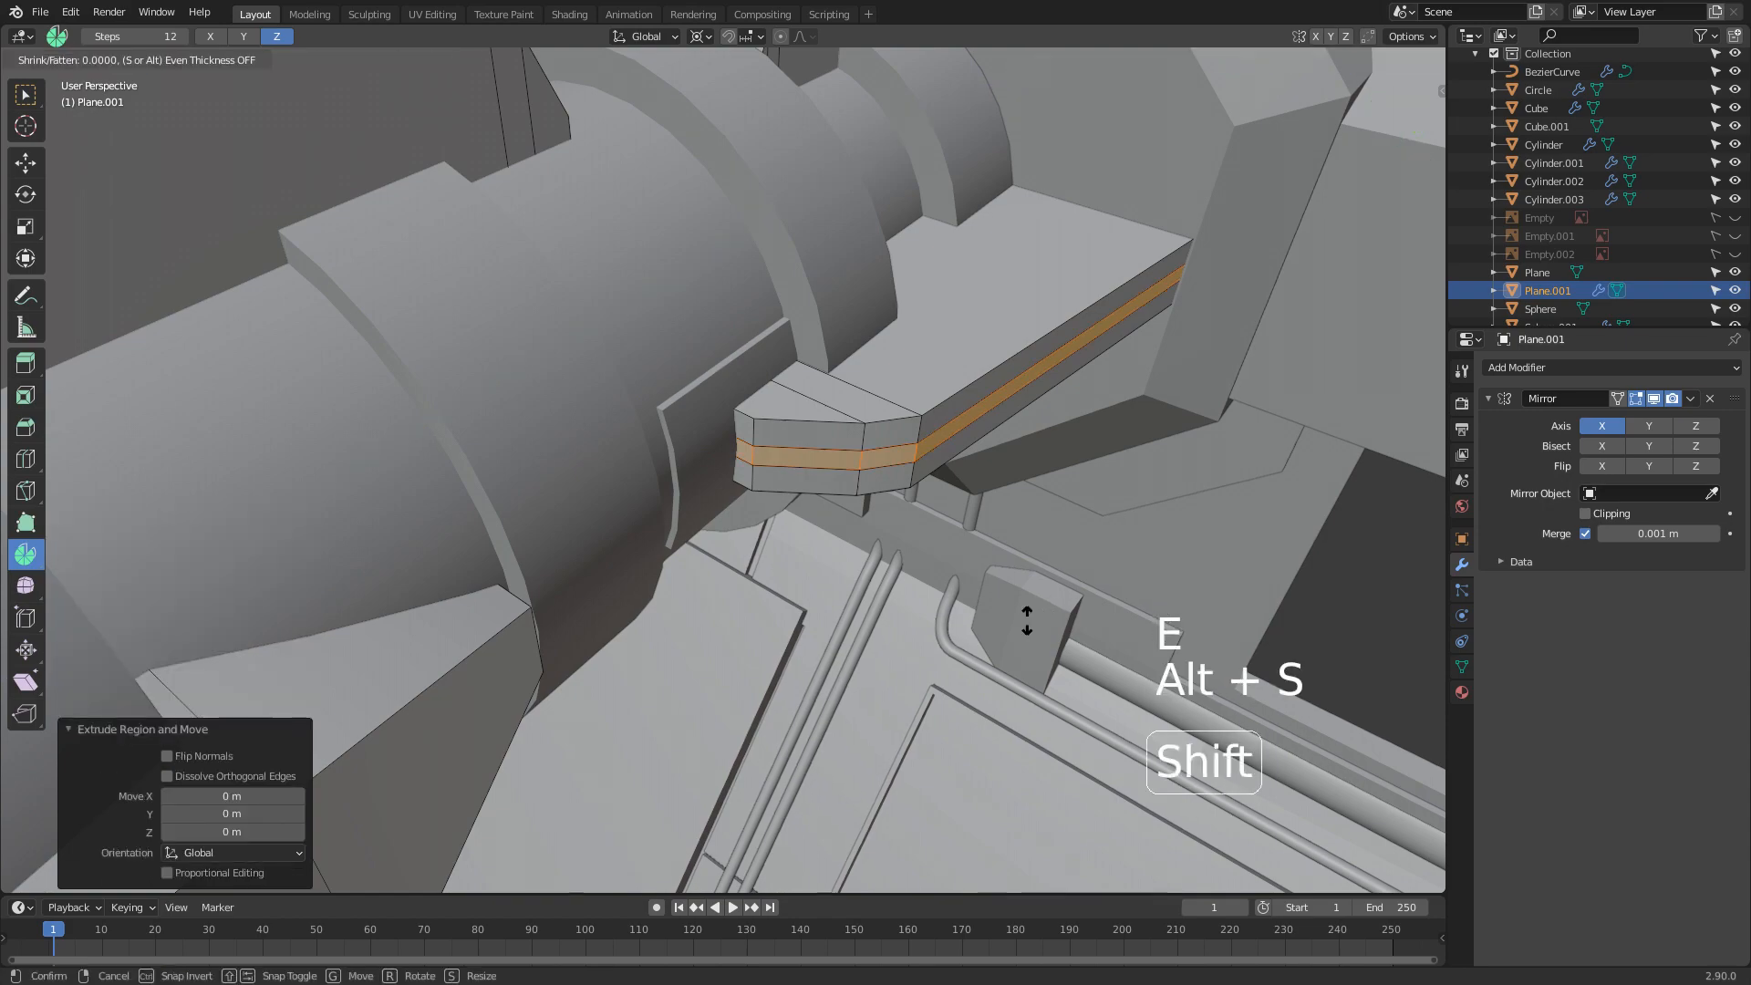
pyautogui.click(1109, 273)
pyautogui.press('Tab')
# Edit the Cylinder arm, duplicate the ring of faces nearest the cockpit ball in place, and hide all other geometry
pyautogui.scroll(-4, 1105, 276)
pyautogui.moveTo(1099, 278); pyautogui.dragTo(781, 246, button='middle')
pyautogui.click(750, 234)
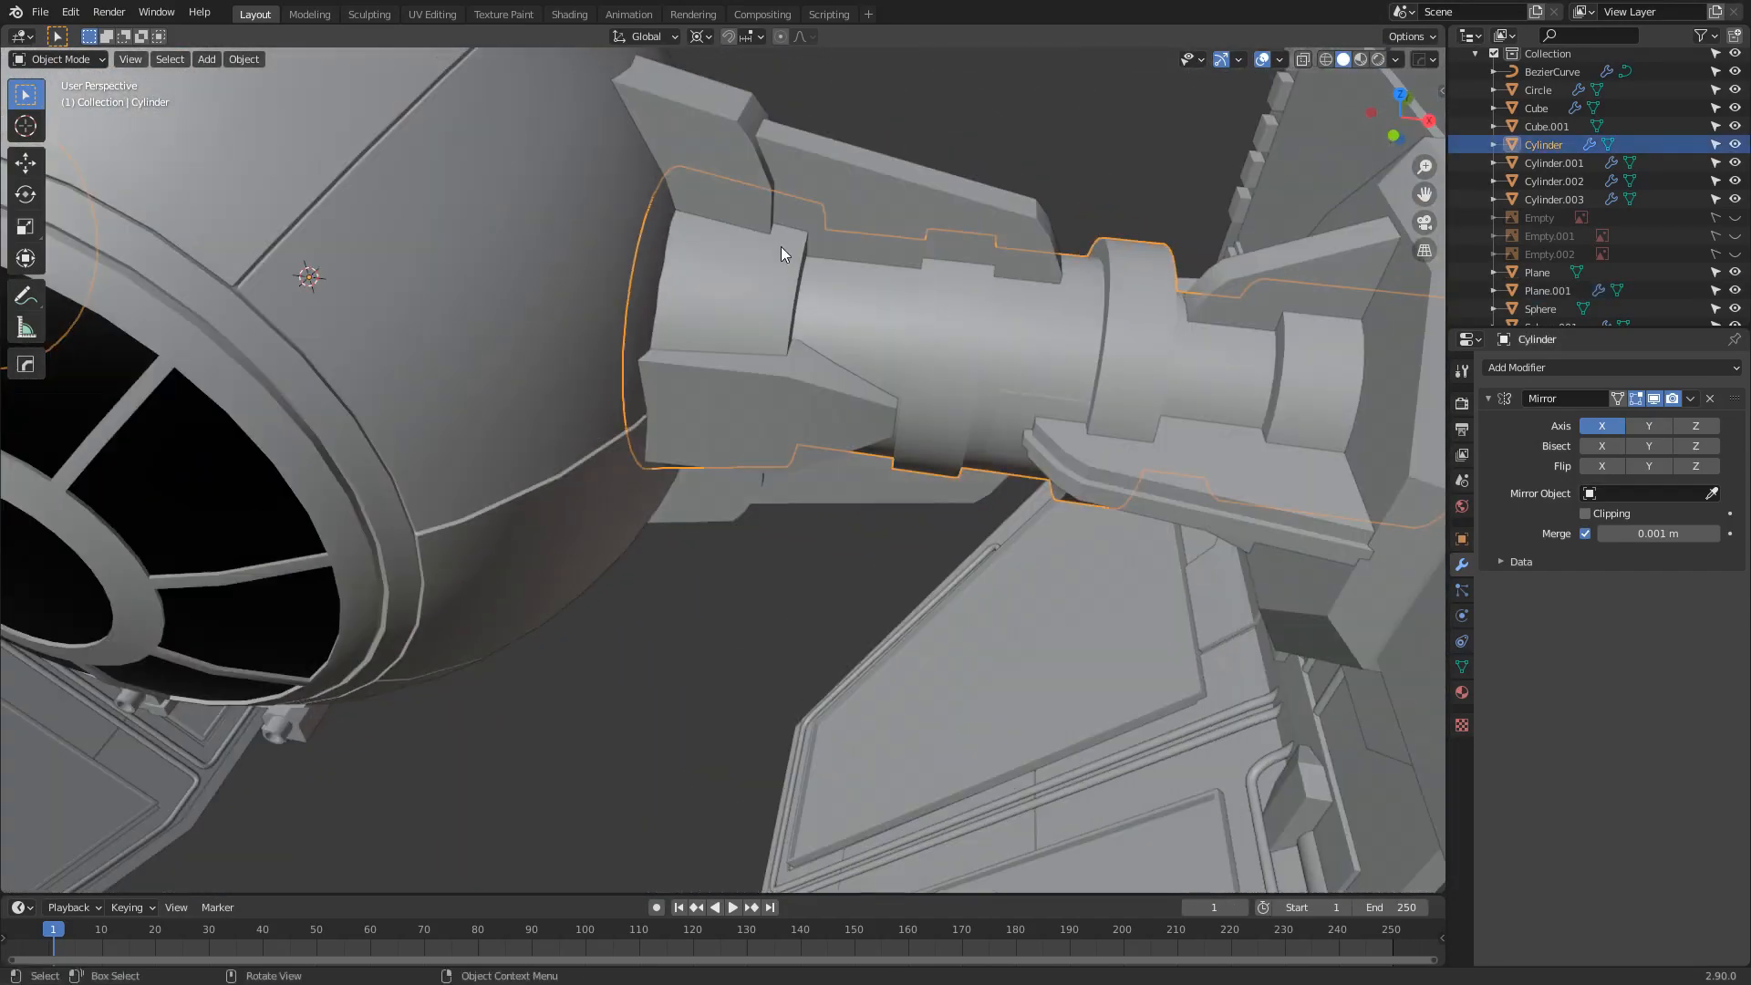
pyautogui.press('Tab')
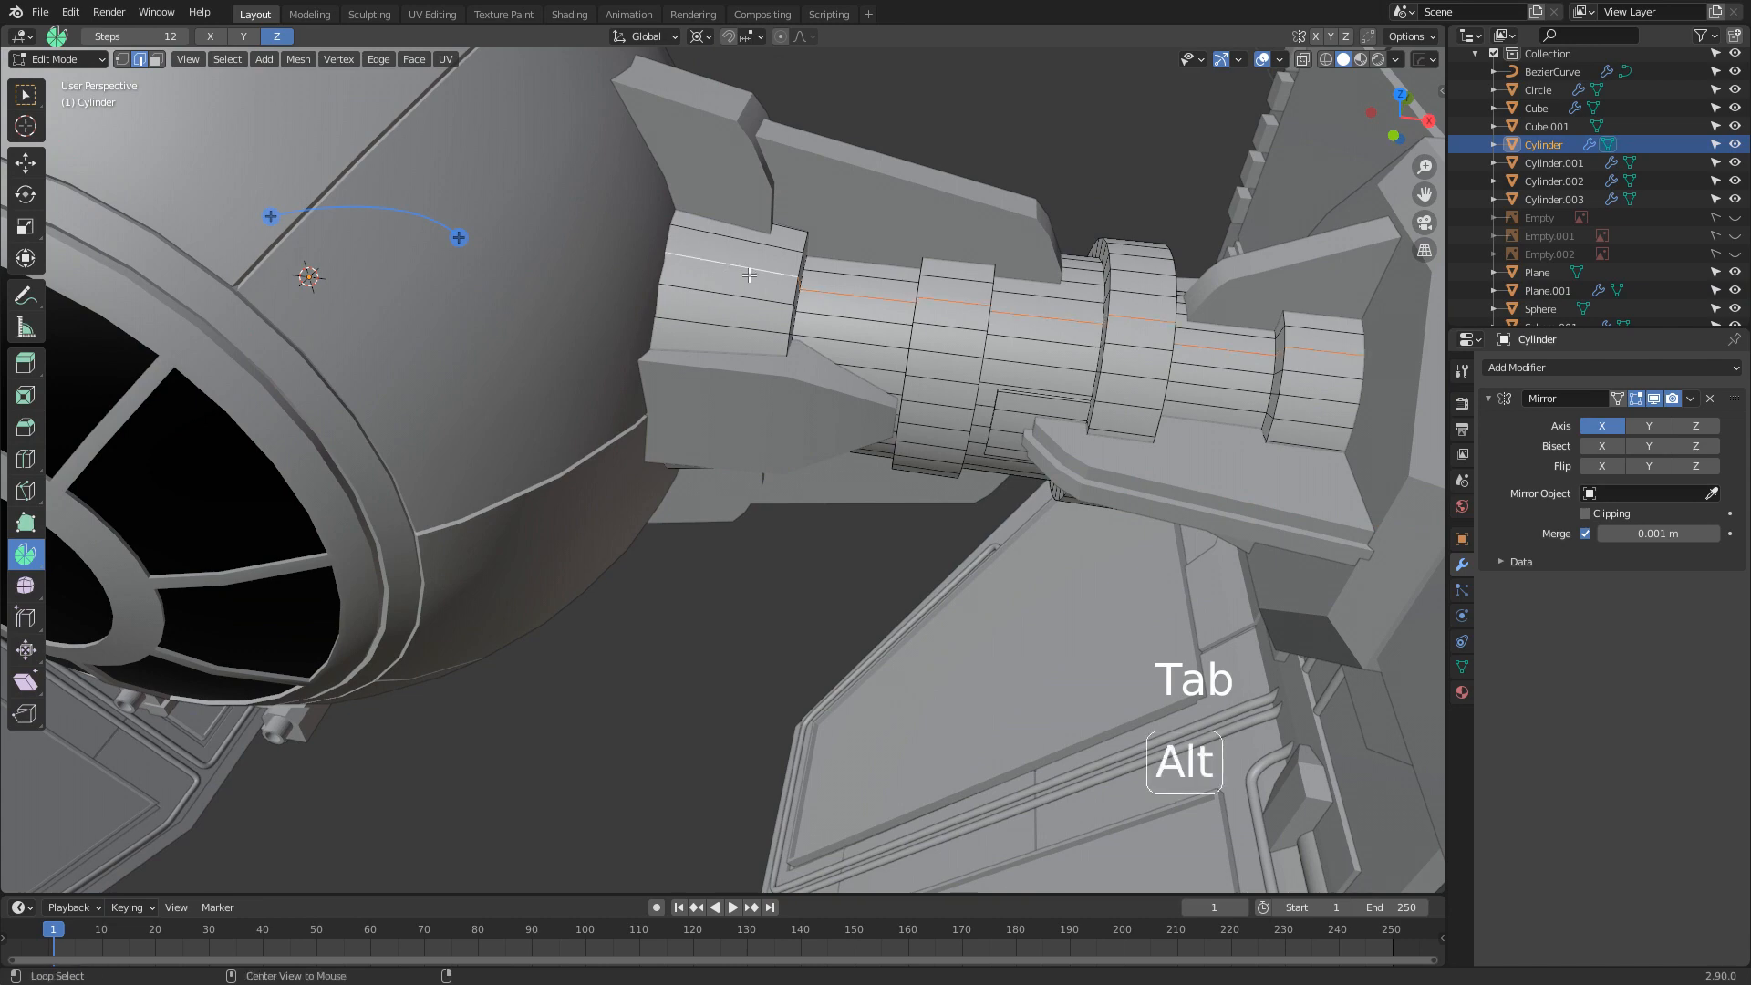
pyautogui.press('3')
pyautogui.keyDown('alt'); pyautogui.click(745, 266); pyautogui.keyUp('alt')
pyautogui.moveTo(745, 266); pyautogui.dragTo(894, 284, button='middle')
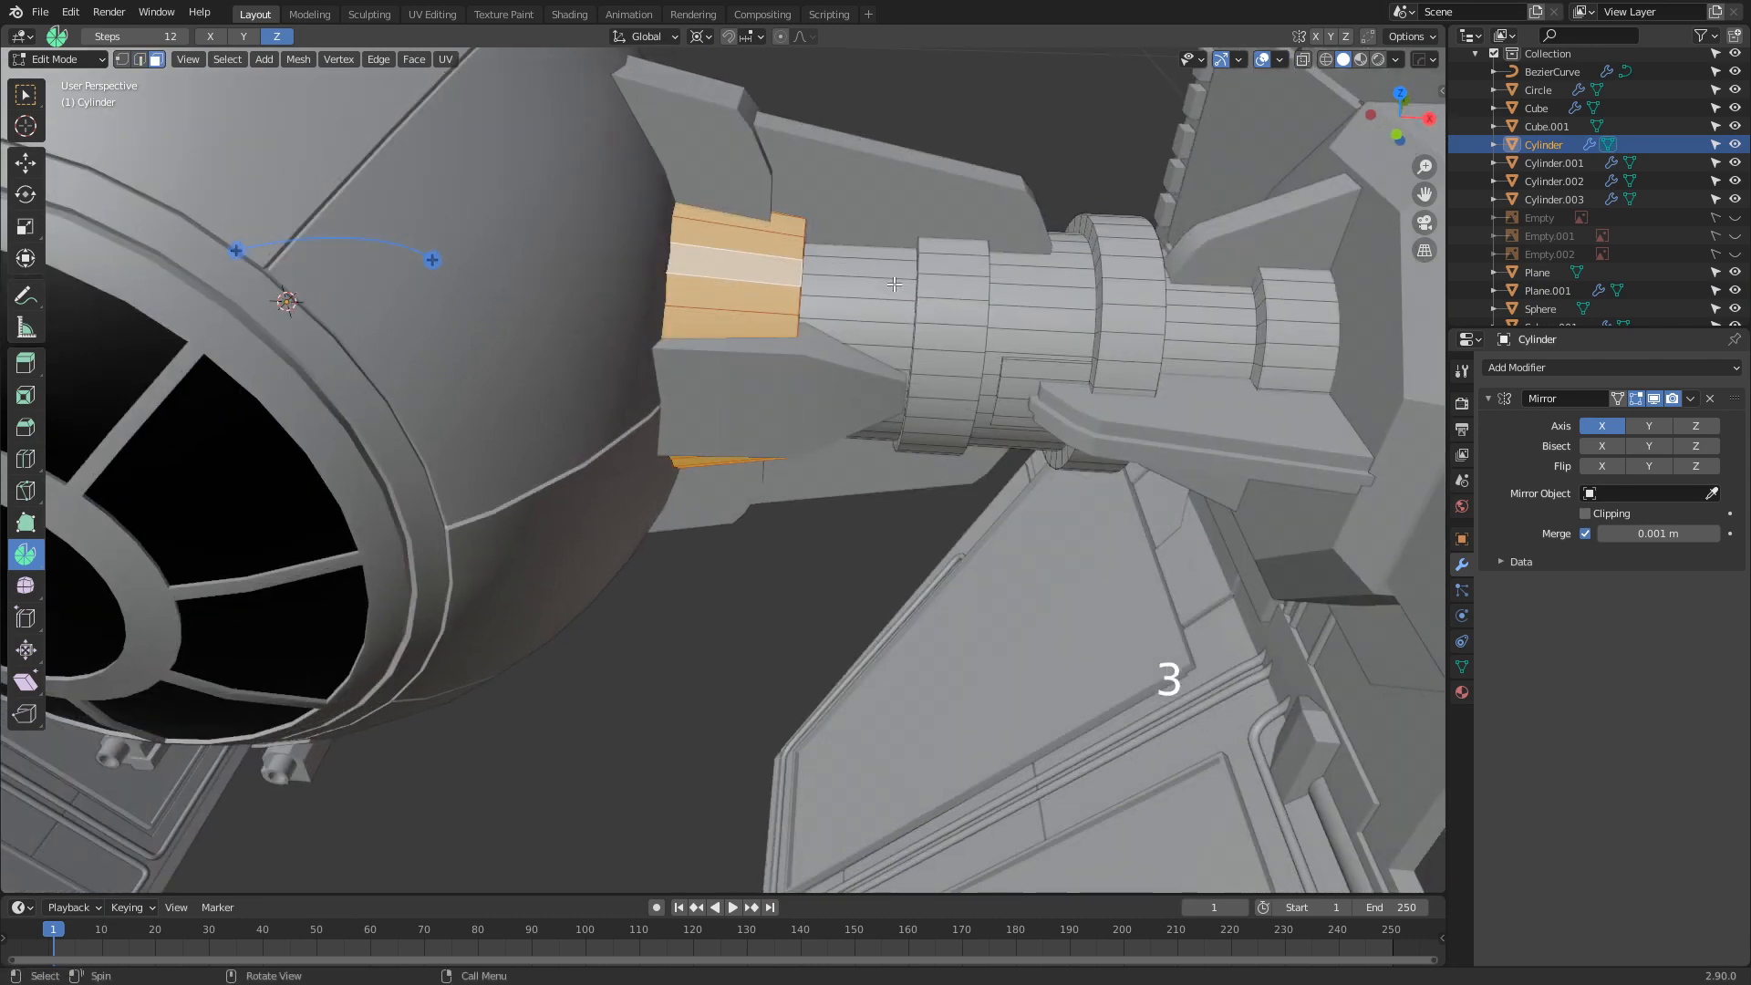
pyautogui.hotkey('shift', 'd')
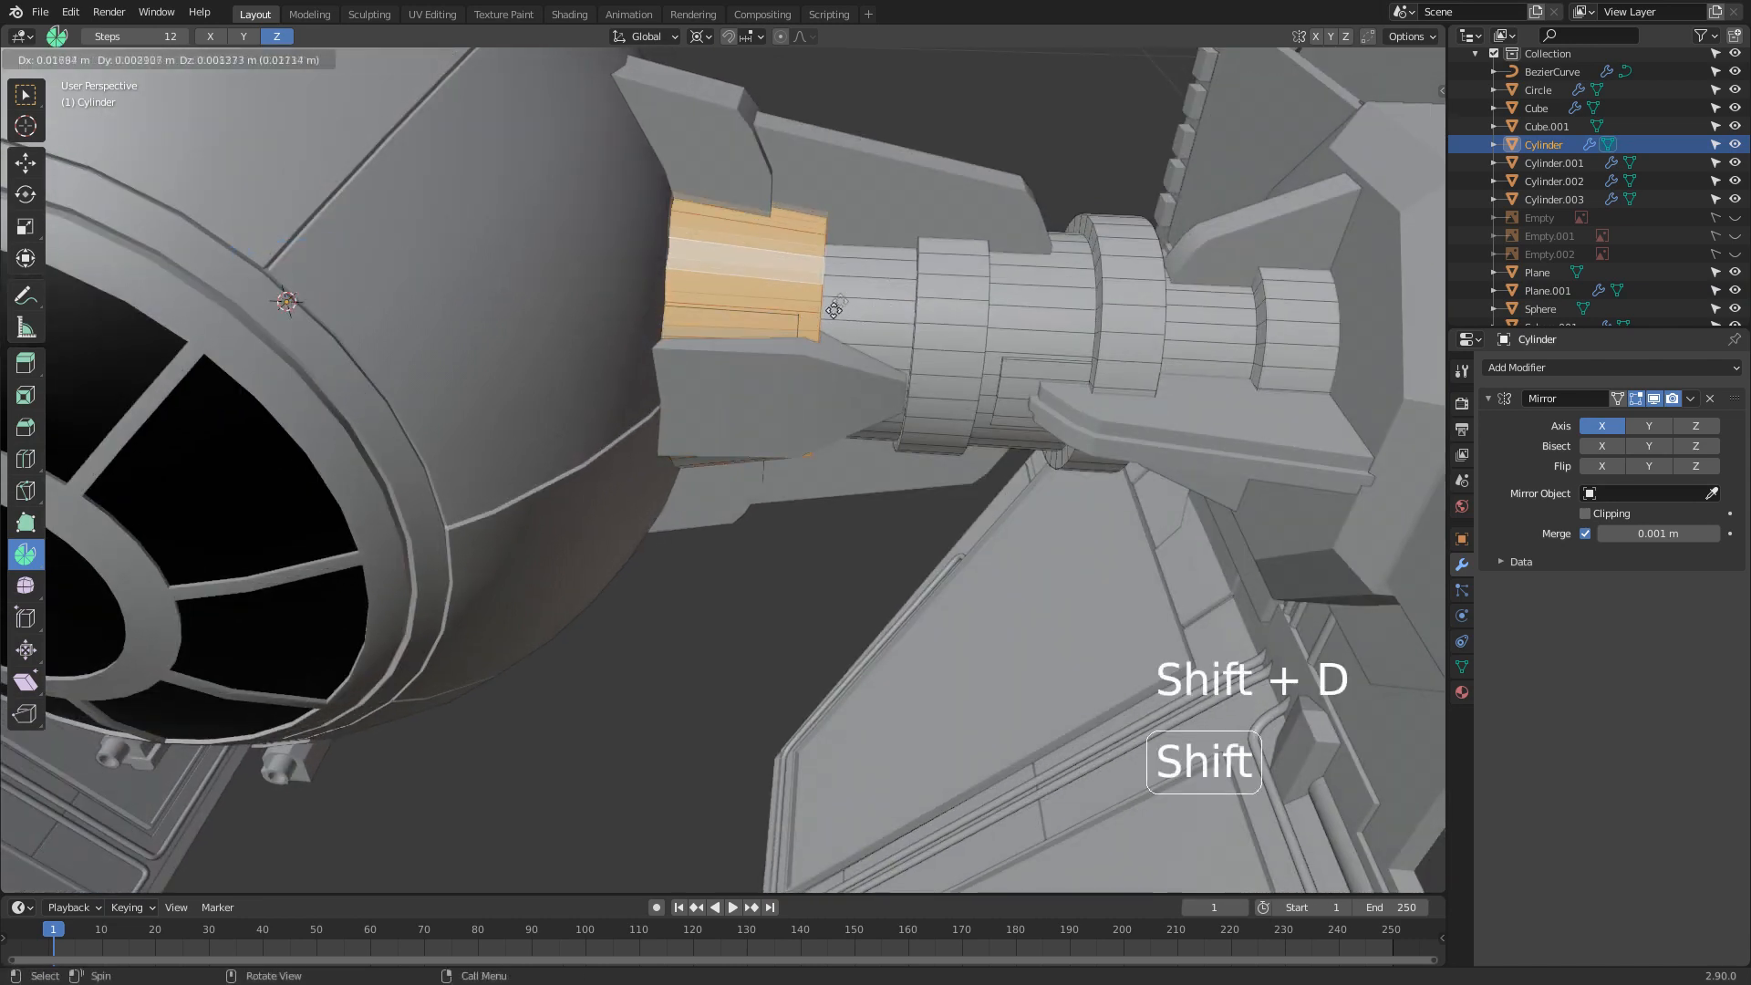
pyautogui.rightClick(966, 352)
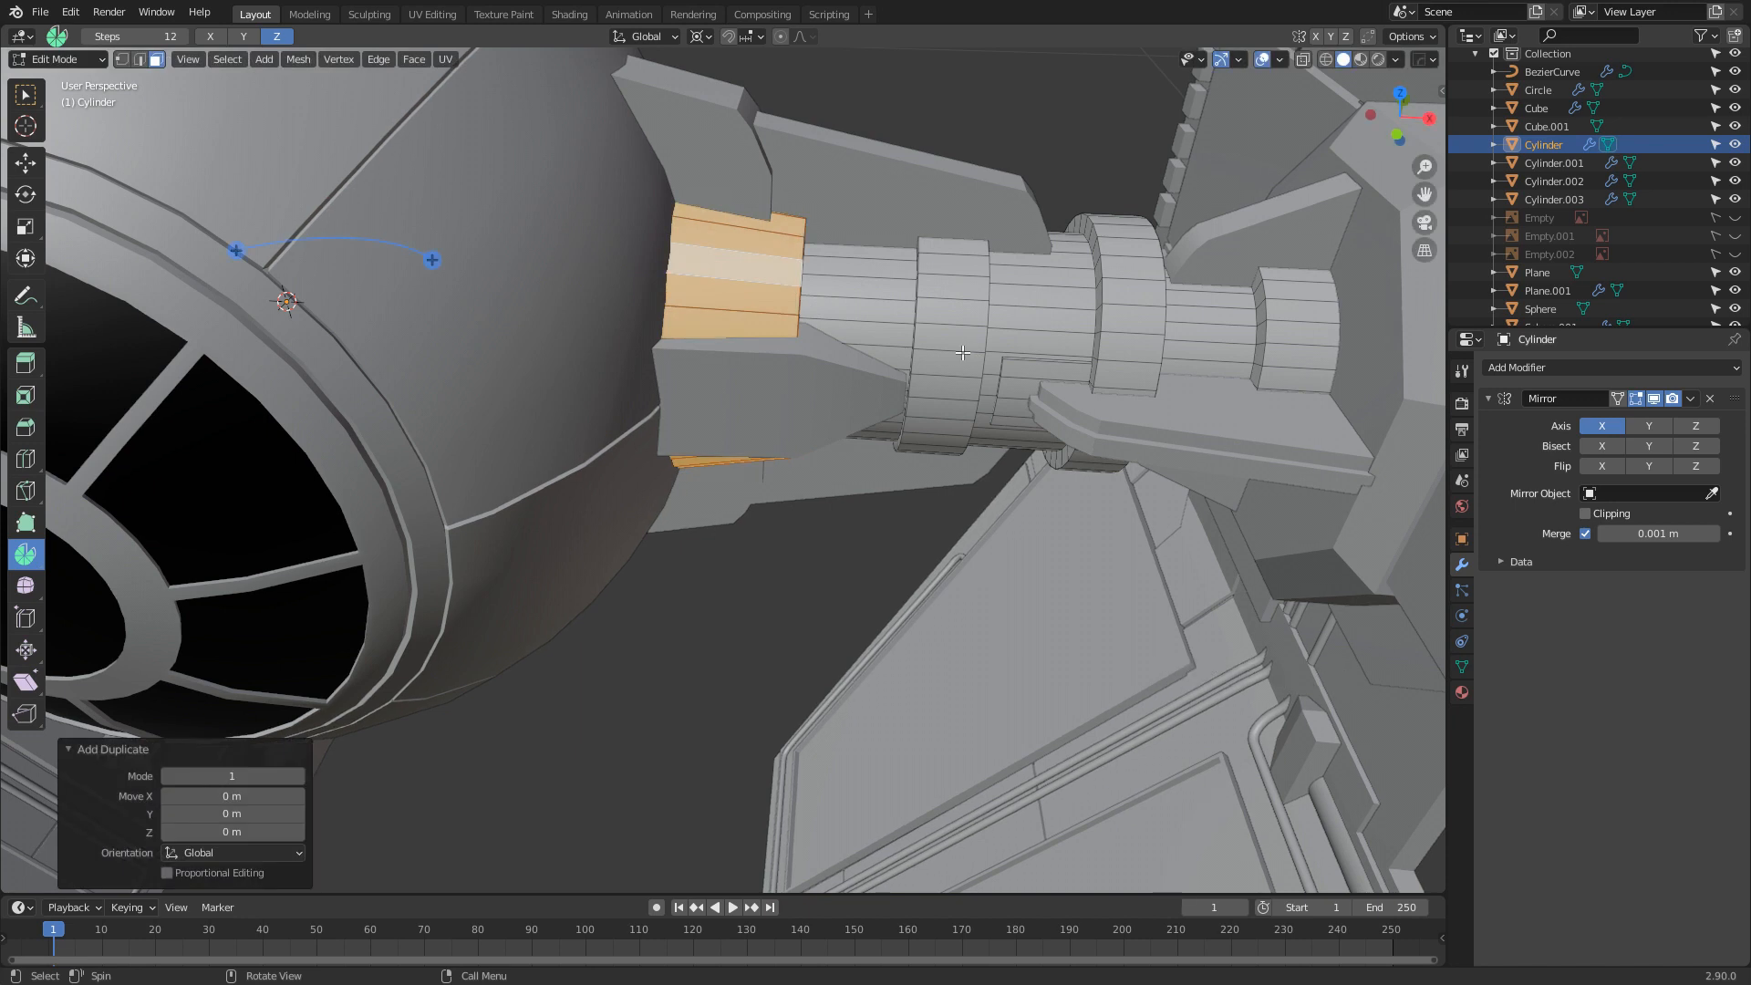
pyautogui.hotkey('ctrl', 'i')
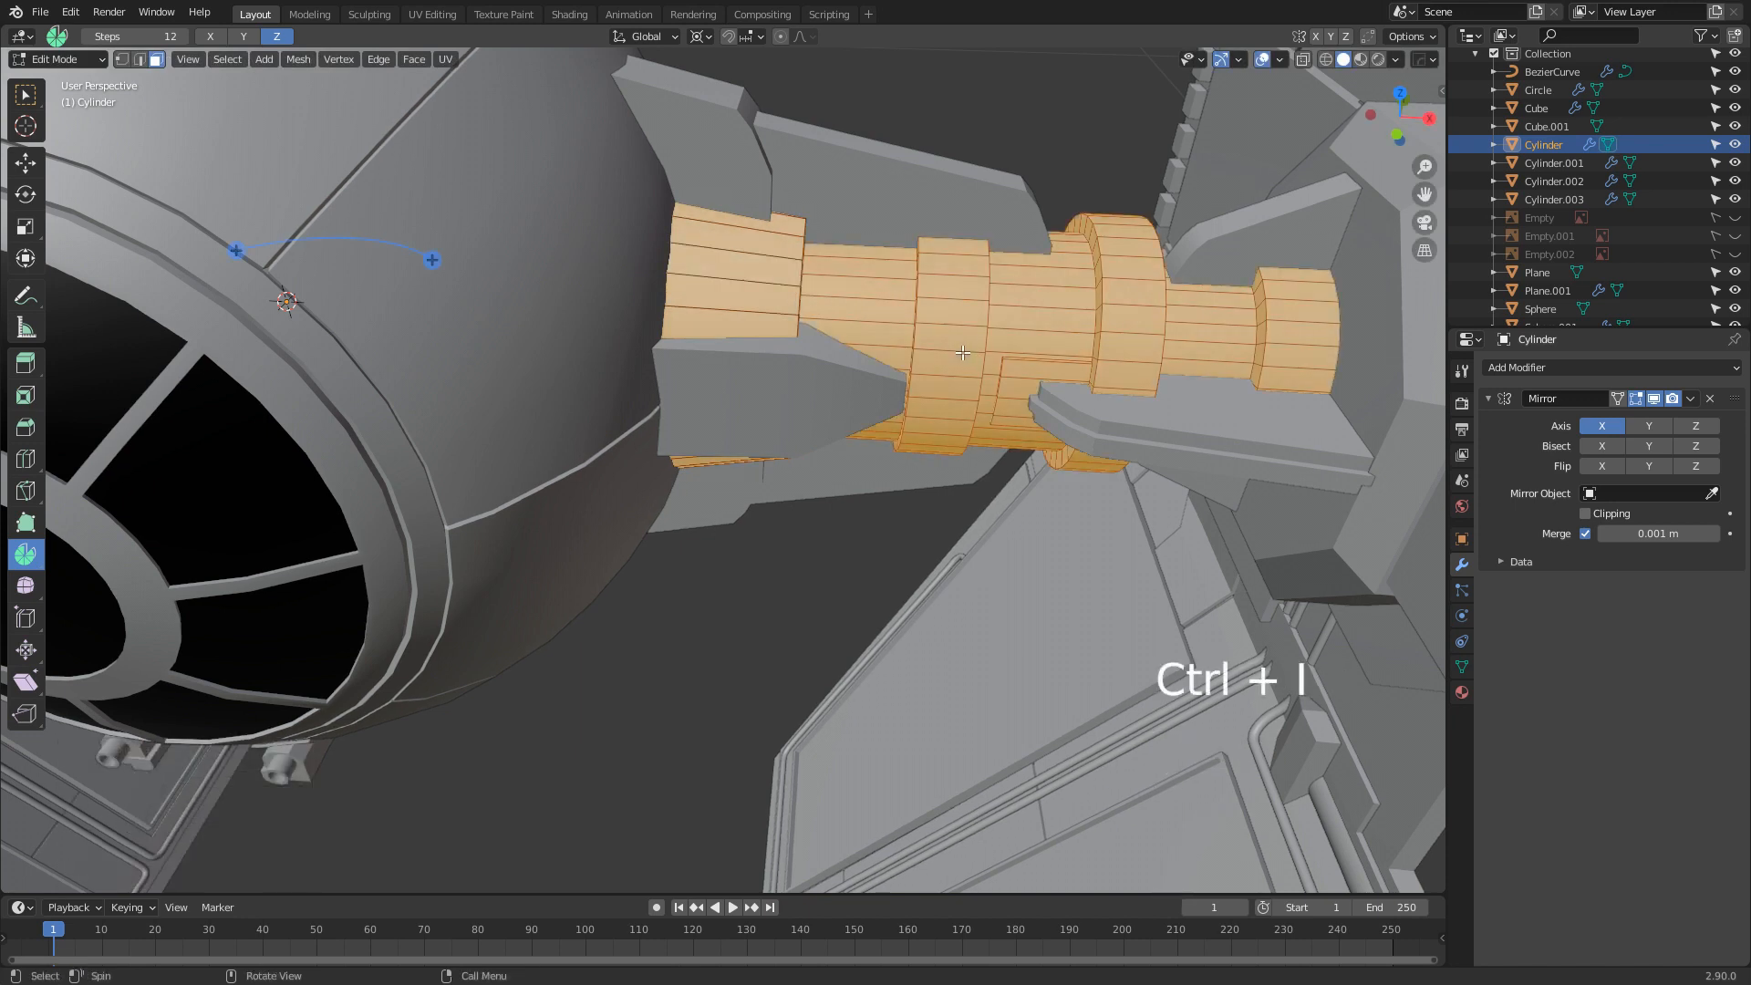
pyautogui.press('h')
# Add an edge loop around the isolated ring, slid towards its outboard end with a factor of 0.641
pyautogui.moveTo(977, 362); pyautogui.dragTo(886, 412, button='middle')
pyautogui.keyDown('shift'); pyautogui.moveTo(885, 411); pyautogui.dragTo(888, 434, button='middle'); pyautogui.keyUp('shift')
pyautogui.scroll(1, 821, 355)
pyautogui.hotkey('ctrl', 'r')
pyautogui.click(791, 319)
pyautogui.click(836, 329)
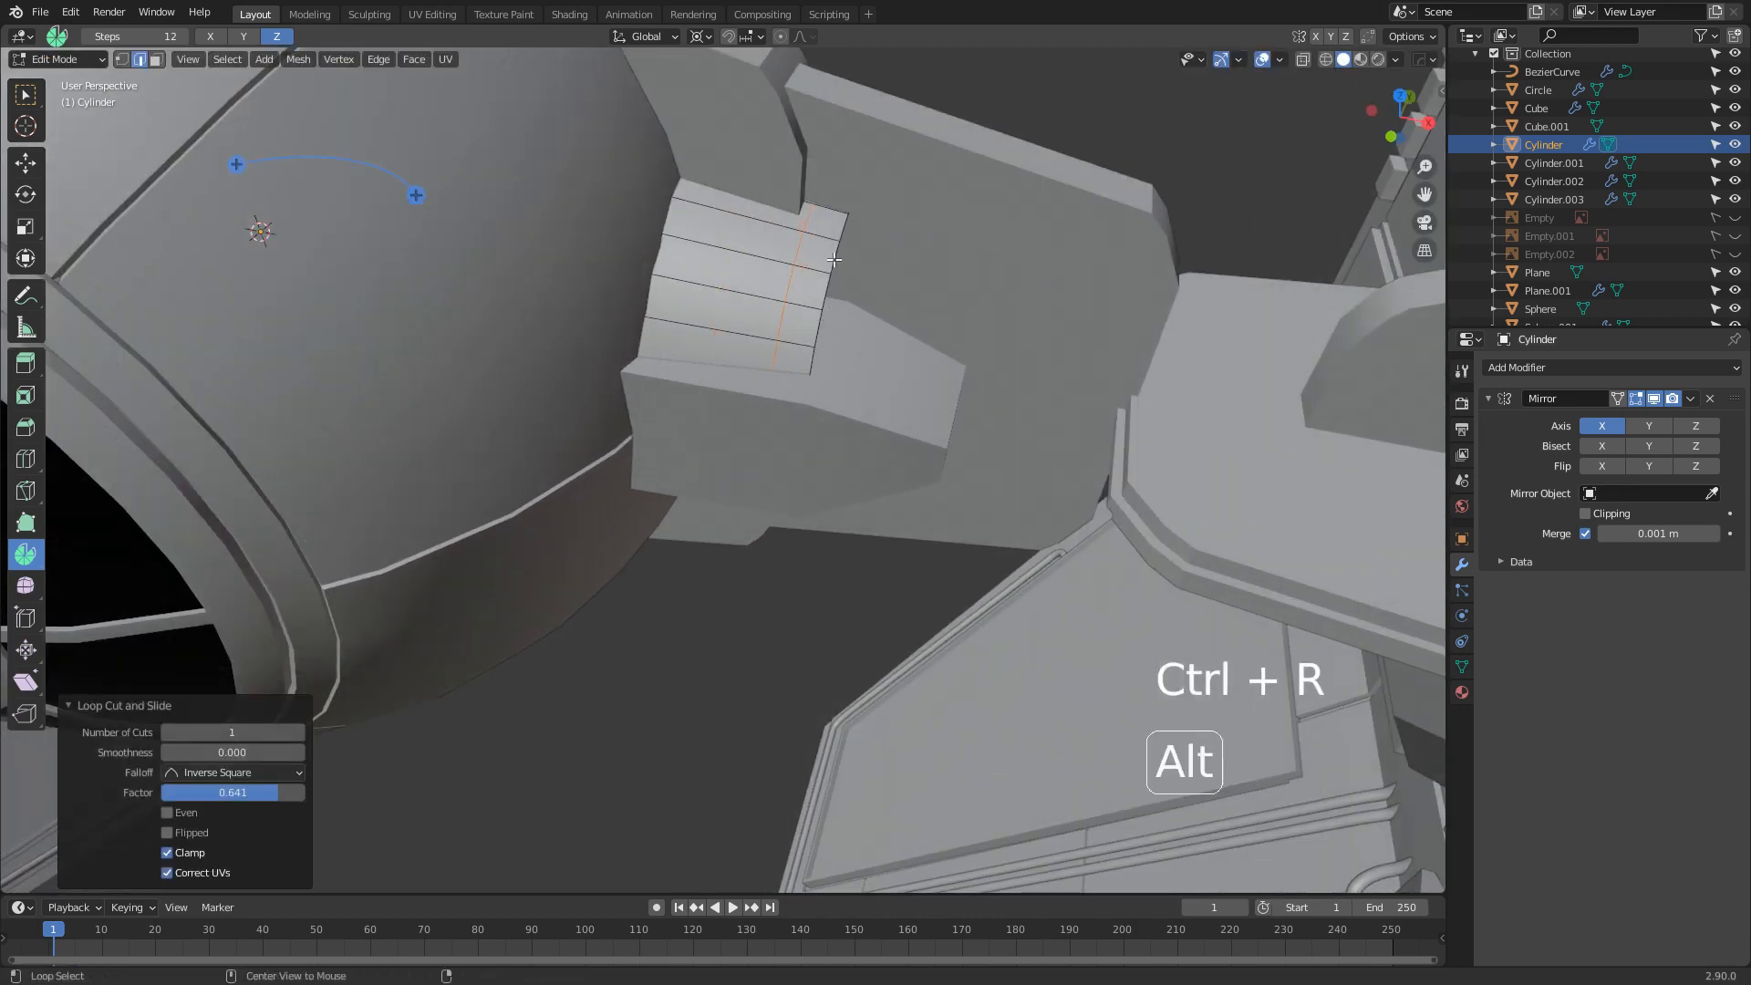
# Delete the edge loop at the ring's outboard end to remove the strip beyond the new loop
pyautogui.keyDown('alt'); pyautogui.click(832, 257); pyautogui.keyUp('alt')
pyautogui.press('Delete')
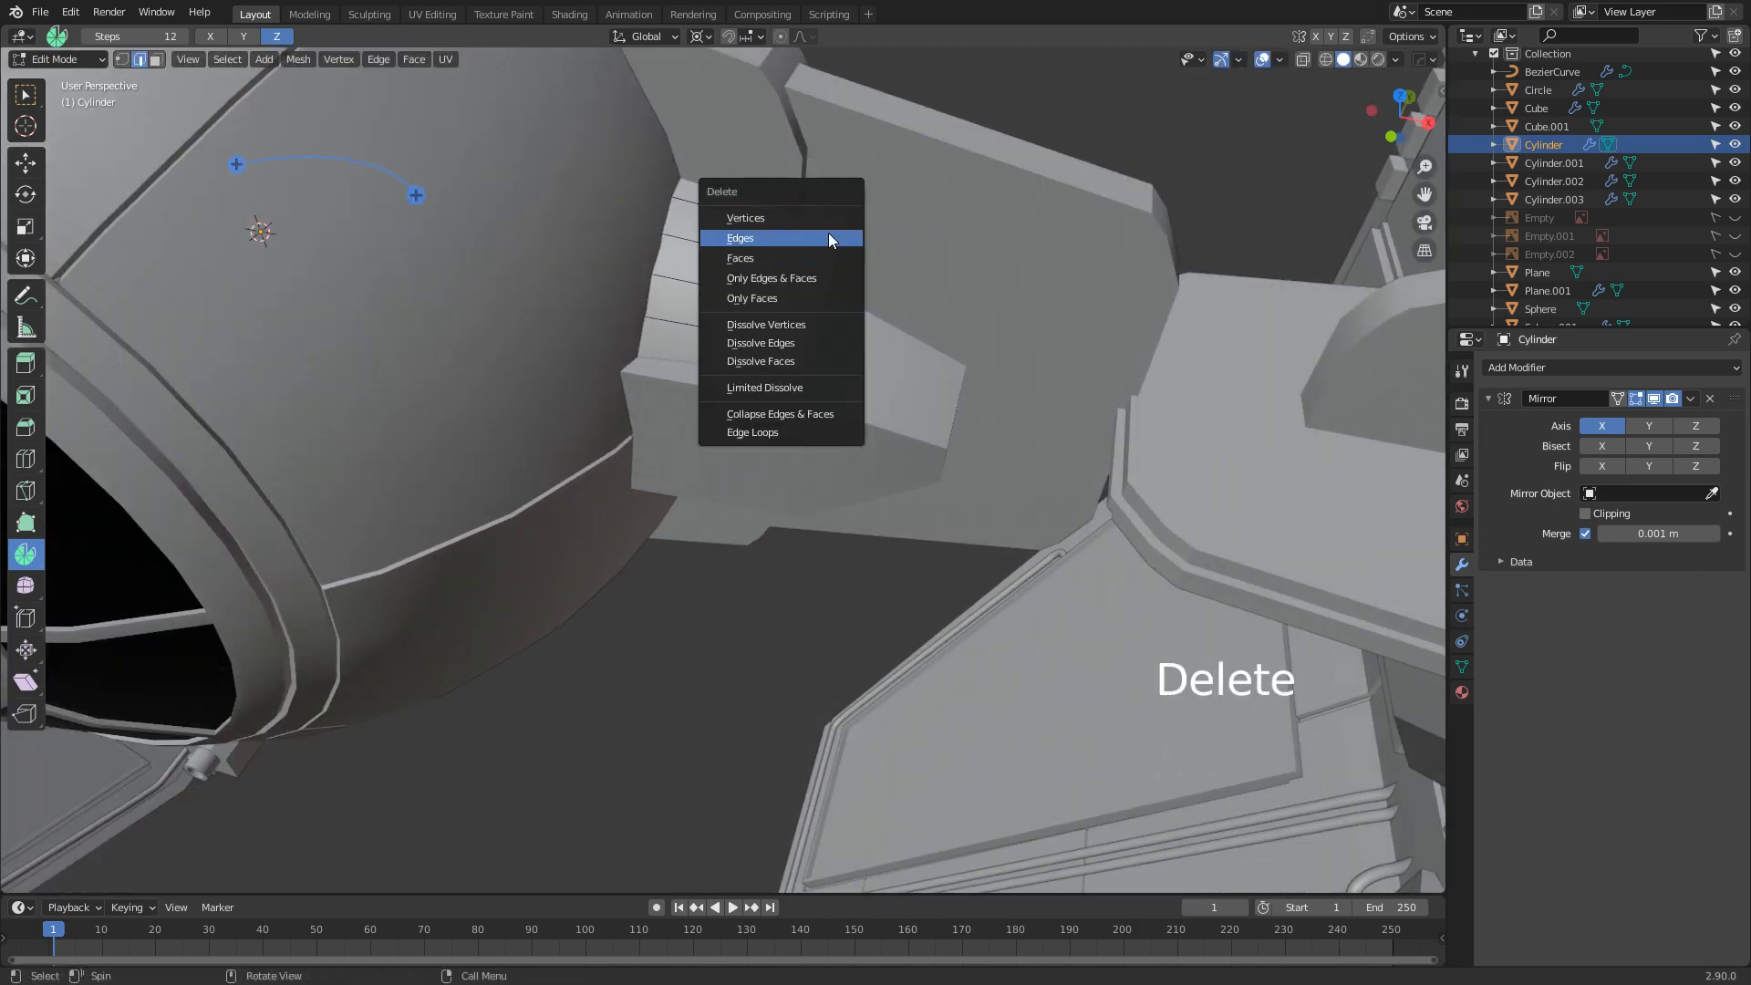
pyautogui.click(830, 238)
pyautogui.moveTo(829, 261)
pyautogui.mouseDown(button='middle')
pyautogui.moveTo(848, 274)
pyautogui.moveTo(829, 262)
pyautogui.mouseUp(button='middle')
pyautogui.hotkey('ctrl', 'z')
pyautogui.press('Delete')
pyautogui.click(819, 239)
# Select lengthwise edges at intervals around the ring, including its underside in wireframe, and delete them
pyautogui.moveTo(718, 303); pyautogui.dragTo(812, 260, button='middle')
pyautogui.keyDown('shift'); pyautogui.click(807, 280); pyautogui.keyUp('shift')
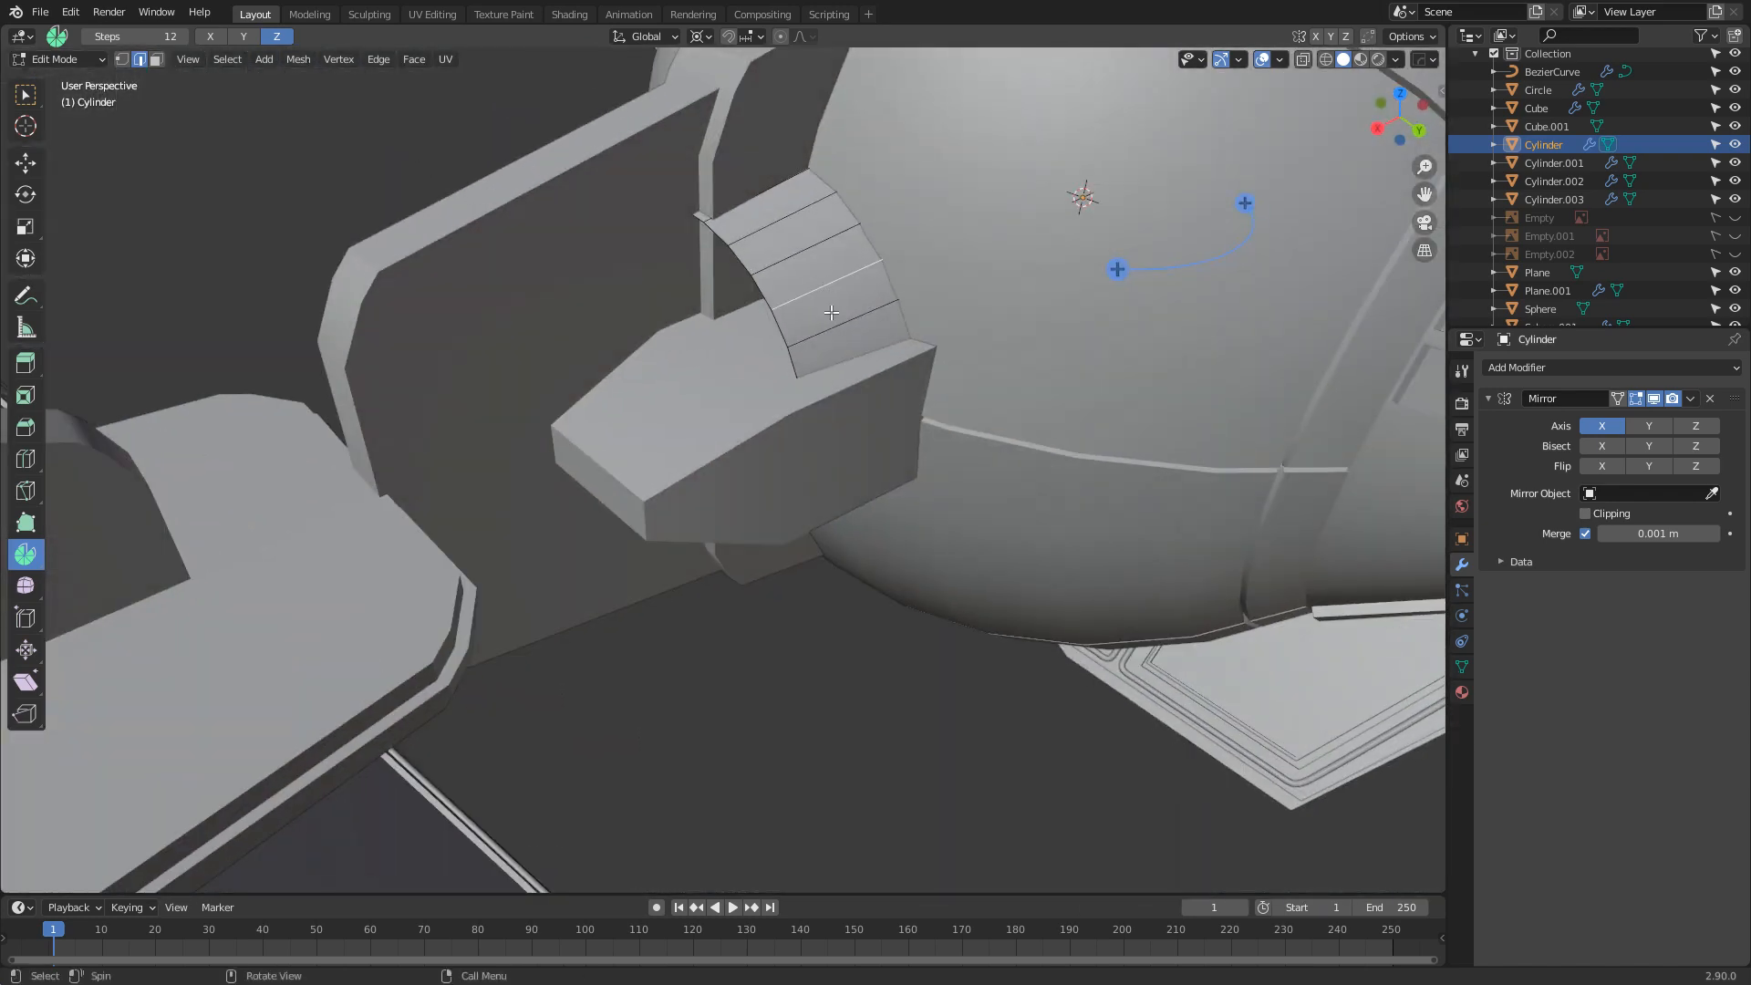
pyautogui.press('KP_3')
pyautogui.press('KP_3')
pyautogui.press('KP_1')
pyautogui.keyDown('shift'); pyautogui.click(802, 367); pyautogui.keyUp('shift')
pyautogui.press('z')
pyautogui.click(715, 376)
pyautogui.moveTo(772, 369); pyautogui.dragTo(744, 394, button='middle')
pyautogui.press('Delete')
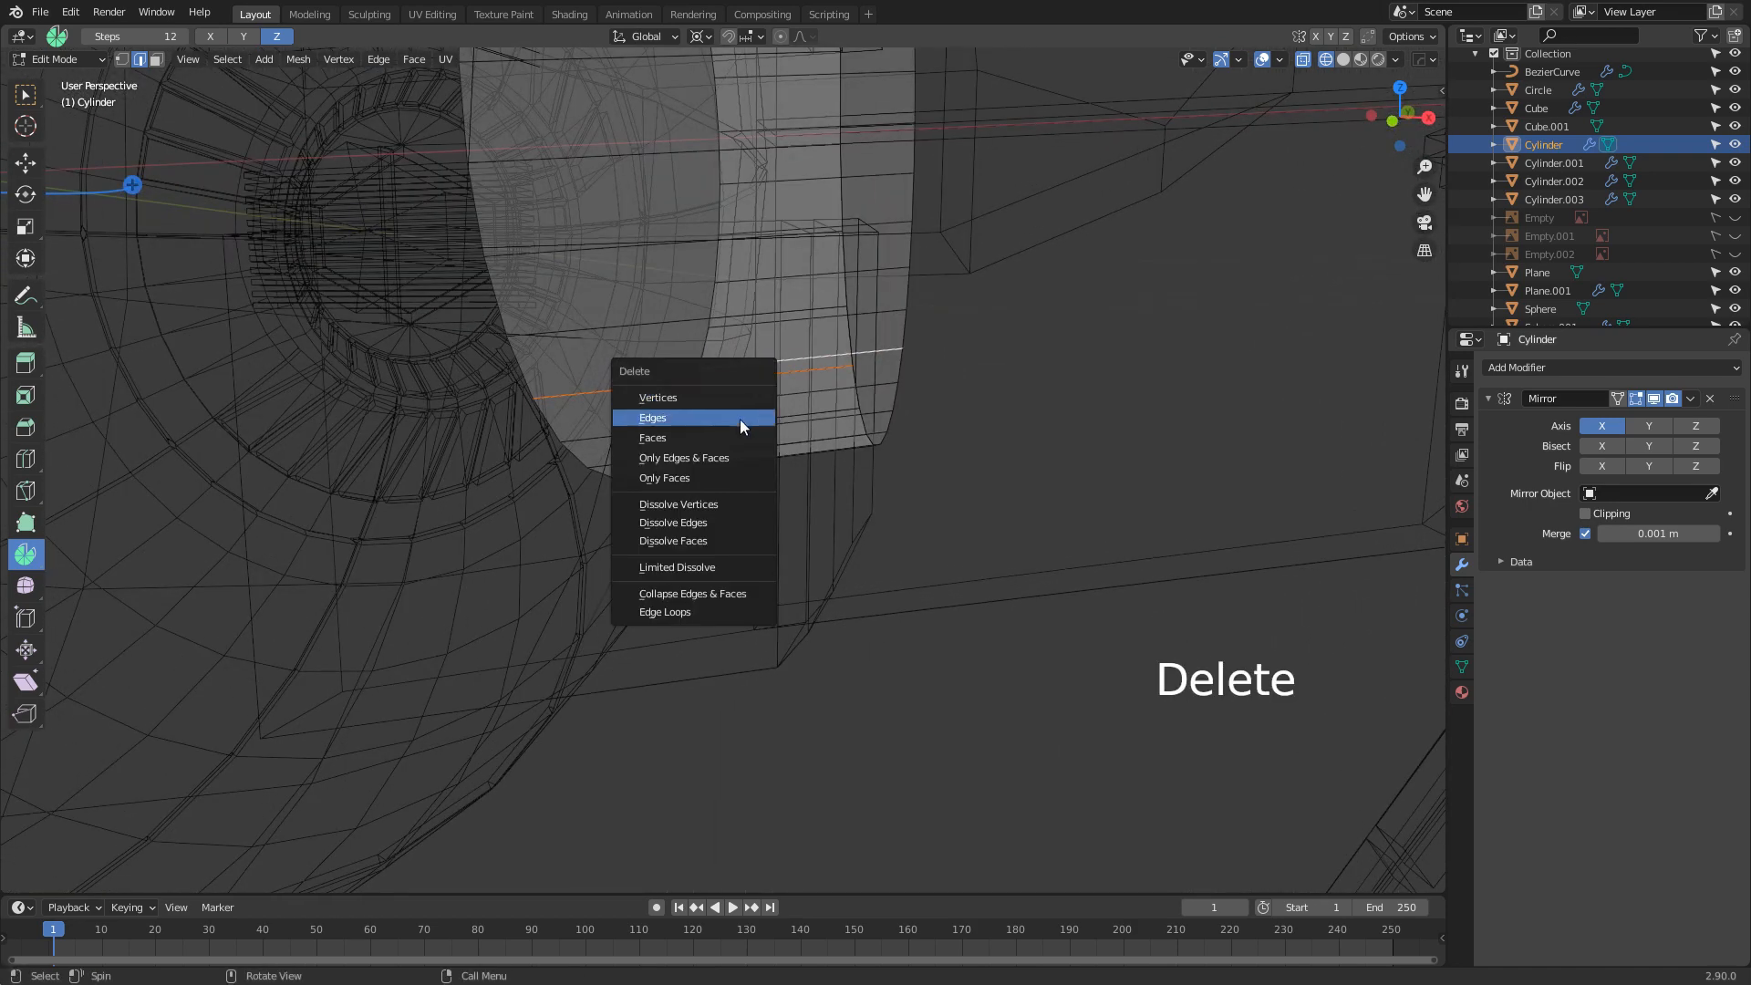
pyautogui.click(729, 420)
# Undo the lengthwise edge deletion, delete the same edges again to split the ring into plates, and restore solid shading
pyautogui.press('z')
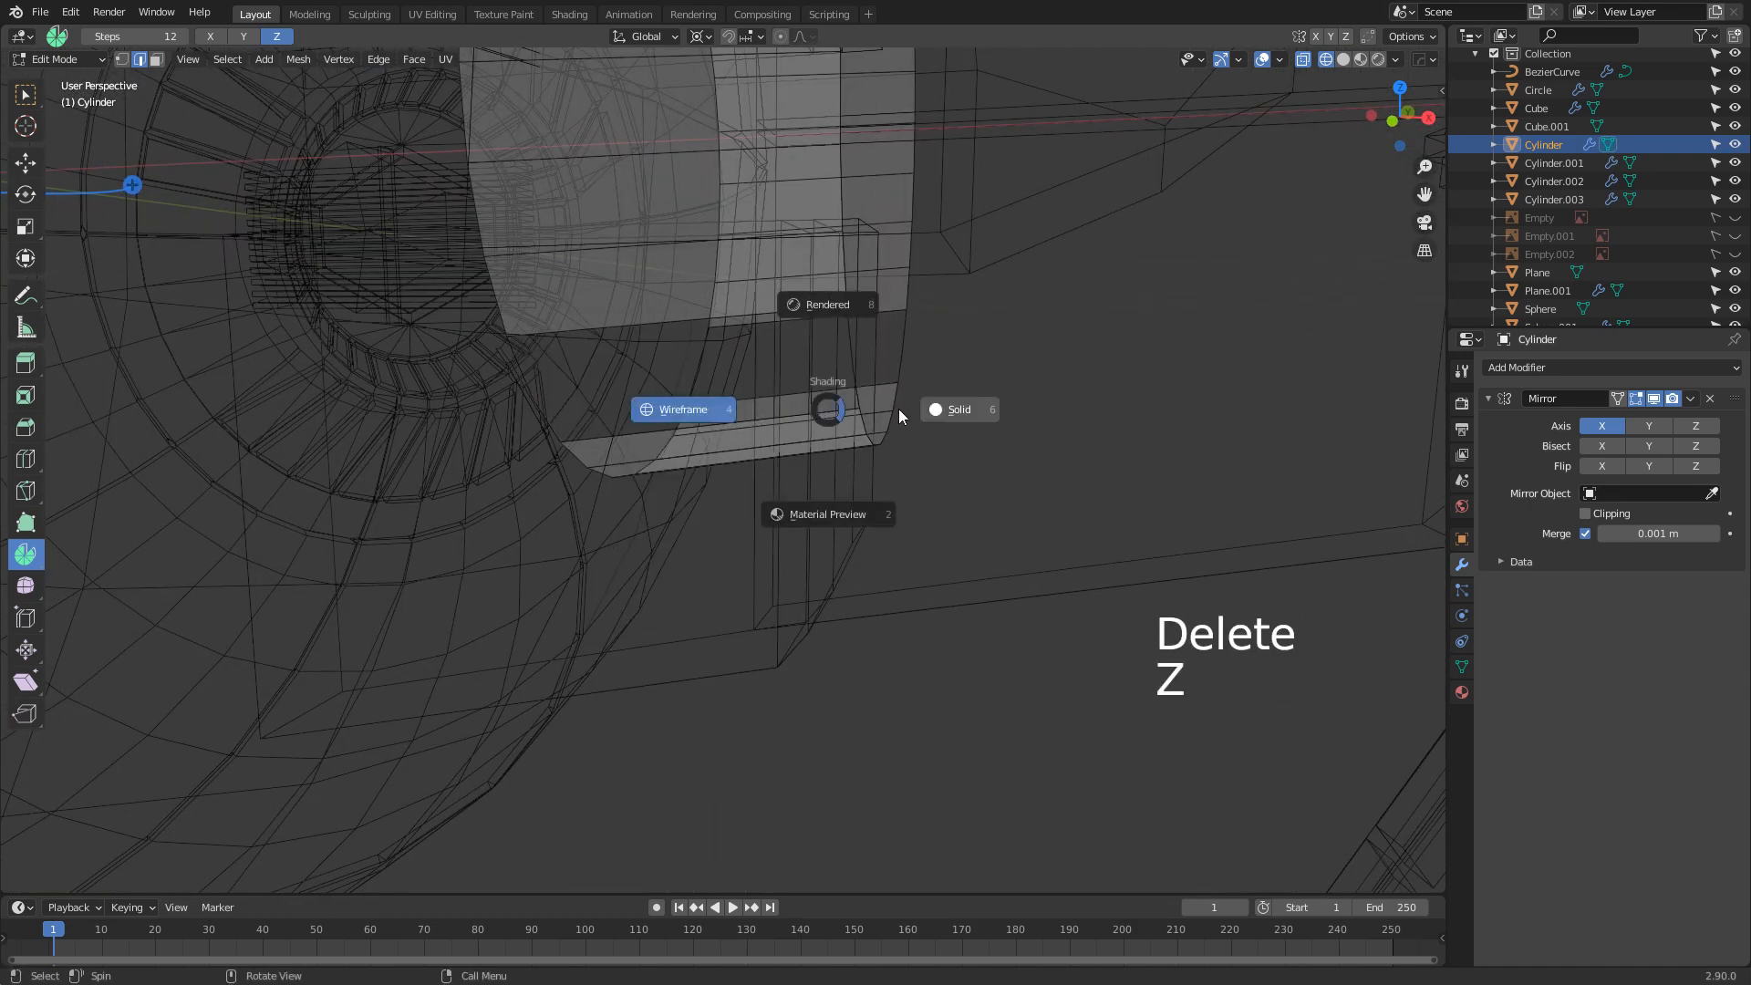
pyautogui.press('Escape')
pyautogui.hotkey('ctrl', 'z')
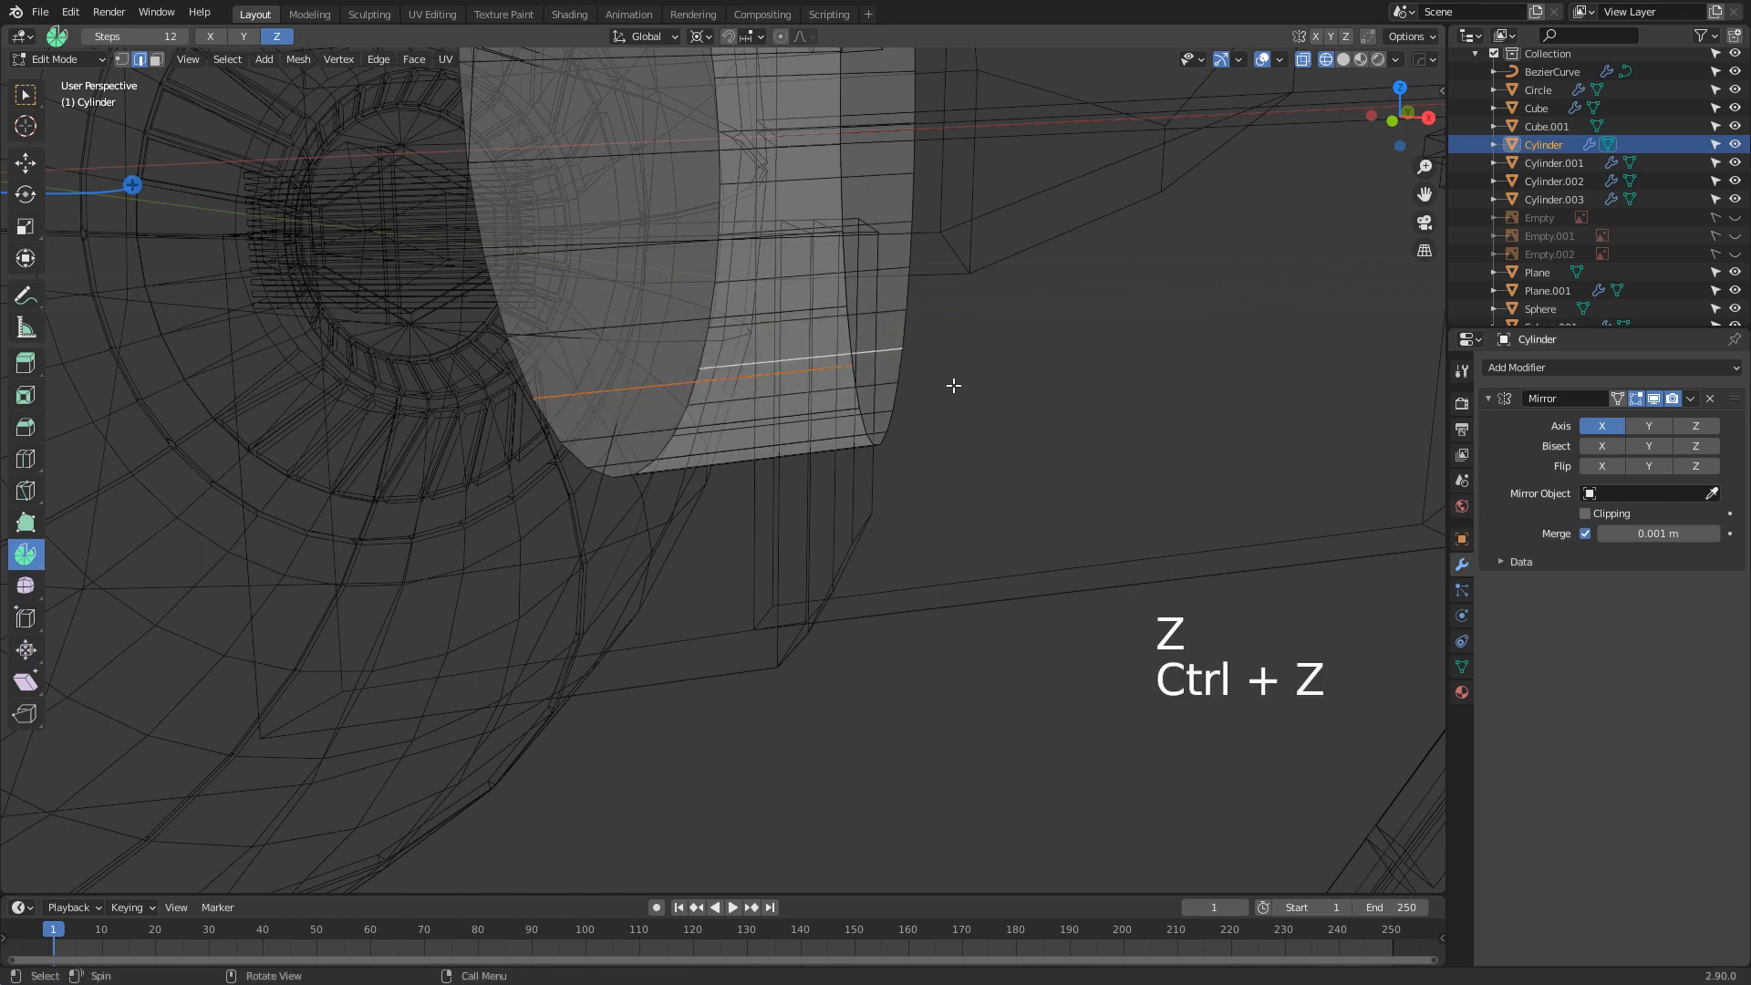
pyautogui.press('Delete')
pyautogui.click(949, 367)
pyautogui.scroll(-2, 912, 402)
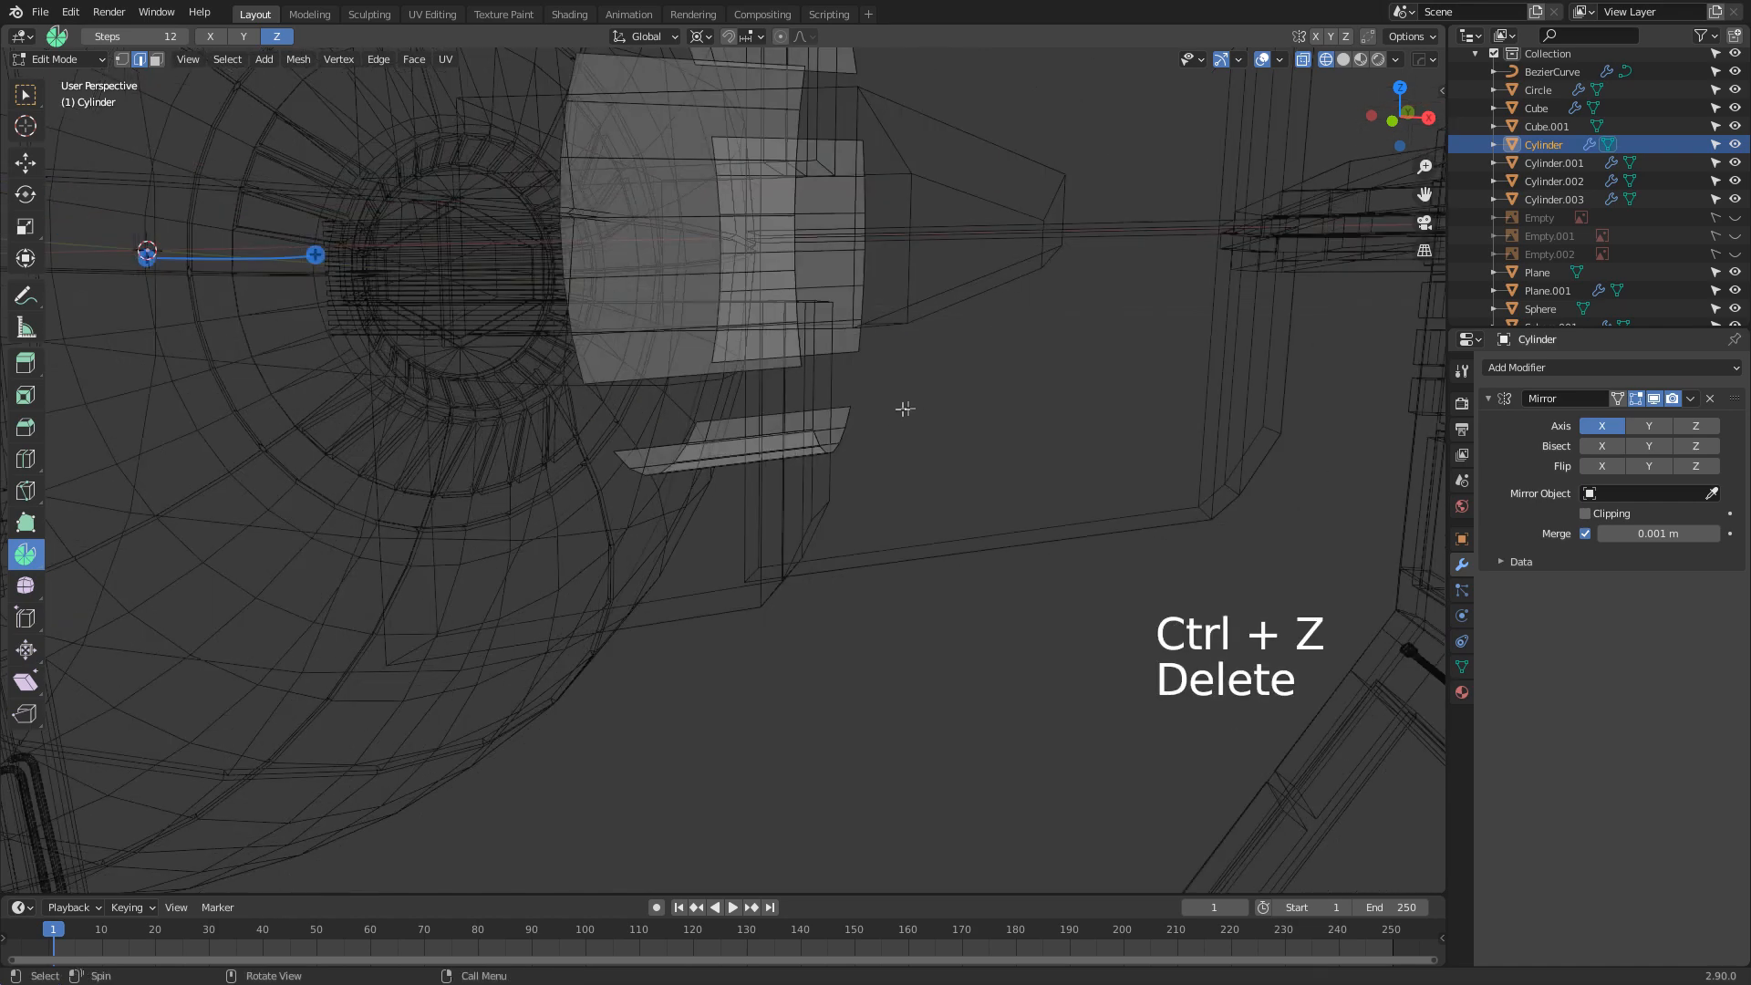
pyautogui.press('z')
pyautogui.click(985, 413)
# Select all the separated plates and scale them about the 3D cursor
pyautogui.moveTo(985, 414); pyautogui.dragTo(876, 417, button='middle')
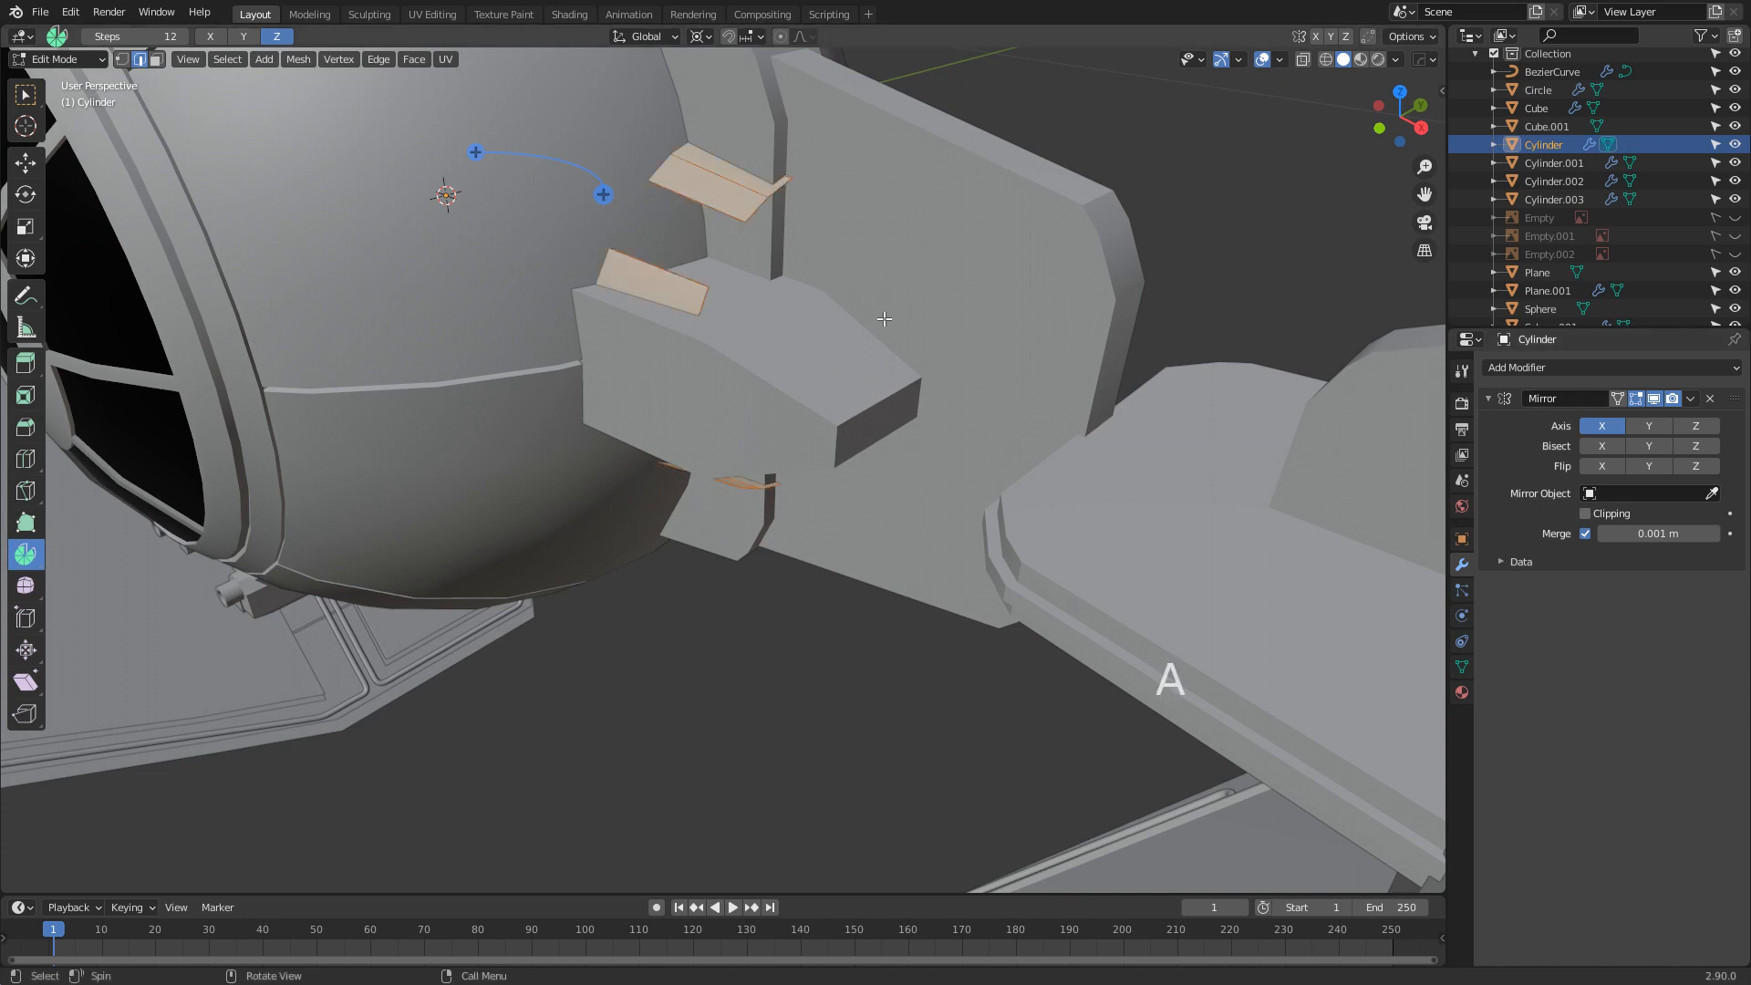
pyautogui.press('s')
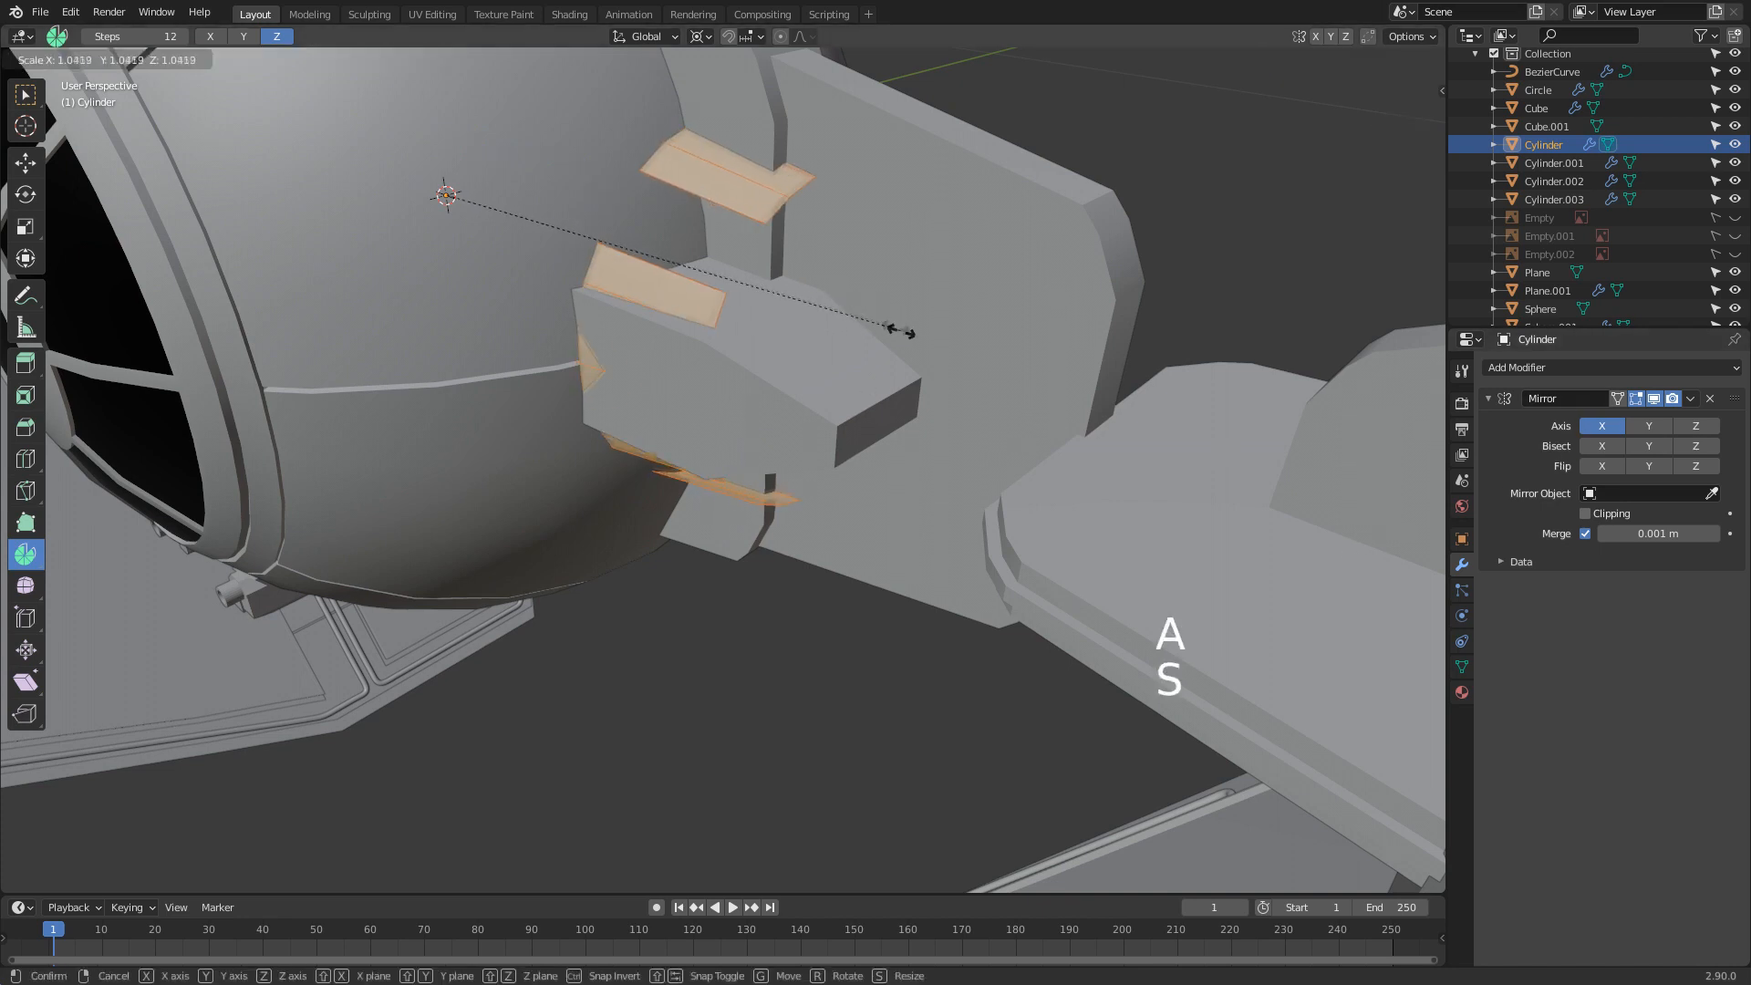
pyautogui.press('a')
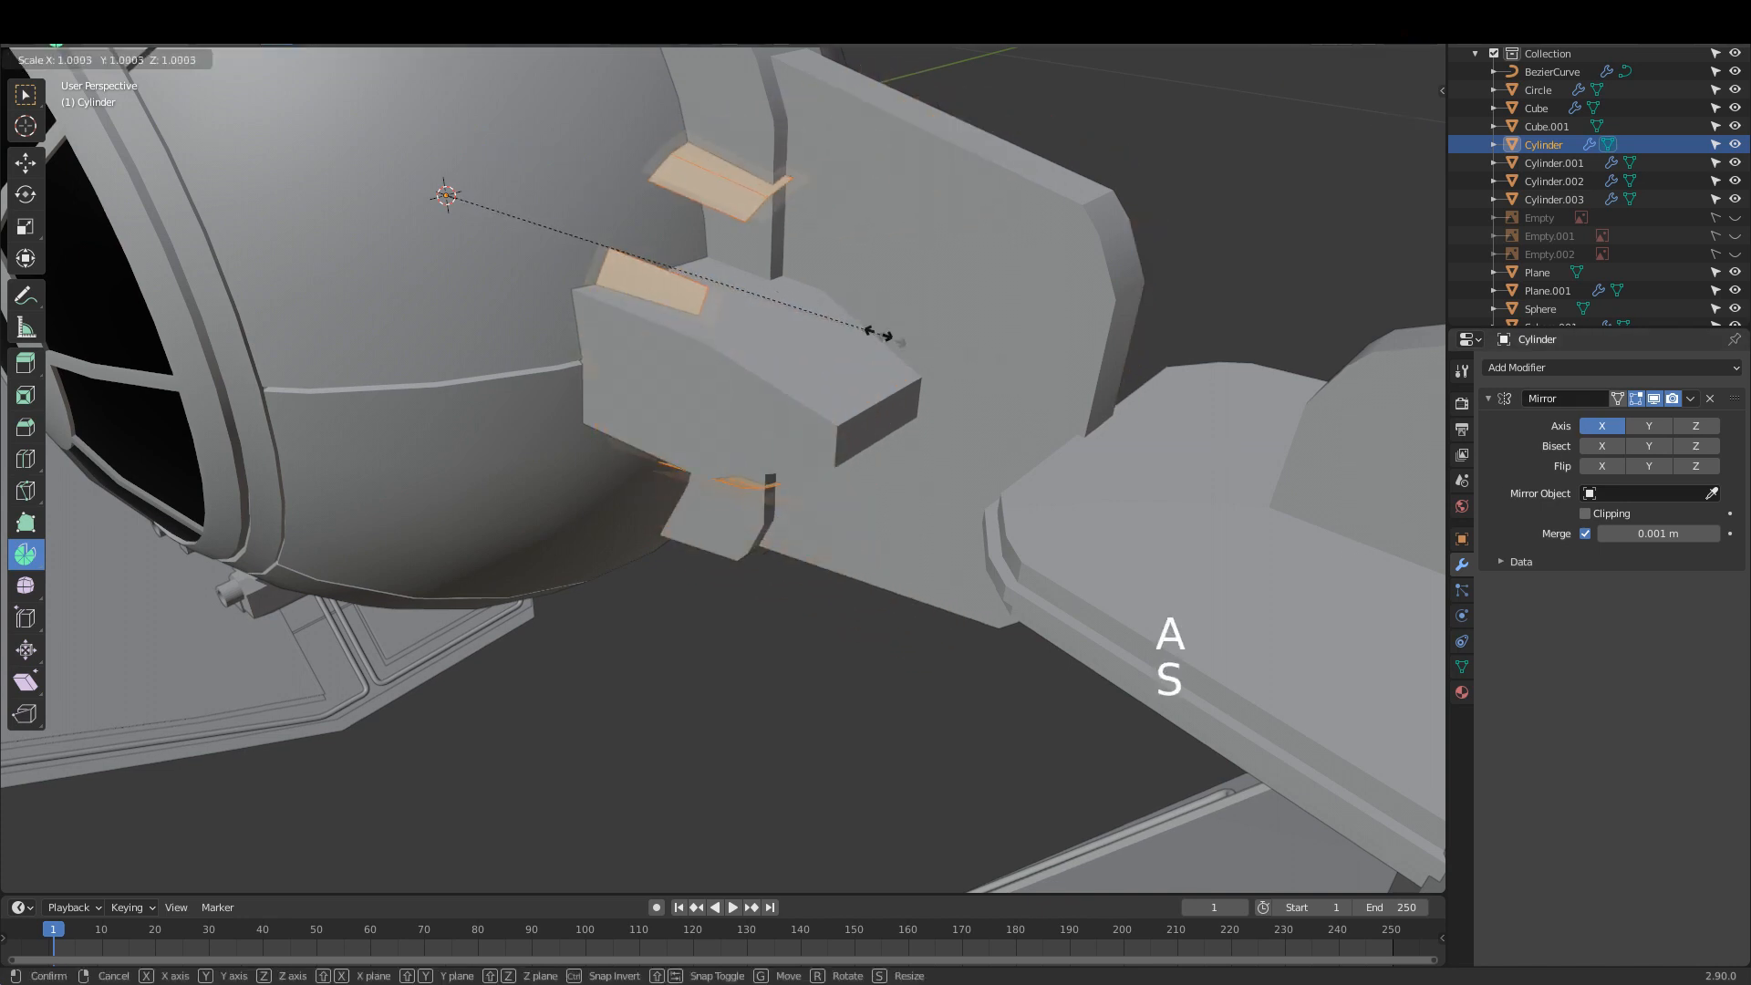